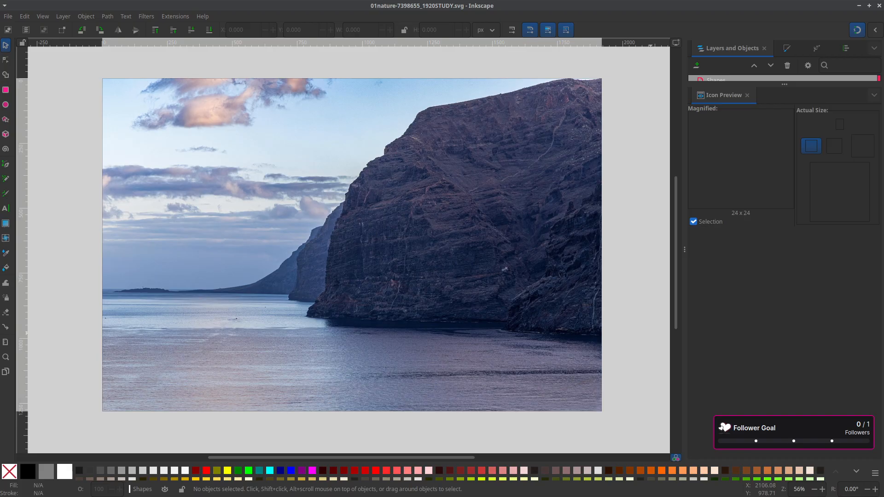
key(alt+Tab)
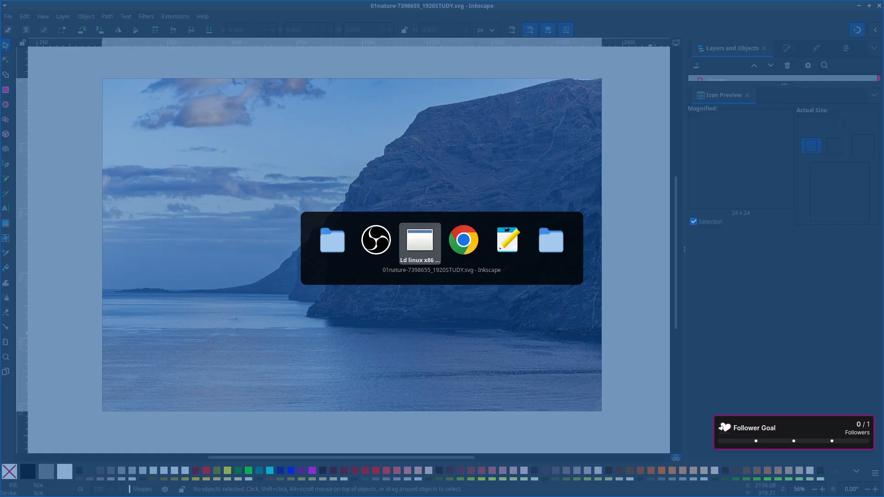
key(alt+Tab)
key(alt+Tab)
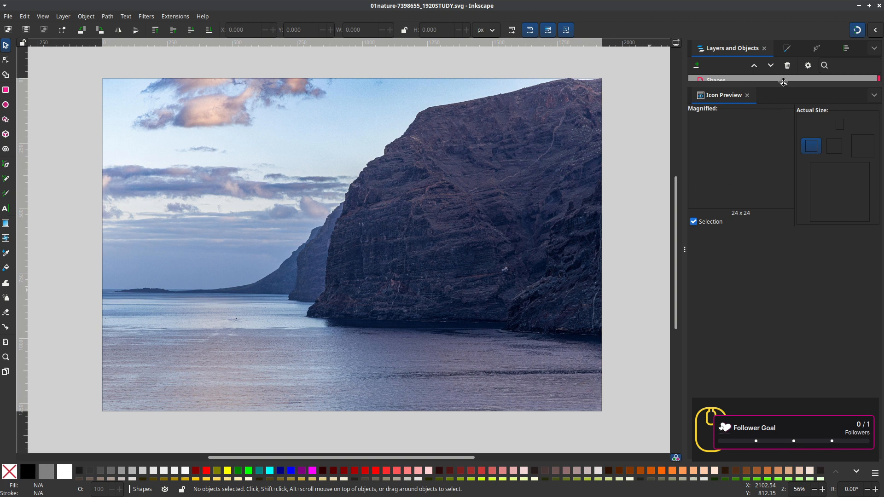
Enlarge the Layers and Objects area so the full layer list is visible above the icon preview
drag(784, 88, 774, 390)
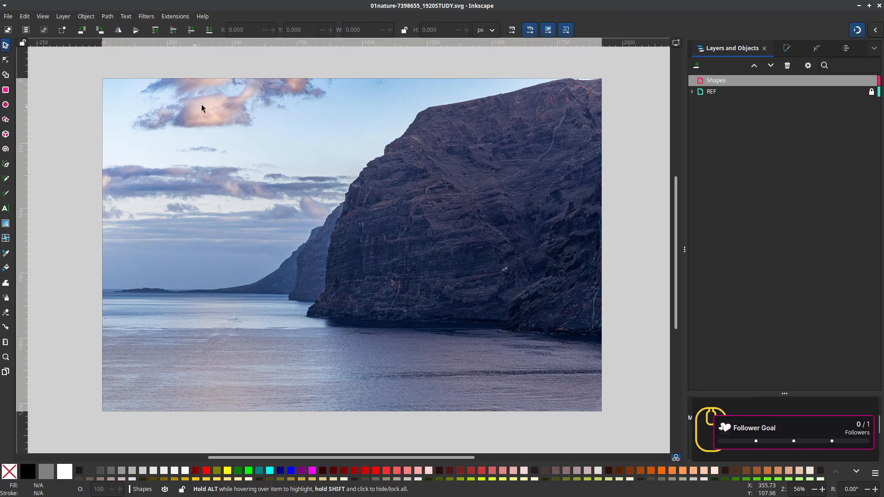
Check the installed Inkscape version in the About window and close it
click(202, 16)
click(226, 85)
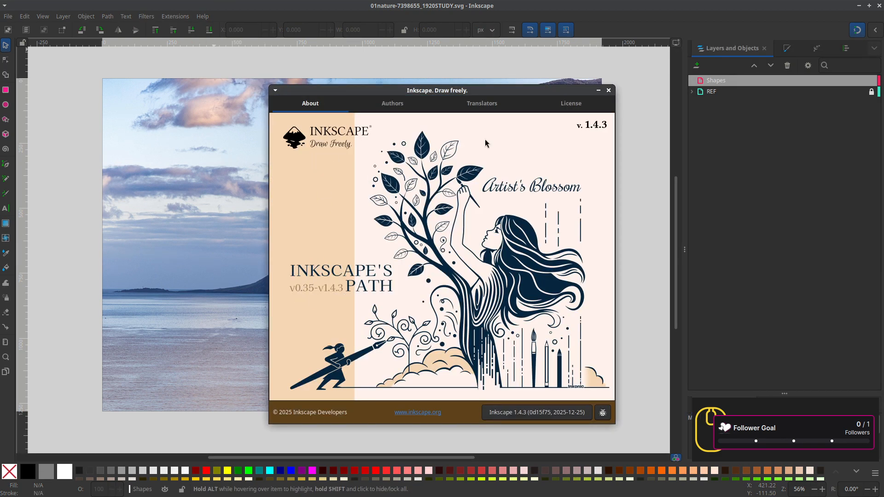
click(608, 91)
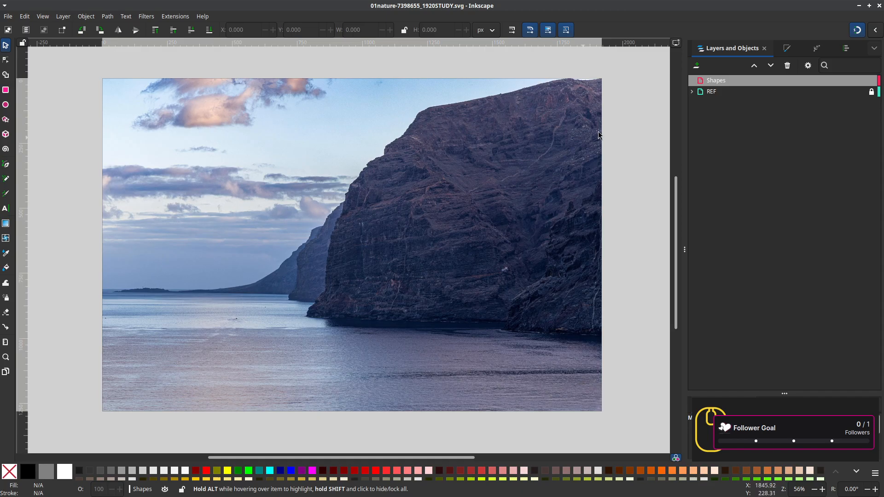
Expand the REF layer to view its contents and collapse it again
click(692, 92)
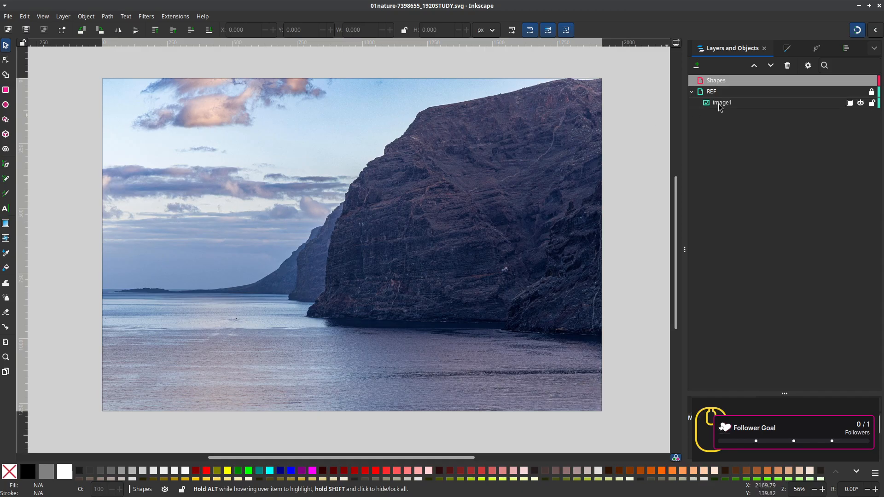
click(691, 92)
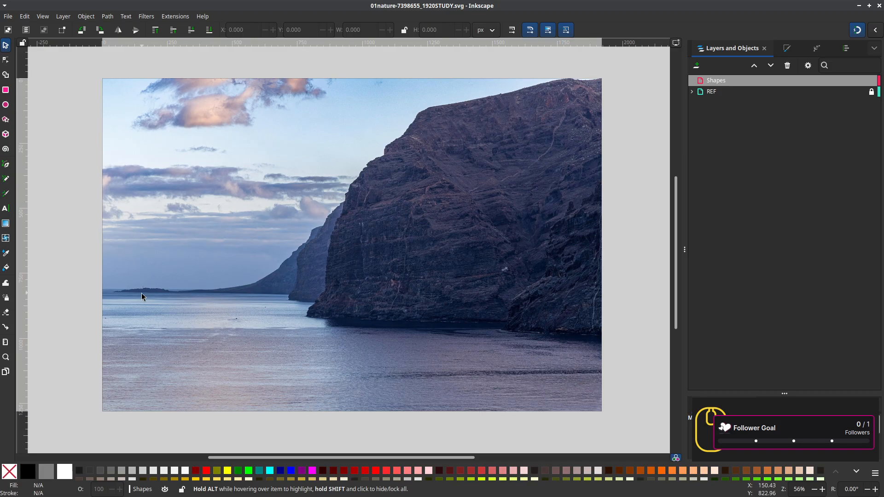
Examine the reference photo's horizon, small island, distant coastline and cliffs up close and as a whole
scroll(142, 297, up, 4)
scroll(142, 297, down, 2)
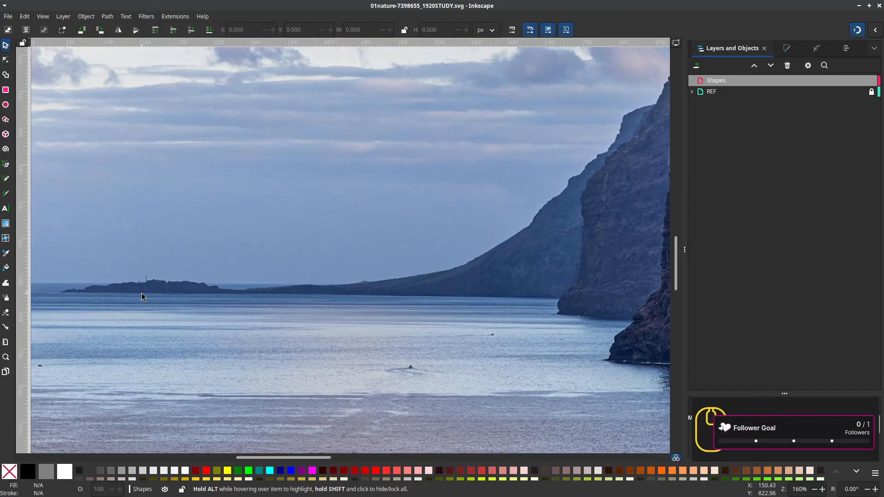
scroll(145, 297, down, 1)
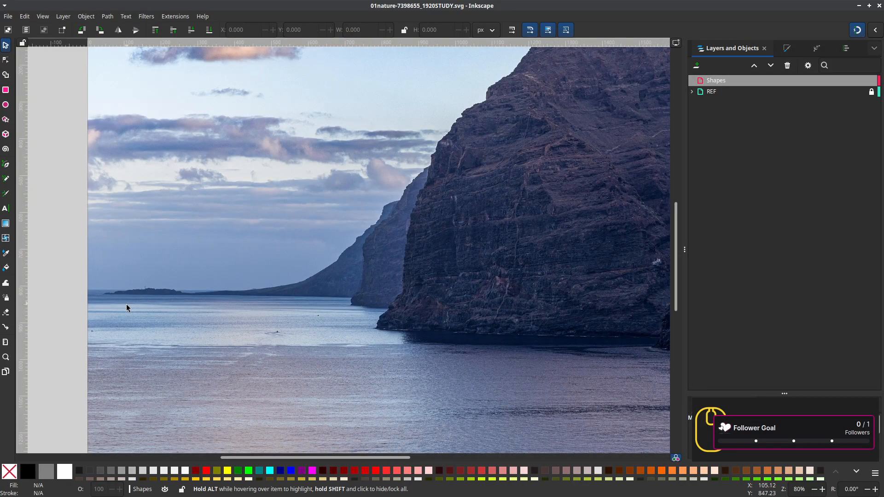
scroll(126, 307, up, 2)
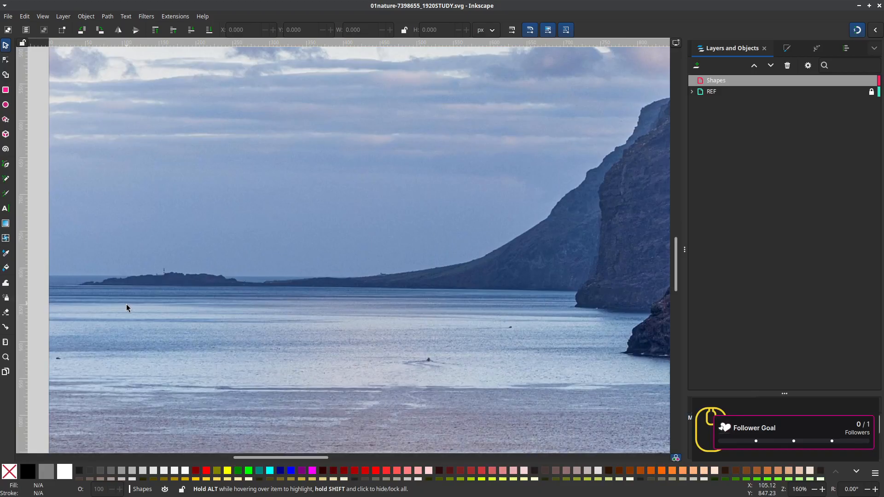
scroll(127, 307, down, 1)
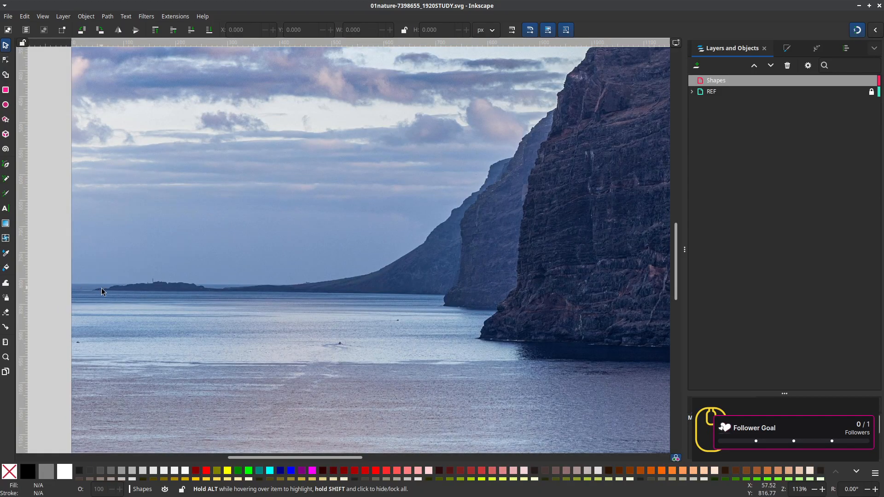
drag(111, 285, 147, 280)
scroll(216, 272, up, 2)
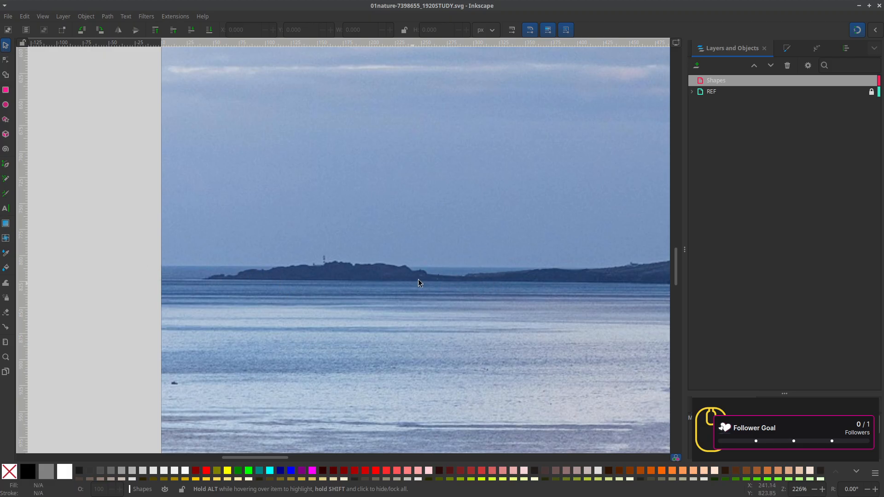
scroll(488, 266, down, 1)
scroll(488, 267, up, 1)
drag(487, 267, 251, 294)
scroll(280, 259, down, 2)
scroll(318, 223, down, 2)
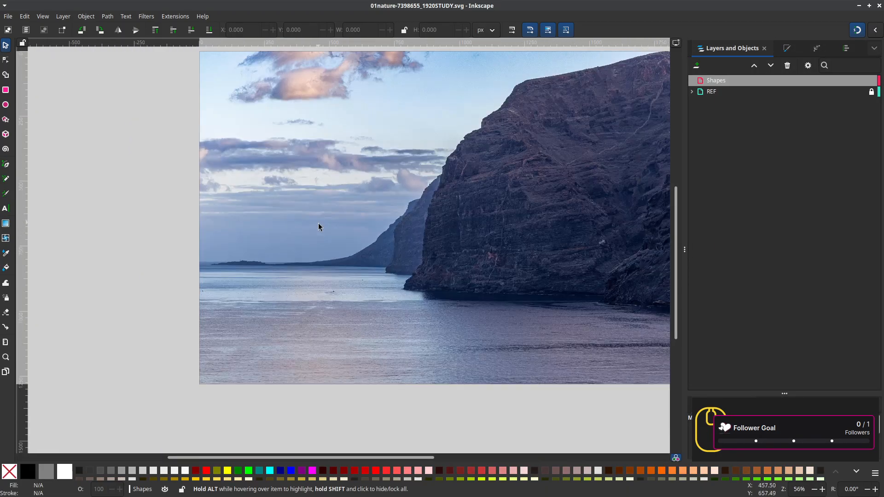
drag(319, 223, 216, 303)
scroll(246, 257, down, 1)
drag(246, 258, 289, 249)
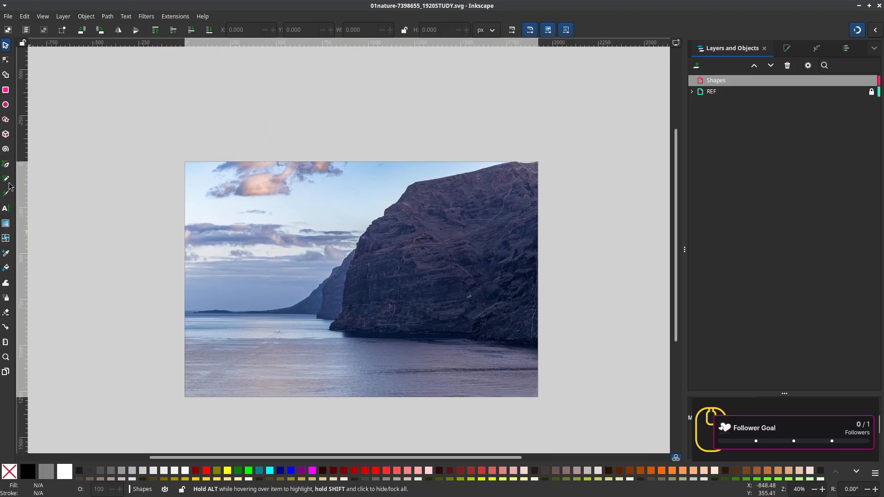
Draw a dark red rectangle without stroke over the sky, from the page's top-left corner to the horizon, 1920 px wide and about 816 px high
click(5, 89)
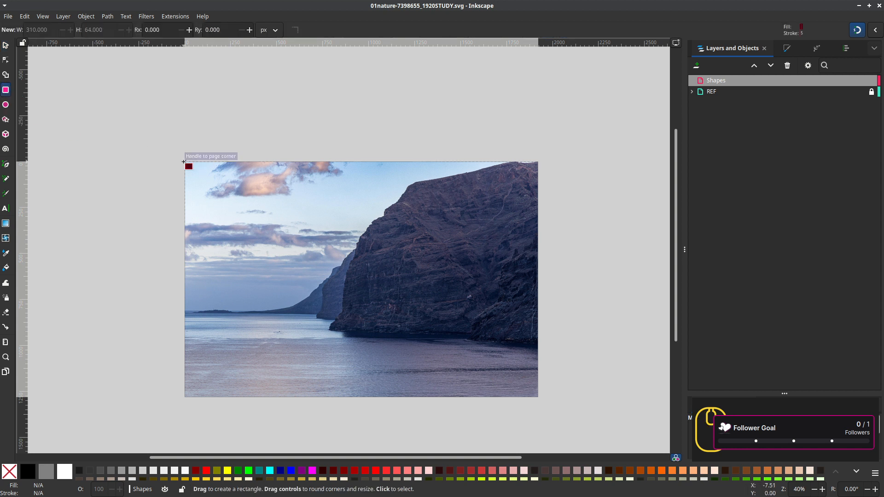
drag(188, 159, 559, 311)
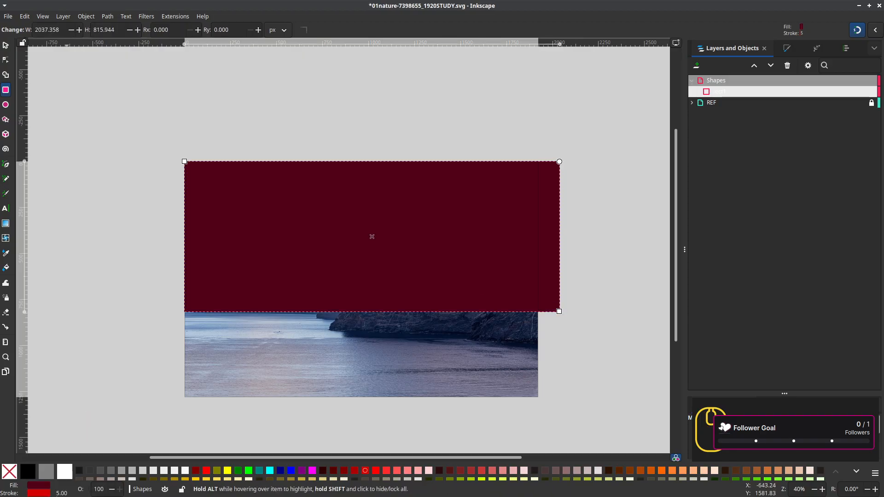
shift+click(8, 476)
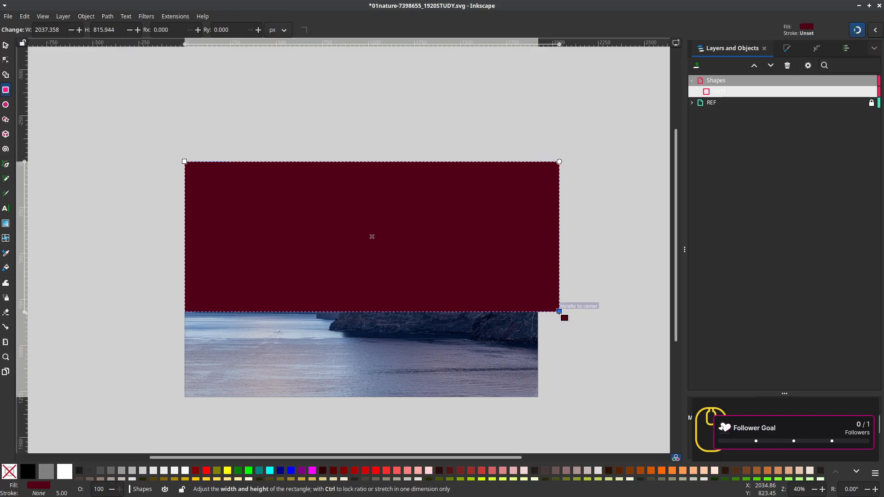
drag(559, 312, 537, 311)
Set the display mode to Outline so the reference photo shows through the rectangle
click(43, 17)
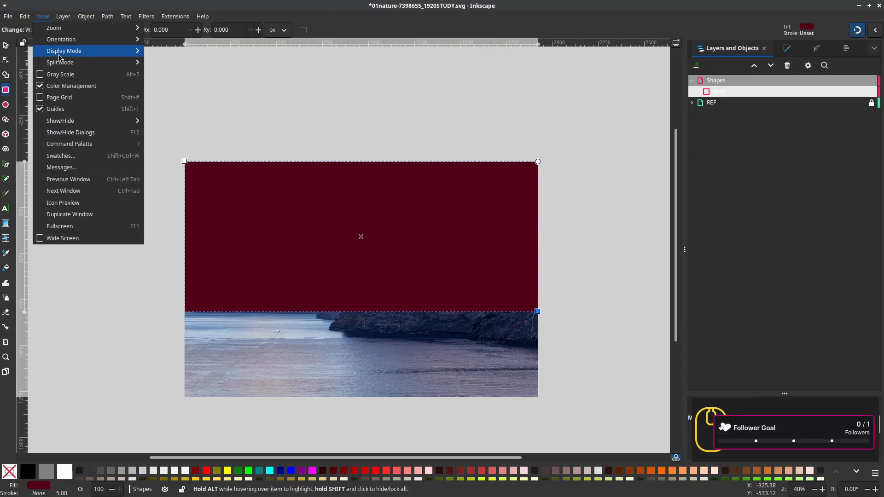
mouse_move(84, 54)
click(162, 62)
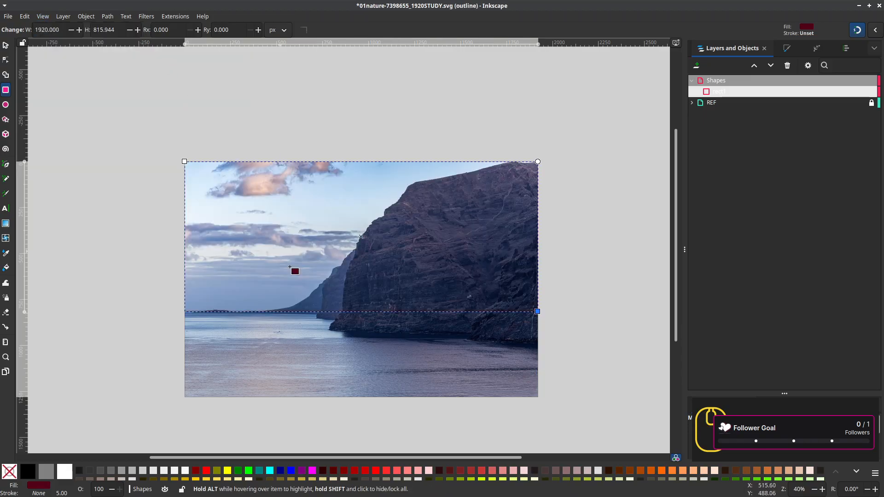
Extend the sky rectangle's lower edge slightly down toward the waterline, to a height of about 821 px
ctrl+scroll(308, 319, up, 3)
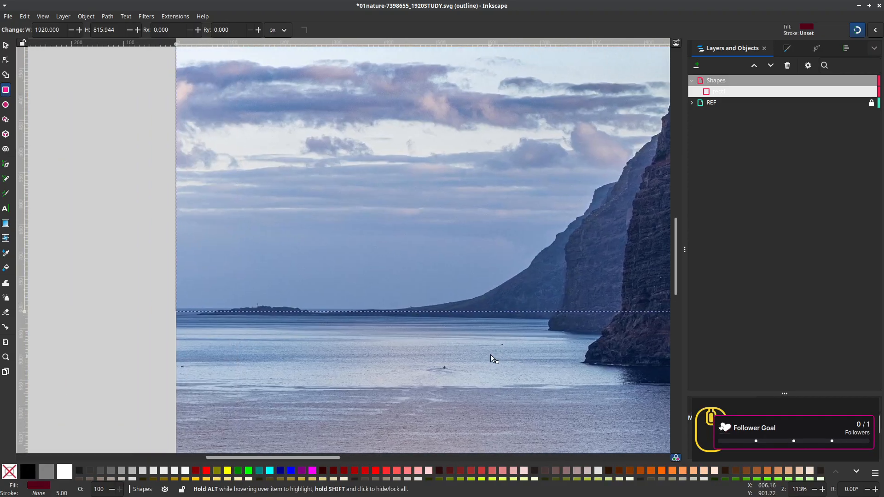
drag(491, 355, 256, 239)
scroll(303, 264, down, 1)
drag(305, 266, 279, 293)
scroll(278, 292, down, 1)
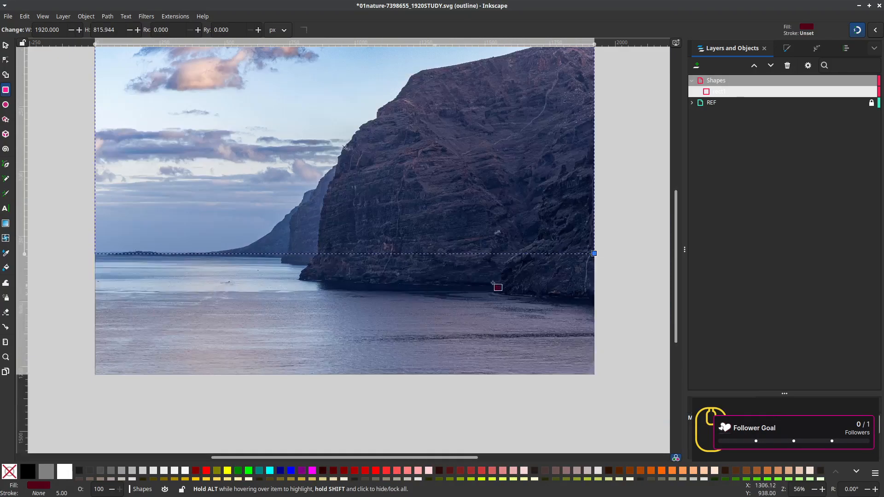
drag(594, 253, 594, 254)
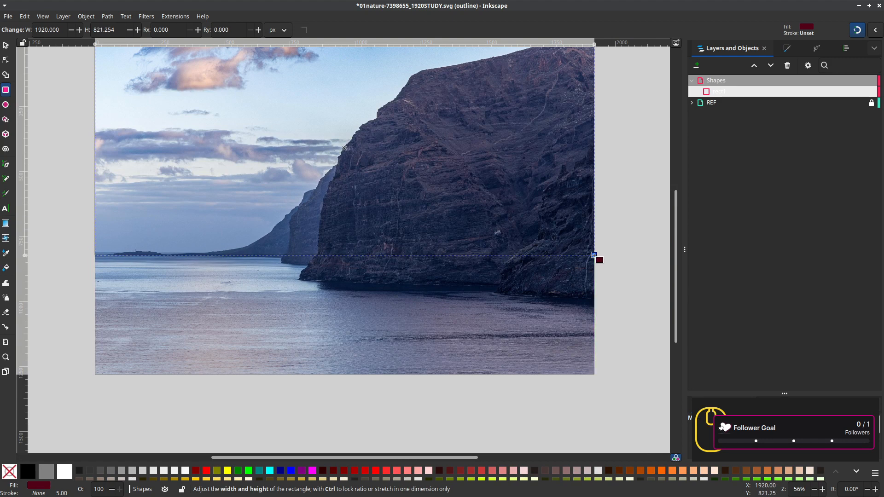
scroll(284, 244, down, 1)
drag(298, 255, 359, 298)
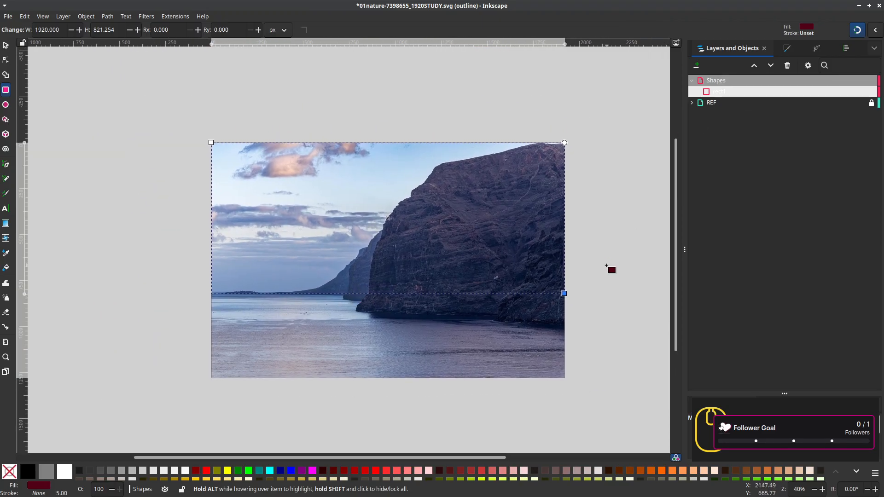
Trace the small island's upper contour with the Pen tool as curved segments, from its left tip across to the start of the low coast
click(6, 165)
ctrl+scroll(194, 303, up, 2)
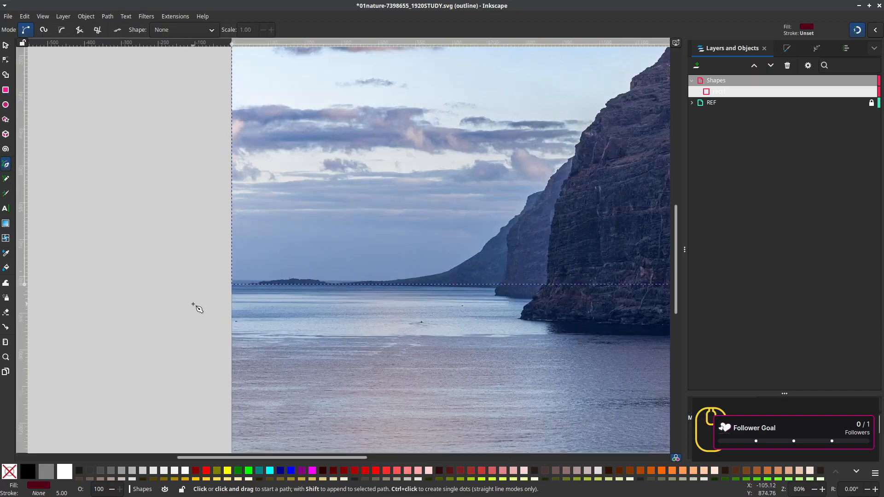
ctrl+scroll(217, 317, up, 3)
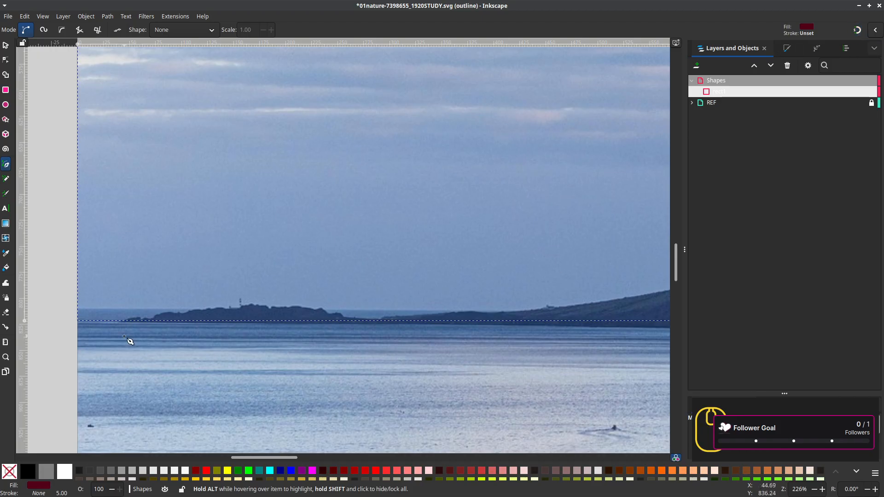
scroll(130, 340, up, 2)
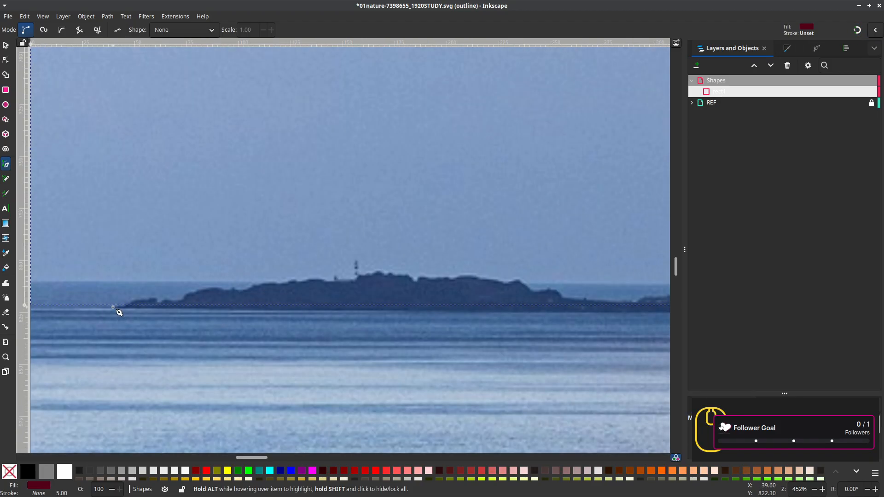
drag(113, 307, 130, 289)
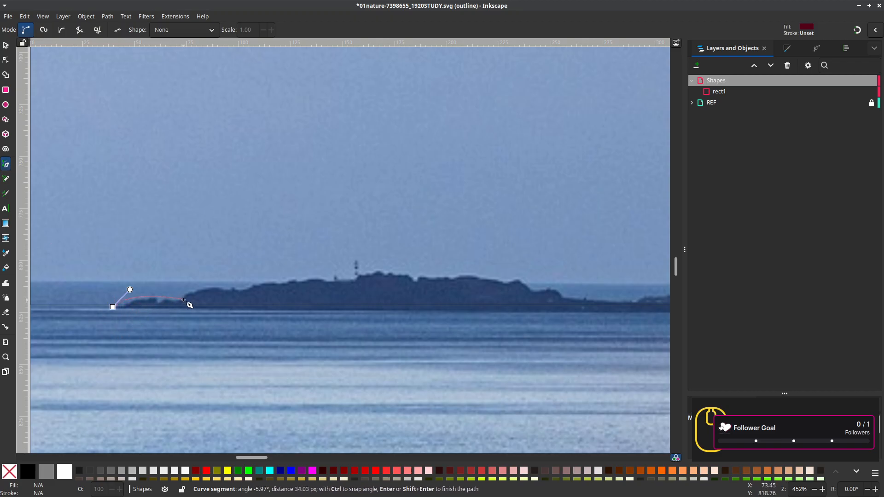
drag(182, 299, 253, 290)
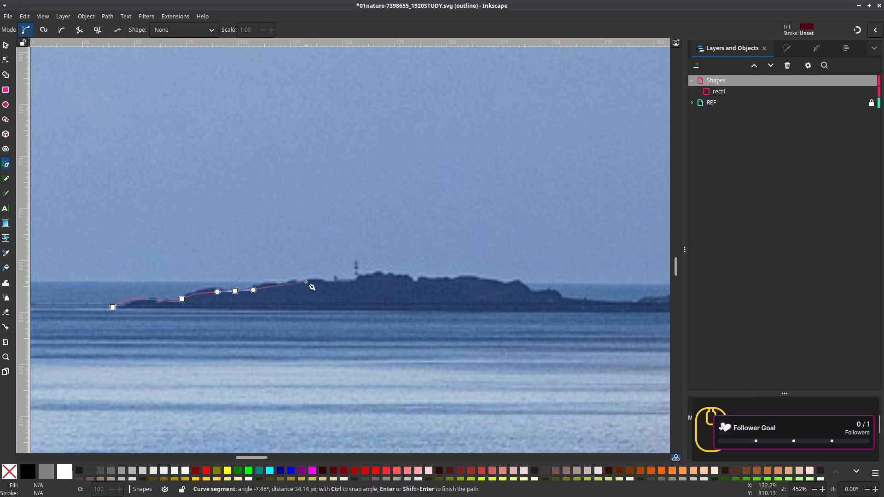
drag(307, 279, 325, 282)
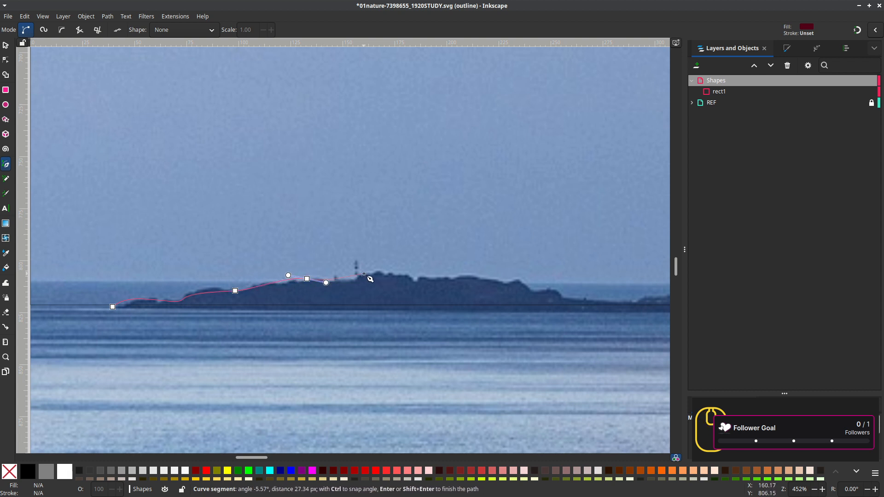
click(350, 278)
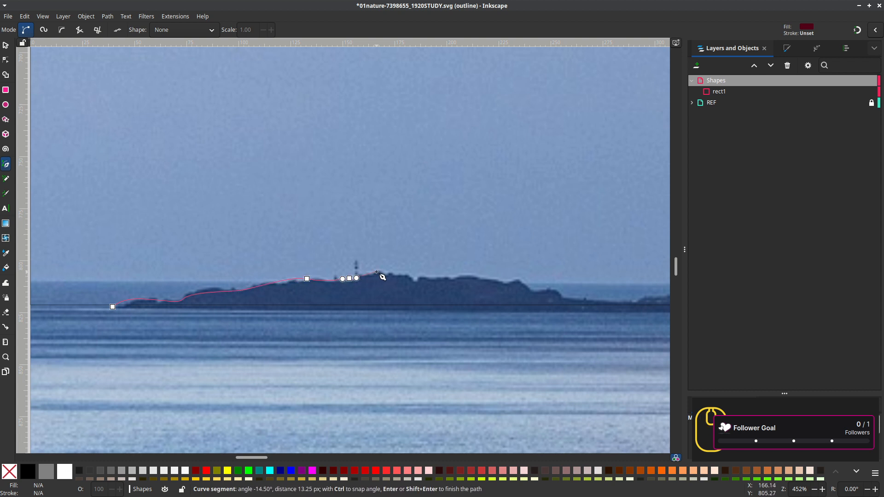
drag(385, 272, 406, 274)
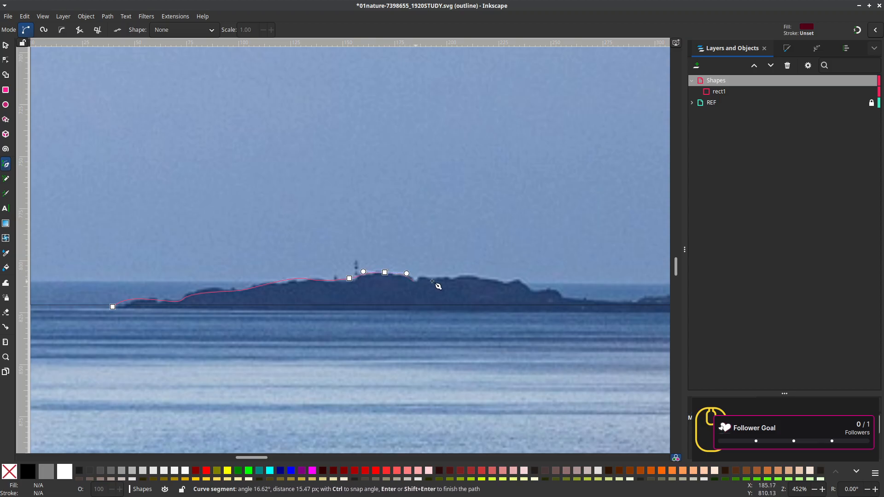
click(502, 284)
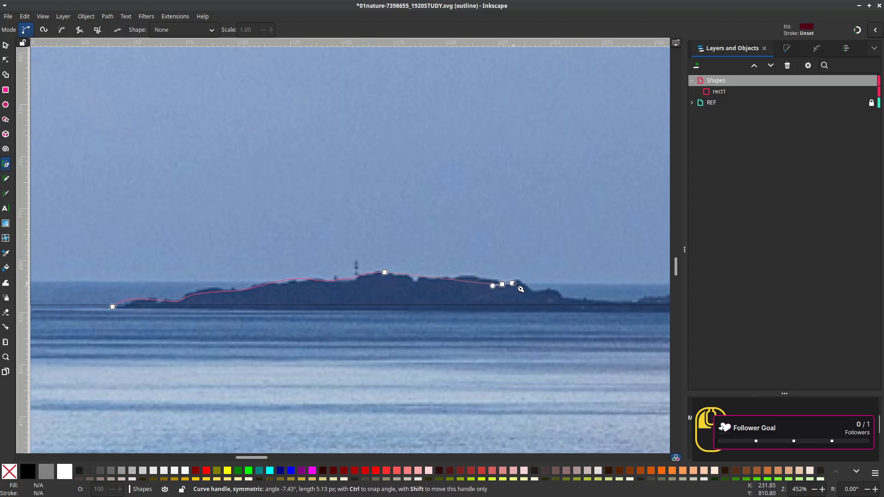
drag(518, 279, 356, 250)
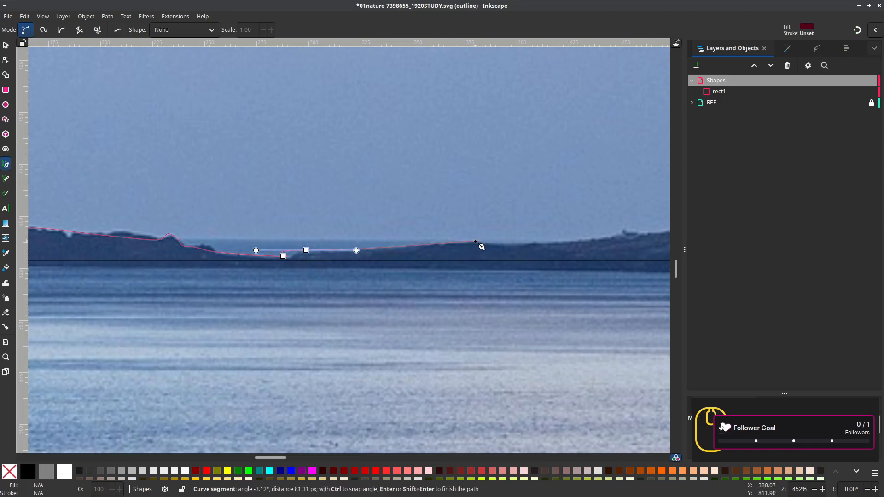
Continue the Pen contour with curved segments along the low coast and up the gentle lower slope of the far headland
drag(478, 241, 504, 242)
drag(592, 256, 161, 274)
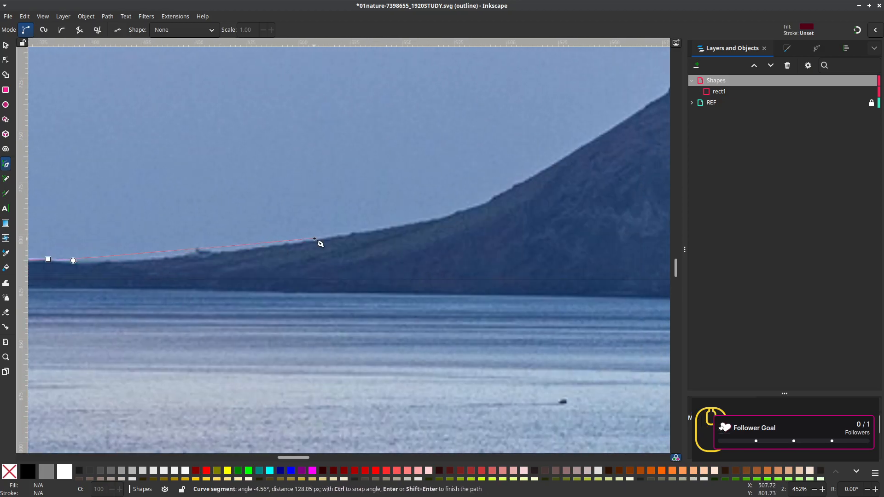
drag(318, 240, 294, 338)
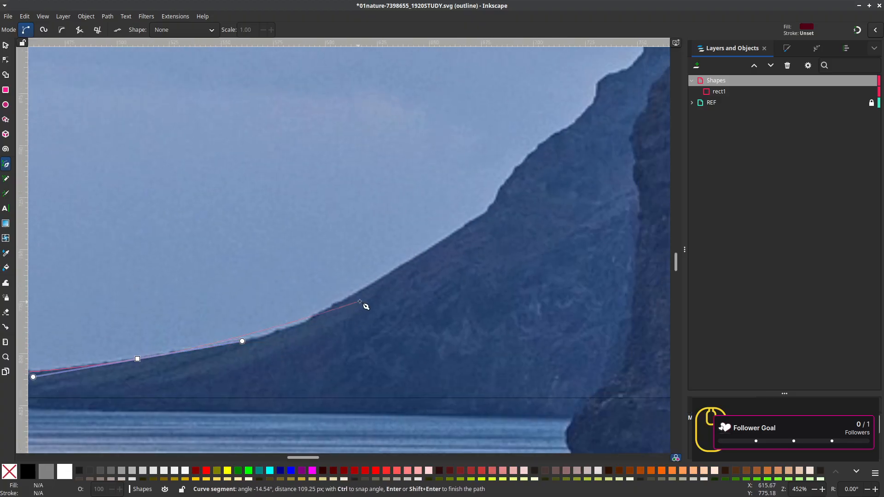
scroll(360, 301, down, 2)
drag(335, 311, 348, 304)
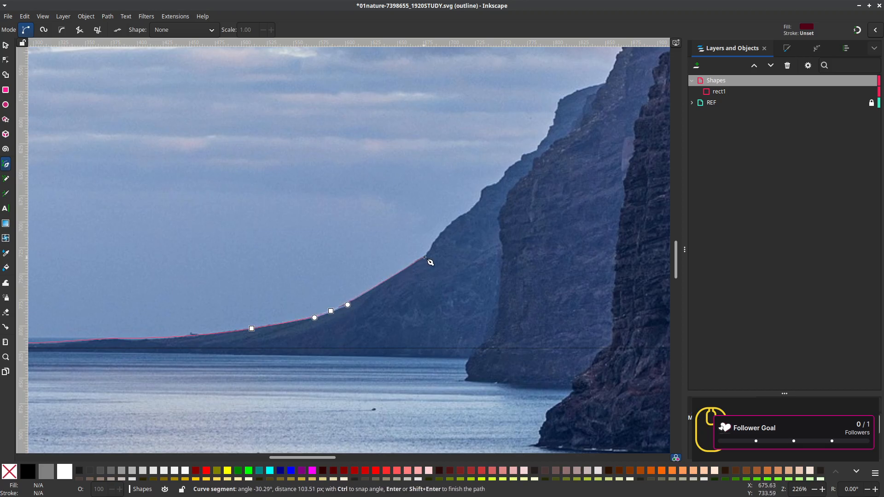
Trace the far headland's steep, stepped skyline to its upper shoulder and extend the contour over the middle cliff
drag(423, 257, 539, 145)
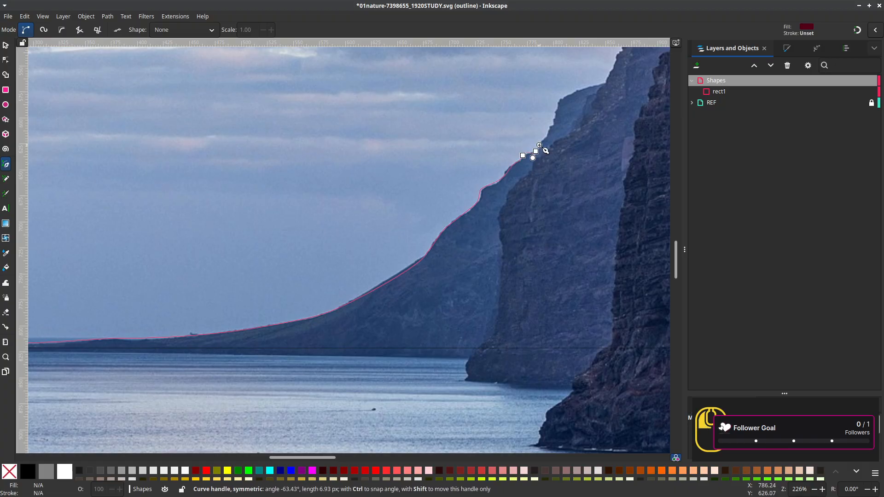
drag(560, 102, 440, 187)
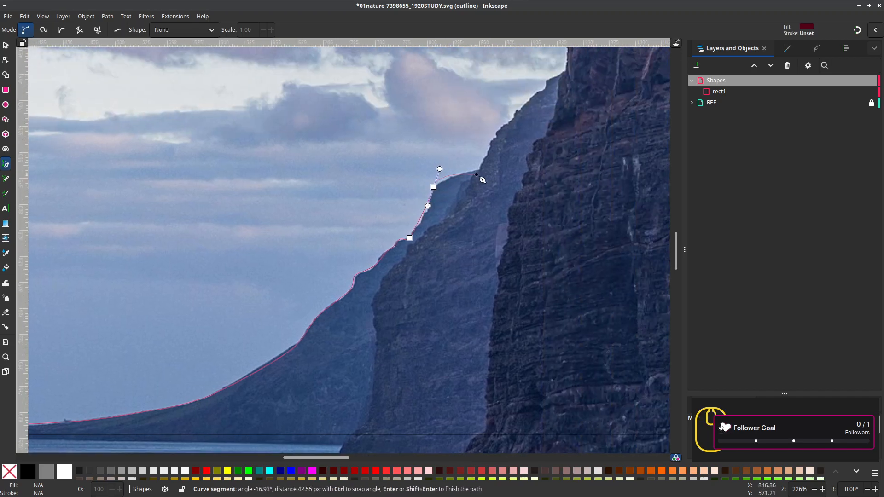
drag(494, 167, 530, 166)
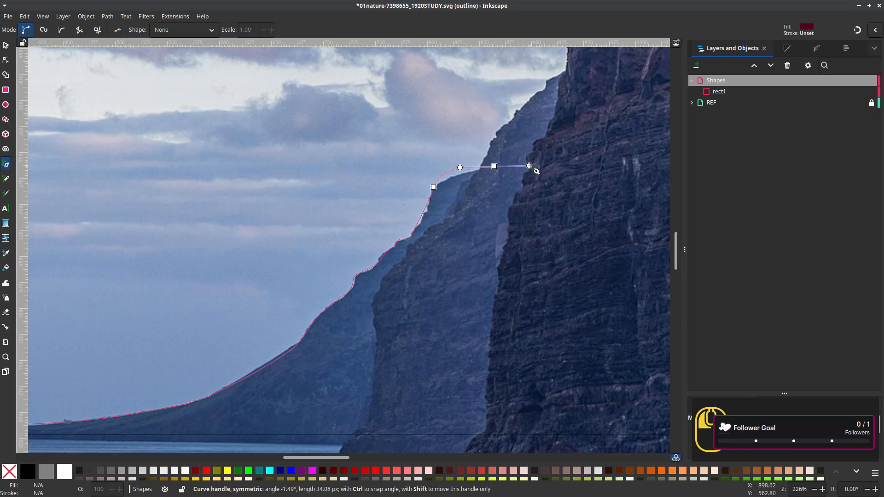
Run the contour down behind the foreground cliff and back just below the waterline, closing the path at the island's left tip
scroll(519, 230, down, 3)
drag(513, 270, 550, 234)
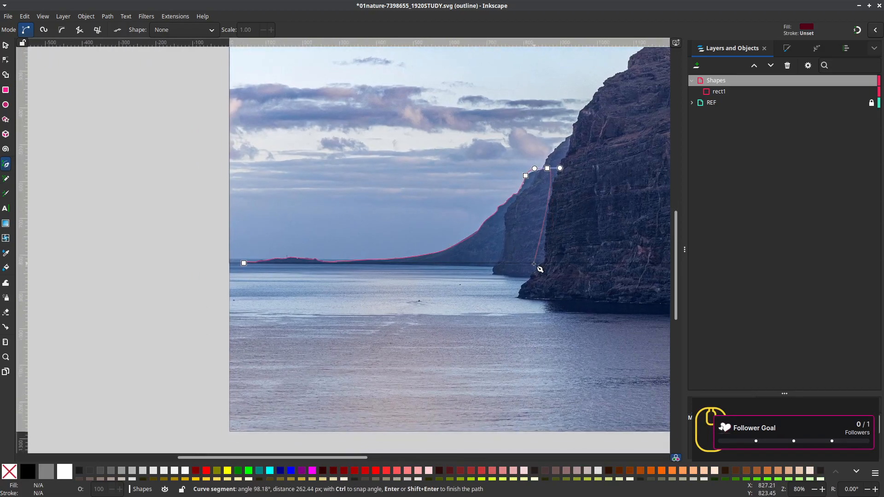
scroll(555, 256, up, 2)
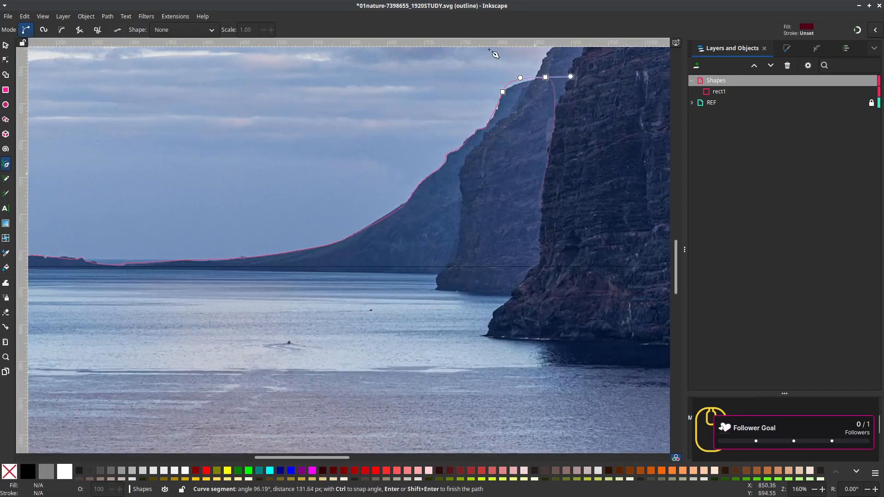
click(528, 274)
drag(273, 280, 587, 306)
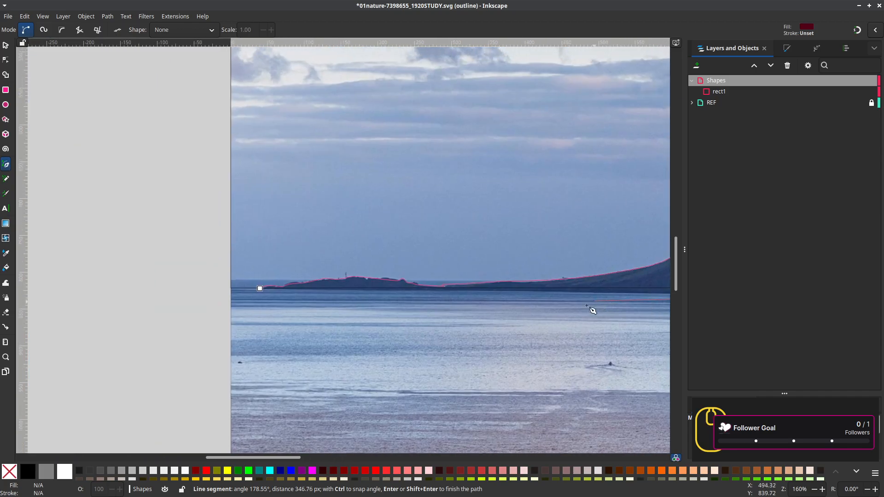
ctrl+scroll(244, 297, up, 2)
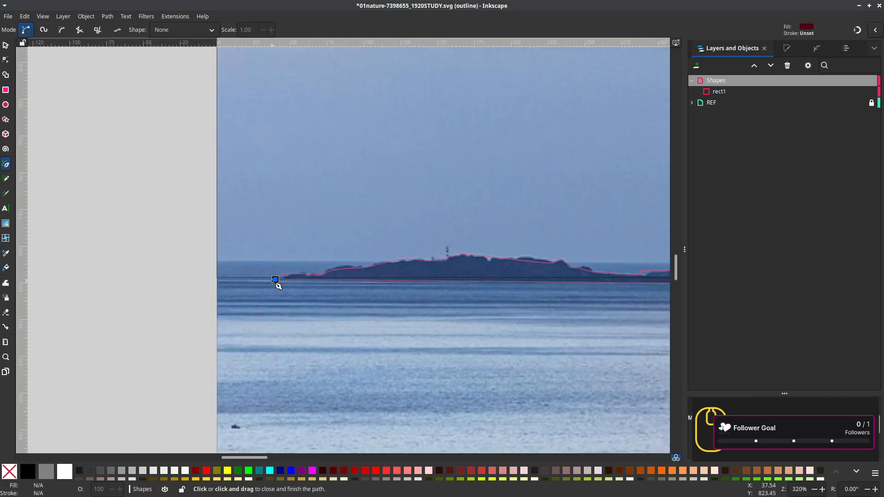
click(274, 280)
Start a new Pen path at the foreground cliff's edge and trace the middle cliff's waterline to its left tip
drag(503, 333, 54, 280)
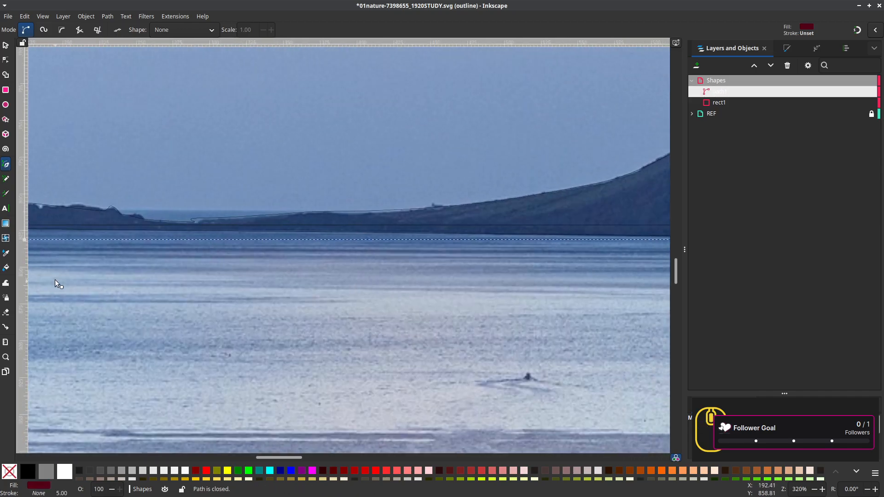
ctrl+scroll(462, 292, down, 2)
mouse_move(471, 293)
mouse_down()
mouse_move(498, 351)
mouse_move(366, 299)
mouse_move(137, 269)
mouse_move(131, 393)
mouse_up()
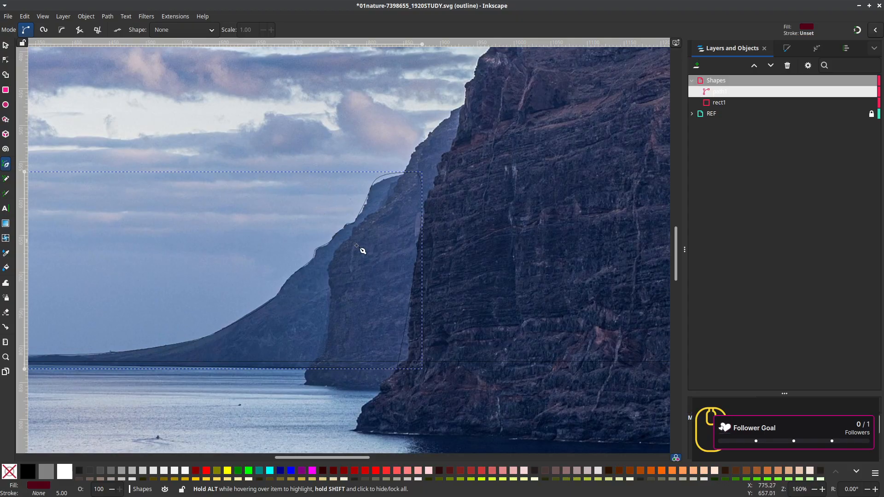
drag(522, 315, 602, 258)
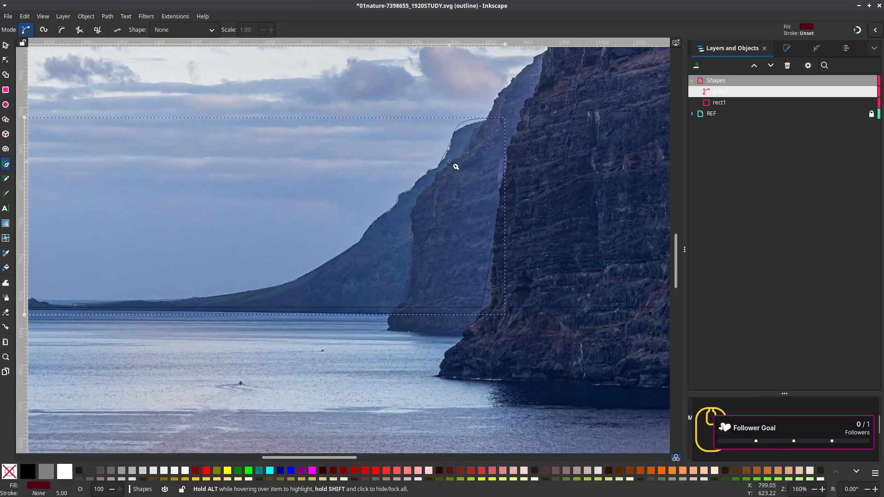
ctrl+scroll(444, 337, up, 3)
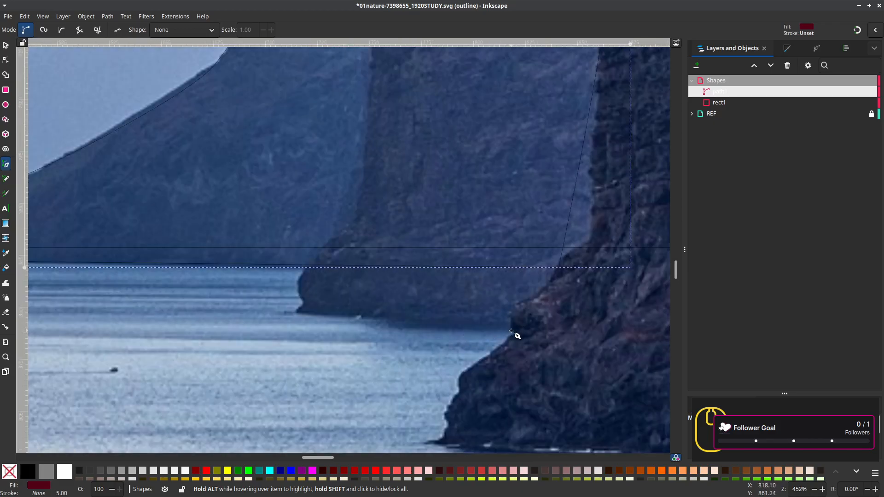
click(510, 330)
click(463, 330)
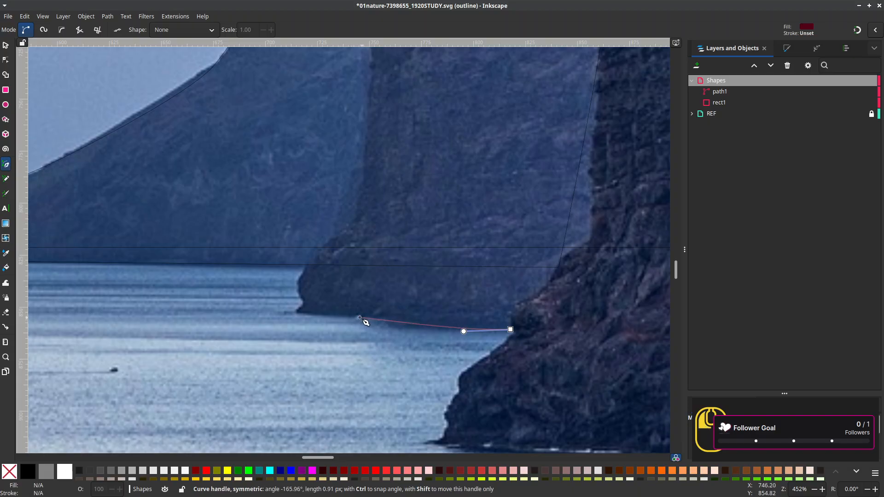
drag(363, 318, 352, 317)
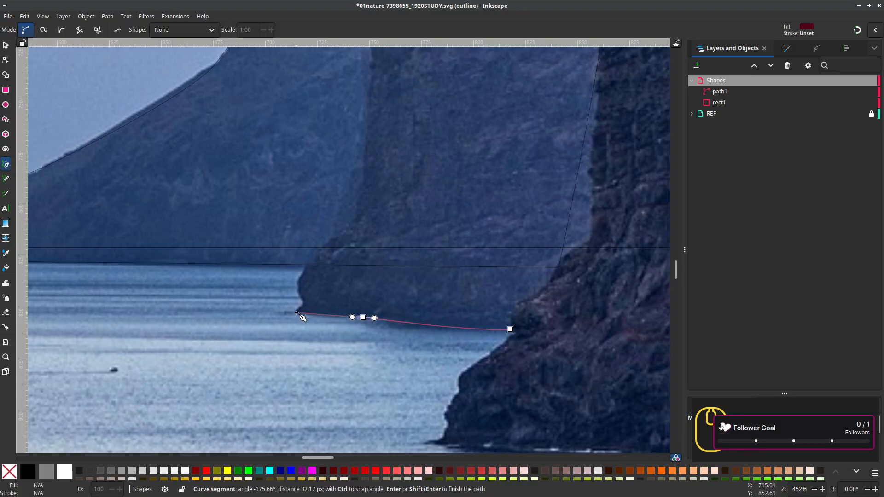
drag(296, 312, 294, 288)
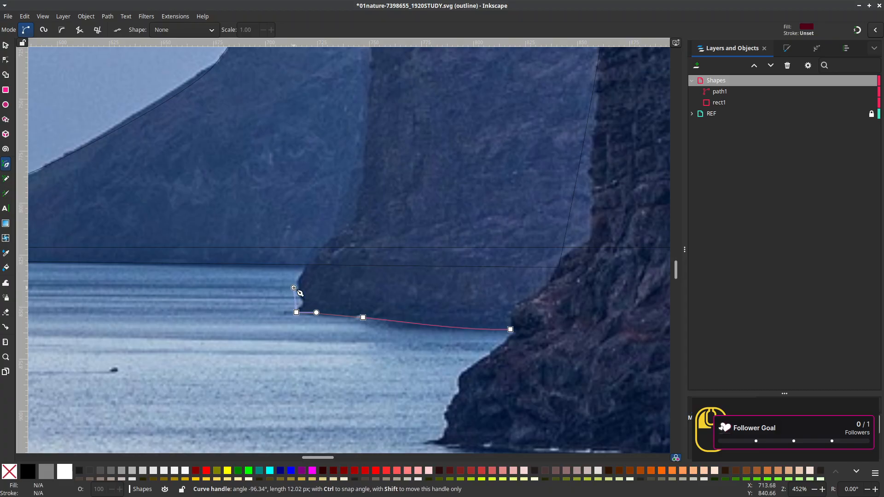
Trace the middle cliff's rounded foot from the waterline tip up into its steep left edge
click(303, 303)
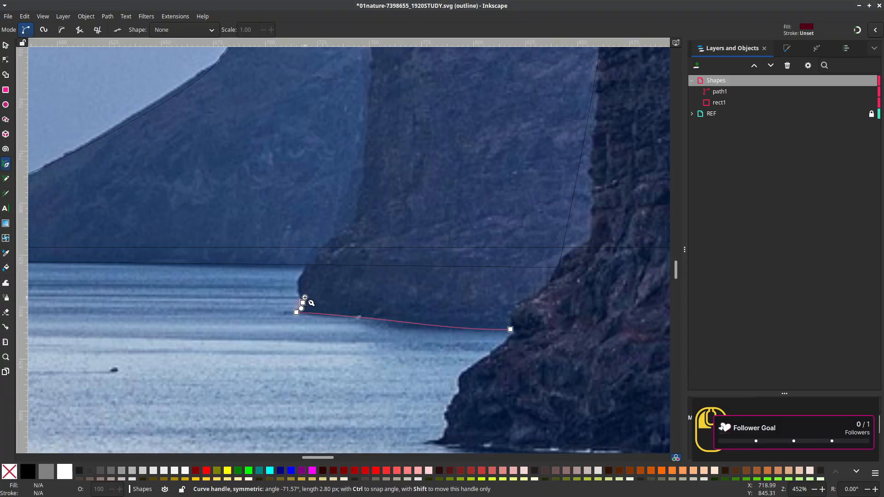
drag(297, 285, 325, 240)
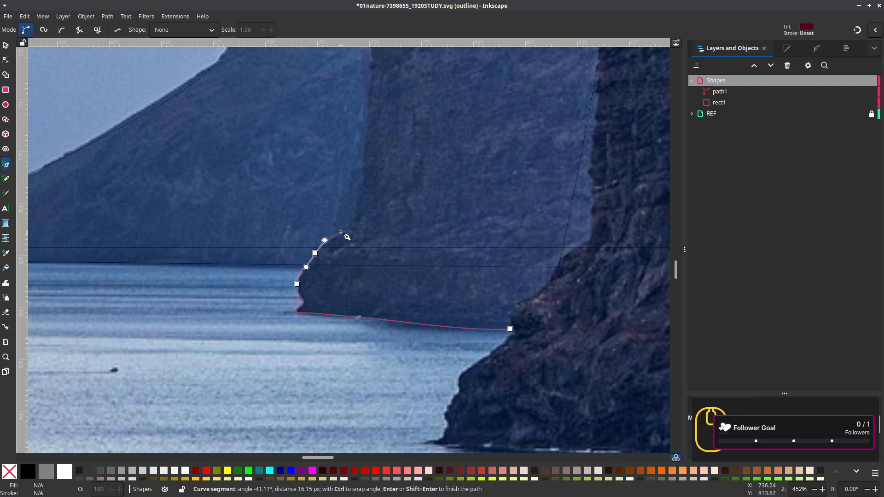
drag(361, 281, 366, 348)
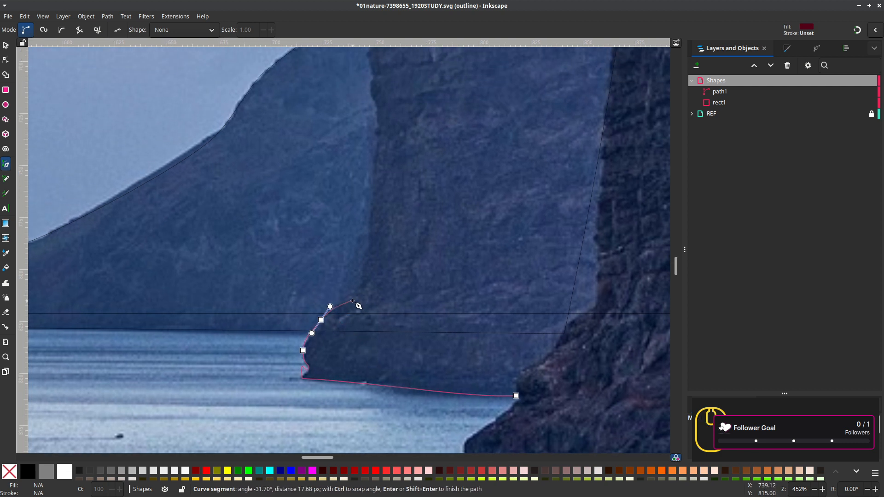
drag(344, 302, 368, 253)
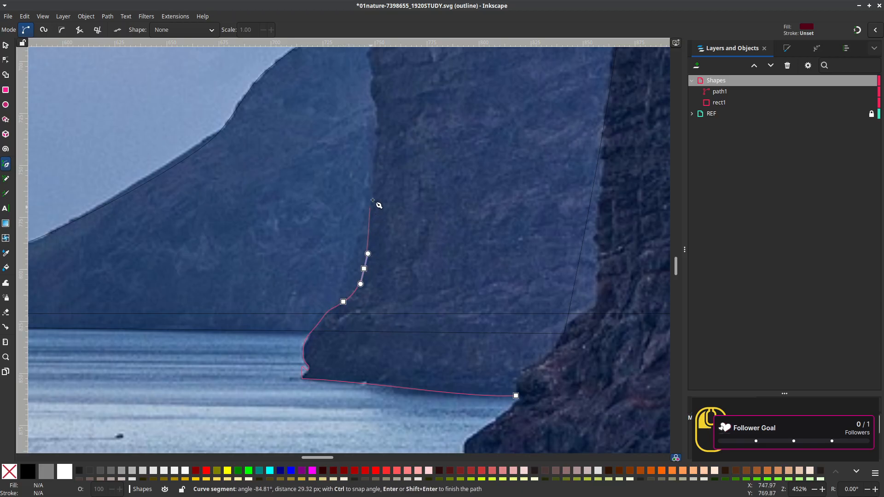
drag(369, 208, 372, 191)
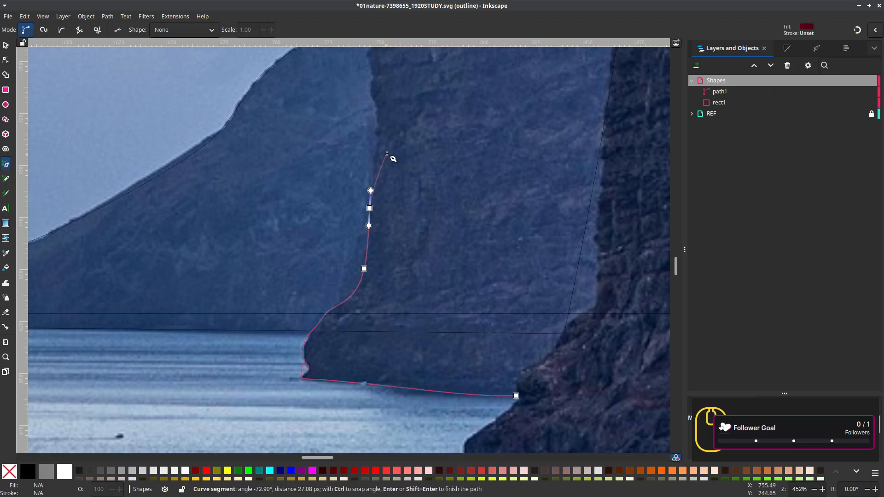
Continue the curve up the middle cliff's vertical left edge, following its small indentations to the start of the ridge
drag(387, 152, 389, 289)
drag(380, 247, 374, 218)
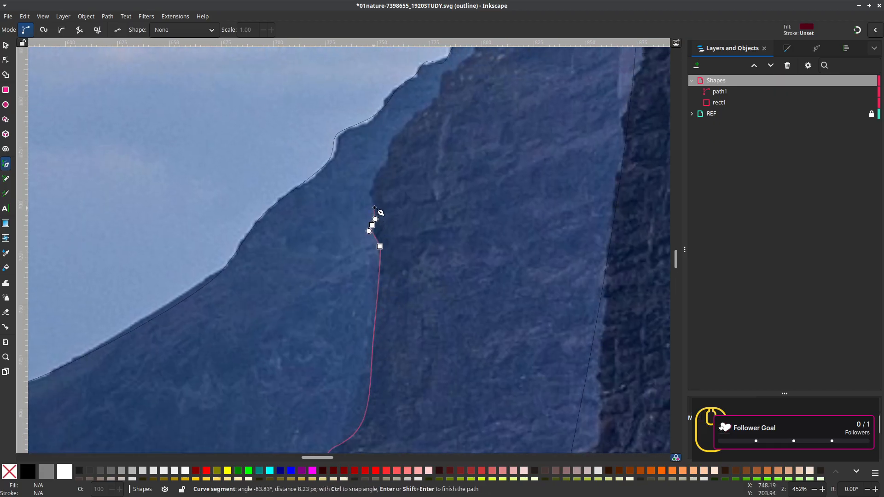
click(373, 205)
drag(370, 185, 401, 132)
Trace the middle cliff's sloping ridge line where it overlaps the far headland, following the step in the rock
scroll(395, 289, up, 8)
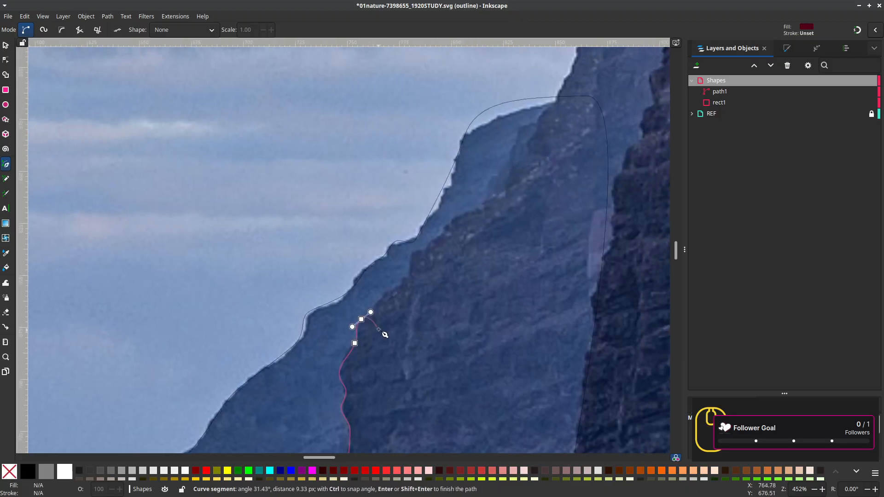
click(388, 291)
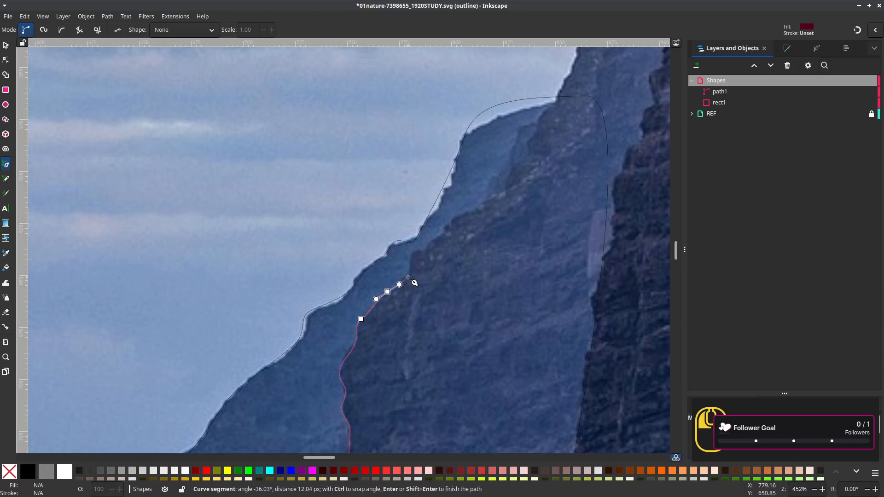
drag(408, 277, 425, 250)
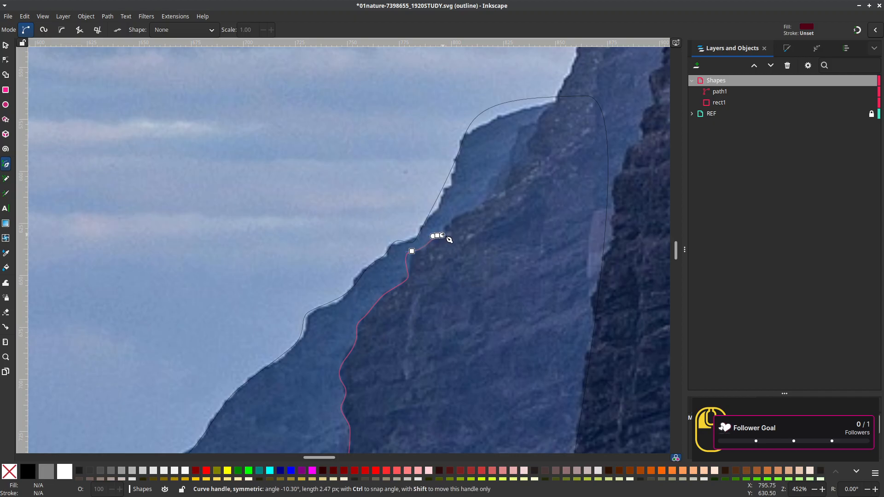
click(437, 235)
drag(462, 215, 373, 343)
Continue tracing the middle cliff's ridge upward to where it meets the far headland's top at the skyline
scroll(375, 341, up, 1)
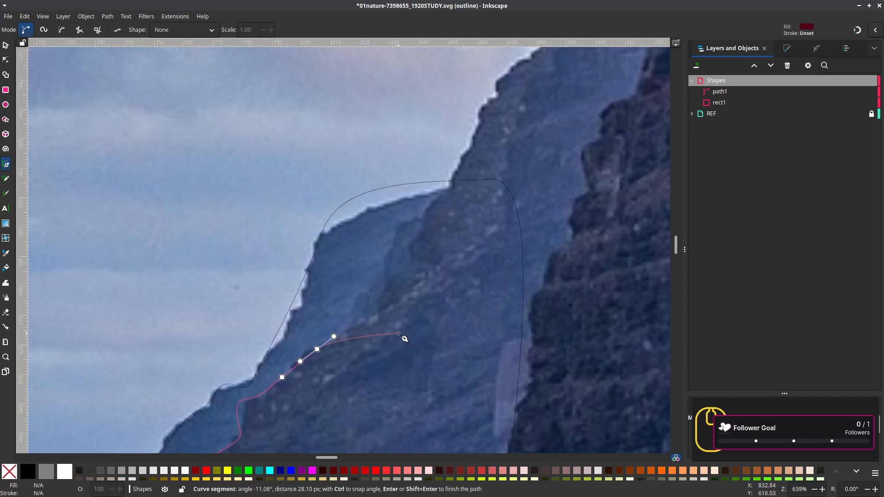
scroll(405, 338, down, 2)
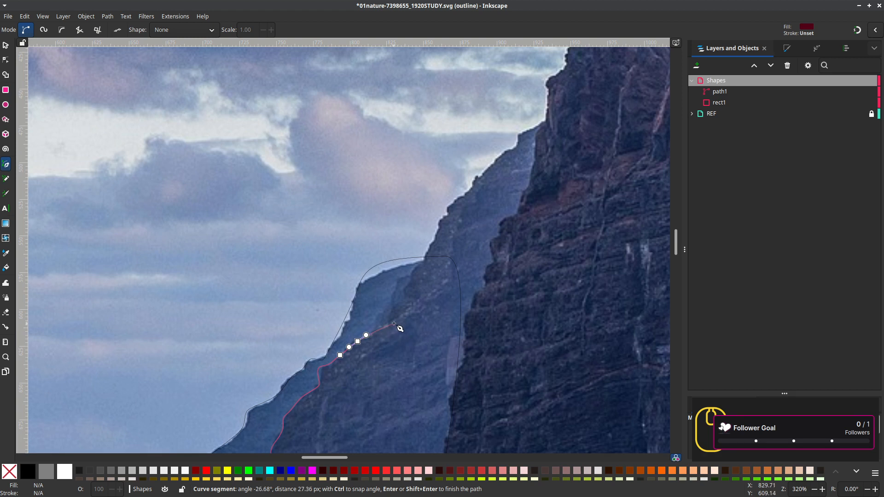
scroll(400, 328, up, 1)
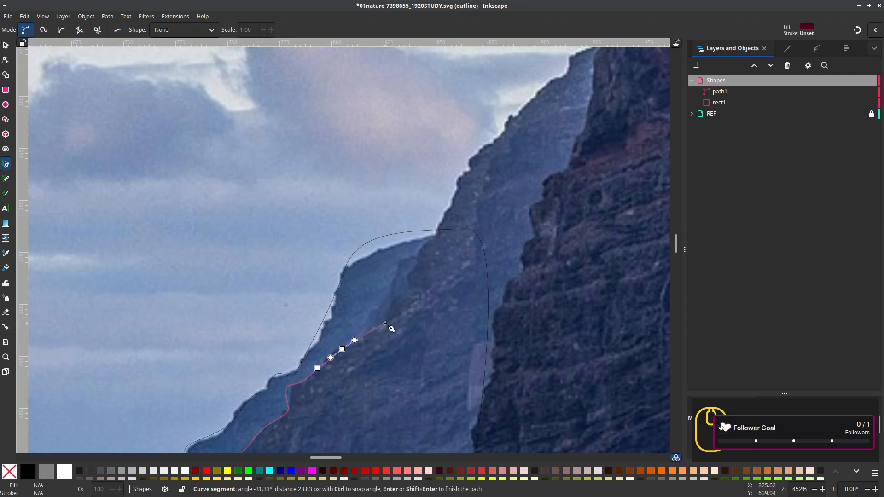
drag(386, 323, 396, 309)
click(409, 287)
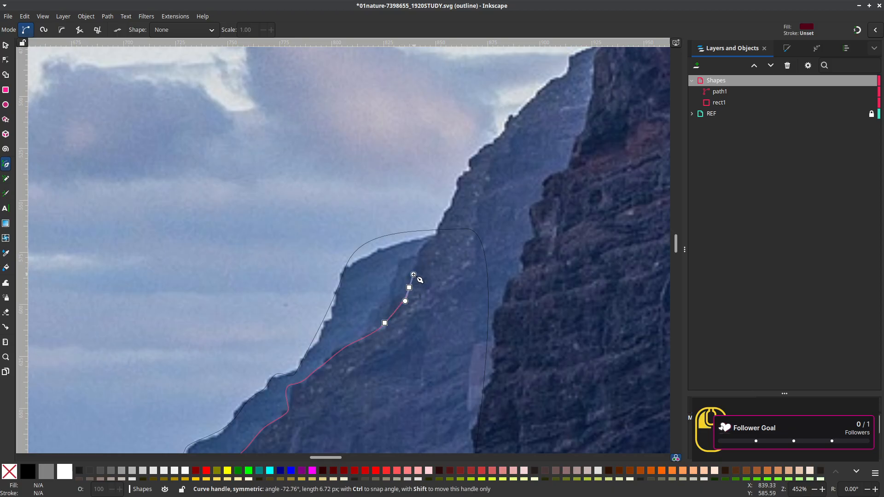
drag(414, 265, 422, 255)
click(425, 243)
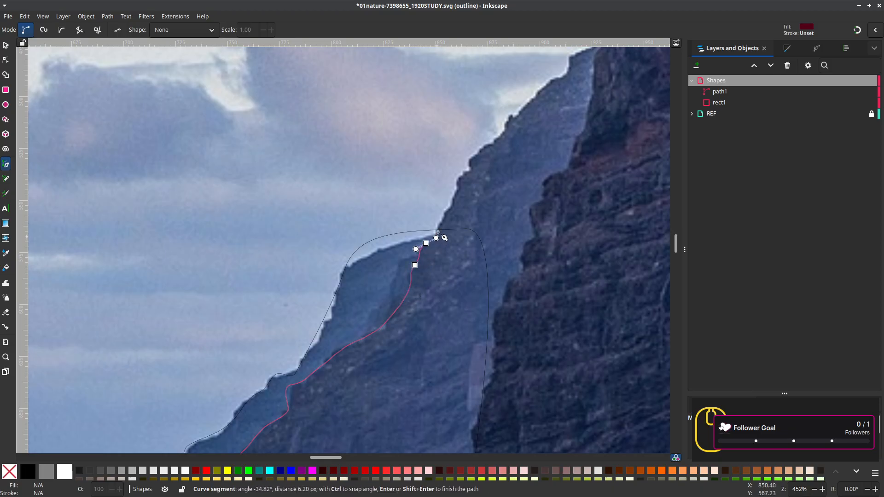
Trace the middle cliff's skyline with its notches up to the foreground cliff and extend the contour behind that cliff
drag(438, 220, 444, 212)
click(455, 191)
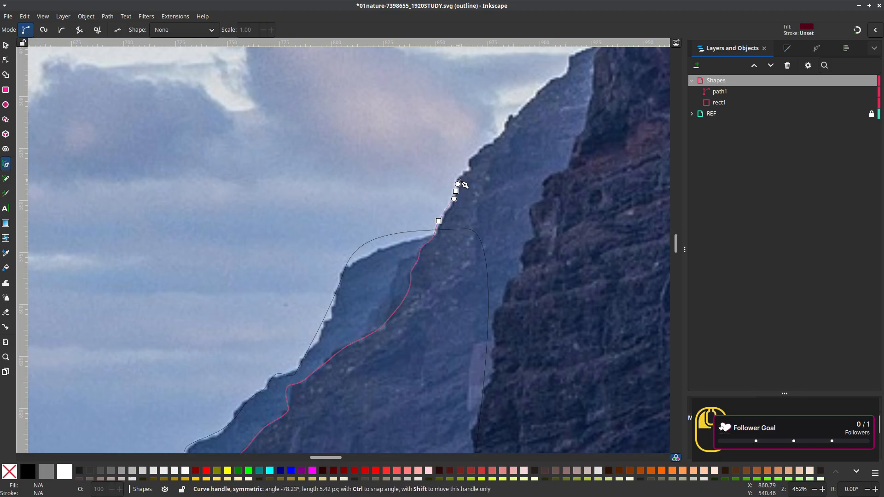
drag(467, 171, 476, 150)
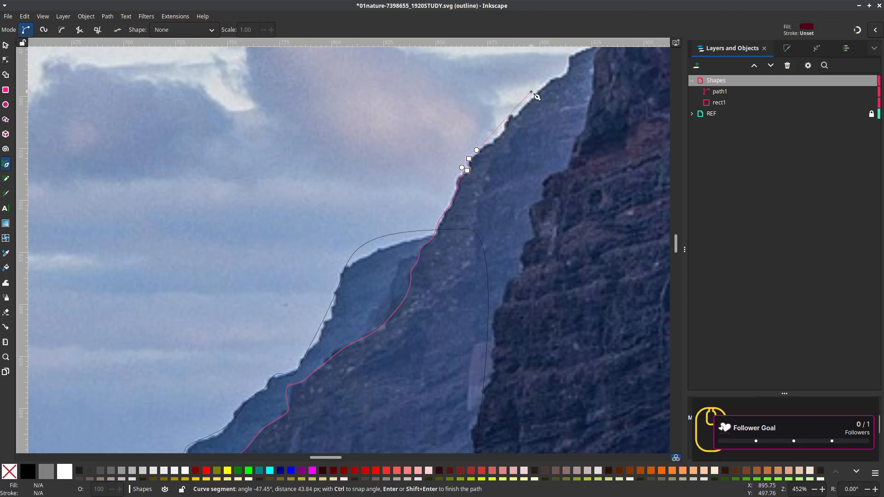
drag(554, 79, 438, 263)
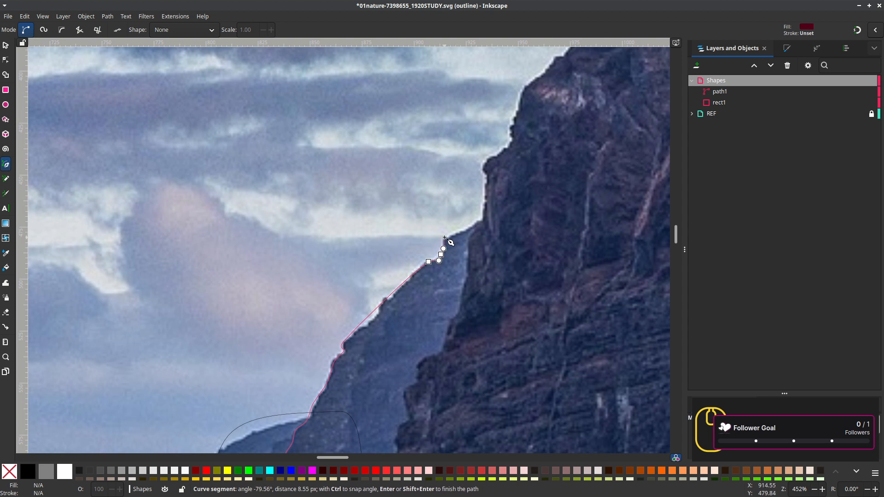
drag(444, 237, 487, 208)
click(549, 189)
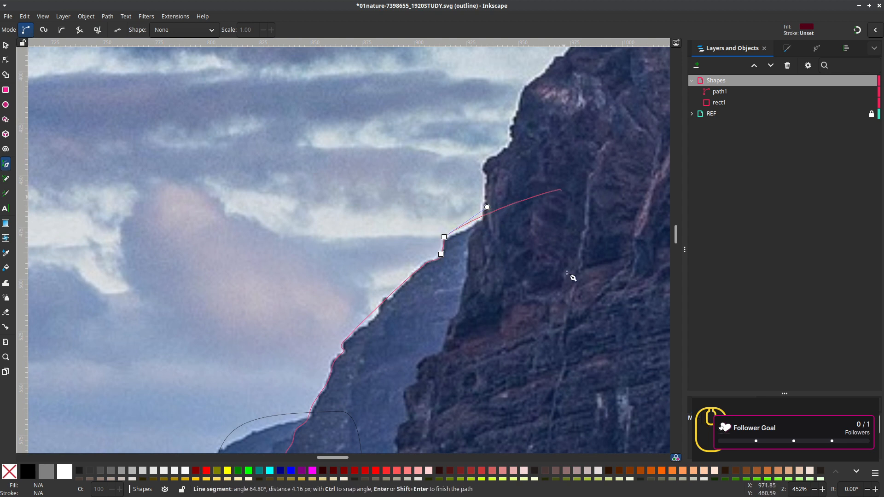
Close the middle cliff's outline with a node hidden behind the foreground cliff and back to its starting point at the waterline
scroll(570, 277, down, 3)
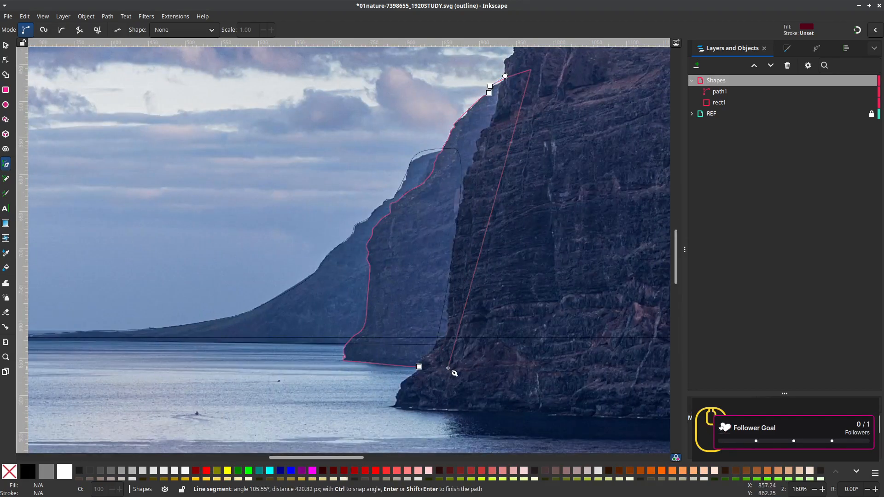
drag(446, 366, 438, 367)
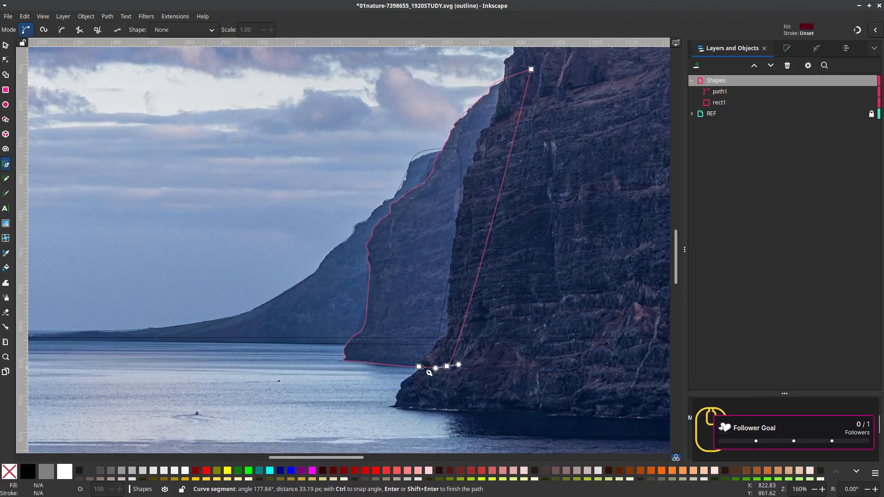
click(419, 366)
Start the foreground cliff's outline where it meets the near rock outcrop and trace its waterline to the cliff's seaward tip
scroll(455, 344, up, 6)
scroll(455, 344, right, 5)
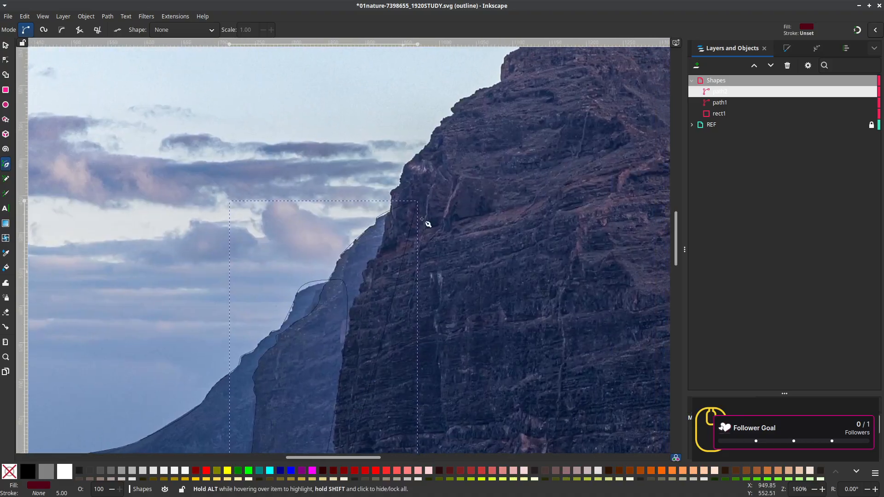
ctrl+scroll(434, 333, down, 1)
scroll(424, 331, down, 2)
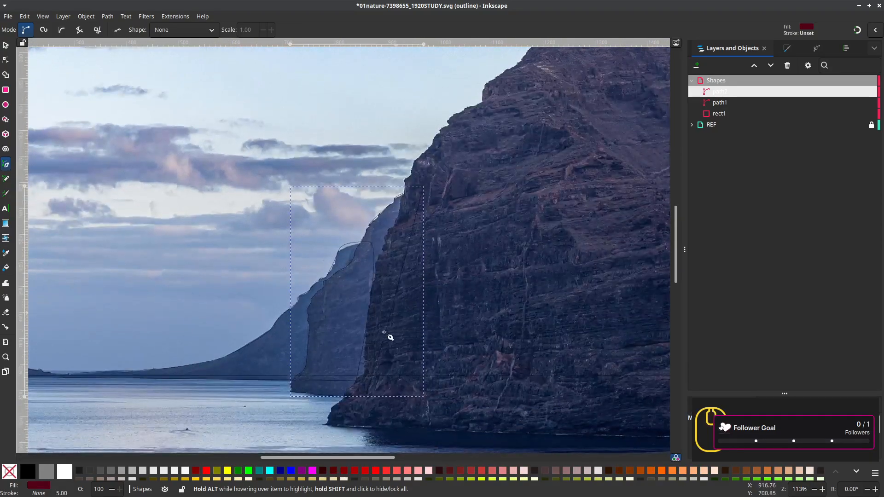
ctrl+scroll(452, 235, down, 1)
drag(453, 235, 317, 266)
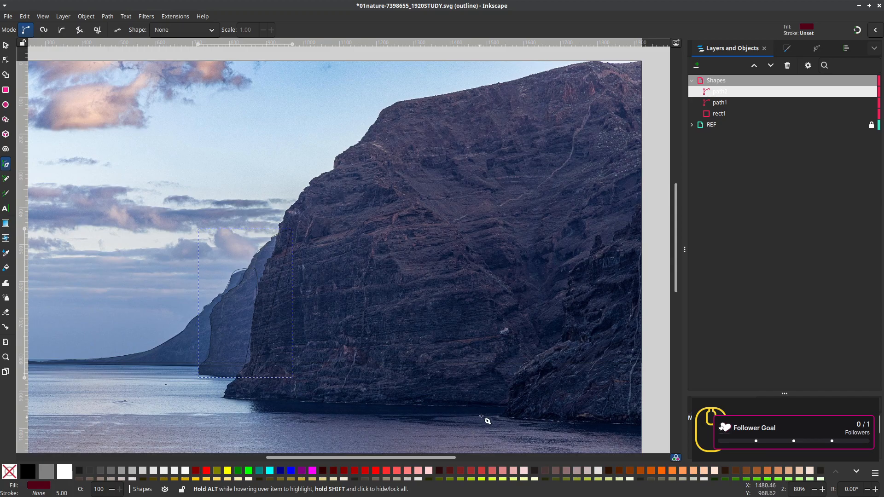
scroll(481, 416, up, 3)
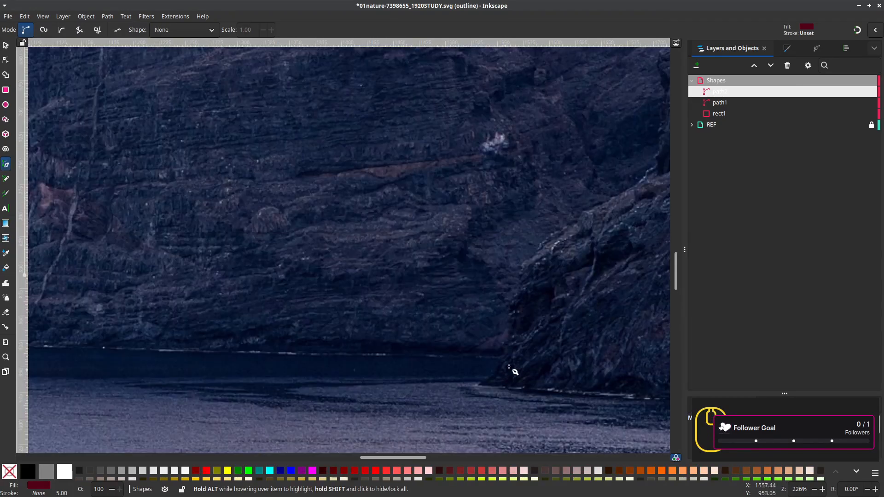
drag(506, 359, 446, 361)
drag(173, 367, 568, 420)
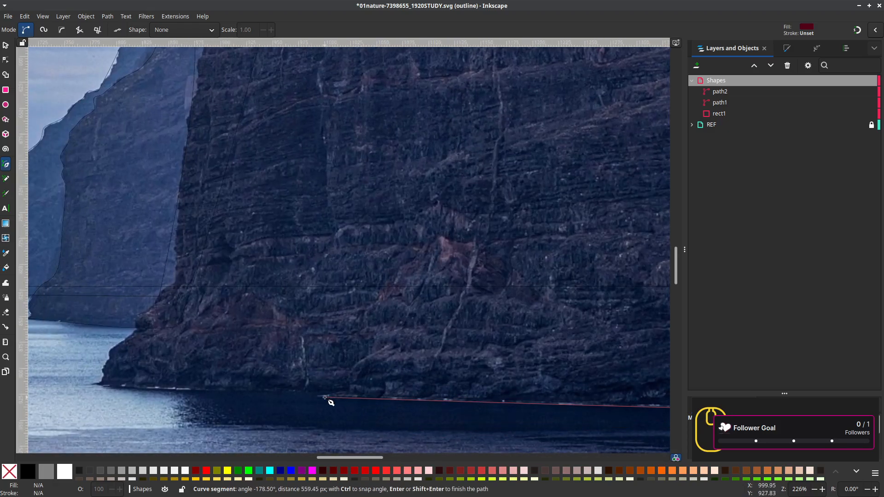
mouse_move(328, 396)
mouse_down()
mouse_move(313, 397)
mouse_move(335, 391)
mouse_up()
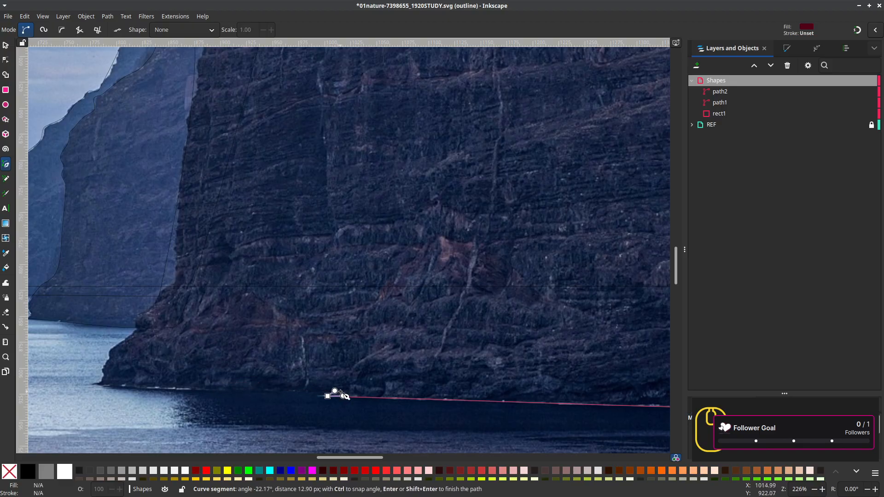
click(340, 393)
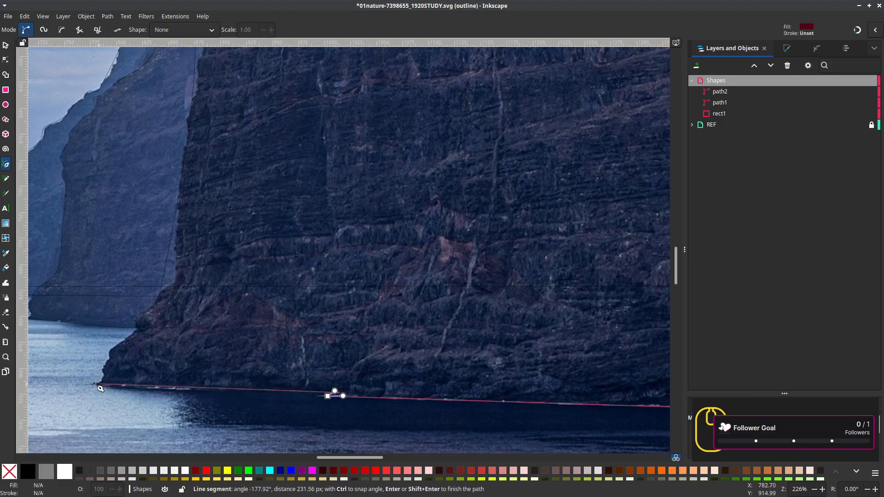
drag(95, 384, 77, 386)
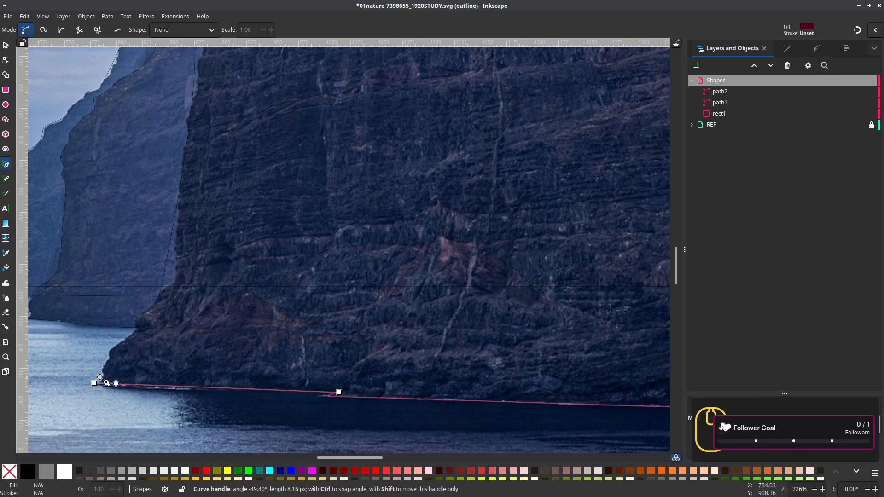
Trace the foreground cliff's seaward edge from the tip up along the middle cliff to just below the skyline
click(103, 374)
drag(106, 357, 178, 279)
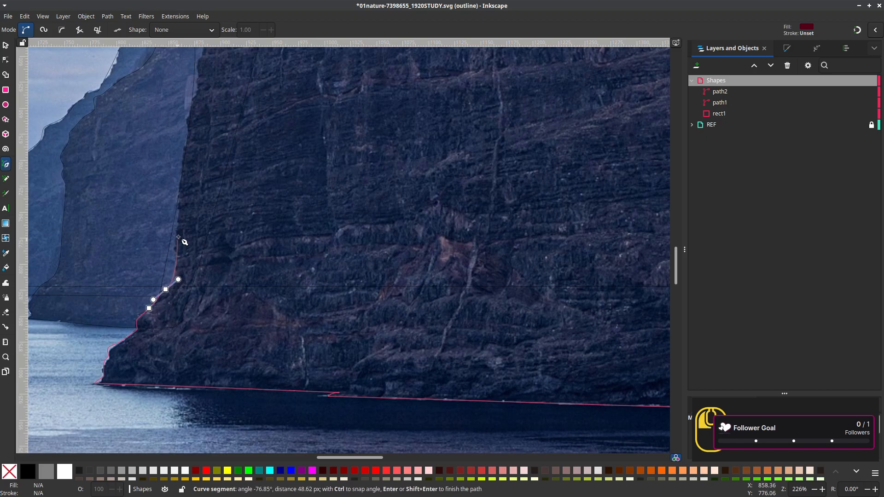
drag(177, 239, 181, 211)
scroll(243, 322, up, 9)
scroll(242, 321, left, 3)
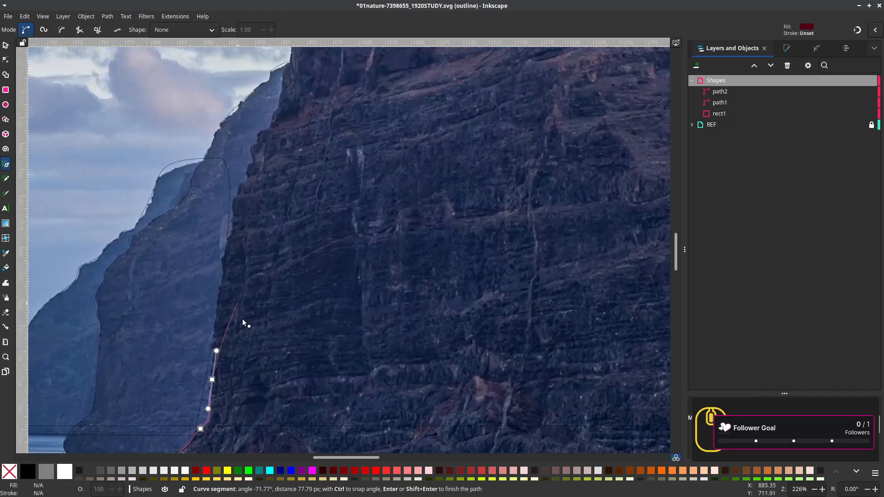
drag(237, 274, 243, 259)
drag(251, 213, 254, 279)
drag(265, 242, 271, 230)
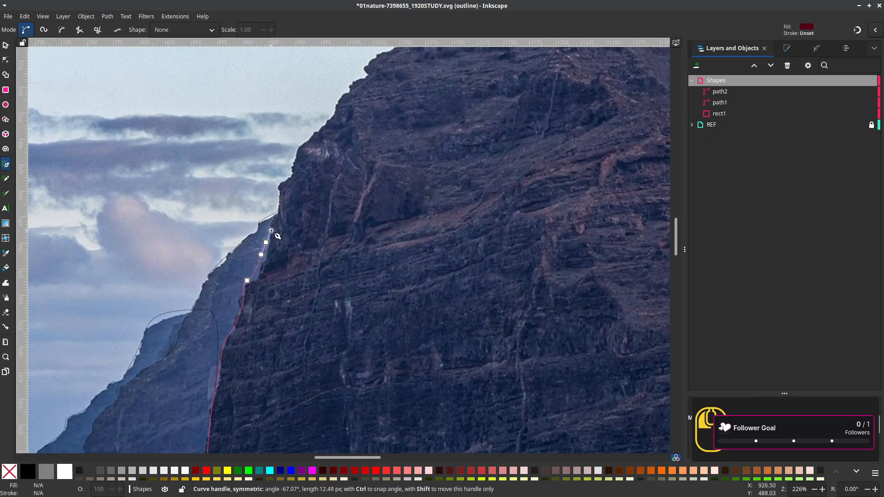
Trace the foreground cliff's lower skyline over its stepped bumps and around the vertical notch partway up the slope
click(280, 190)
drag(292, 175, 309, 138)
scroll(310, 138, up, 5)
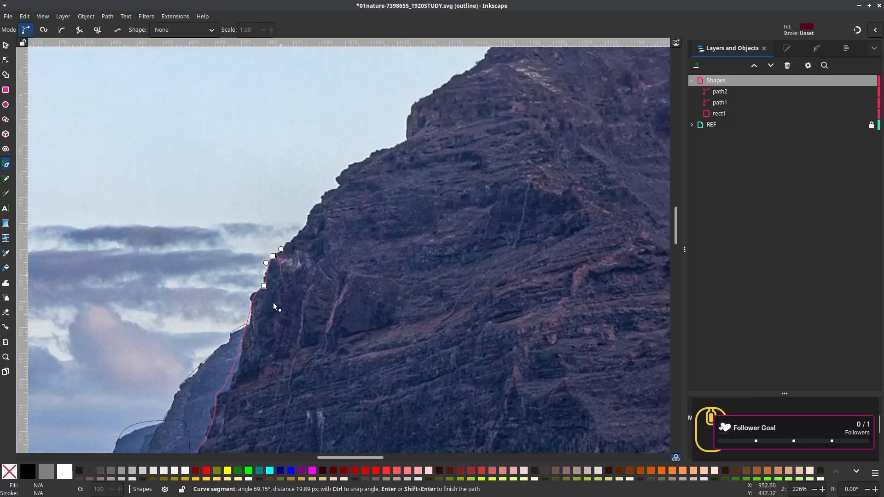
drag(290, 314, 403, 223)
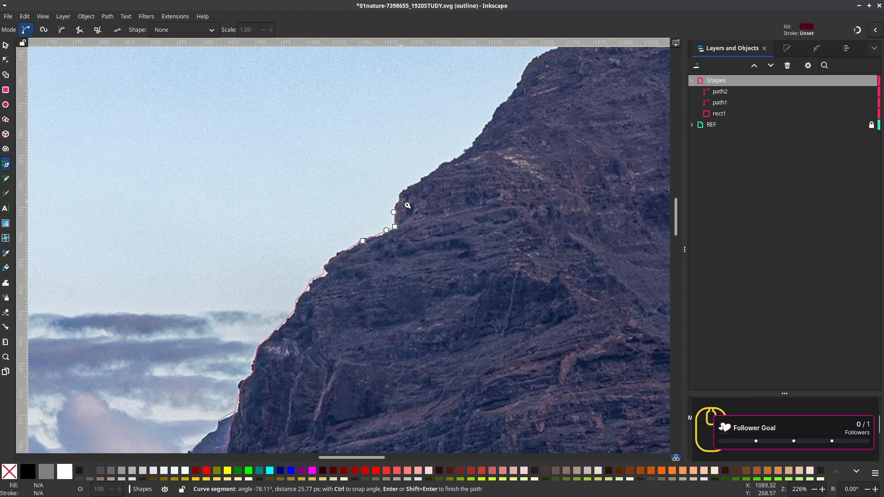
drag(401, 192, 413, 187)
Continue the foreground cliff's contour up the steep upper slope and around the rounded shoulder onto the summit plateau
drag(455, 167, 383, 252)
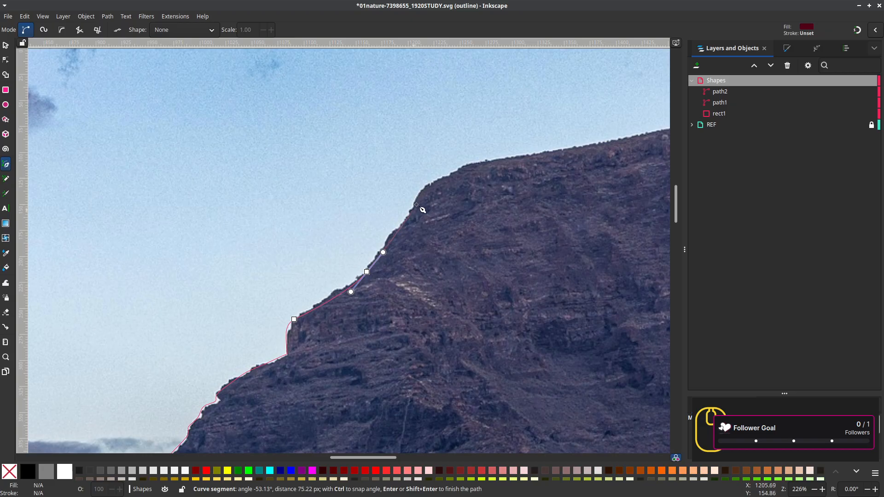
drag(423, 187, 437, 180)
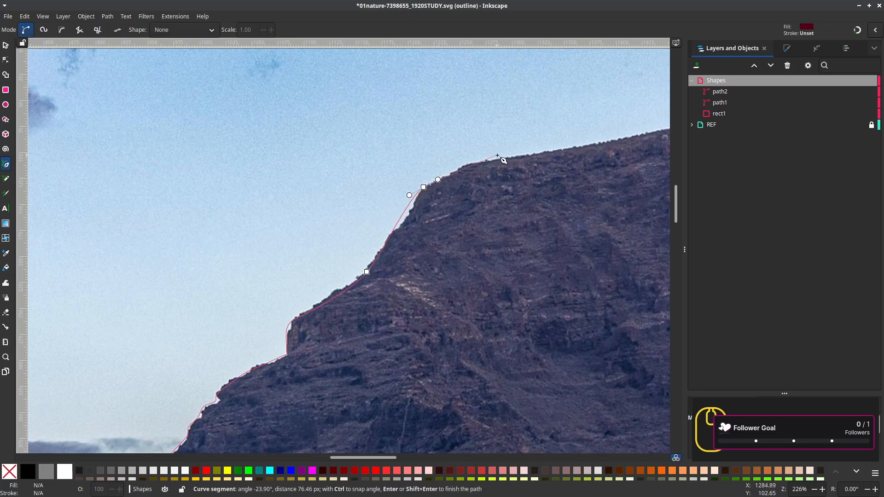
drag(501, 158, 239, 253)
Trace the foreground cliff's gently rising top and extend the contour above the photo near its upper-right corner
scroll(517, 176, up, 1)
scroll(508, 278, down, 3)
drag(463, 275, 80, 249)
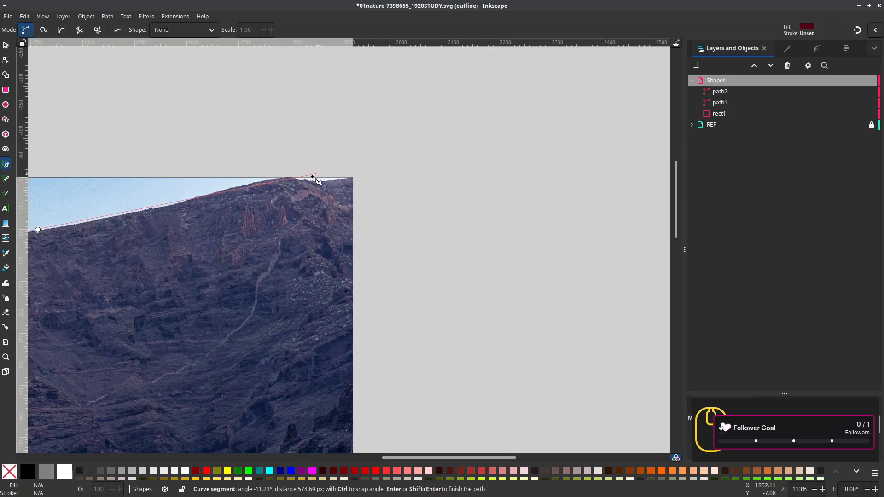
drag(325, 225, 386, 244)
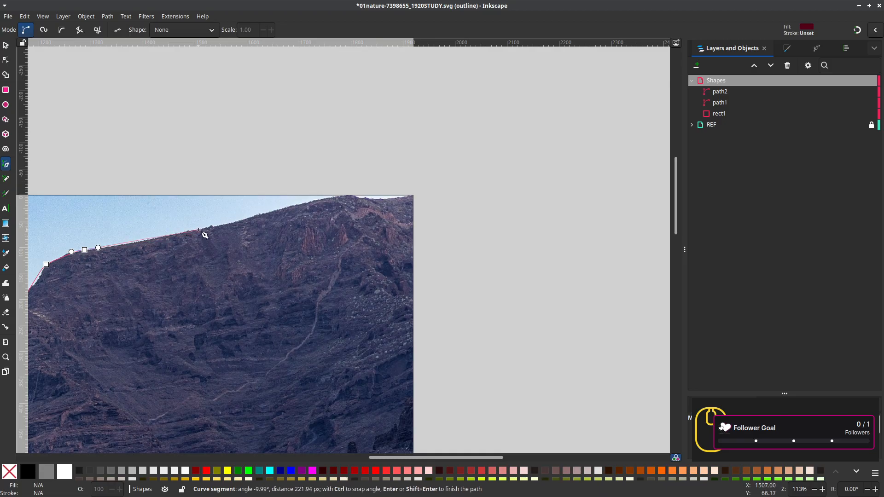
drag(197, 230, 222, 225)
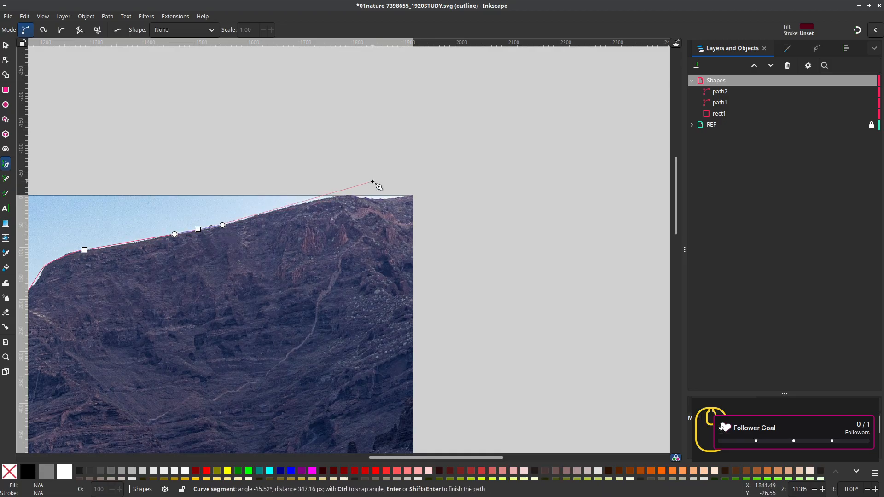
drag(407, 181, 442, 187)
Close the foreground cliff's outline down through the area behind the near rock outcrop to its starting point at the waterline
scroll(440, 229, down, 10)
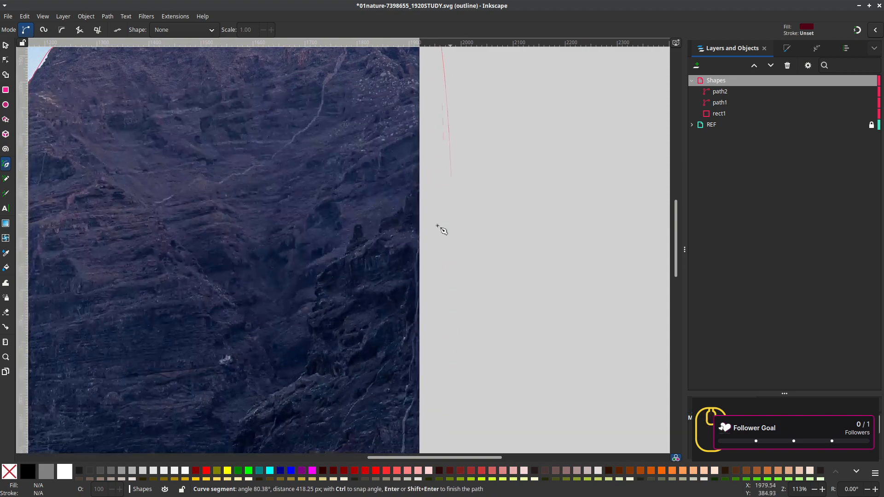
scroll(410, 391, down, 7)
scroll(410, 391, left, 3)
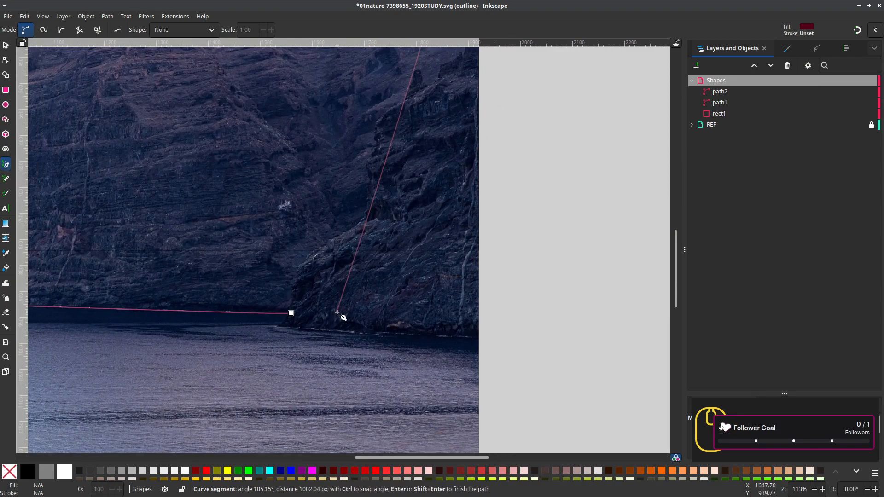
drag(337, 311, 351, 299)
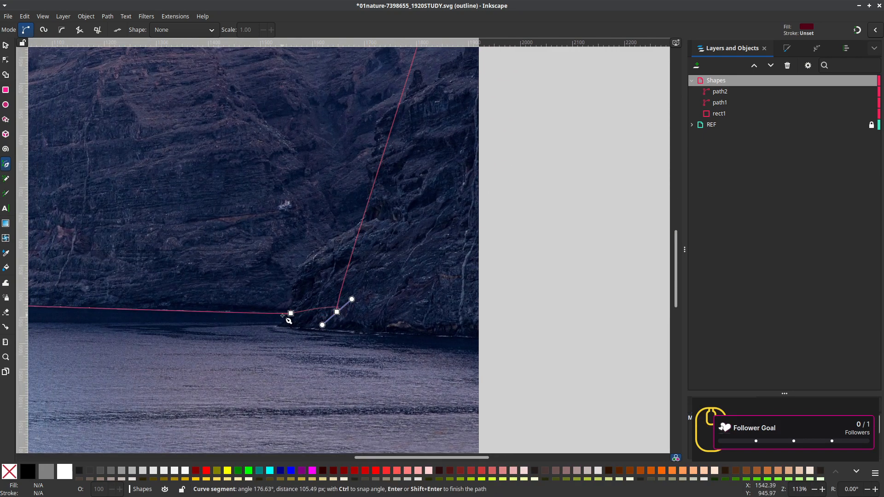
click(294, 317)
Start the near rock outcrop's outline just outside the photo's right edge, trace its waterline toward the tip, and save the document
ctrl+scroll(345, 357, down, 2)
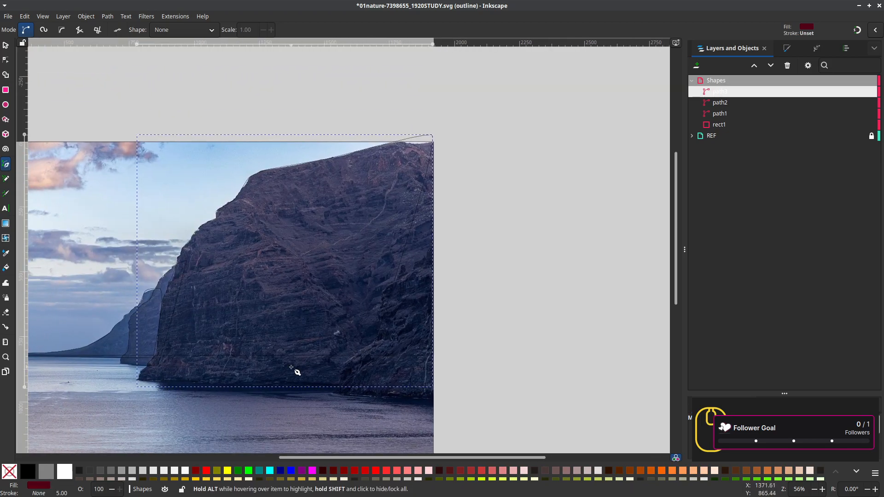
ctrl+scroll(397, 355, up, 3)
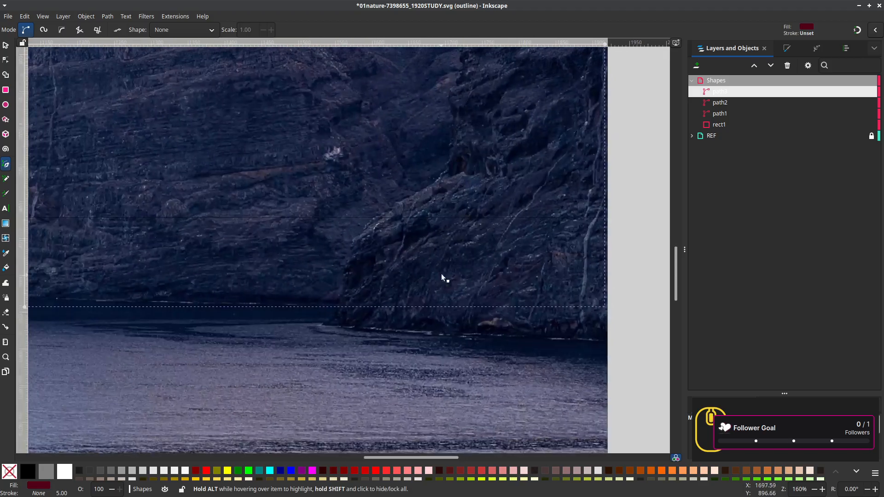
click(610, 339)
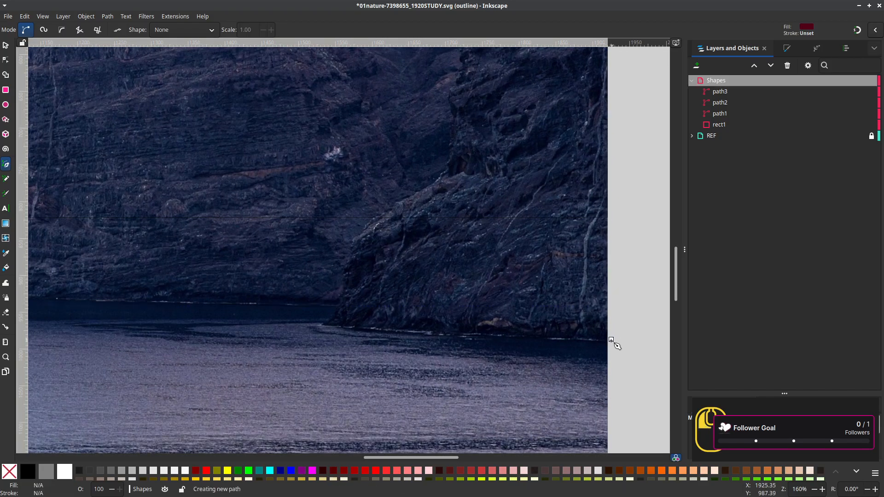
click(567, 338)
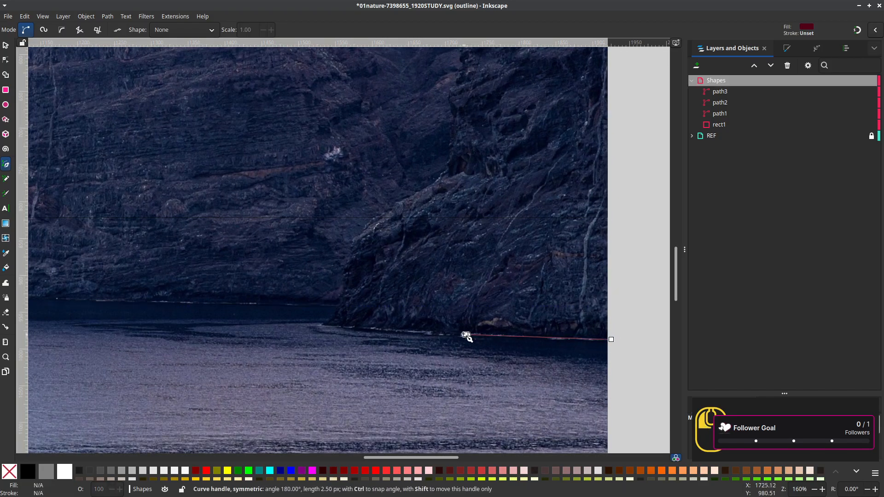
click(465, 335)
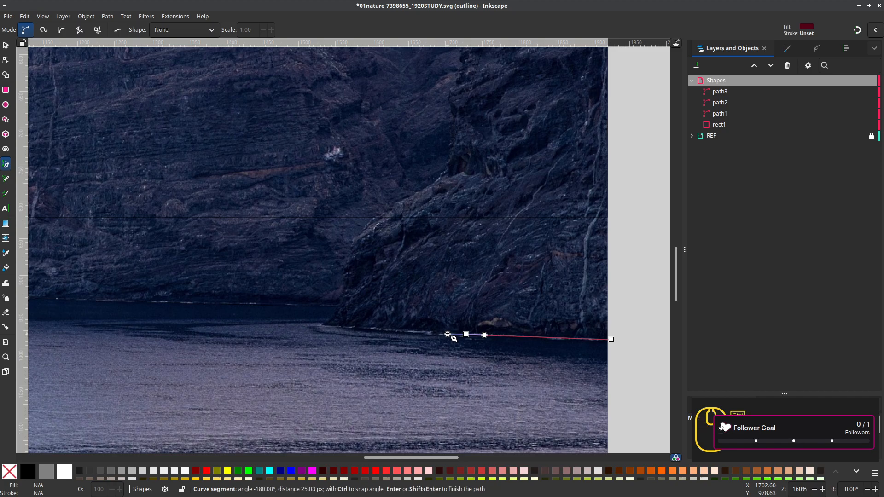
key(ctrl+s)
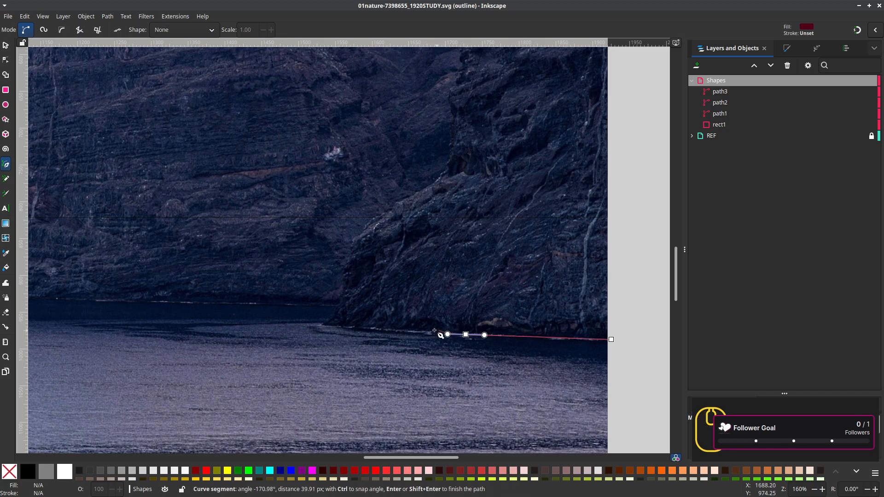
drag(404, 331, 382, 331)
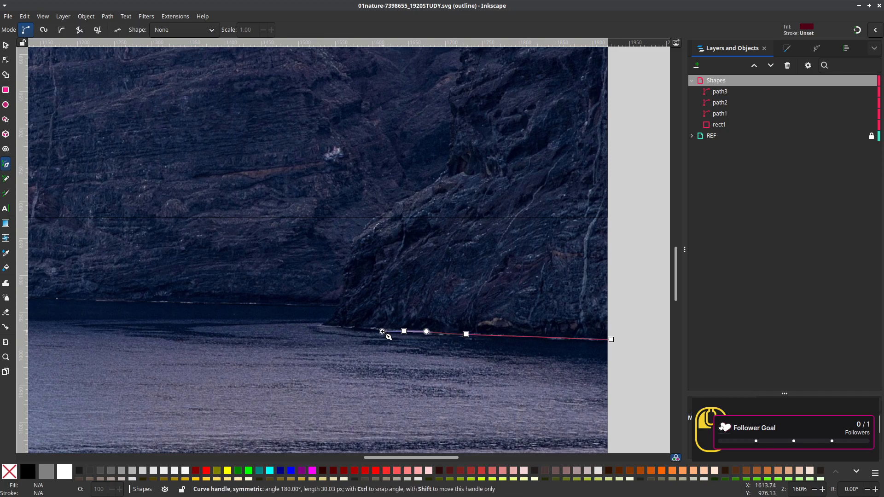
Trace the near rock outcrop from its waterline tip up the indented edge, around the rock spire, to the photo's right edge
drag(321, 325, 448, 150)
drag(457, 120, 539, 162)
click(450, 236)
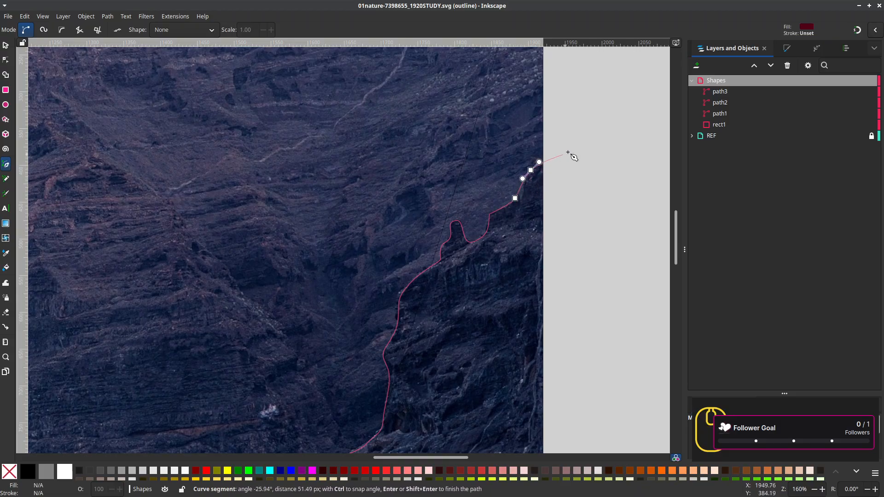
Extend the outcrop's contour beyond the photo's right edge and close it straight down at its waterline starting point
click(567, 153)
scroll(555, 269, down, 8)
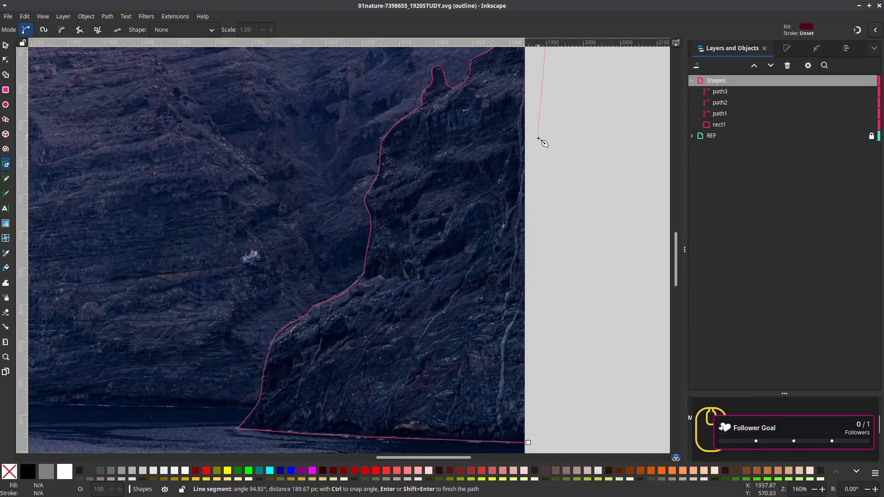
click(536, 443)
scroll(493, 320, down, 4)
scroll(438, 341, left, 3)
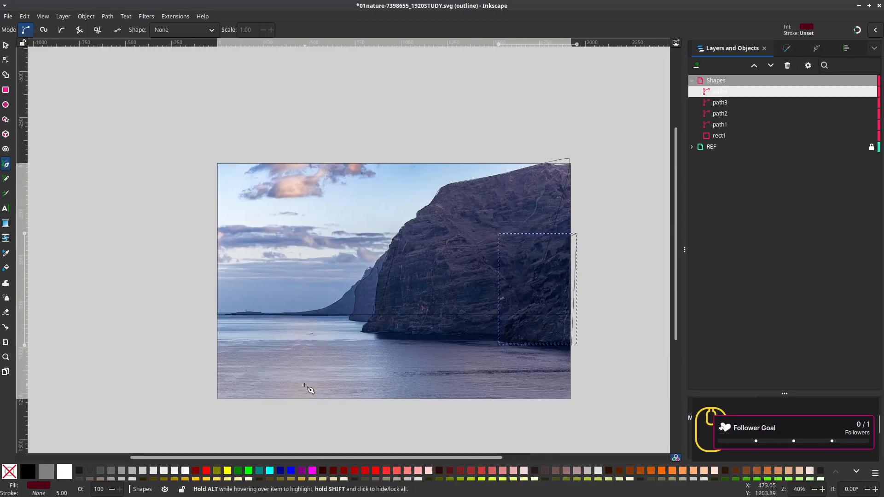
scroll(309, 389, up, 1)
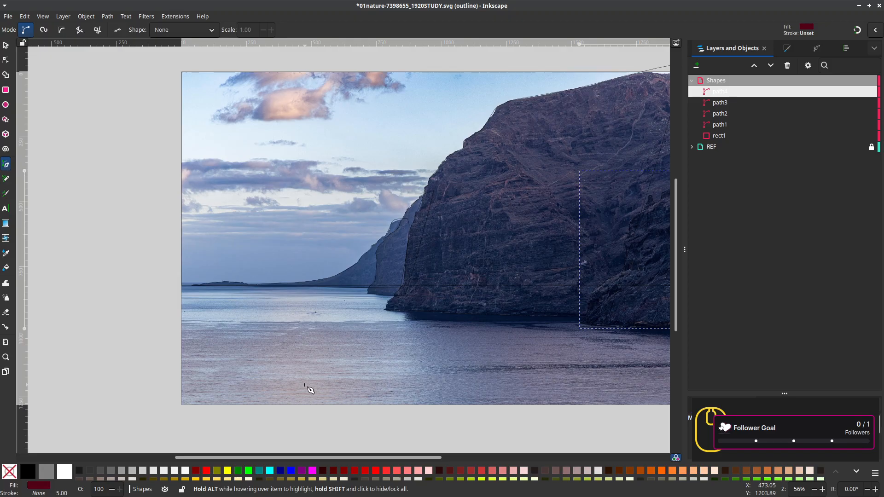
drag(309, 348, 273, 333)
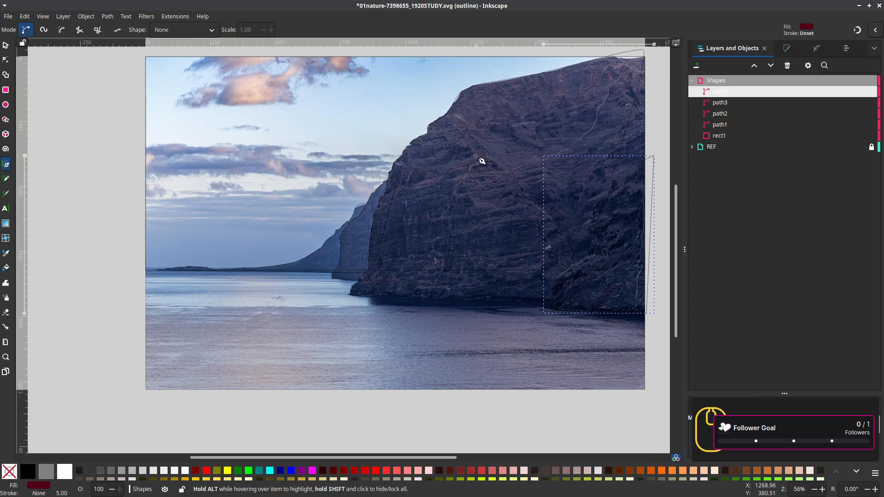
Save the document and turn on snapping with the whole page in view
key(ctrl+s)
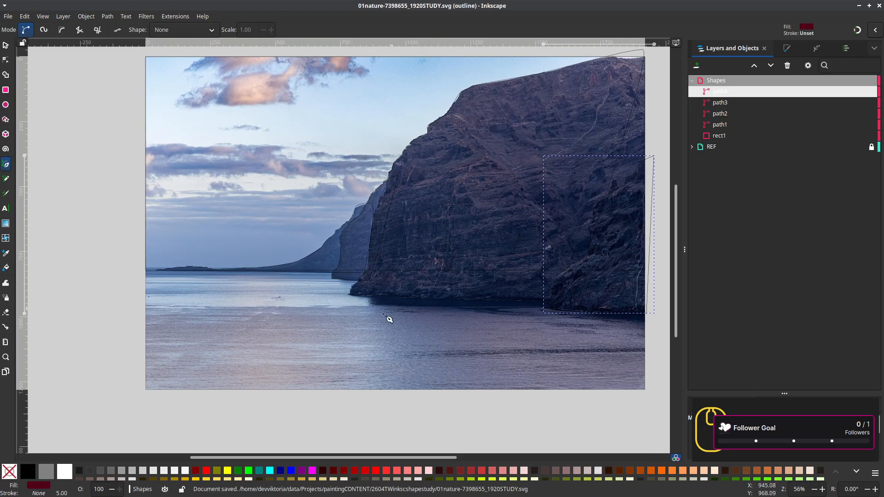
scroll(348, 321, down, 1)
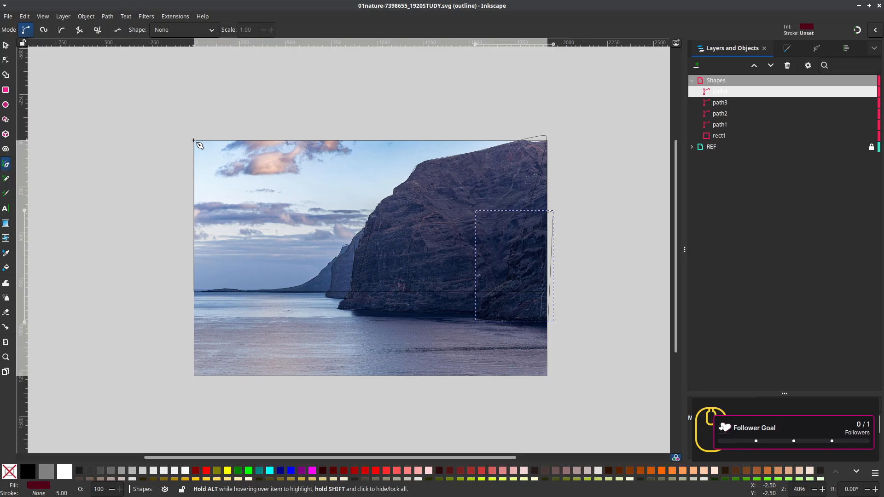
key(percent)
click(442, 224)
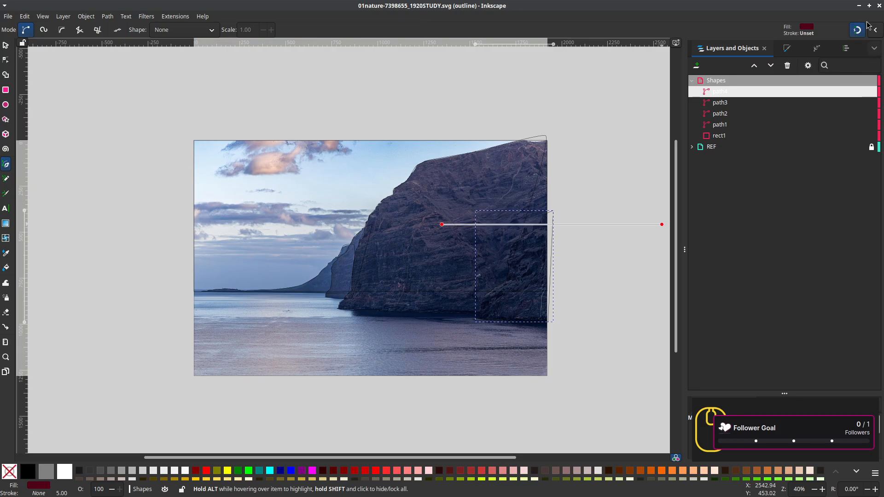
key(Escape)
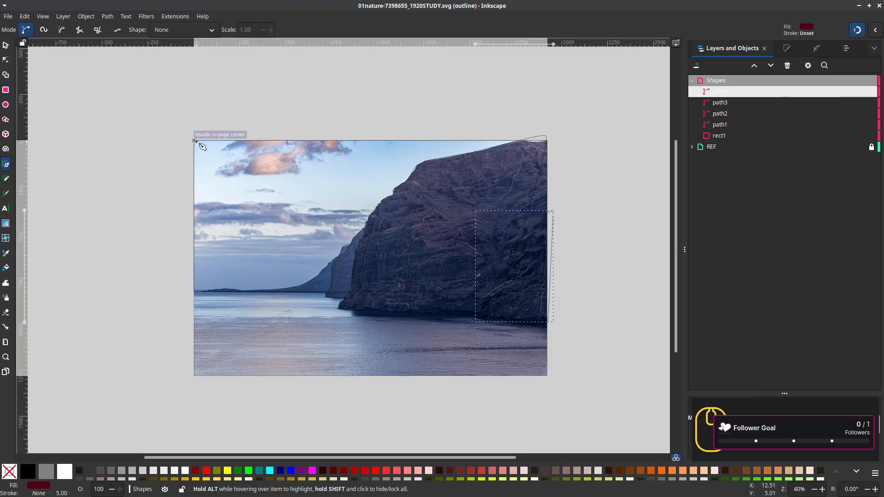
drag(193, 140, 453, 394)
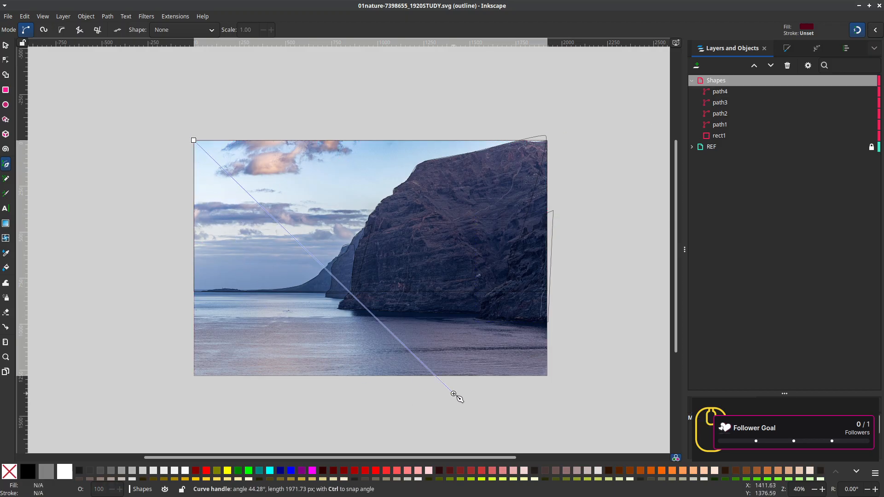
key(Escape)
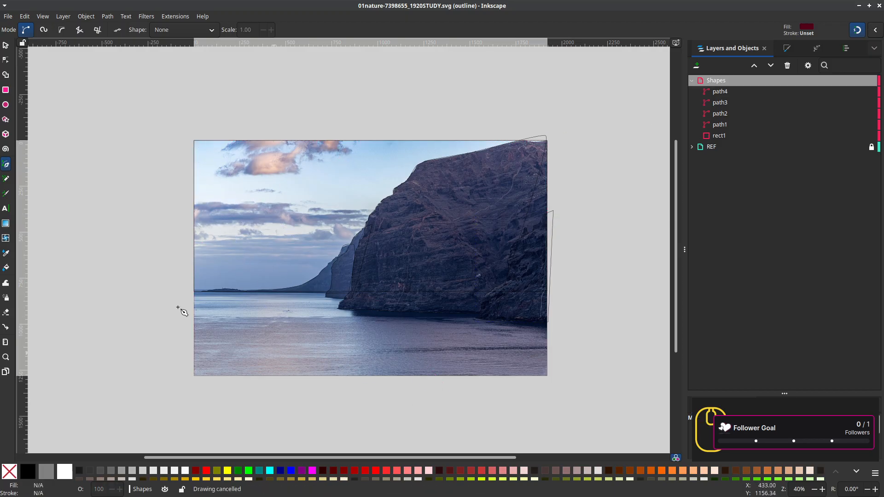
Draw a 1920 × 1280 px rectangle covering the whole page from corner to corner above the traced shapes
click(6, 90)
drag(194, 140, 547, 375)
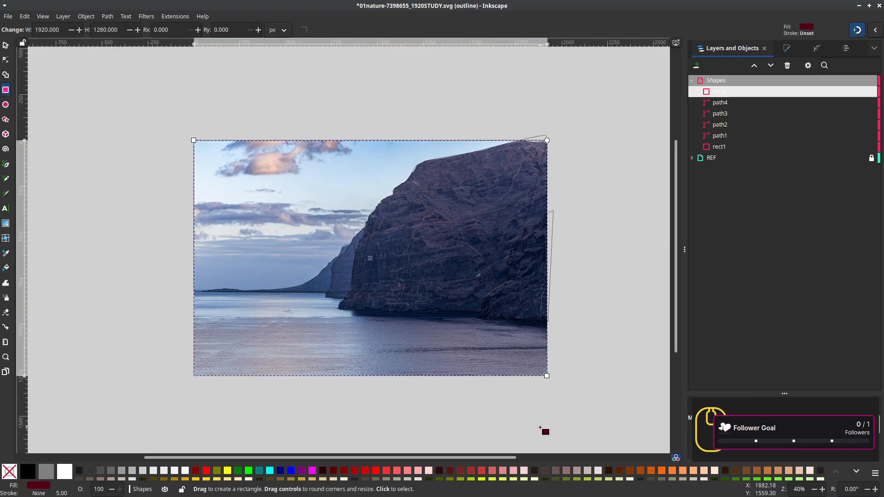
click(6, 46)
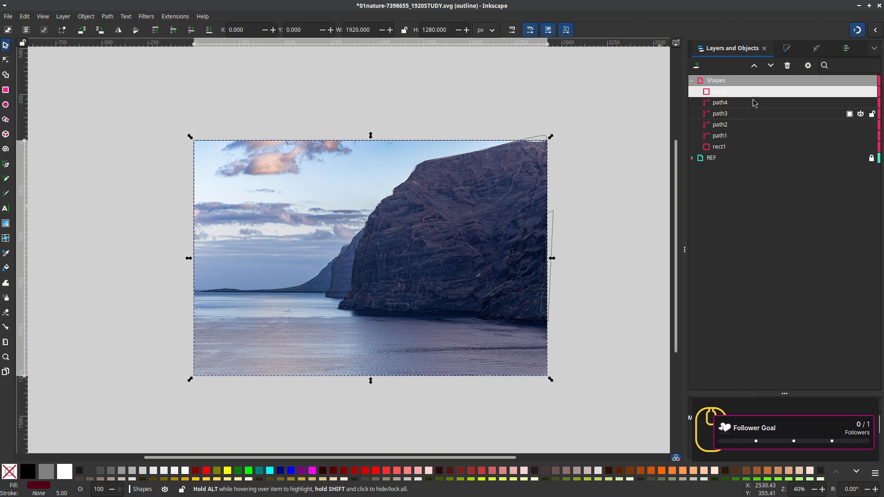
Duplicate the Shapes layer with all its objects and hide the original layer
right_click(717, 83)
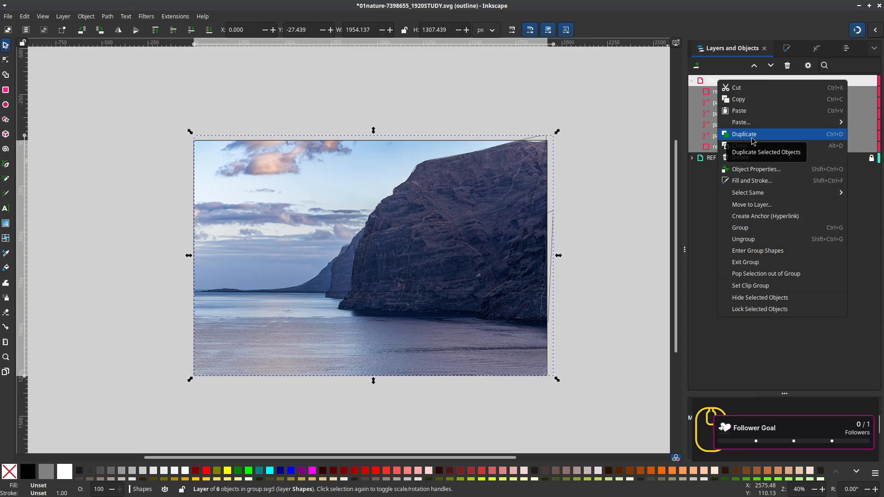
click(753, 138)
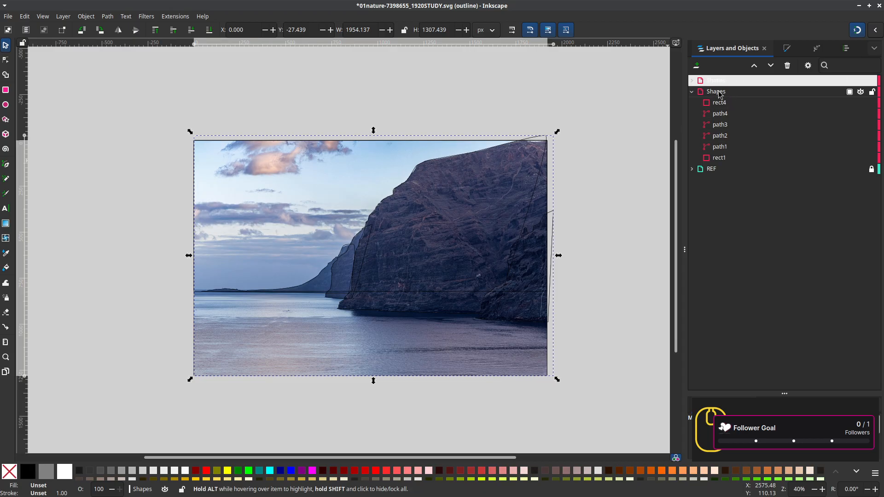
click(297, 108)
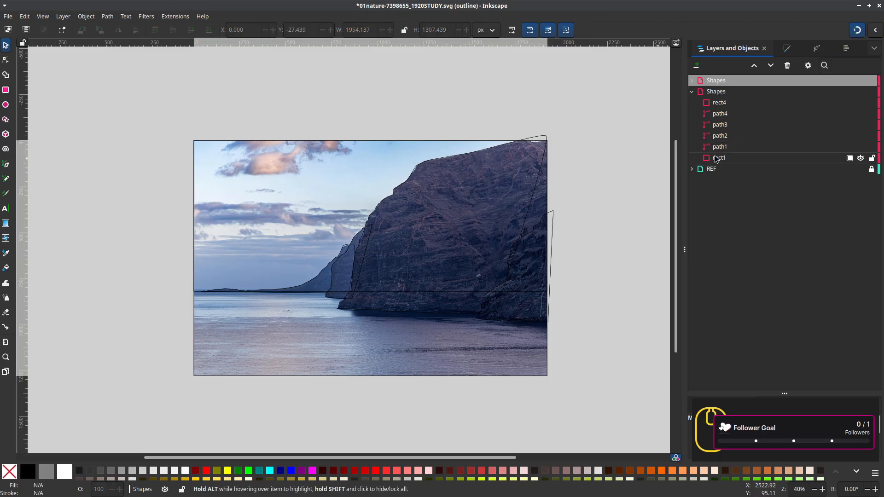
click(531, 203)
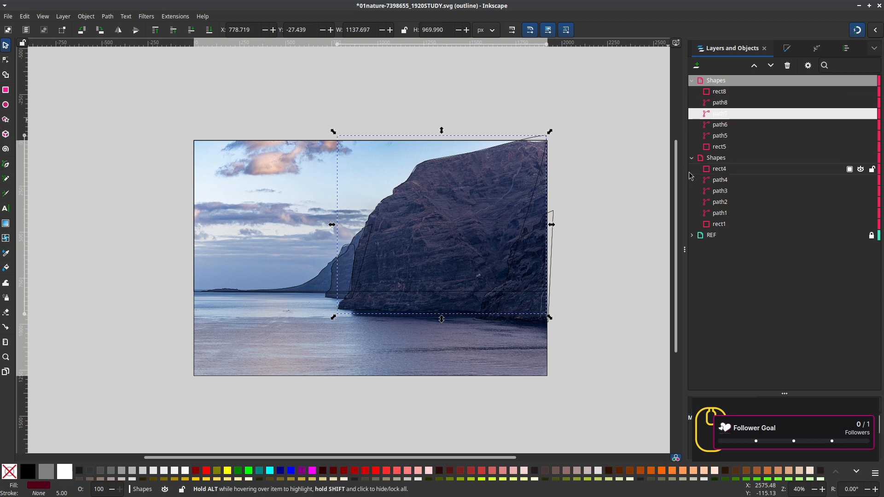
click(691, 158)
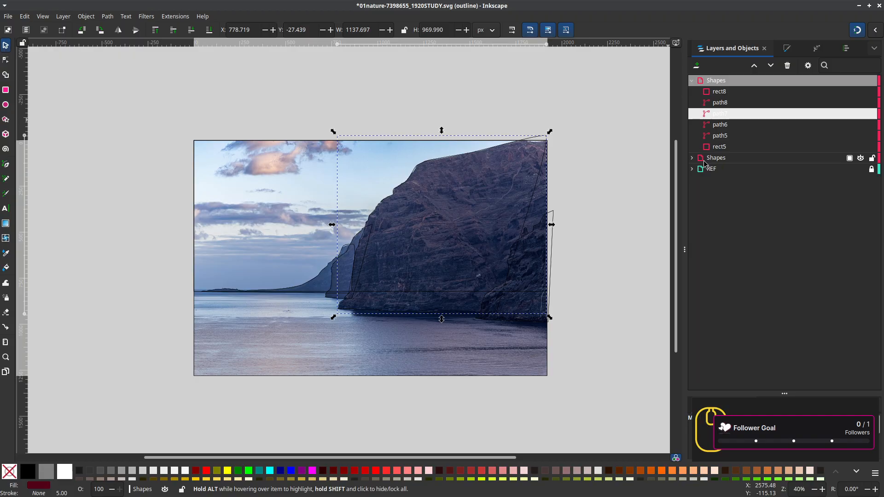
click(860, 158)
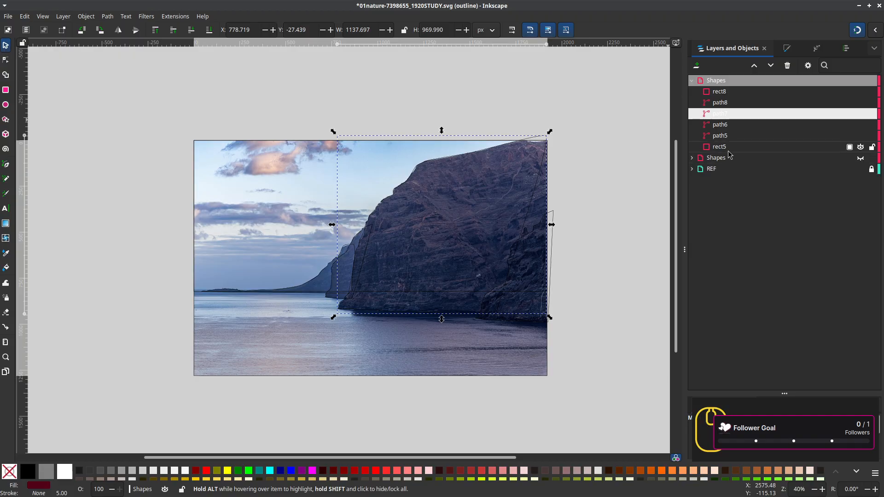
Restack the duplicate layer from the bottom up: full-page rectangle, sky rectangle, island headland, middle cliff, foreground cliff, near rock outcrop
click(724, 84)
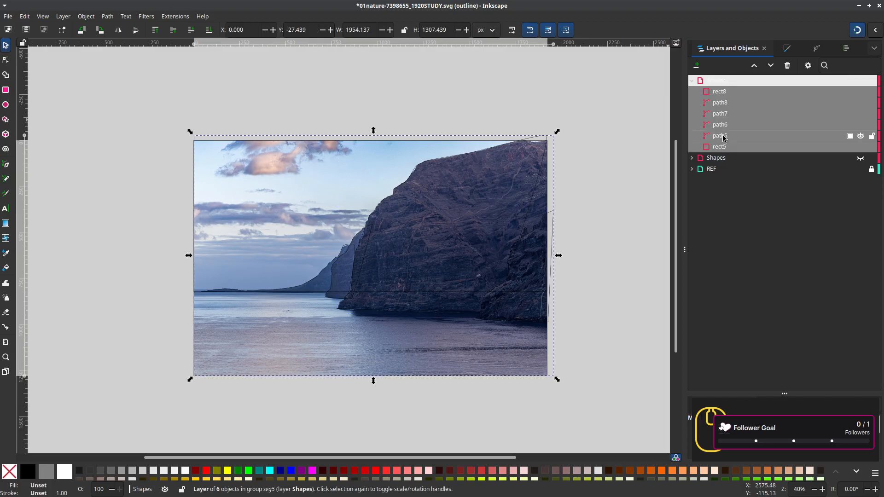
click(723, 93)
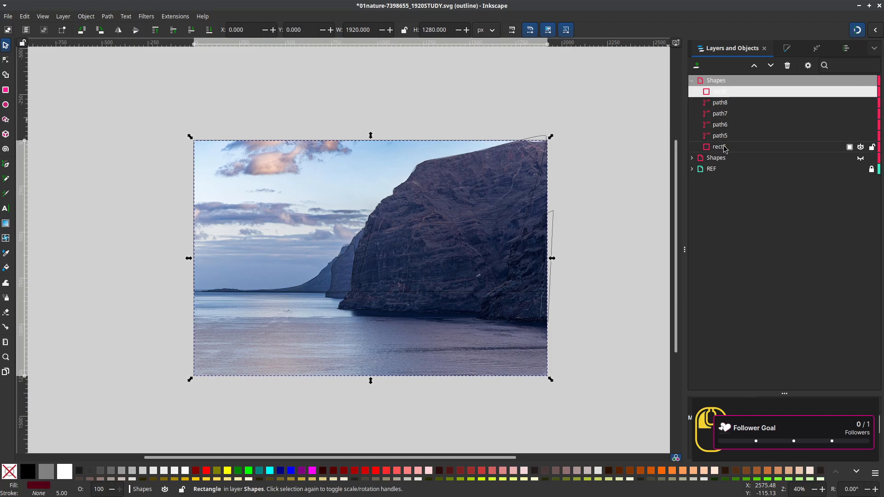
drag(724, 148, 746, 90)
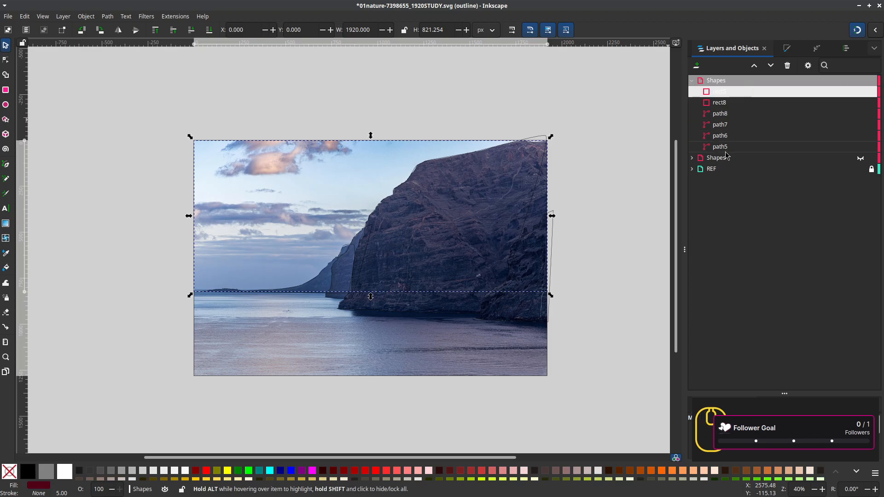
drag(721, 147, 740, 86)
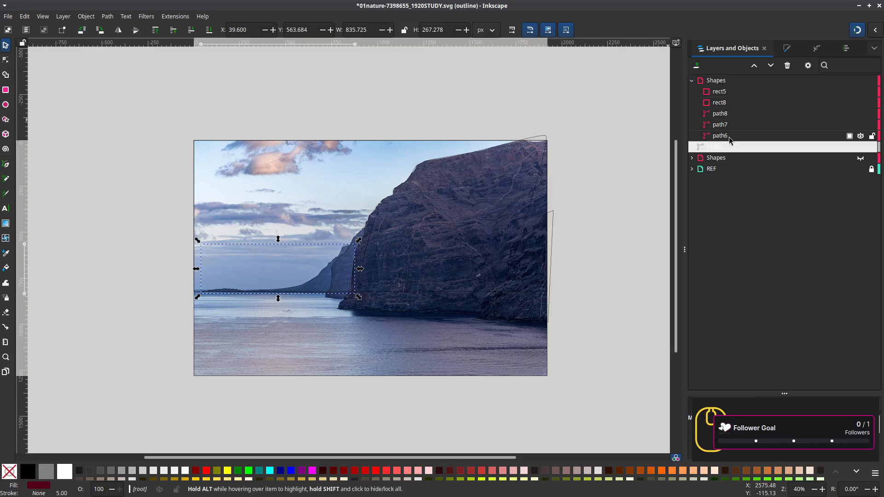
drag(724, 147, 771, 89)
drag(720, 147, 750, 95)
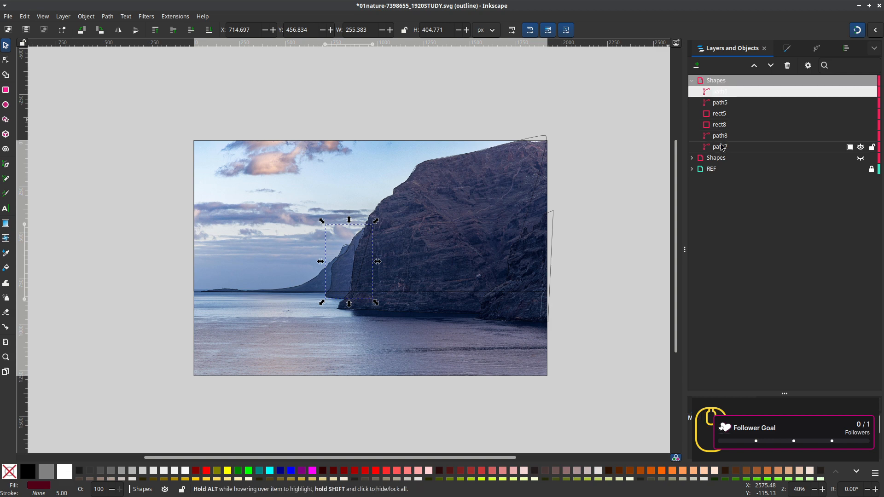
drag(720, 146, 739, 90)
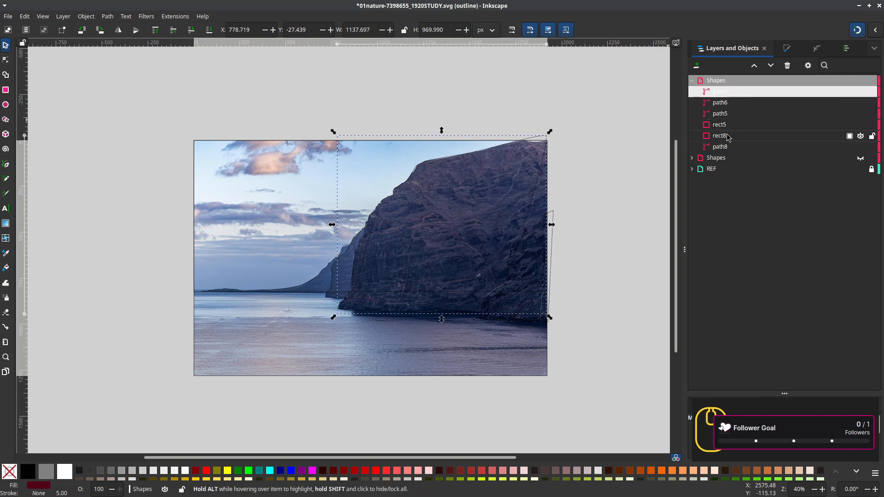
drag(721, 146, 741, 89)
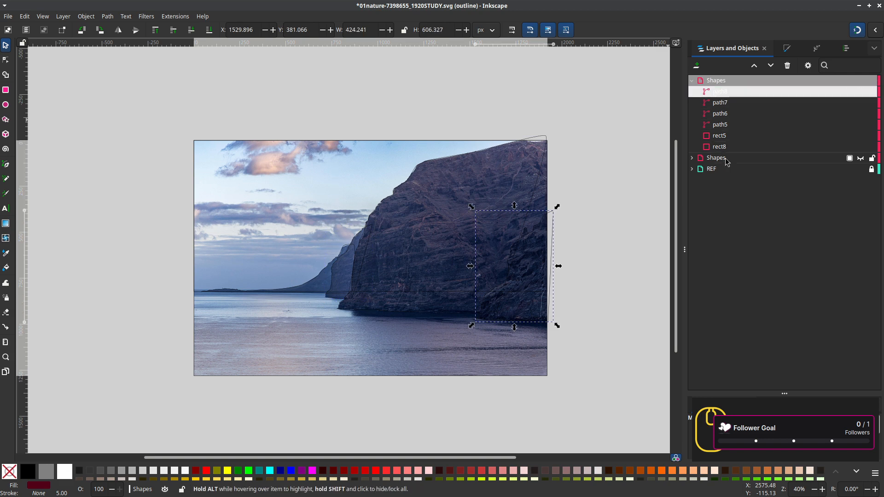
Convert the full-page rectangle and the sky rectangle in the duplicate layer to paths
click(721, 151)
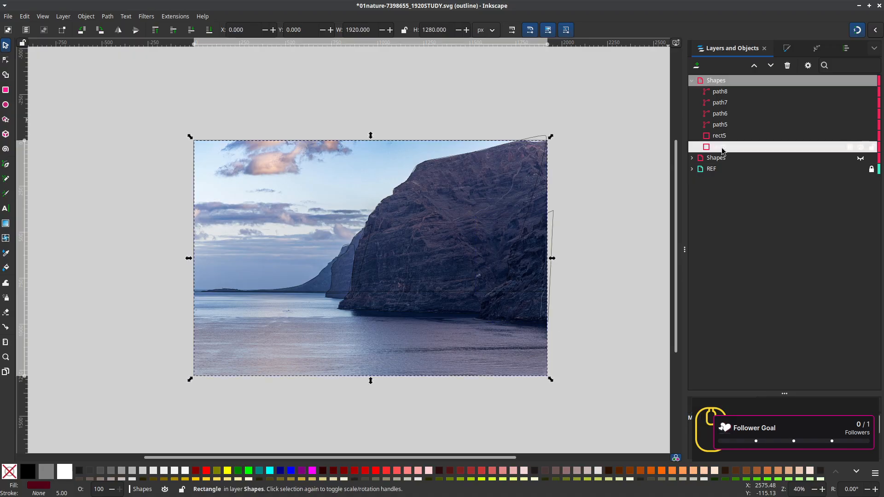
click(110, 17)
click(122, 29)
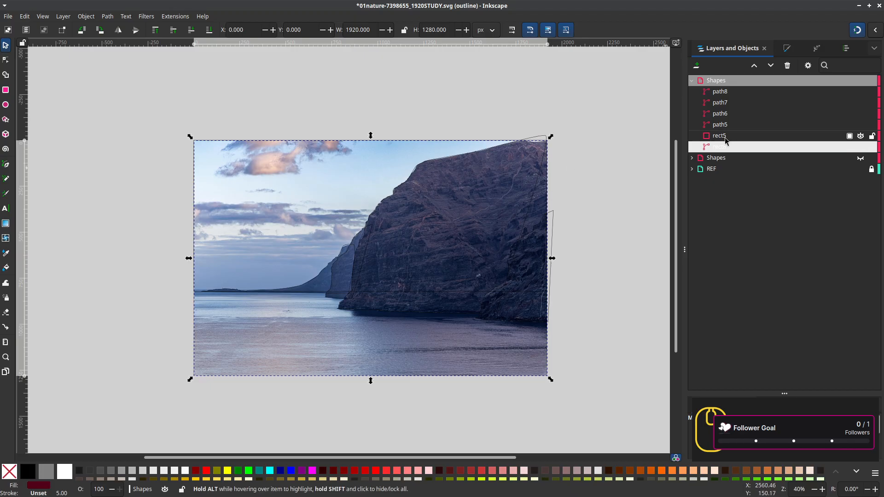
click(725, 137)
click(109, 17)
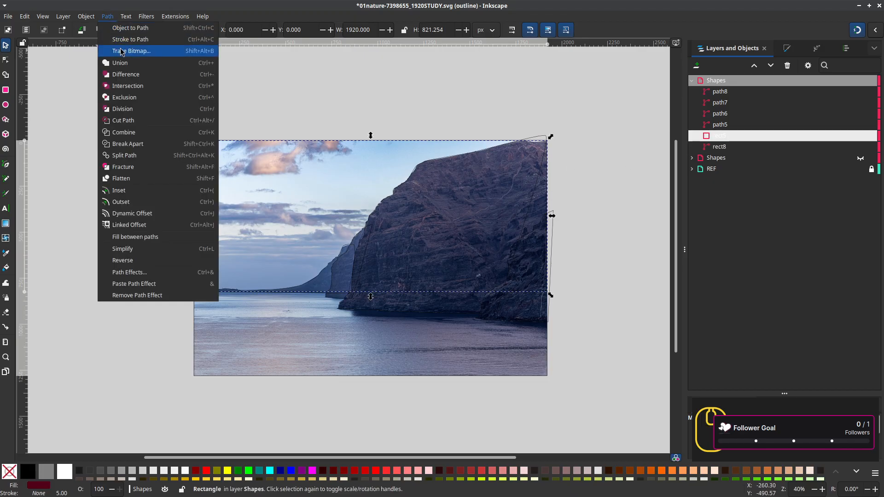
click(130, 28)
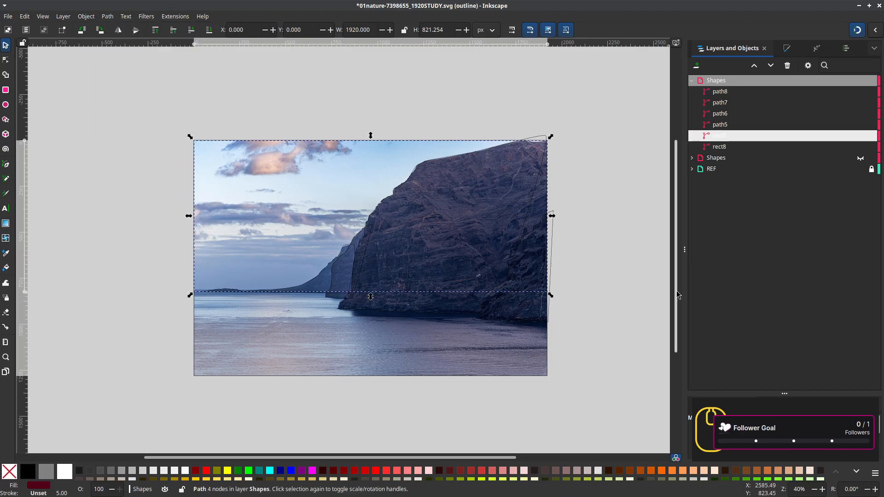
Subtract the sky shape from the full-page shape with the Difference operation, leaving only the sea area
shift+click(725, 146)
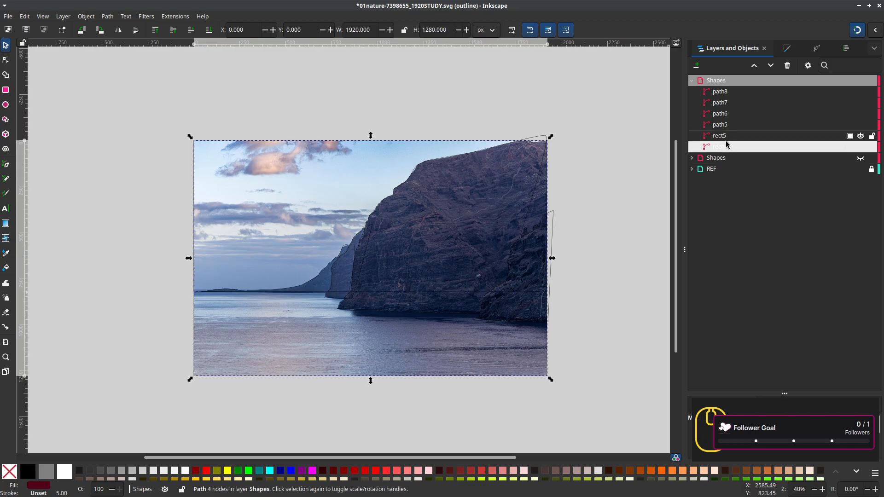
click(86, 16)
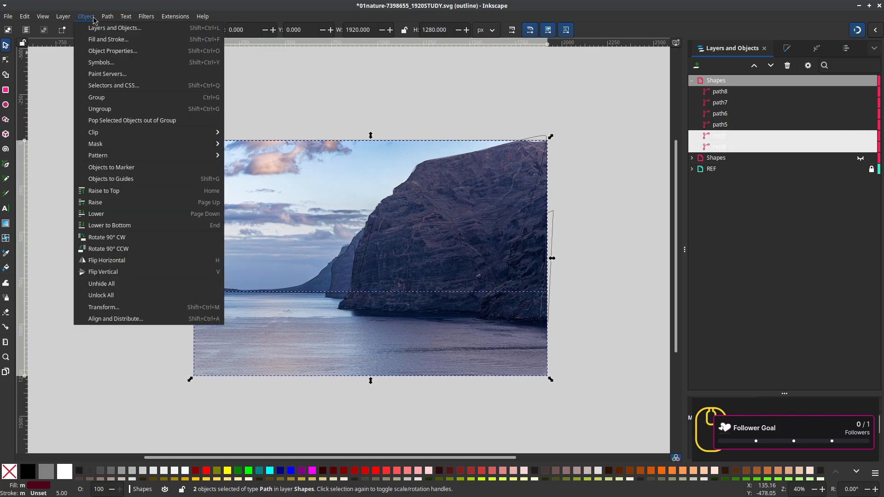
click(723, 146)
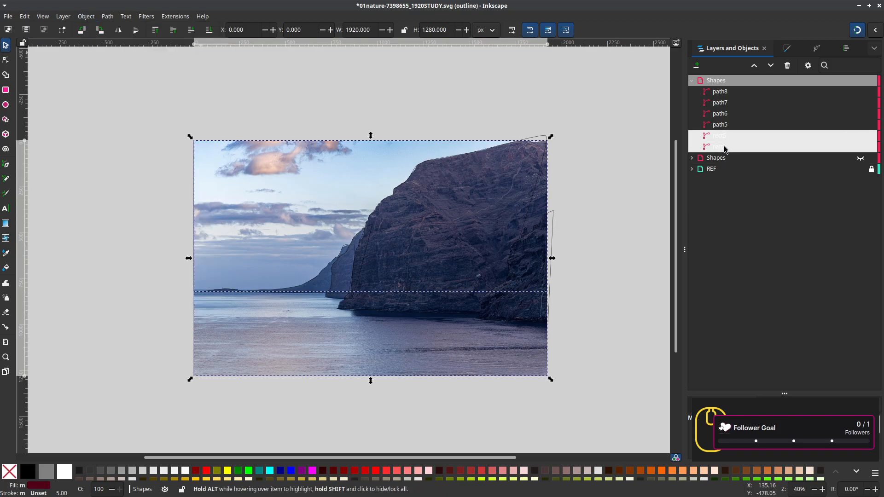
click(721, 147)
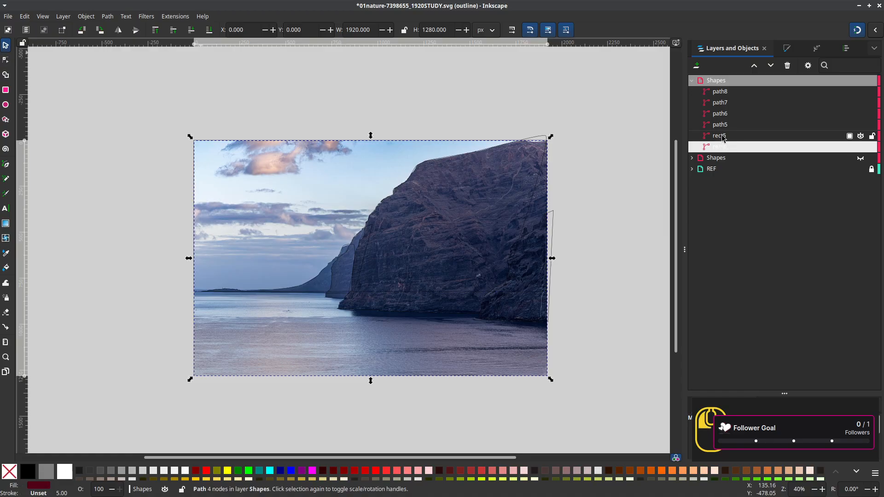
click(722, 137)
shift+click(724, 147)
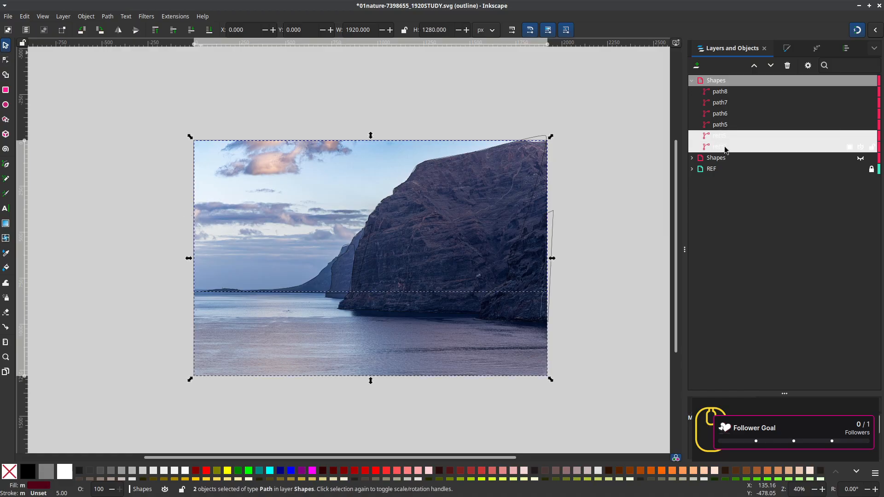
click(86, 17)
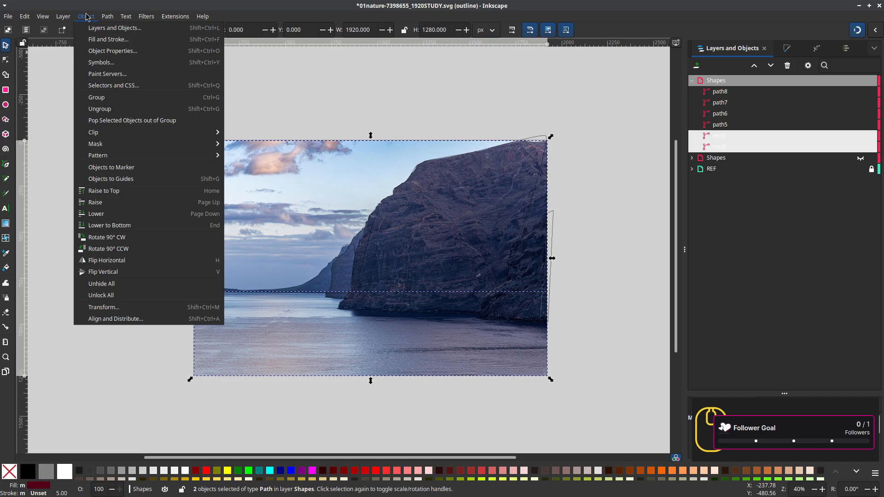
mouse_move(108, 17)
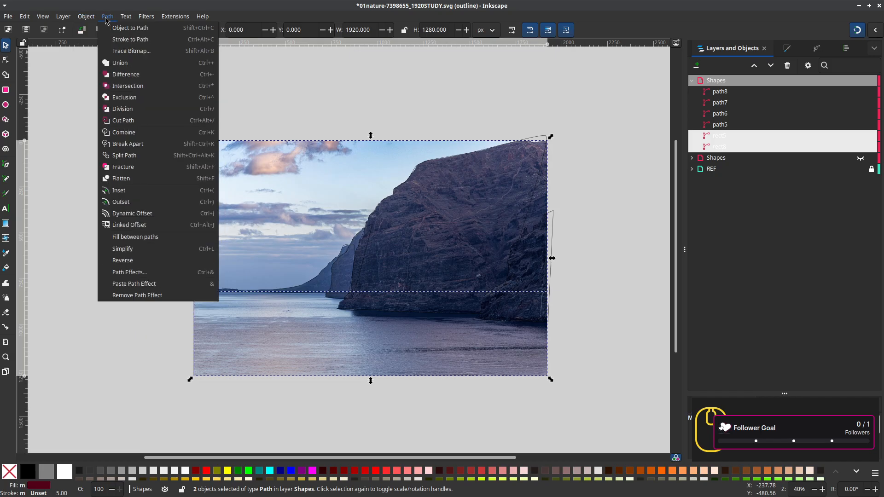
click(138, 77)
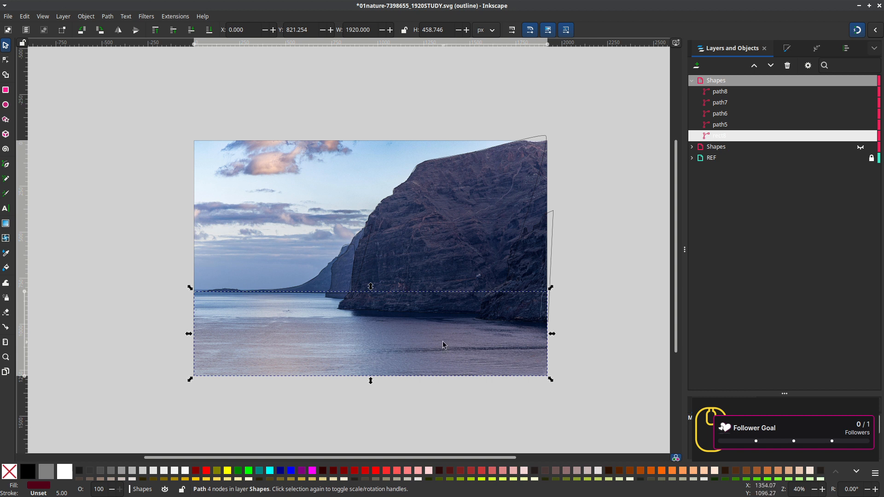
Cut the island headland's shape out of the sea shape with the Difference operation
shift+click(720, 125)
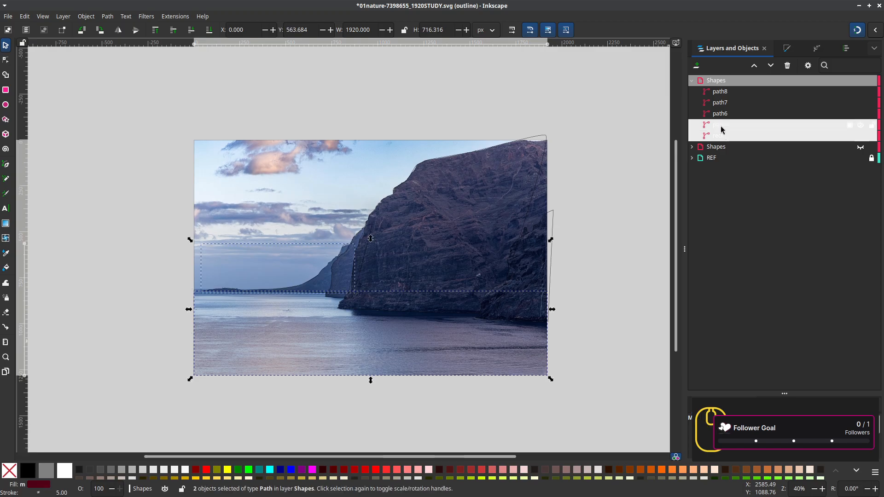
click(107, 18)
click(120, 73)
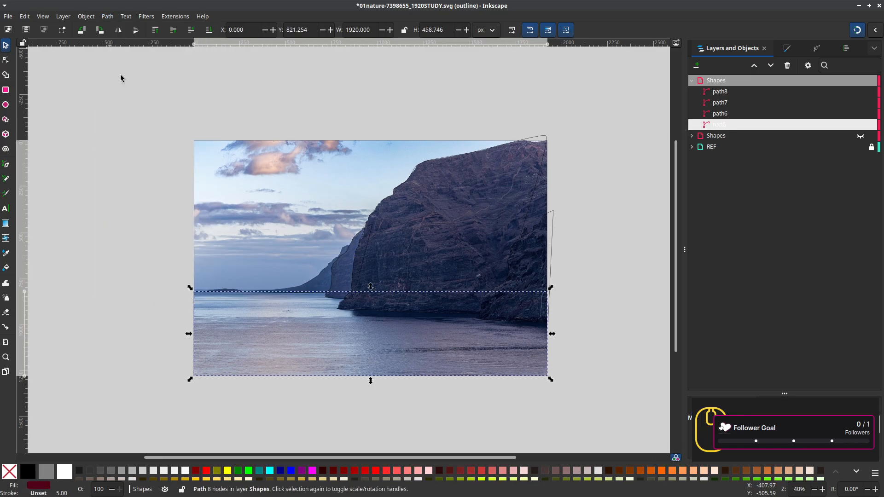
Cut the middle cliff's shape and the foreground cliff's shape out of the sea shape, each with its own Difference operation
shift+click(724, 115)
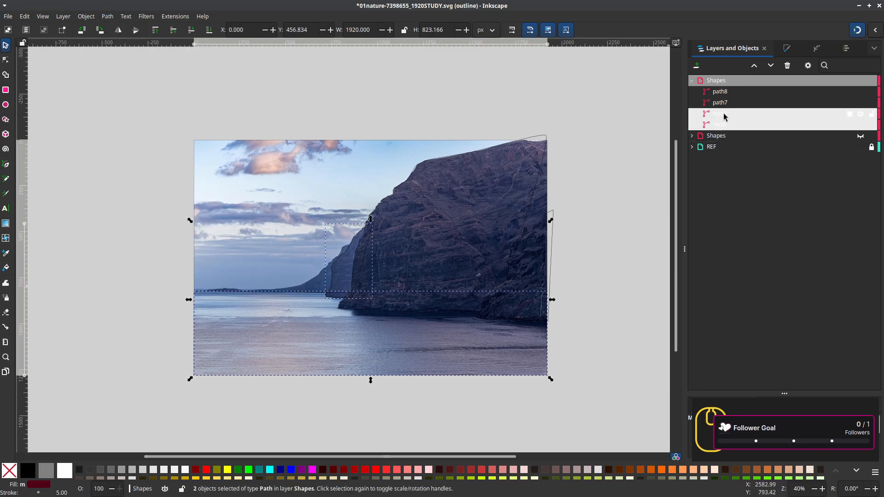
click(107, 18)
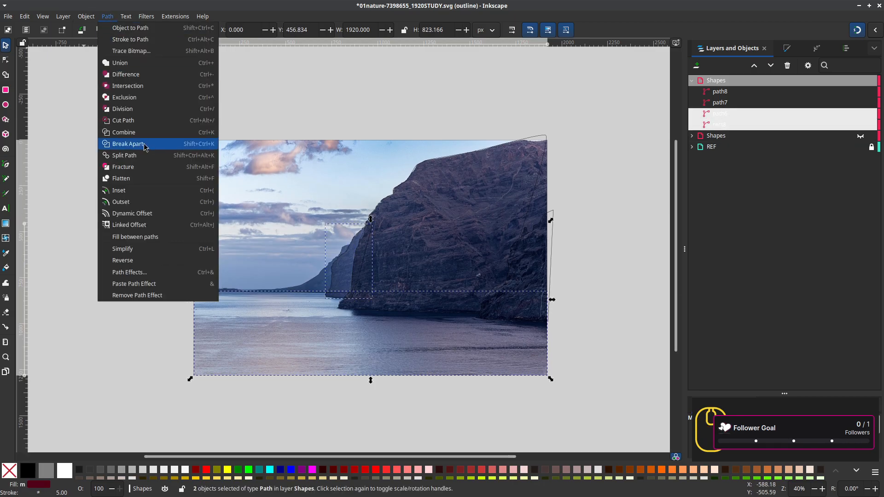
click(146, 77)
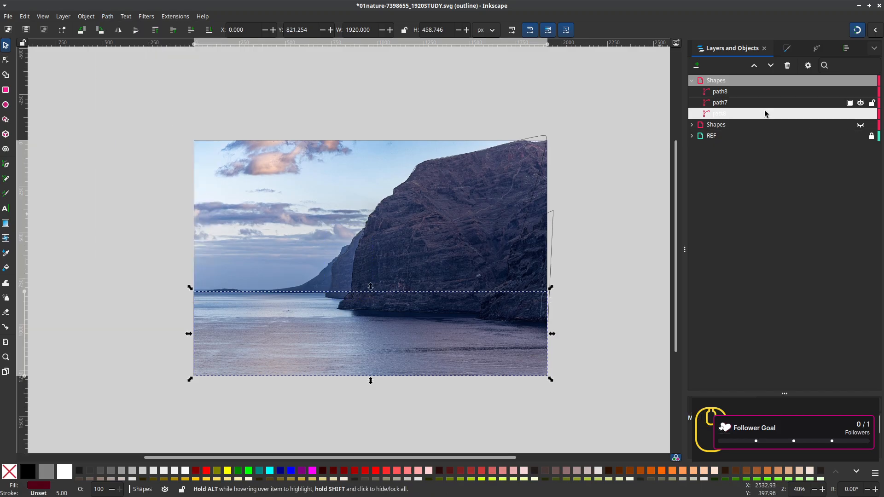
shift+click(721, 103)
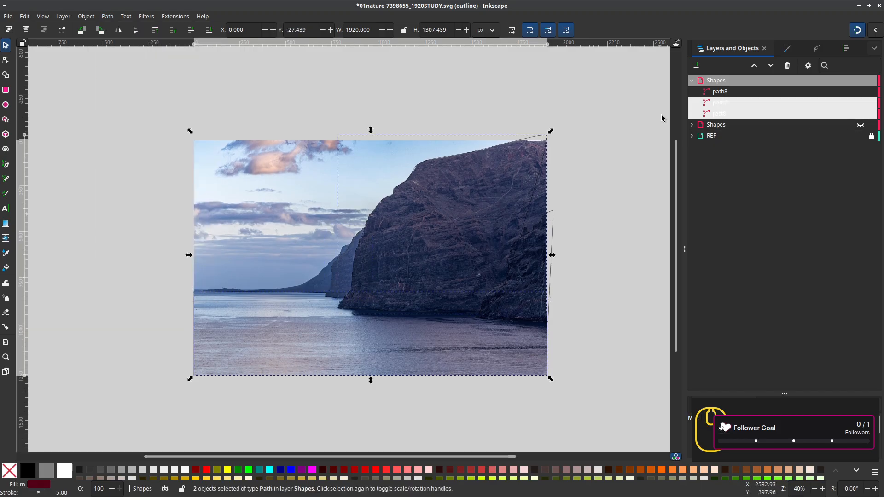
click(108, 16)
click(118, 77)
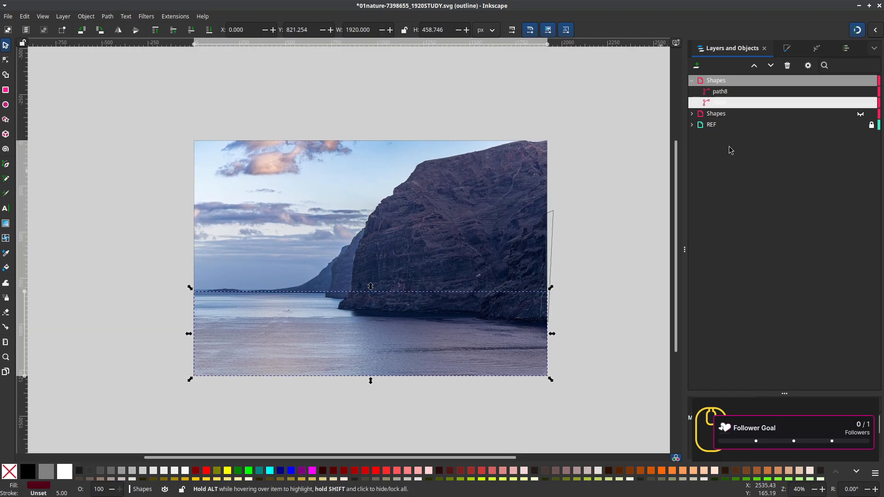
Cut the near rock outcrop's shape out of the sea shape with the Difference operation
shift+click(736, 92)
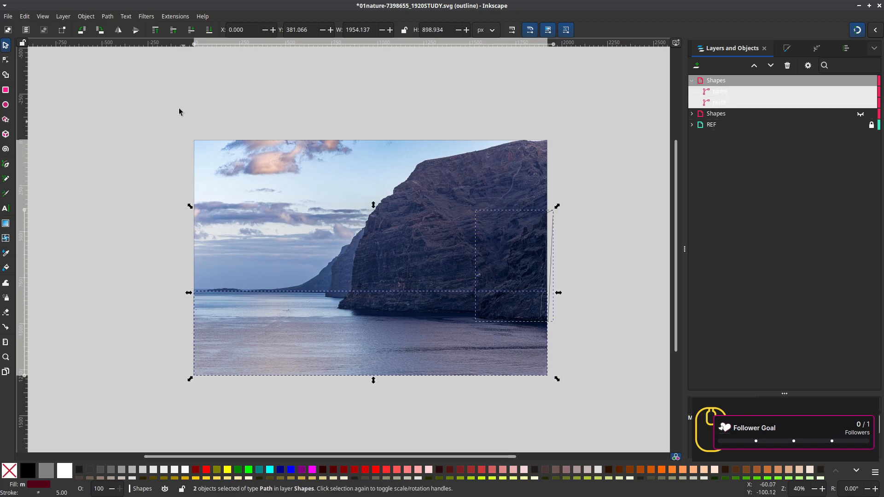
click(107, 17)
click(112, 77)
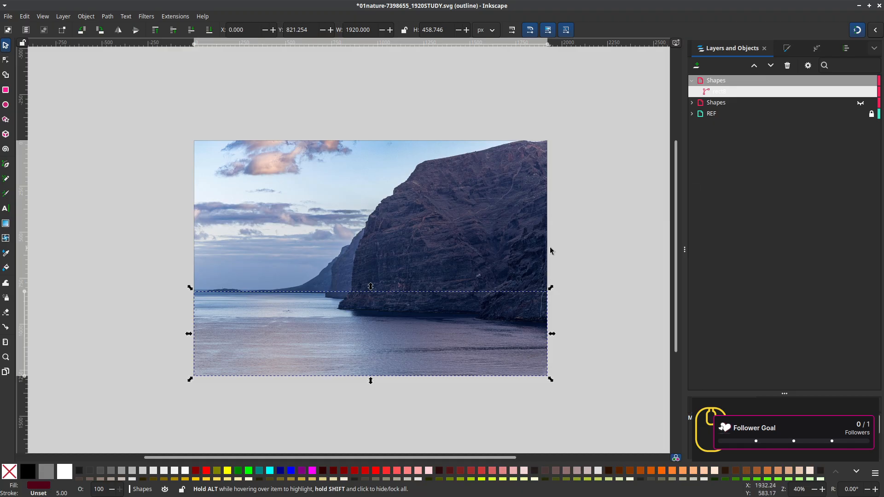
Expand the hidden original Shapes layer and rename the remaining path in the duplicate layer as sea
click(692, 103)
double_click(724, 92)
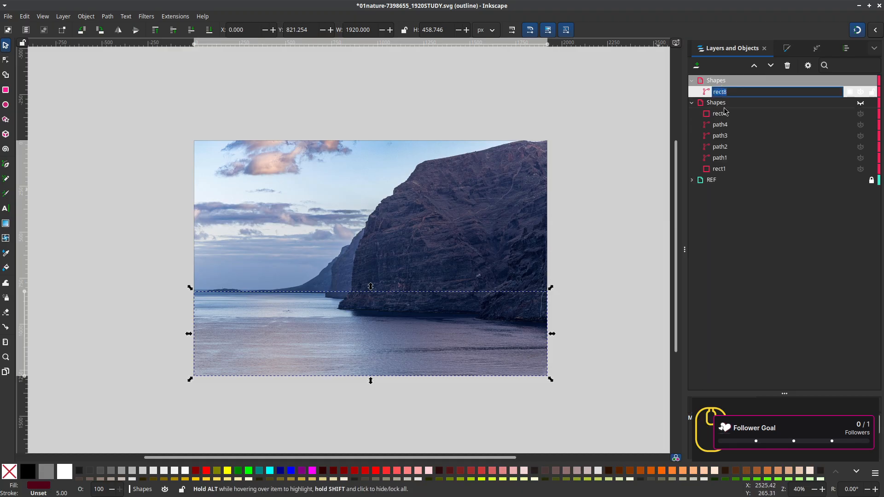
text(sea)
key(Return)
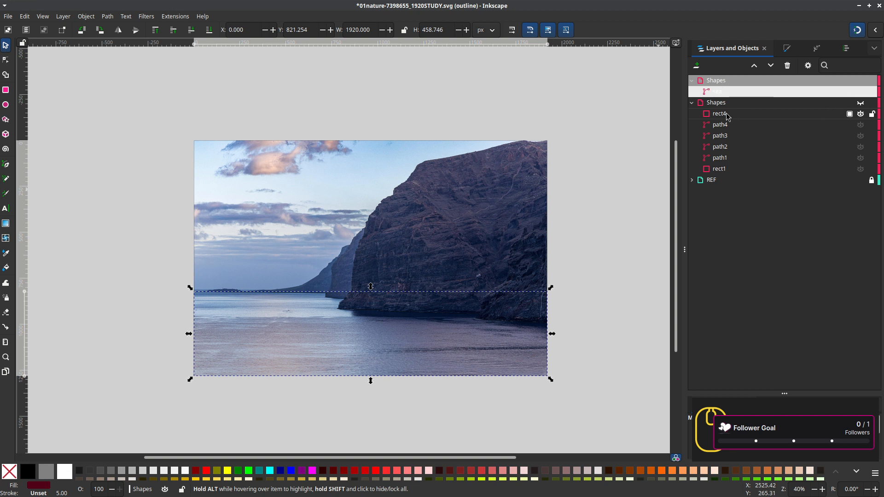
Show the original Shapes layer with only its full-page rectangle hidden, and move the sea path into it just below that rectangle
click(757, 112)
click(859, 115)
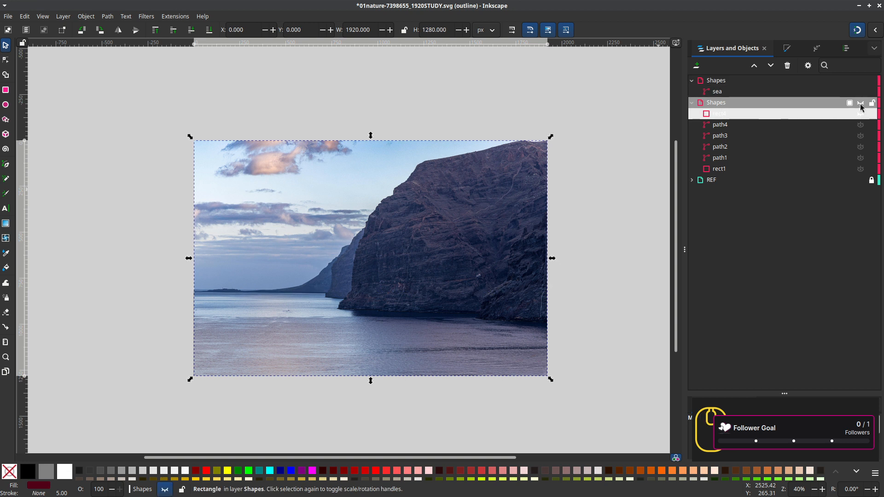
click(860, 103)
drag(721, 91, 735, 120)
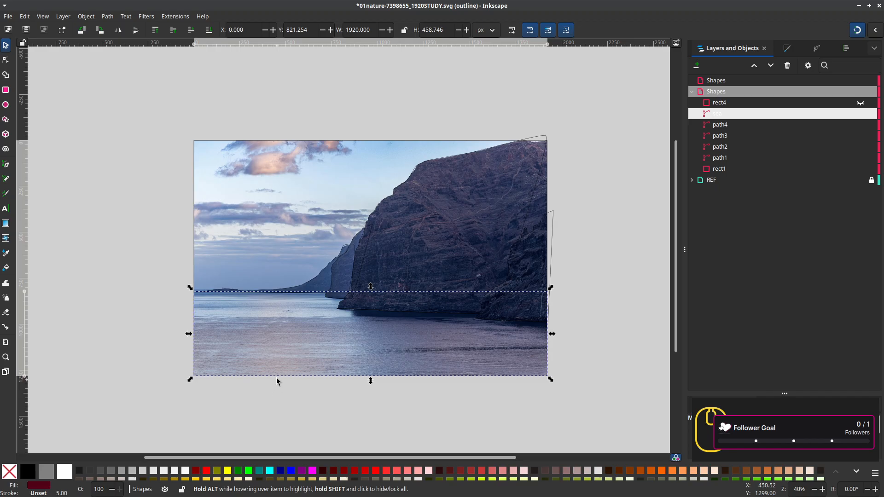
Fill the sea shape with a blue-grey sampled by the Dropper from the water just below the foreground cliff's tip
ctrl+scroll(276, 380, up, 1)
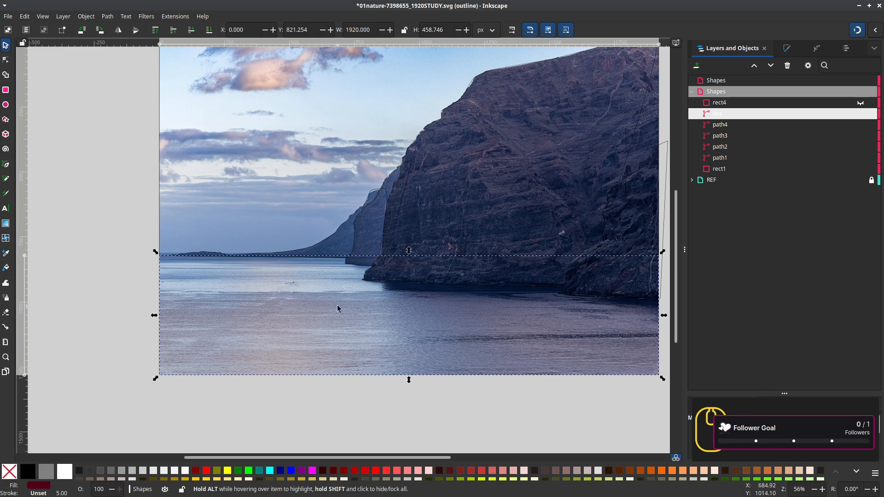
key(d)
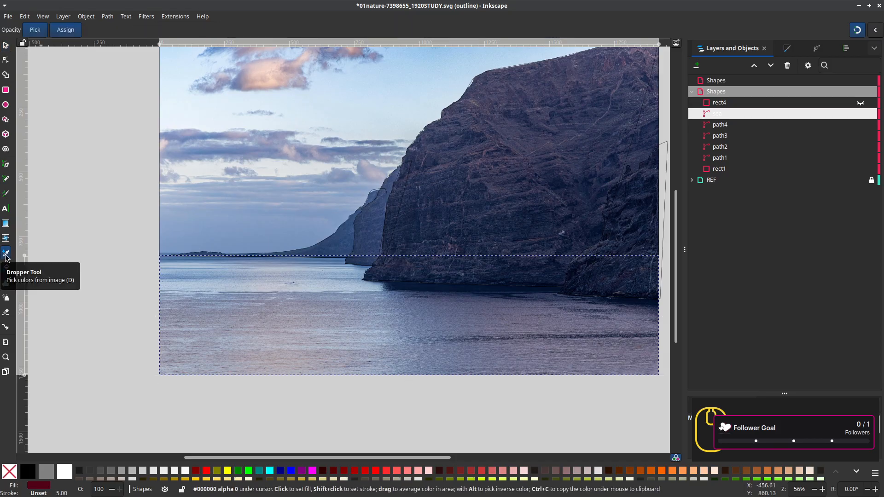
click(373, 298)
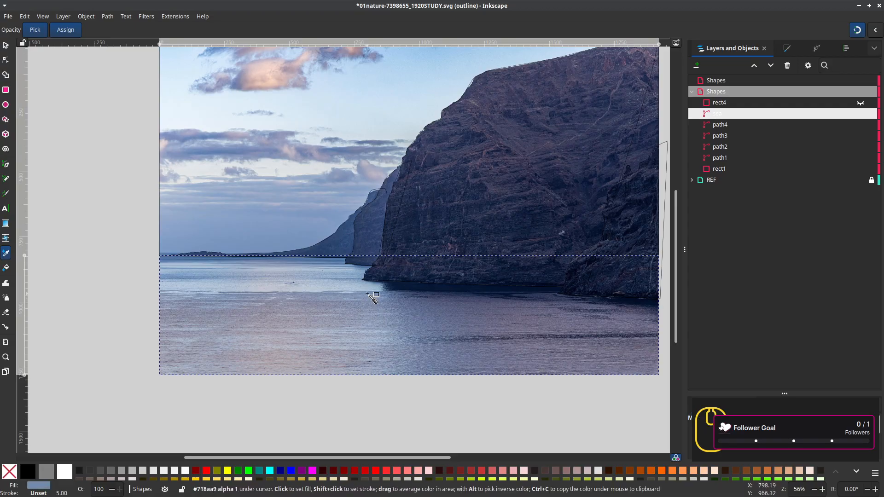
drag(377, 297, 385, 344)
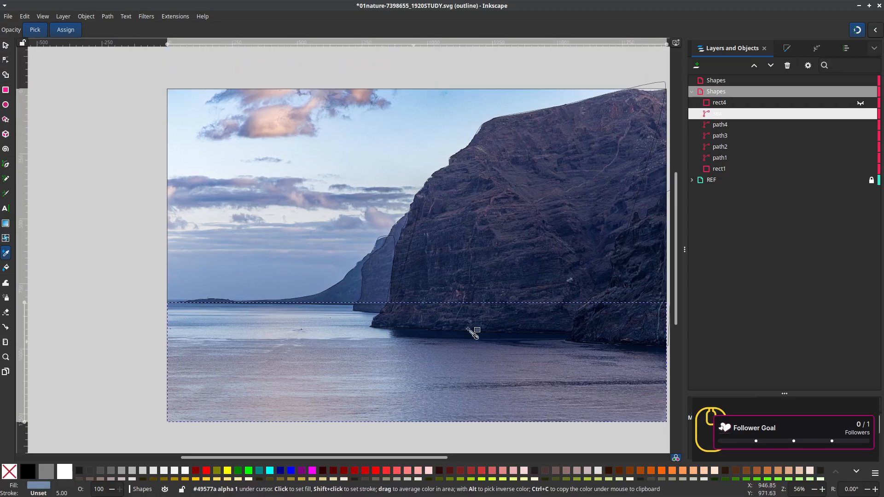
Fill the sky rectangle with light blue sampled from the upper sky, and the island headland with dark blue sampled from its slope
click(720, 169)
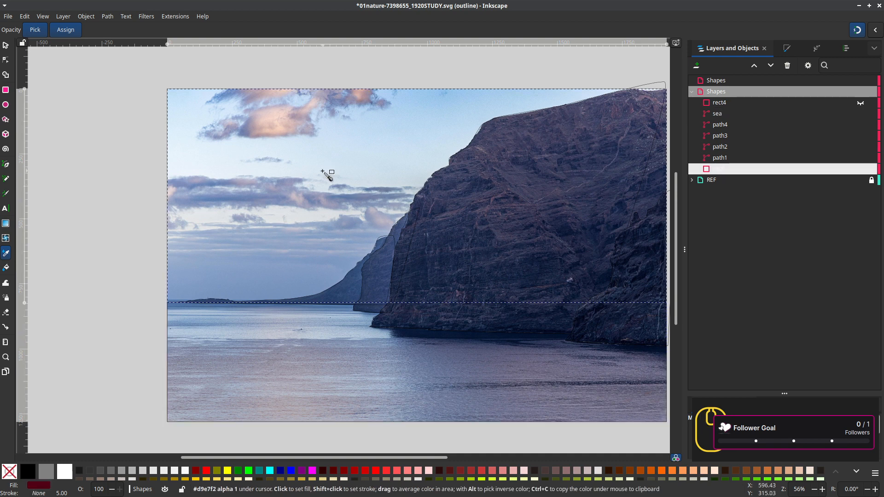
click(423, 103)
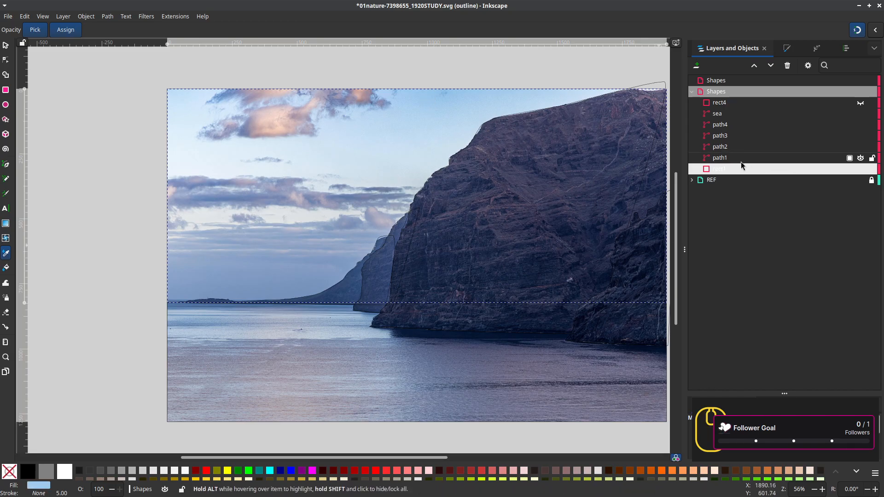
click(725, 158)
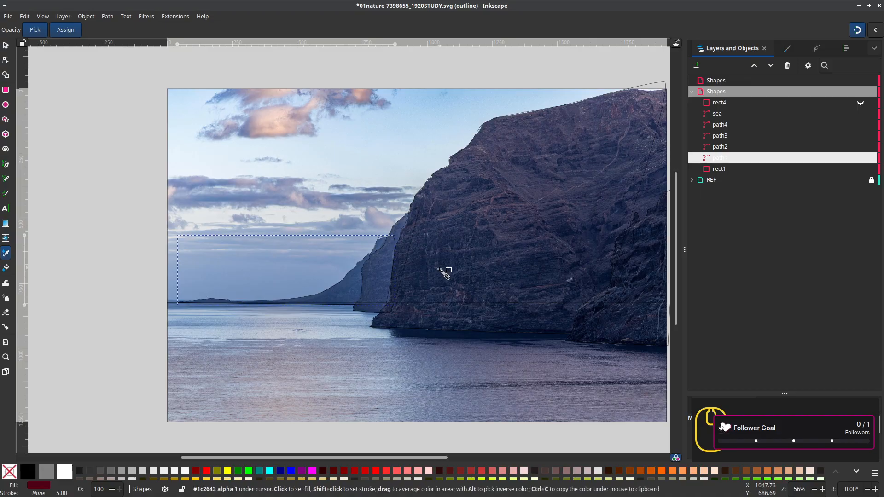
click(349, 289)
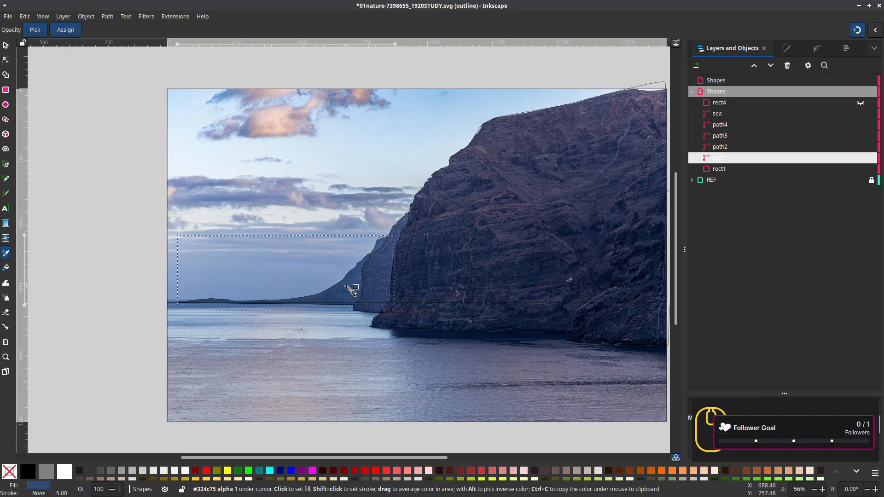
Fill the middle cliff with slate blue and the foreground cliff with greyish purple, each sampled from its own rock in the photo
click(720, 148)
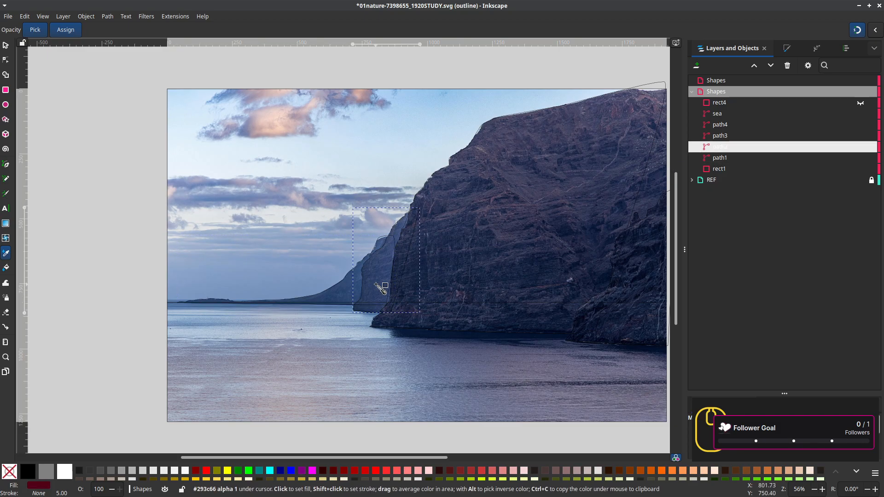
click(382, 260)
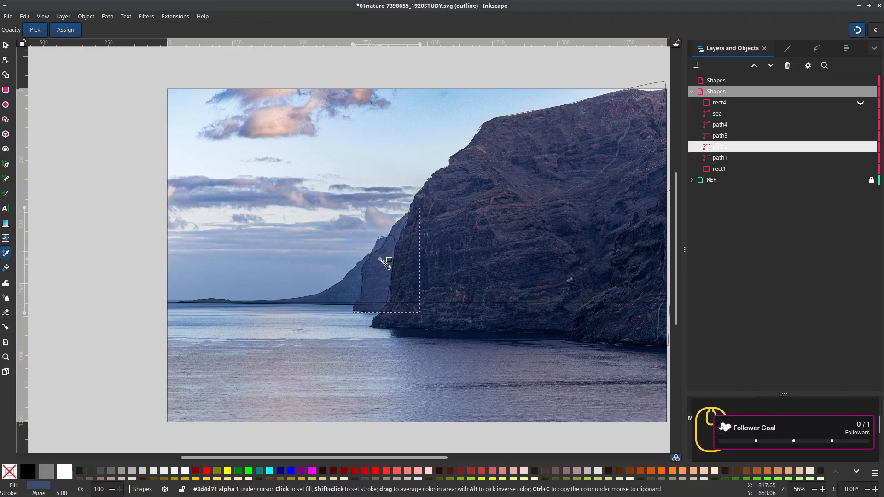
click(721, 138)
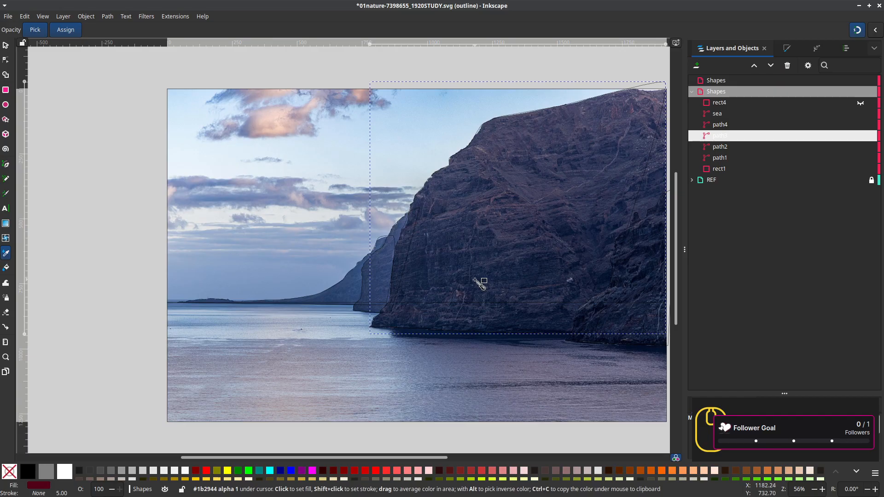
drag(479, 286, 417, 319)
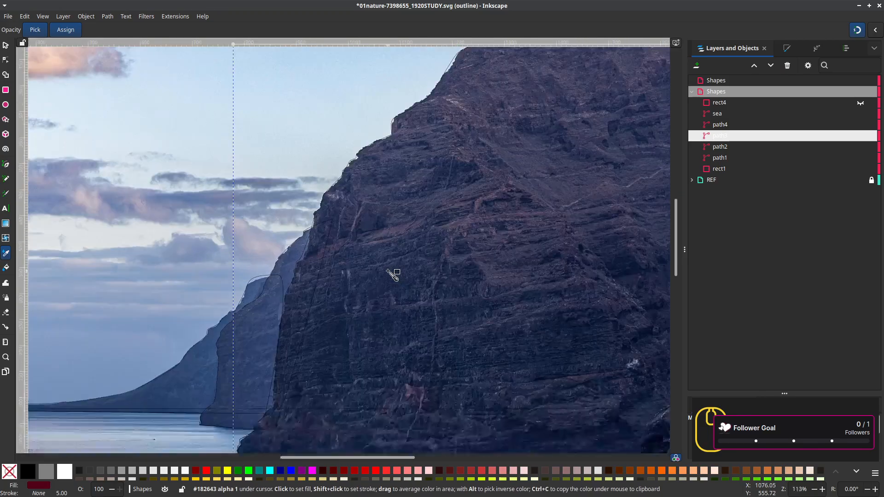
scroll(387, 289, up, 2)
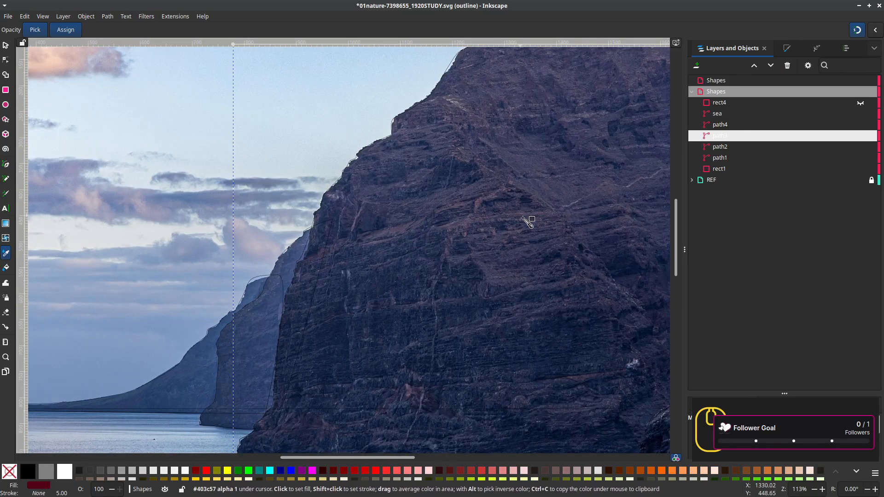
click(569, 200)
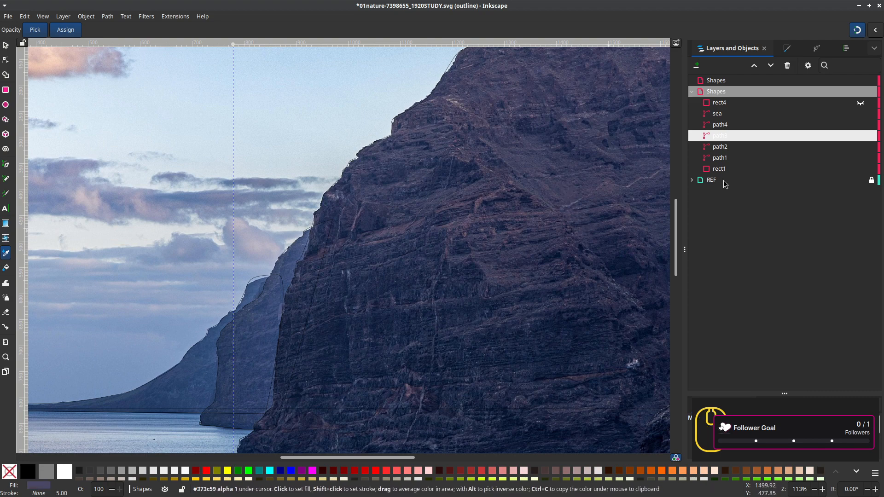
Fill the near rock outcrop with a very dark navy sampled from its rock in the photo
click(723, 126)
scroll(513, 306, down, 1)
drag(505, 305, 289, 262)
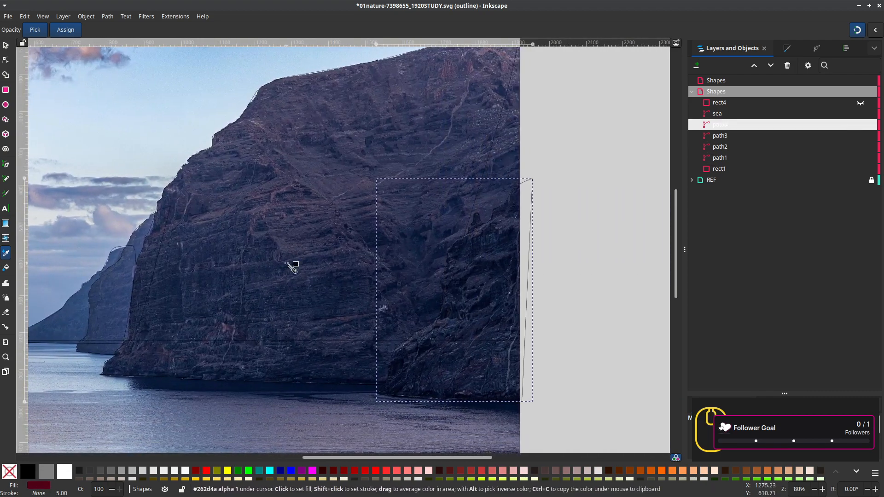
click(487, 326)
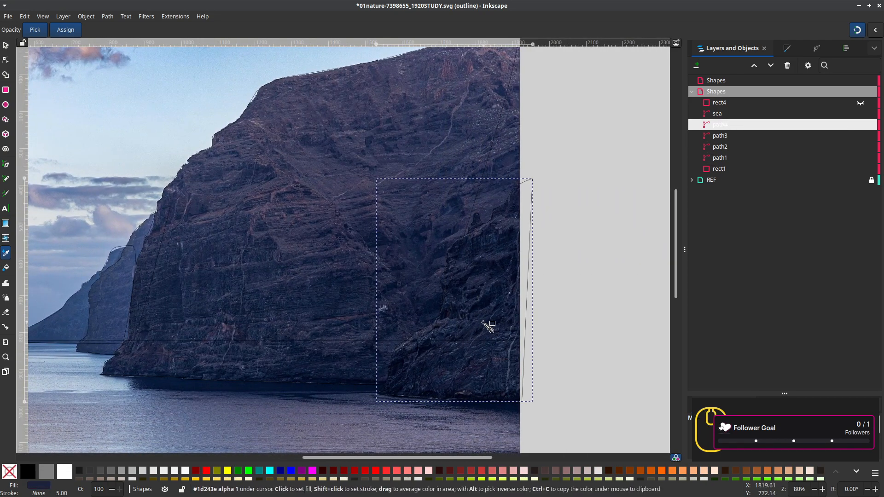
Select the sea shape and switch the canvas from outline to normal display mode
scroll(491, 268, down, 2)
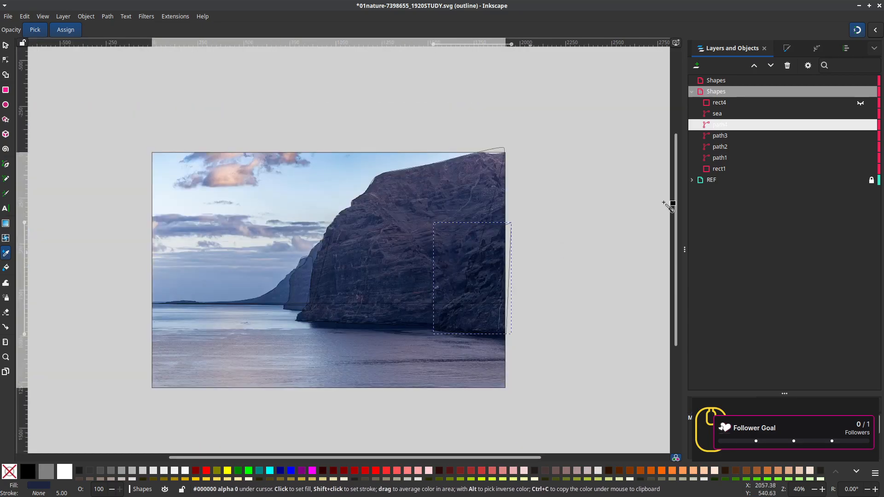
click(717, 116)
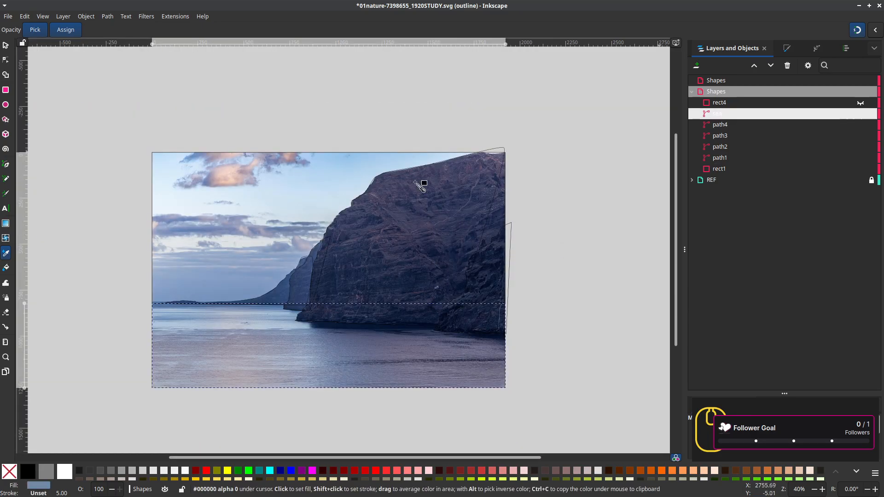
click(42, 18)
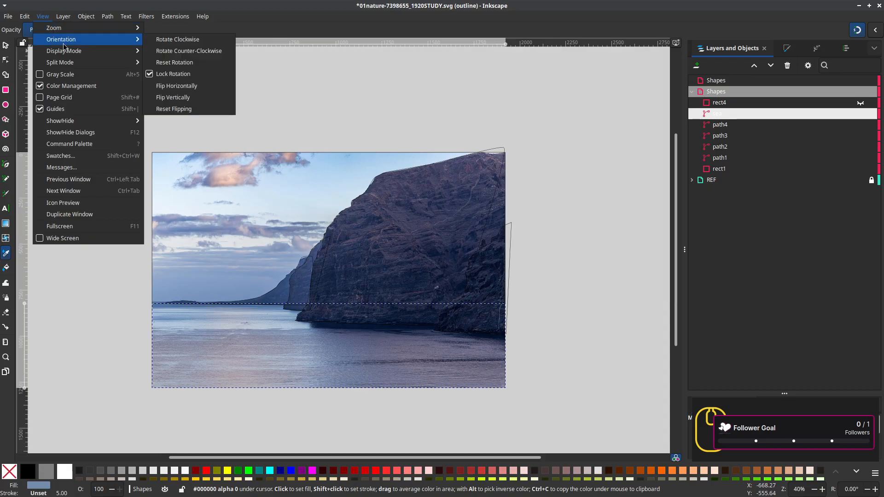
mouse_move(68, 52)
click(165, 51)
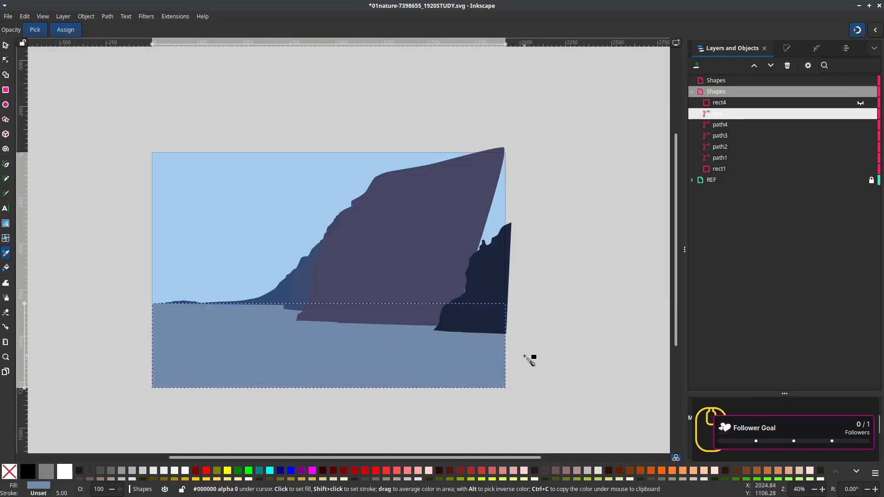
Open the foreground cliff for node editing and hide the near rock outcrop that covers its lower corner
scroll(529, 360, up, 1)
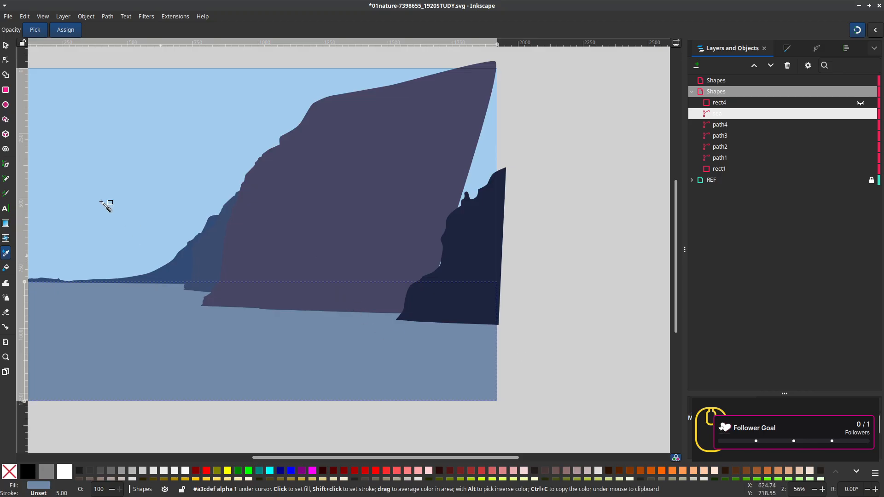
click(7, 60)
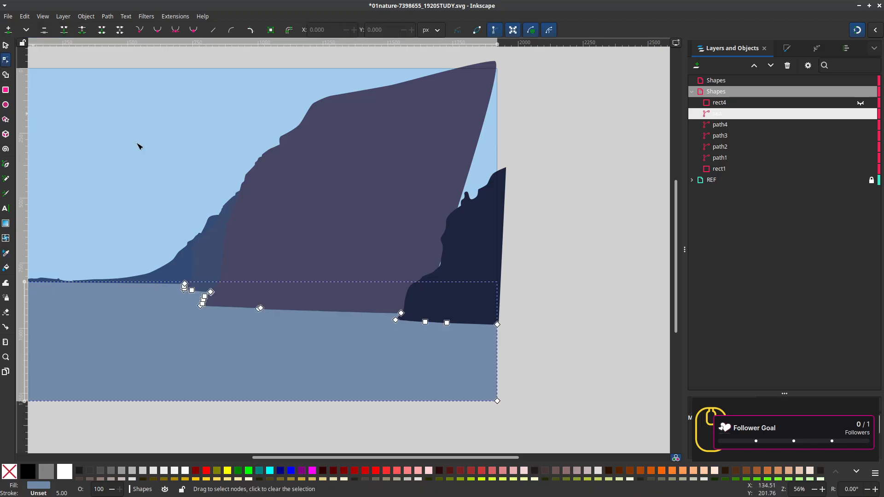
click(385, 199)
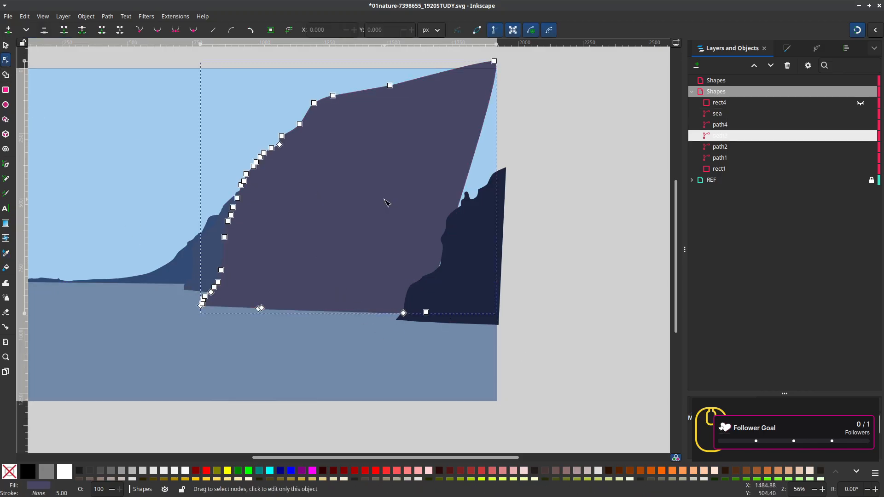
click(426, 313)
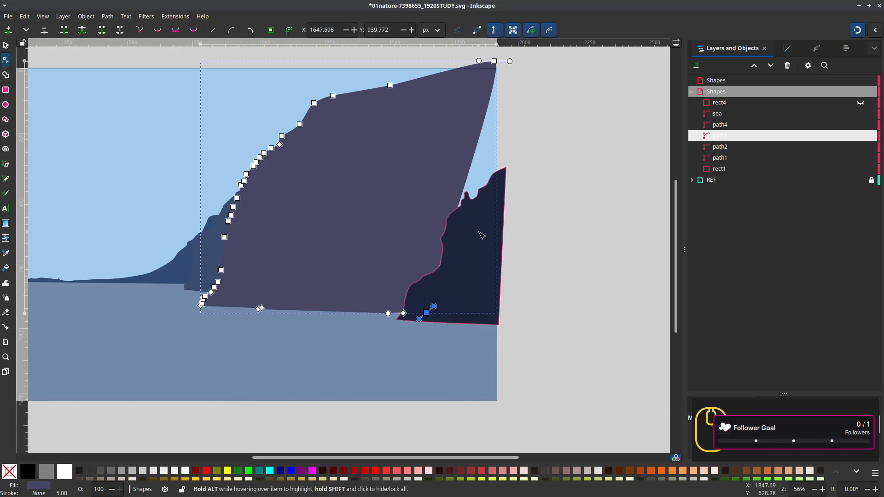
click(481, 234)
click(860, 125)
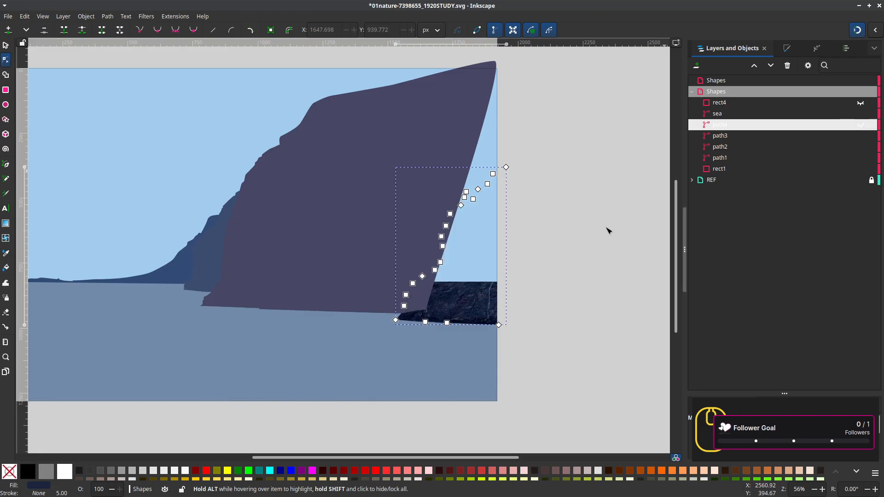
Move the foreground cliff's lower seaward corner node and its peak node outward past the page edge to close the sky gap
click(416, 139)
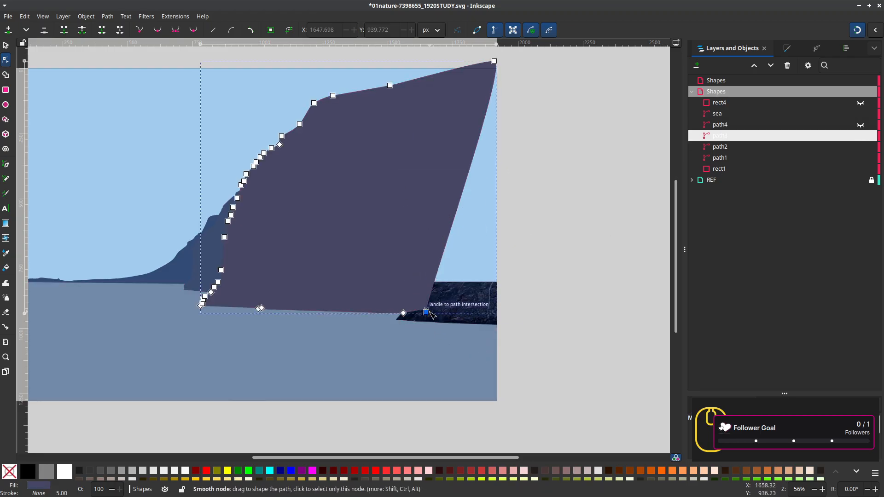
drag(427, 313, 490, 313)
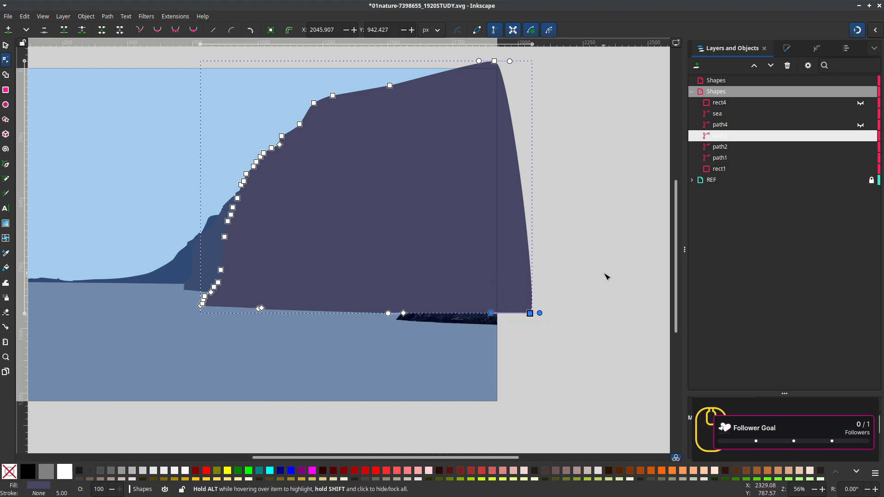
key(percent)
drag(527, 176, 553, 219)
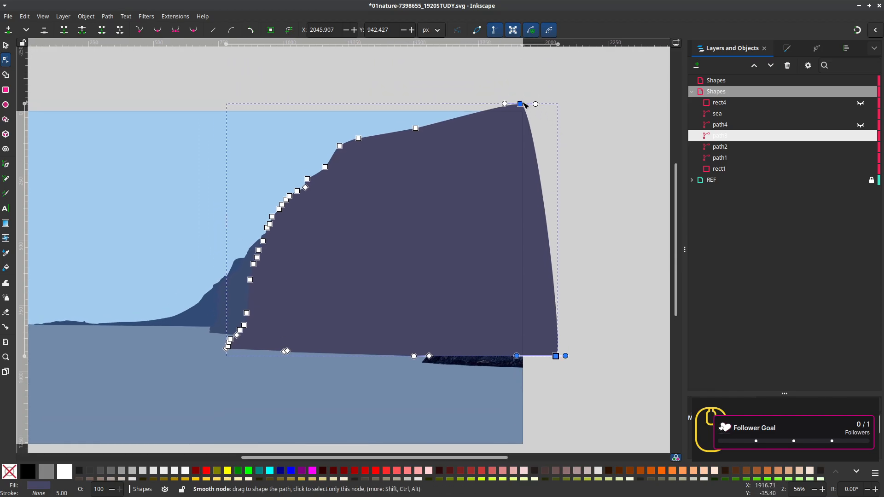
drag(522, 104, 528, 106)
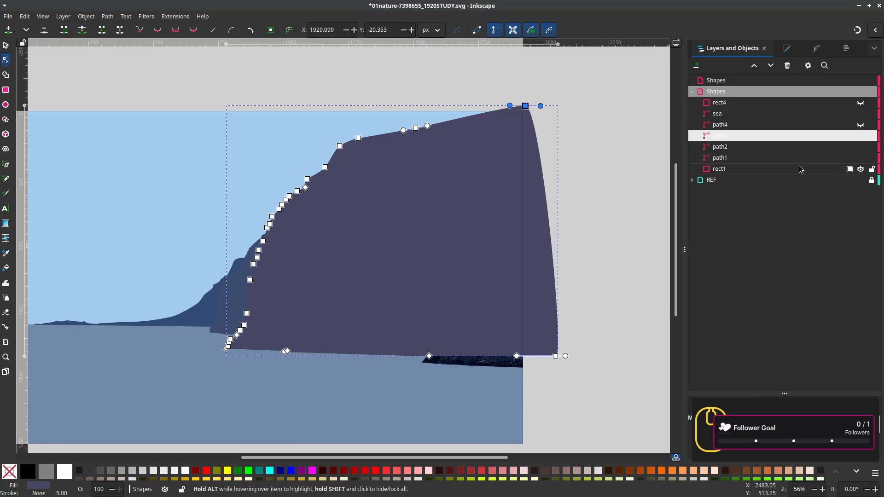
Hide the REF photo layer, show the near rock outcrop again, and clear the selection
click(861, 181)
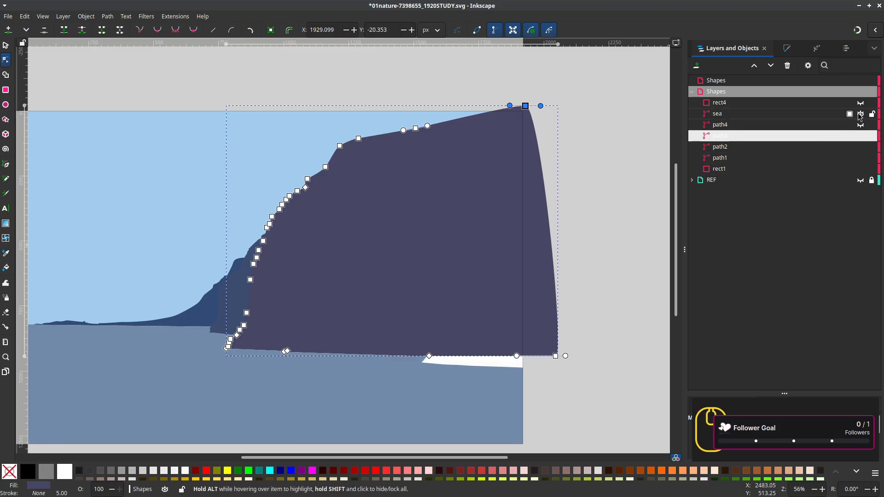
click(860, 114)
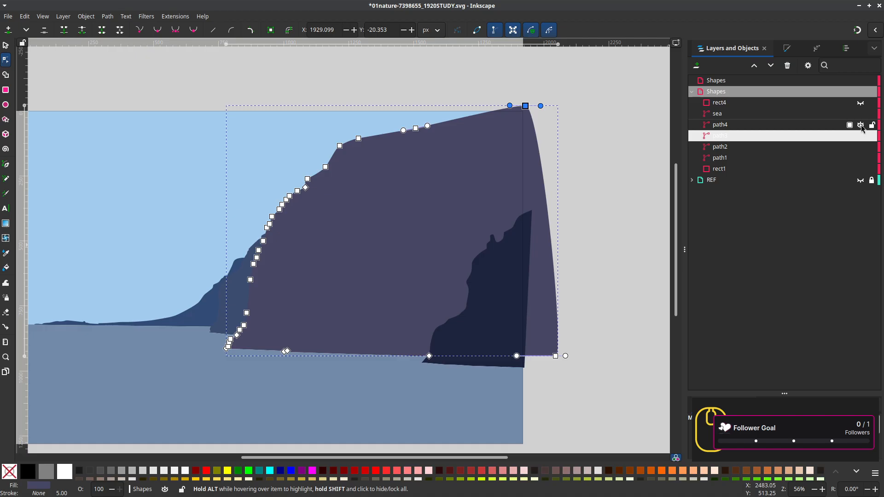
click(567, 373)
drag(573, 385, 649, 332)
key(s)
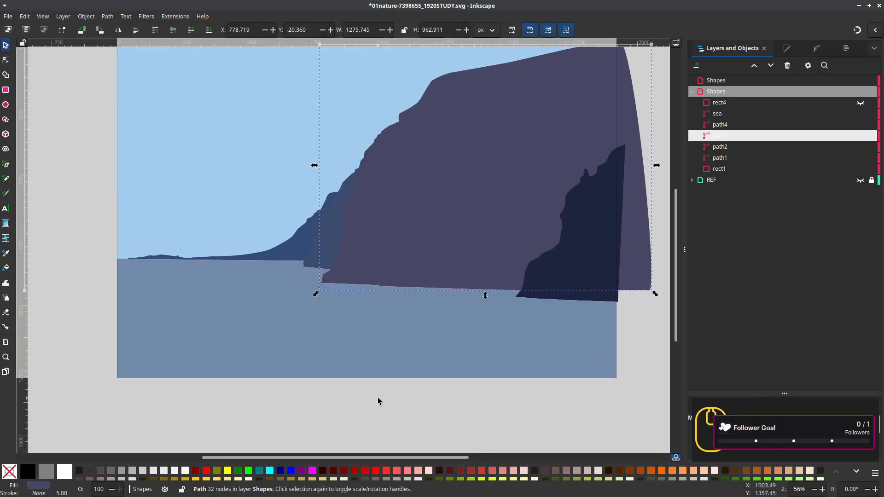
click(199, 430)
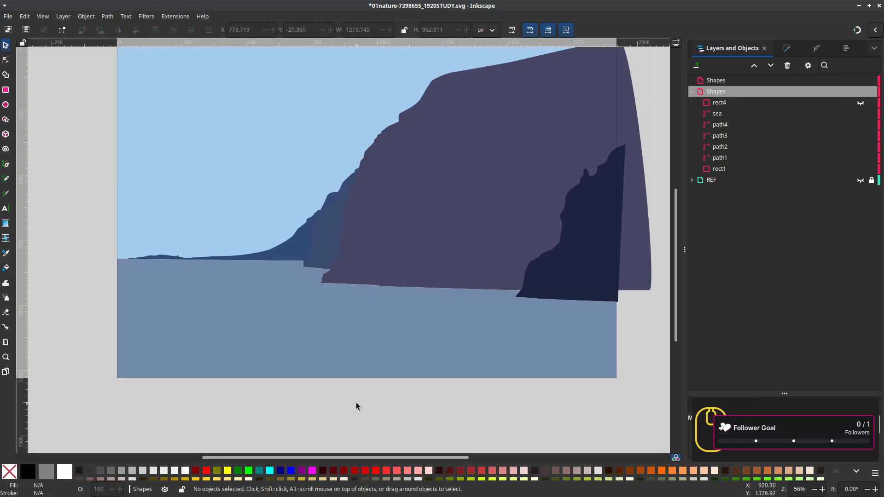
Move the sea shape to the bottom of the stacking order in the Shapes layer and deselect it
drag(354, 414, 380, 382)
scroll(365, 436, down, 2)
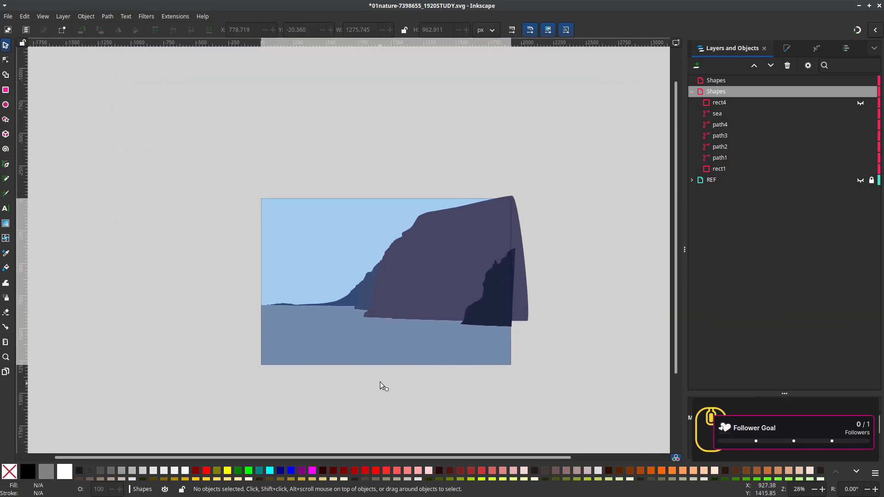
click(357, 336)
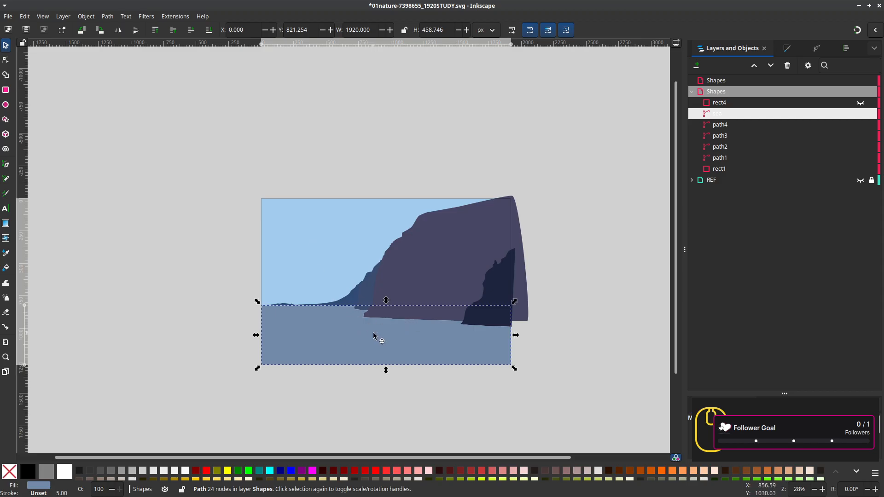
scroll(389, 343, up, 5)
scroll(398, 270, down, 2)
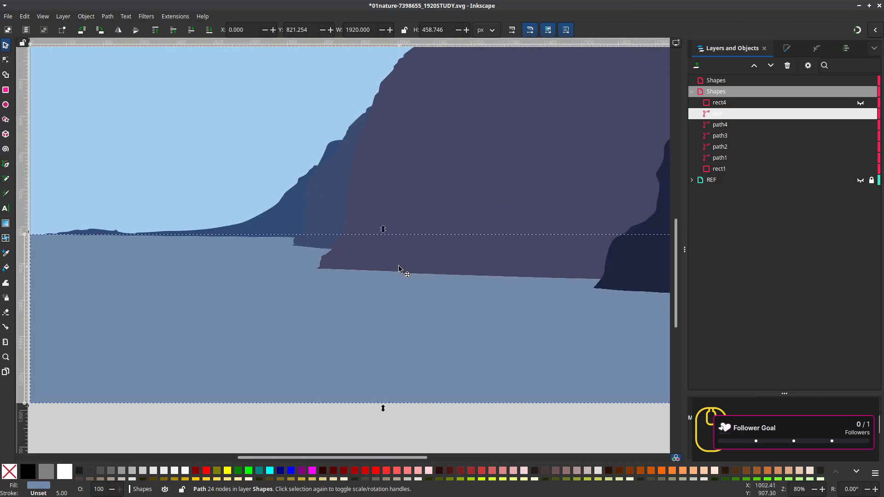
scroll(381, 330, down, 2)
drag(390, 356, 433, 347)
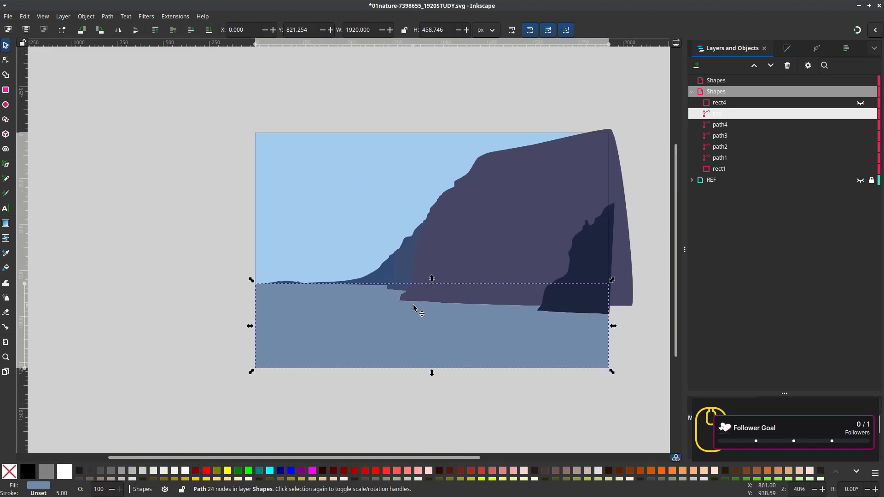
scroll(414, 307, up, 1)
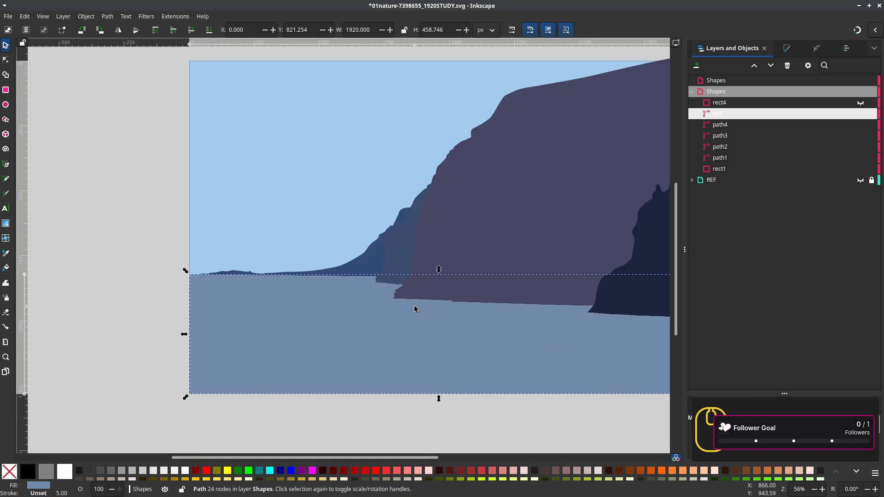
scroll(412, 304, down, 1)
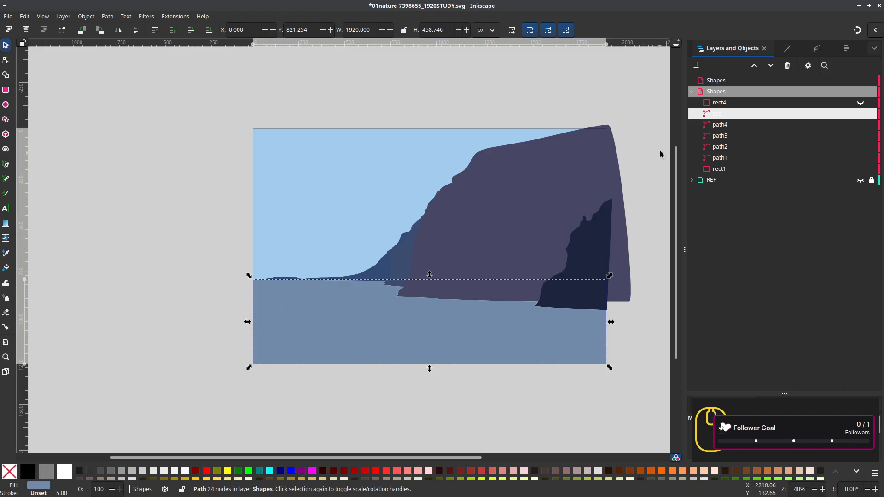
drag(725, 115, 749, 181)
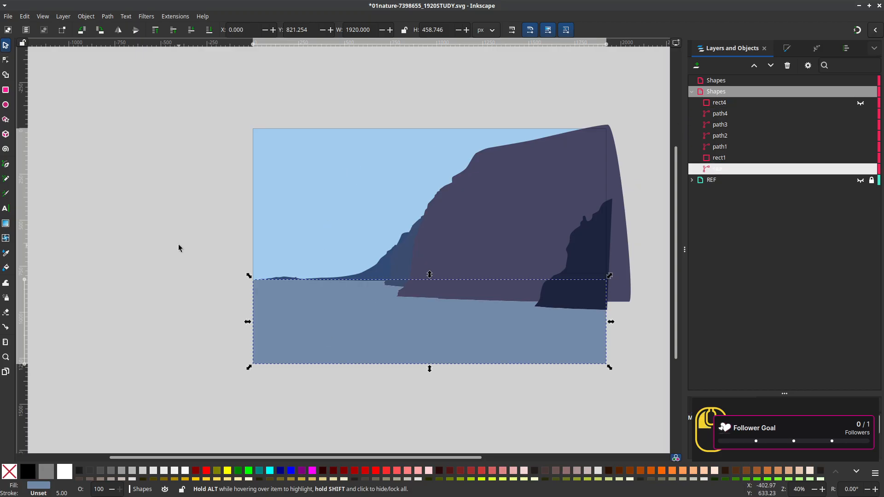
click(189, 304)
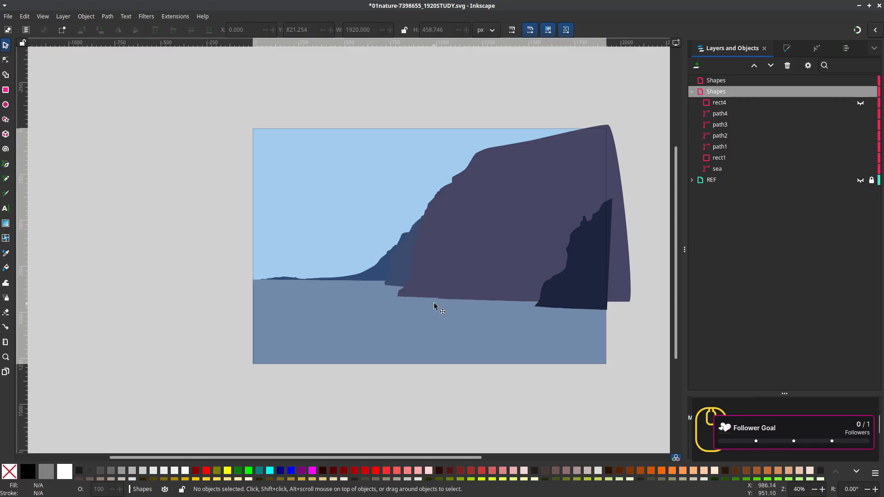
Show the hidden page-sized rectangle rect4 and place it between the sky rectangle and the sea shape in the stacking order
drag(434, 306, 474, 325)
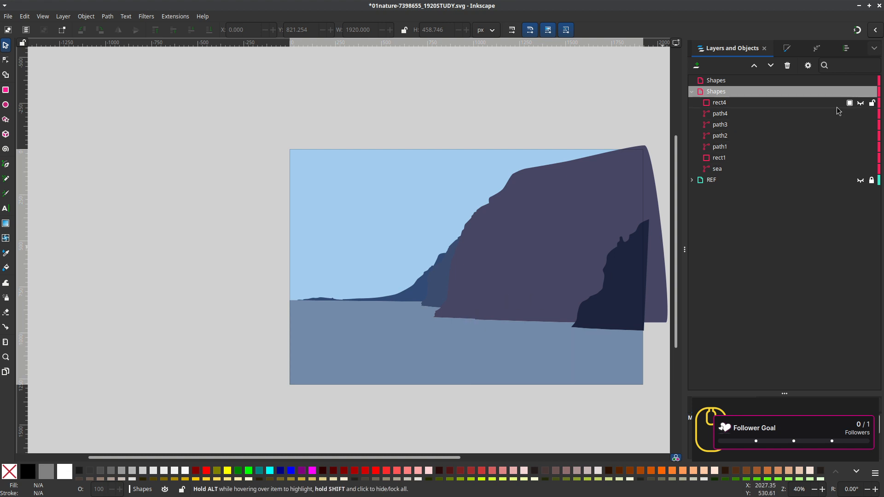
click(860, 103)
drag(722, 103, 731, 170)
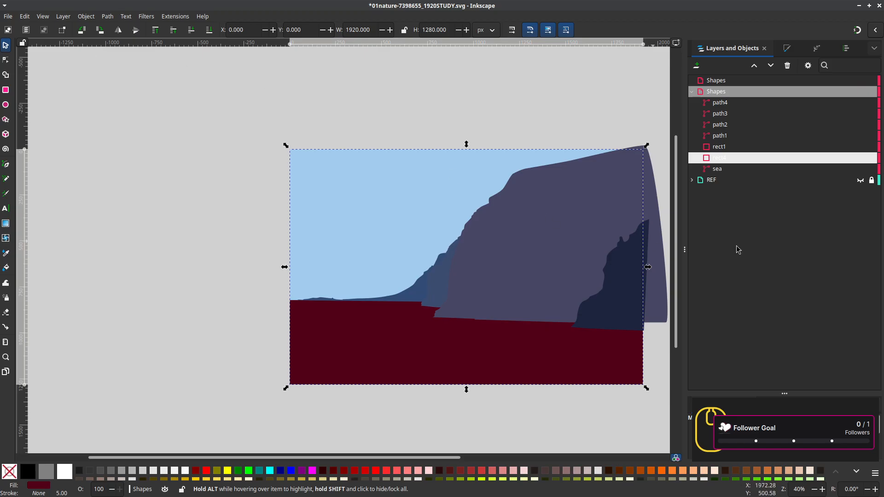
Copy the sea shape's fill colour 718aa9ff and apply it as the fill of the page-sized rectangle rect4
click(720, 169)
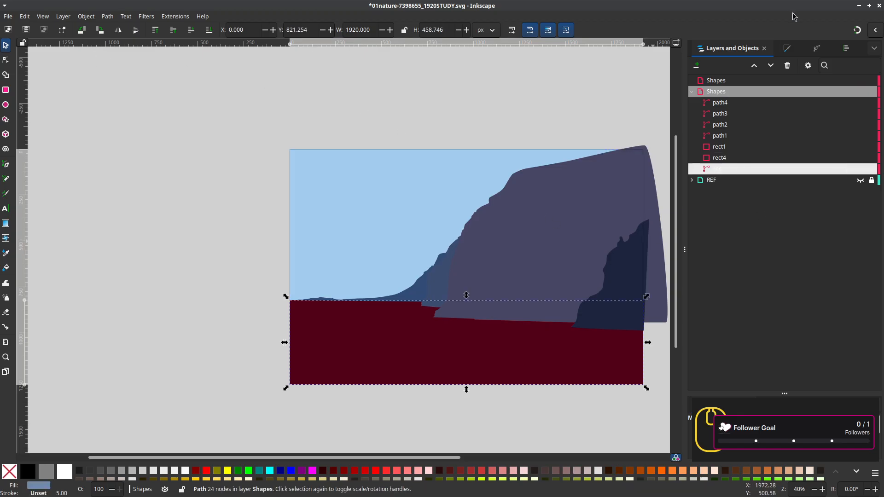
click(787, 49)
drag(871, 332, 836, 338)
key(ctrl+c)
click(700, 48)
click(723, 158)
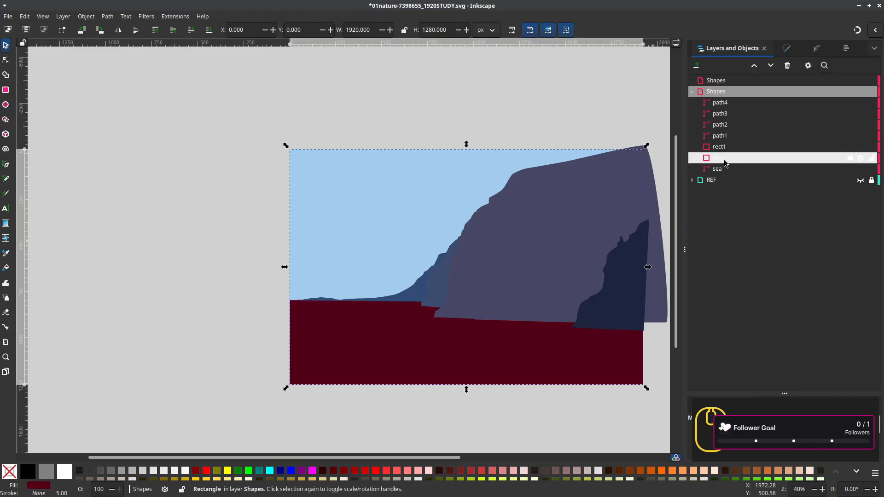
click(786, 48)
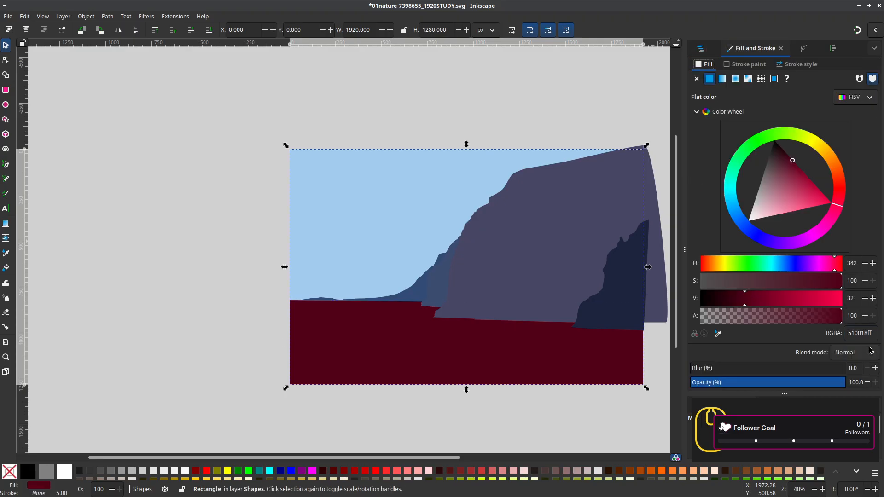
triple_click(871, 333)
key(ctrl+v)
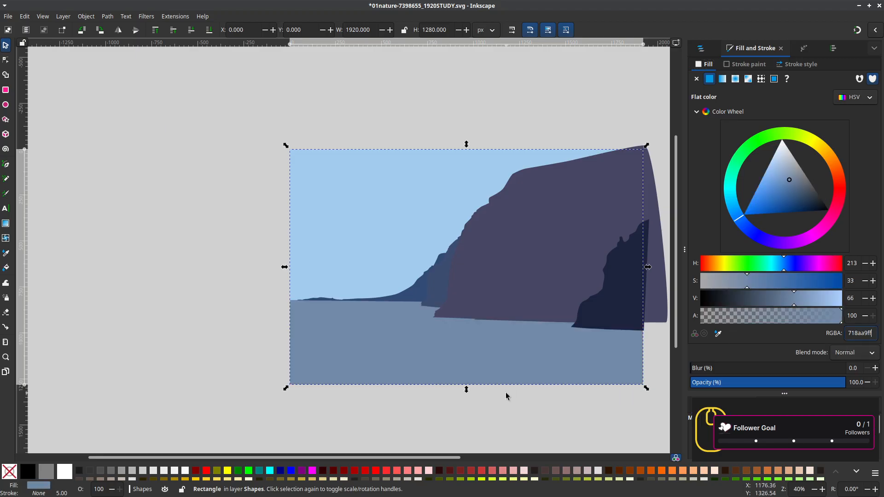
Return to the object list and save the drawing under its existing file name
click(700, 48)
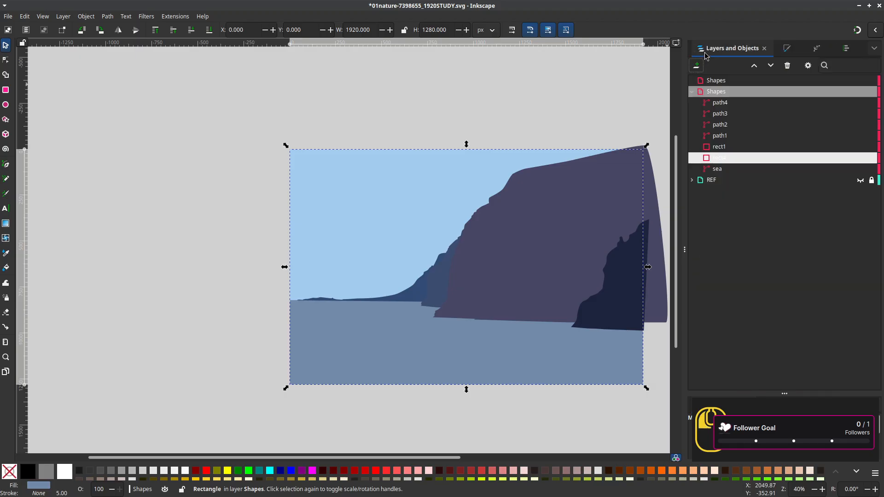
key(ctrl+s)
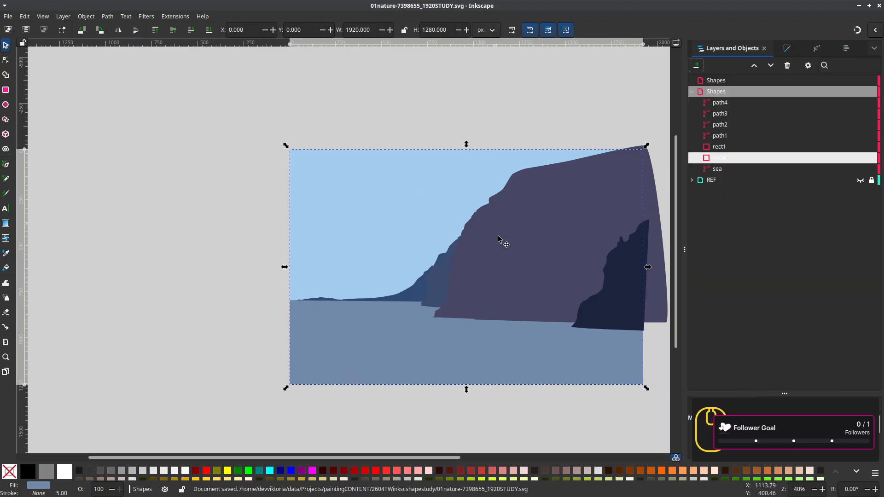
scroll(503, 258, up, 1)
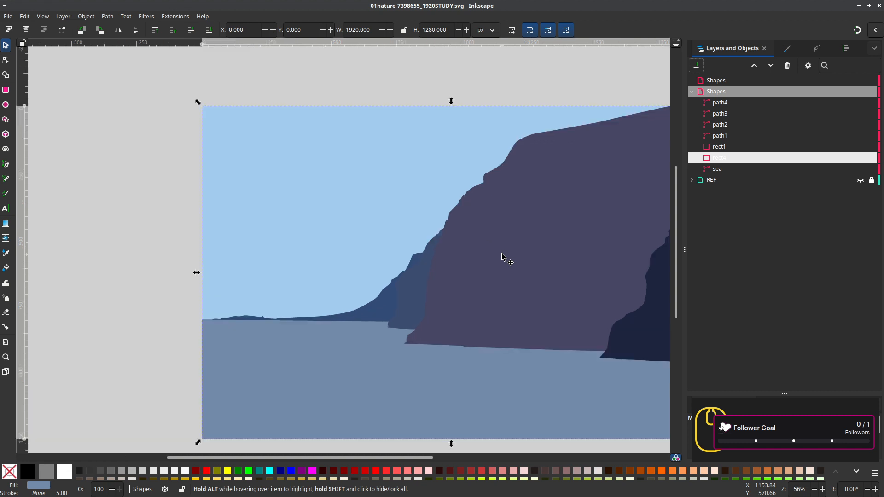
scroll(503, 258, down, 1)
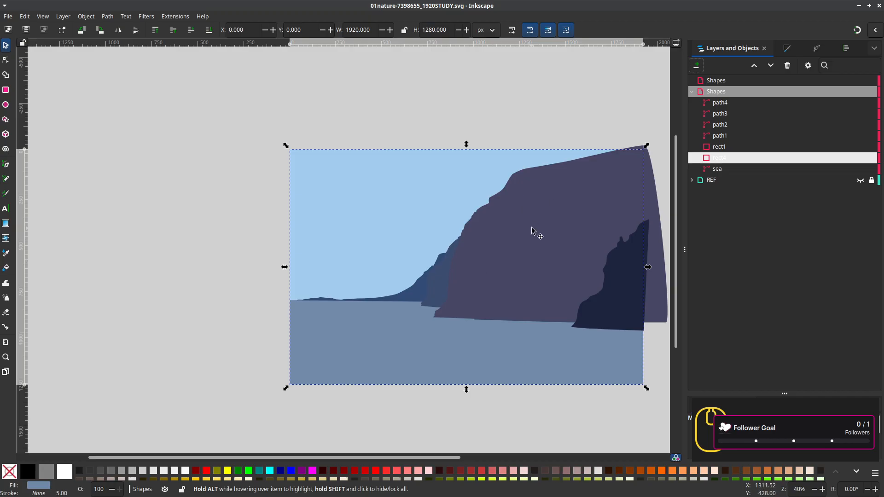
Select the large purple cliff shape path3
click(539, 182)
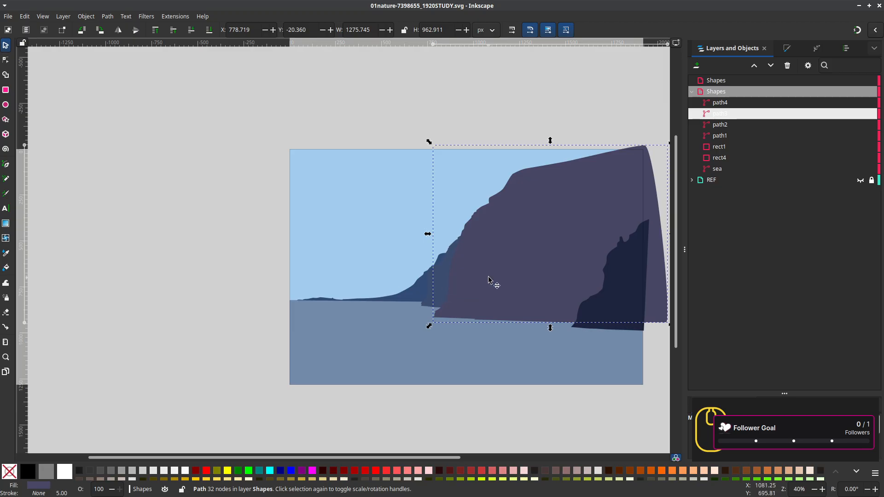
click(8, 19)
click(35, 86)
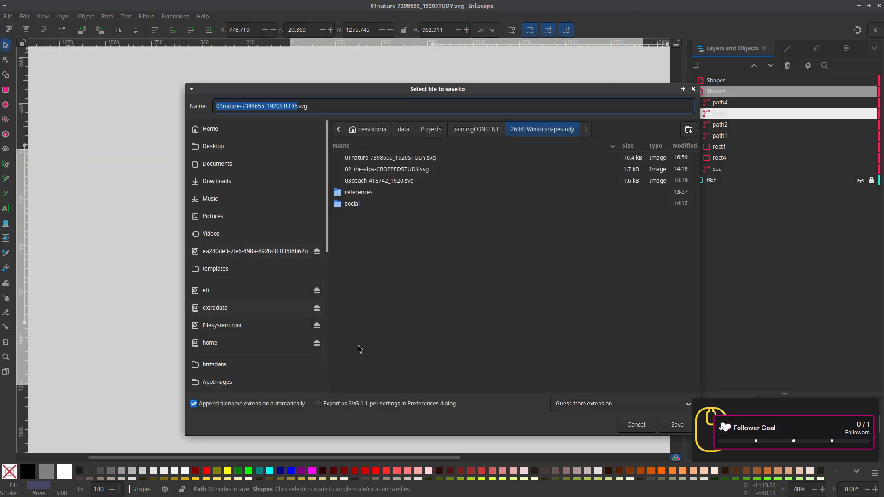
click(297, 107)
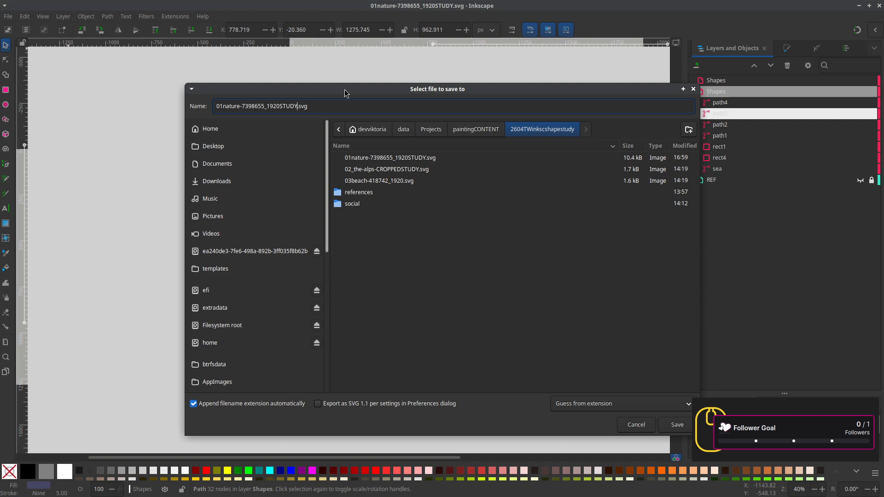
drag(346, 94, 883, 159)
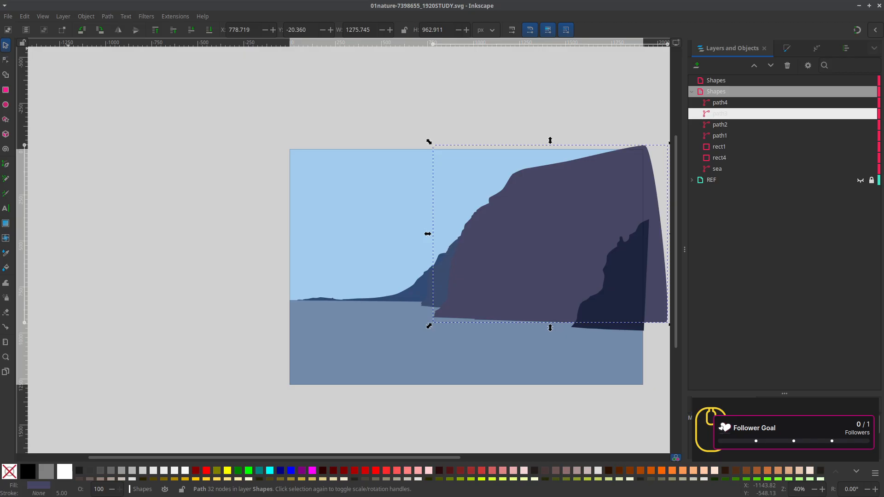
click(12, 17)
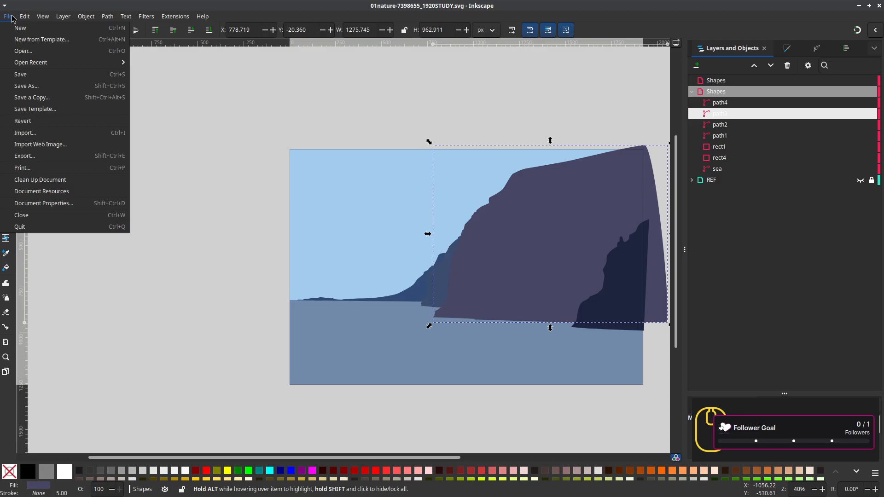
click(46, 97)
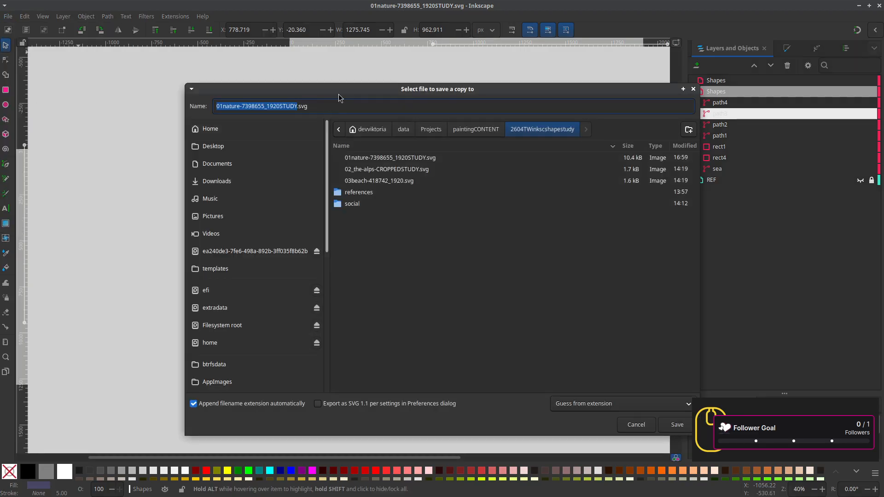
key(Escape)
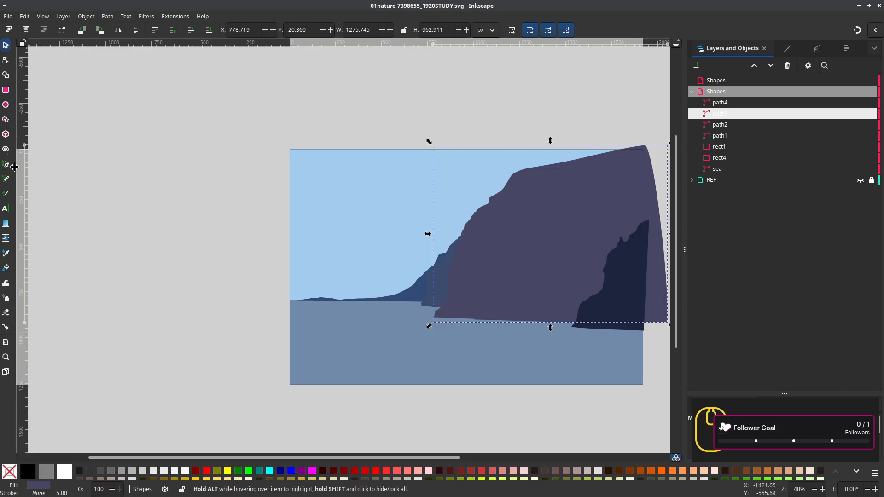
Select all nodes along the seaward outline and lower-left base of the purple cliff and shift them horizontally right to about X 1350 px
click(5, 62)
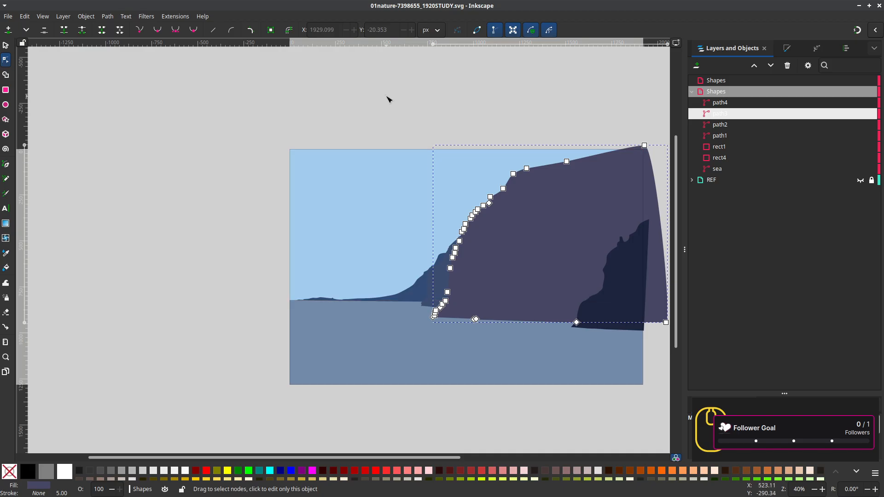
drag(380, 94, 575, 370)
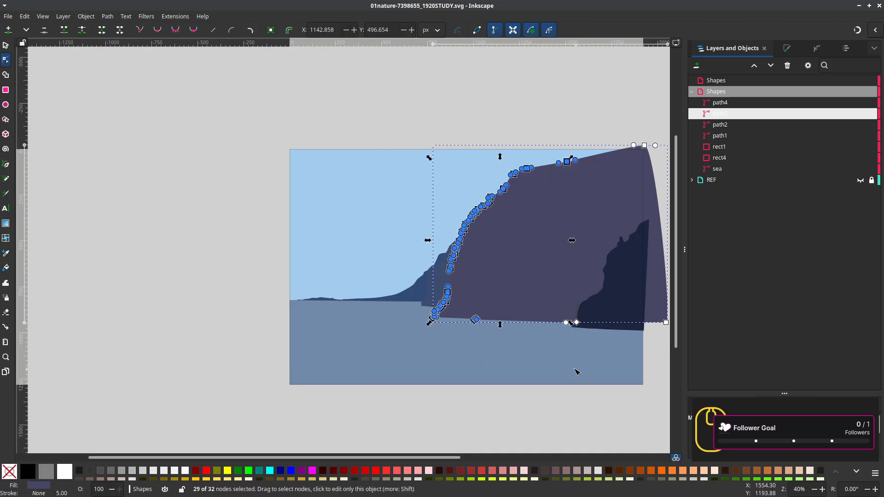
scroll(490, 304, up, 1)
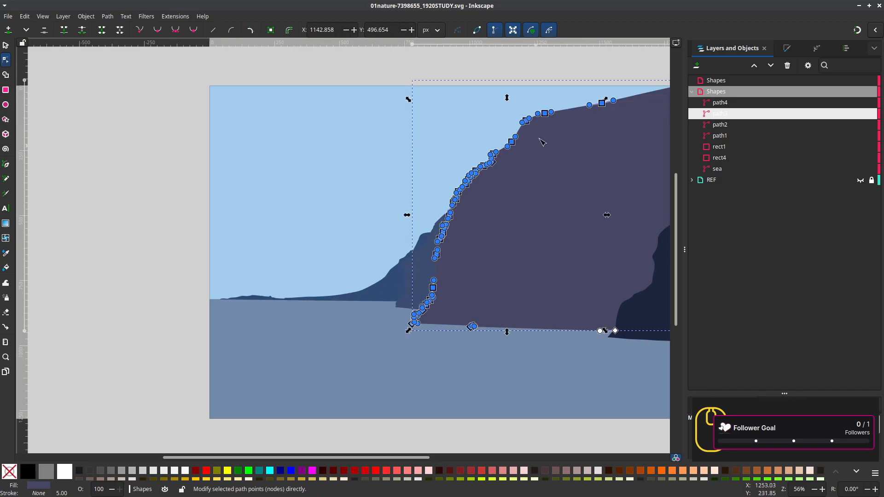
scroll(545, 229, up, 2)
scroll(544, 230, right, 5)
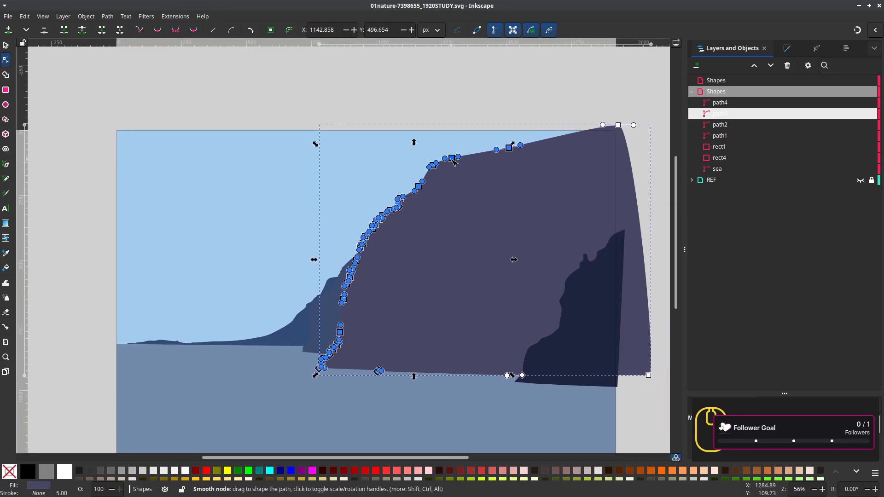
drag(476, 157, 516, 156)
key(ctrl+z)
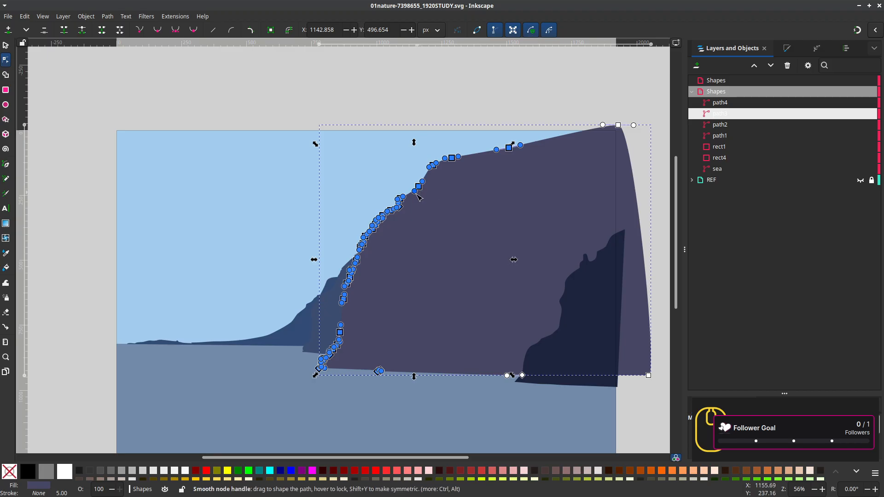
drag(426, 187, 476, 209)
scroll(425, 318, down, 2)
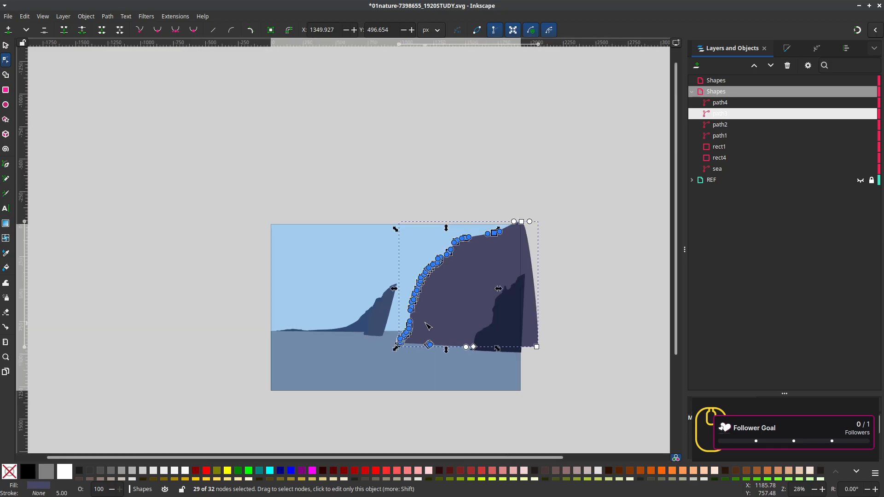
Shift the selected nodes of the purple cliff's seaward outline further right, to about X 1497 px, keeping their height
drag(458, 302, 497, 288)
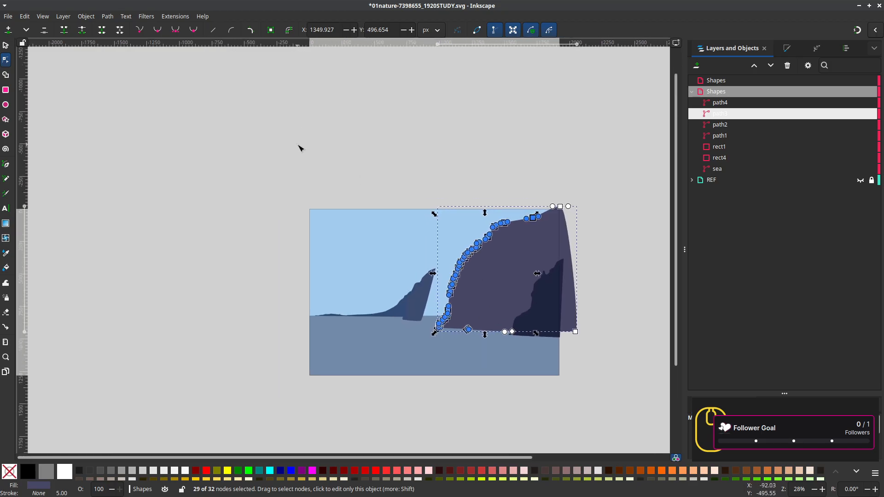
scroll(347, 166, up, 1)
drag(351, 173, 277, 85)
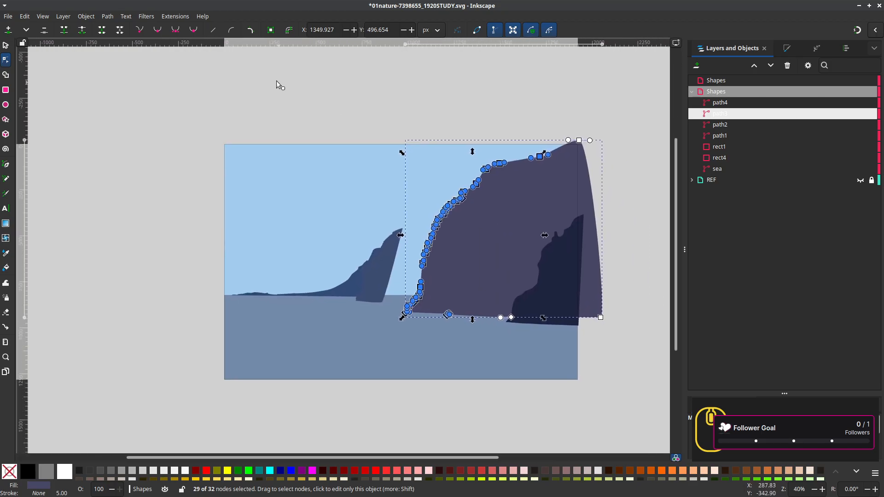
scroll(369, 200, up, 1)
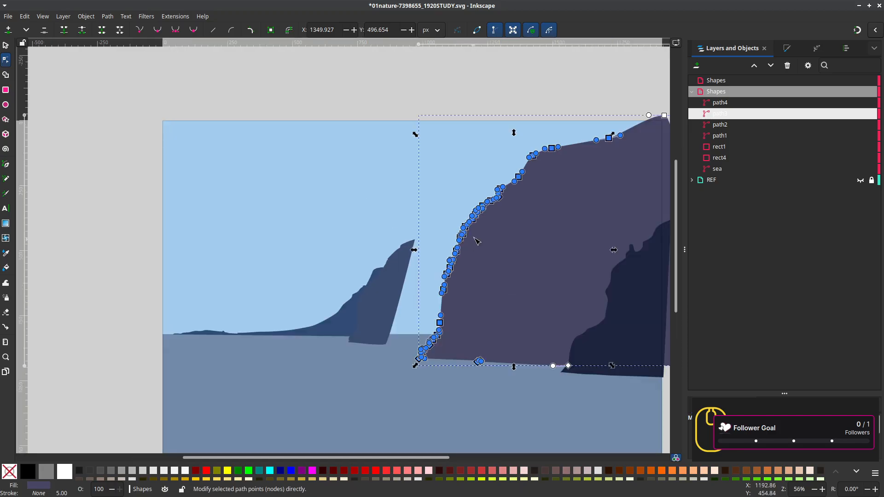
drag(518, 177, 560, 187)
scroll(456, 337, down, 2)
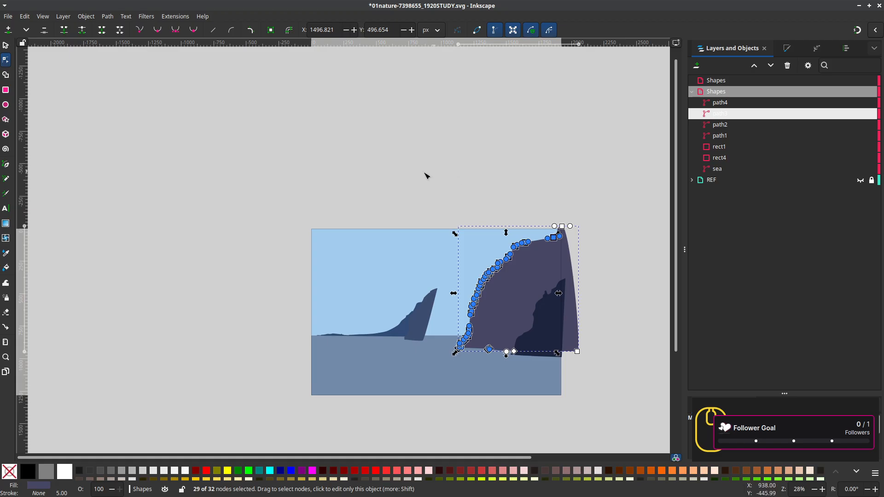
scroll(444, 390, up, 1)
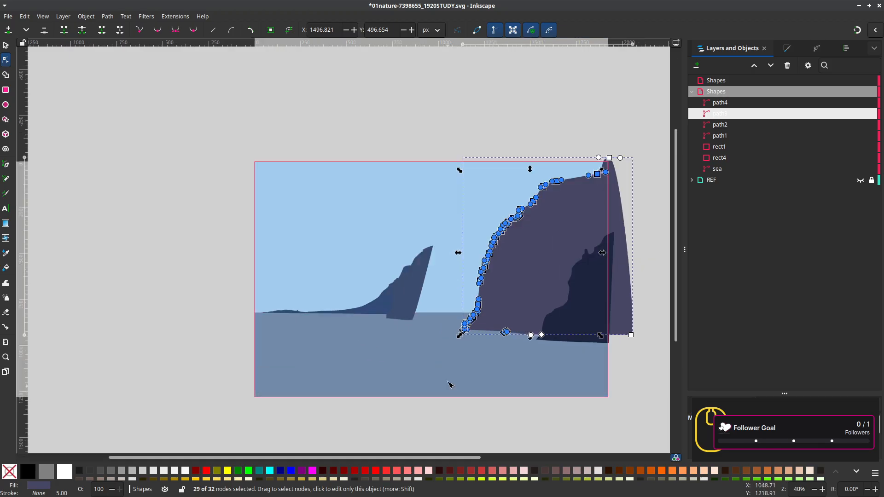
Move the two right-end nodes of the middle headland path2 about 360 px horizontally right so it reaches behind the purple cliff
click(416, 293)
scroll(436, 325, up, 1)
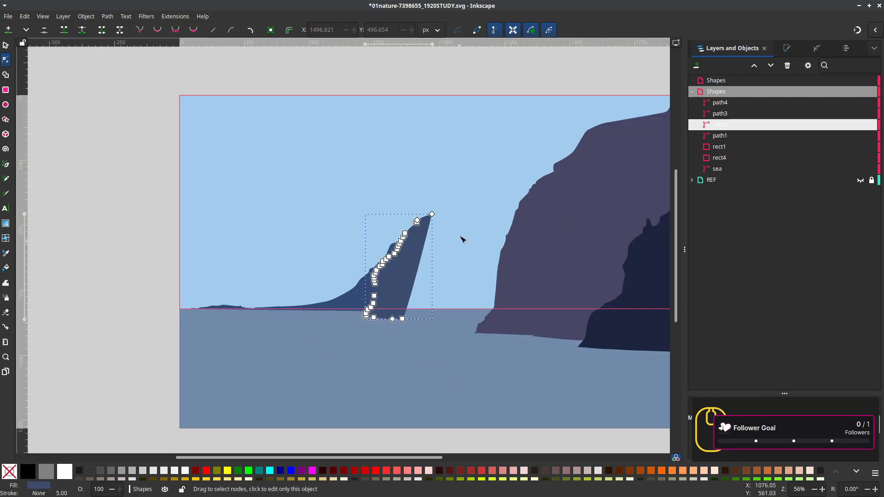
click(432, 214)
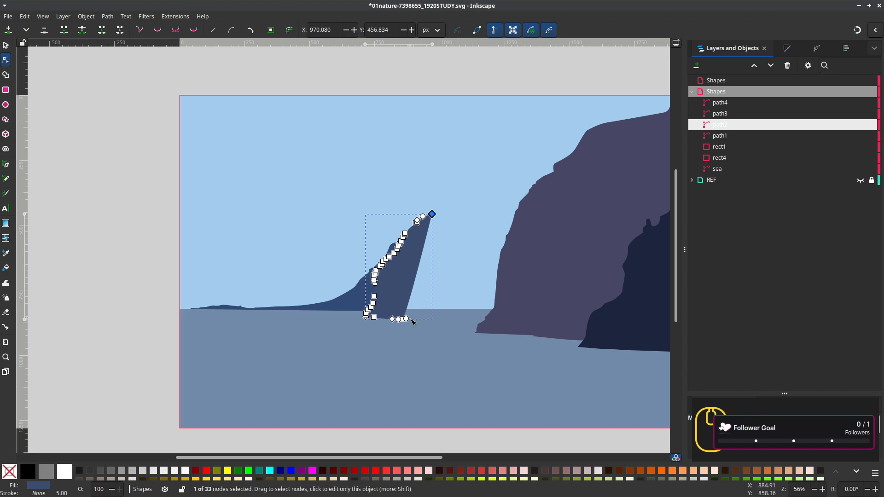
scroll(406, 320, up, 2)
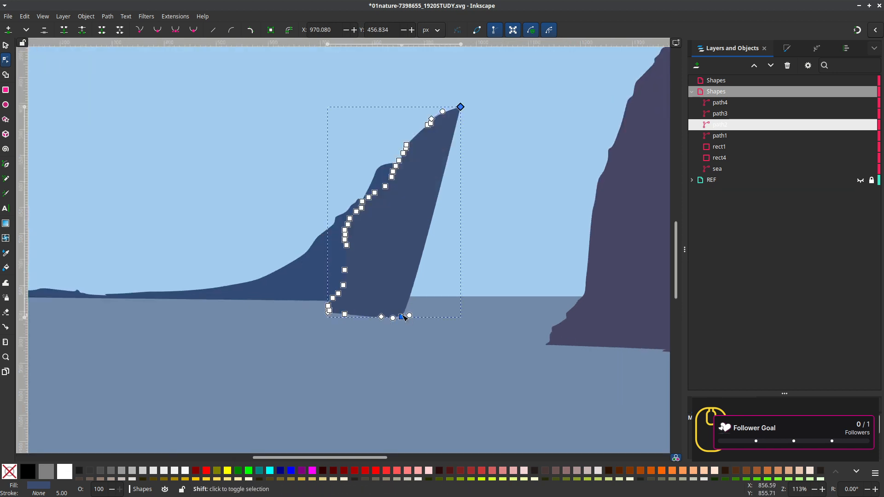
shift+click(402, 317)
scroll(417, 313, down, 1)
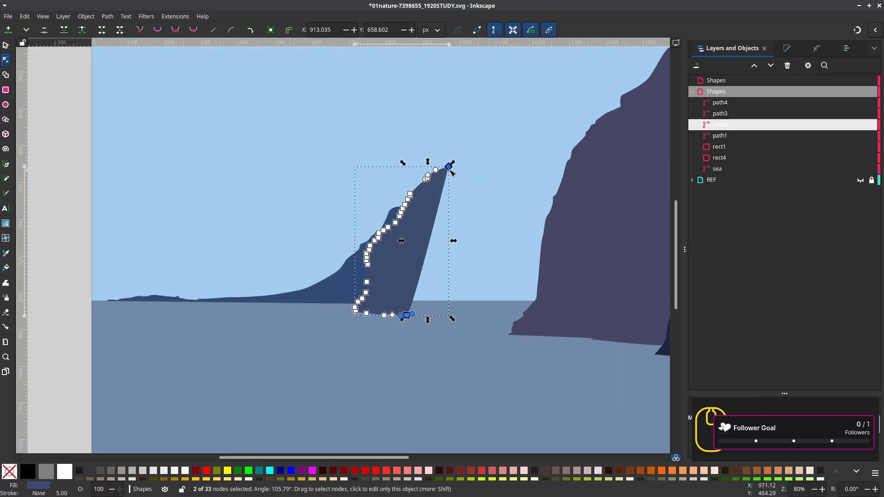
drag(449, 167, 584, 184)
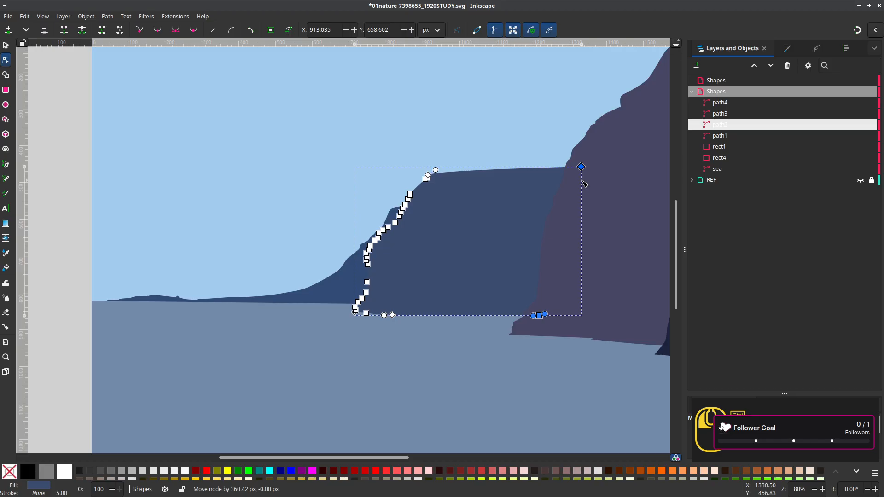
drag(493, 130, 424, 152)
click(414, 152)
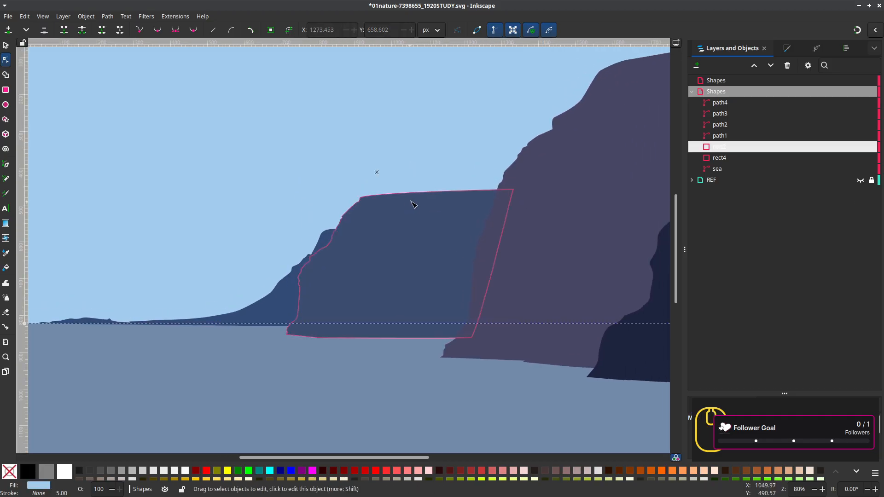
Reshape path2's top edge: raise its upper-right corner to about X 1393, Y 368 px and add a smooth node near X 1115, Y 413 px
click(411, 196)
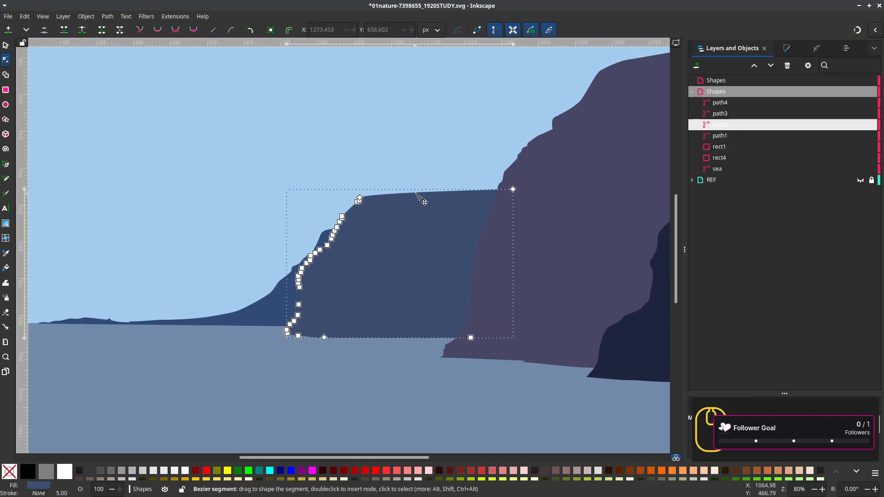
double_click(415, 193)
drag(416, 193, 457, 182)
drag(513, 189, 538, 157)
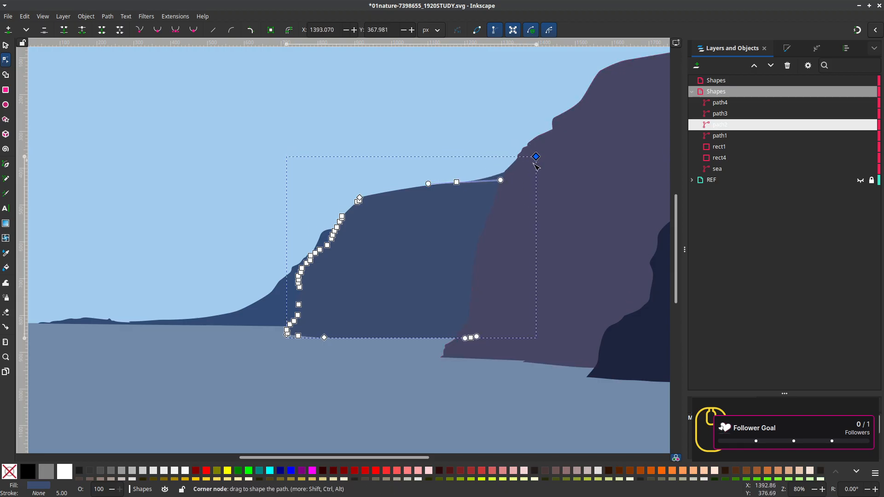
drag(501, 181, 433, 173)
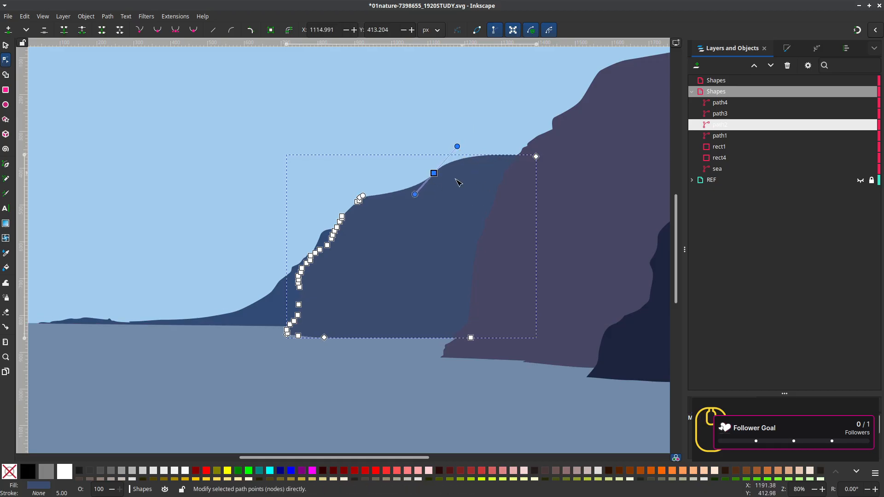
Add another node on path2's upper slope, raise it to about X 999, Y 441 px, and deselect the shape
double_click(398, 191)
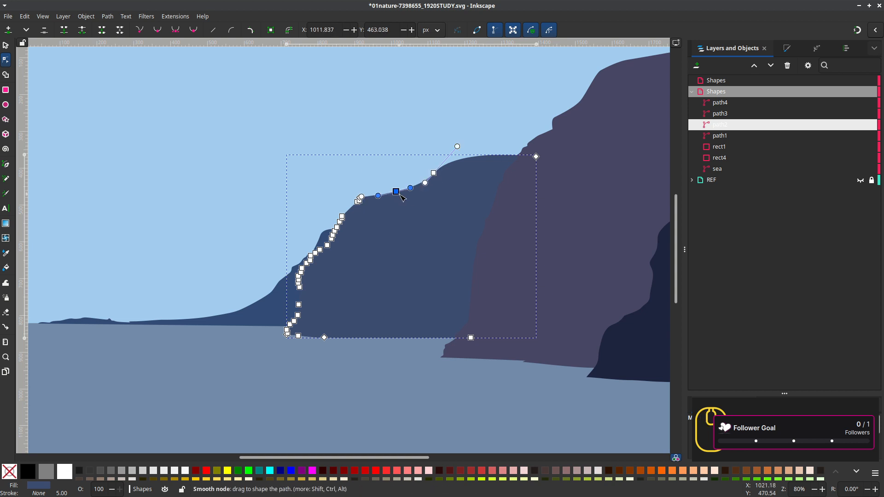
drag(398, 191, 395, 184)
scroll(416, 234, down, 1)
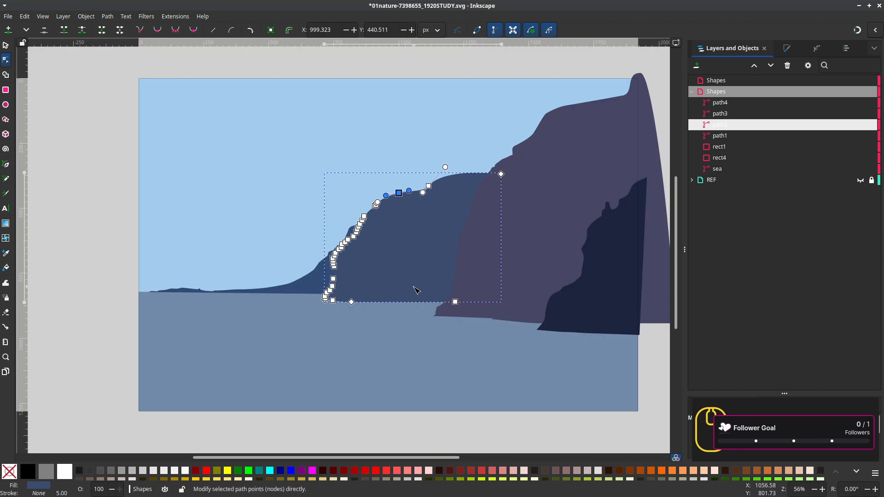
click(267, 168)
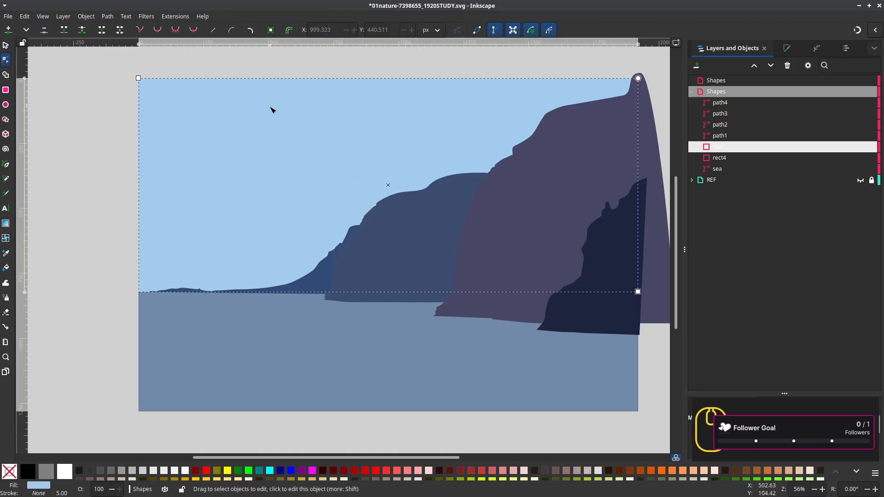
Select all path2 nodes except the upper-right corner and shift them horizontally right to about X 1047 px
click(405, 230)
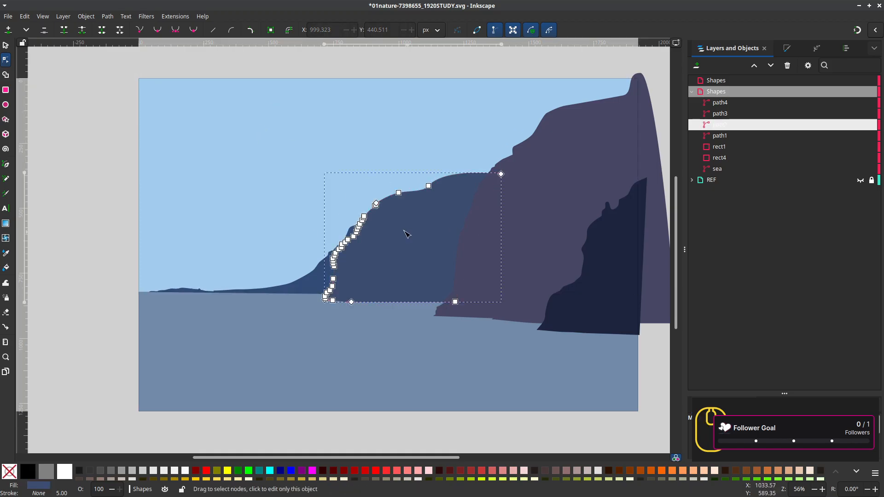
drag(293, 152, 470, 322)
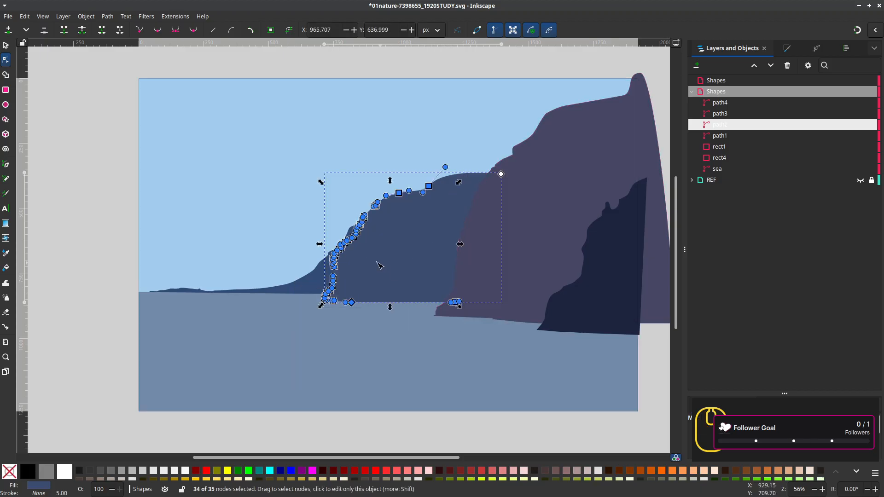
drag(432, 187, 452, 193)
click(387, 183)
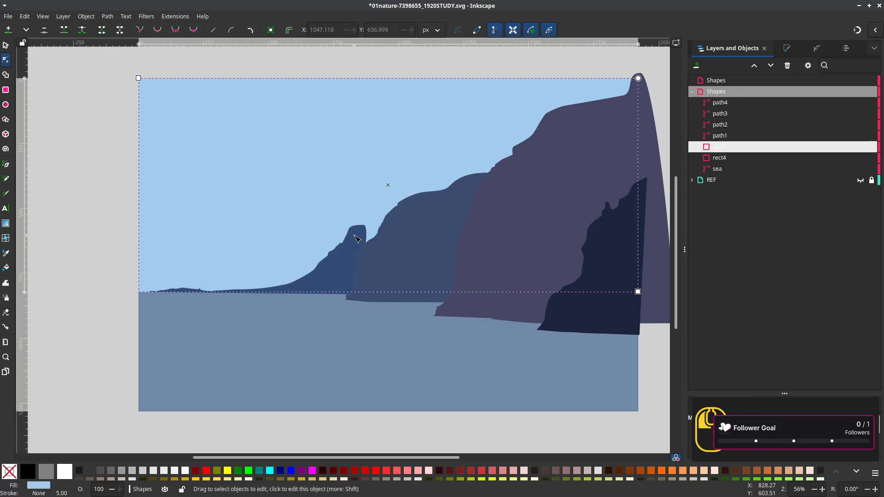
Move the two right-end nodes of the distant headland path1 about 265 px horizontally right so it reaches behind the middle headland
click(363, 237)
drag(359, 198, 381, 248)
shift+click(357, 294)
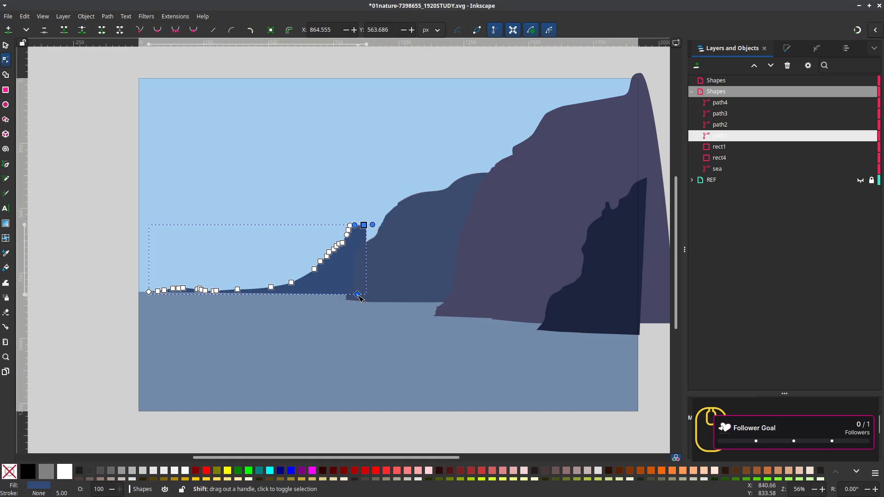
drag(364, 227, 434, 229)
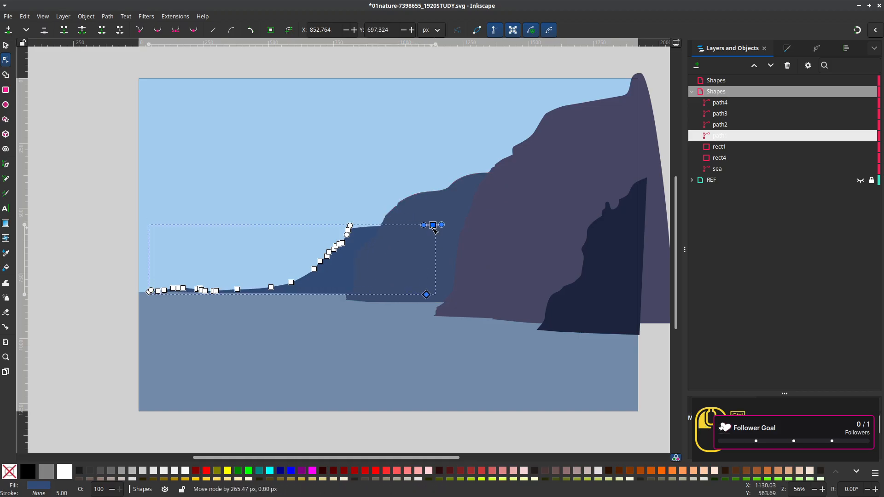
Deselect all cliff shapes, check the whole composition, and save the seaside study
click(394, 180)
click(360, 242)
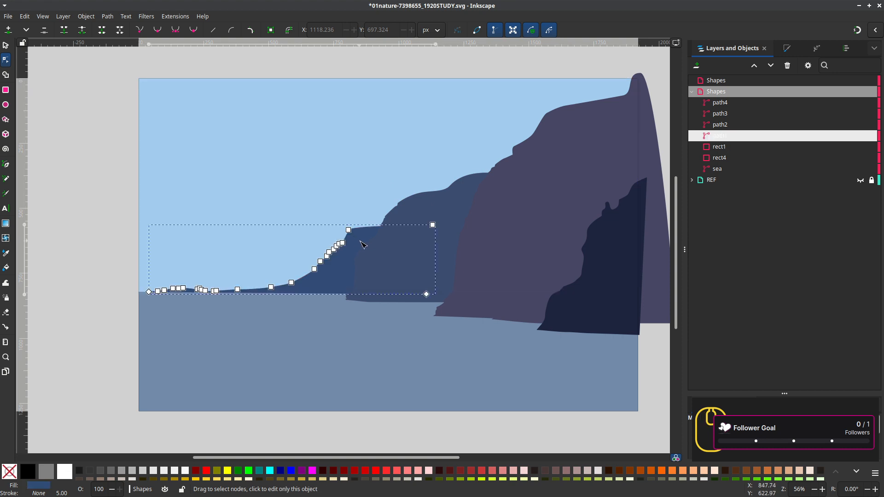
click(377, 152)
scroll(421, 359, down, 2)
scroll(419, 387, down, 1)
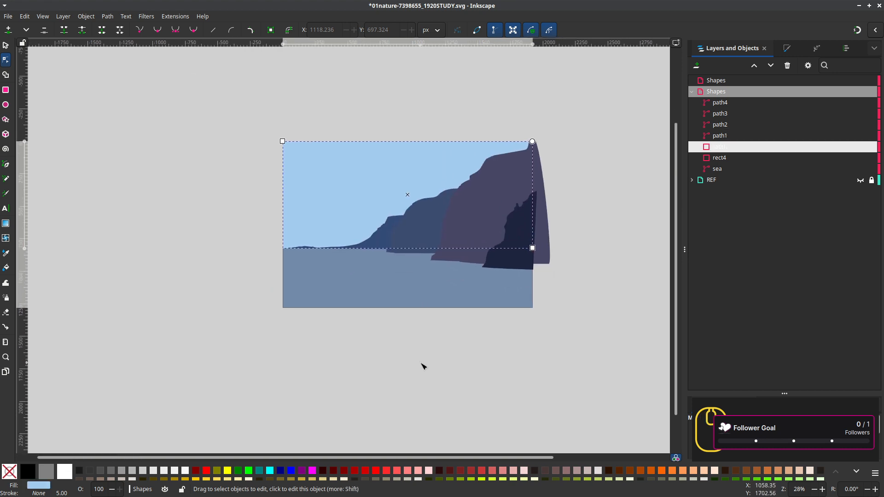
click(604, 285)
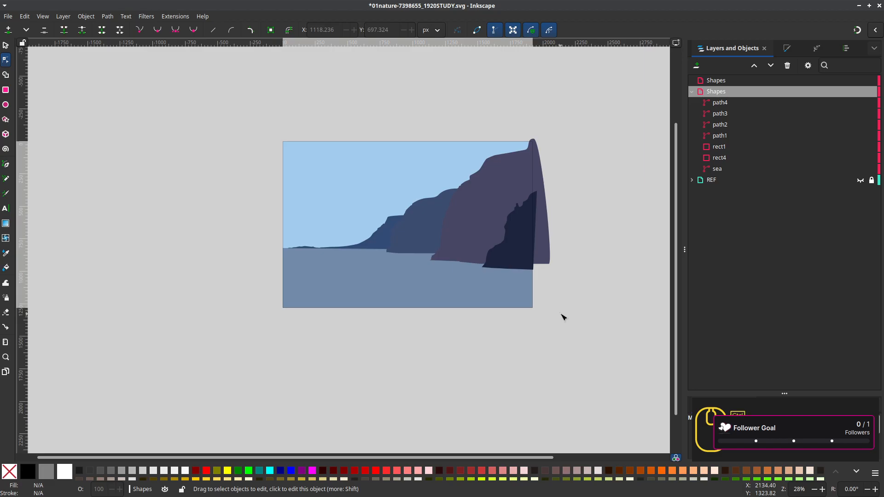
key(ctrl+s)
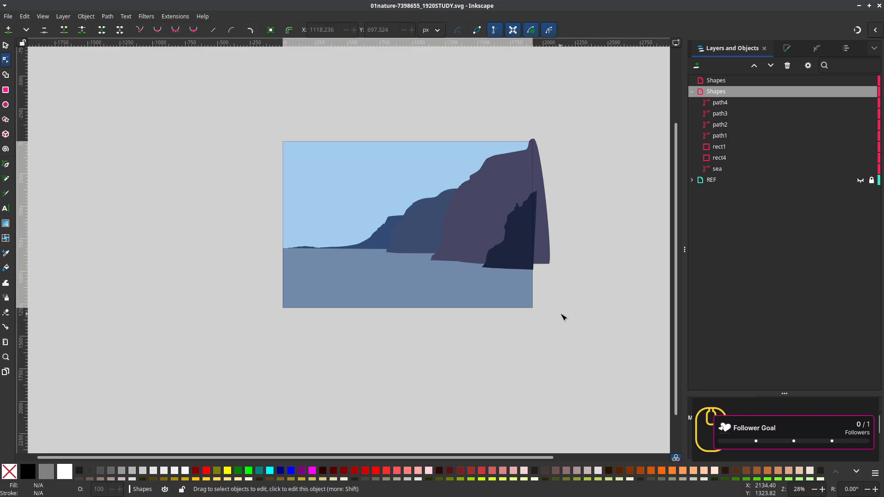
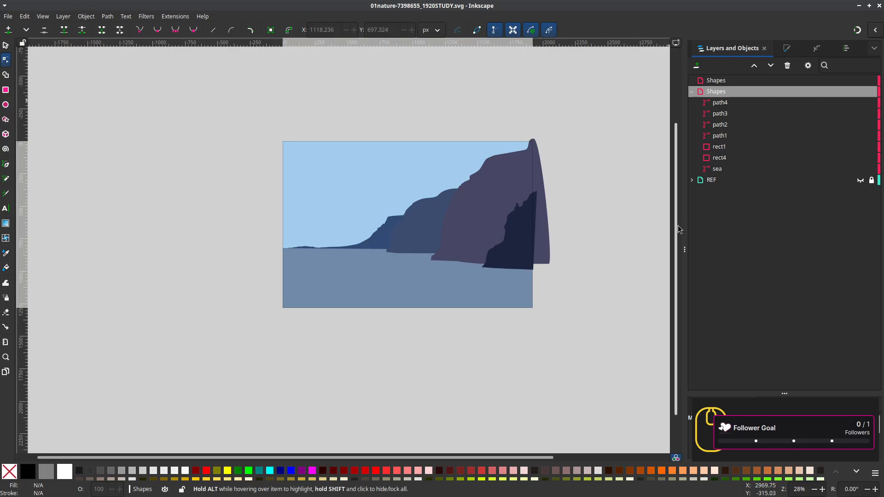
click(12, 17)
mouse_move(29, 63)
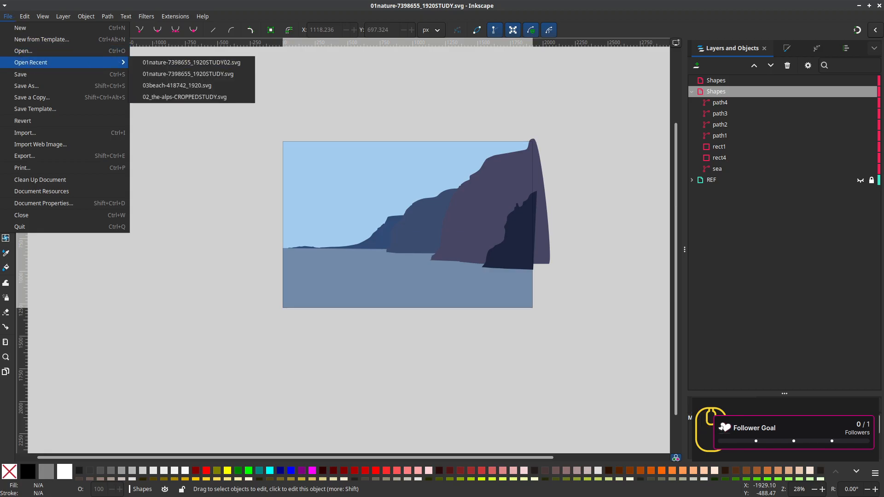
key(Escape)
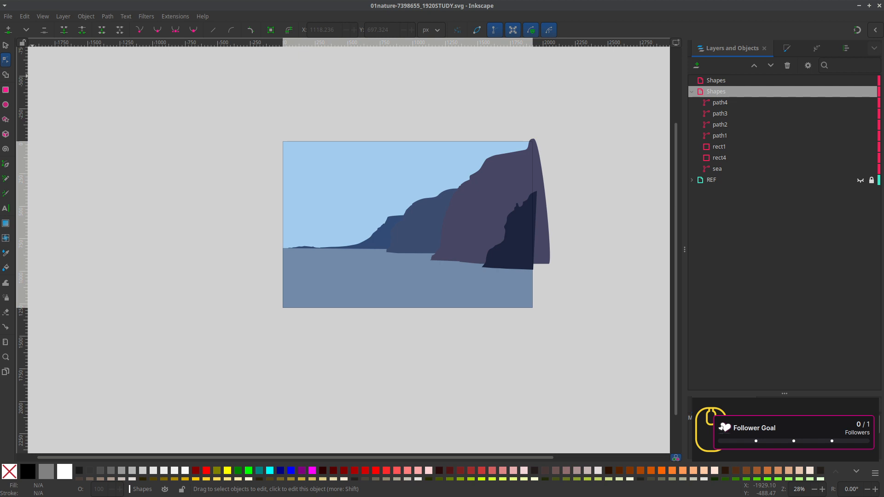
Open the recent file 02_the-alps-CROPPEDSTUDY.svg, bring the snowy slope photo into view, and narrow the side panels to widen the canvas
click(8, 16)
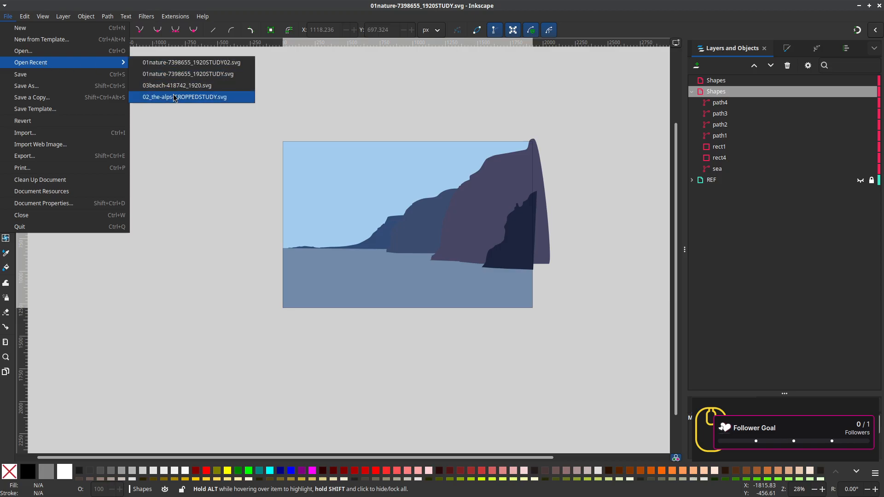
click(176, 96)
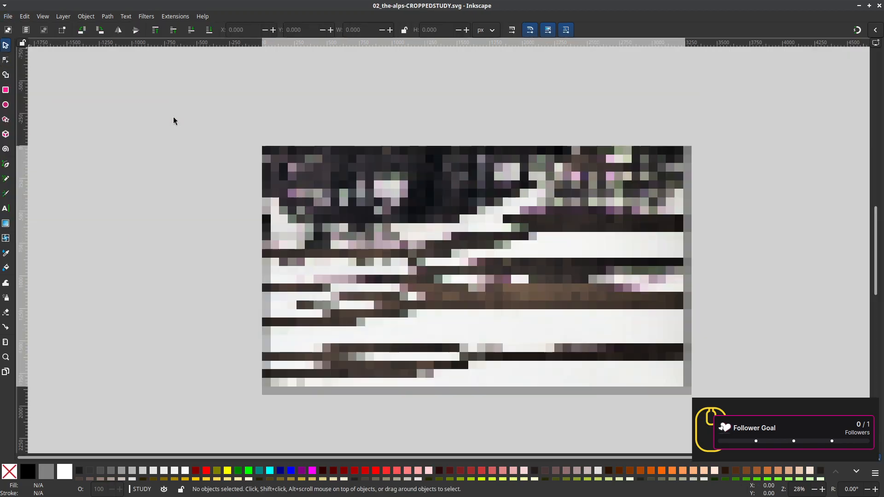
scroll(456, 298, down, 3)
scroll(460, 290, left, 1)
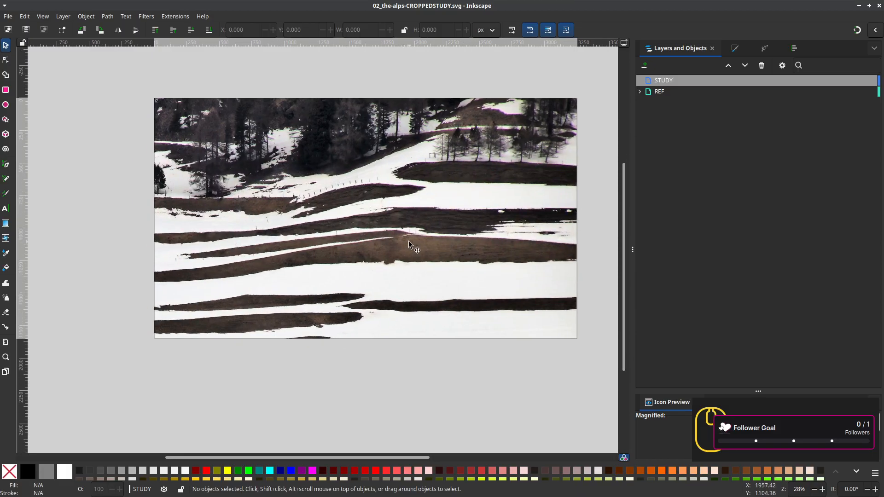
ctrl+scroll(404, 260, up, 1)
scroll(391, 272, up, 1)
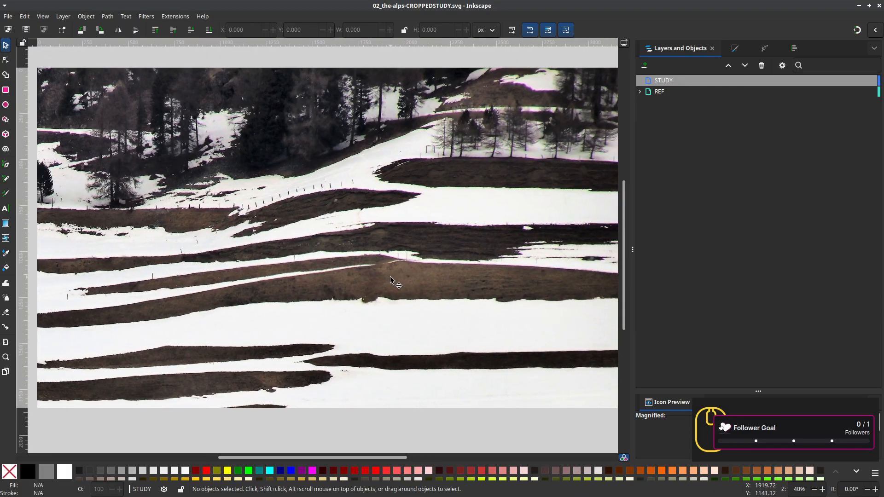
ctrl+scroll(390, 276, down, 1)
drag(633, 248, 684, 249)
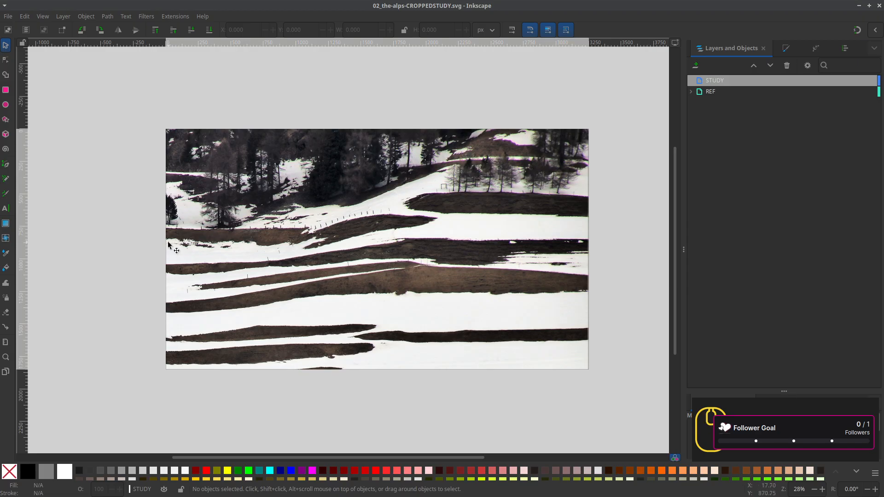
Trace the lowest dark earth strip at the photo's left edge with the Pen tool as a closed curved shape extending slightly past the page
drag(265, 387, 292, 371)
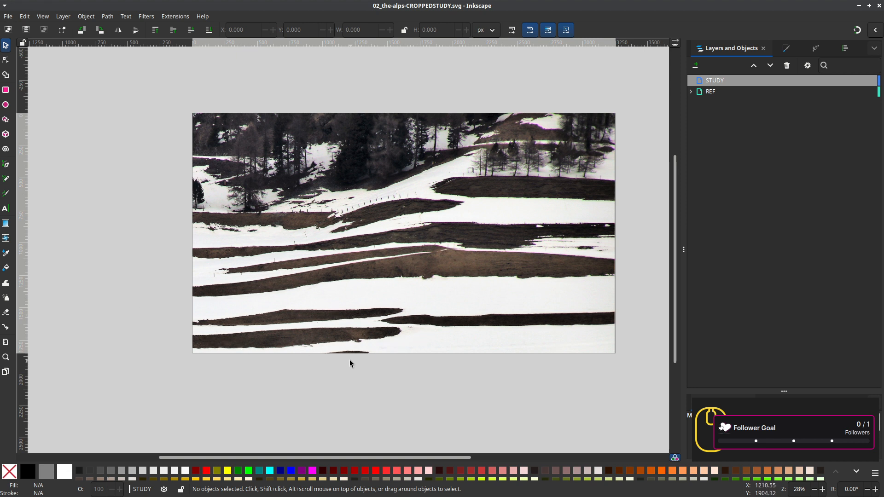
scroll(349, 360, up, 1)
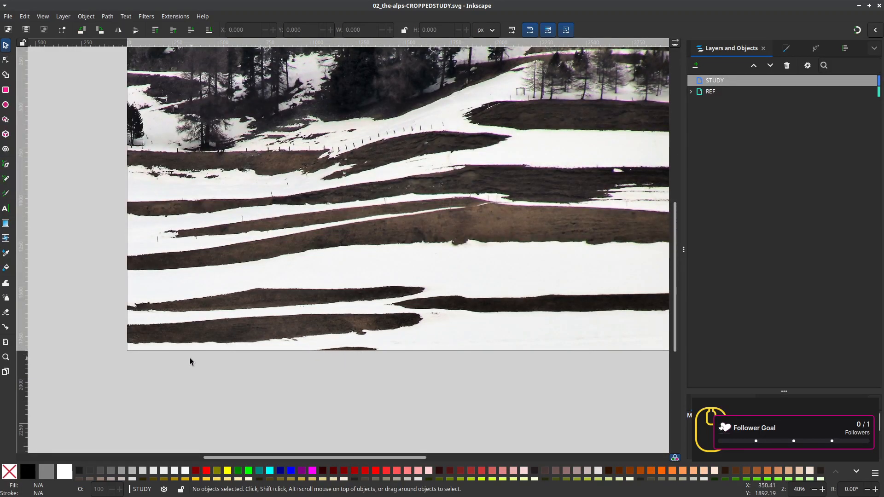
click(5, 165)
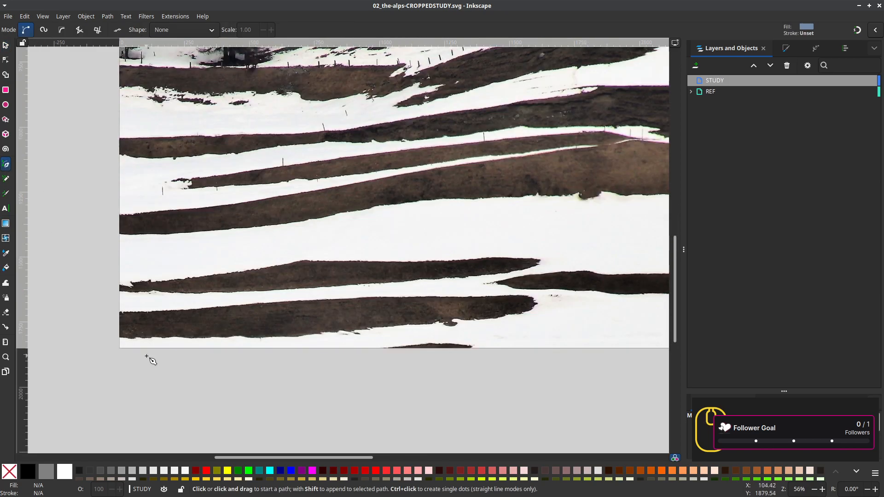
scroll(148, 361, up, 1)
drag(114, 336, 134, 341)
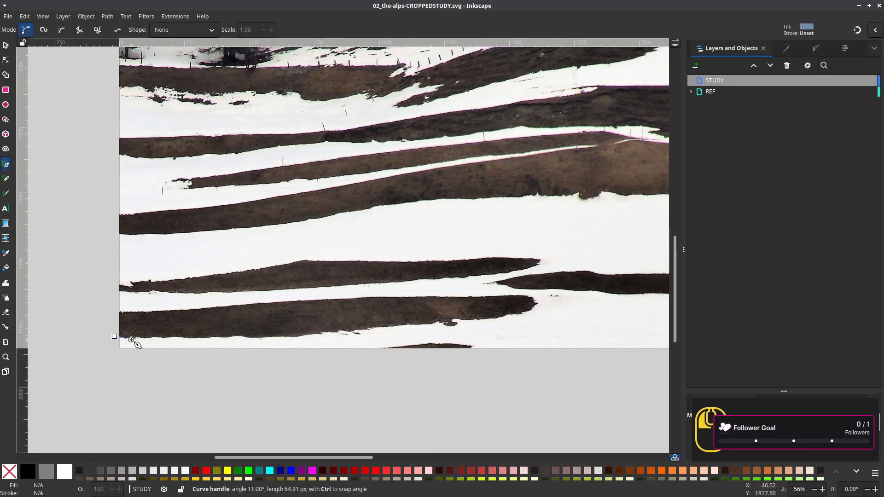
drag(206, 337, 302, 337)
drag(377, 327, 402, 325)
drag(502, 315, 492, 297)
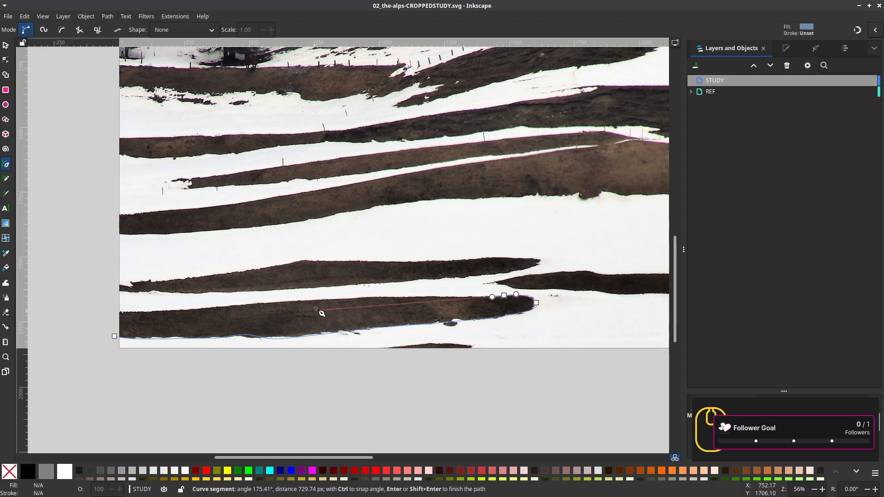
drag(344, 300, 313, 304)
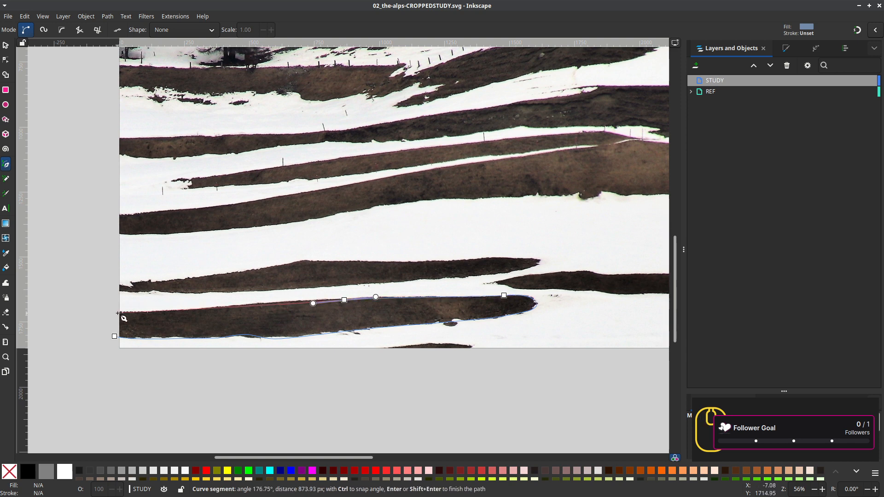
drag(115, 312, 109, 313)
click(114, 336)
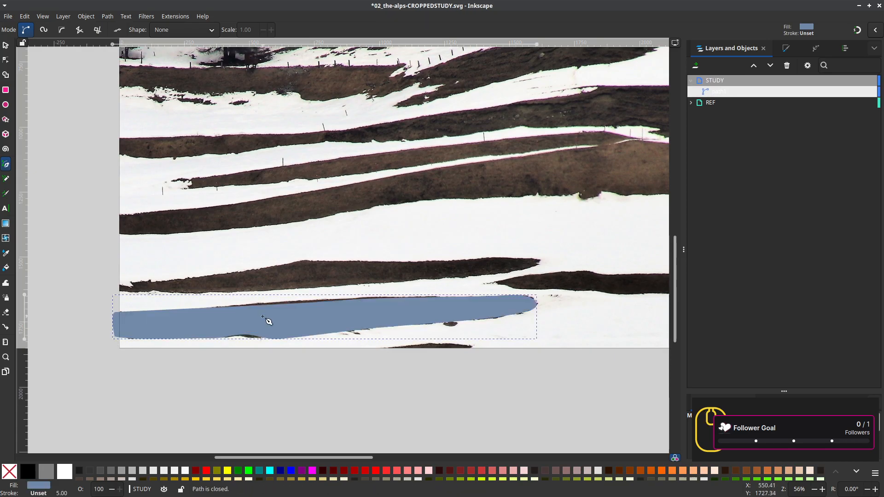
Trace the lower edge of the long dark strip at the photo's lower right, from just outside the page to its pointed left tip
drag(262, 317, 224, 360)
mouse_move(503, 375)
mouse_down()
mouse_move(446, 367)
mouse_move(321, 383)
mouse_up()
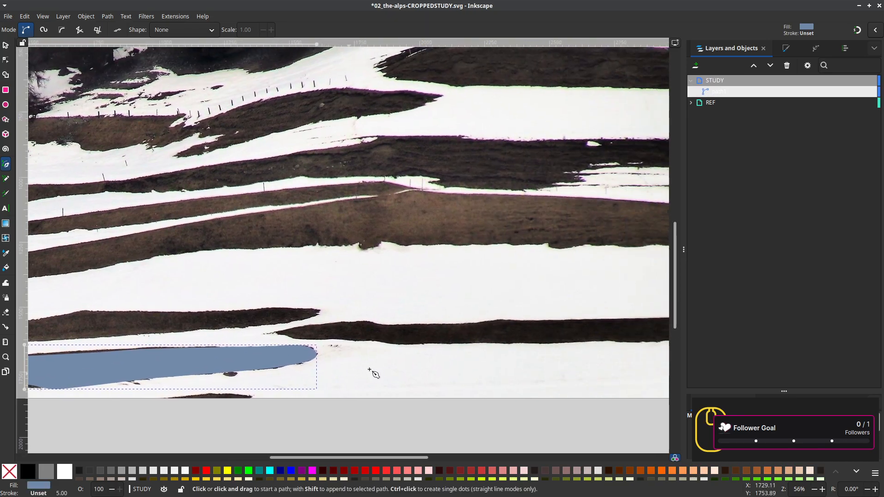
scroll(457, 350, up, 1)
drag(544, 348, 163, 356)
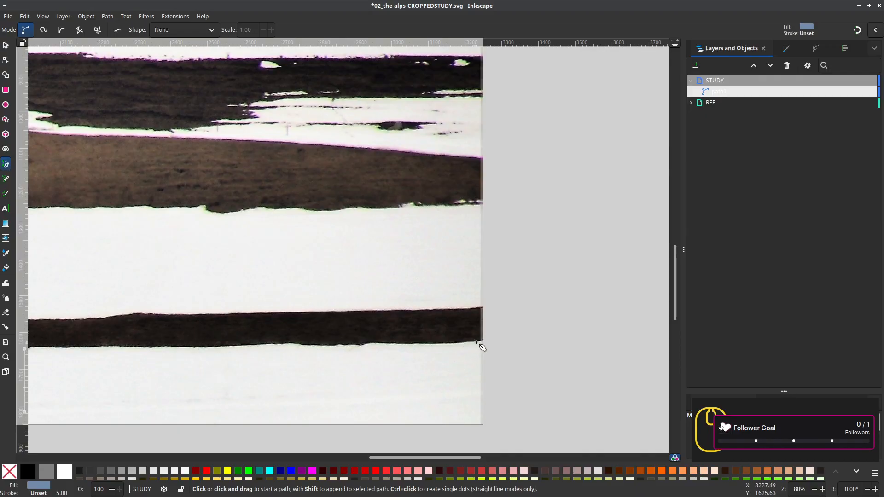
scroll(495, 345, down, 2)
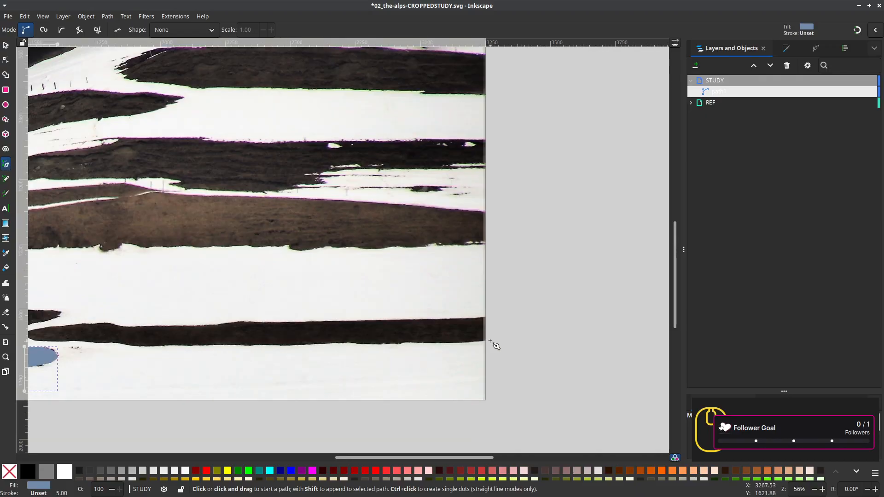
scroll(494, 345, up, 4)
scroll(494, 345, up, 4)
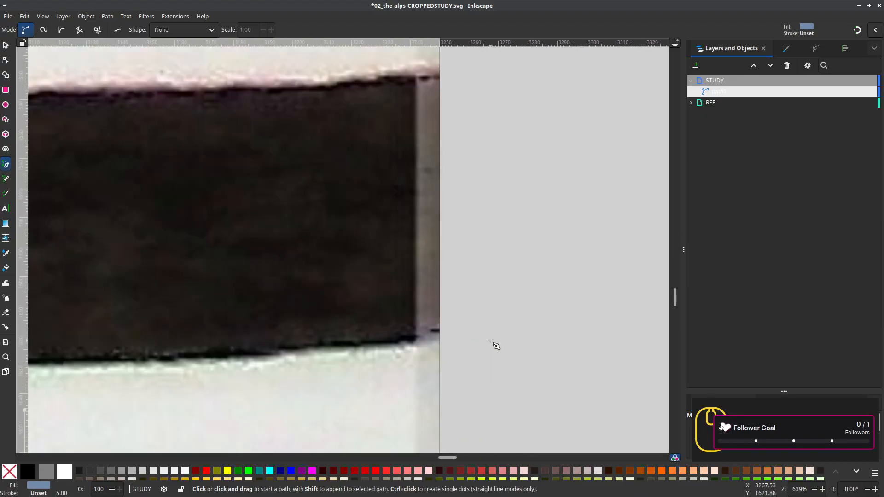
scroll(495, 346, down, 4)
scroll(495, 345, down, 3)
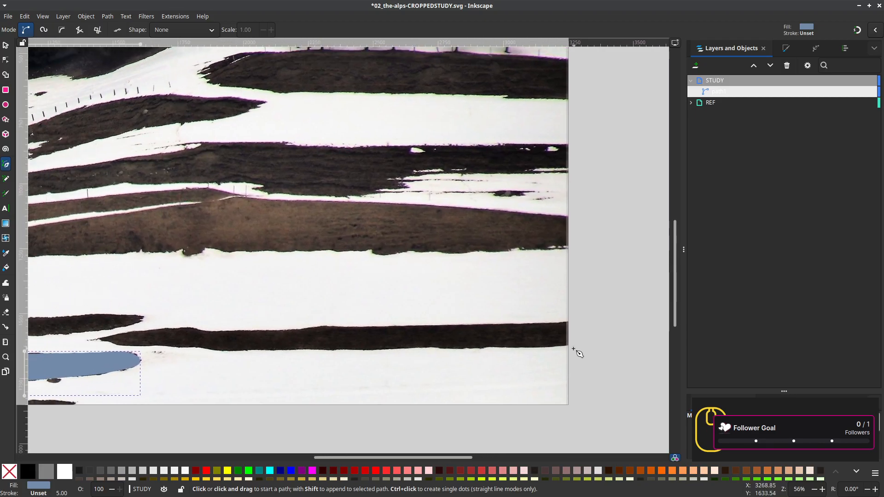
drag(574, 344, 494, 354)
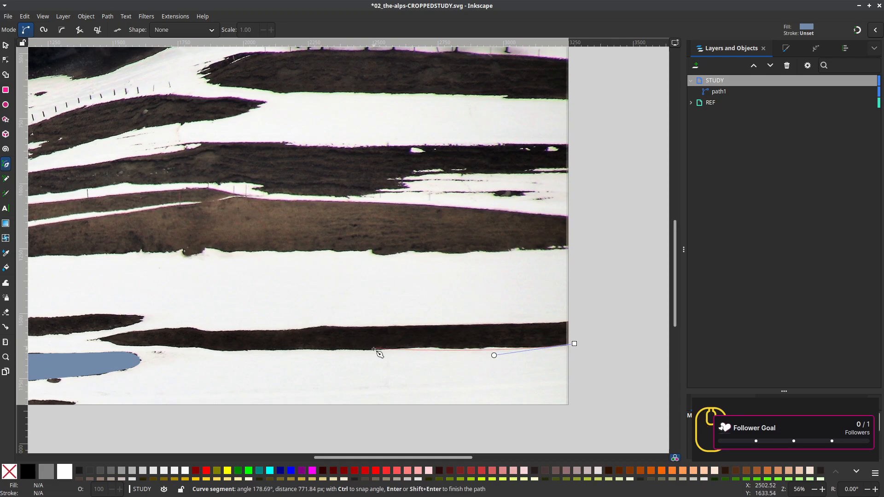
drag(371, 348, 345, 348)
drag(225, 352, 83, 330)
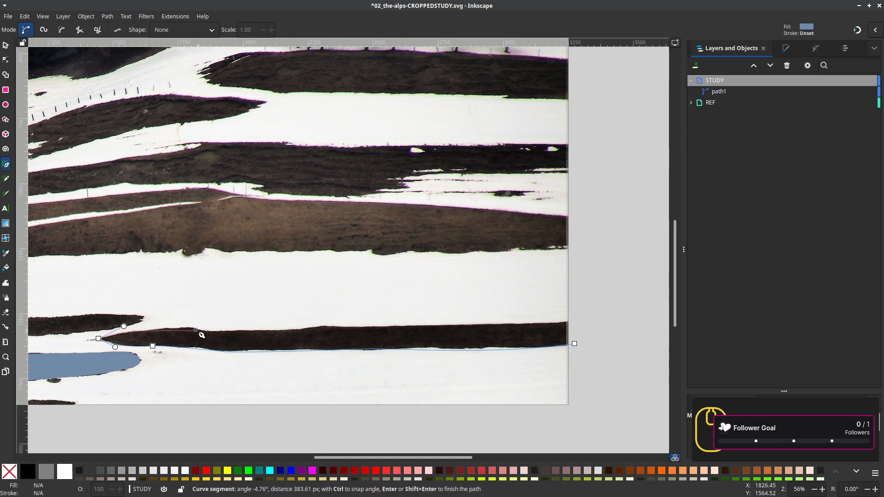
Trace the same strip's upper edge back past the page's right border and close the shape at its starting node
drag(191, 327, 203, 331)
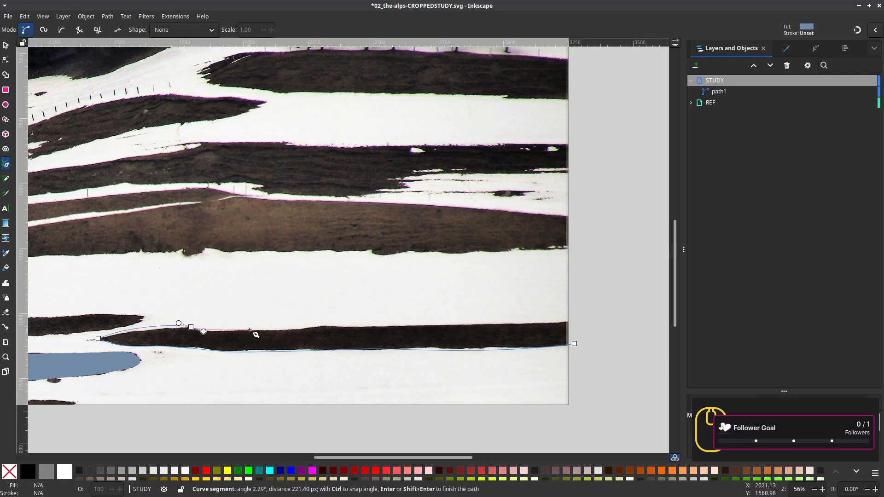
drag(254, 331, 273, 332)
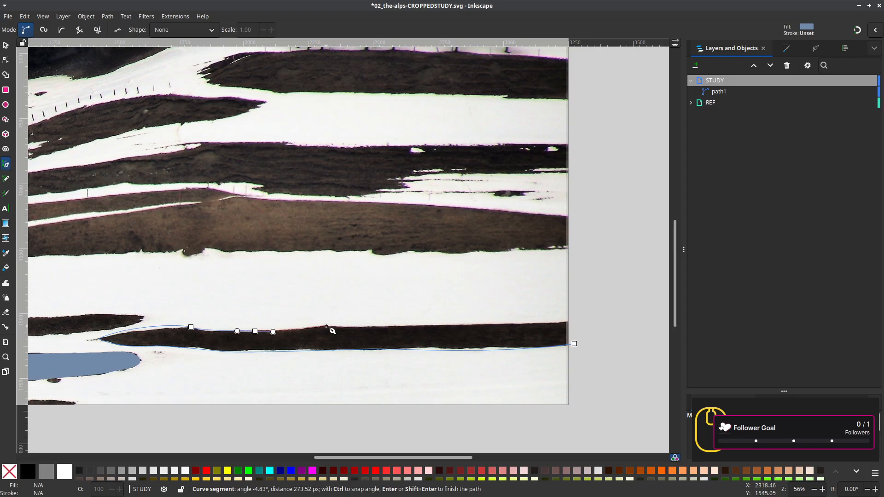
drag(326, 325, 342, 326)
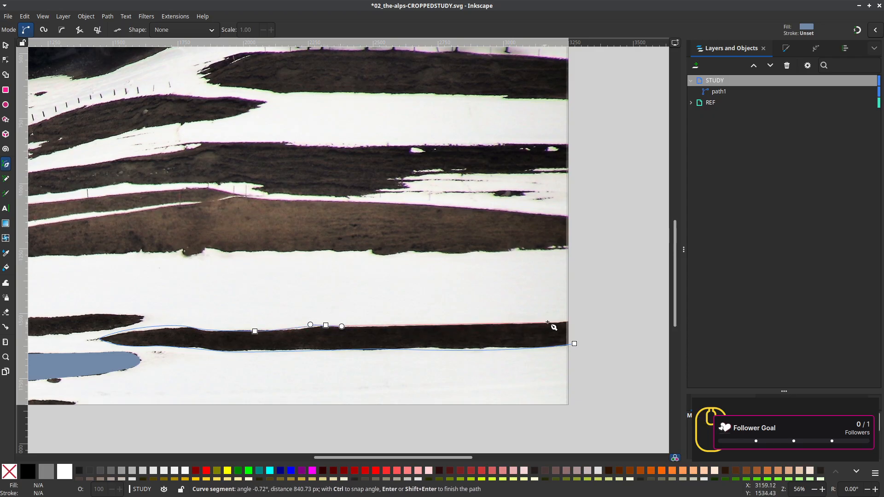
drag(555, 323, 581, 321)
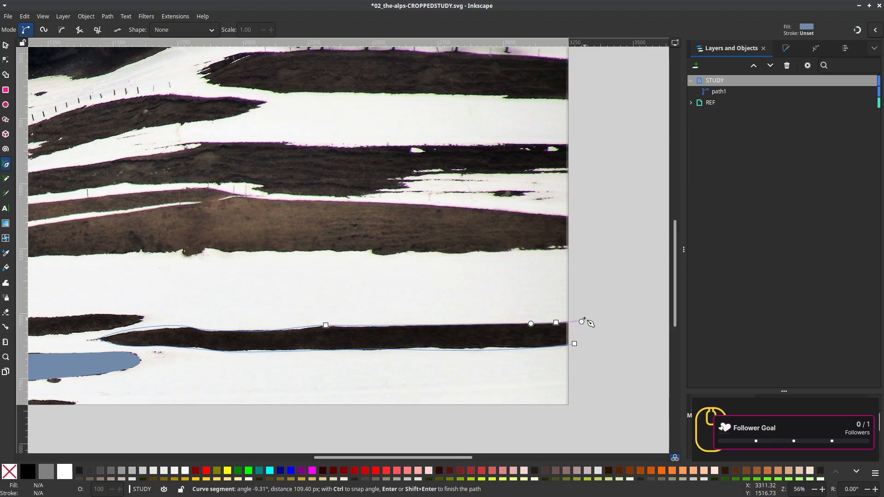
click(579, 315)
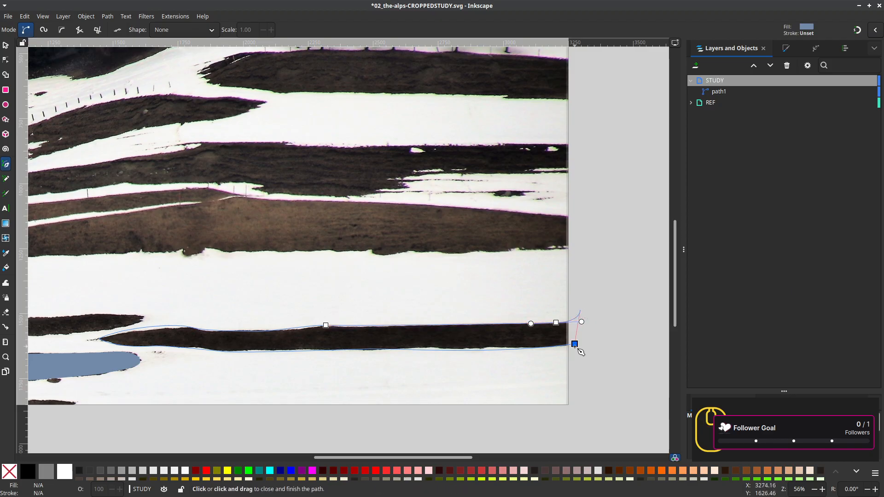
click(574, 343)
Trace the wide brown band's lower edge with the Pen tool from just outside the page's right border to the small clump near its middle
scroll(331, 277, up, 2)
scroll(430, 330, left, 12)
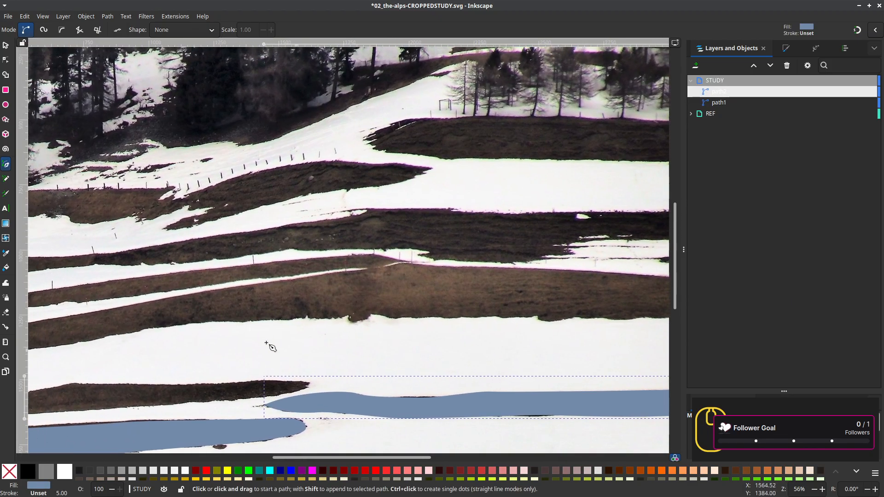
scroll(329, 297, right, 17)
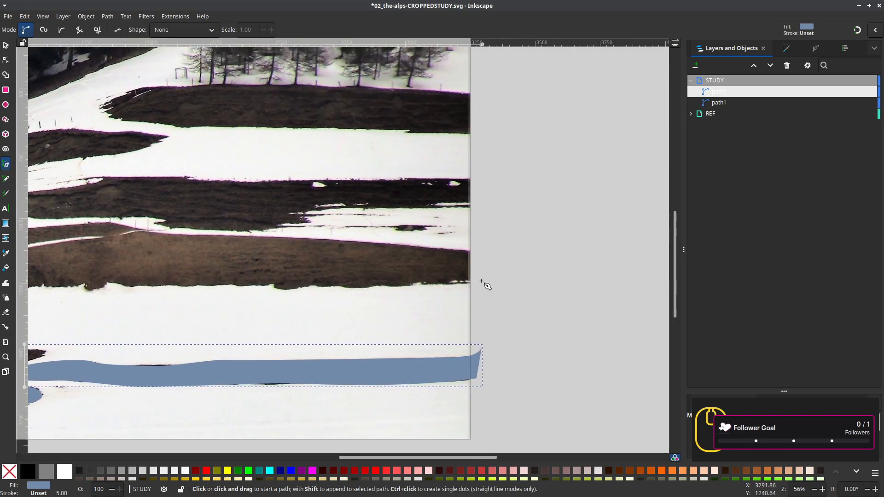
drag(477, 282, 443, 288)
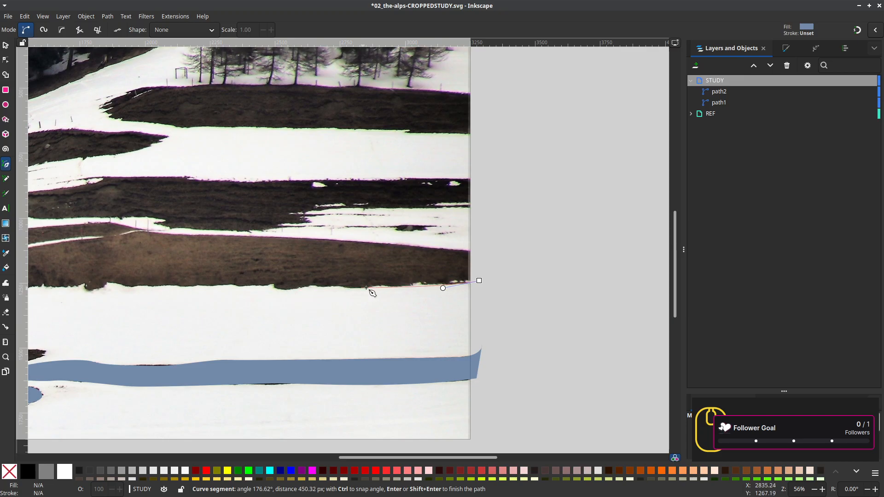
drag(377, 285, 353, 287)
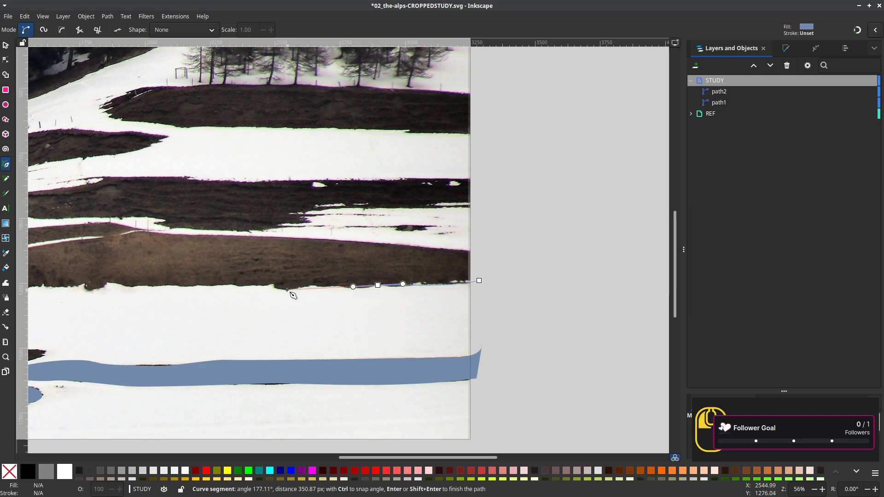
drag(286, 290, 266, 287)
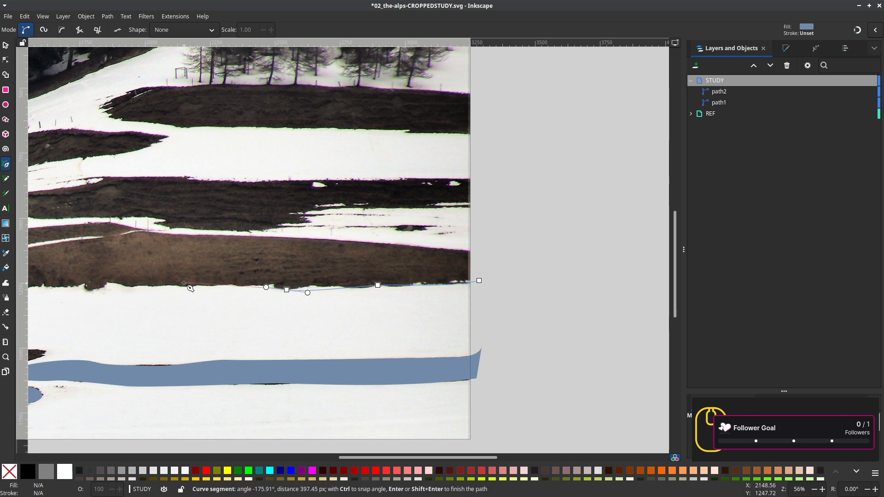
drag(181, 286, 168, 288)
drag(160, 286, 416, 313)
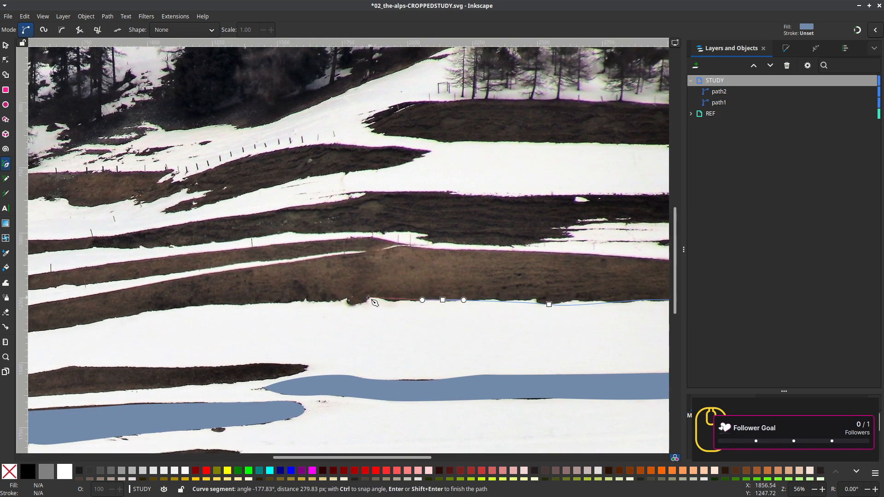
drag(362, 298, 350, 298)
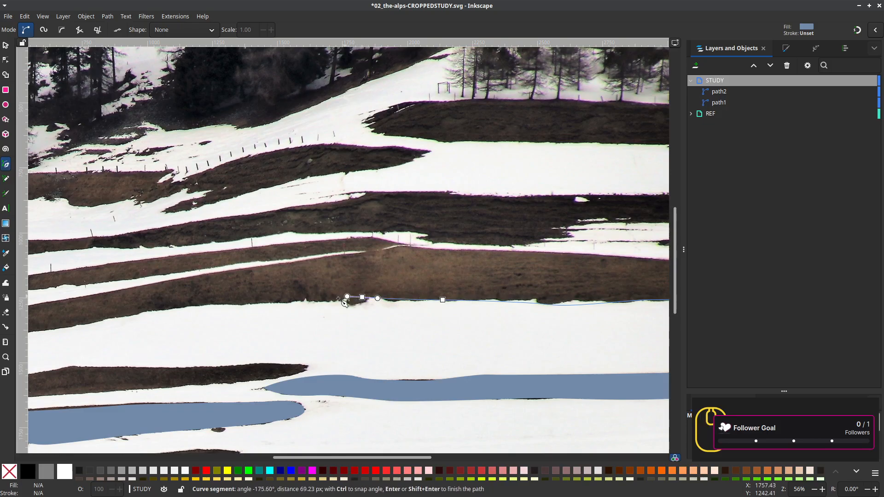
Continue the brown band's lower edge with smooth curves to the page's left border and round the outline slightly past it
drag(267, 302, 577, 315)
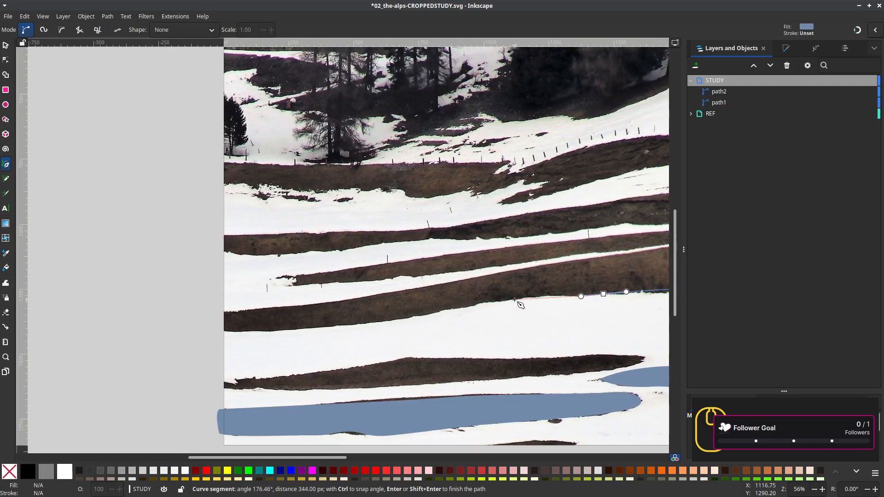
drag(514, 300, 481, 304)
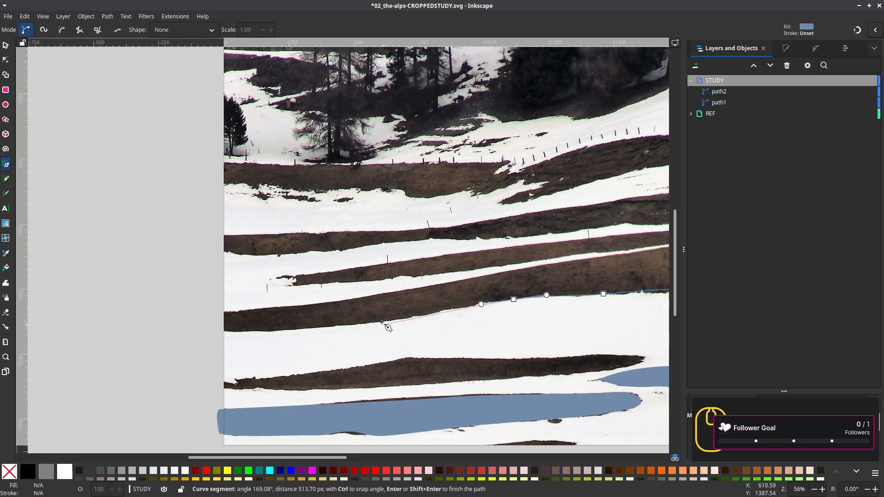
drag(382, 322, 363, 324)
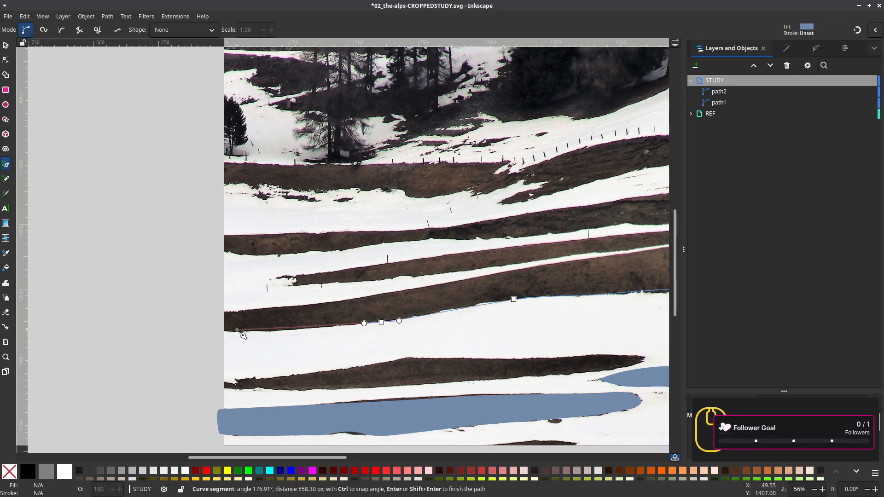
drag(232, 332, 346, 301)
Trace the brown band's upper edge back across the photo, extend it past the page's right border, and close the shape at its starting node
drag(453, 295, 339, 344)
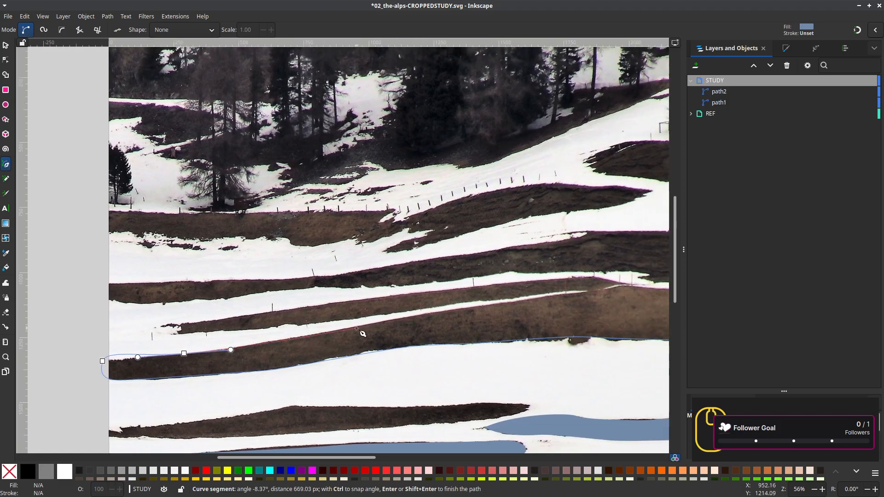
drag(398, 319, 430, 314)
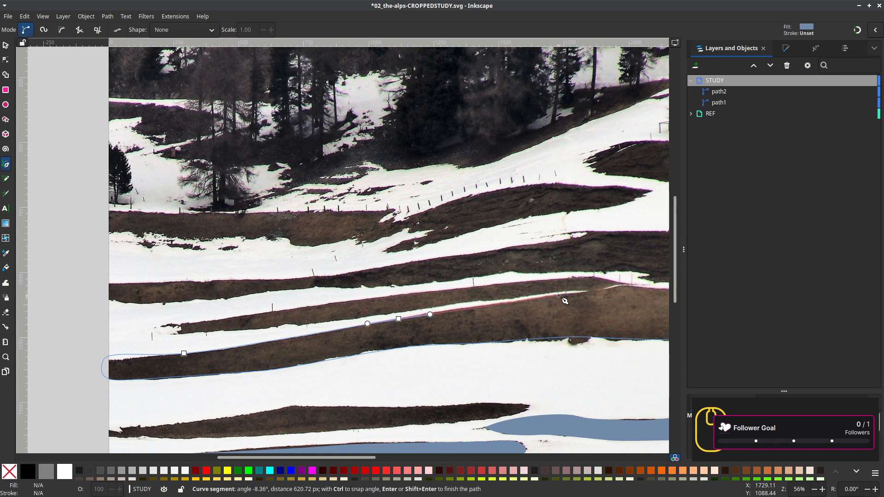
drag(559, 296, 457, 298)
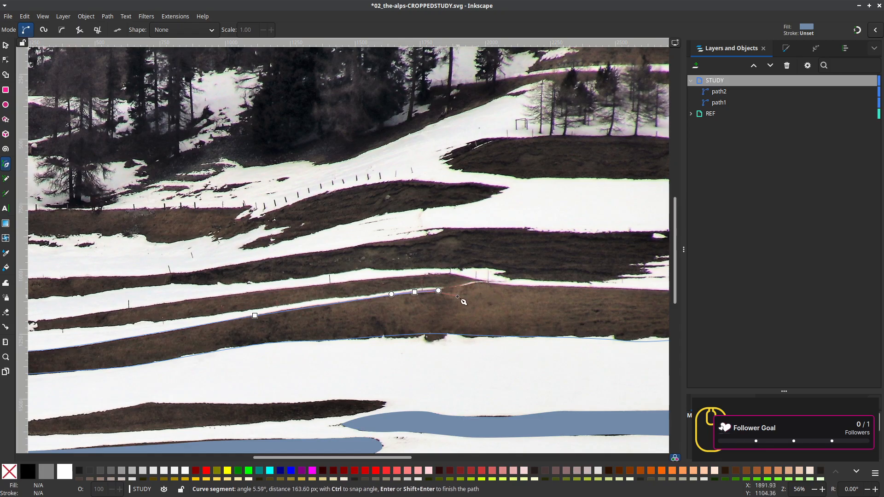
drag(477, 283, 545, 285)
drag(580, 313, 410, 308)
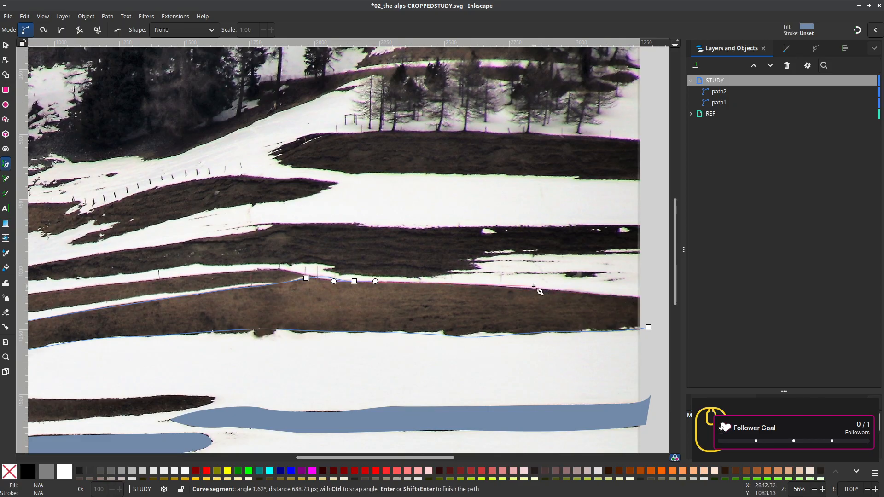
drag(523, 288, 557, 290)
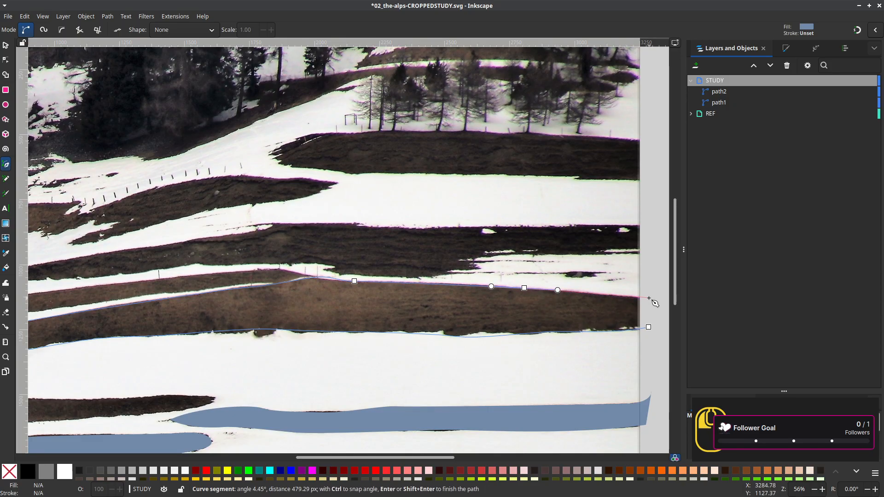
click(648, 327)
Trace the lower edge of the narrow brown strip above the finished band, from its pointed right tip to its ragged left end
scroll(303, 338, left, 3)
scroll(303, 339, up, 1)
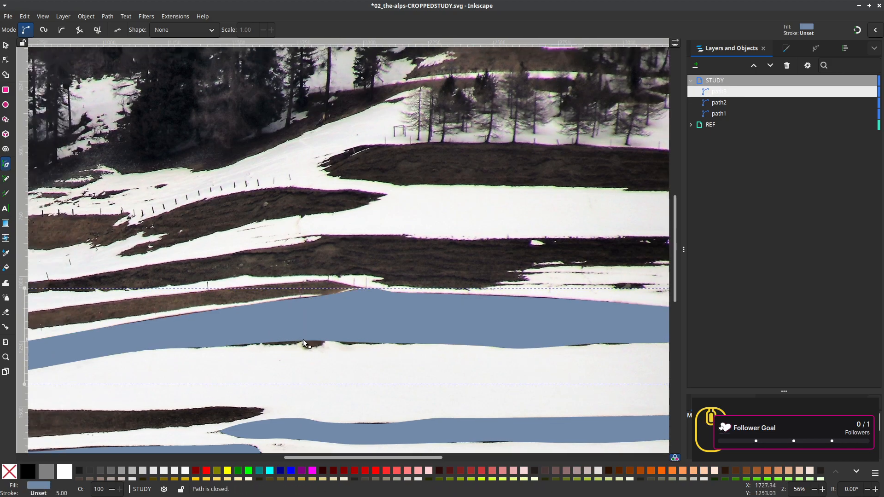
drag(302, 338, 509, 344)
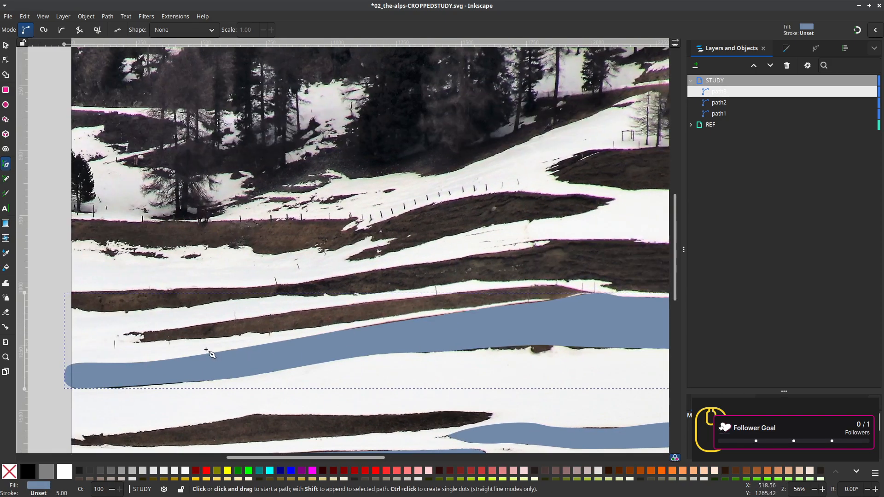
drag(209, 354, 244, 342)
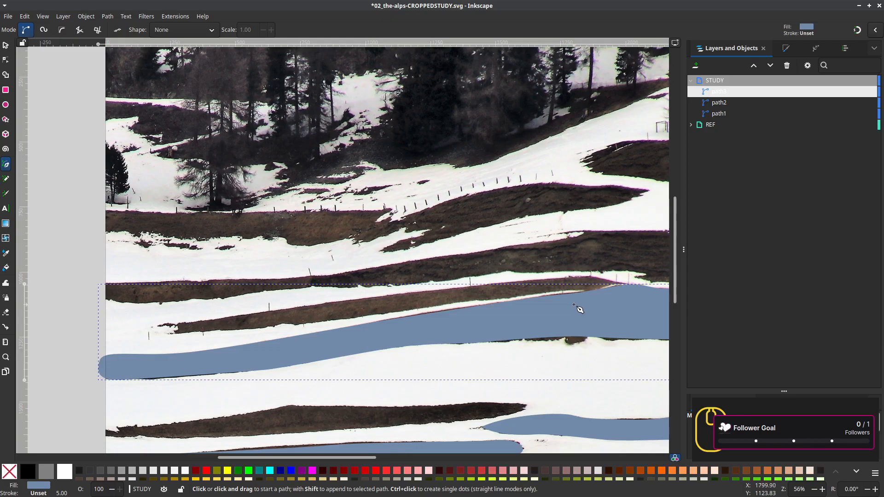
scroll(579, 309, up, 1)
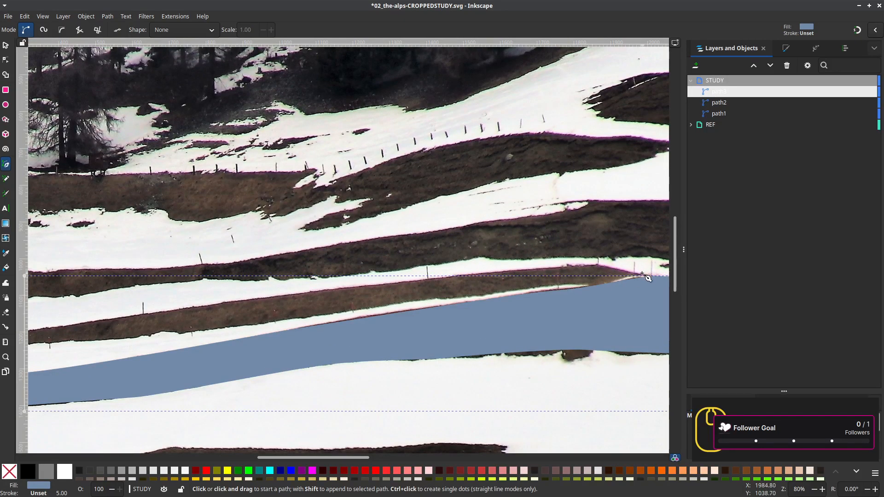
drag(644, 275, 608, 284)
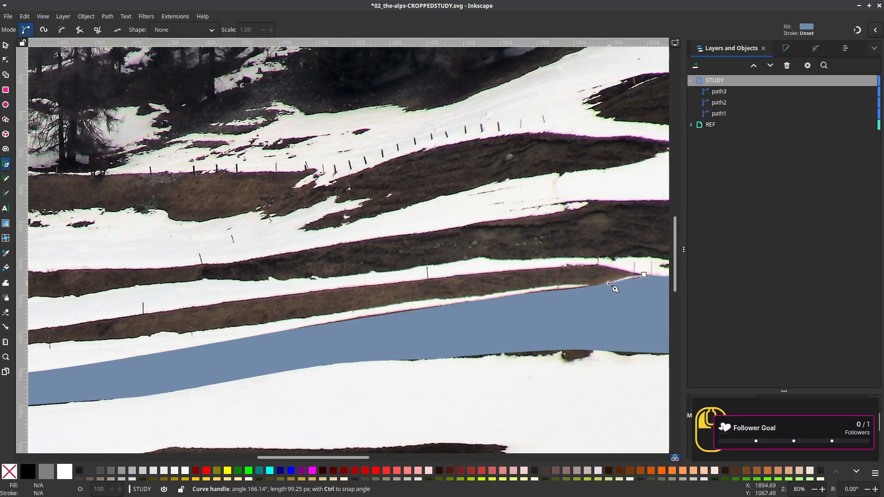
drag(539, 287, 511, 291)
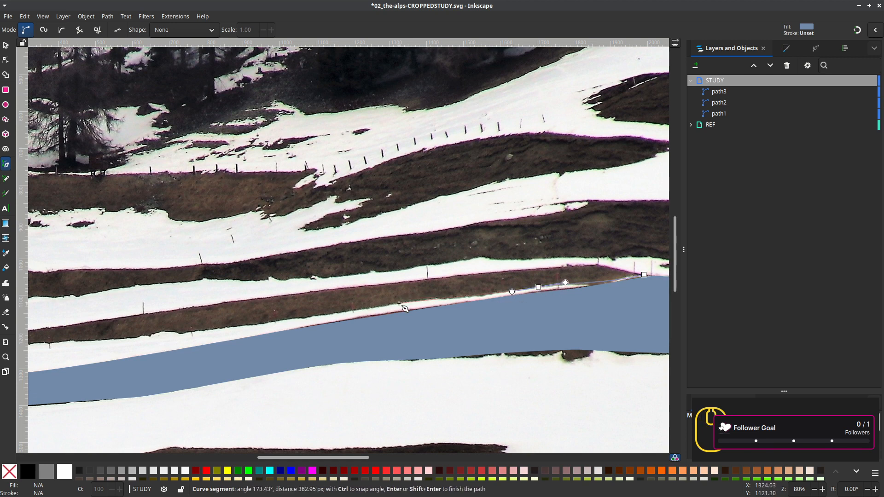
drag(398, 303, 376, 309)
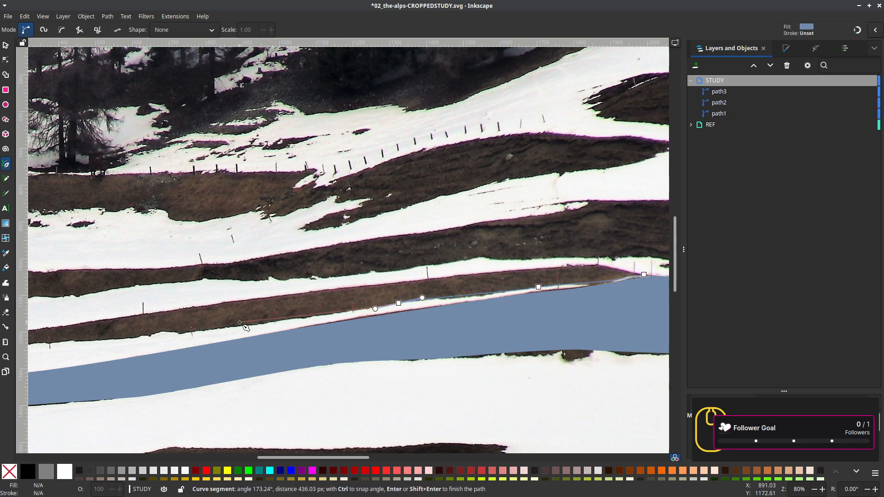
drag(179, 333, 327, 299)
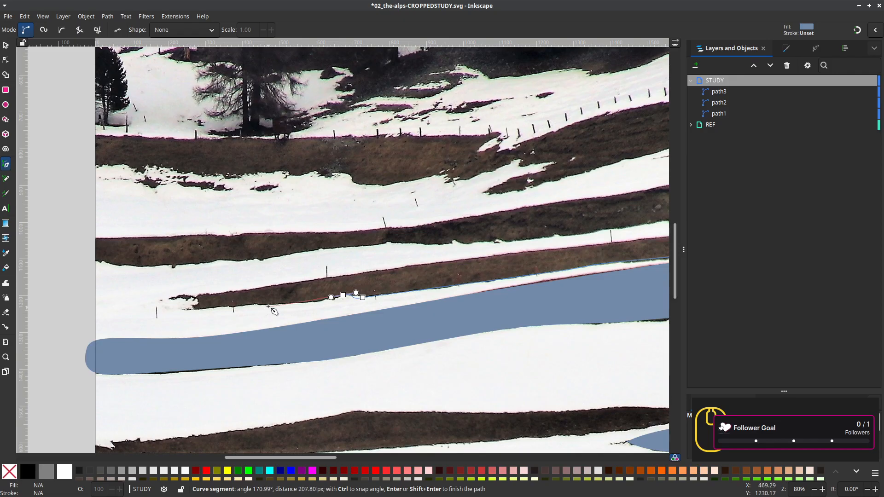
drag(265, 303, 253, 304)
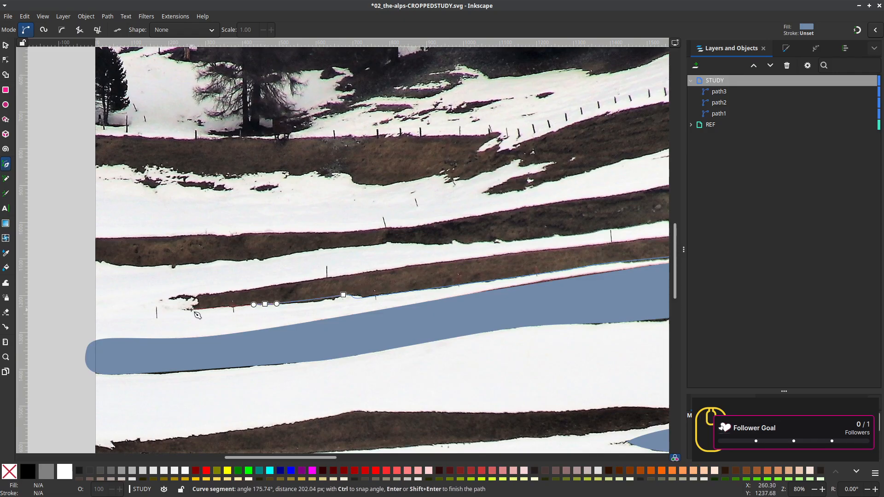
drag(190, 309, 173, 310)
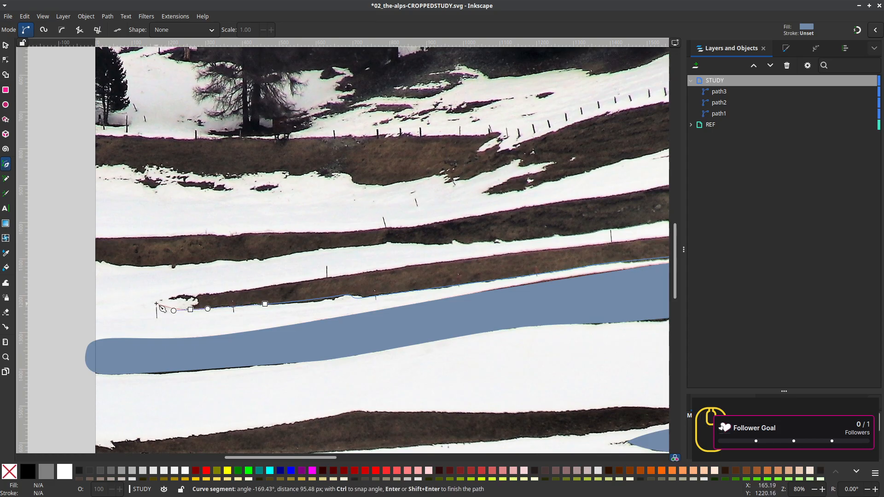
drag(156, 303, 142, 300)
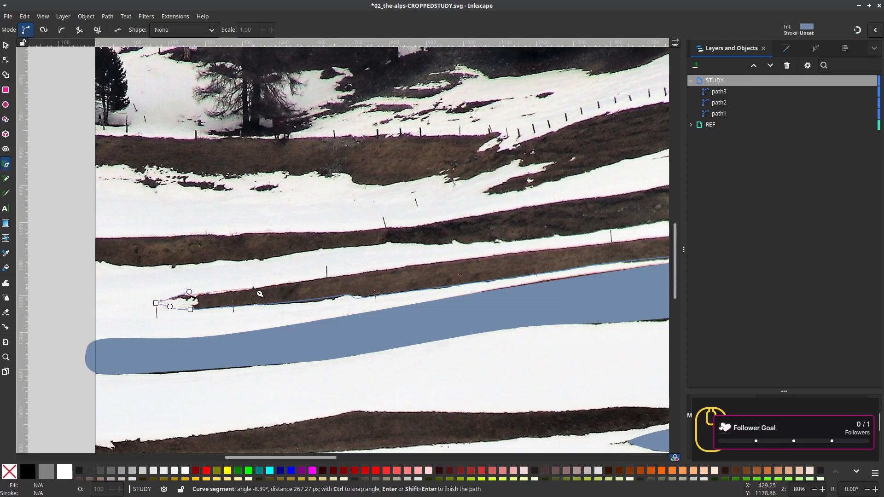
Trace the narrow strip's upper edge back to its right tip and close the shape at its starting node
drag(256, 290, 279, 288)
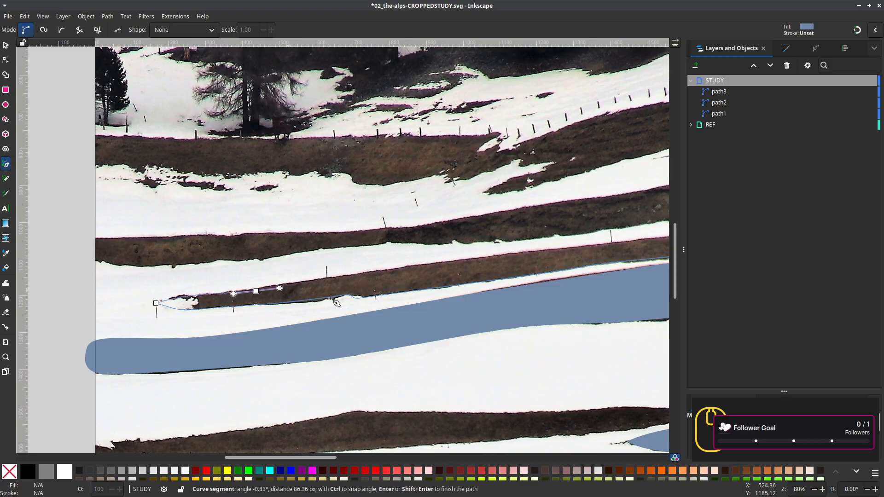
drag(451, 261, 477, 258)
scroll(350, 291, right, 10)
scroll(350, 291, up, 1)
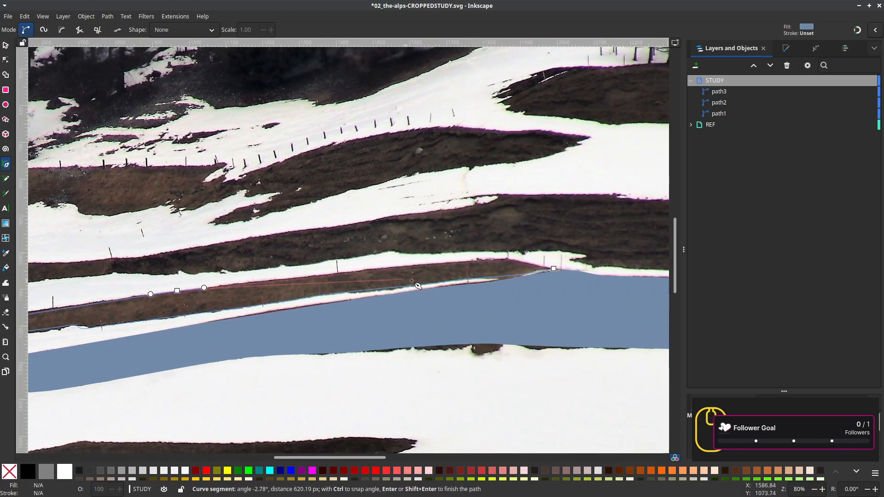
drag(455, 261, 292, 332)
Start the next dark band from just outside the page's right border, tracing its lower edge around the jagged snow streaks to its lowest stretch
scroll(486, 308, down, 1)
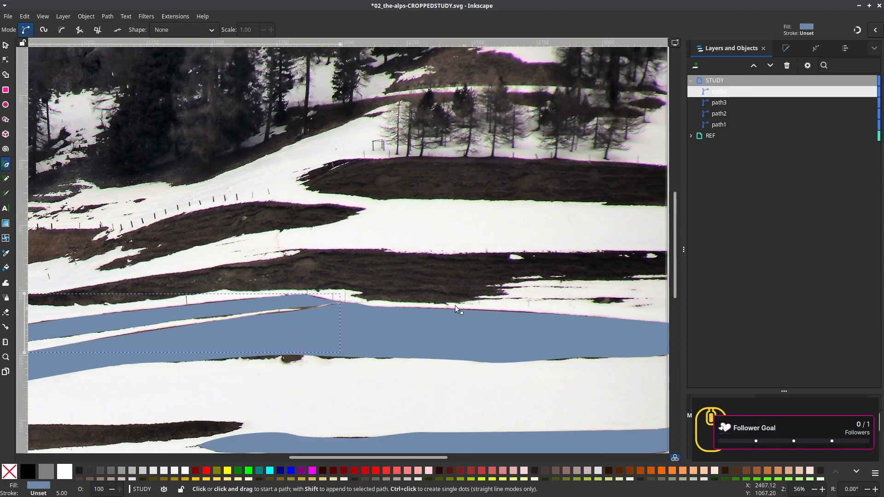
drag(504, 306, 333, 278)
drag(470, 297, 526, 294)
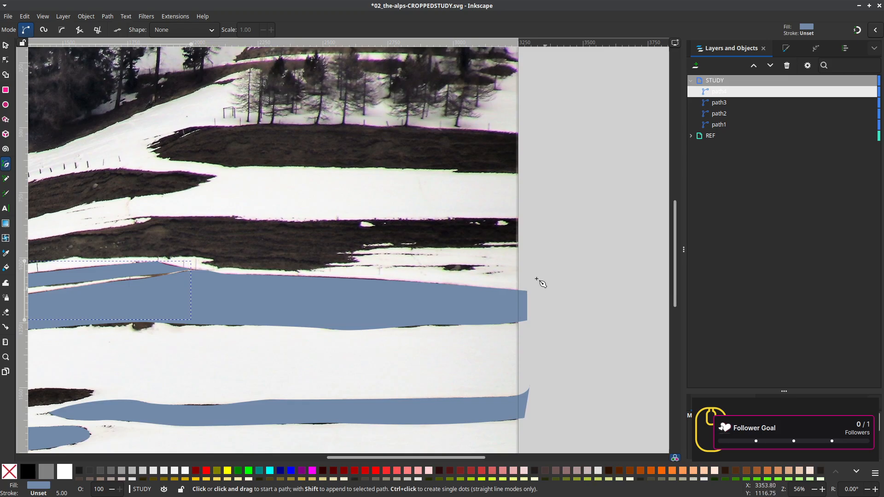
scroll(525, 248, up, 1)
scroll(525, 251, down, 1)
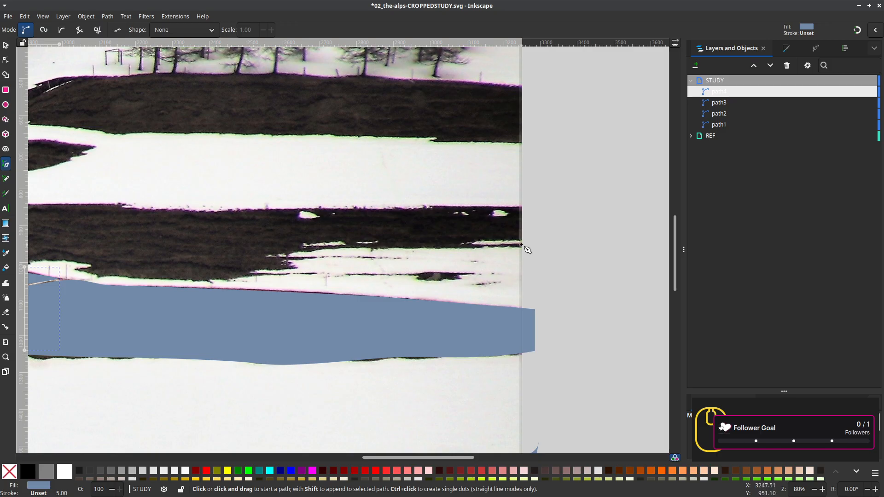
drag(529, 247, 494, 248)
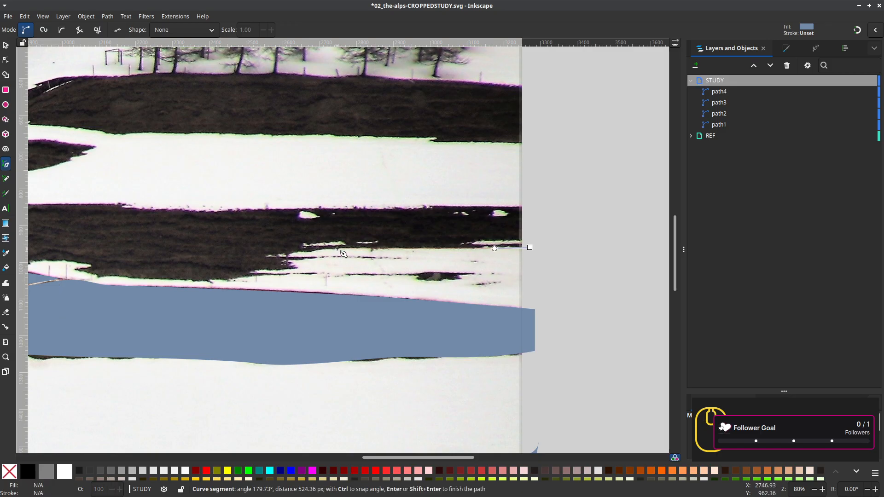
drag(337, 248, 240, 277)
drag(161, 281, 138, 279)
drag(161, 280, 187, 284)
Continue the dark band's lower edge leftward around the small snow notch and along the snow line above the narrow traced strip
scroll(186, 285, left, 8)
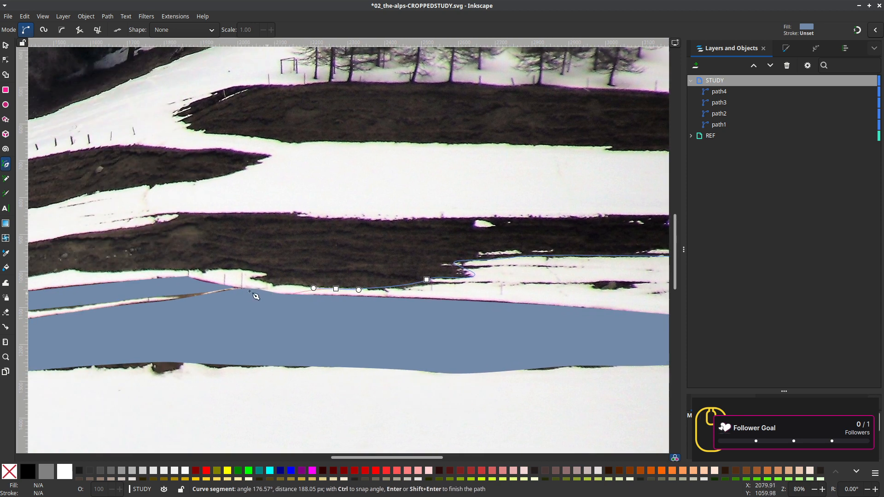
drag(251, 278, 206, 261)
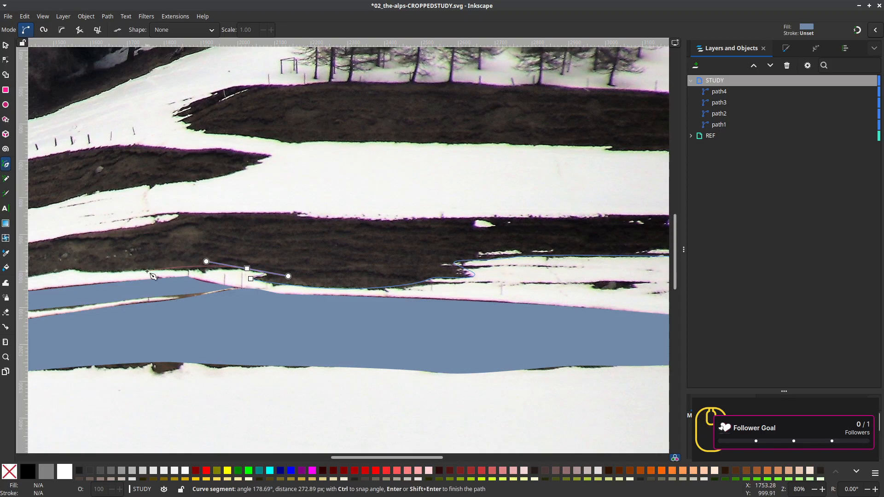
drag(146, 270, 120, 273)
drag(147, 279, 458, 295)
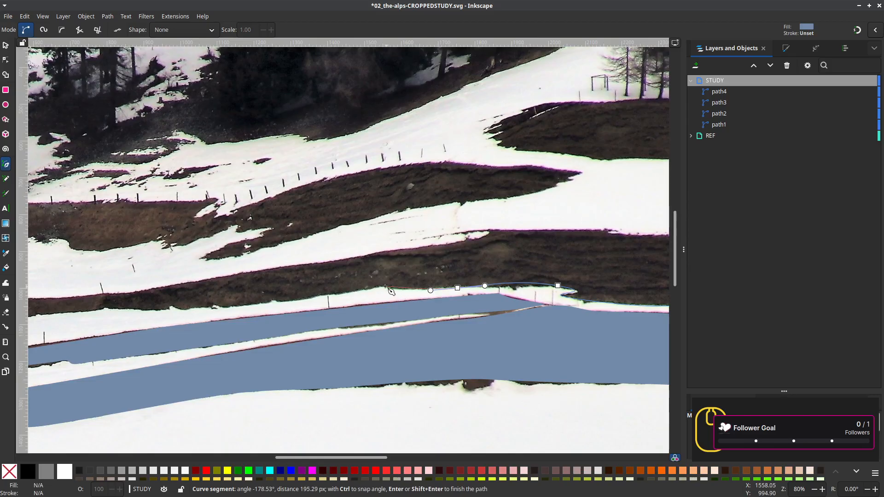
drag(384, 286, 360, 284)
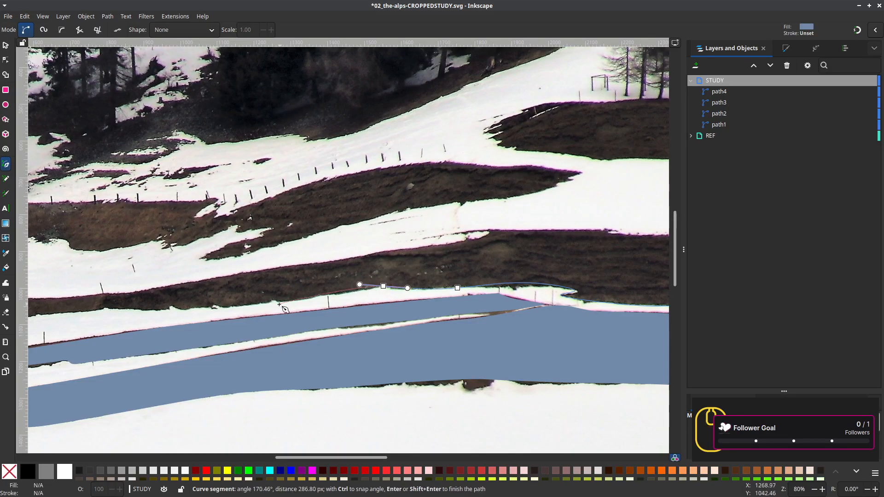
drag(305, 300, 289, 302)
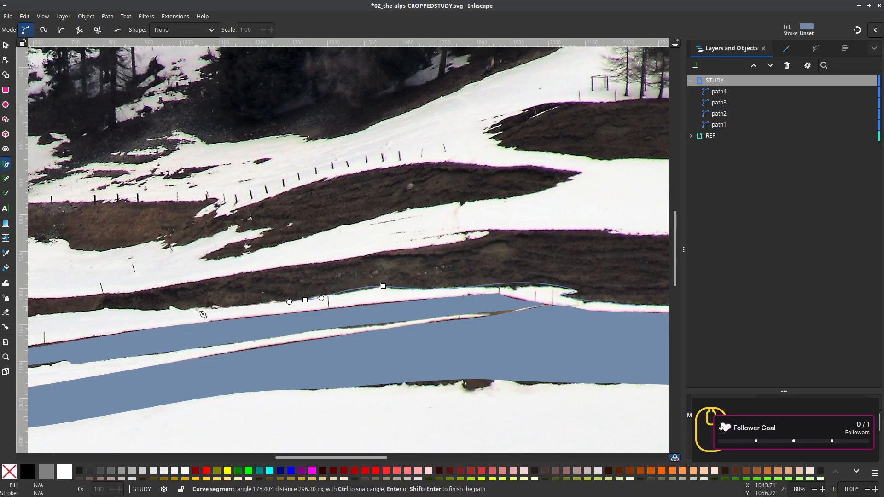
Trace the rest of the band's lower edge to the photo's left side and round the outline's end just past the page's left border
drag(216, 307, 334, 293)
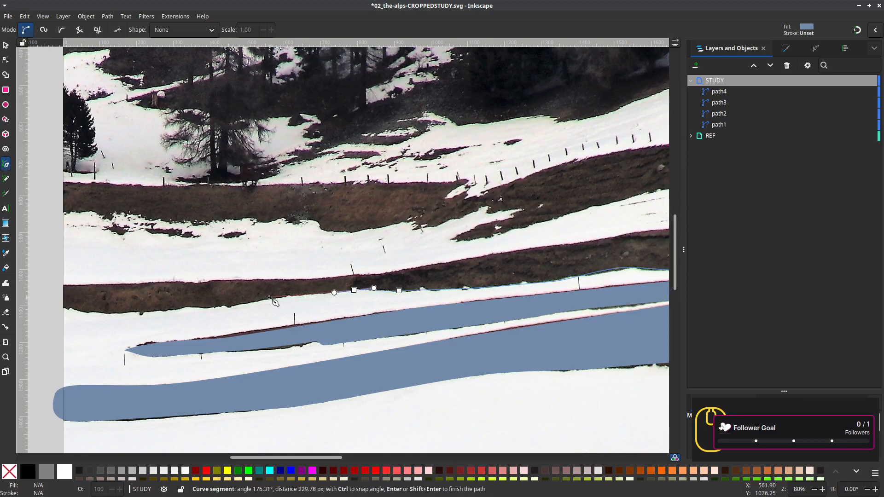
drag(268, 297, 245, 303)
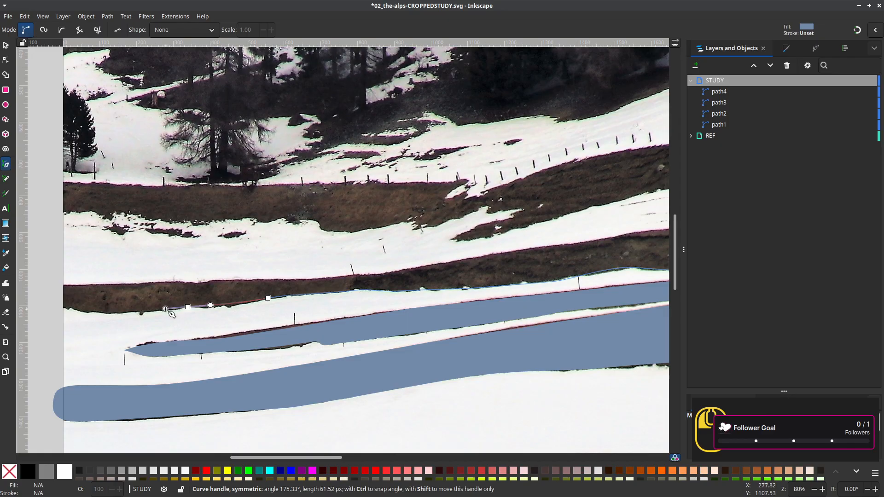
scroll(280, 319, left, 5)
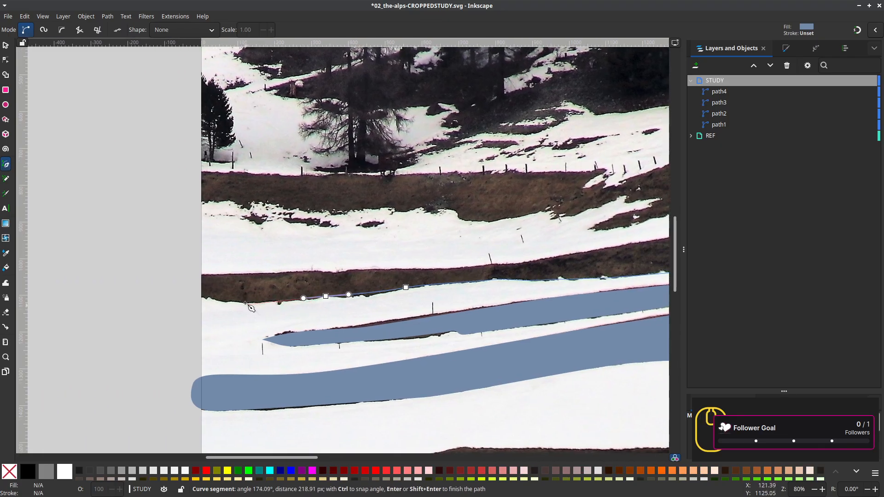
drag(243, 301, 193, 295)
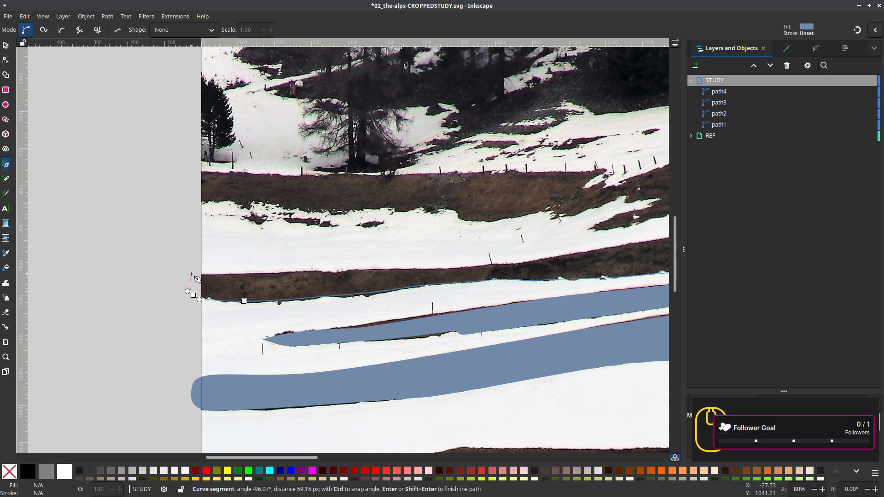
click(192, 275)
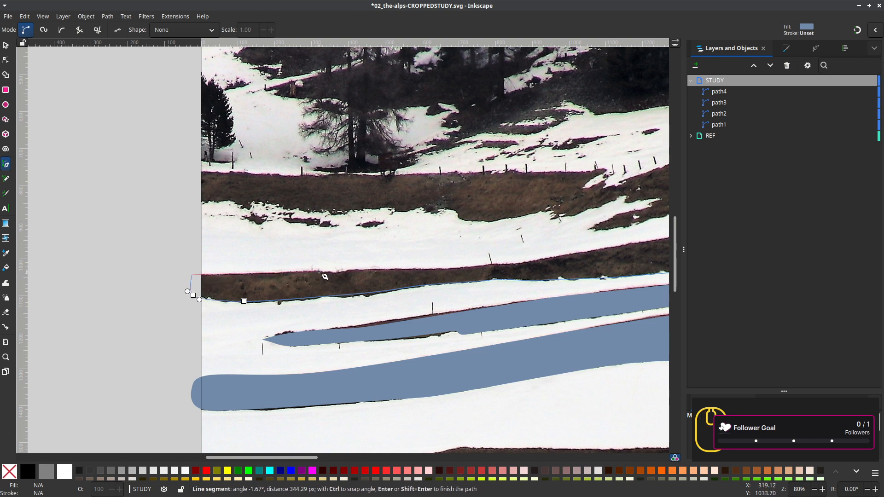
Trace the band's upper edge back rightward from the left border, up the gentle slope and over the step at the snow streaks
drag(318, 271, 383, 269)
drag(502, 279, 362, 272)
drag(413, 262, 455, 255)
drag(552, 263, 242, 269)
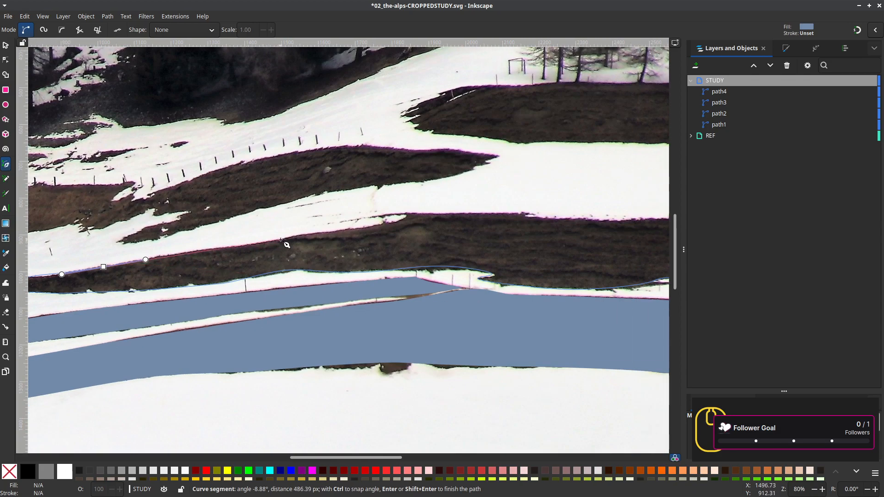
drag(281, 240, 300, 234)
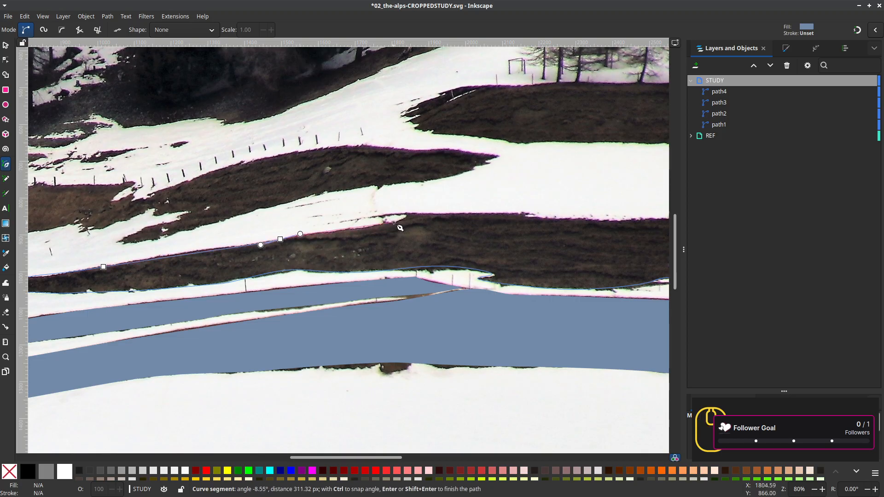
drag(394, 223, 450, 210)
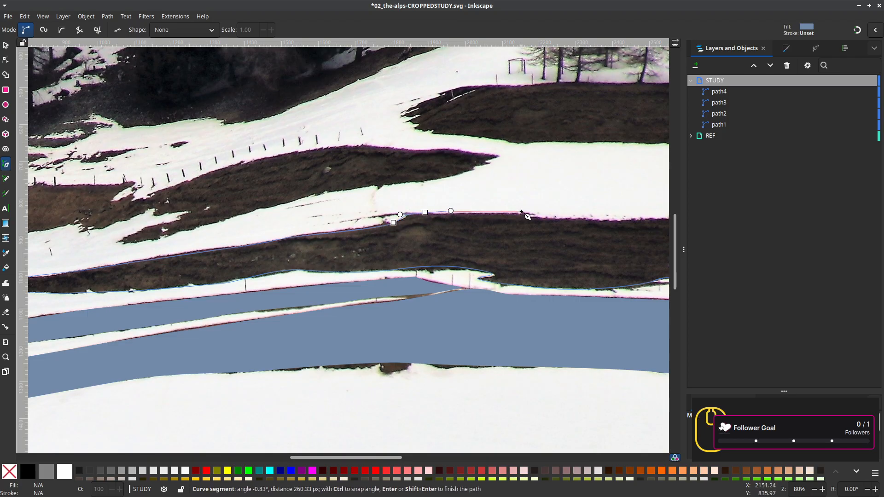
Finish the band's upper edge beyond the page's right border and close the shape at its starting node
drag(523, 213, 347, 249)
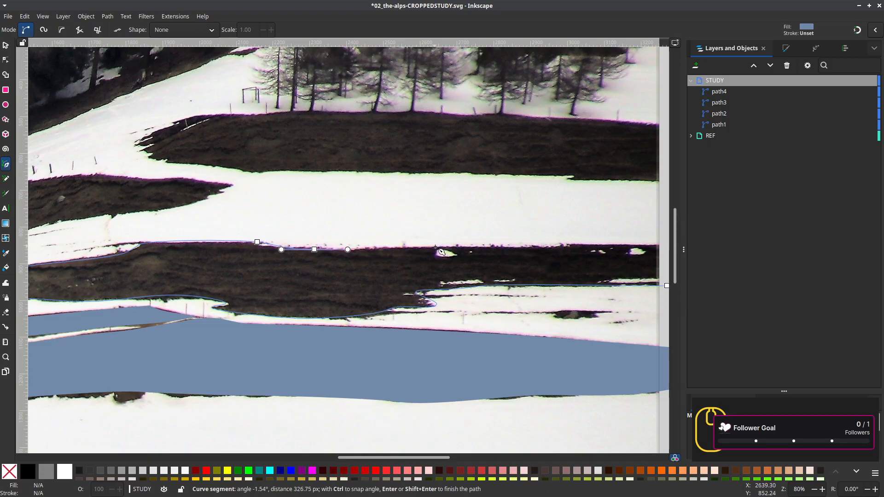
drag(435, 246, 474, 245)
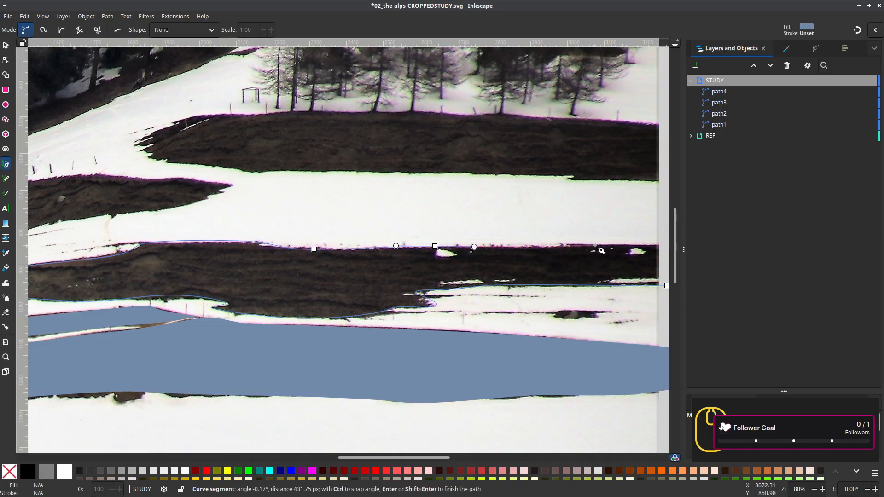
drag(596, 243, 630, 243)
drag(631, 243, 495, 252)
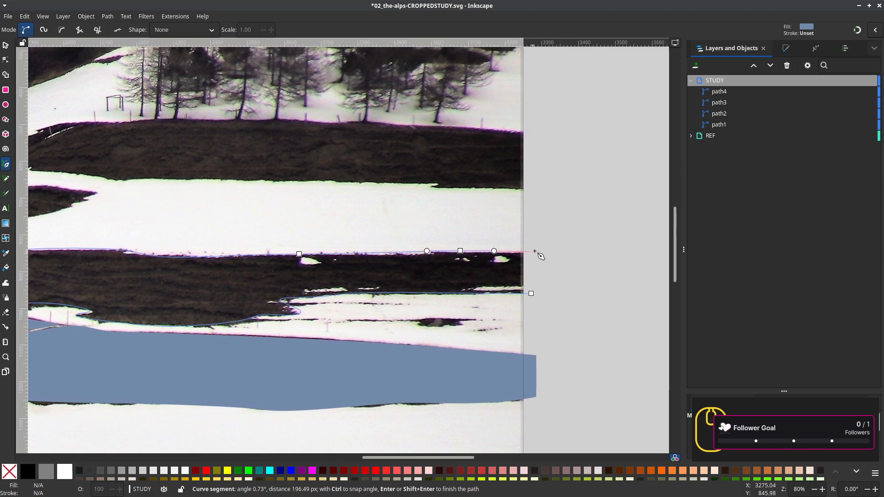
click(534, 251)
click(531, 294)
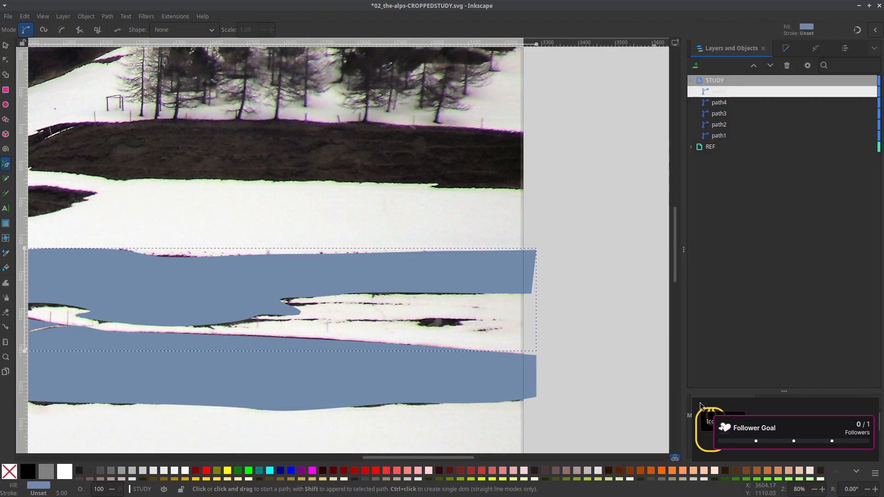
Start the next brown band just outside the page's left border, tracing its ragged lower edge through the dip towards the snow wedge
drag(291, 291, 543, 359)
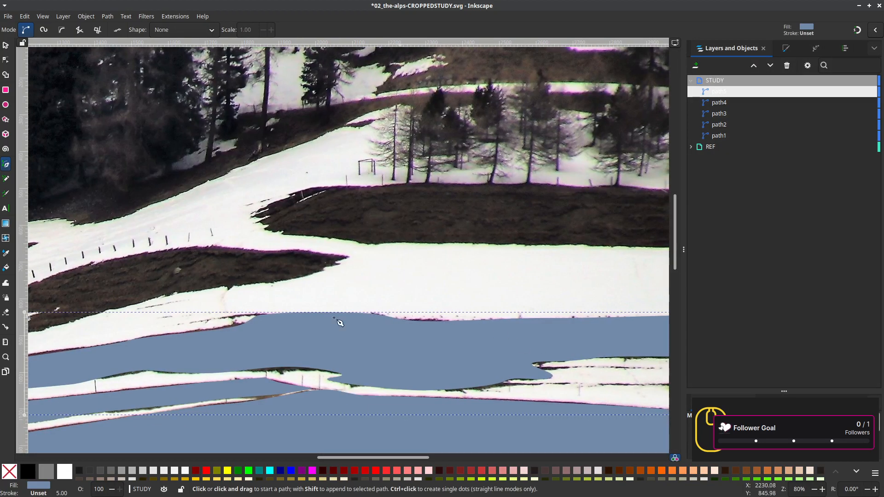
drag(283, 317, 559, 201)
drag(394, 261, 469, 304)
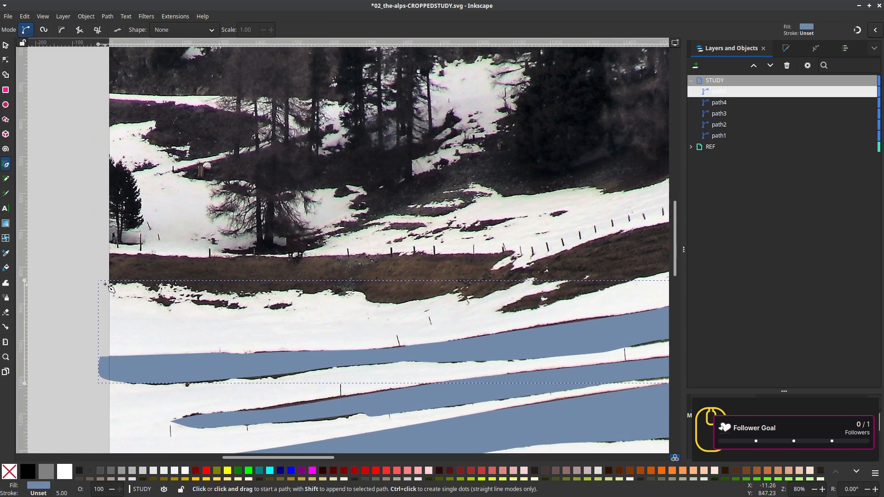
drag(105, 283, 122, 288)
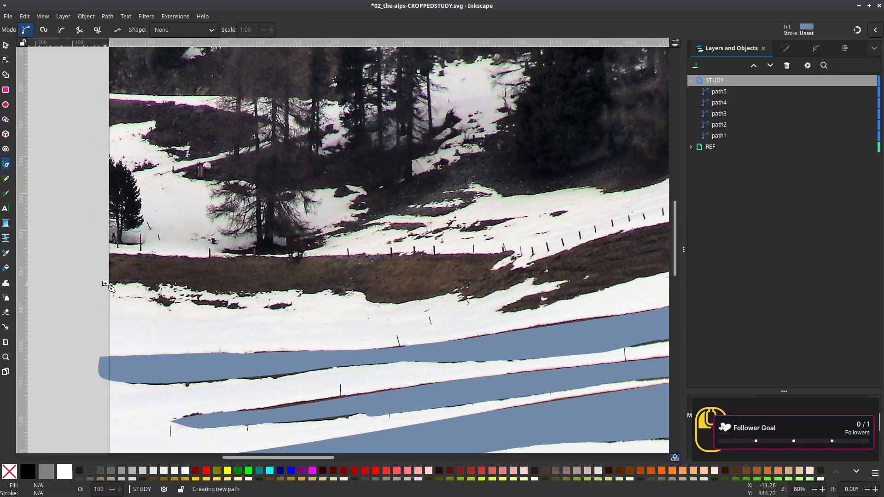
click(147, 286)
drag(167, 282, 180, 287)
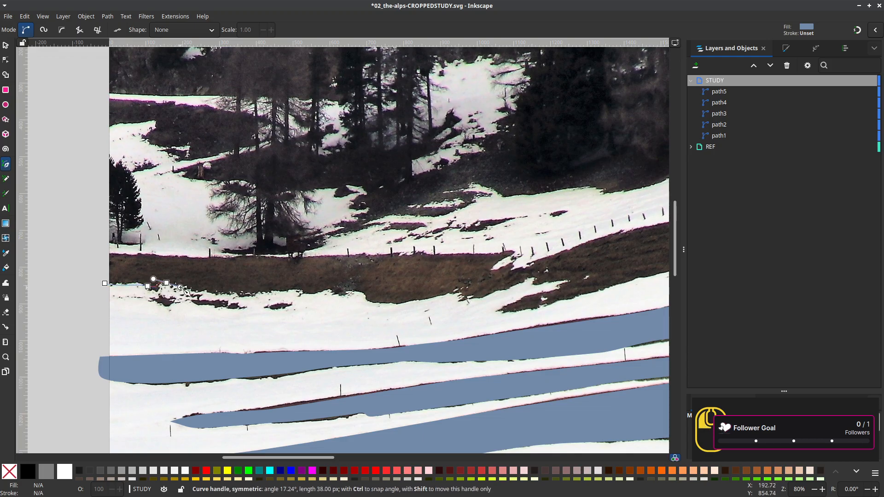
drag(244, 293, 262, 294)
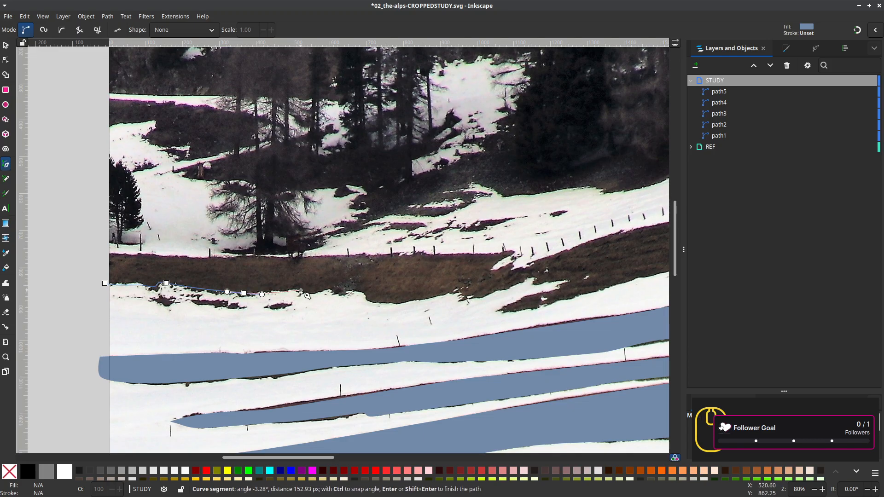
drag(309, 295, 499, 292)
click(342, 292)
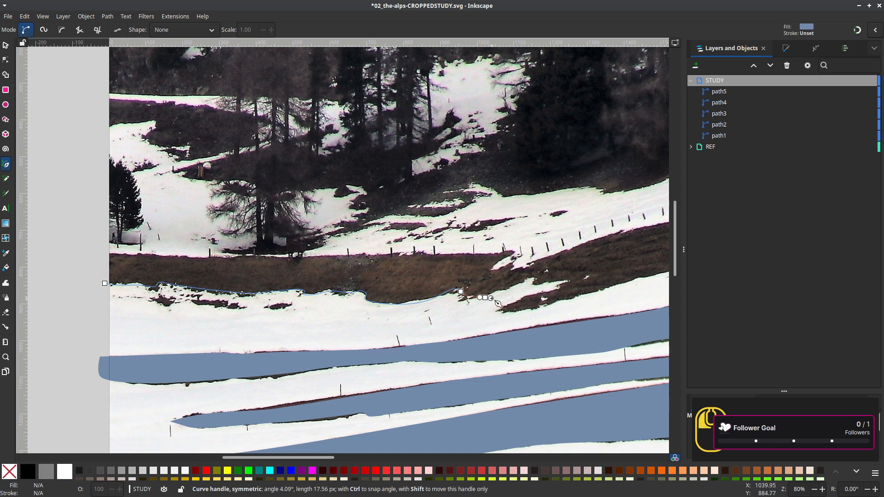
Trace the outline around the pointed snow wedge and the dark tongue below it, onto the lower edge of the band's right lobe
click(526, 281)
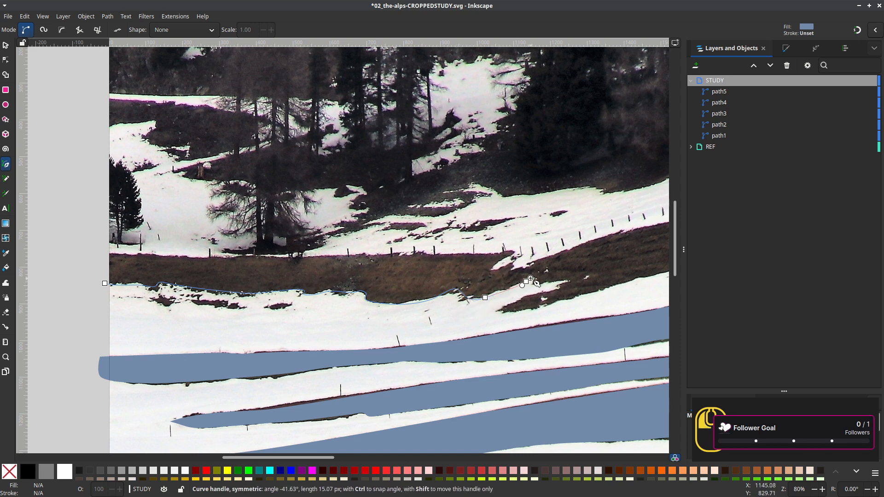
drag(535, 285, 575, 281)
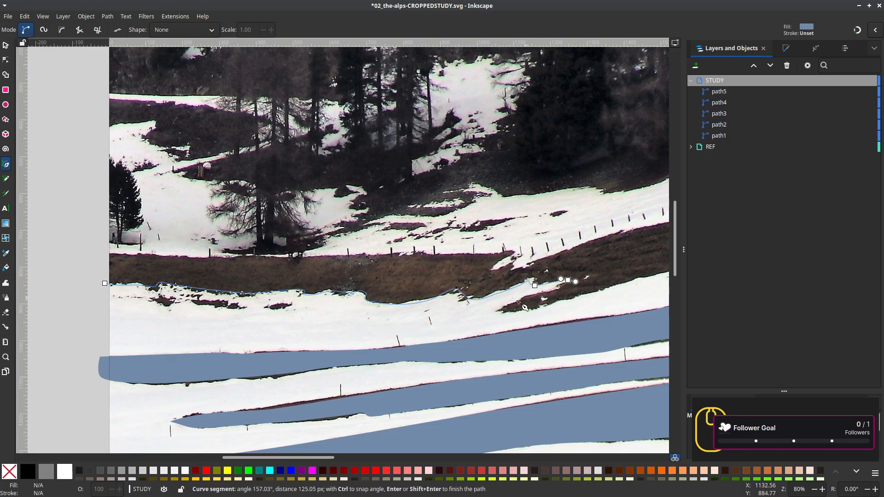
drag(499, 311, 501, 320)
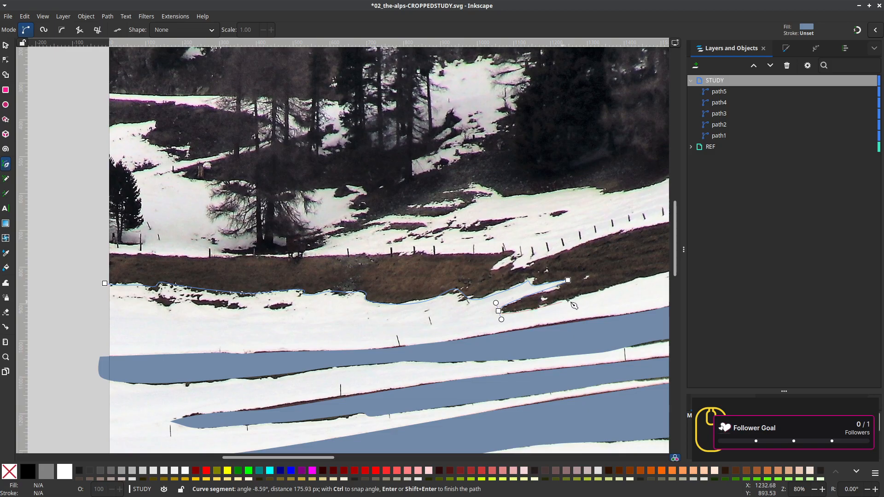
drag(583, 295, 602, 290)
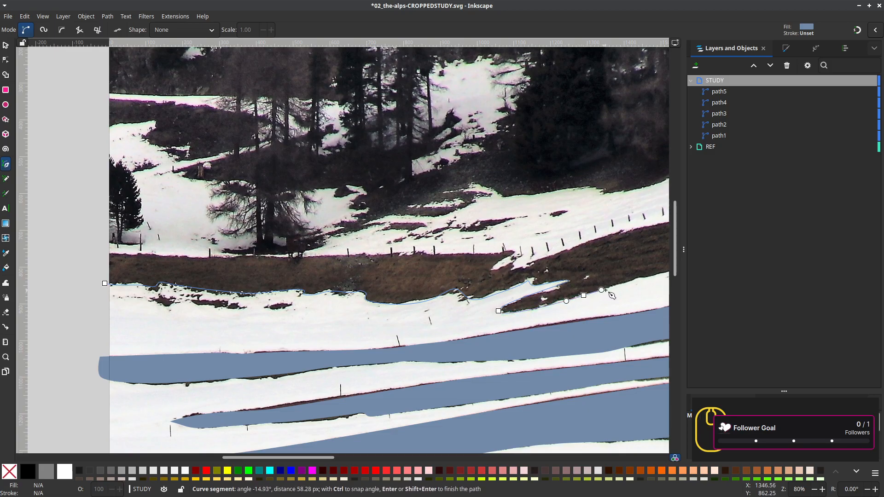
Follow the right lobe's lower edge to its pointed tip and turn the outline back onto the upper edge
scroll(293, 304, right, 10)
drag(287, 293, 309, 286)
drag(381, 274, 405, 271)
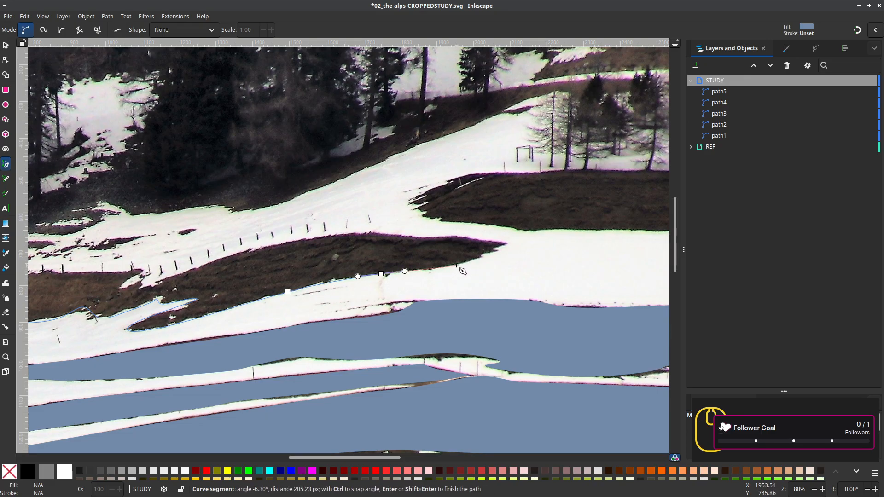
drag(456, 266, 435, 239)
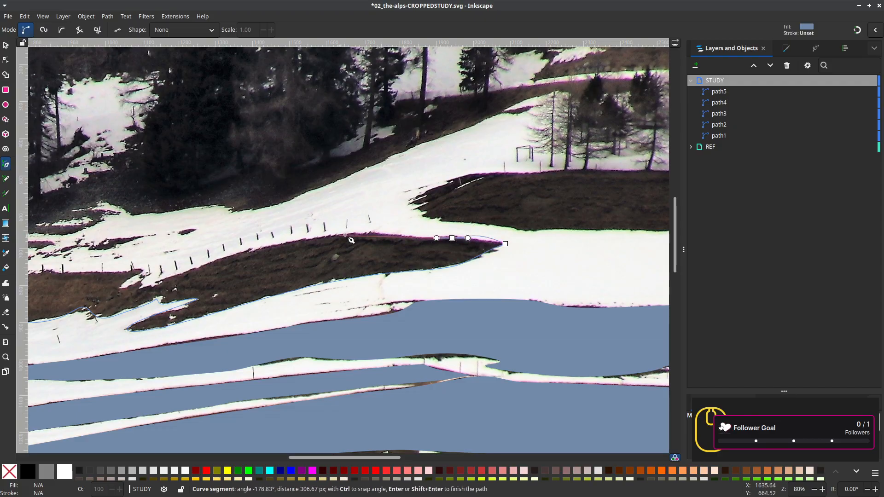
Trace the lobe's upper edge leftward down the fence line and around the narrow snow notch beside the posts
drag(346, 234, 319, 236)
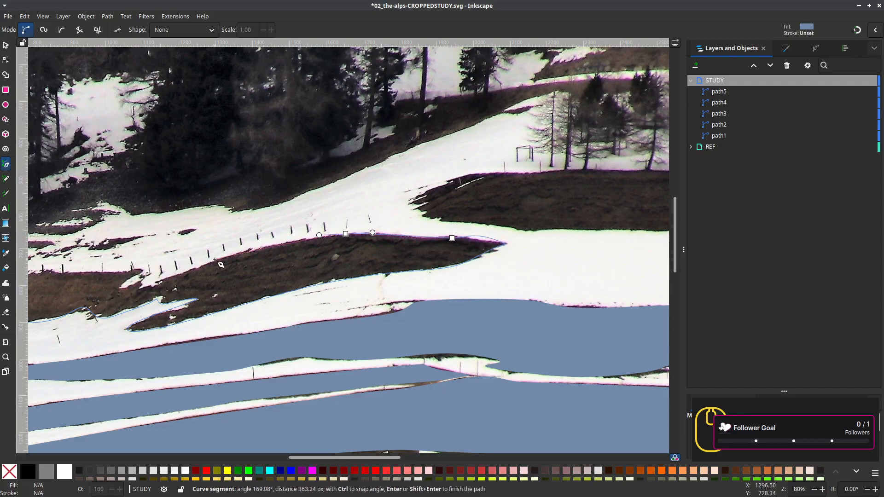
drag(214, 261, 186, 271)
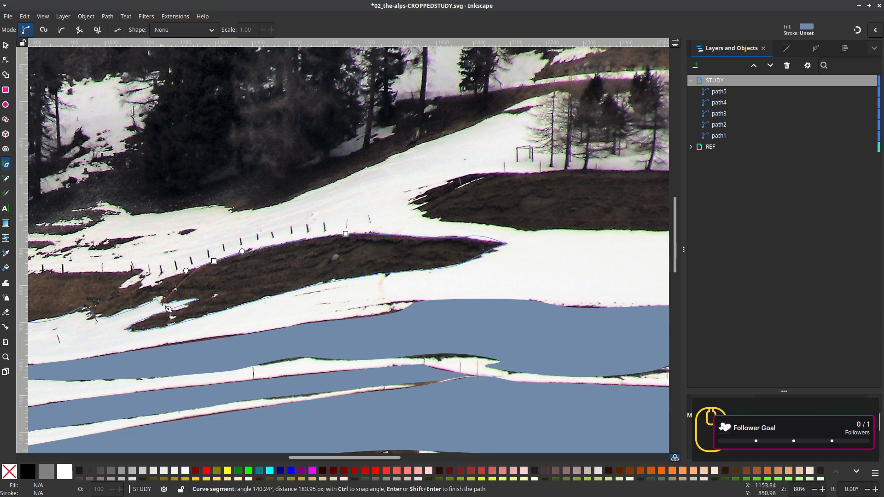
drag(166, 304, 315, 266)
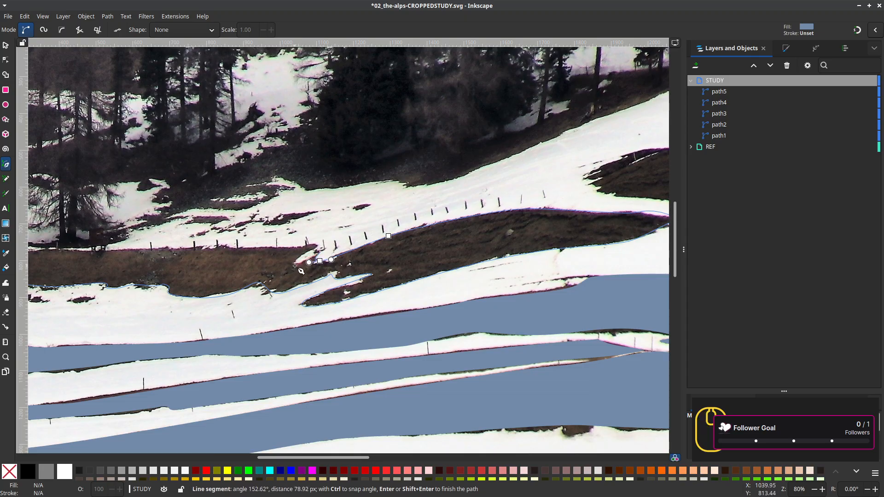
drag(295, 265, 313, 240)
Trace the band's straight upper edge below the trees to the left border and close the shape at its starting node
drag(173, 249, 149, 249)
drag(150, 249, 370, 247)
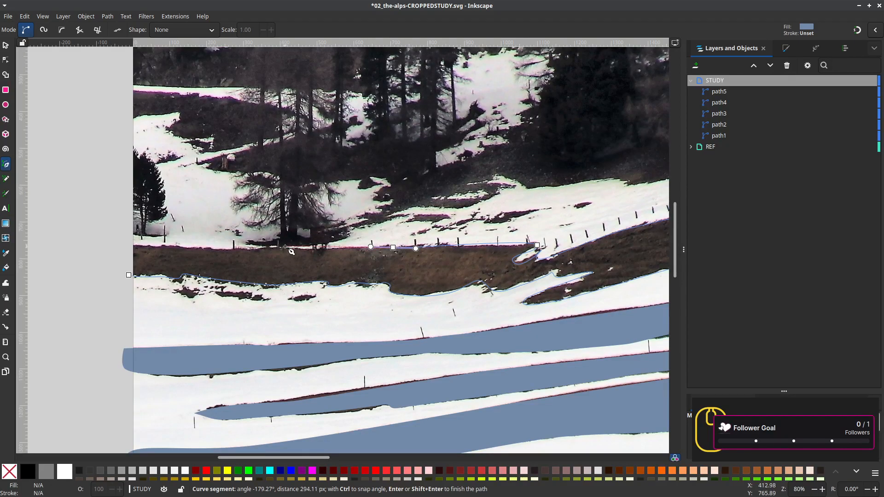
drag(287, 248, 275, 249)
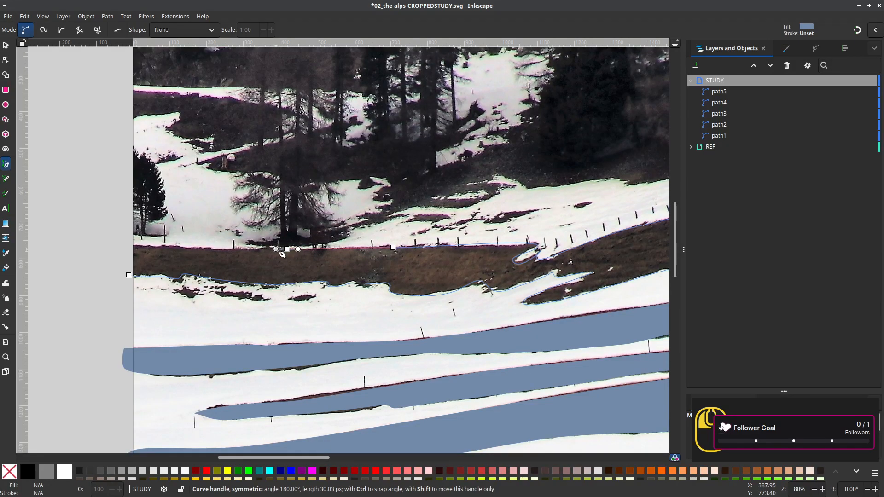
drag(190, 248, 171, 248)
click(128, 274)
scroll(45, 346, right, 15)
scroll(46, 346, right, 20)
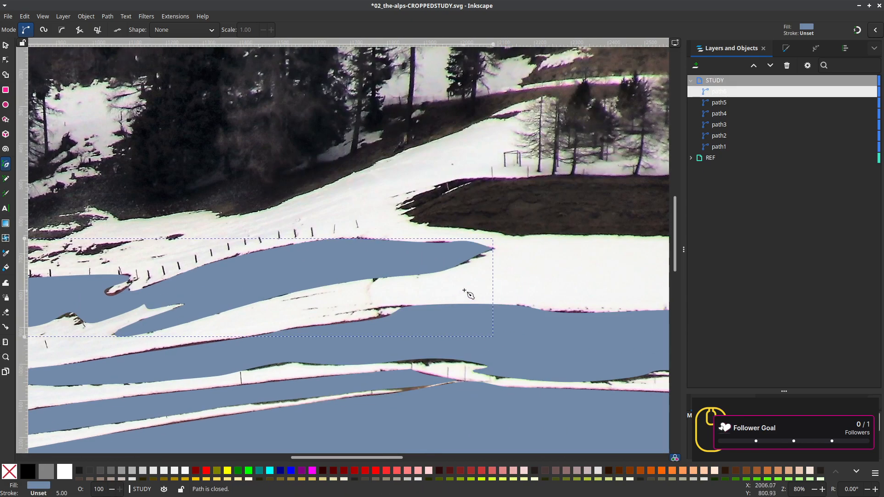
Start a new Pen outline just outside the photo's right border and trace the lower edge of the dark band below the trees leftward
scroll(244, 363, up, 3)
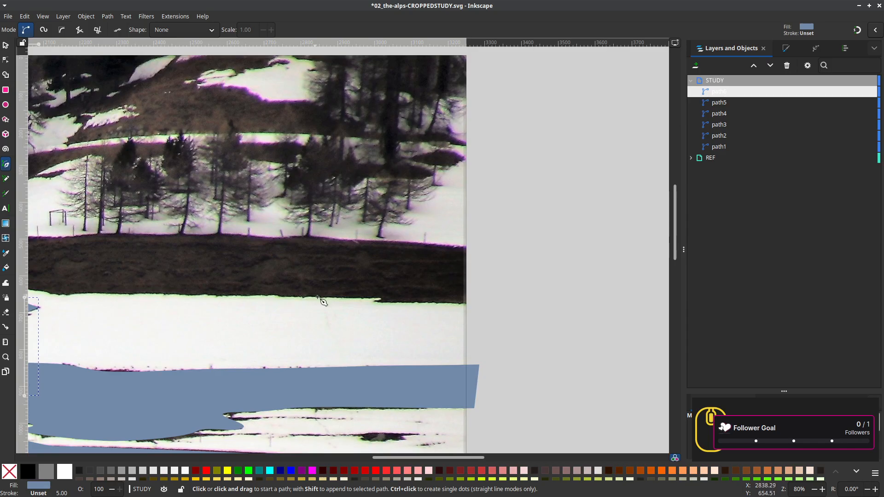
scroll(319, 299, left, 4)
scroll(319, 299, up, 2)
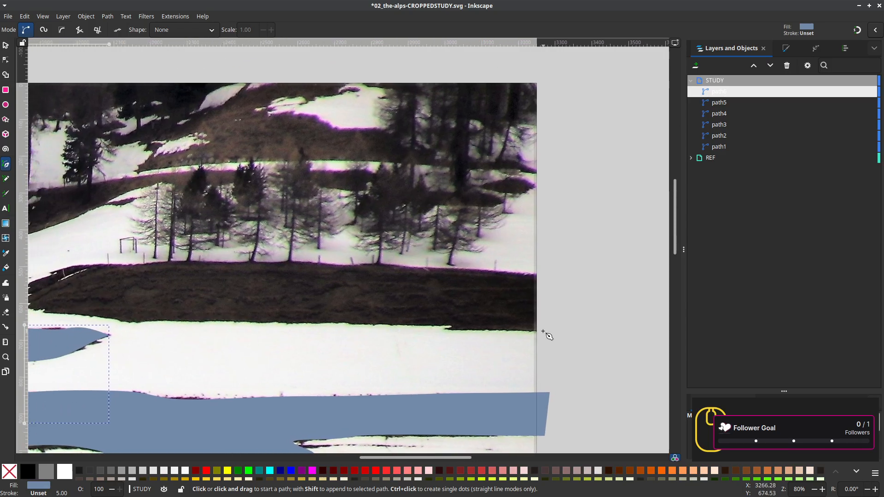
drag(543, 331, 492, 333)
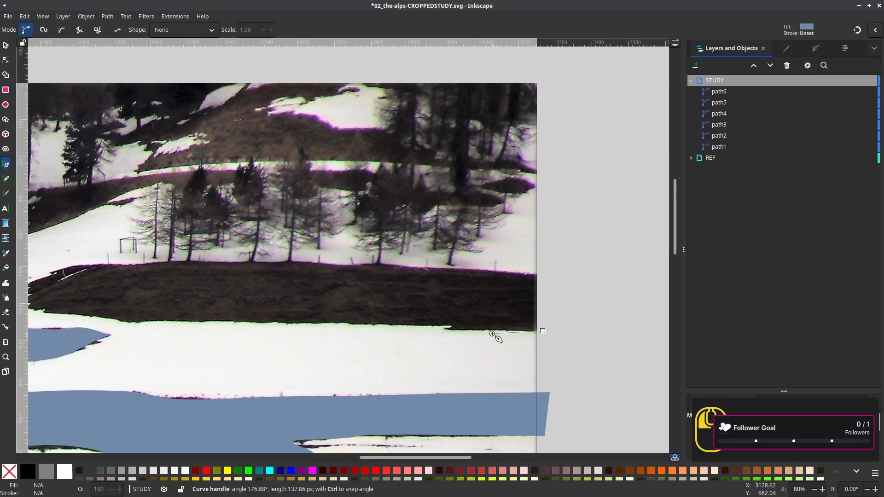
drag(275, 322, 247, 320)
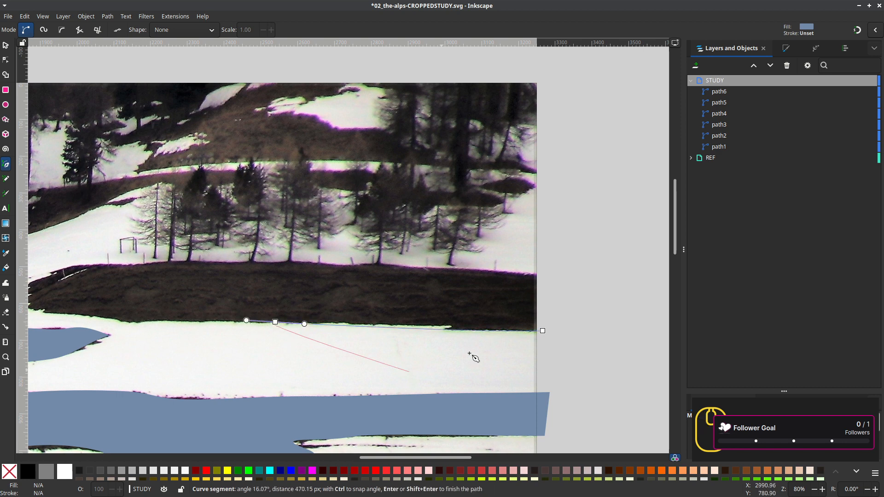
scroll(249, 361, left, 3)
scroll(249, 355, left, 7)
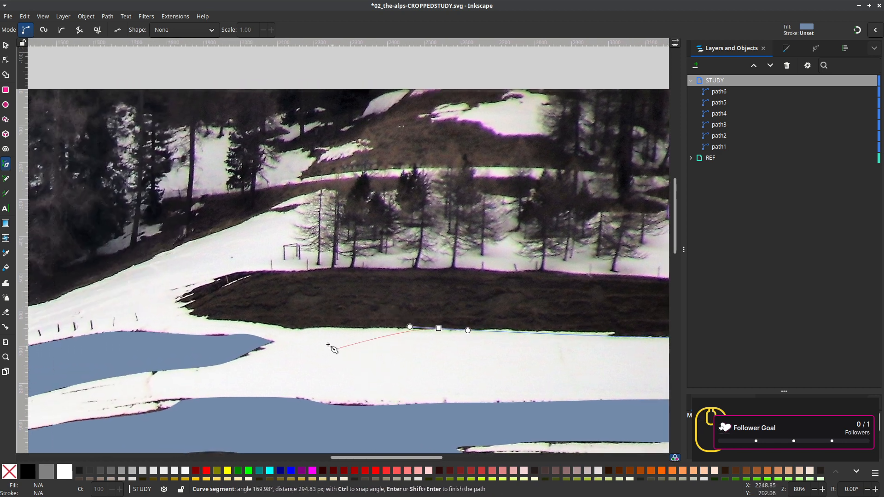
drag(303, 330, 281, 334)
drag(237, 317, 223, 317)
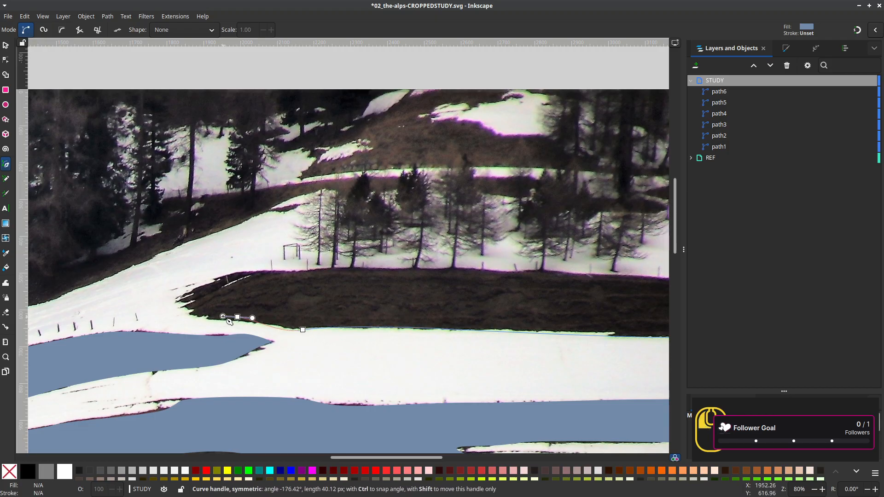
Carry the outline around the dark band's left tip and trace its upper edge below the trees toward the photo's right border
click(184, 312)
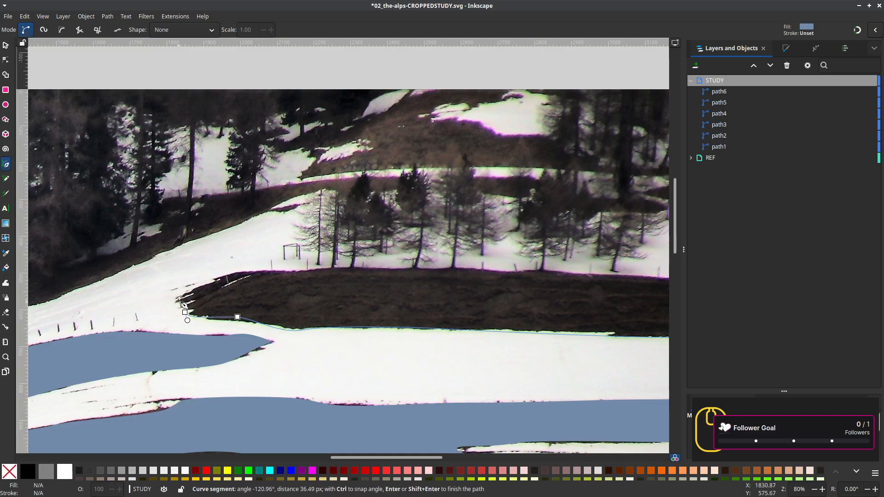
drag(178, 297, 189, 291)
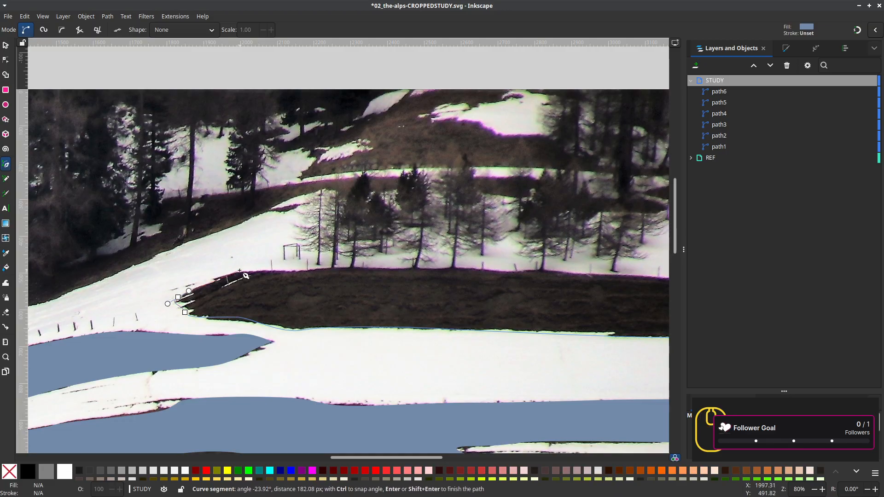
drag(242, 270, 273, 268)
drag(355, 266, 394, 262)
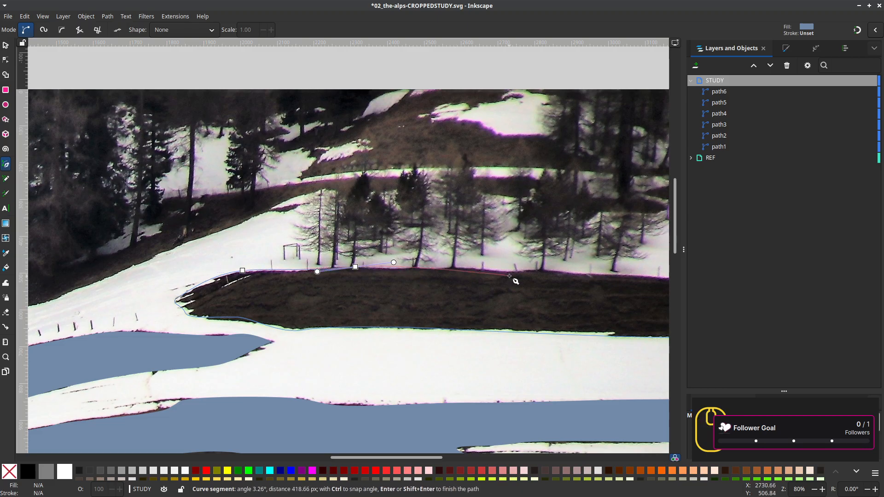
scroll(515, 280, right, 10)
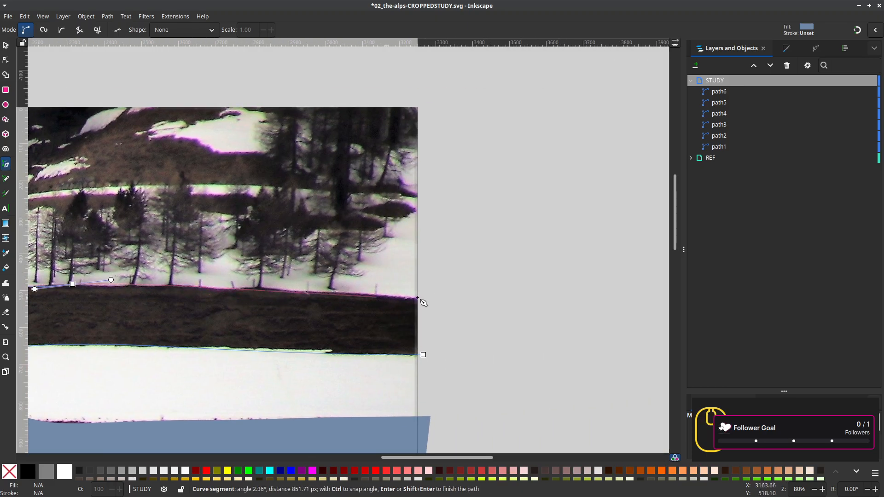
Finish tracing the upper edge of the dark field band past the photo's right edge and close the shape
drag(428, 299, 450, 302)
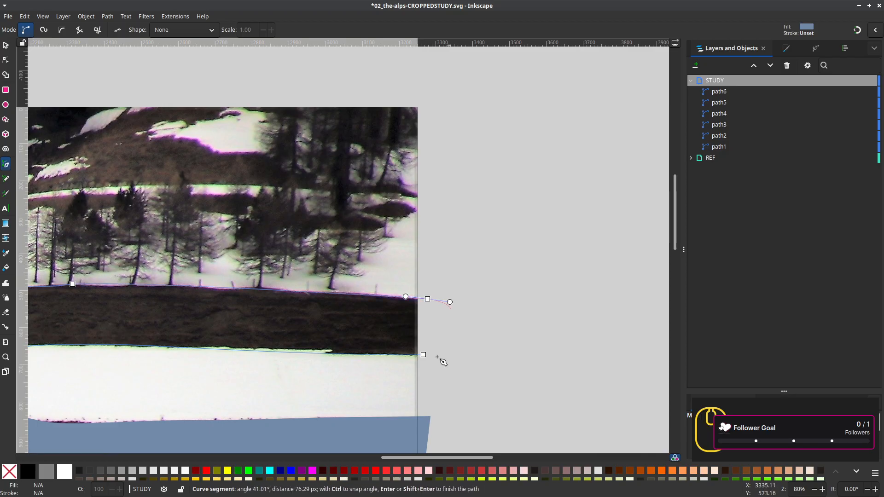
click(423, 355)
Start a new shape at the photo's right edge and trace the lower edge of the dark strip behind the small trees
scroll(249, 326, left, 12)
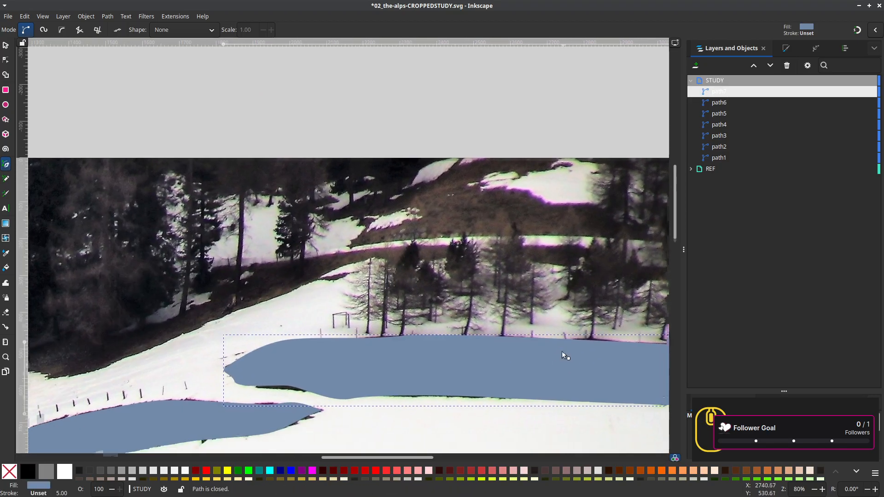
scroll(323, 337, down, 4)
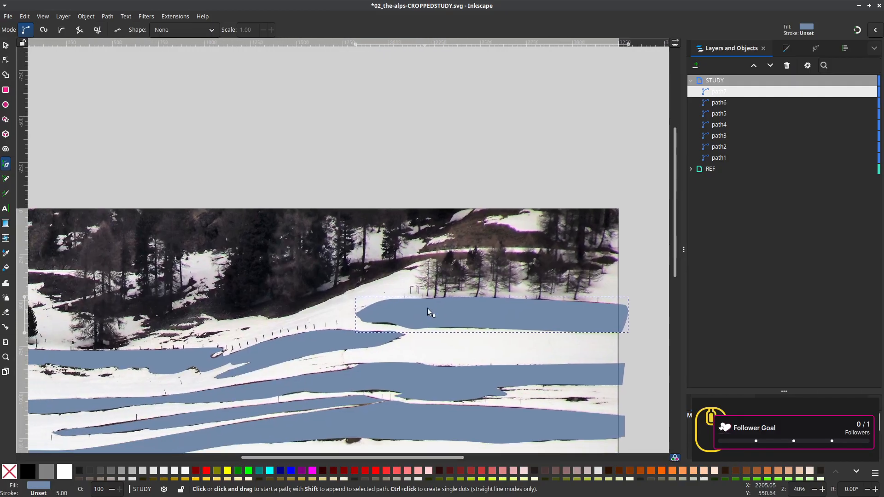
drag(352, 340, 289, 356)
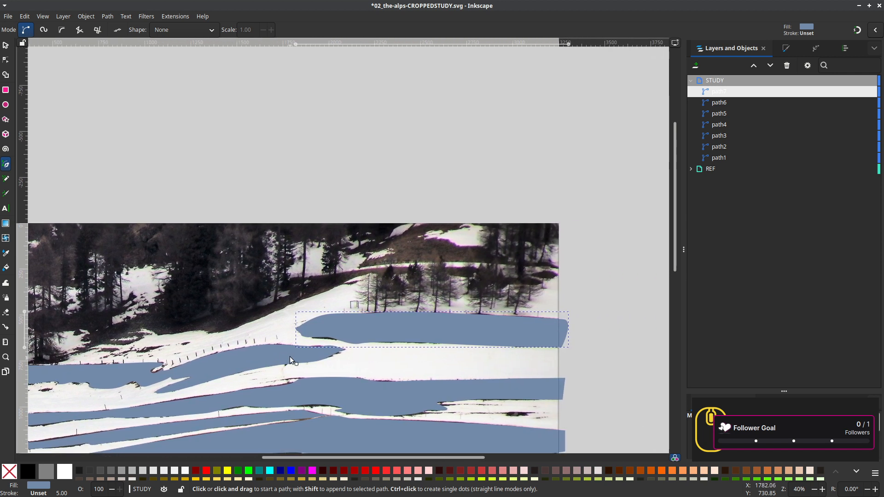
scroll(549, 286, up, 1)
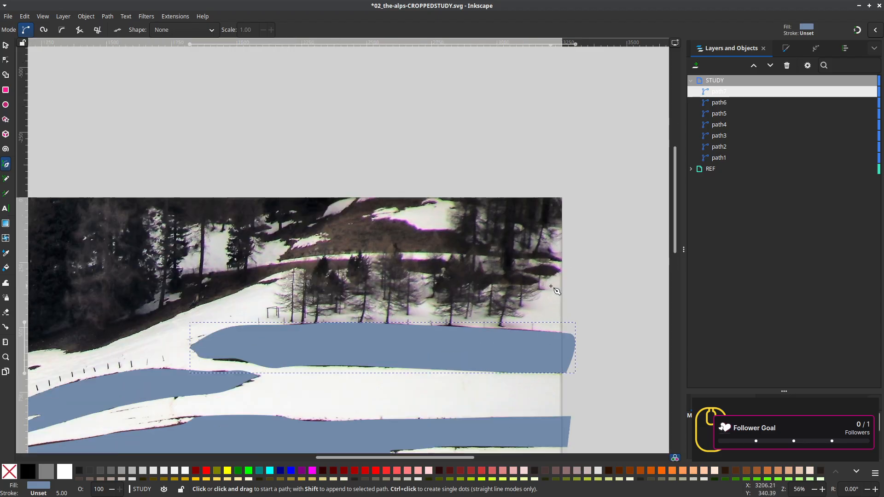
scroll(550, 286, up, 1)
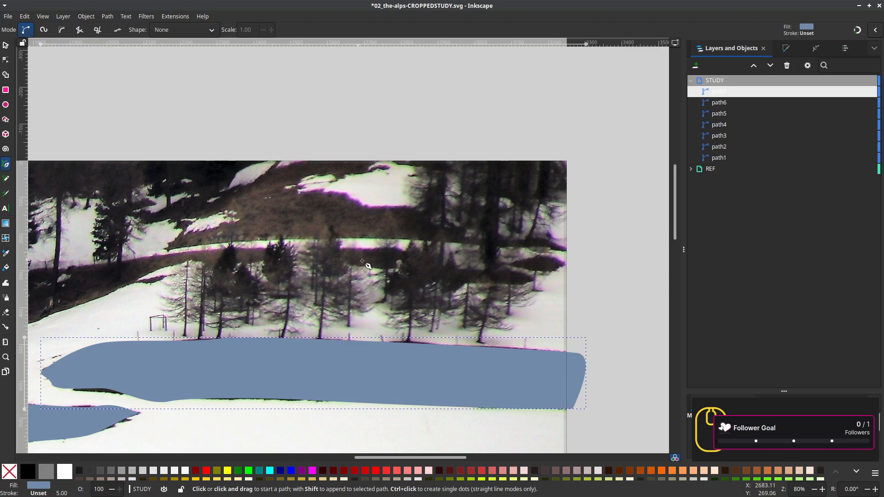
click(571, 265)
click(534, 284)
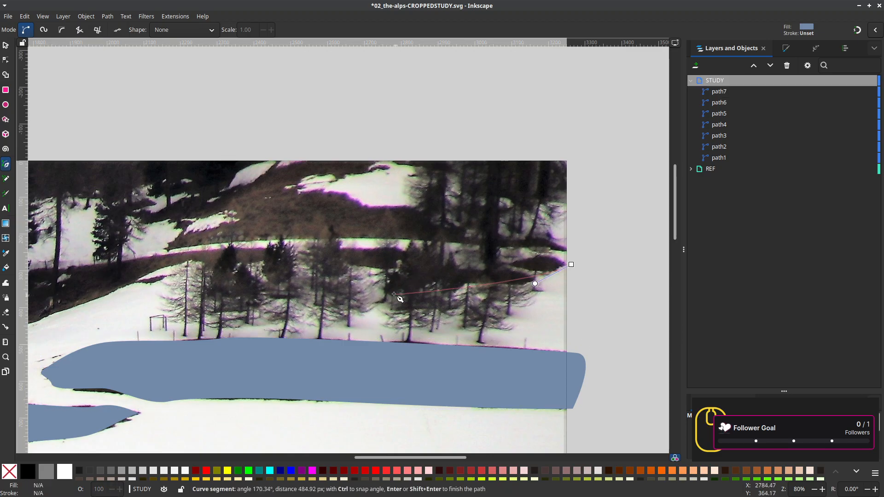
mouse_move(447, 281)
mouse_down()
mouse_move(336, 262)
mouse_move(244, 262)
mouse_move(259, 285)
mouse_move(439, 271)
mouse_up()
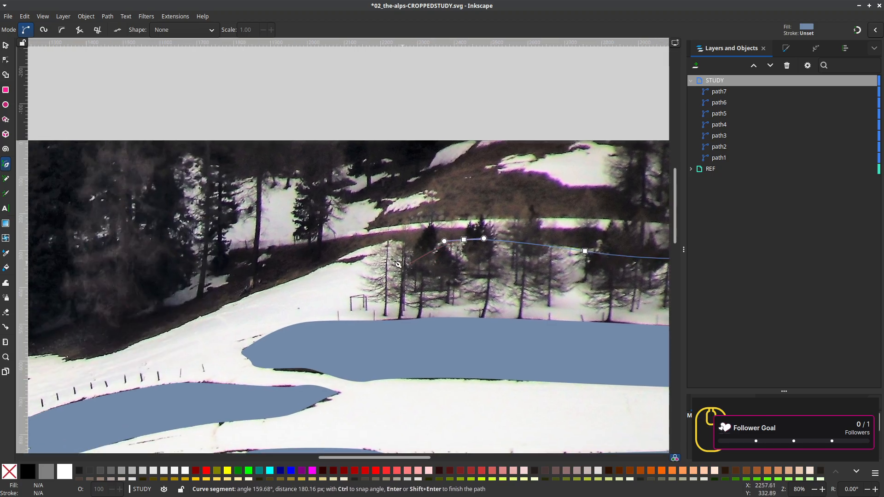
drag(389, 240, 361, 242)
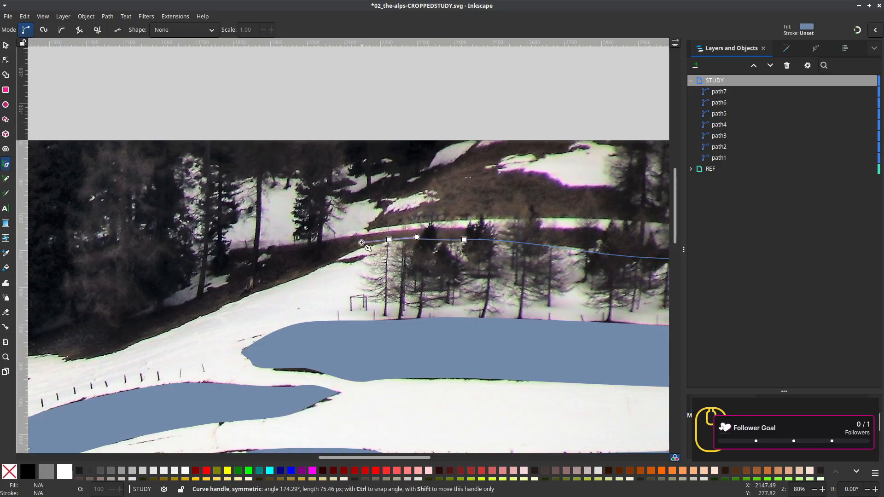
Continue the outline down the boundary between snow slope and dark ground to the foot of the tree by the fence
drag(319, 267, 304, 275)
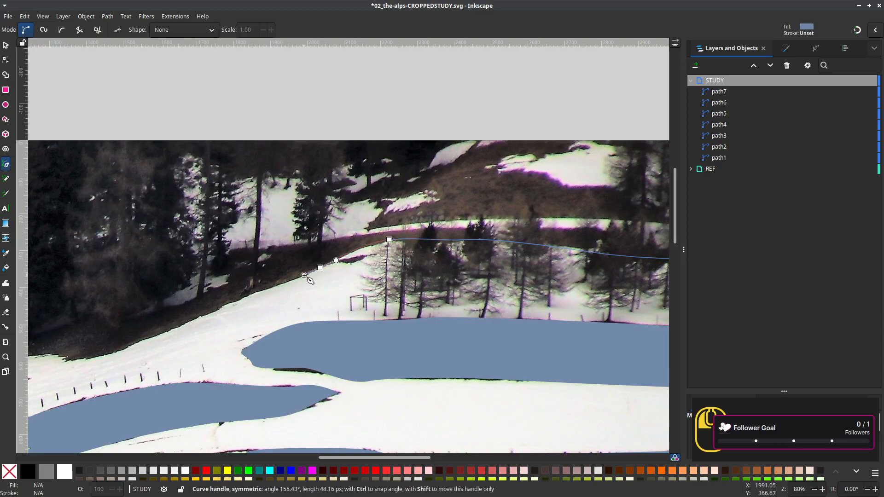
drag(208, 313, 377, 299)
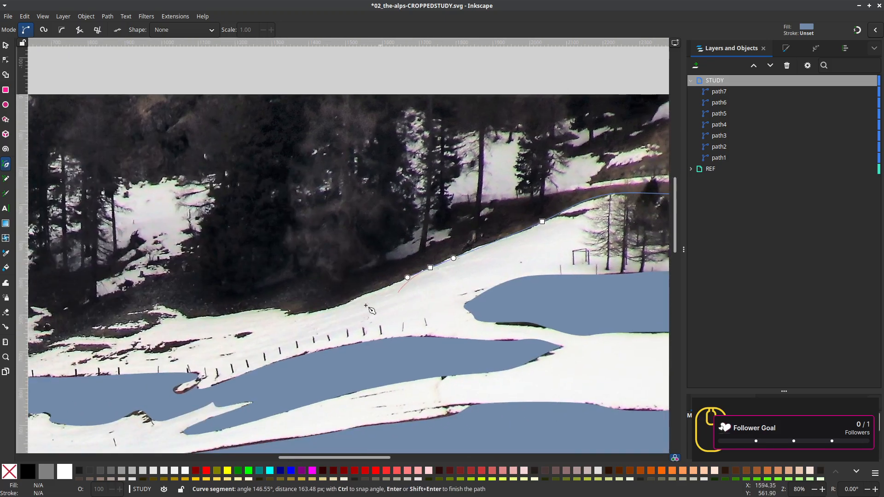
drag(320, 311, 250, 305)
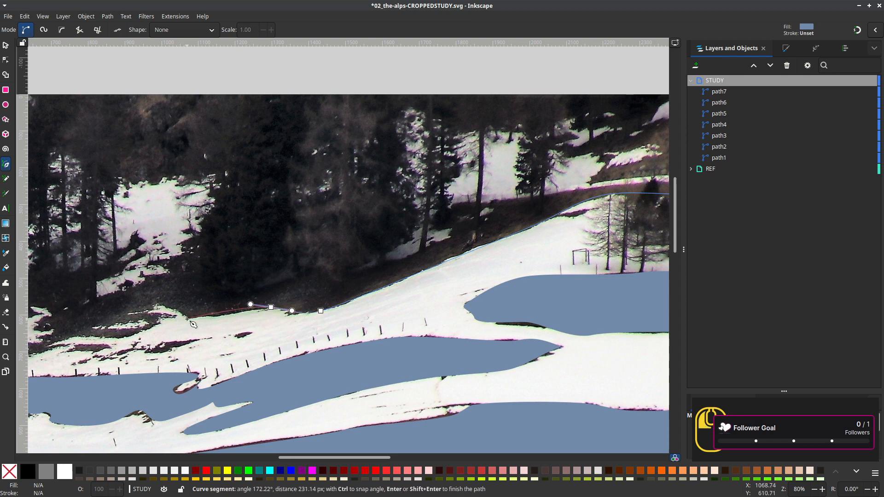
drag(187, 318, 239, 314)
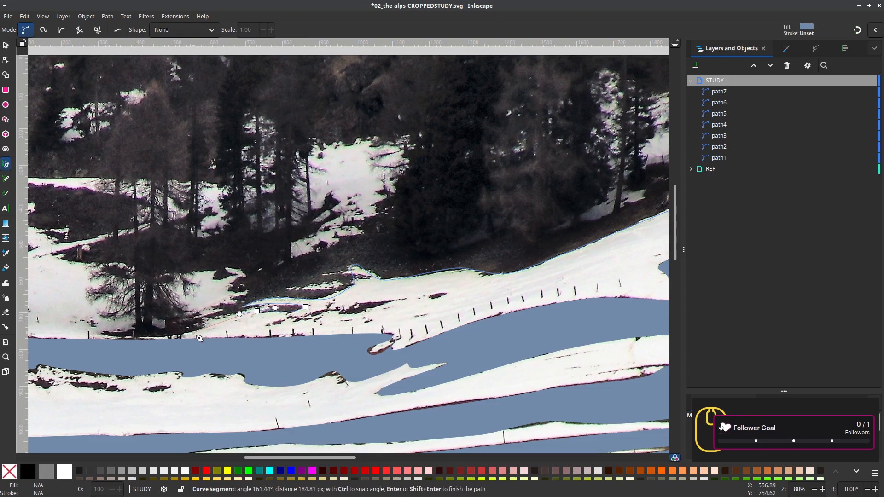
drag(193, 333, 179, 334)
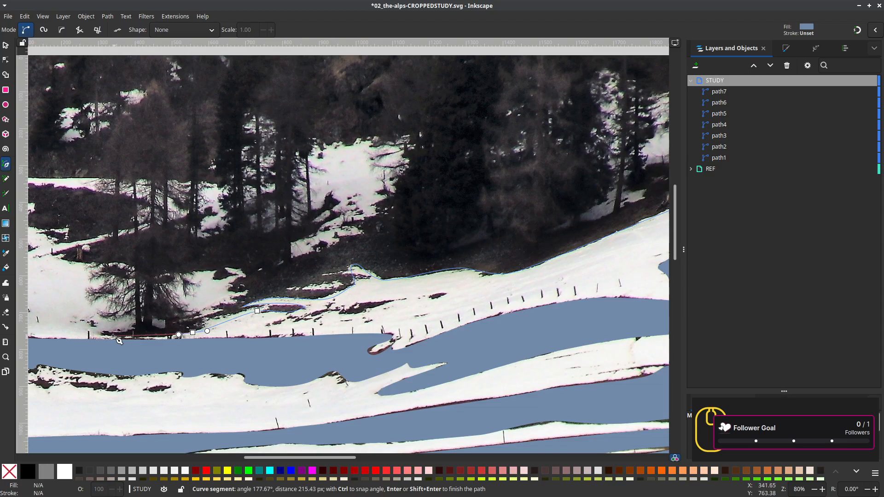
drag(104, 333, 91, 327)
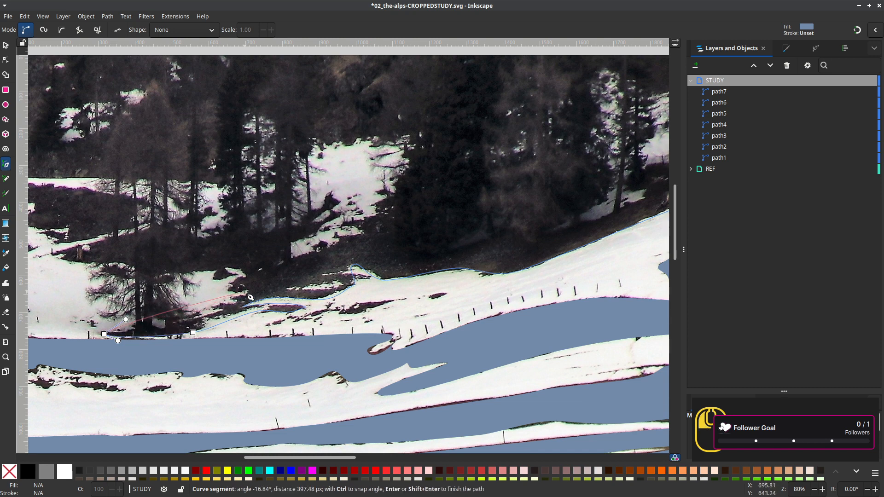
Turn the outline back uphill along the upper side of the dark bank, past the snow patches to the forest edge
drag(243, 292, 280, 251)
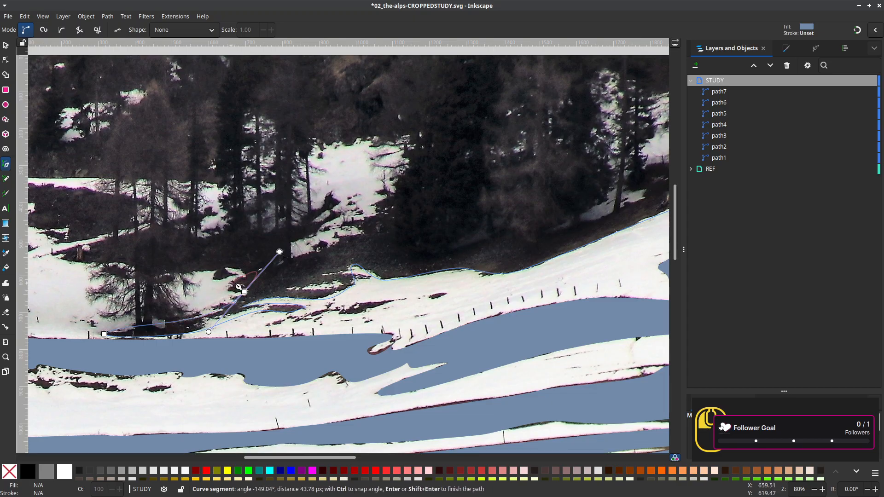
drag(229, 283, 238, 272)
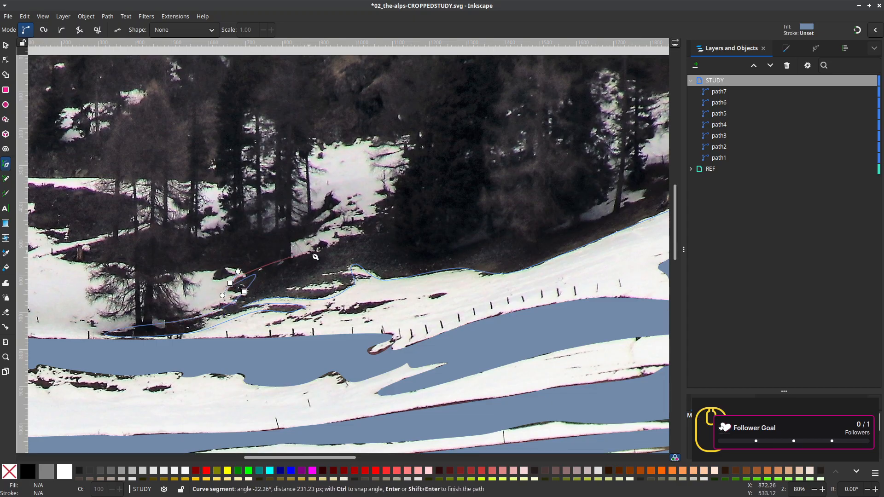
drag(308, 251, 382, 204)
drag(376, 211, 370, 208)
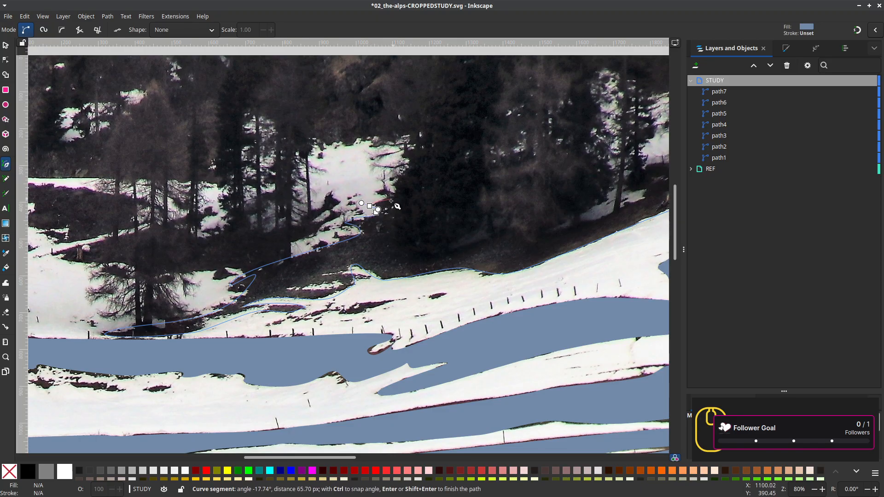
Extend the outline in a long loop through the dark forest and back along the slope above the snow
scroll(401, 198, right, 6)
scroll(400, 198, up, 2)
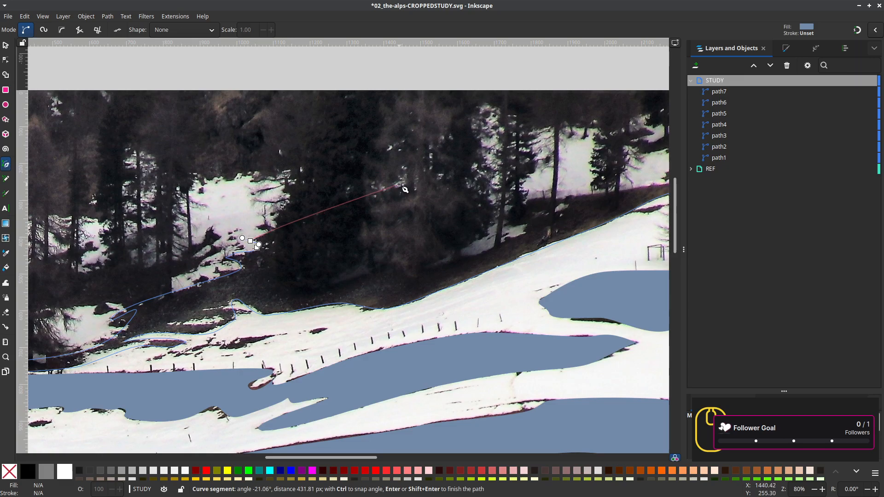
drag(398, 188, 424, 188)
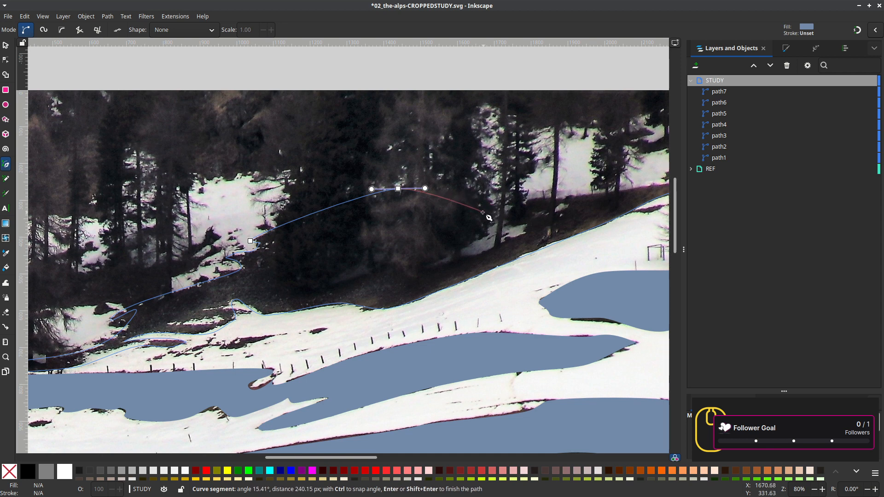
drag(472, 211, 458, 222)
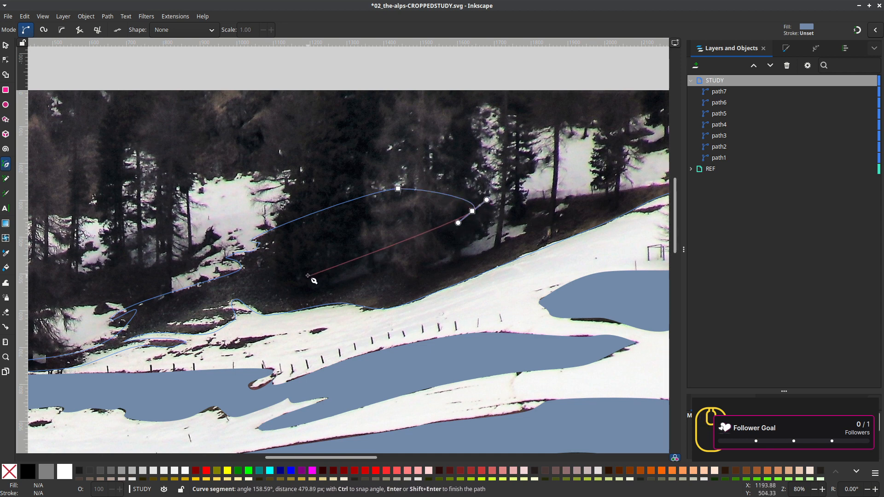
drag(301, 281, 326, 293)
drag(396, 261, 478, 250)
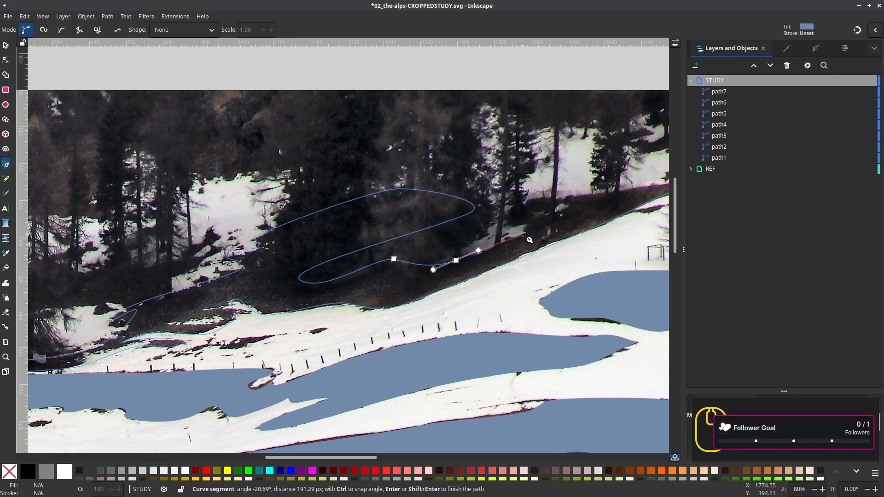
Trace the upper edge of the dark hillside strip to the photo's right edge and close the shape at its starting node
drag(523, 234, 260, 211)
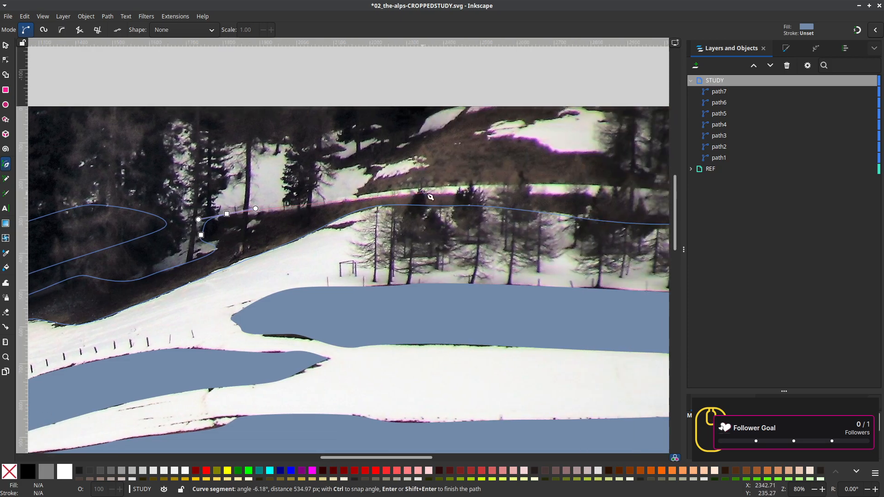
drag(428, 192, 183, 225)
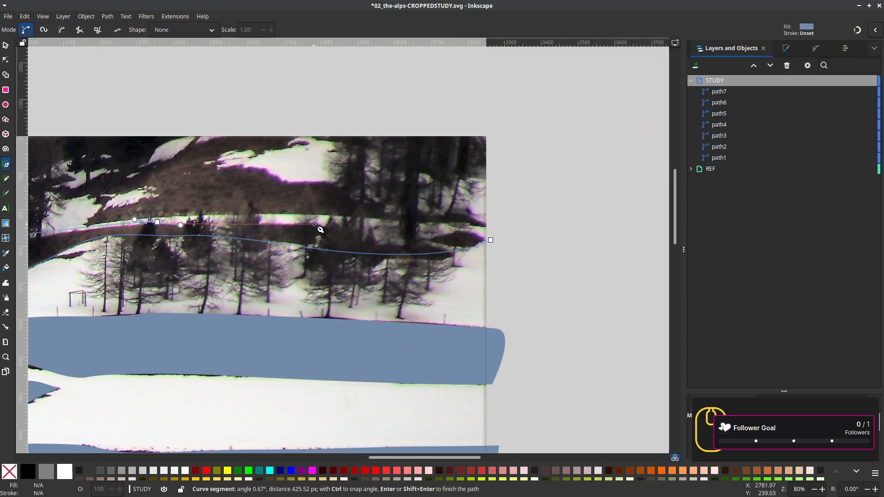
drag(314, 224, 331, 223)
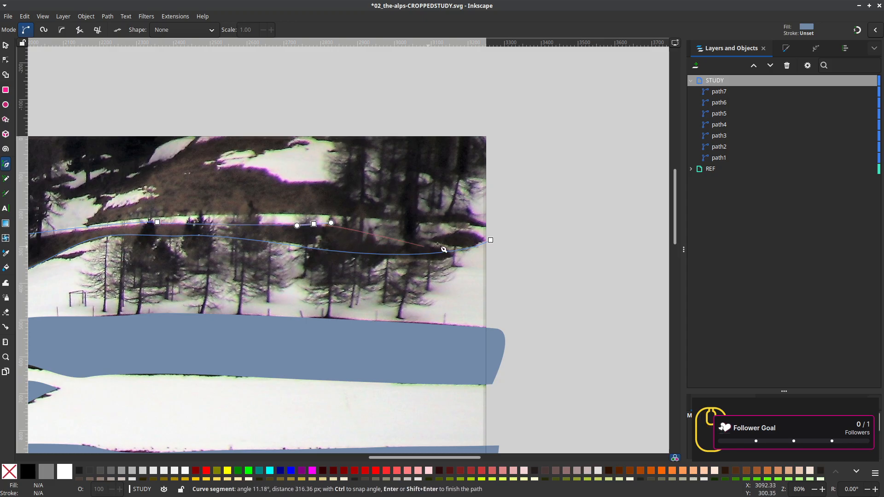
click(396, 243)
drag(460, 229, 475, 229)
click(491, 241)
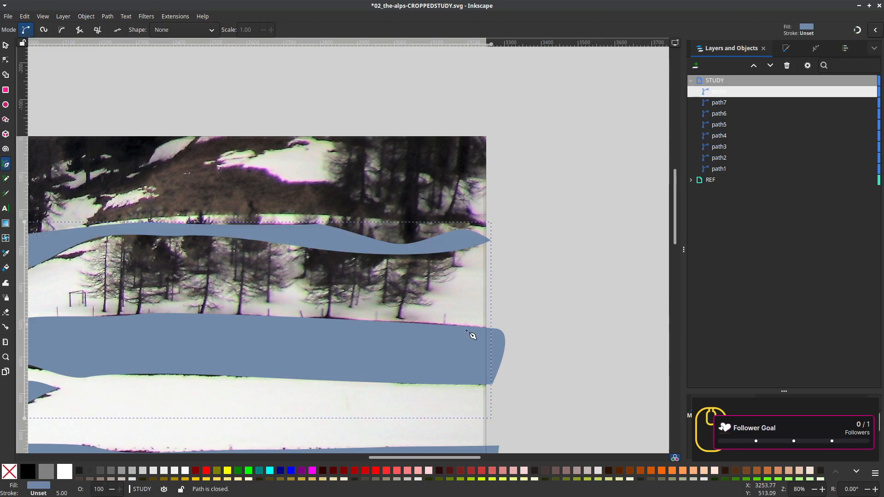
Start another shape at the snow path near the photo's left side and trace the upper edge of the dark forest bank
drag(272, 299, 569, 352)
scroll(375, 308, down, 2)
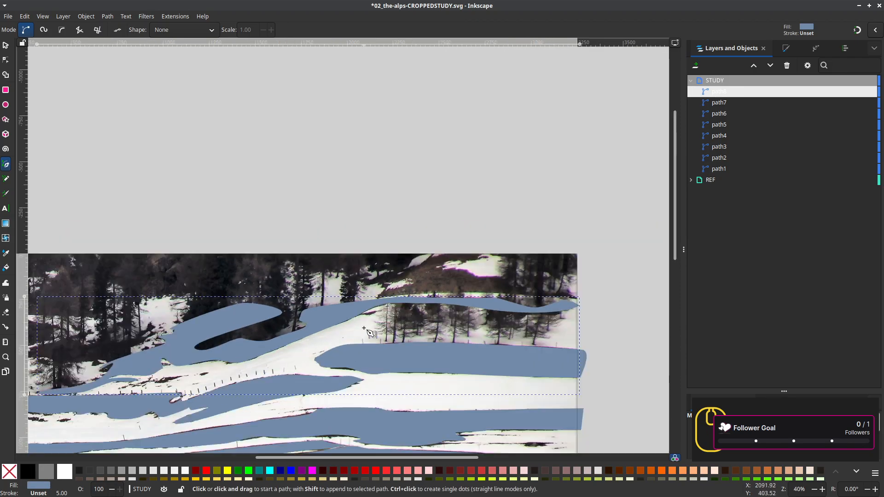
drag(362, 325, 462, 295)
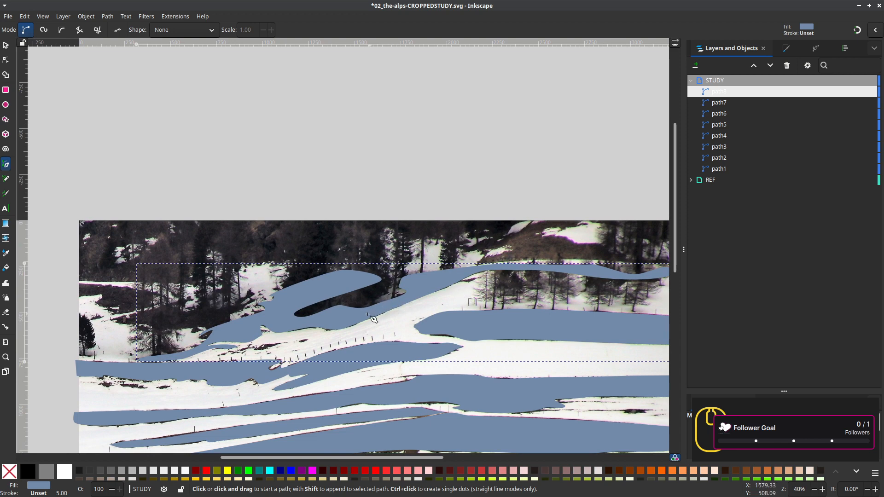
drag(235, 339, 456, 301)
scroll(411, 279, up, 2)
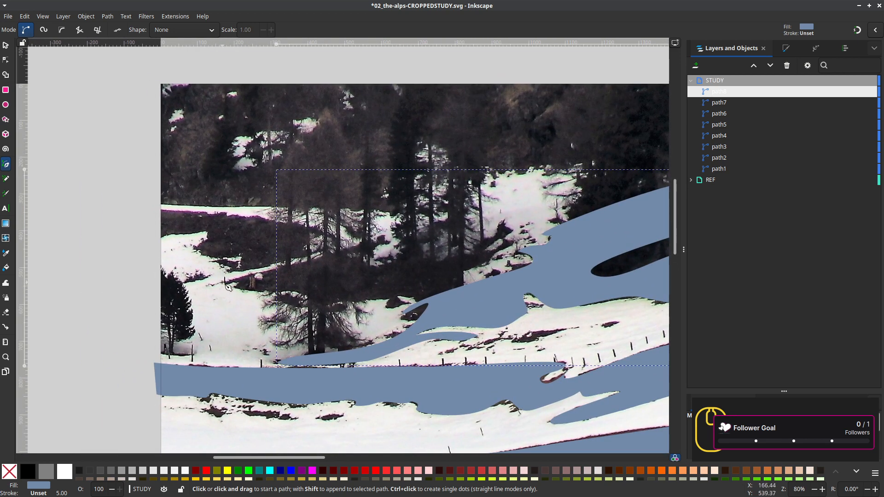
drag(222, 281, 253, 275)
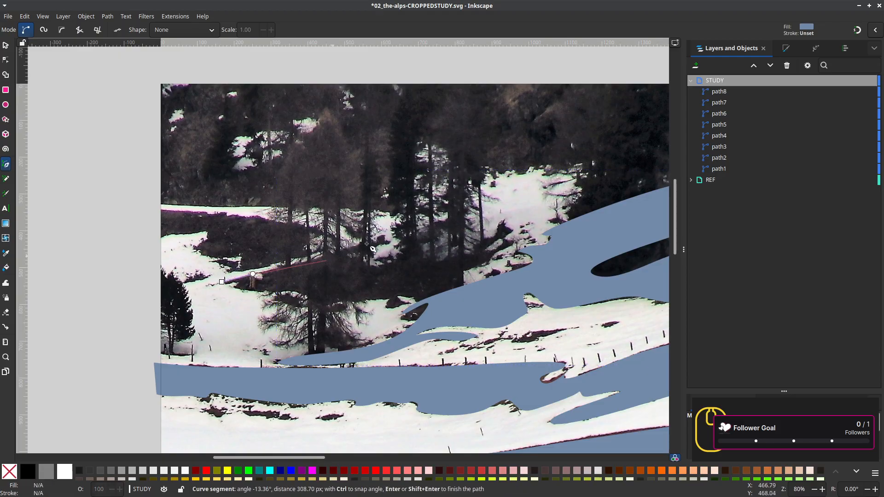
drag(383, 235, 513, 229)
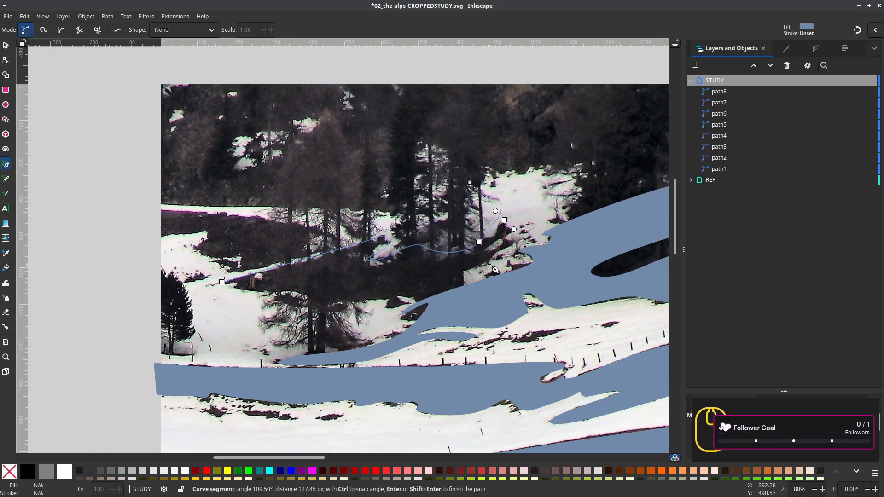
Trace the lower edge of the dark forest bank back past the large tree and close the shape at its start
drag(486, 260, 467, 270)
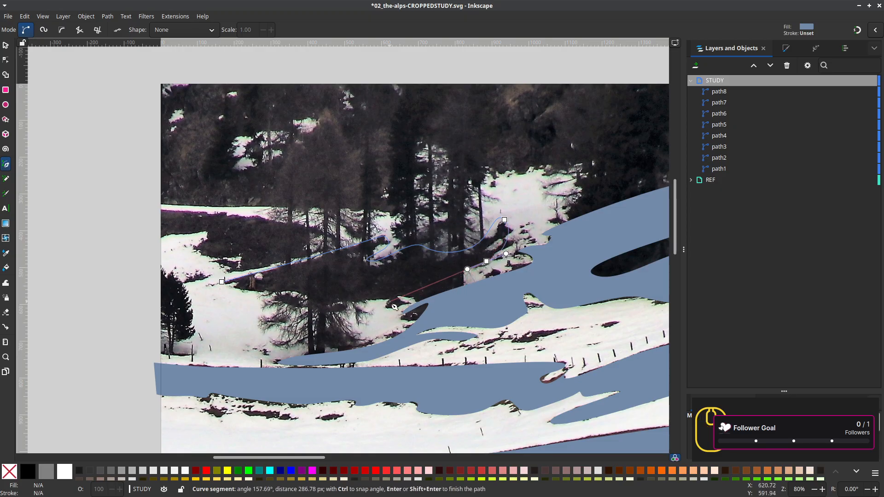
drag(385, 301, 357, 301)
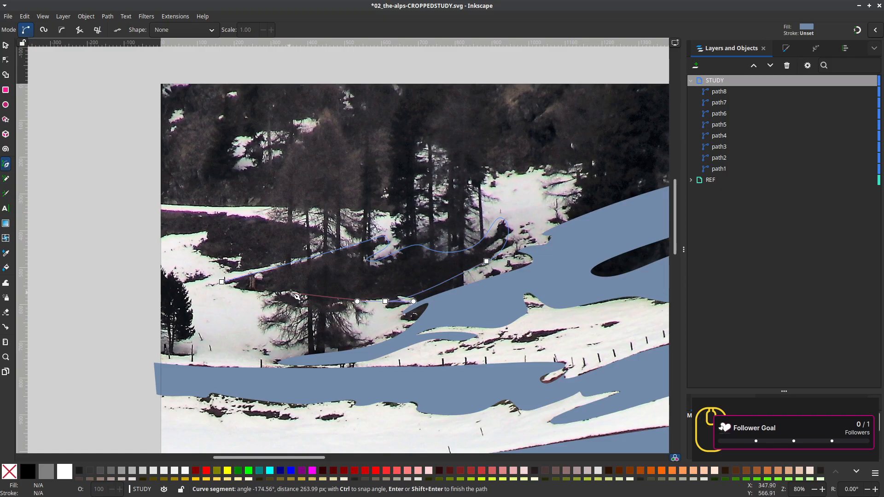
drag(291, 291, 269, 290)
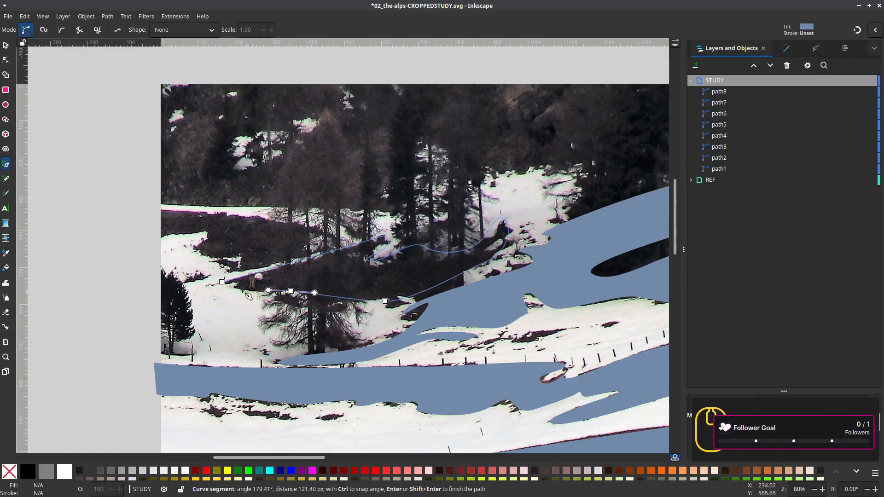
click(222, 280)
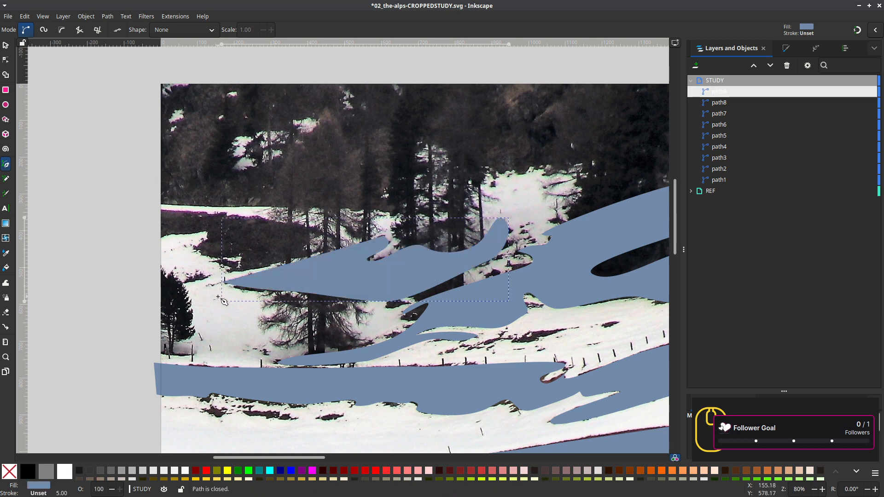
Trace the dark bank below the snow path at the photo's left edge as a closed curved shape extending slightly past the photo
drag(217, 297, 271, 341)
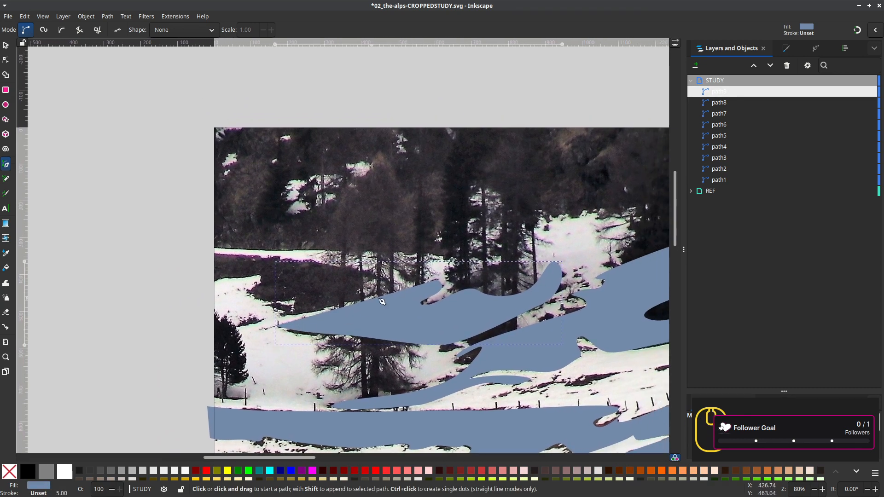
drag(397, 286, 380, 266)
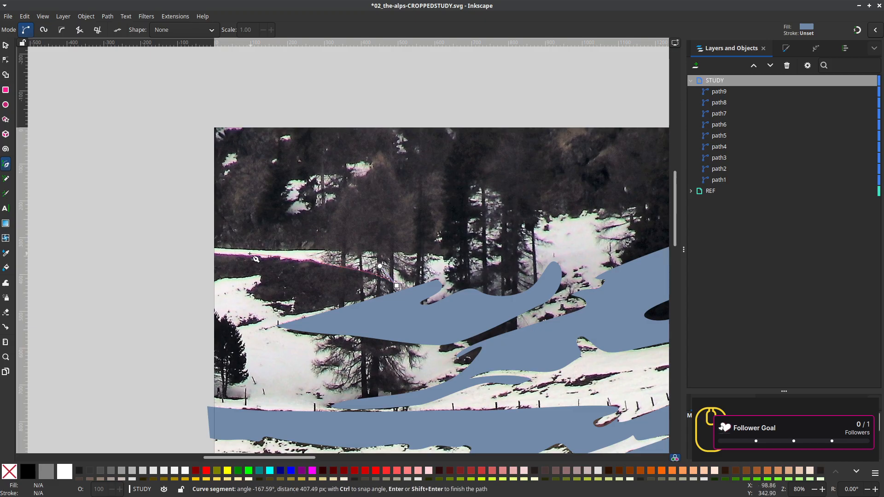
drag(208, 250, 169, 248)
click(205, 286)
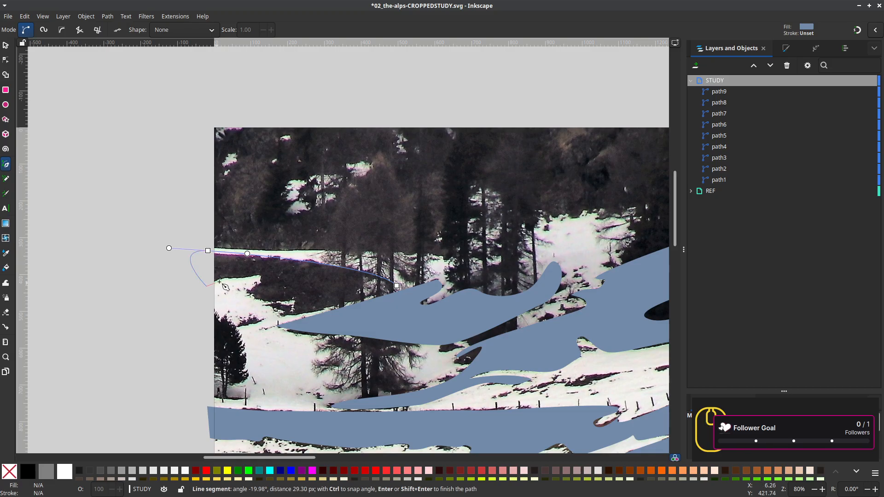
drag(243, 276, 303, 316)
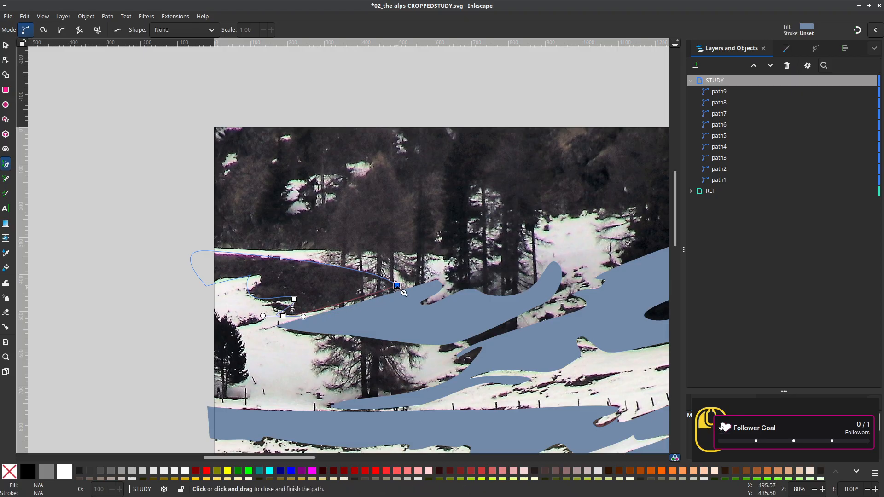
drag(397, 286, 387, 308)
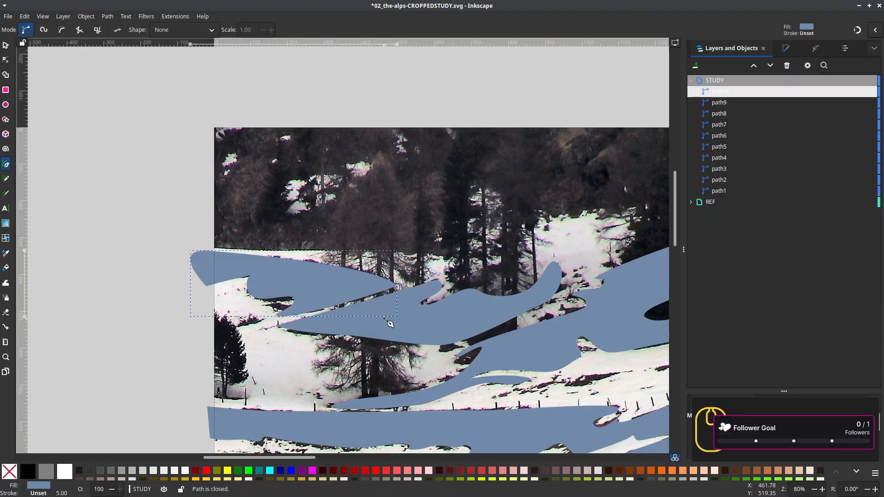
Start a shape just past the photo's right edge and trace the lower edge of the upper-right hillside to its left tip
scroll(390, 323, right, 3)
scroll(390, 324, up, 2)
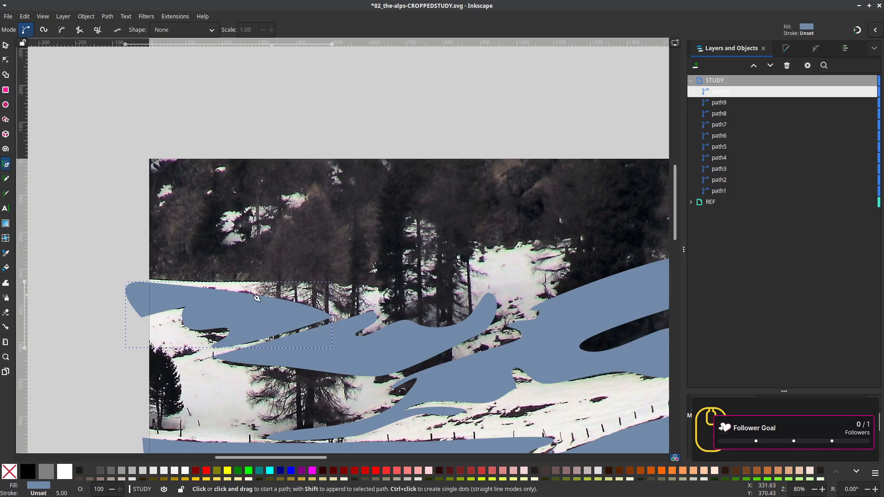
ctrl+scroll(424, 311, down, 2)
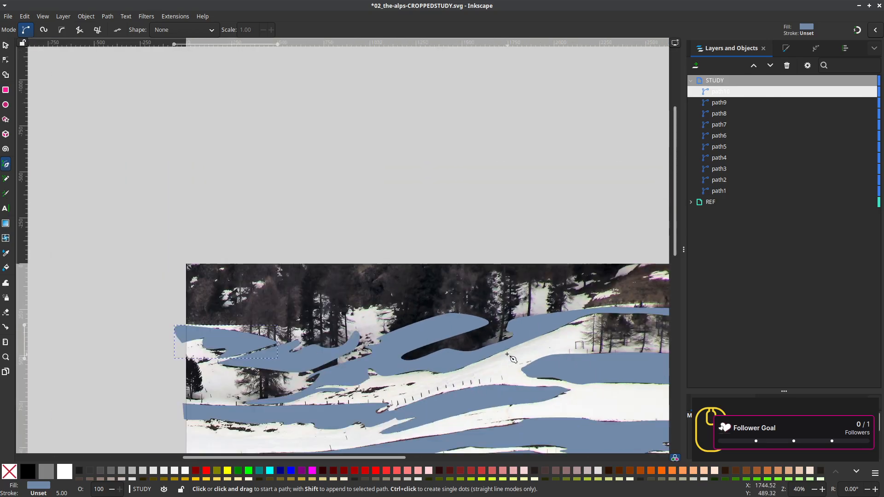
scroll(535, 358, right, 10)
ctrl+scroll(395, 307, up, 1)
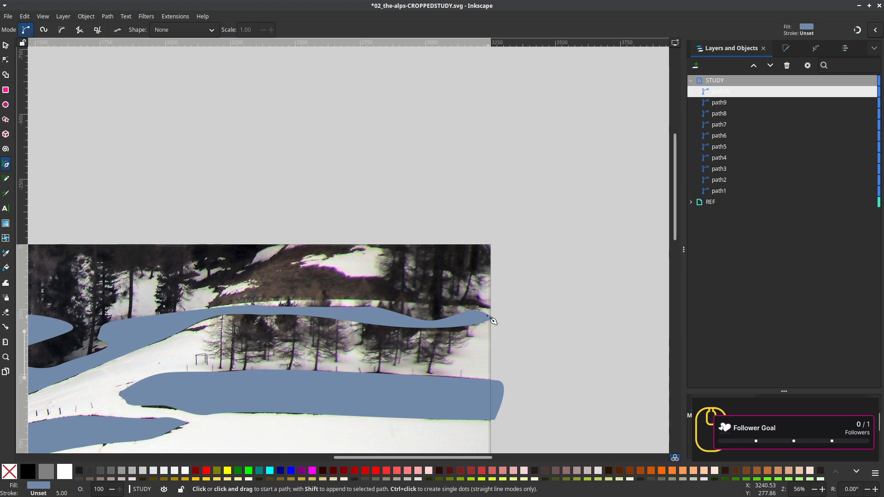
drag(495, 308, 455, 306)
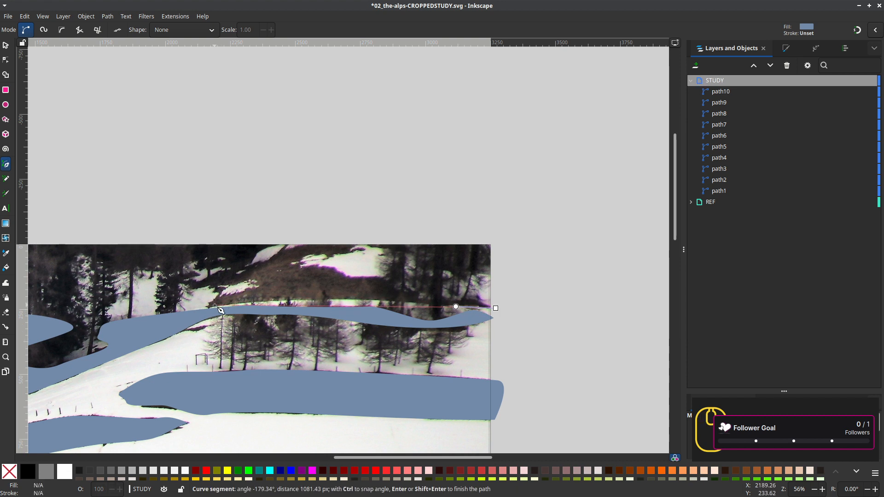
drag(340, 296, 298, 294)
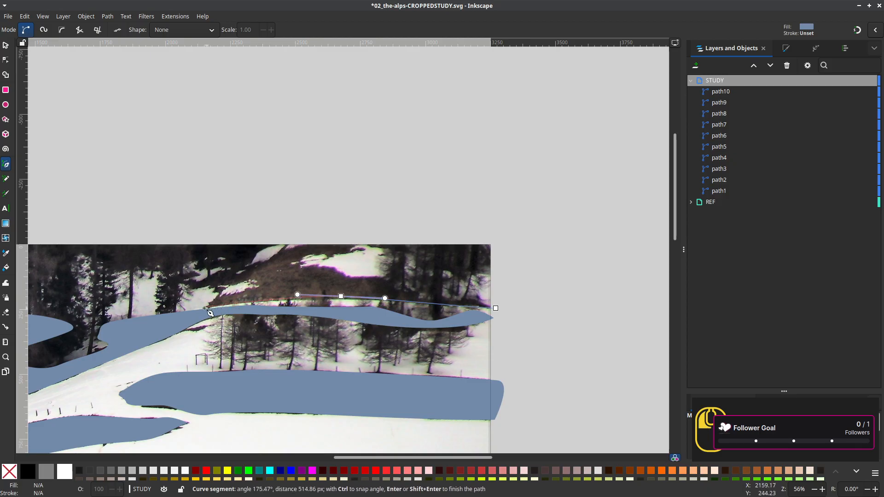
drag(207, 306, 214, 287)
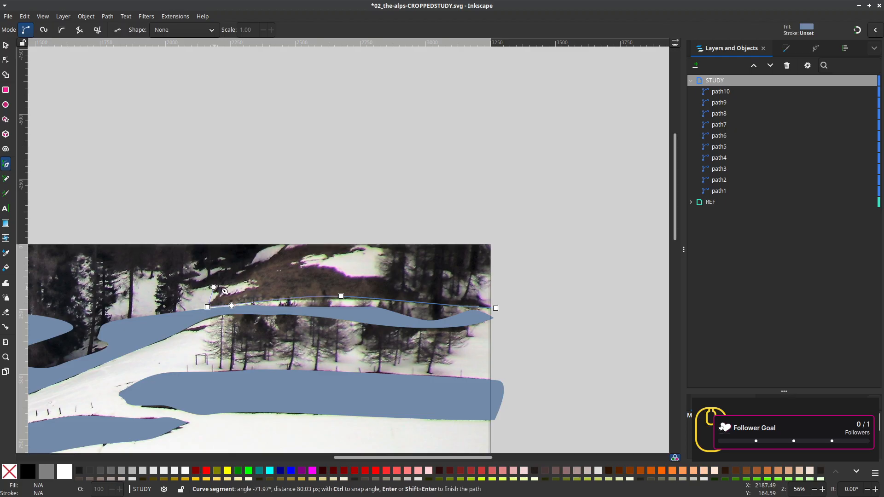
Trace the hillside's left slope up past the photo's top edge, run around the upper-right corner, and close the shape at its start
click(258, 262)
drag(295, 233, 318, 225)
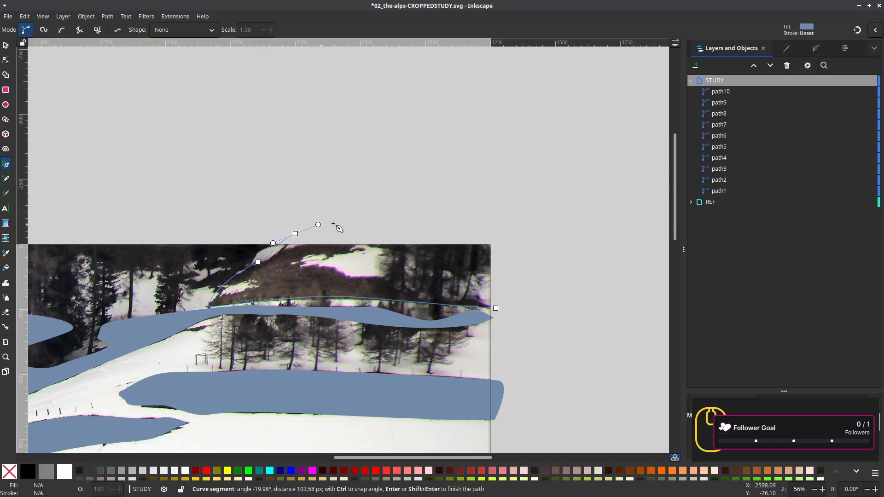
click(513, 232)
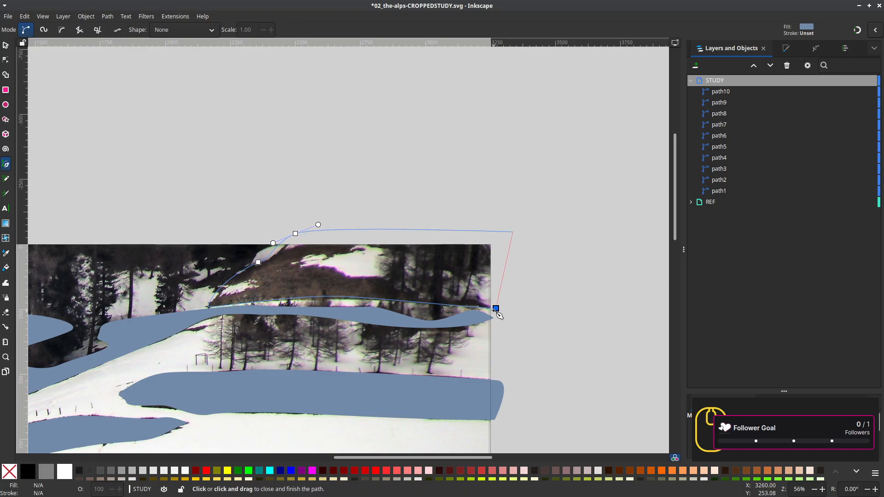
click(495, 308)
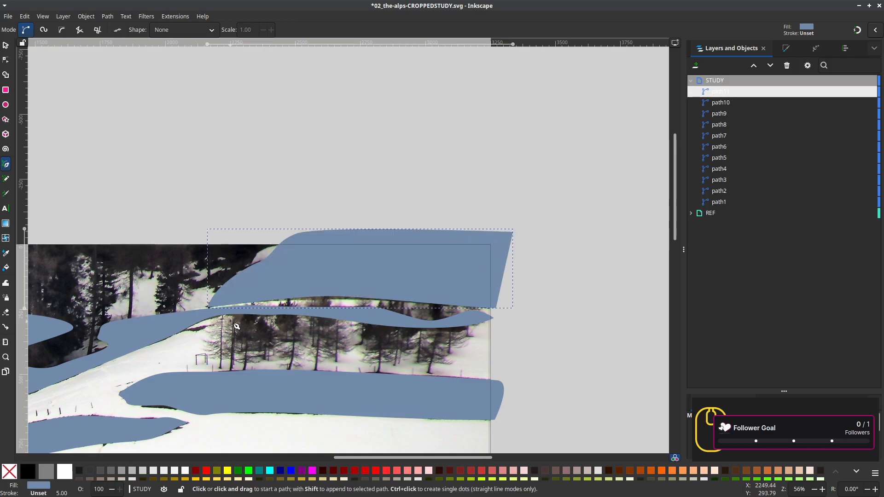
Trace the forested slope above the left snow path as a closed shape, following the path and arching over the trees
scroll(488, 295, left, 10)
ctrl+scroll(380, 337, down, 1)
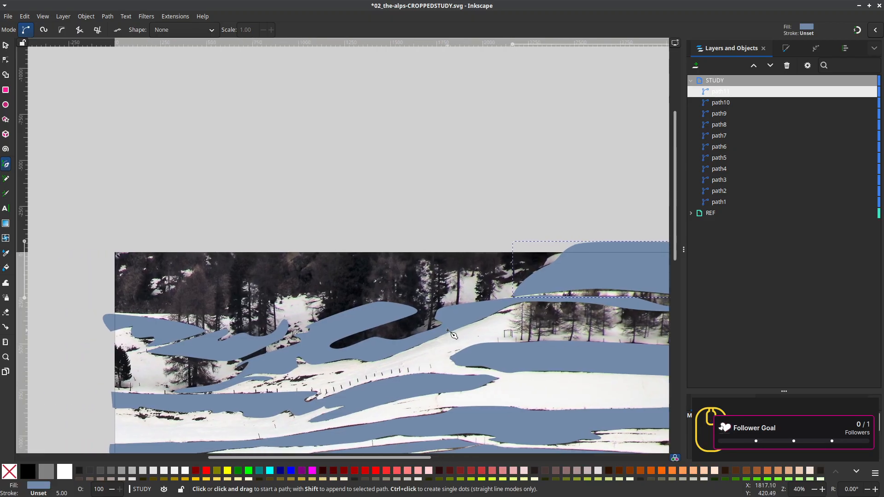
scroll(399, 358, left, 6)
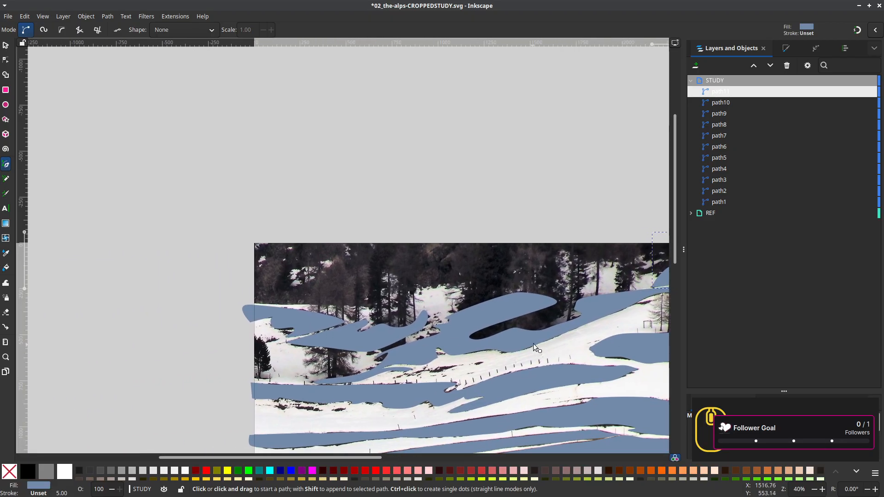
ctrl+scroll(276, 297, up, 1)
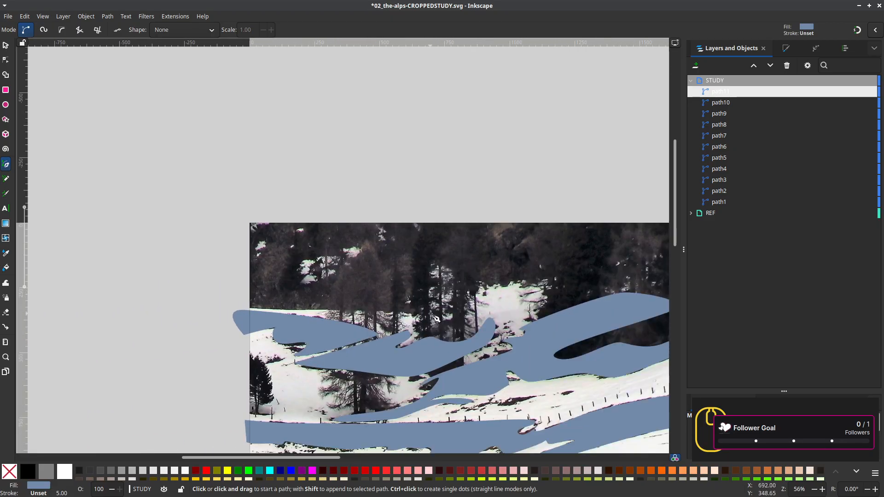
drag(437, 315, 402, 315)
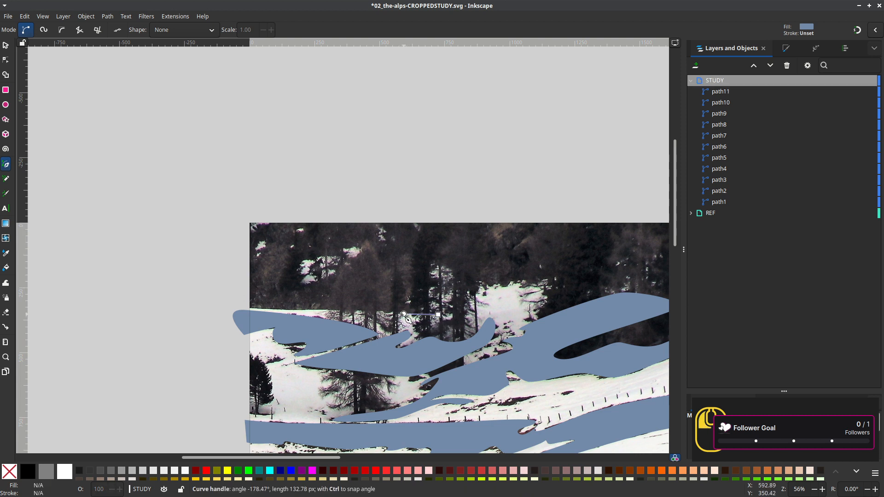
drag(252, 311, 354, 266)
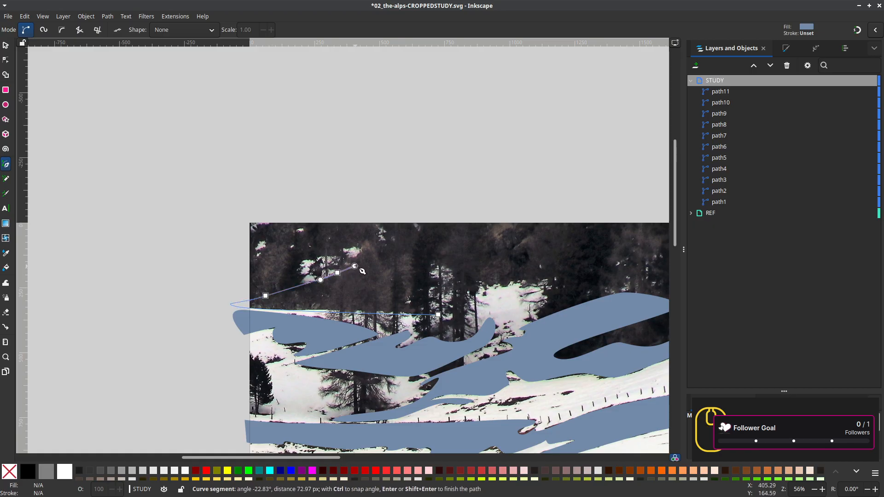
drag(396, 247, 419, 252)
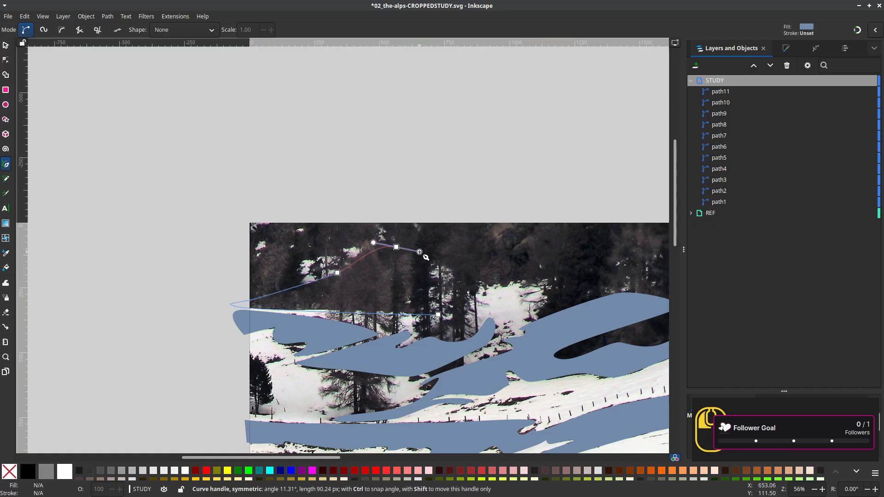
click(439, 316)
Start a shape at the left end of the untraced dark strip near the photo's bottom and trace its lower edge around the right tip
scroll(465, 322, down, 3)
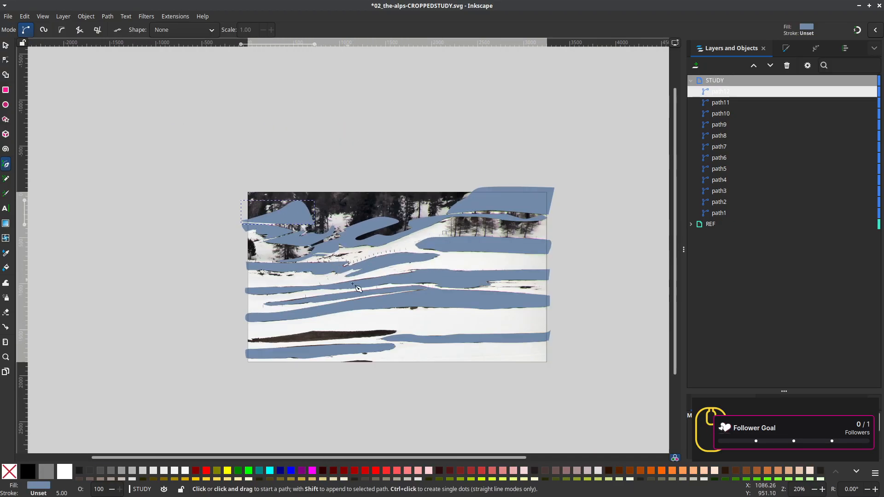
drag(352, 289, 316, 326)
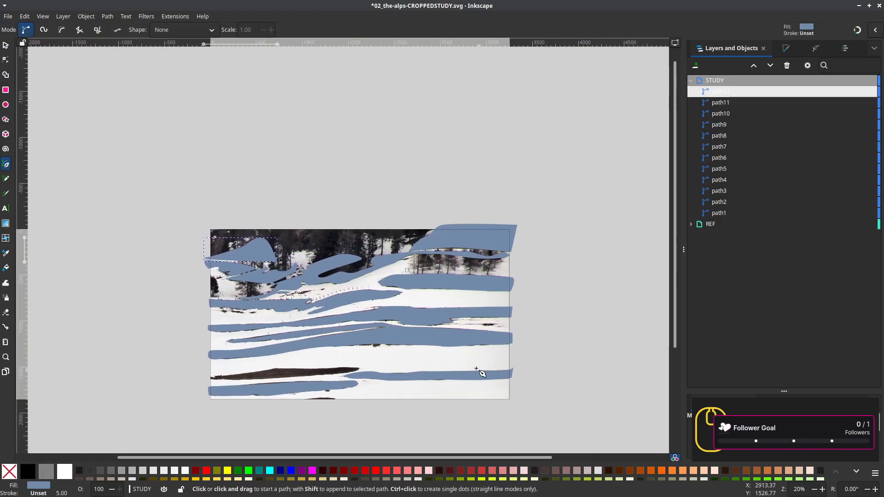
drag(404, 385, 480, 330)
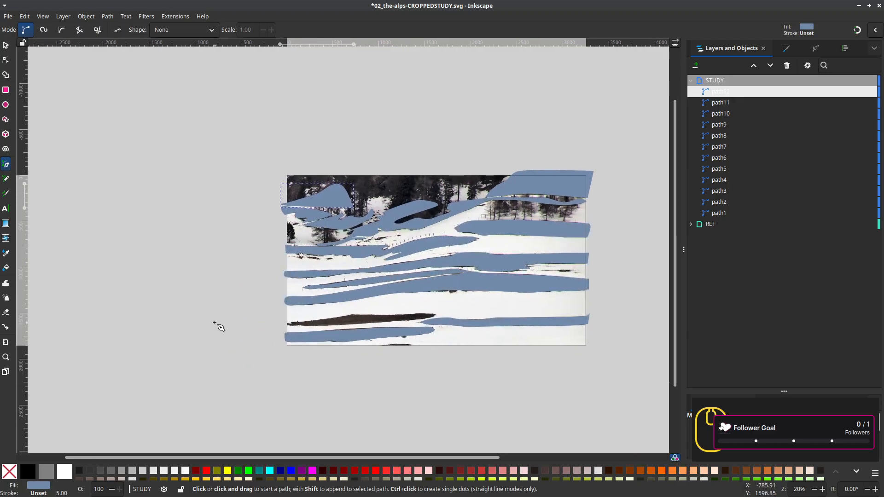
scroll(213, 321, up, 2)
drag(377, 356, 247, 368)
scroll(246, 368, up, 1)
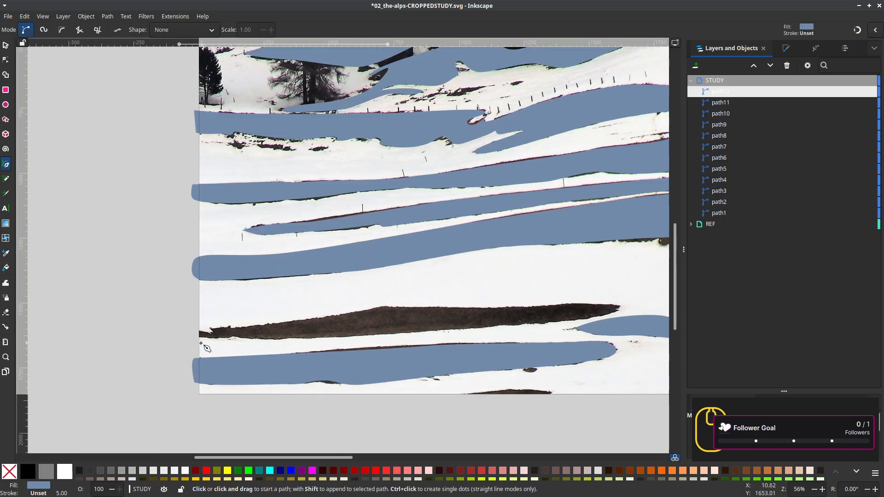
drag(190, 336, 235, 343)
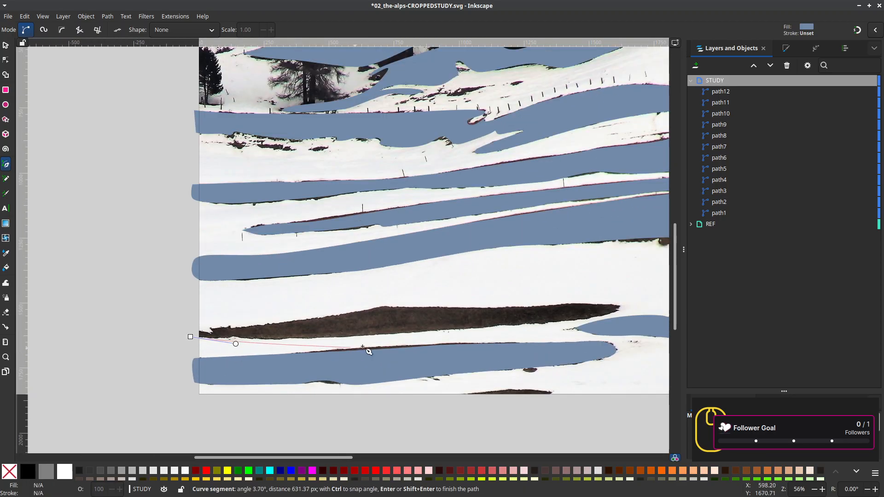
drag(415, 331, 453, 329)
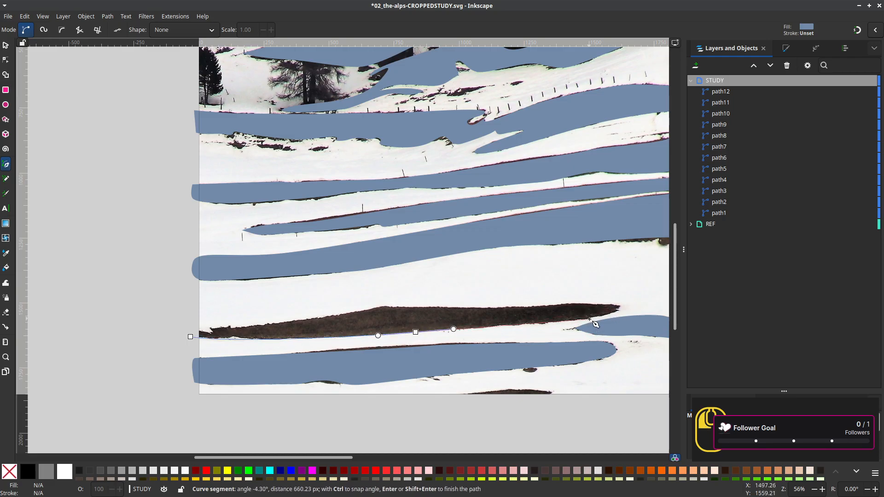
drag(586, 319, 591, 288)
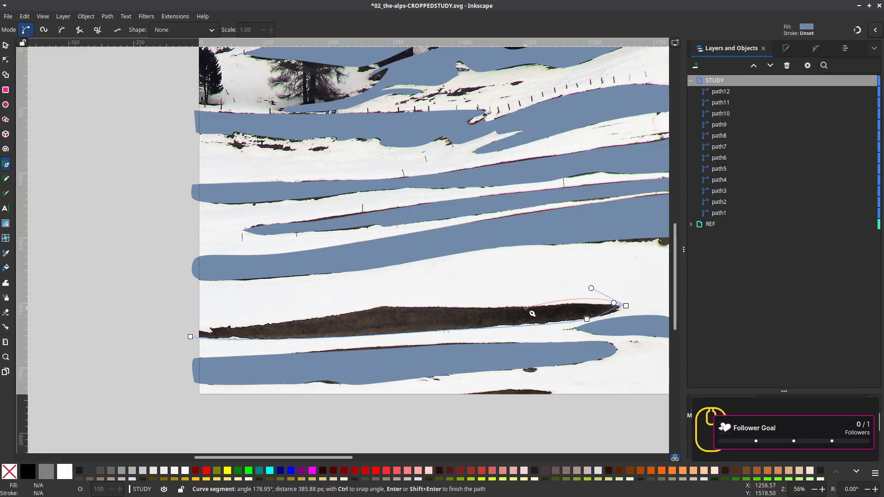
Trace the upper edge of the dark strip back past the photo's left edge and close the shape at its starting node
drag(523, 307, 495, 308)
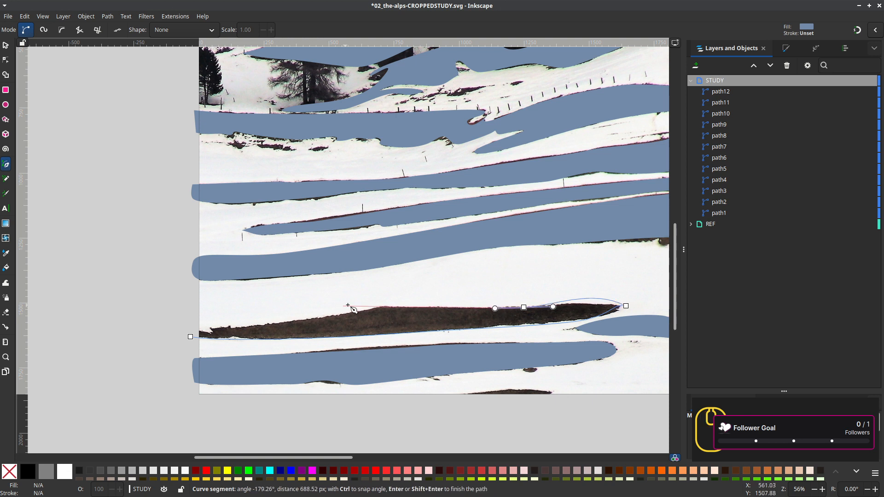
drag(383, 306, 359, 311)
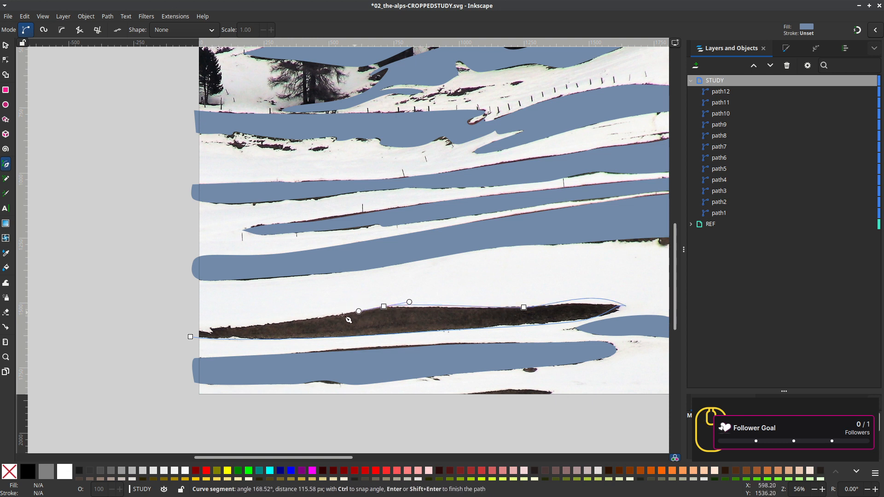
drag(189, 326, 172, 324)
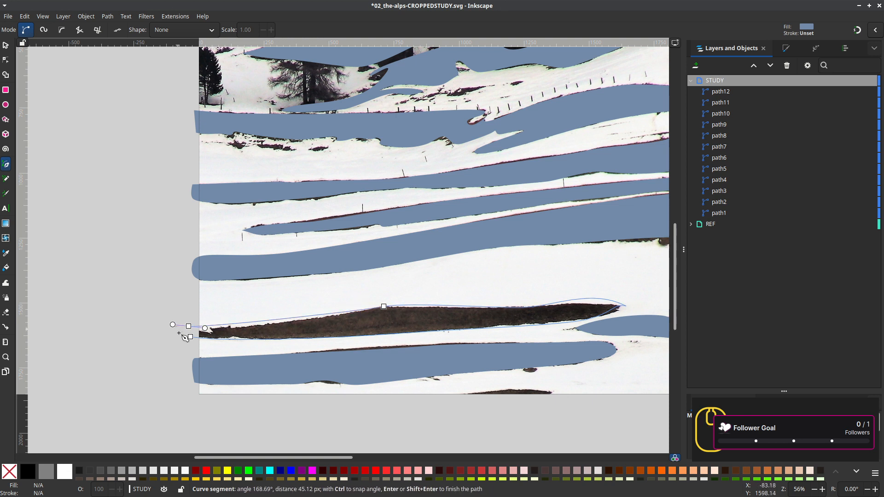
click(190, 337)
Hide the STUDY layer to expose the reference photo and save the document
scroll(460, 386, down, 2)
drag(474, 378, 176, 376)
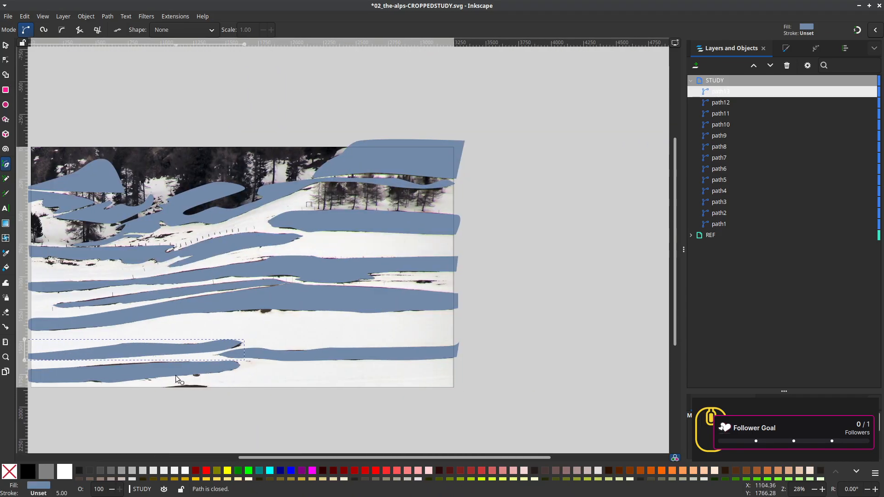
scroll(348, 342, down, 2)
drag(347, 342, 481, 354)
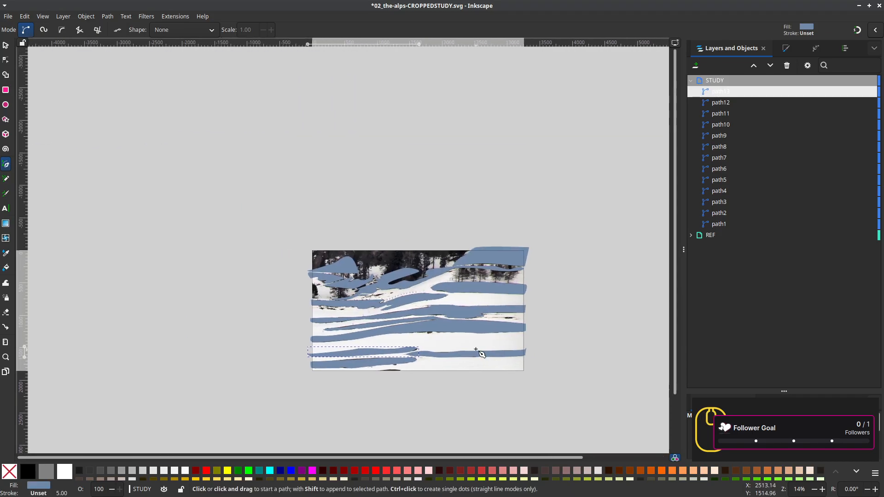
click(860, 80)
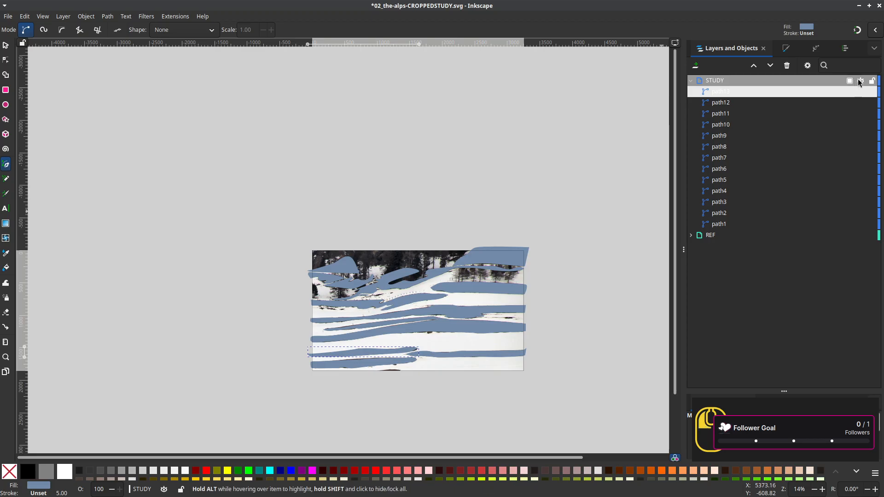
key(ctrl+s)
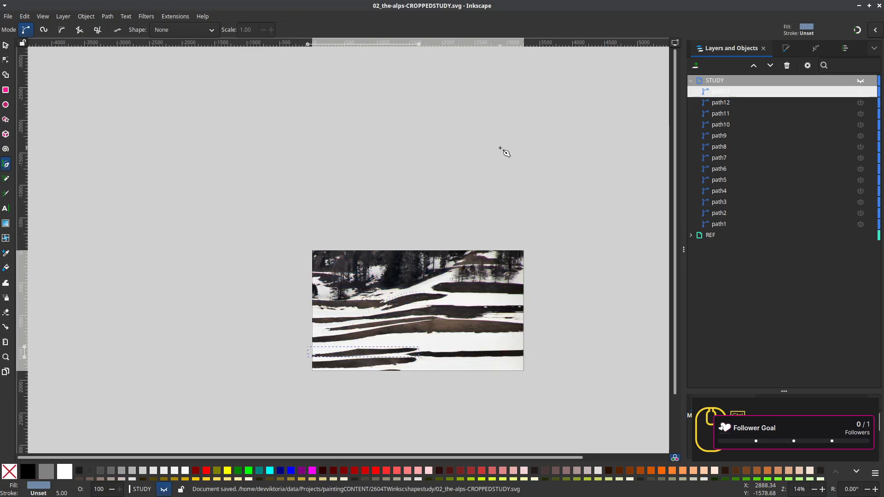
Add a new layer named trees above the STUDY layer
click(695, 67)
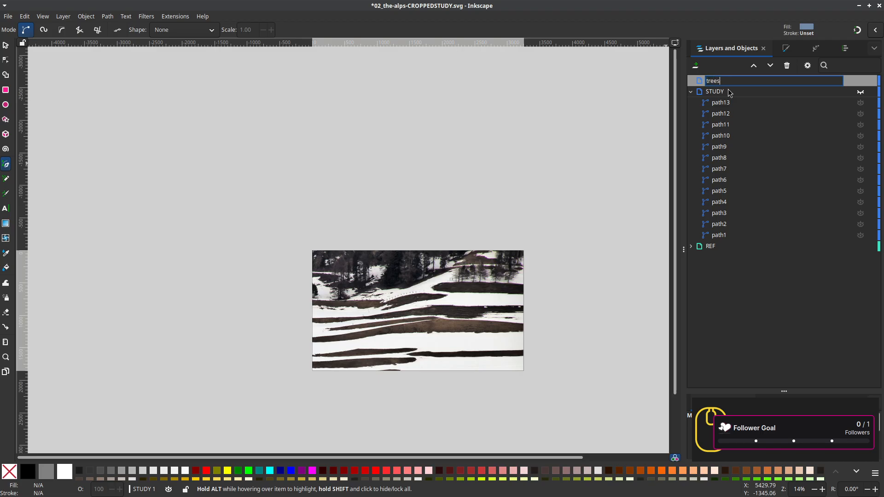
key(Return)
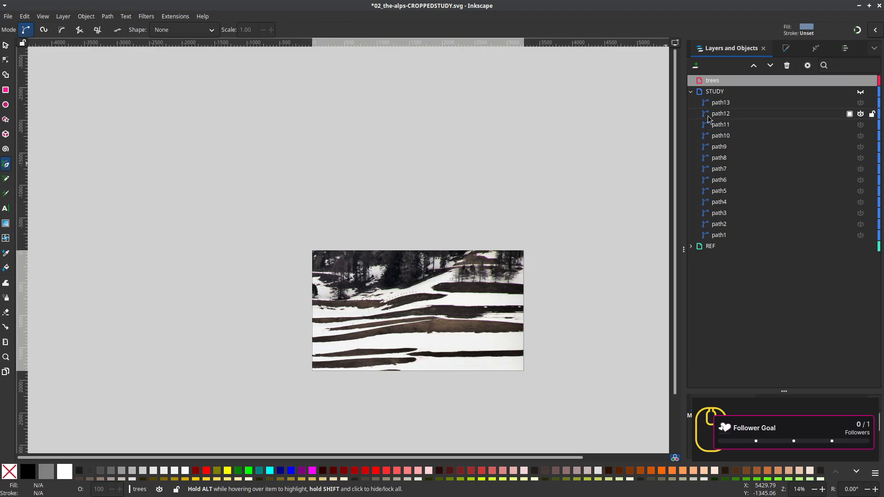
Trace the dense dark tree mass above the snow path as one closed curved shape extending past the photo's upper edge
scroll(456, 293, up, 4)
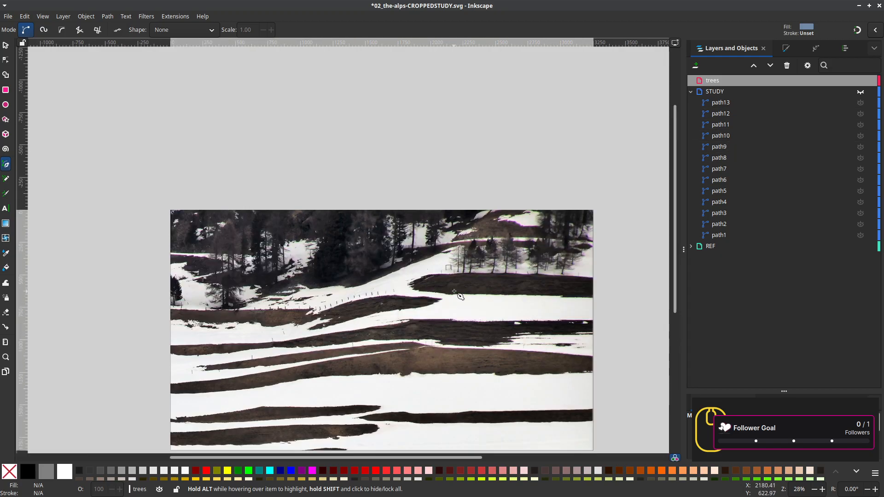
scroll(470, 283, down, 3)
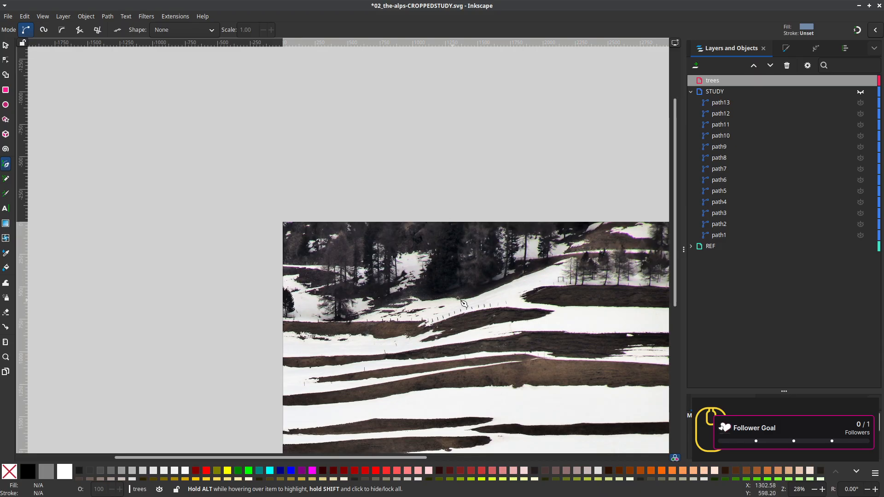
click(414, 285)
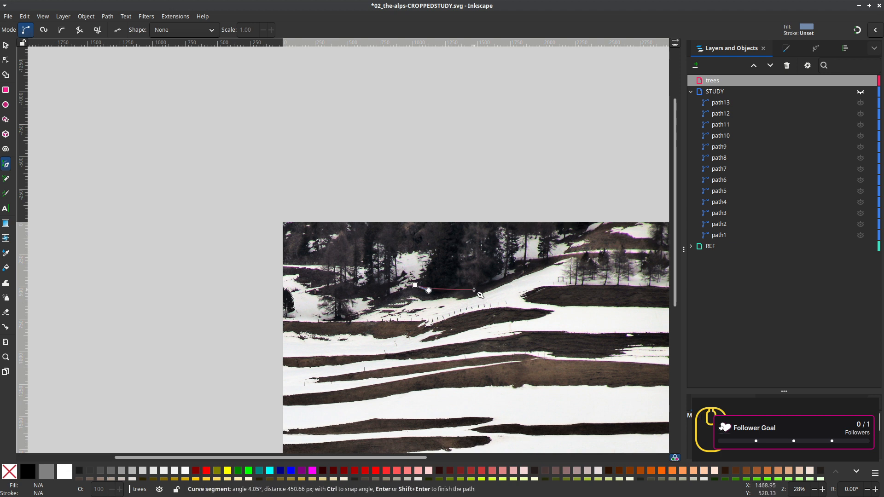
drag(475, 289, 490, 280)
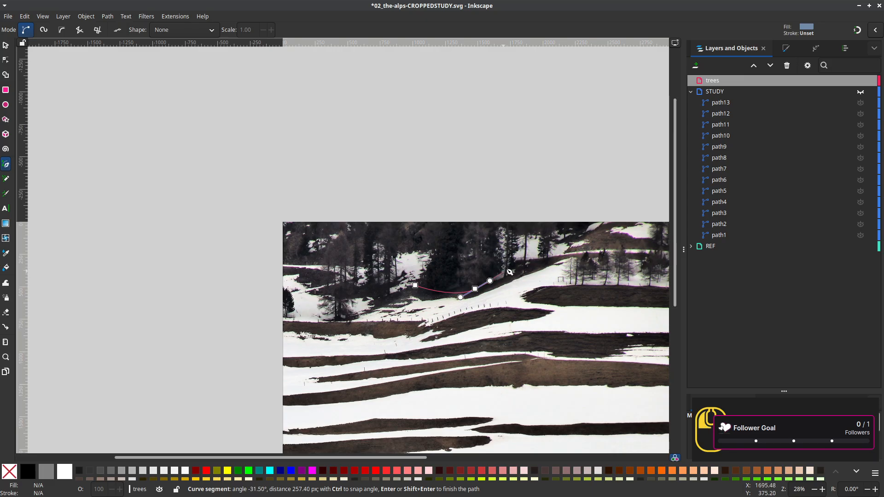
drag(503, 271, 503, 258)
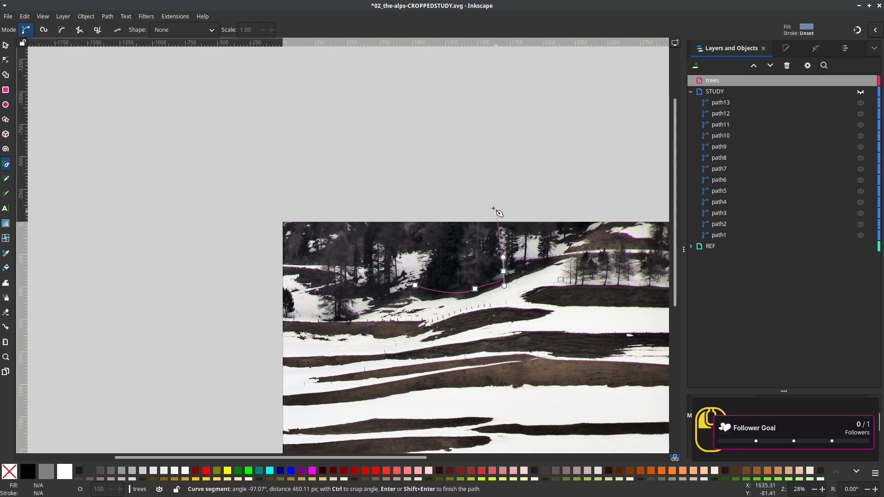
drag(496, 212, 489, 201)
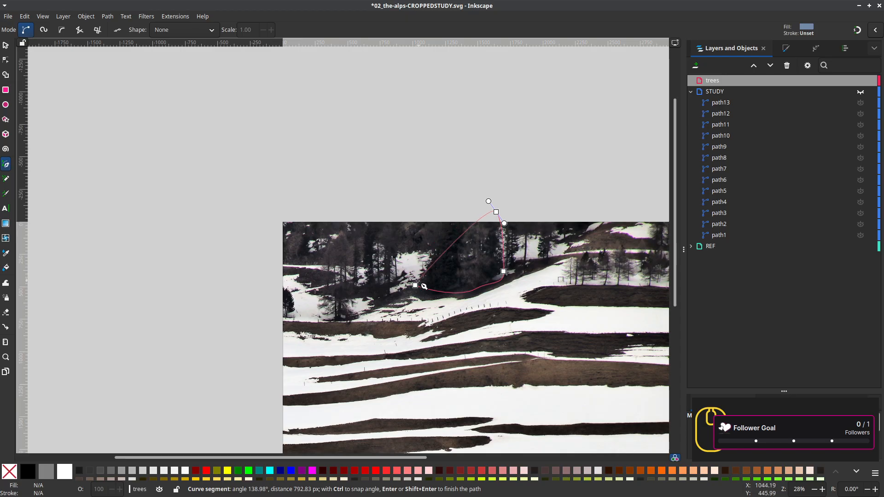
drag(414, 286, 413, 323)
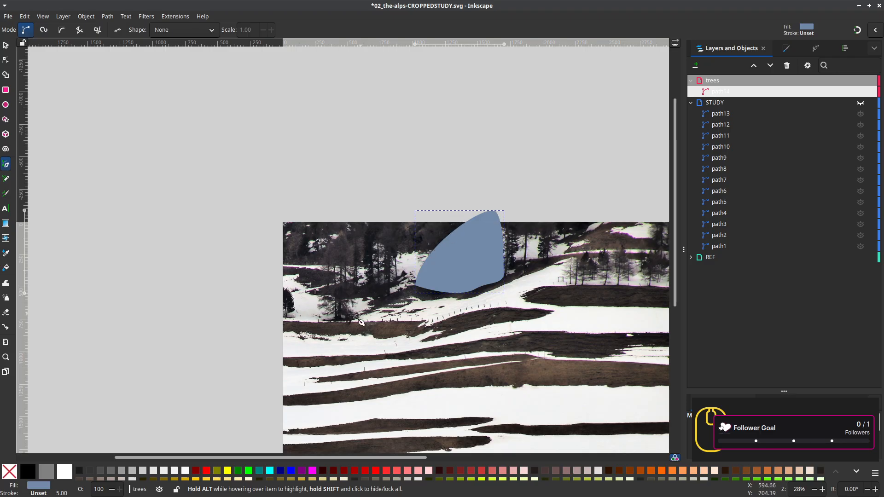
Trace the tall tree standing on the fence line near the photo's left side as a closed leaf-like shape
click(334, 320)
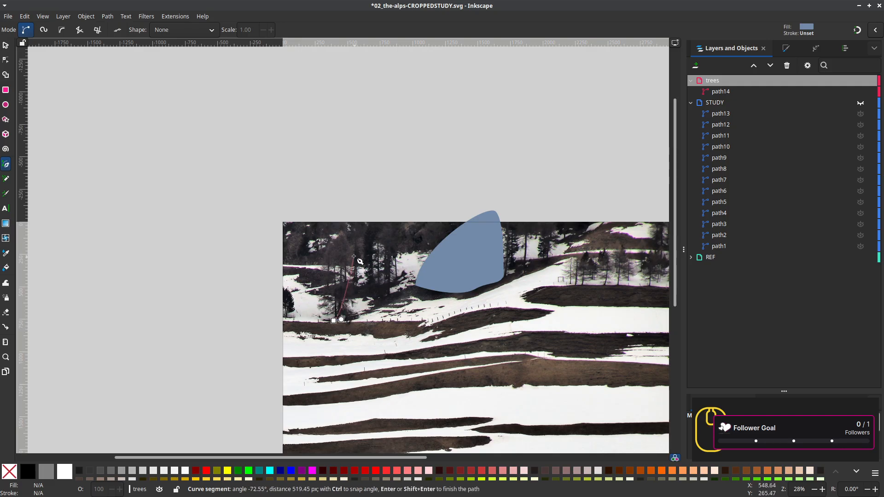
drag(353, 254, 331, 248)
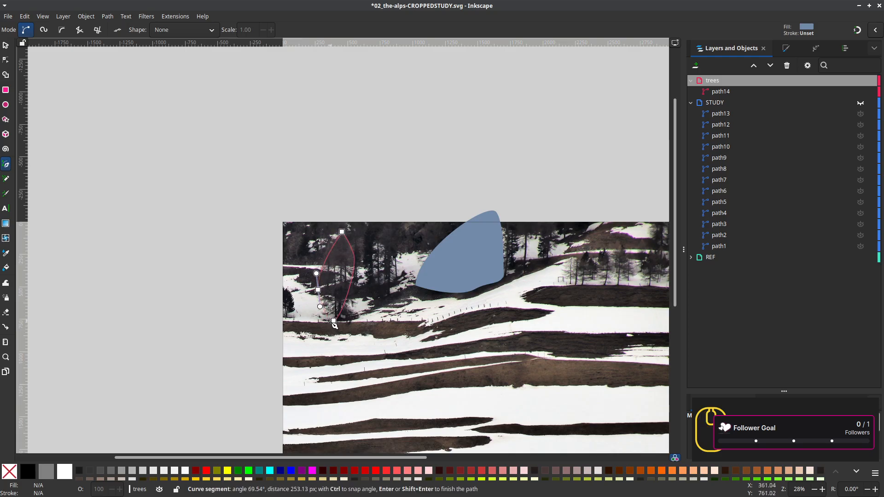
drag(325, 319, 339, 324)
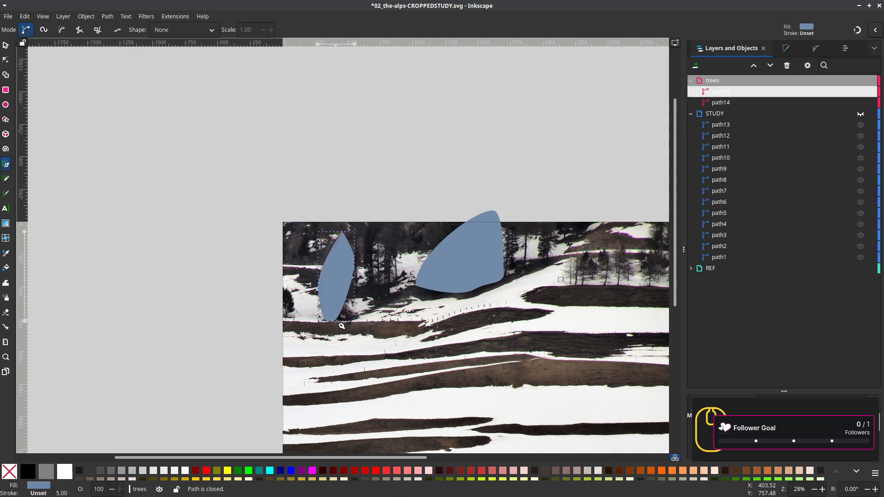
Trace the small dark tree cut off by the photo's left edge as a closed shape running slightly past that edge
scroll(341, 344, up, 2)
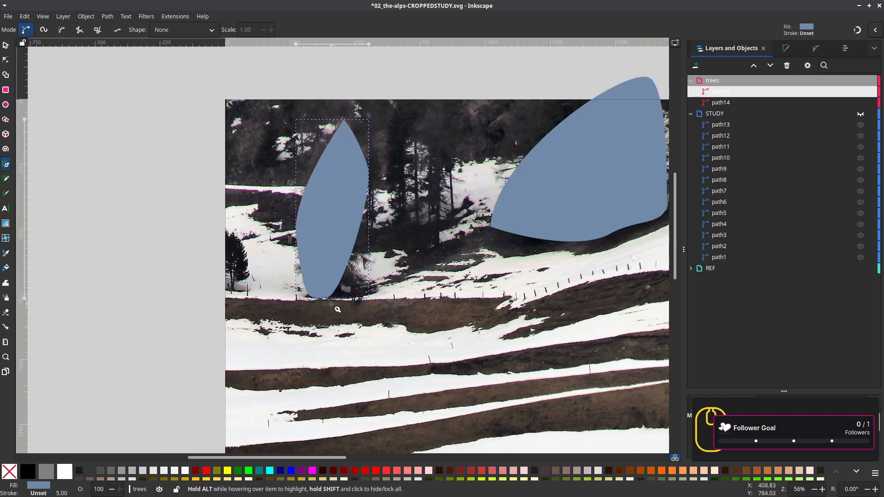
scroll(336, 312, down, 2)
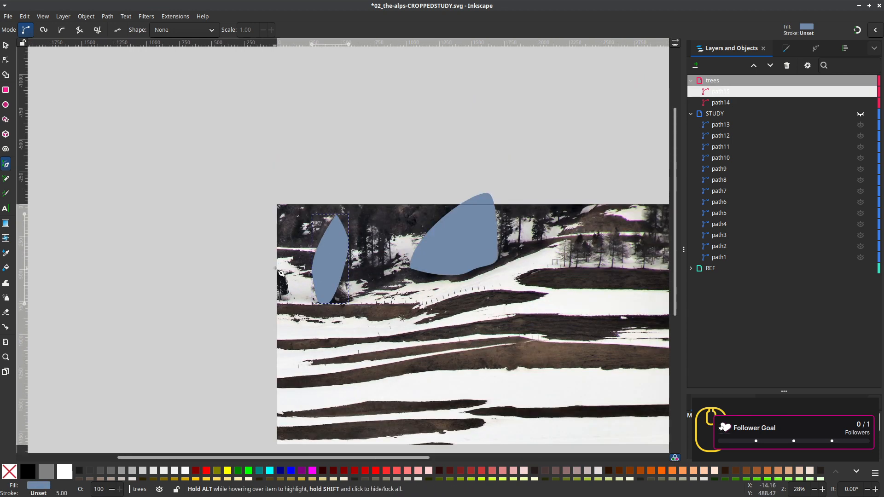
drag(274, 265, 286, 299)
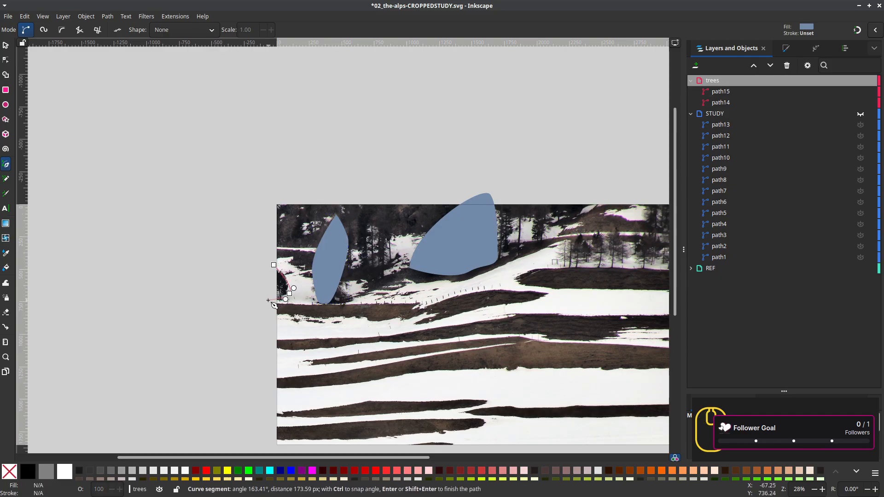
click(271, 298)
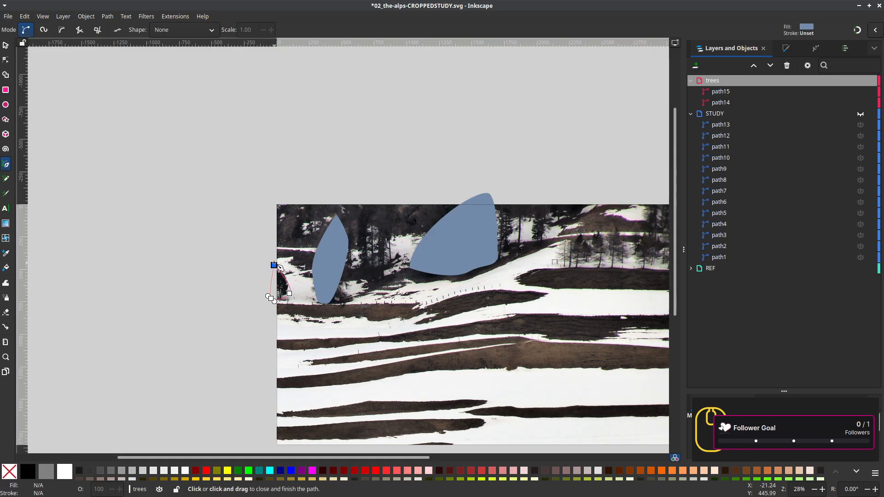
drag(274, 265, 278, 251)
Hide the three tree shapes path14, path15 and path16 to expose the photo beneath them
scroll(274, 289, up, 1)
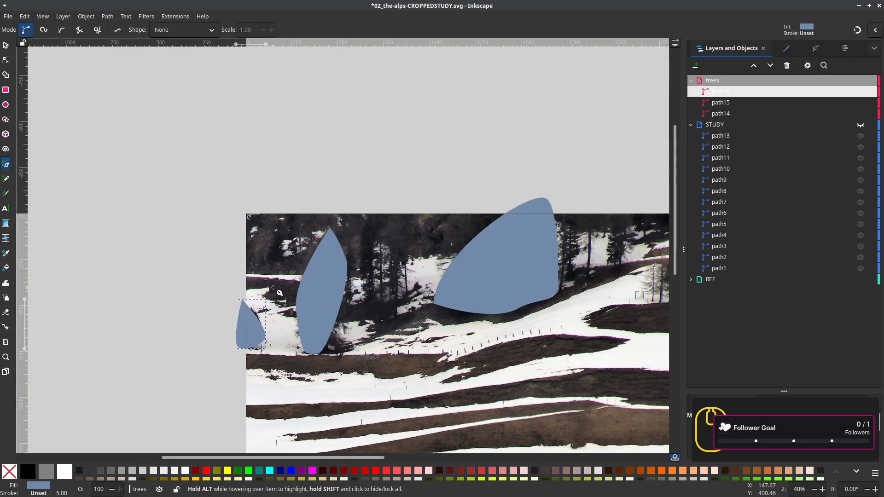
drag(270, 266, 244, 313)
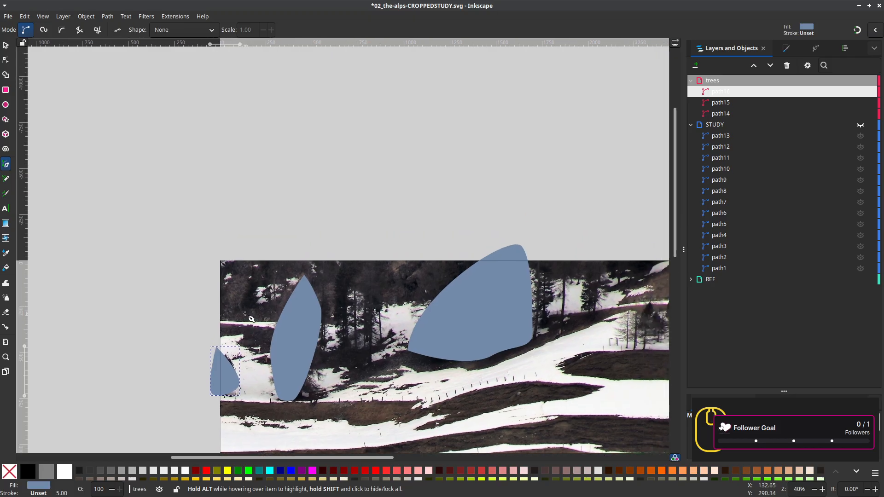
scroll(255, 308, up, 1)
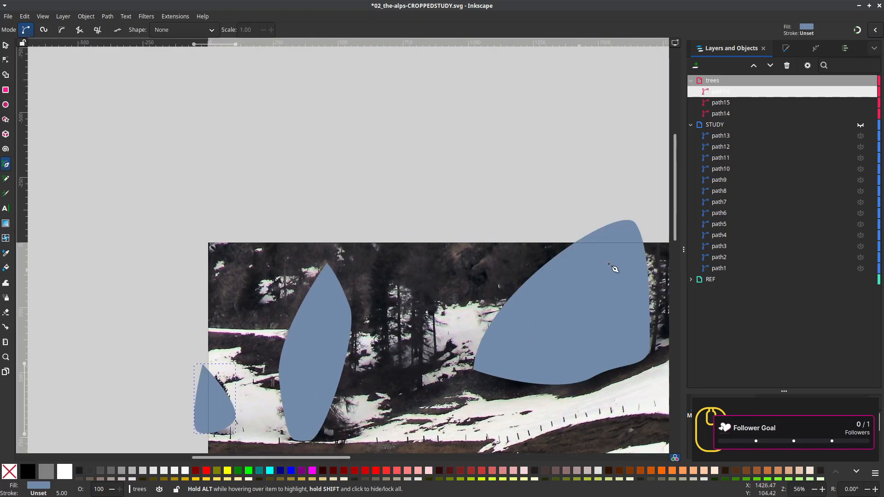
scroll(614, 268, down, 1)
click(860, 103)
click(860, 113)
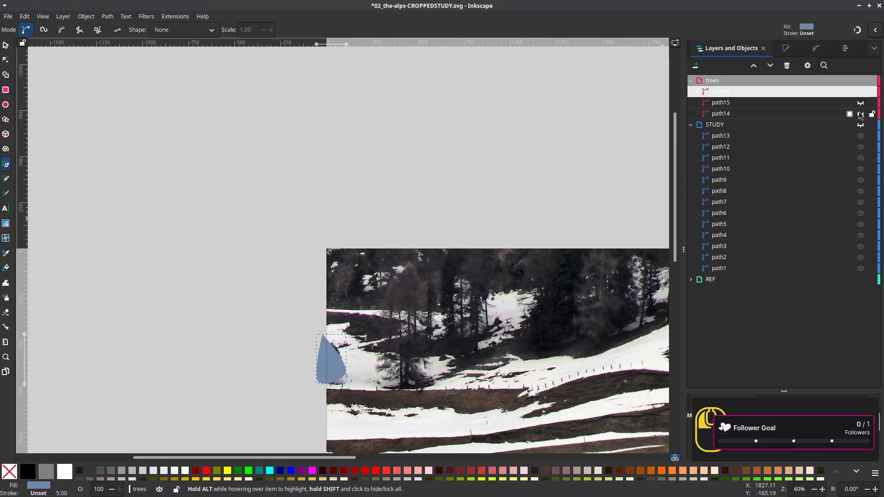
click(860, 91)
Trace the dark wooded patch in the photo's upper-left corner as a closed shape extending beyond the photo's edges
drag(408, 281, 368, 302)
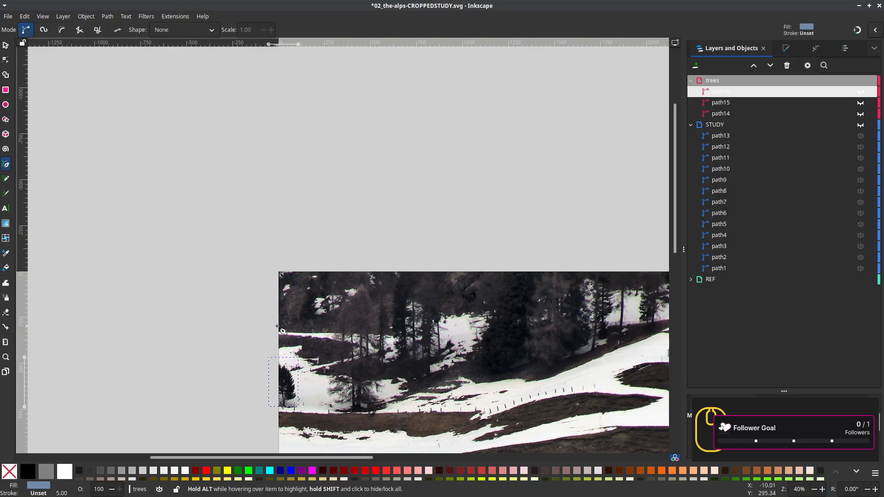
drag(276, 325, 372, 265)
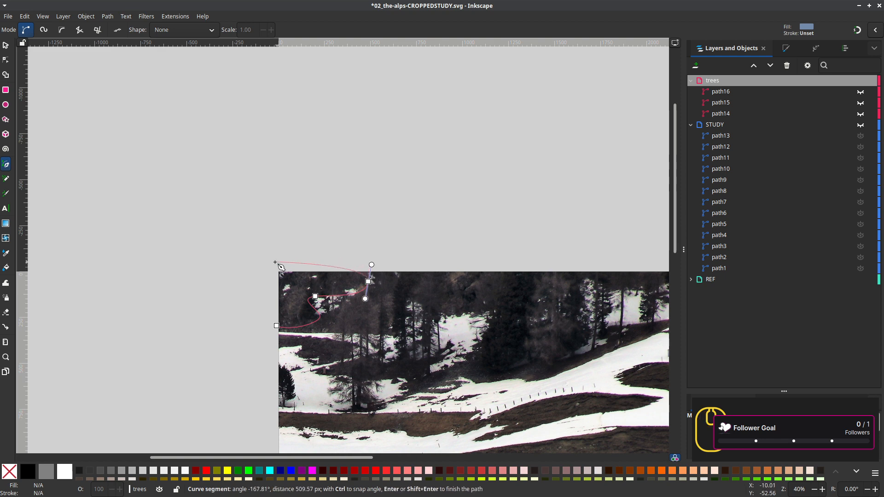
click(276, 325)
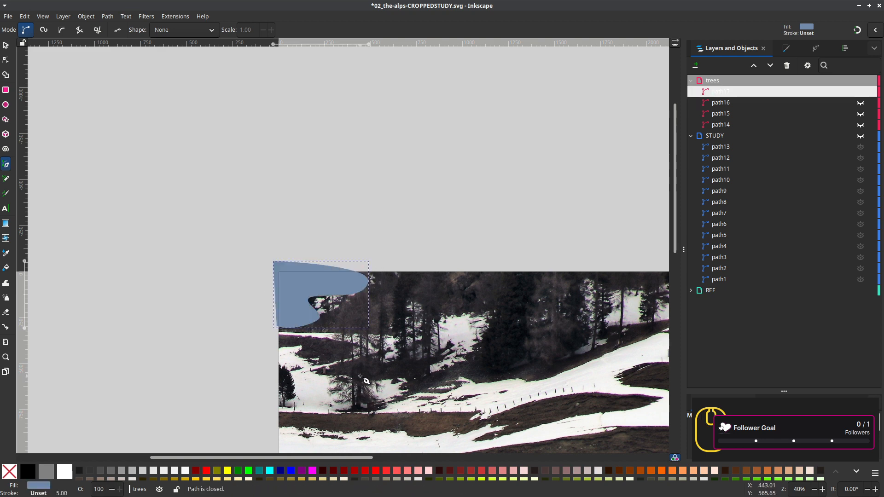
Examine the remaining tree groups across the upper part of the photo, both zoomed out and close up
drag(359, 376, 307, 341)
scroll(311, 342, down, 2)
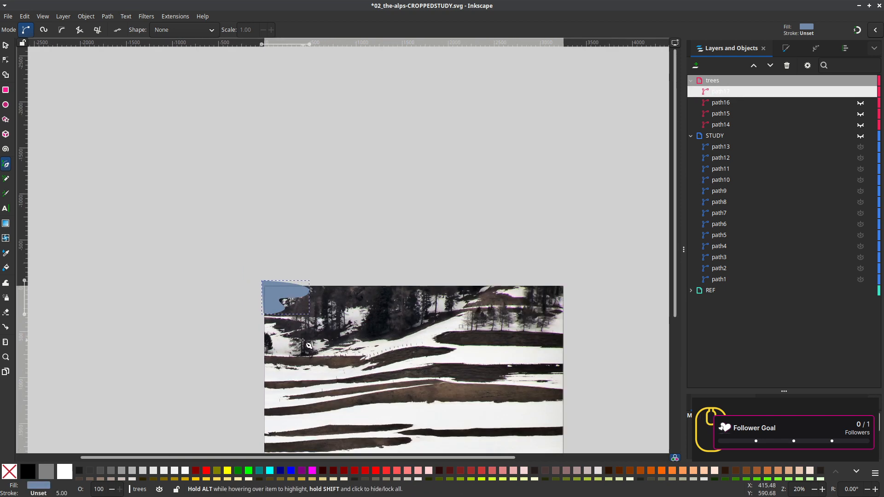
scroll(364, 354, up, 2)
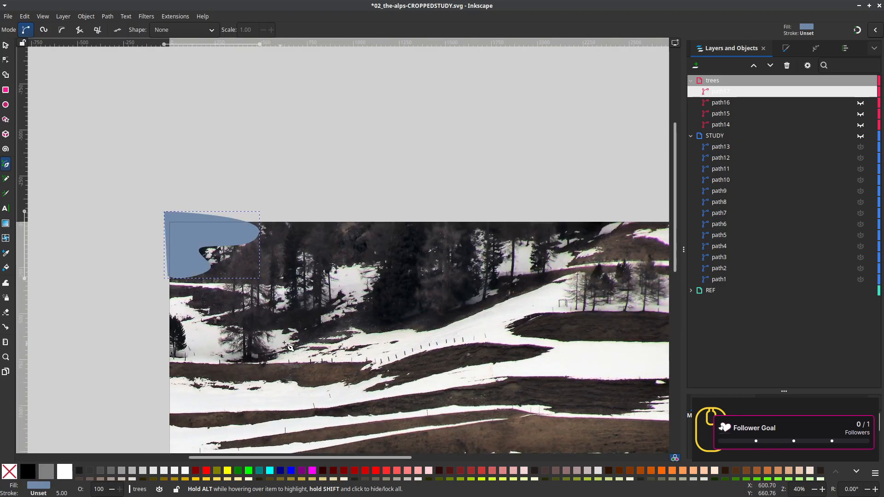
scroll(289, 346, down, 2)
scroll(335, 332, right, 2)
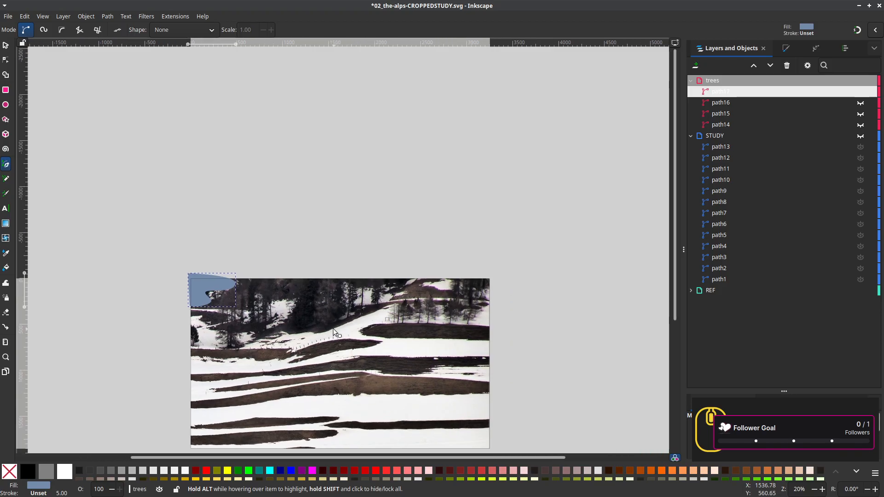
scroll(333, 329, up, 2)
scroll(331, 330, right, 2)
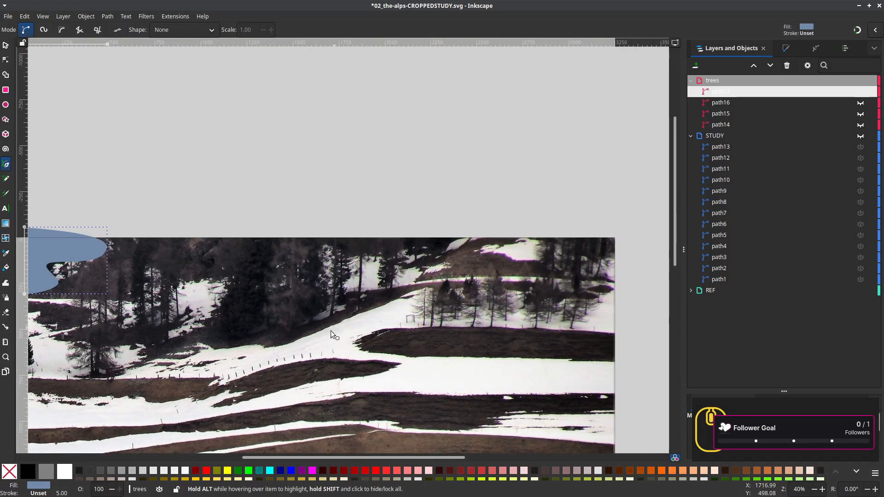
scroll(331, 331, up, 1)
scroll(322, 340, right, 1)
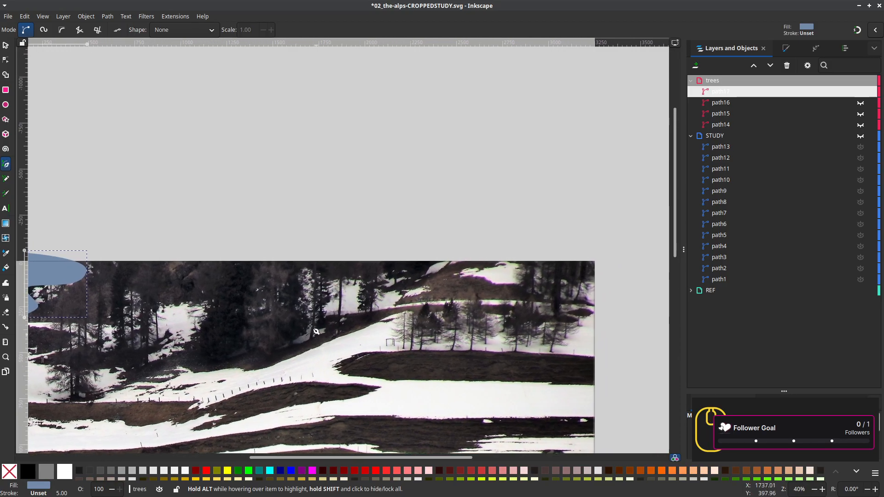
scroll(274, 317, down, 1)
scroll(389, 300, left, 2)
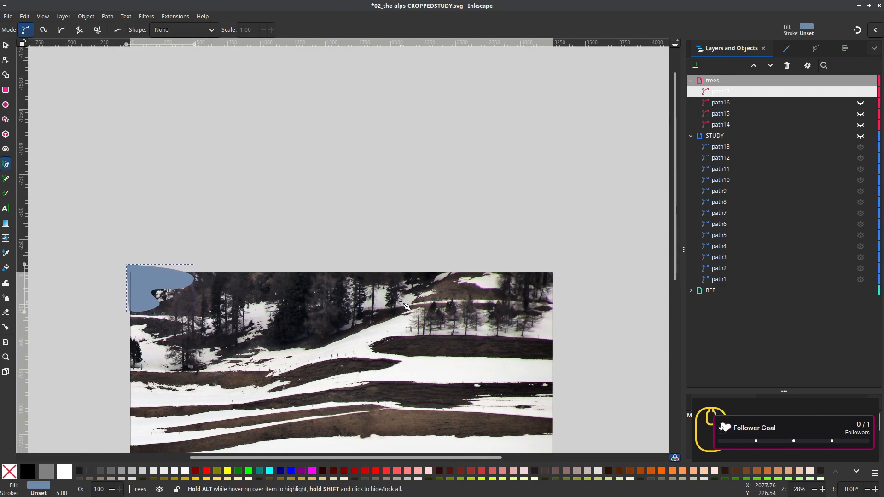
Trace the row of bare trees above the upper-right dark strip as one closed shape with a peaked crown for each tree
scroll(443, 341, up, 1)
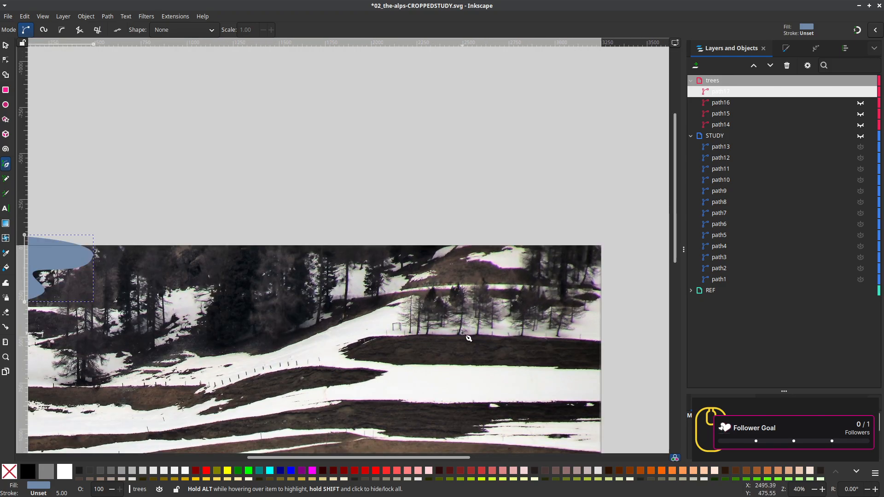
click(456, 335)
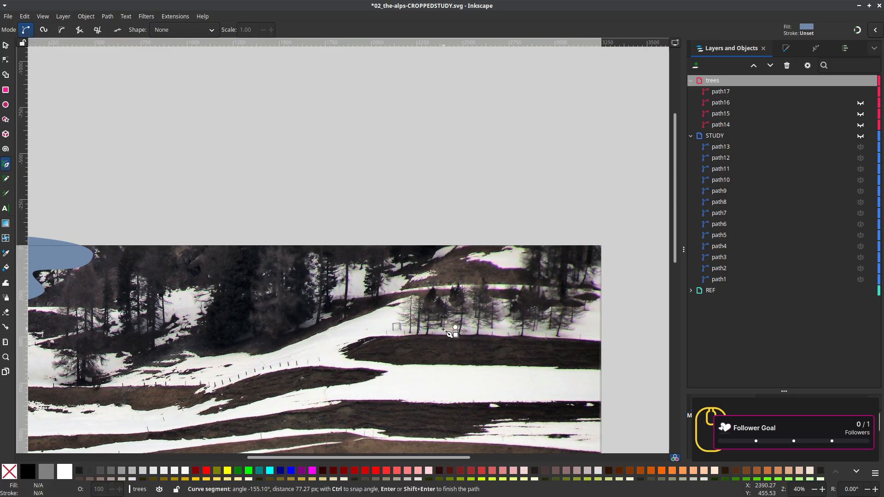
drag(442, 328, 400, 320)
drag(409, 289, 492, 288)
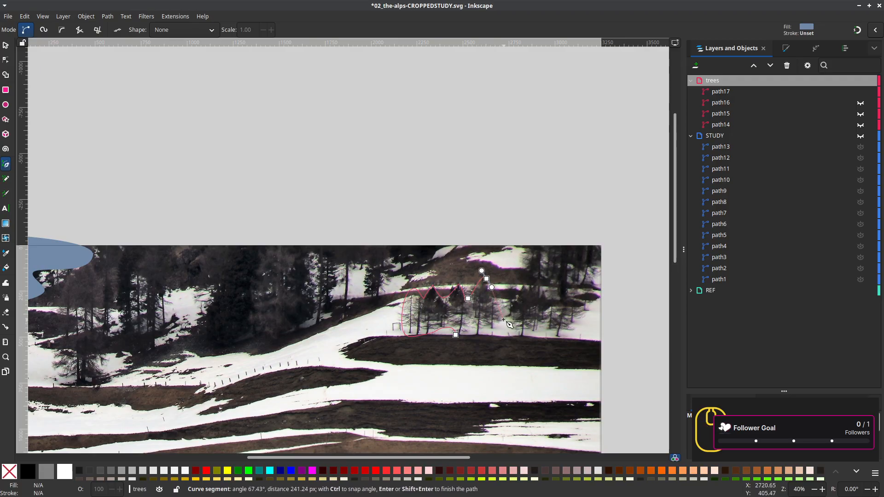
drag(500, 320, 494, 331)
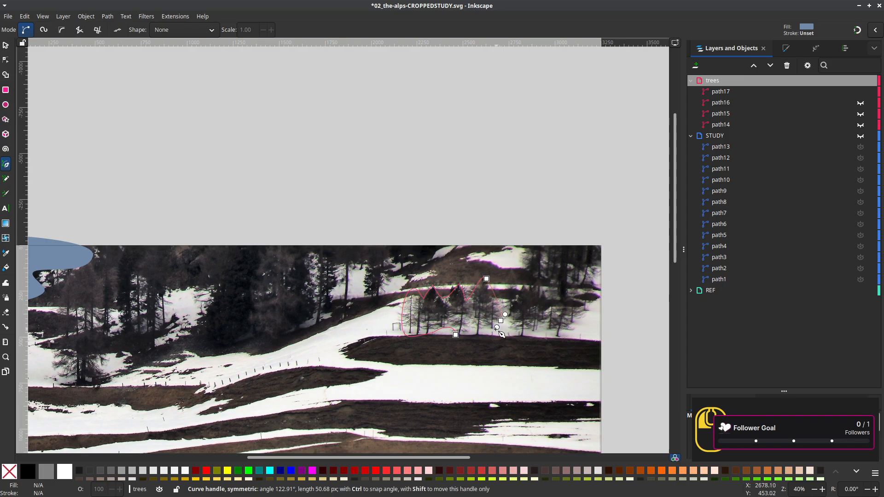
click(456, 335)
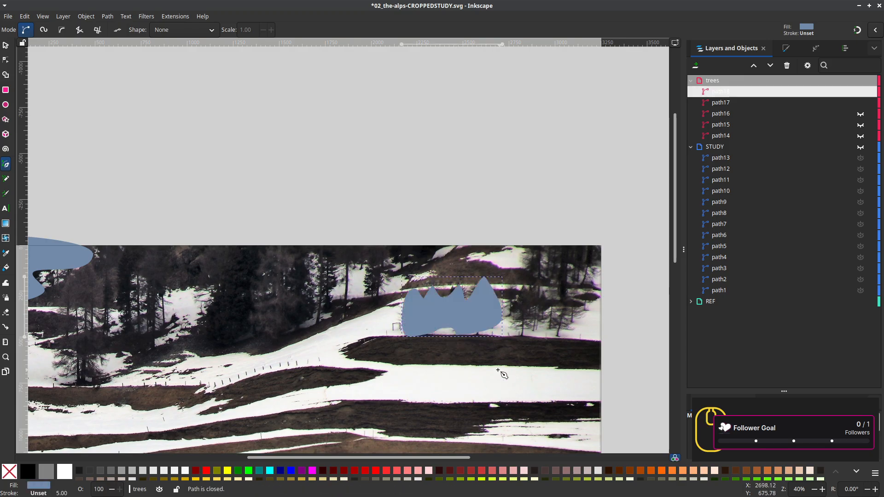
Trace the group of bare trees nearest the photo's right edge as one closed shape with a peaked crown for each tree
scroll(503, 375, right, 5)
scroll(503, 375, up, 1)
scroll(434, 355, up, 1)
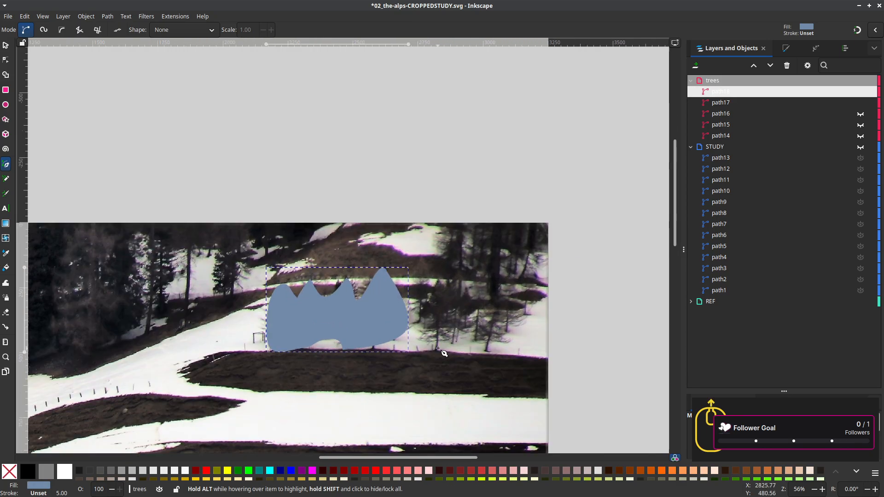
mouse_move(432, 349)
mouse_down()
mouse_move(416, 341)
mouse_move(422, 259)
mouse_move(435, 274)
mouse_move(432, 292)
mouse_move(452, 296)
mouse_move(468, 285)
mouse_move(471, 303)
mouse_move(489, 309)
mouse_move(499, 299)
mouse_move(504, 309)
mouse_move(520, 296)
mouse_move(519, 320)
mouse_move(485, 353)
mouse_move(462, 329)
mouse_move(422, 351)
mouse_up()
click(528, 270)
drag(472, 366, 484, 422)
scroll(508, 374, down, 2)
scroll(515, 379, up, 2)
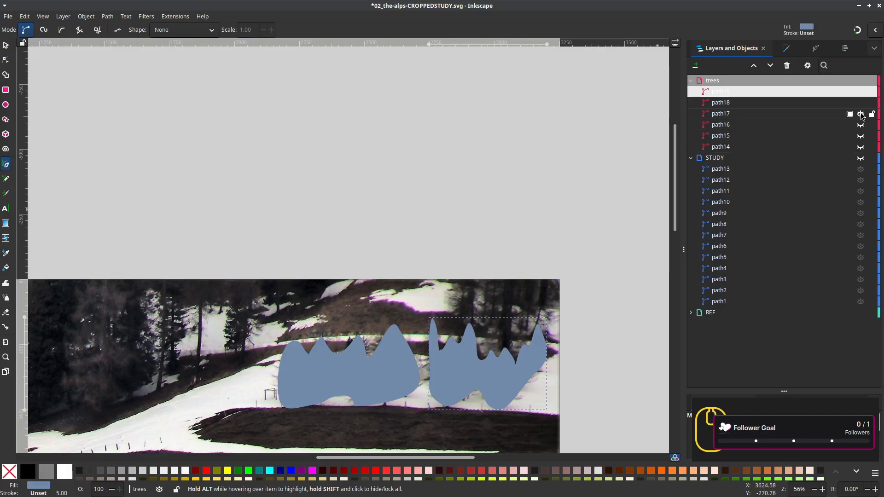
Hide the finished tree shapes and trace the dark trees in the photo's upper-right corner as a closed shape extending beyond its edges
click(859, 103)
click(861, 92)
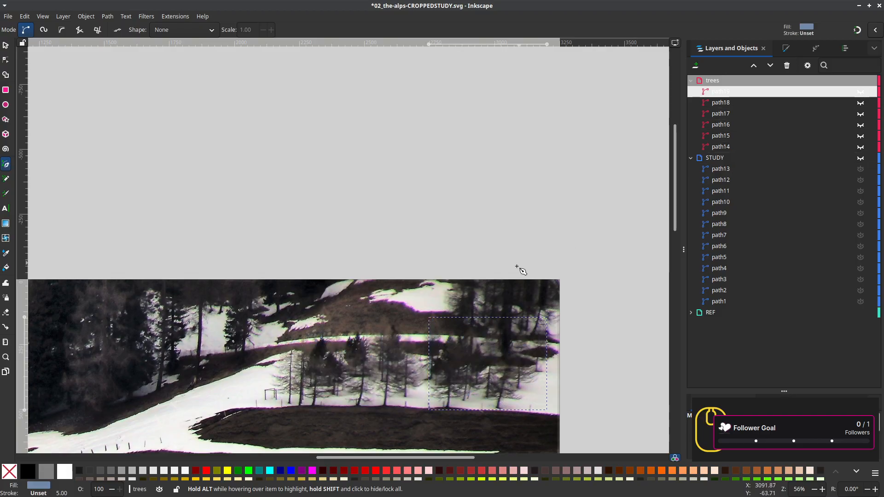
drag(449, 275, 441, 303)
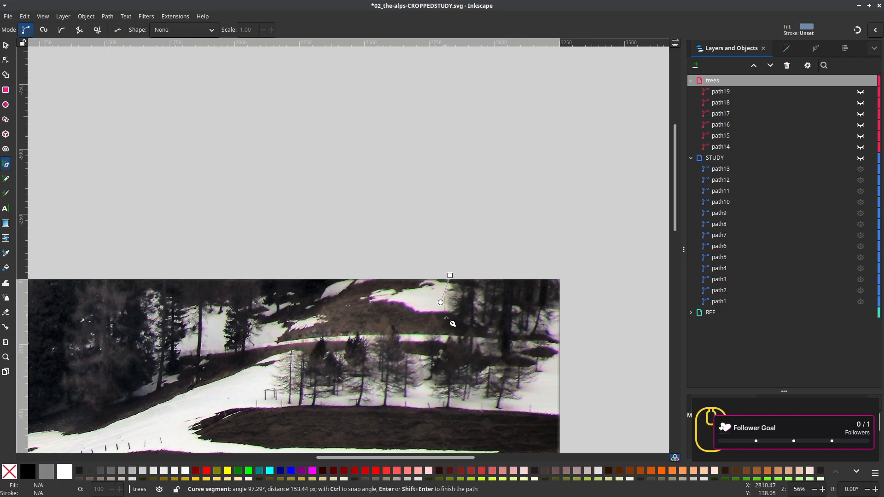
drag(459, 337, 575, 269)
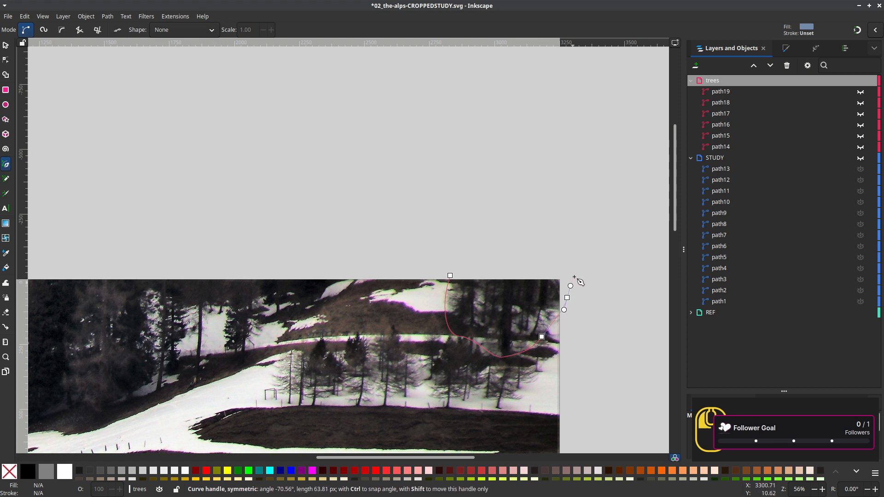
click(450, 276)
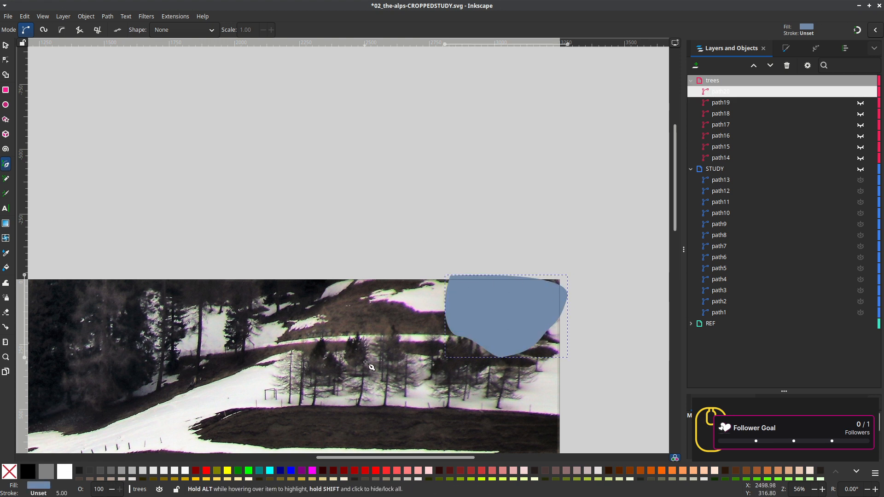
Extend the upper curve handle of the upper-right corner shape's outermost node so its upper edge bulges further above the photo
key(n)
click(567, 298)
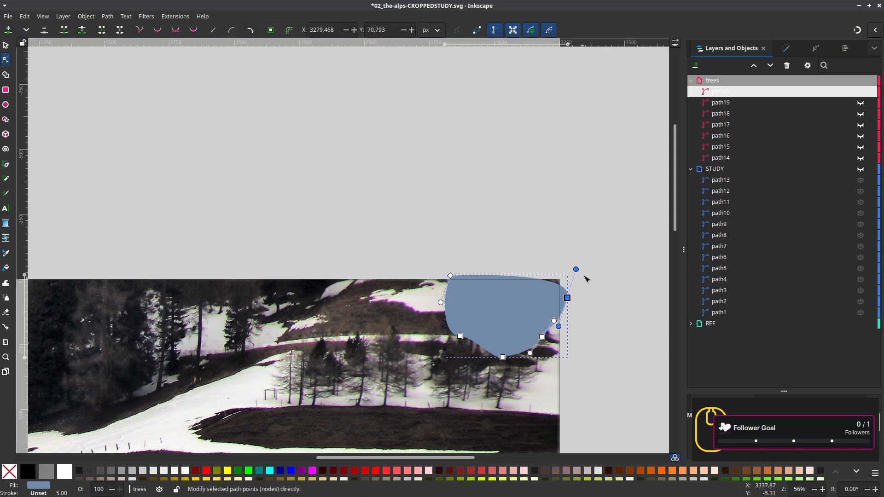
drag(581, 269, 589, 250)
scroll(542, 351, left, 2)
scroll(542, 351, down, 1)
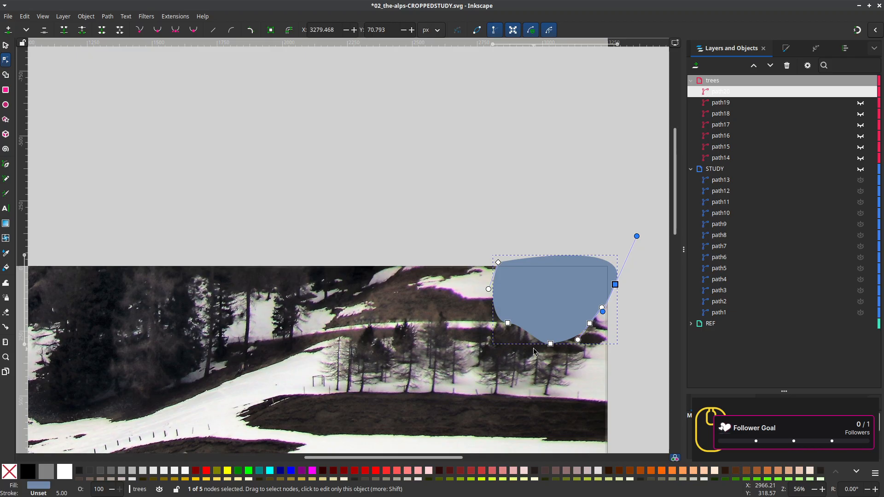
key(s)
scroll(468, 356, left, 2)
scroll(468, 356, down, 1)
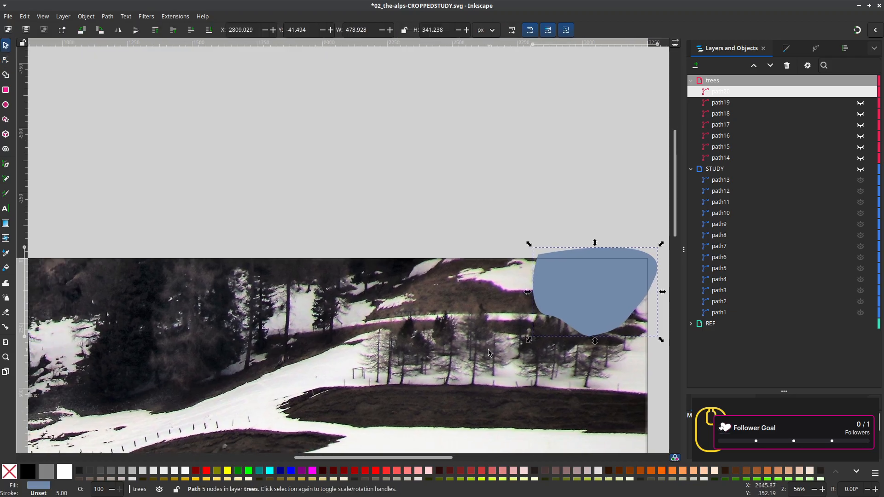
Make the tree shapes path14 to path19 visible again and briefly compare them with the STUDY layer's shapes
click(6, 164)
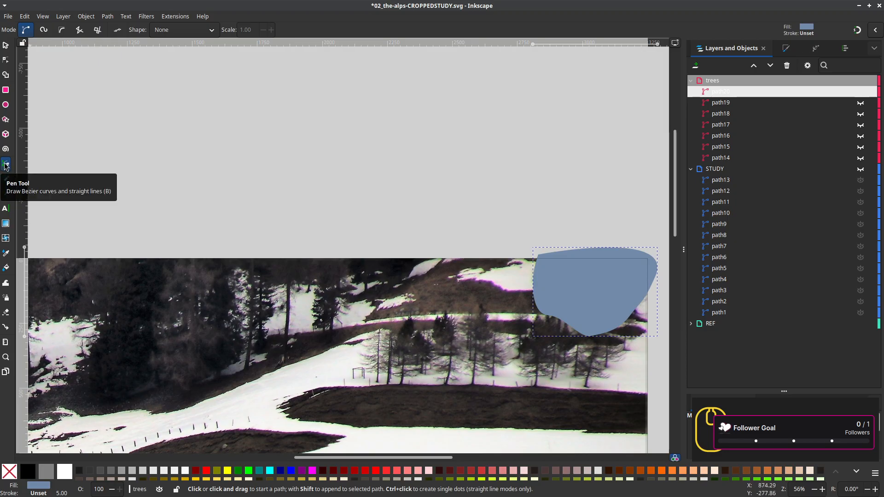
drag(362, 374, 538, 371)
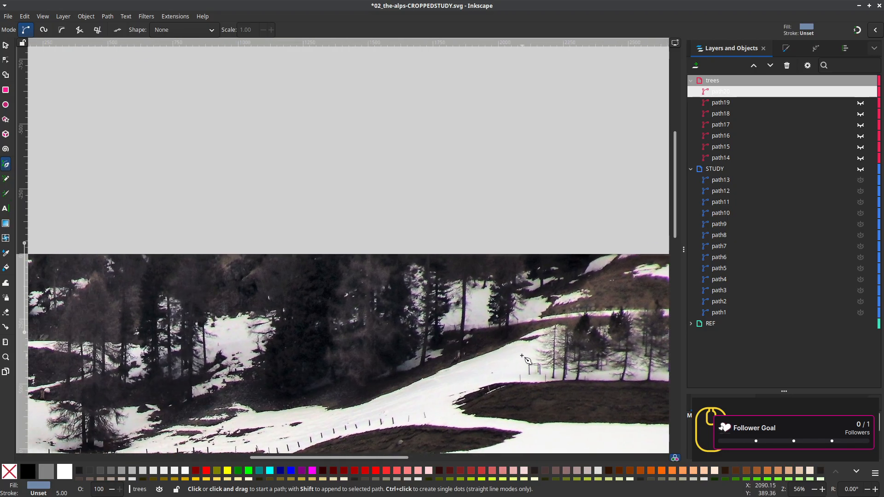
scroll(569, 331, down, 1)
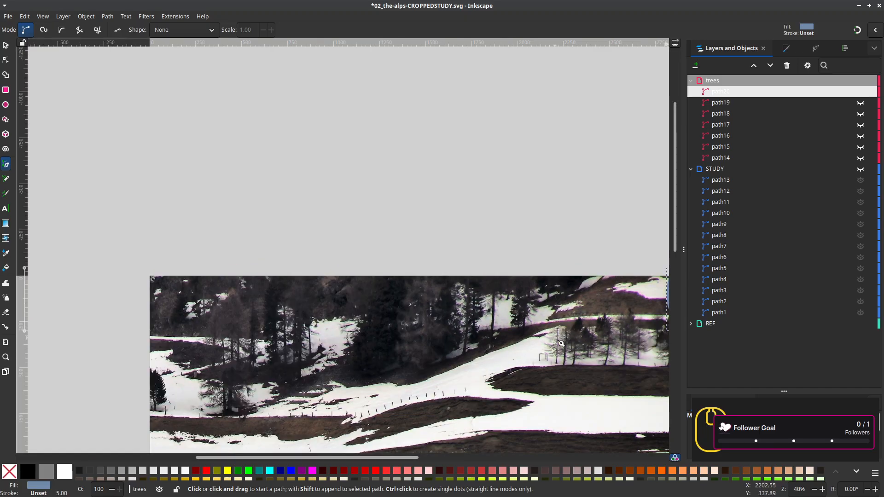
click(860, 114)
click(860, 125)
click(860, 136)
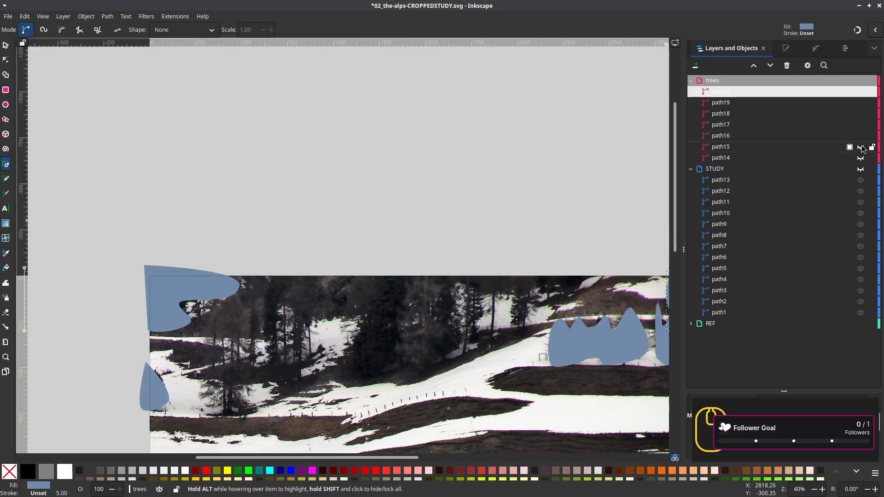
click(860, 146)
click(860, 157)
click(860, 169)
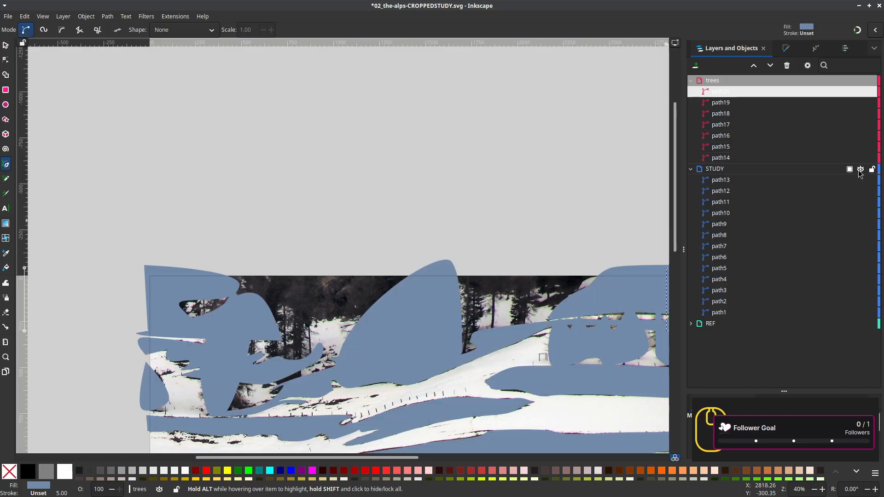
click(860, 169)
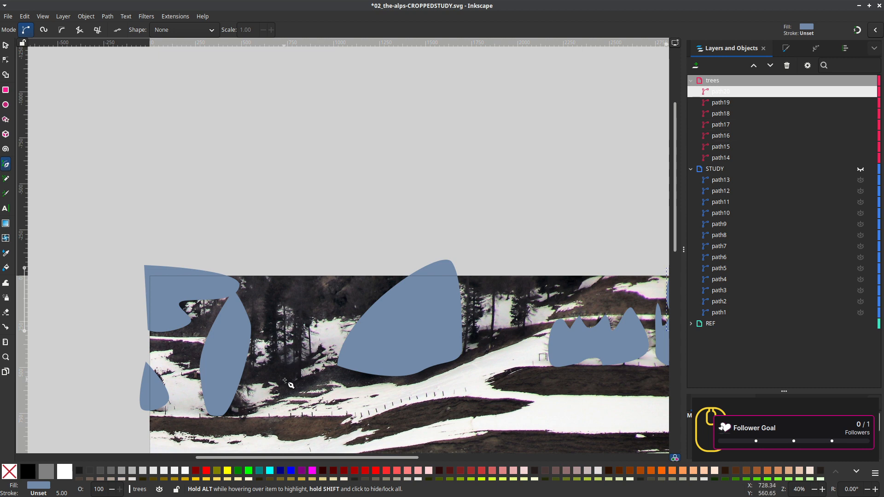
Set the canvas display mode to Outline so the photo shows through the tree shapes
scroll(285, 380, up, 1)
scroll(316, 382, left, 1)
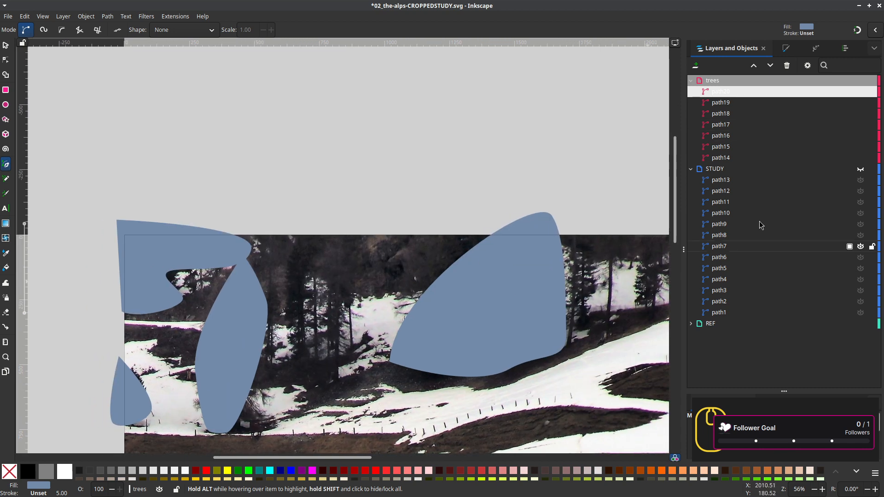
click(861, 103)
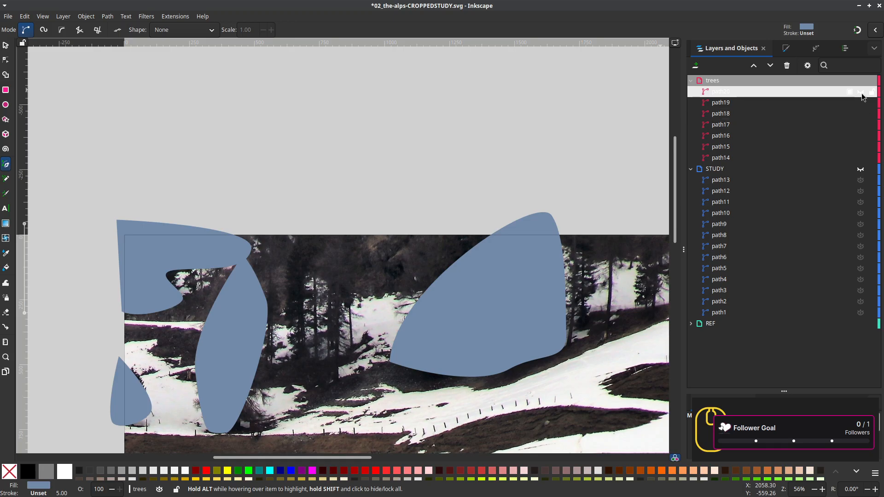
click(44, 16)
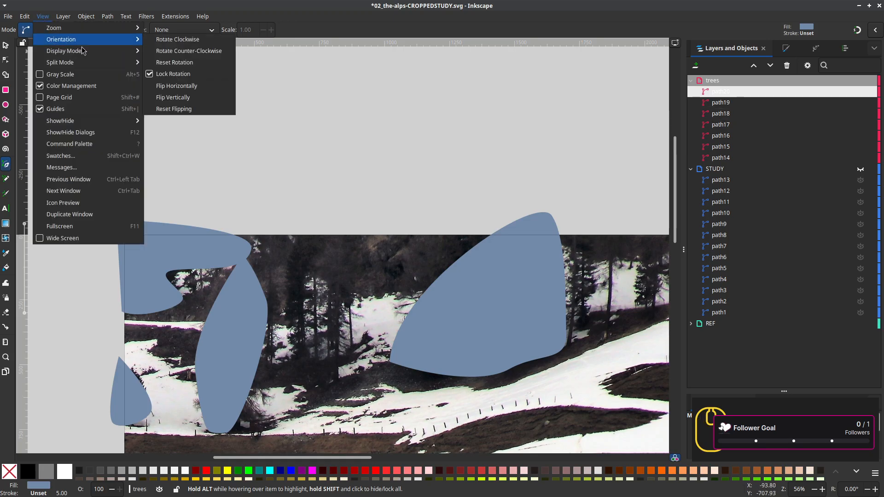
mouse_move(92, 51)
click(165, 62)
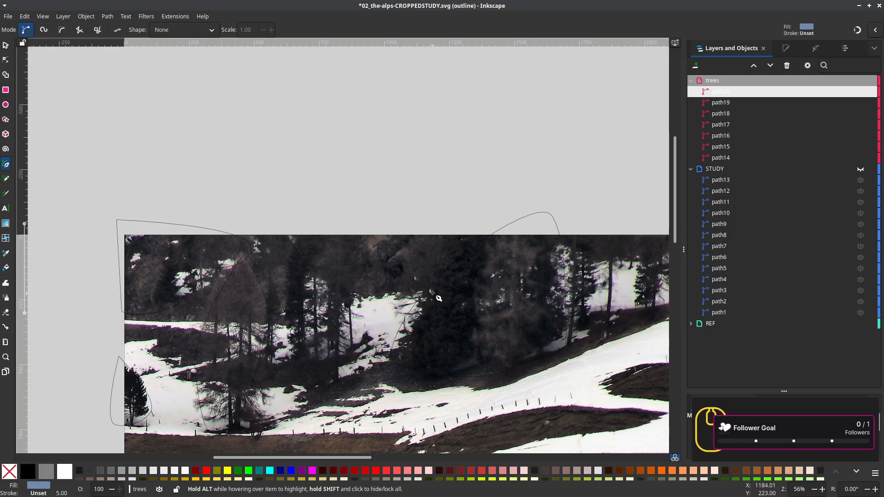
Trace the cluster of tall dark trees beside the large bare tree as a tall closed oval reaching above the photo's upper edge
scroll(438, 298, down, 2)
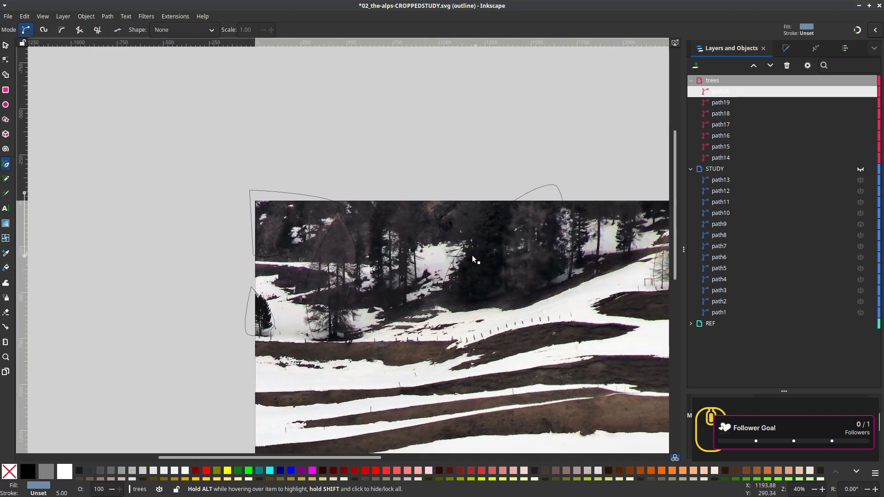
scroll(412, 277, up, 2)
scroll(385, 327, down, 1)
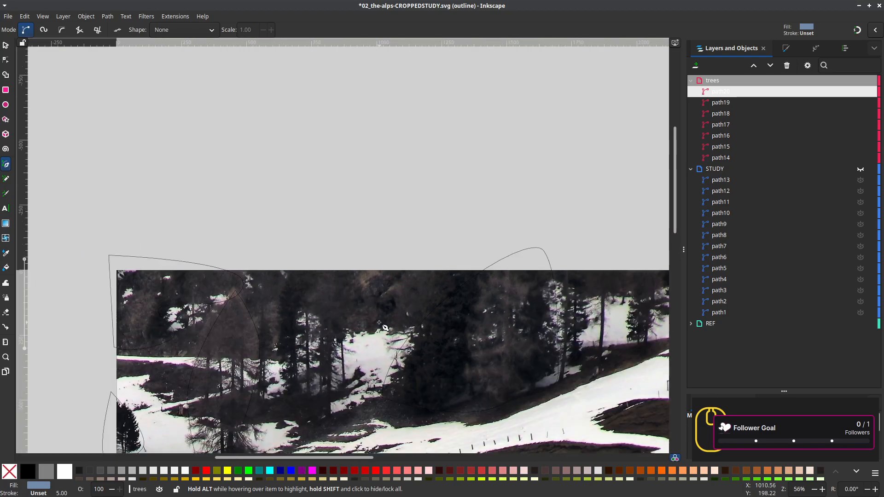
scroll(382, 338, down, 1)
drag(382, 339, 377, 289)
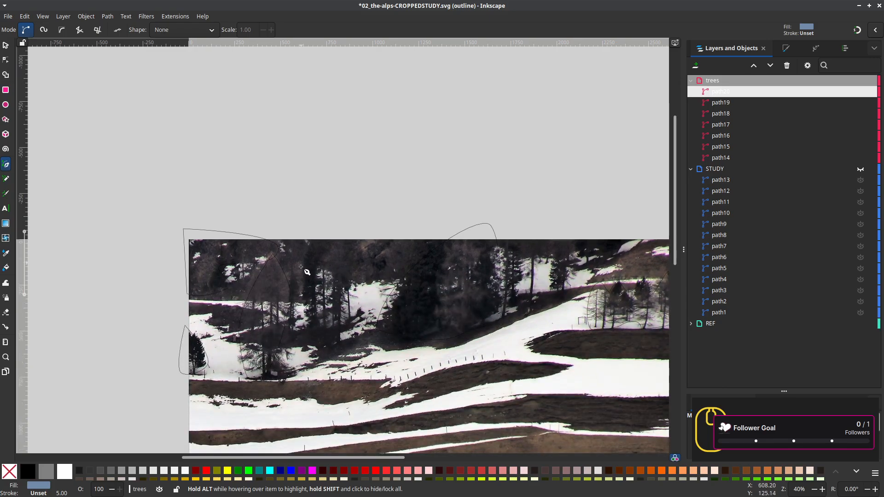
scroll(304, 295, up, 1)
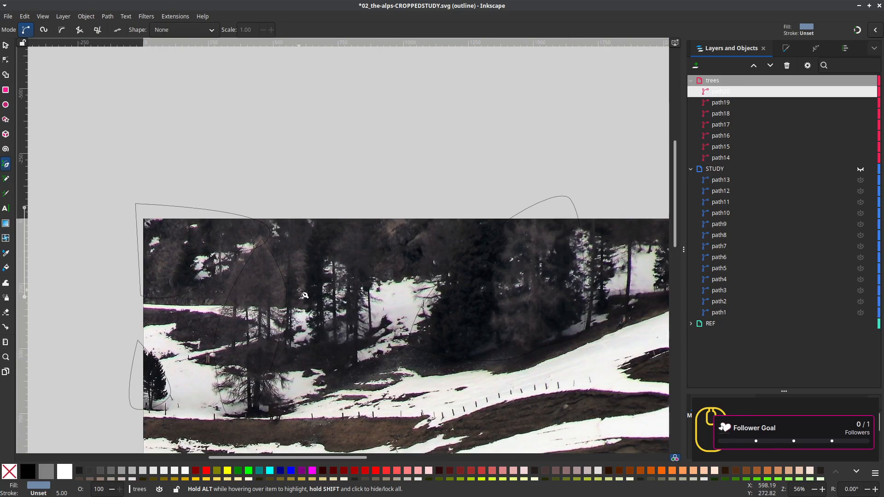
click(311, 355)
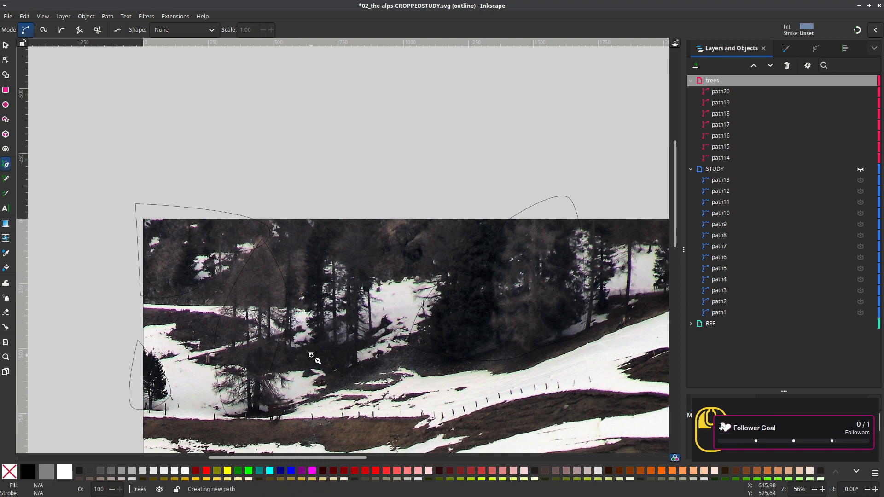
drag(334, 380, 361, 371)
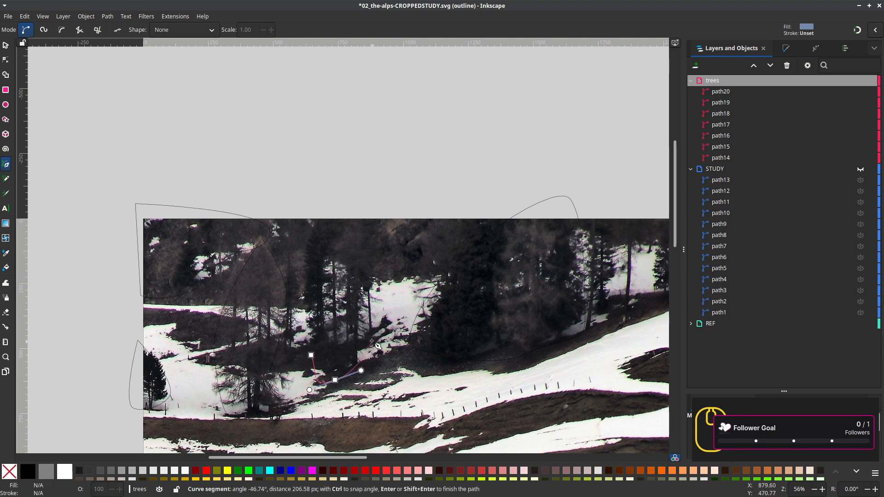
drag(374, 332, 383, 318)
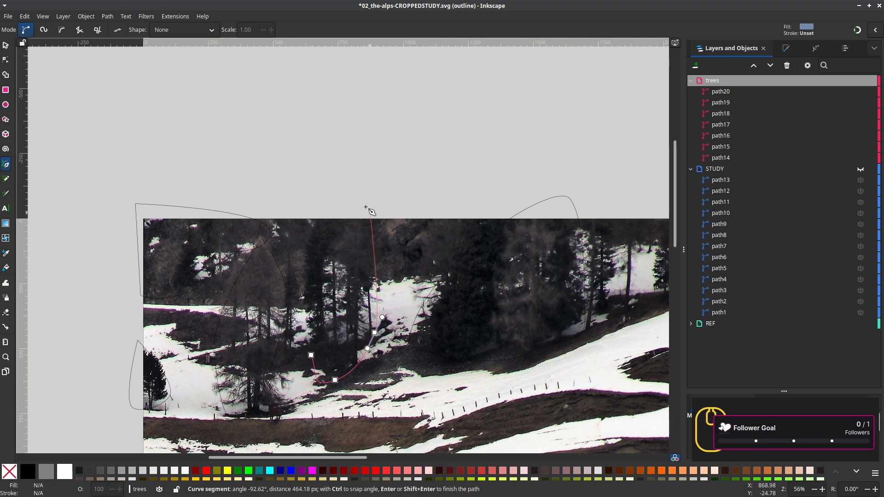
drag(365, 203, 340, 184)
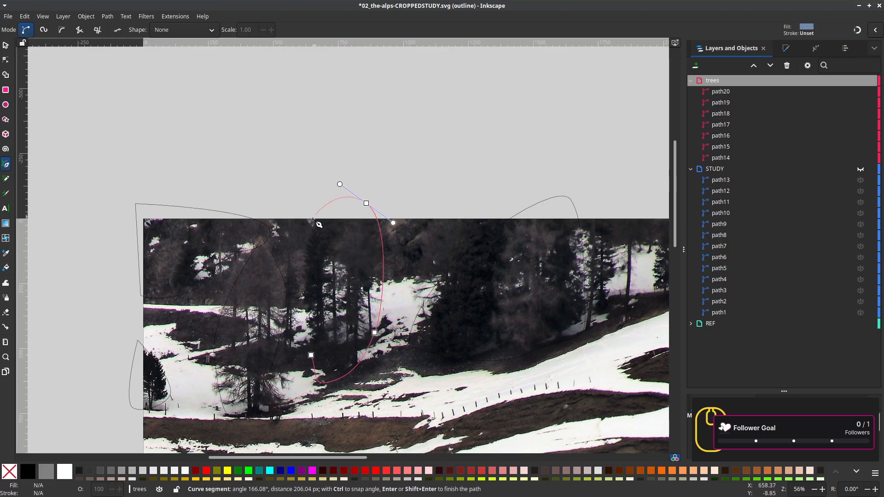
drag(305, 240, 305, 262)
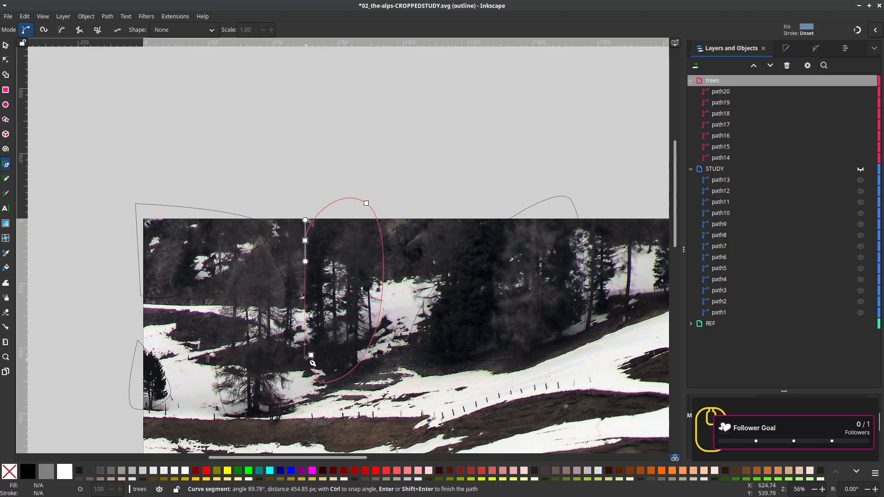
drag(311, 355, 317, 382)
click(321, 383)
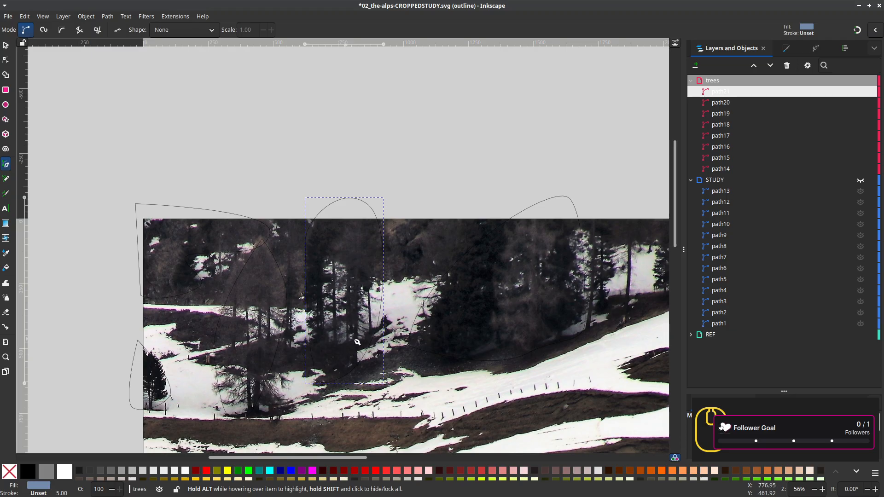
Trace the background forest as one closed shape from the upper-right snow patch along its lower edge to the photo's left side, closing above the photo
drag(378, 316, 236, 344)
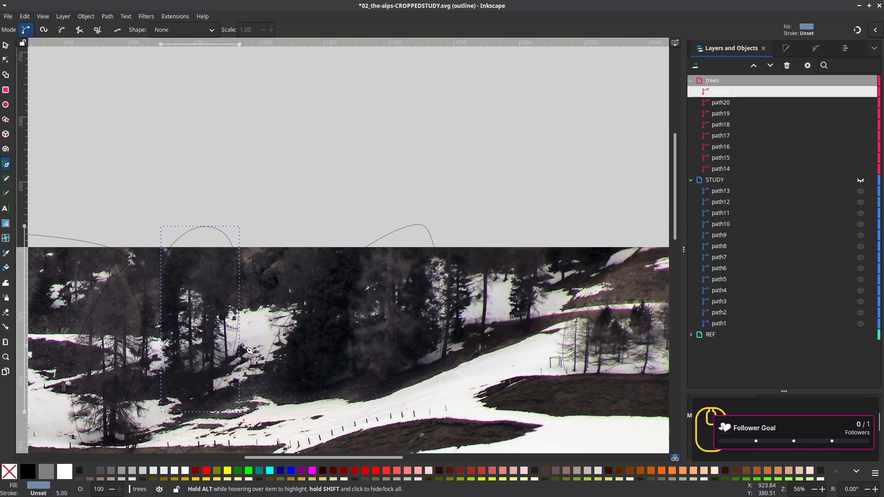
drag(579, 247, 516, 226)
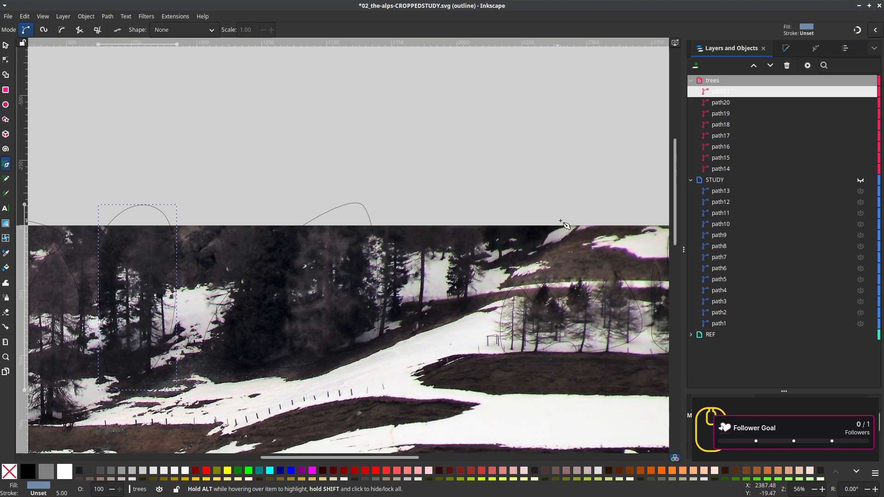
drag(568, 216, 554, 236)
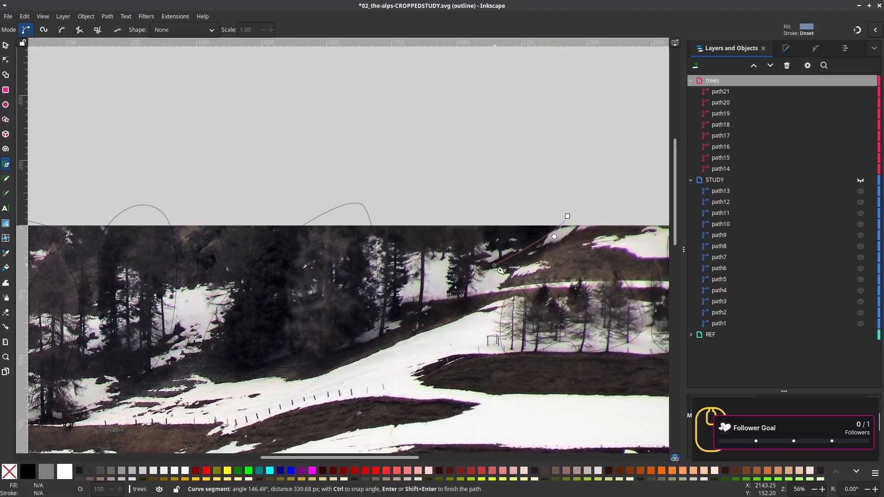
drag(492, 263, 392, 263)
drag(324, 263, 306, 265)
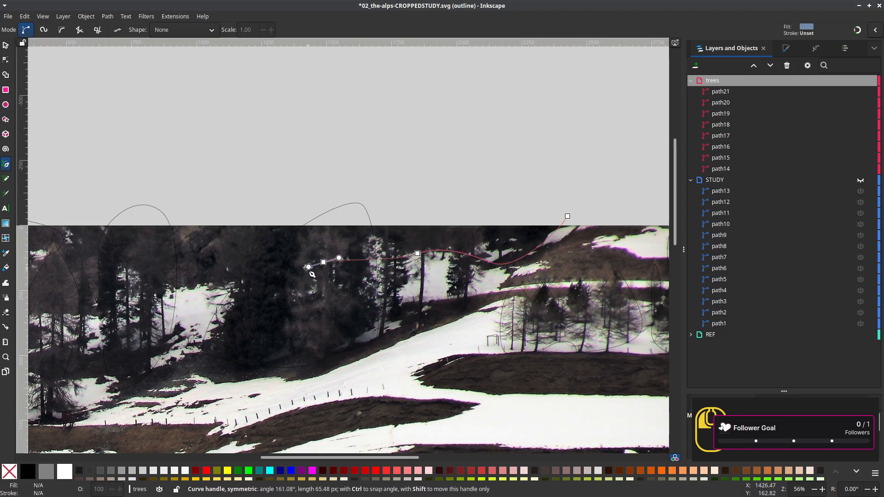
drag(216, 285, 188, 282)
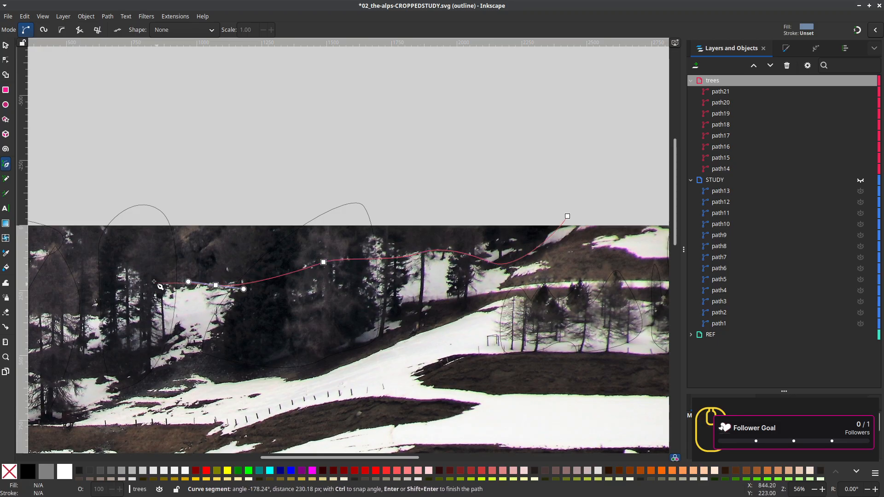
drag(133, 273, 341, 235)
drag(315, 281, 290, 282)
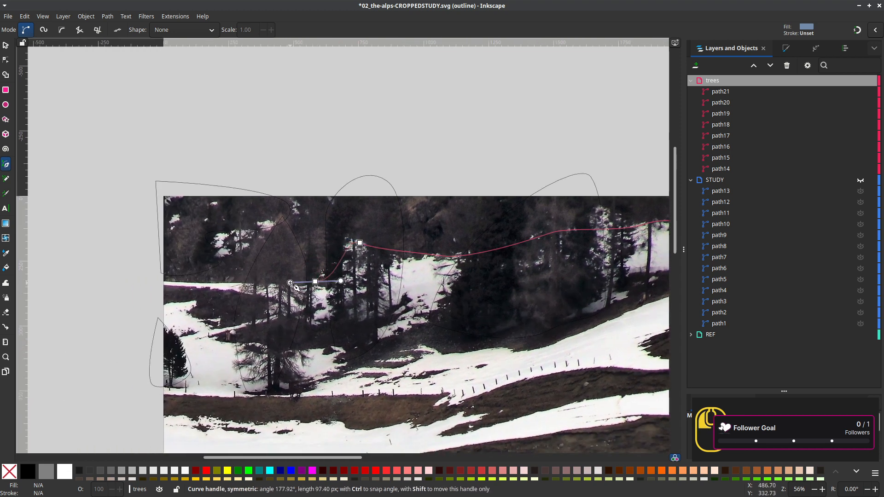
drag(165, 280, 146, 273)
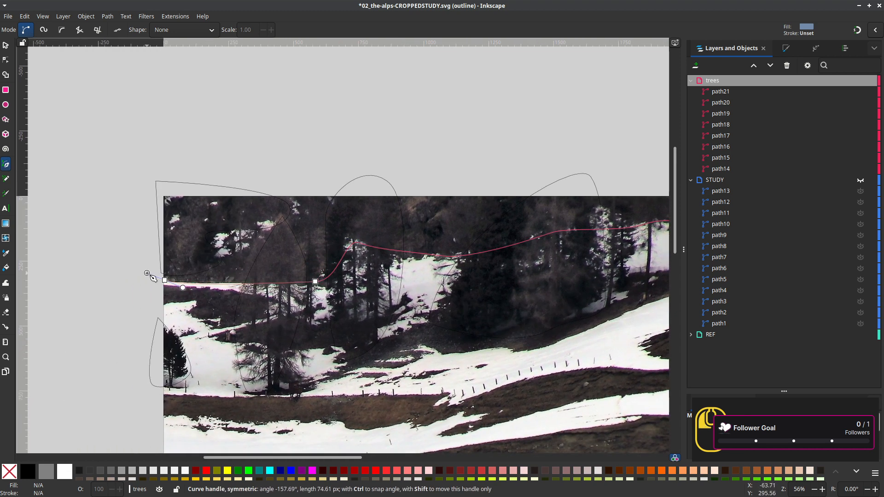
click(164, 159)
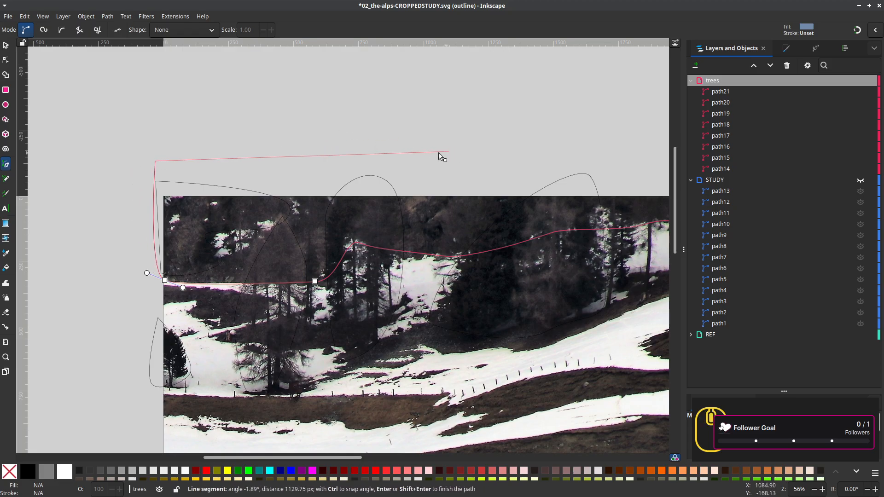
scroll(506, 153, right, 5)
click(632, 178)
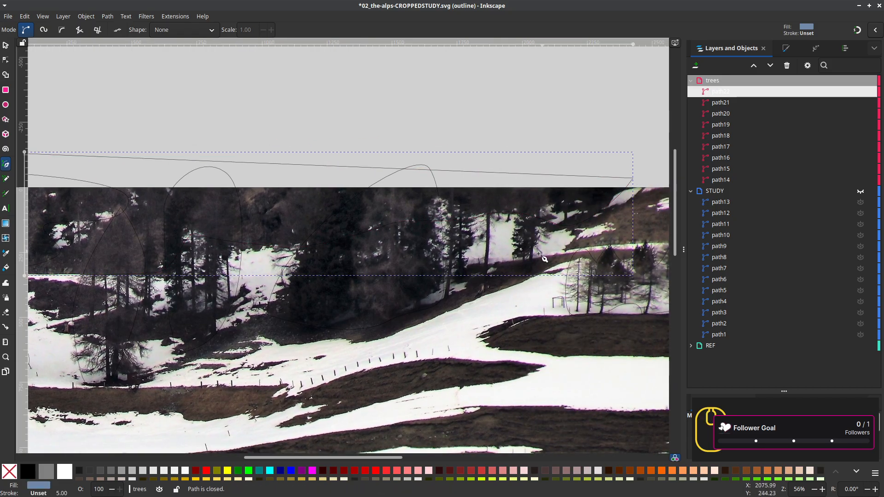
Hide path17, the old forest shape in the photo's upper-left corner
scroll(511, 283, down, 2)
scroll(501, 299, right, 3)
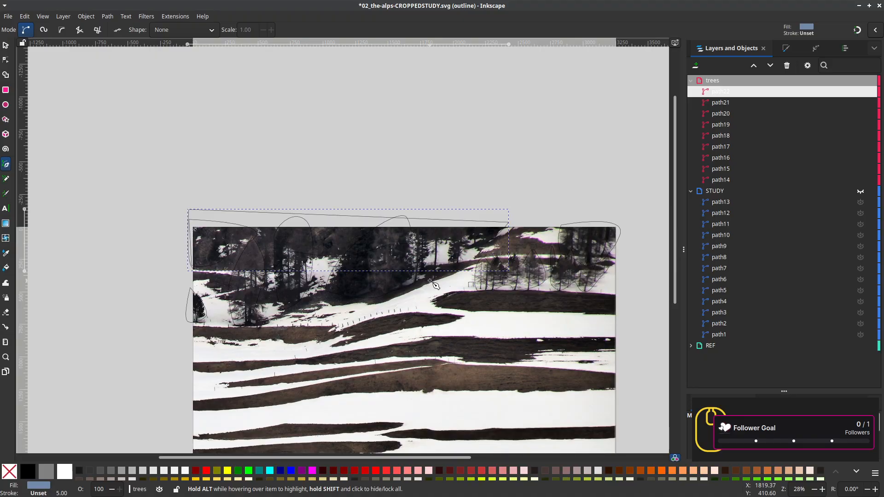
key(s)
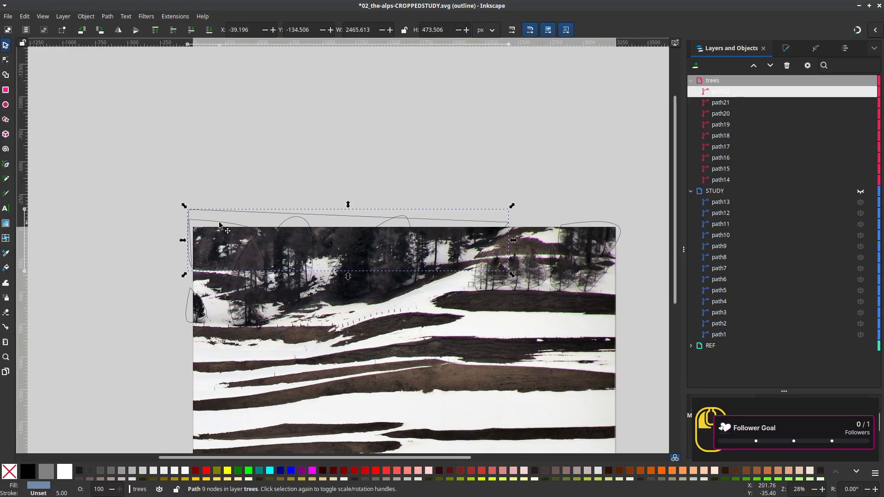
click(836, 147)
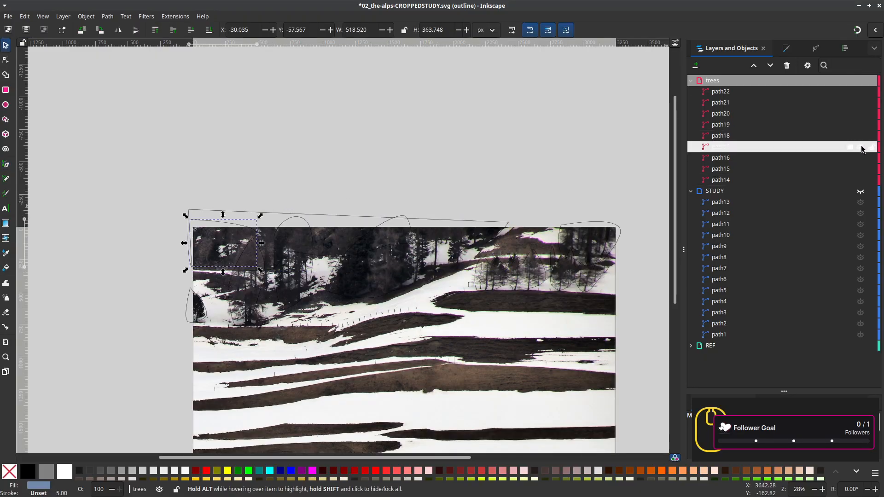
click(860, 147)
Create a new layer named treesnoneed and move path17 into it
click(696, 66)
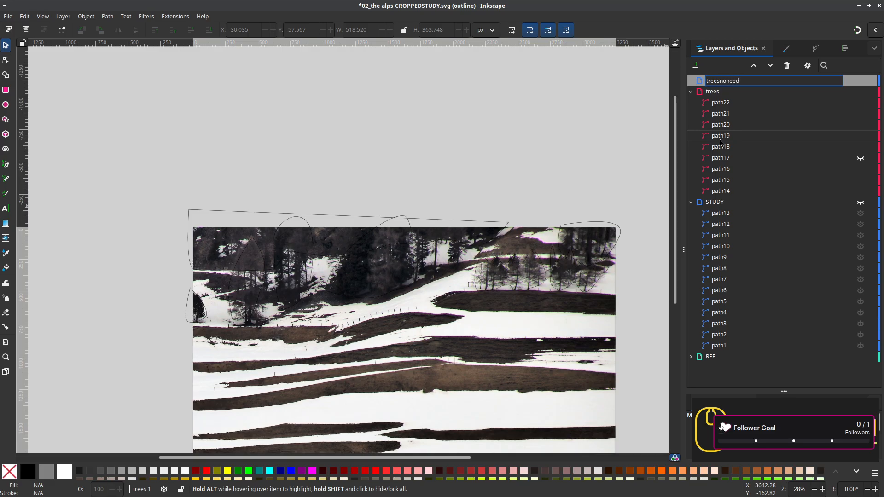
key(Return)
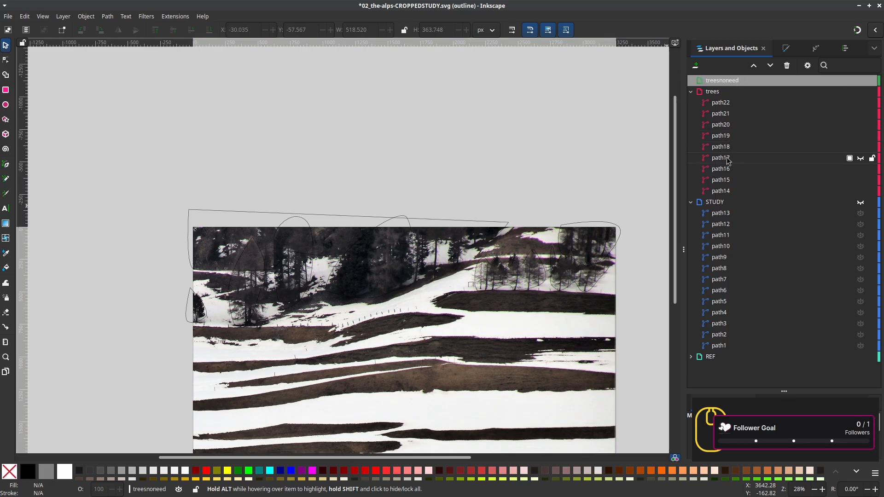
drag(731, 133, 737, 84)
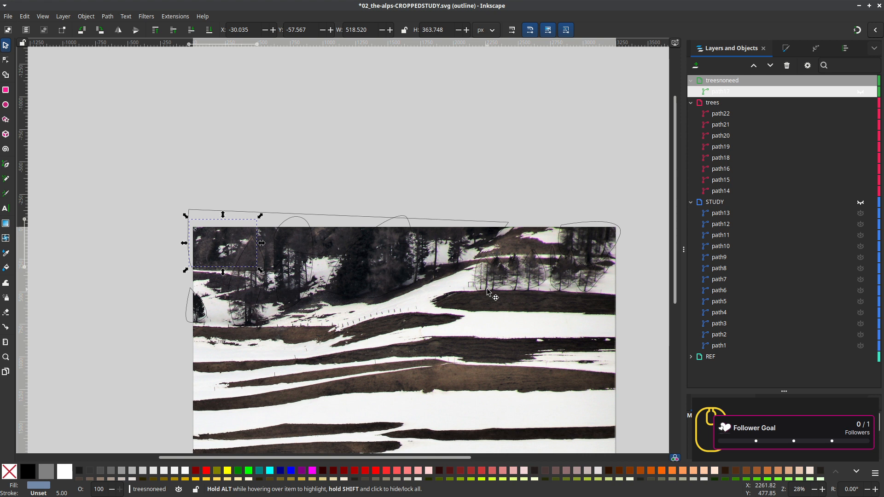
Make the STUDY layer visible again so its ground shapes show over the whole photo
scroll(488, 291, right, 2)
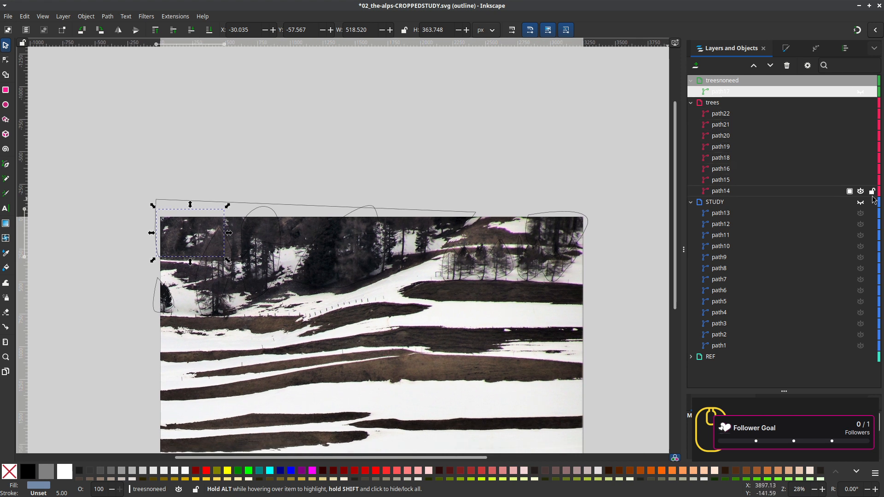
click(860, 202)
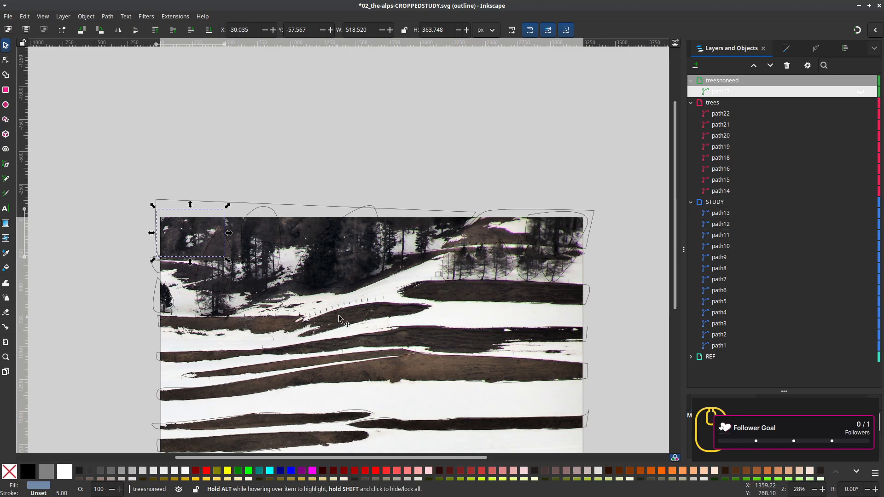
scroll(338, 317, down, 4)
scroll(338, 317, left, 3)
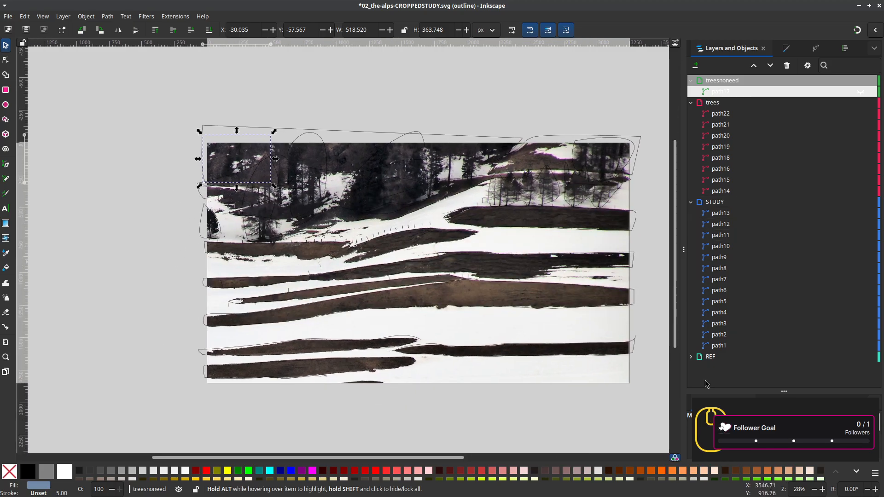
Fill the STUDY shapes path1, path2 and path3 with colours sampled from the brown ground strips beneath them using the Dropper
click(722, 346)
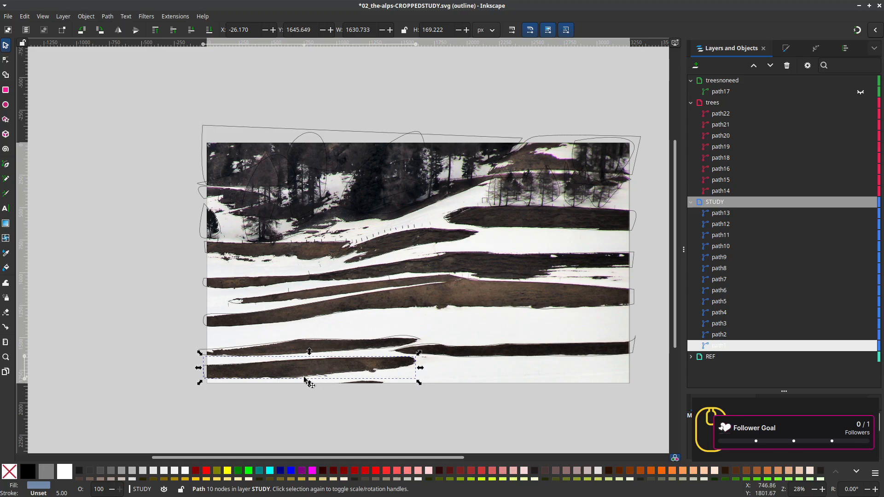
key(d)
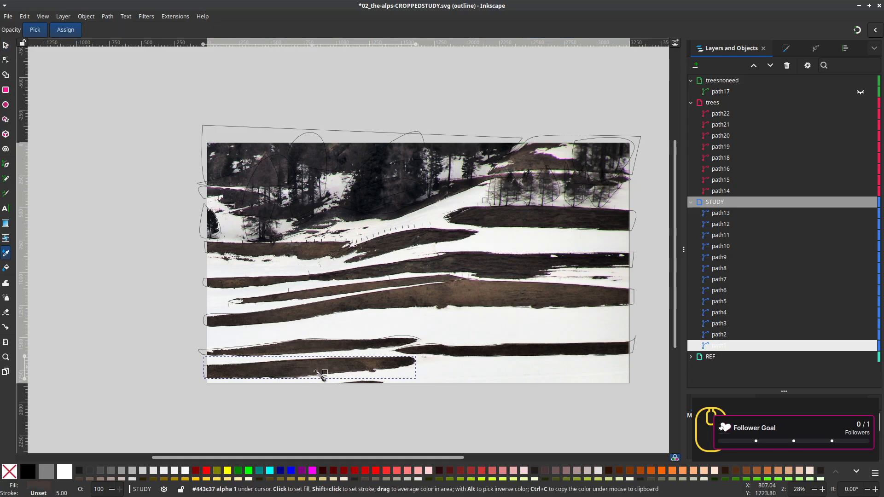
click(718, 337)
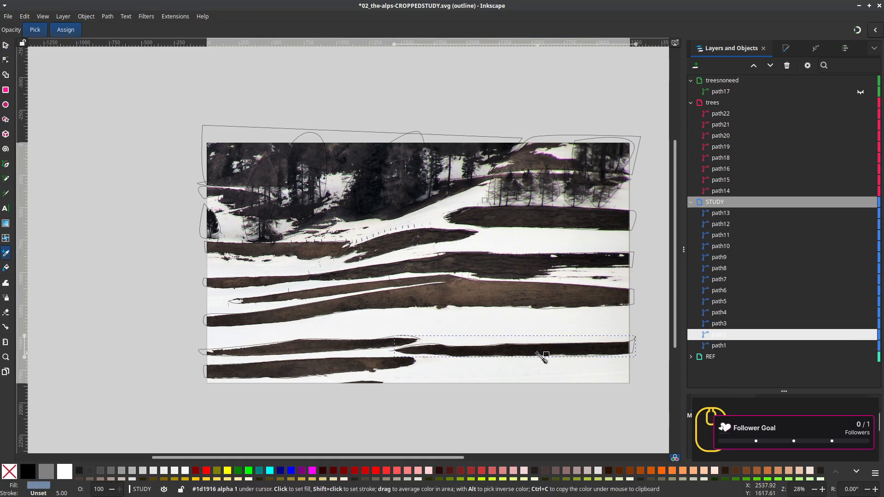
key(Tab)
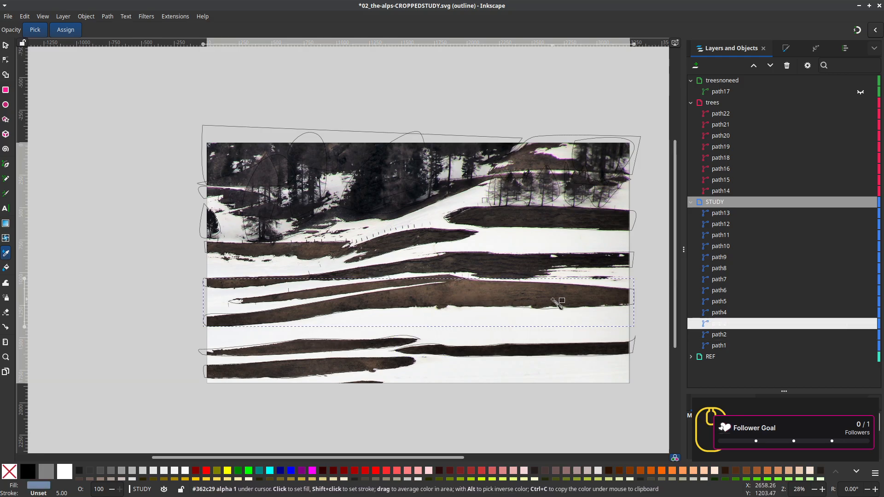
Fill path4, path5 and path6 with brown tones sampled from their matching ground strips in the photo
click(719, 312)
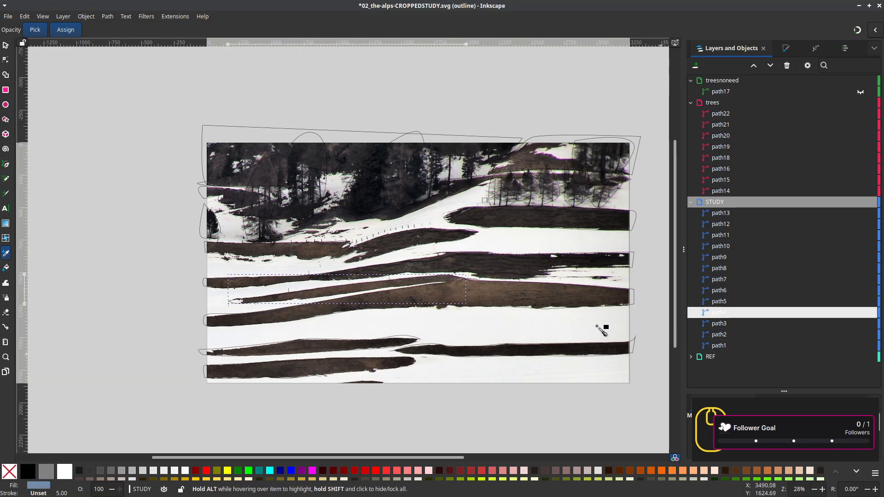
click(353, 290)
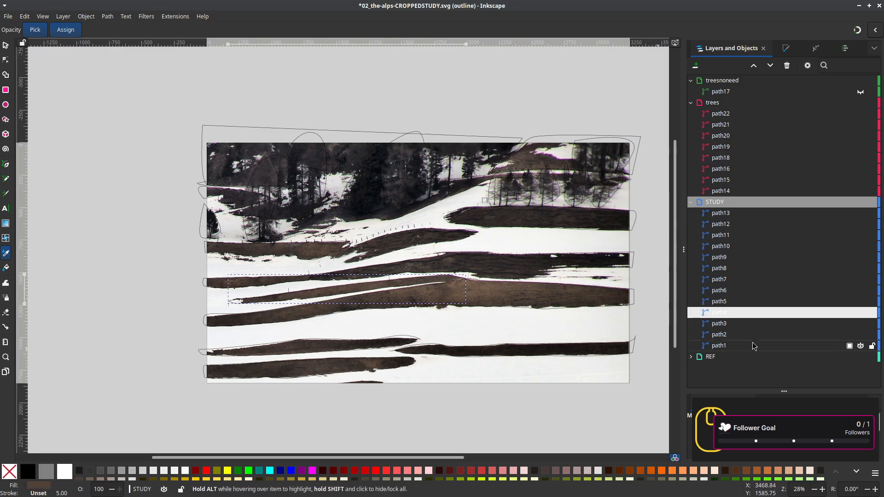
click(718, 302)
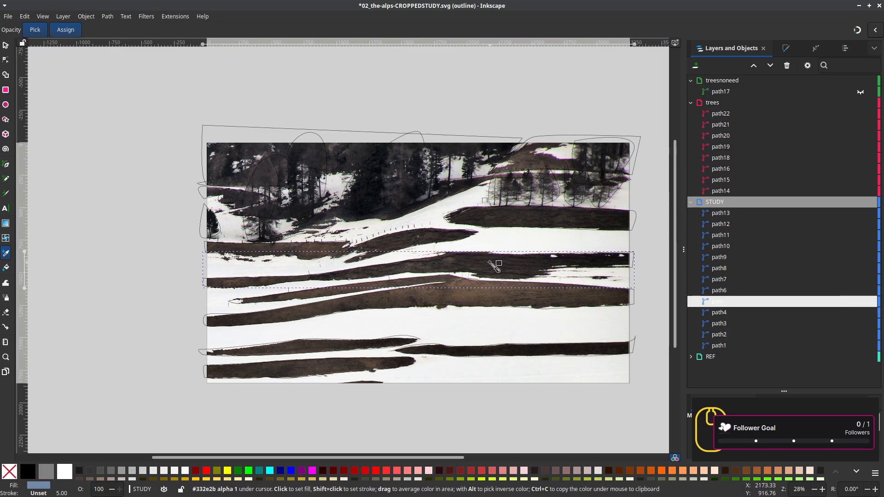
click(719, 291)
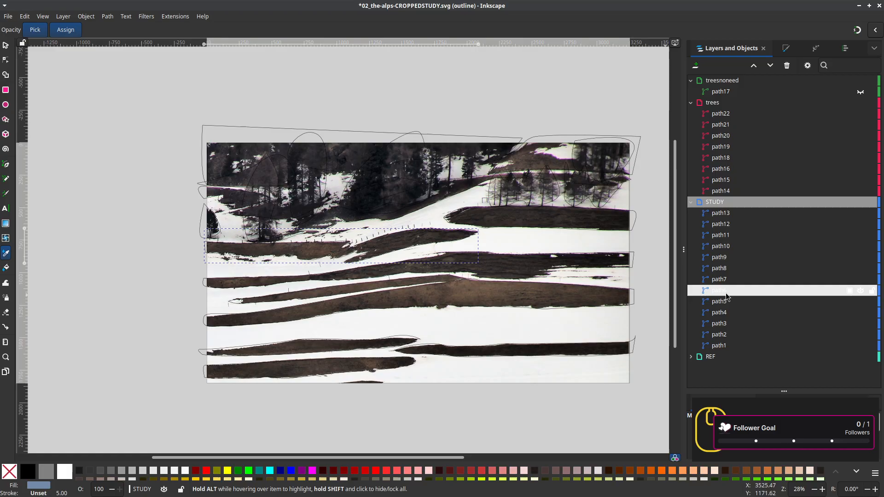
click(406, 245)
Fill path7 with a dark tone sampled from the photo and path8 with the brown of the upper-right slope
click(716, 279)
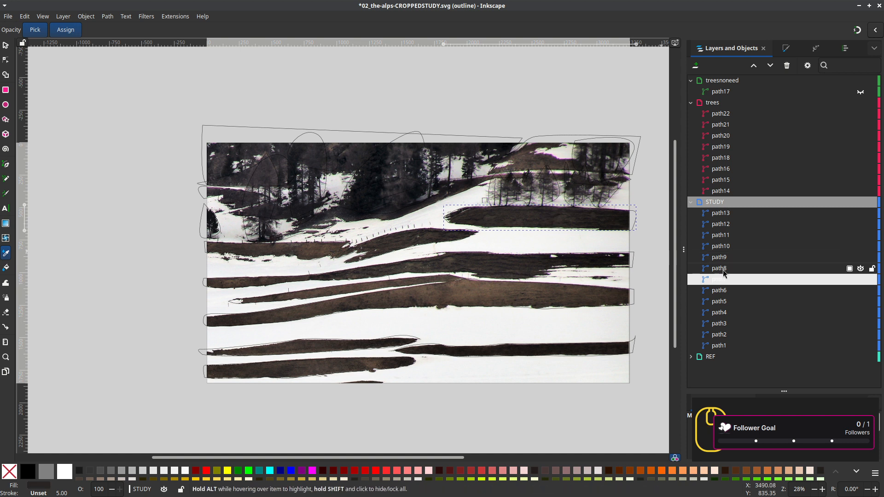
click(723, 271)
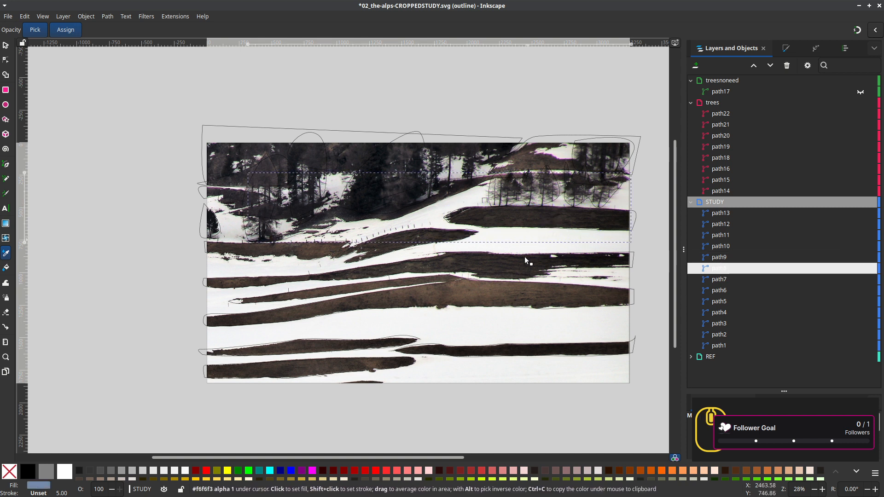
scroll(523, 316, up, 3)
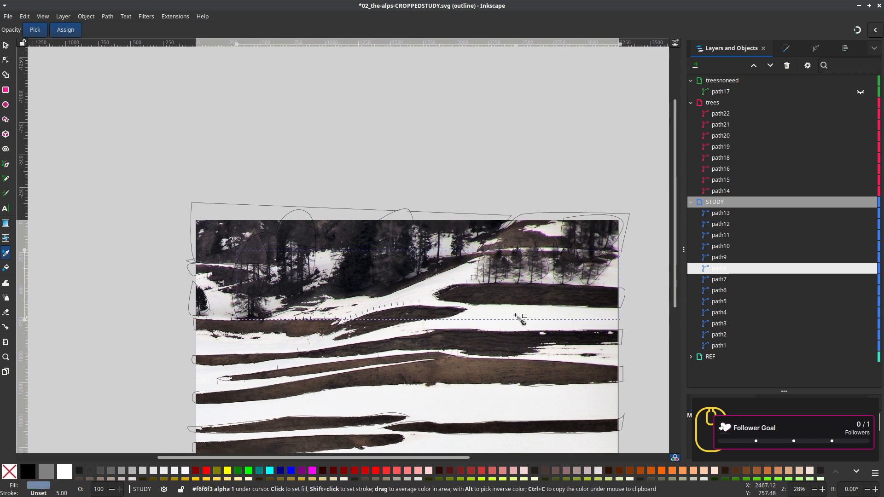
click(520, 240)
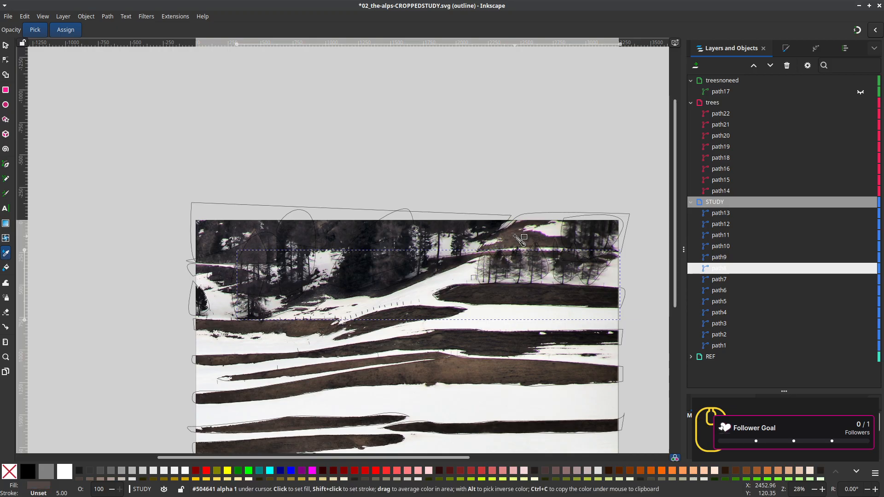
scroll(519, 239, up, 1)
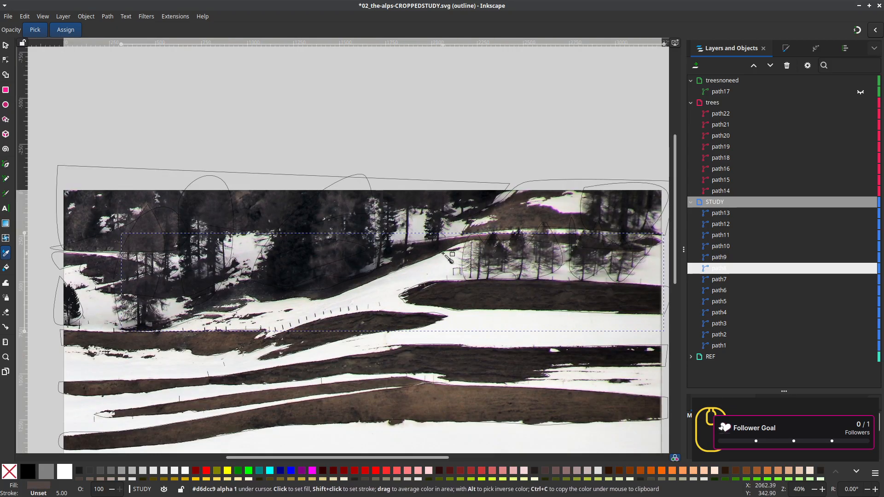
Fill STUDY shapes path9 and path10 with dark ground tones sampled from the photo under the forest and at its left edge
click(720, 258)
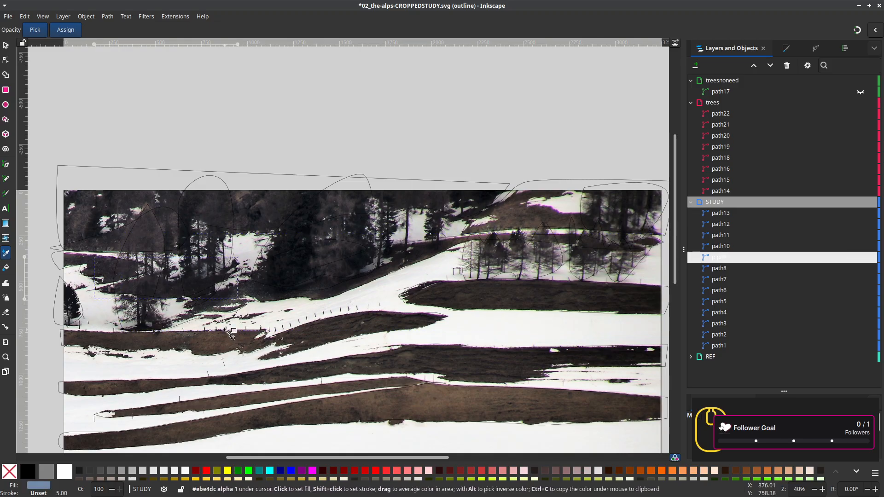
scroll(227, 332, left, 5)
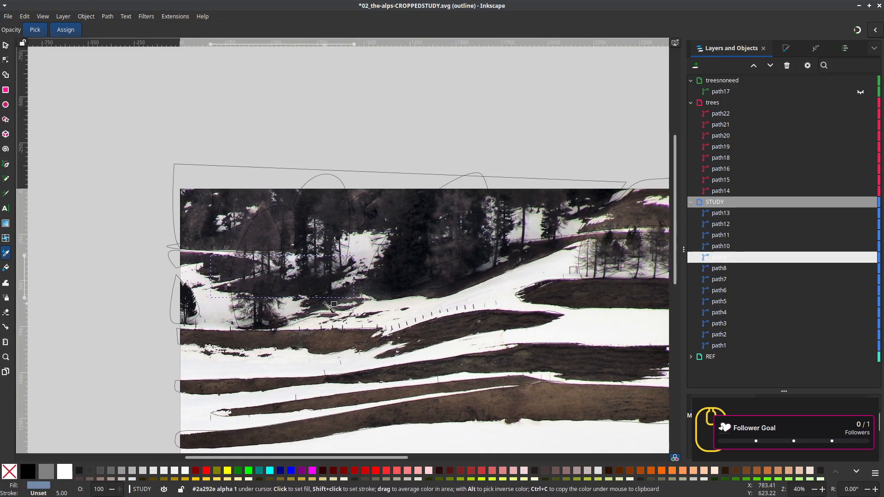
key(Up)
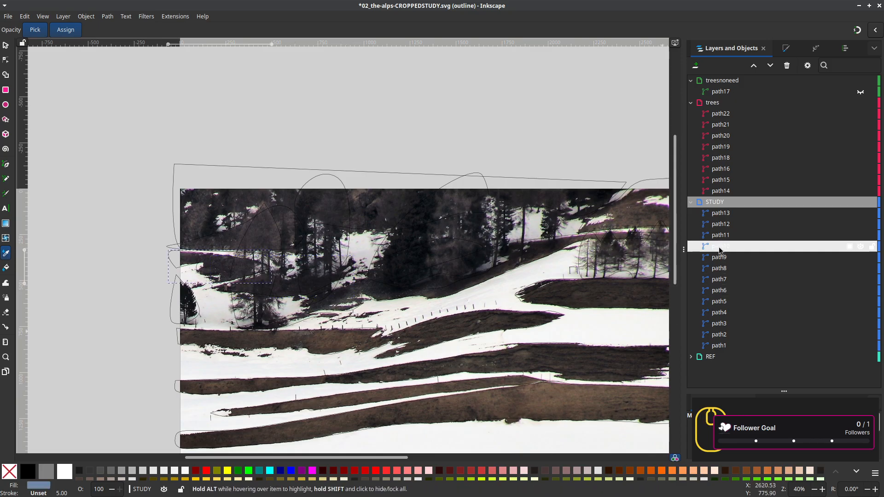
ctrl+scroll(228, 292, up, 1)
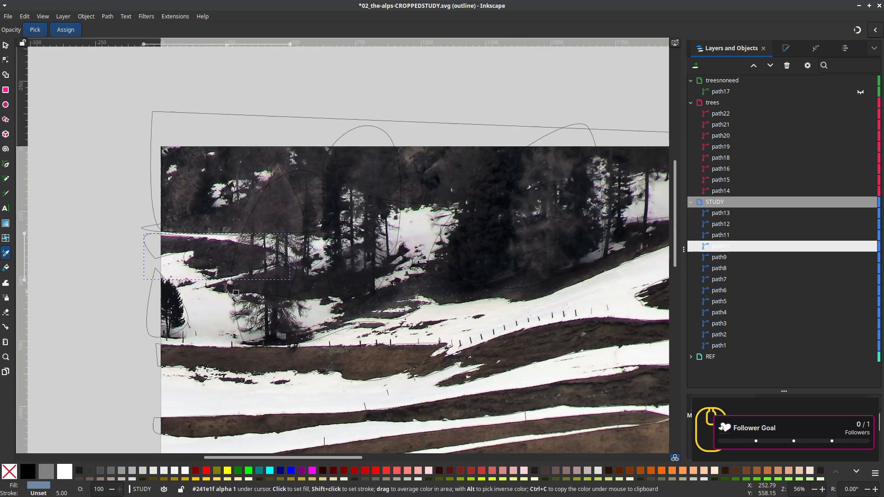
ctrl+scroll(232, 295, up, 1)
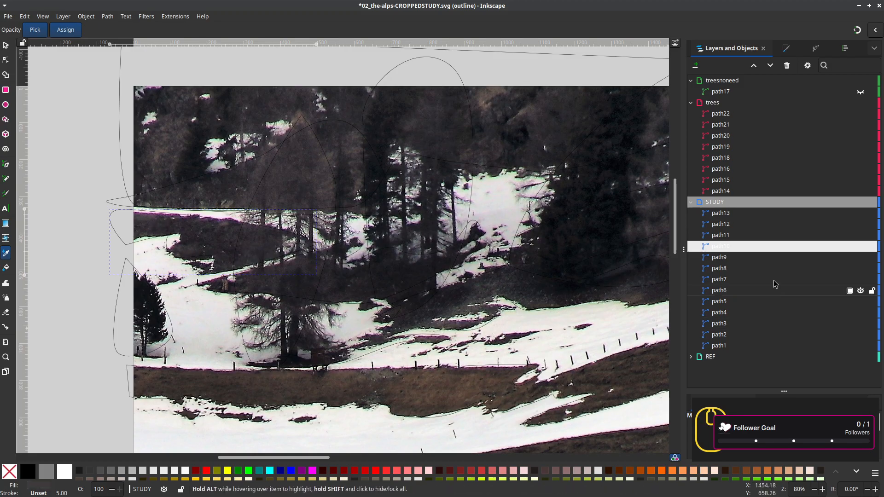
Fill path11 with the brown sampled from the hill in the upper-right corner of the photo
click(719, 238)
scroll(424, 378, down, 2)
drag(424, 377, 69, 358)
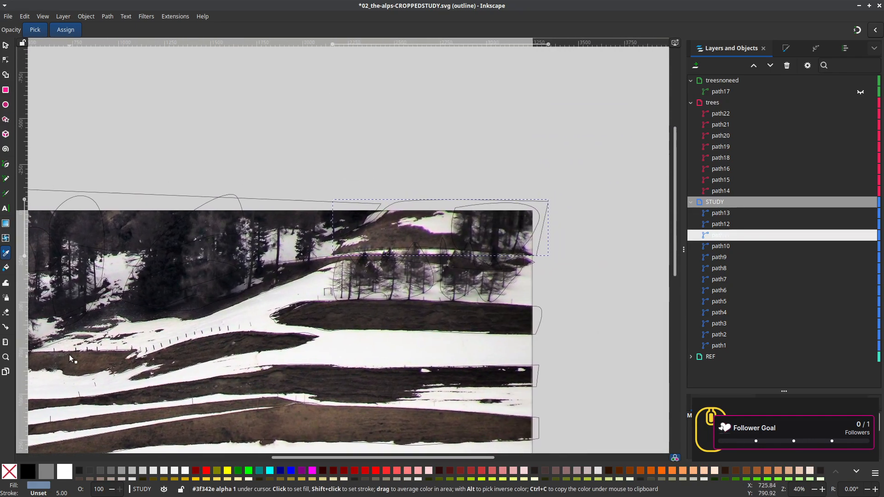
drag(401, 235, 410, 242)
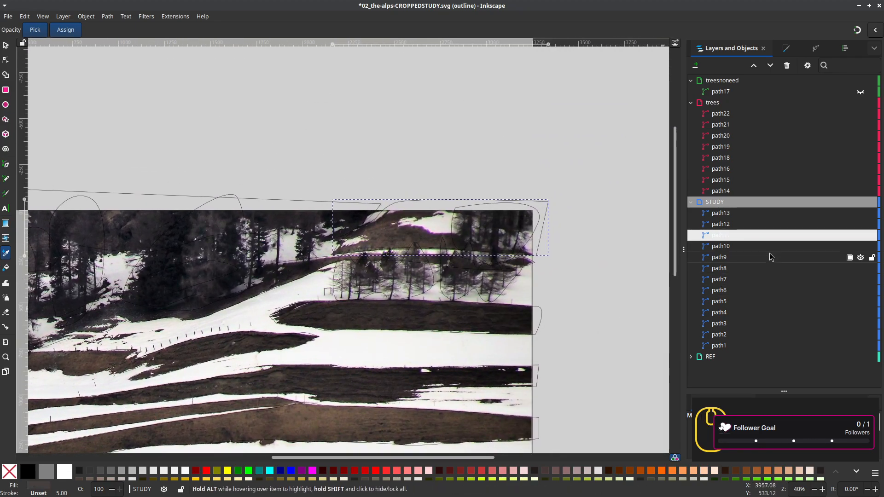
Locate path12 on the photo and move it from the STUDY layer into the treesnoneed layer
click(774, 226)
drag(335, 368, 529, 140)
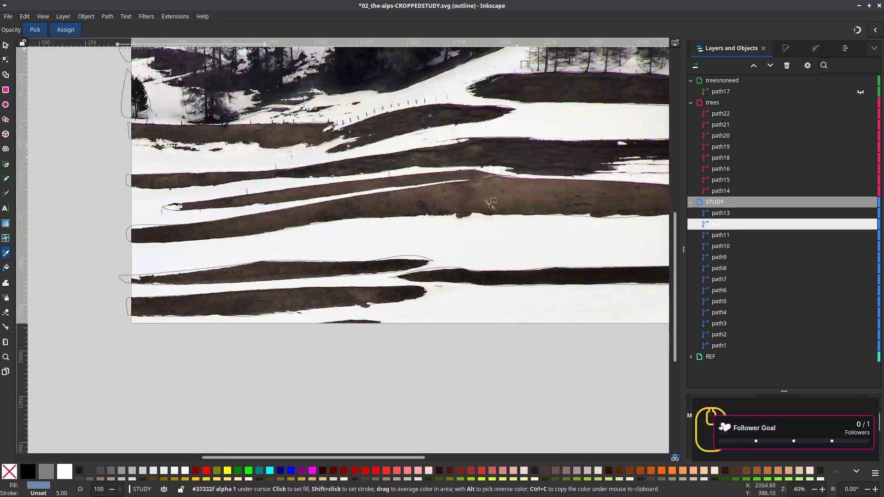
drag(386, 293, 314, 481)
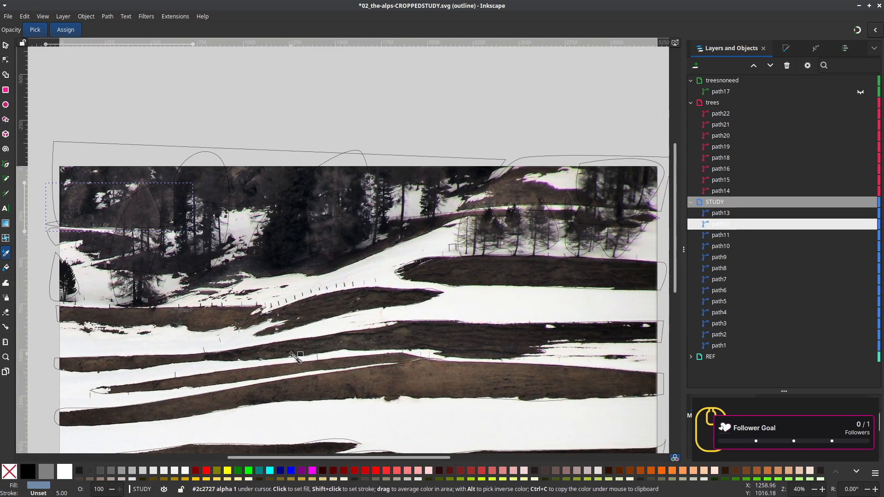
drag(296, 354, 395, 378)
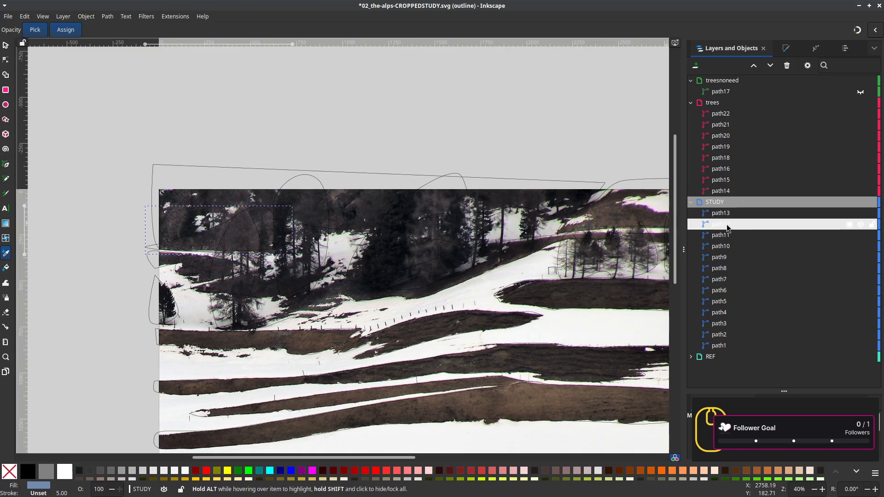
drag(727, 228, 782, 87)
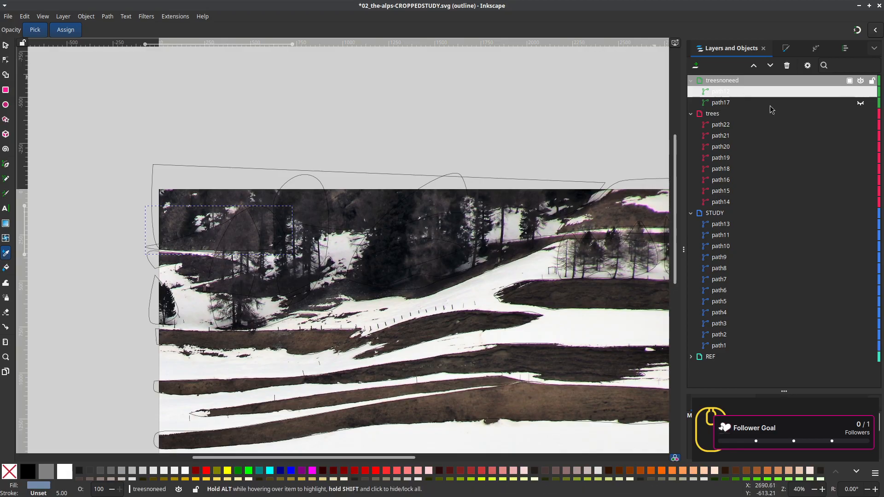
Fill path13 with the brown of the lower-left ground strip and reorder it between path3 and path2 in the STUDY layer
click(721, 224)
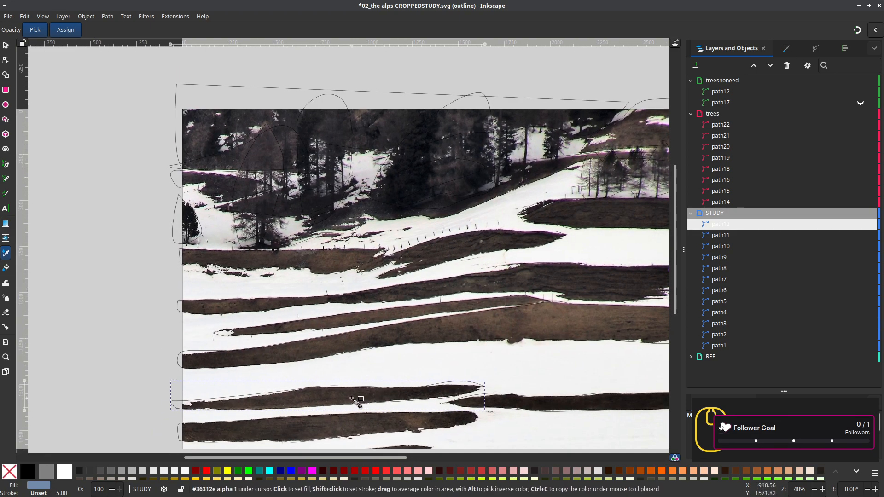
scroll(394, 345, down, 5)
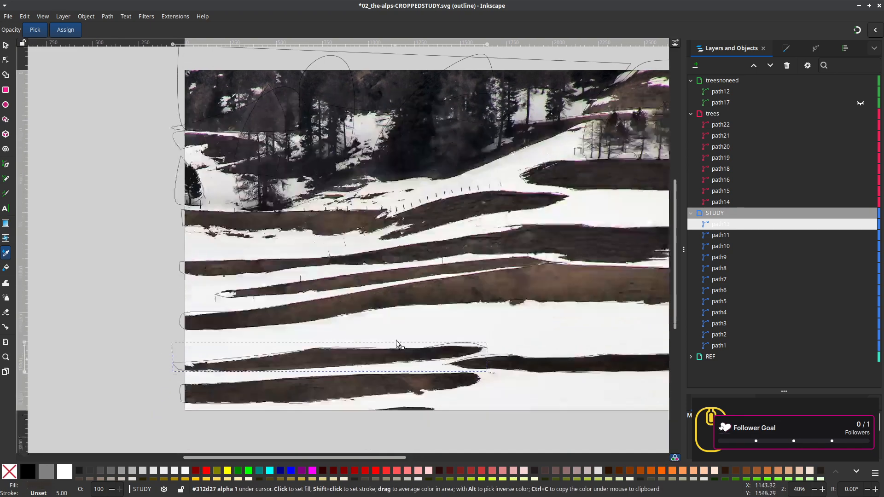
drag(729, 224, 753, 332)
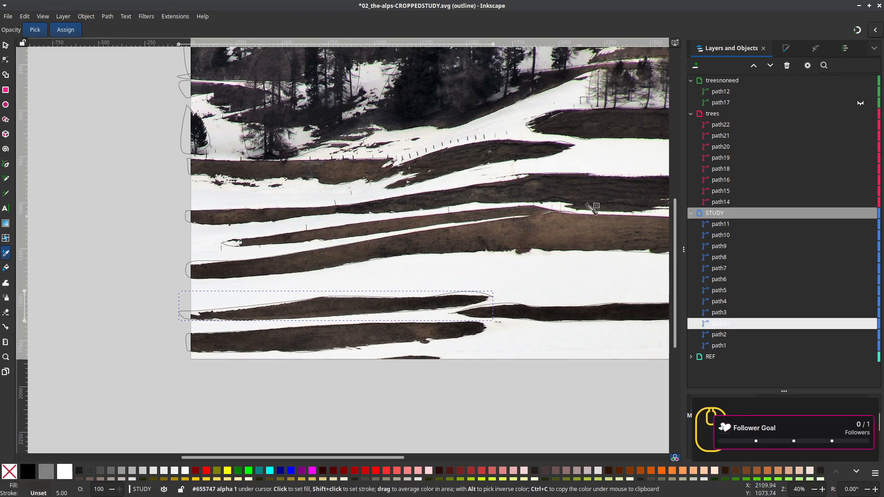
Fill the trees-layer shapes path14 and path15 with dark tones sampled from their matching trees in the photo
click(723, 203)
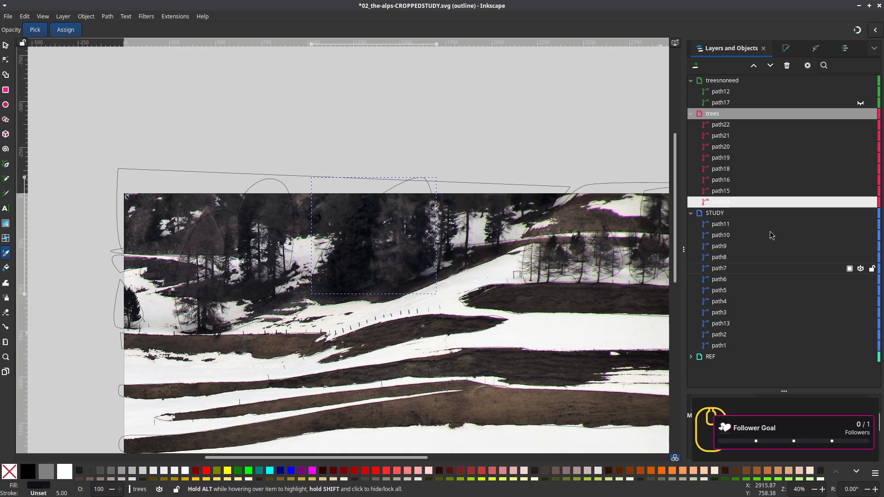
click(720, 191)
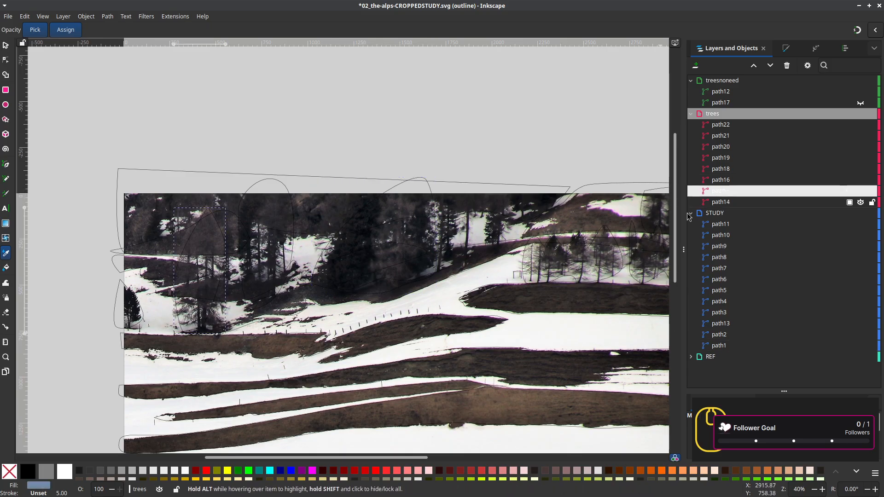
click(209, 239)
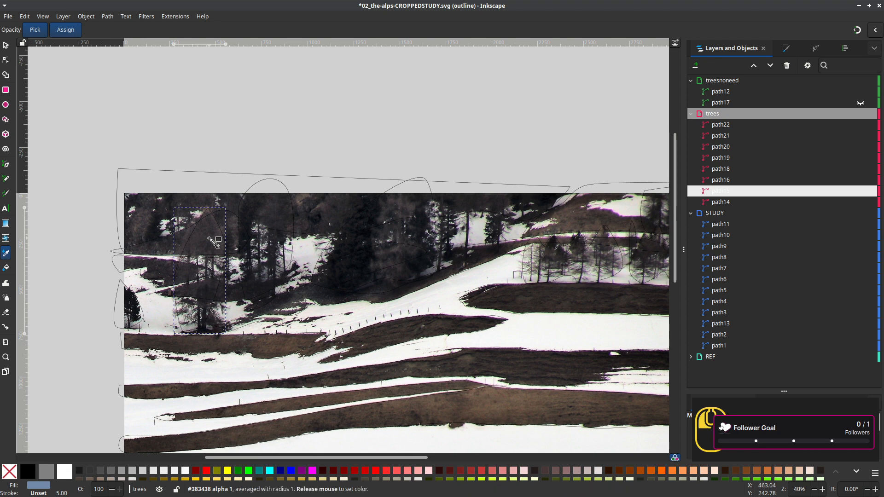
Fill path16 with the near-black tone sampled from the small tree at the photo's left edge
click(723, 184)
scroll(468, 222, right, 4)
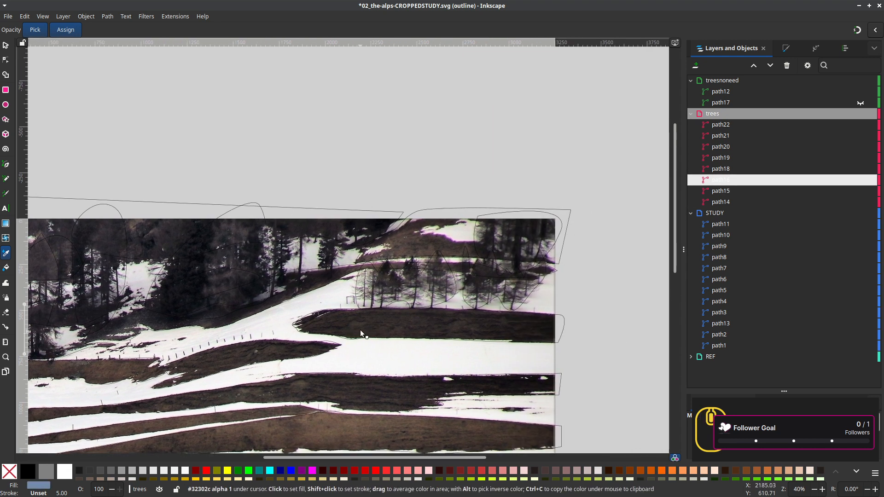
scroll(468, 222, down, 4)
scroll(474, 235, down, 1)
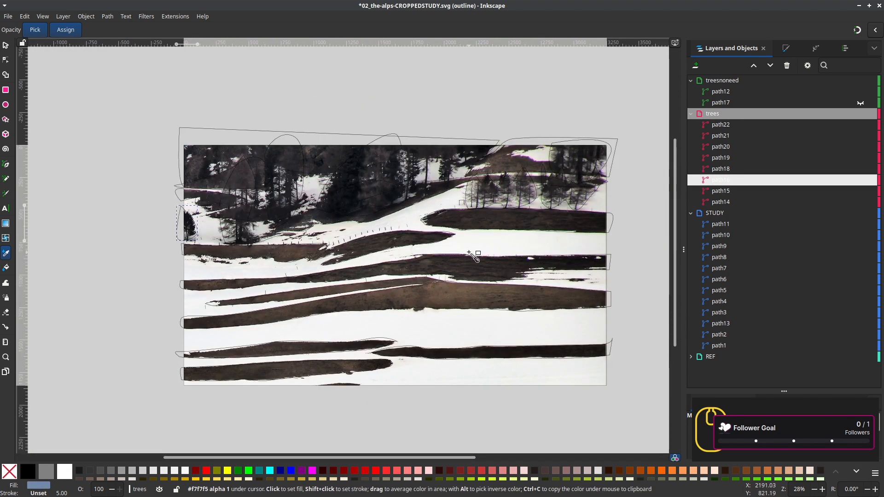
scroll(252, 227, left, 2)
scroll(251, 227, up, 2)
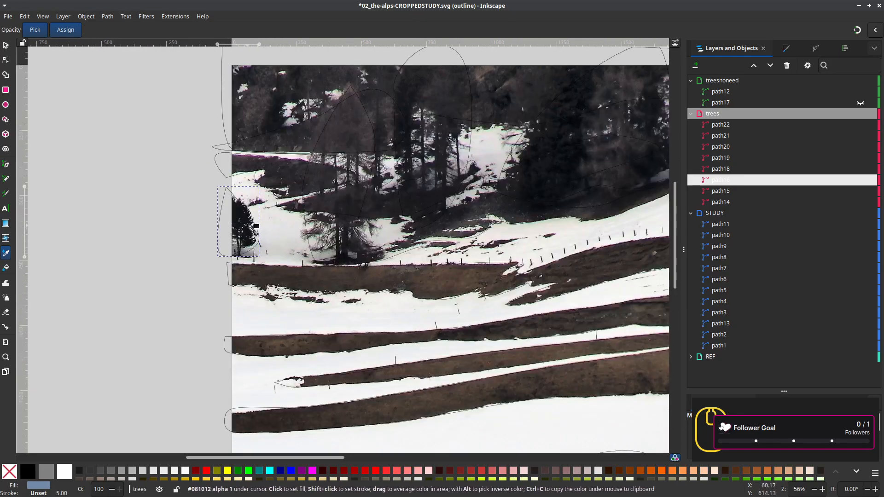
Fill path18 and path19 with grey-brown tones sampled from the two sparse tree groups on the right-hand snow slope
click(720, 169)
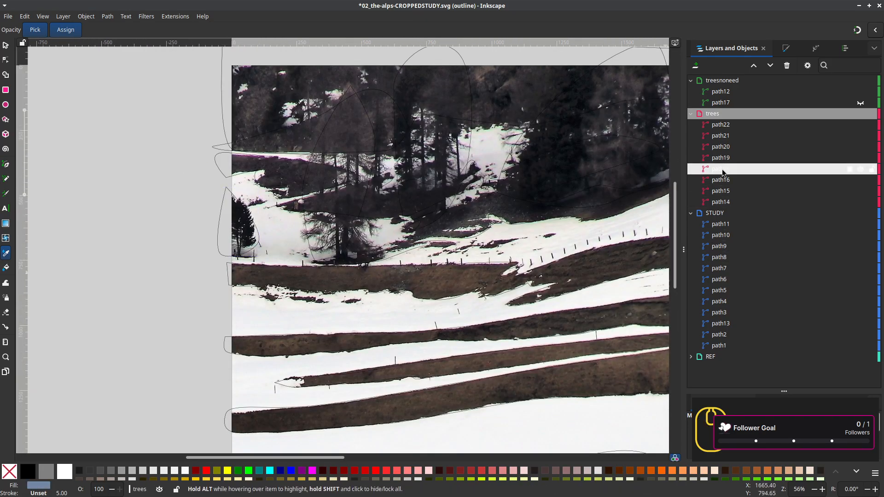
drag(326, 265, 208, 337)
drag(475, 331, 388, 337)
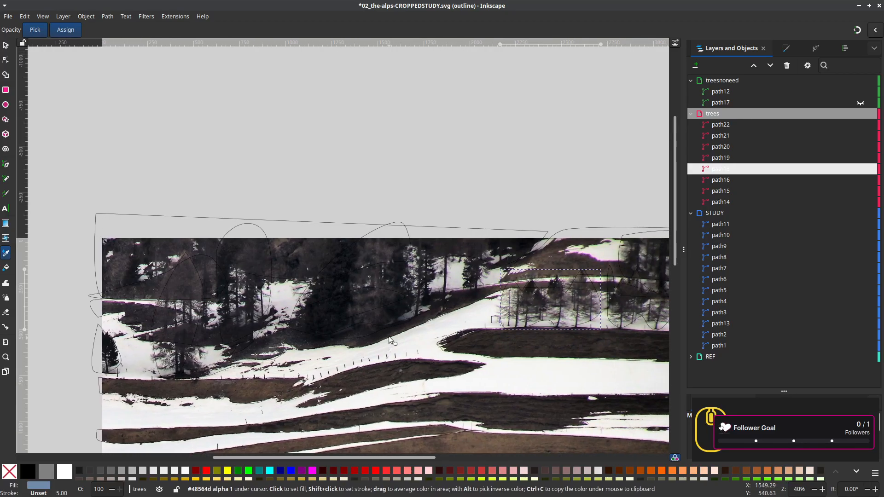
click(602, 324)
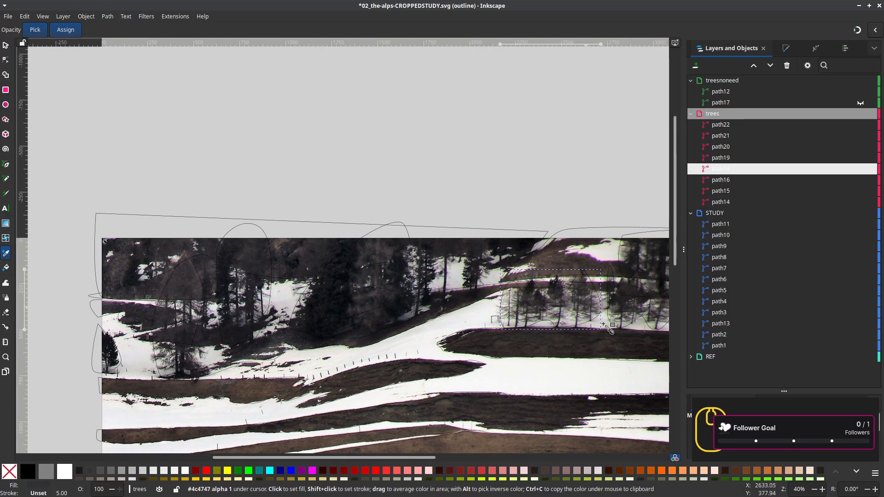
click(722, 158)
drag(590, 300, 462, 272)
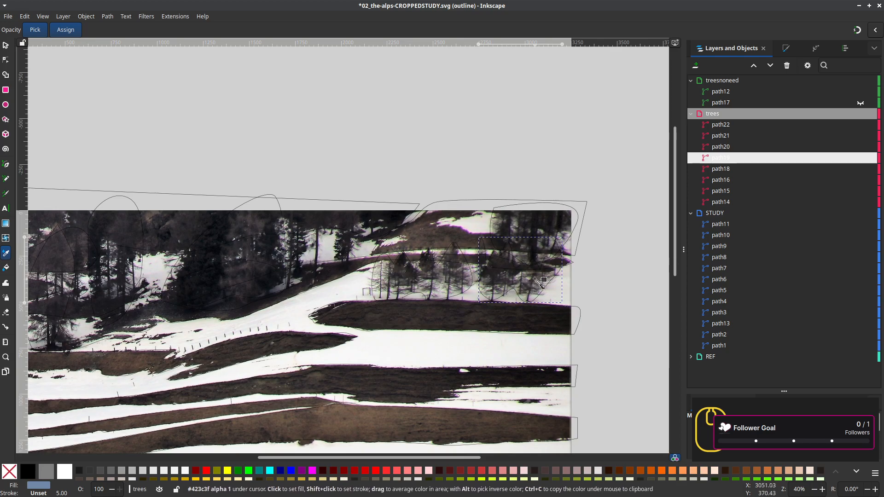
Fill path20, path21 and path22 with dark tones sampled from the corner trees, the tall left trees and the background forest
click(721, 146)
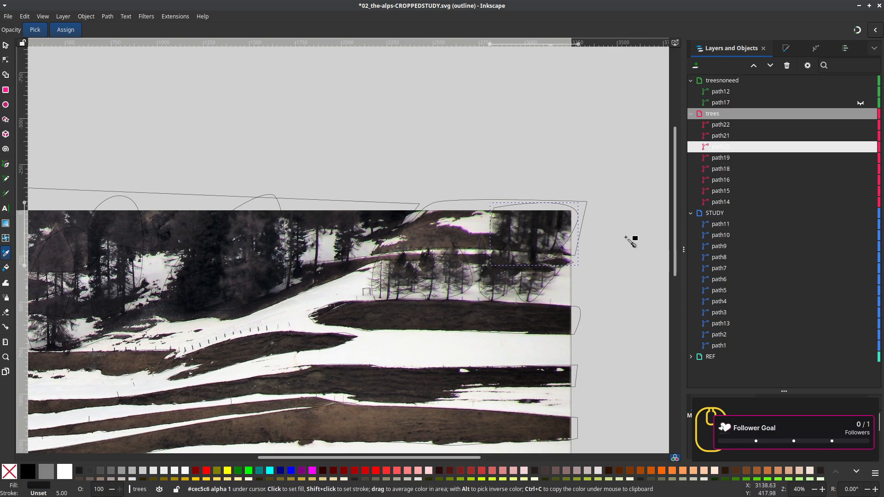
click(721, 135)
scroll(411, 319, left, 6)
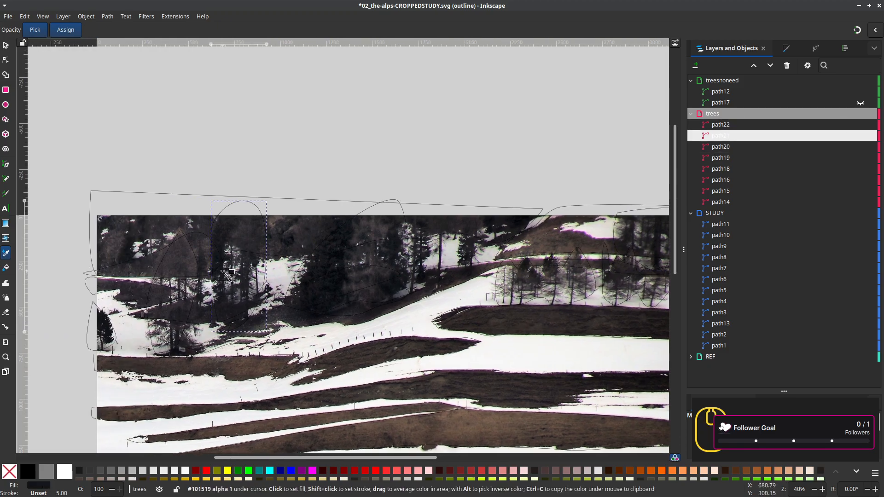
click(714, 128)
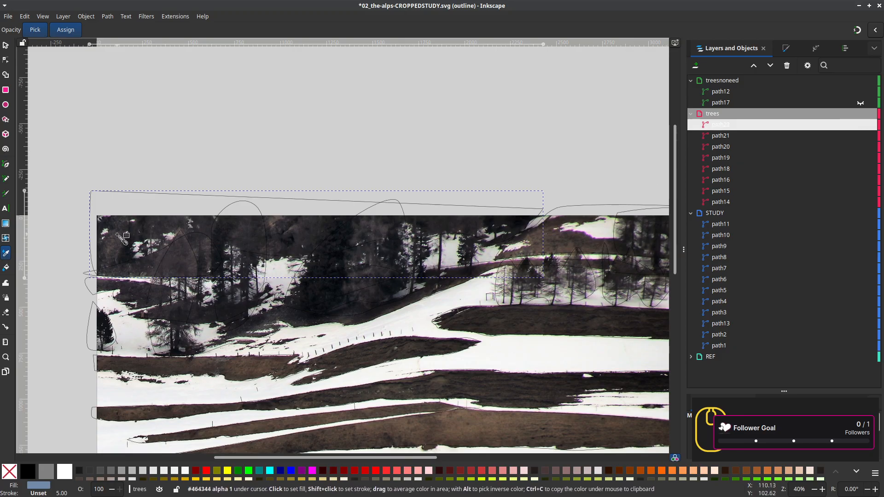
Adjust the curve handles at path13's left end and upper peak so its top edge follows the dark ground band
scroll(409, 402, down, 2)
drag(429, 376, 447, 314)
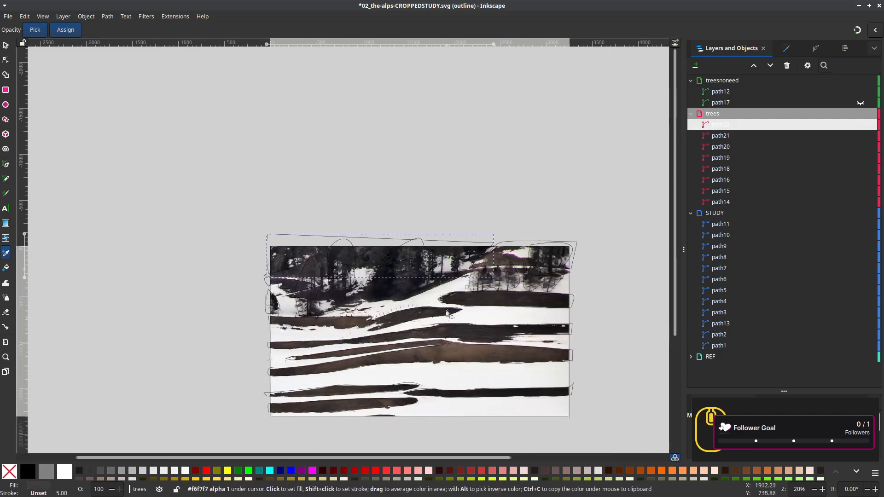
drag(366, 410, 391, 317)
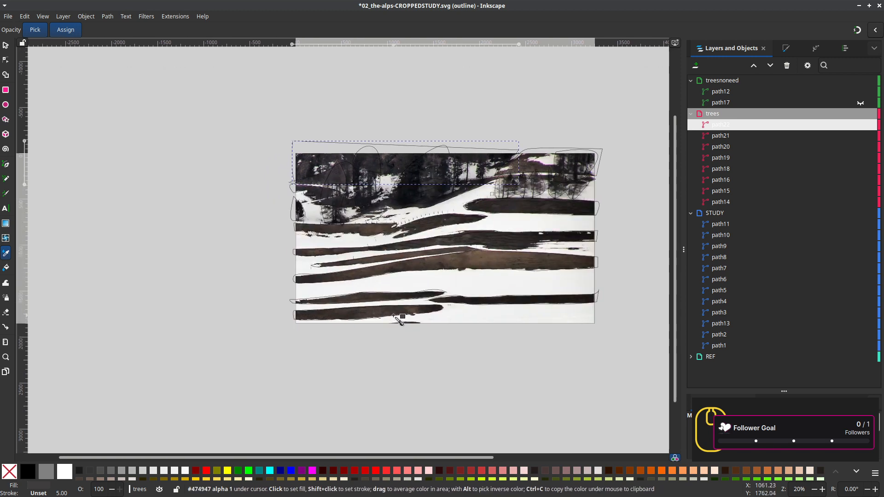
key(n)
scroll(391, 317, up, 4)
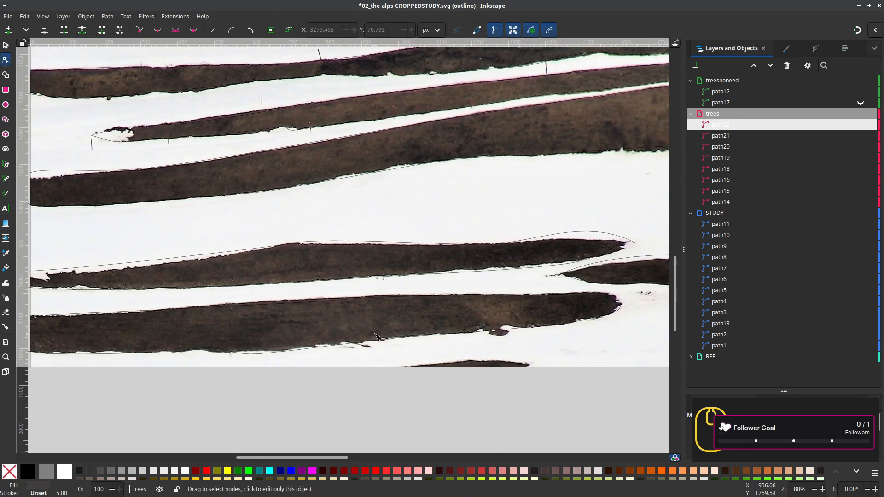
drag(351, 358, 505, 353)
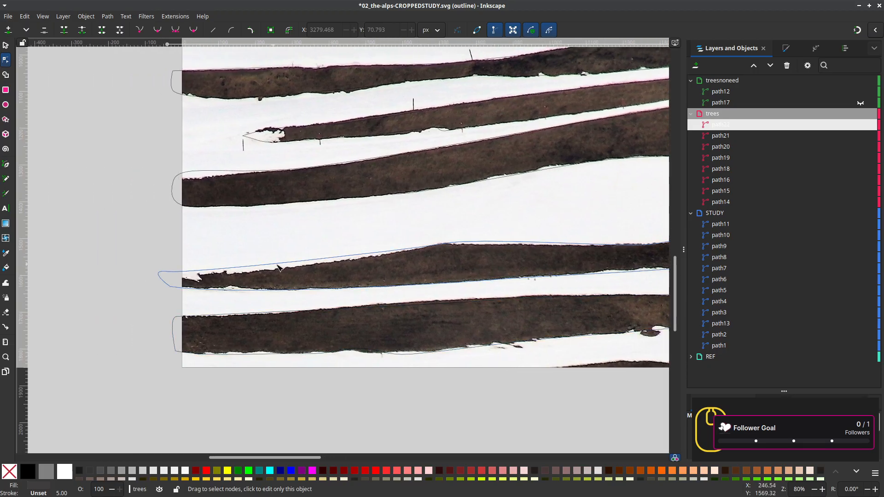
click(299, 264)
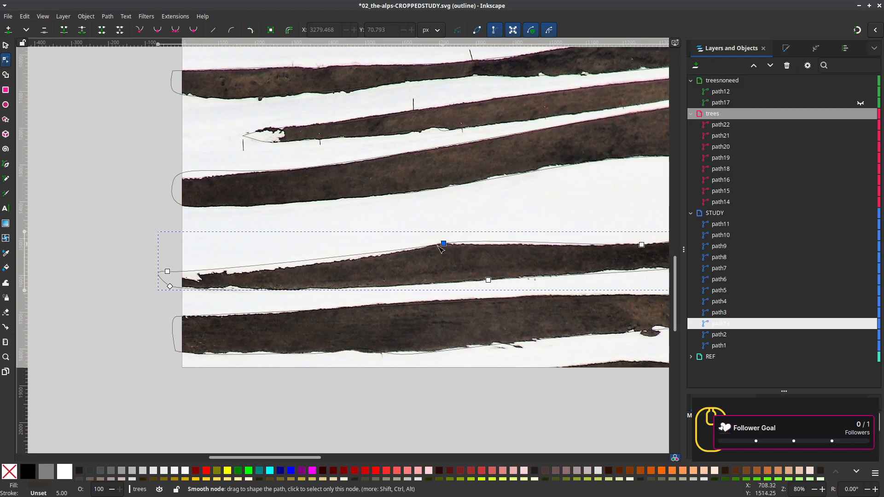
click(167, 272)
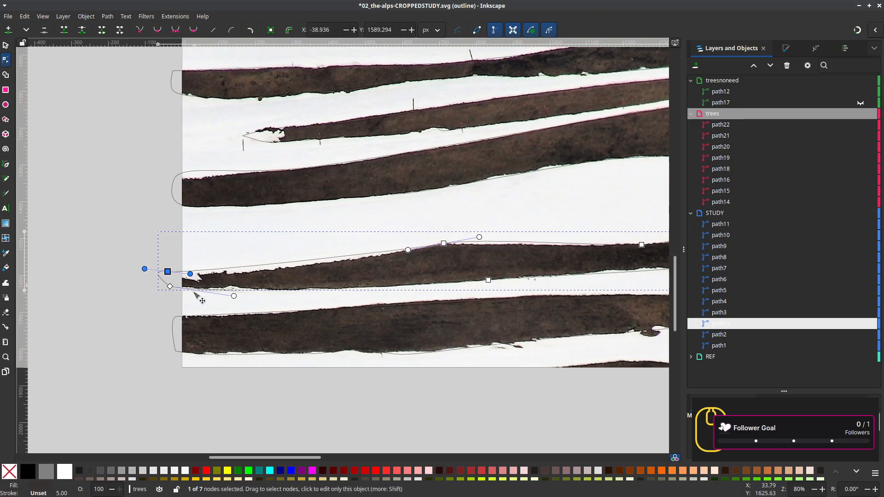
drag(190, 275, 211, 284)
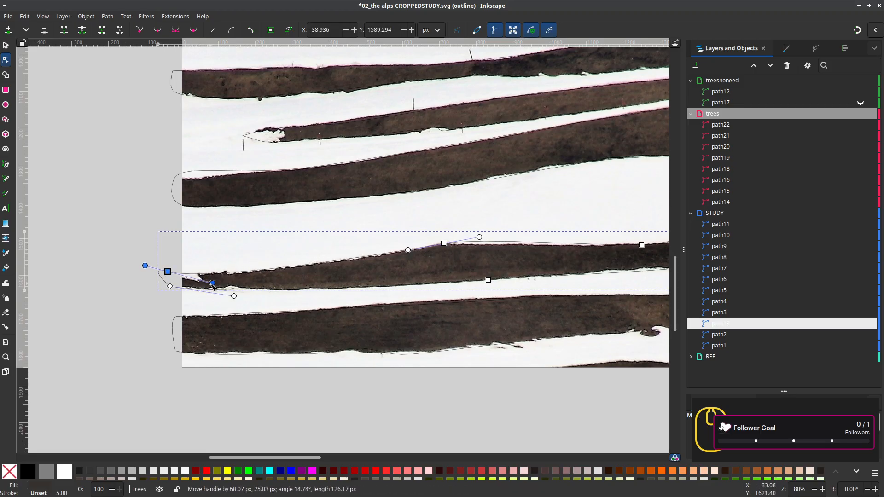
drag(467, 219, 307, 213)
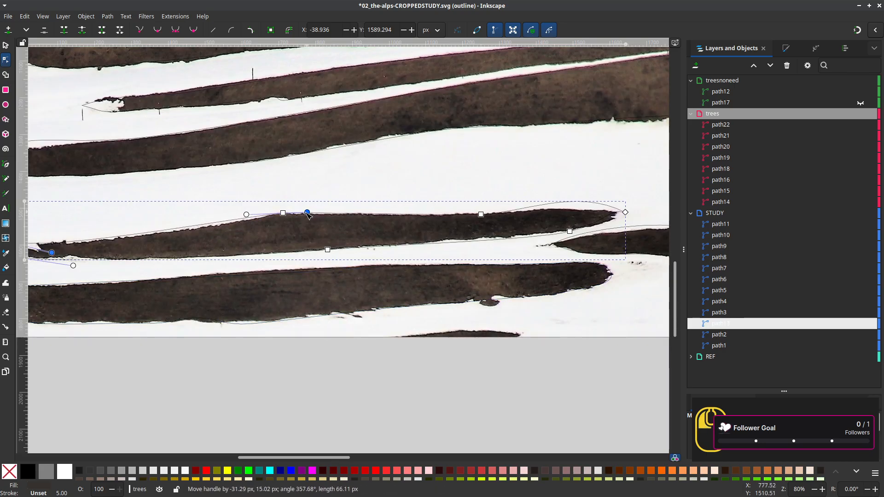
Move path13's right tip node onto the end of the dark band and flatten its upper handle to the band's edge
click(625, 212)
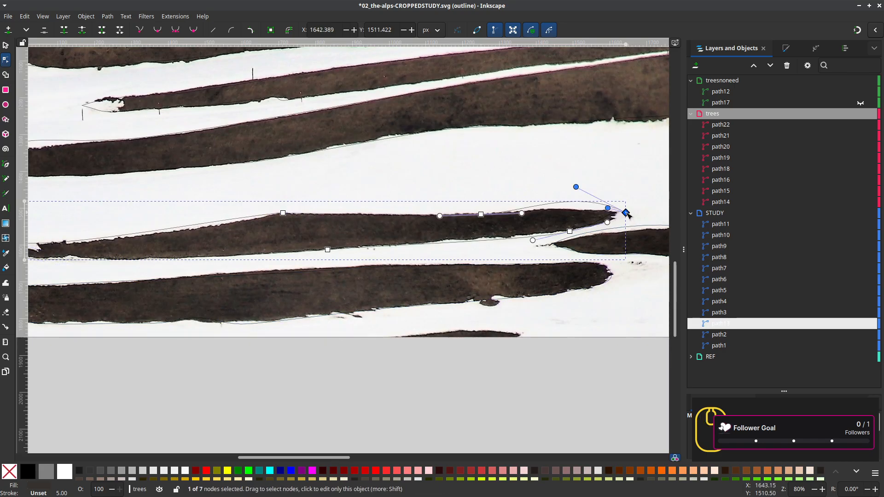
drag(626, 213, 496, 254)
scroll(496, 253, up, 1)
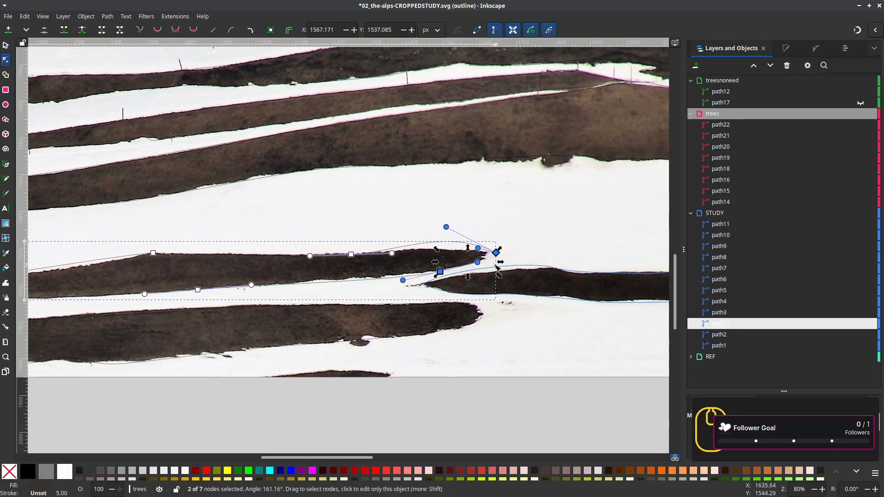
scroll(497, 266, up, 1)
click(497, 249)
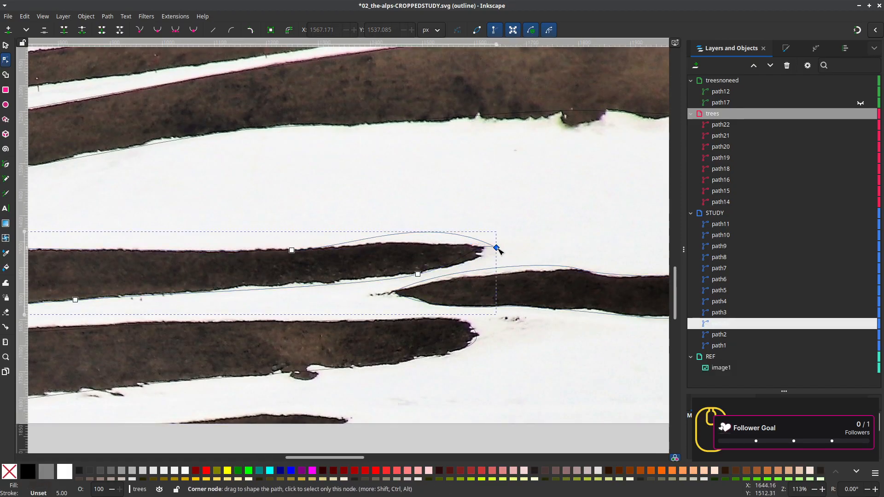
click(496, 249)
drag(472, 242, 490, 251)
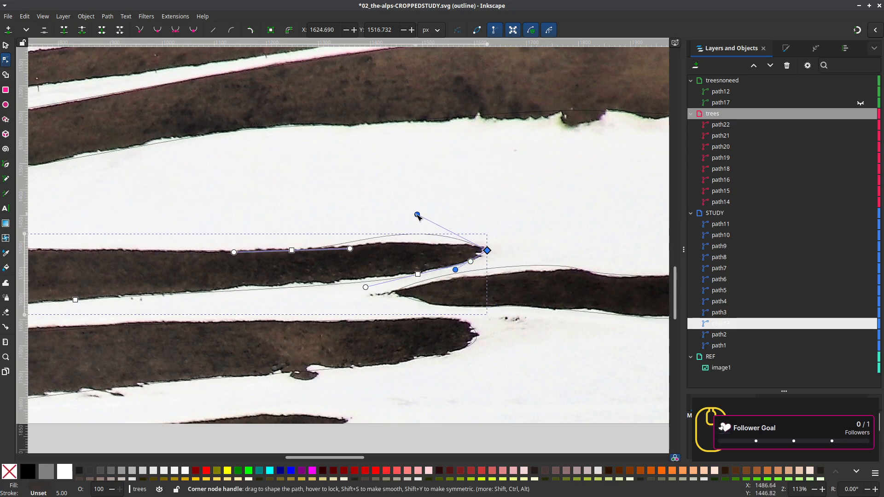
drag(417, 215, 422, 237)
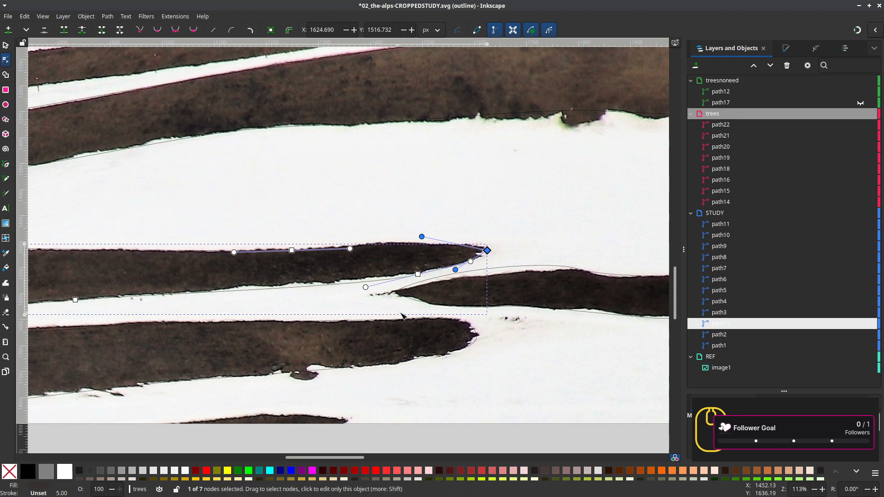
Select path2 and lower the handles of its left tip and first upper node to match the dark band's top edge
scroll(417, 323, down, 1)
drag(491, 364, 342, 343)
click(408, 294)
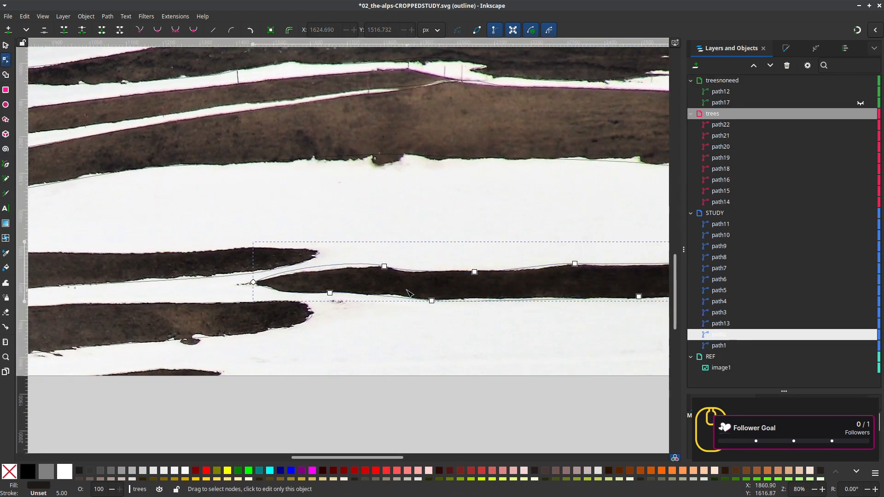
scroll(252, 289, up, 1)
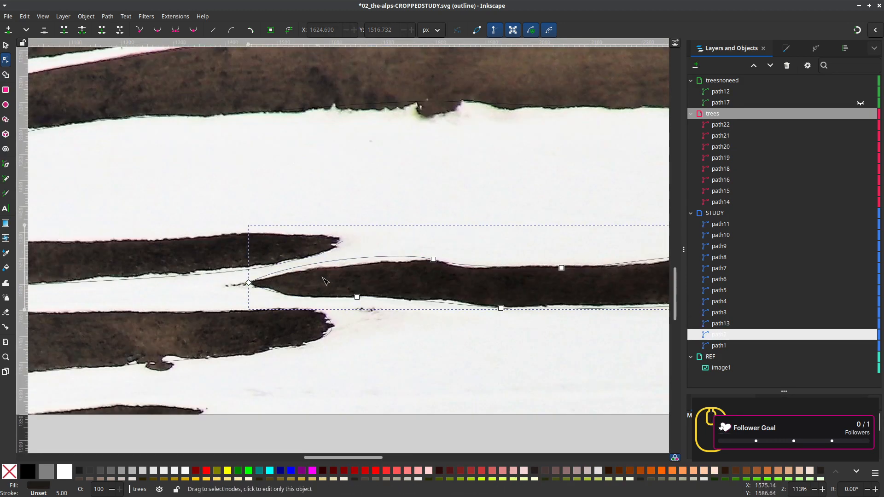
click(433, 260)
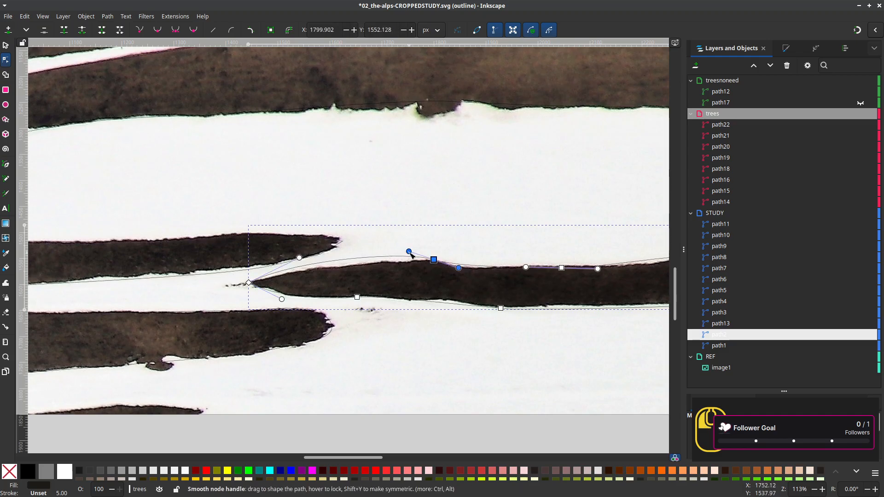
drag(409, 252, 409, 265)
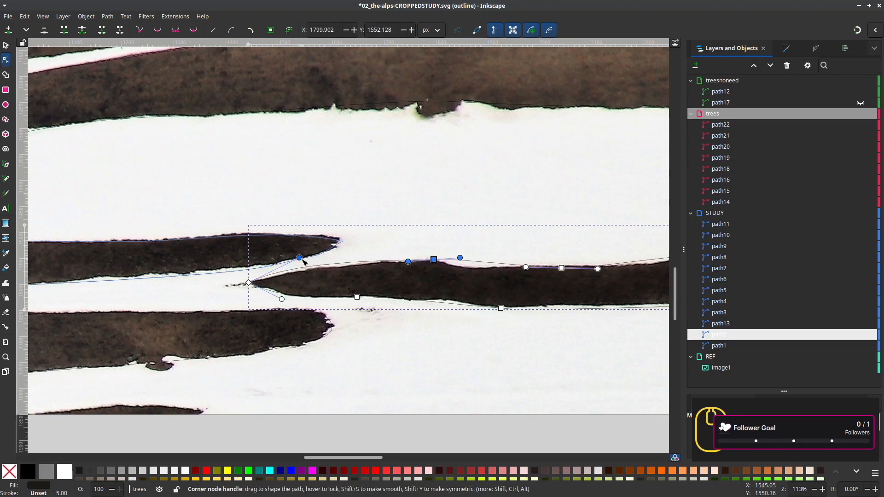
drag(302, 259, 308, 268)
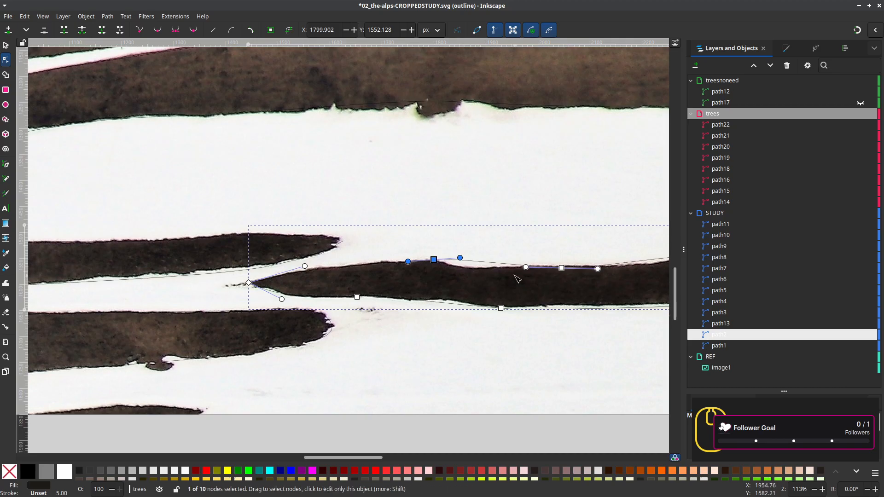
Add two nodes along path2's upper edge, fit them to the dip and rise, and refine the curve past the rise
drag(527, 268, 466, 271)
double_click(474, 263)
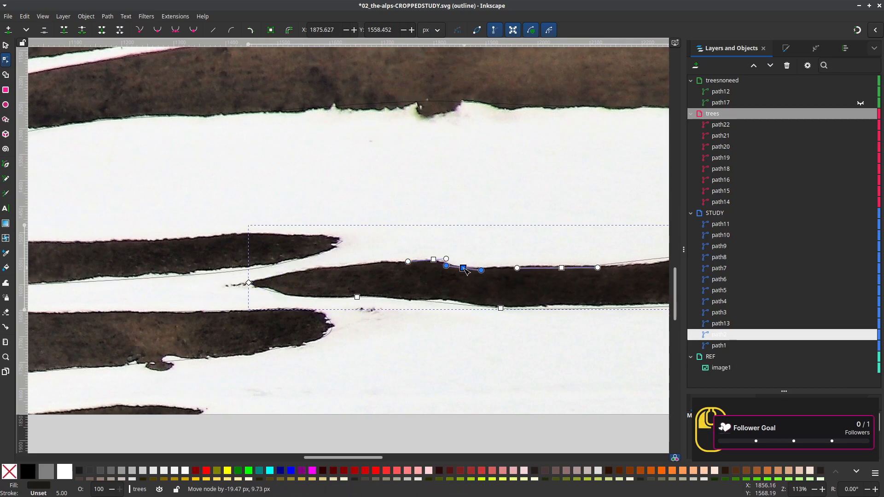
scroll(414, 267, right, 10)
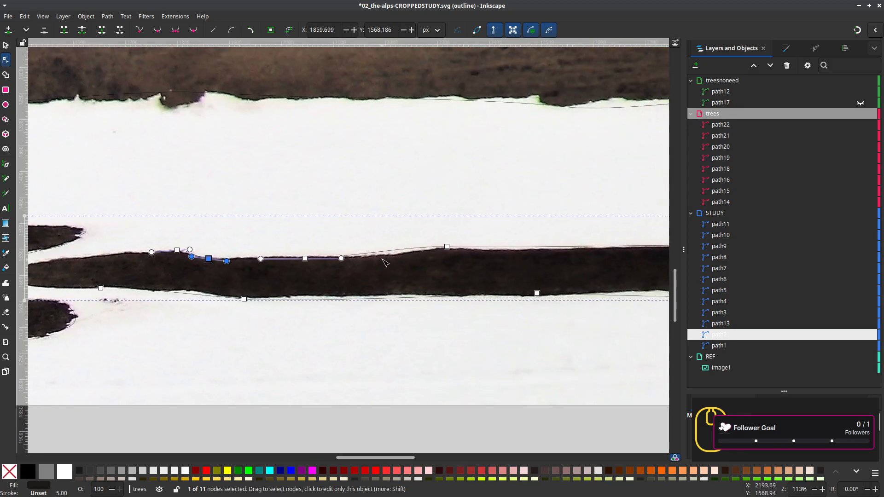
double_click(397, 255)
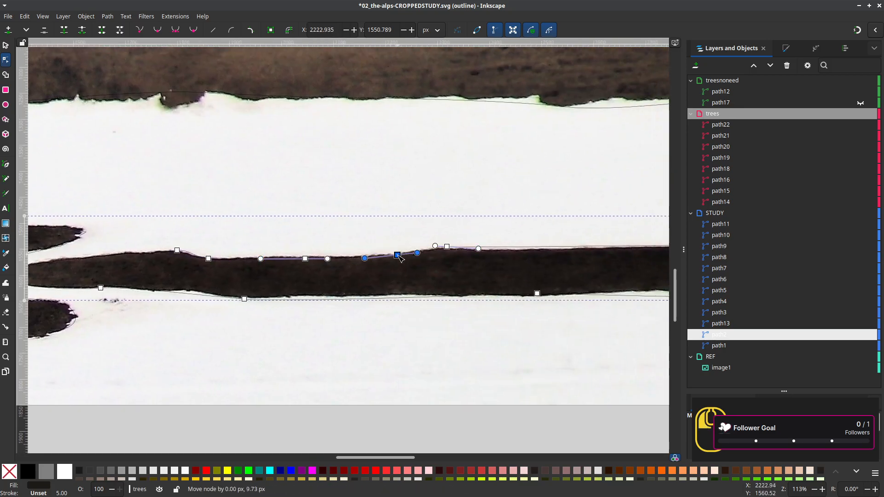
scroll(606, 302, down, 1)
scroll(468, 308, up, 1)
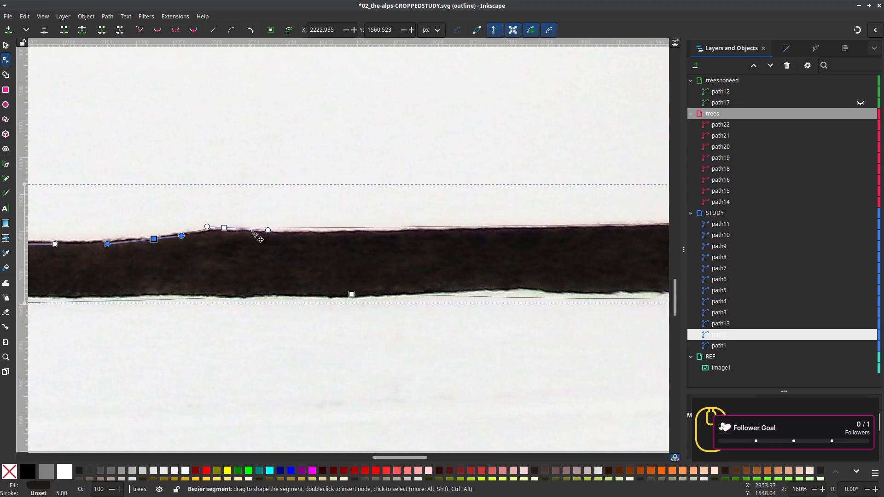
drag(270, 232, 310, 240)
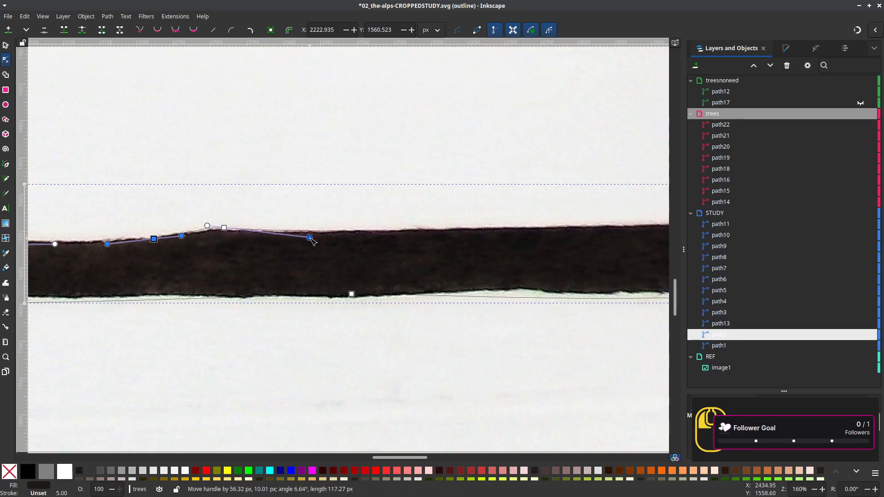
Lower path2's upper corner beyond the photo's right edge and raise the lower corner's handle to fit the band
scroll(492, 276, down, 3)
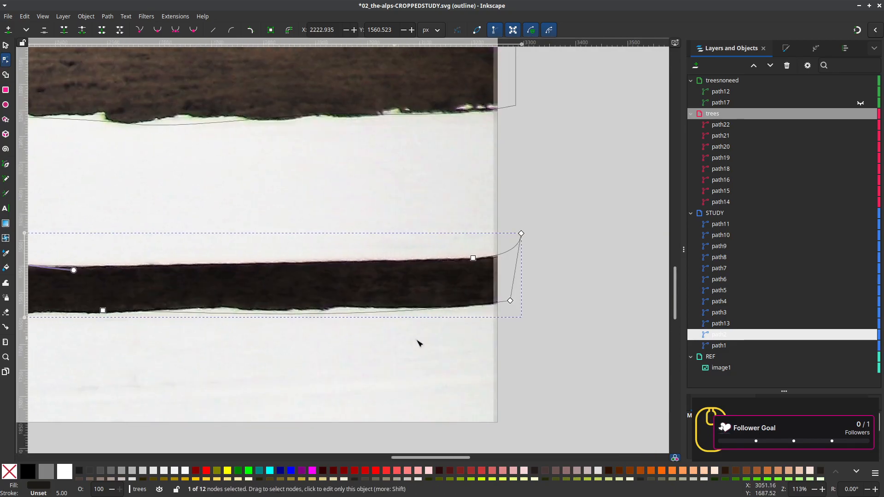
drag(521, 234, 514, 259)
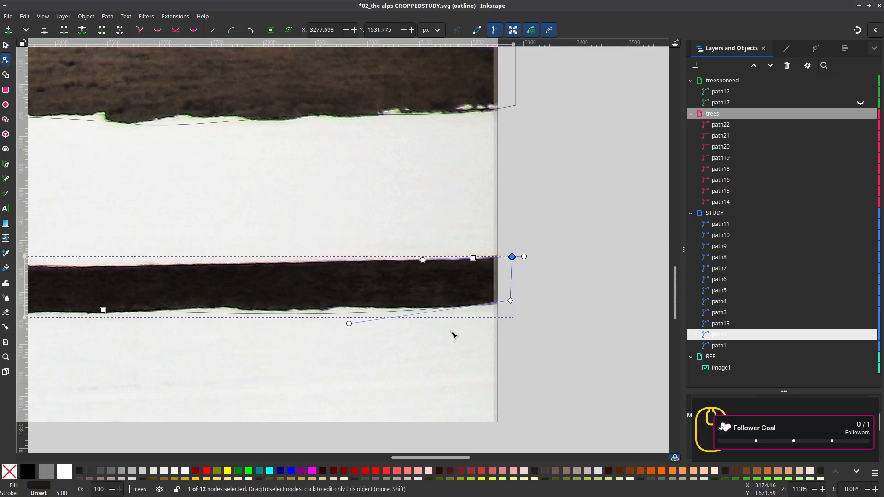
drag(423, 342, 496, 322)
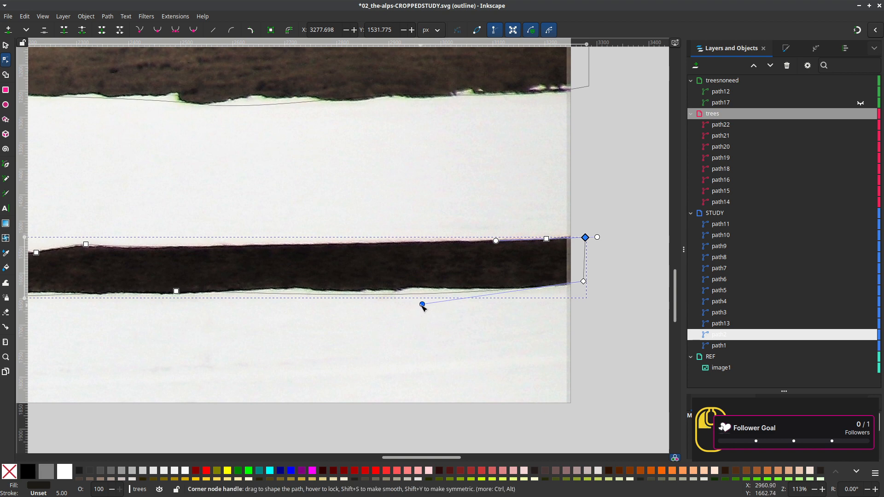
drag(422, 304, 420, 297)
Add two nodes along path2's lower edge and adjust them and a neighbouring handle to follow the band's underside
drag(168, 335, 509, 293)
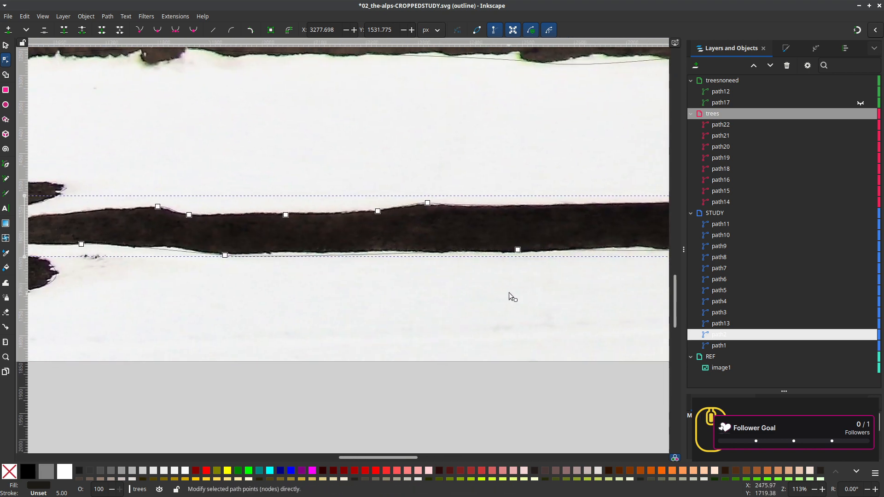
scroll(260, 280, down, 1)
drag(290, 296, 485, 320)
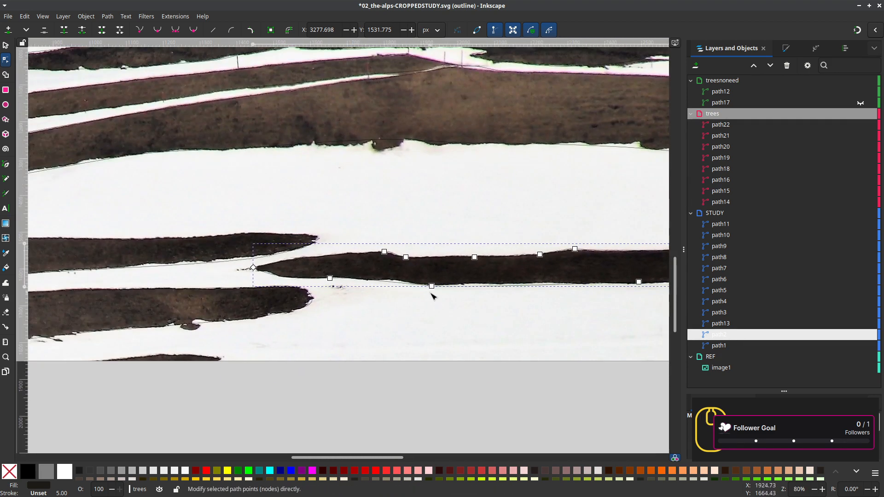
double_click(392, 282)
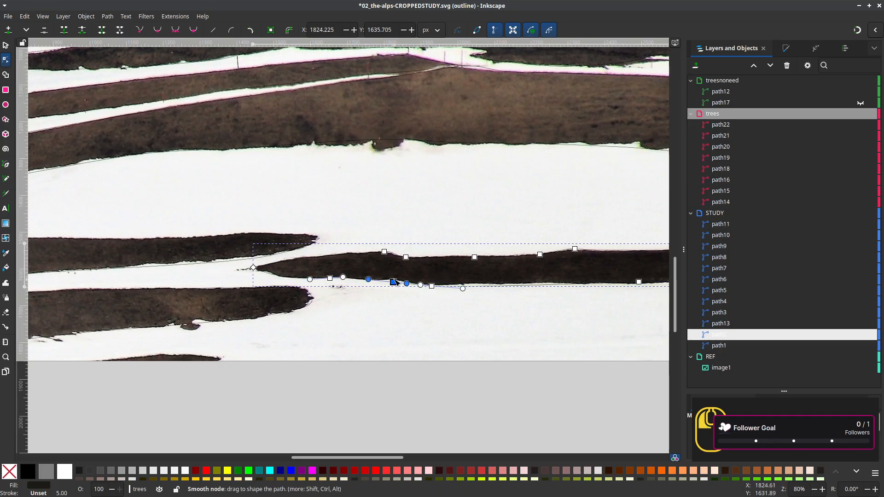
drag(393, 280, 391, 279)
scroll(321, 288, up, 1)
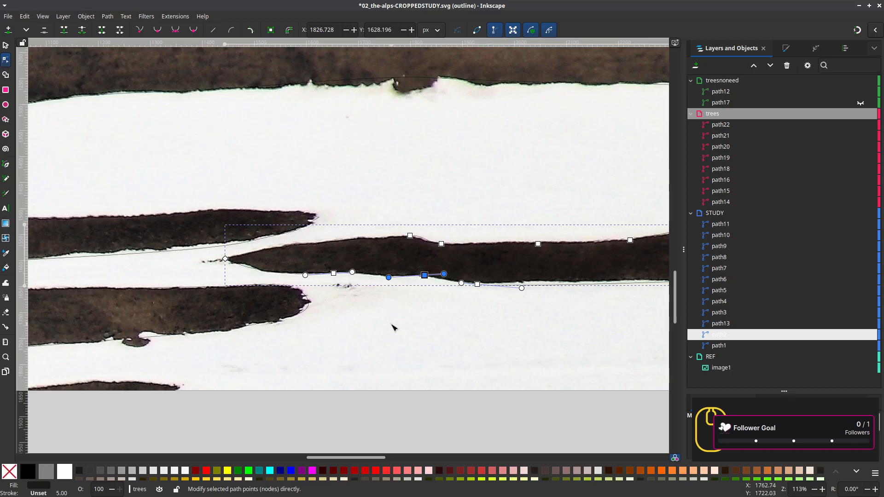
drag(391, 324, 162, 354)
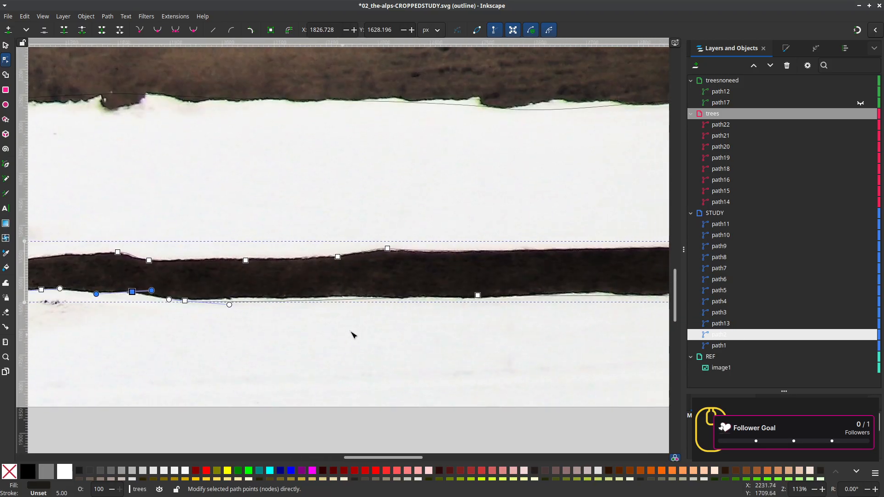
double_click(318, 301)
drag(317, 301, 314, 298)
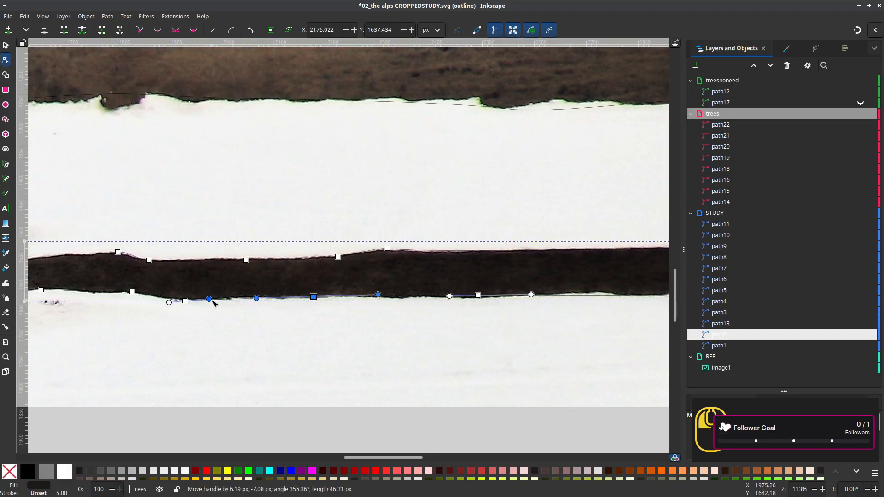
Add a node to path3's lower edge near the right side of the photo and fit it to the brown band
scroll(526, 330, down, 1)
drag(524, 327, 376, 355)
scroll(441, 249, up, 3)
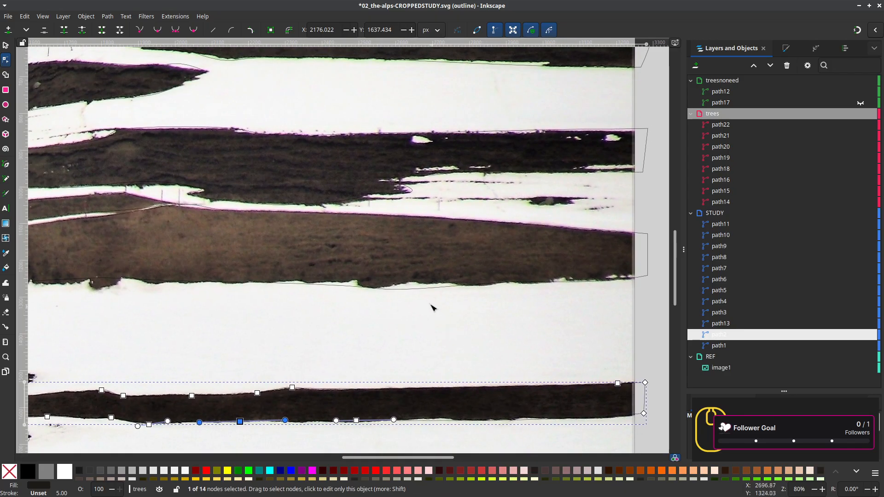
click(433, 290)
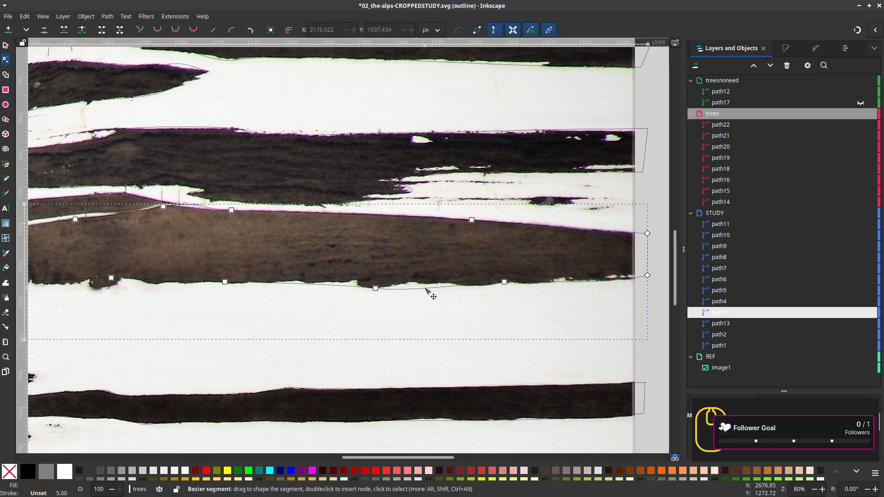
double_click(426, 289)
mouse_move(425, 289)
mouse_down()
mouse_move(420, 282)
mouse_move(454, 289)
mouse_up()
scroll(427, 326, left, 2)
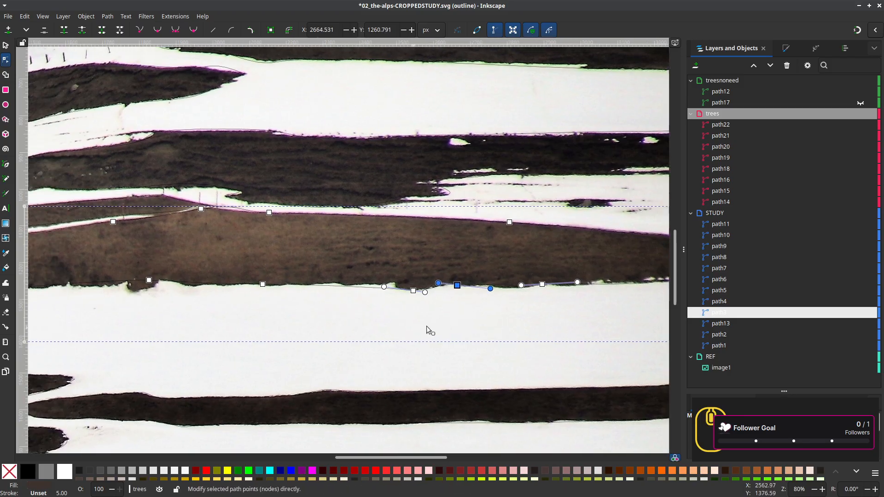
Shift a node on path3's lower edge and add two more to trace the small dark notch below the band
scroll(426, 326, left, 6)
scroll(272, 310, left, 4)
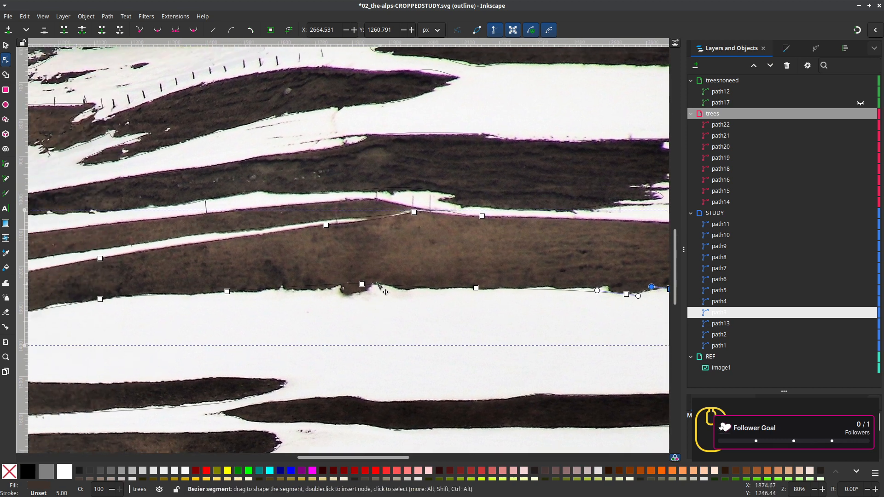
drag(362, 284, 372, 286)
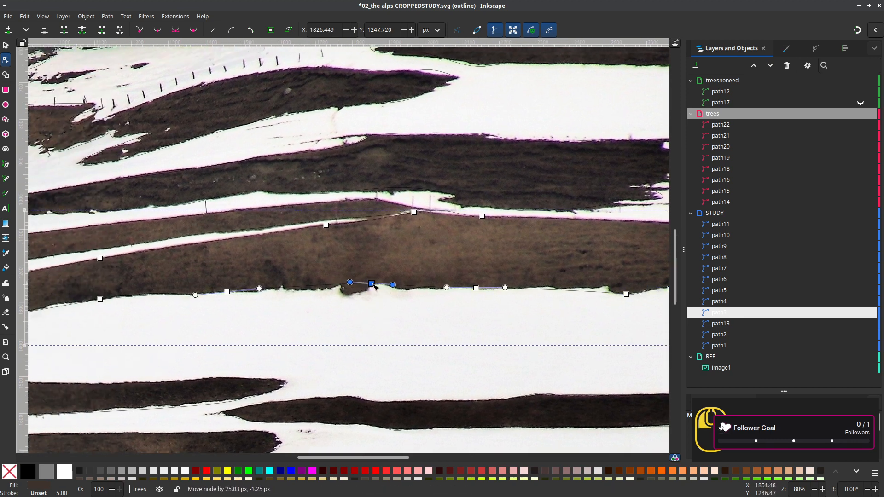
double_click(340, 285)
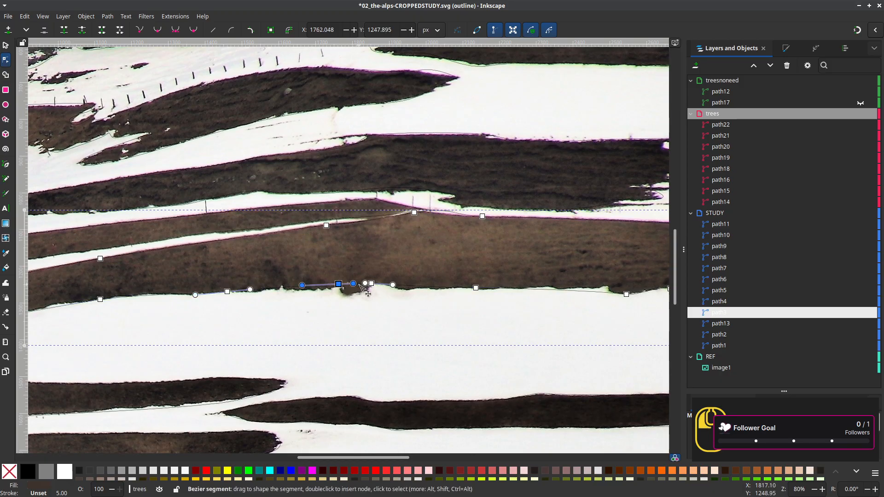
drag(359, 285, 348, 296)
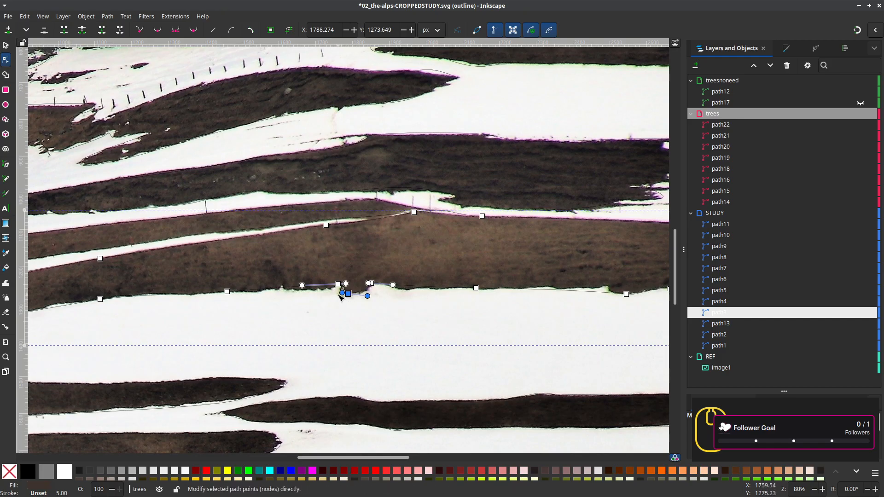
drag(342, 293, 339, 296)
Lower path3's end node beyond the photo's left edge
drag(152, 310, 478, 300)
drag(333, 328, 542, 330)
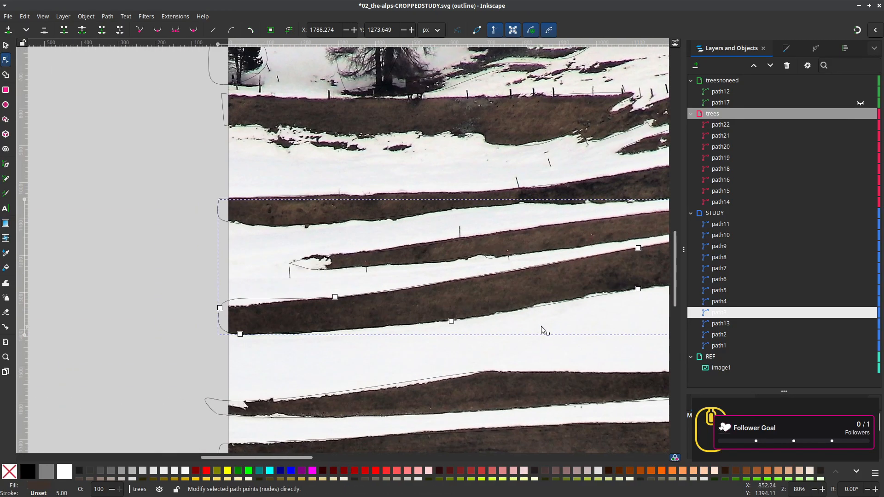
click(220, 308)
drag(221, 308, 218, 319)
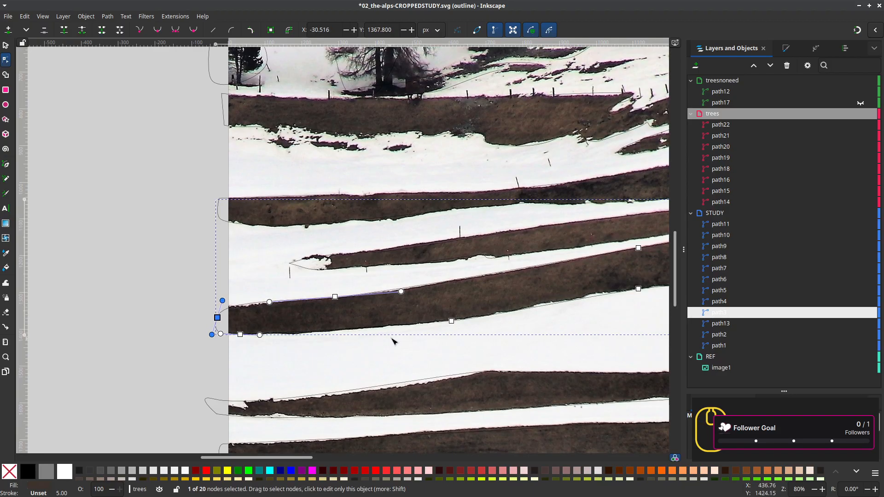
Select path4 and shift the node just past the small bump on its underside to follow the band
drag(393, 341, 291, 380)
drag(408, 304, 205, 339)
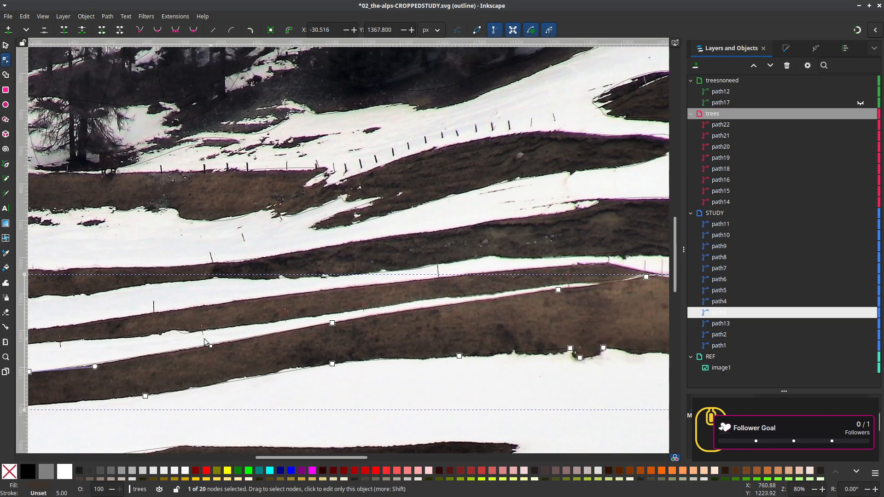
click(179, 337)
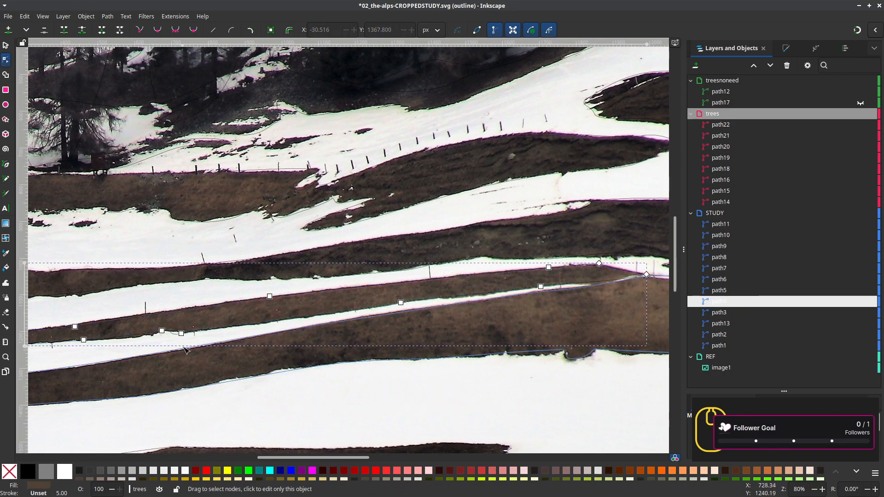
scroll(194, 336, up, 2)
drag(276, 321, 293, 318)
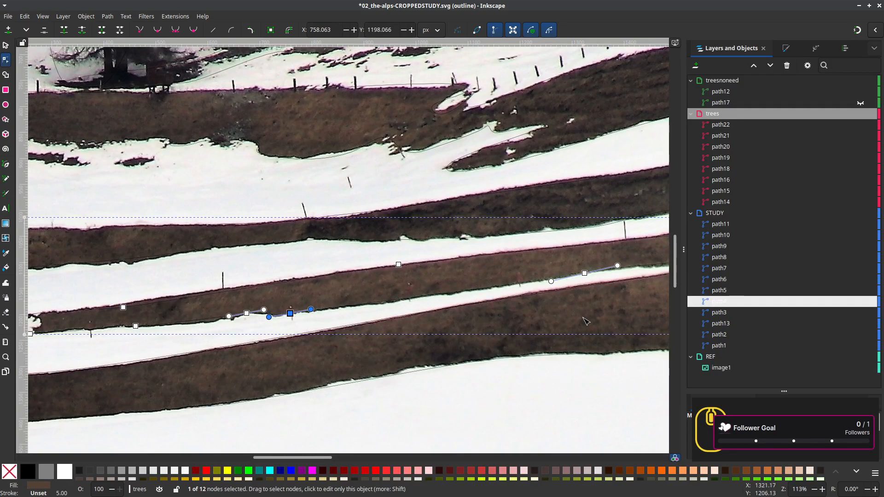
drag(541, 323, 325, 359)
drag(404, 306, 409, 305)
Adjust path4's pointed right end and the upper corner beside it to fit the band's taper
drag(576, 318, 299, 355)
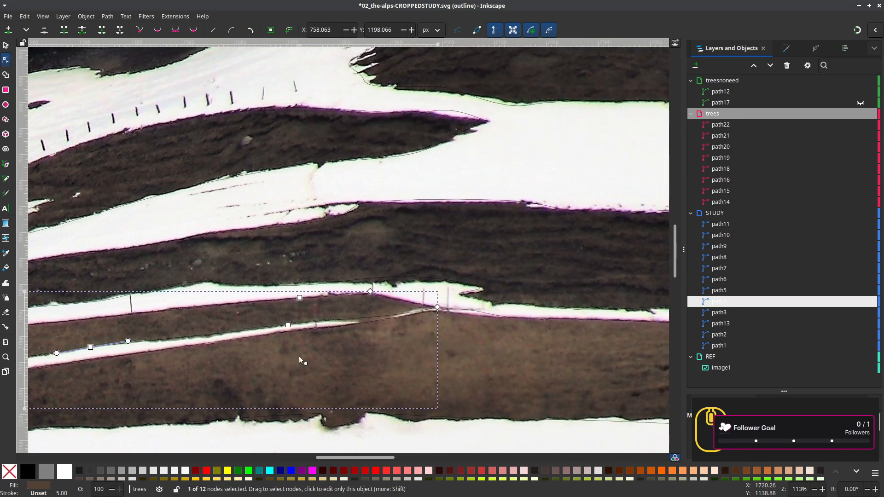
click(437, 307)
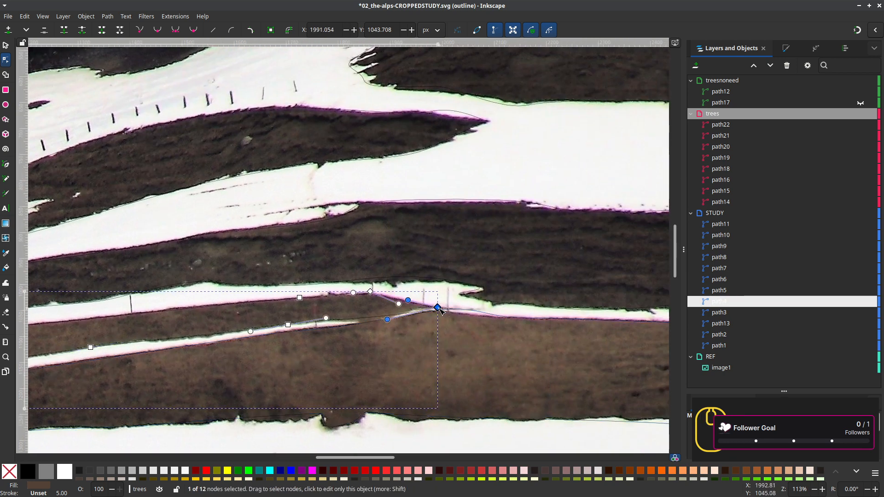
drag(438, 308, 375, 285)
scroll(366, 307, up, 2)
scroll(321, 306, down, 3)
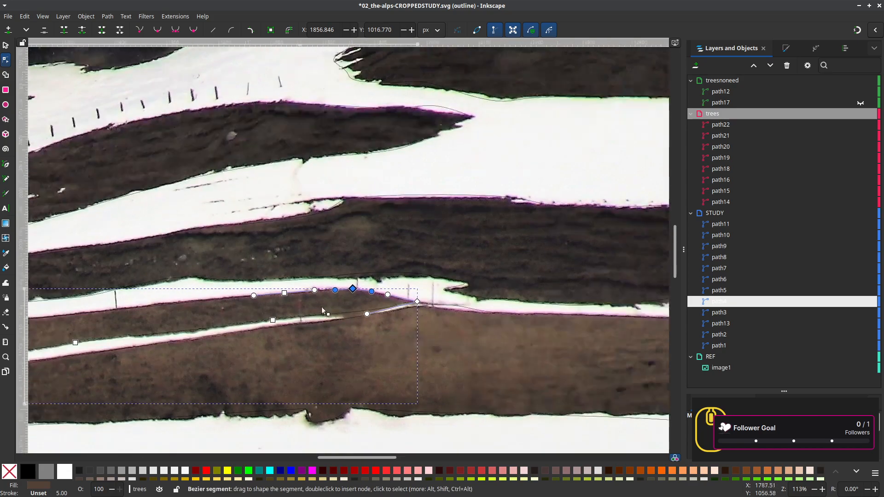
Examine the traced outlines across the whole photo from the ground bands up to the tree area
scroll(286, 322, right, 10)
scroll(299, 350, up, 2)
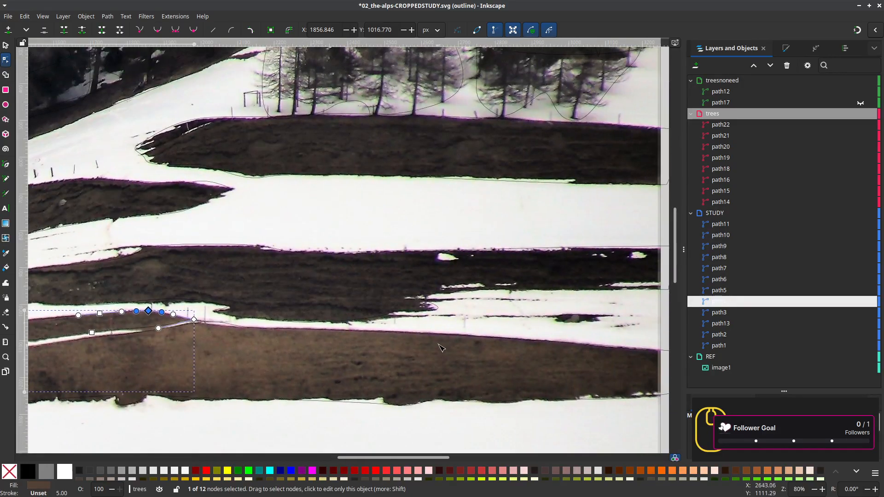
scroll(446, 331, up, 2)
scroll(459, 318, down, 3)
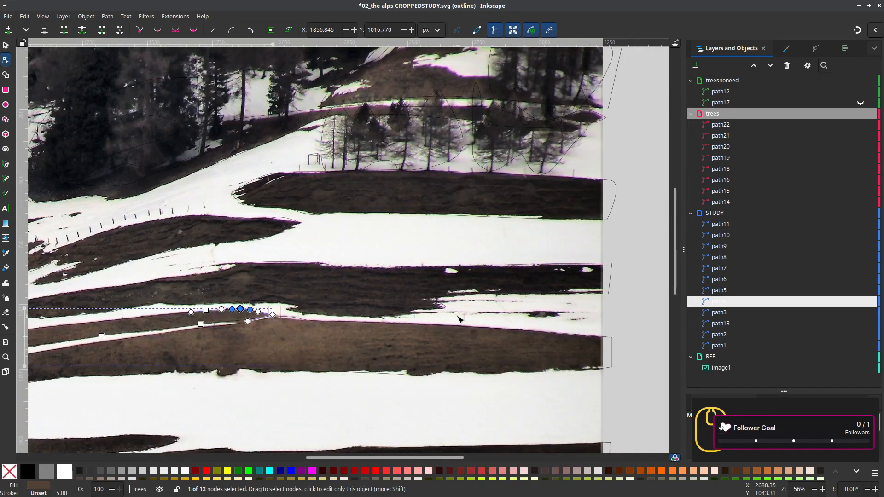
scroll(467, 354, left, 18)
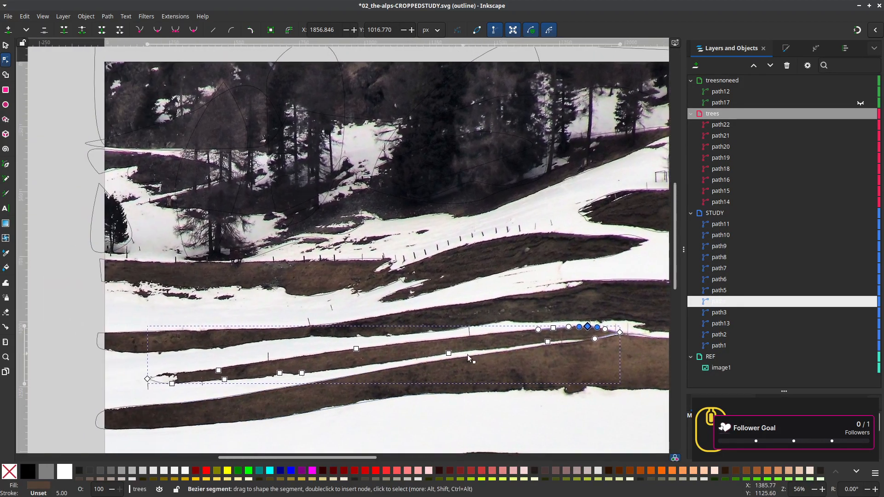
scroll(474, 357, up, 1)
scroll(465, 382, up, 2)
scroll(465, 382, right, 1)
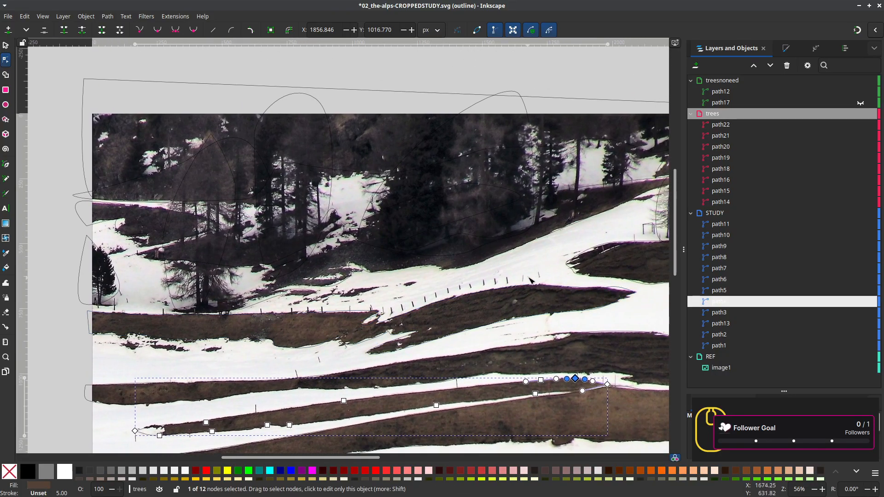
ctrl+scroll(523, 282, down, 1)
drag(552, 249, 442, 262)
scroll(421, 303, down, 2)
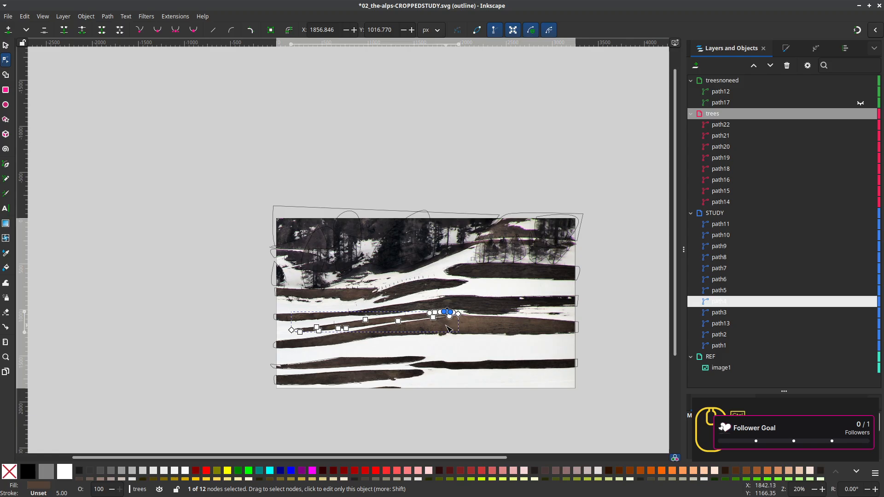
Save the document and switch the canvas display mode to normal to show the filled shapes
key(ctrl+s)
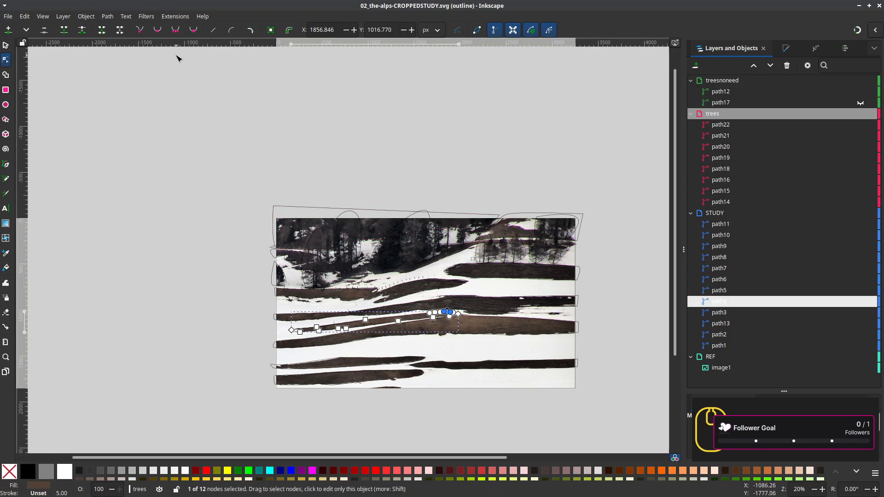
click(82, 17)
mouse_move(63, 20)
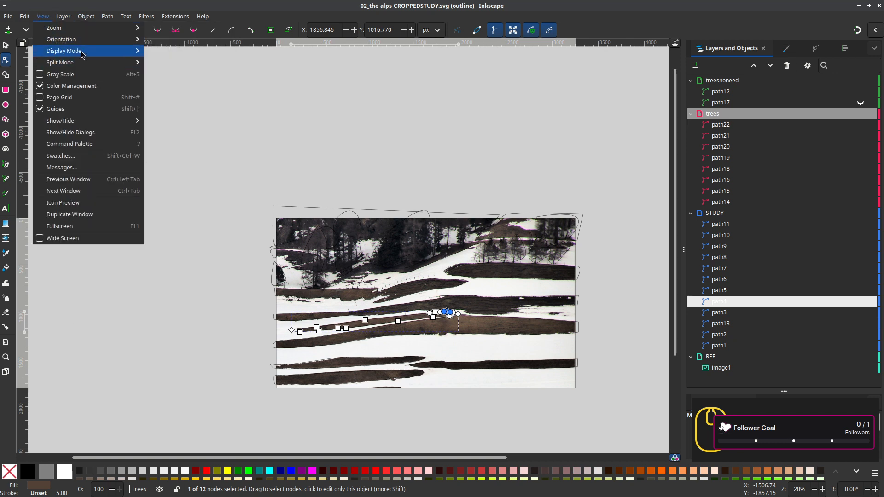
click(157, 54)
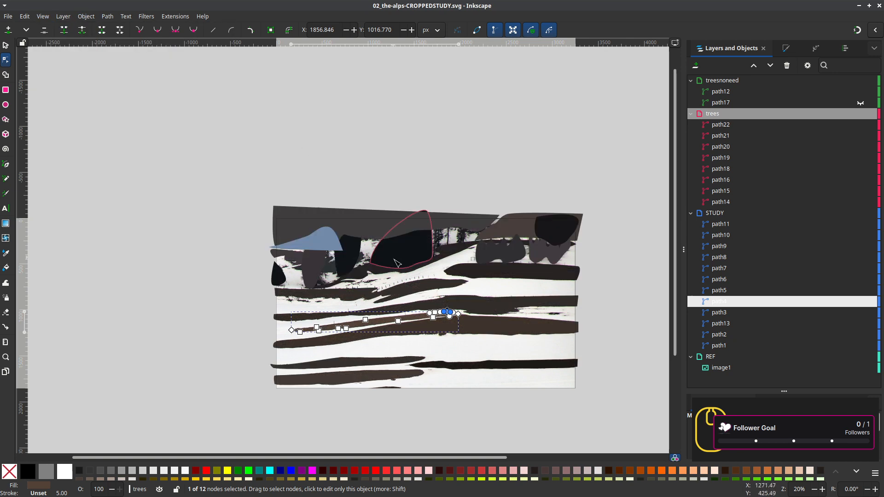
Hide the blue path12 shape in the treesnoneed layer and clear the selection
click(325, 249)
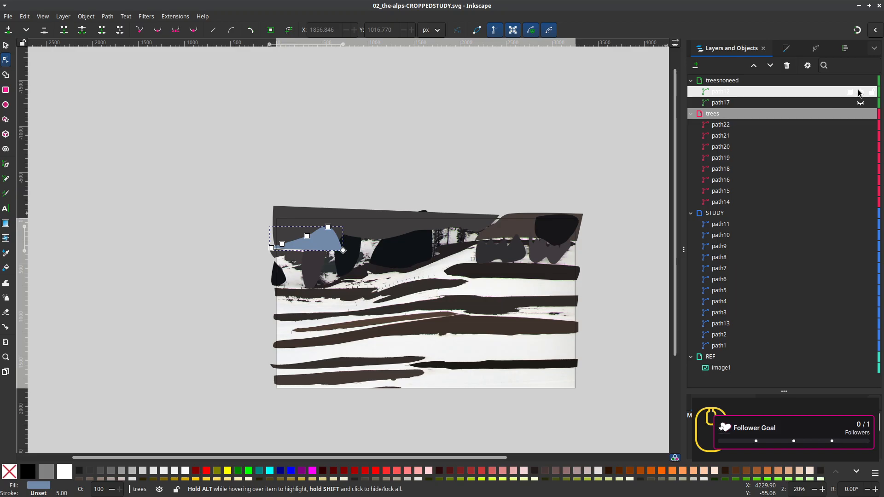
click(859, 92)
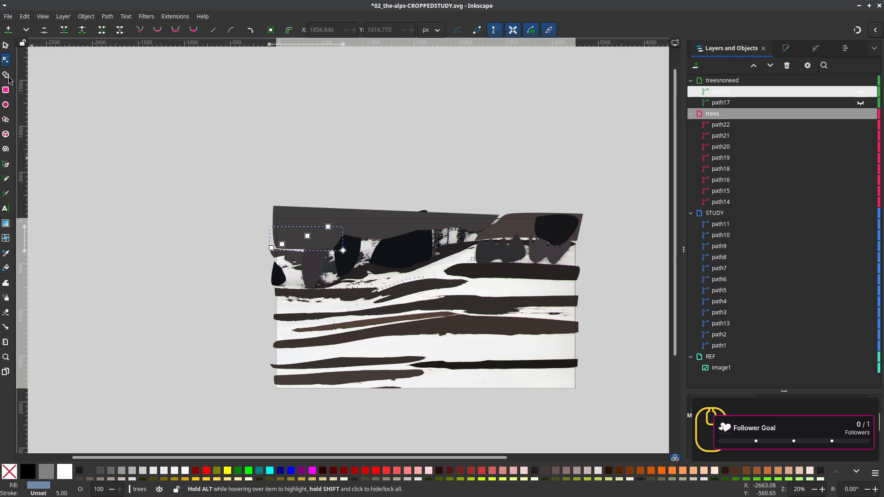
click(6, 45)
click(424, 419)
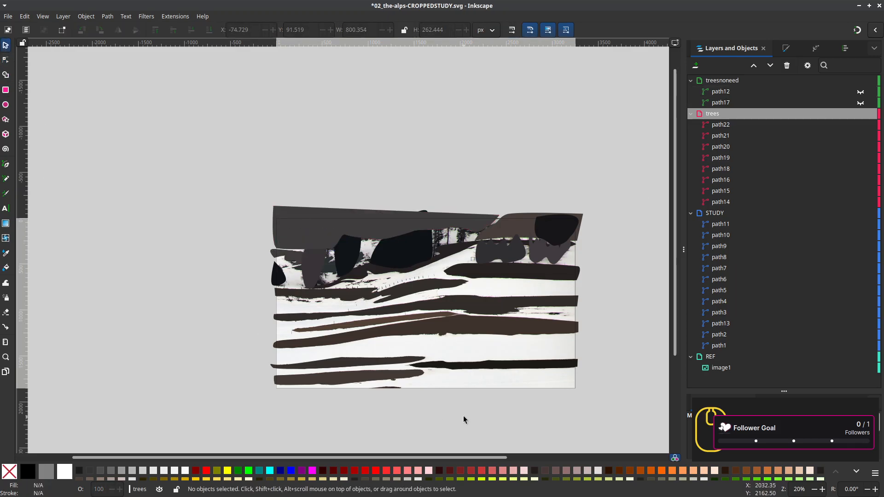
Move the large grey forest shape path22 to the bottom of the trees layer, behind the individual trees
click(381, 223)
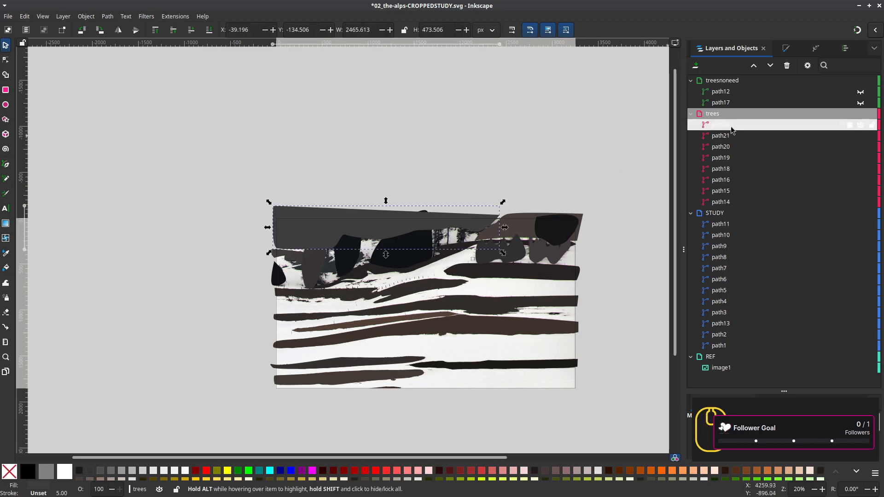
mouse_move(734, 127)
mouse_down()
mouse_move(736, 174)
mouse_move(752, 206)
mouse_up()
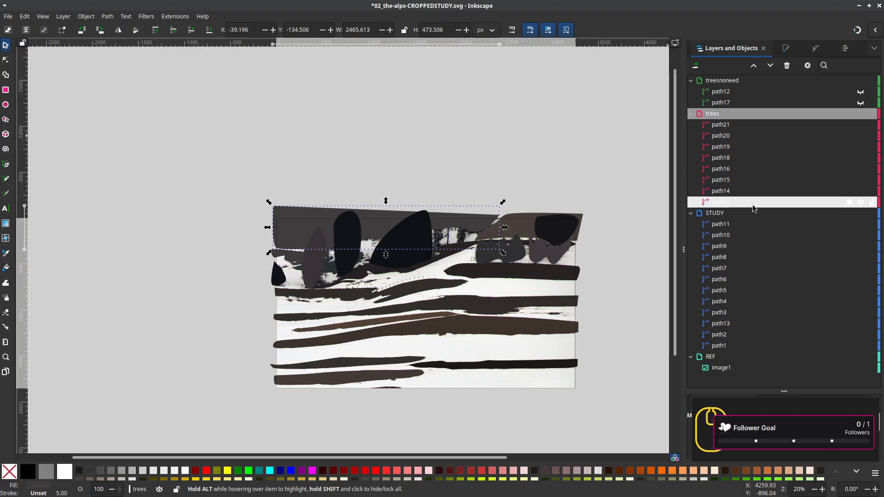
scroll(403, 278, up, 2)
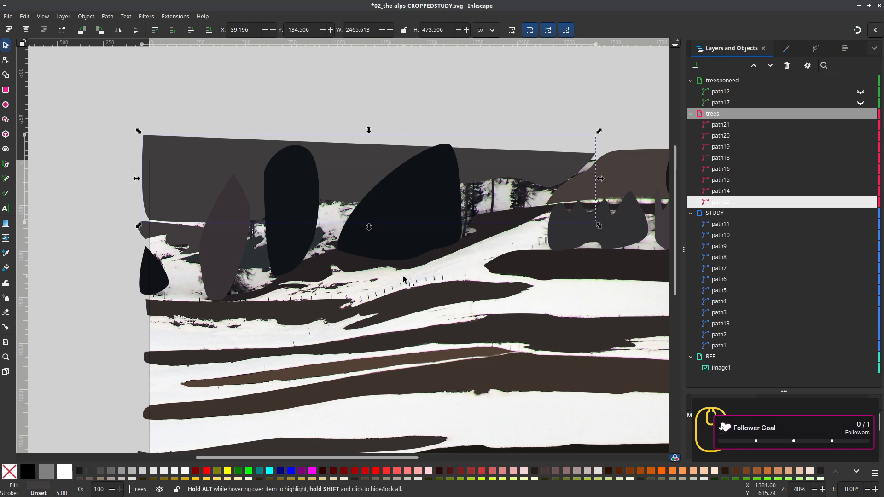
drag(469, 230, 402, 283)
scroll(414, 266, up, 2)
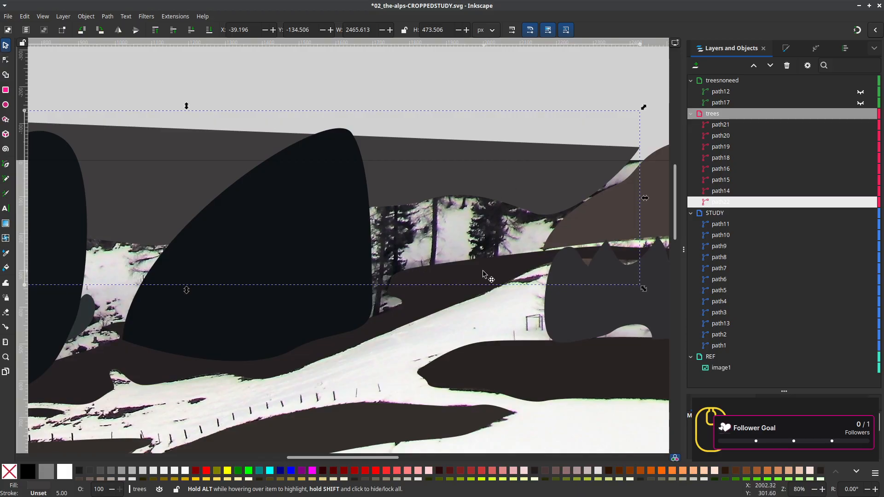
scroll(481, 274, down, 1)
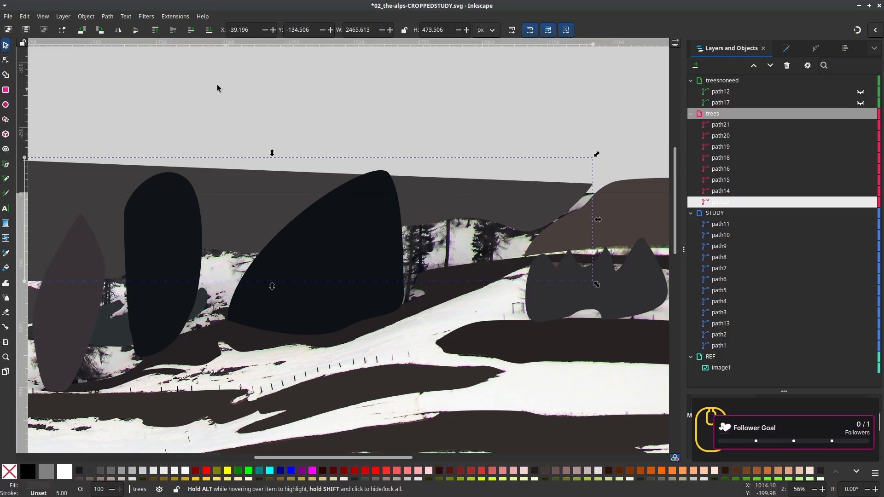
Switch the canvas to the outline display mode so the photo shows beneath the shapes
click(42, 16)
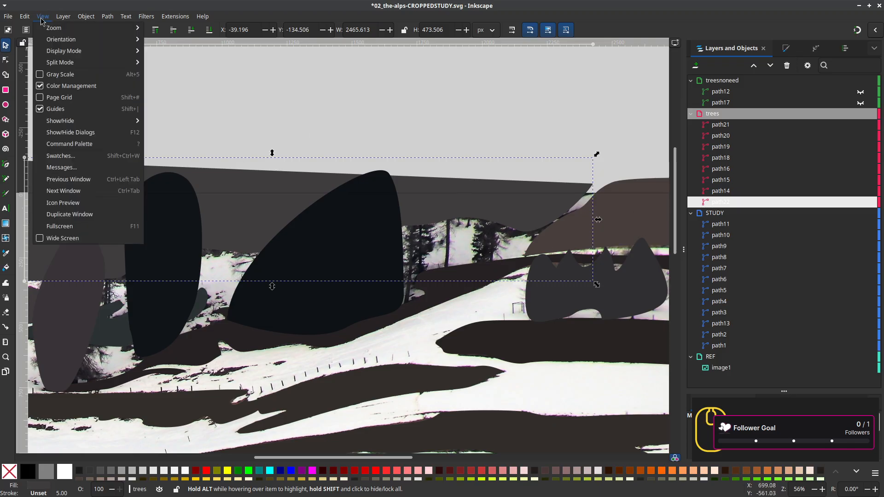
mouse_move(59, 38)
click(167, 61)
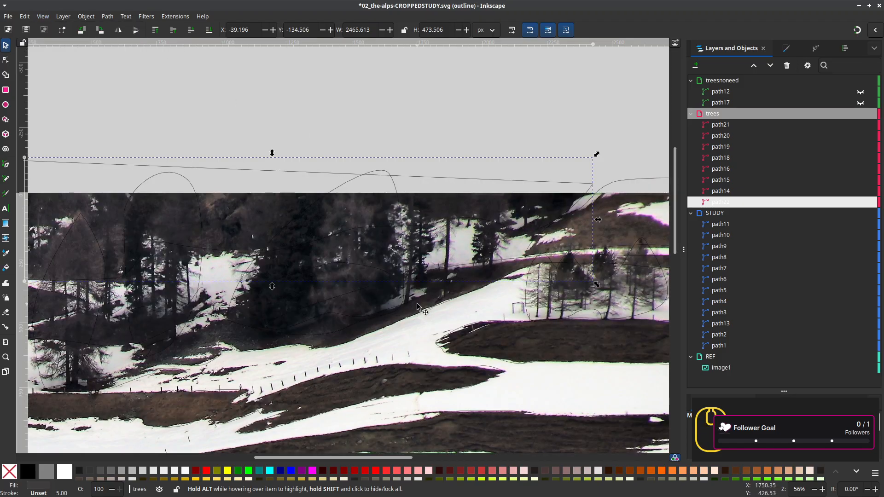
Widen path14 by moving its right side node and top node outward to cover the adjoining tree trunks
click(405, 265)
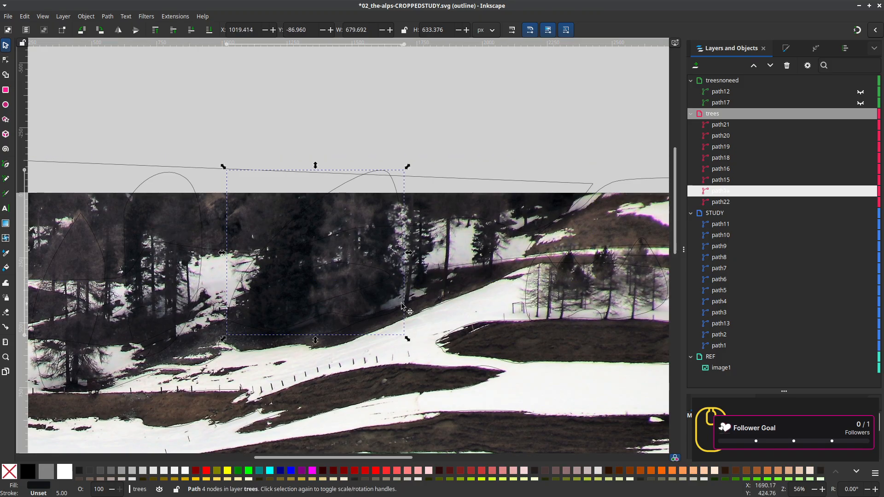
key(n)
drag(407, 295, 429, 271)
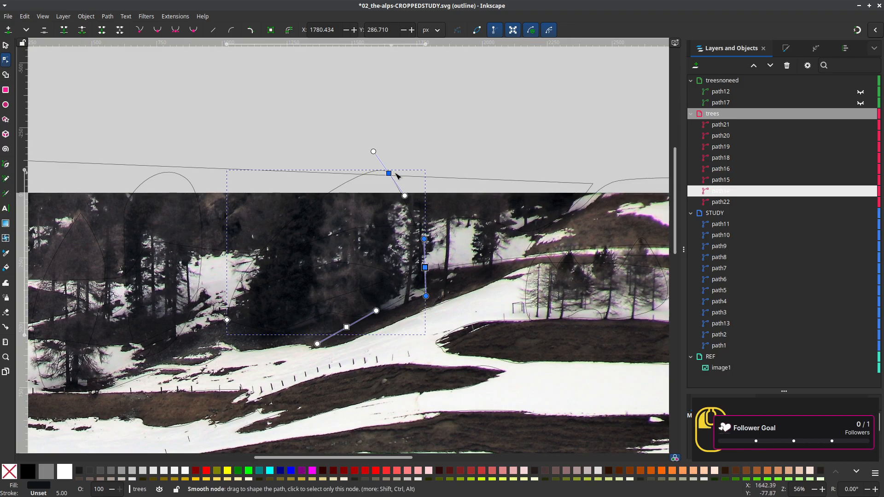
drag(390, 174, 422, 173)
Draw a closed, narrow tree shape about 132 px wide and 350 px tall around the isolated trees between path14 and the brown hill
drag(472, 279, 416, 300)
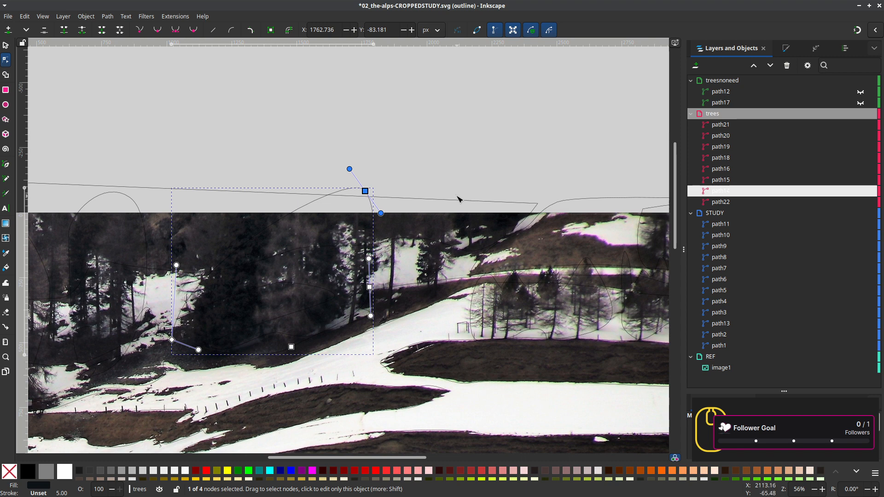
key(b)
drag(425, 289, 415, 263)
drag(436, 204, 449, 186)
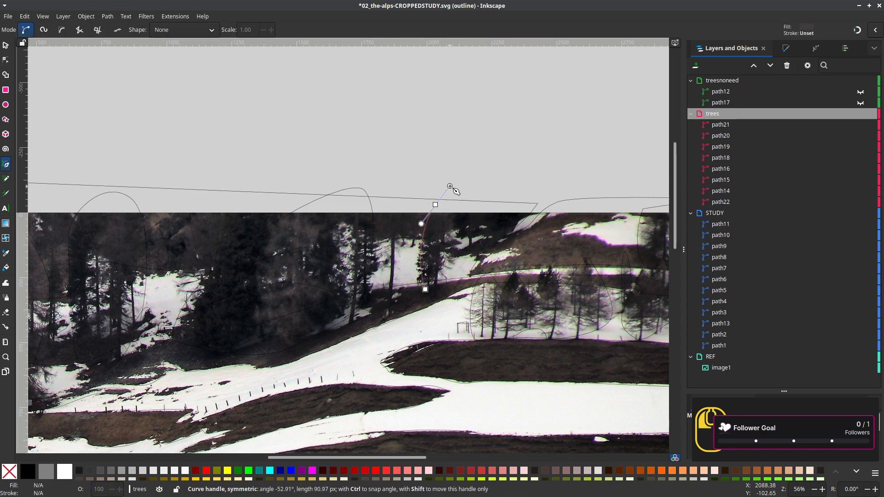
drag(452, 241, 448, 260)
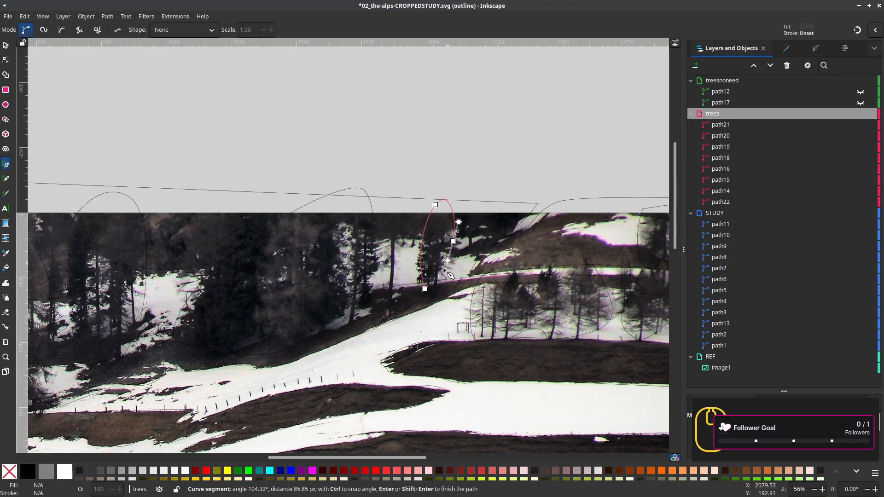
click(425, 289)
ctrl+scroll(438, 322, down, 1)
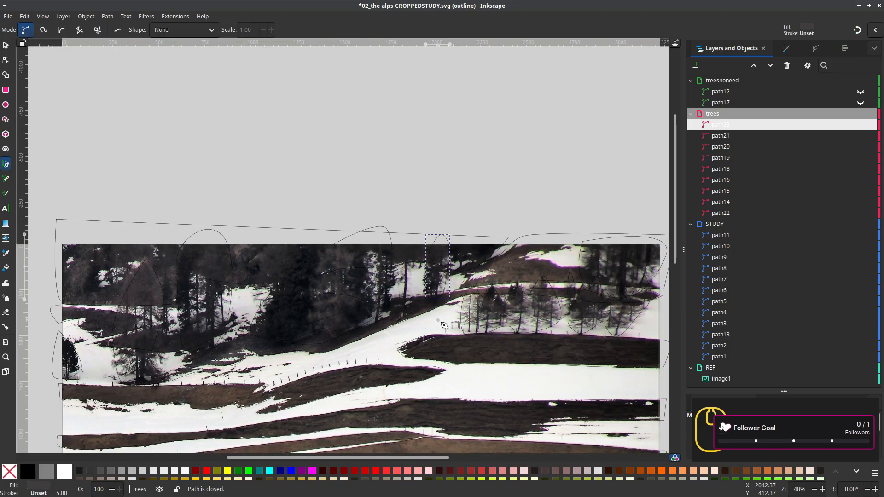
Return the canvas to the normal display mode and fill the new narrow tree with the near-black colour sampled from path14
key(d)
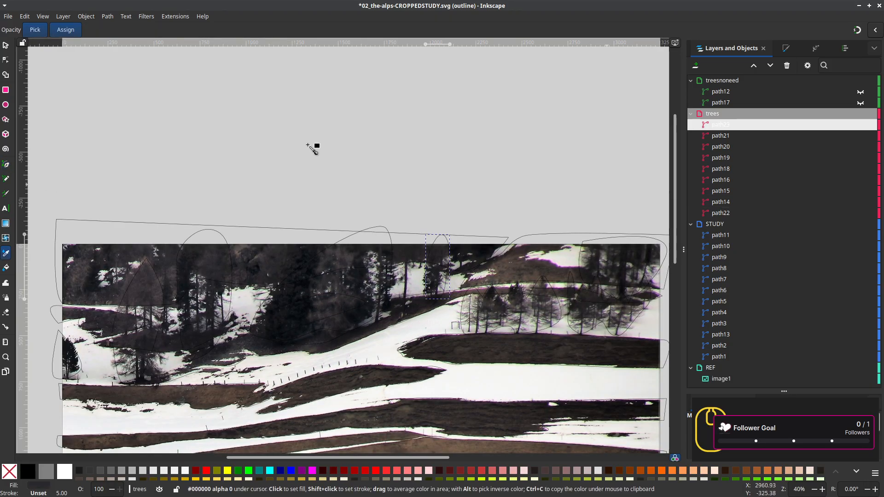
click(47, 18)
mouse_move(129, 50)
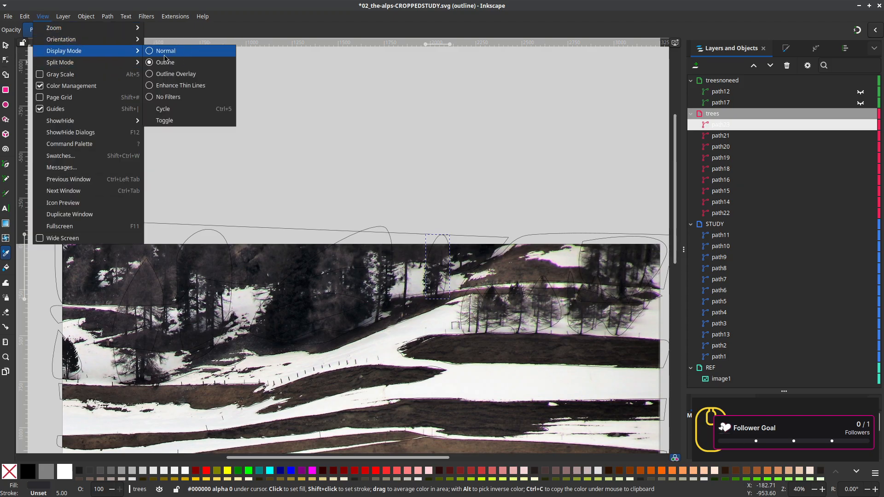
click(165, 53)
scroll(404, 326, left, 1)
scroll(404, 326, down, 1)
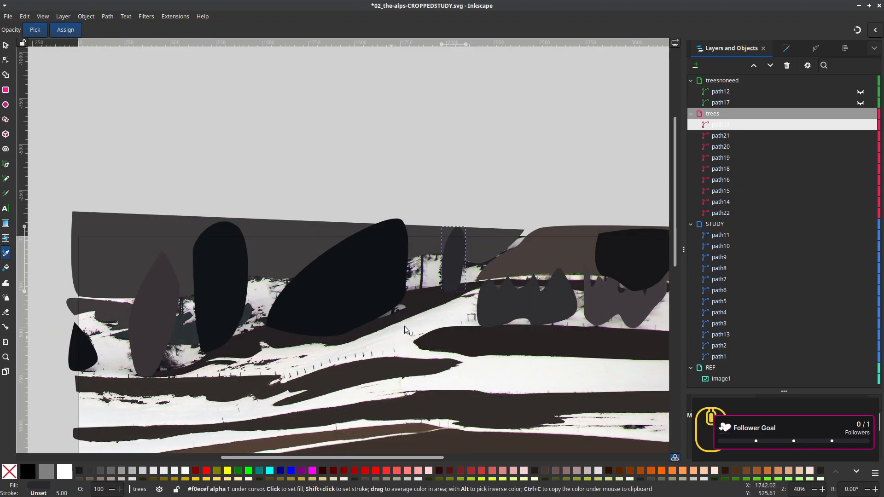
scroll(404, 326, left, 1)
scroll(404, 326, down, 1)
click(426, 259)
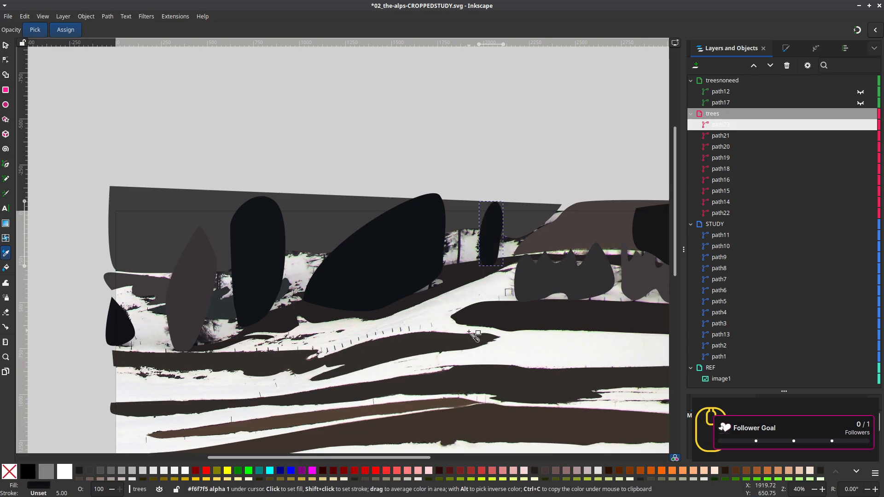
scroll(474, 336, down, 2)
scroll(597, 248, up, 1)
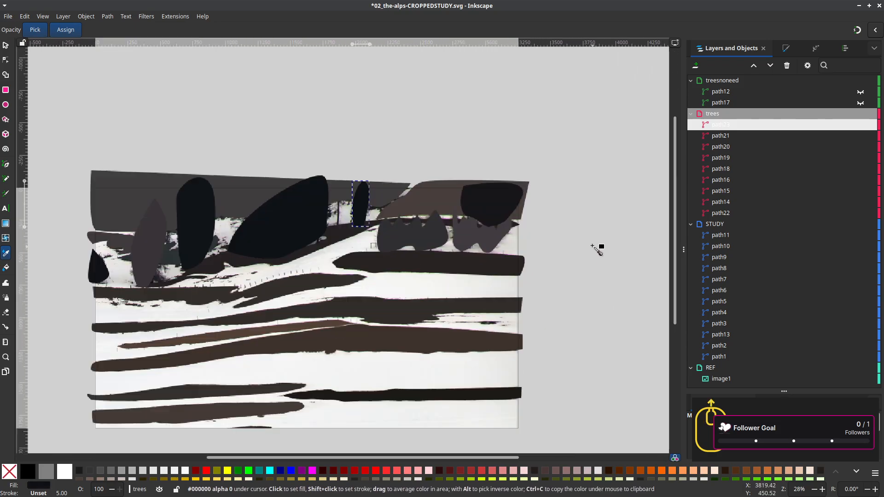
scroll(571, 258, up, 2)
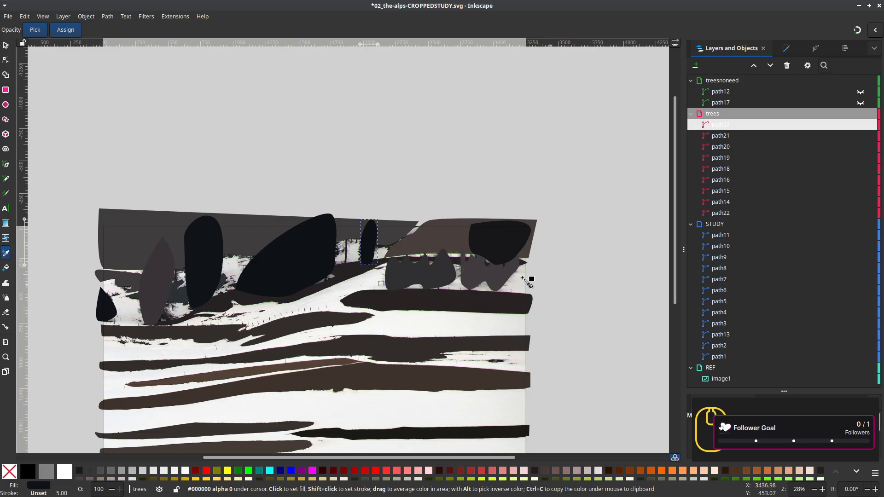
Move the black tree shape path20 down the trees layer to between path14 and path22, behind the jagged path19
click(6, 46)
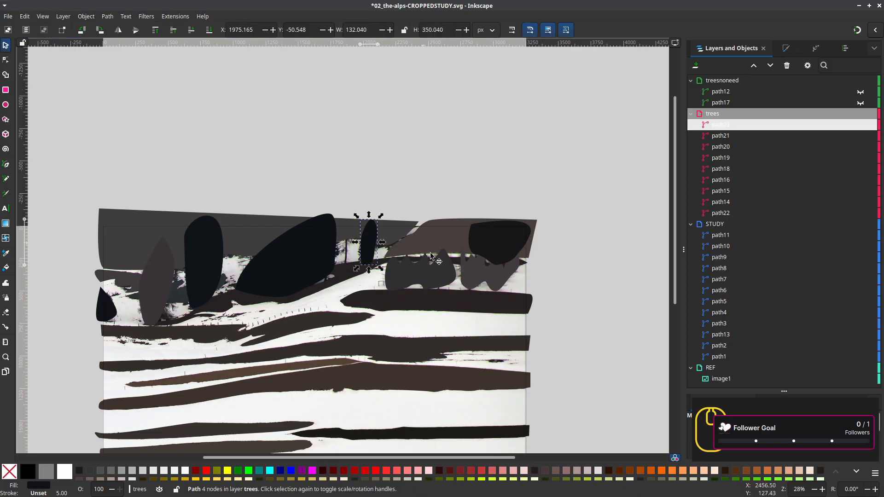
click(498, 275)
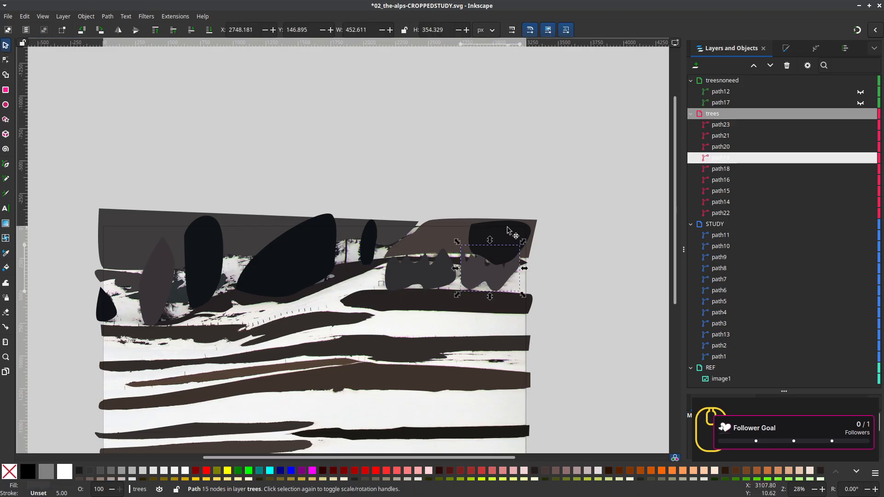
click(741, 146)
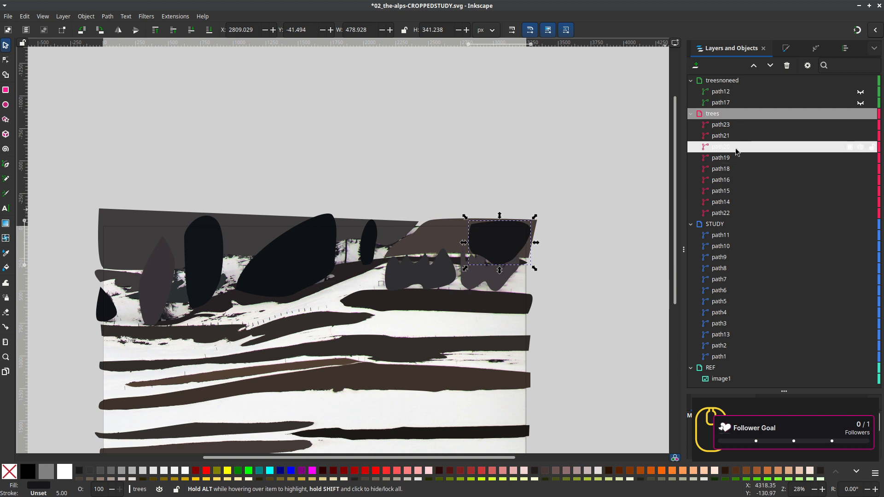
drag(736, 152, 748, 214)
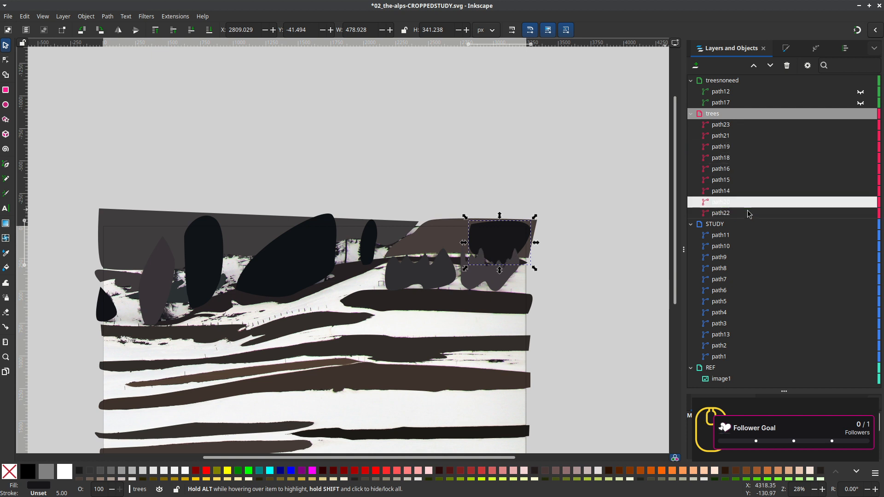
click(521, 244)
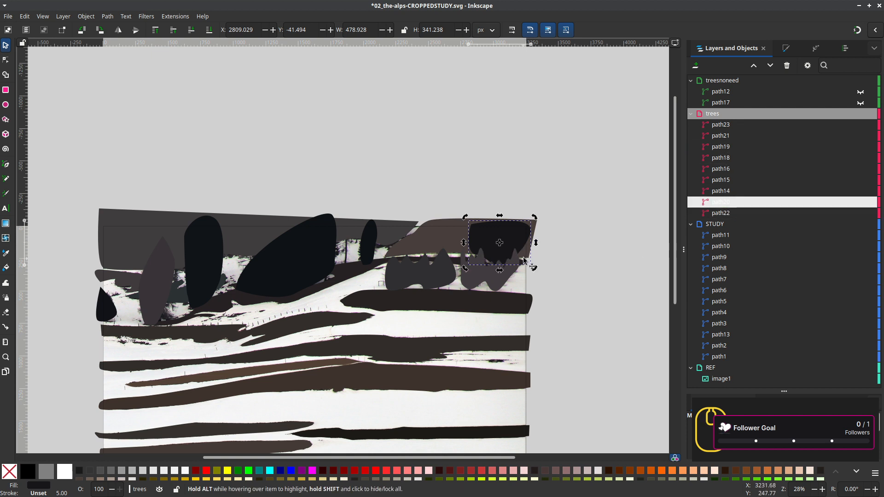
Reshape path20 by bulging its outline outward along the upper and right edges and filling out its lower right corner
key(n)
drag(517, 255, 536, 205)
click(559, 291)
drag(561, 300, 625, 266)
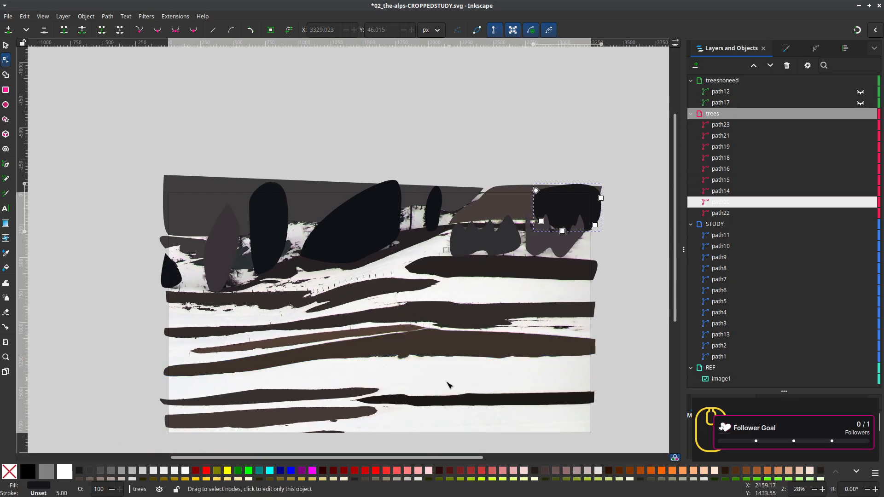
drag(451, 387, 539, 357)
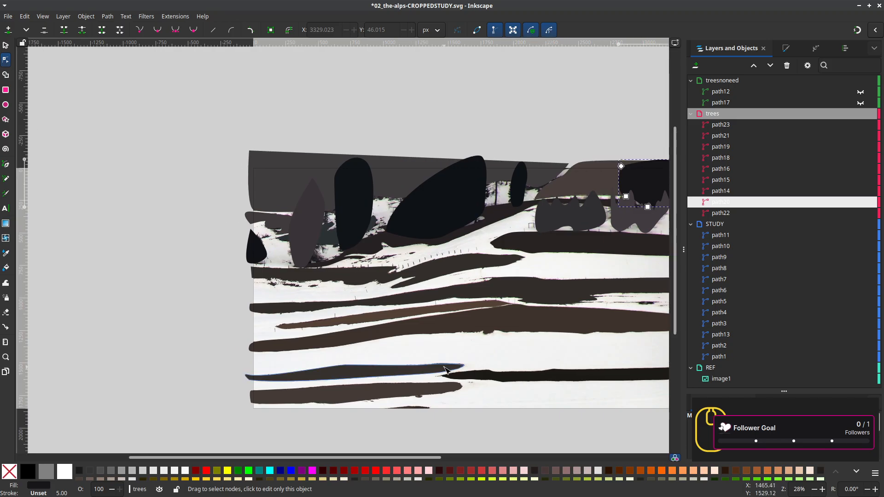
scroll(444, 369, down, 1)
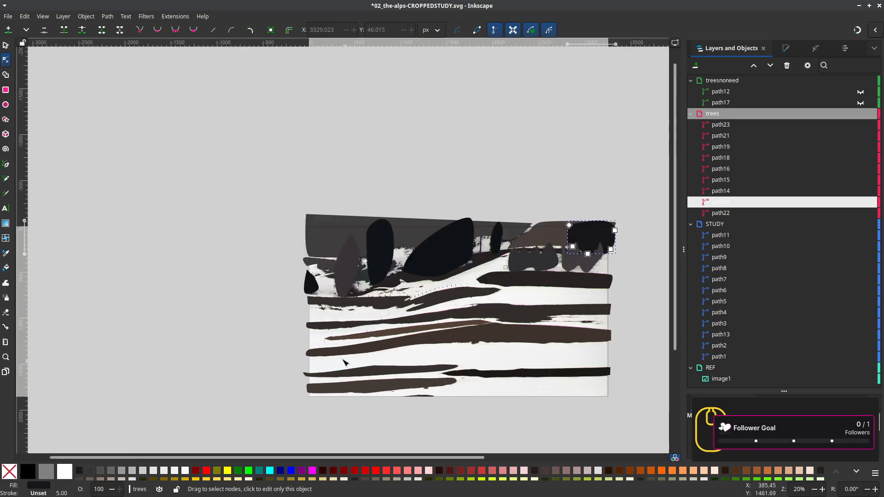
Recolour ground shape path9 with a dark grey sampled from the photo in outline display mode, then restore the normal display mode
scroll(332, 341, up, 2)
click(396, 218)
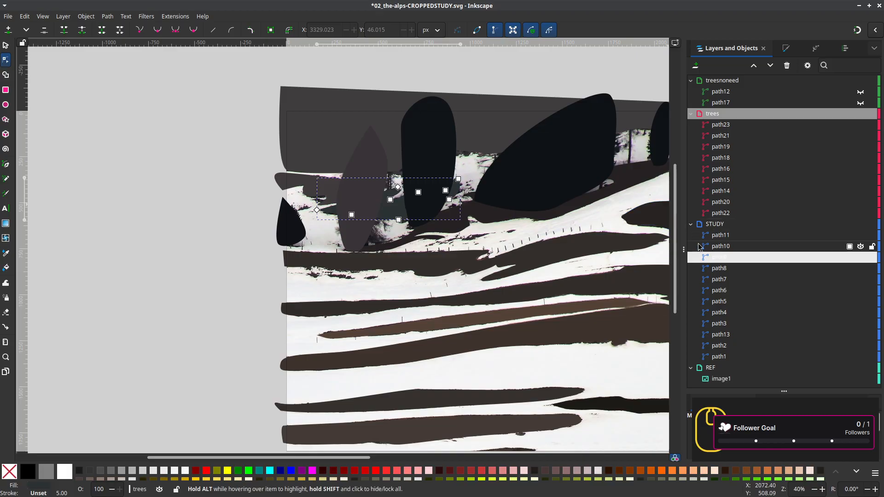
click(78, 19)
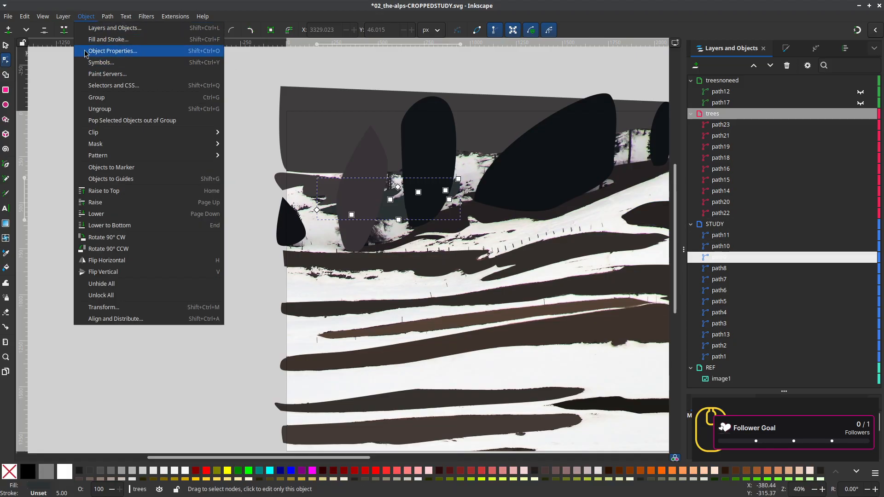
mouse_move(61, 16)
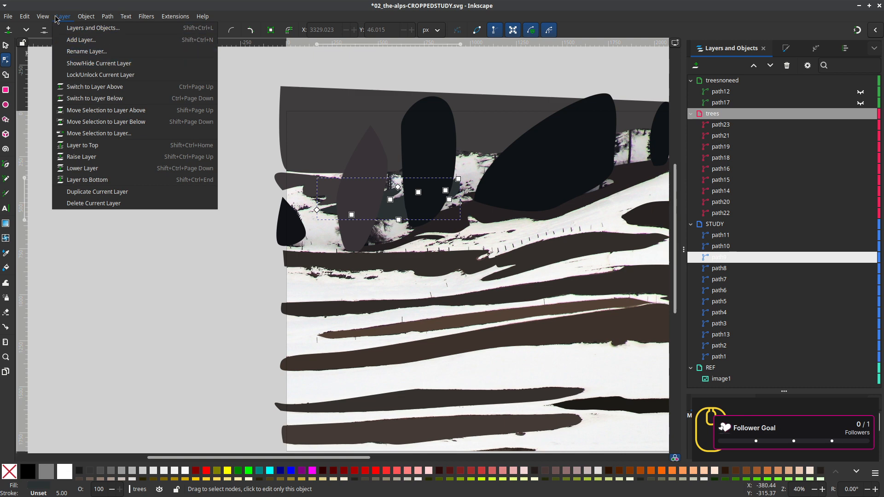
mouse_move(66, 40)
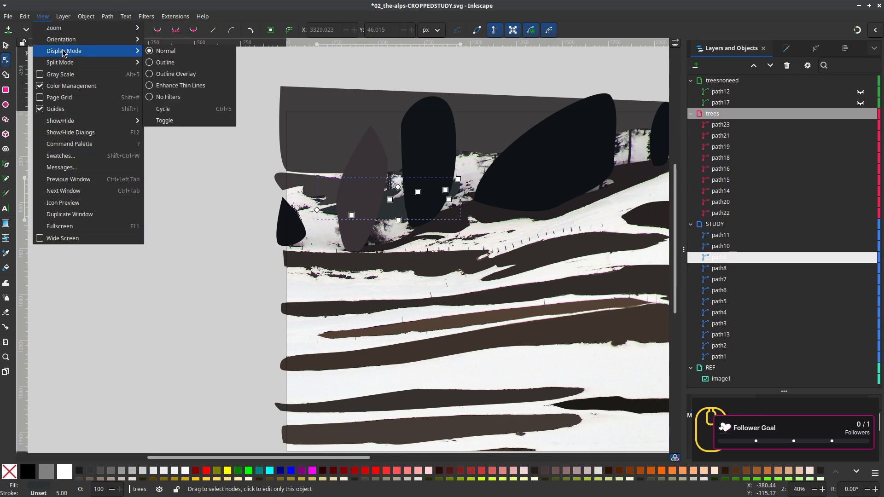
click(155, 62)
scroll(414, 228, up, 4)
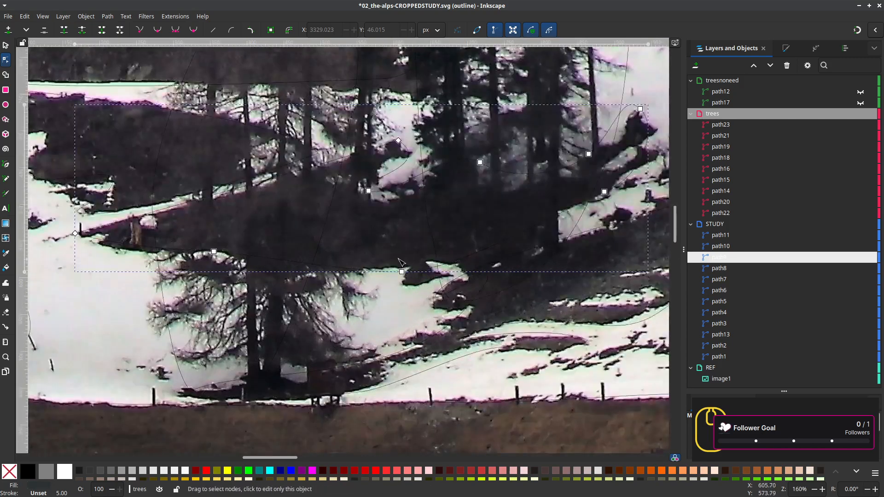
key(d)
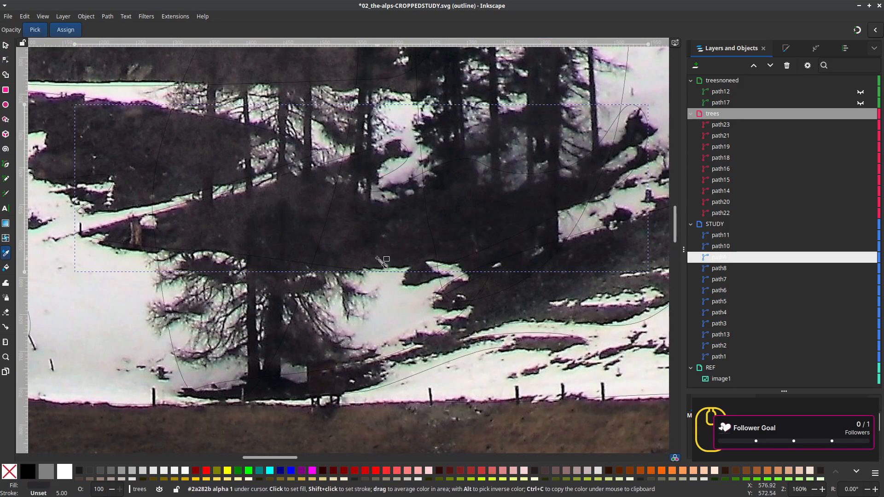
click(43, 18)
mouse_move(81, 42)
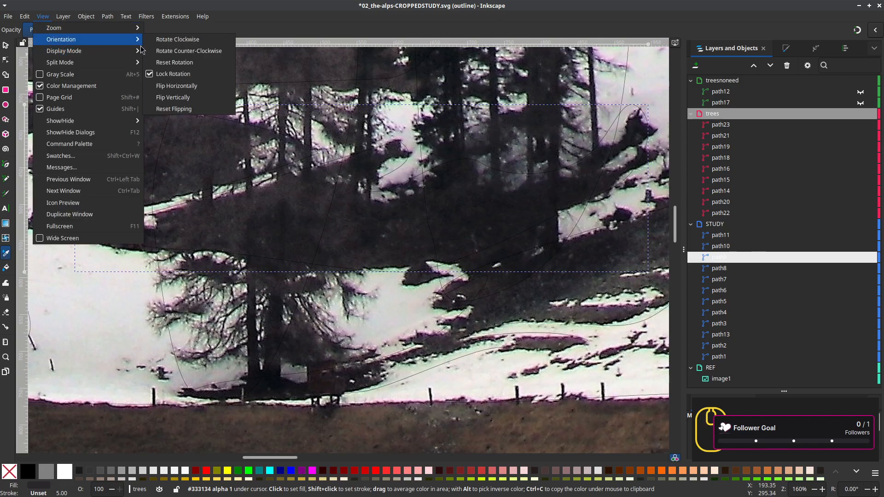
mouse_move(138, 51)
click(165, 51)
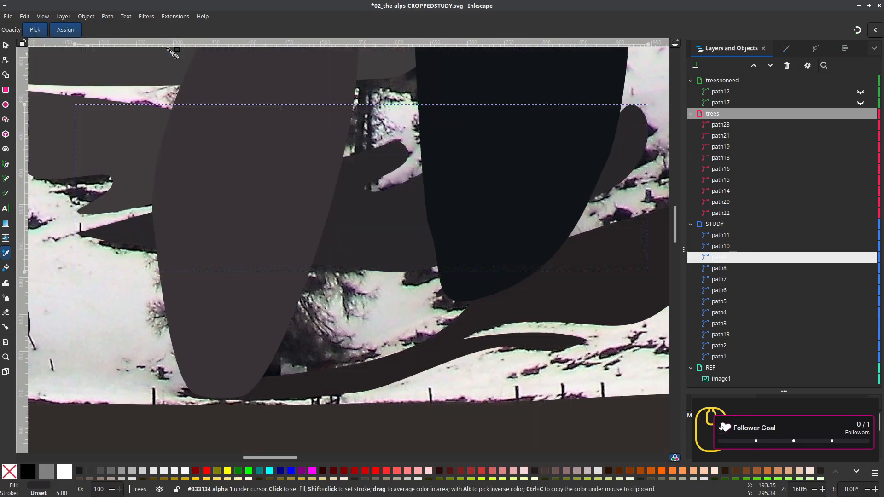
scroll(368, 267, down, 4)
drag(363, 266, 295, 242)
Clear the selection and hide the REF layer so only the flat shapes show on the white page
key(s)
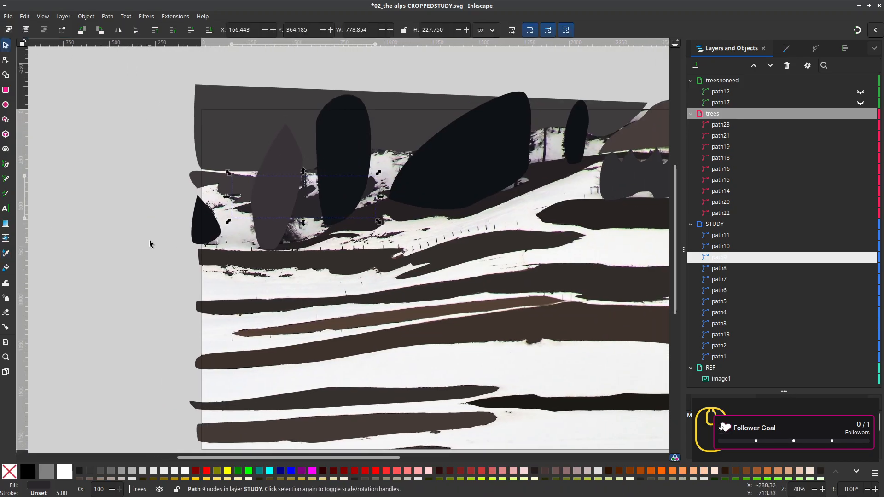
click(154, 258)
scroll(168, 292, down, 2)
drag(196, 322, 314, 318)
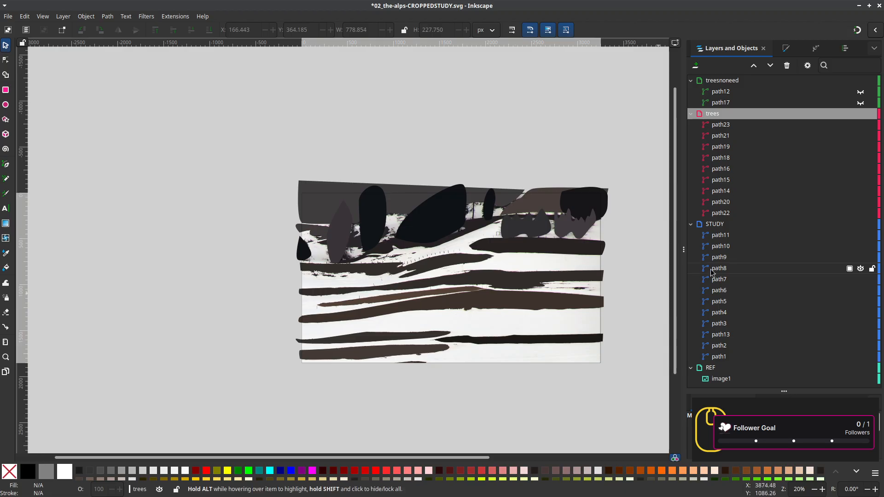
click(857, 368)
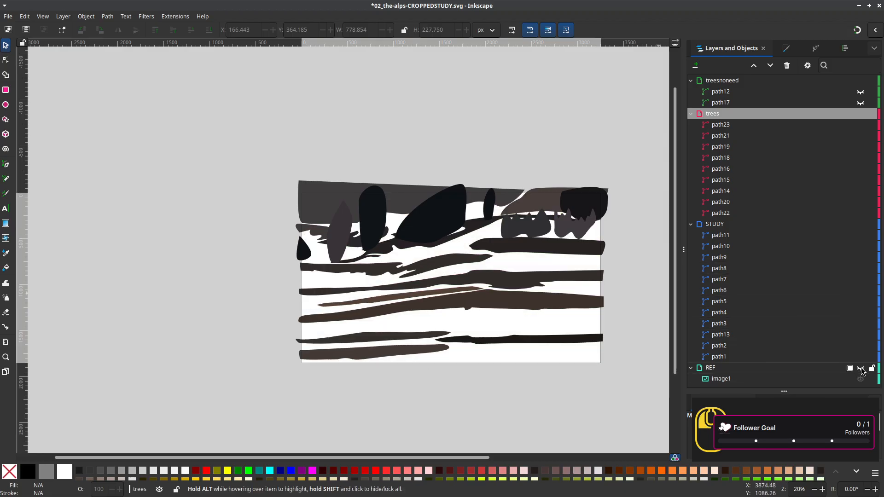
drag(526, 394, 480, 354)
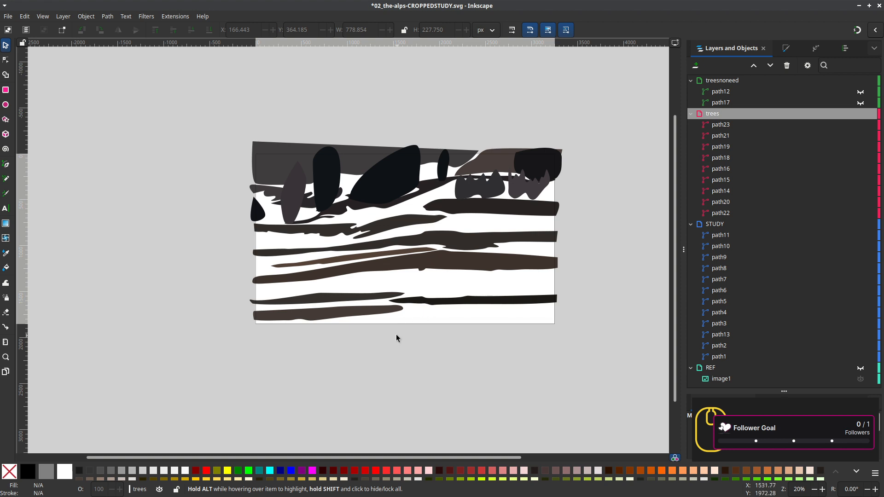
drag(396, 334, 444, 343)
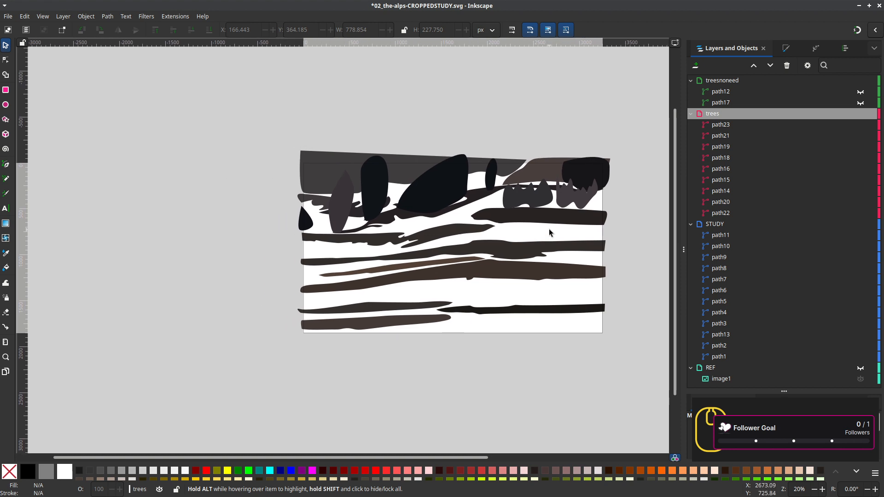
Fill the pointed tree shape path15 with the near-black colour sampled from the neighbouring tall oval tree
click(342, 203)
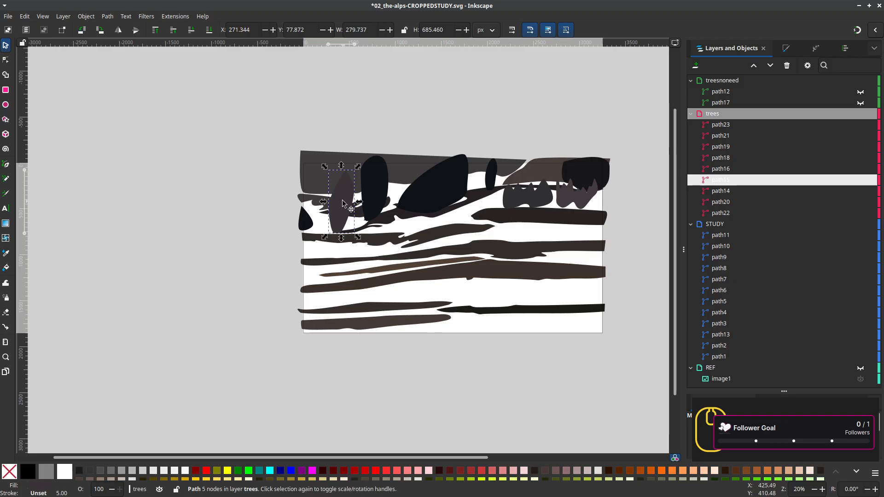
key(d)
click(377, 194)
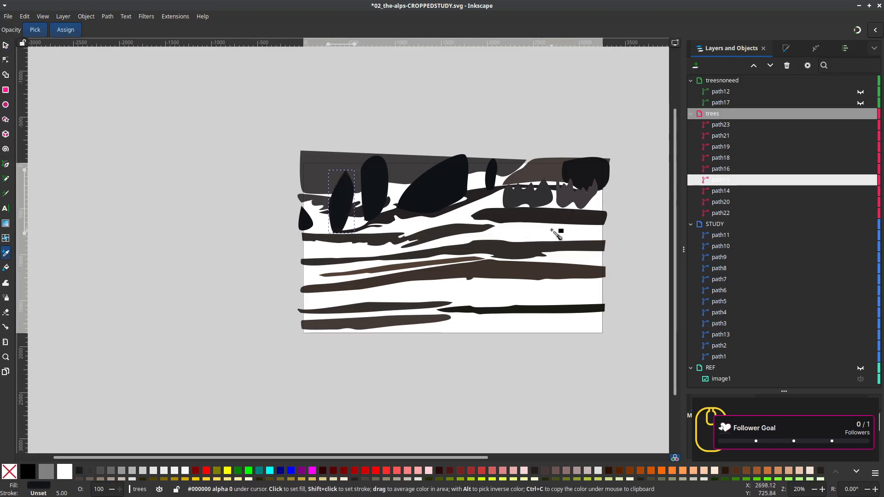
Fill the jagged tree row path18 with the near-black colour sampled from the tall oval tree
key(s)
click(539, 199)
key(d)
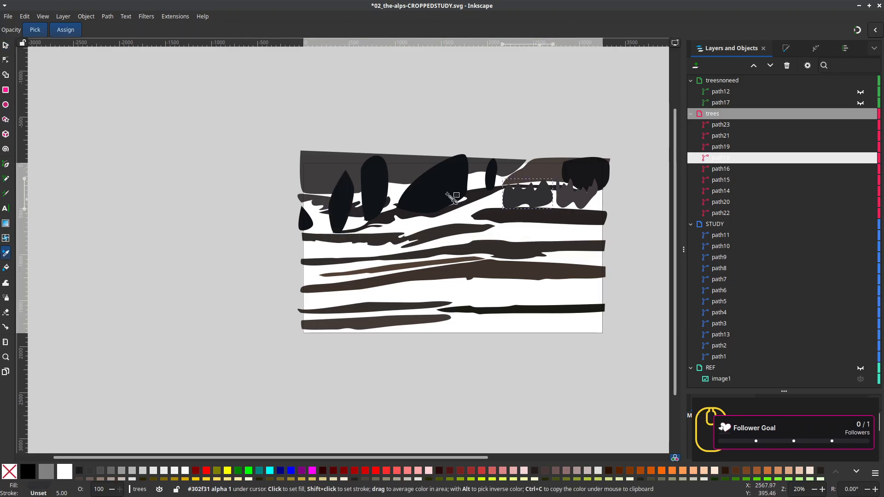
click(369, 189)
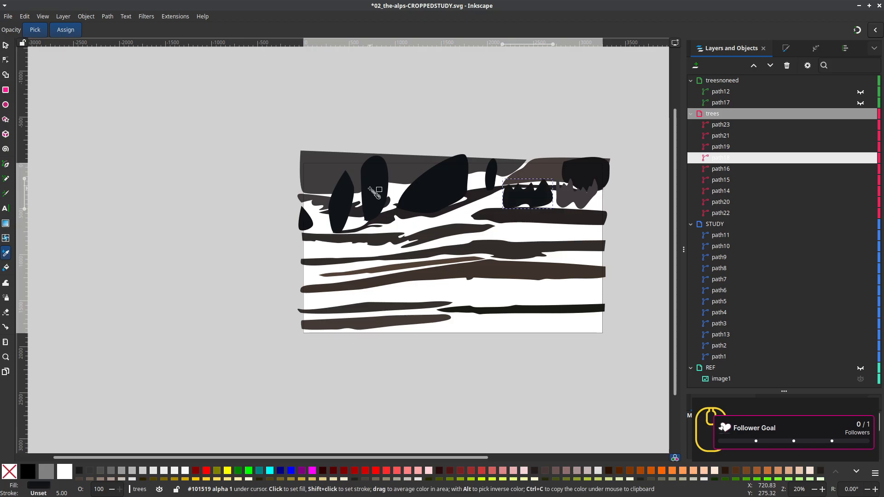
Fill the jagged tree shape path19 with the near-black colour sampled from the large slanted tree
key(s)
click(578, 198)
key(d)
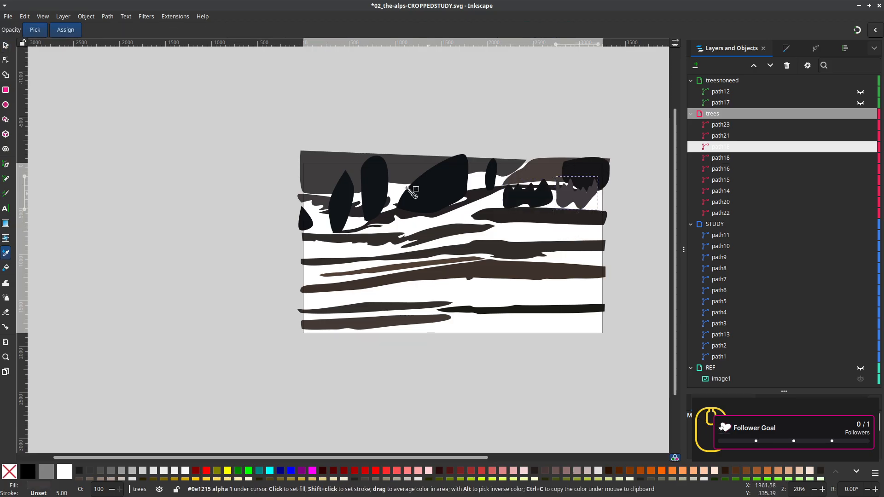
click(403, 191)
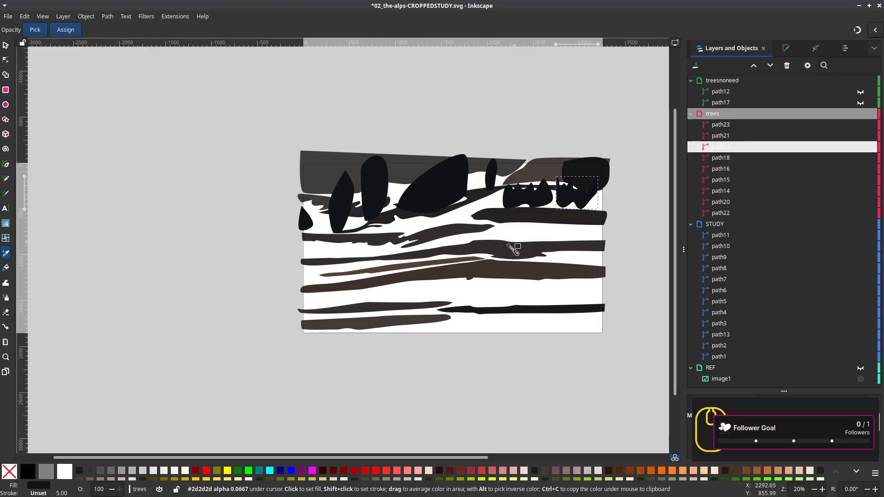
Collapse the trees and STUDY layers and add a new layer named frame above the trees layer
scroll(440, 369, up, 1)
drag(379, 425, 320, 461)
drag(356, 403, 318, 444)
scroll(338, 424, down, 1)
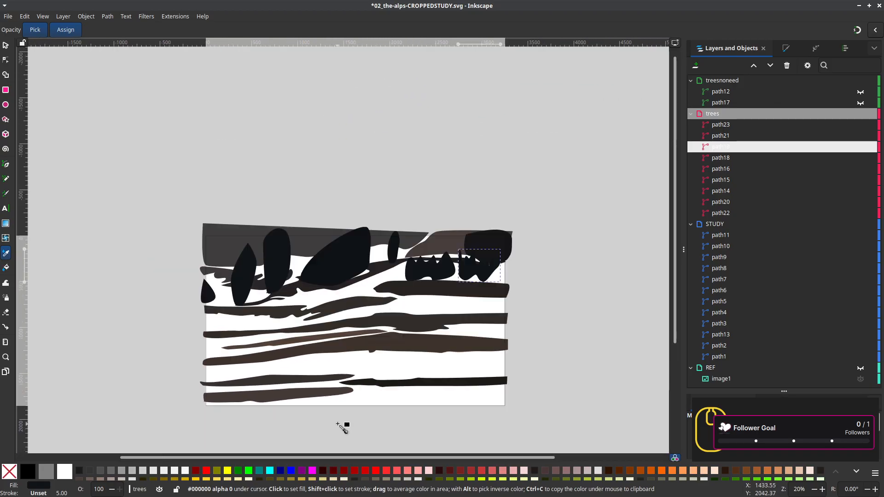
drag(373, 415, 410, 398)
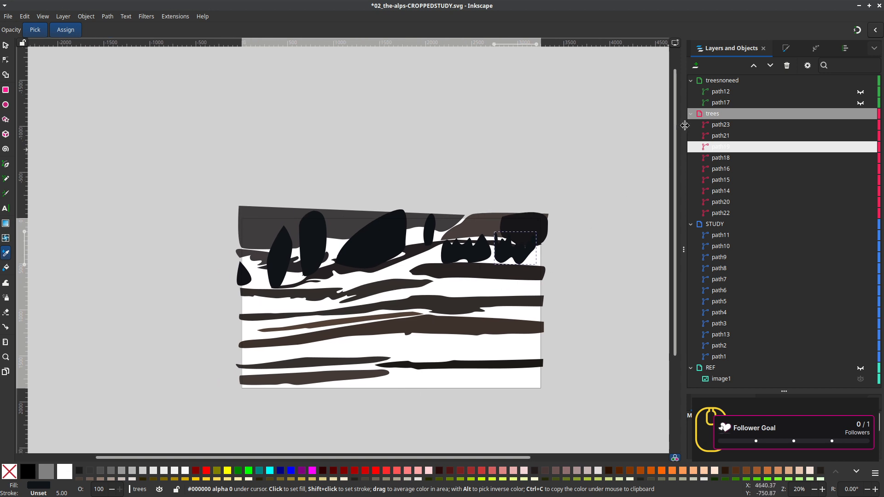
click(692, 118)
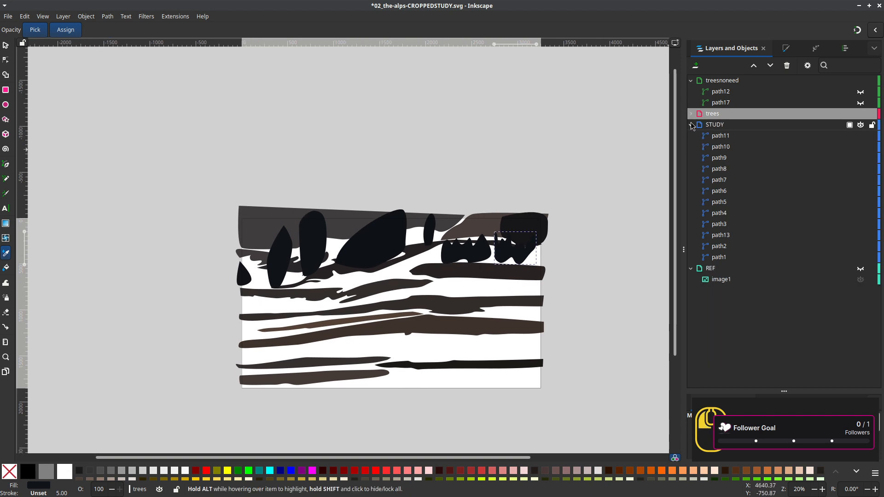
click(691, 125)
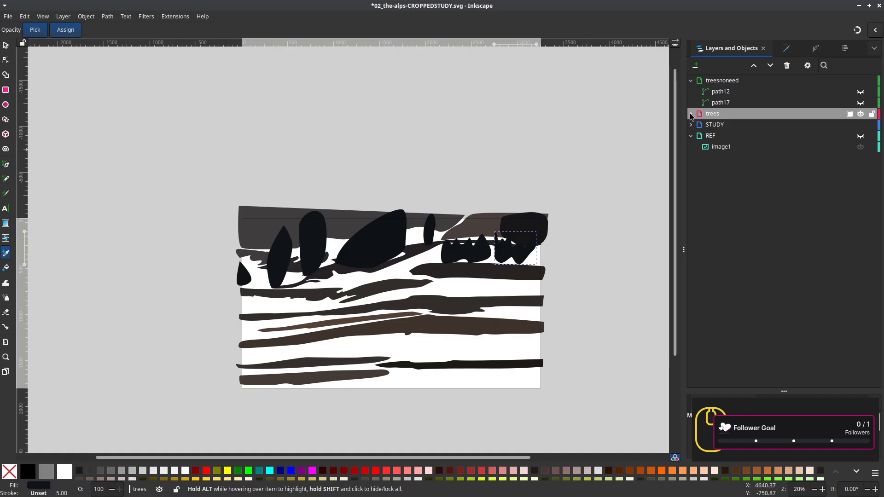
click(691, 115)
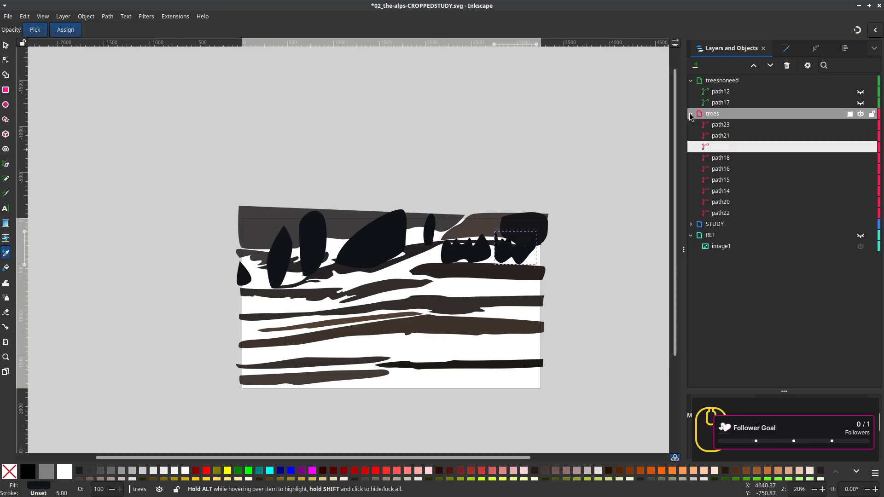
click(691, 116)
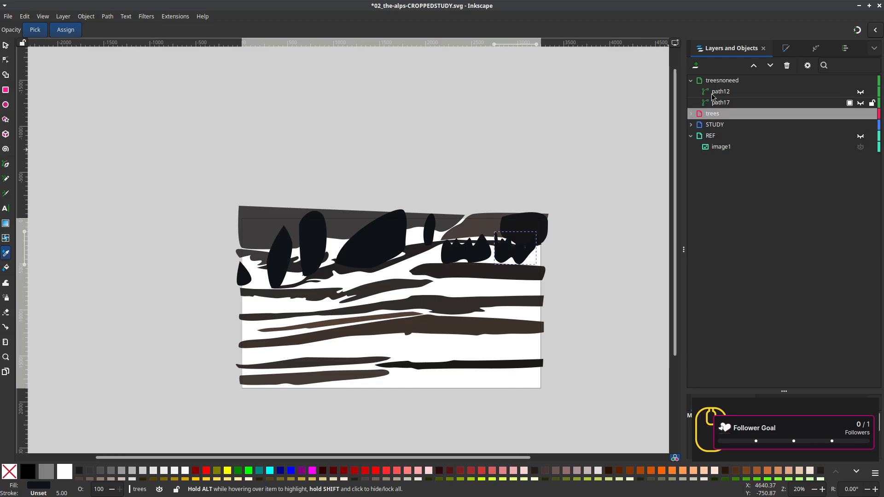
key(ctrl+shift+n)
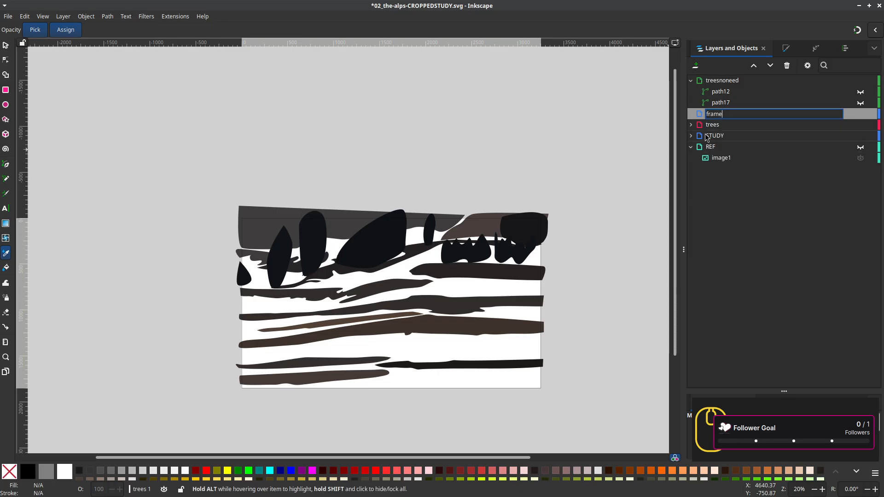
key(Return)
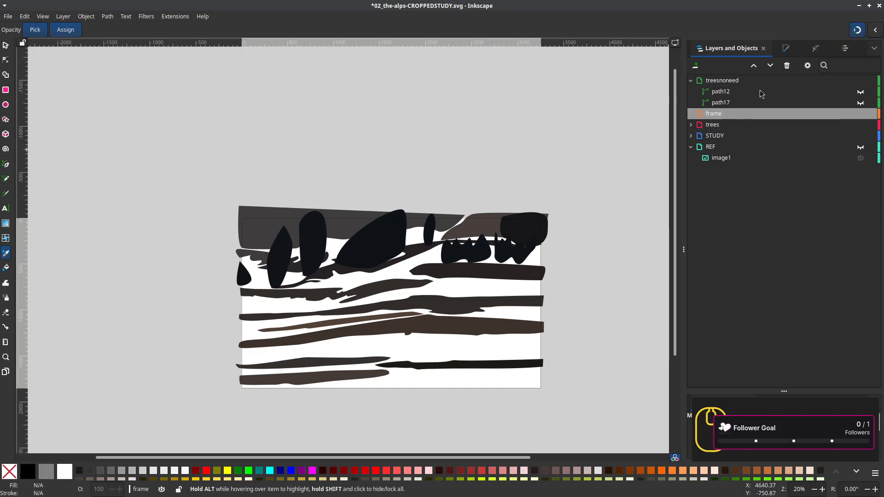
Draw a rectangle about 4150 × 2663 px over the whole artwork in the frame layer and check the page size in the document properties
click(5, 90)
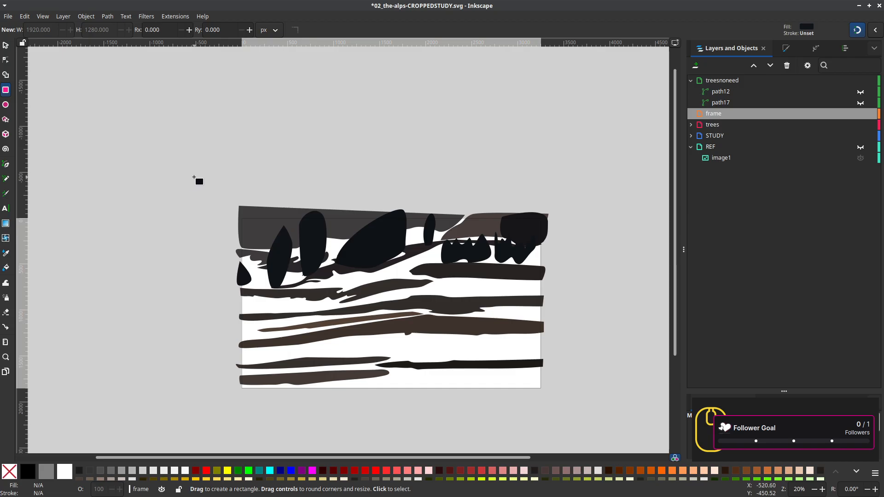
drag(193, 176, 576, 422)
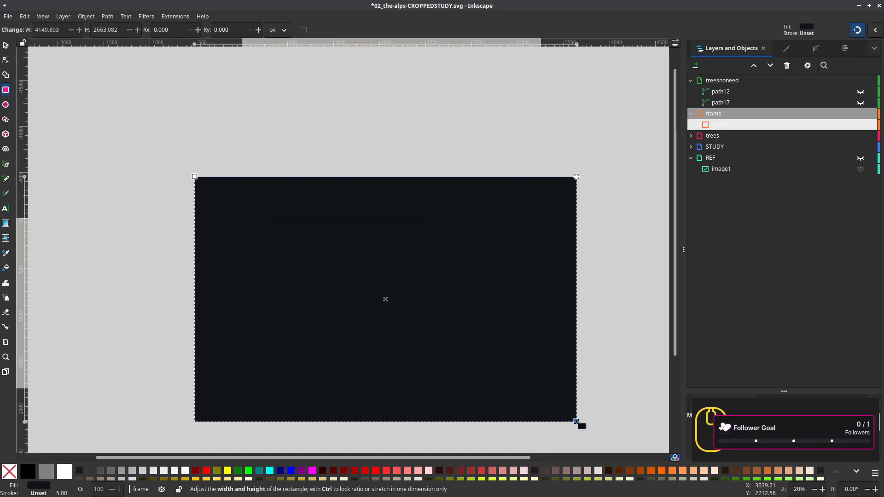
click(7, 17)
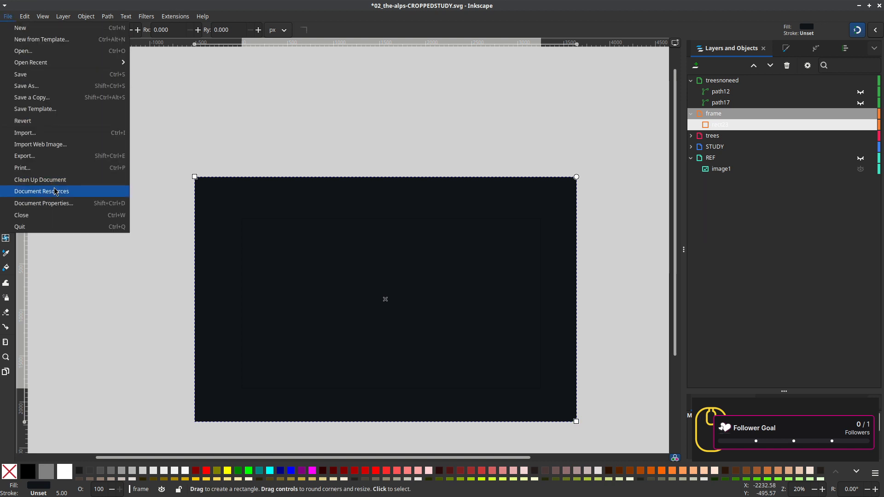
click(57, 202)
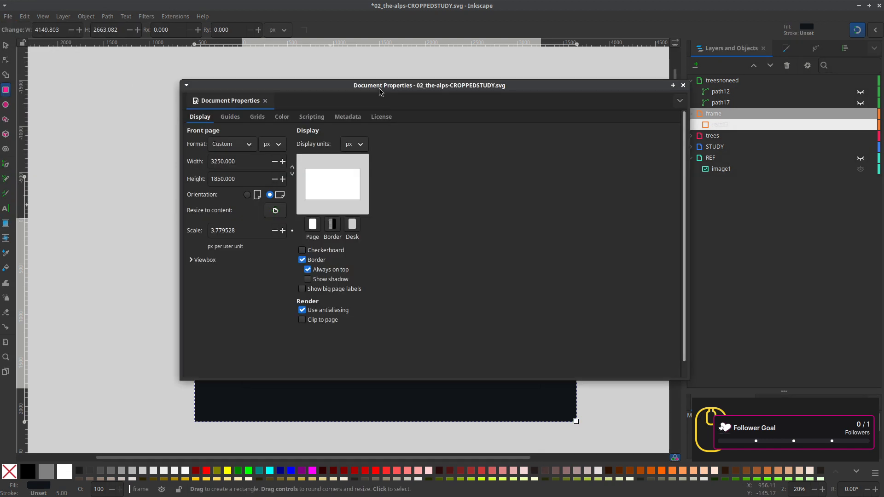
double_click(317, 182)
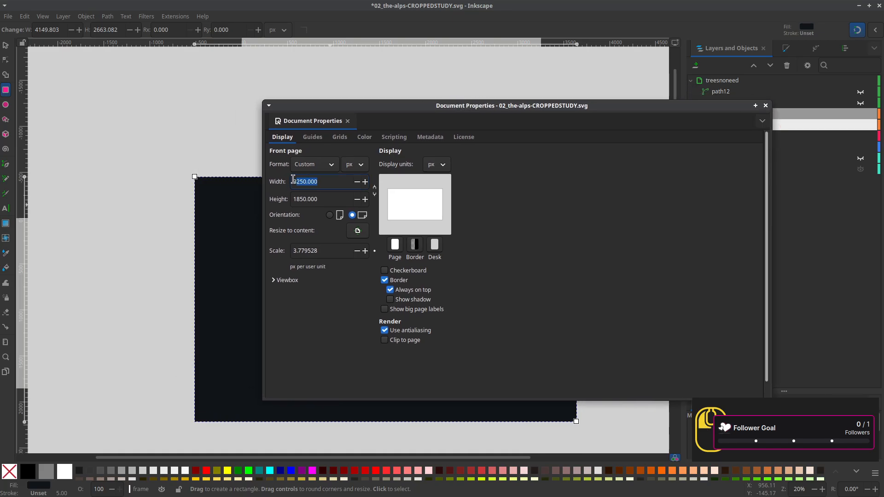
Set the covering rectangle to 3450 px wide and 2050 px high, and close the document properties
click(49, 30)
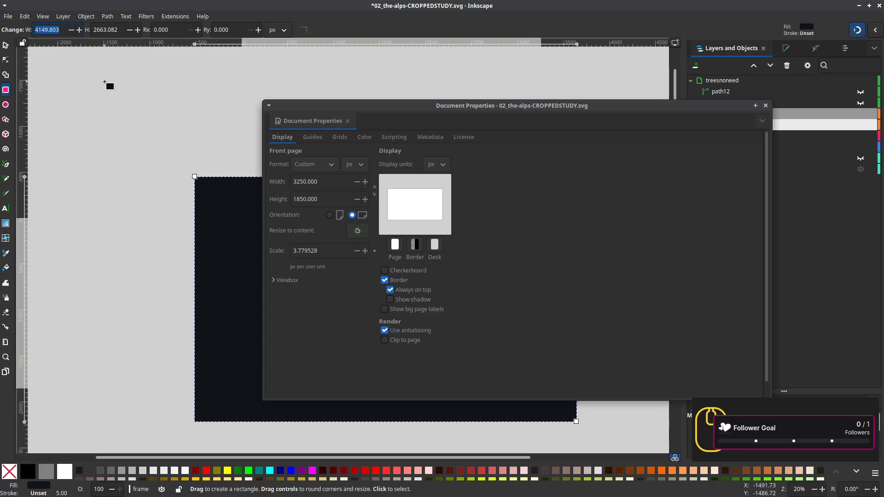
text(3450)
key(Return)
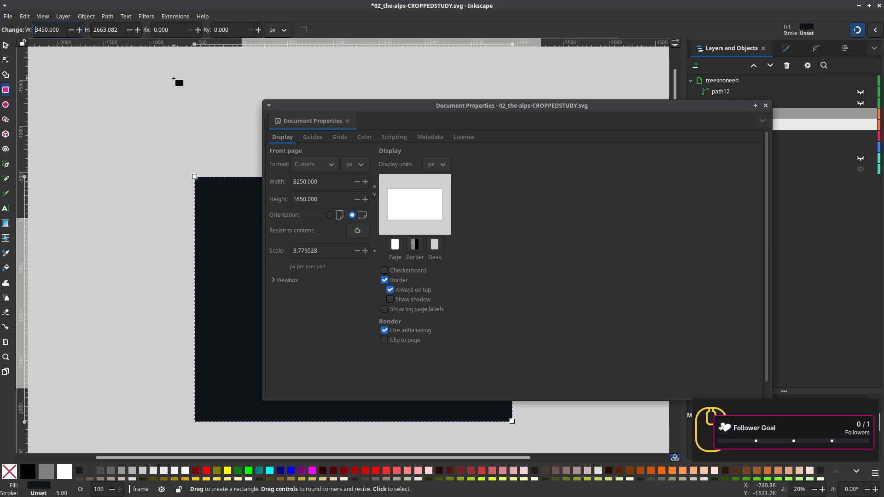
triple_click(118, 29)
text(2050)
key(Return)
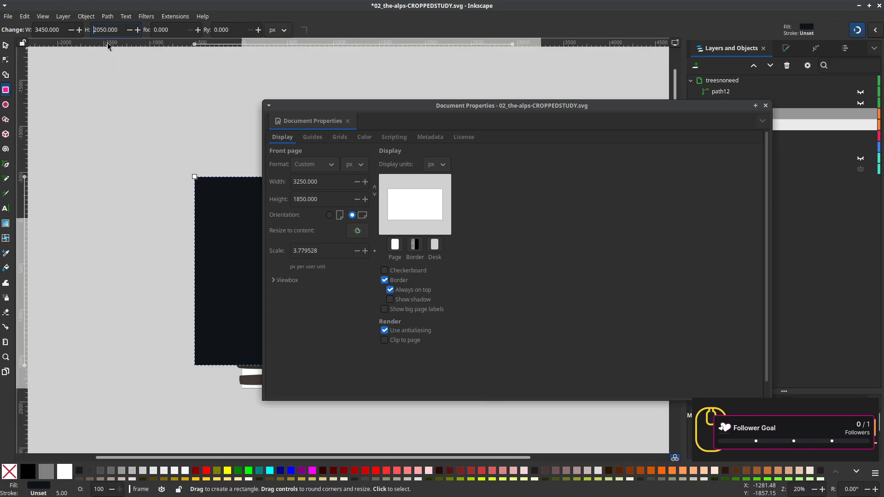
click(765, 106)
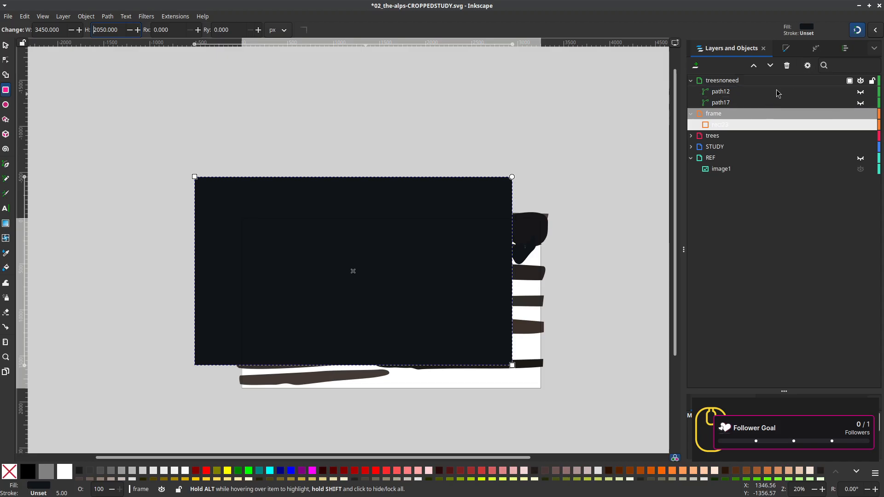
Centre the covering rectangle horizontally and vertically relative to the page
click(844, 49)
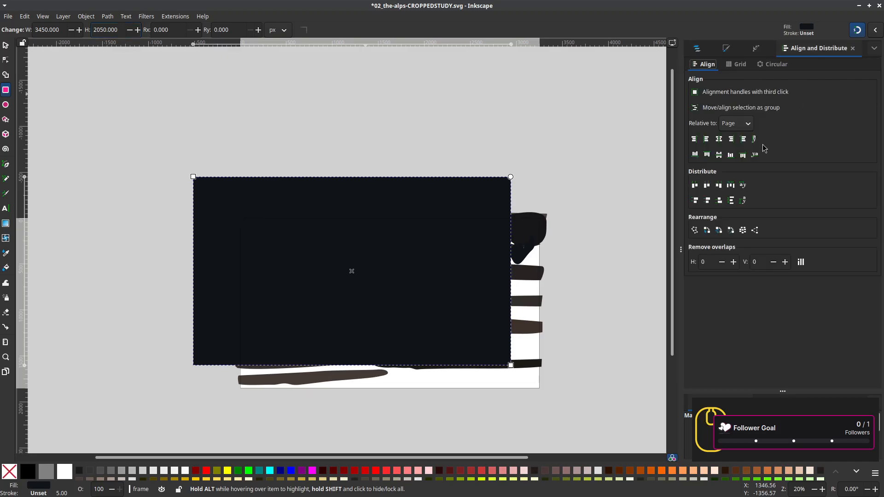
click(723, 141)
click(719, 155)
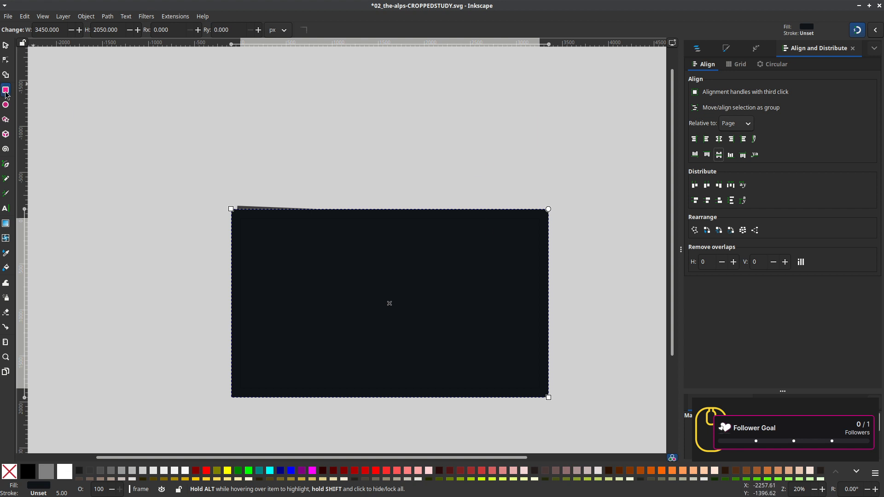
Draw a 3250 × 1850 px rectangle matching the page edges and fill both it and the outer rectangle with white
drag(243, 223, 537, 391)
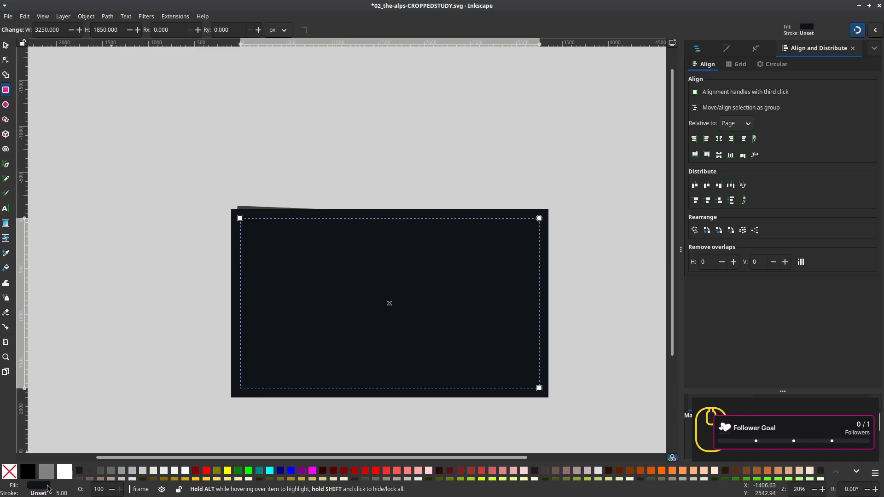
click(64, 472)
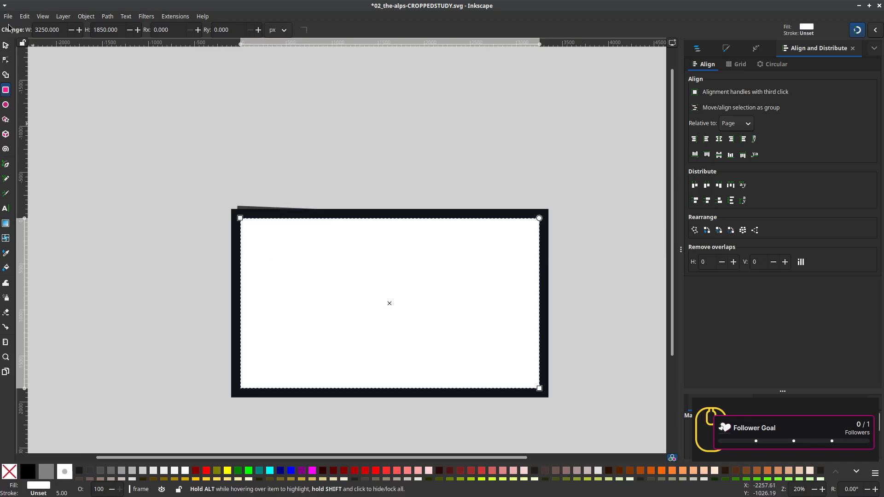
key(s)
click(262, 218)
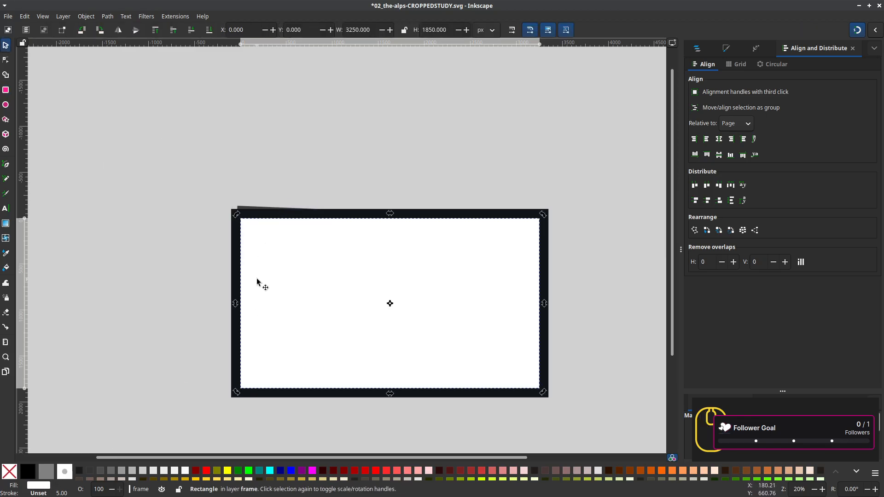
click(139, 308)
click(232, 240)
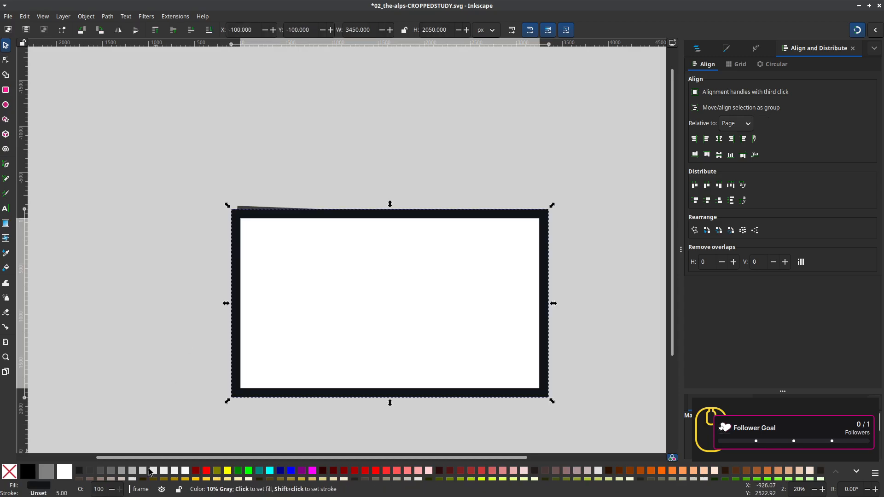
click(65, 471)
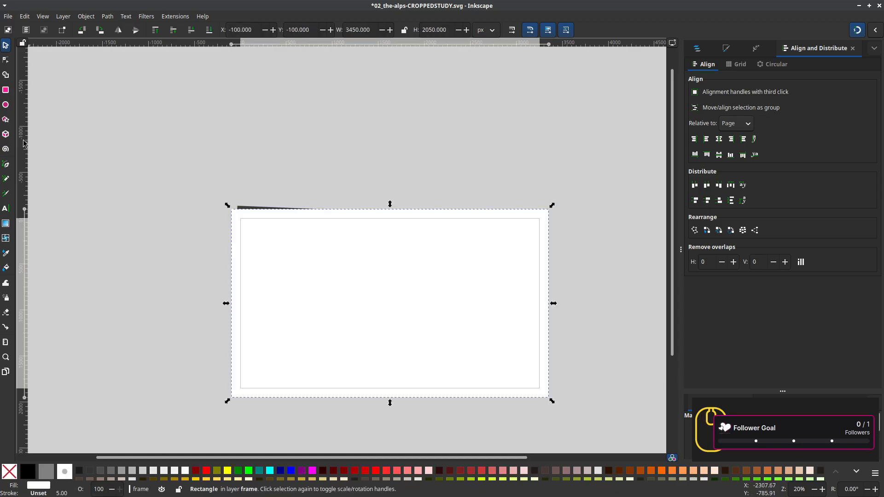
Enlarge the outer rectangle to 3650 × 2250 px and centre it on the page again
click(6, 90)
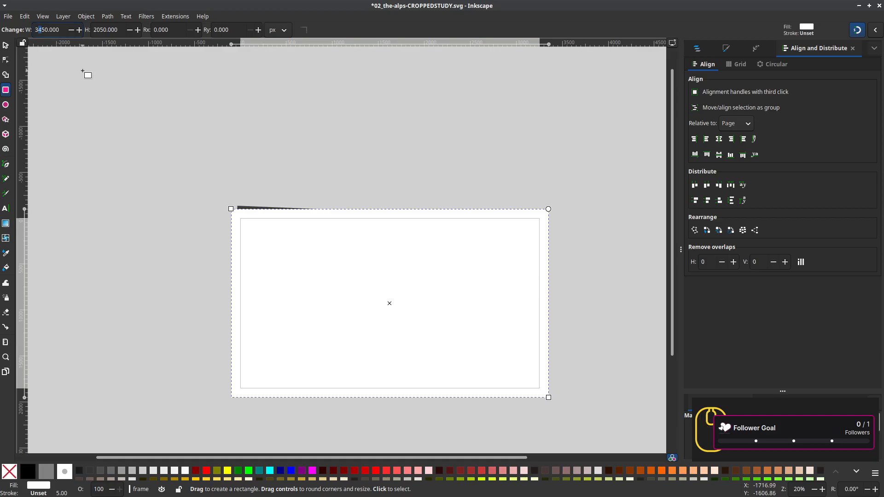
key(Return)
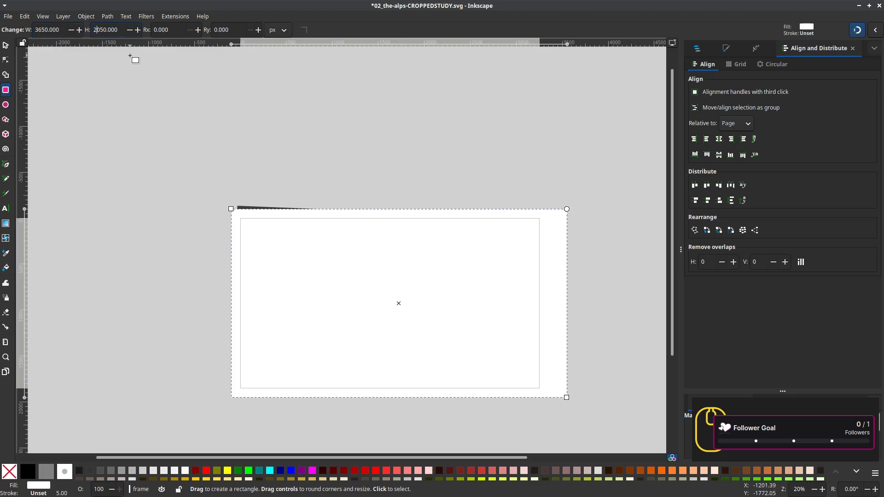
key(Return)
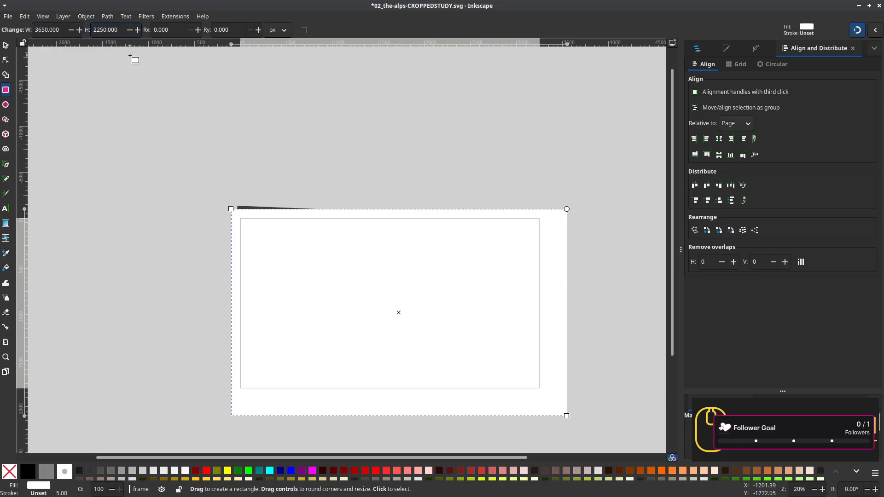
click(719, 154)
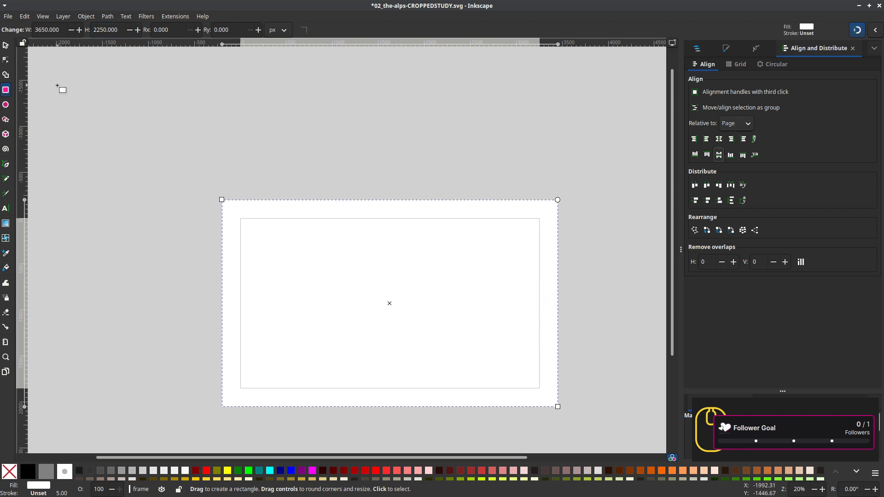
Convert both rectangles to paths, subtract the inner one from the outer one to form a white frame, and clear the selection
click(5, 45)
key(ctrl+a)
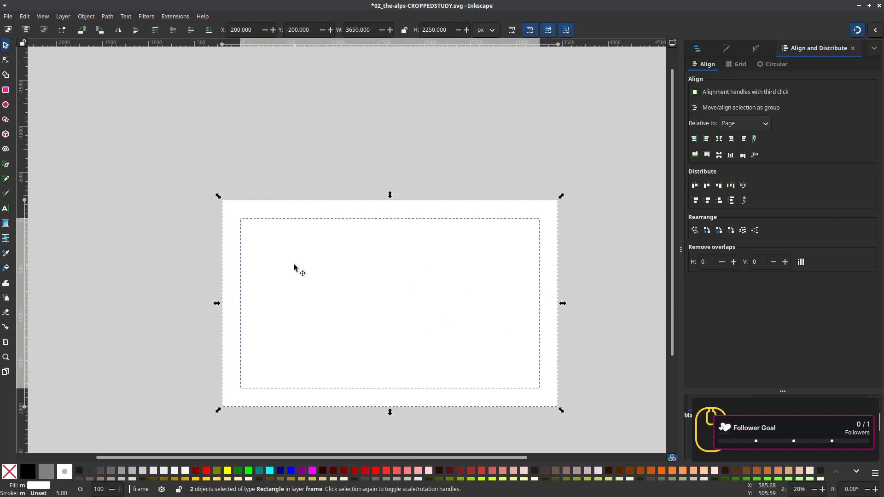
click(107, 16)
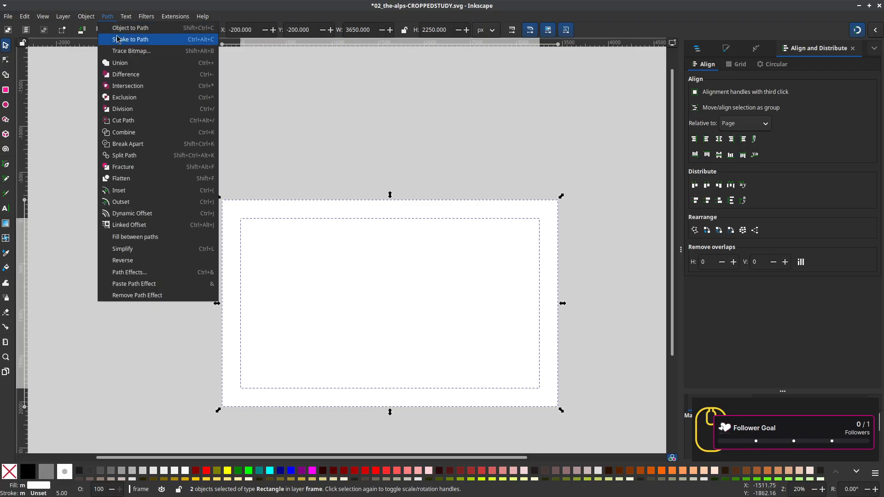
click(120, 28)
click(86, 17)
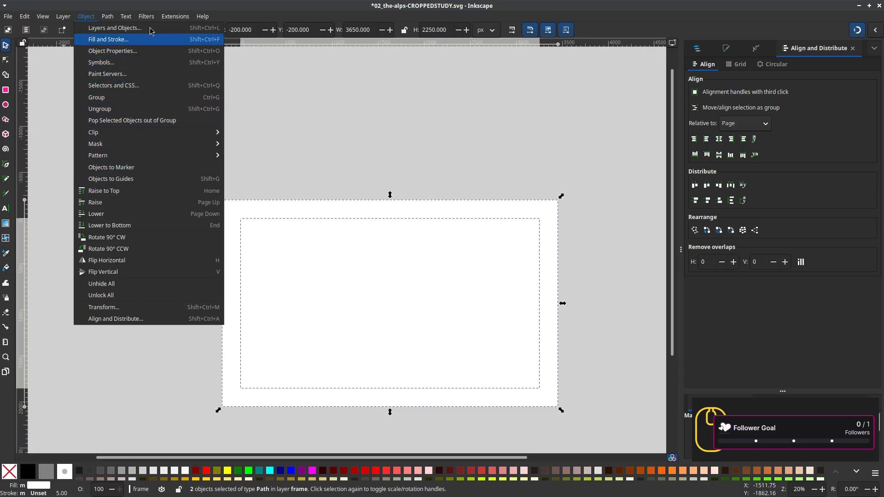
mouse_move(109, 17)
click(130, 74)
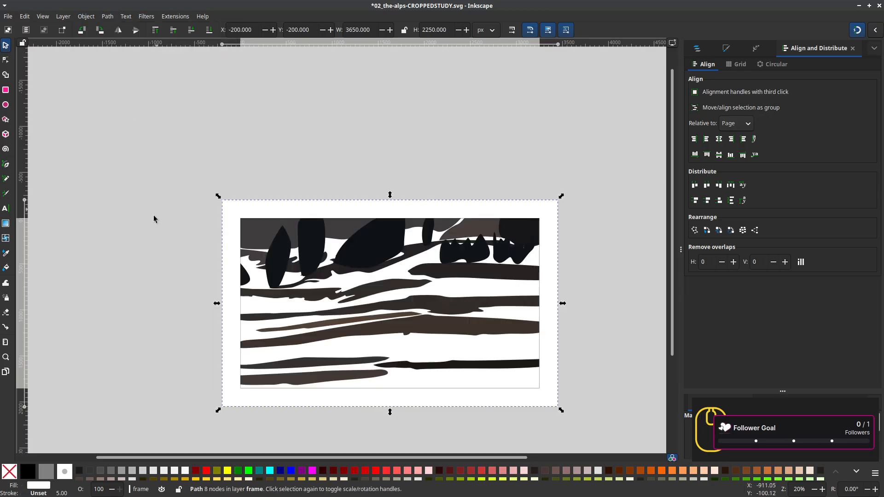
click(613, 375)
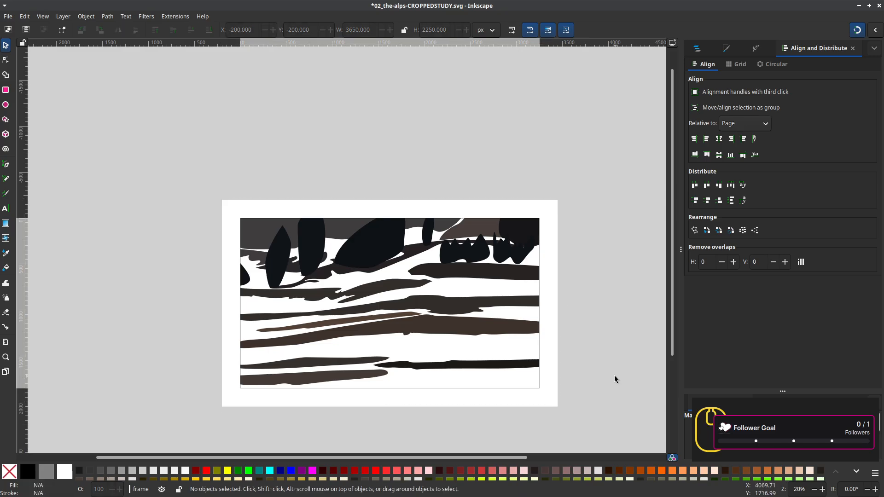
Recolour the white frame around the page with a peach tint, lighten it to fff1e8, and replace it with 20% Gray
drag(608, 375, 639, 331)
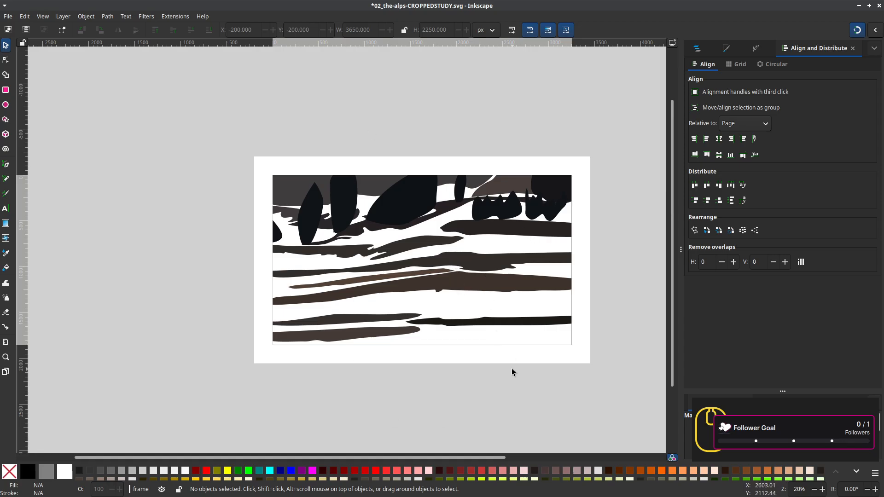
click(696, 48)
click(584, 195)
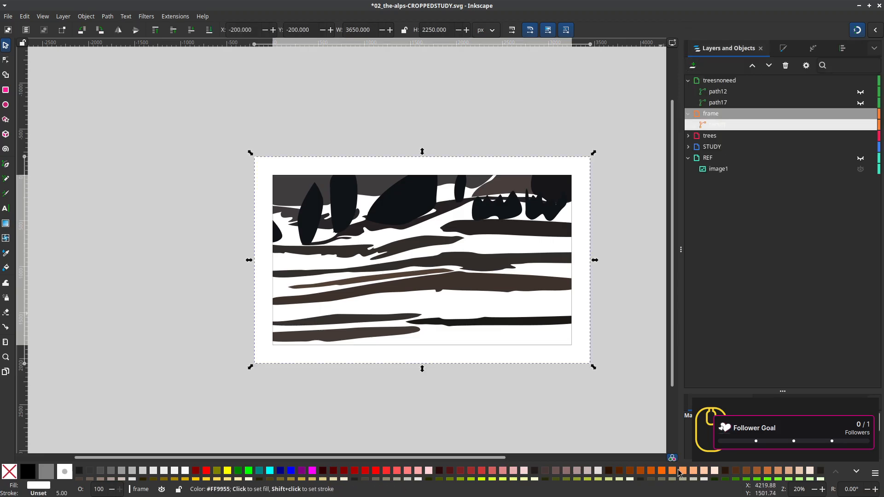
click(704, 472)
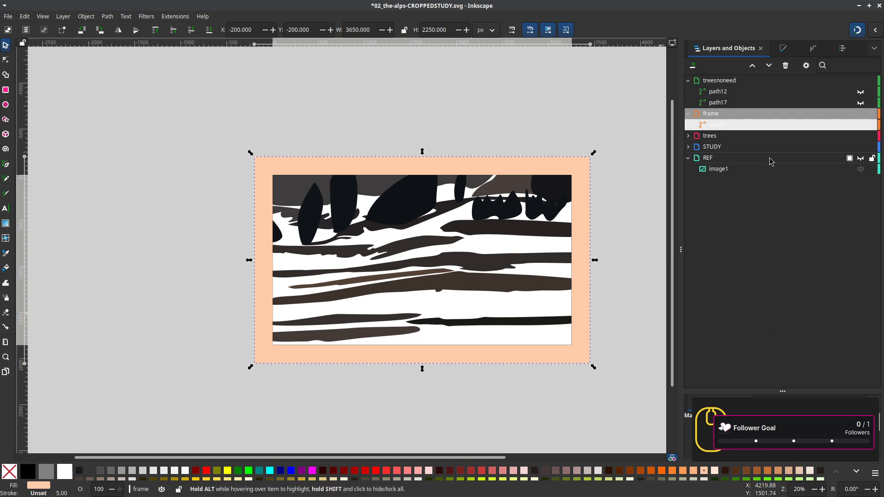
click(784, 48)
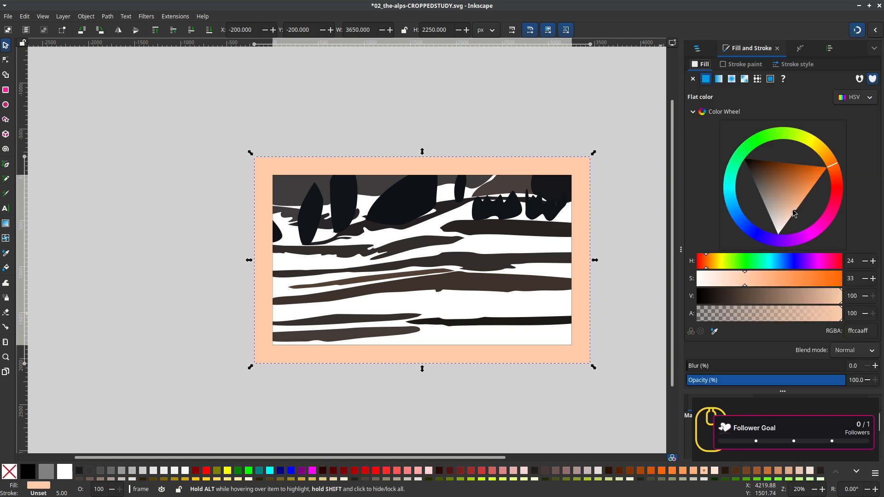
drag(794, 211, 785, 236)
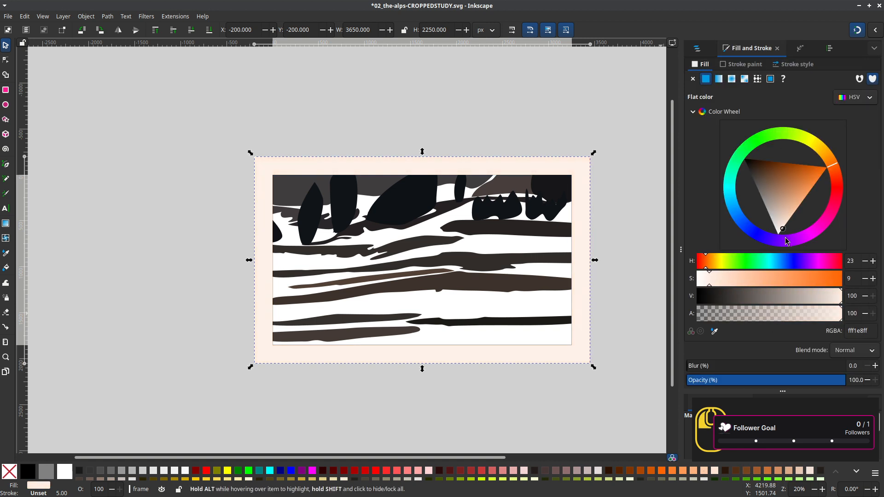
click(144, 472)
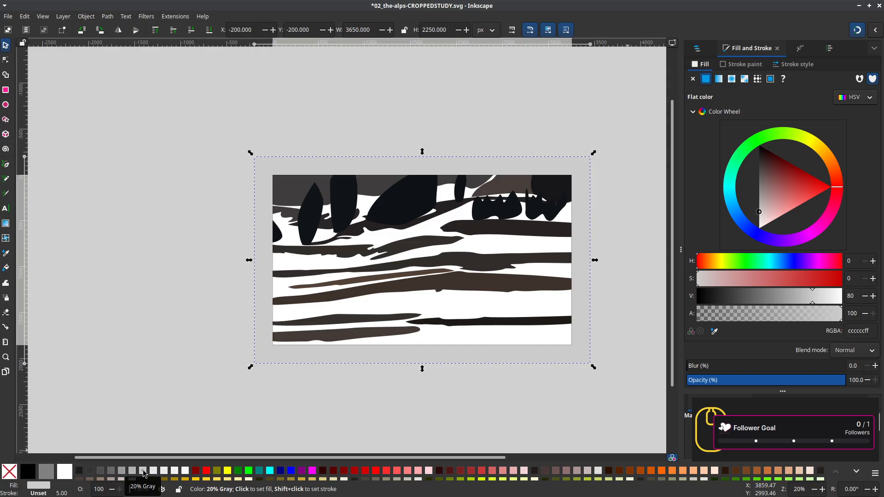
Try the picked canvas colour on the frame, restore its alpha to 100, and compare lighter greys before reapplying 20% Gray
key(d)
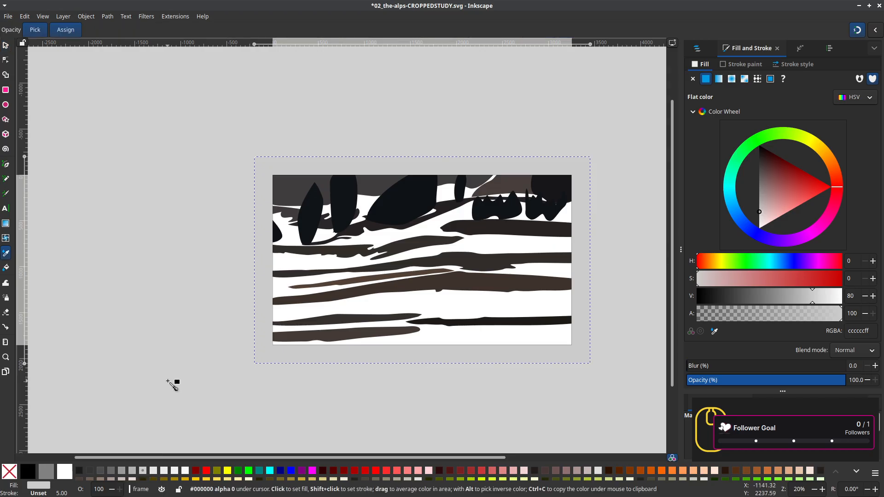
click(169, 382)
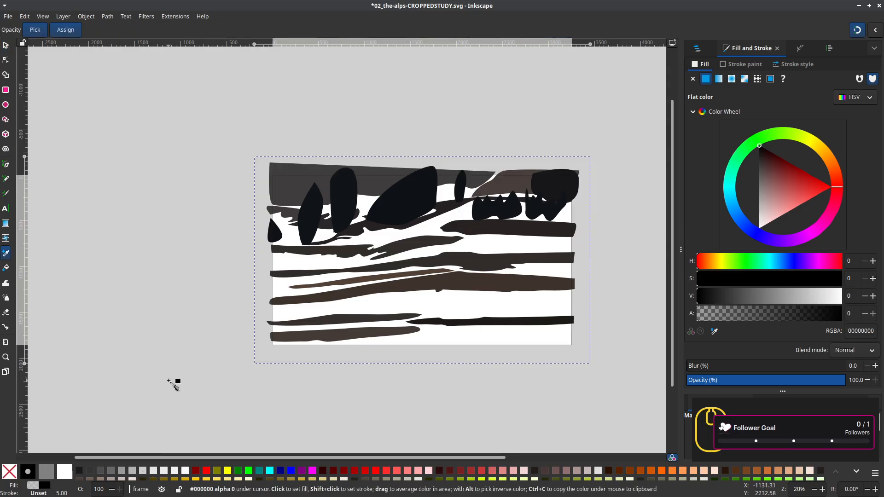
click(164, 471)
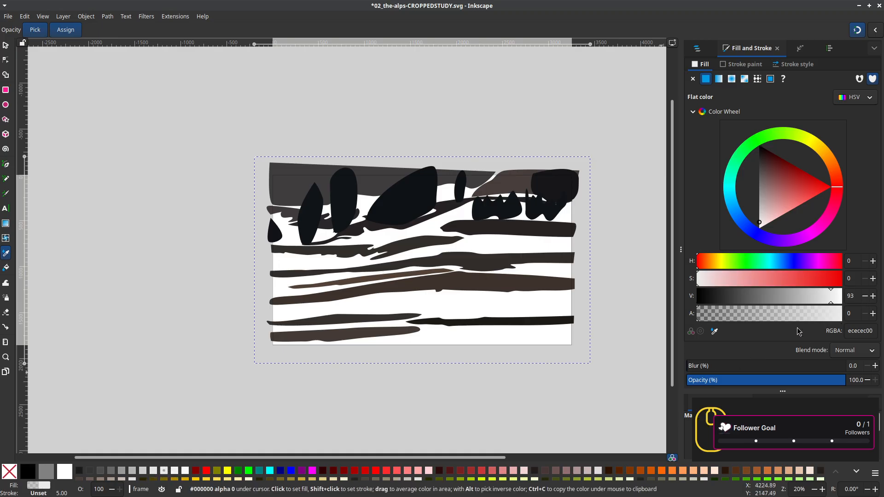
drag(716, 318, 840, 317)
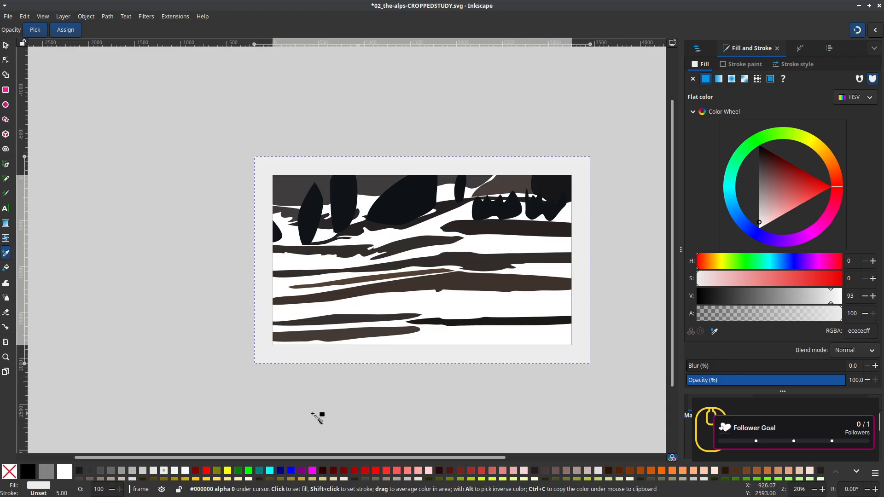
click(154, 471)
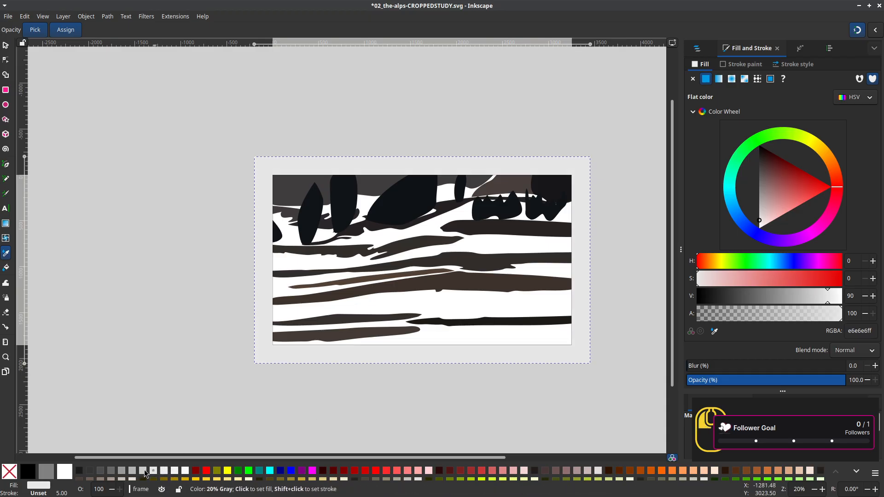
click(145, 470)
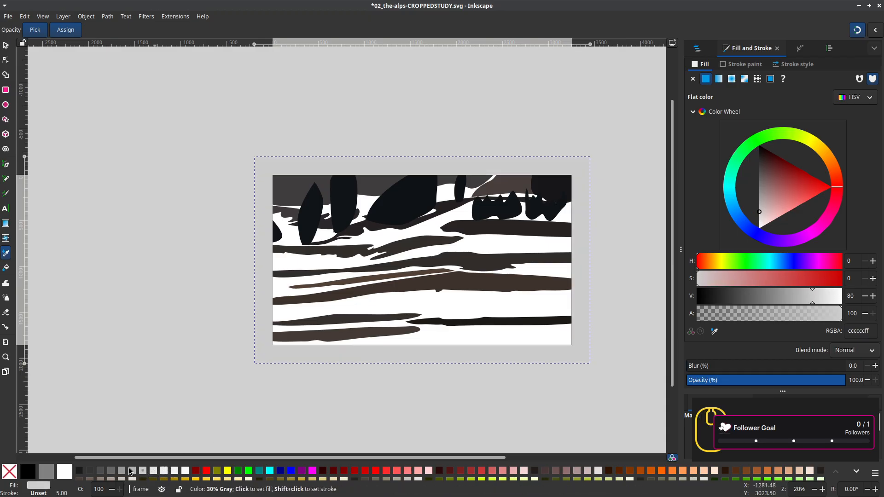
Clear the frame selection and save the drawing
click(6, 45)
click(127, 187)
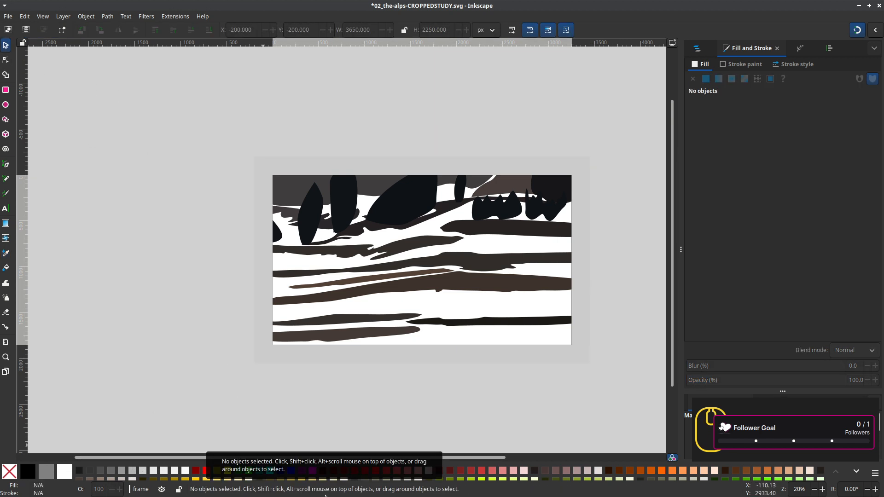
key(ctrl+s)
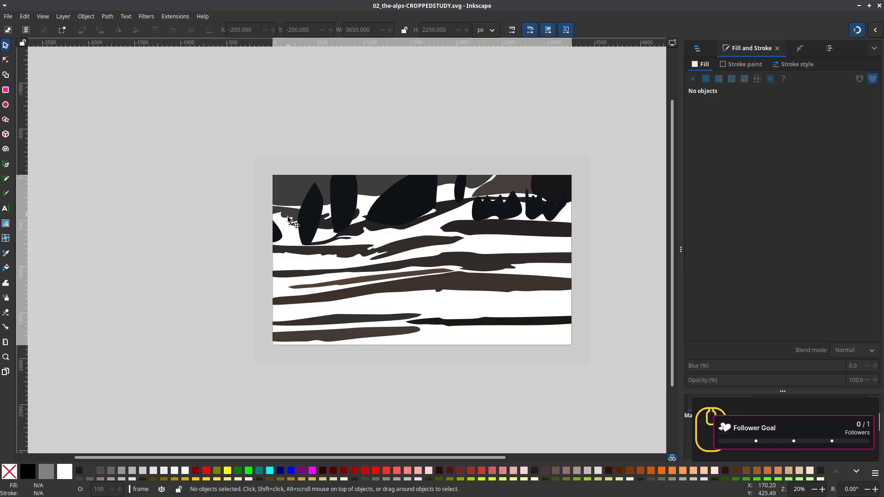
Select the grey frame around the page and display the document's layers and objects
click(282, 240)
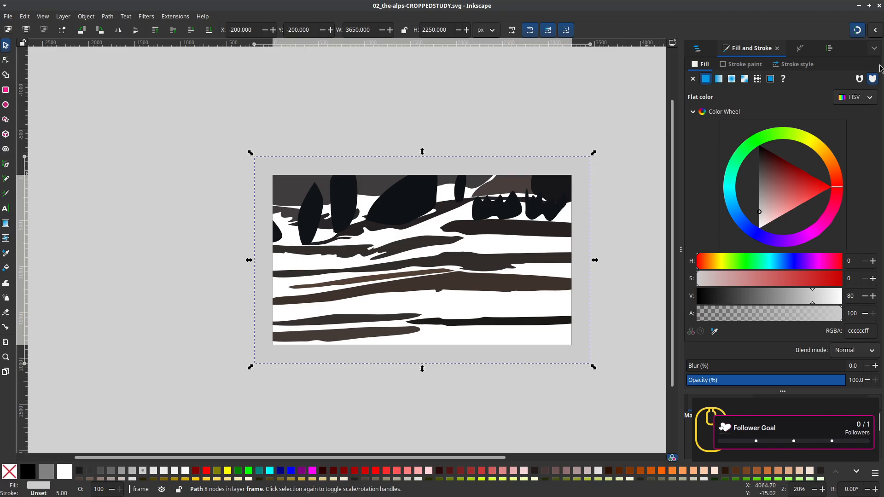
click(696, 52)
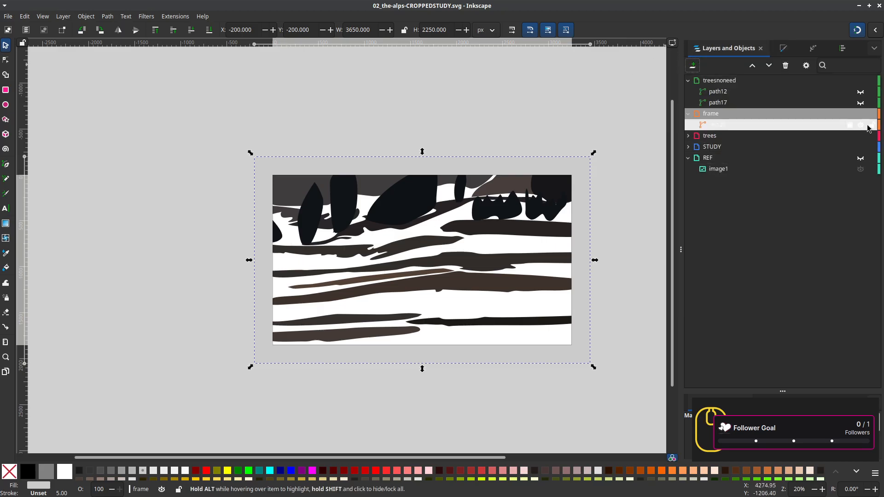
Lock the frame rectangle and select the eight dark tree shapes across the upper part of the landscape
click(870, 125)
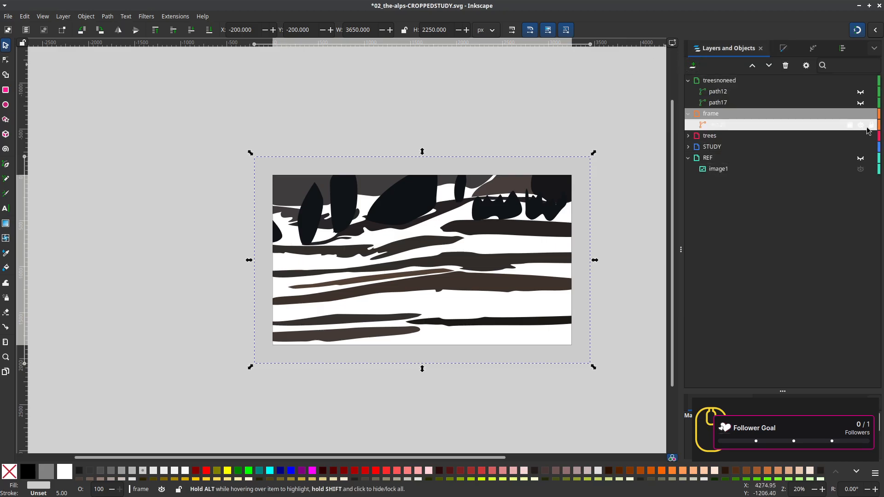
click(281, 234)
click(309, 225)
click(344, 208)
click(399, 206)
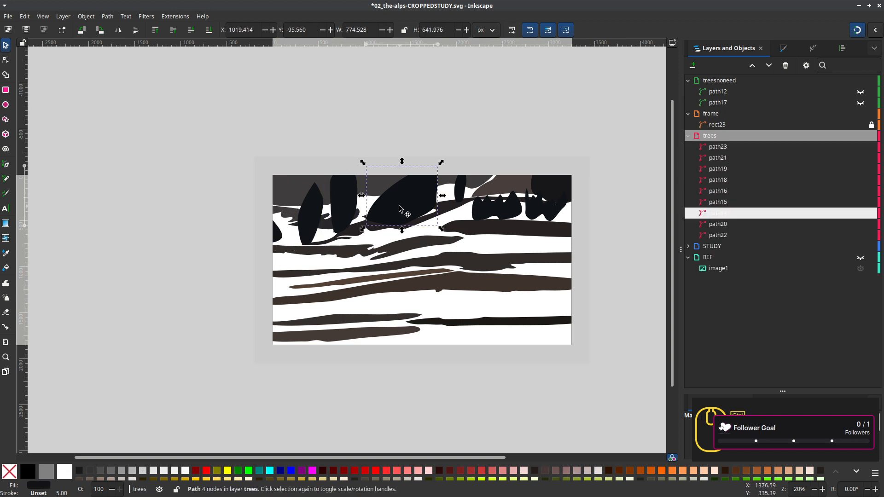
shift+click(350, 211)
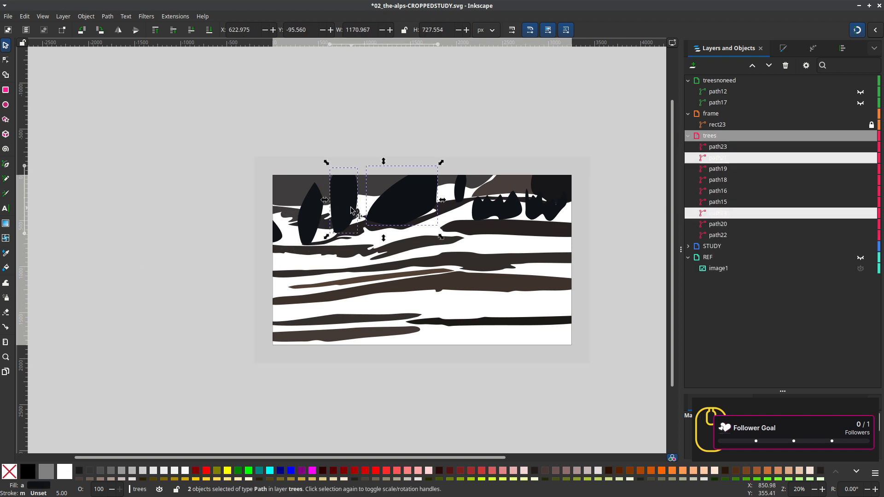
shift+click(311, 232)
shift+click(279, 238)
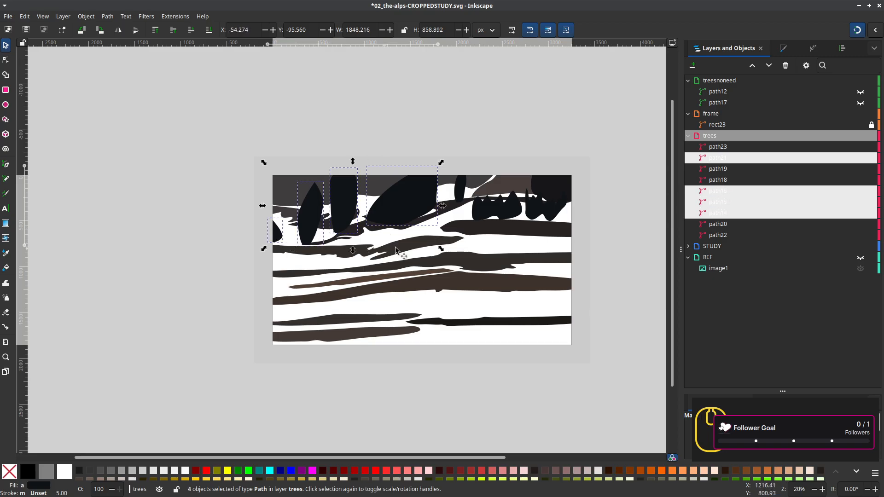
shift+click(461, 193)
shift+click(489, 215)
shift+click(547, 213)
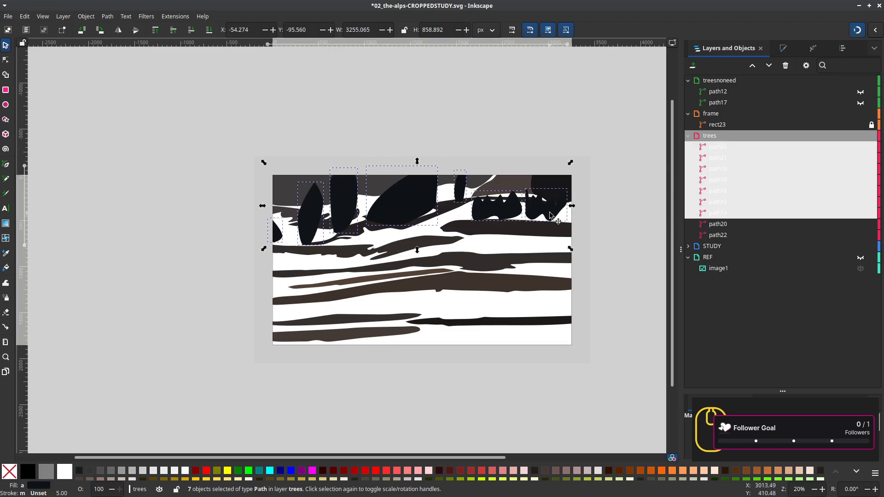
shift+click(570, 186)
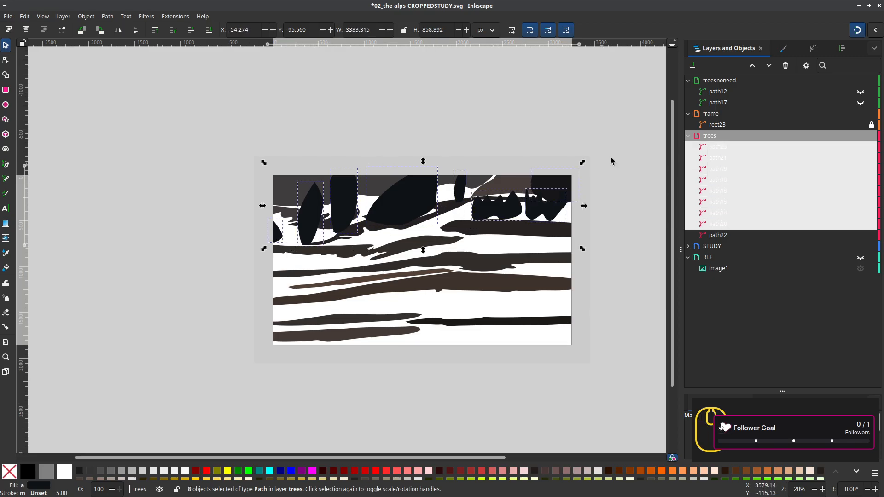
Recolour the selected tree shapes with a dark green flat fill, RGBA 001f15ff, and save the drawing
click(783, 48)
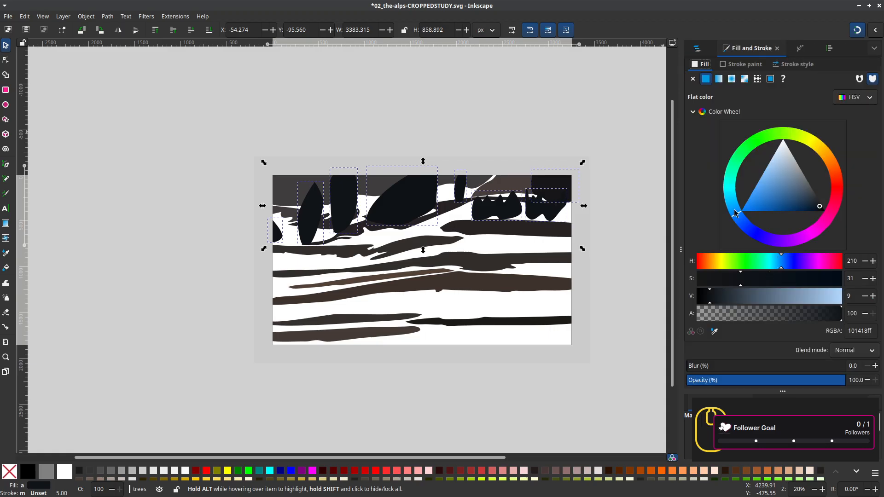
drag(736, 218, 717, 159)
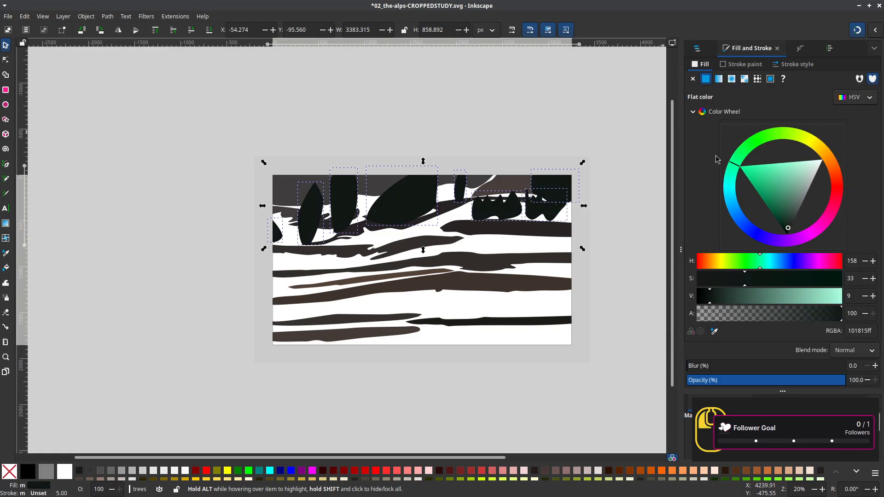
click(775, 219)
drag(772, 233, 773, 250)
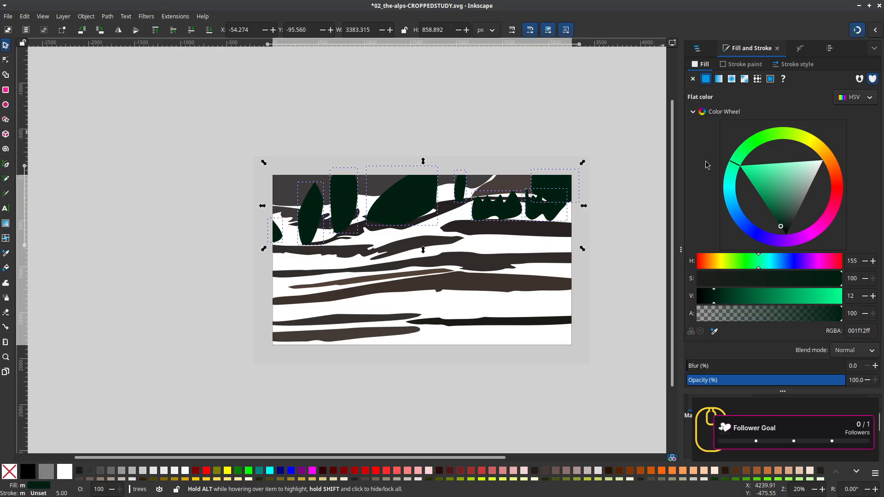
click(731, 167)
drag(731, 167, 725, 167)
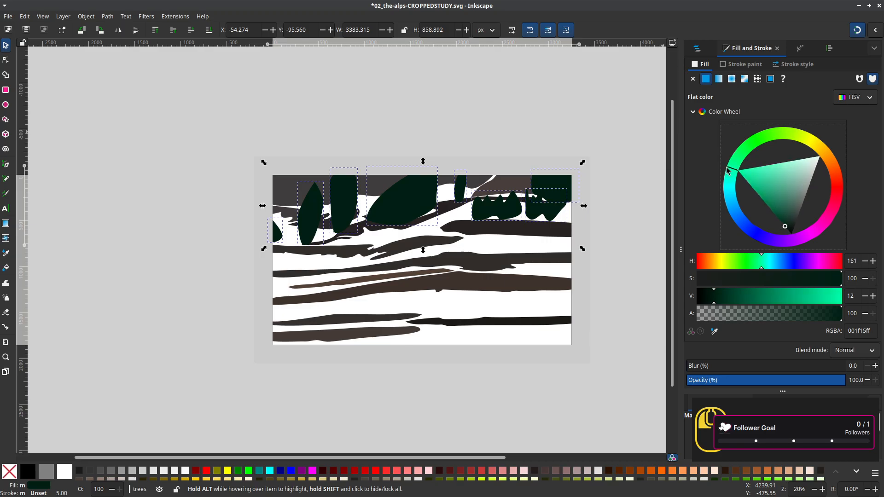
click(638, 140)
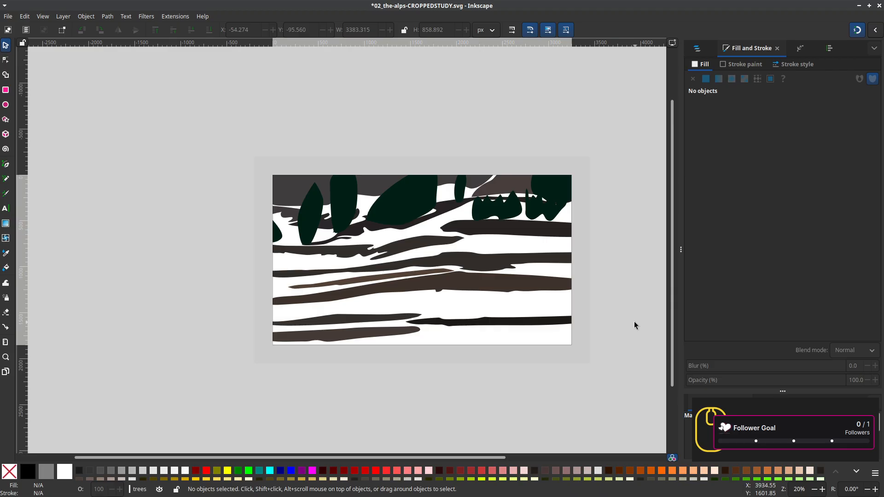
key(ctrl+s)
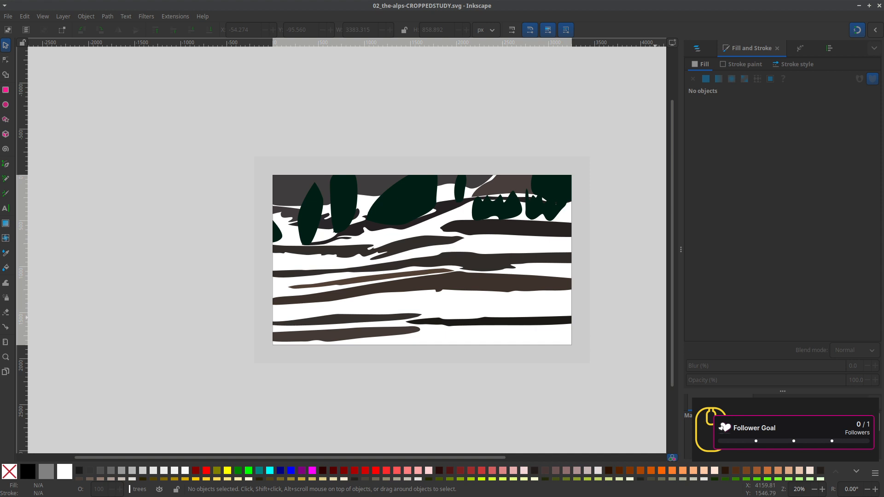
Open the recent file 03beach-418742_1920.svg and narrow the dialog dock to give the canvas more room
click(7, 16)
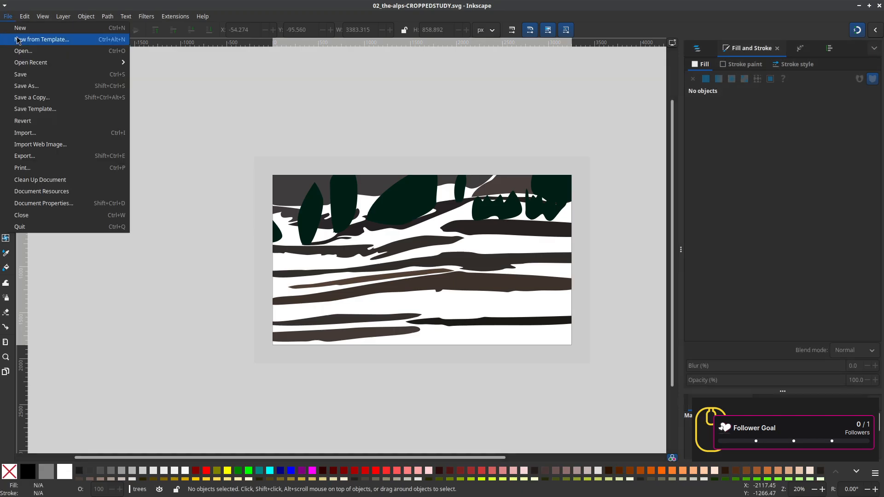
mouse_move(20, 67)
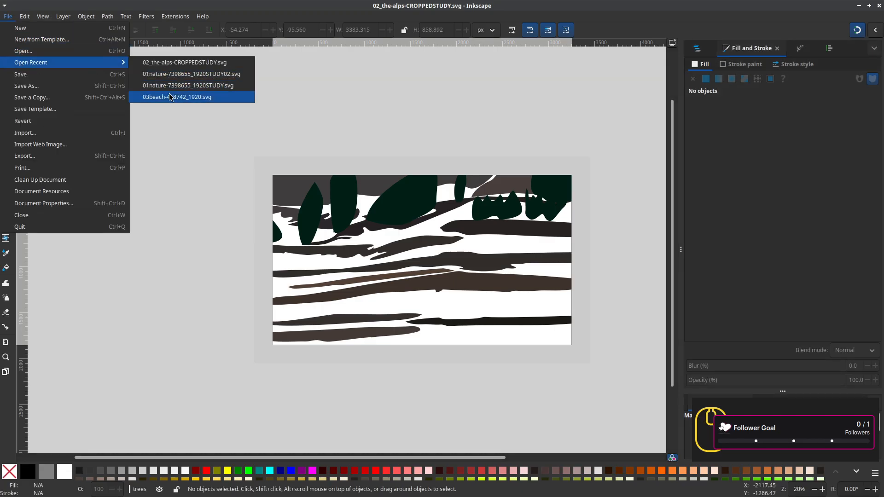
click(170, 97)
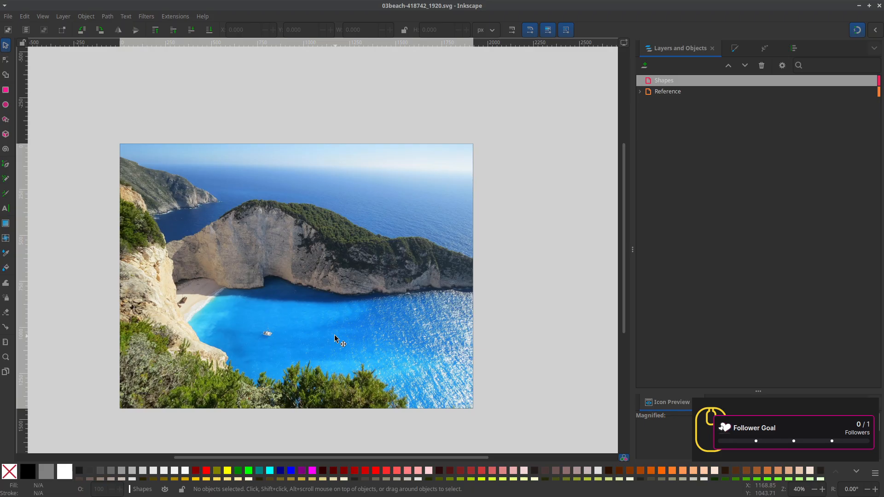
drag(275, 324, 308, 321)
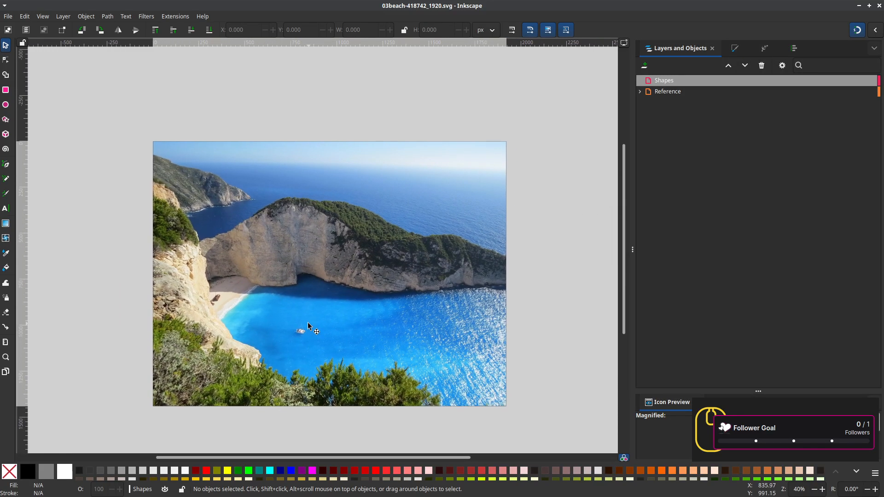
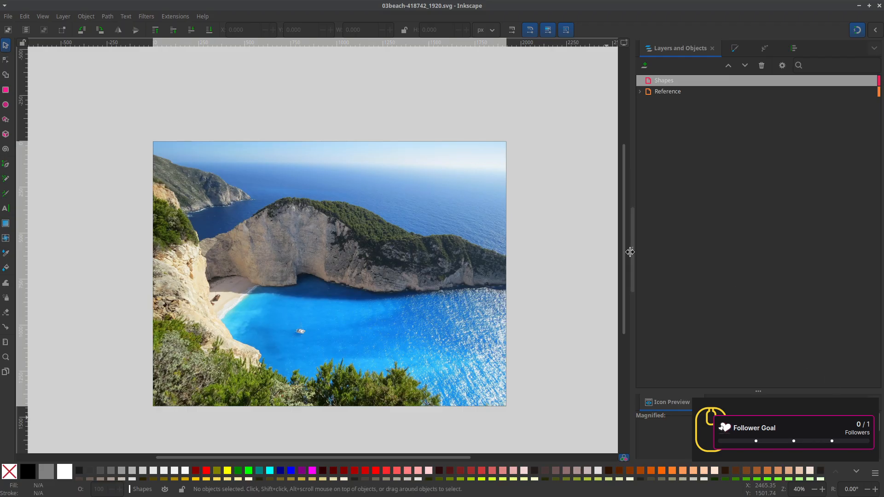
drag(630, 252, 702, 250)
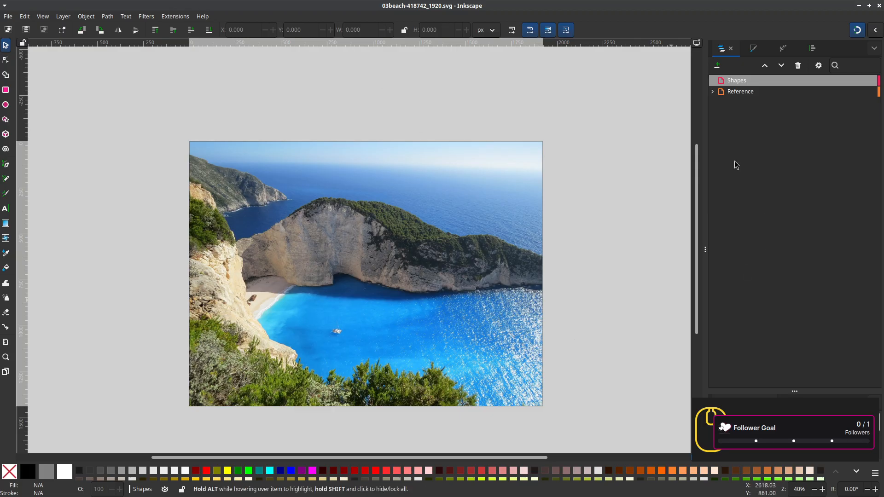
Draw a full-width rectangle about 1920 by 696 px from the page's upper corner and switch the view to outline display mode
click(6, 90)
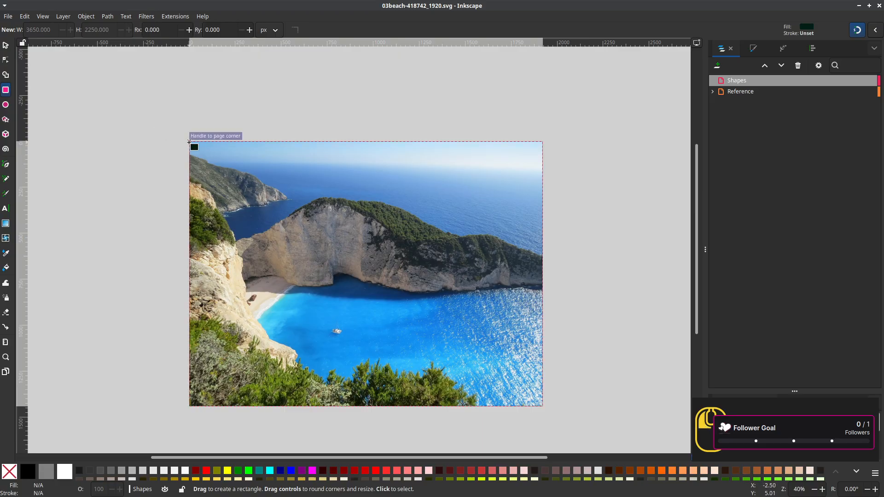
drag(189, 142, 542, 269)
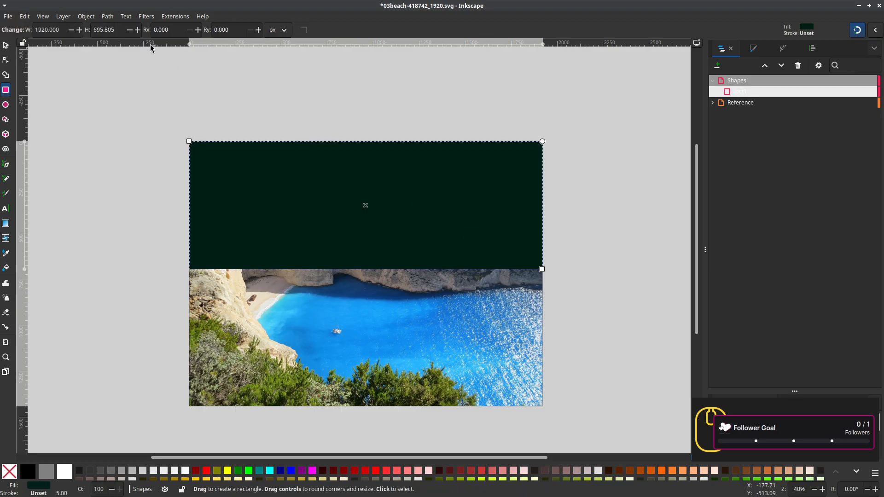
click(42, 18)
mouse_move(69, 40)
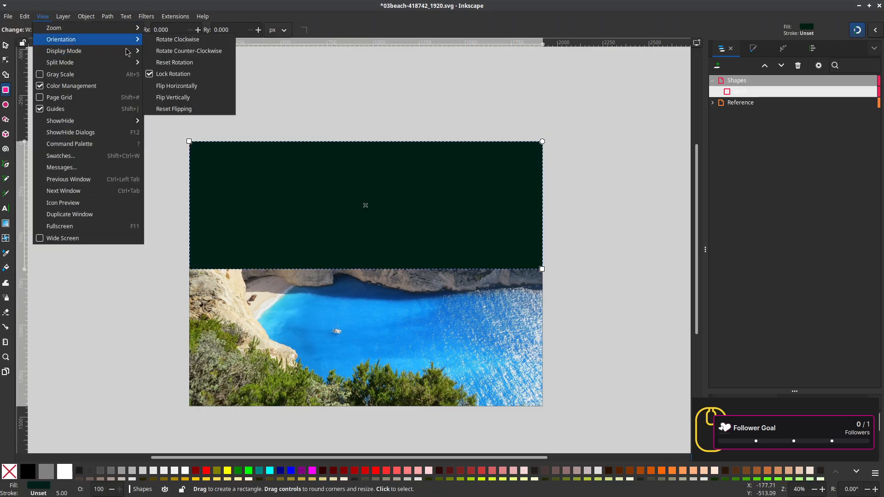
mouse_move(127, 51)
click(165, 63)
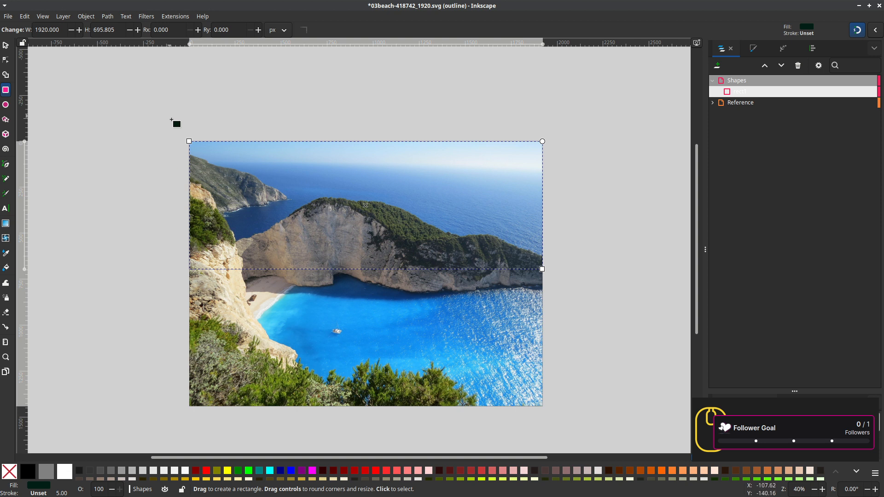
Draw a full-width rectangle about 1920 by 135 px over the sky down to the horizon and name it sky
click(6, 46)
click(137, 95)
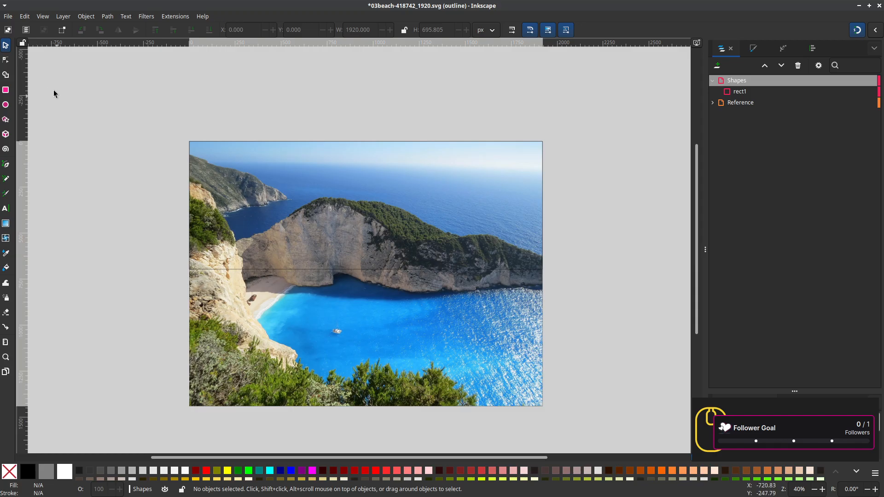
click(5, 90)
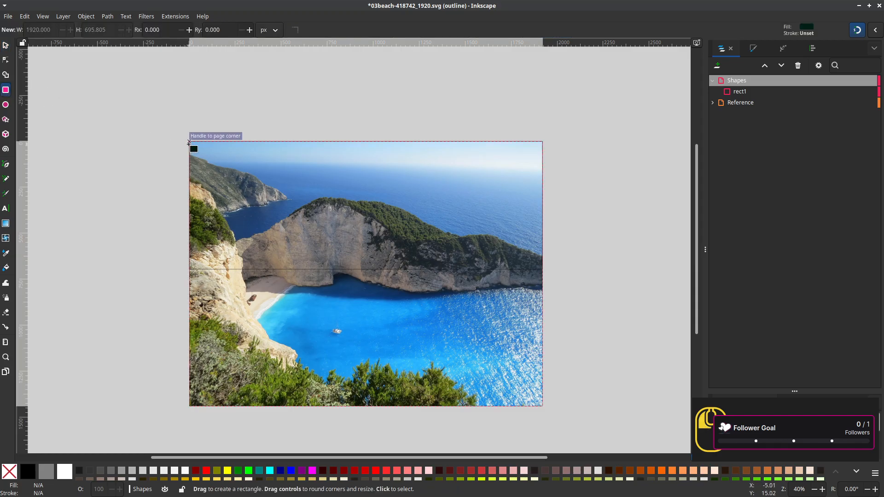
drag(187, 143, 534, 175)
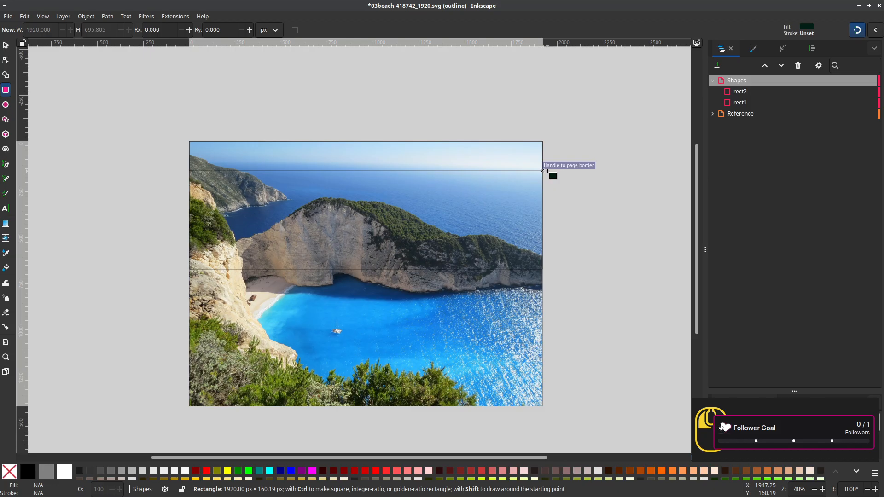
drag(548, 171, 550, 166)
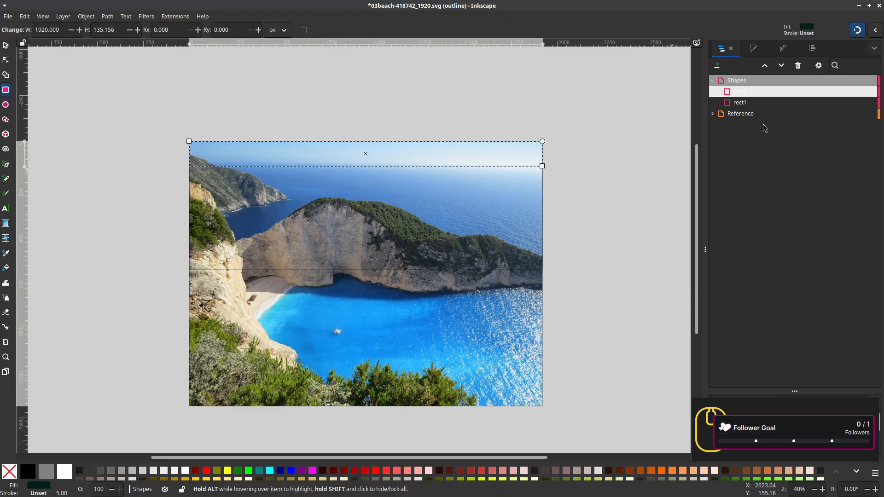
double_click(747, 91)
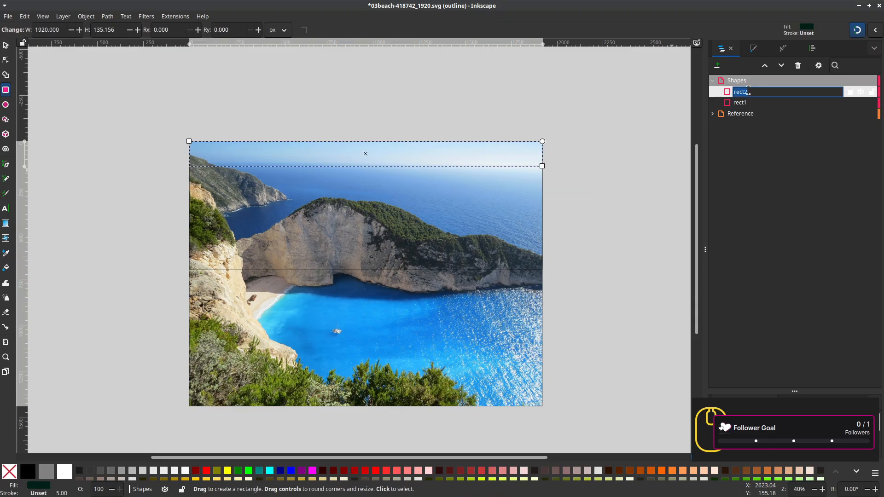
text(sky)
key(Return)
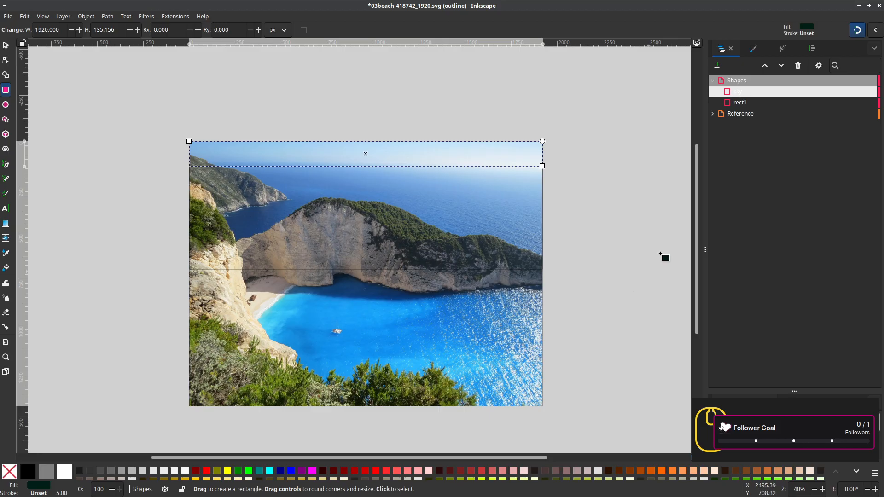
Add a full-width rectangle about 1920 by 744 px named bottomsea over the page's lower half, stacked directly beneath sky
drag(539, 404, 188, 264)
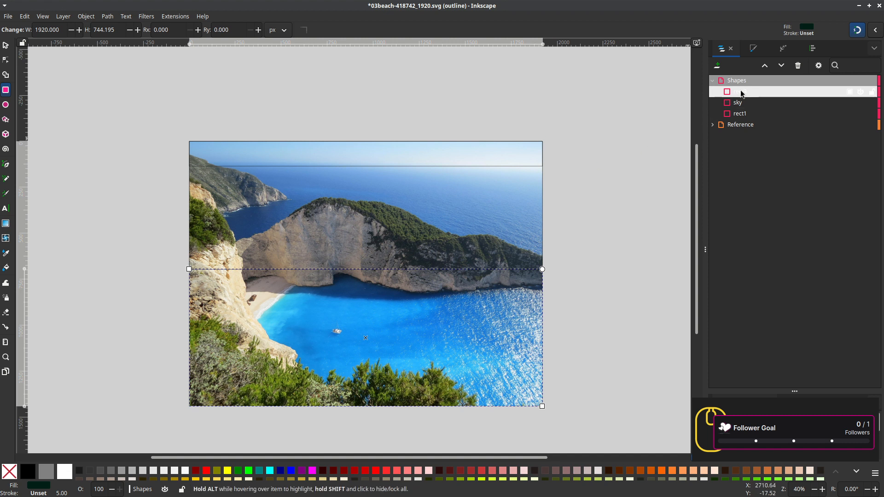
drag(747, 93, 762, 113)
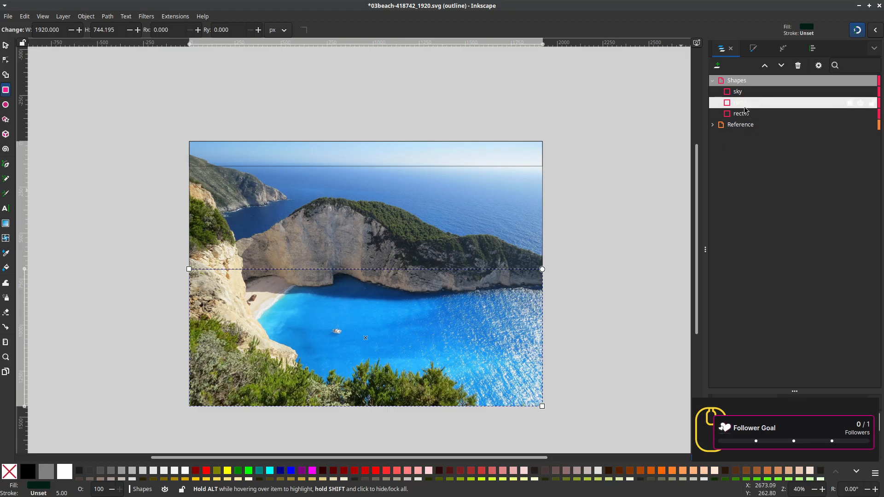
double_click(744, 106)
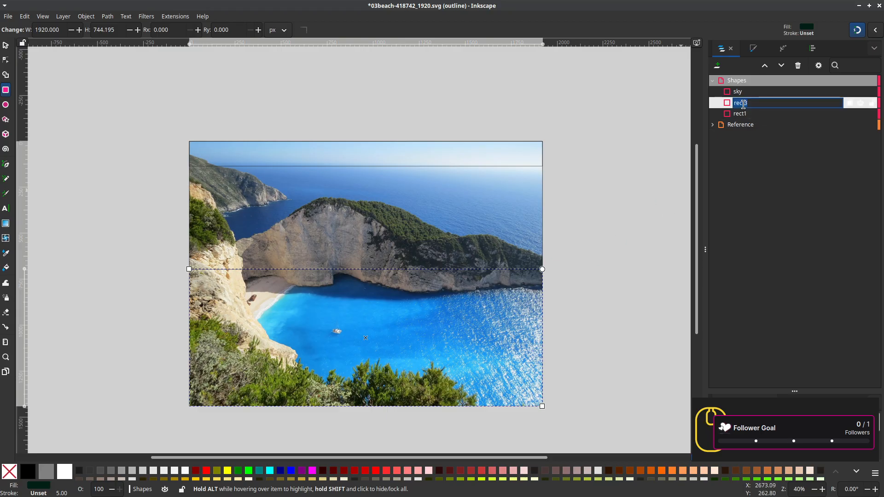
text(bottomsea)
key(Return)
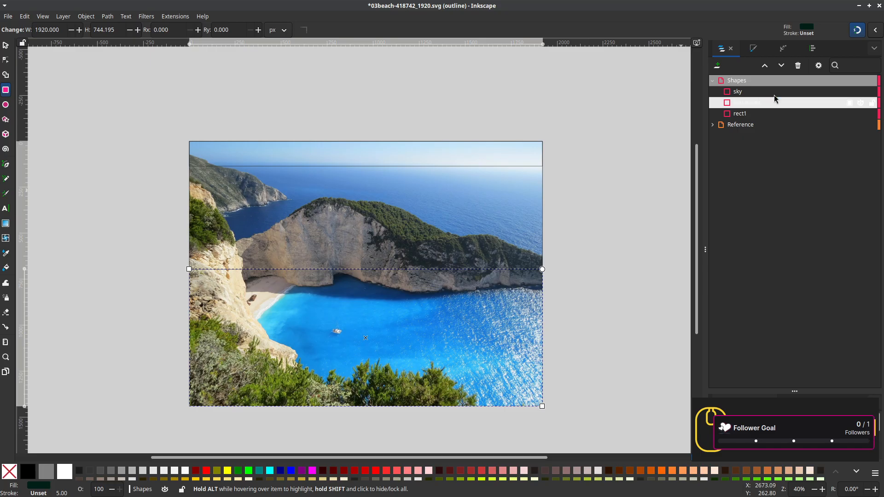
Rename the first rectangle, covering the upper part of the photo, as topsea and select the sky rectangle
double_click(740, 115)
text(tops)
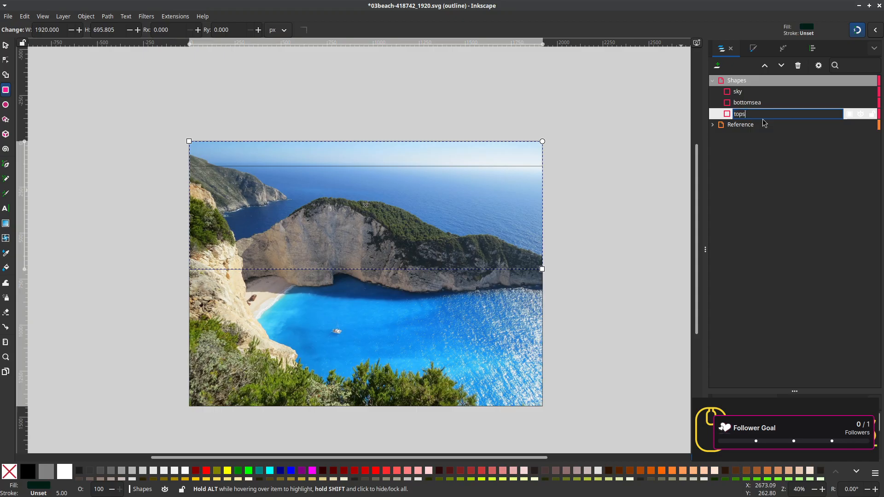
text(ea)
key(Return)
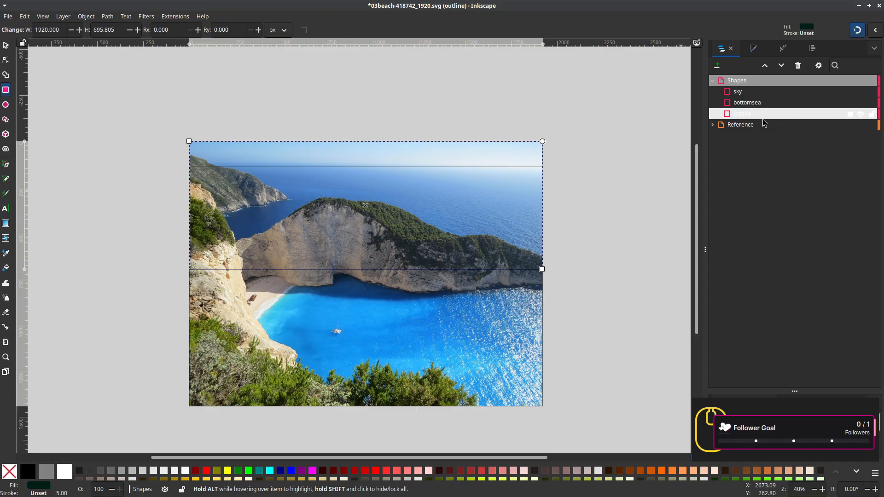
click(737, 94)
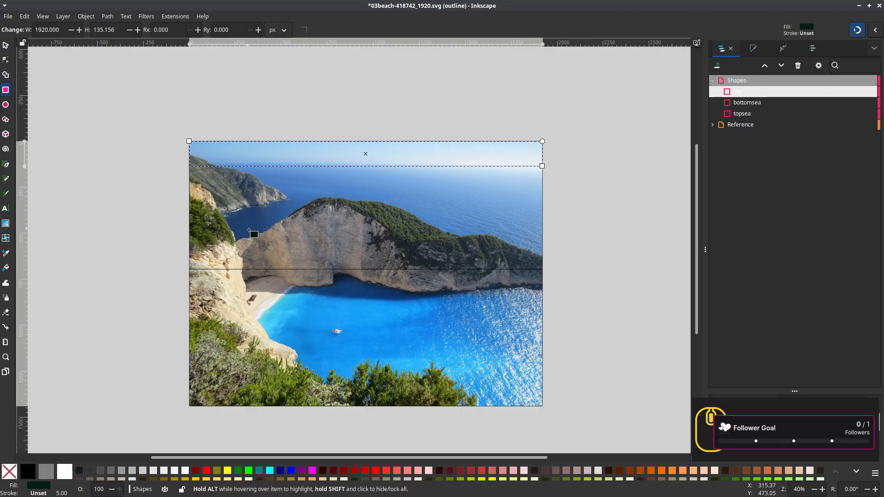
Turn off snapping and start a Pen path at the far headland's seaward tip, tracing its ridge up to the vertical rock cleft
drag(247, 228, 366, 319)
scroll(307, 243, up, 2)
scroll(302, 262, up, 1)
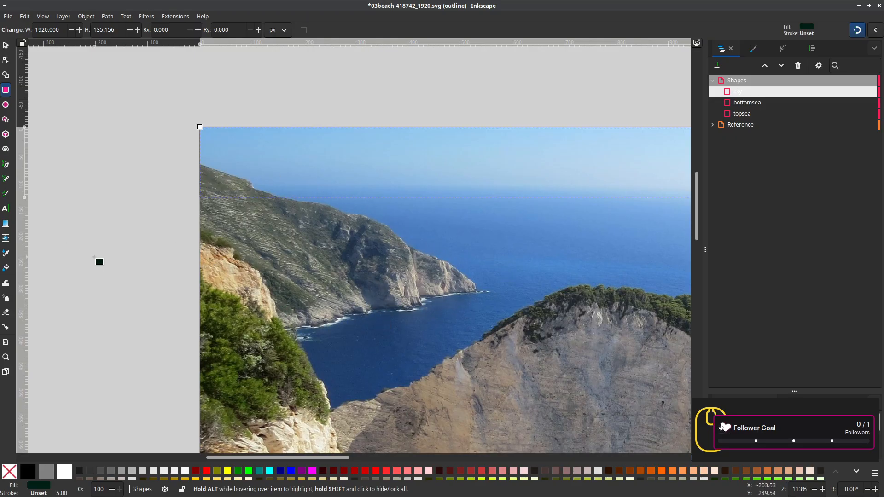
key(percent)
key(b)
scroll(435, 305, up, 1)
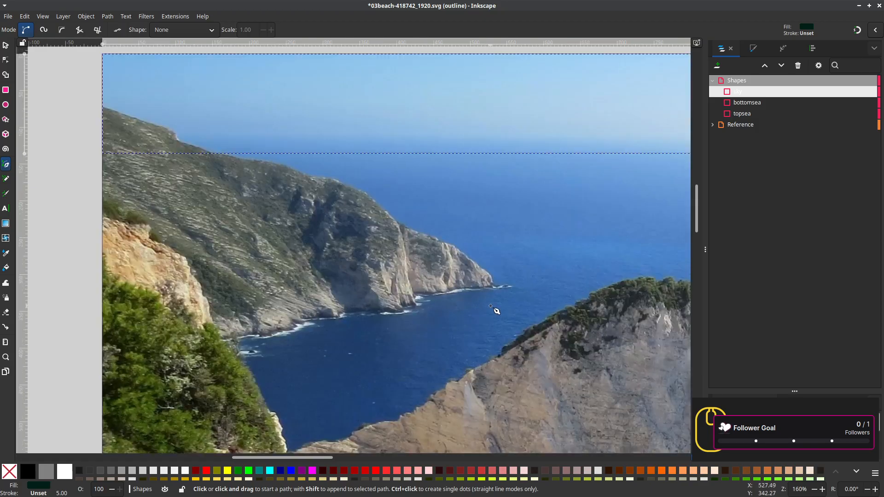
scroll(495, 310, up, 2)
scroll(501, 282, up, 1)
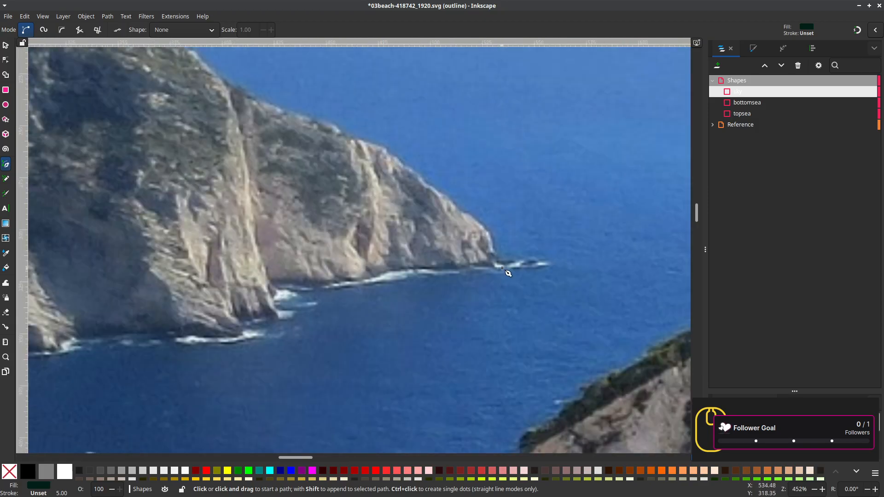
drag(498, 266, 454, 205)
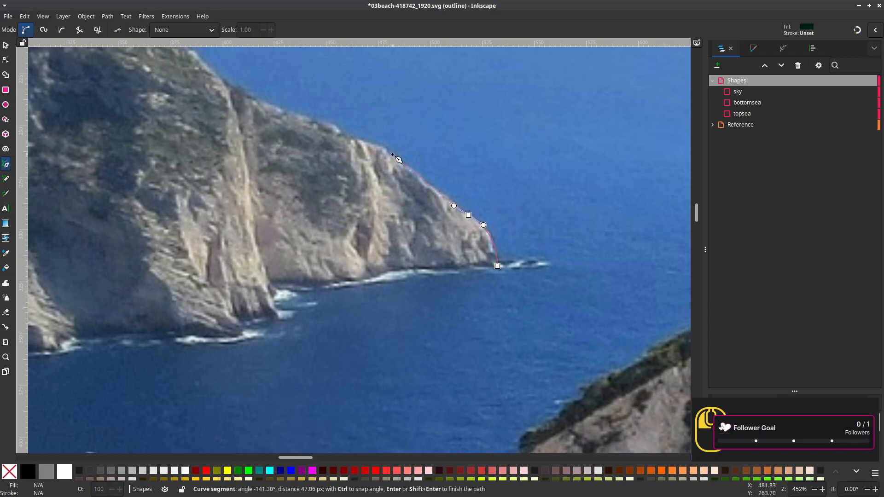
drag(391, 153, 378, 147)
drag(335, 127, 317, 120)
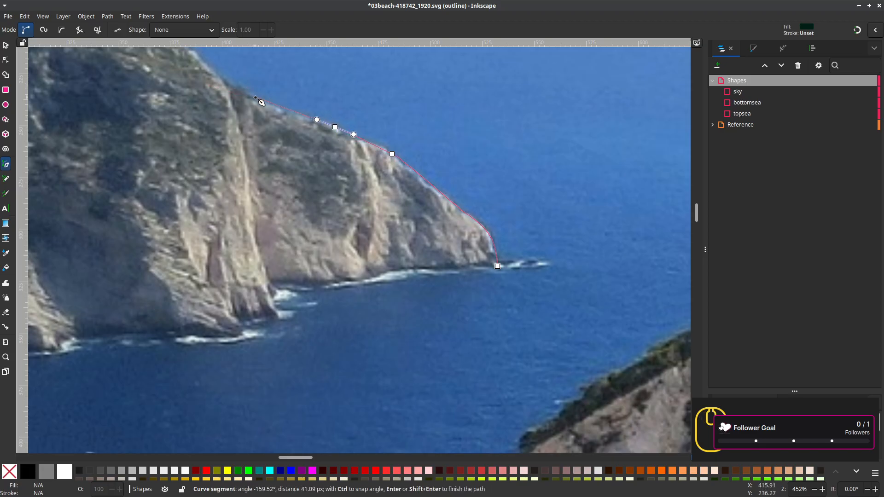
drag(254, 96, 238, 87)
Continue the far headland's outline with curve nodes over its rounded crest and past the small dip in the ridge
drag(243, 120, 439, 293)
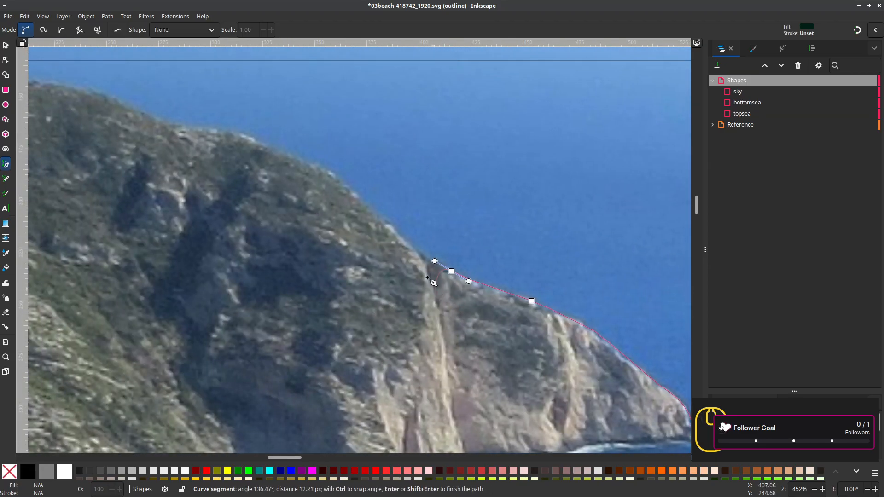
drag(405, 241, 392, 228)
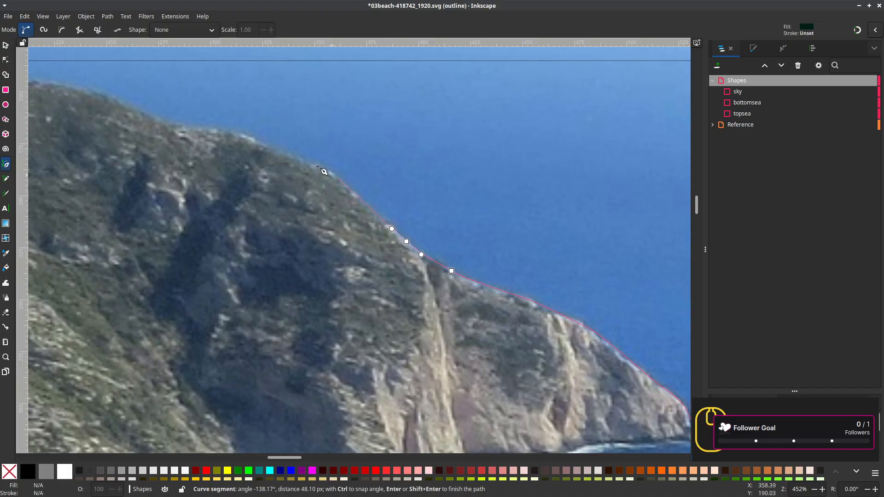
drag(331, 170, 310, 161)
drag(212, 127, 190, 124)
scroll(202, 158, up, 1)
drag(202, 158, 444, 301)
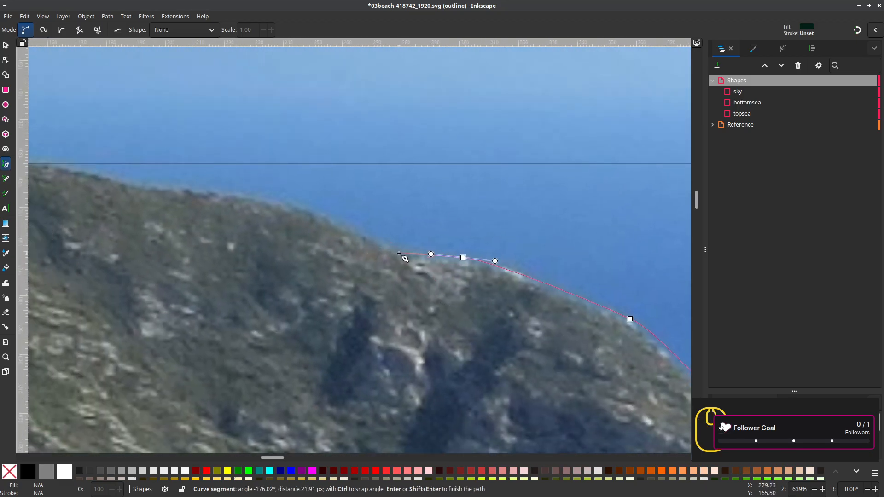
drag(398, 254, 373, 231)
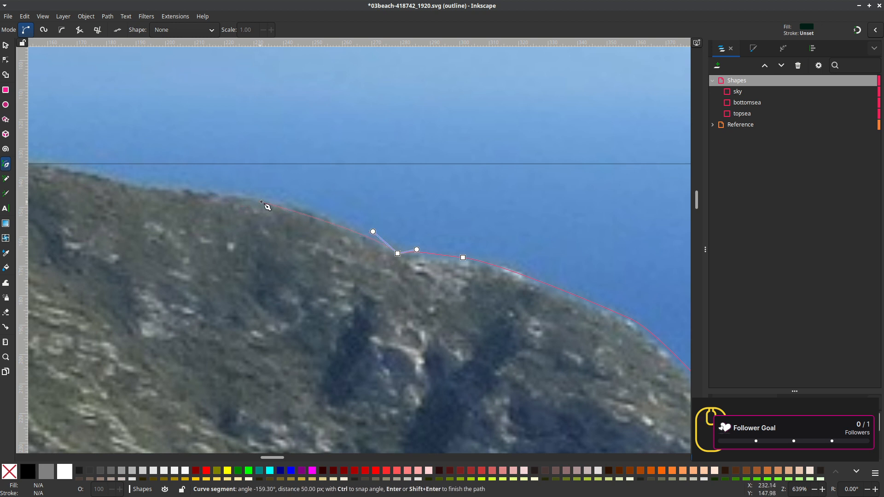
drag(266, 202, 224, 193)
Extend the ridge outline across the horizon and around the small rock step to just beyond the page's left edge
drag(233, 239, 470, 291)
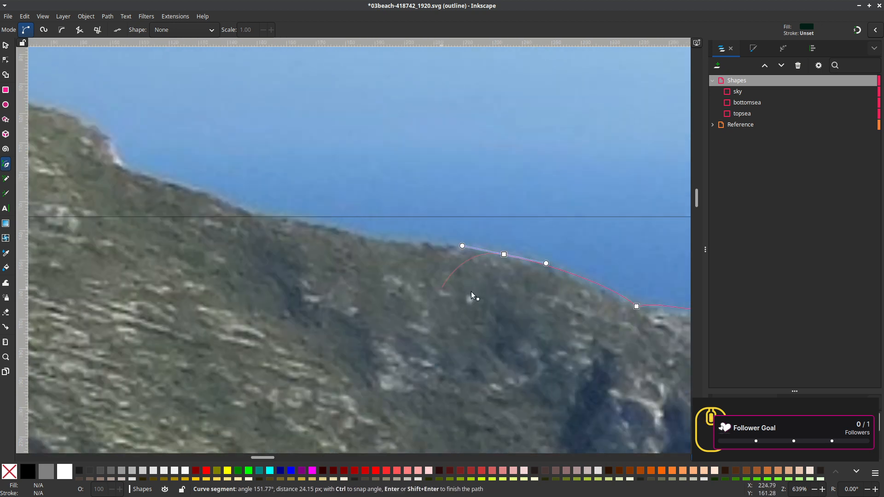
scroll(471, 292, down, 3)
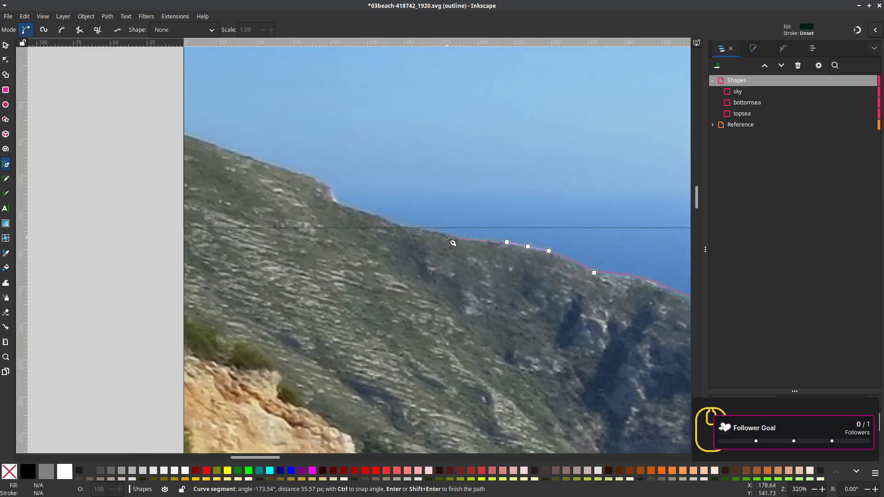
click(445, 236)
drag(377, 216, 322, 181)
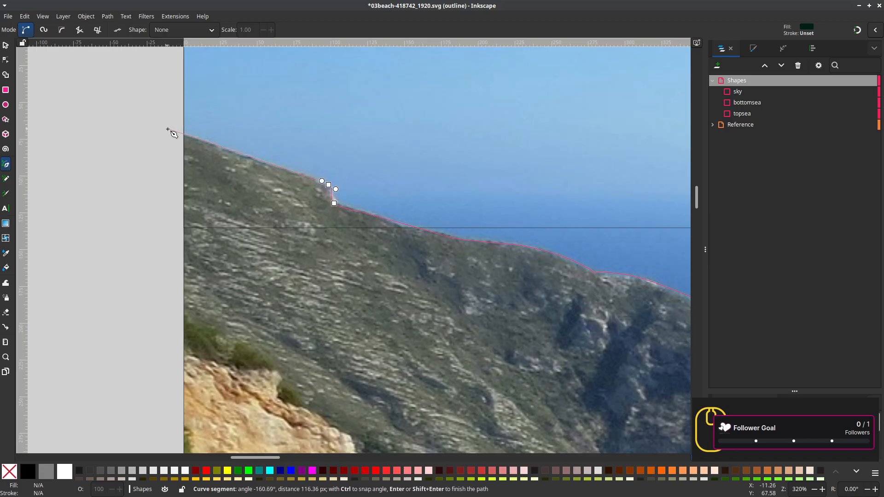
click(171, 130)
Run the outline down outside the page, back behind the bushes and along the waterline, and close it at the headland's tip
scroll(174, 386, down, 1)
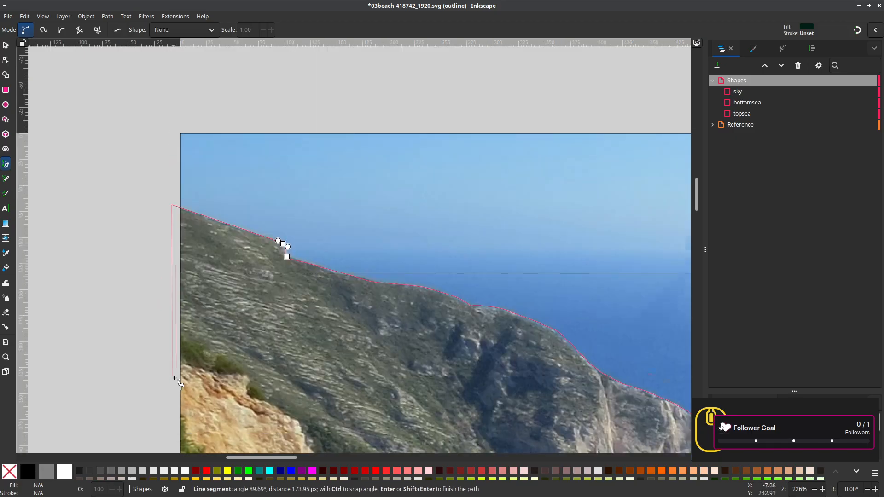
drag(174, 382, 217, 159)
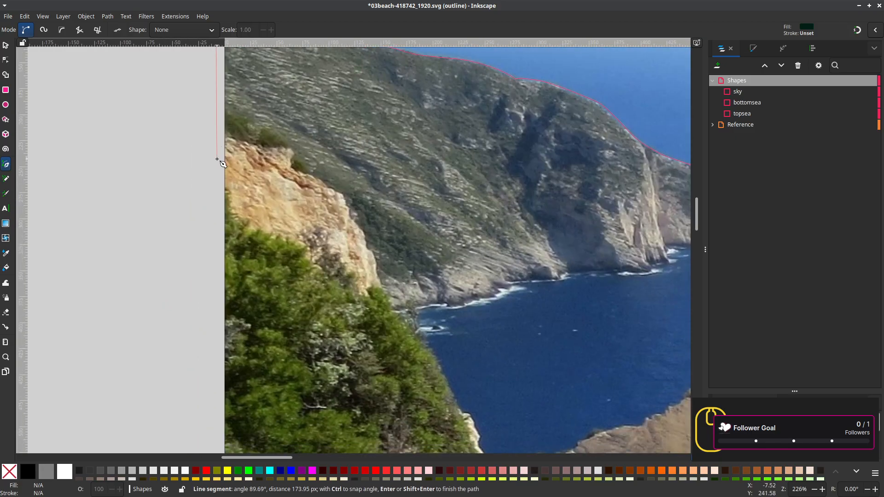
click(209, 335)
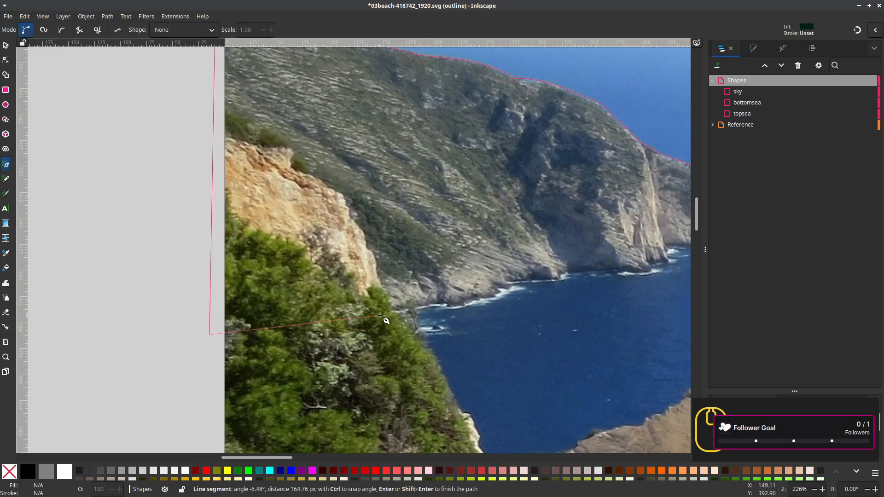
drag(383, 308, 590, 269)
click(433, 301)
click(498, 295)
drag(634, 286, 651, 270)
key(Return)
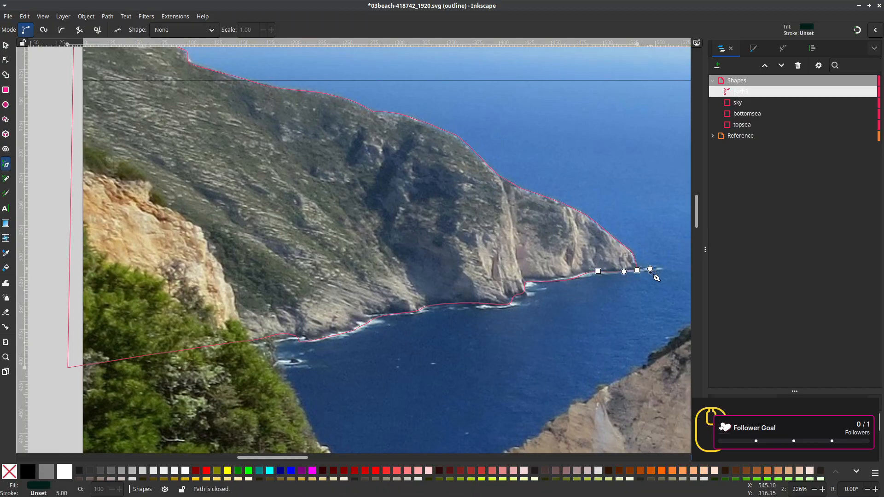
Examine the foreground cliff, the cove beach and the large middle headland in the photo
scroll(401, 293, down, 1)
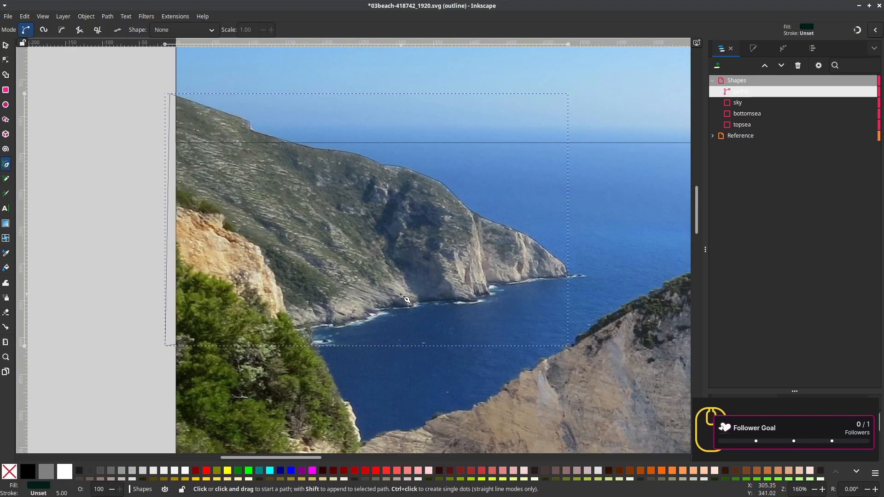
drag(405, 302, 467, 281)
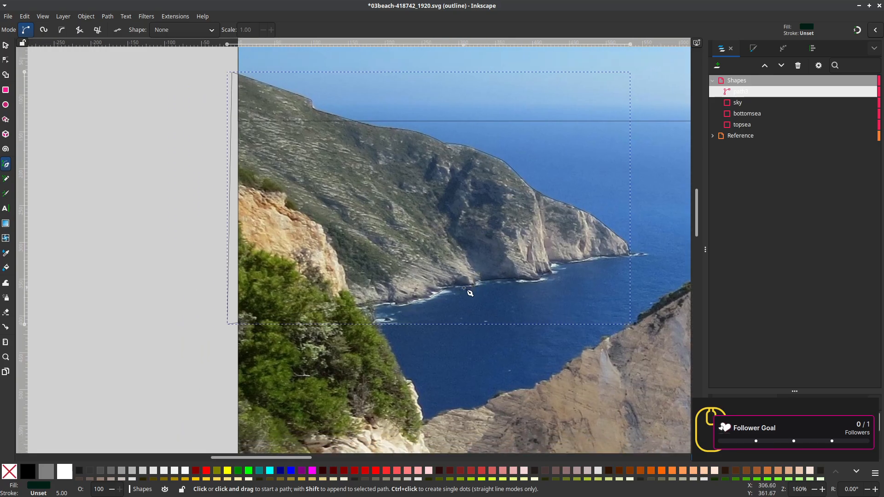
drag(428, 331, 459, 194)
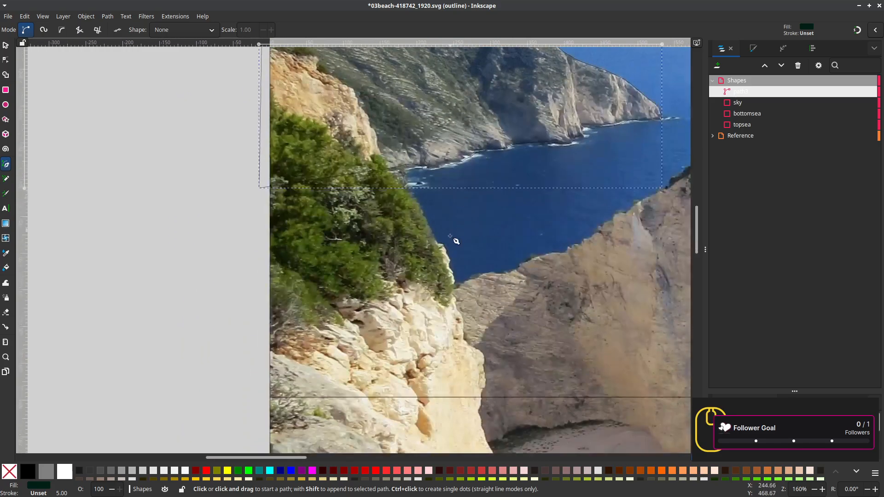
scroll(452, 246, down, 2)
drag(467, 294, 279, 271)
scroll(341, 276, down, 1)
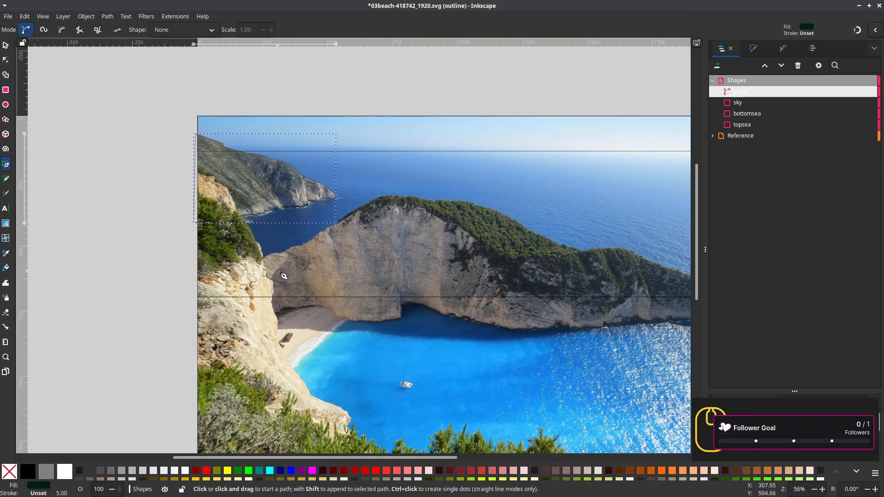
drag(309, 322, 332, 304)
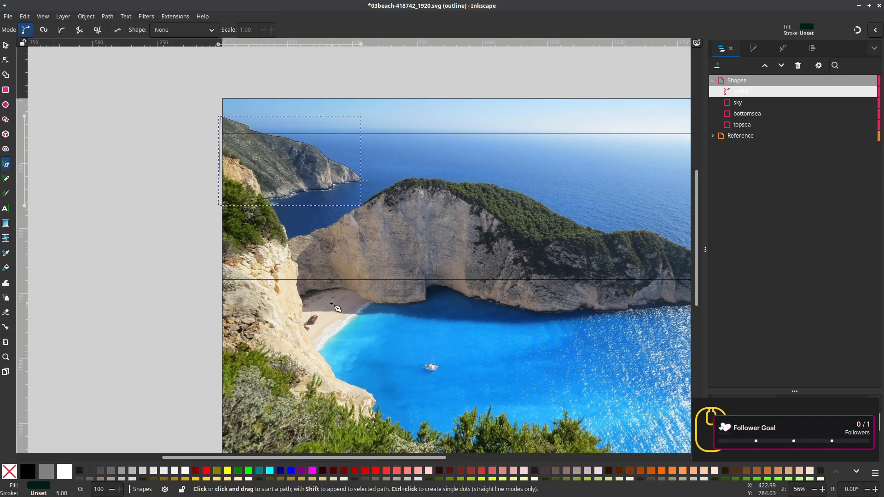
scroll(330, 341, down, 1)
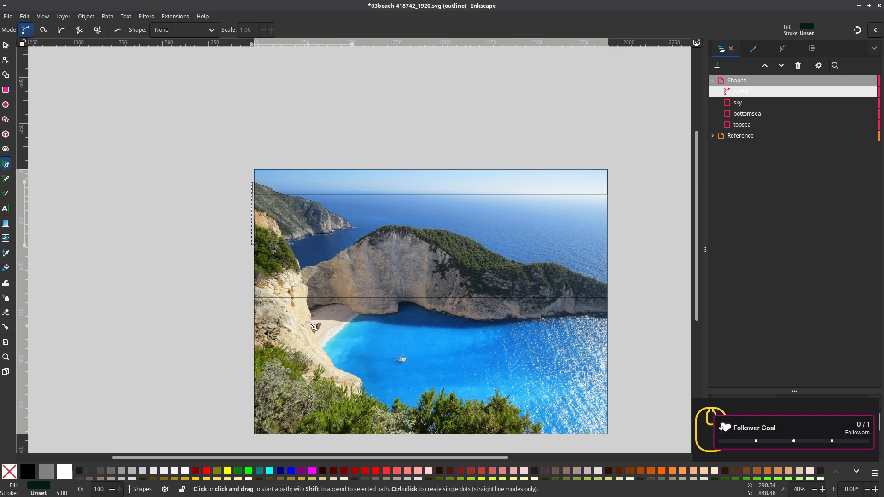
scroll(285, 287, up, 3)
scroll(220, 272, down, 2)
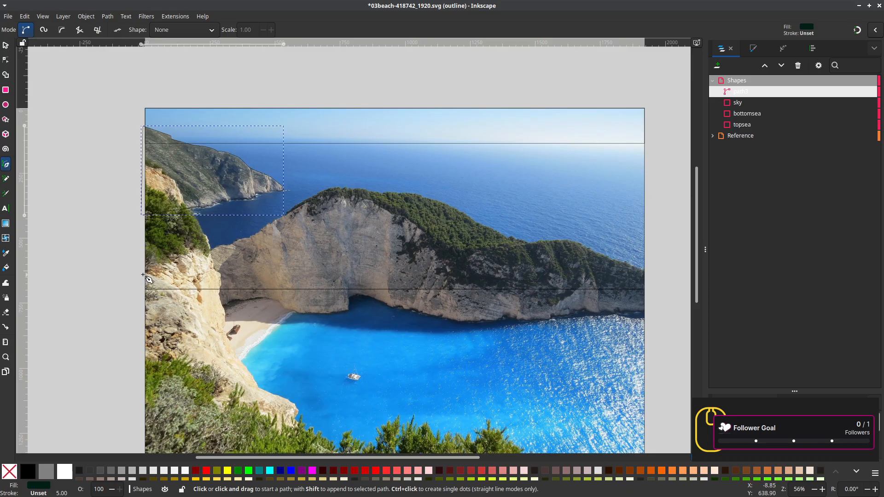
Start a Pen path outside the page's left edge and trace the middle headland's rising slope and wooded crest
drag(140, 274, 232, 244)
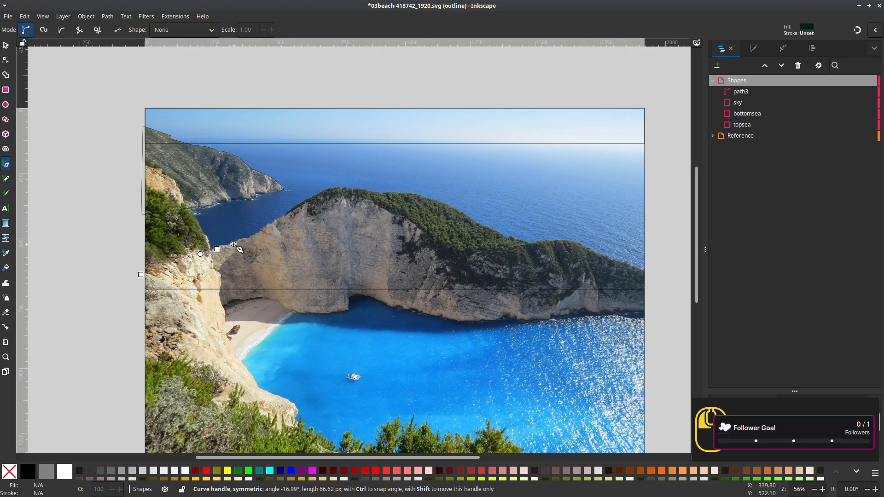
scroll(251, 237, up, 1)
click(252, 236)
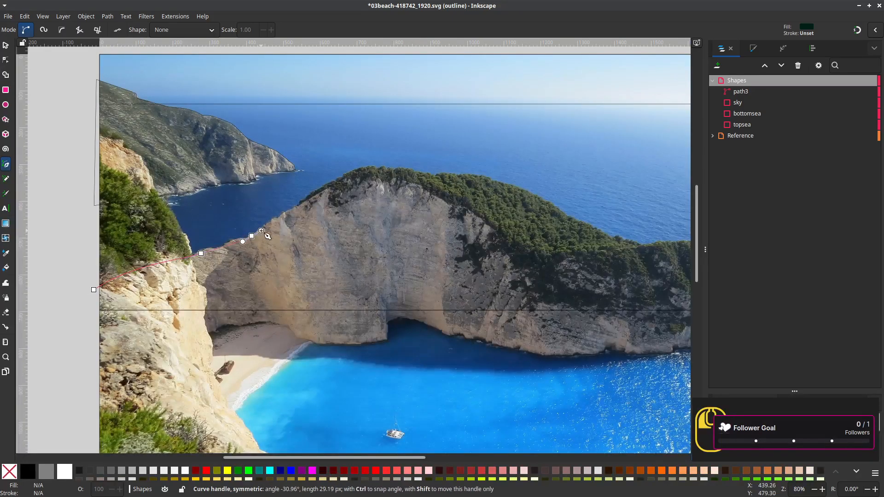
drag(281, 215, 270, 231)
scroll(242, 235, up, 1)
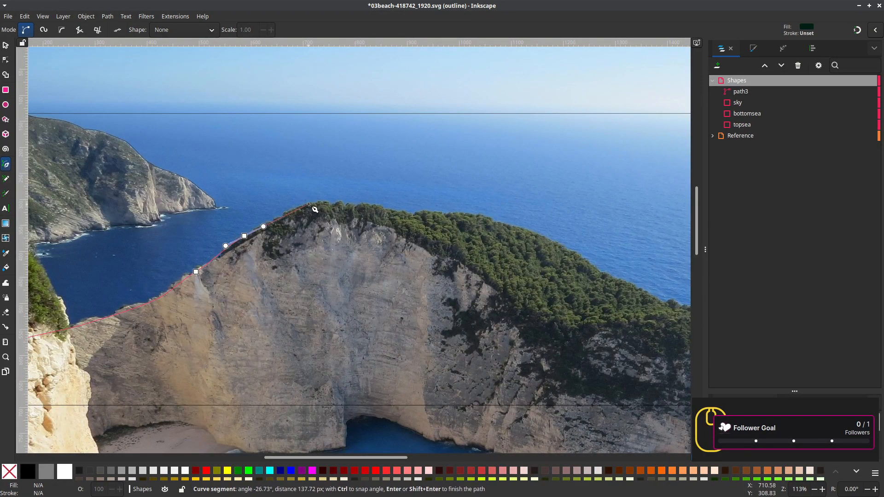
drag(308, 204, 554, 242)
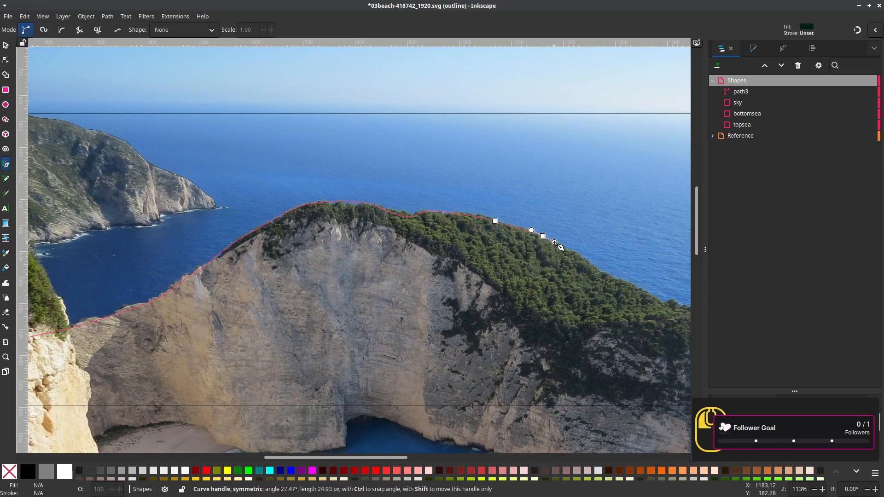
Continue the middle headland's outline down its wooded ridge and over the second hump to just beyond the page's right edge
drag(562, 285, 436, 207)
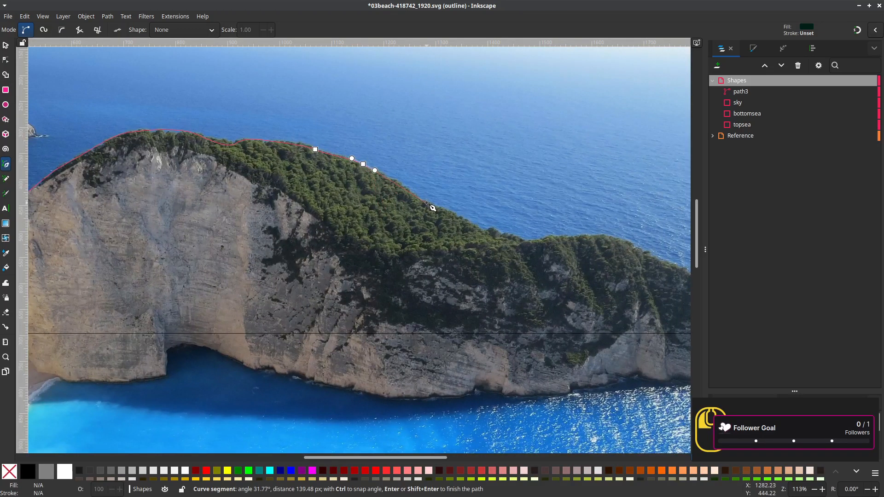
drag(483, 229, 379, 238)
click(411, 237)
drag(456, 245, 470, 252)
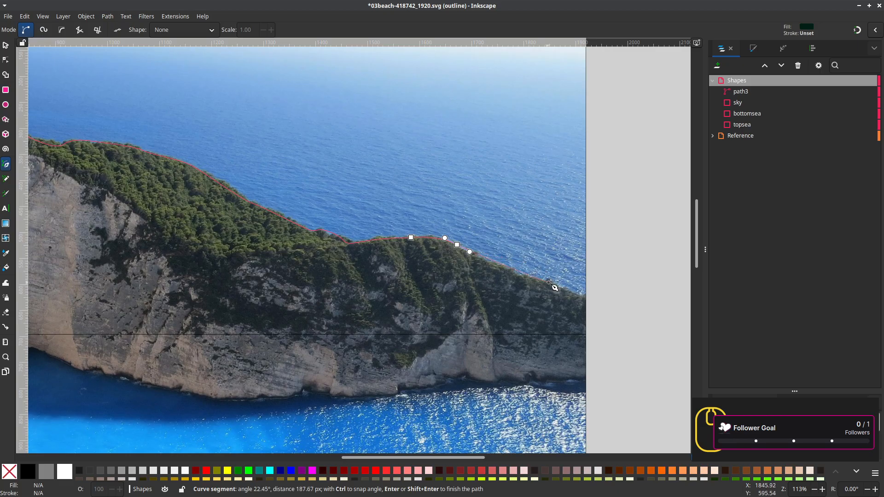
drag(548, 282, 561, 291)
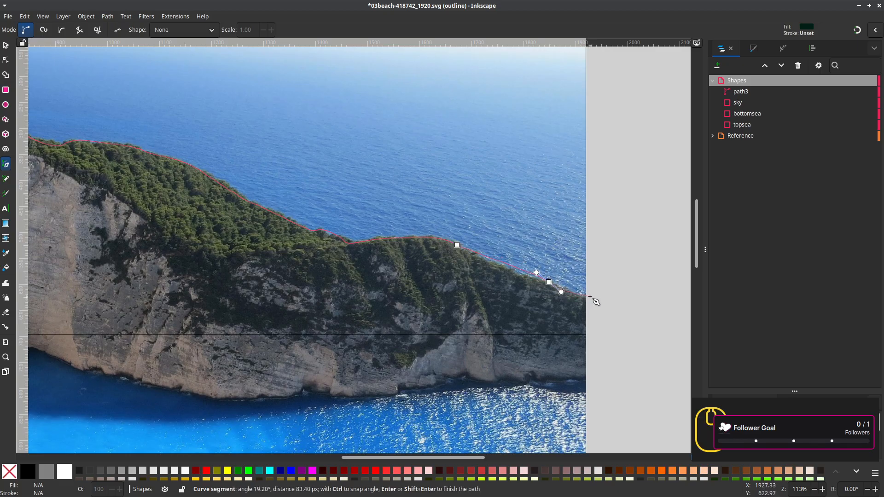
click(590, 296)
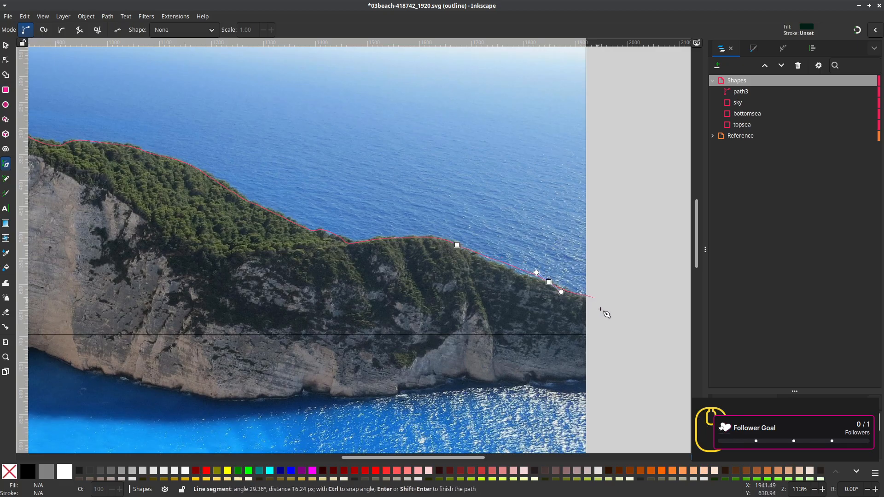
Bring the outline down outside the page and trace it back along the middle headland's waterline and around the cave mouth
click(589, 381)
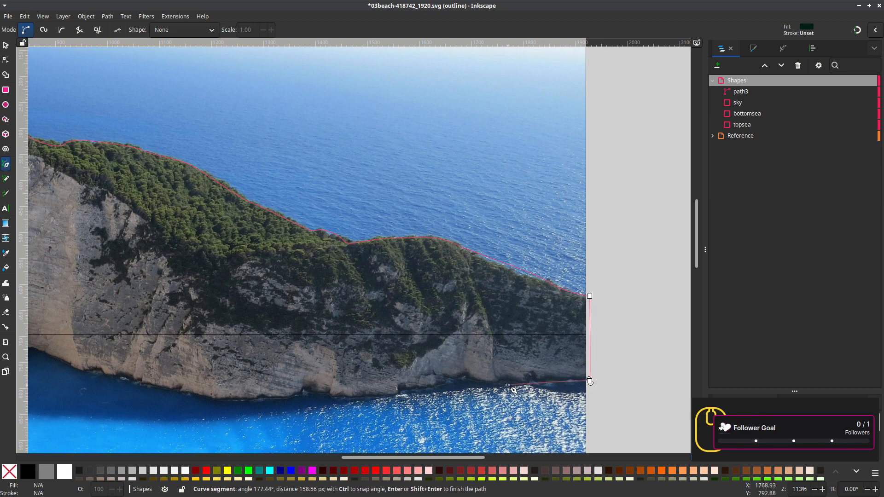
drag(511, 381, 401, 400)
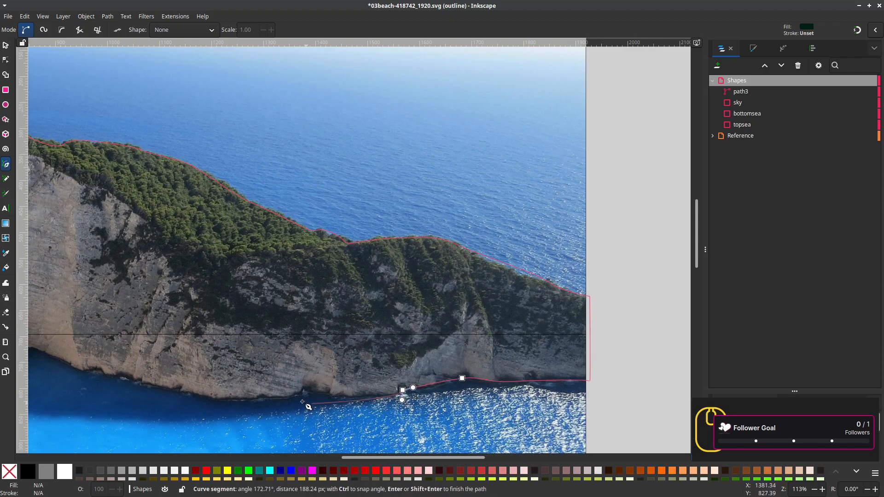
drag(329, 396, 363, 359)
click(337, 349)
drag(312, 341, 194, 360)
scroll(232, 366, left, 3)
scroll(232, 366, left, 3)
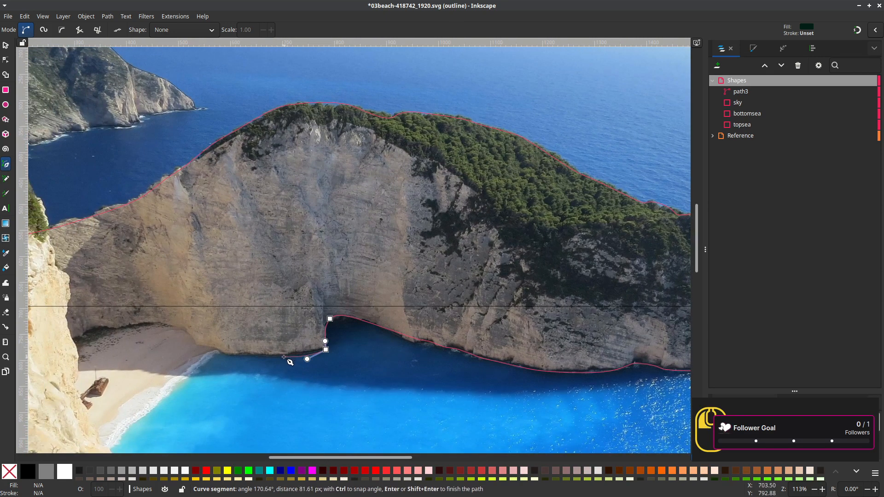
Continue the middle headland's outline along the back of the beach to outside the page's left edge and close the path at its start
drag(284, 356, 255, 305)
click(181, 328)
click(298, 294)
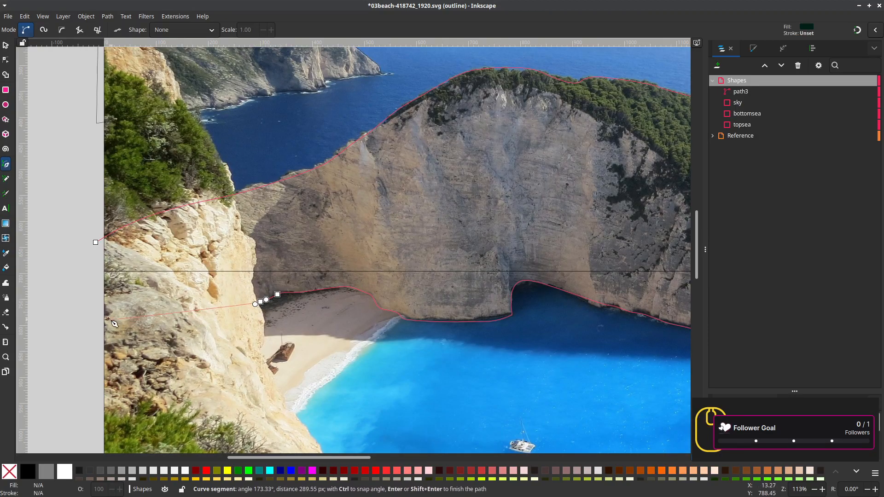
click(93, 314)
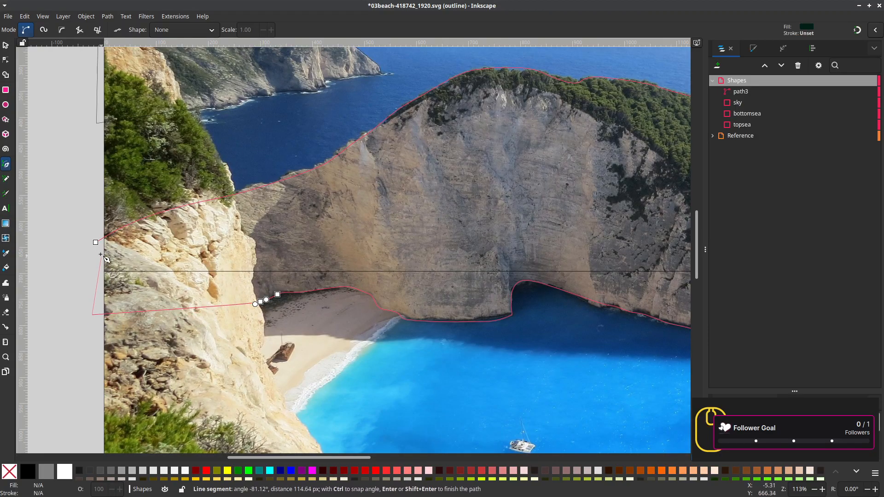
click(96, 242)
ctrl+scroll(355, 402, down, 1)
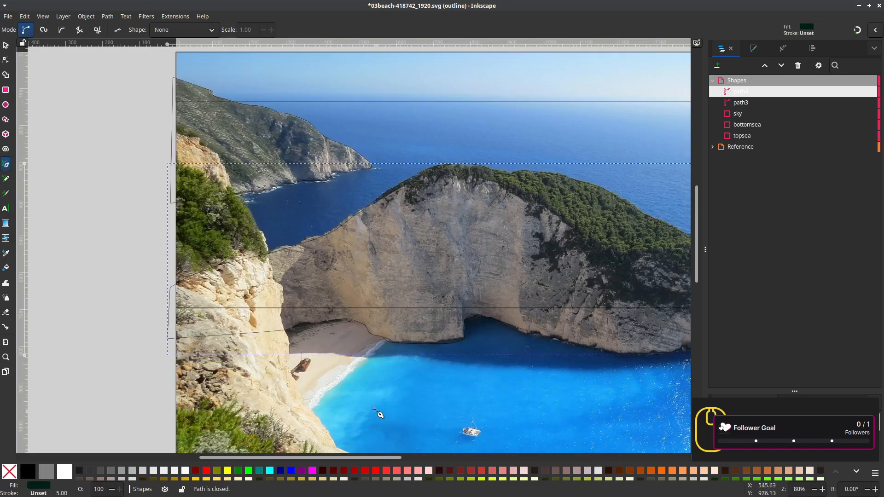
Duplicate the closed middle headland path and hide path4, path3, sky, bottomsea and topsea so only the copy stays shown
drag(540, 316, 362, 324)
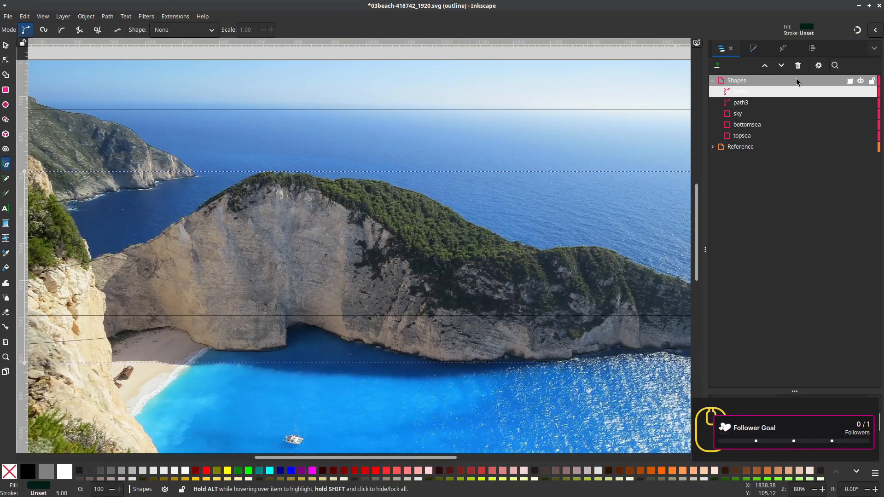
right_click(761, 90)
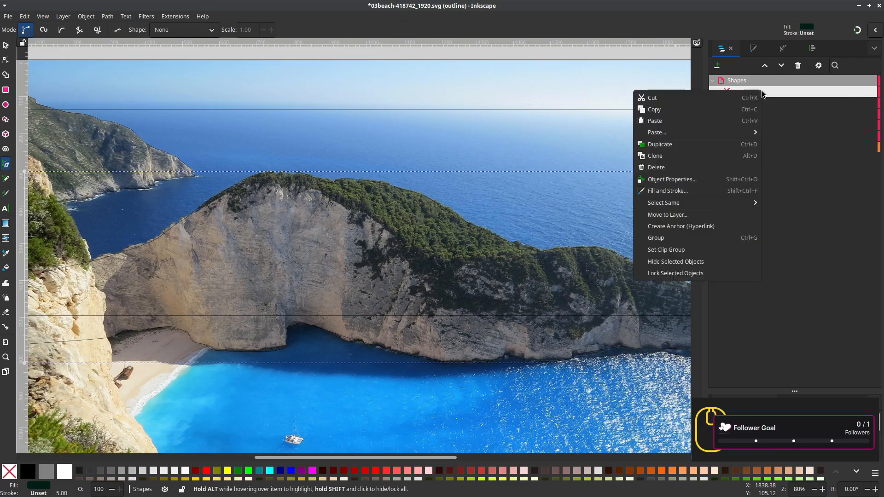
click(694, 145)
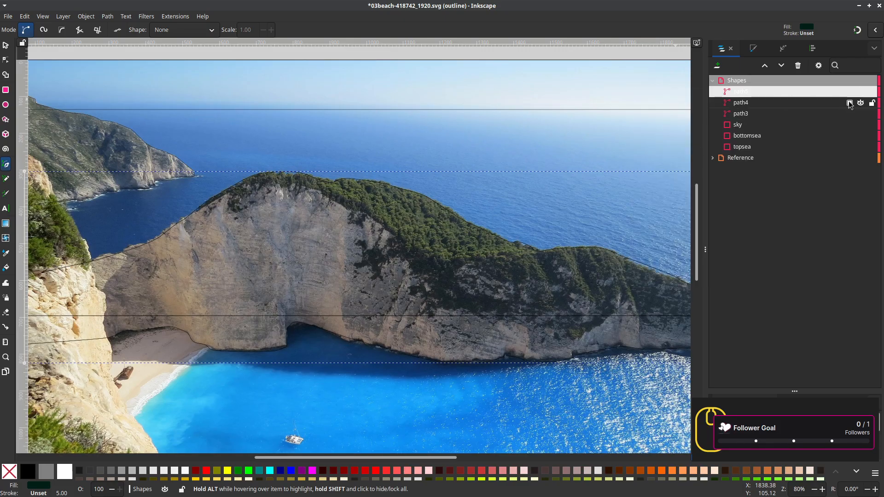
click(860, 103)
click(860, 114)
click(860, 125)
click(860, 136)
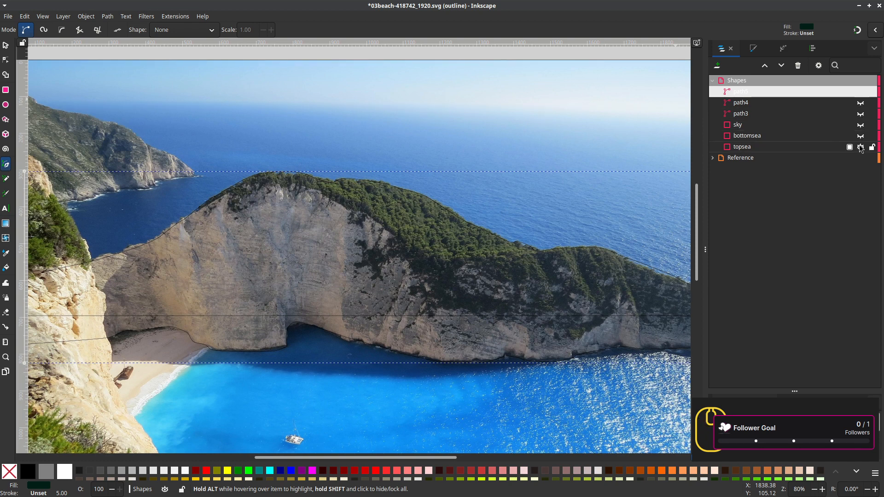
click(860, 147)
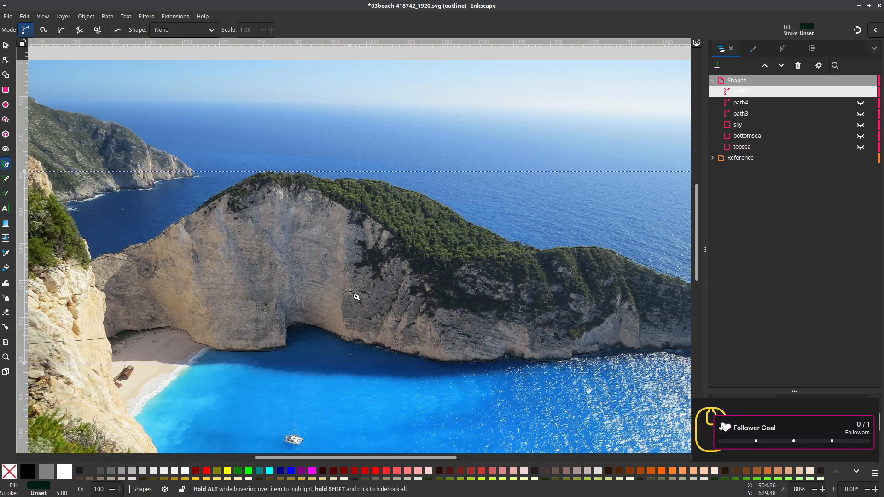
Trace the lower edge of the headland's wooded crest as an open Pen path ending at the dip before the second hump, turning snapping on
drag(350, 292, 292, 276)
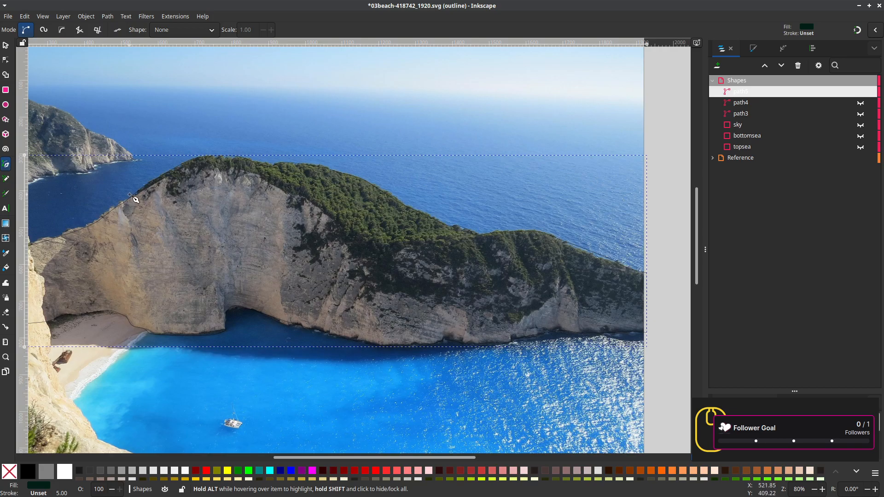
drag(129, 195, 332, 220)
click(243, 169)
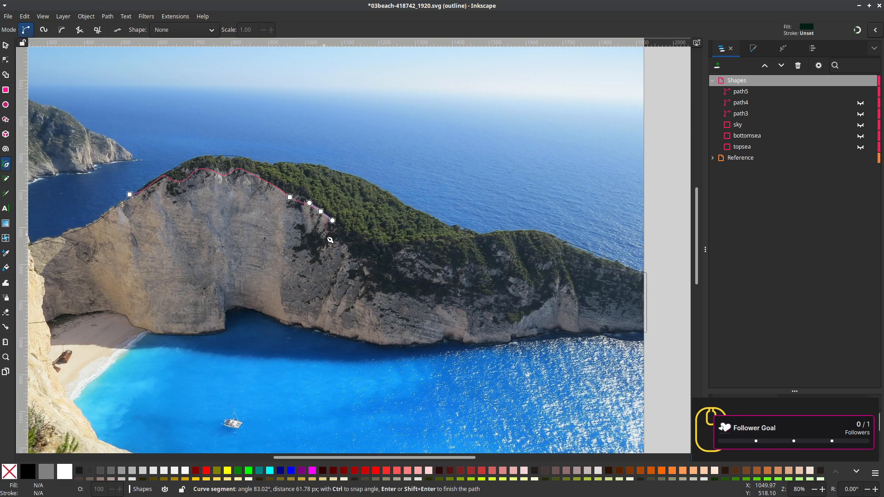
click(365, 238)
drag(399, 243, 443, 241)
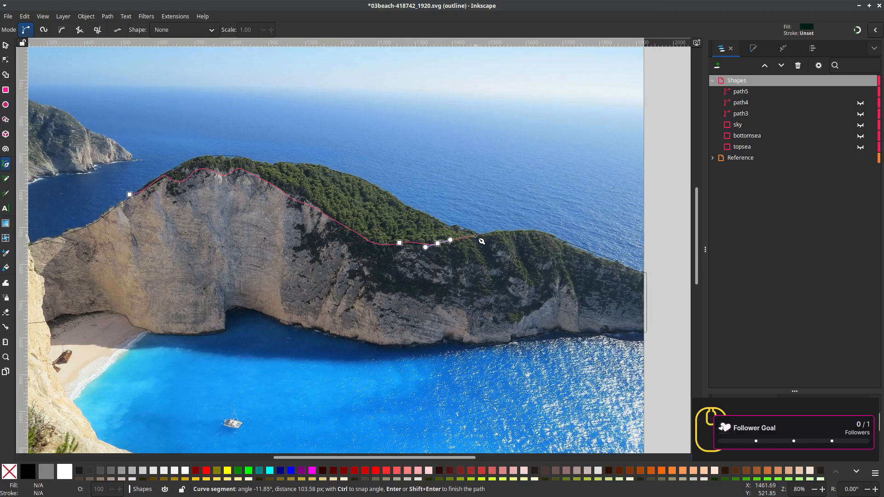
key(percent)
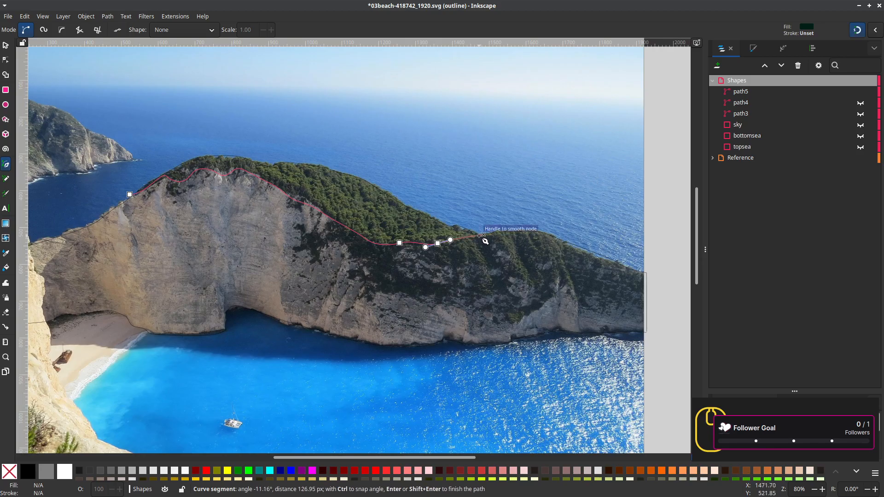
click(492, 236)
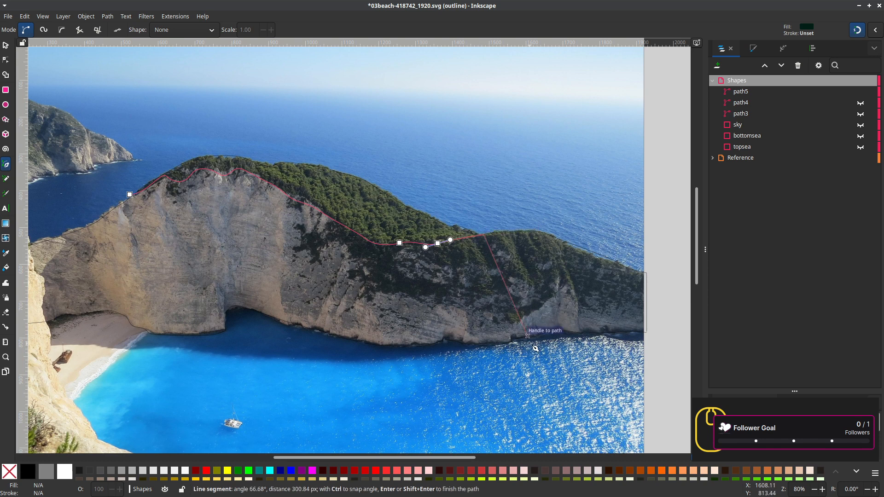
key(Return)
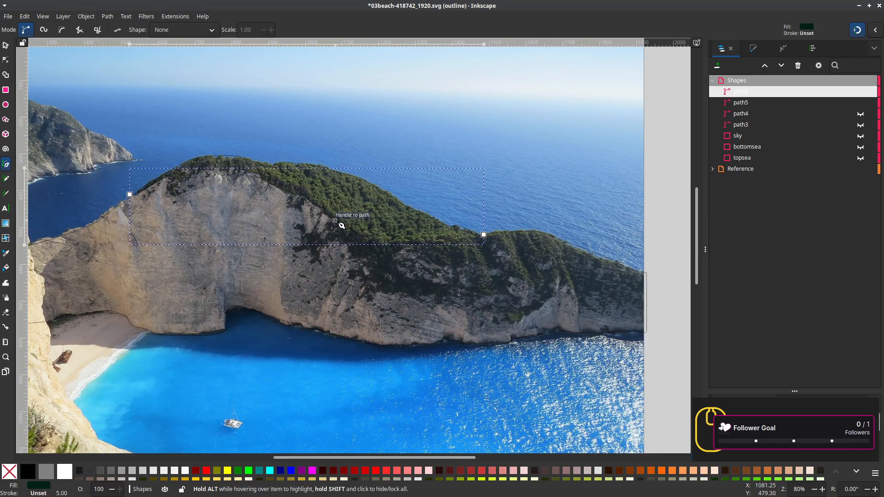
Start a second Pen path at the wood's lower edge and trace the dark scrub patches on the cliff face below
click(340, 223)
click(320, 234)
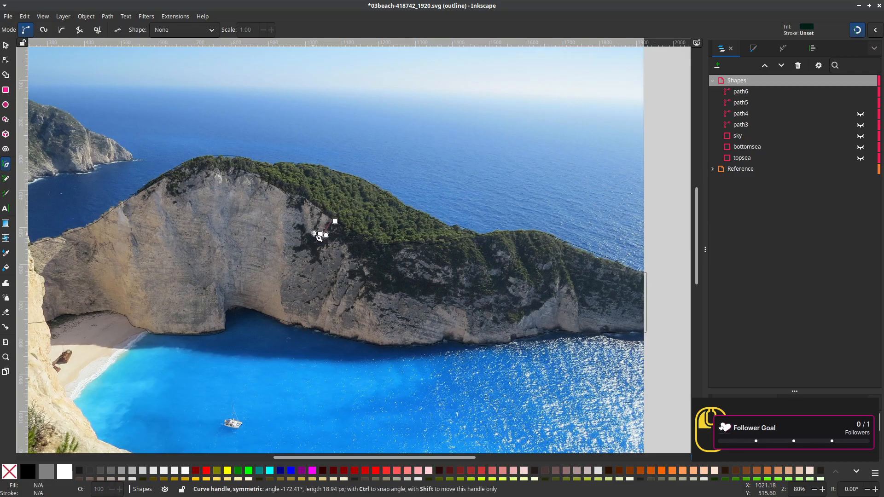
drag(298, 222, 337, 245)
click(307, 250)
click(325, 262)
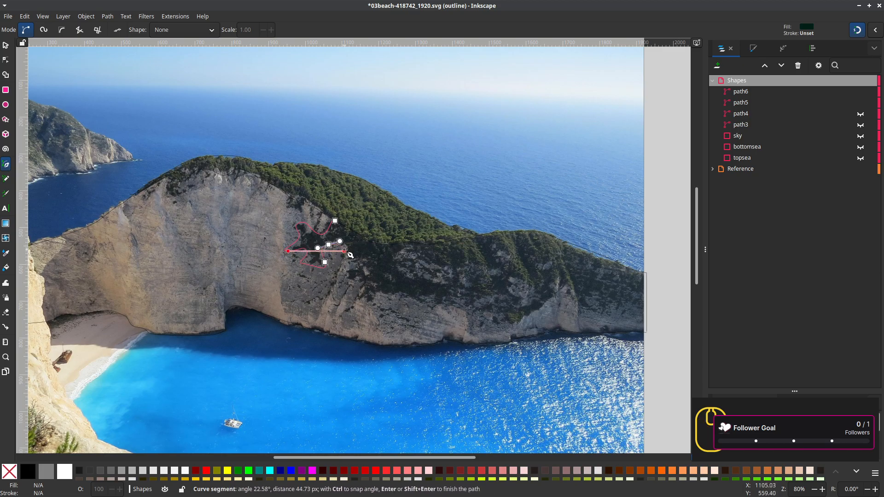
click(345, 251)
click(357, 267)
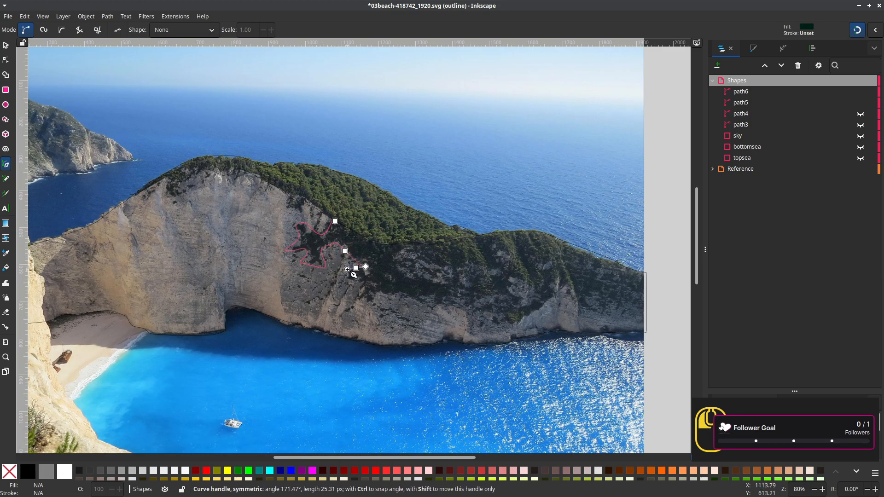
drag(344, 278, 356, 284)
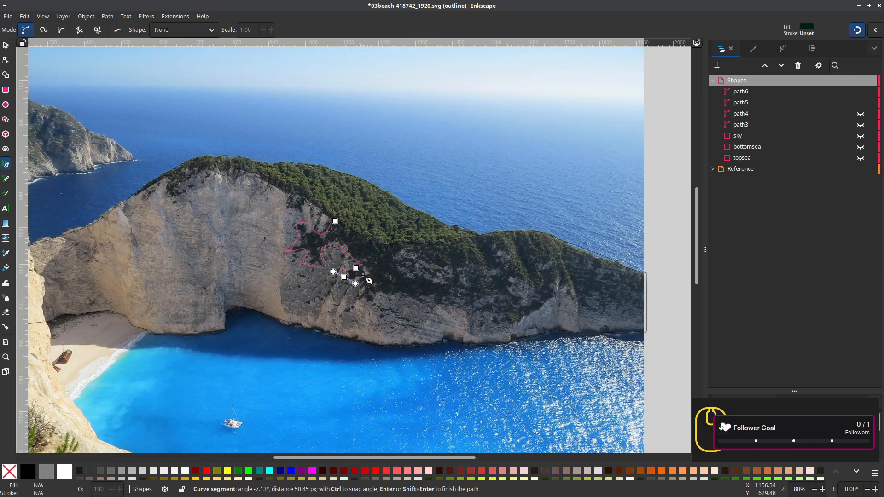
Continue the scrub outline along its lower edge and around the bare rock, up to the second hump's ridge, and finish it as an open path
click(363, 300)
drag(398, 294, 453, 283)
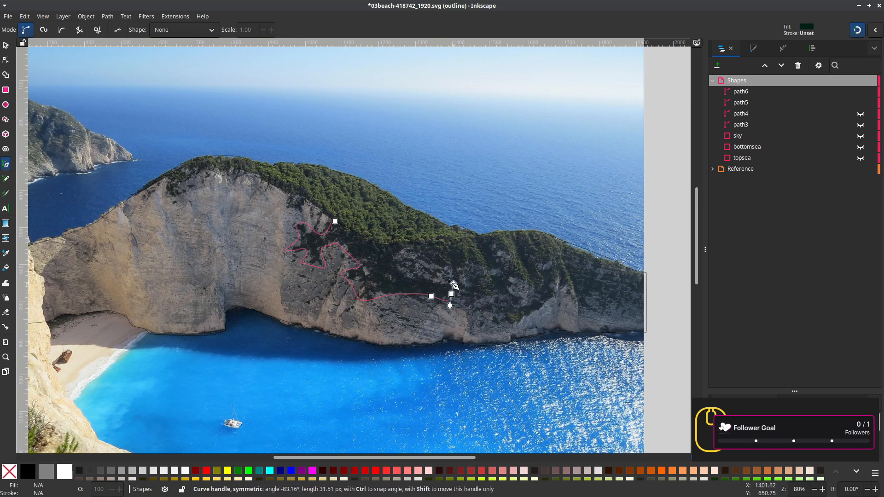
click(408, 275)
drag(395, 253, 449, 270)
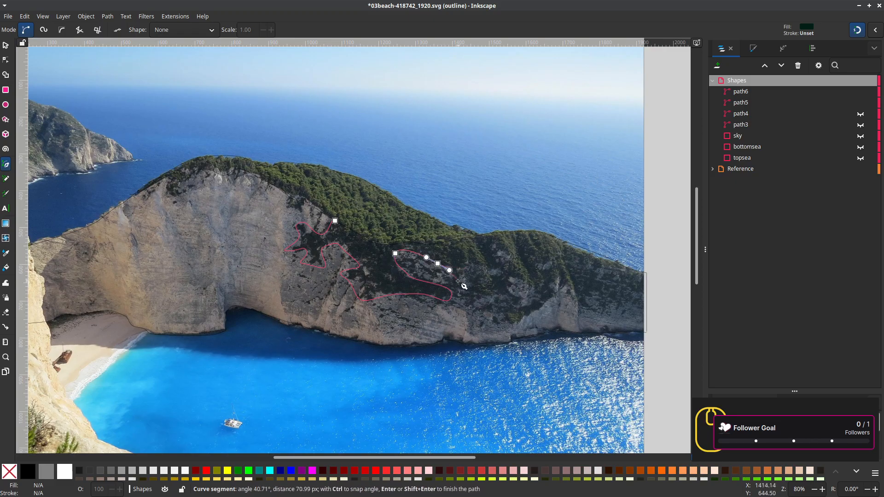
click(470, 264)
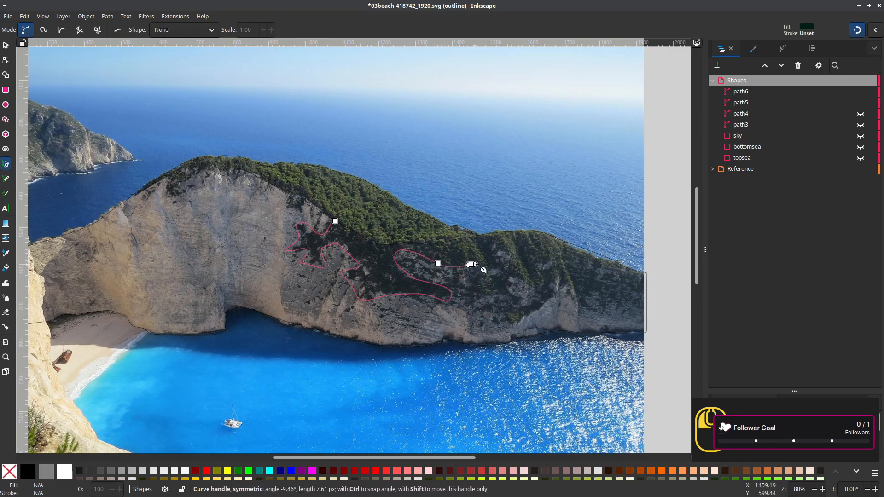
drag(484, 267, 509, 277)
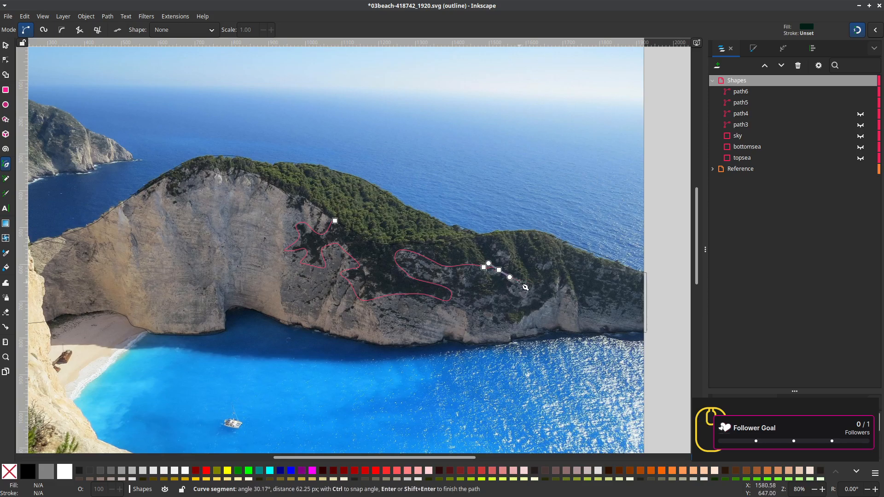
drag(524, 281, 531, 285)
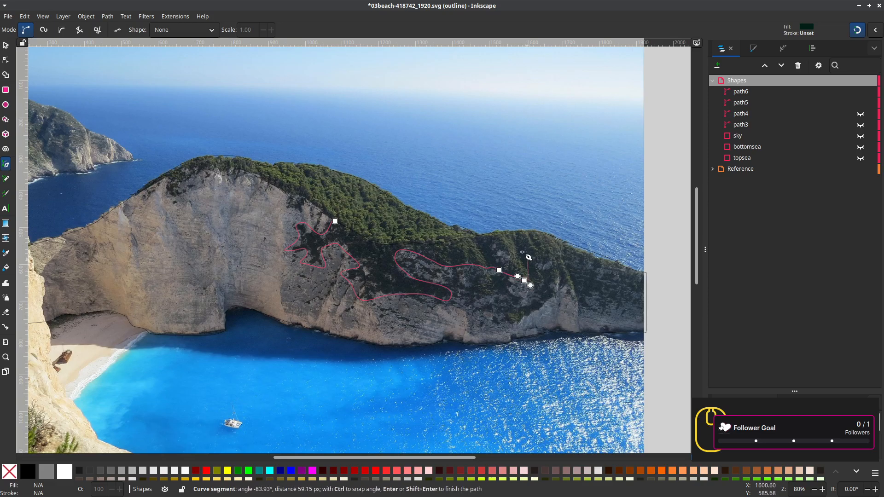
click(496, 232)
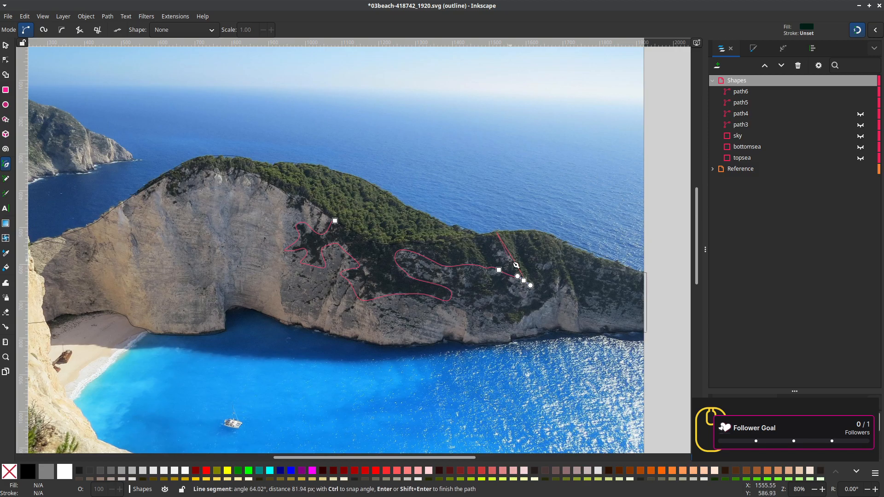
key(Return)
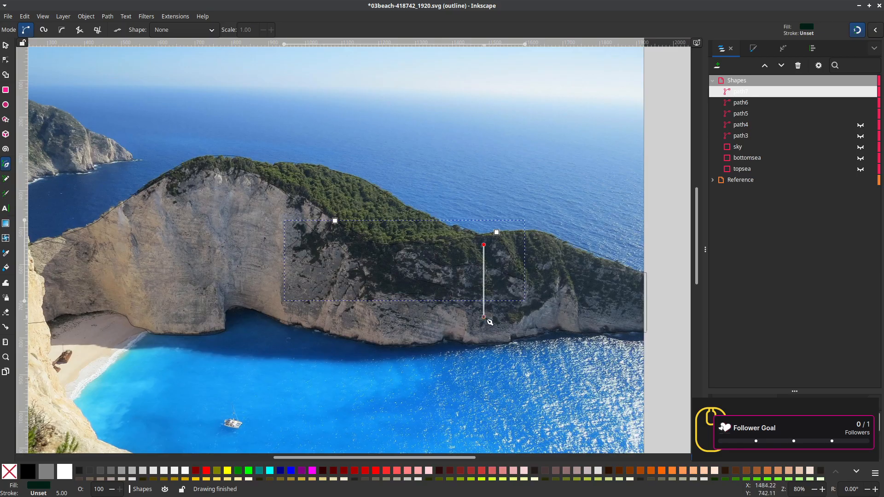
Delete both open Pen paths traced along the headland's vegetation edges
scroll(486, 319, up, 3)
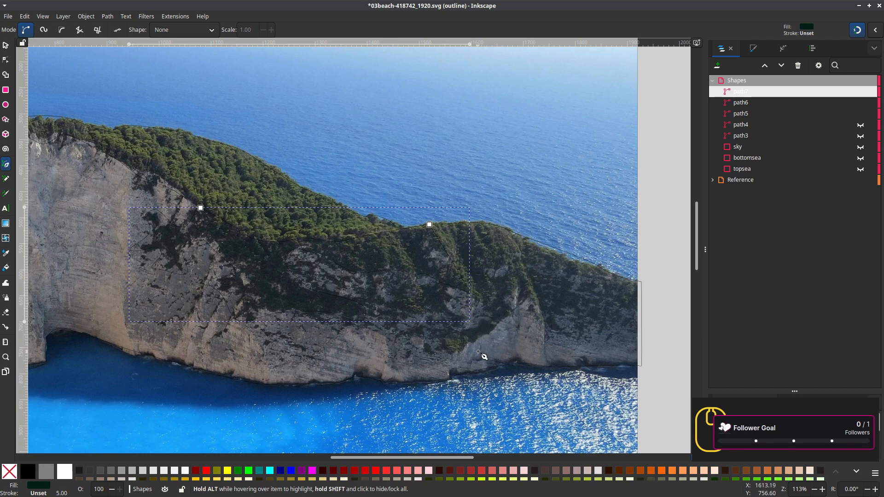
drag(426, 359, 516, 393)
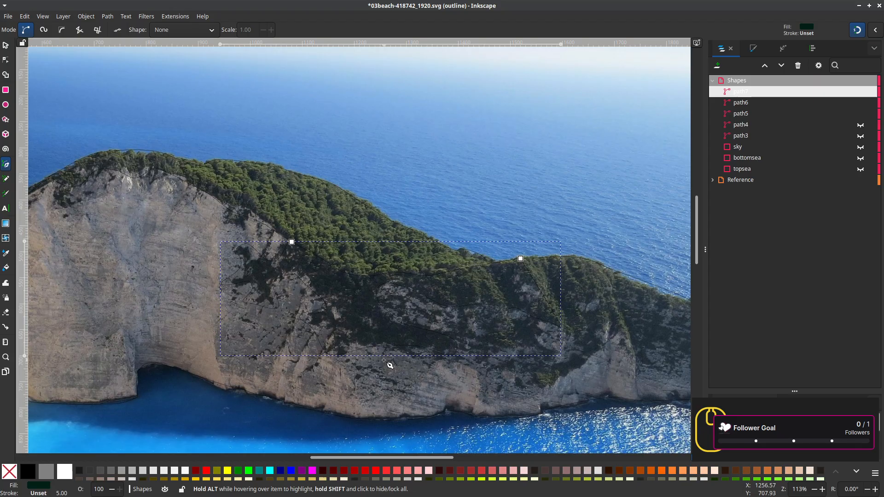
scroll(384, 360, down, 1)
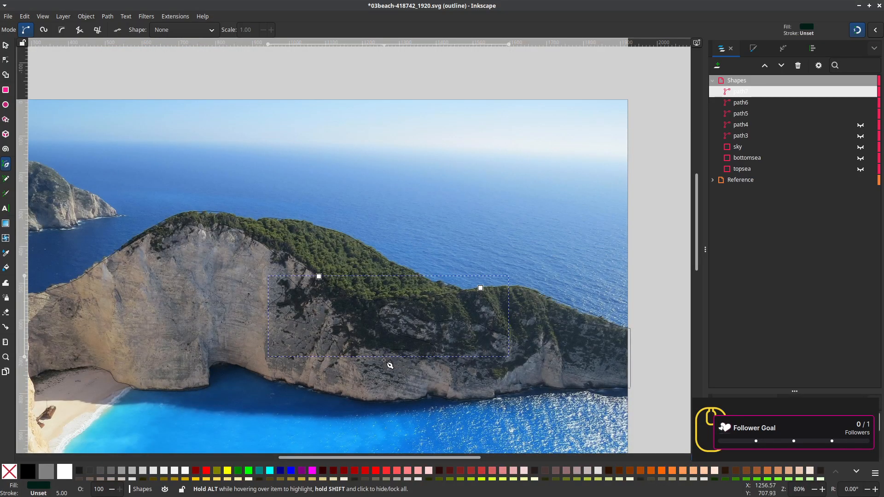
key(Delete)
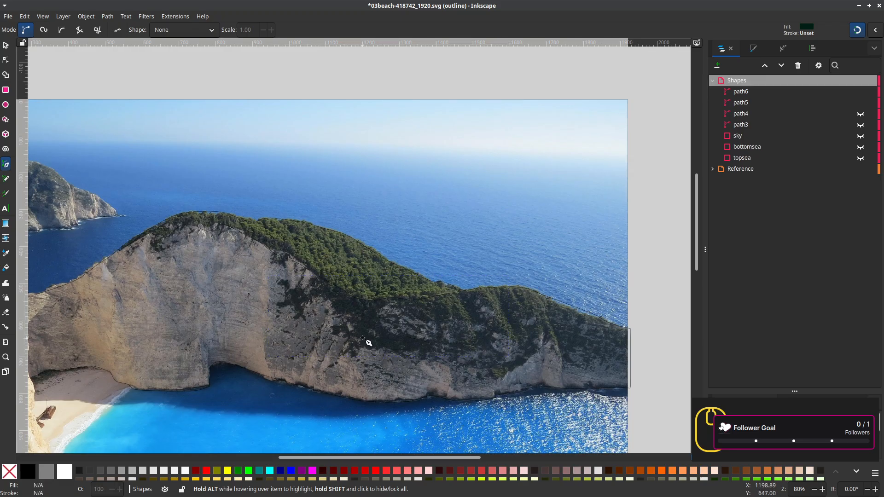
key(s)
click(361, 301)
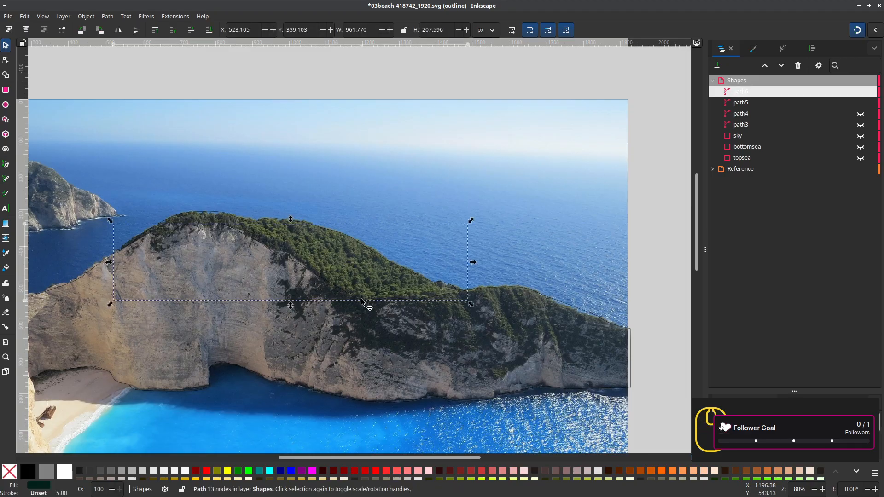
key(Delete)
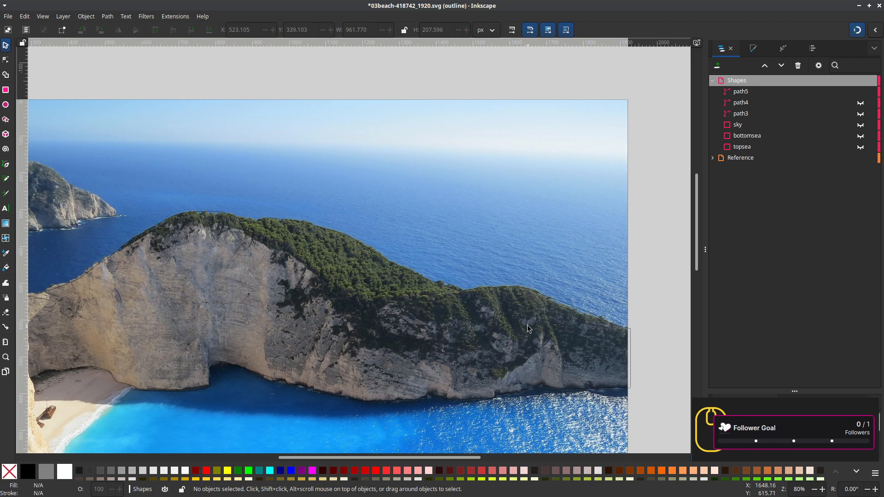
Turn snapping off and switch to the Pencil tool
key(percent)
click(6, 179)
drag(111, 251, 174, 233)
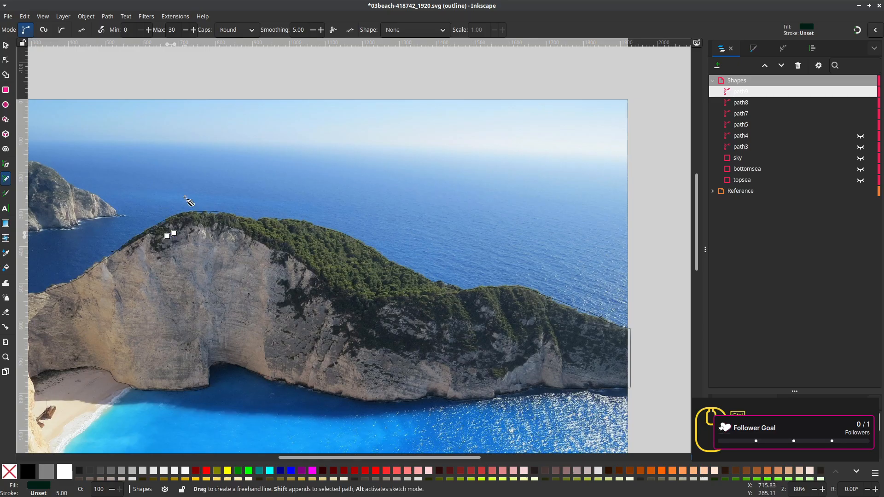
key(ctrl+z)
key(ctrl+z)
key(ctrl+z)
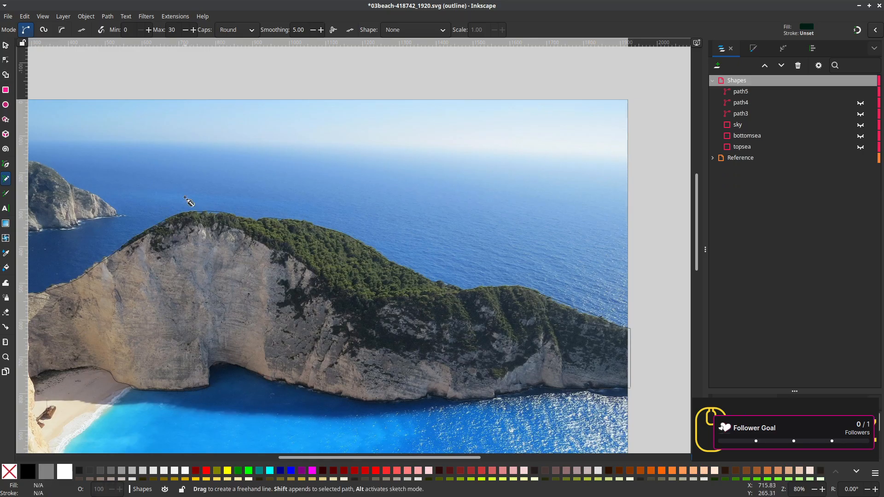
Draw one freehand Pencil line along the vegetation's lower edge from the headland's rising slope to beyond the page's right edge, and select the duplicated headland path
mouse_move(110, 250)
mouse_down()
mouse_move(156, 237)
mouse_move(153, 248)
mouse_move(165, 251)
mouse_move(165, 238)
mouse_move(189, 227)
mouse_move(249, 236)
mouse_move(276, 254)
mouse_move(276, 267)
mouse_move(294, 260)
mouse_move(318, 280)
mouse_move(306, 291)
mouse_move(278, 285)
mouse_move(286, 299)
mouse_move(277, 309)
mouse_move(308, 324)
mouse_move(313, 305)
mouse_move(328, 304)
mouse_move(317, 299)
mouse_move(329, 304)
mouse_move(351, 325)
mouse_move(335, 334)
mouse_move(346, 339)
mouse_move(343, 355)
mouse_move(356, 358)
mouse_move(432, 351)
mouse_move(429, 339)
mouse_move(382, 317)
mouse_move(387, 305)
mouse_move(435, 331)
mouse_move(464, 324)
mouse_move(467, 334)
mouse_move(452, 348)
mouse_move(500, 359)
mouse_move(493, 335)
mouse_move(517, 343)
mouse_move(520, 352)
mouse_move(495, 376)
mouse_move(546, 346)
mouse_move(565, 360)
mouse_move(639, 350)
mouse_up()
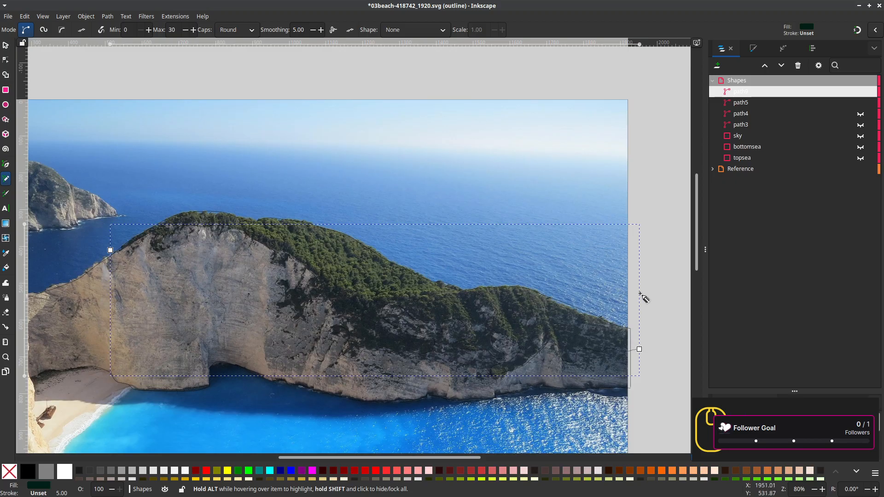
click(742, 106)
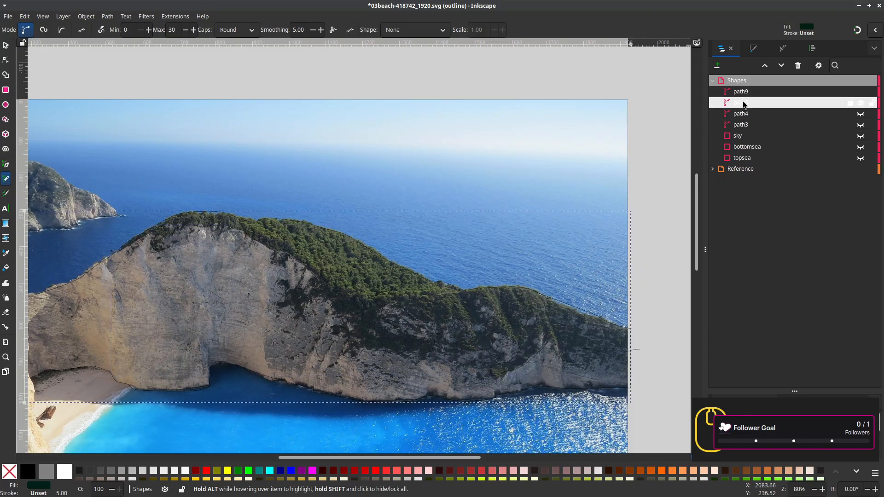
Add the freehand vegetation line to the selected headland path and save the document
shift+click(742, 92)
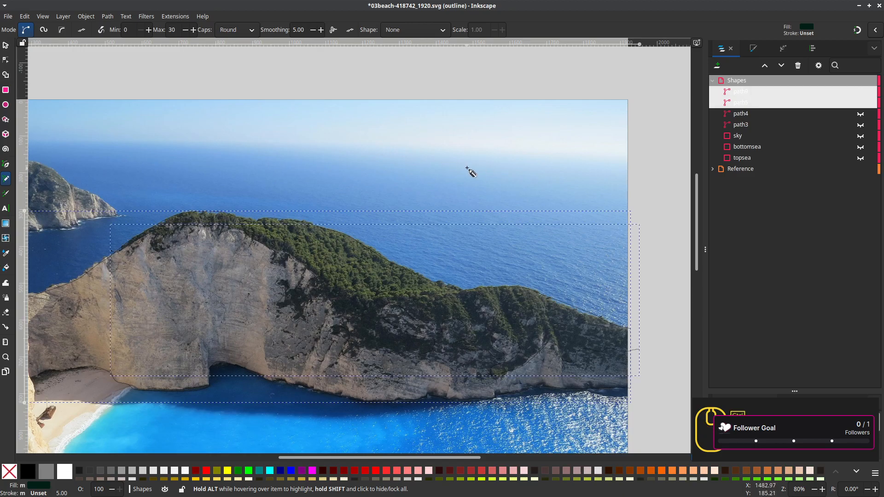
key(ctrl+s)
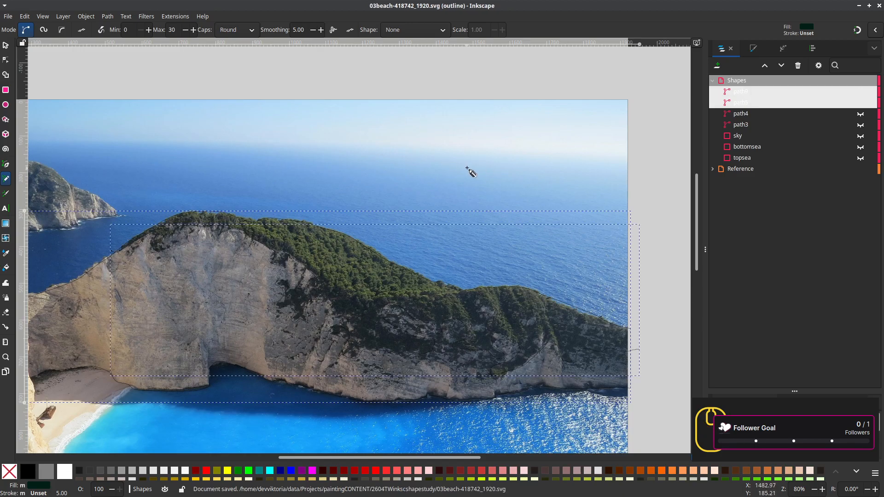
Try to split the headland path along the freehand line with Cut Path
click(109, 17)
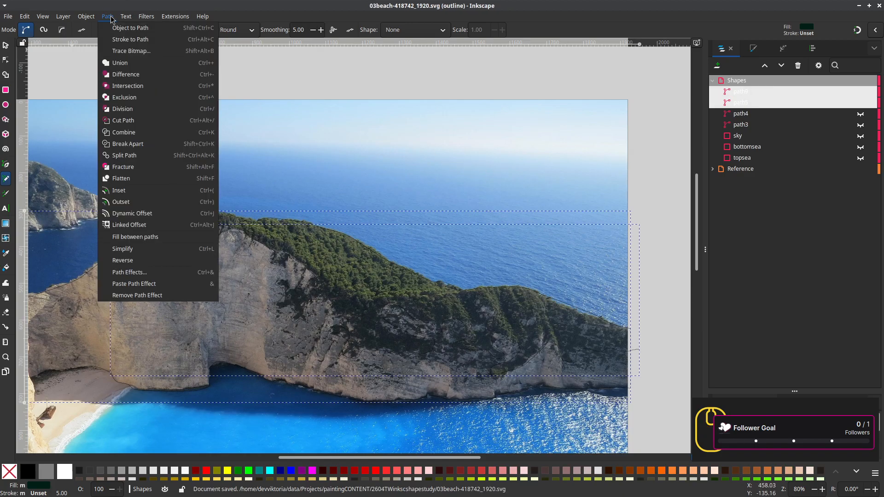
click(135, 121)
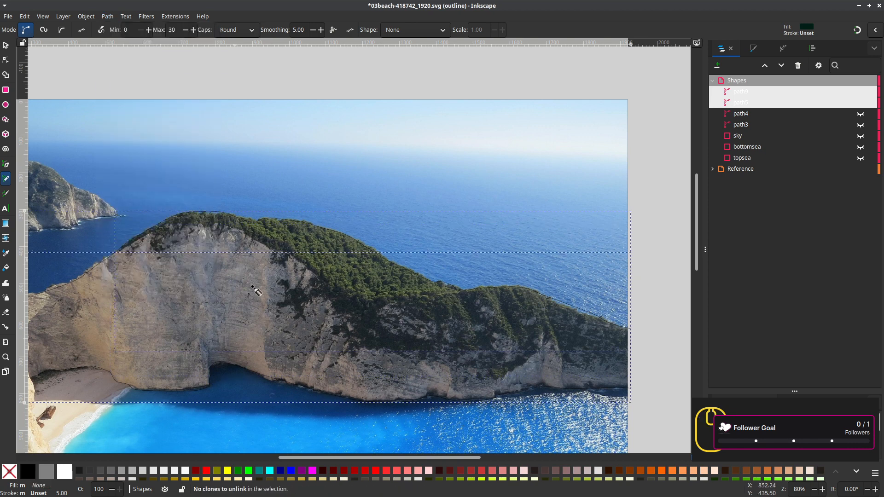
Switch the canvas from outline back to the normal display mode and bring the whole middle headland into view
click(45, 21)
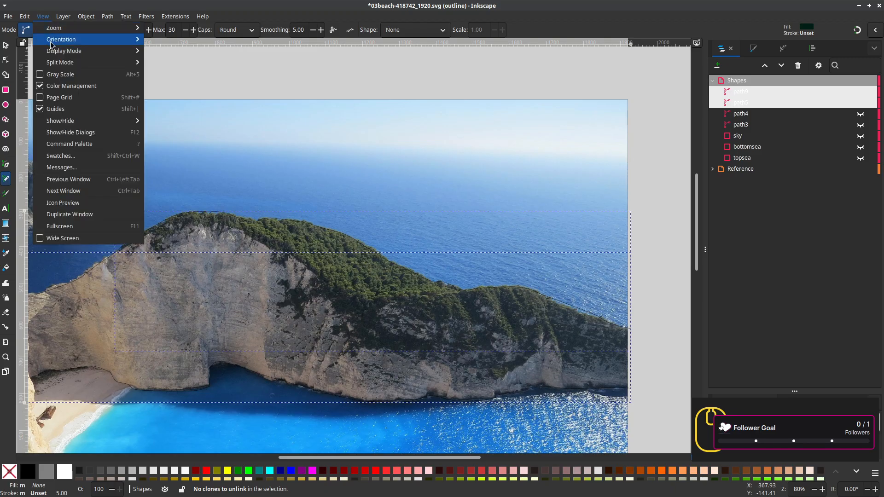
mouse_move(121, 53)
click(157, 54)
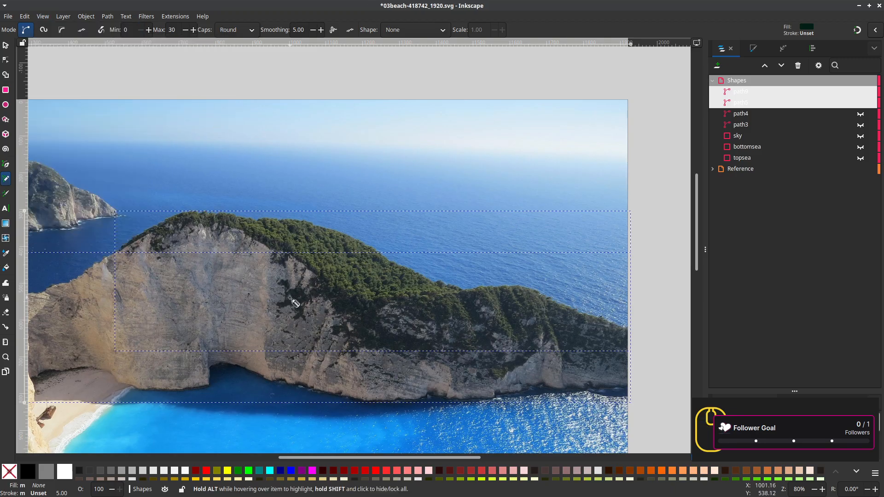
drag(288, 297, 455, 255)
scroll(455, 255, up, 2)
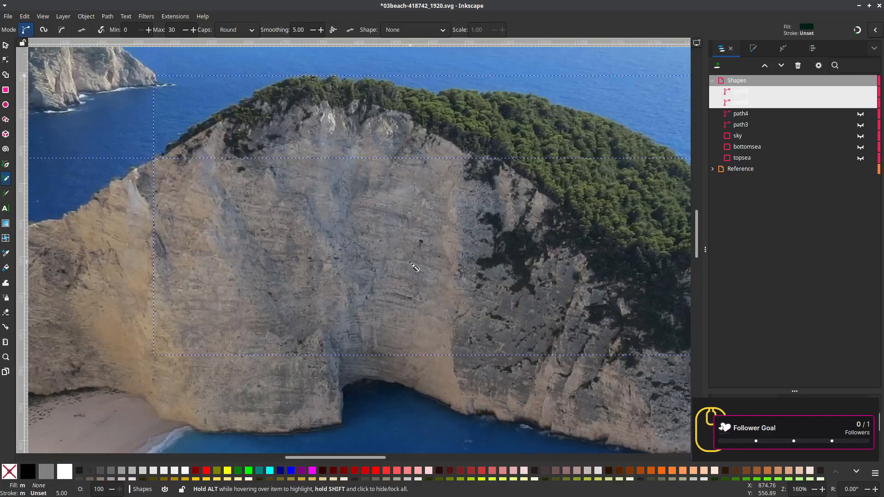
scroll(413, 265, down, 3)
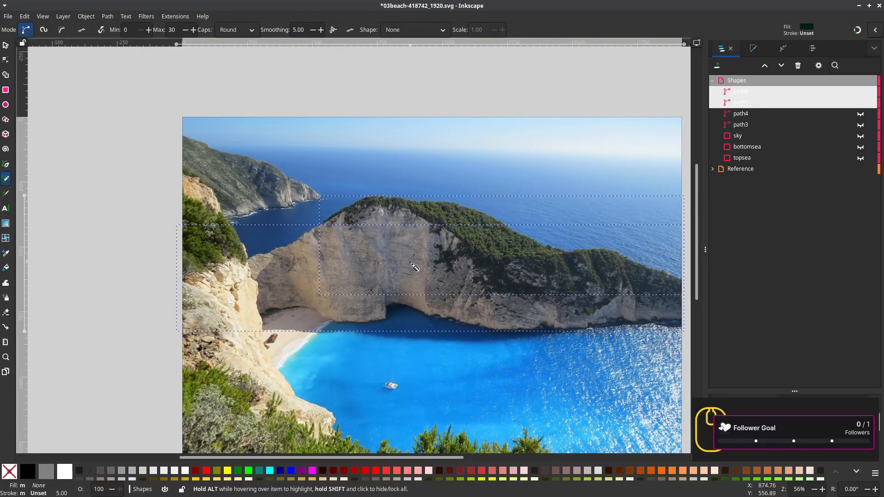
drag(413, 266, 369, 277)
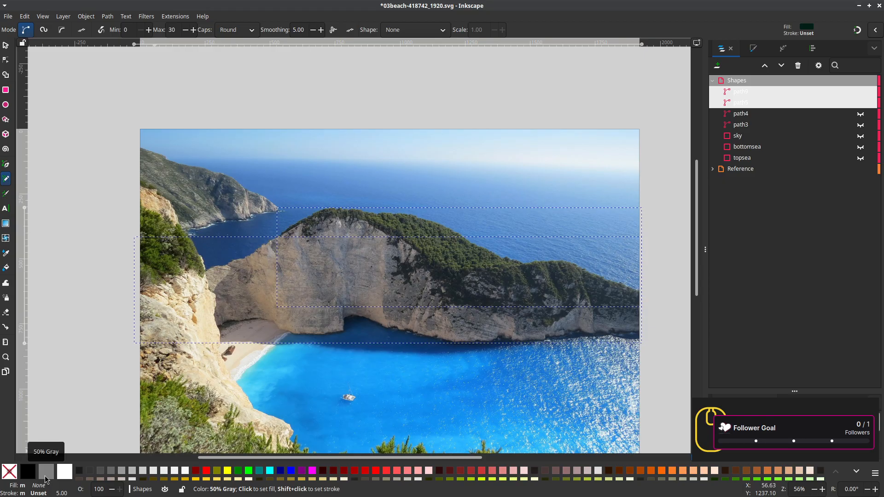
Fill both cut headland pieces with 50% Gray and recolor the lower piece dark red to tell them apart
click(45, 476)
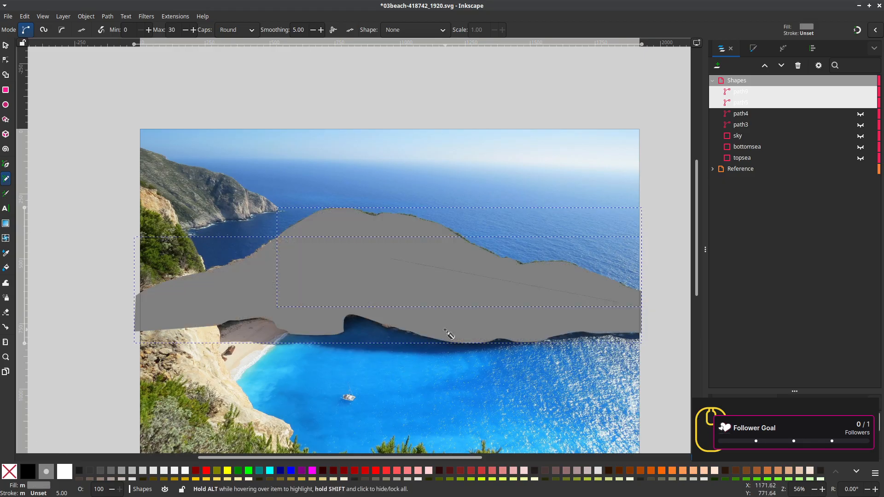
ctrl+scroll(447, 334, up, 2)
click(427, 283)
ctrl+scroll(425, 307, down, 1)
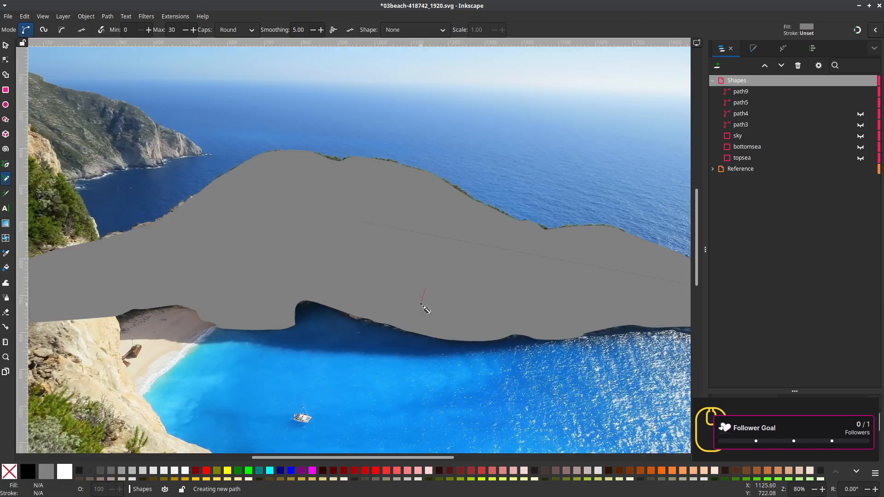
key(Escape)
click(6, 46)
click(285, 253)
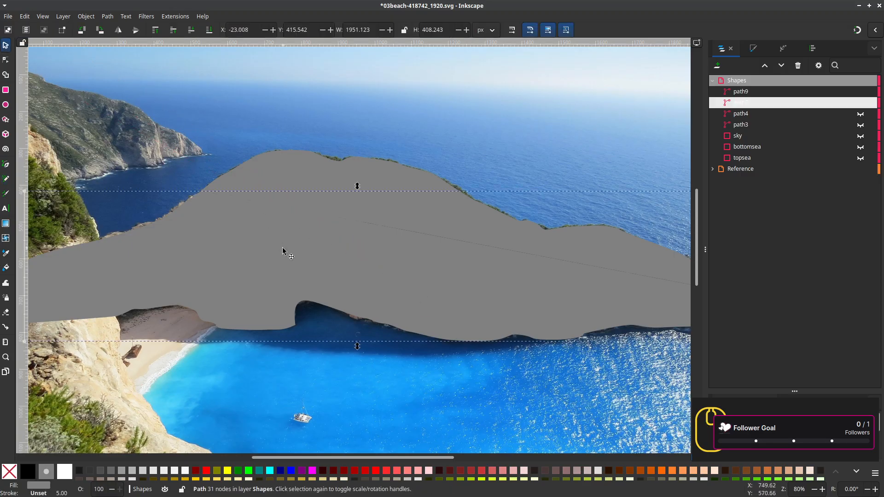
click(194, 472)
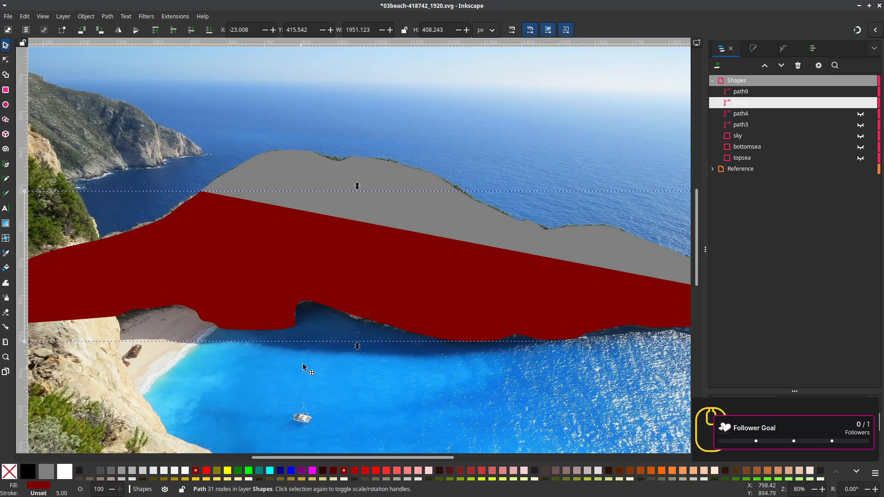
ctrl+scroll(322, 348, down, 2)
ctrl+scroll(474, 343, up, 1)
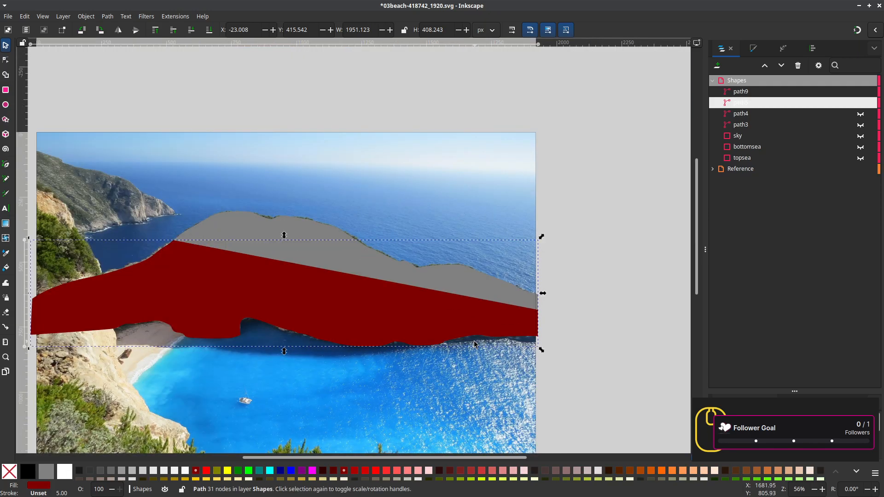
Undo the test fills and the Cut Path operation on the headland
key(ctrl+z)
key(ctrl+z)
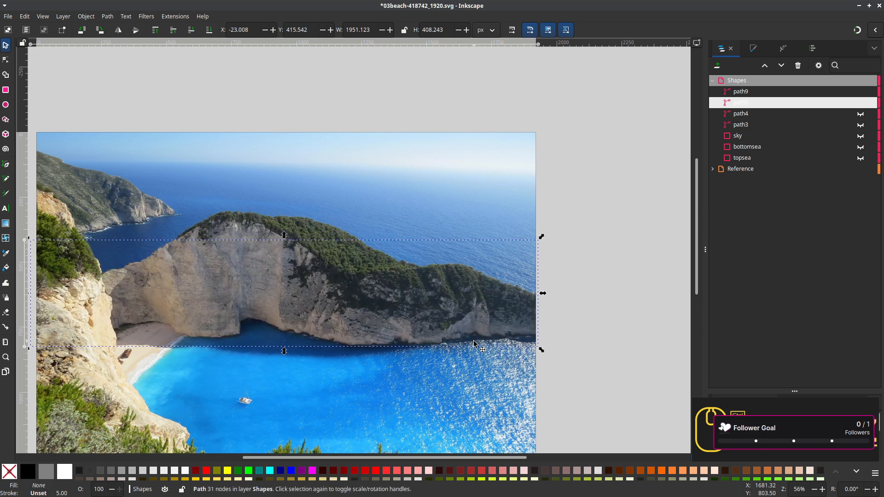
key(ctrl+z)
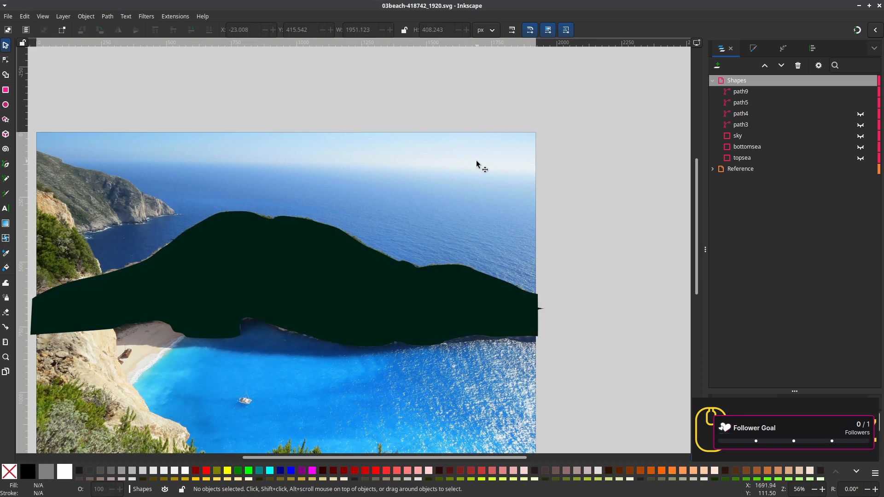
Select the freehand vegetation line, show its nodes, and simplify the path twice
click(741, 103)
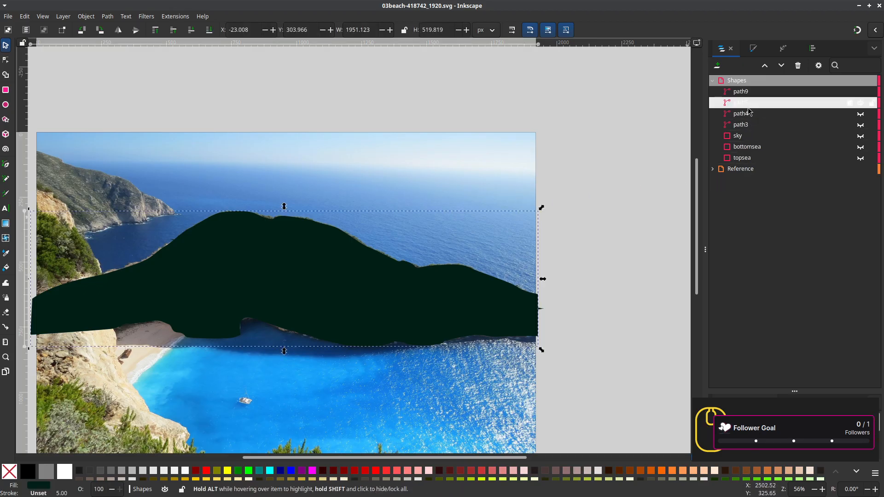
click(745, 92)
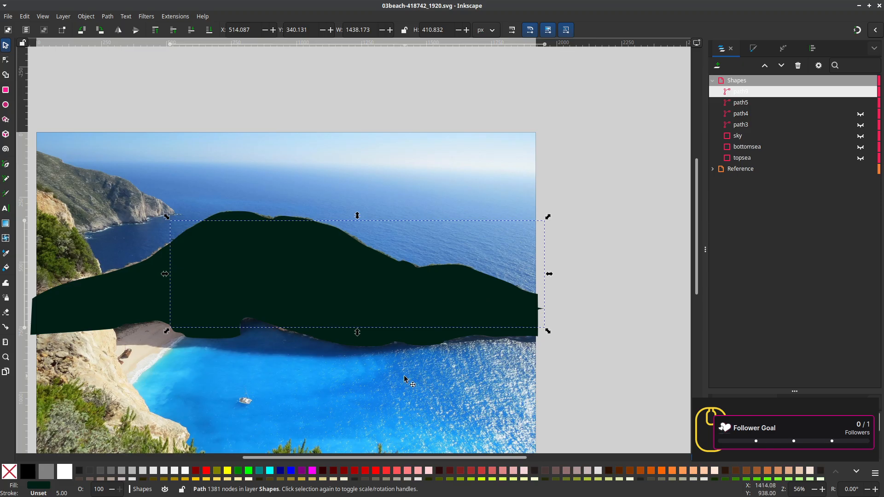
key(n)
scroll(518, 350, up, 1)
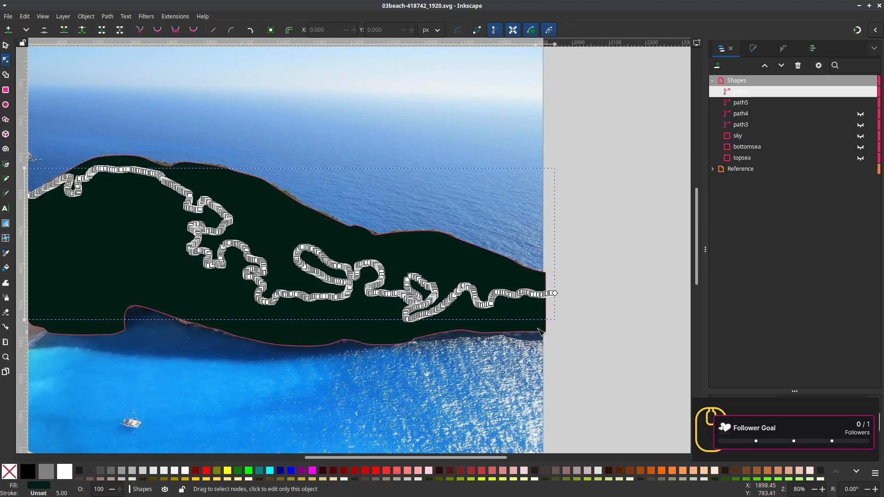
scroll(678, 103, down, 2)
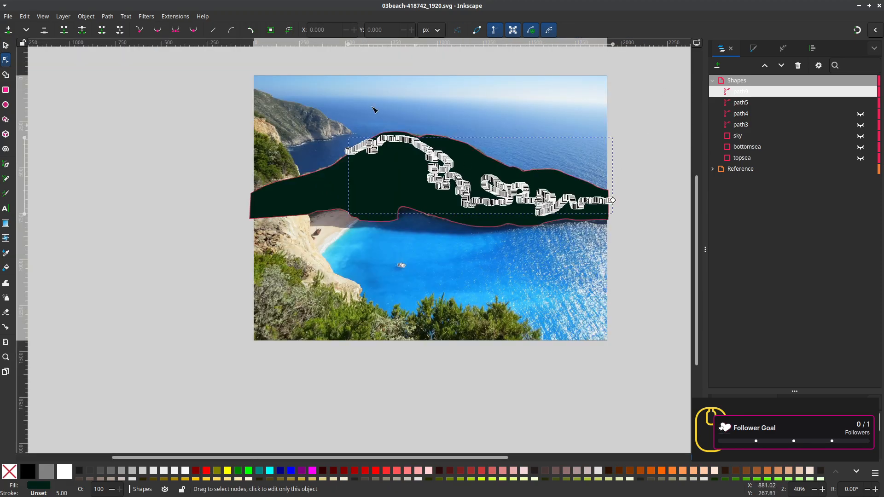
click(111, 18)
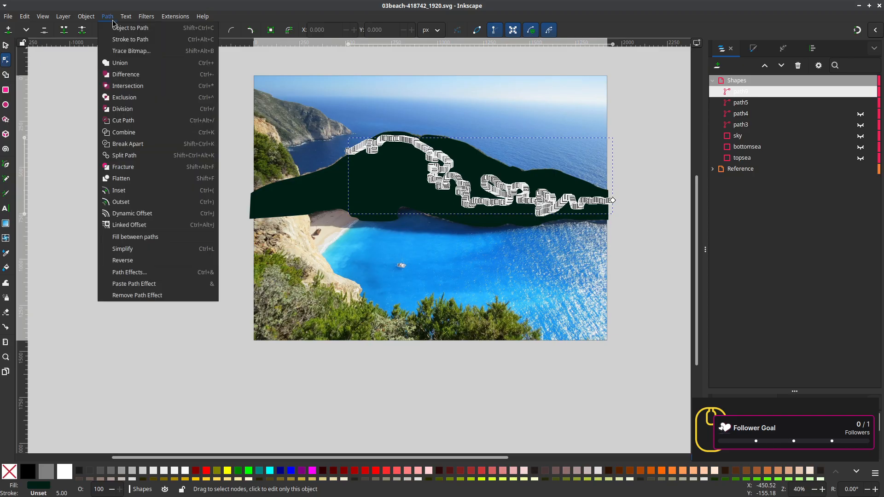
click(131, 253)
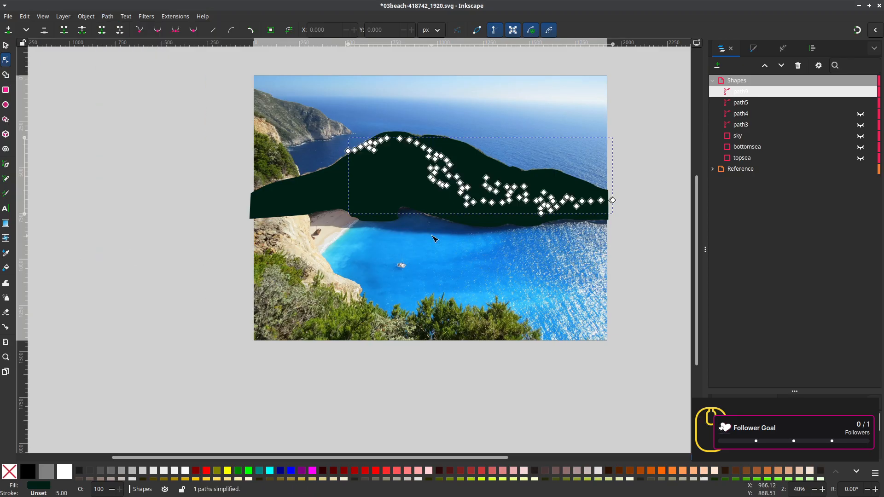
drag(432, 236, 353, 295)
scroll(370, 282, up, 1)
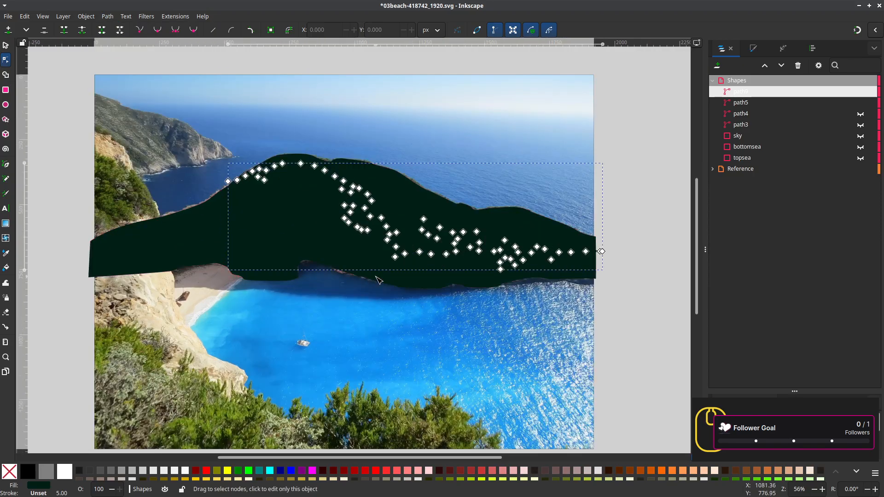
key(ctrl+l)
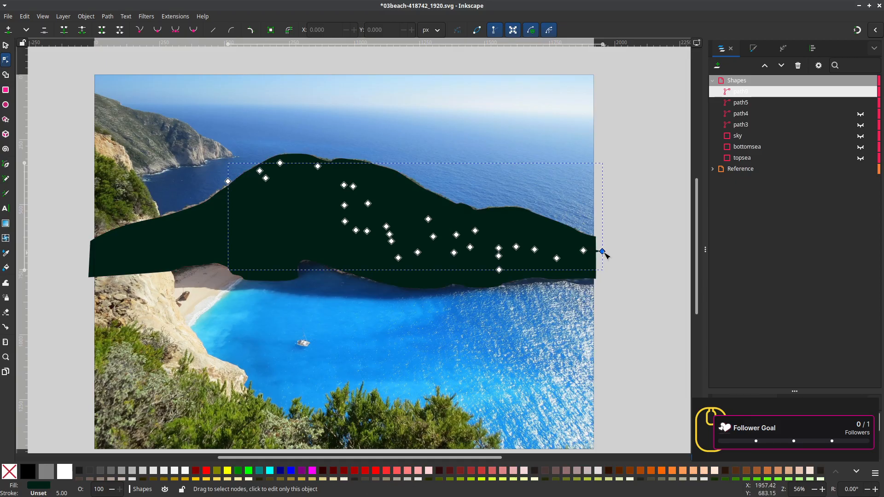
Extend the vegetation line with the Pen tool from its seaward end, below the headland and beyond the page's opposite edge, closing it at its start
click(5, 163)
click(602, 250)
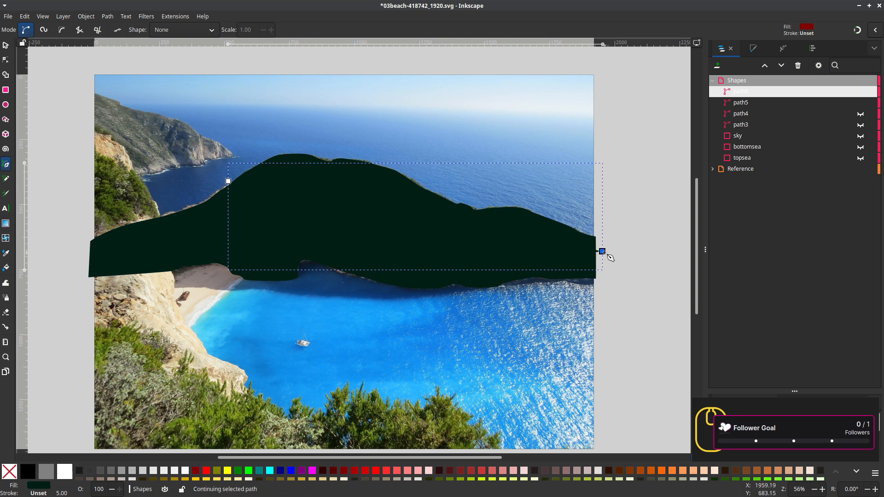
click(606, 314)
scroll(147, 304, left, 2)
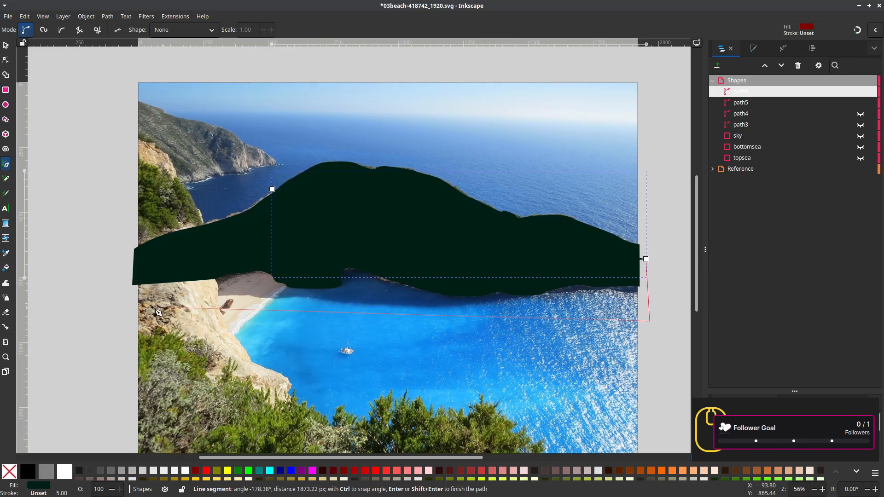
click(113, 303)
click(115, 234)
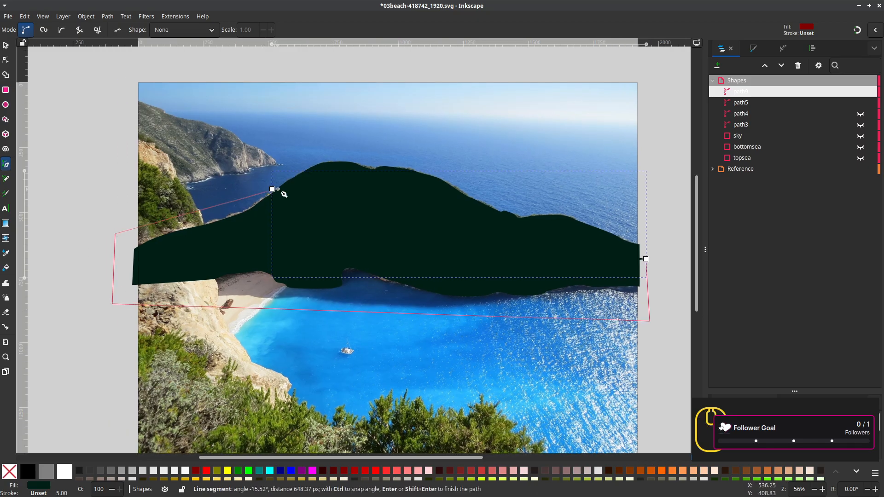
click(271, 190)
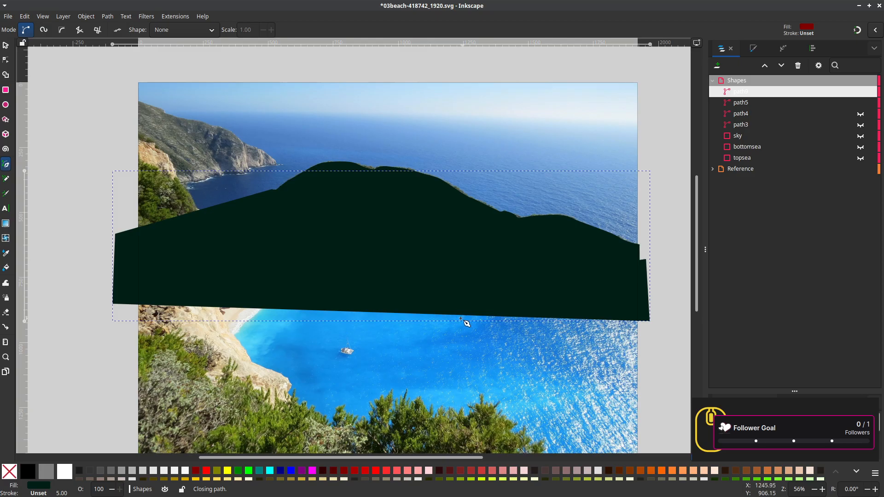
drag(462, 318, 411, 338)
Subtract the closed Pen shape from the duplicated headland path with Difference, leaving only the vegetation area
click(5, 46)
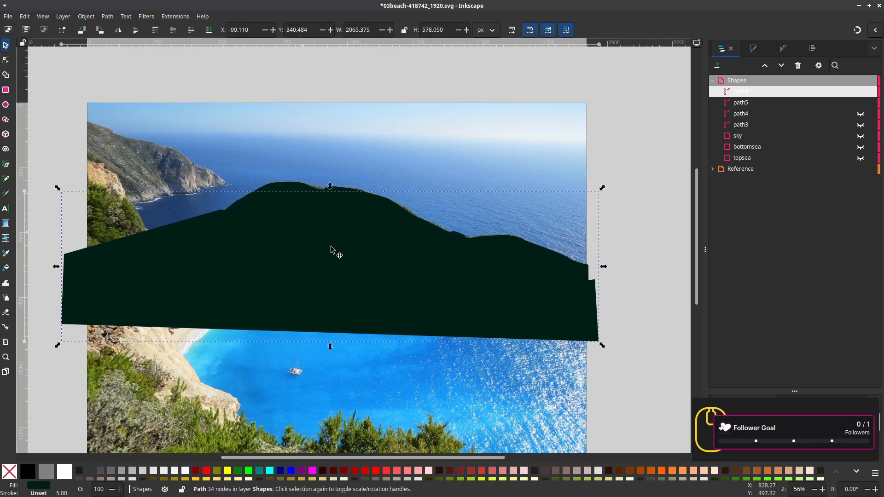
click(741, 103)
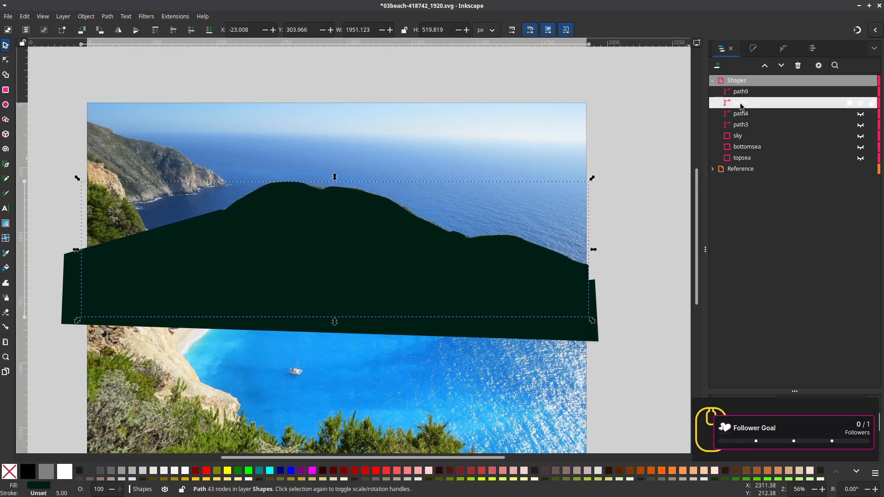
shift+click(745, 92)
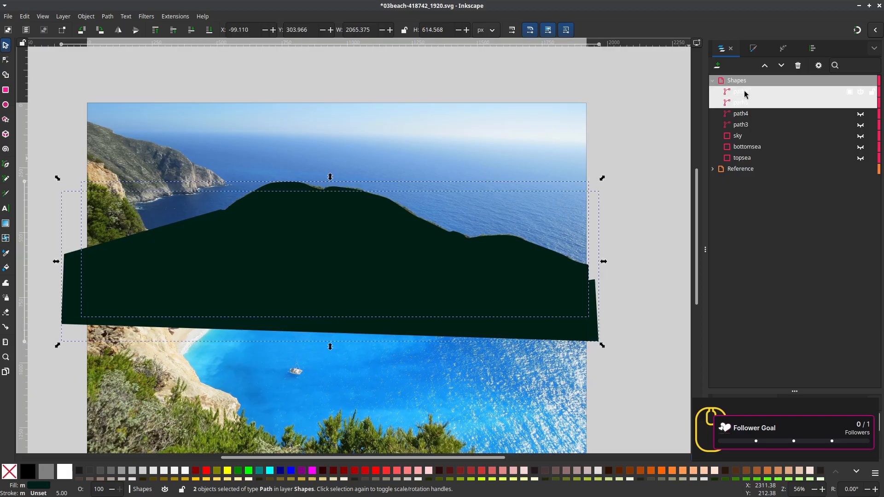
click(107, 16)
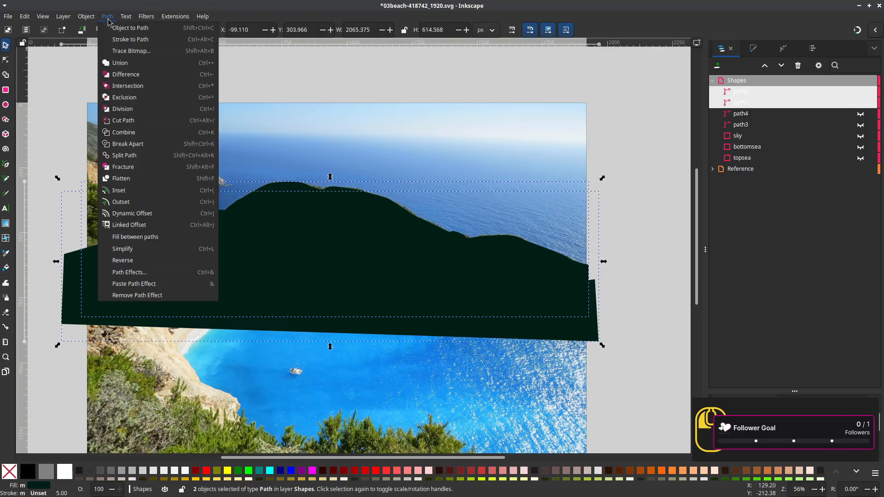
click(115, 77)
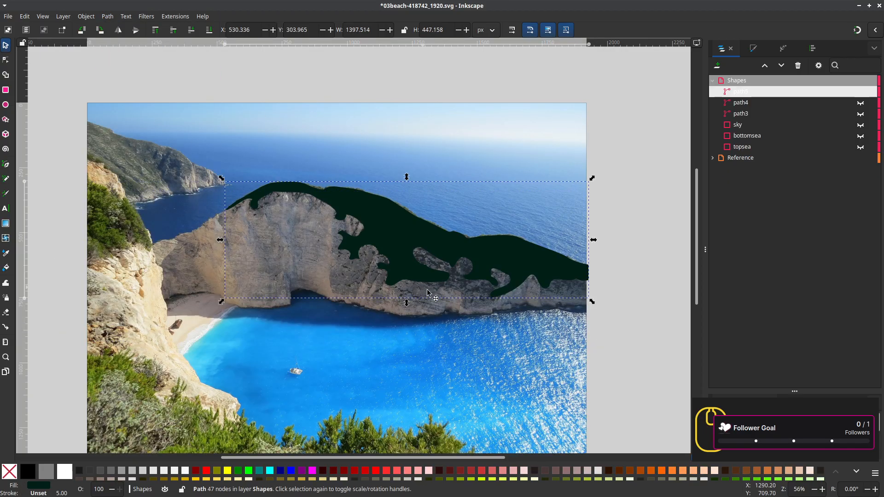
Unhide the original headland shape, path4, beneath the vegetation shape
drag(424, 234, 382, 245)
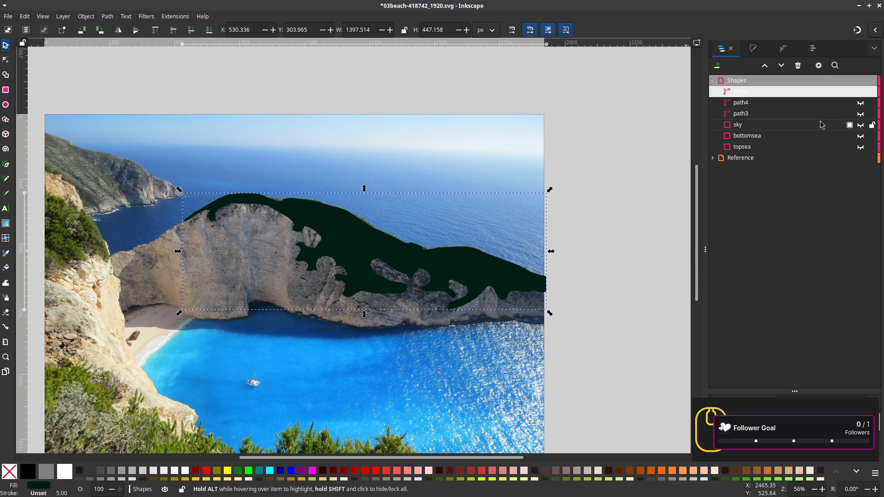
click(860, 103)
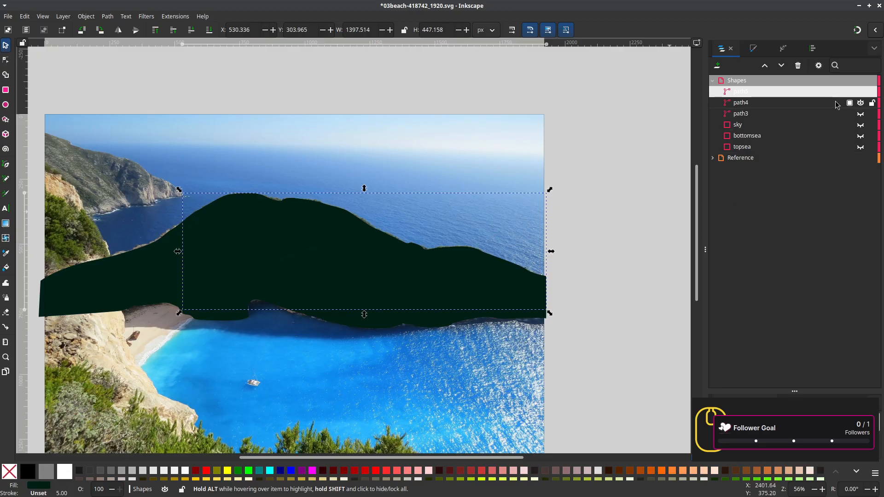
Hide both middle headland shapes, path5 and path4, to expose the beach in the reference photo
click(860, 103)
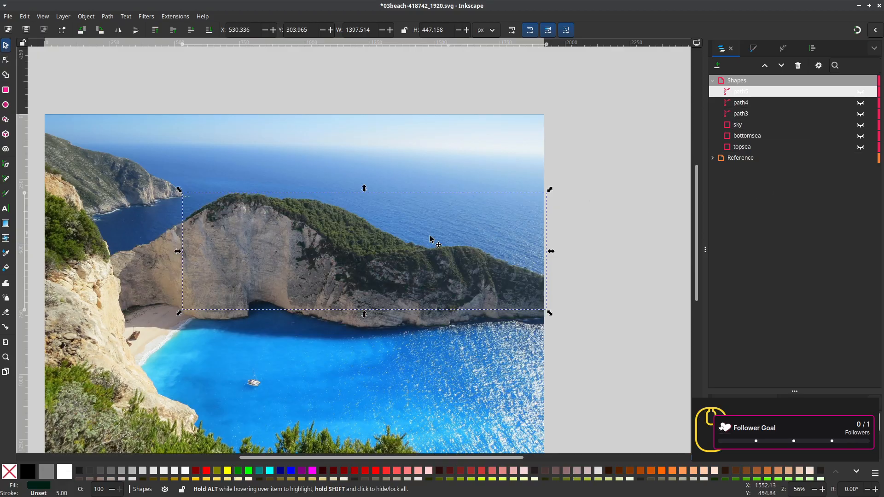
scroll(488, 271, left, 6)
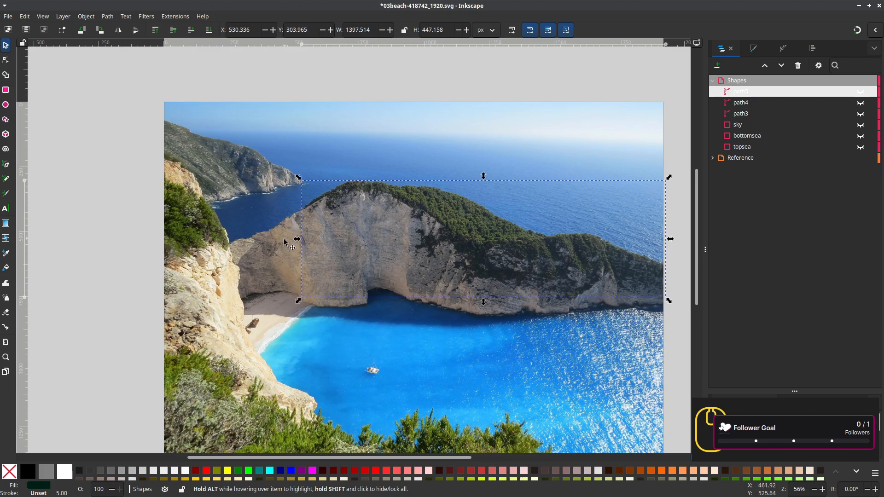
drag(304, 289, 381, 269)
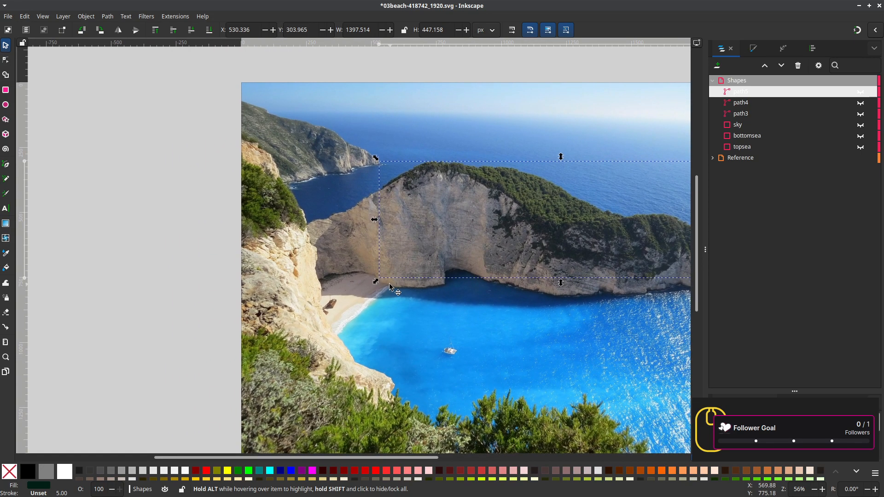
Draw a closed beach shape with the Pen tool, following the shoreline closely and overlapping the foreground cliff and the headland behind
click(735, 128)
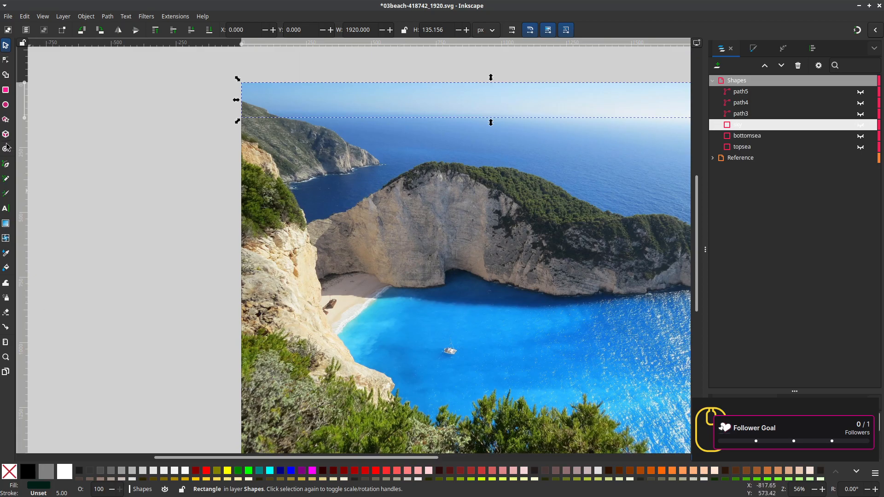
key(b)
scroll(400, 313, up, 1)
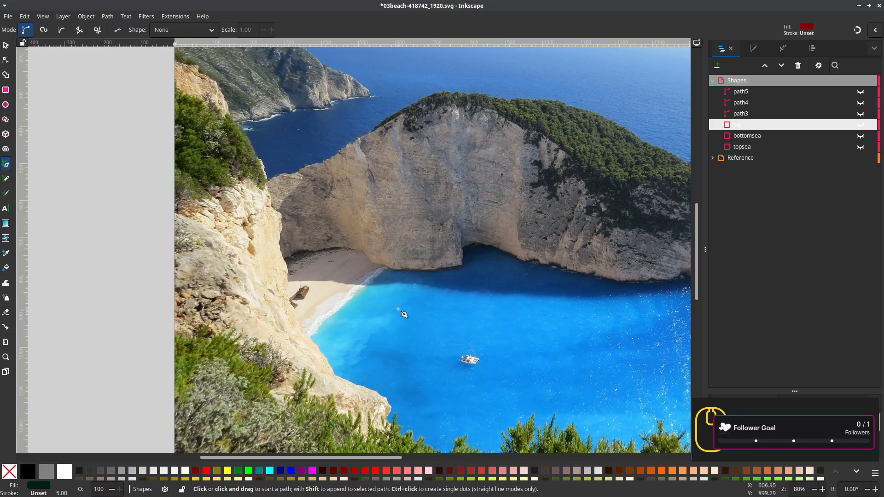
scroll(398, 309, up, 1)
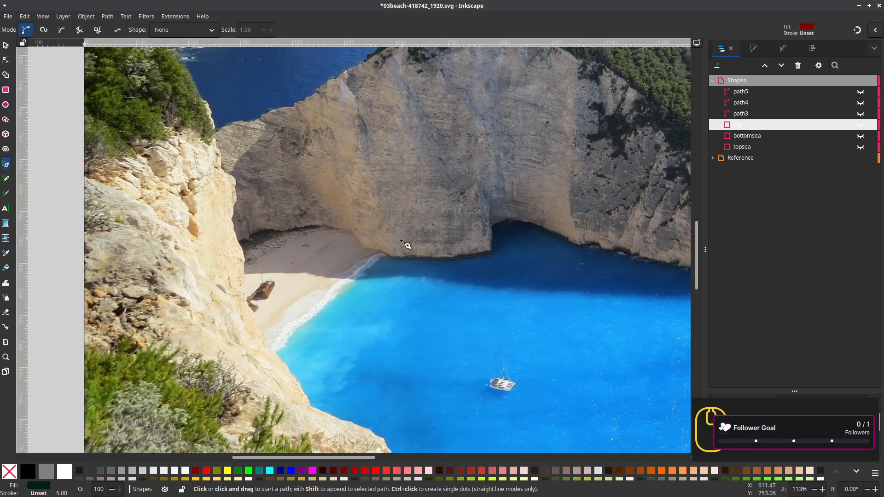
drag(396, 243, 339, 282)
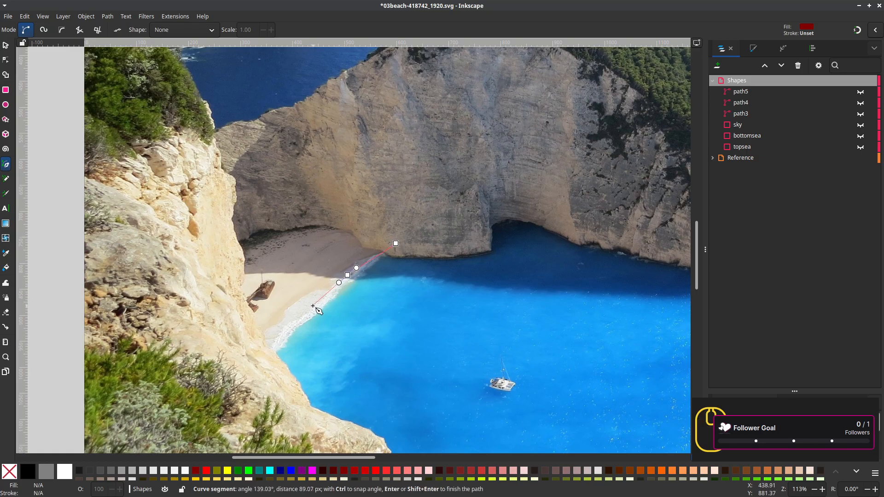
drag(309, 309, 241, 364)
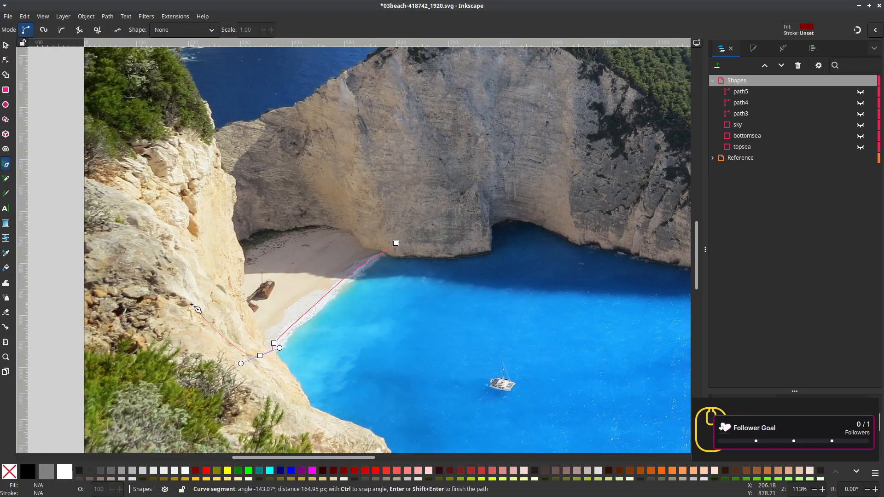
click(172, 274)
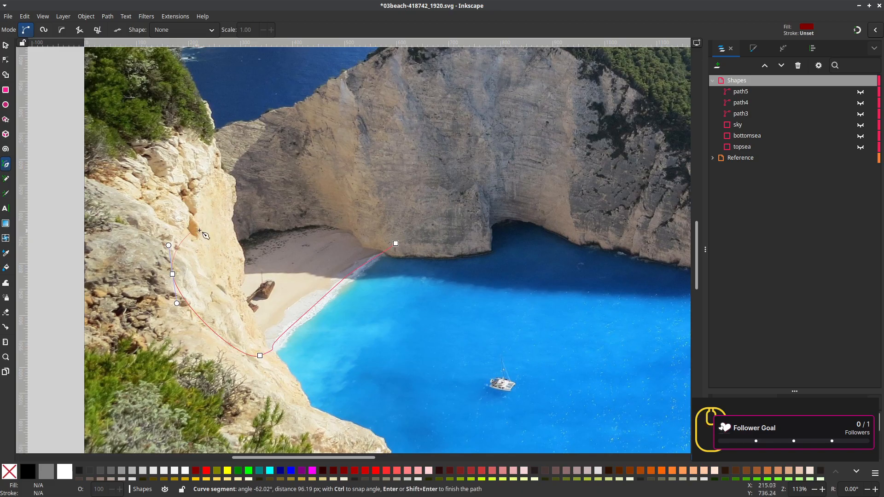
drag(237, 223, 255, 217)
drag(309, 209, 334, 213)
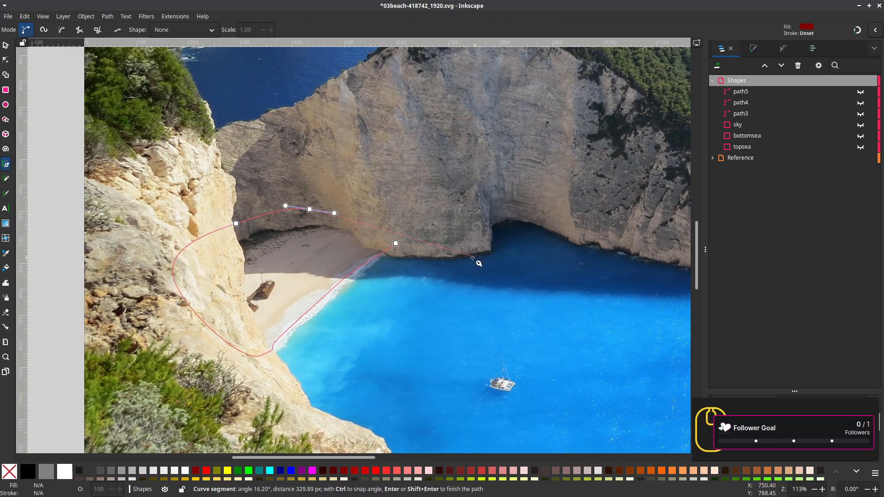
click(396, 244)
Switch the canvas display mode to Outline so the photo shows through the beach shape
scroll(394, 350, left, 5)
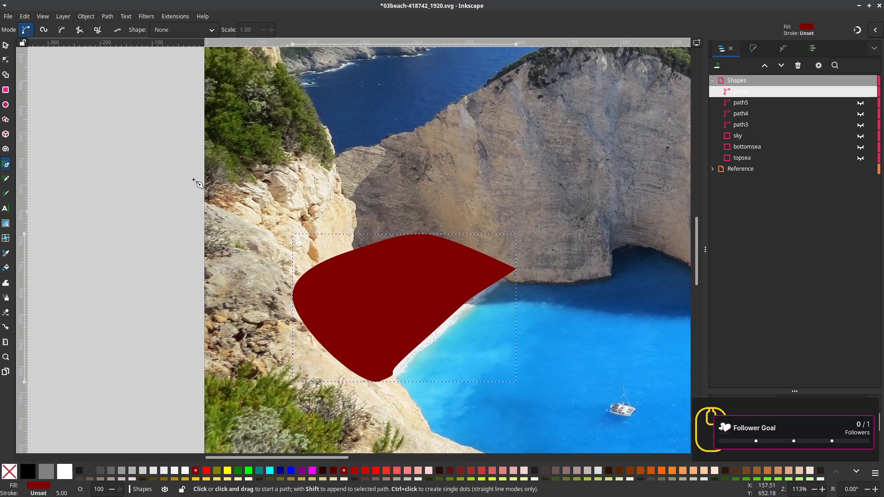
click(42, 16)
mouse_move(59, 52)
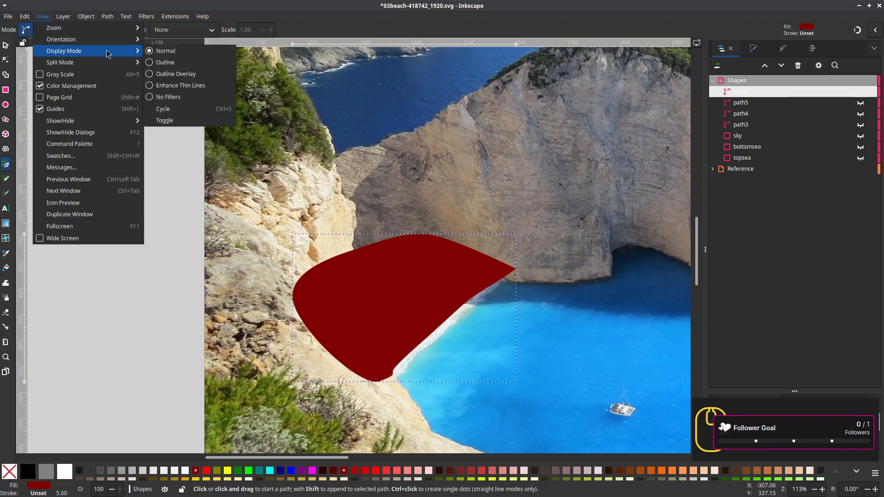
click(158, 63)
Draw a closed Pen shape whose lower curve follows the back of the beach, with straight sides running over the cliffs
scroll(397, 306, up, 1)
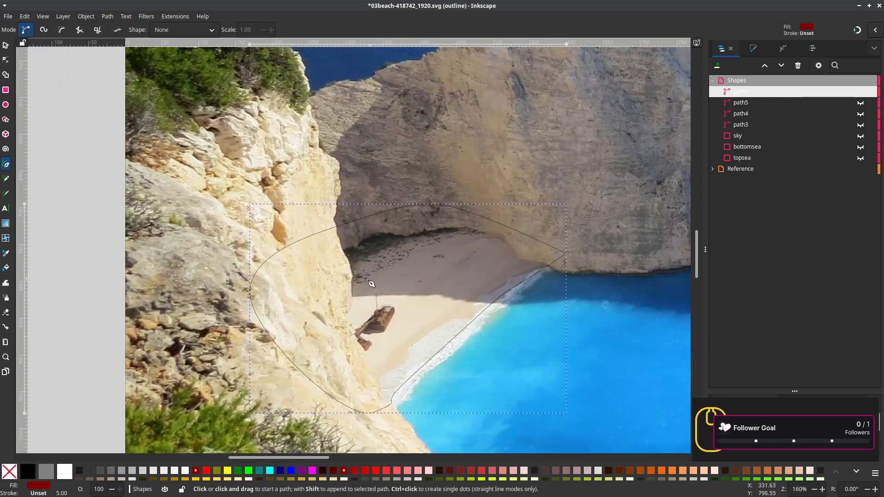
drag(249, 340, 263, 318)
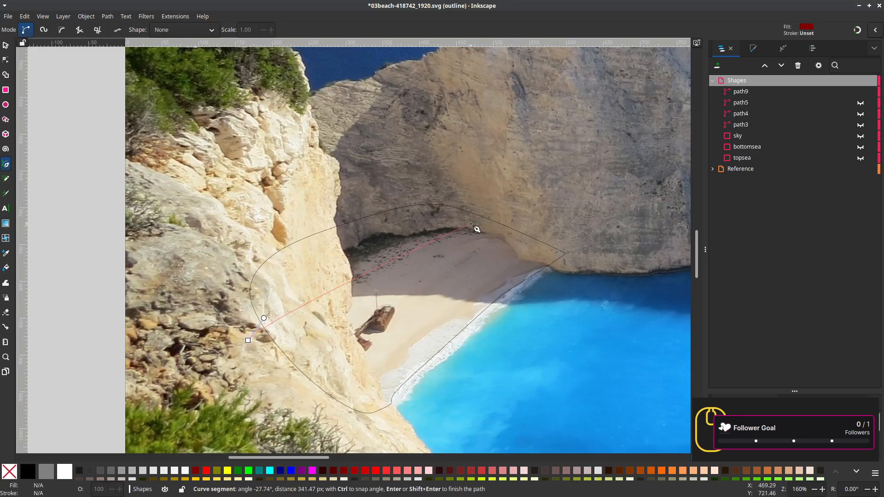
drag(470, 223, 544, 215)
click(560, 204)
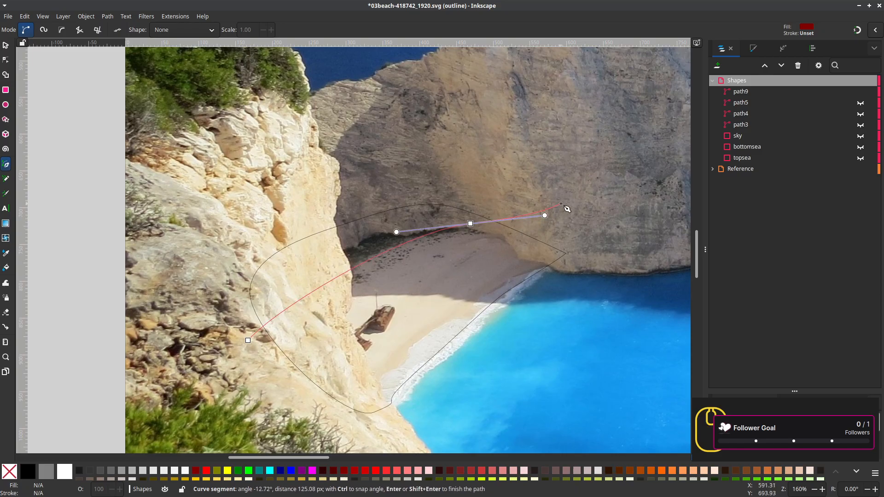
click(422, 135)
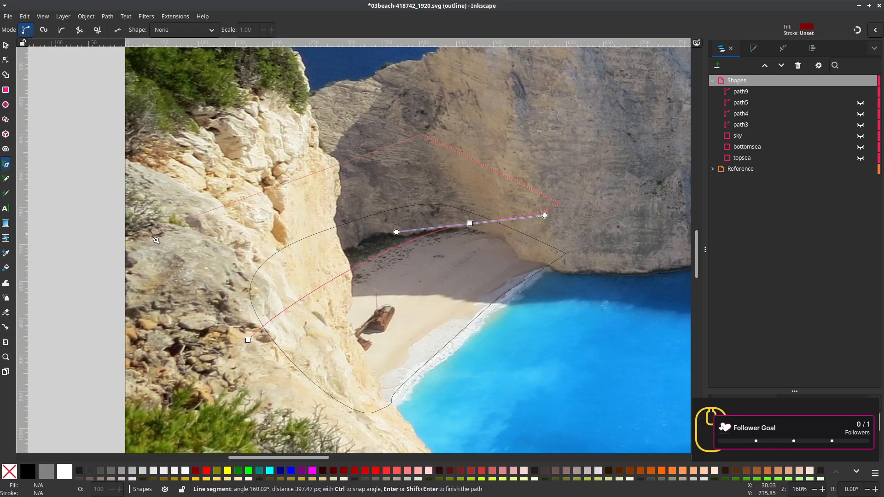
click(194, 241)
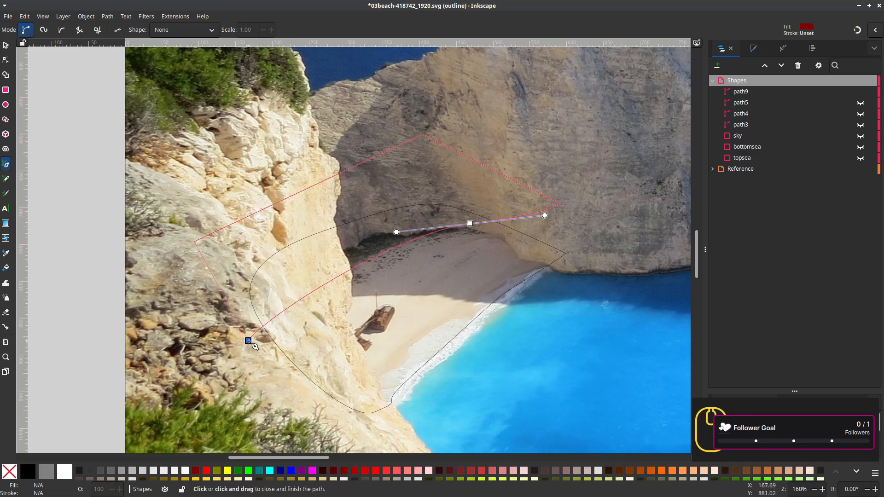
click(248, 340)
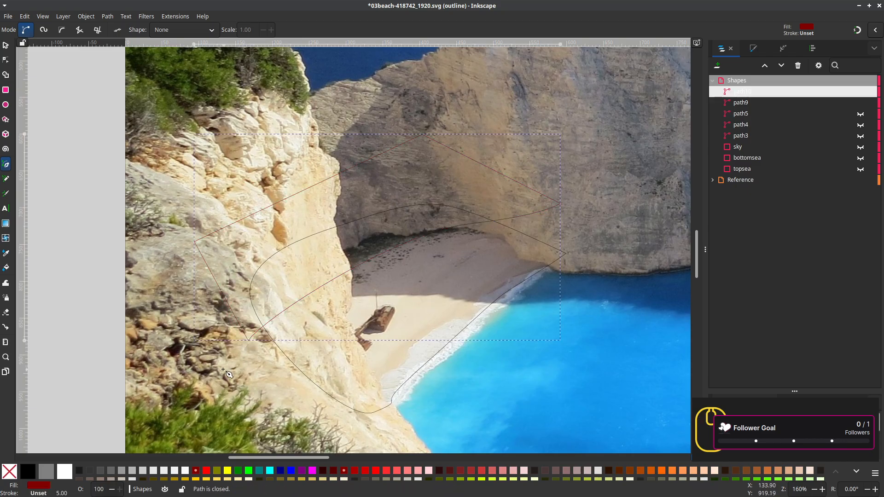
Duplicate the beach shape, path9
click(744, 105)
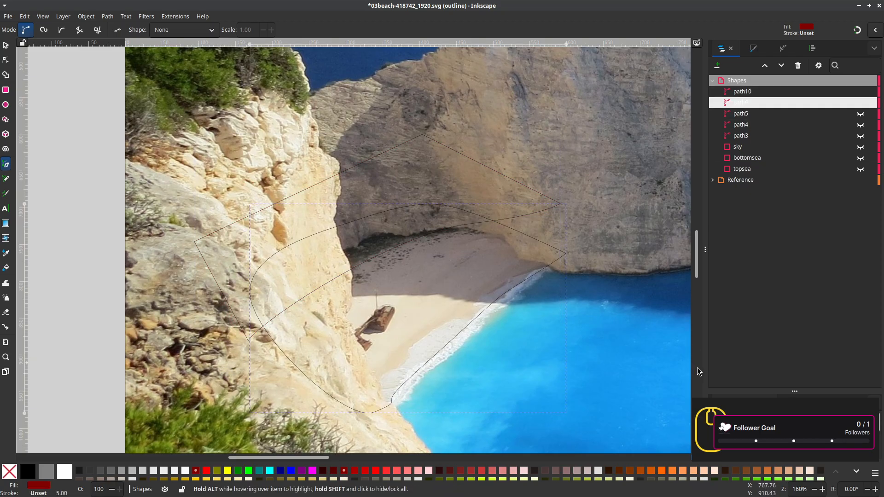
right_click(761, 105)
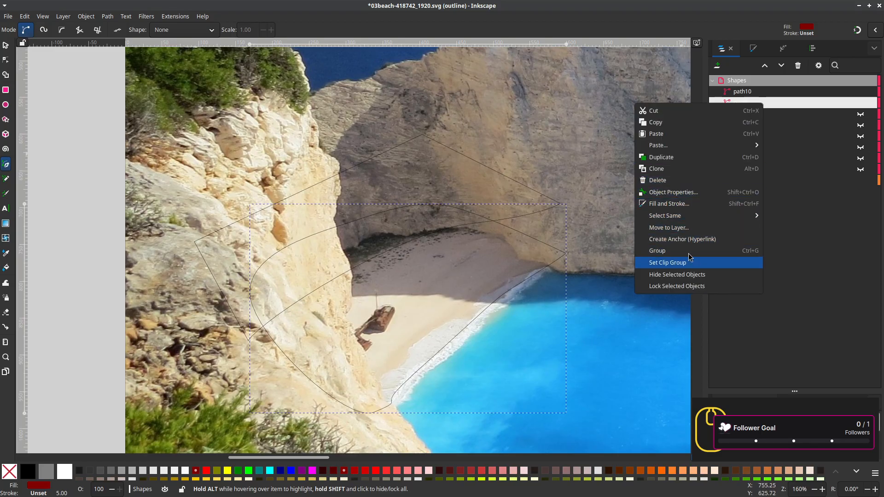
click(675, 158)
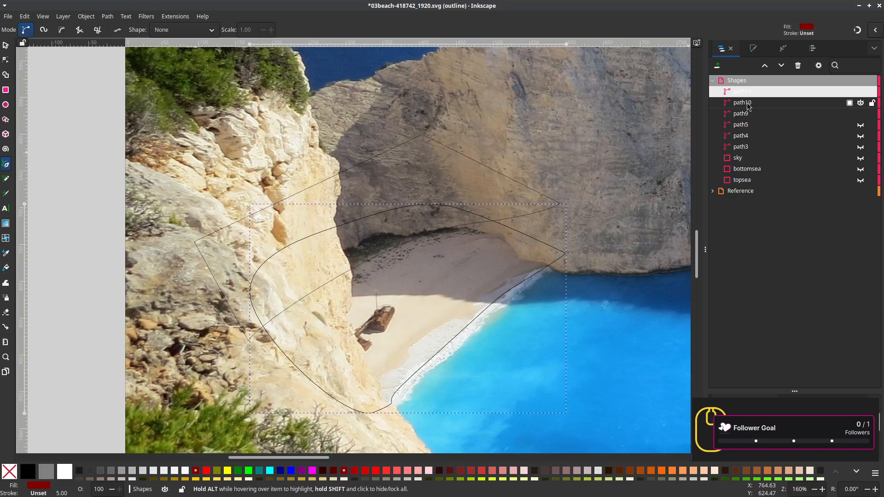
Try a Difference between the duplicated beach shape, path11, and path10 beneath it, and undo it
mouse_move(748, 107)
mouse_down()
mouse_move(754, 89)
mouse_move(746, 107)
mouse_up()
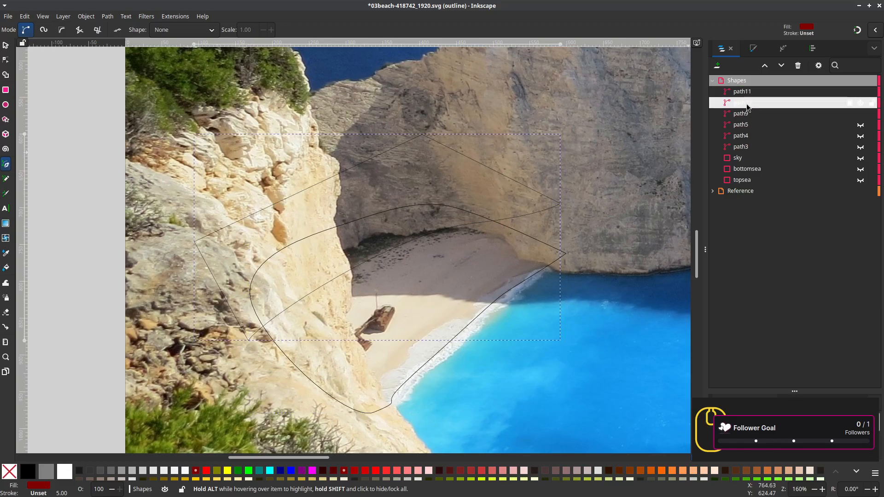
shift+click(746, 91)
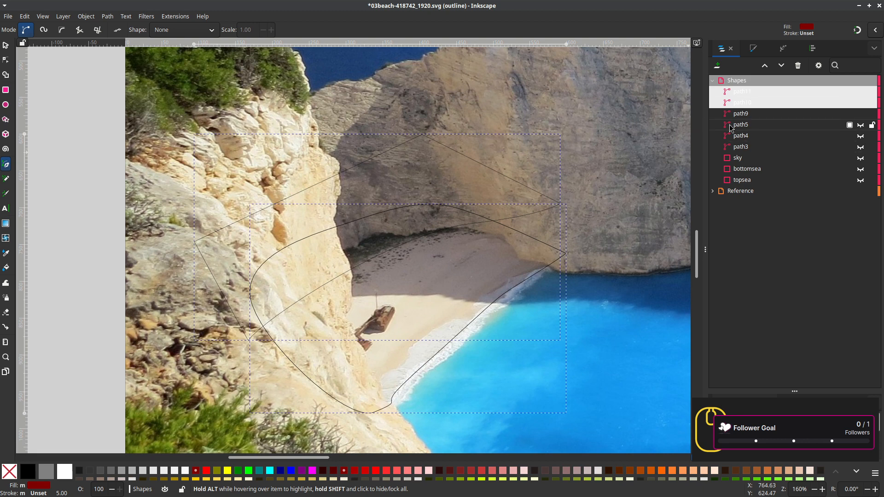
click(91, 18)
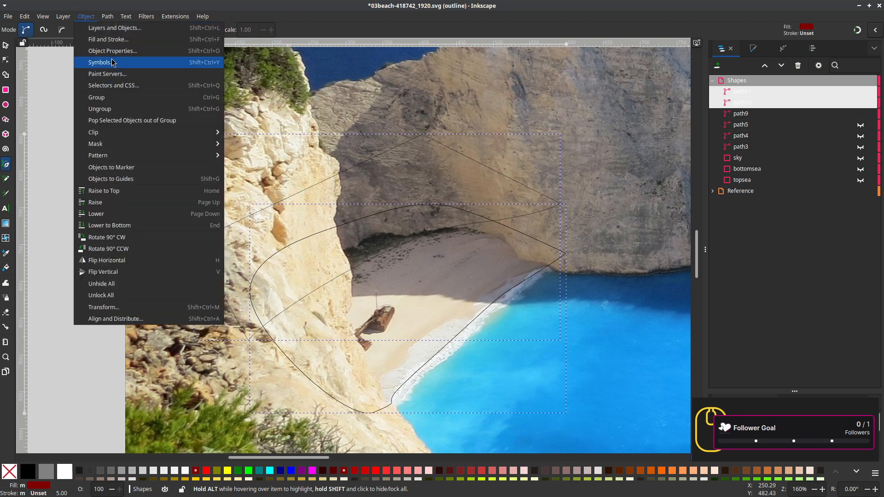
mouse_move(107, 16)
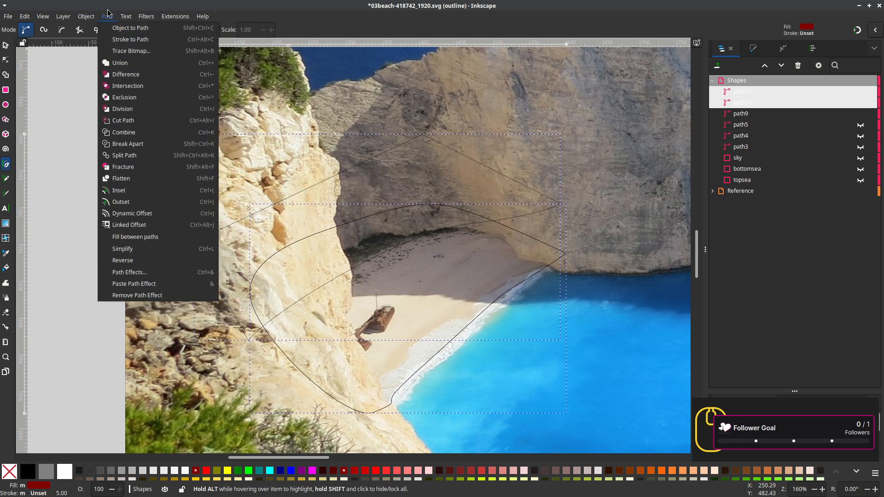
click(129, 86)
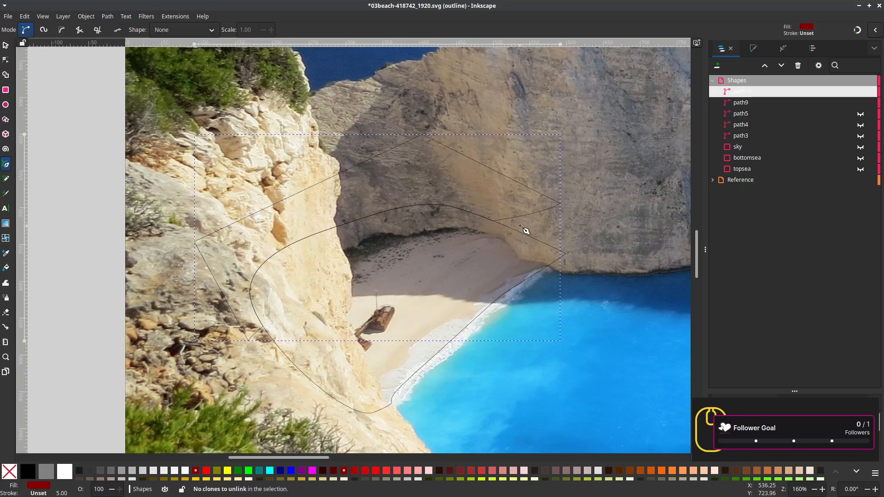
key(Return)
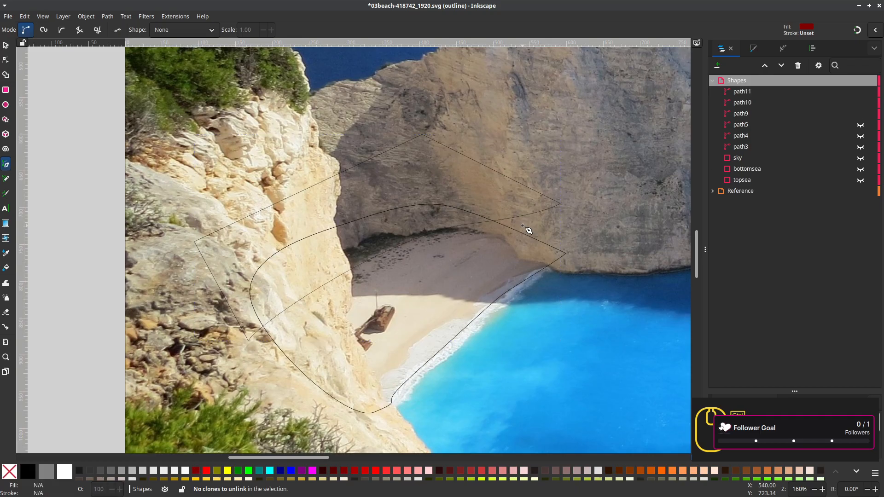
Hide the original beach shape, path9, and move path10 above the duplicated beach shape, path11, in the stacking order
click(748, 105)
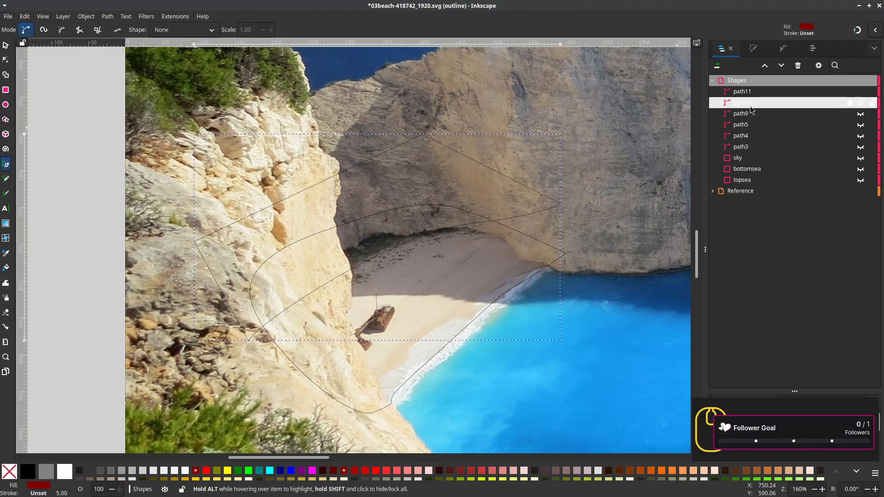
drag(750, 100, 752, 98)
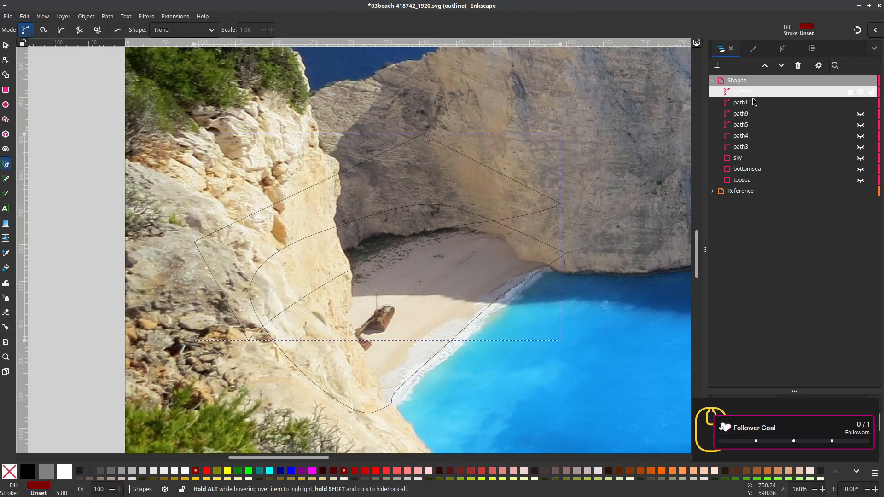
Try subtracting path10 from the duplicated beach shape, path11, with Difference, and undo the operation
click(746, 102)
shift+click(746, 93)
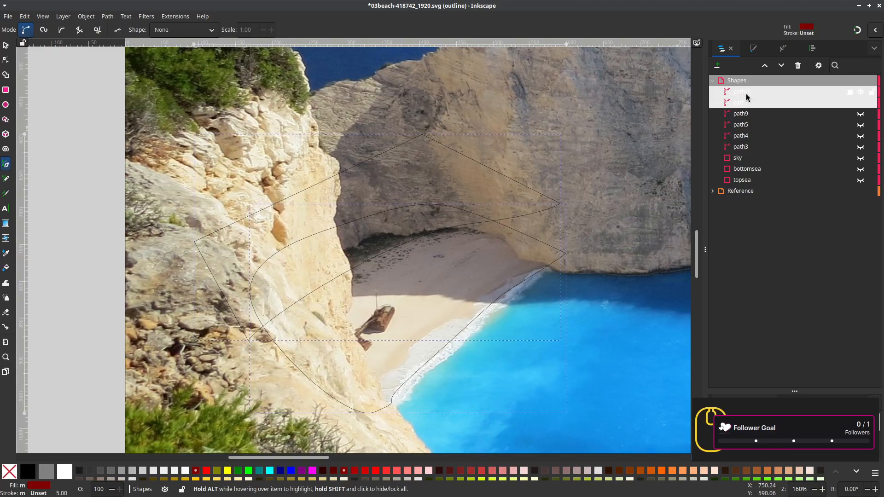
click(107, 16)
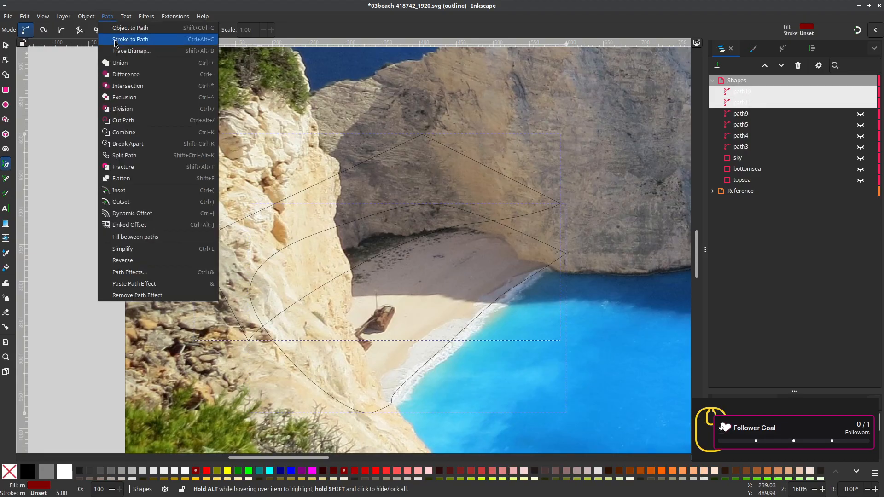
click(120, 73)
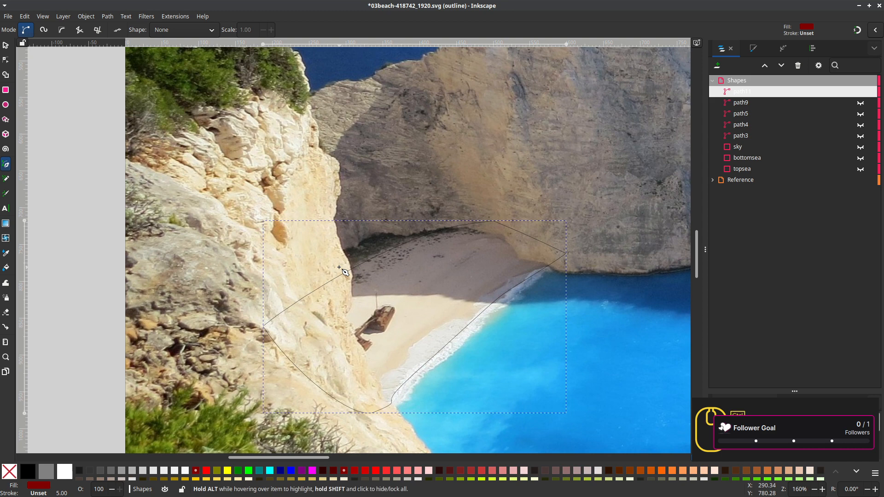
key(ctrl+z)
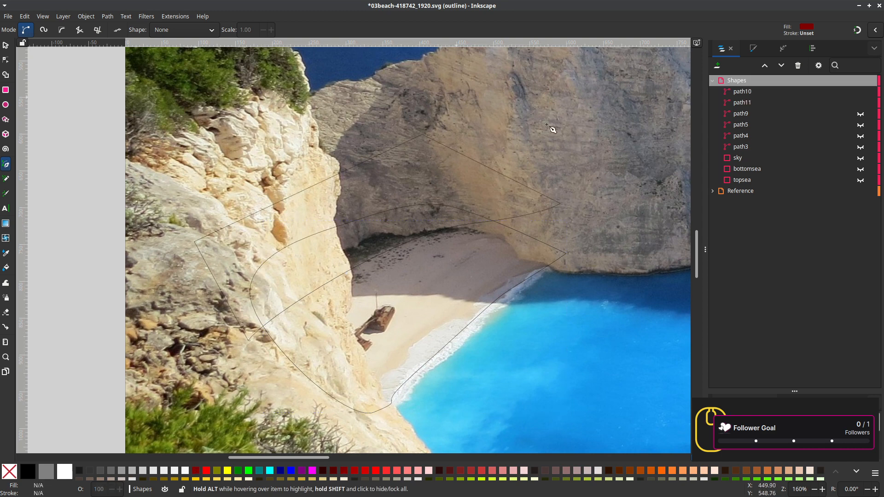
Reshape path10 by moving its two outer upper nodes out over the sea and below the beach, covering the lower beach area
click(743, 92)
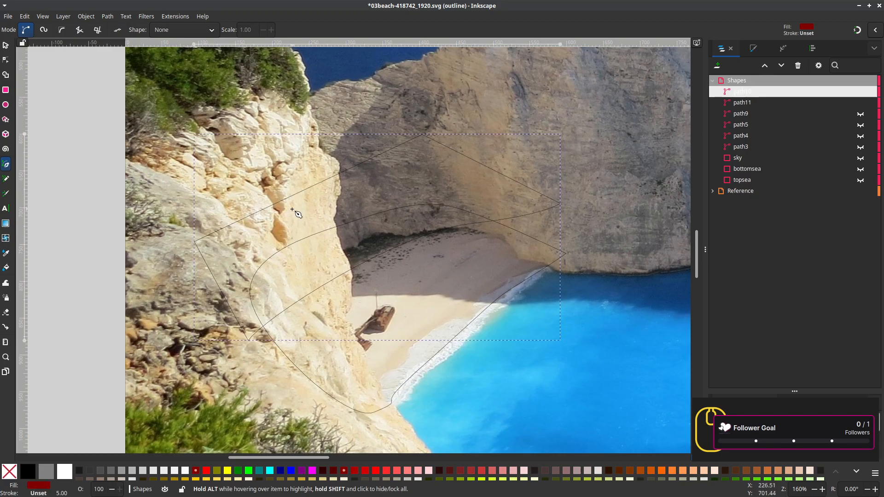
key(n)
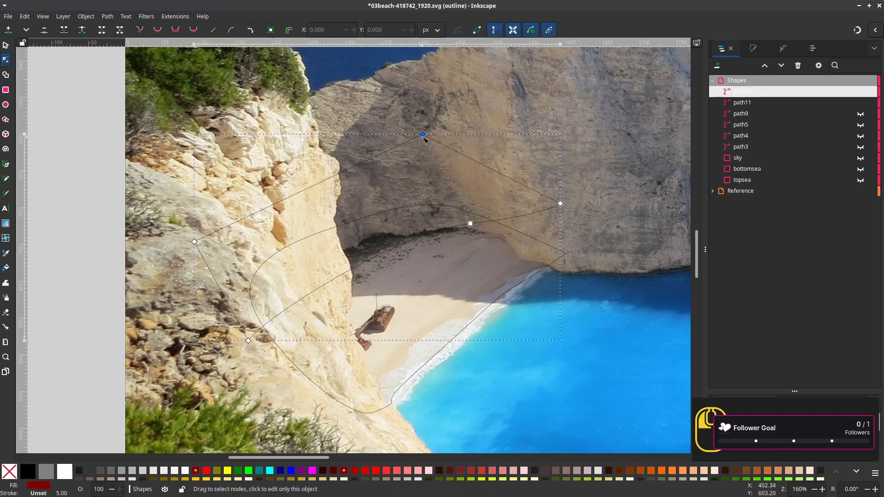
drag(423, 134, 671, 314)
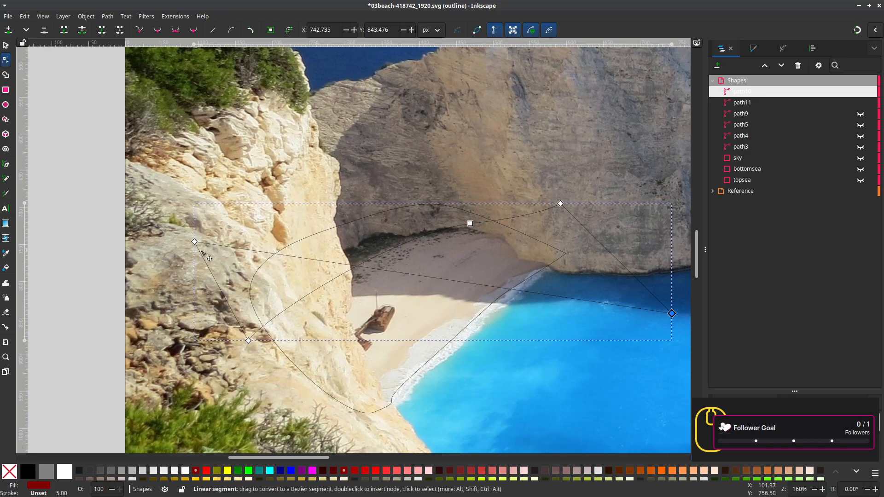
drag(194, 241, 369, 439)
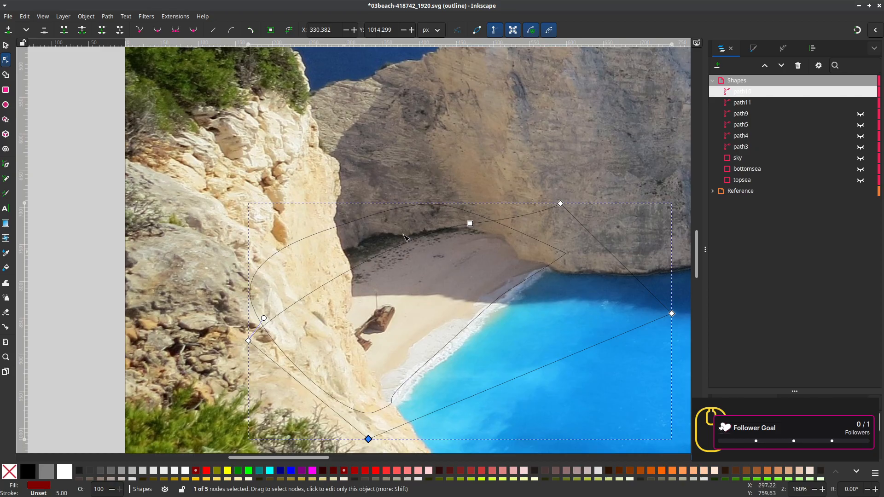
Subtract path10 from the duplicated beach shape, path11, with the Difference operation
shift+click(745, 106)
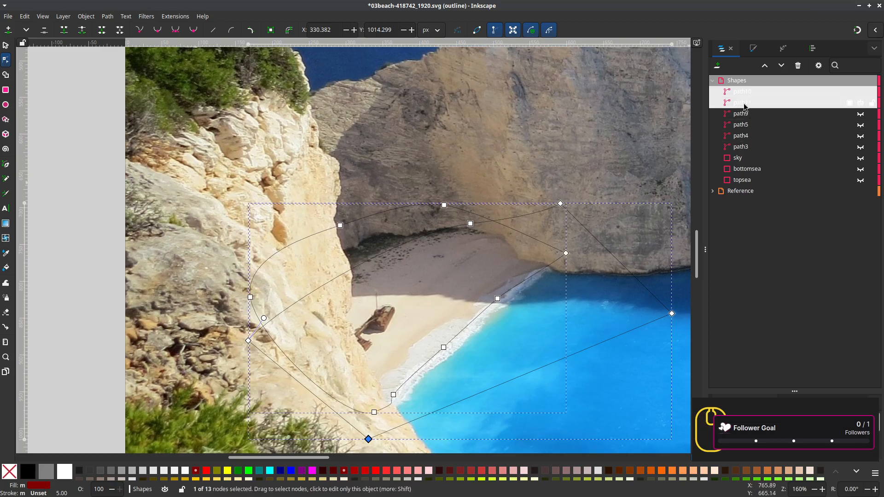
click(87, 18)
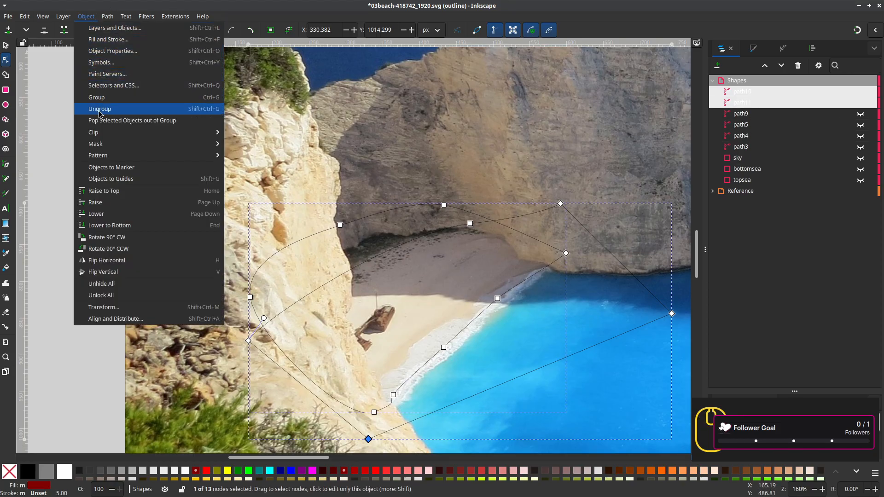
mouse_move(108, 16)
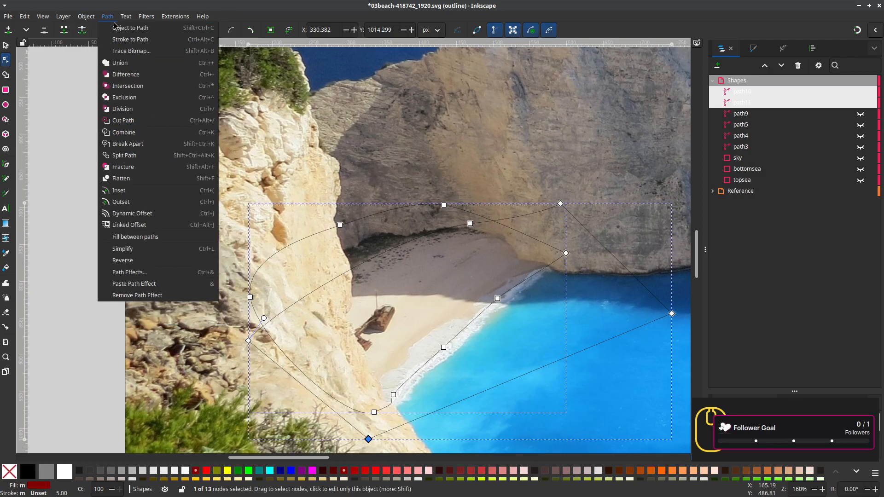
click(127, 75)
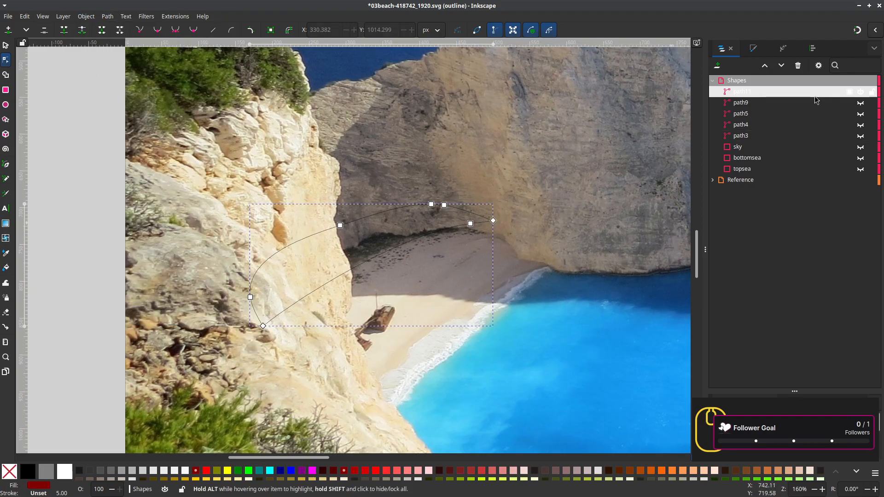
Unhide the original beach shape, path9, and move path11 and path9 directly above sky in the stacking order
click(860, 103)
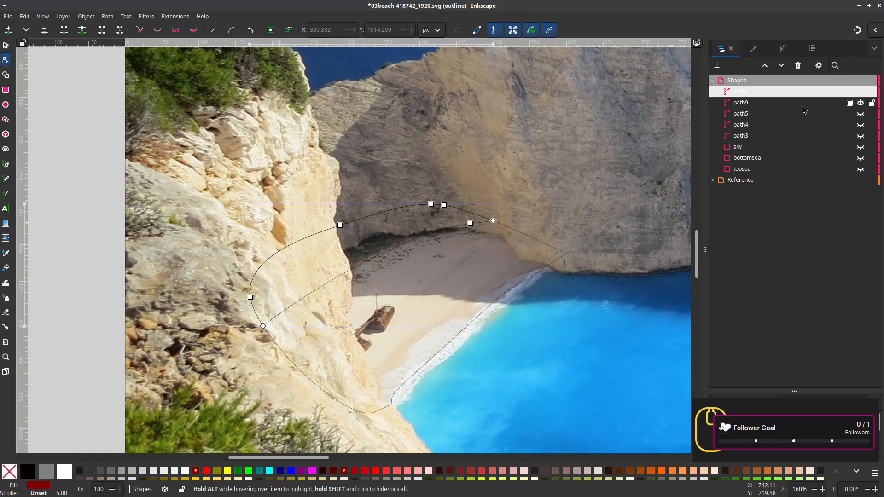
shift+click(750, 103)
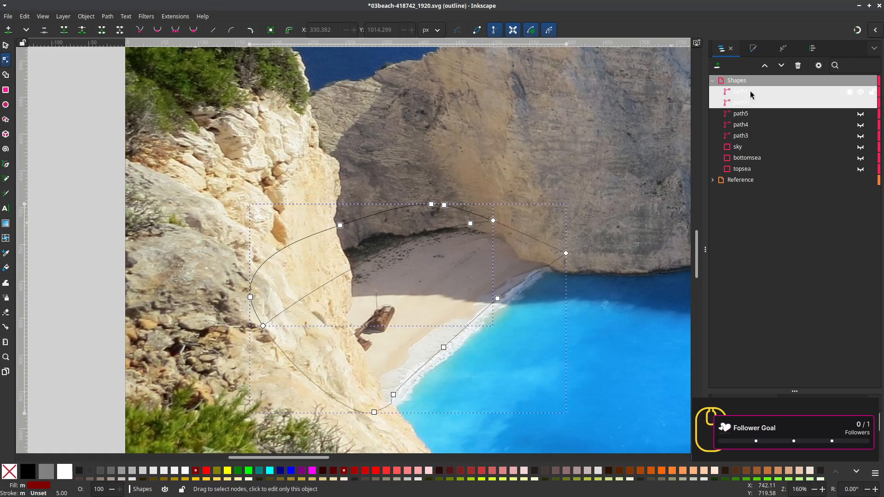
drag(749, 91, 768, 141)
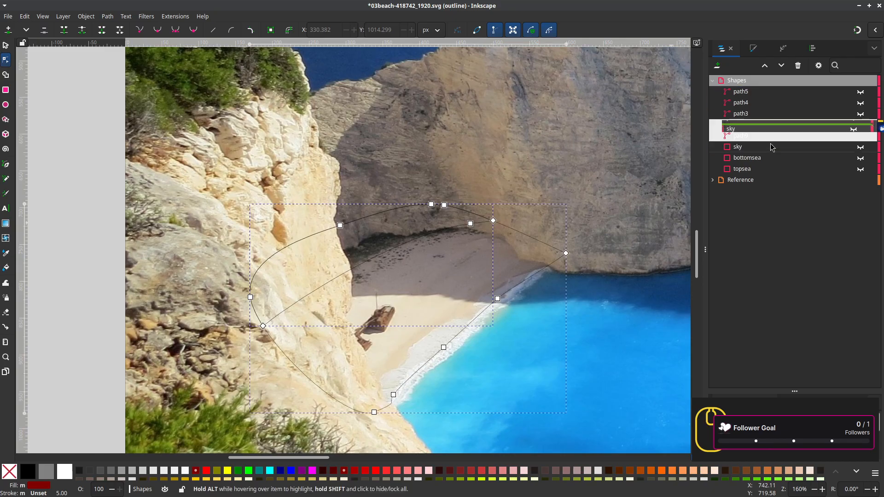
Select the topmost shape, path5, and save the document
scroll(525, 297, down, 3)
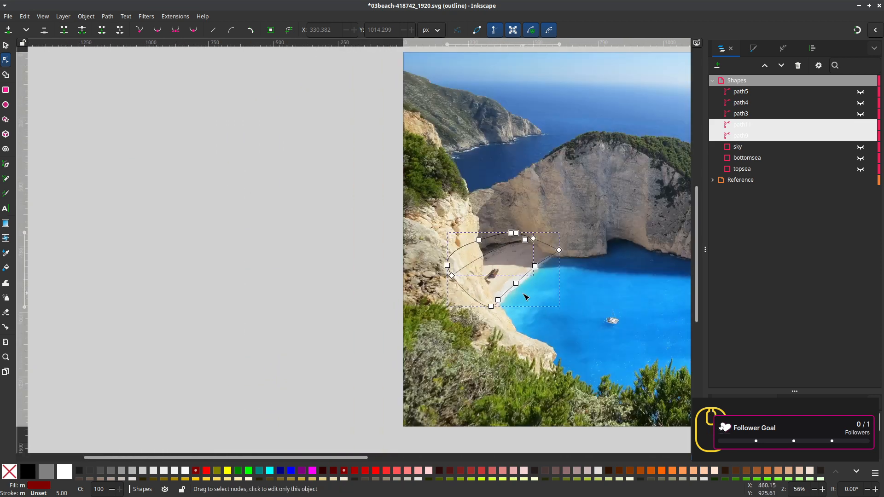
drag(525, 297, 450, 317)
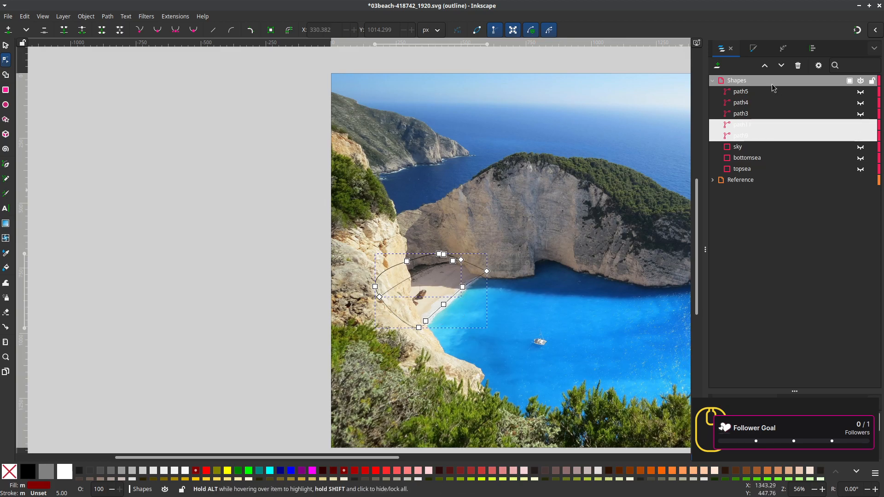
click(739, 91)
key(ctrl+s)
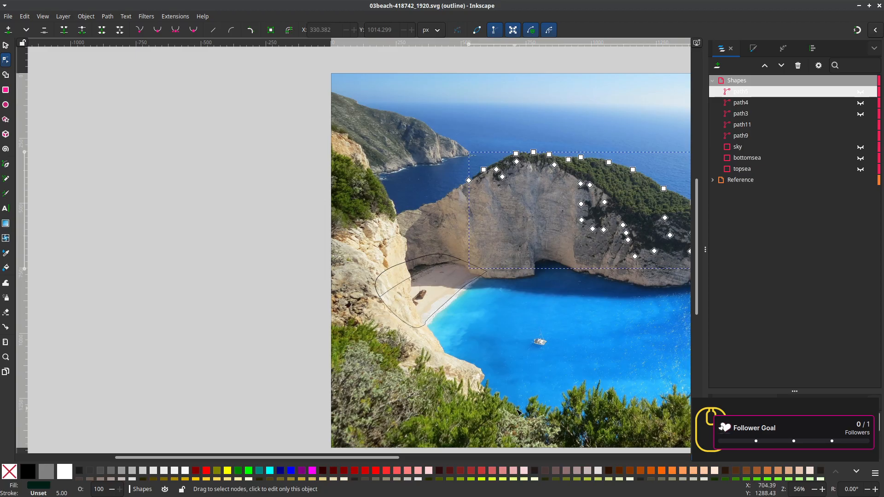
Start a Pen outline of the near cliff outside the photo's left edge, tracing its upper edge down along the bushes
drag(517, 411, 467, 288)
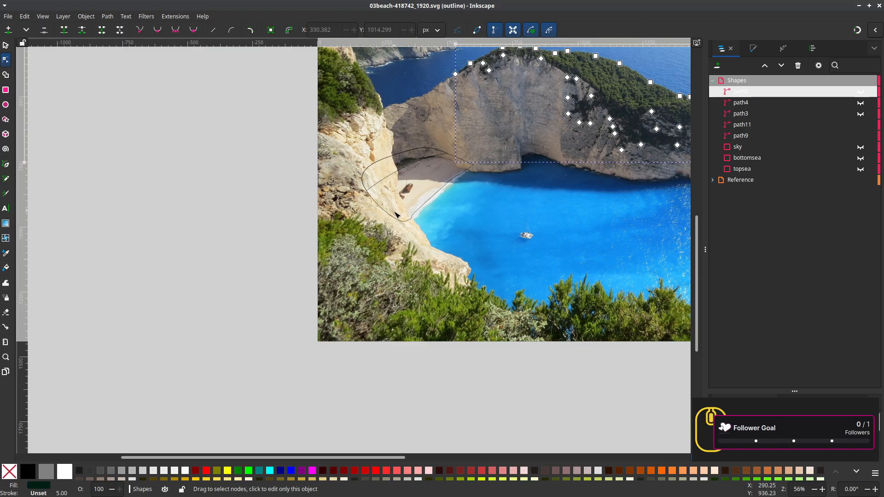
drag(395, 214, 428, 310)
ctrl+scroll(345, 123, up, 2)
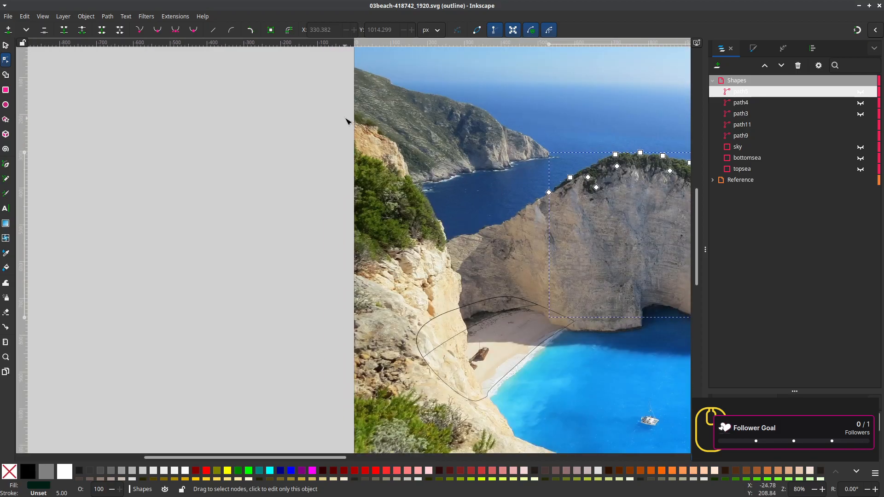
key(b)
click(334, 121)
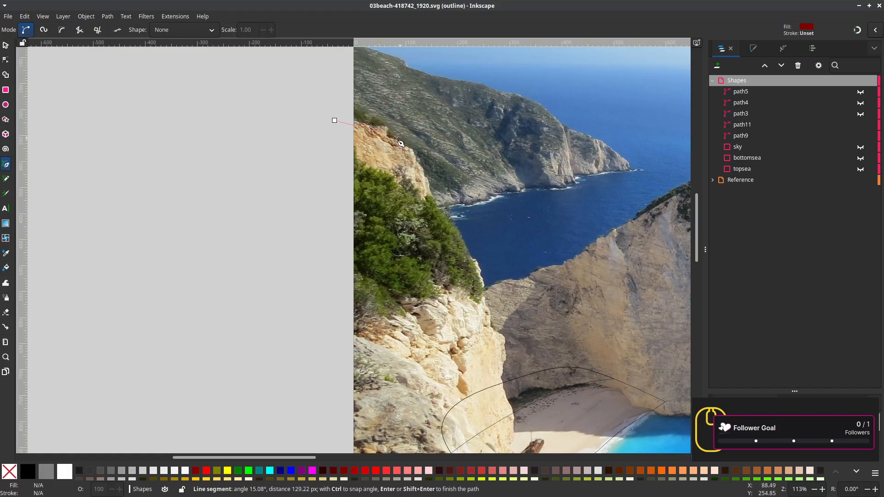
drag(359, 121, 434, 209)
drag(486, 258, 393, 167)
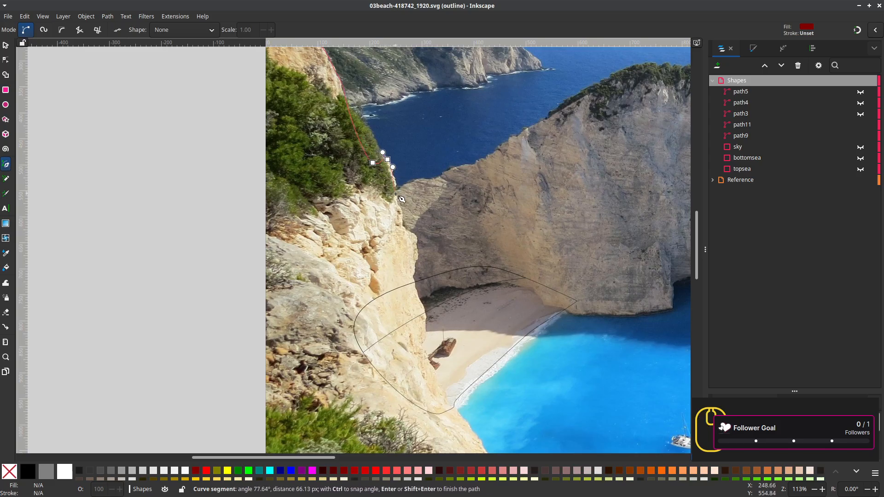
Continue the near cliff's outline down its rock face beside the beach to just above the shipwreck
drag(400, 209, 415, 234)
key(BackSpace)
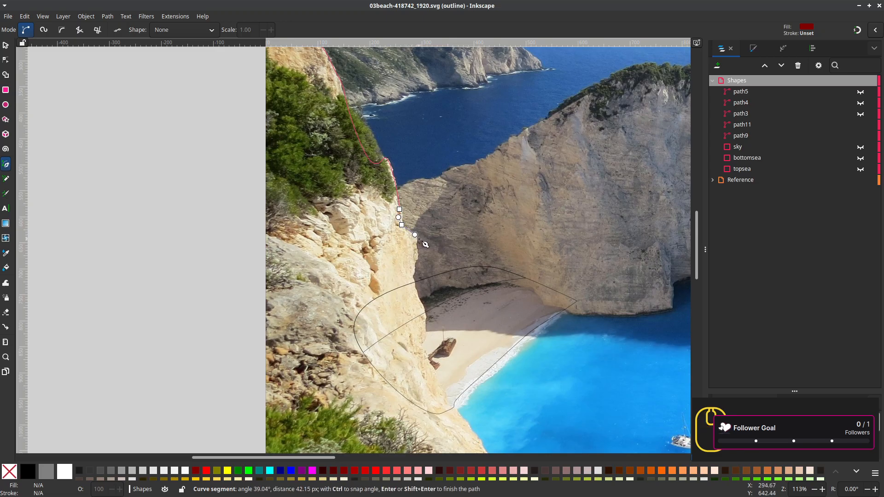
click(418, 242)
drag(413, 278, 418, 297)
drag(462, 360, 420, 236)
drag(383, 201, 396, 247)
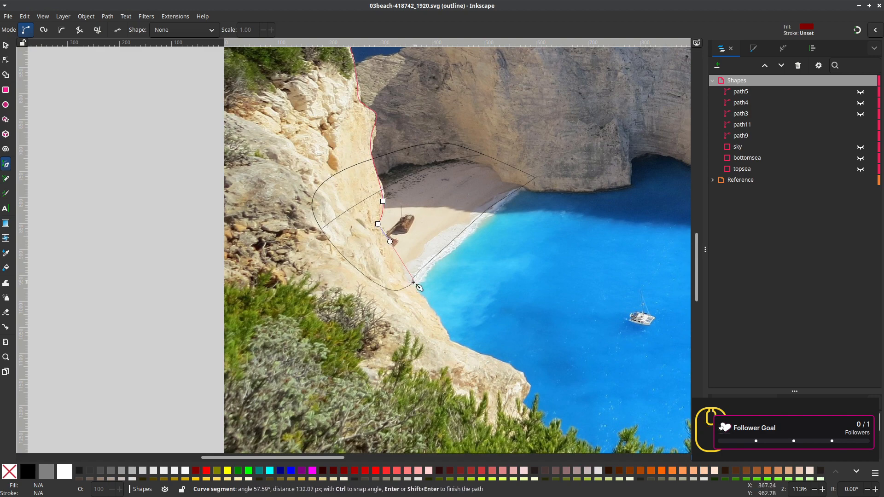
Trace the near cliff's edge from the shipwreck down to the beach's lower corner
ctrl+scroll(418, 287, up, 5)
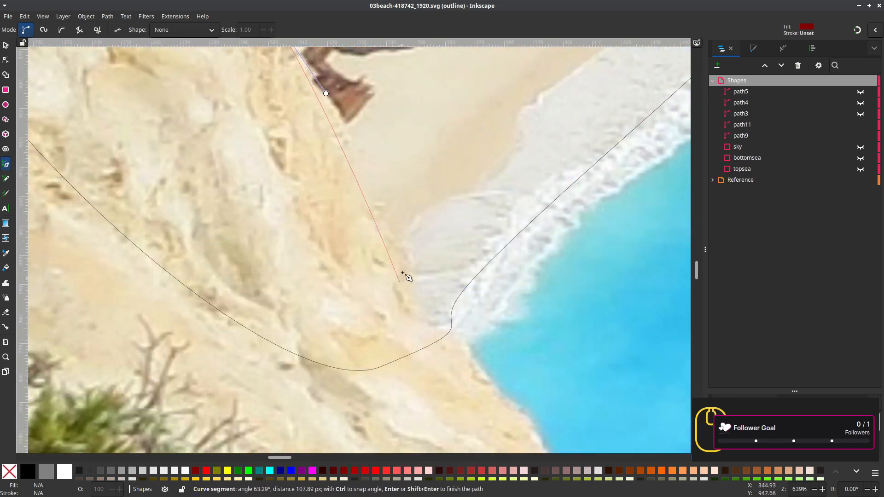
drag(403, 255, 414, 289)
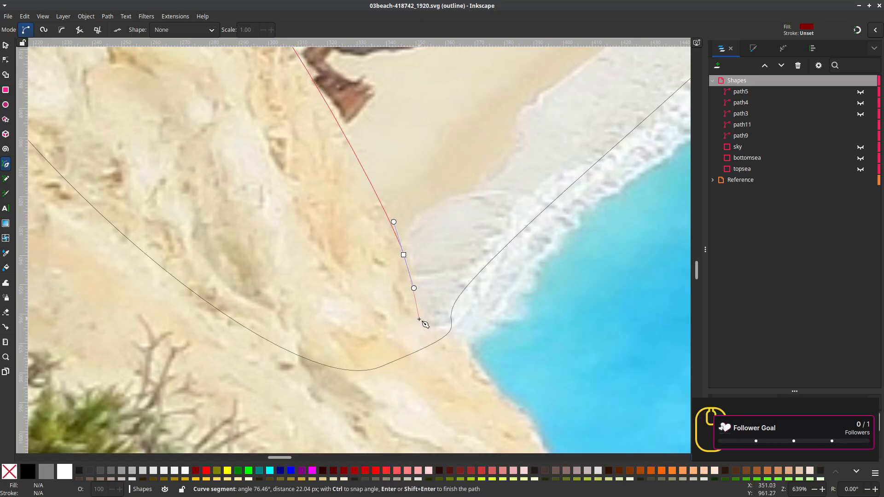
drag(419, 319, 440, 329)
Extend the near cliff's outline along the waterline and around the protruding rocky point to the bushes
ctrl+scroll(458, 349, down, 1)
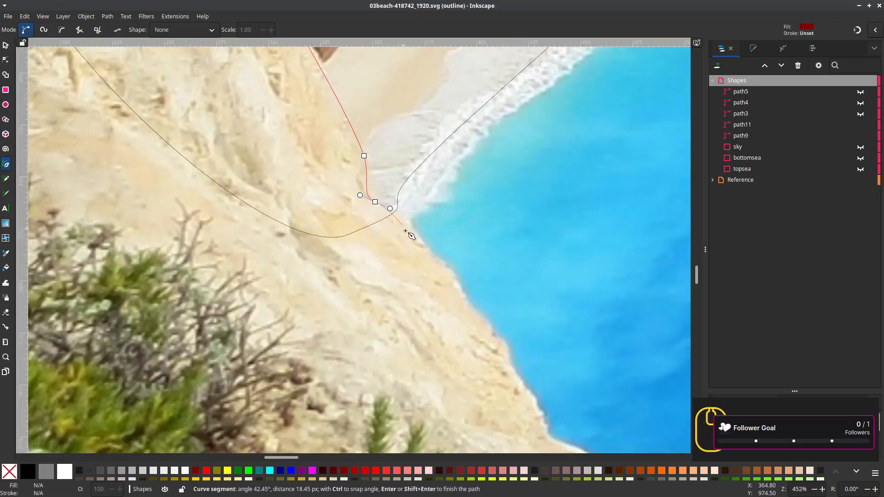
drag(449, 274, 476, 312)
ctrl+scroll(477, 312, down, 1)
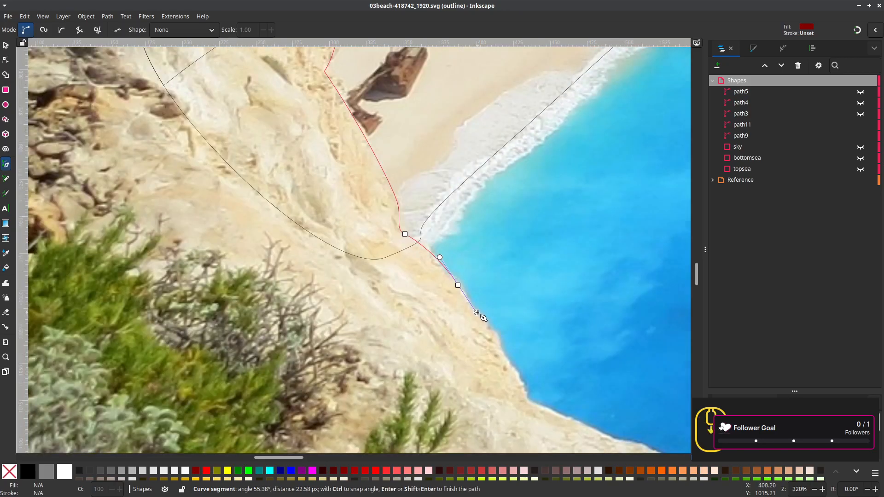
ctrl+scroll(478, 315, down, 2)
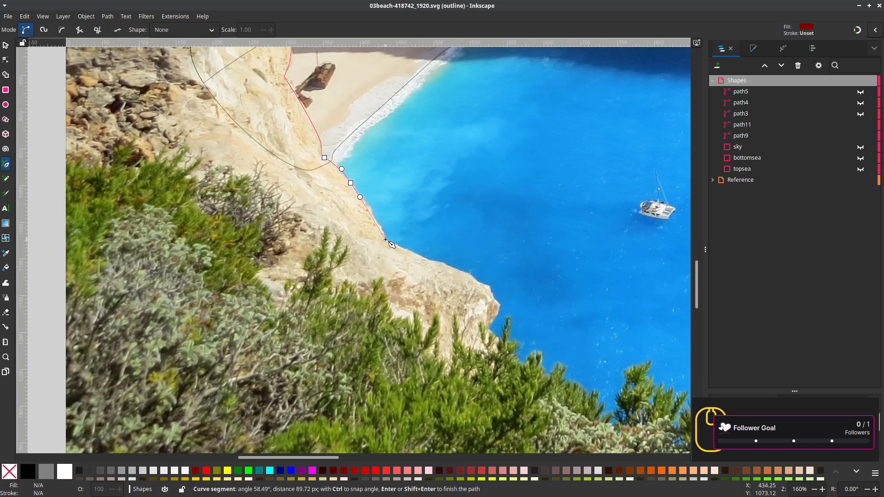
drag(386, 240, 409, 247)
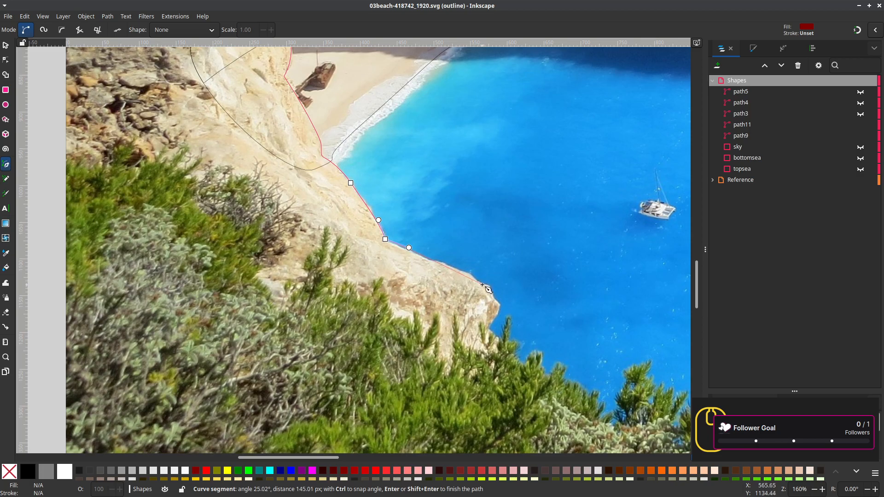
drag(486, 286, 434, 237)
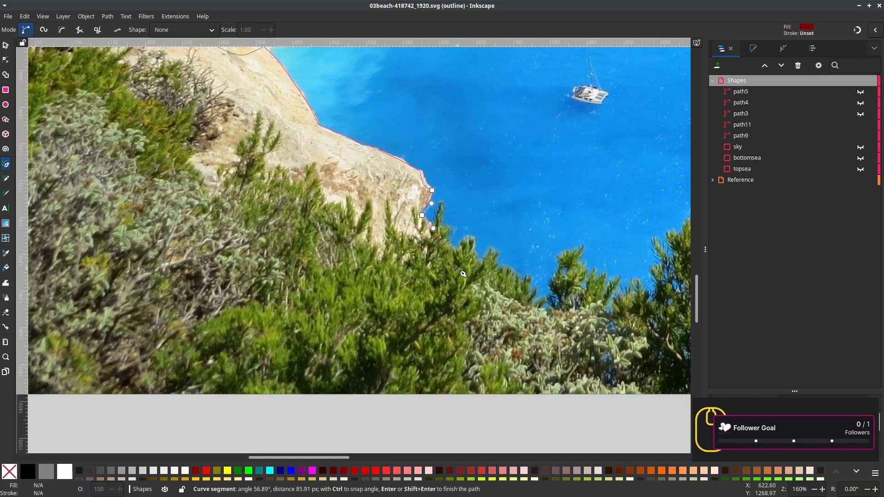
Close the near cliff's outline by running it through the foreground bushes and beyond the photo's left edge to its starting point
drag(461, 270, 477, 284)
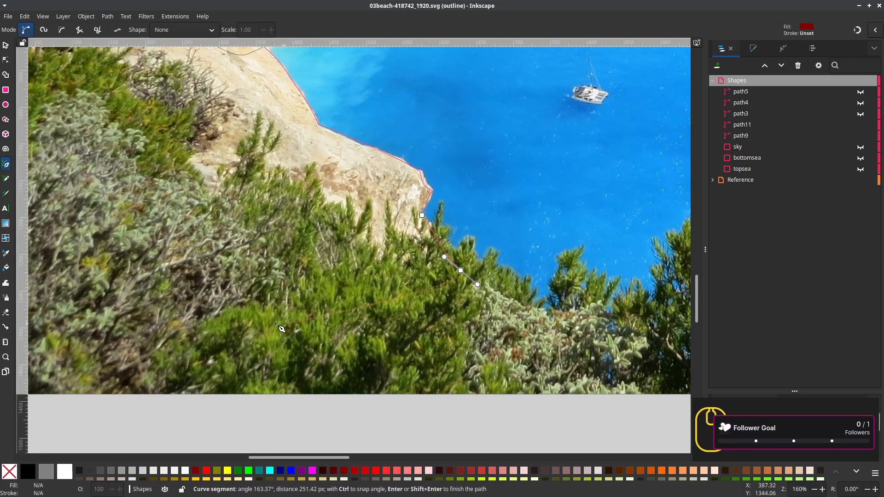
drag(246, 326, 409, 341)
scroll(409, 341, down, 1)
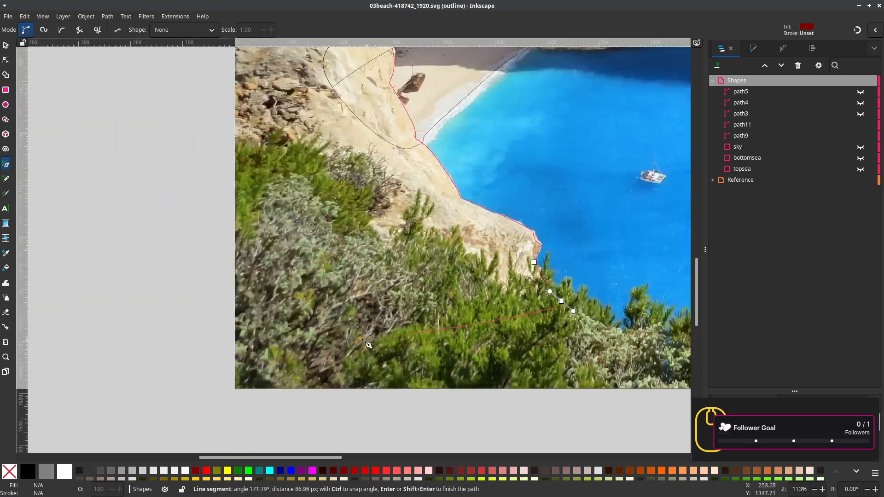
scroll(368, 344, down, 1)
scroll(258, 295, up, 5)
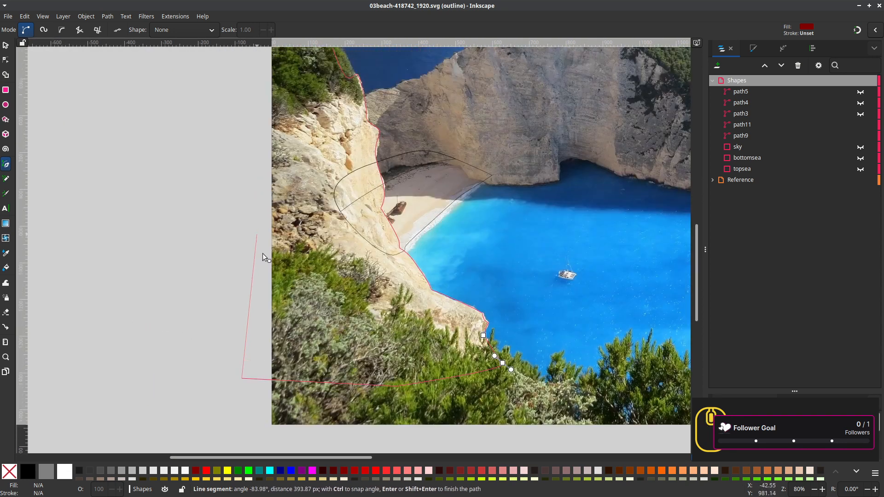
click(274, 87)
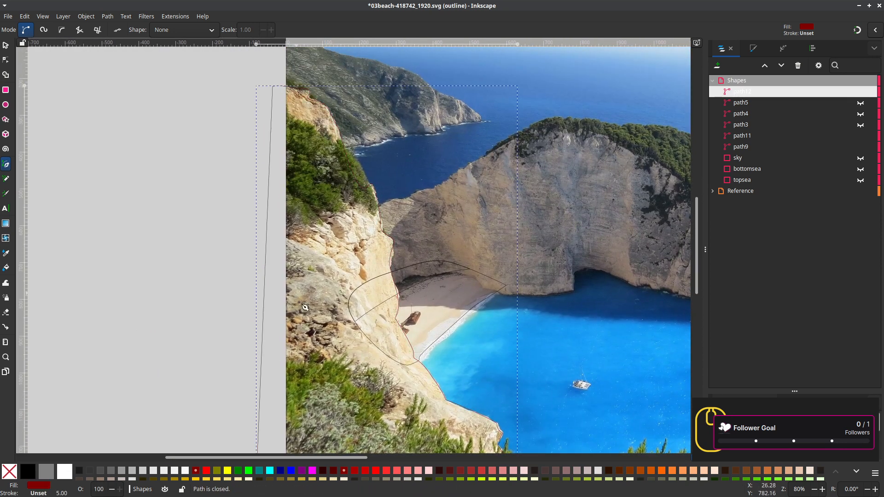
Start a Pen outline of the foreground bushes beyond the photo's left edge and trace their upper edge against the near cliff's rock
drag(316, 332, 303, 260)
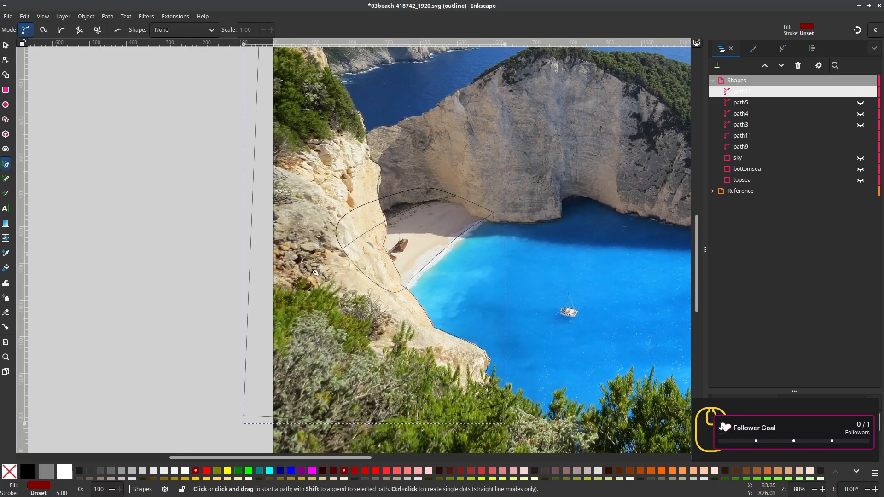
scroll(315, 272, down, 1)
scroll(254, 328, up, 1)
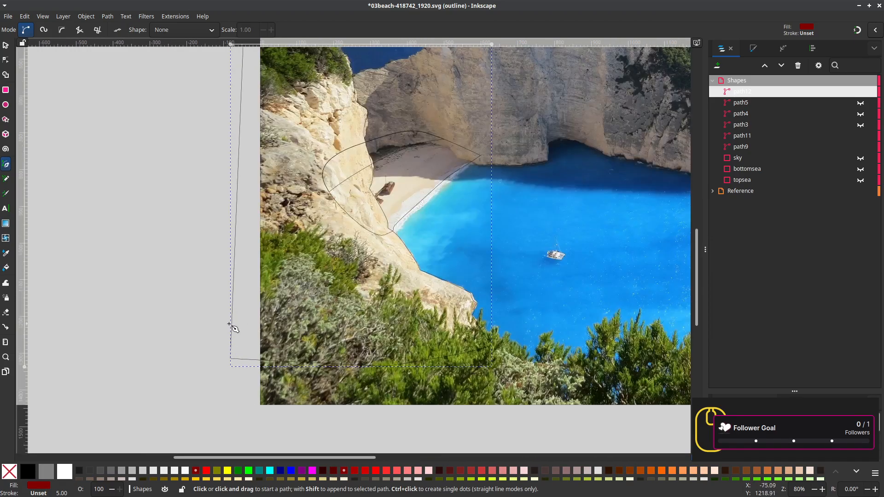
click(182, 270)
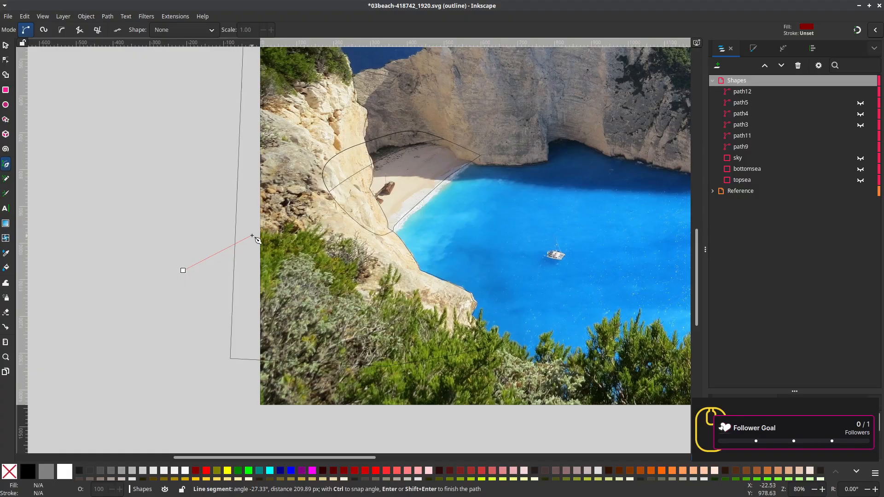
drag(261, 229, 344, 241)
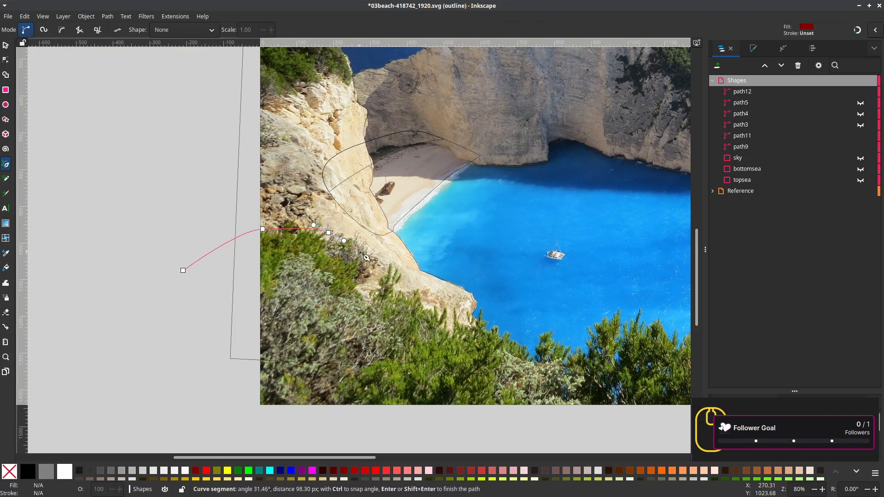
click(368, 256)
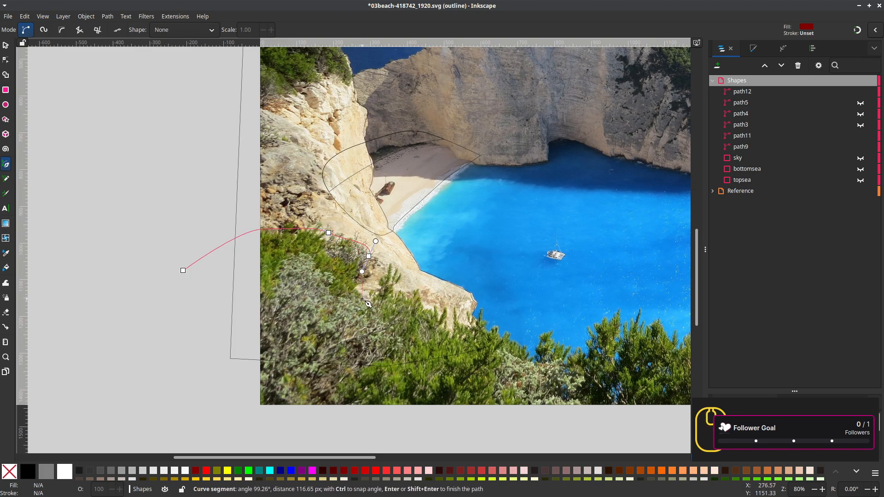
drag(362, 298, 401, 274)
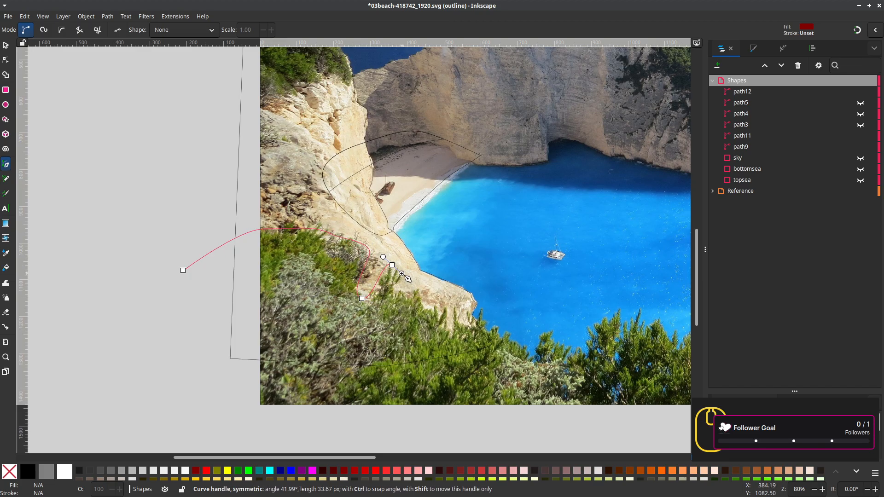
drag(401, 274, 401, 273)
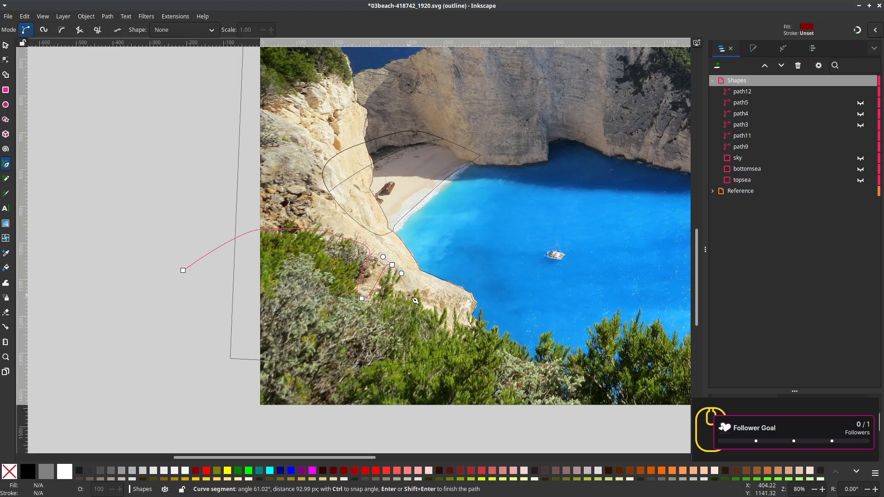
click(395, 292)
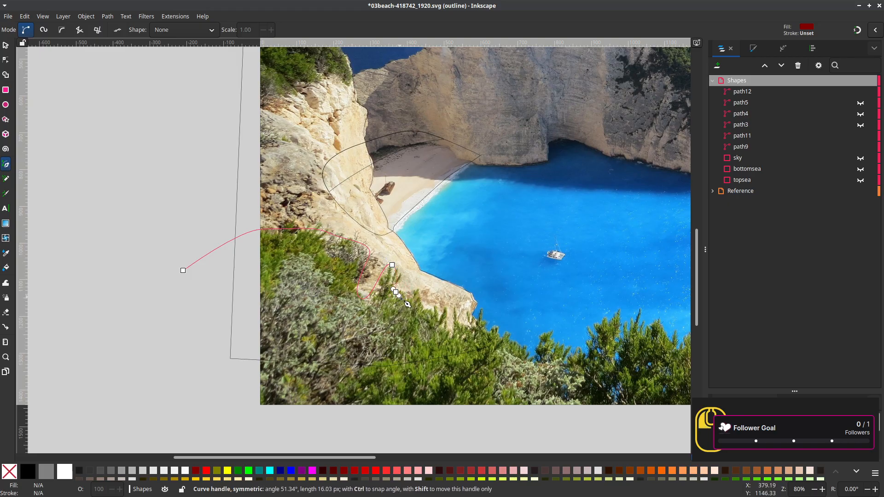
Continue the foreground bushes' outline along their jagged tops against the water to the rightmost bush's peak
drag(417, 293, 559, 336)
click(429, 313)
drag(561, 346, 487, 291)
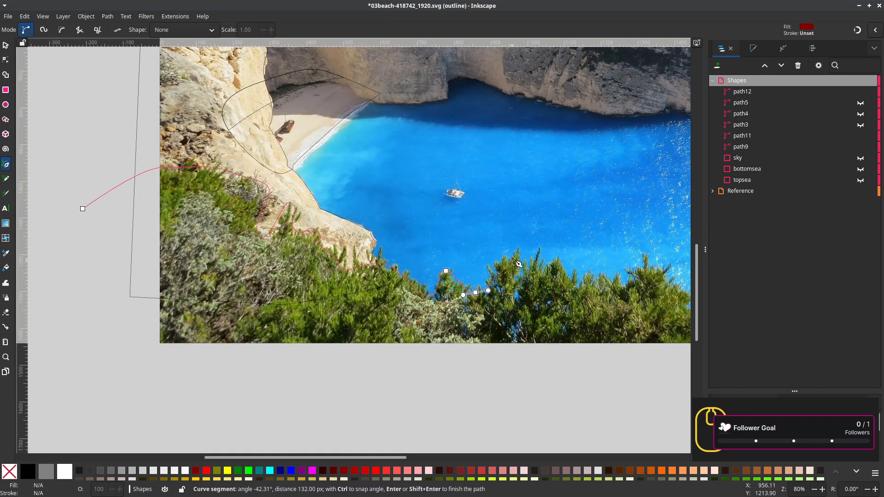
mouse_move(517, 248)
mouse_down()
mouse_move(526, 239)
mouse_move(519, 281)
mouse_move(540, 265)
mouse_move(546, 289)
mouse_move(569, 272)
mouse_move(449, 258)
mouse_move(517, 263)
mouse_up()
drag(535, 247, 581, 235)
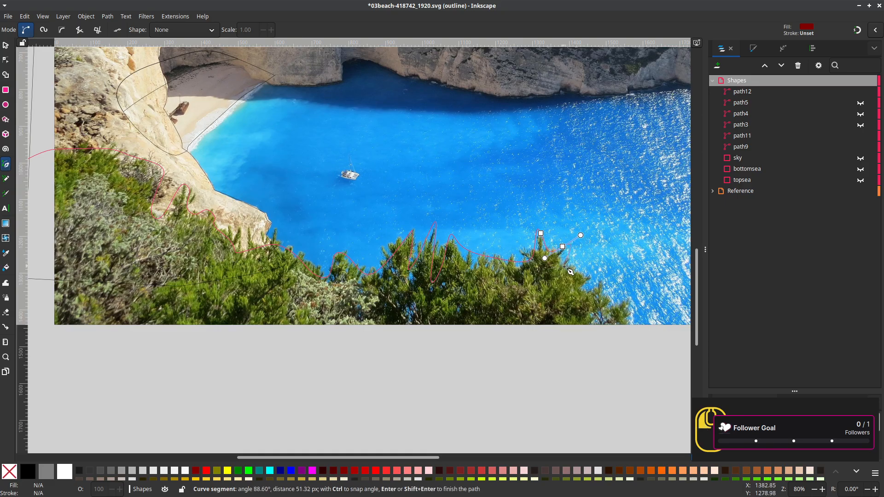
Run the foreground bushes' outline down the rightmost bush and close it beneath the photo back to its starting point
drag(562, 266, 633, 313)
click(584, 292)
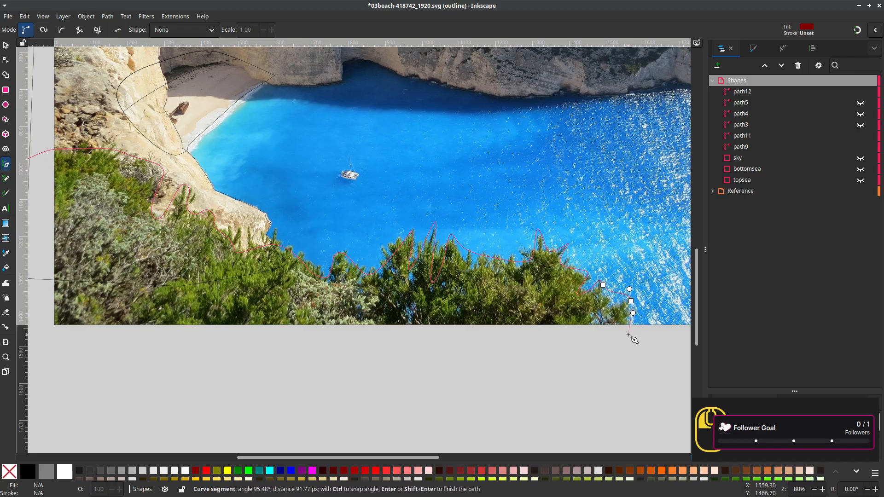
scroll(302, 365, left, 10)
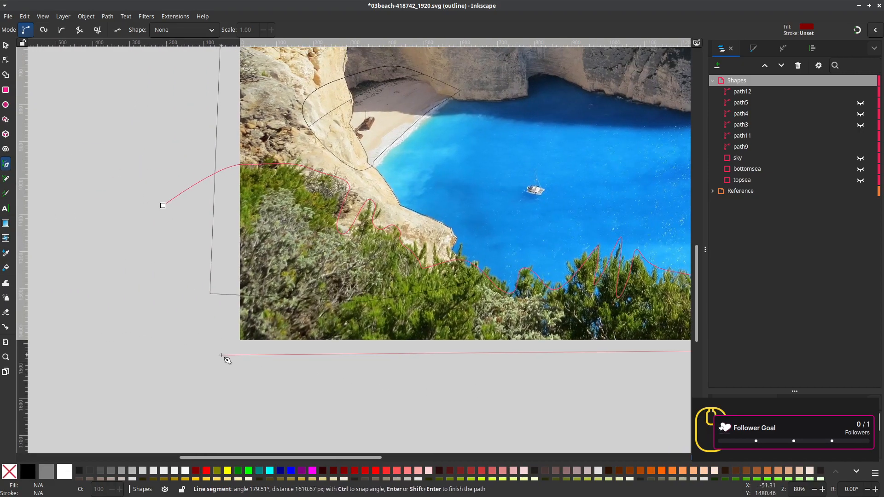
click(217, 348)
click(163, 206)
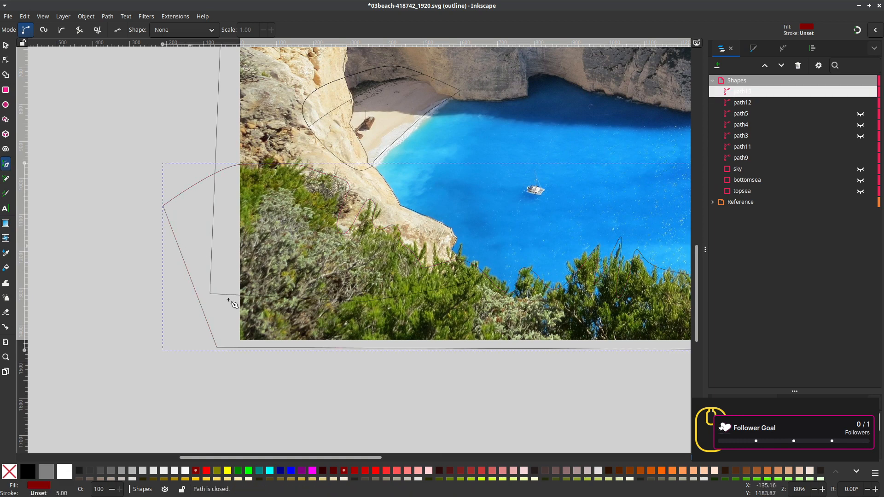
Refine the foreground bushes' outline around the rightmost bush by adding a node and moving nodes closer to the foliage edge
scroll(461, 379, right, 8)
scroll(461, 379, up, 2)
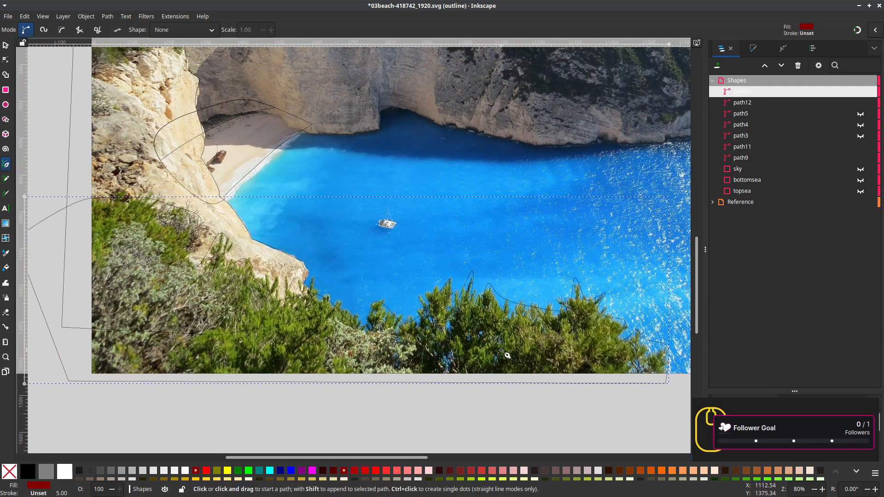
key(n)
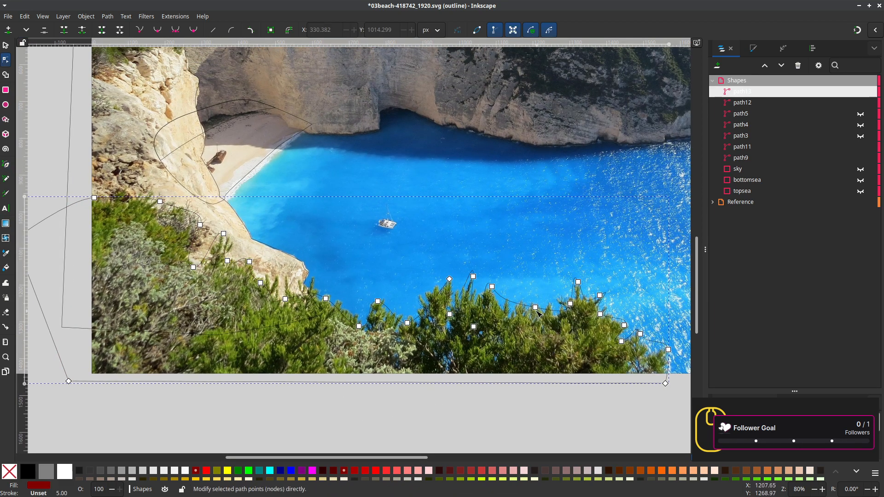
mouse_move(536, 308)
mouse_down()
mouse_move(510, 314)
mouse_move(525, 306)
mouse_up()
double_click(506, 299)
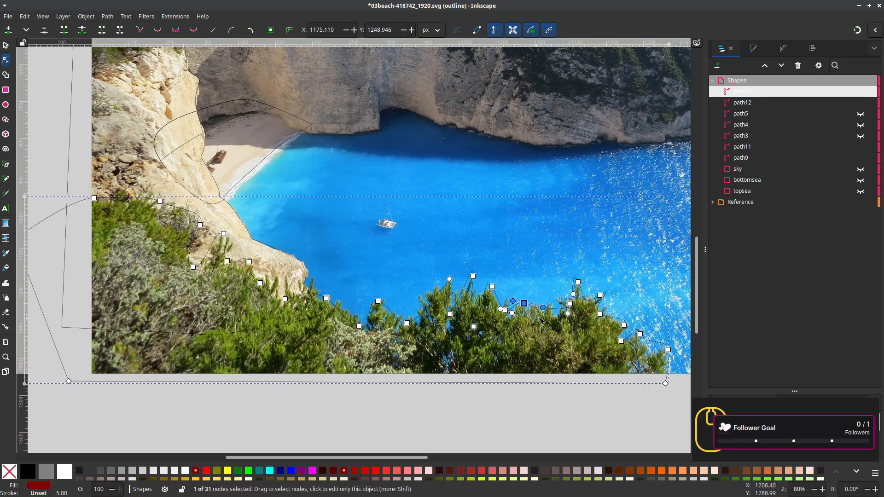
drag(578, 282, 559, 311)
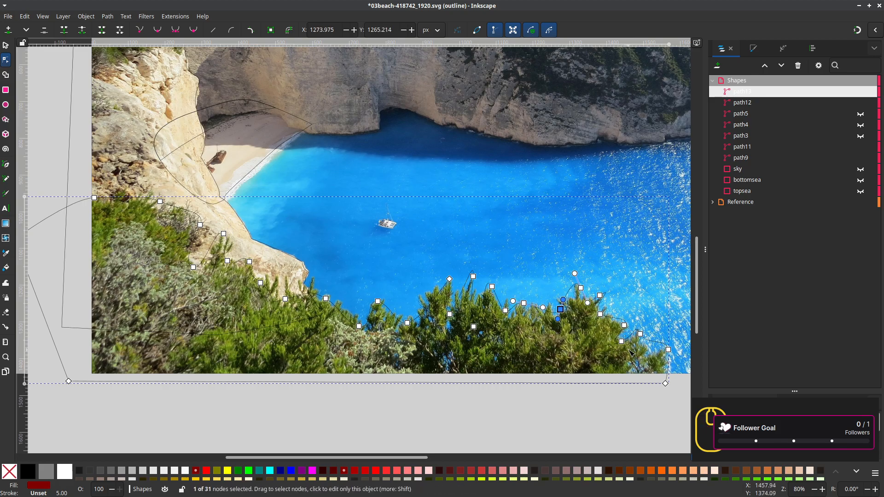
drag(613, 346, 563, 323)
drag(619, 329, 595, 344)
Move the foreground bushes' outer corner nodes inward so the outline runs just outside the photo's left edge
drag(298, 331, 529, 359)
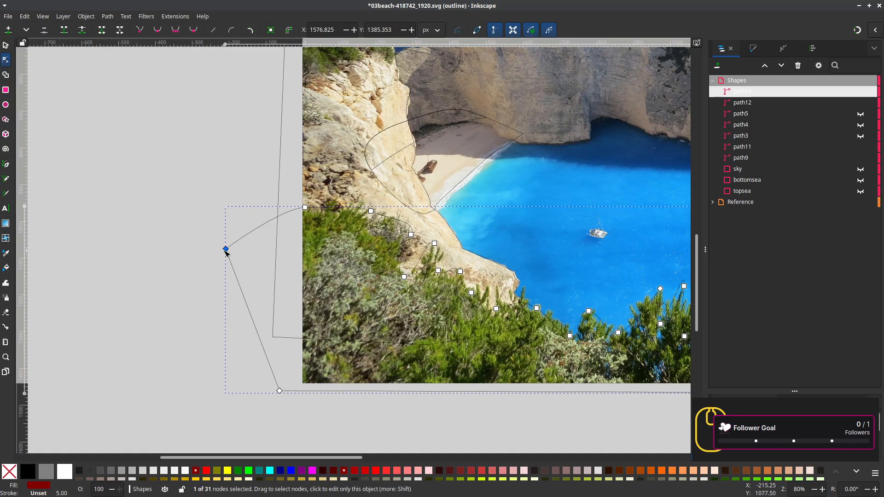
drag(226, 249, 287, 214)
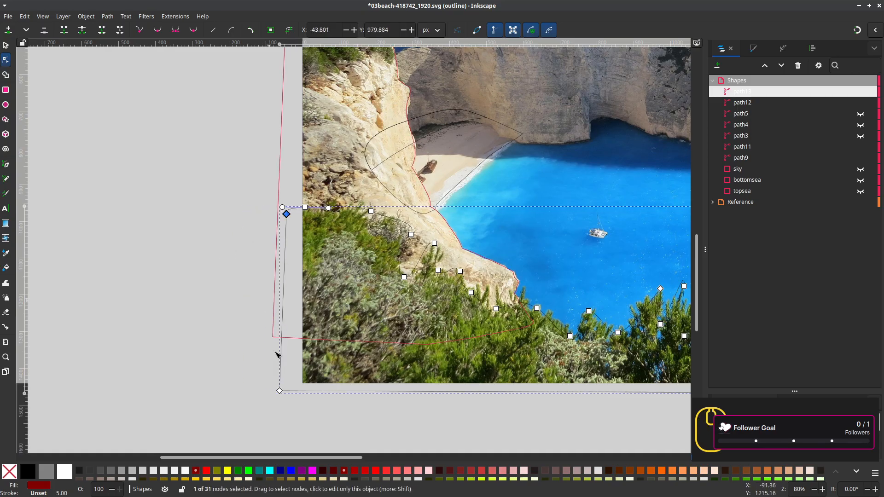
drag(280, 391, 293, 391)
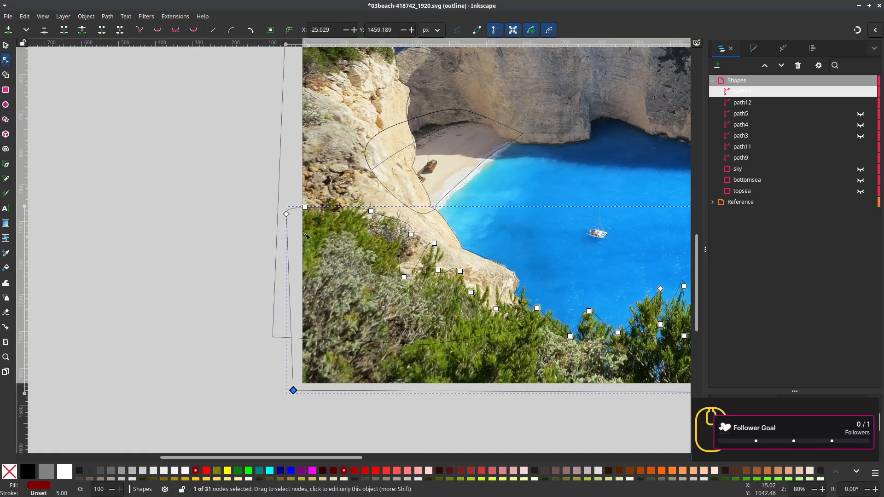
drag(287, 214, 297, 211)
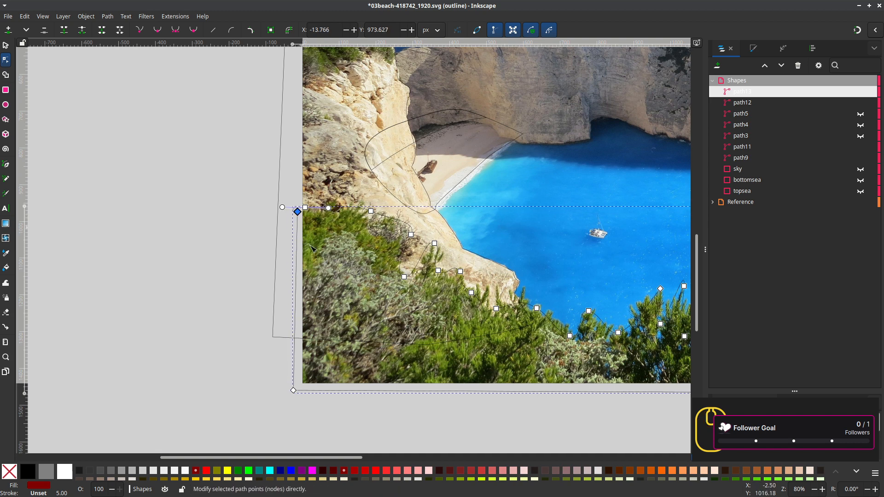
scroll(491, 385, down, 2)
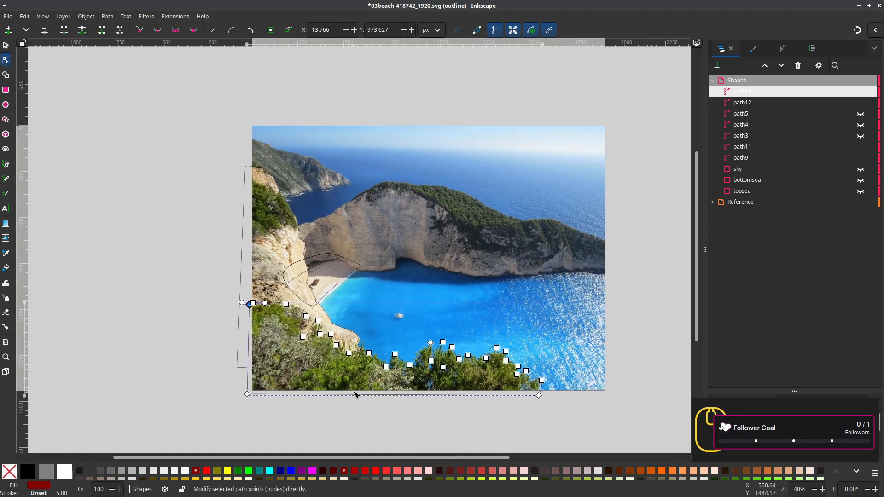
Adjust the near cliff outline's nodes beside the upper bush, shifting them slightly inward
drag(326, 261, 476, 352)
scroll(478, 341, up, 2)
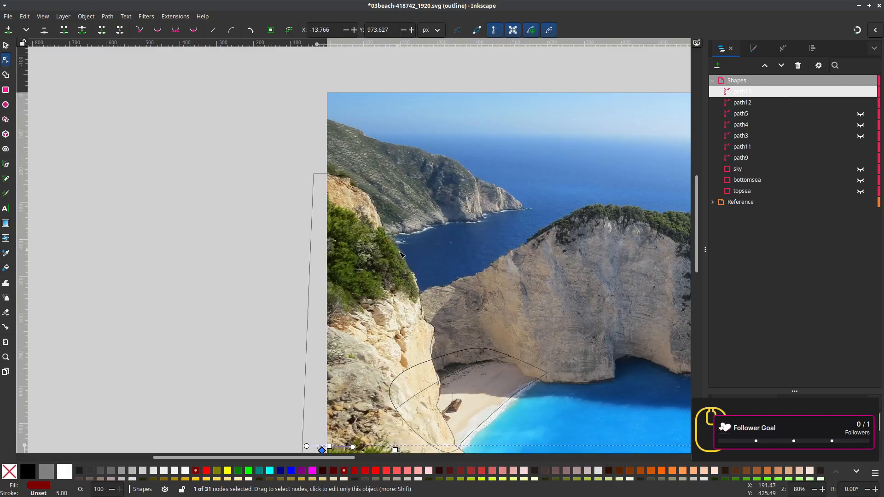
scroll(398, 297, up, 2)
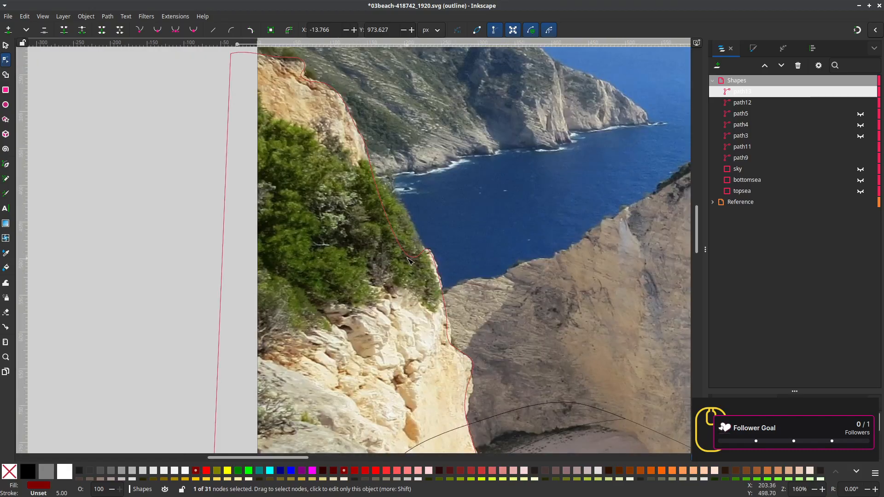
click(409, 257)
drag(409, 258, 403, 247)
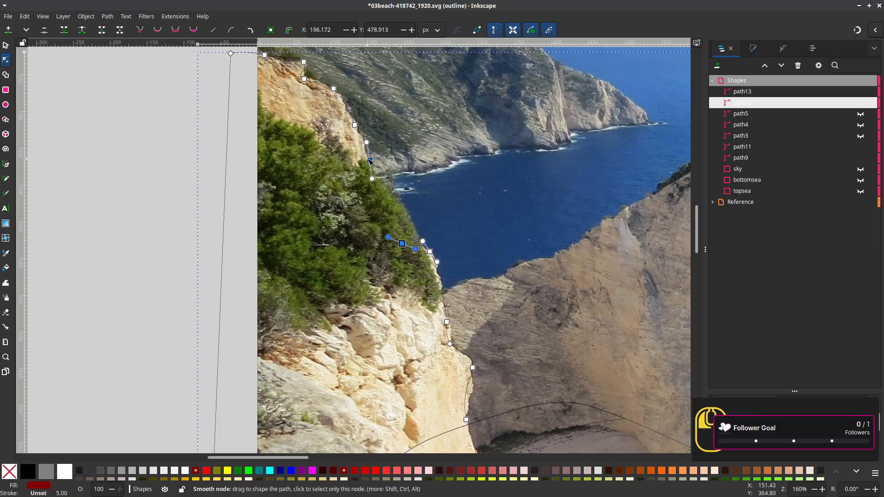
click(370, 161)
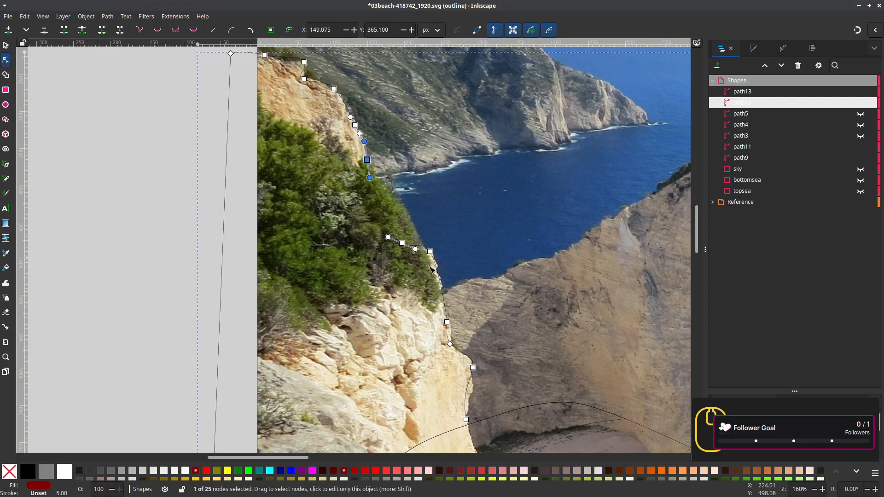
scroll(291, 298, down, 1)
click(208, 230)
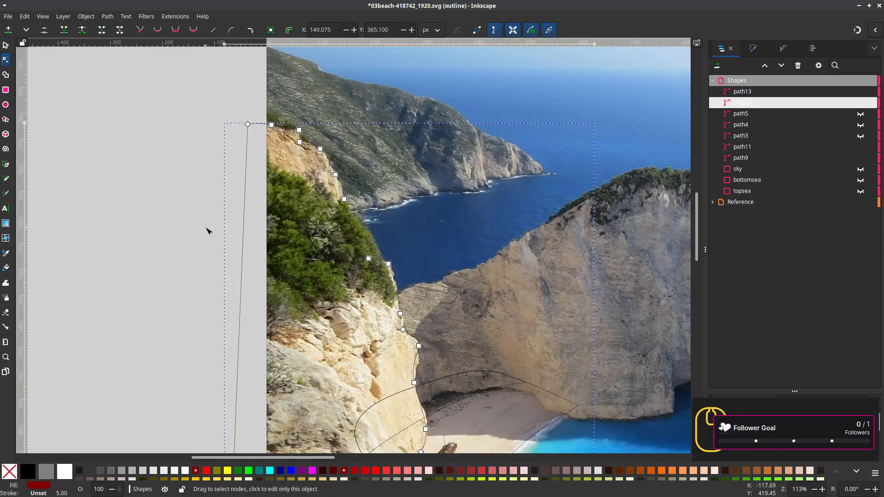
Start a Pen outline of the near cliff's upper bush beyond the photo's left edge and trace its top along the orange rock
key(b)
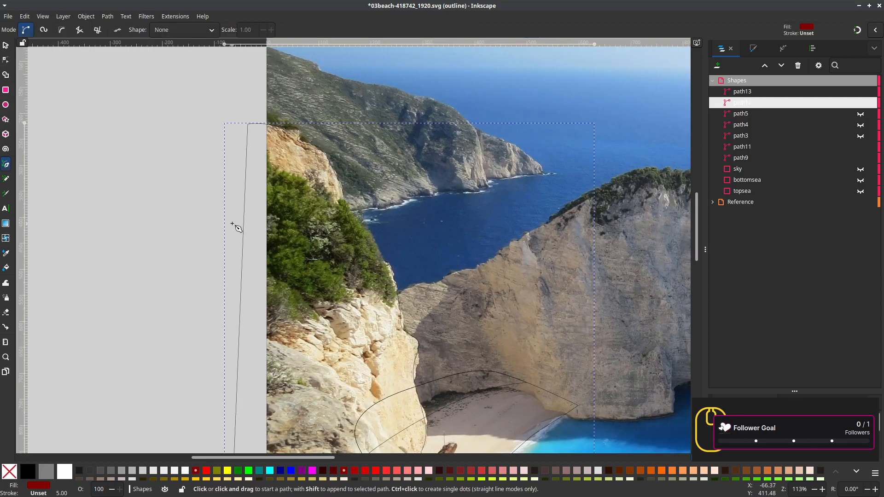
click(258, 147)
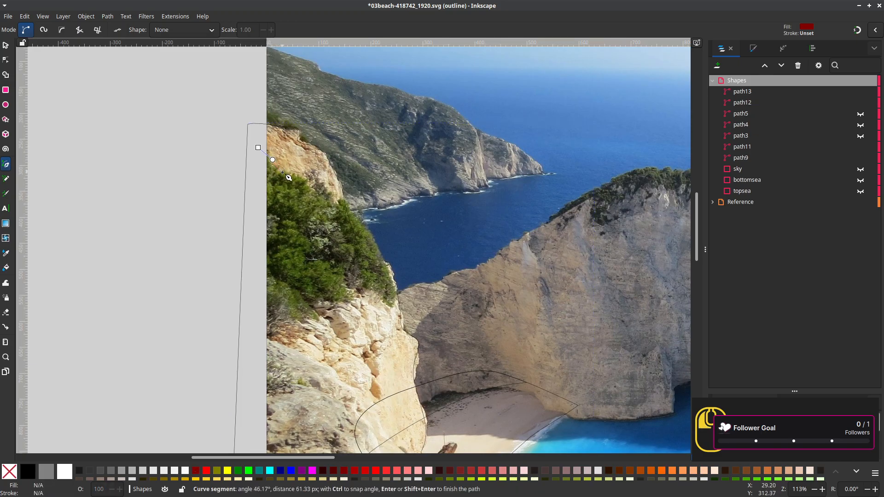
drag(280, 170, 334, 200)
scroll(313, 193, up, 1)
click(305, 177)
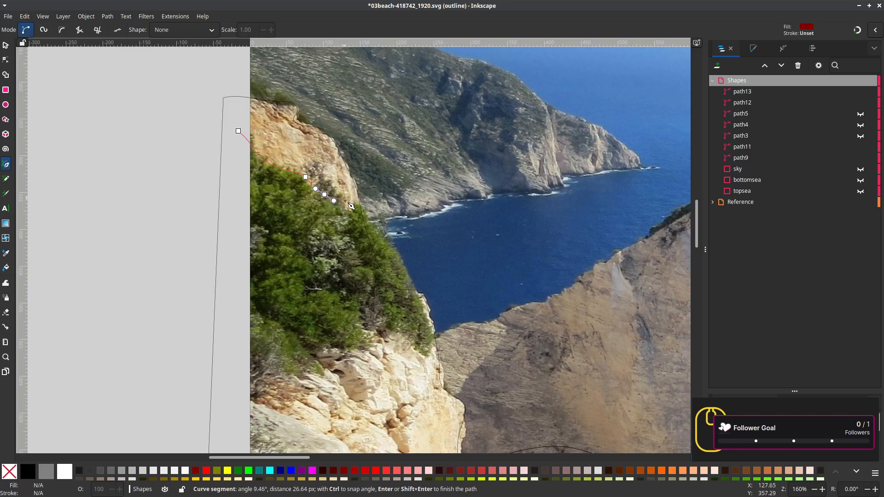
click(350, 211)
drag(357, 204, 370, 211)
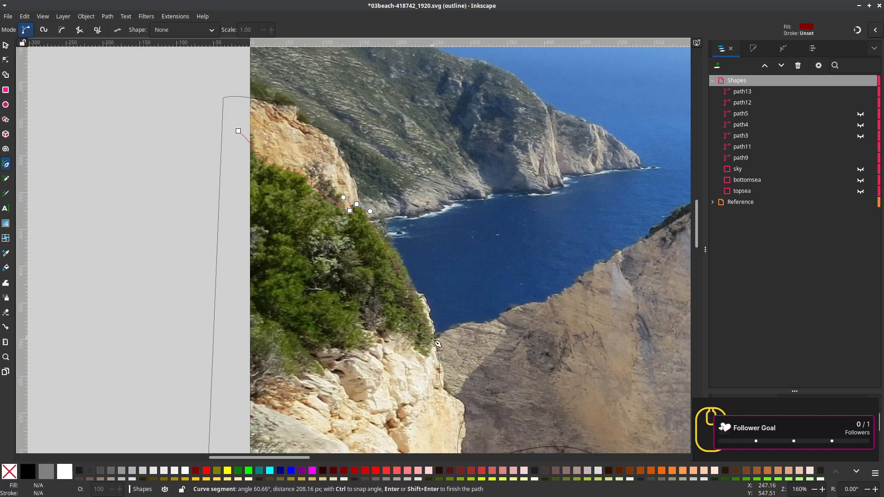
Continue the upper bush's outline down its seaward side and back along its lower edge beyond the photo's left edge
drag(408, 275, 416, 288)
drag(421, 352, 419, 362)
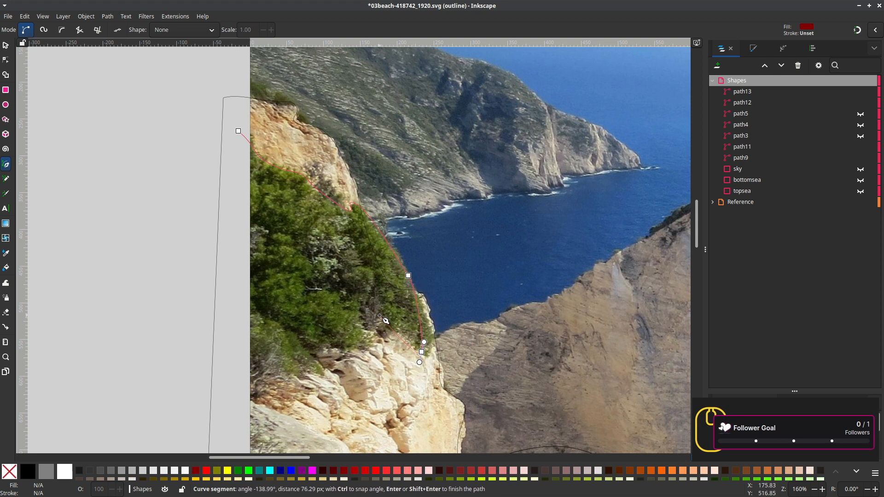
drag(377, 314, 371, 314)
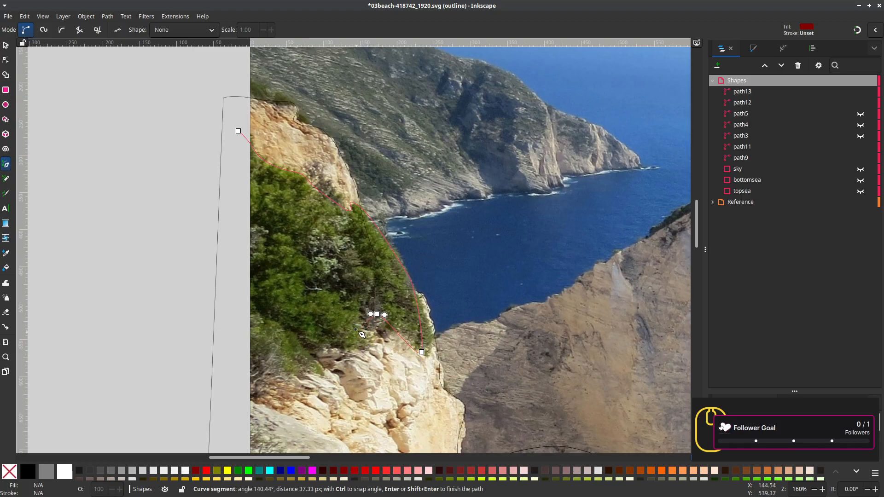
drag(371, 351, 306, 374)
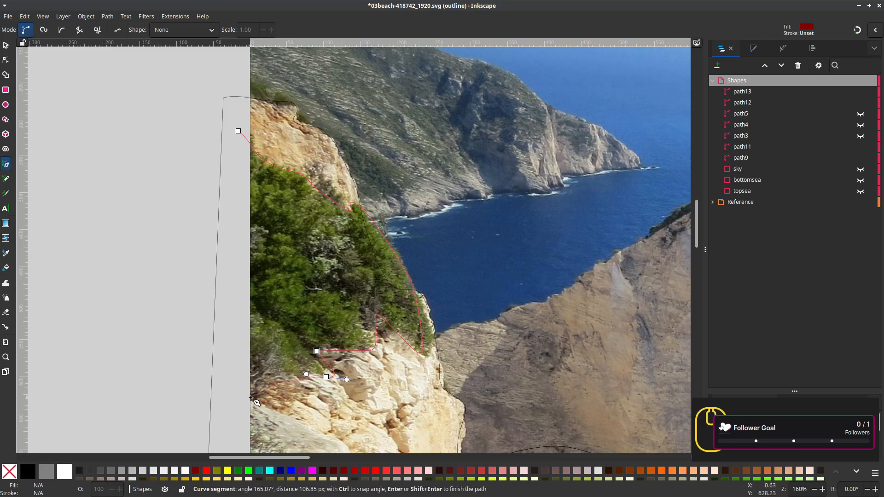
drag(243, 401, 231, 427)
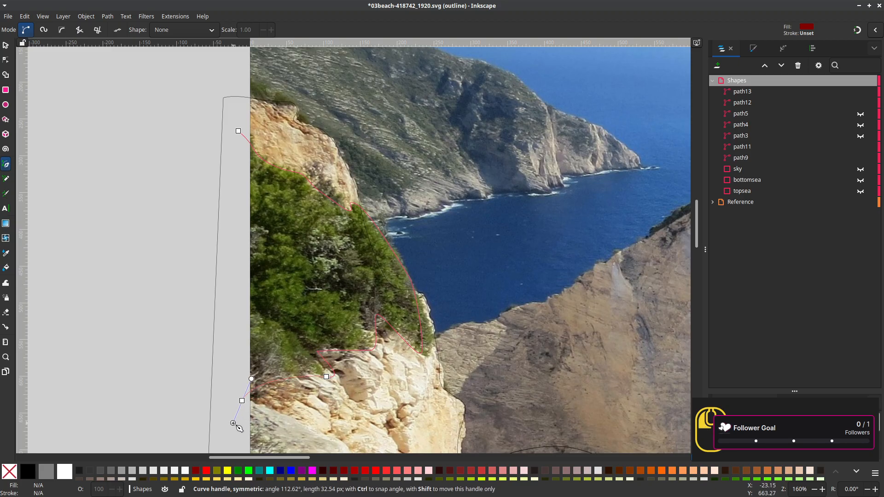
Bend the last curve of the upper bush's outline upward and close the path at its starting node
drag(233, 423, 228, 354)
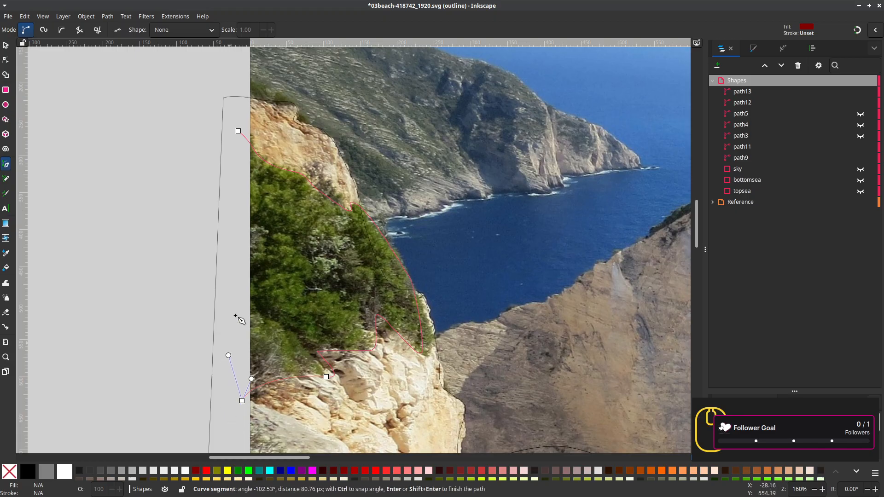
click(238, 131)
scroll(309, 249, down, 3)
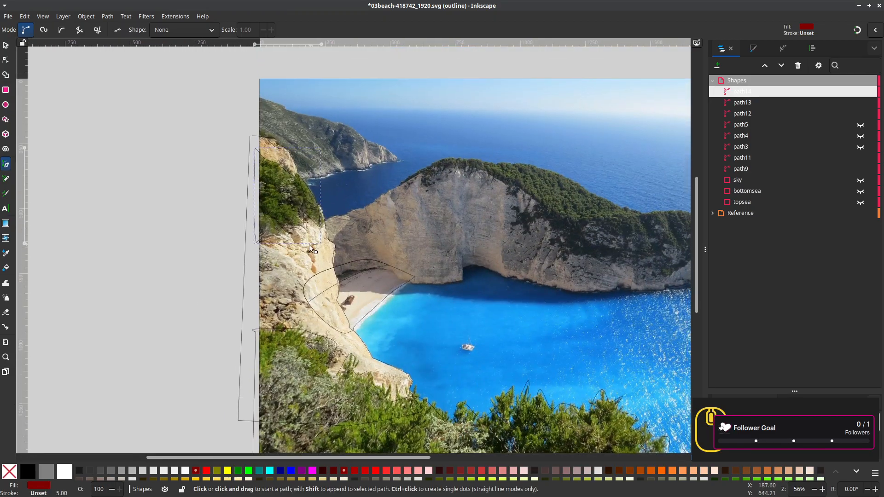
drag(309, 244, 307, 250)
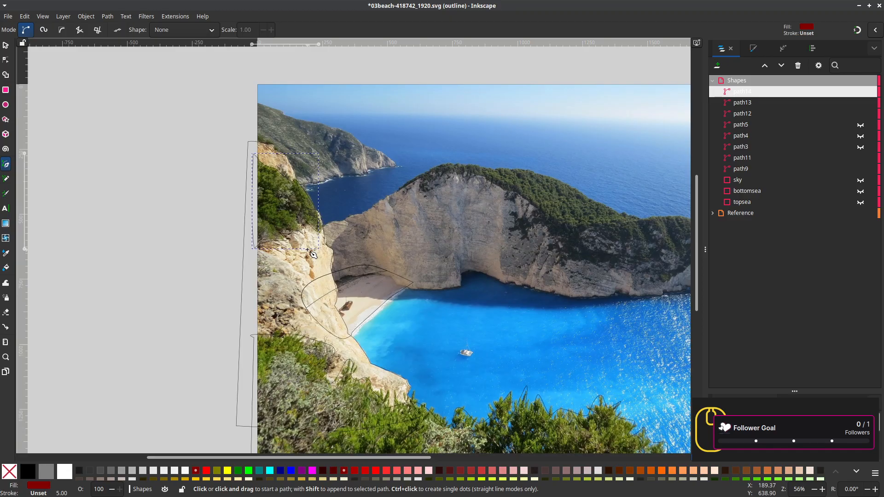
Unhide path5, path4, path3, sky, bottomsea and topsea in the Shapes layer
click(859, 124)
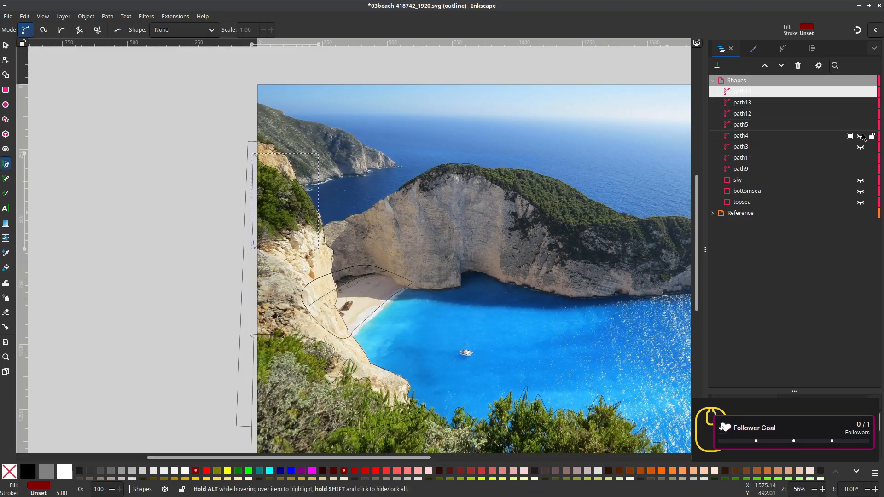
click(860, 136)
click(860, 147)
click(860, 180)
click(859, 191)
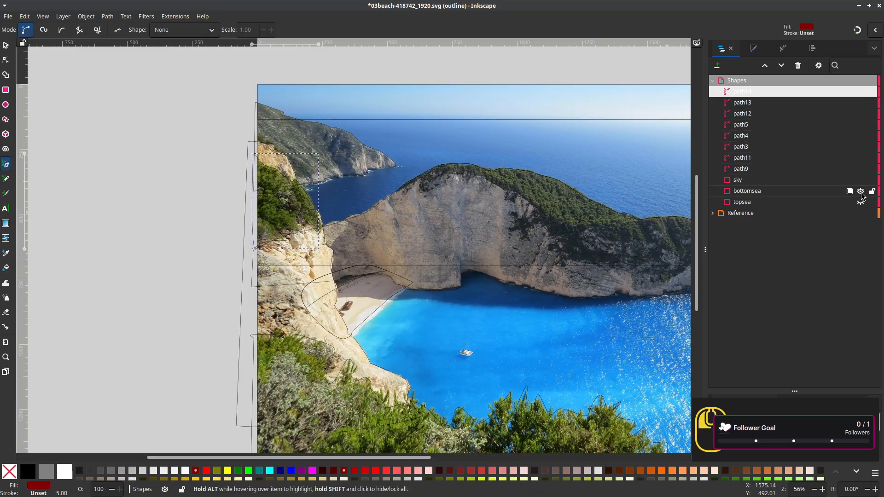
click(860, 202)
Fill the sky, topsea and bottomsea rectangles with matching colours sampled from the photo using the Dropper tool
drag(482, 213, 412, 237)
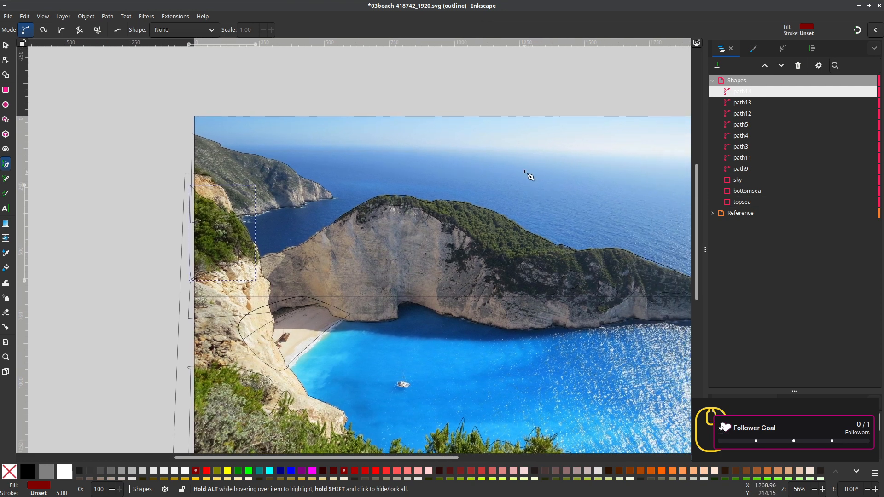
drag(524, 172, 501, 200)
key(d)
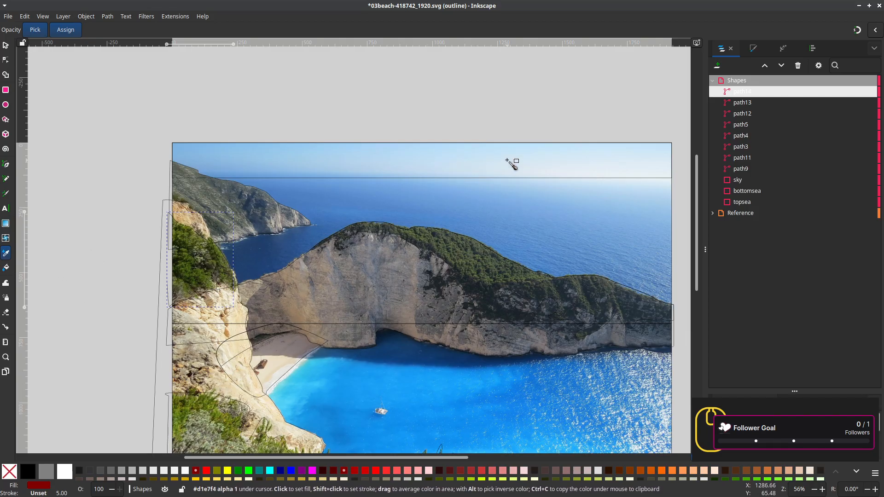
click(737, 180)
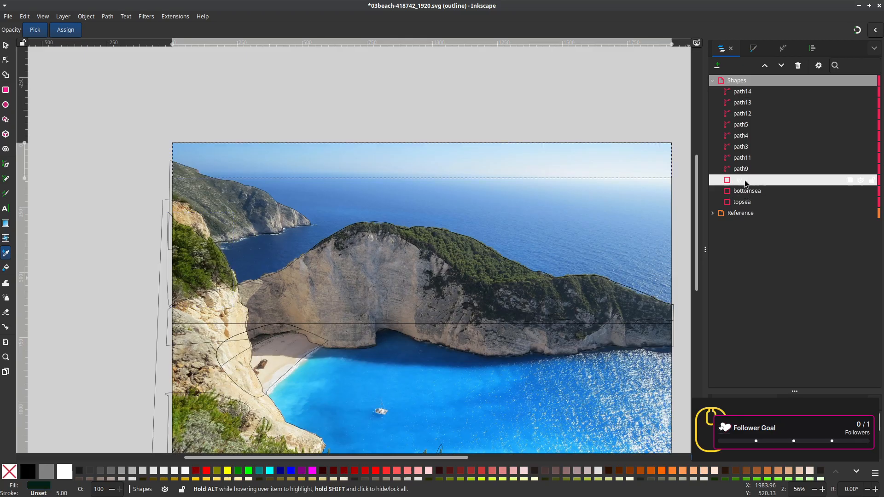
click(740, 201)
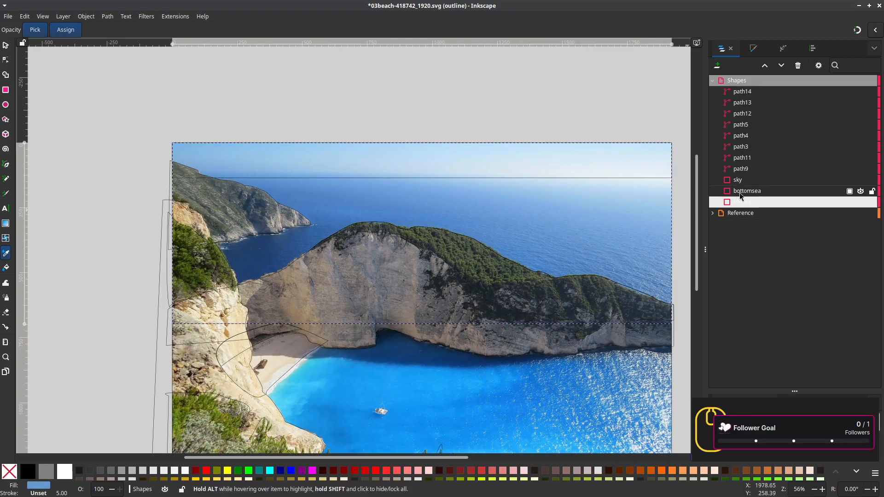
key(Up)
scroll(578, 368, down, 5)
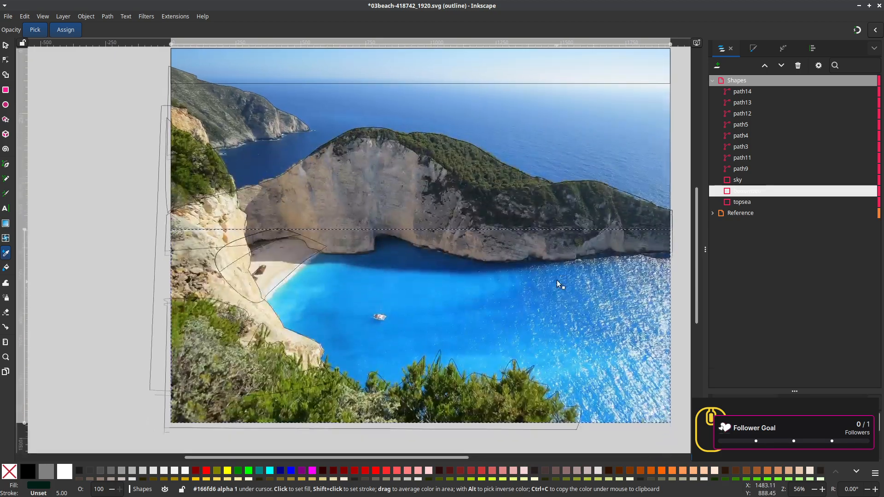
click(443, 300)
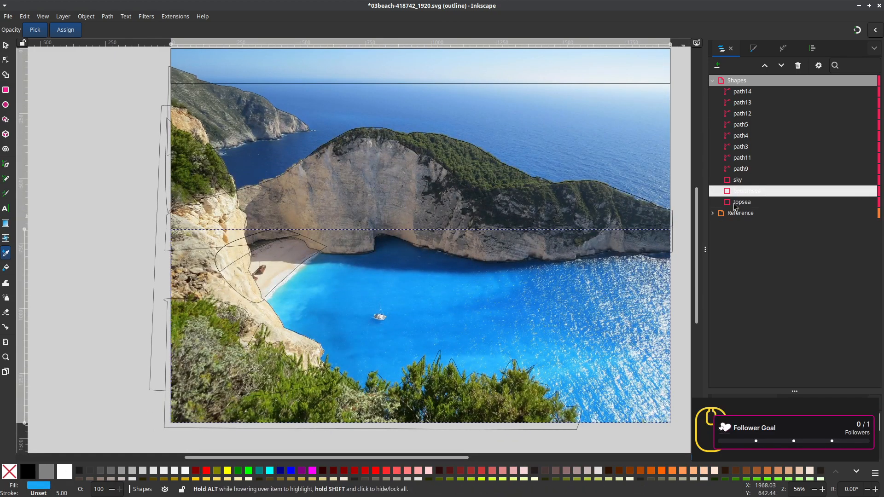
Fill the beach shape with sampled sand colour and the shape behind it with the dark shadow colour at the cliff's foot
click(742, 170)
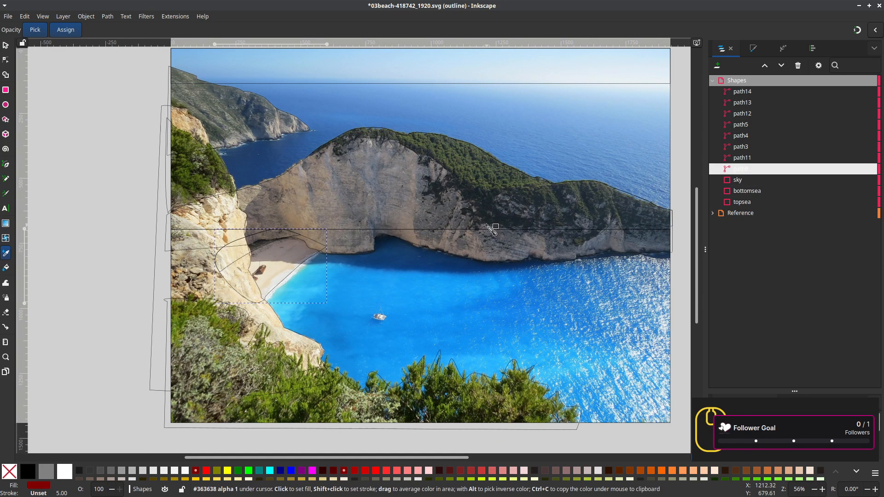
scroll(501, 291, up, 4)
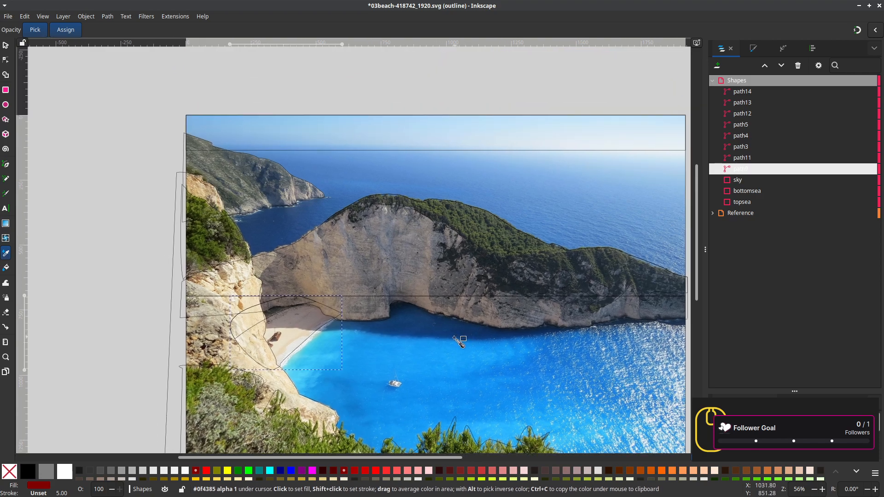
scroll(485, 205, down, 8)
scroll(485, 205, up, 3)
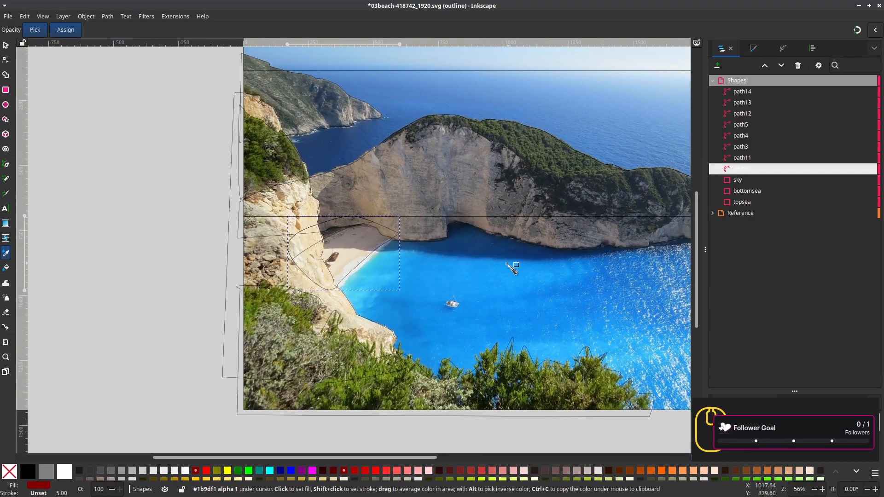
click(348, 253)
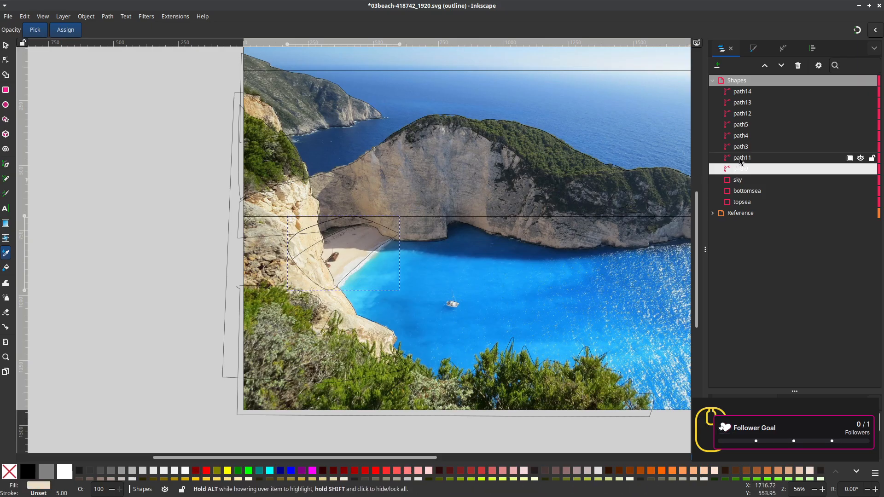
key(Tab)
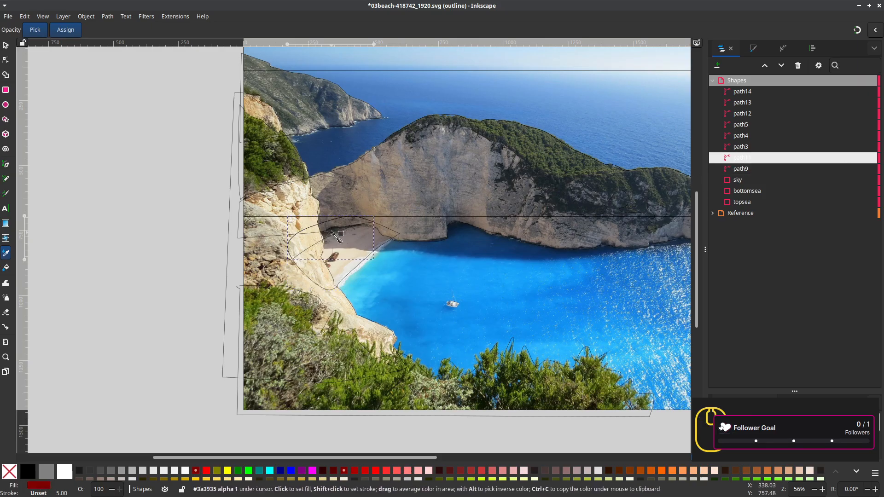
Fill the distant headland and the main headland with grey rock colours sampled from the photo
key(Tab)
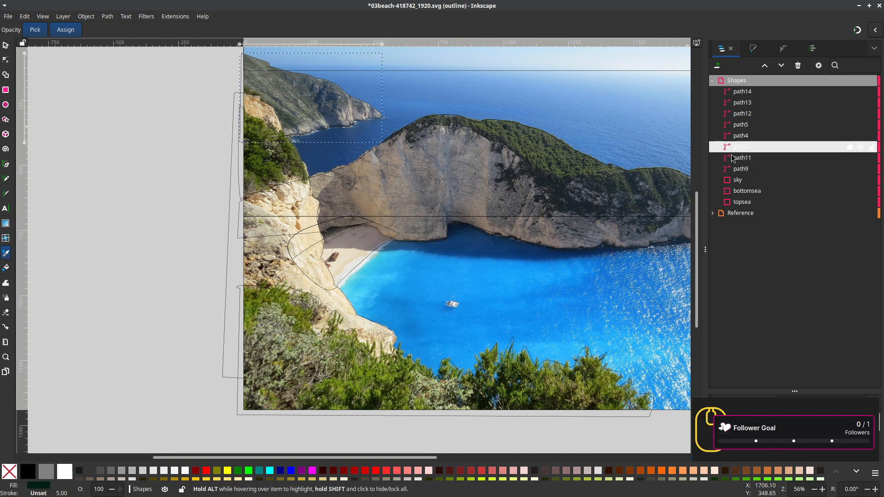
drag(396, 237, 470, 350)
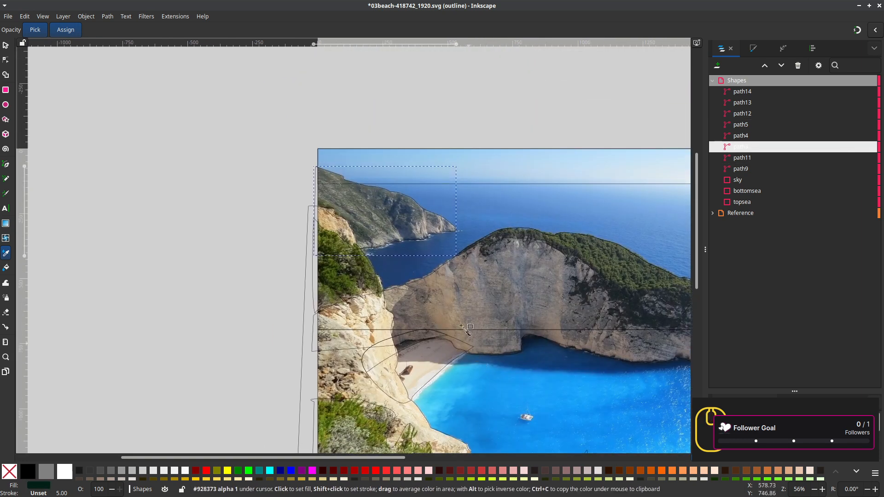
click(377, 211)
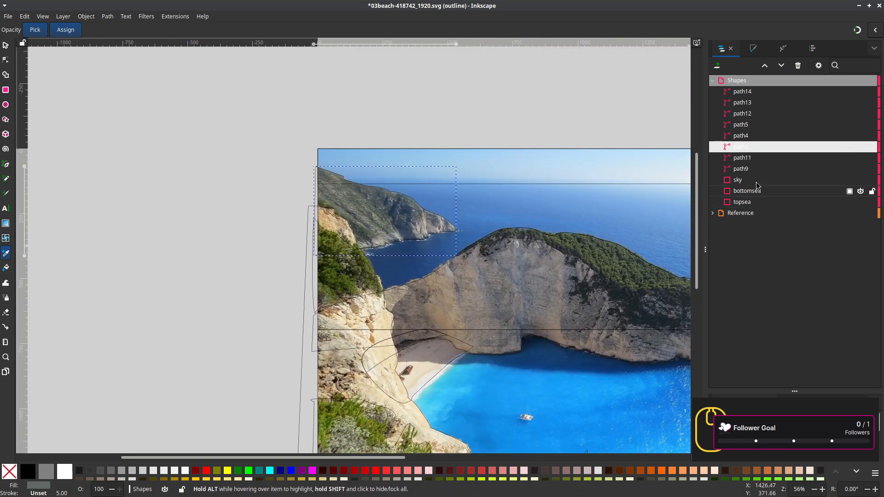
click(744, 137)
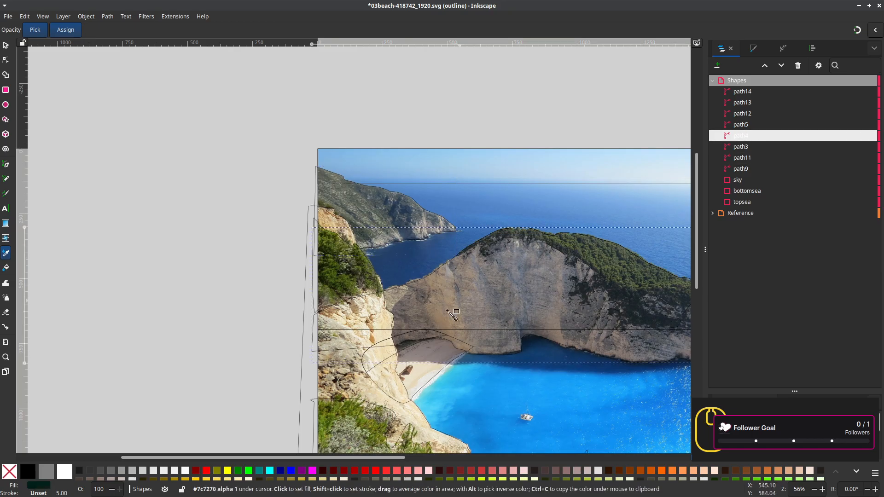
drag(424, 313, 223, 238)
drag(328, 193, 328, 193)
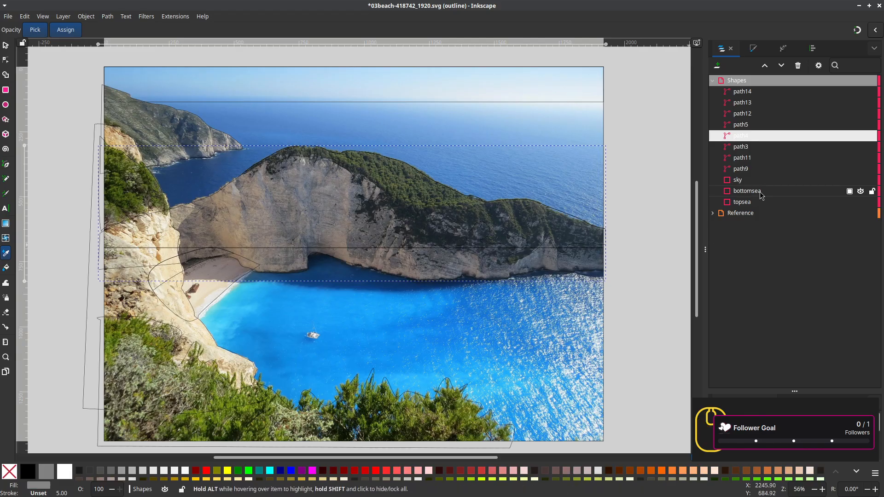
Fill the main headland's vegetation with sampled green and the near cliff with the pale cream of its rock
click(742, 124)
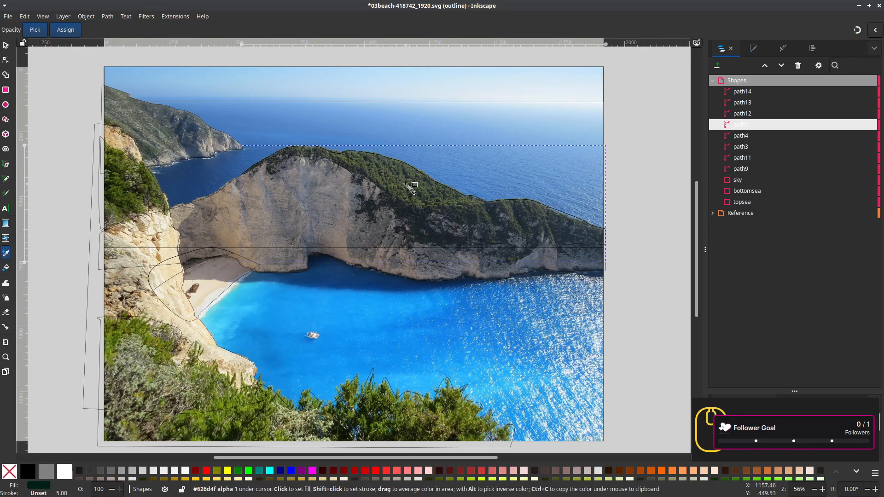
click(406, 184)
click(744, 117)
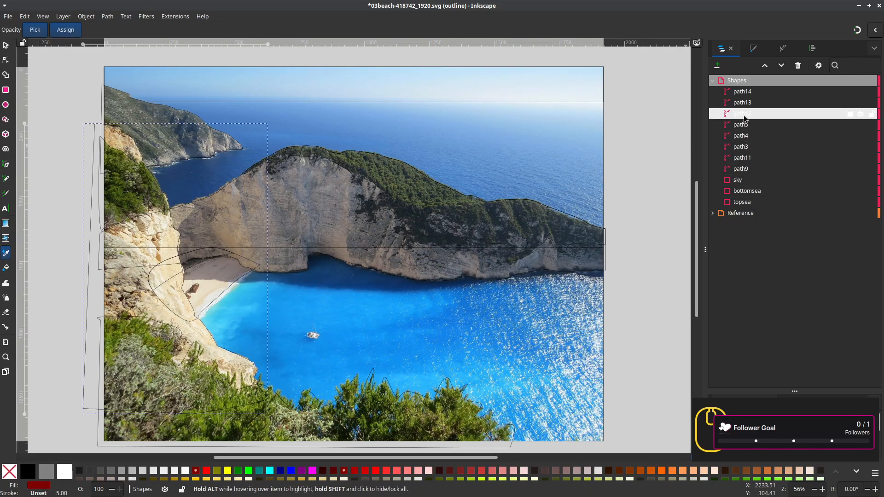
drag(322, 332, 441, 280)
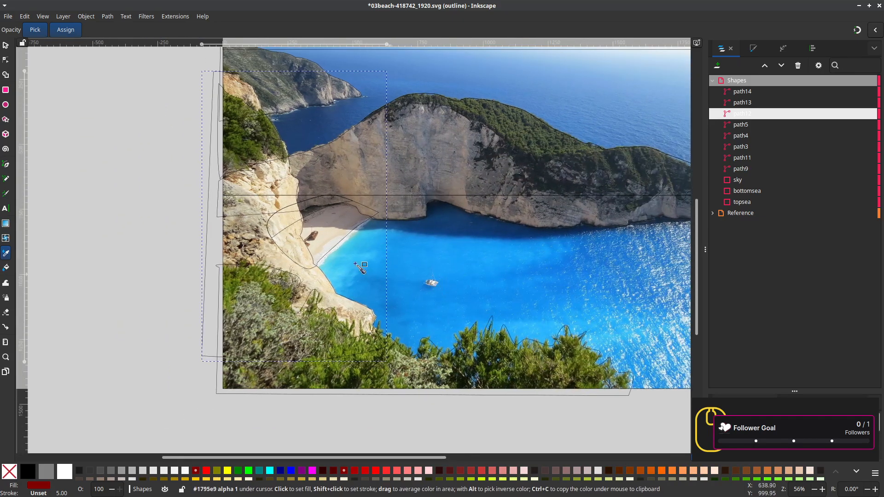
click(285, 222)
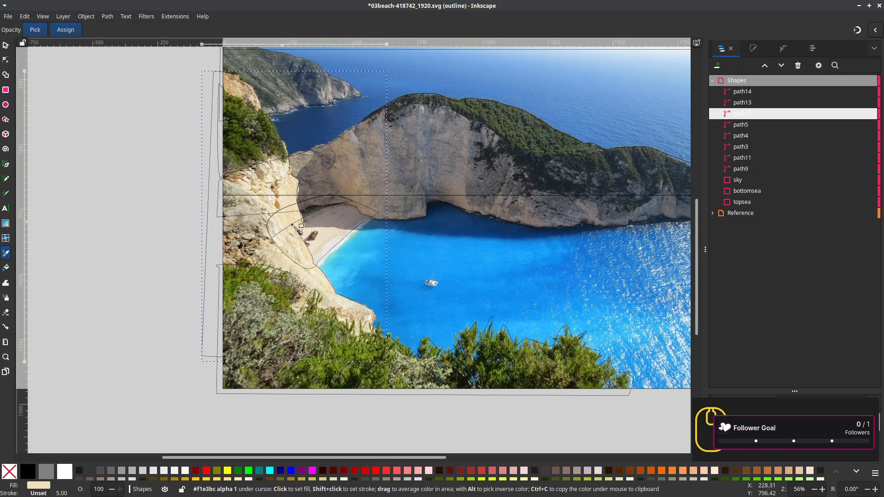
Fill the foreground bushes and the near cliff's upper bush with greens sampled from their foliage in the photo
click(751, 103)
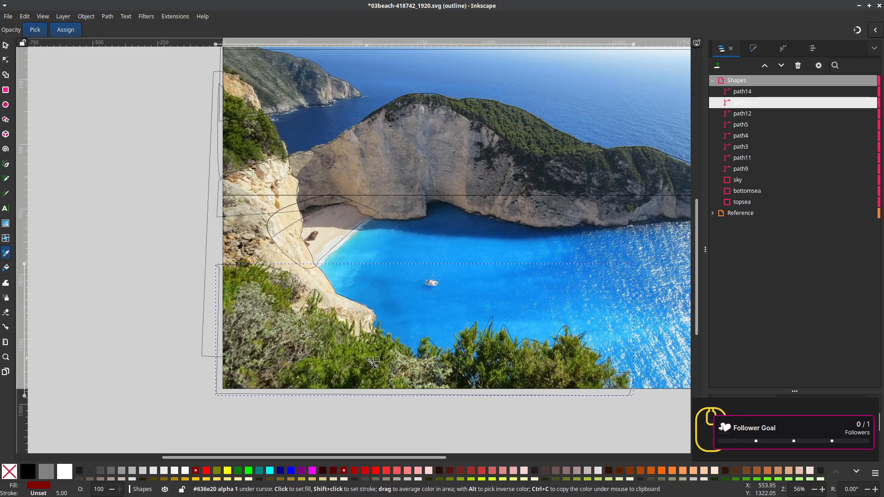
key(Up)
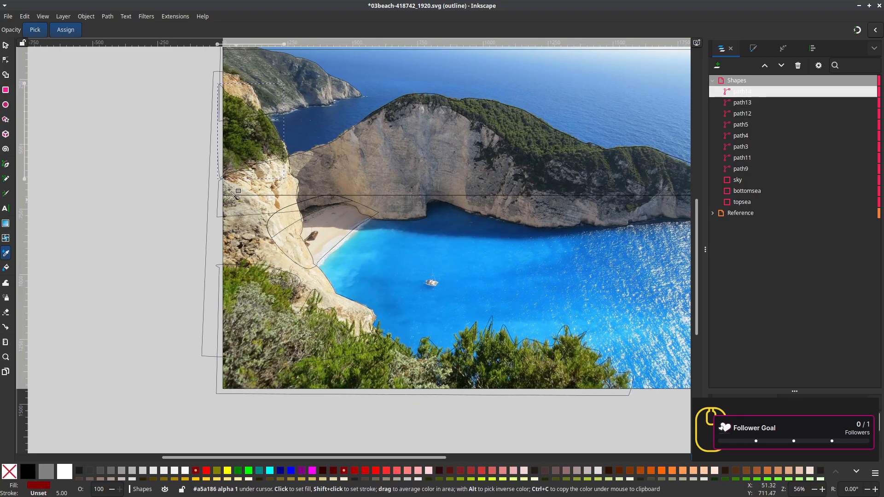
click(245, 141)
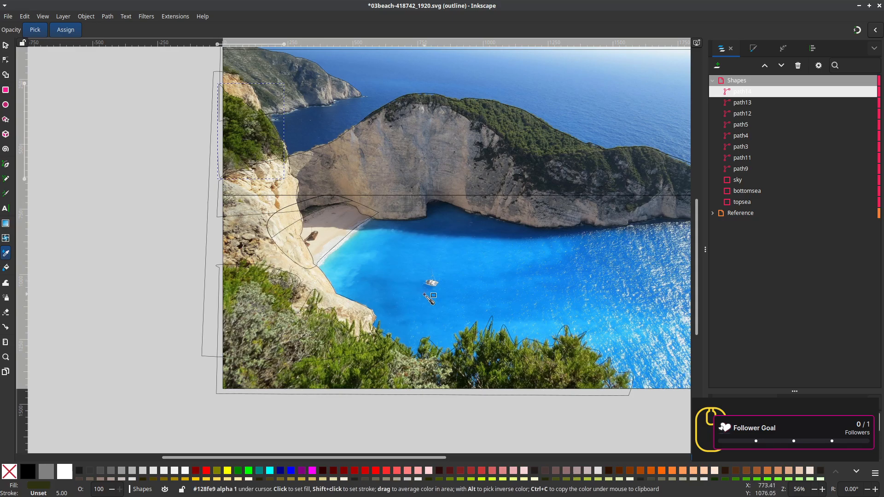
Switch the canvas to Normal display mode and review the coloured shapes across the whole composition
scroll(426, 291, down, 1)
drag(426, 296, 434, 345)
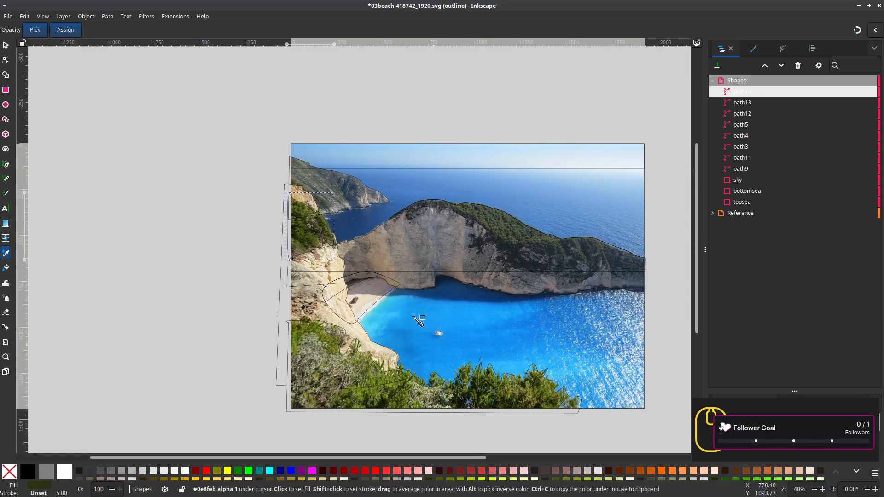
click(43, 17)
mouse_move(99, 51)
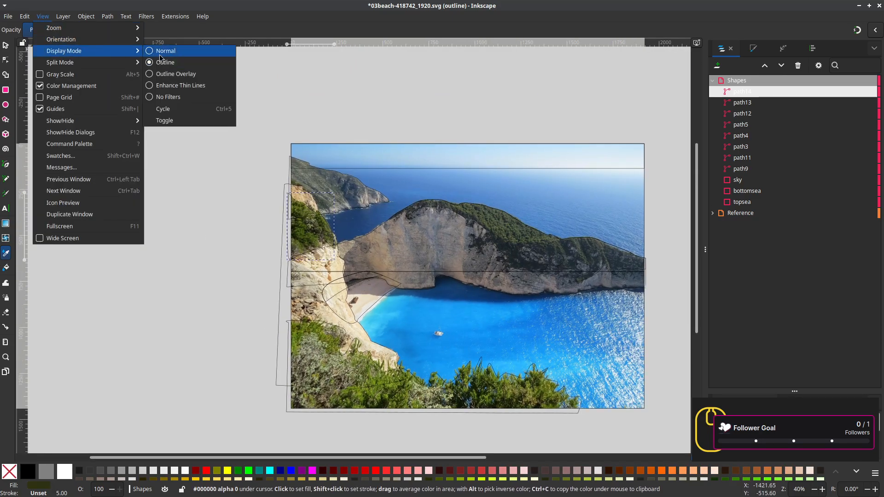
click(159, 54)
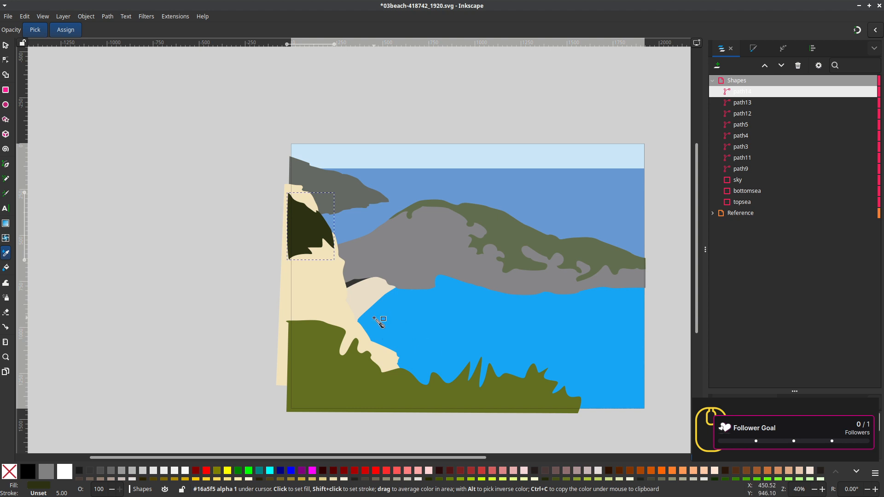
scroll(379, 321, up, 1)
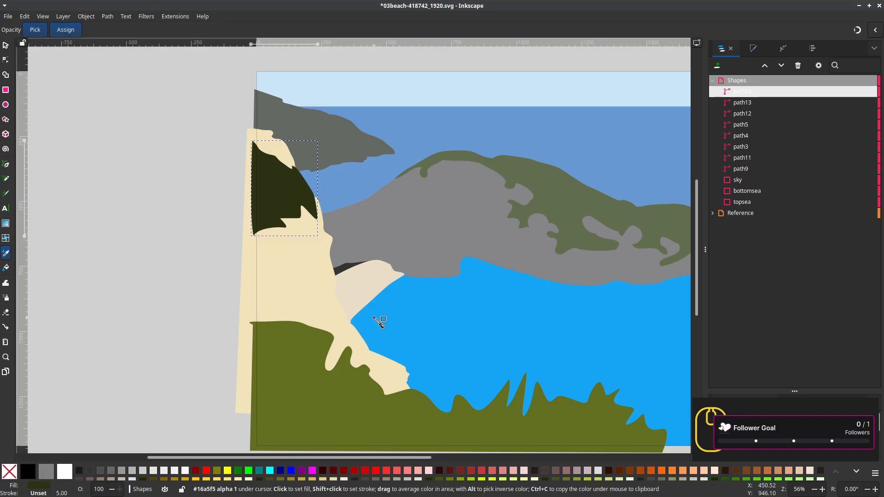
scroll(375, 189, up, 3)
scroll(375, 189, right, 2)
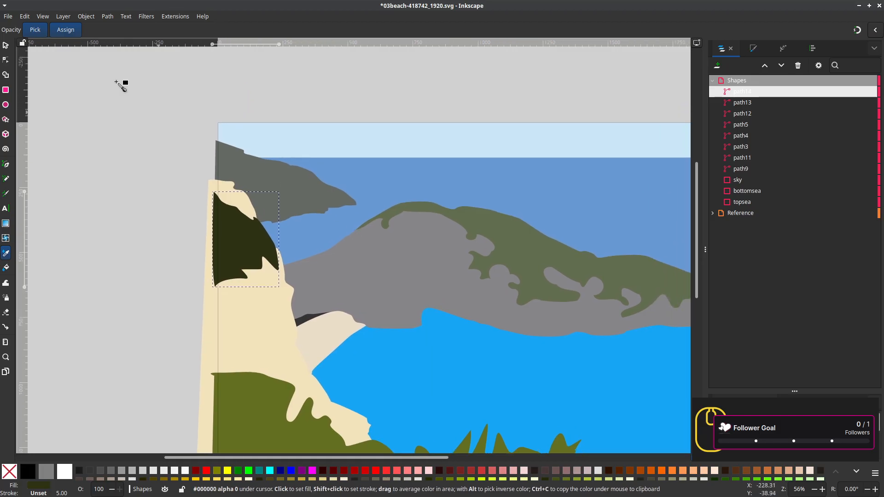
Return the canvas to Outline display mode and bring the distant headland into close view
click(44, 17)
mouse_move(85, 51)
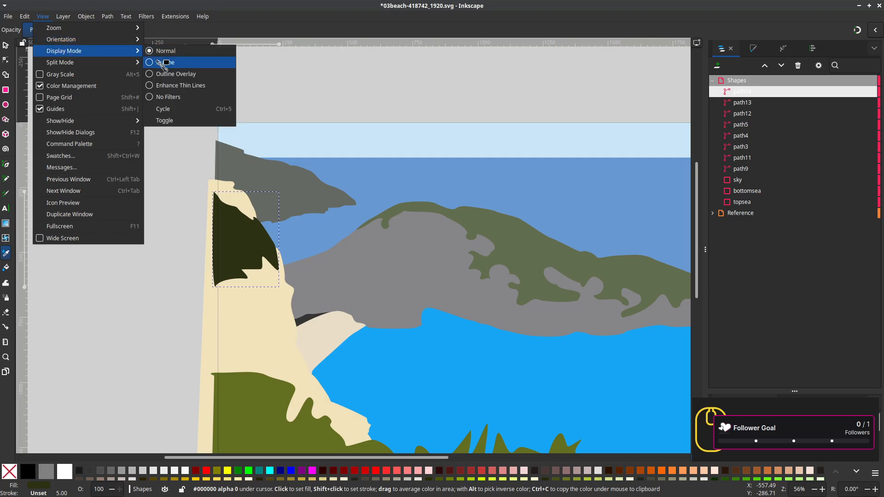
click(162, 62)
scroll(251, 177, up, 2)
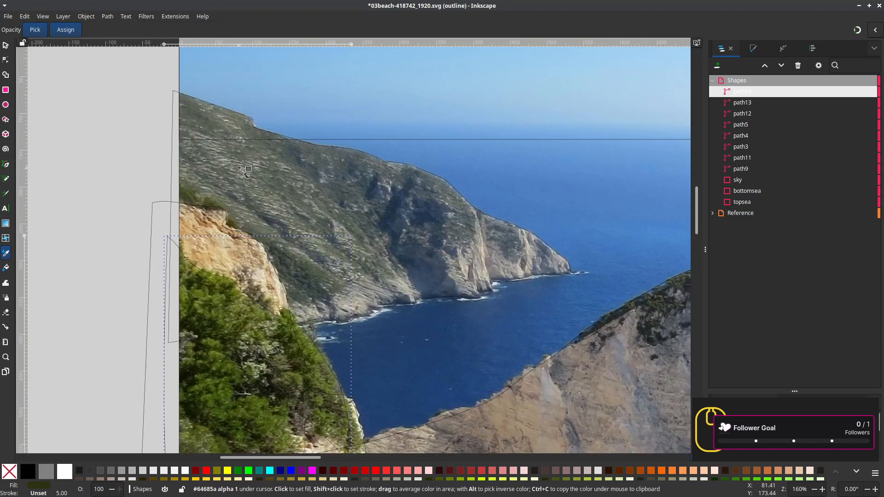
Fill the distant headland shape with a dark grey-green sampled from its slope in the photo
scroll(244, 166, up, 2)
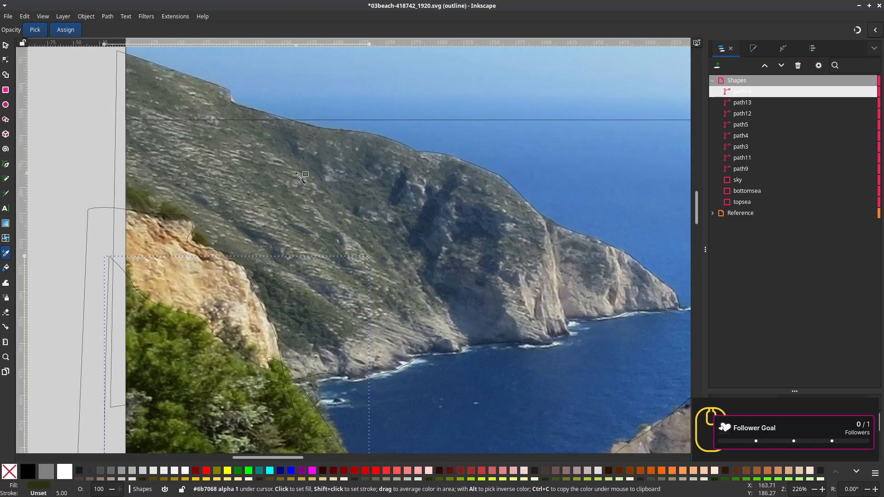
click(4, 44)
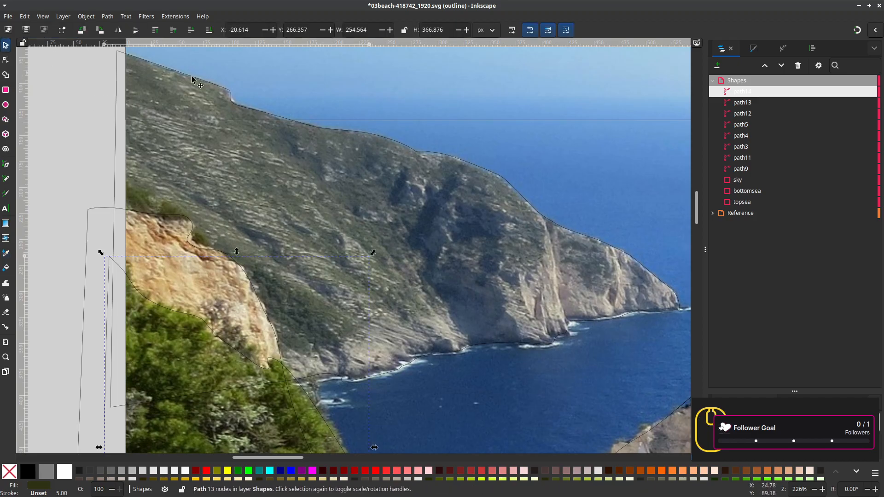
click(225, 94)
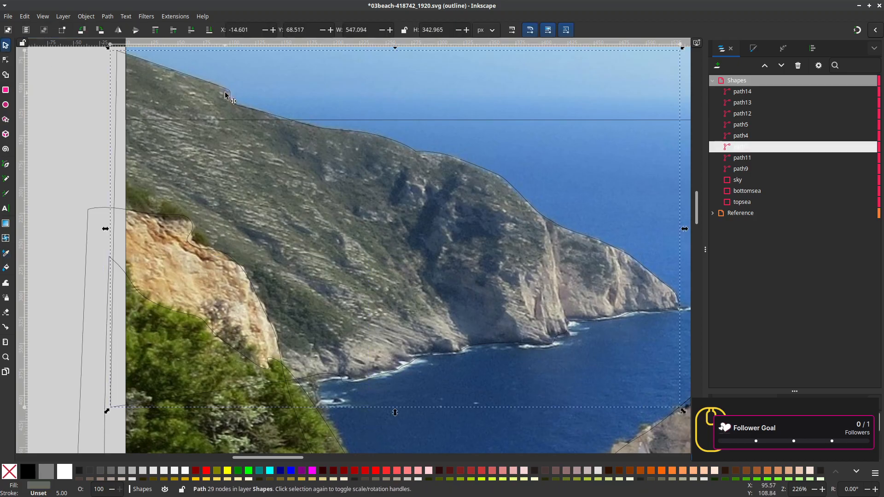
key(d)
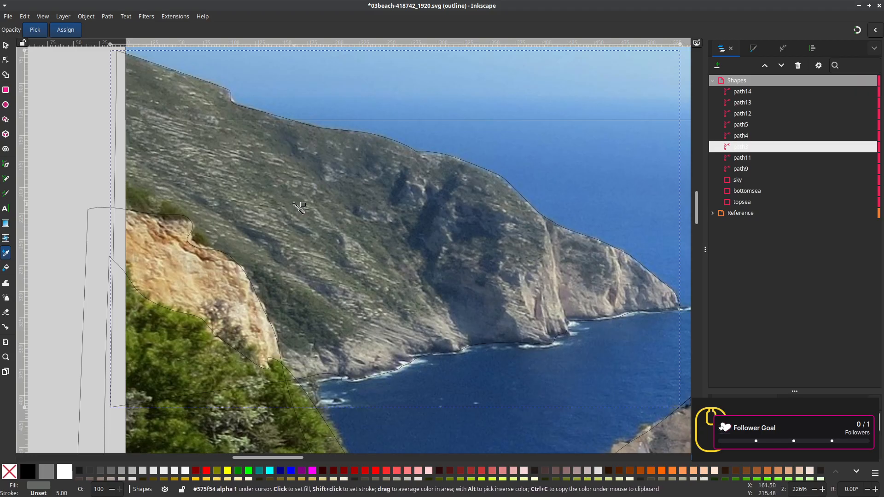
scroll(495, 314, down, 1)
drag(490, 313, 339, 242)
scroll(419, 305, down, 1)
drag(368, 301, 328, 283)
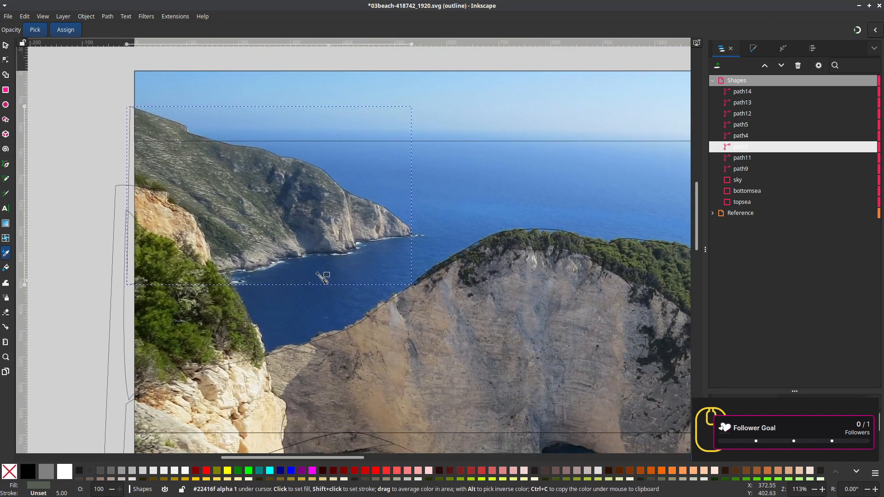
Switch the canvas to Normal display mode and review the distant headland's colour within the whole composition
click(43, 16)
mouse_move(87, 54)
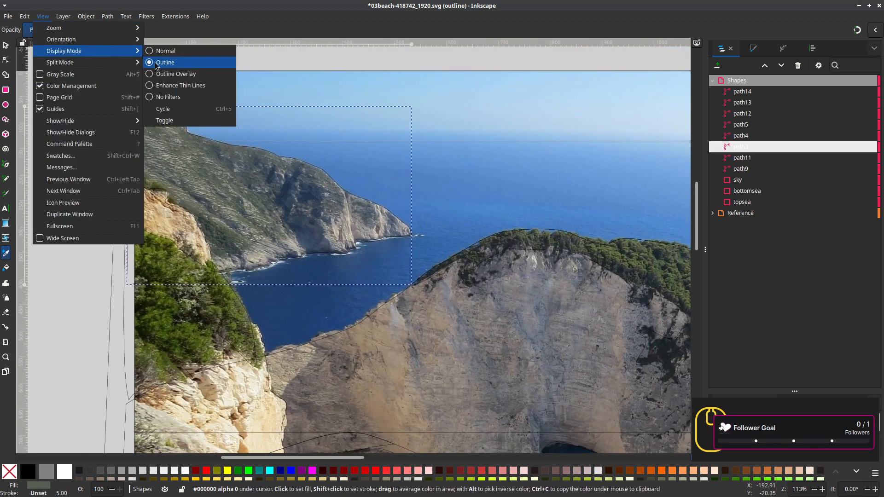
click(168, 52)
scroll(453, 366, down, 1)
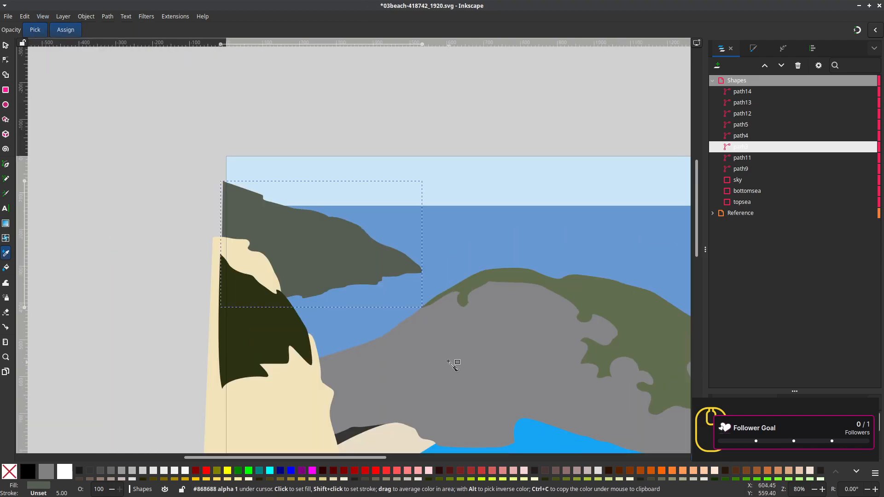
drag(453, 365, 273, 240)
scroll(421, 327, down, 3)
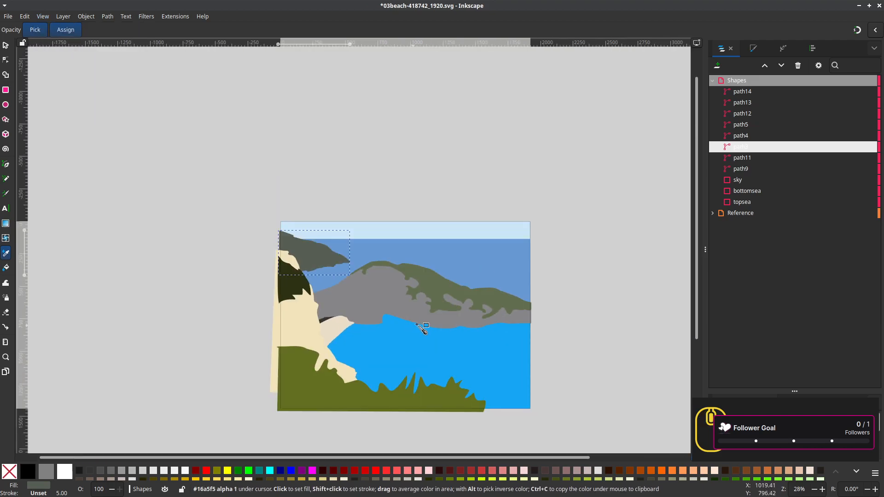
drag(421, 327, 433, 312)
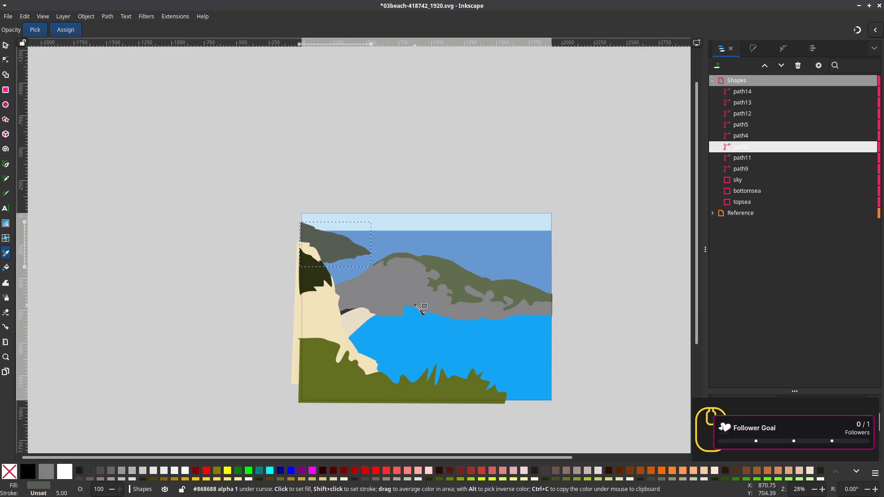
Return to Outline display mode and fill the main headland shape with the brown #9d8d76 sampled from its rock face
click(43, 17)
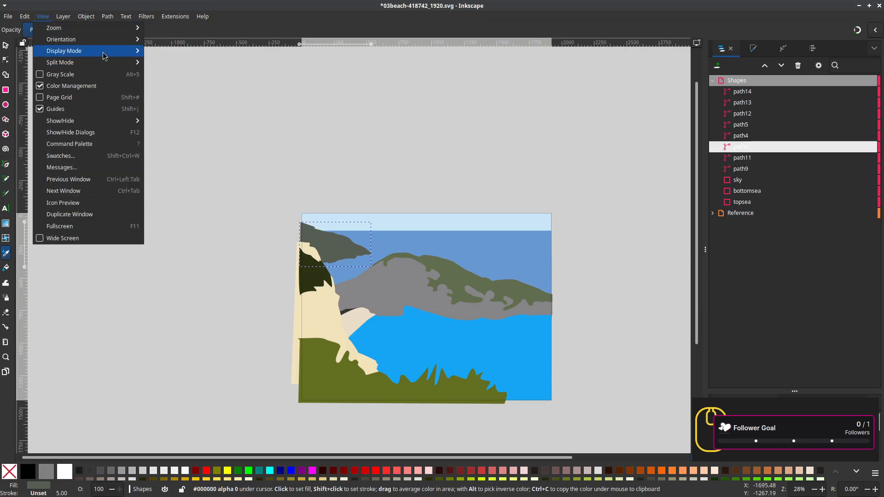
click(154, 63)
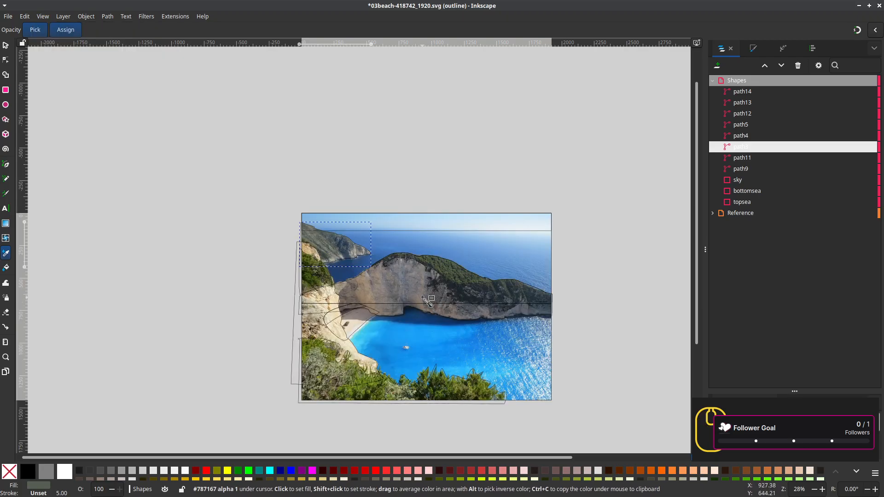
key(s)
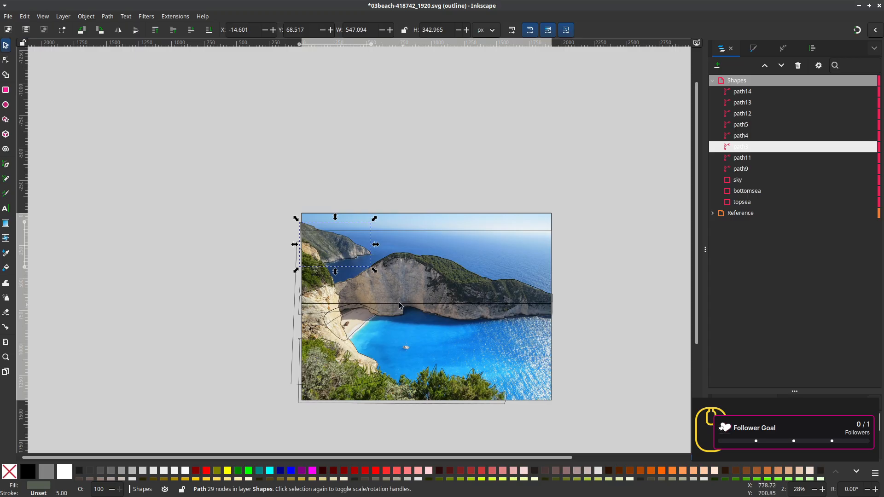
click(353, 282)
scroll(401, 311, up, 2)
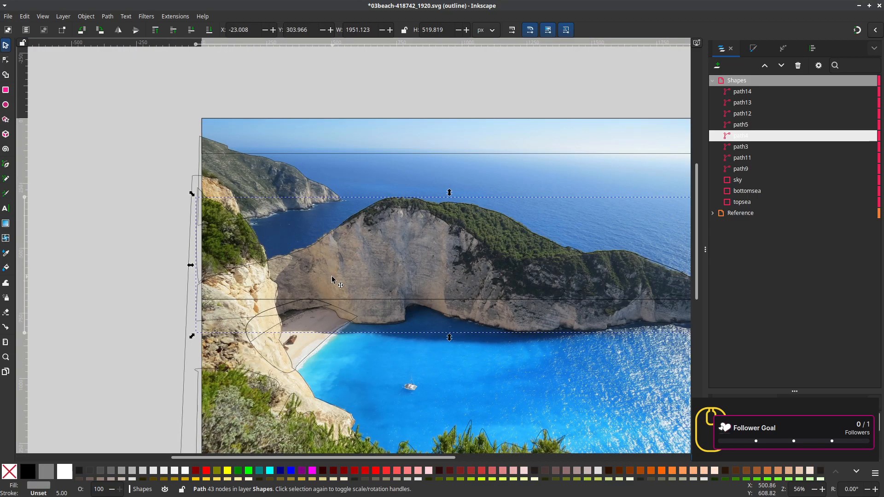
key(d)
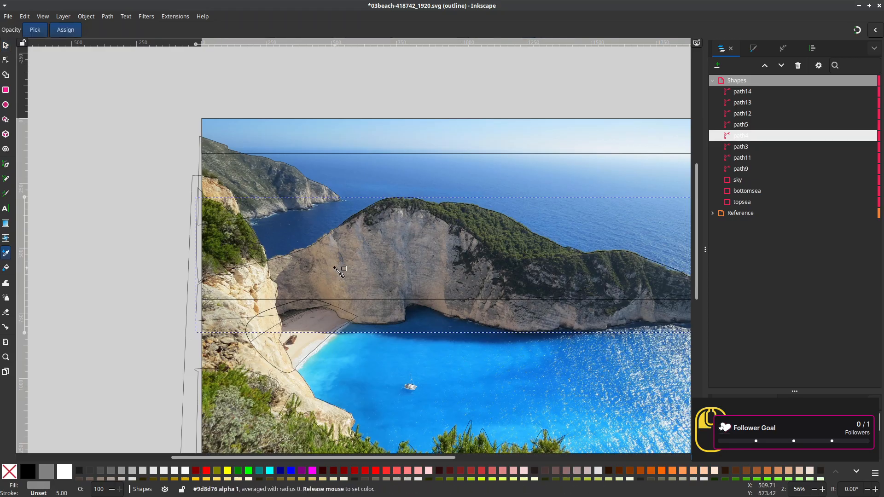
scroll(388, 330, down, 1)
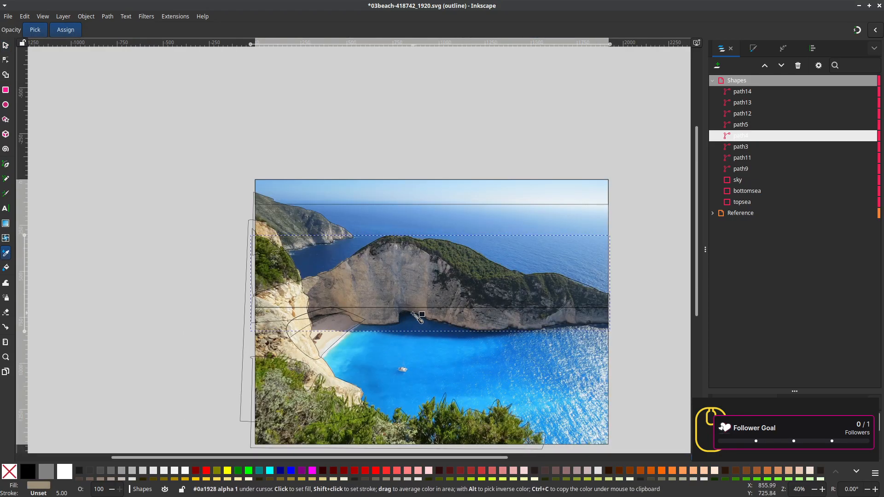
Show the canvas in Normal display mode, review the brown main headland in the full picture, and save the drawing
click(42, 18)
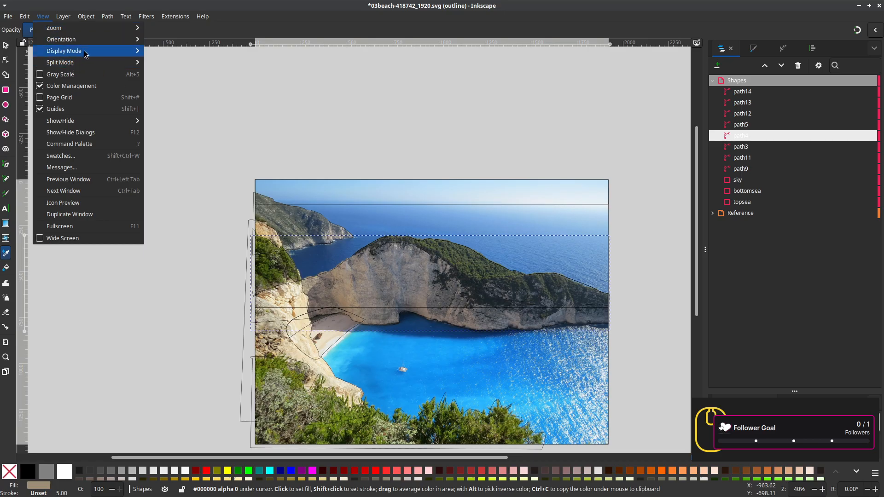
mouse_move(86, 53)
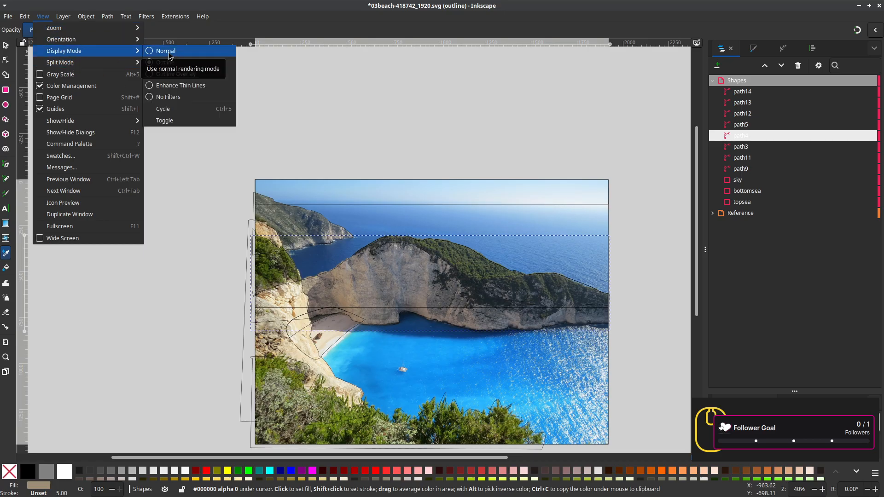
click(169, 54)
drag(370, 324, 337, 281)
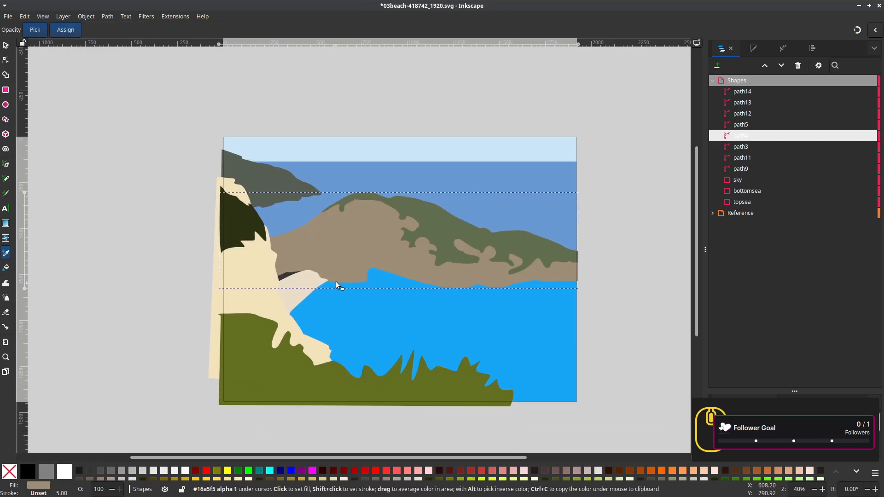
scroll(378, 316, down, 1)
drag(389, 320, 473, 355)
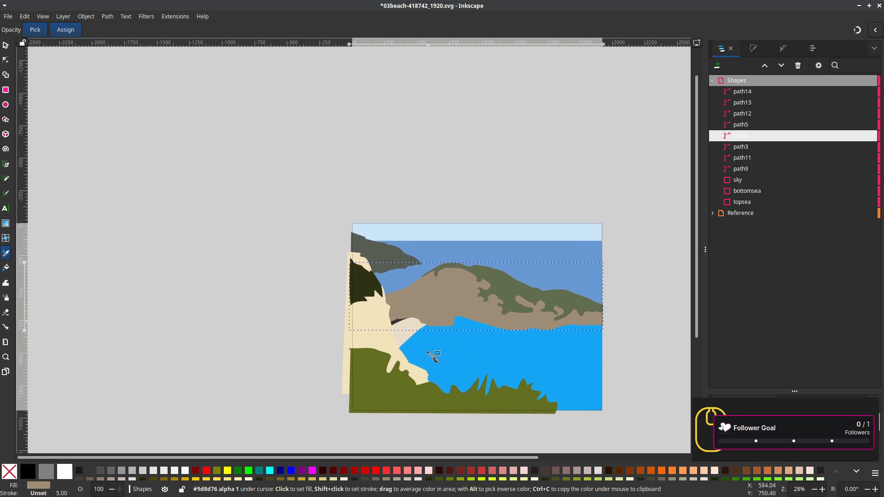
key(ctrl+s)
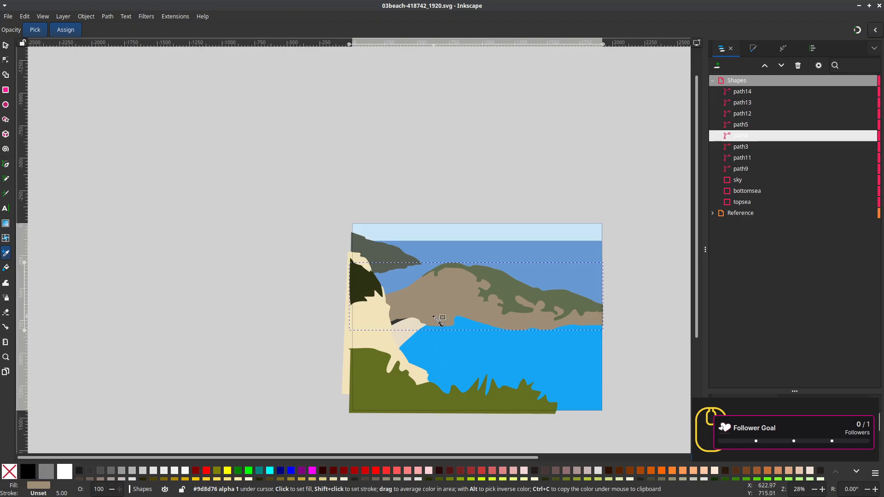
scroll(438, 321, up, 1)
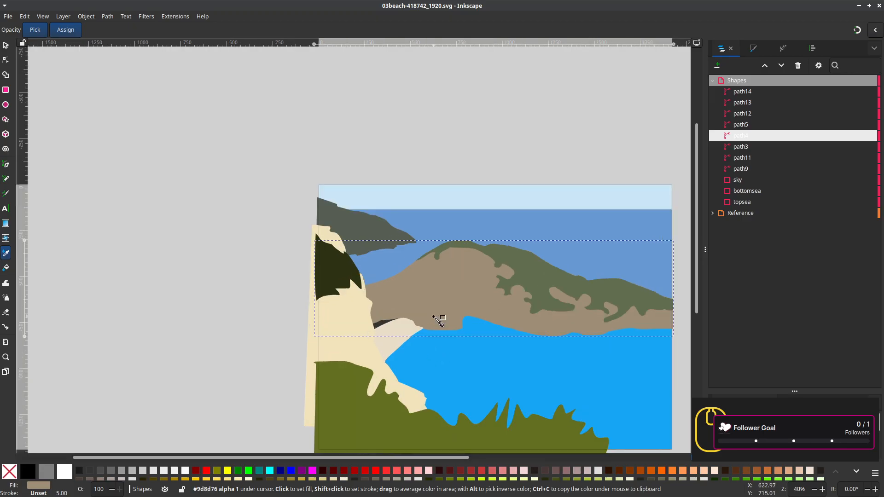
scroll(438, 321, up, 1)
scroll(436, 324, down, 1)
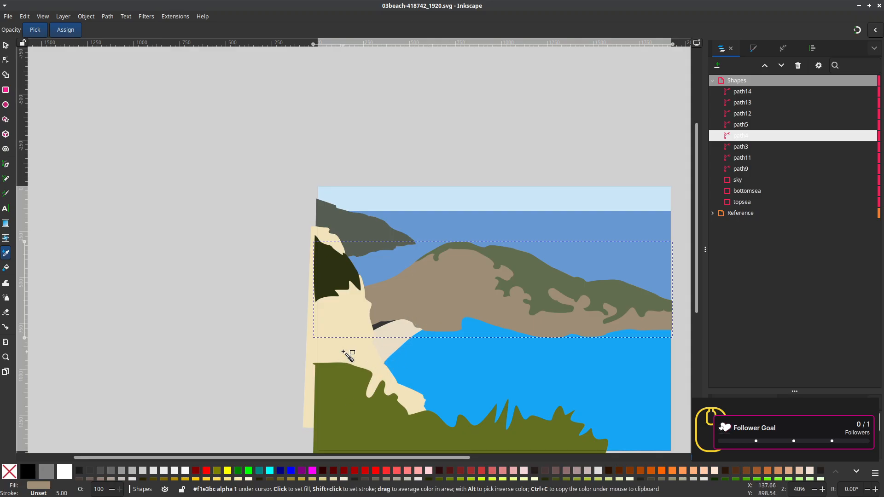
key(ctrl)
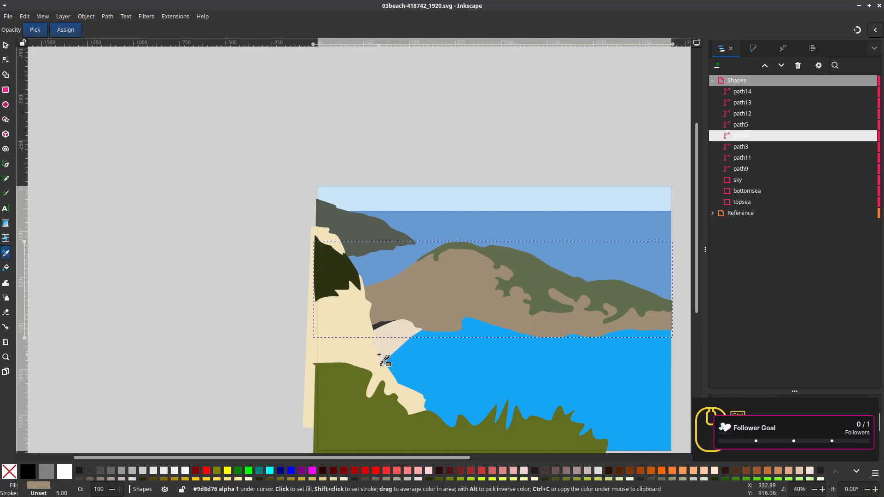
key(ctrl+d)
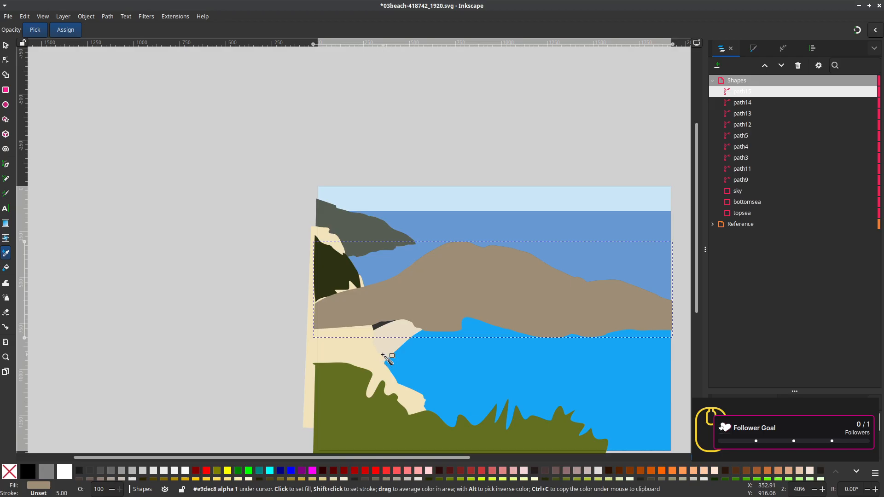
key(ctrl+z)
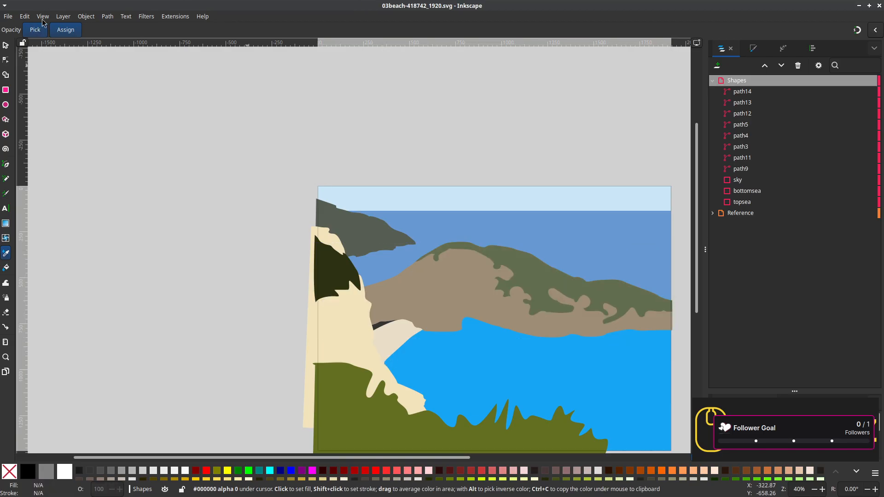
In Outline display mode, refill the near cliff shape with the darker tan #d5bc89 sampled from its upper rock
click(43, 17)
mouse_move(69, 51)
click(171, 62)
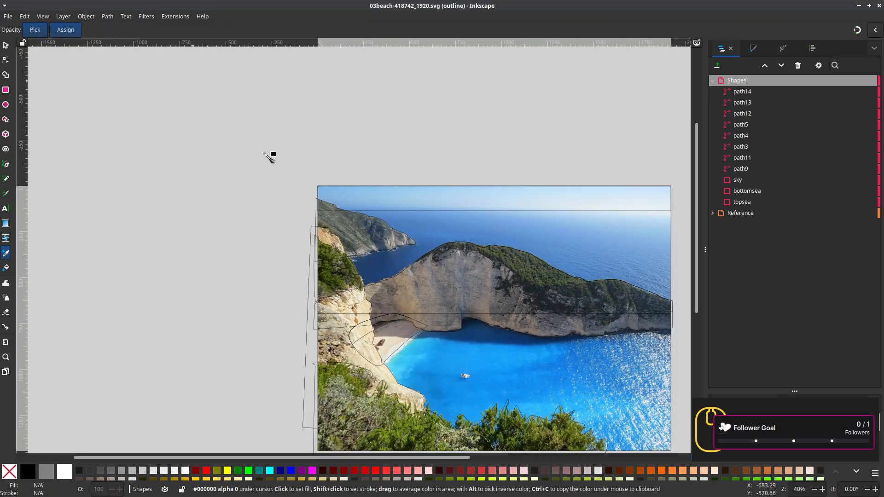
scroll(425, 394, up, 2)
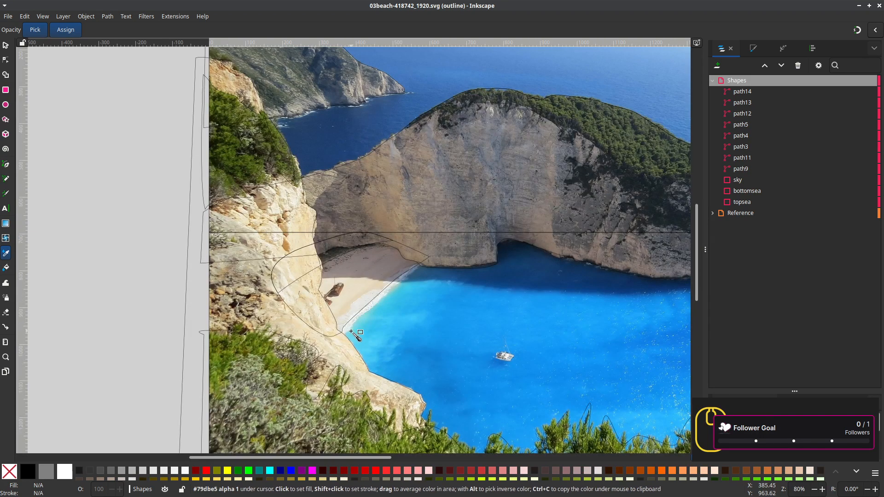
drag(350, 331, 419, 338)
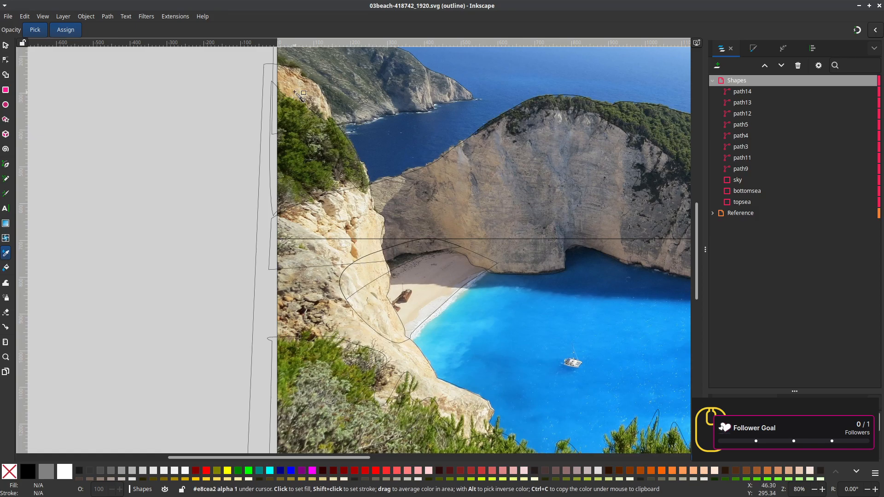
key(s)
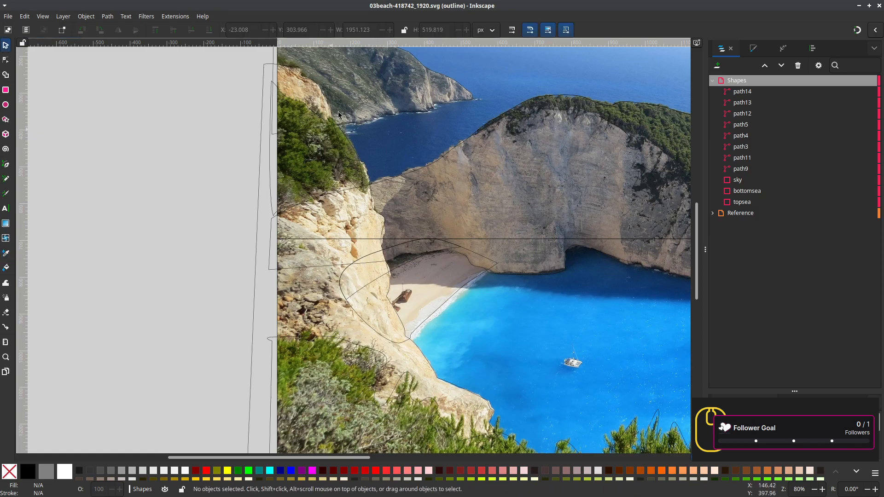
click(313, 81)
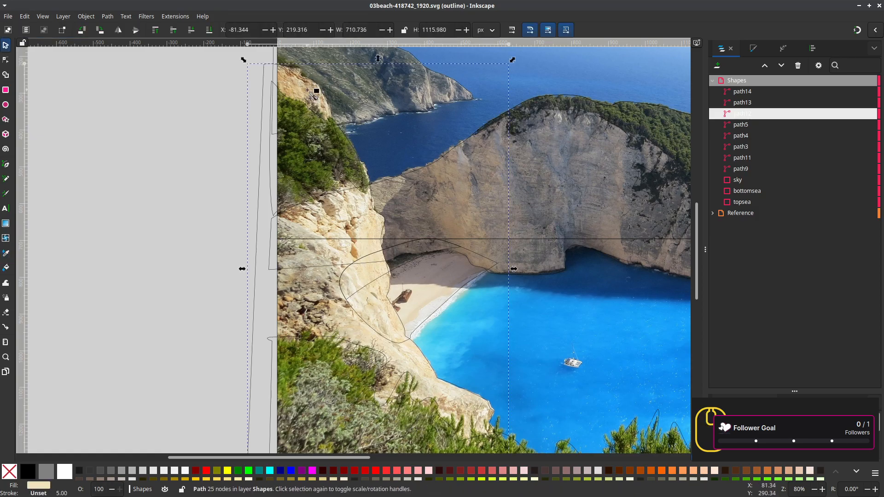
key(d)
click(313, 92)
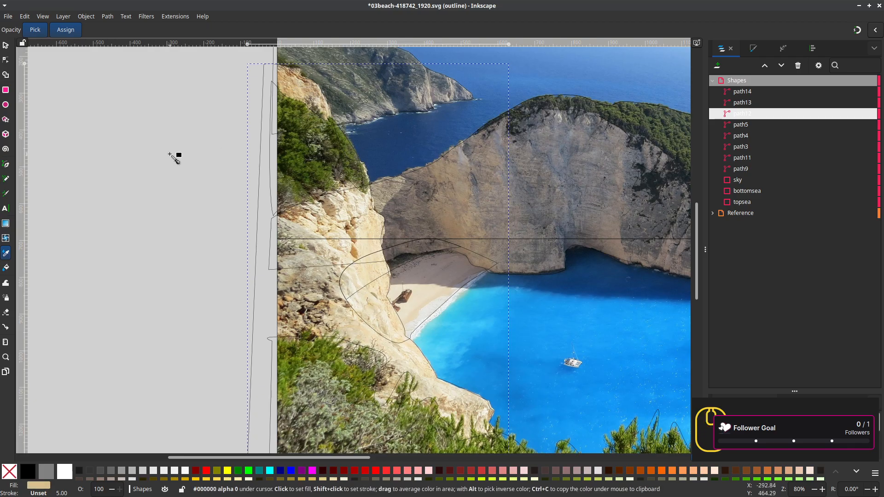
Switch back to Normal display mode and examine the tan near cliff against the other shapes in the full composition
click(42, 16)
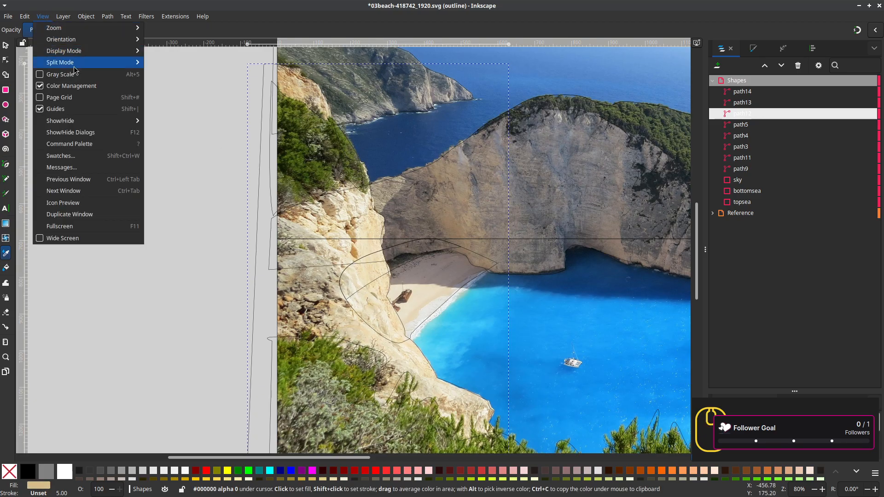
mouse_move(84, 55)
click(159, 50)
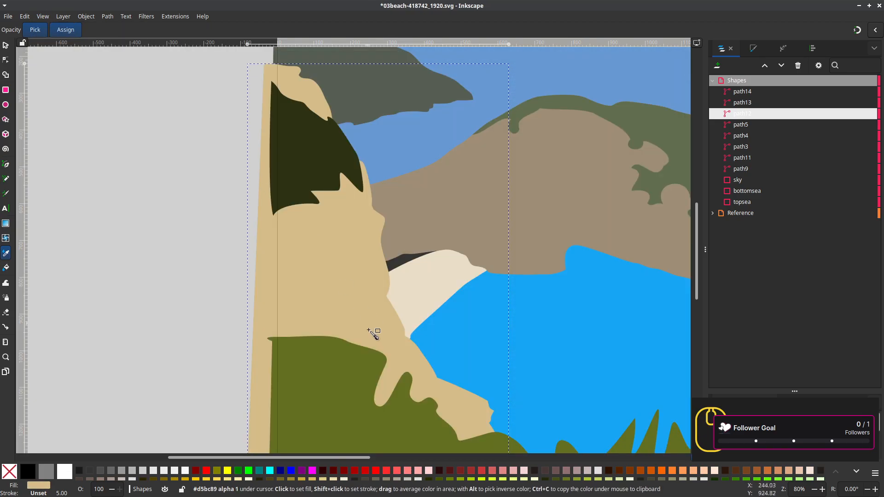
scroll(371, 331, down, 3)
drag(377, 353, 325, 315)
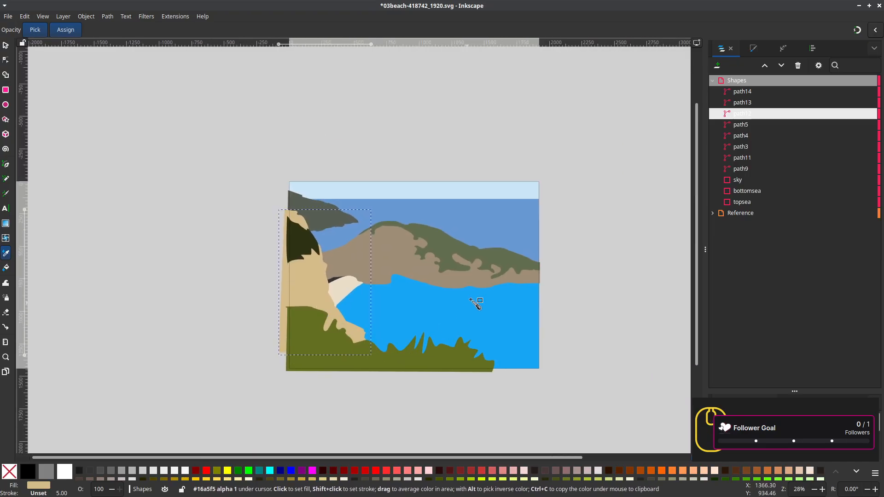
drag(484, 317, 532, 355)
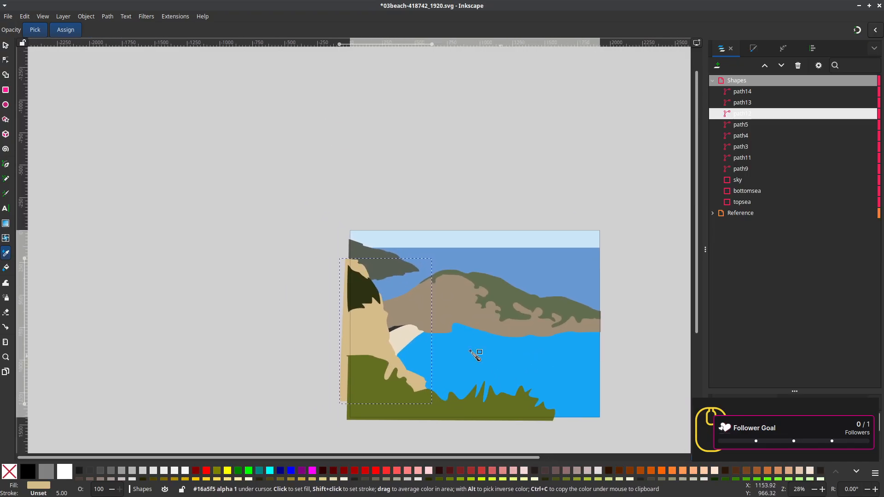
Switch to Outline display mode and examine the far headland's rock, vegetation and shoreline in the photo
scroll(437, 351, up, 1)
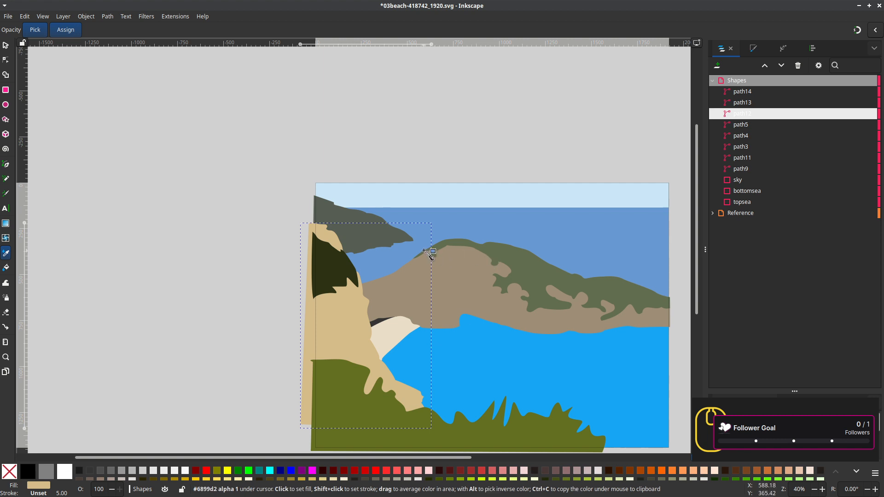
scroll(427, 252, up, 1)
scroll(390, 252, up, 1)
drag(390, 252, 457, 357)
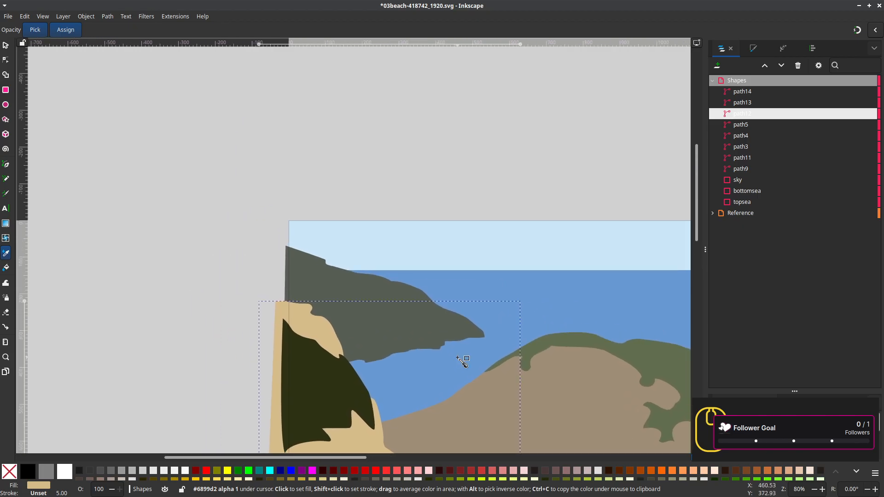
click(43, 17)
mouse_move(114, 52)
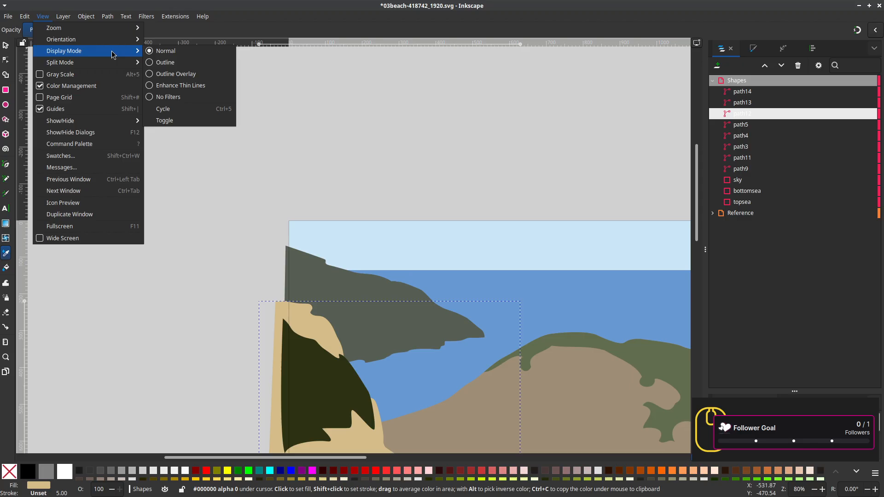
click(170, 64)
scroll(441, 358, up, 1)
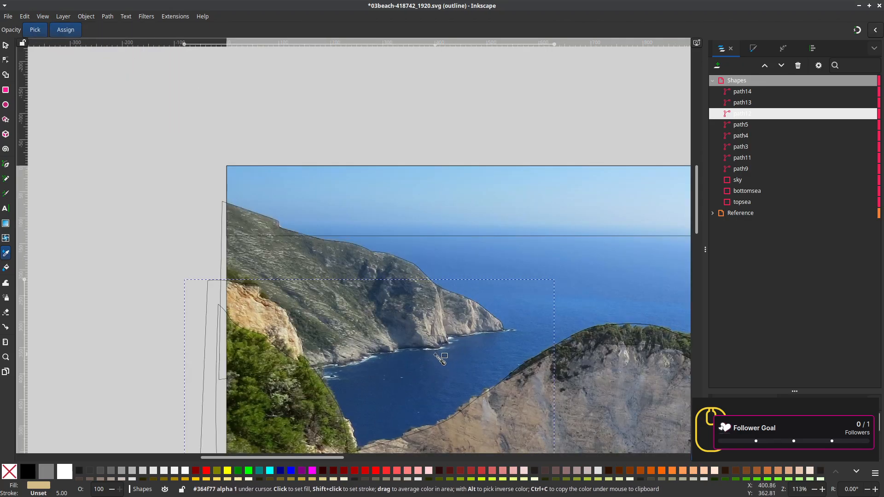
scroll(440, 358, up, 1)
drag(440, 352, 463, 339)
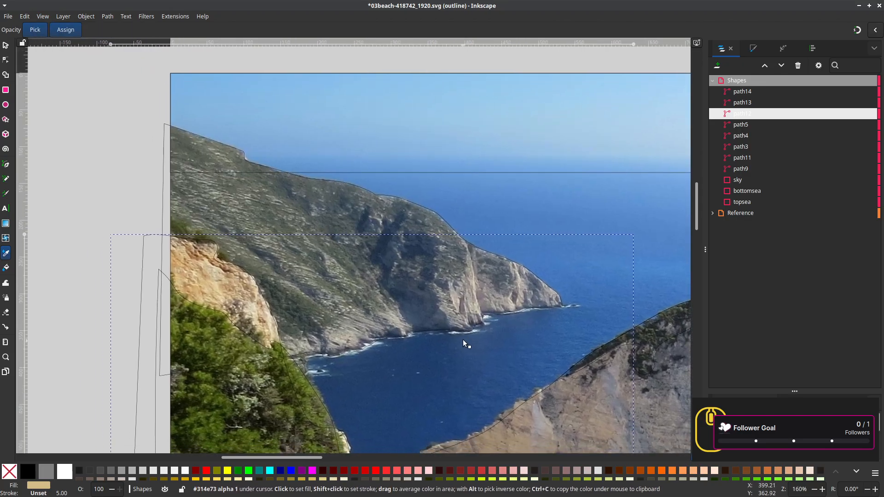
scroll(465, 340, down, 3)
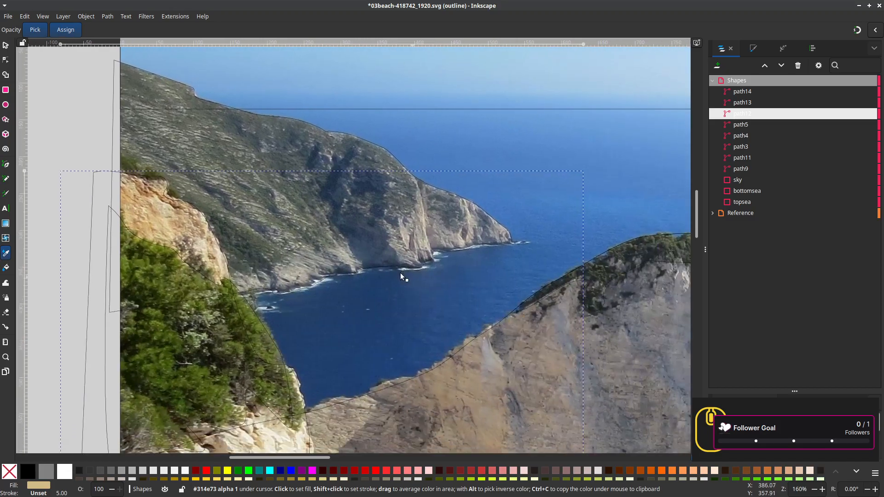
scroll(385, 276, down, 1)
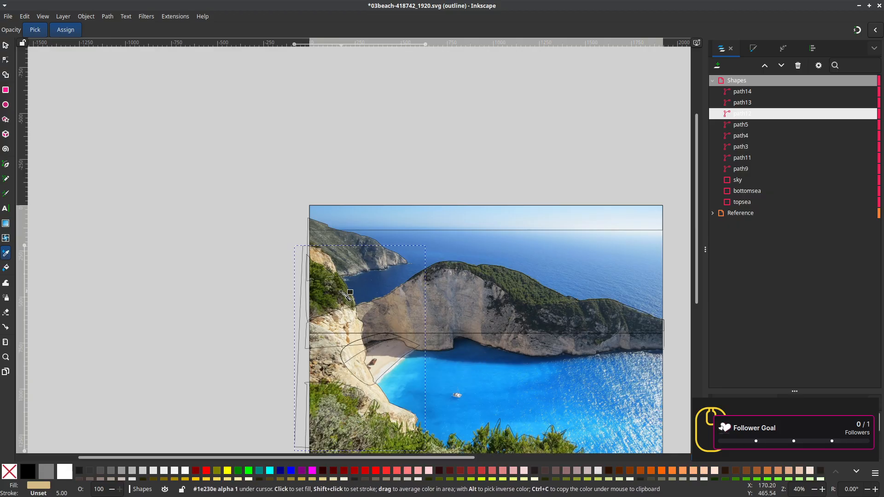
scroll(348, 295, up, 4)
scroll(352, 265, up, 2)
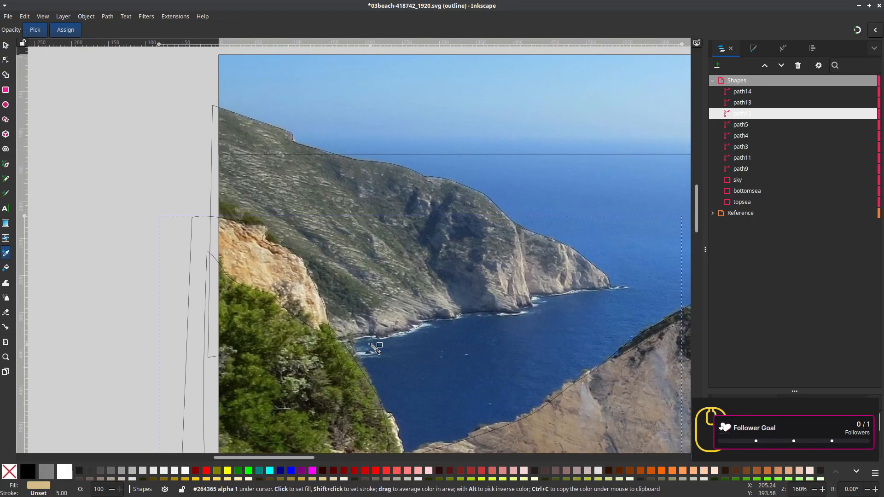
drag(474, 300, 357, 332)
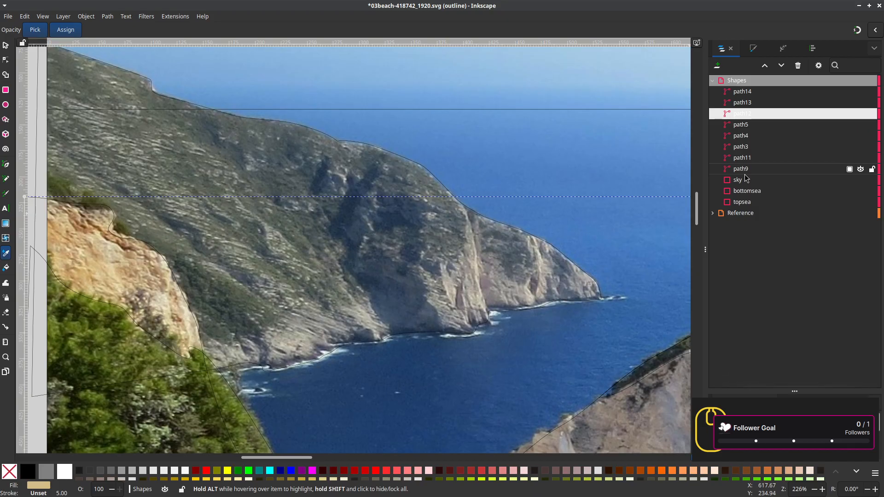
scroll(542, 209, down, 2)
scroll(540, 210, down, 1)
drag(531, 224, 481, 241)
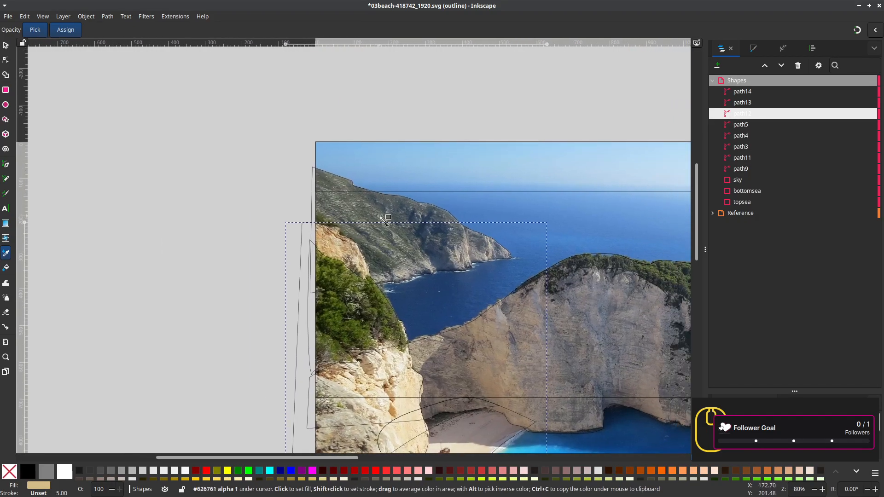
Select the far headland shape and add a new layer directly above the Shapes layer, keeping its default name
key(s)
click(346, 179)
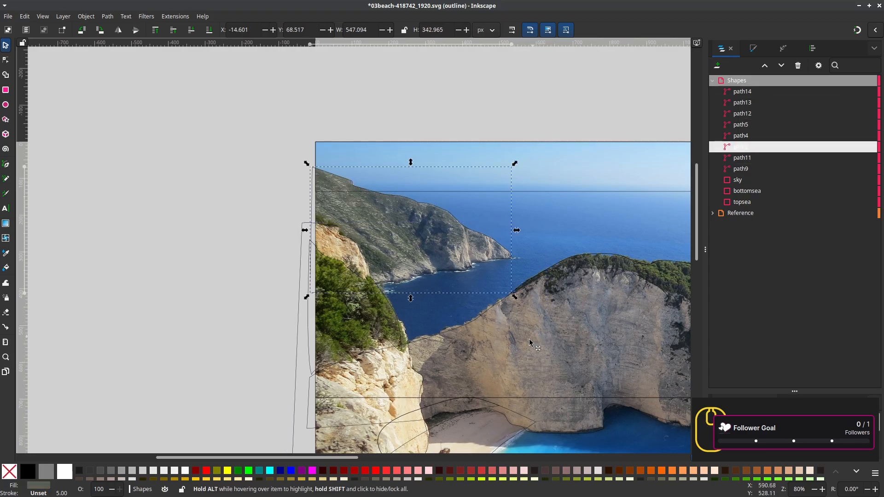
scroll(525, 343, down, 1)
drag(527, 348, 356, 348)
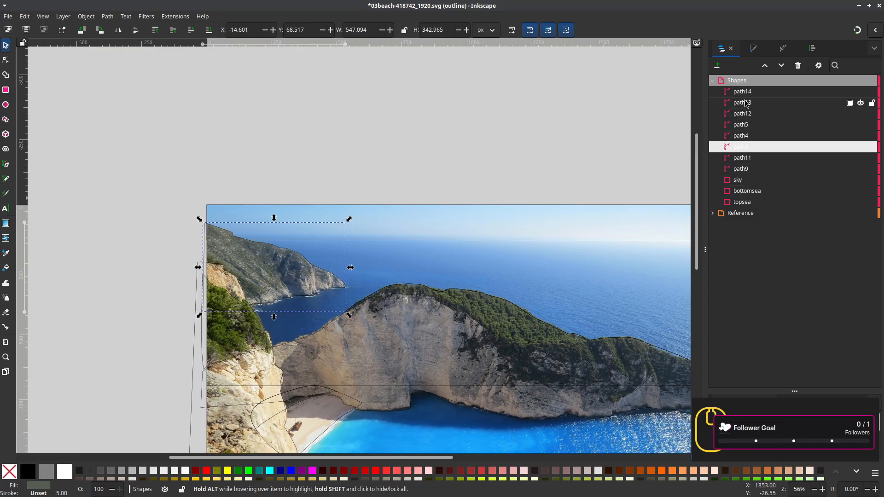
click(716, 66)
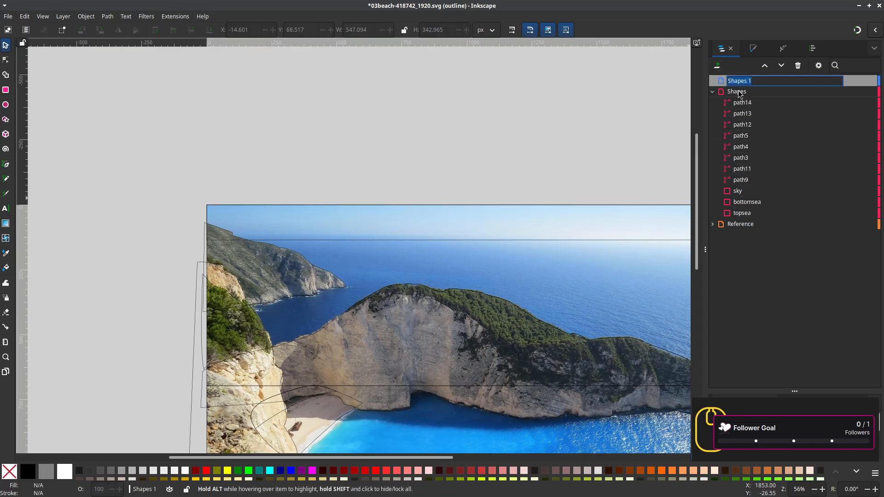
key(Return)
Identify the far headland path in the Shapes layer and add a second new layer above Shapes 1 with its default name
click(746, 106)
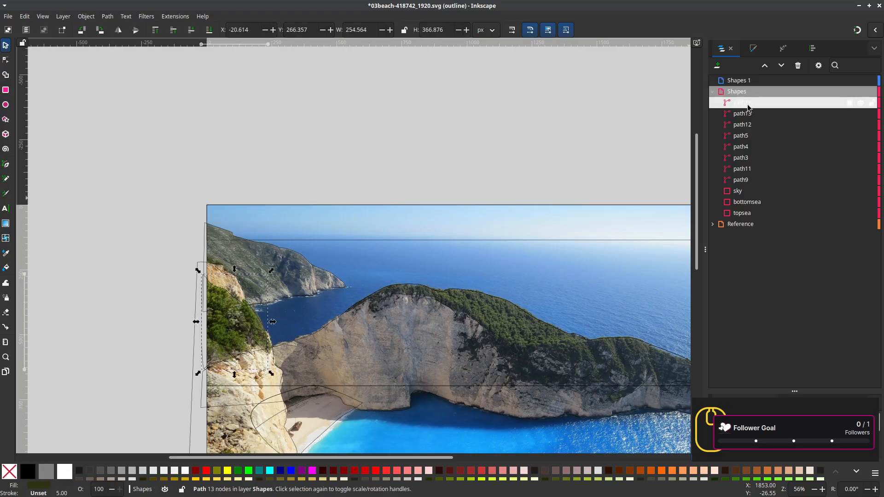
click(746, 171)
click(741, 158)
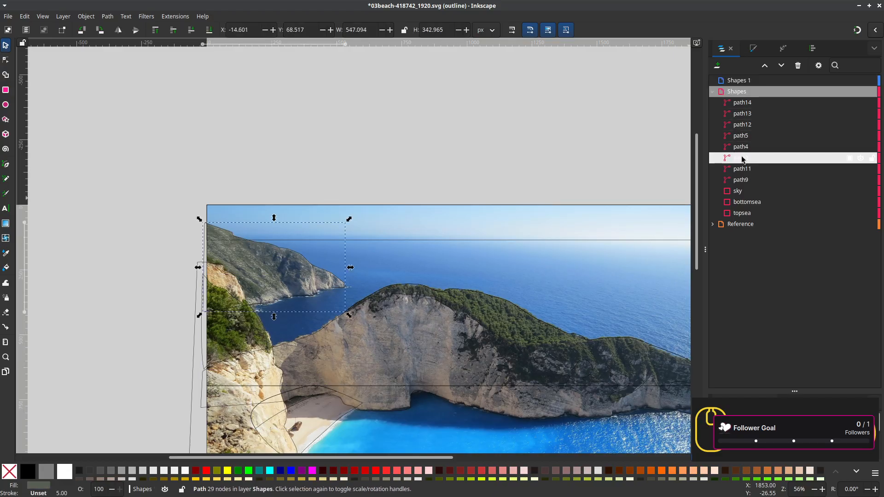
click(717, 65)
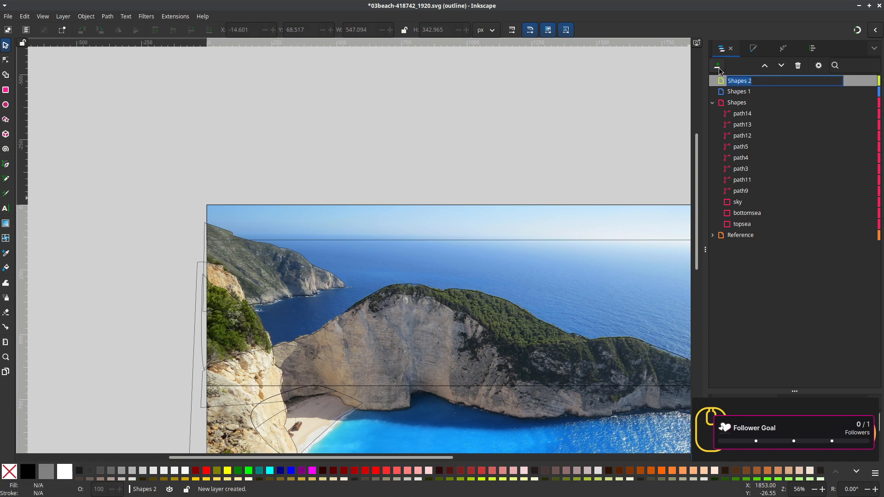
key(Return)
Move the far headland shape path3 out of the Shapes layer into the Shapes 1 layer
click(741, 91)
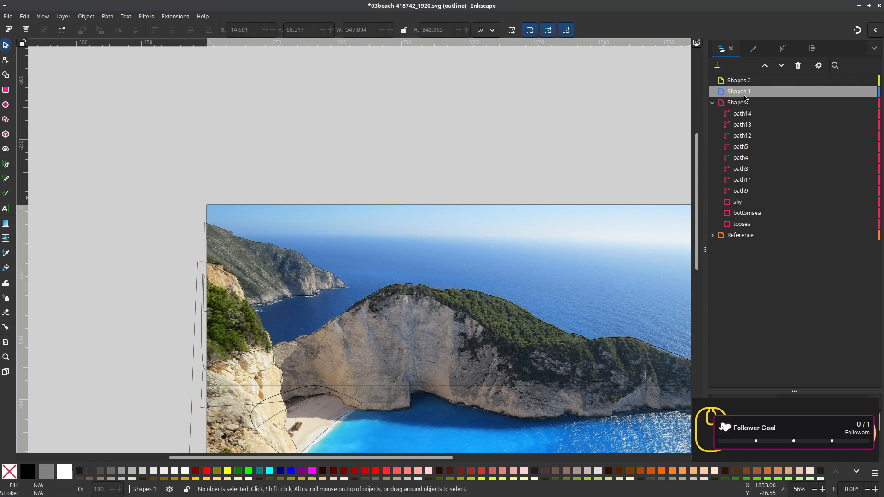
click(746, 193)
click(747, 181)
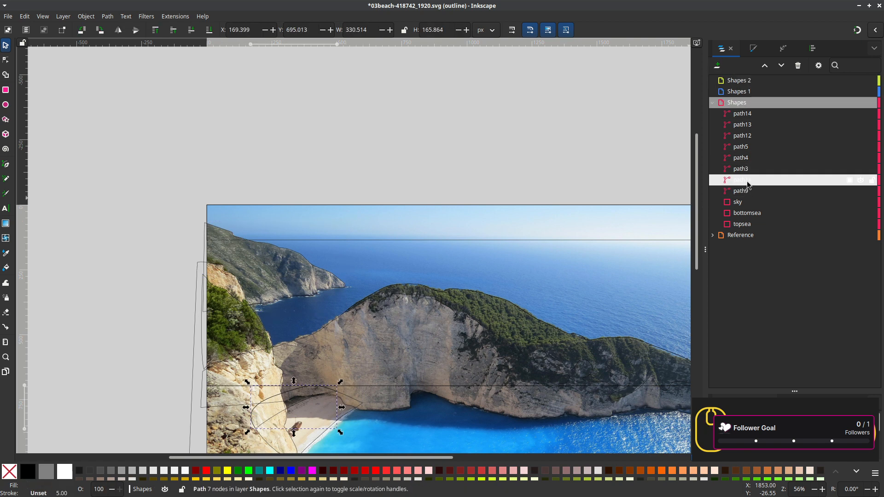
click(745, 171)
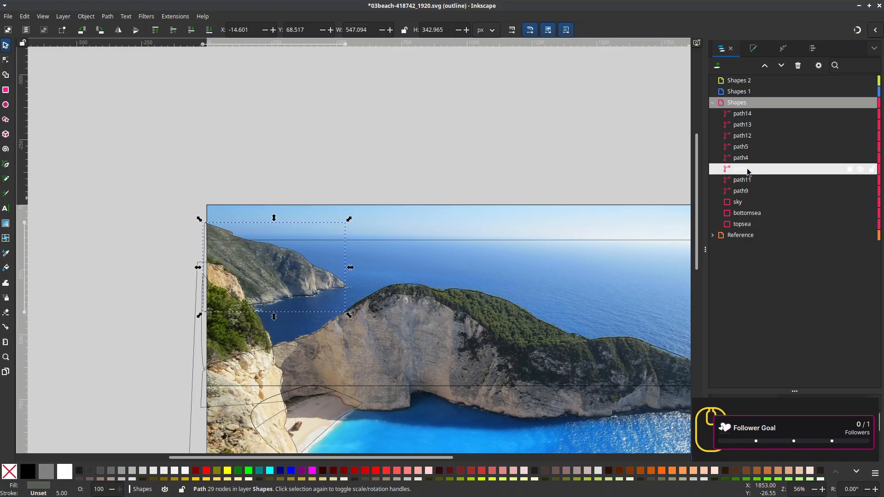
drag(747, 169, 772, 92)
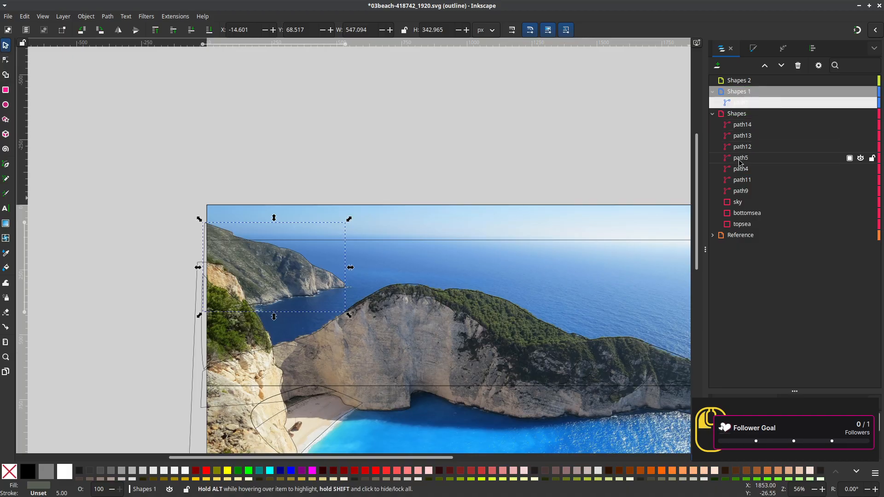
Move path14, path13, path12, path5 and path4, the near cliff, bush and main headland shapes, from Shapes into the Shapes 2 layer
click(747, 125)
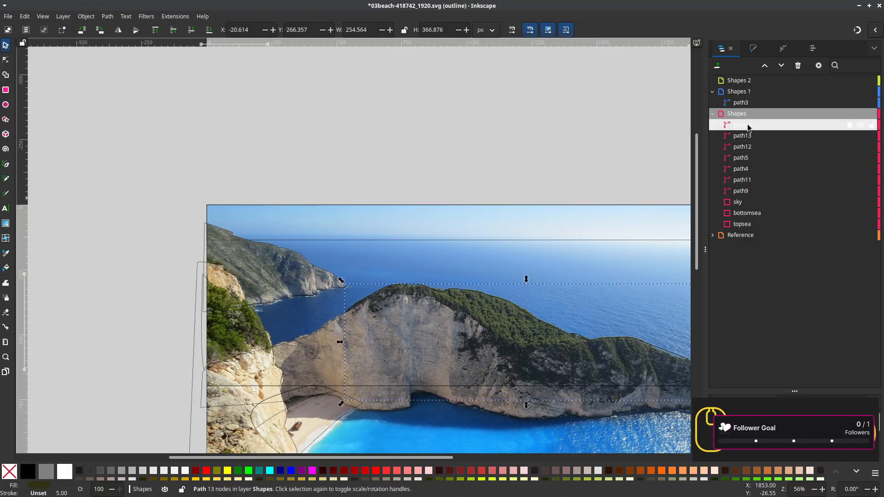
shift+click(748, 147)
drag(746, 132, 760, 87)
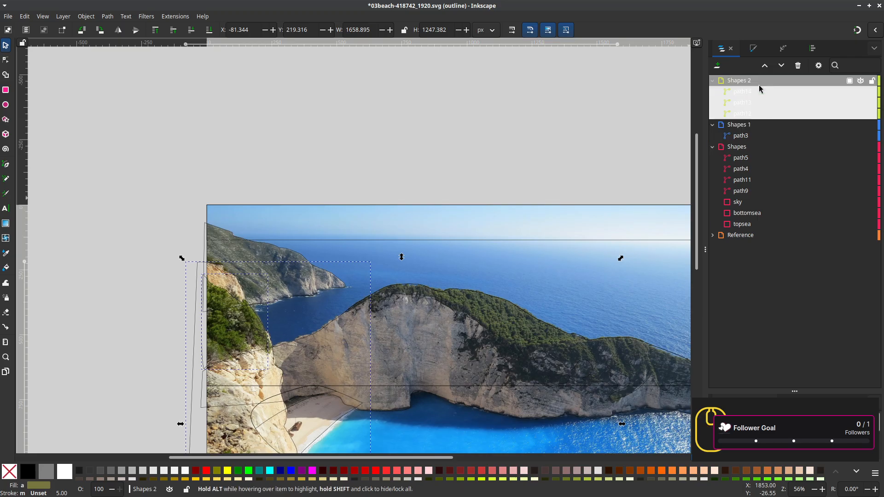
click(750, 158)
shift+click(750, 170)
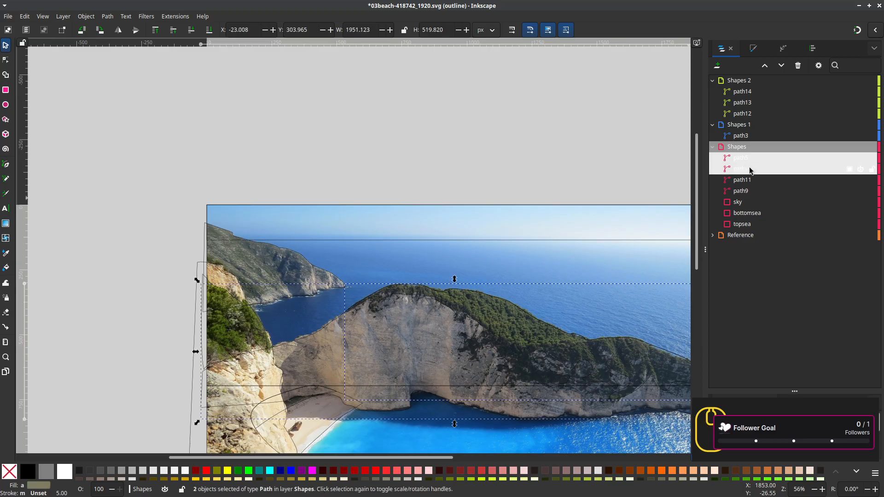
drag(749, 163, 774, 120)
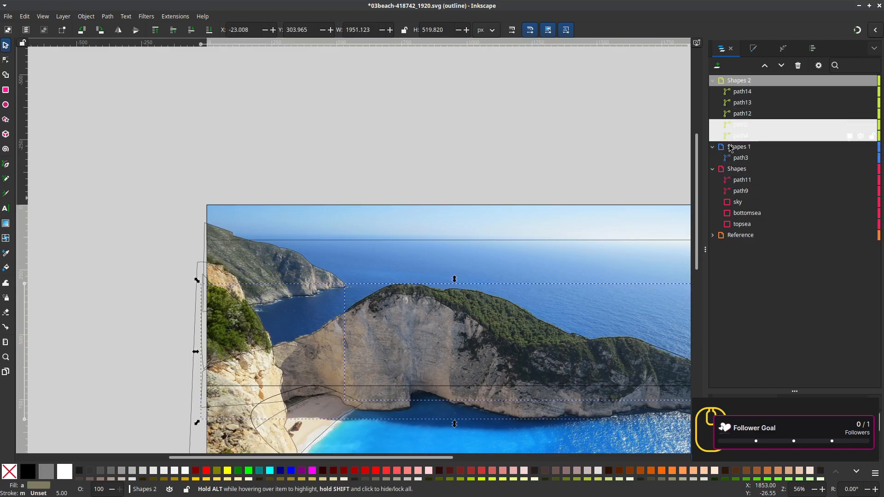
Return to Normal display mode and select the far headland shape path3 in the Shapes 1 layer
click(43, 16)
mouse_move(65, 51)
click(173, 54)
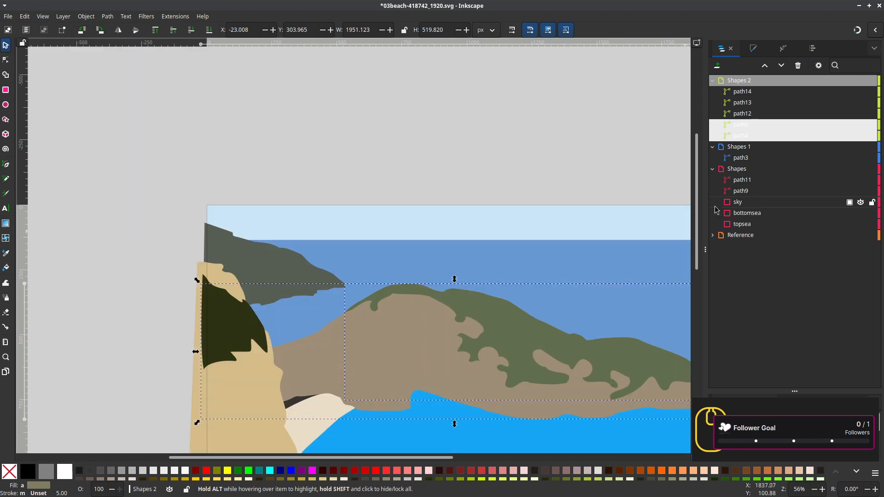
click(746, 157)
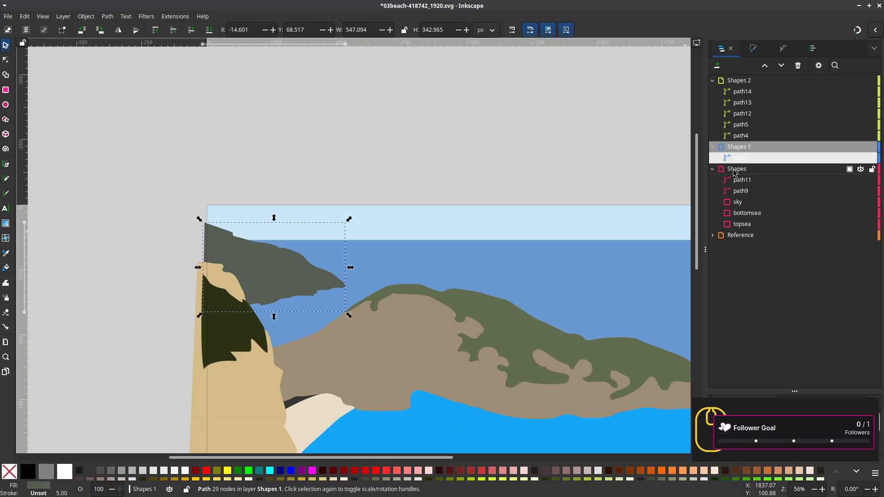
scroll(270, 269, up, 1)
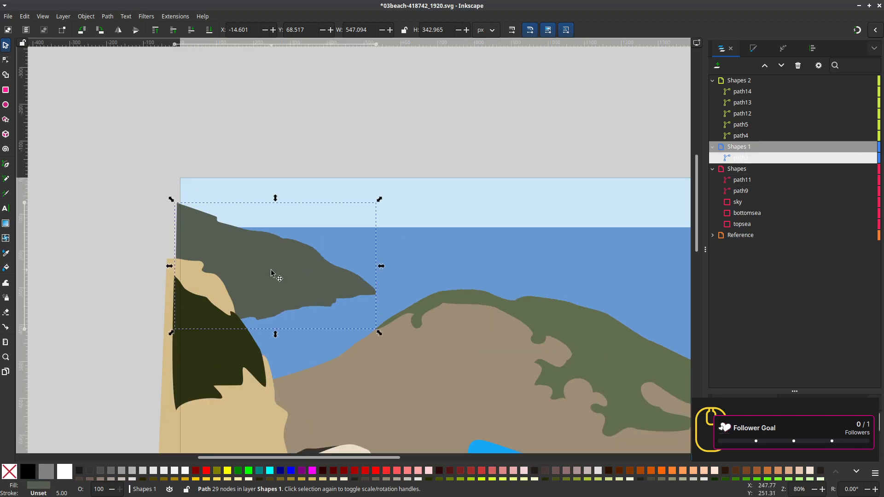
drag(284, 277, 369, 305)
In Outline display mode, trace the upper edge of the far headland's pale shoreline rock and its shadowed gully as a Pen path in Shapes 1
click(62, 17)
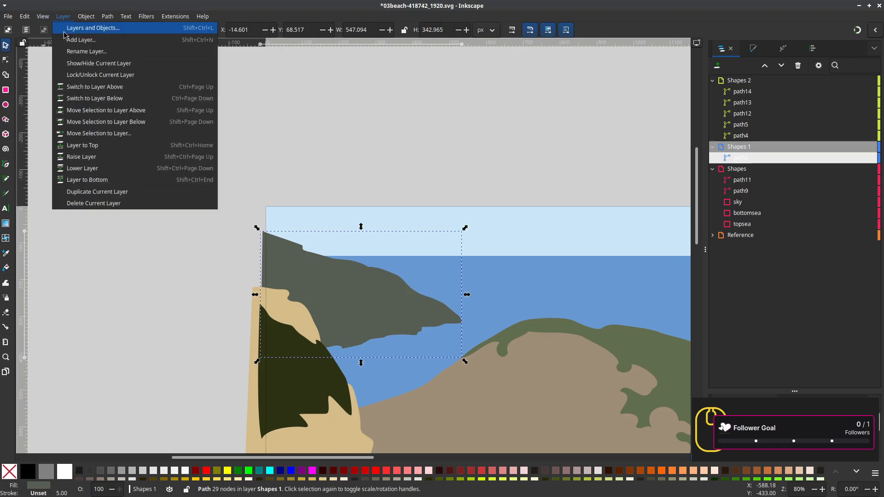
mouse_move(43, 17)
mouse_move(62, 51)
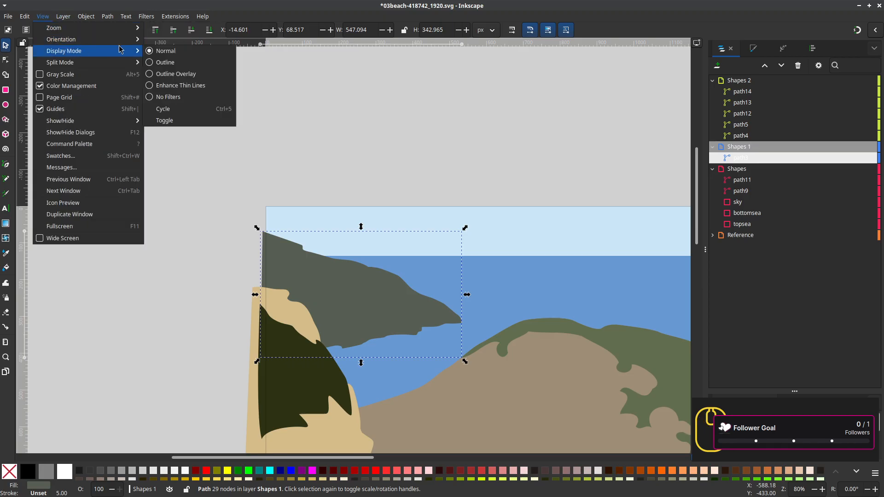
click(159, 61)
scroll(335, 331, up, 2)
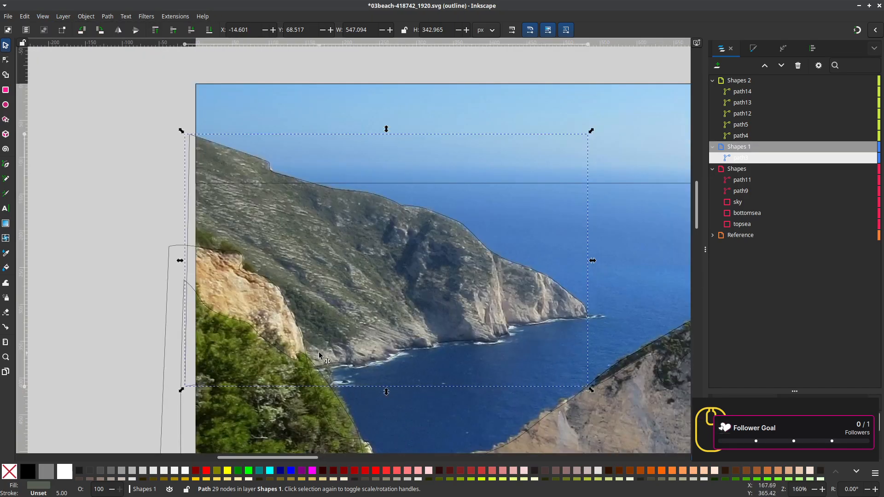
scroll(320, 357, up, 3)
key(b)
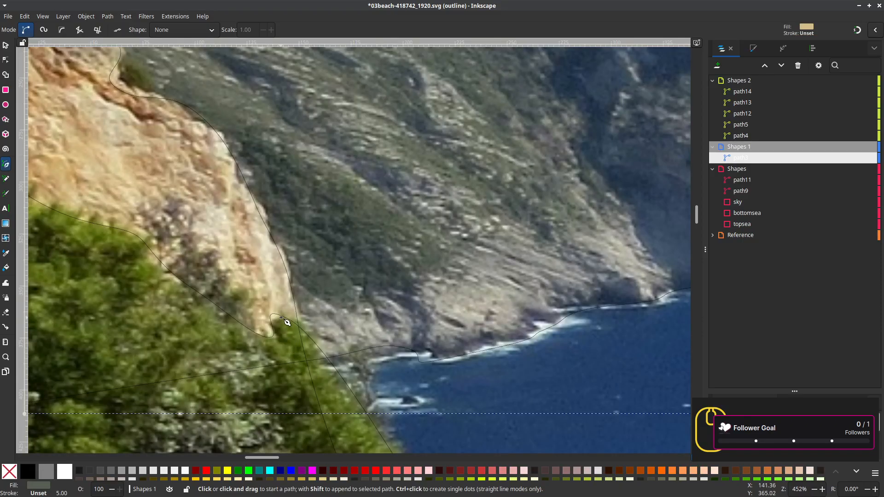
scroll(281, 325, down, 2)
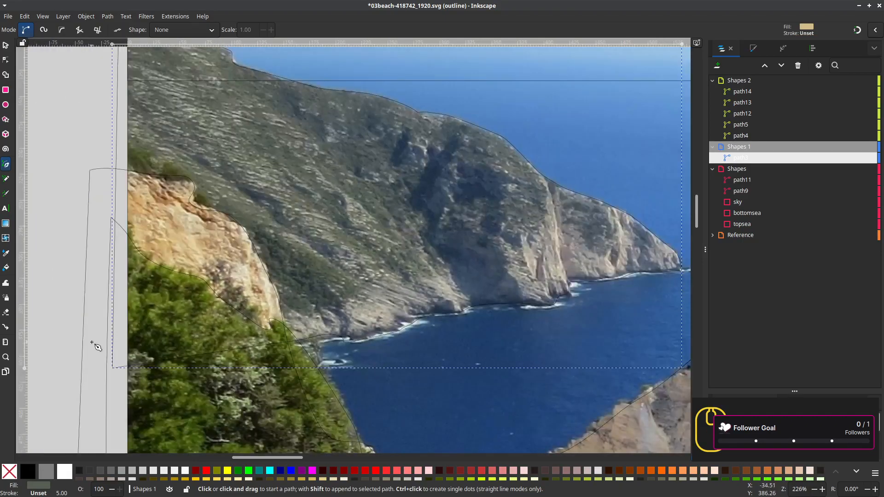
drag(108, 340, 143, 337)
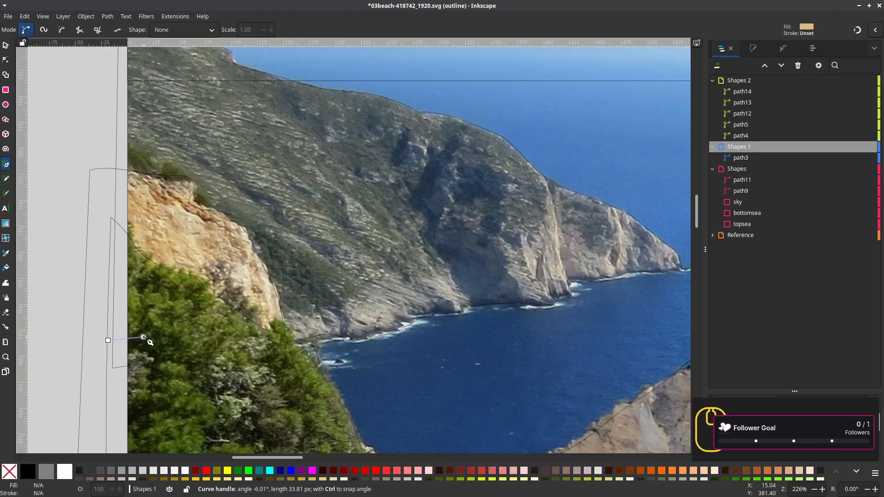
click(291, 317)
drag(326, 313, 457, 275)
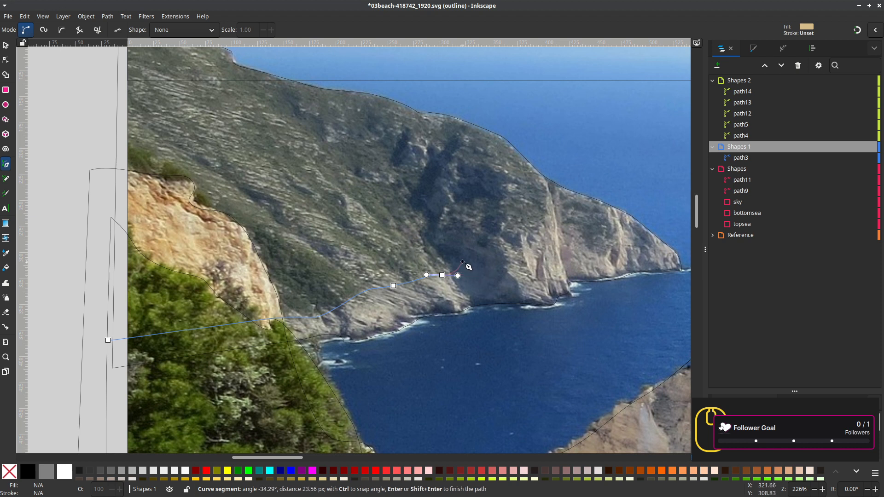
drag(462, 257, 429, 207)
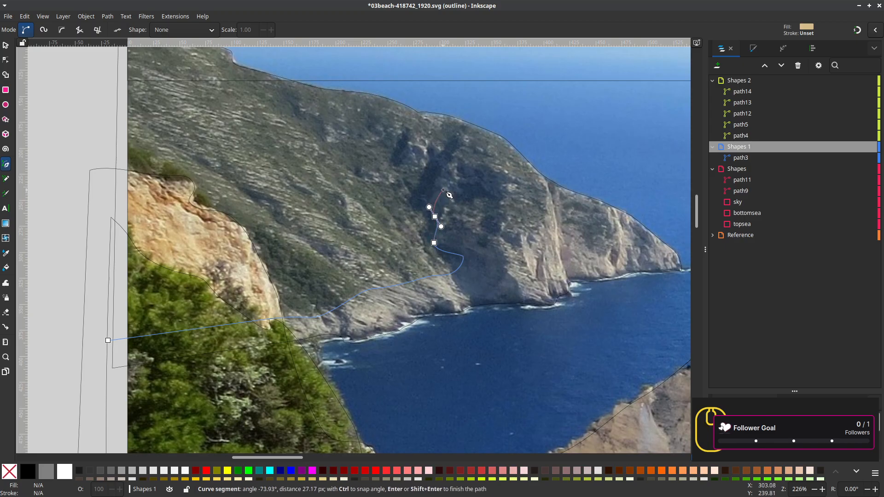
Continue tracing the bare-rock boundary with the Pen tool, around the shaded cliff patch, up to the ridge and down into its notch
drag(442, 188, 546, 182)
click(474, 243)
click(534, 236)
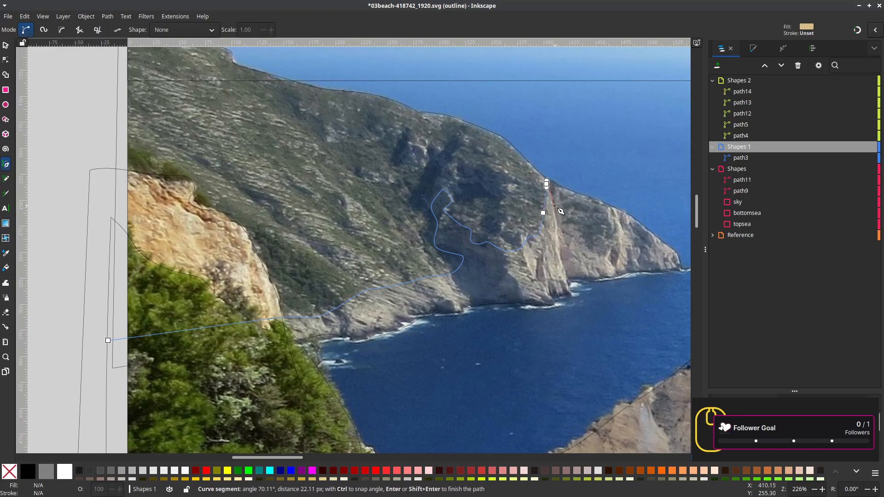
drag(554, 205, 568, 185)
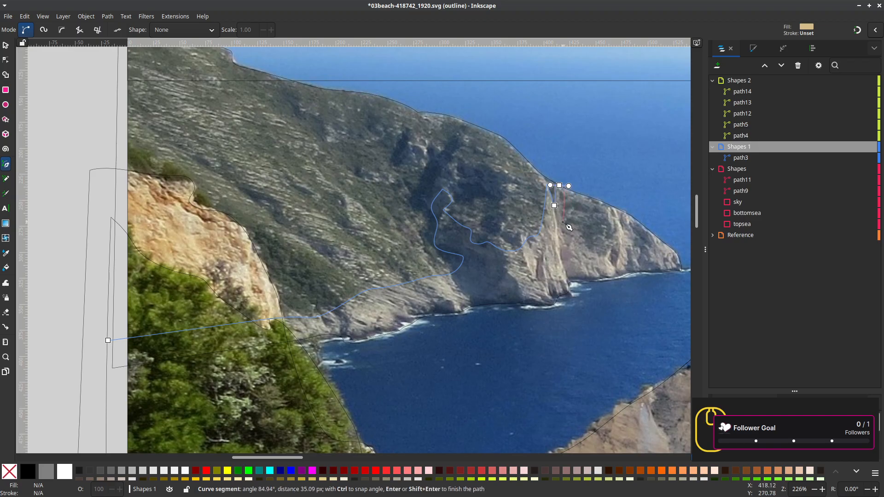
click(562, 222)
drag(582, 233, 614, 202)
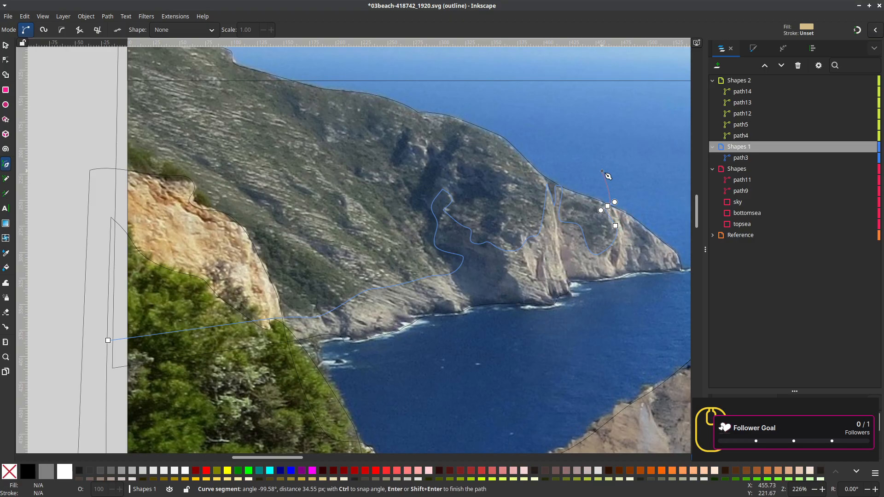
scroll(601, 171, down, 1)
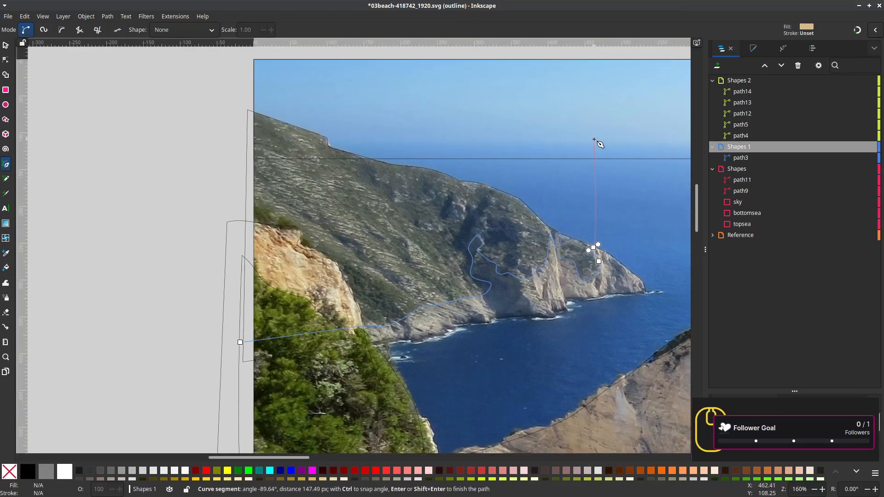
scroll(539, 324, up, 1)
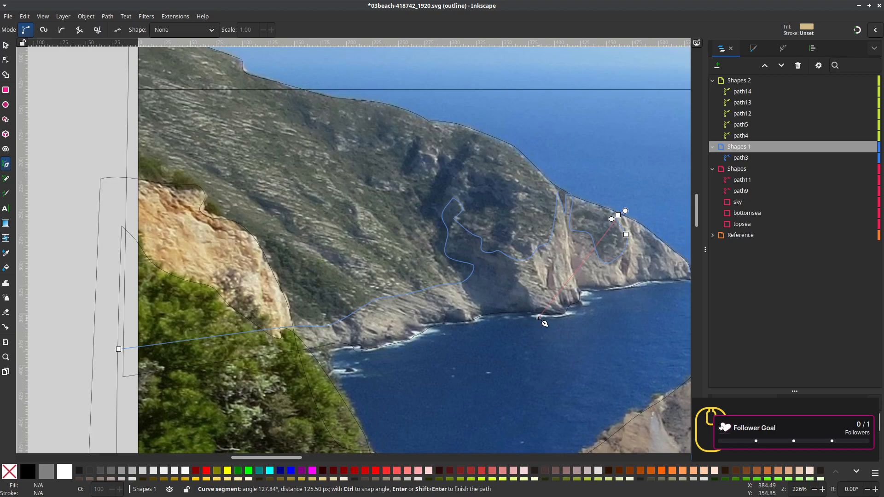
key(BackSpace)
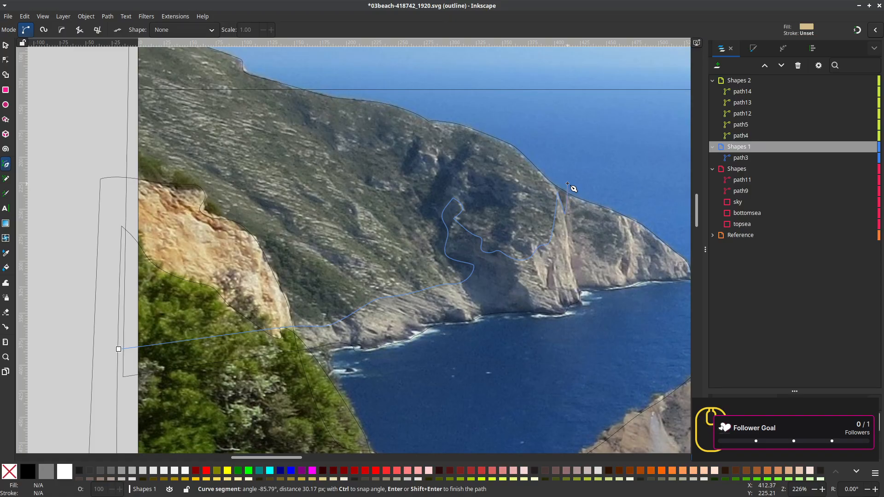
Close the vegetation path with straight segments running above the ridge, across the sky, past the page edge and back to its start node
scroll(563, 178, down, 1)
drag(563, 178, 551, 270)
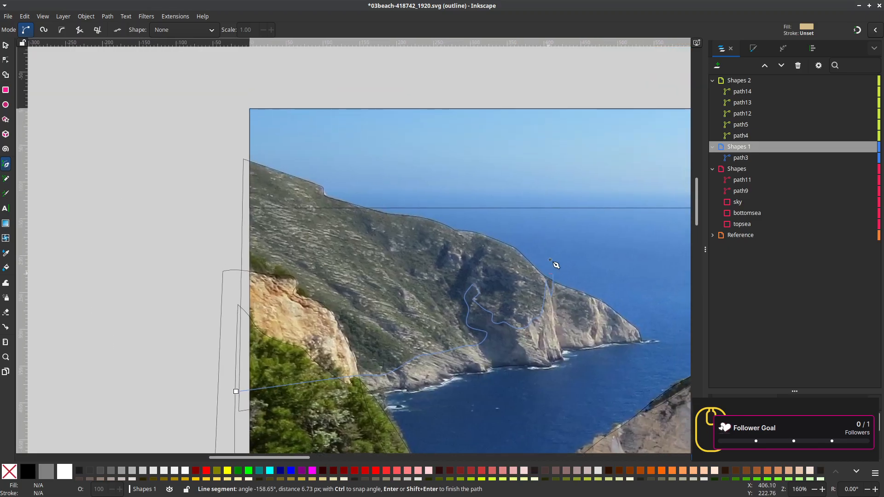
click(552, 170)
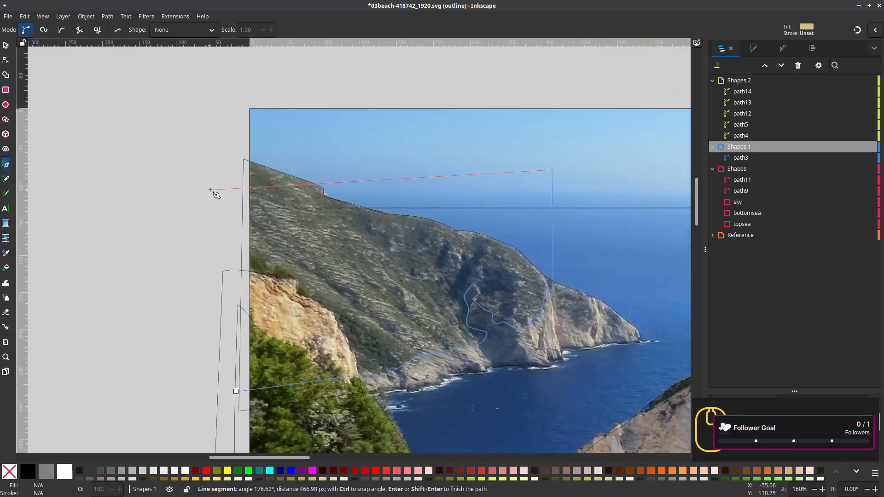
click(209, 189)
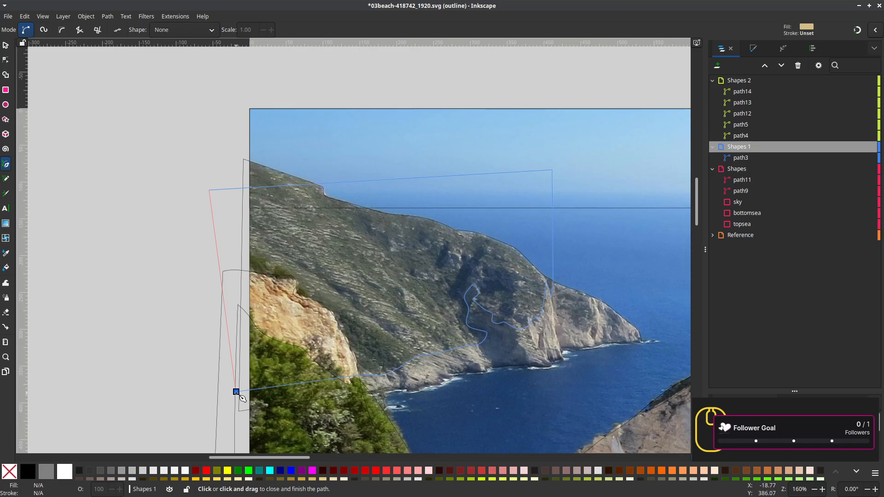
click(236, 392)
Draw a closed path around the separate vegetation patch beyond the ridge notch, curving along its lower edge and slightly overlapping the sky
scroll(409, 329, right, 5)
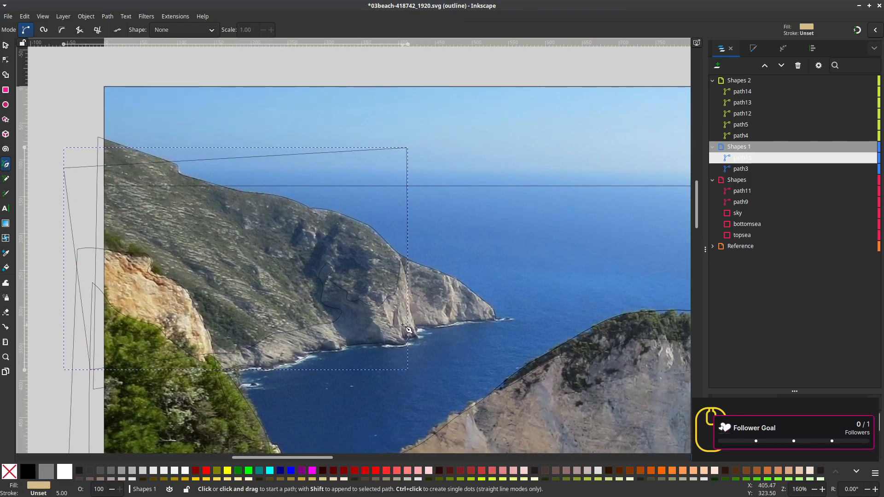
scroll(407, 329, up, 1)
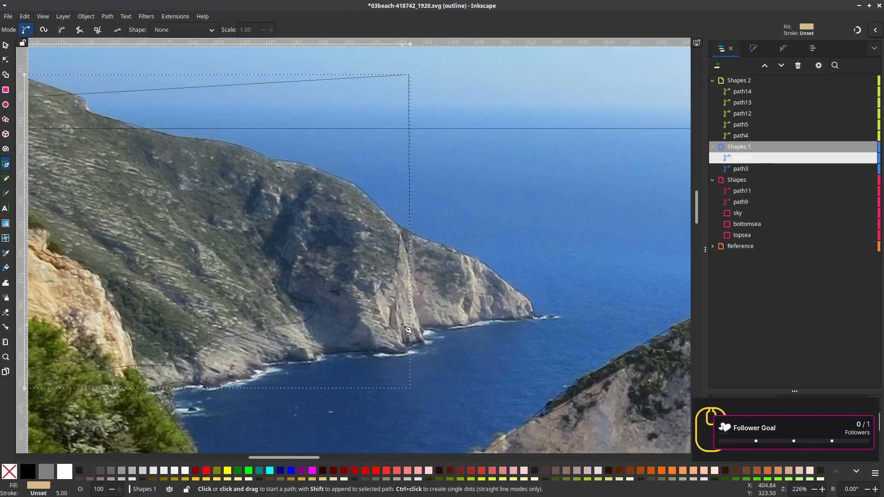
scroll(408, 330, up, 2)
scroll(407, 329, right, 1)
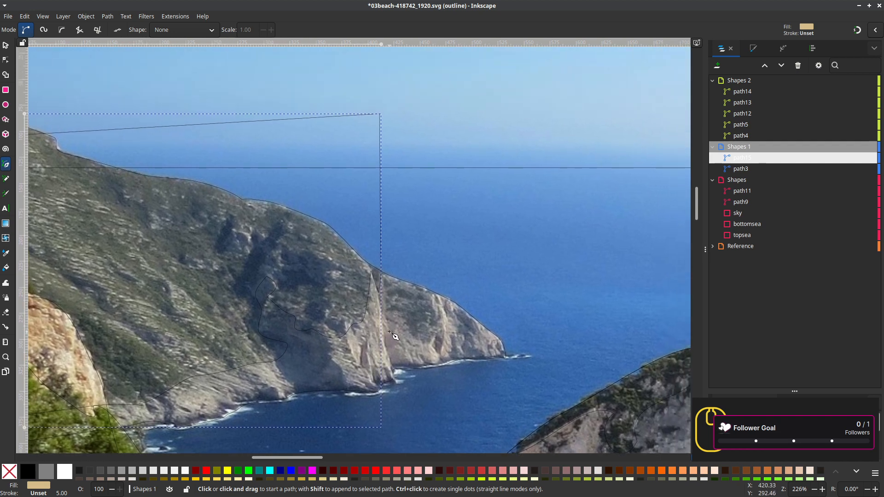
scroll(394, 336, up, 1)
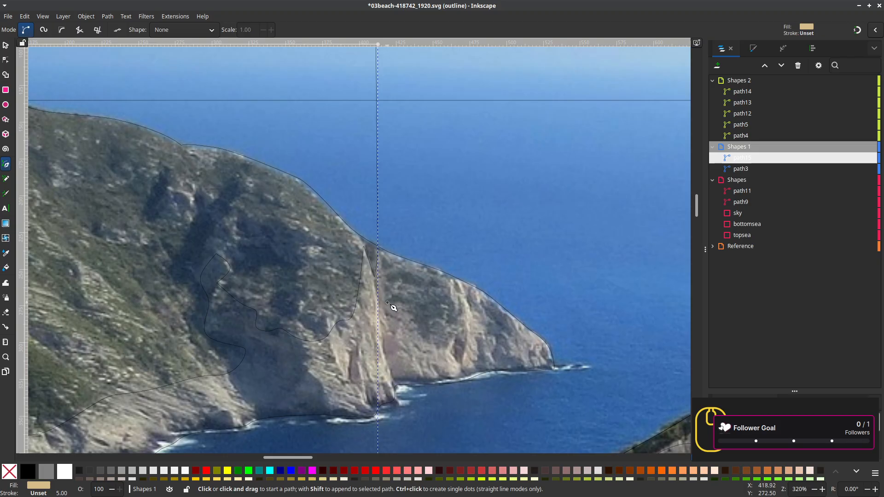
drag(387, 302, 456, 295)
click(422, 341)
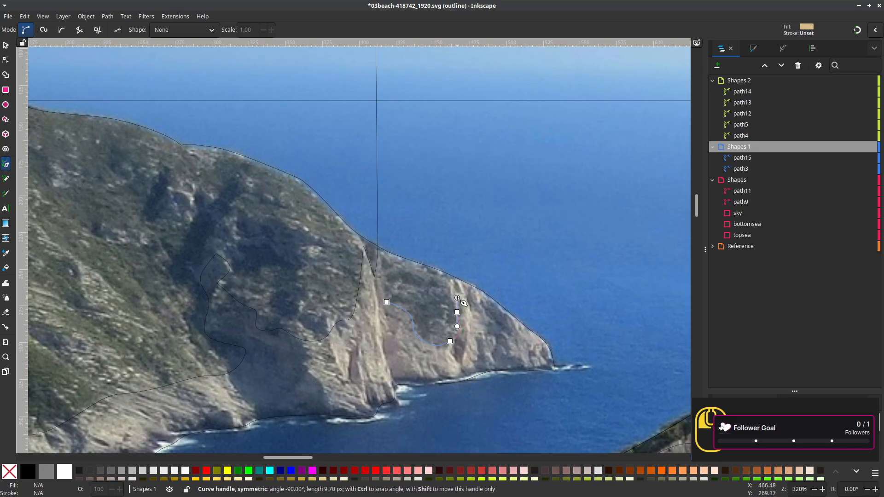
click(449, 266)
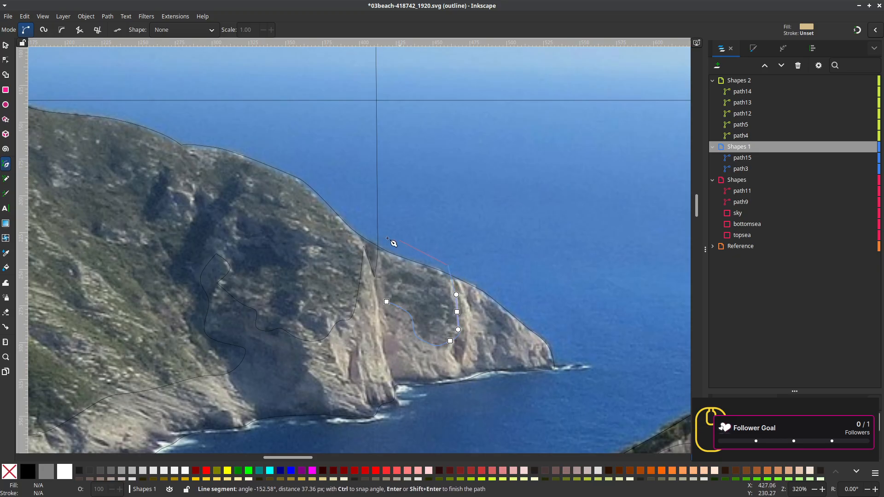
click(378, 249)
click(387, 299)
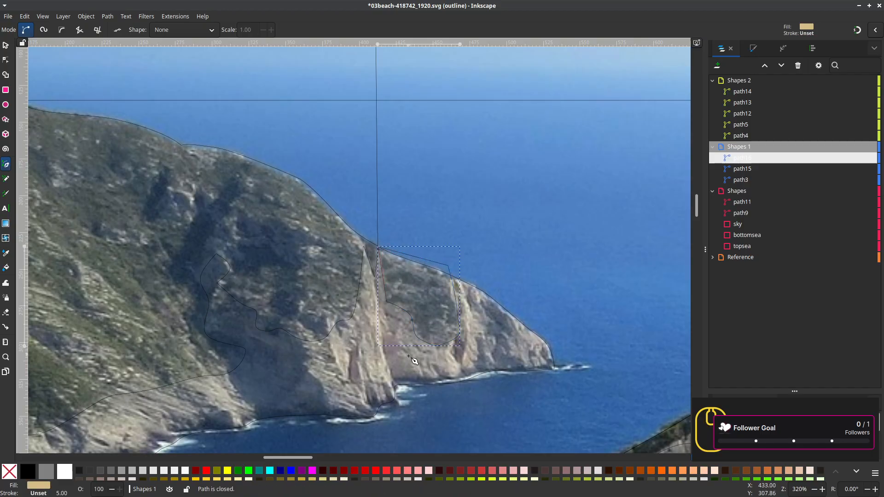
Duplicate the headland outline path3 within the Shapes 1 layer
scroll(491, 383, right, 3)
scroll(460, 373, down, 1)
scroll(427, 361, right, 1)
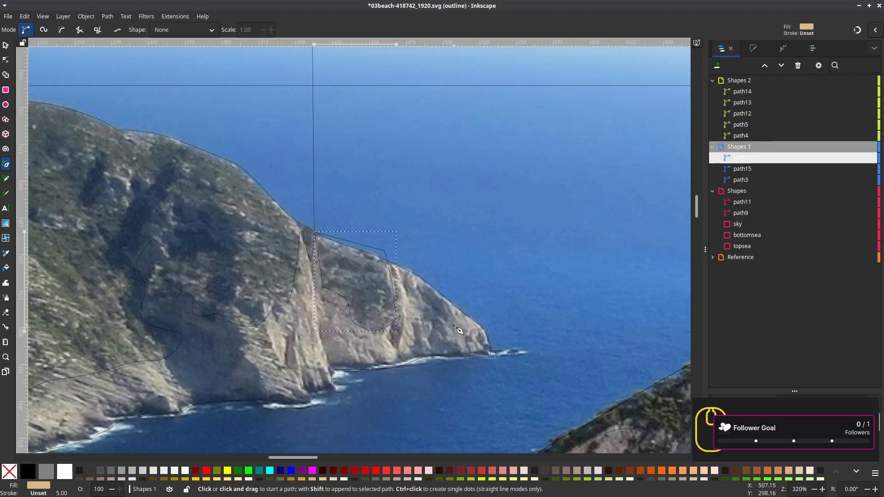
ctrl+scroll(423, 379, down, 2)
scroll(423, 379, up, 1)
scroll(423, 380, left, 3)
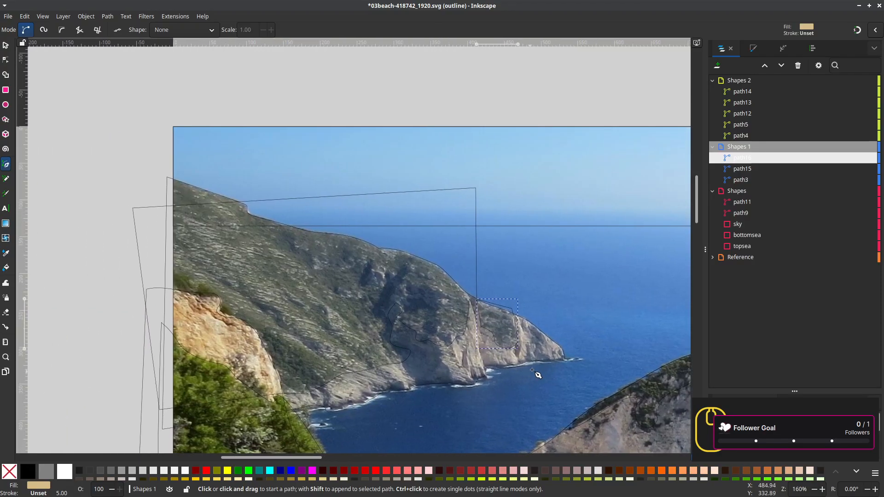
click(742, 180)
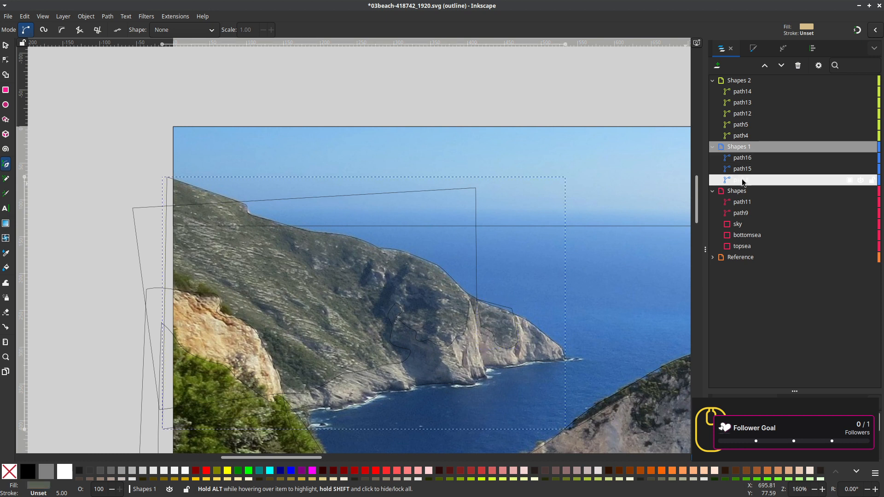
right_click(745, 183)
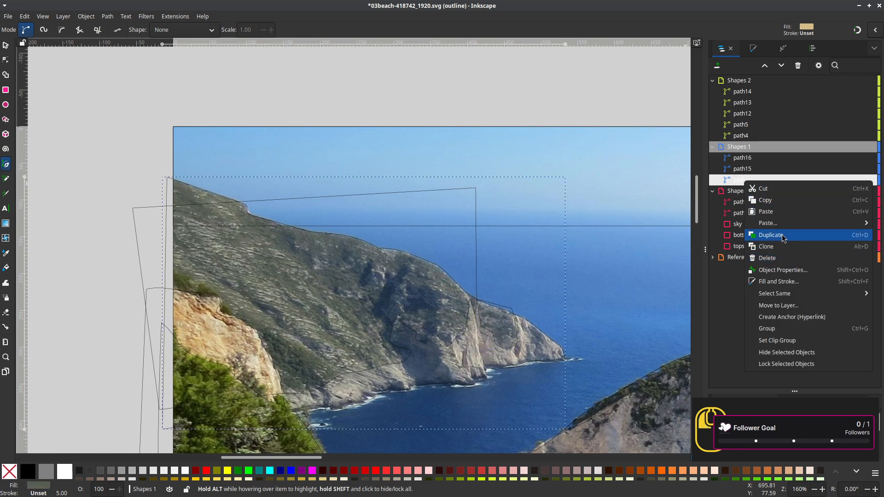
click(764, 231)
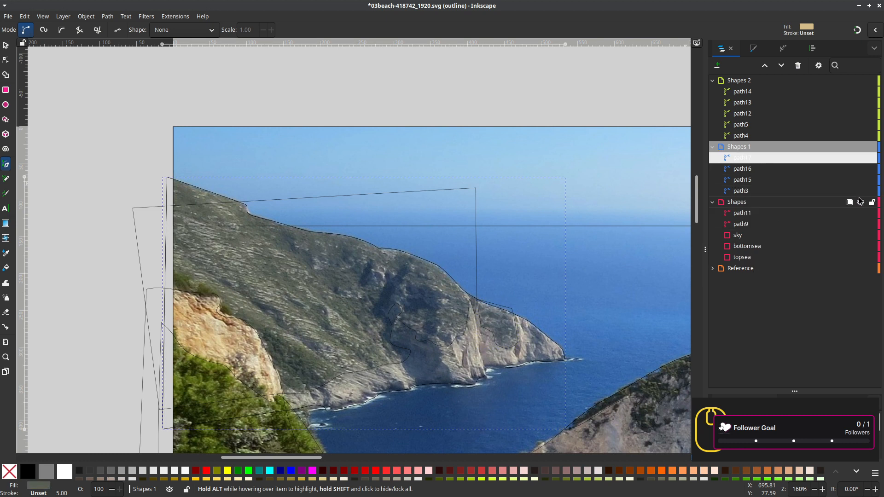
Hide the original path3 and lock the Shapes and Shapes 2 layers
click(742, 192)
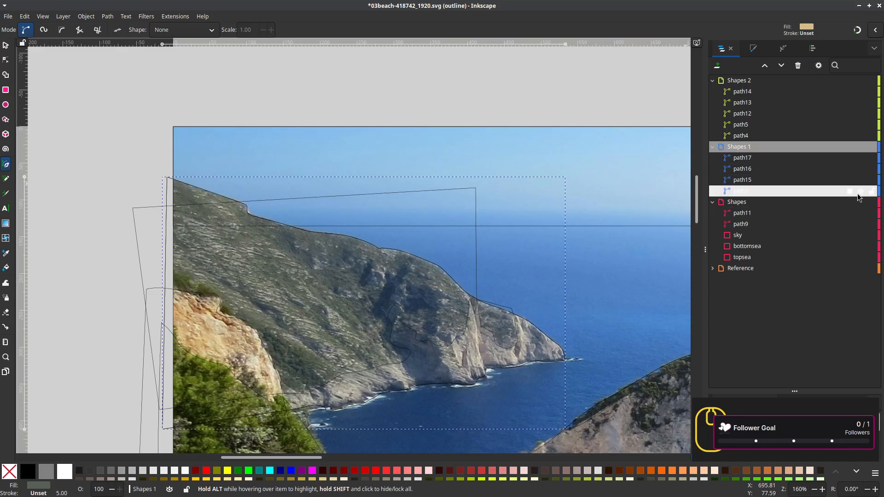
click(871, 202)
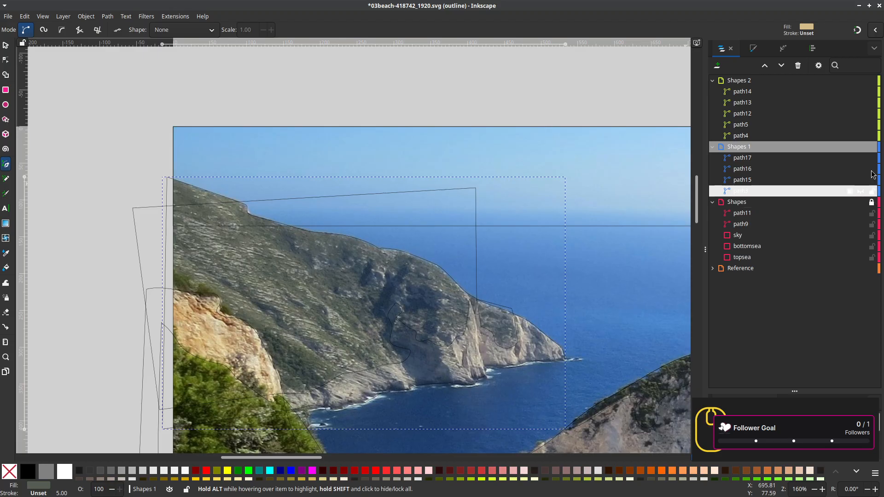
click(871, 81)
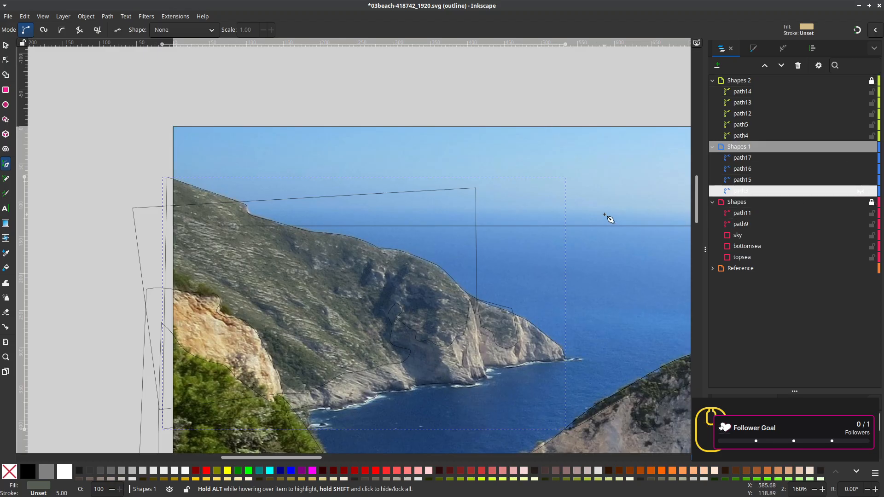
Use the Shape Builder on path15, path16 and path17 to keep only the bare-rock area and the small vegetation patch, and apply it
drag(453, 266, 454, 193)
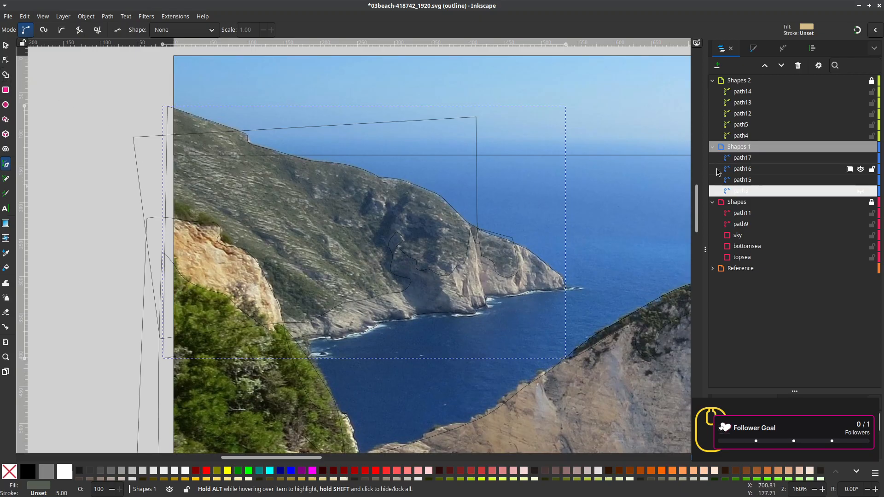
click(751, 159)
shift+click(751, 181)
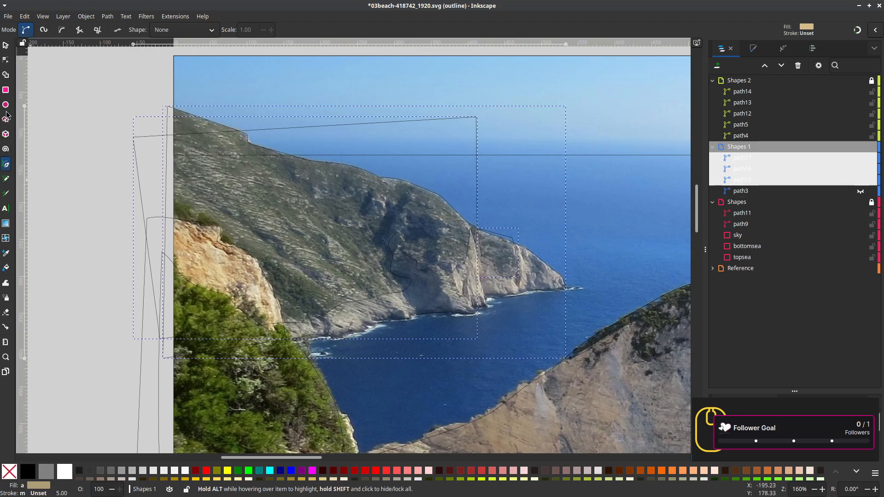
click(6, 75)
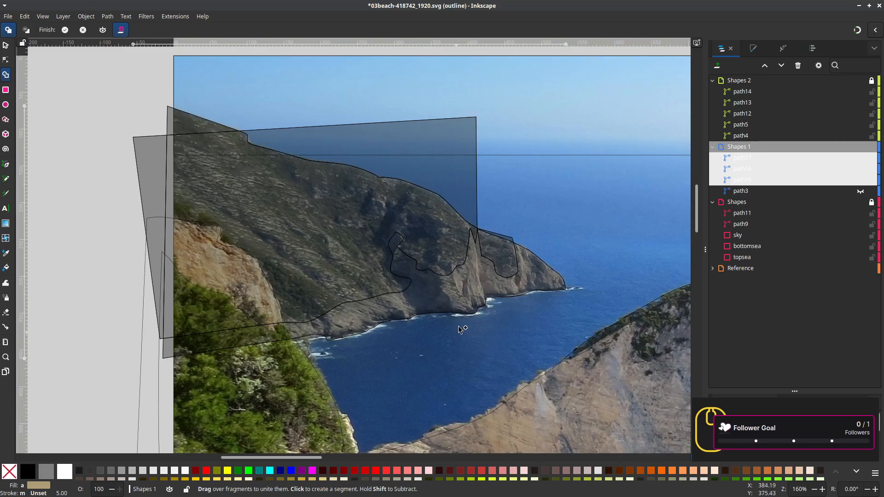
click(471, 296)
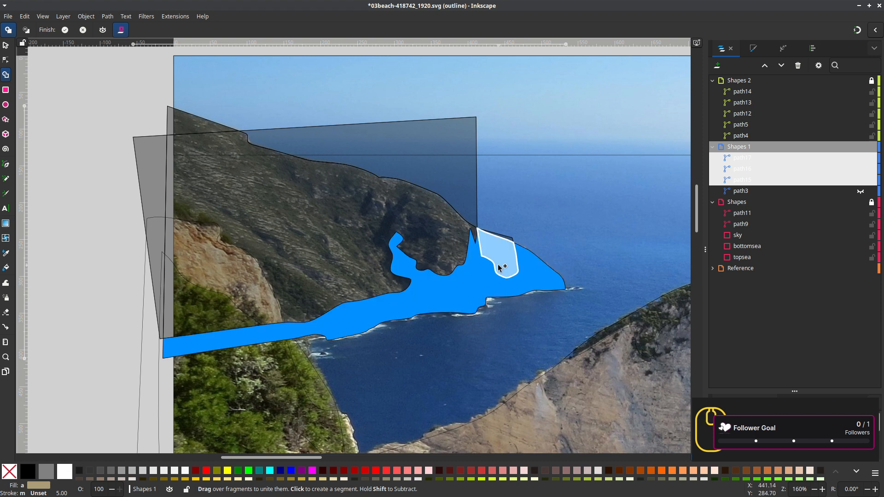
click(499, 266)
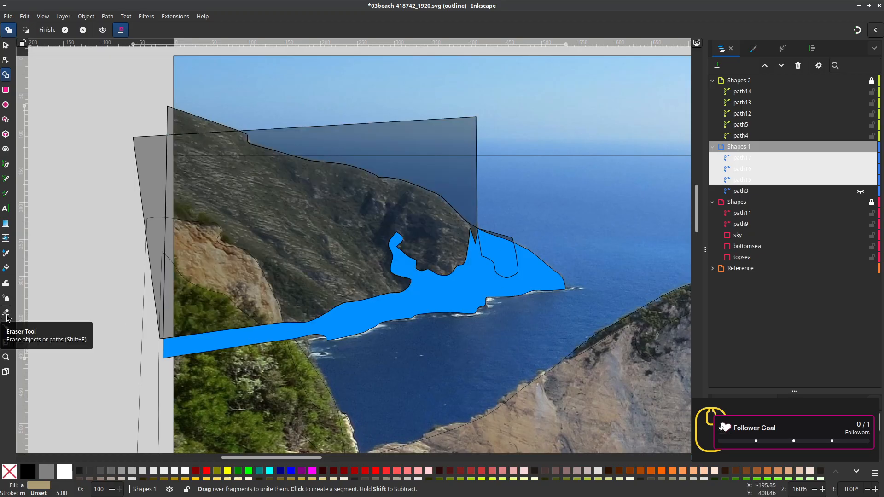
key(Return)
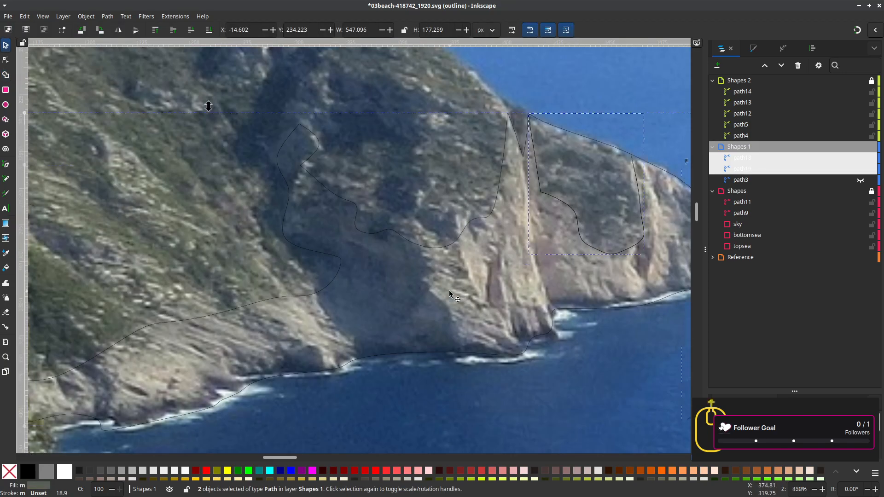
Hide the small vegetation patch path19 in the Shapes 1 layer and bring the ridge notch into close view for node editing
scroll(448, 290, up, 3)
drag(469, 275, 395, 358)
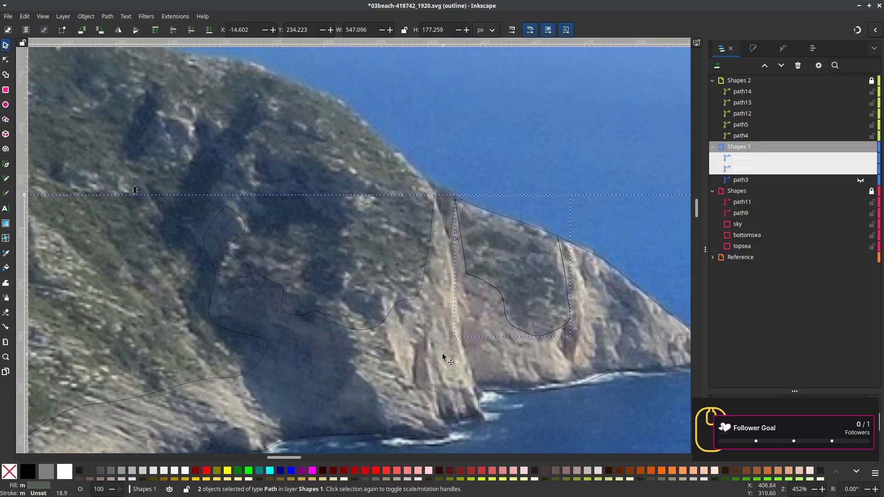
key(n)
click(542, 219)
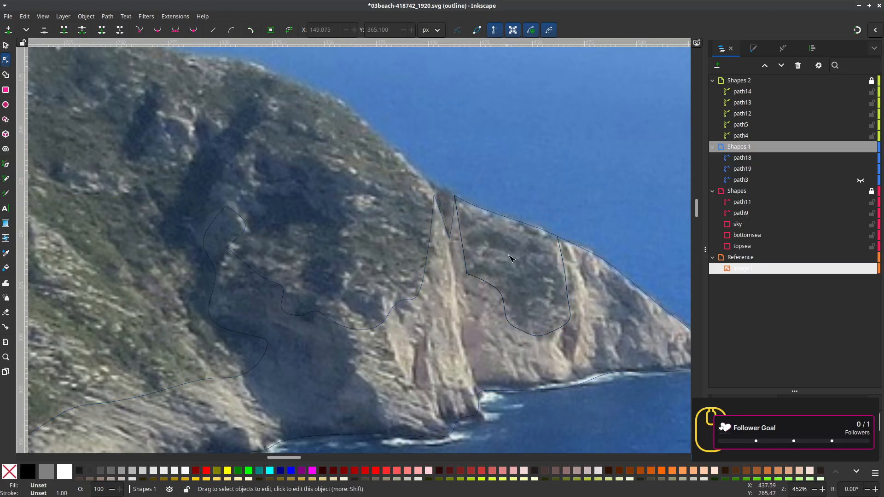
click(777, 168)
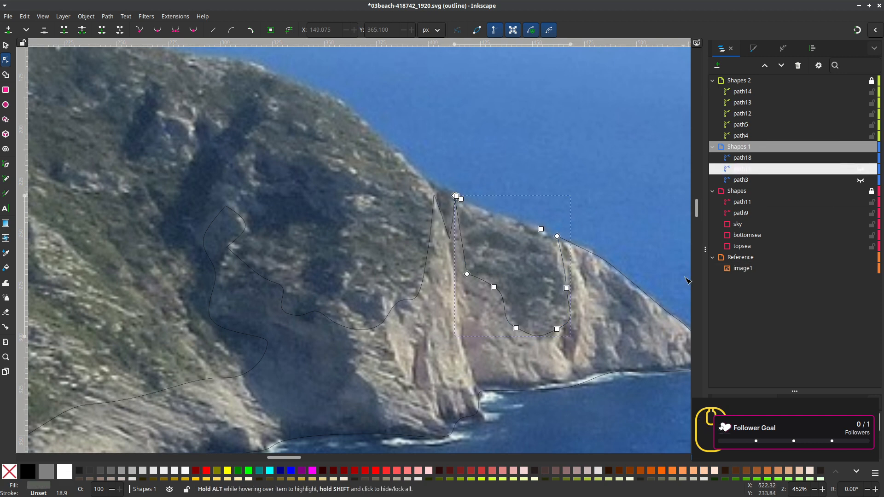
scroll(459, 227, up, 4)
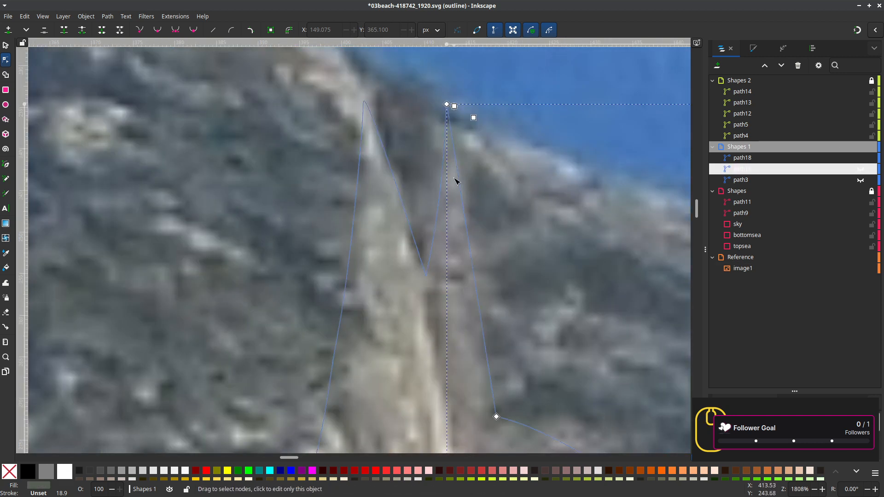
click(453, 251)
scroll(455, 240, up, 5)
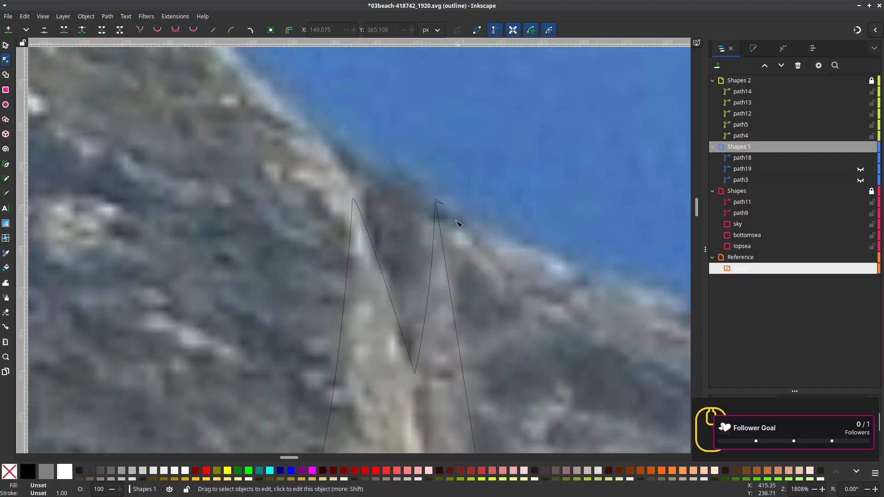
Join the three clustered nodes at the tip of path18's right-hand spike beside the ridge notch
click(436, 211)
scroll(437, 209, up, 5)
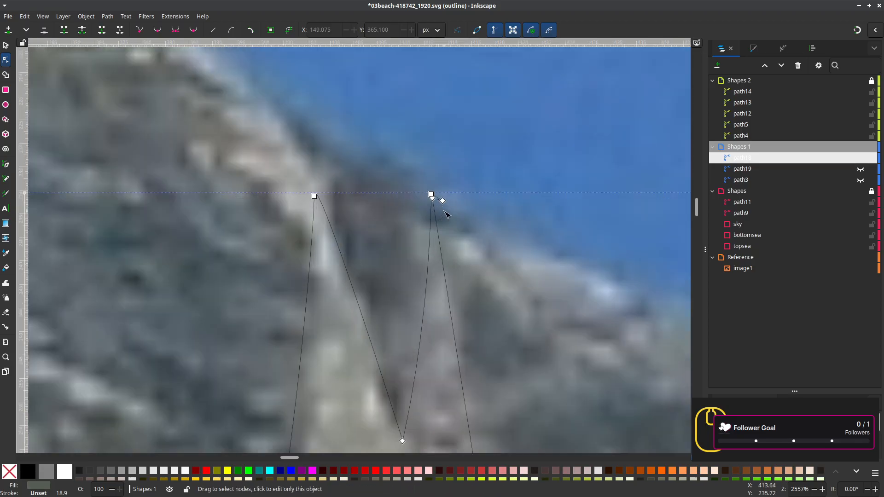
click(439, 181)
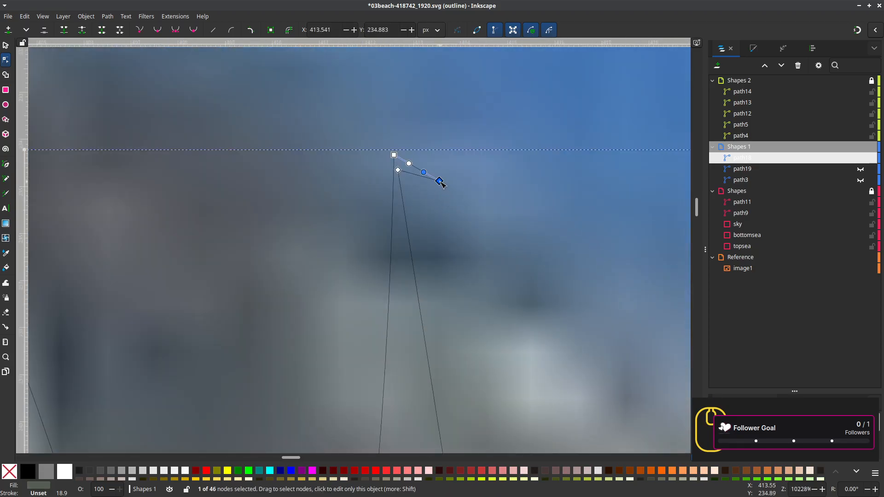
shift+click(398, 170)
shift+click(394, 155)
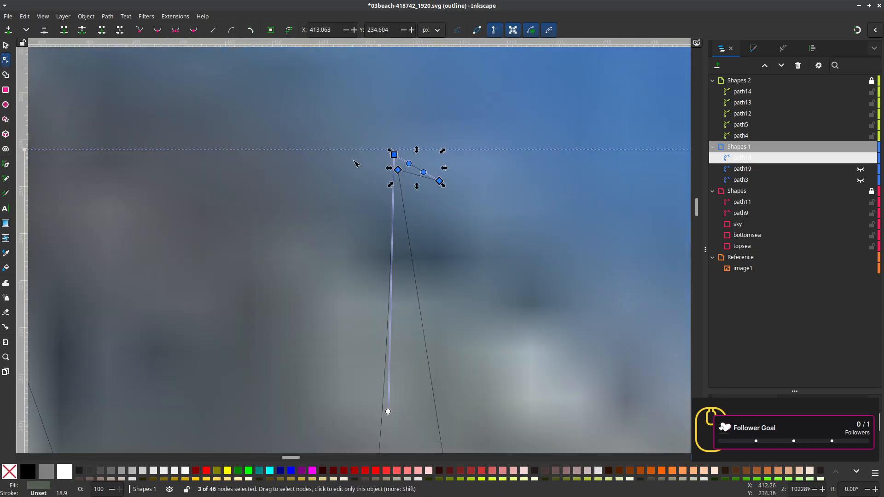
click(64, 31)
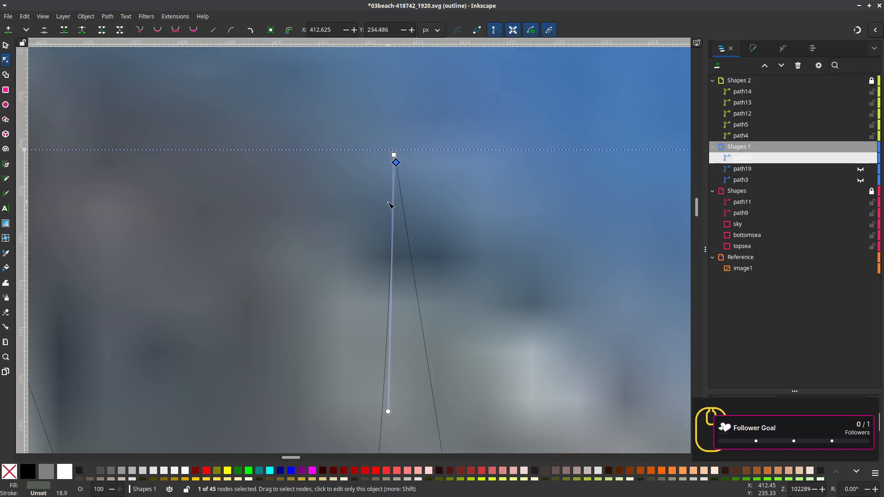
scroll(390, 225, down, 6)
scroll(395, 251, up, 2)
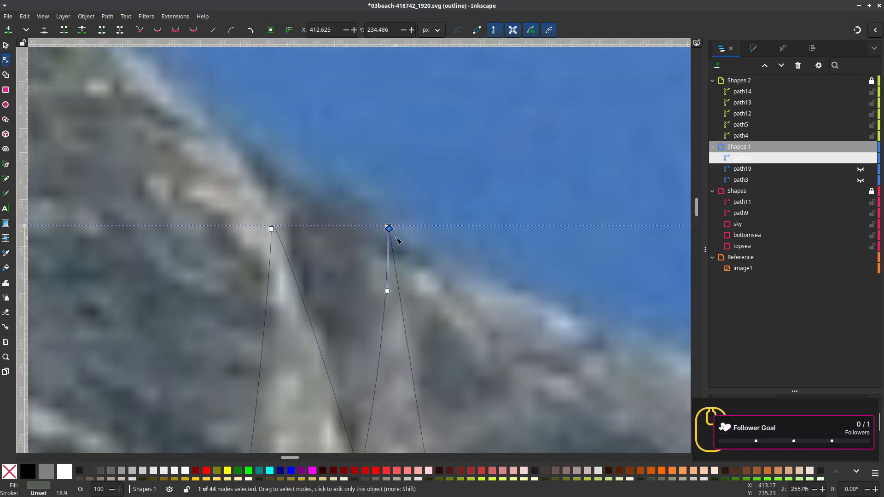
Separate and merge the two remaining nodes at the spike's tip, and pull the leftover handle down inside the spike
drag(389, 228, 403, 242)
shift+click(388, 227)
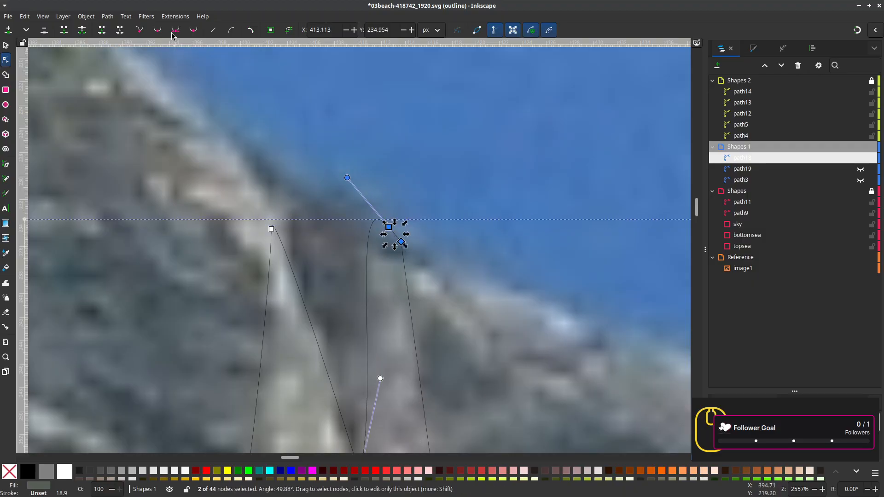
click(64, 29)
drag(348, 178, 422, 272)
scroll(521, 274, down, 5)
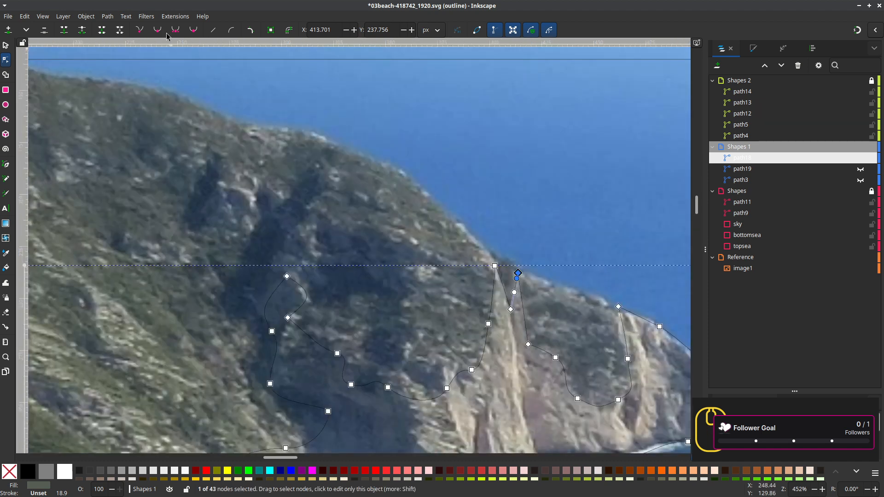
Switch the display to Normal mode to check the filled shape of the bare-rock area
click(42, 17)
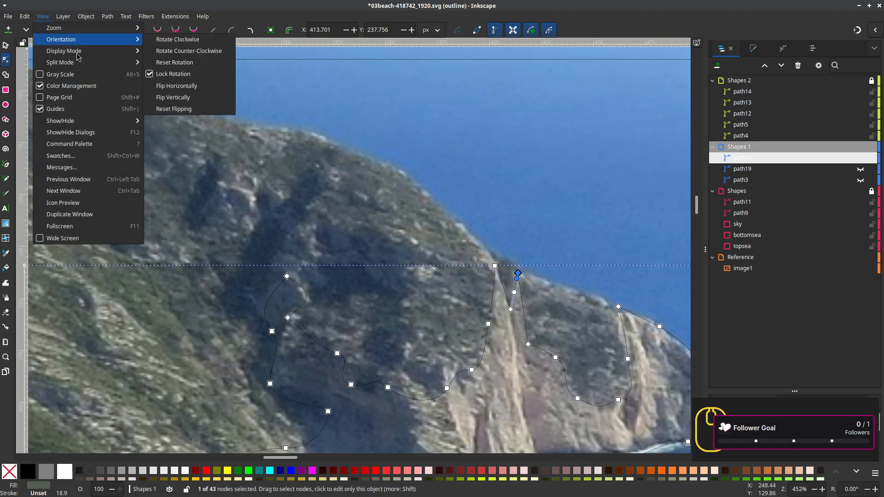
mouse_move(69, 52)
click(165, 51)
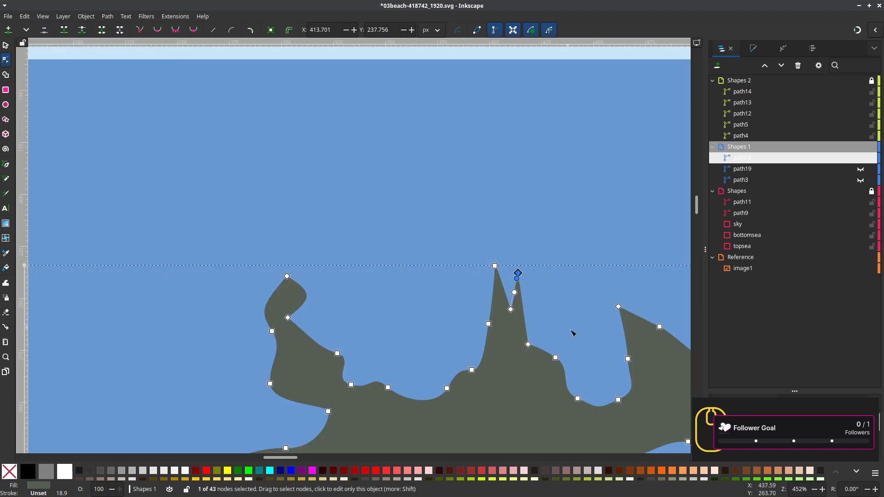
scroll(577, 340, down, 1)
scroll(575, 286, down, 5)
scroll(535, 272, down, 1)
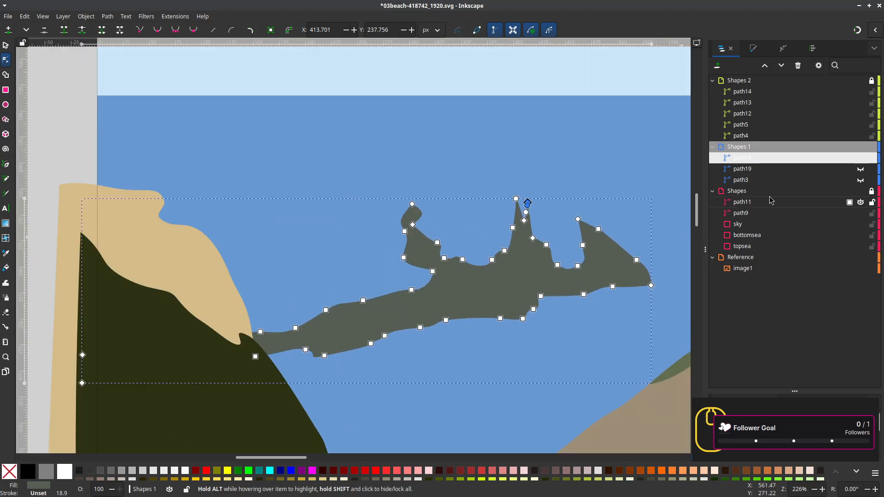
Show the full headland path3 again and keep the small vegetation patch path19 hidden
click(860, 180)
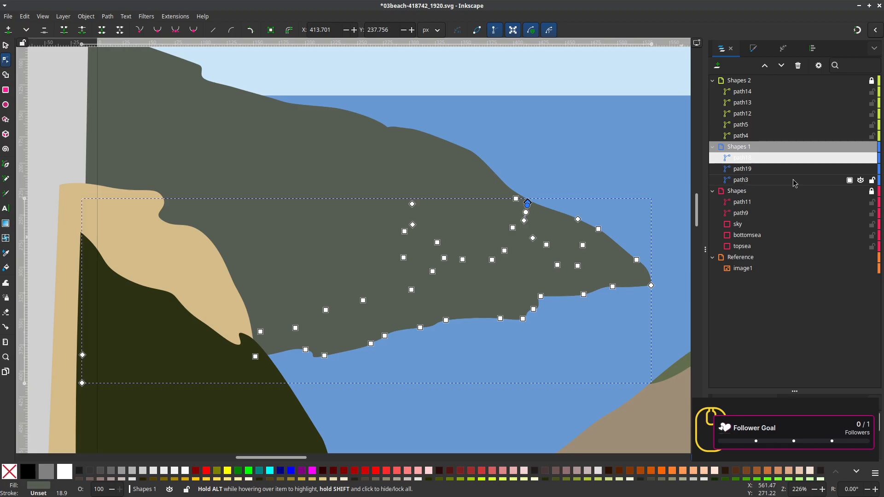
click(738, 169)
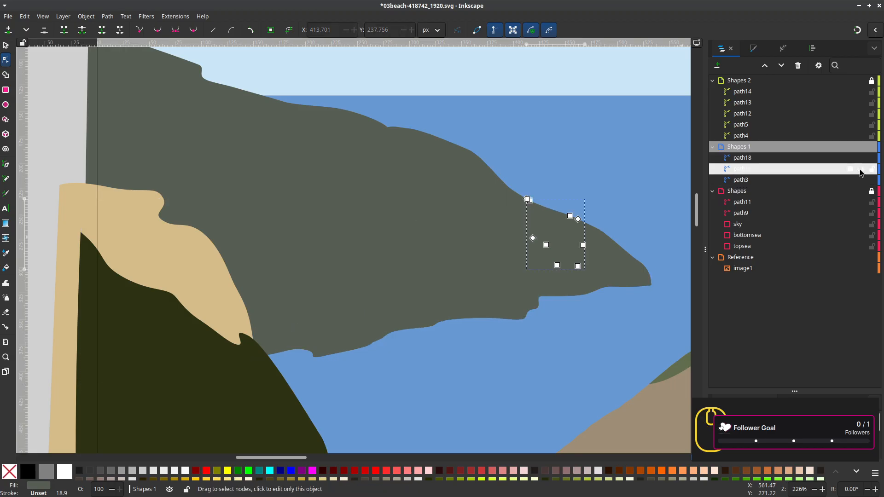
click(860, 171)
click(568, 262)
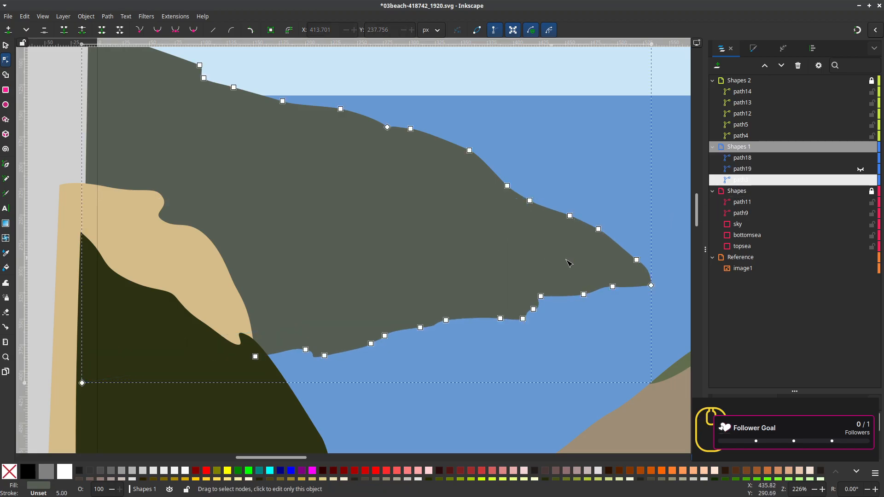
Fill the bare-rock path18 with a pale rock colour sampled from the photo just above the shoreline, using Outline display mode
click(742, 157)
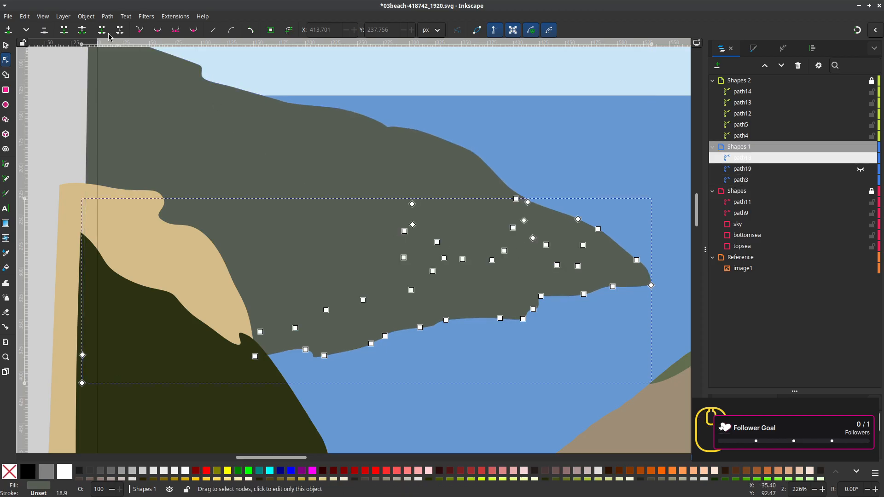
click(44, 17)
mouse_move(60, 50)
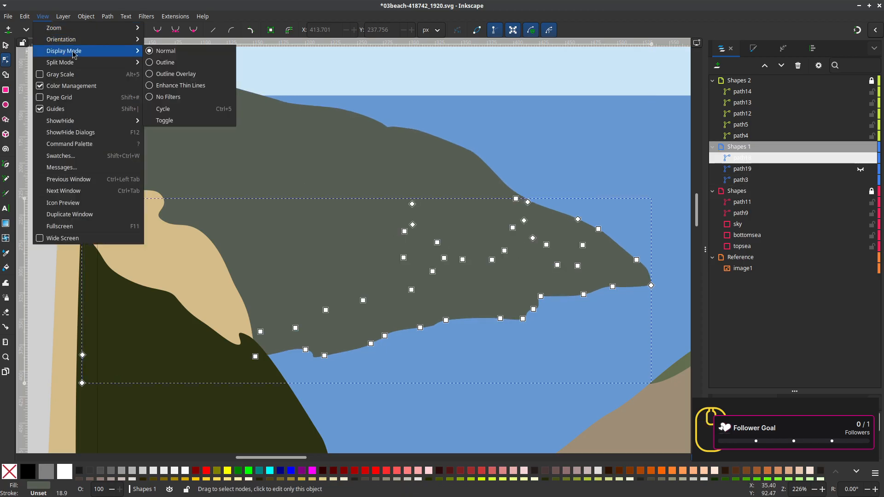
click(152, 62)
key(d)
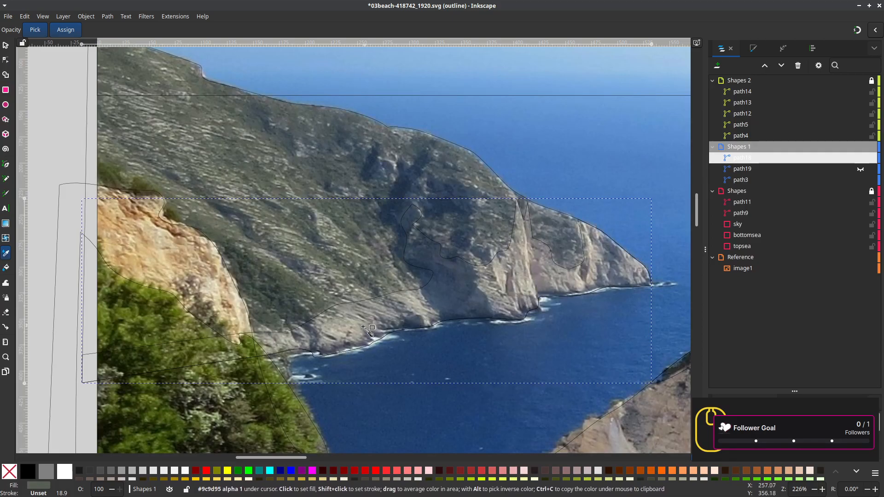
click(383, 314)
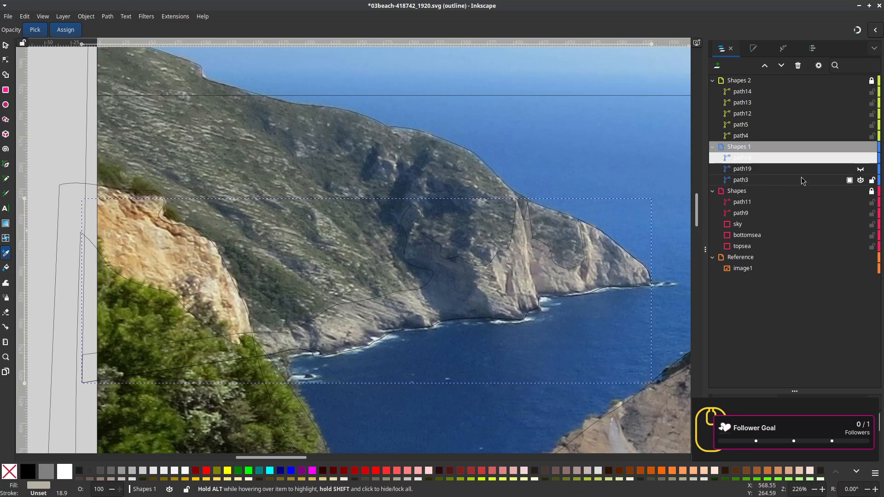
View the recoloured rock against the headland in Normal display mode, examining the spikes near the ridge
click(43, 16)
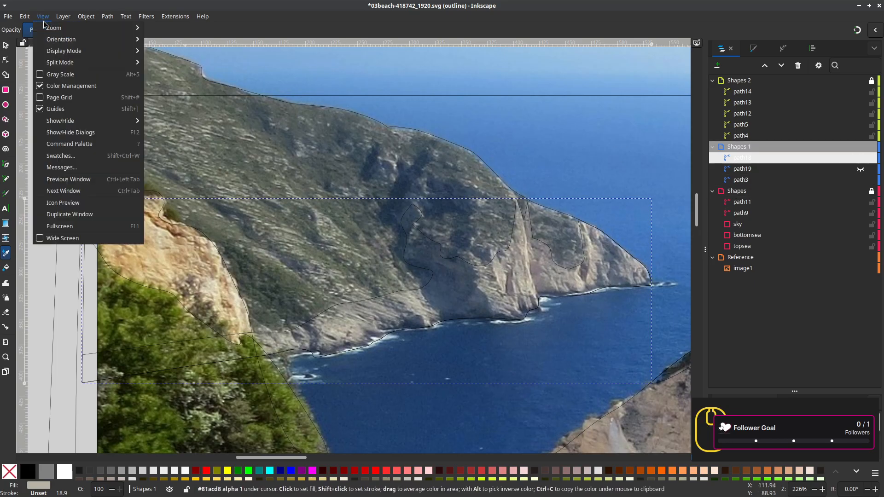
mouse_move(53, 52)
click(156, 51)
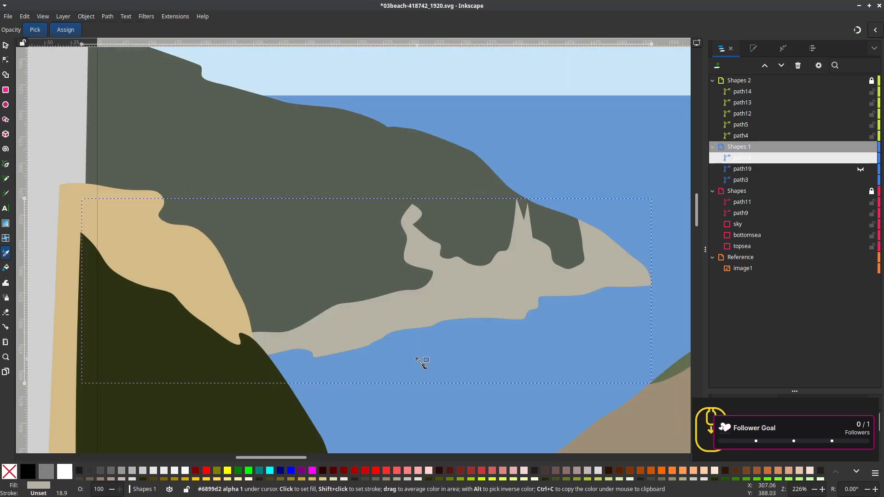
scroll(419, 359, down, 2)
drag(419, 367, 461, 306)
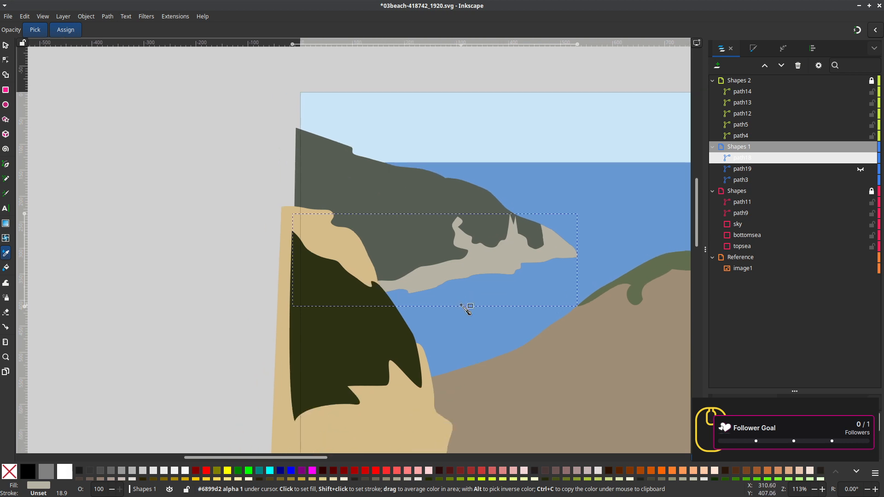
scroll(523, 191, up, 5)
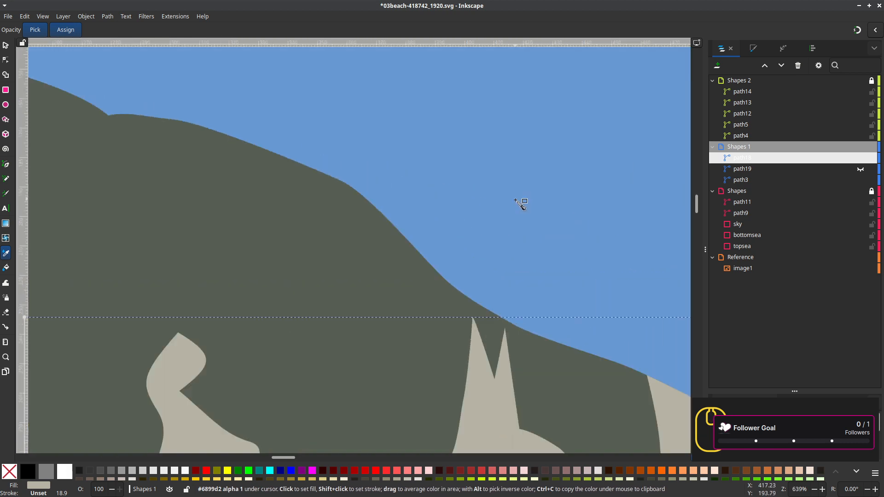
In Outline mode, move the tip node of path18's left spike up to the ridge line, make it a corner, and curve its left edge
drag(509, 282, 538, 148)
key(n)
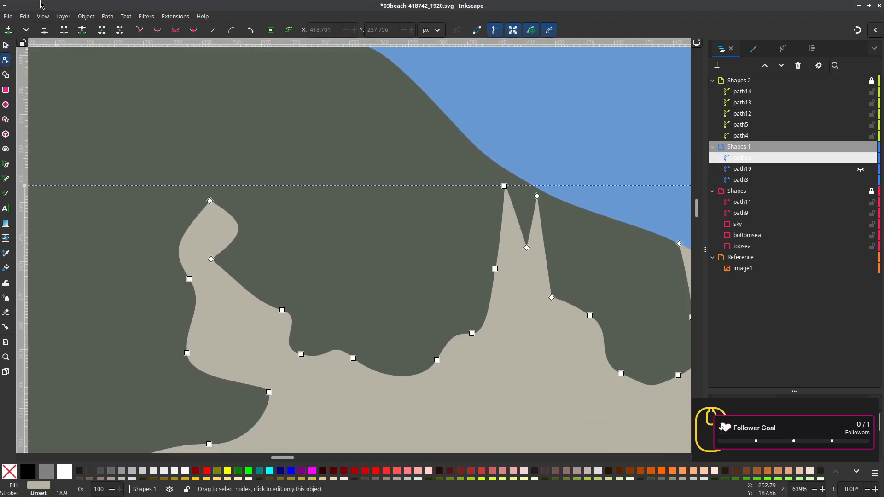
click(42, 16)
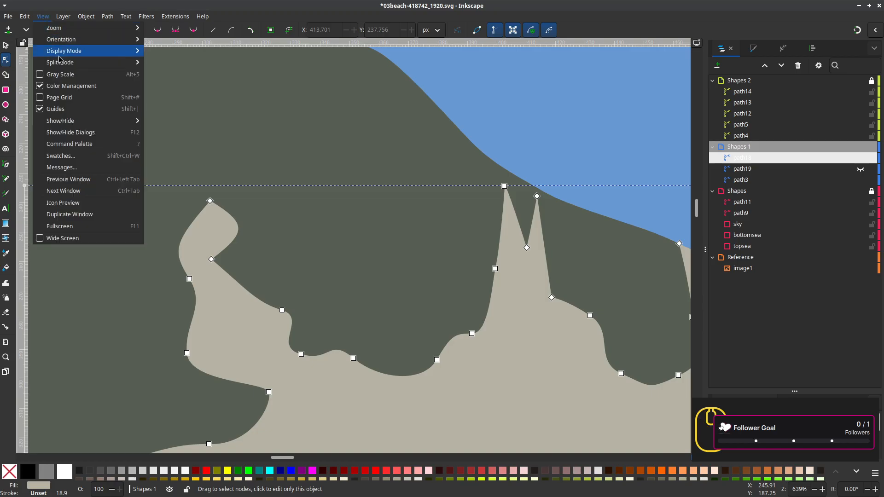
mouse_move(69, 55)
click(165, 62)
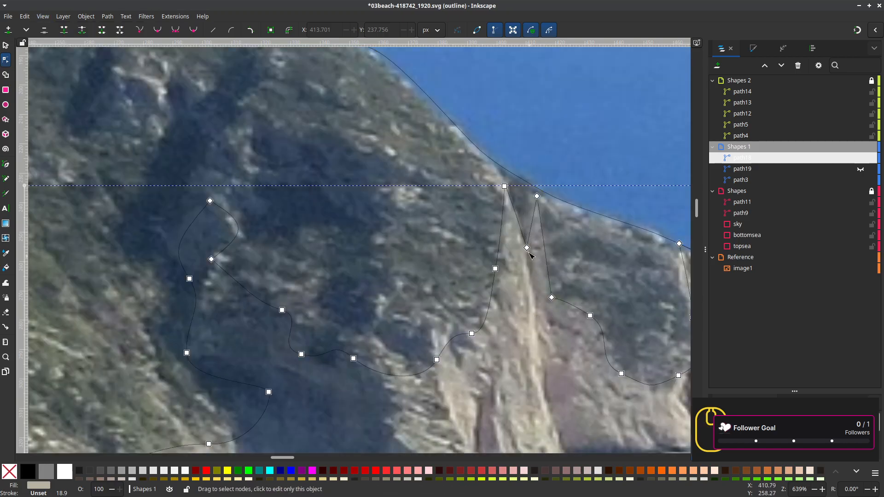
mouse_move(504, 186)
mouse_down()
mouse_move(491, 157)
mouse_move(510, 170)
mouse_up()
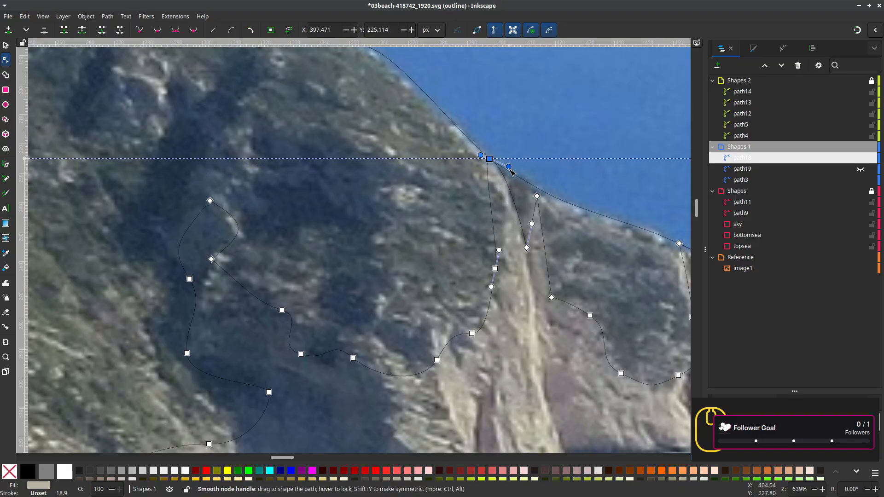
click(143, 33)
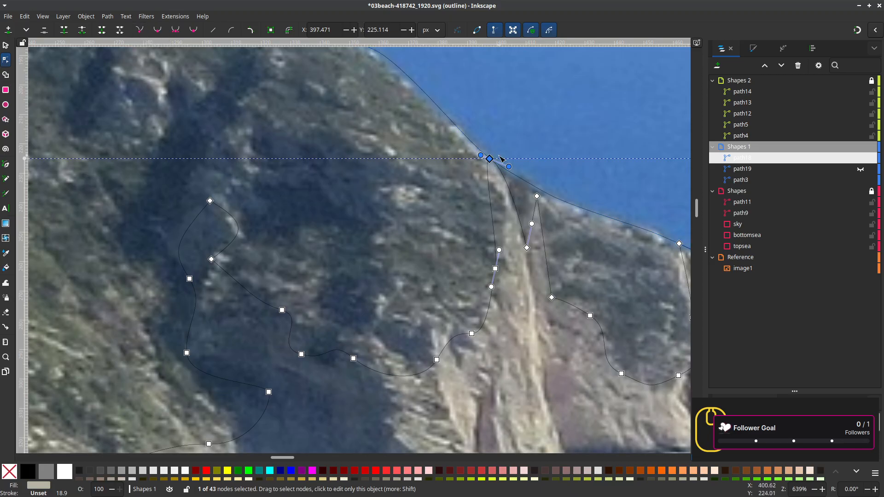
drag(481, 155, 504, 191)
drag(489, 159, 487, 160)
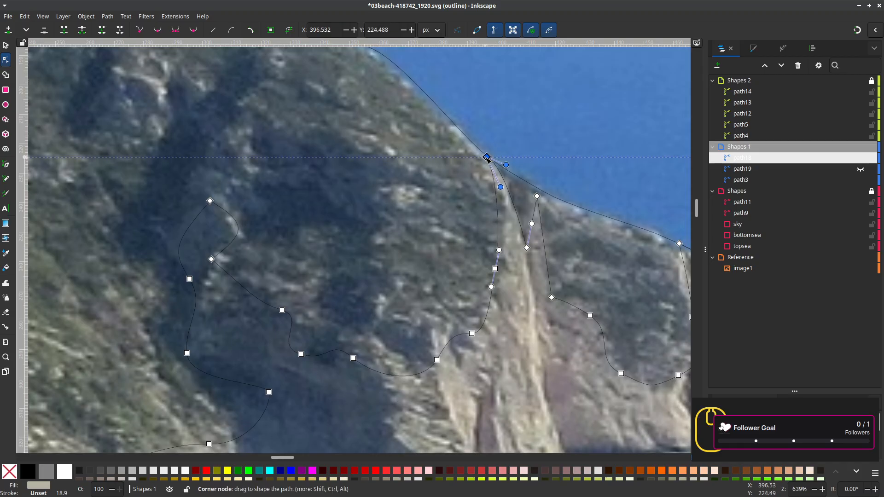
Enable snapping, snap the left spike's tip node onto the ridge outline, and align its right handle along that outline
scroll(486, 157, up, 4)
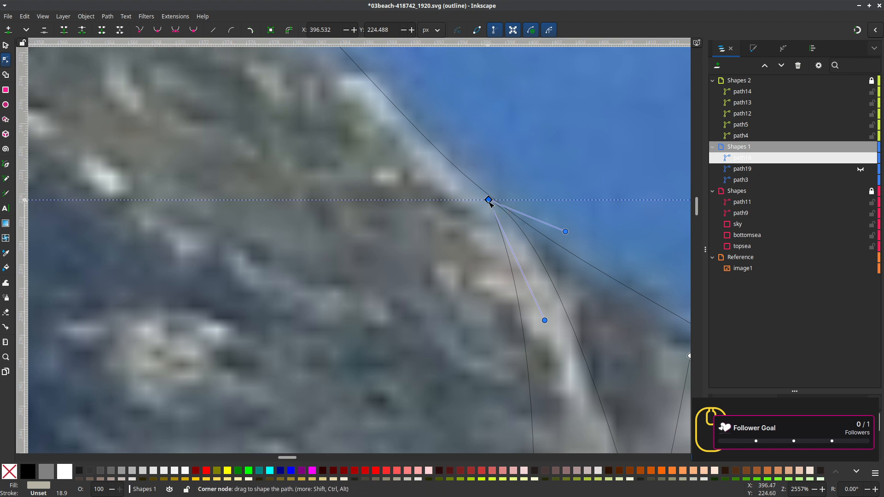
key(percent)
drag(490, 200, 490, 195)
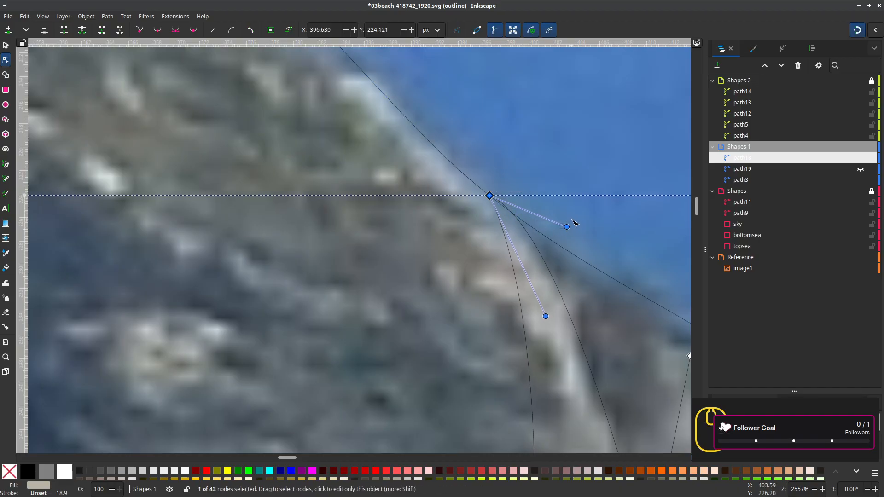
drag(569, 229, 555, 239)
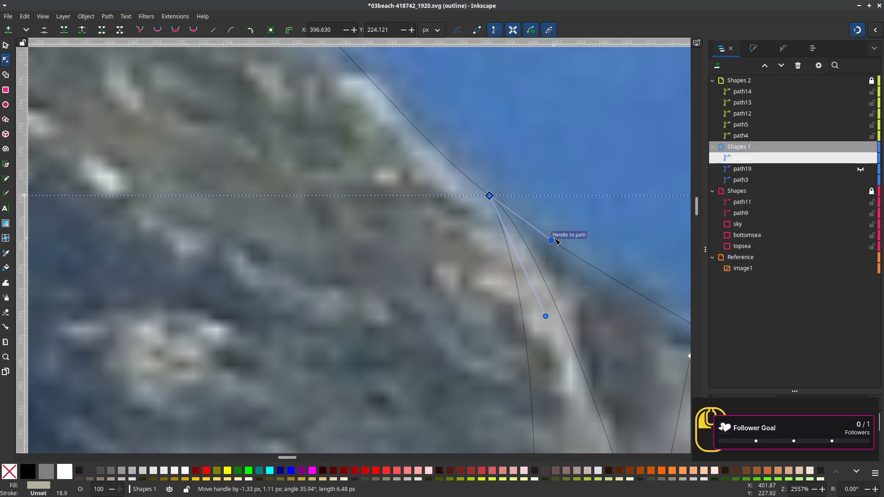
Refine path18's left spike by lowering the notch node, lengthening the tip's ridge-side handle, and shifting its left-edge node toward the ridge
scroll(536, 320, down, 4)
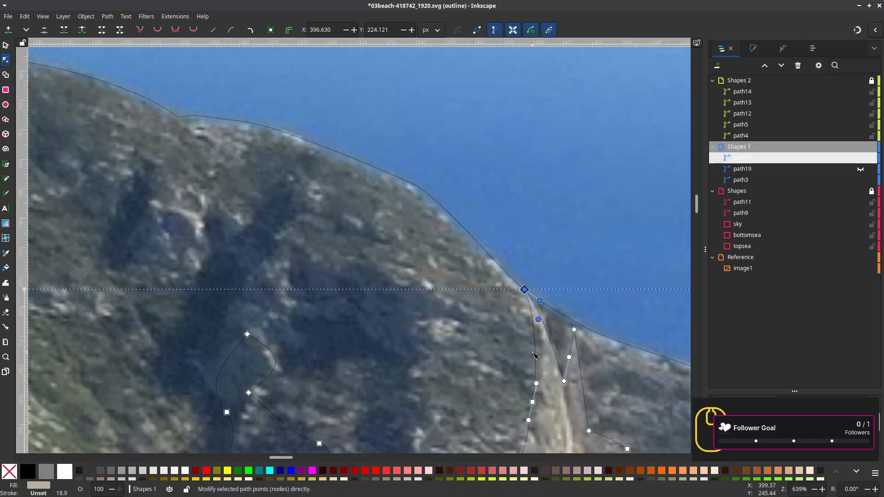
scroll(533, 355, down, 9)
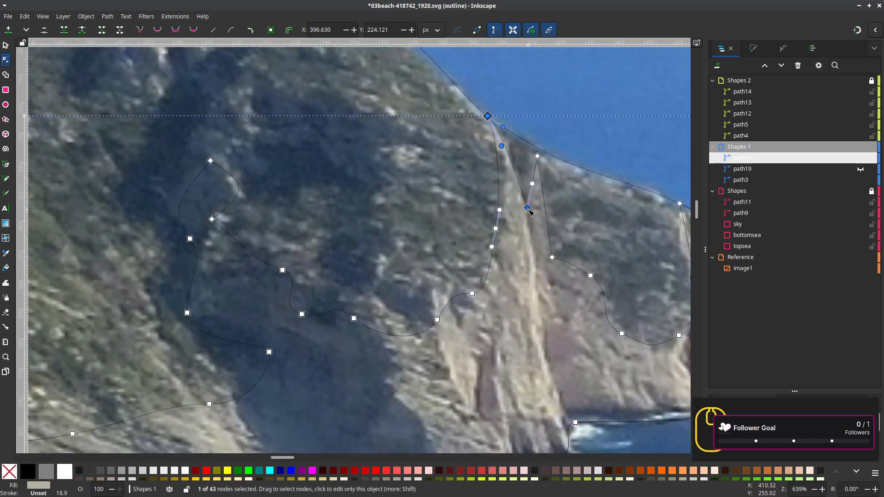
mouse_move(529, 211)
mouse_down()
mouse_move(534, 238)
mouse_move(532, 202)
mouse_up()
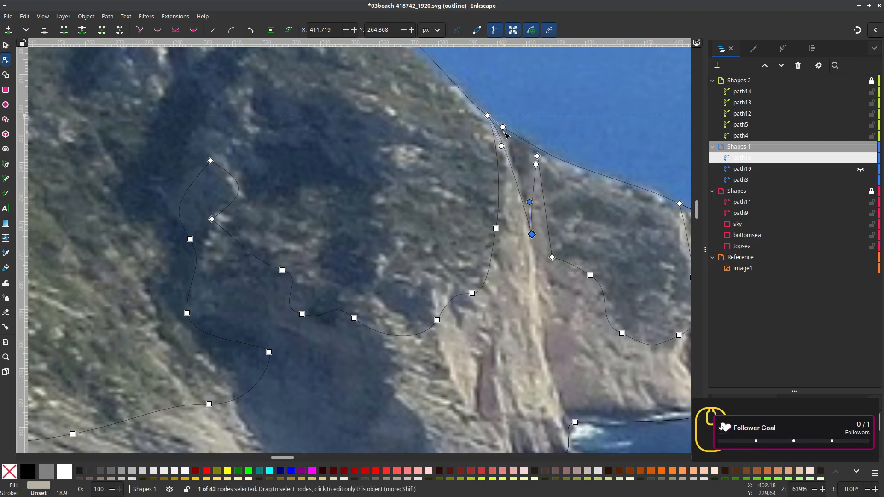
drag(504, 130, 515, 140)
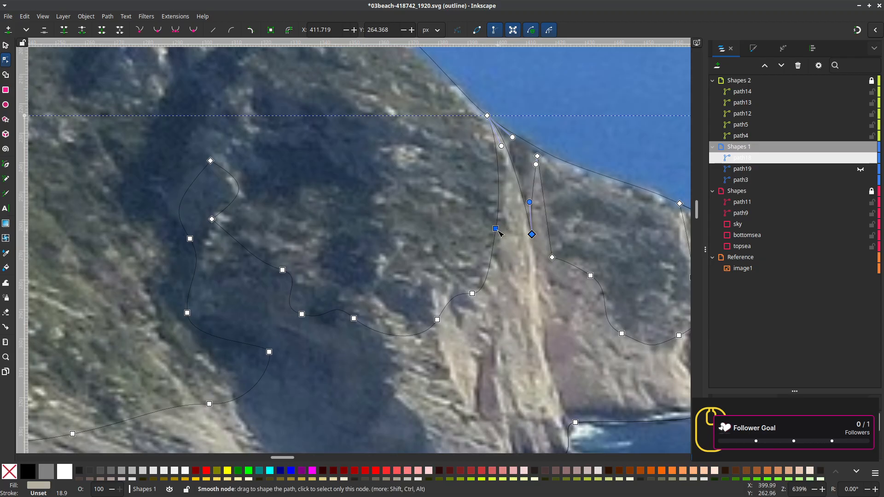
drag(495, 229, 502, 212)
scroll(493, 285, down, 3)
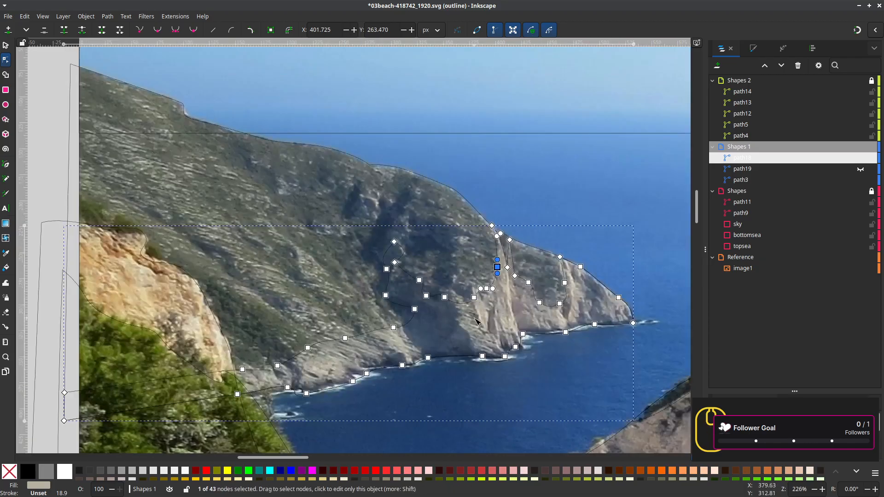
Save the document with the refined bare-rock shape
drag(477, 321, 516, 325)
scroll(515, 325, down, 1)
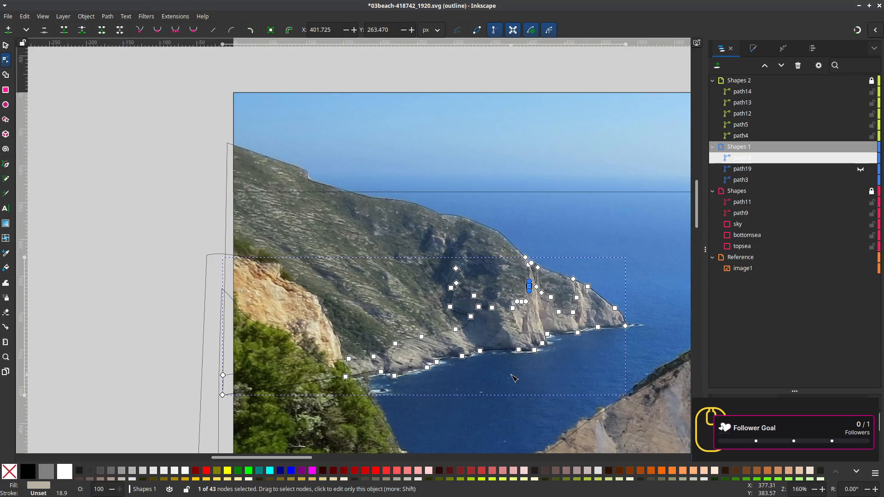
scroll(512, 374, down, 1)
drag(512, 374, 400, 173)
scroll(402, 176, down, 1)
drag(401, 276, 457, 295)
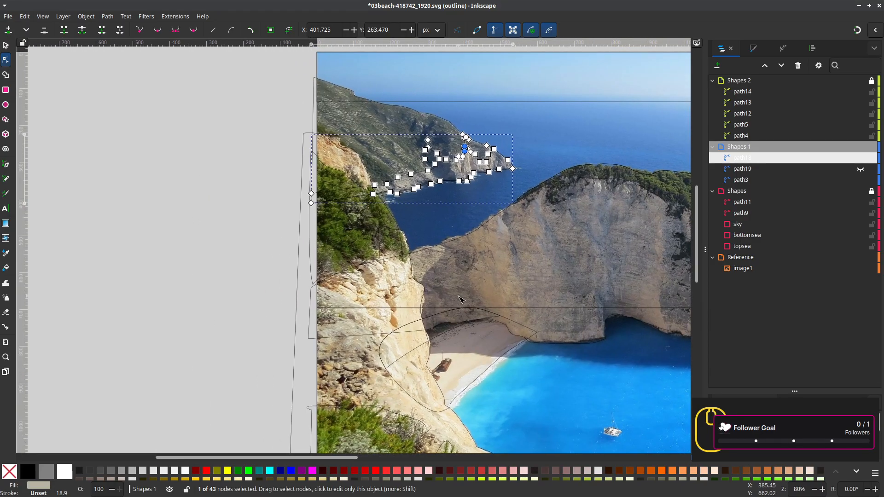
scroll(560, 234, down, 2)
drag(556, 256, 438, 259)
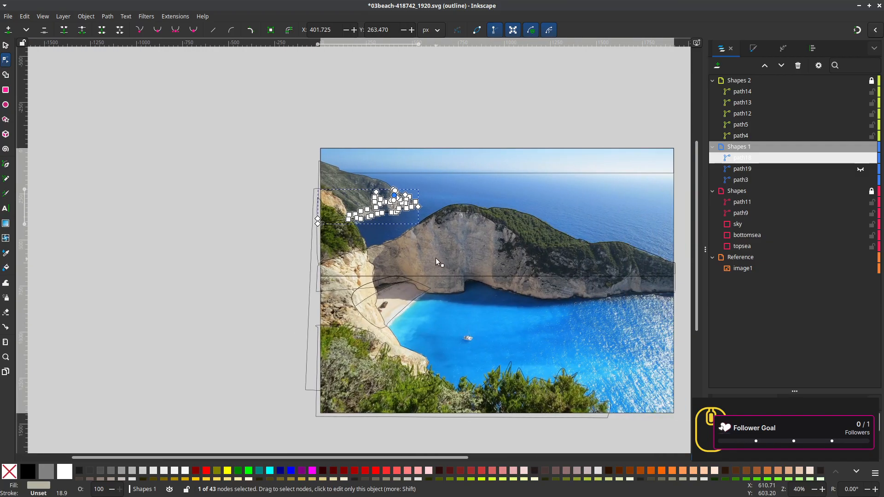
key(ctrl+s)
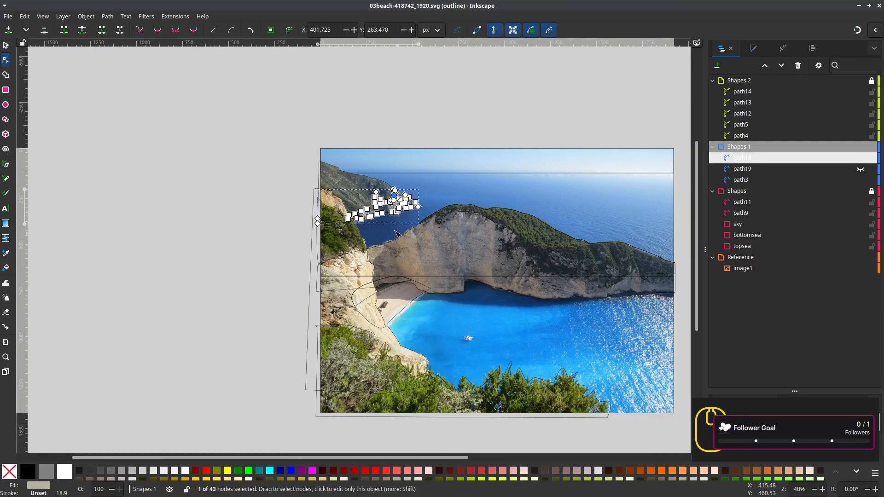
Lock the Reference layer holding the photo and clear the selection
key(s)
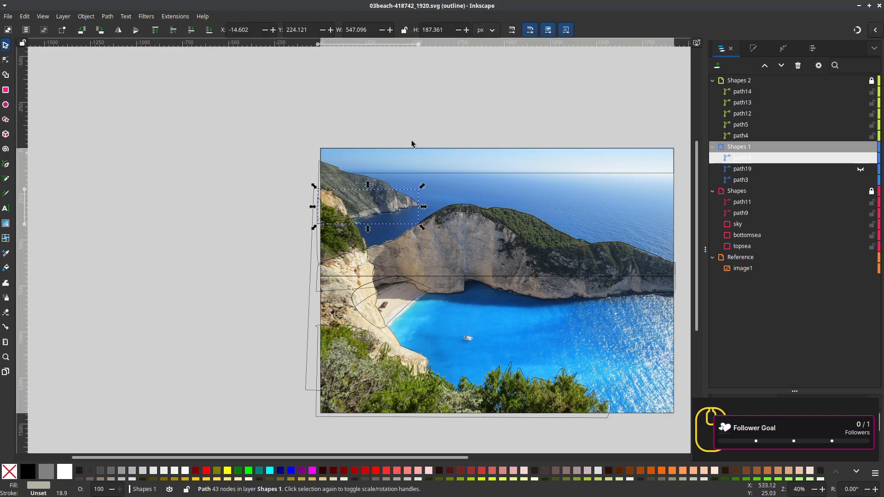
drag(464, 245, 408, 257)
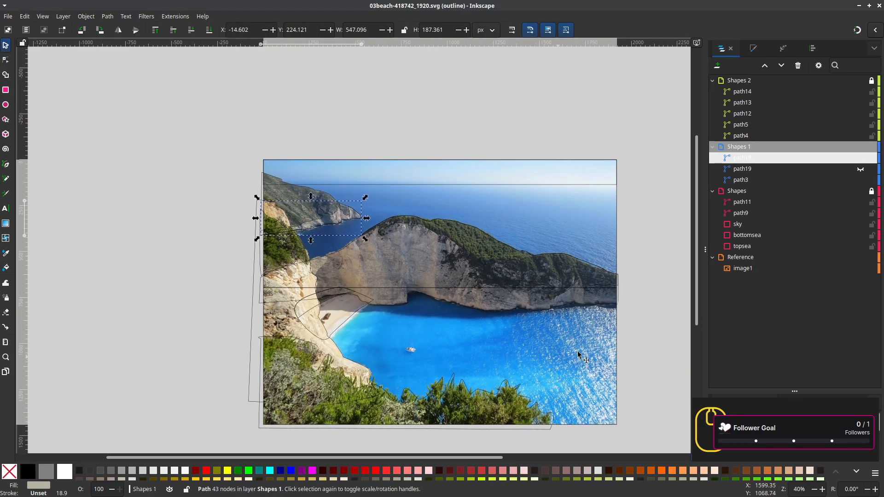
click(655, 301)
drag(642, 351, 671, 325)
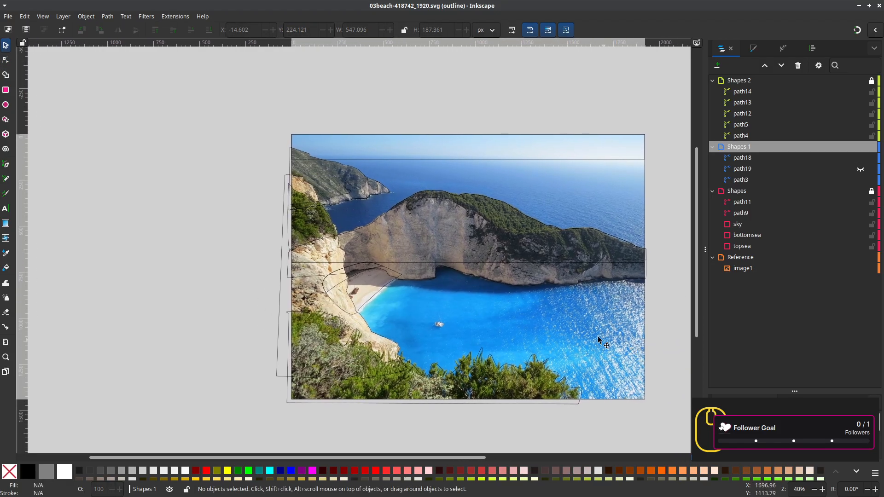
drag(545, 290, 511, 322)
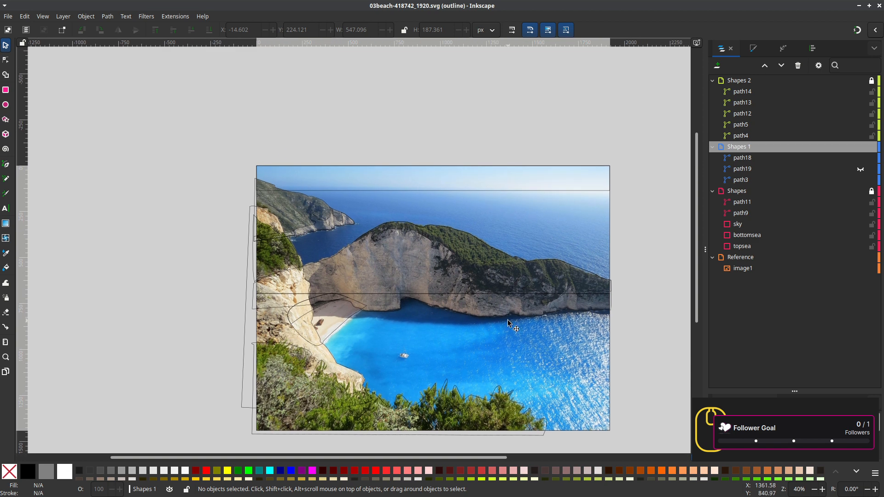
scroll(524, 285, up, 2)
click(530, 284)
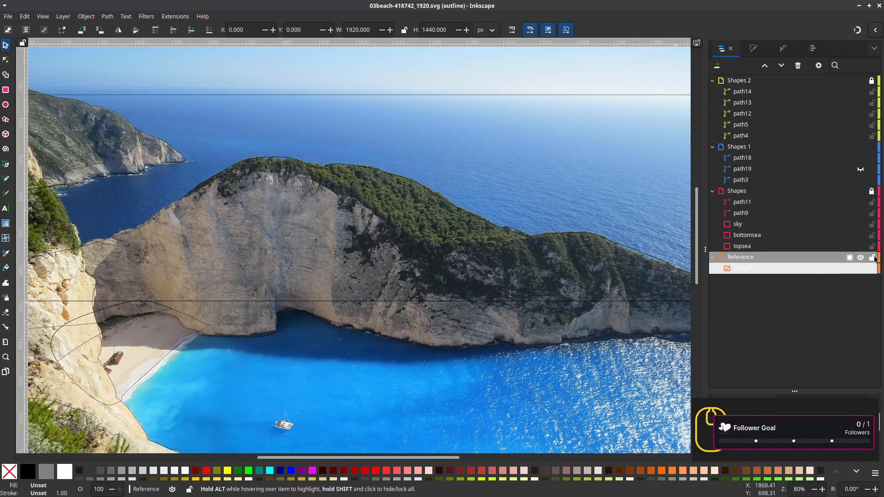
click(873, 259)
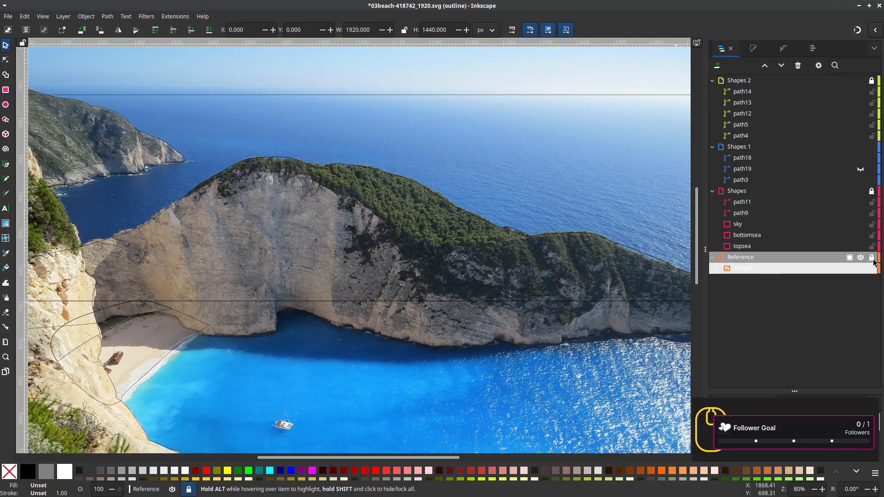
click(516, 233)
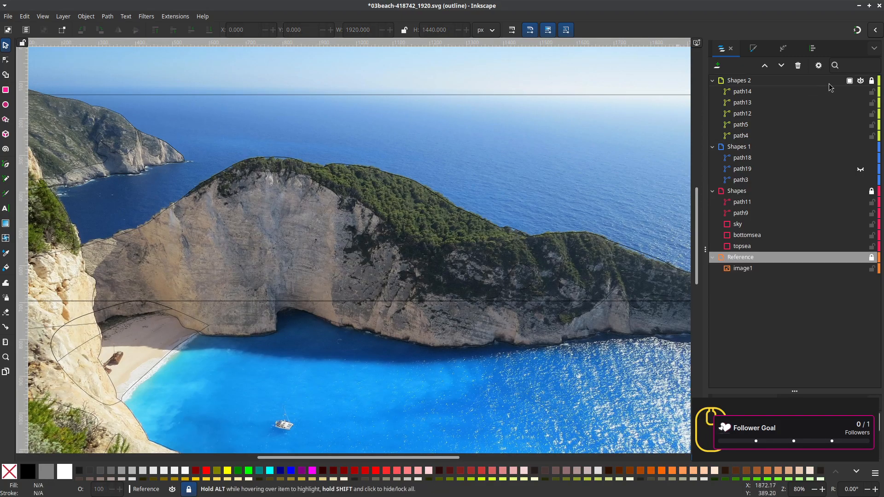
Lock Shapes 1, unlock Shapes 2 as the active layer, and select path5, the main cliff's vegetation shape
click(871, 148)
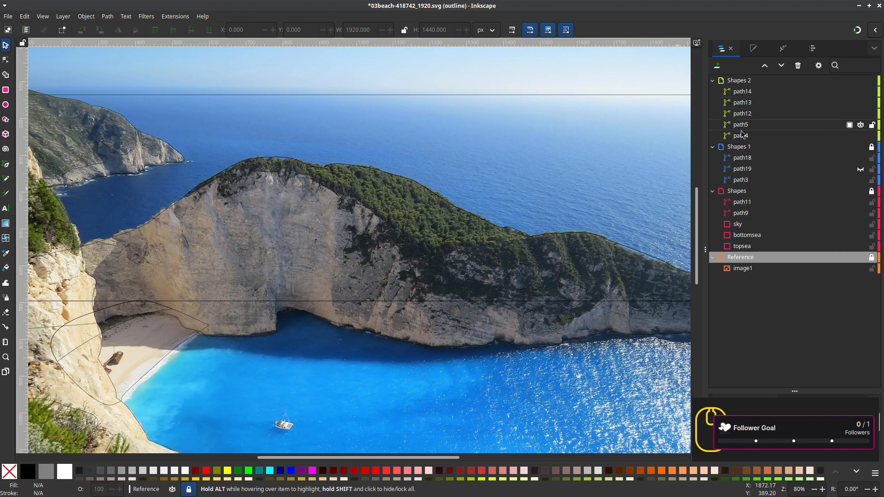
click(750, 82)
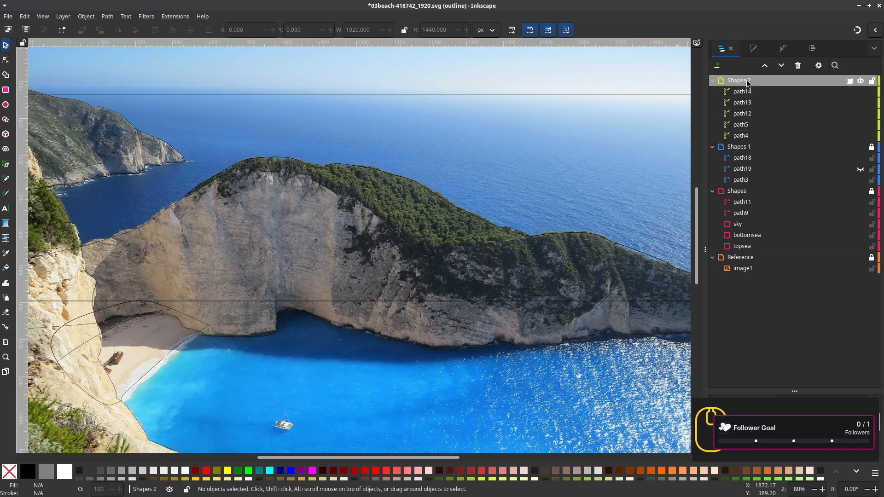
click(747, 138)
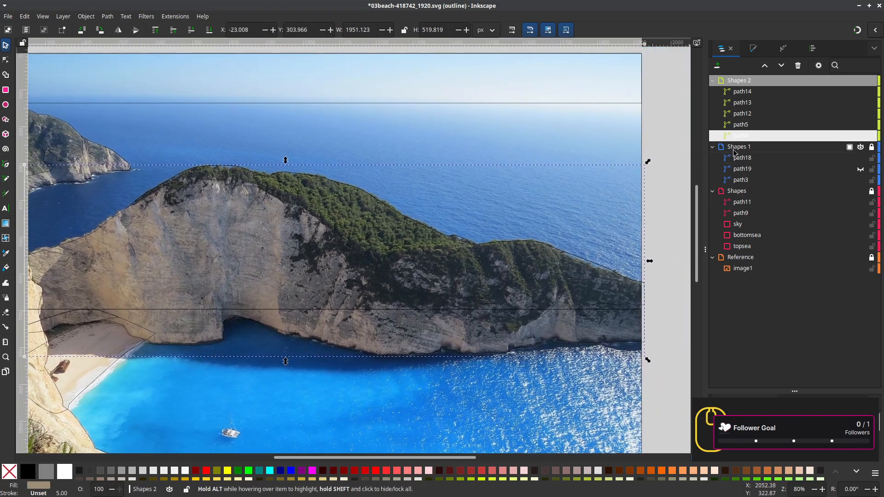
key(Tab)
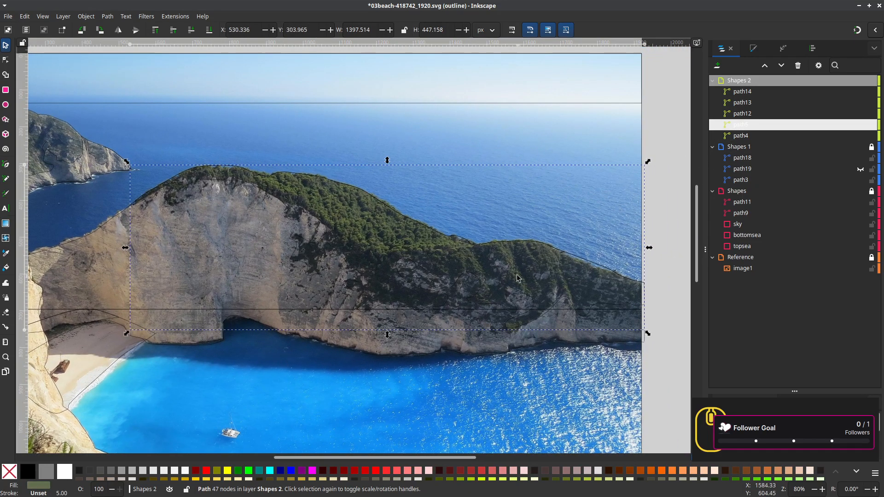
drag(518, 277, 467, 267)
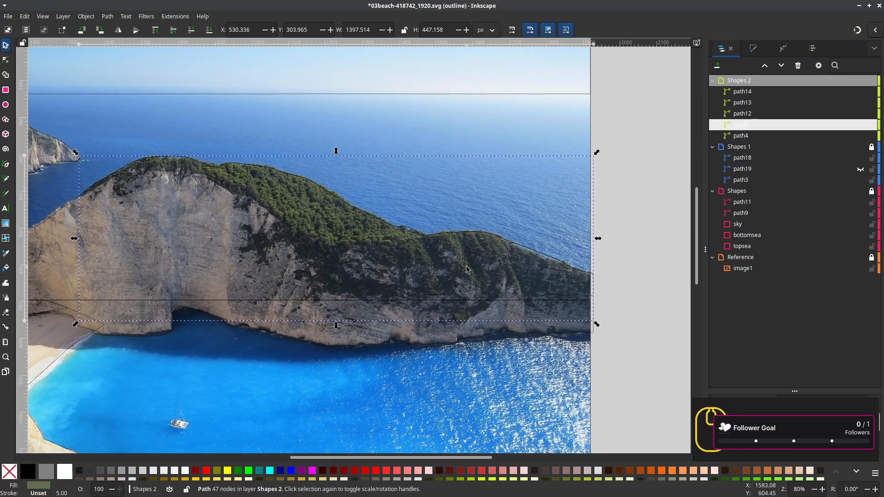
View the whole coloured artwork in Normal display mode
scroll(347, 344, down, 2)
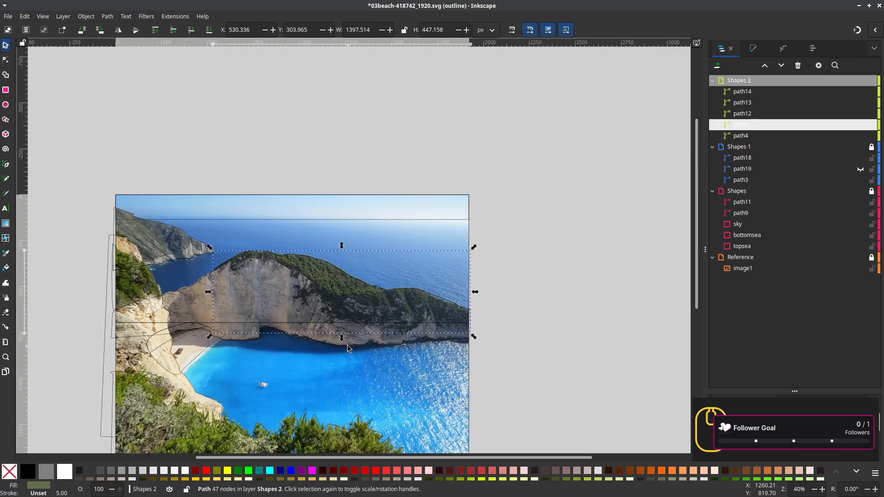
drag(347, 344, 446, 304)
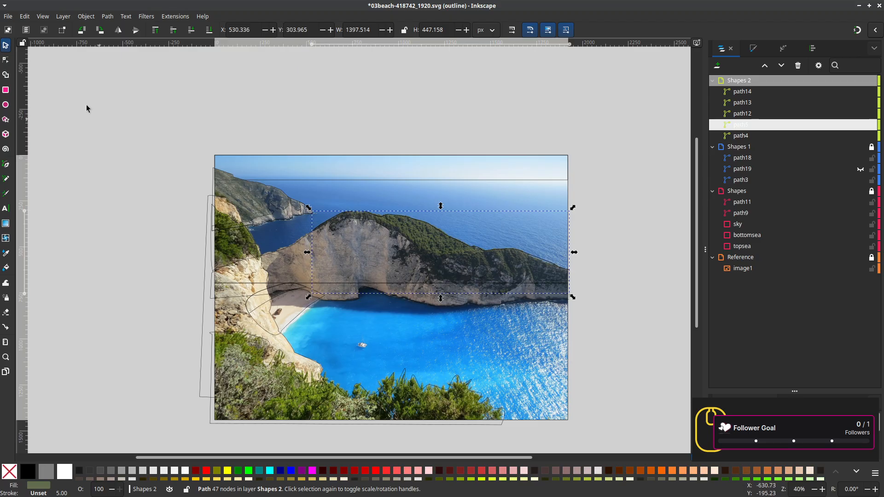
click(42, 17)
mouse_move(74, 52)
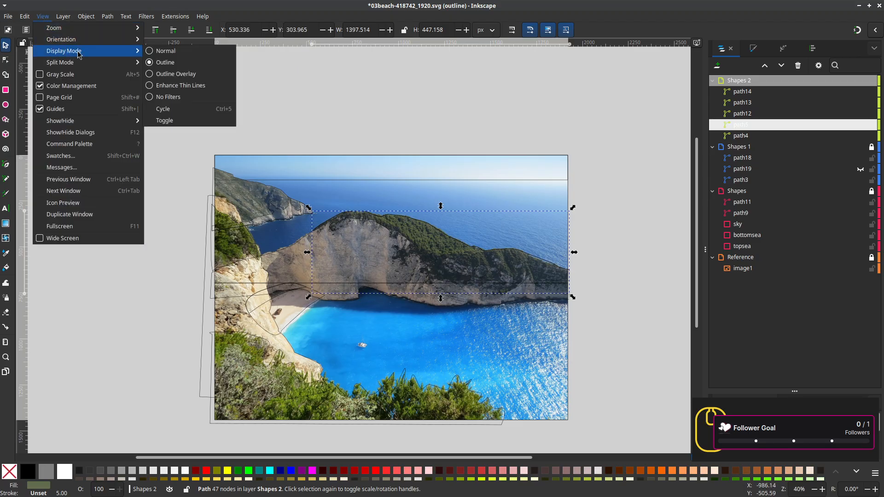
click(164, 51)
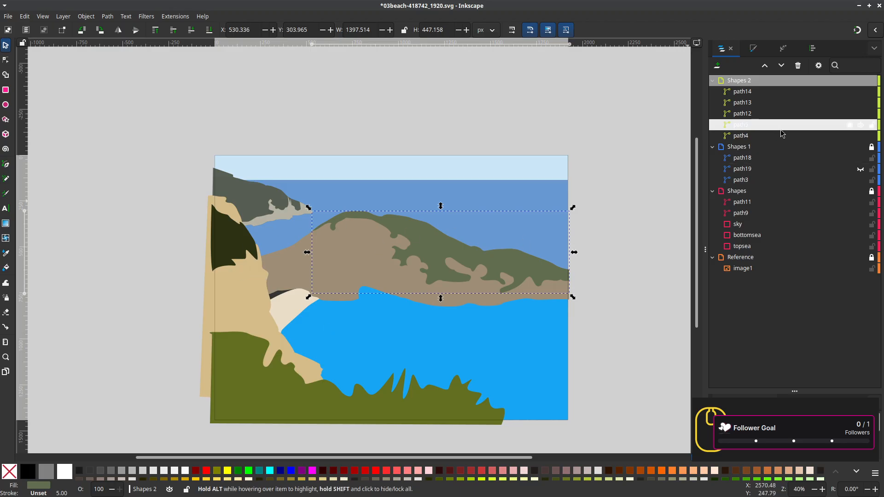
Lock the Shapes 2 layer and return to Outline display mode over the distant headland
click(871, 81)
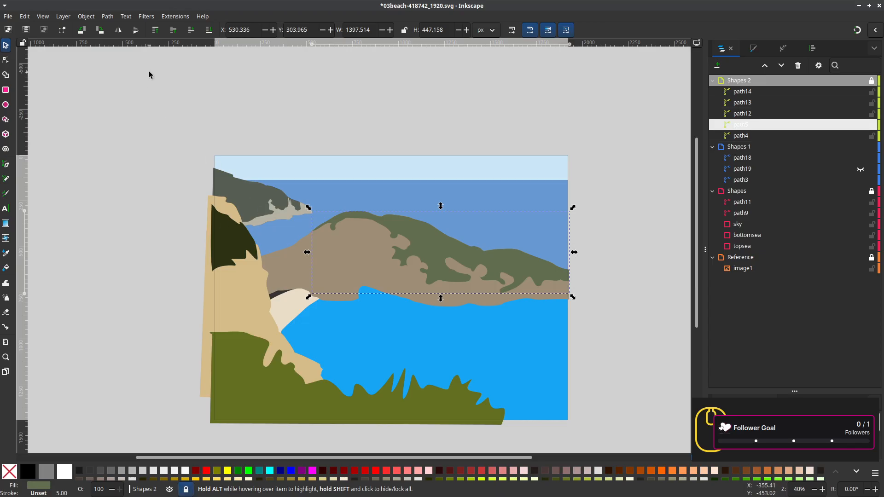
click(45, 17)
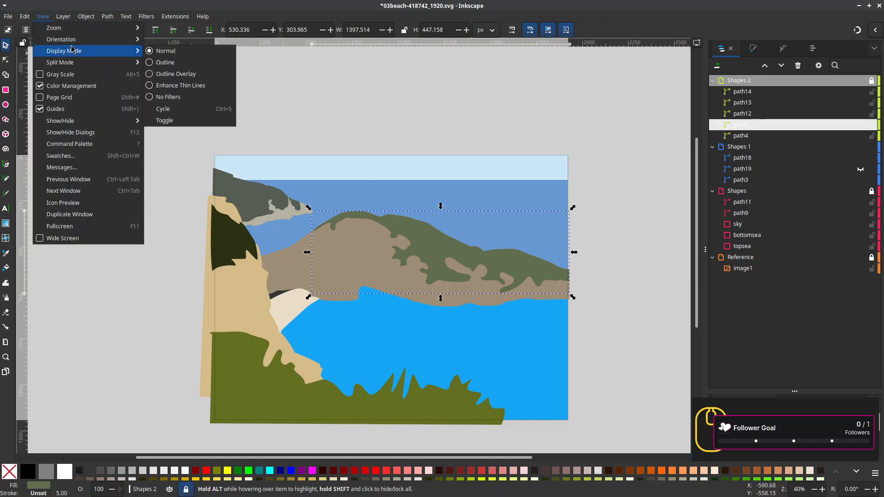
mouse_move(115, 39)
mouse_move(139, 51)
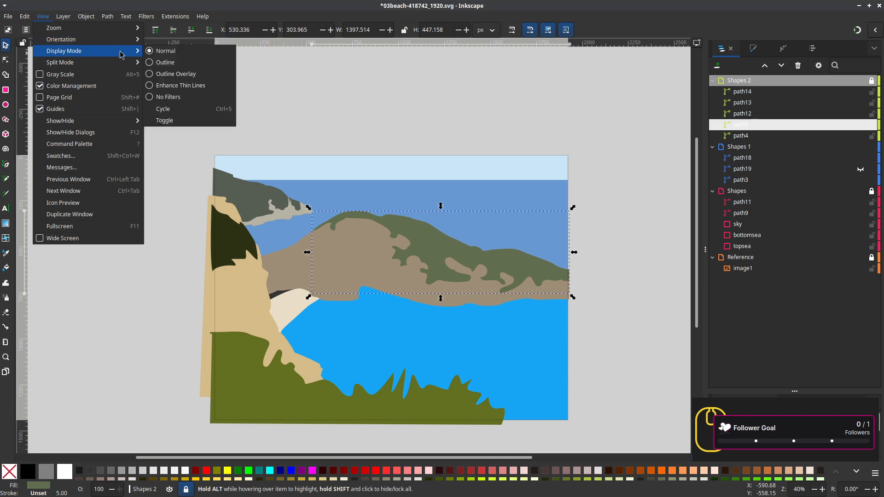
click(161, 62)
scroll(253, 215, up, 4)
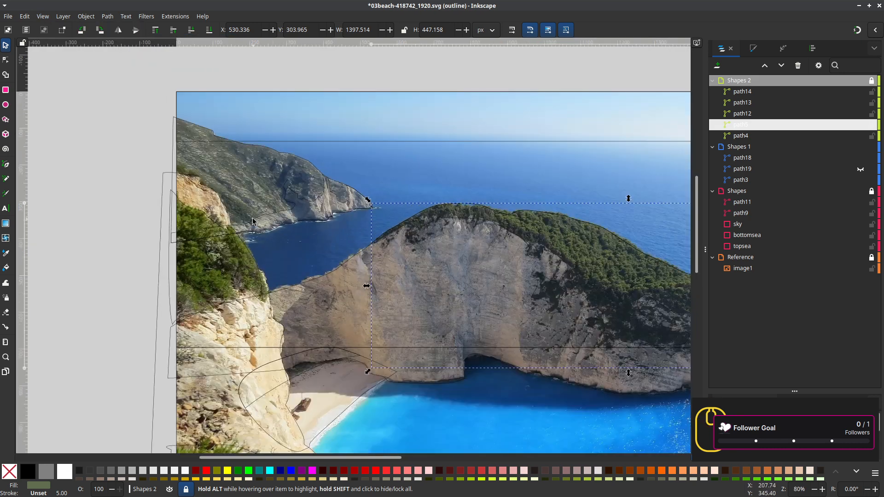
scroll(335, 225, up, 2)
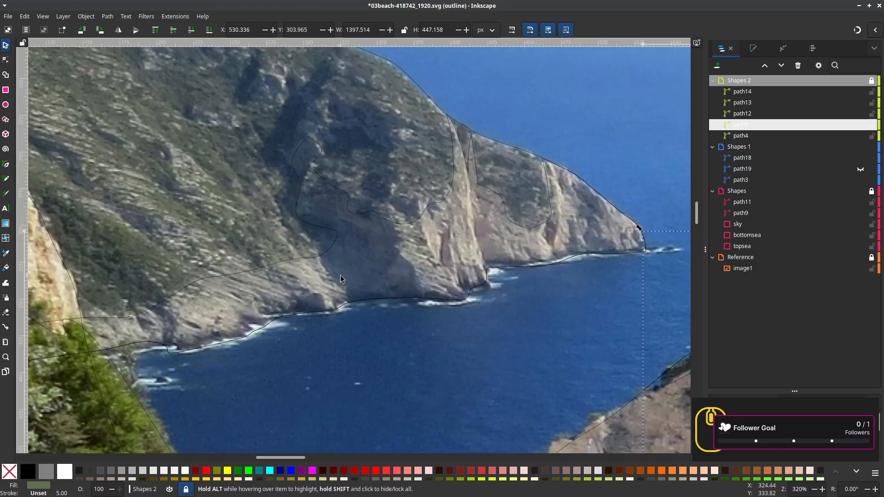
drag(340, 275, 377, 316)
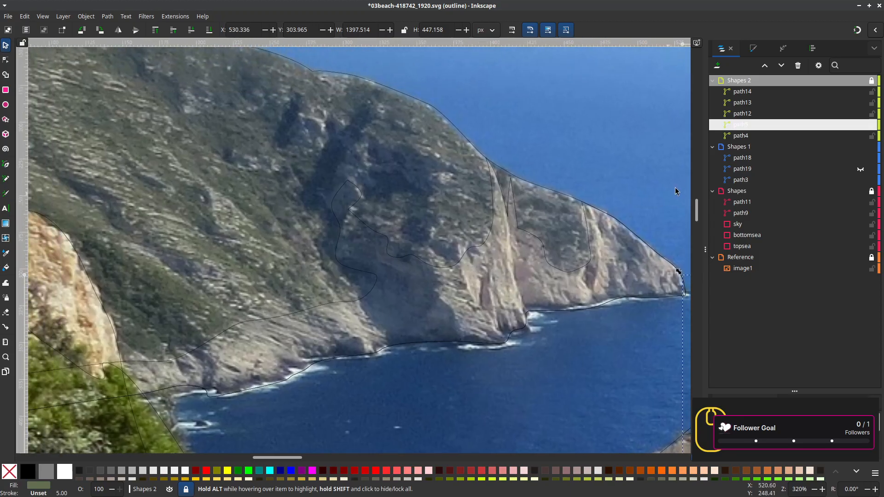
Draw a closed curved Pen shape in Shapes 1 around the large shadow on the headland, from the hillside down past the waterline
click(872, 81)
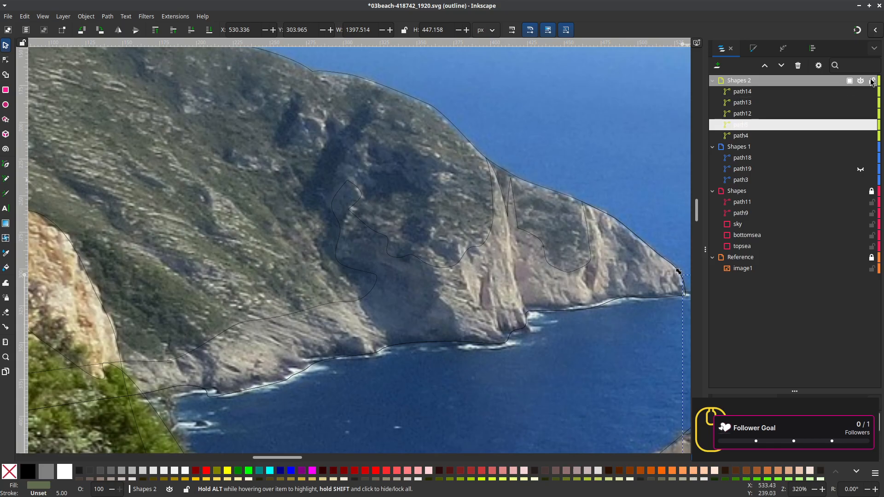
click(871, 81)
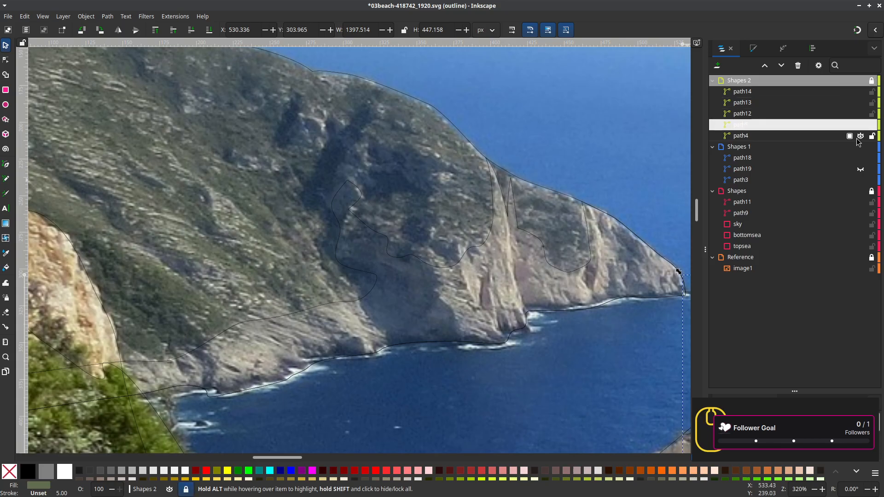
click(389, 255)
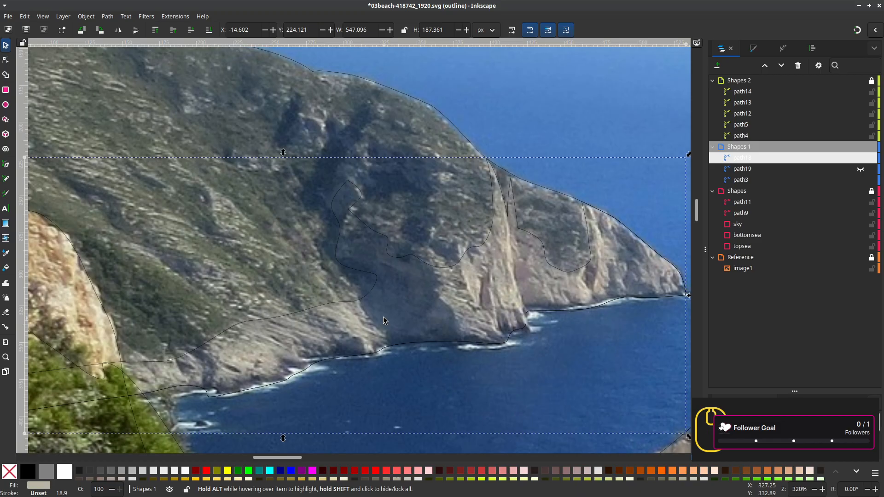
key(b)
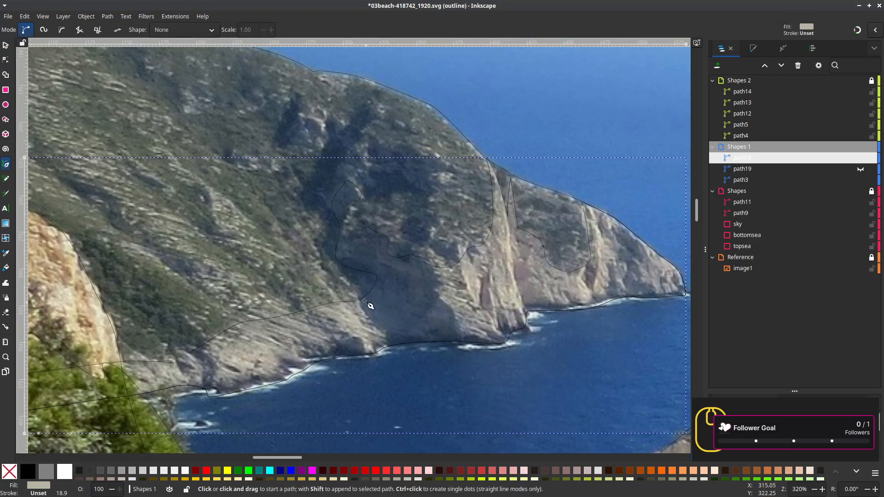
click(391, 355)
drag(385, 331, 373, 326)
drag(358, 296, 352, 285)
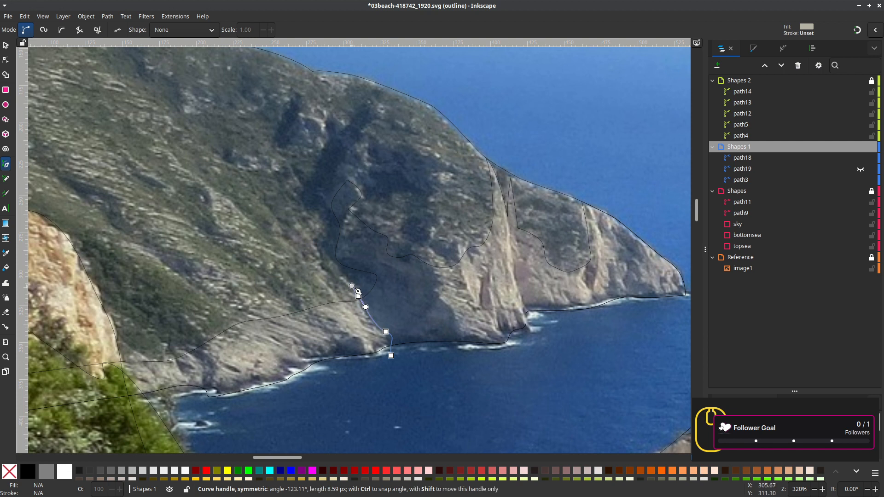
click(300, 237)
drag(325, 151, 361, 148)
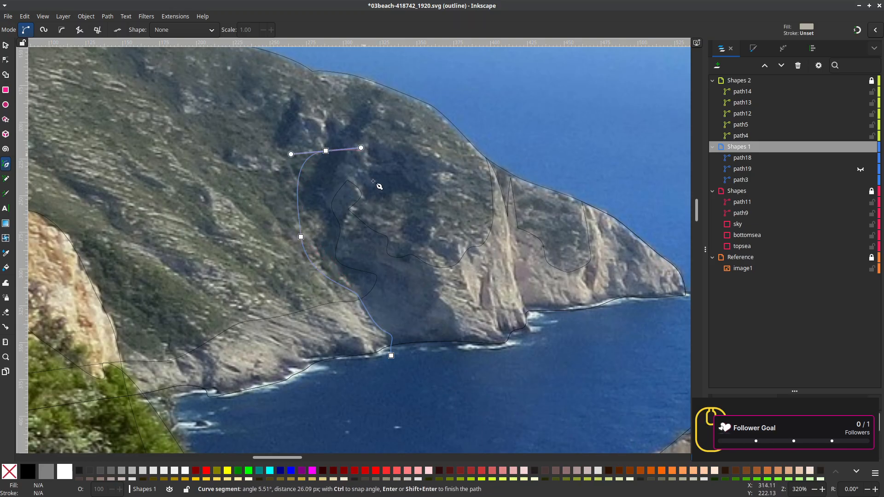
drag(407, 240, 527, 345)
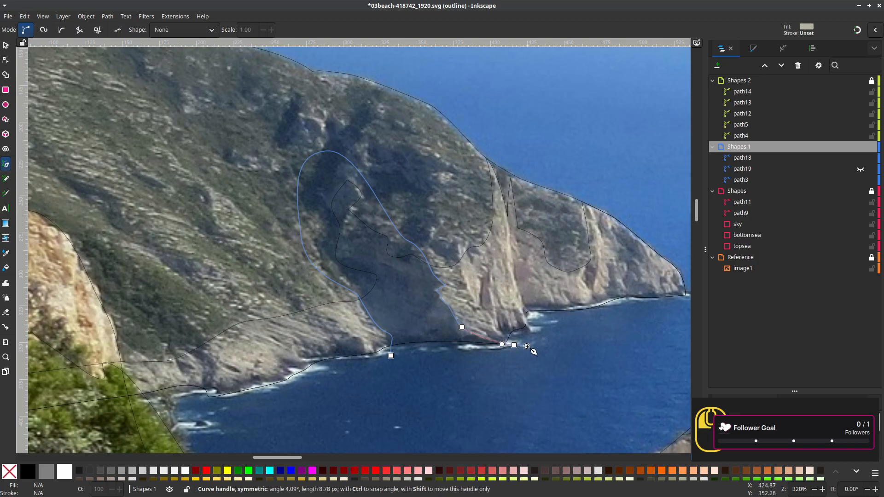
click(394, 363)
Draw a small closed four-sided Pen shape around the dark crevice in the bare rock below the outer vegetation patch
scroll(461, 359, up, 2)
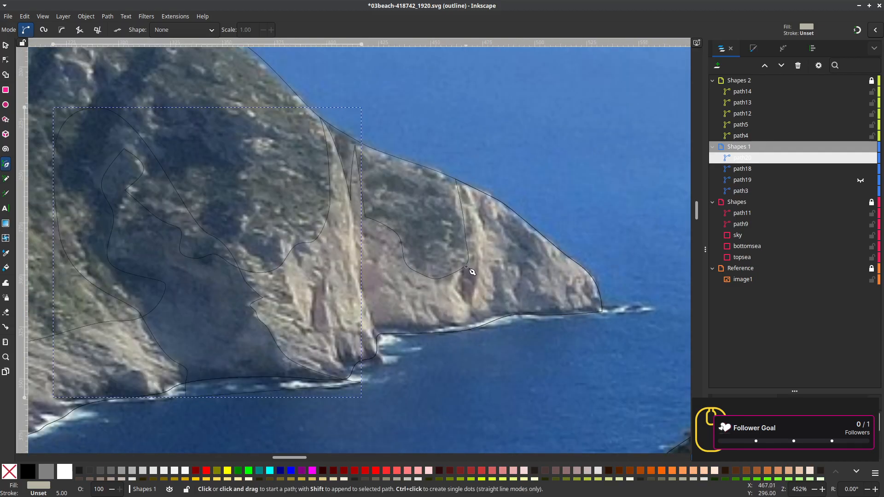
click(462, 261)
click(455, 290)
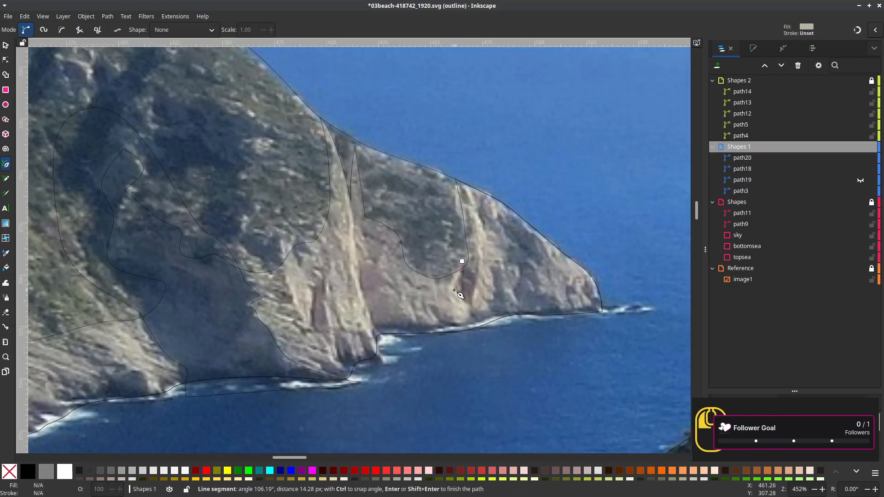
click(470, 305)
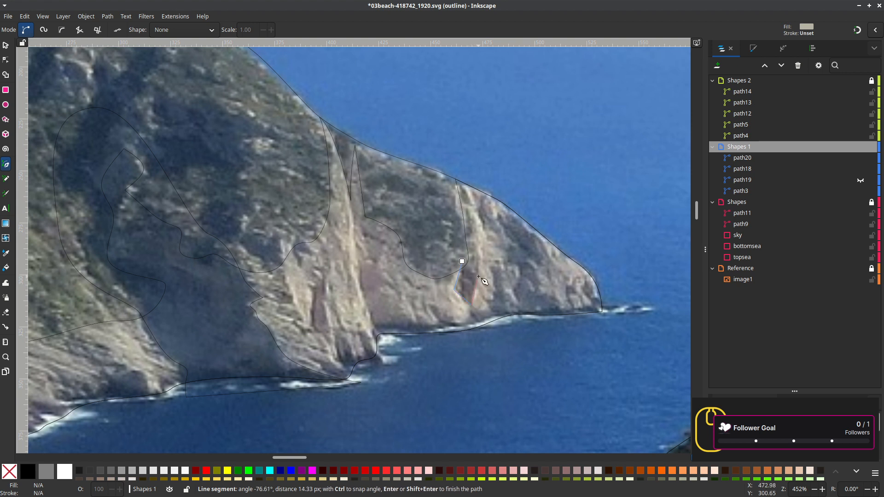
click(477, 275)
click(462, 261)
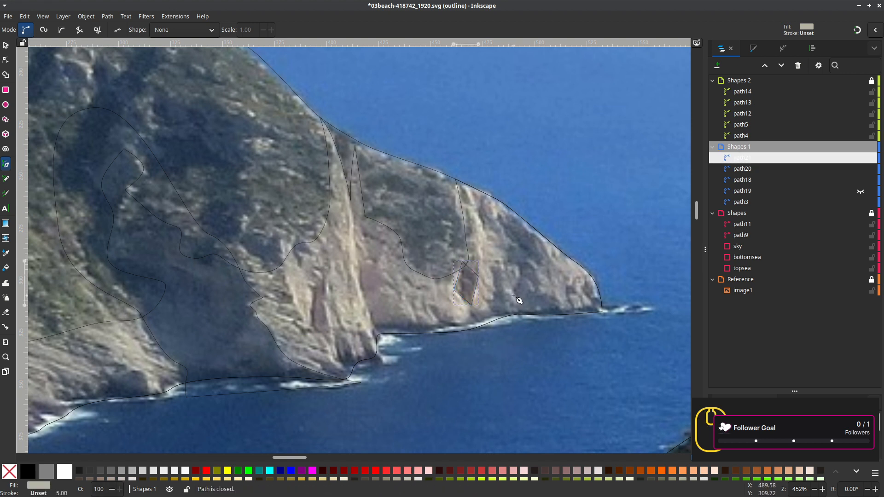
Draw a closed Pen shape around the shaded rock near the headland's end, from above the ridge down past the waterline
drag(513, 295, 474, 311)
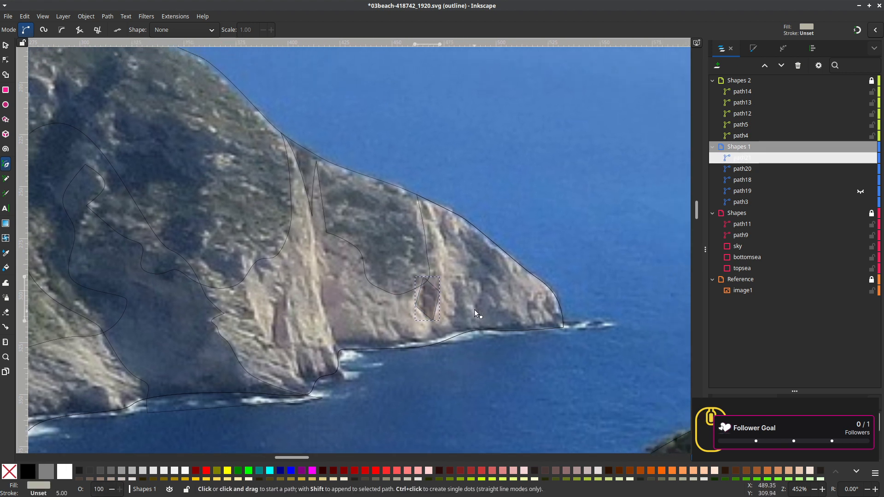
click(463, 208)
drag(469, 258, 476, 313)
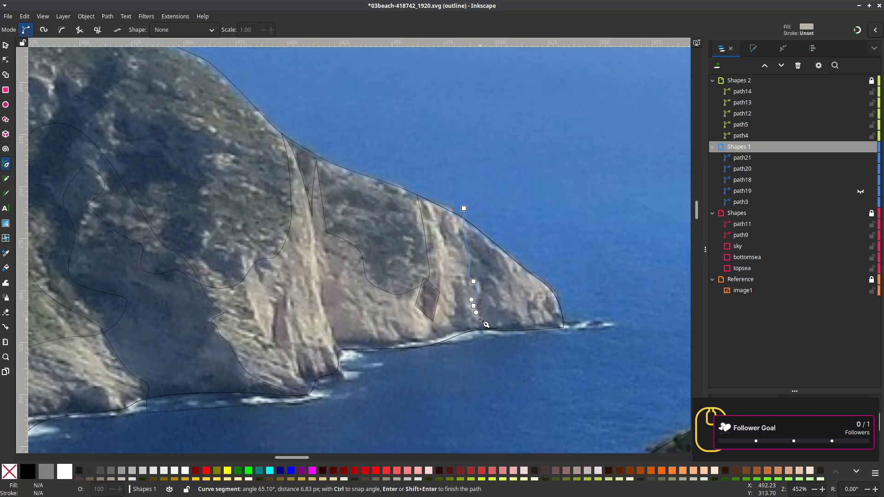
click(480, 319)
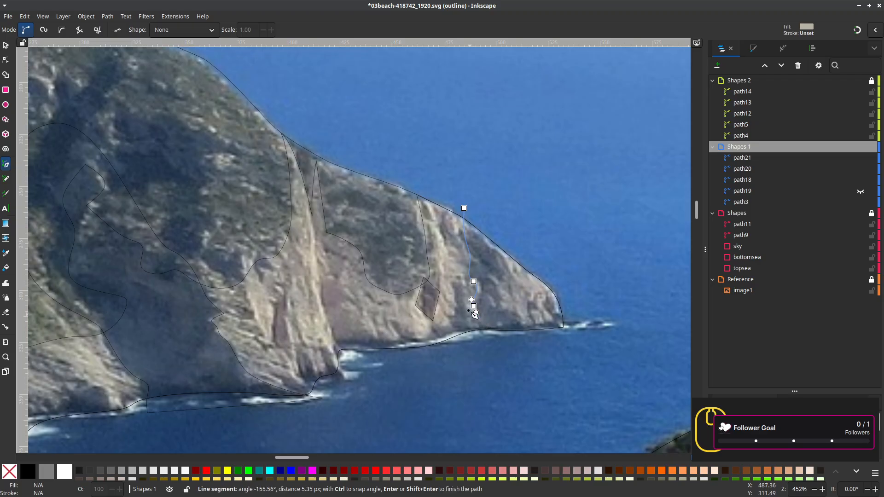
drag(463, 303, 442, 316)
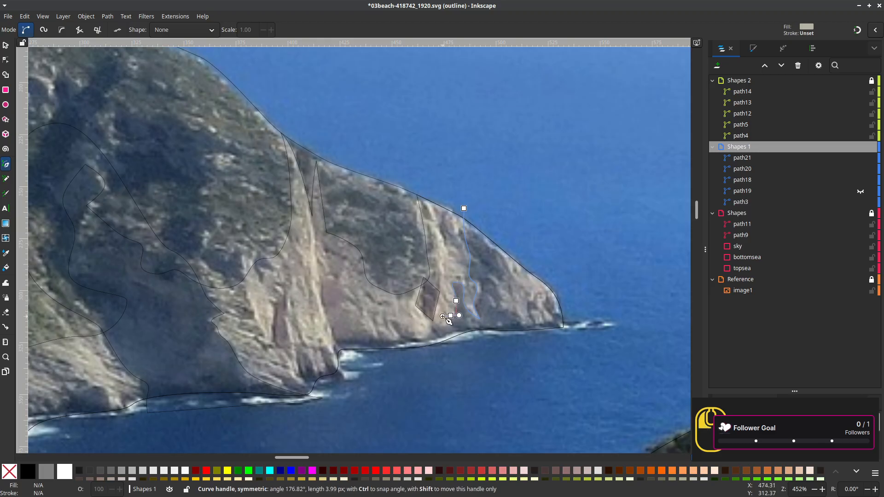
click(443, 324)
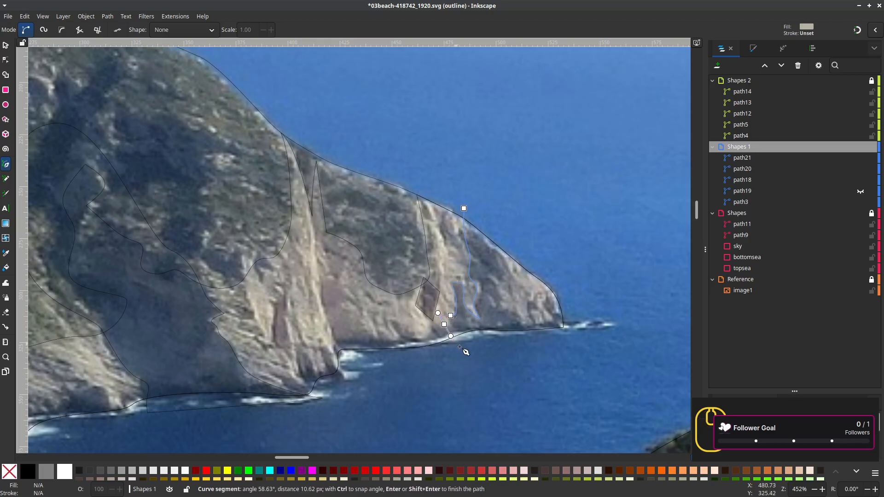
drag(470, 354, 510, 268)
click(502, 305)
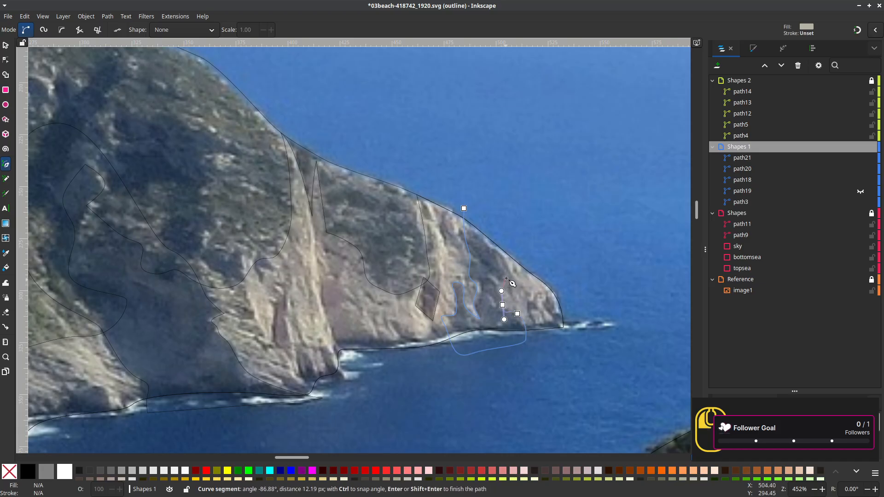
click(527, 231)
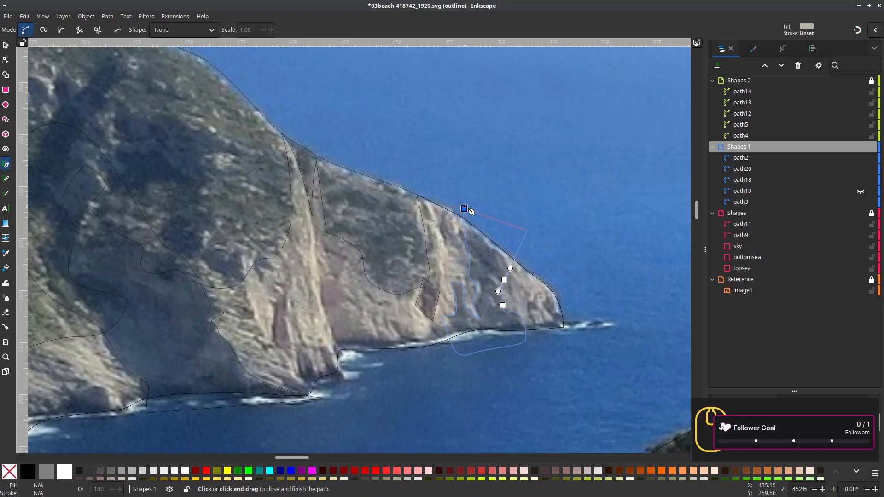
click(463, 208)
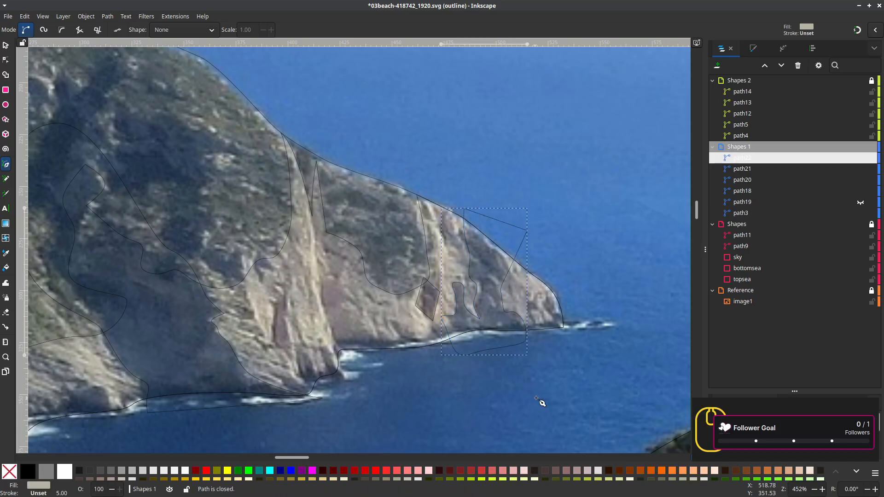
Draw a small closed Pen shape over the shaded outer tip of the headland, extending out over the sea
click(548, 281)
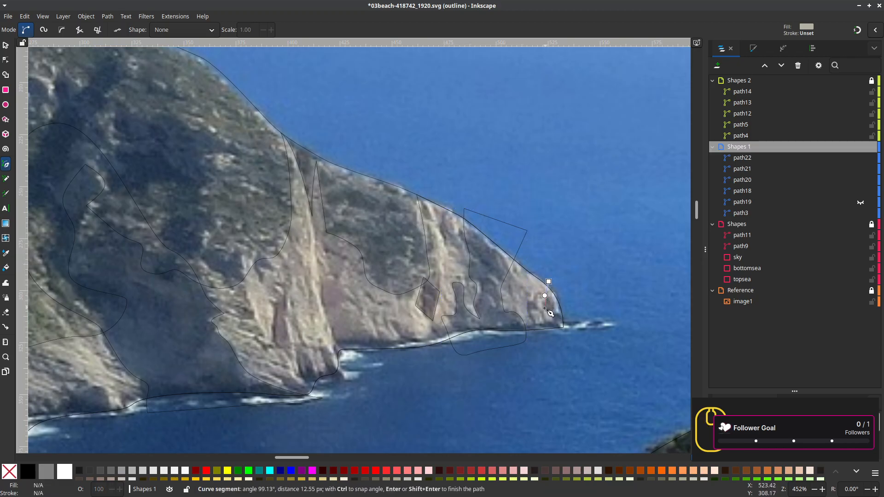
drag(543, 308, 589, 309)
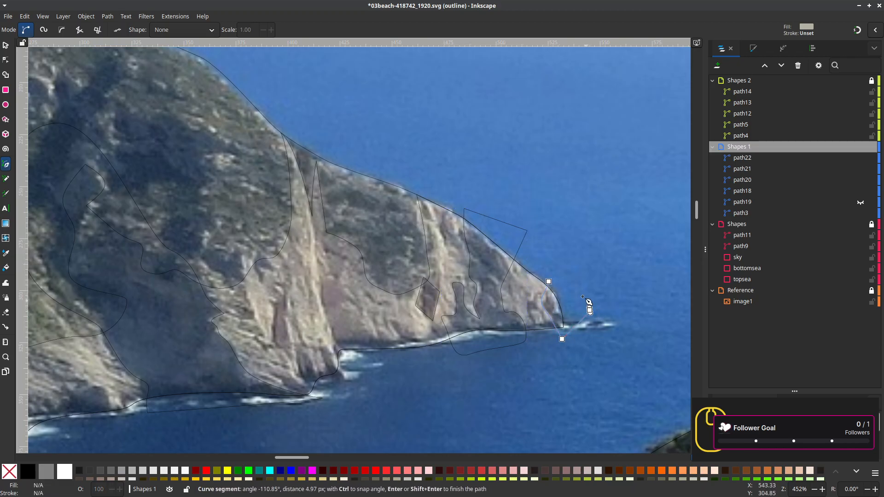
click(554, 286)
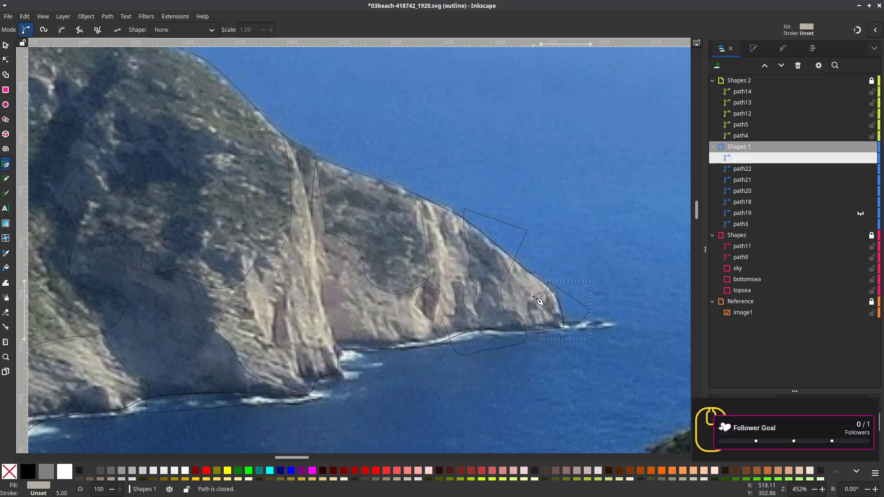
Draw a small closed curved Pen shape around the dark hollow at the waterline, just left of the large shadow shape
scroll(287, 393, down, 1)
drag(281, 388, 492, 334)
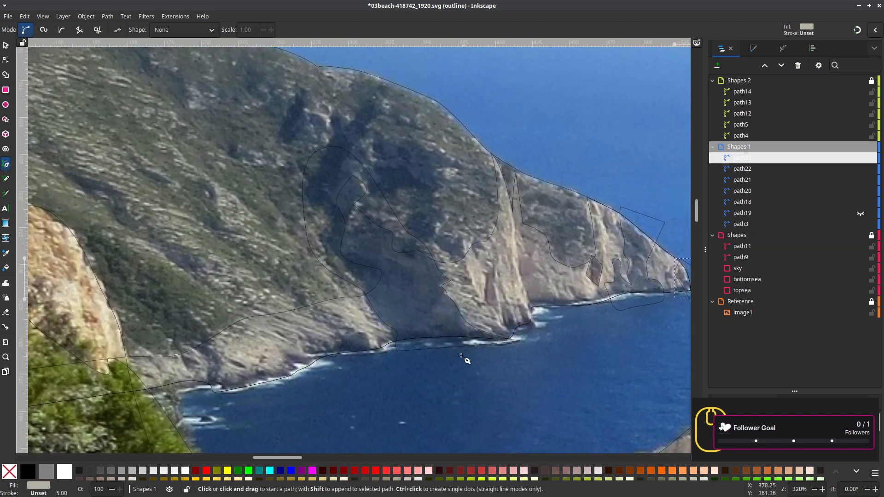
scroll(409, 375, down, 2)
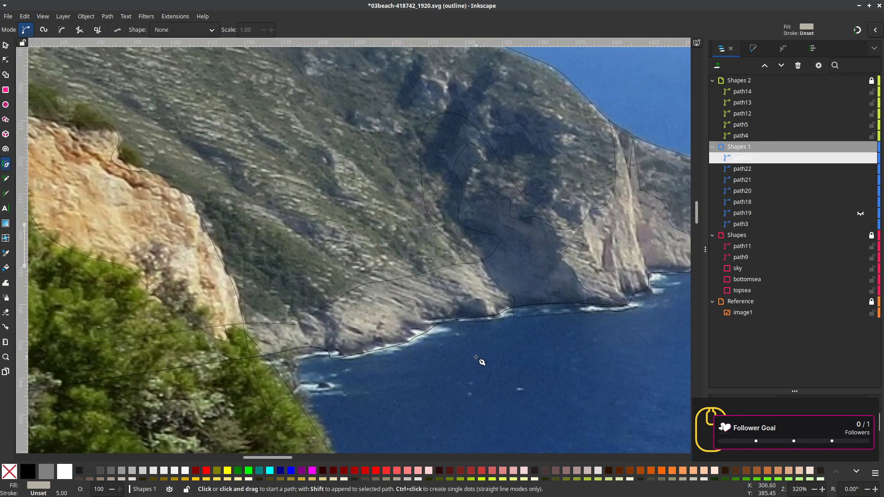
scroll(479, 363, up, 1)
scroll(479, 361, up, 1)
click(484, 332)
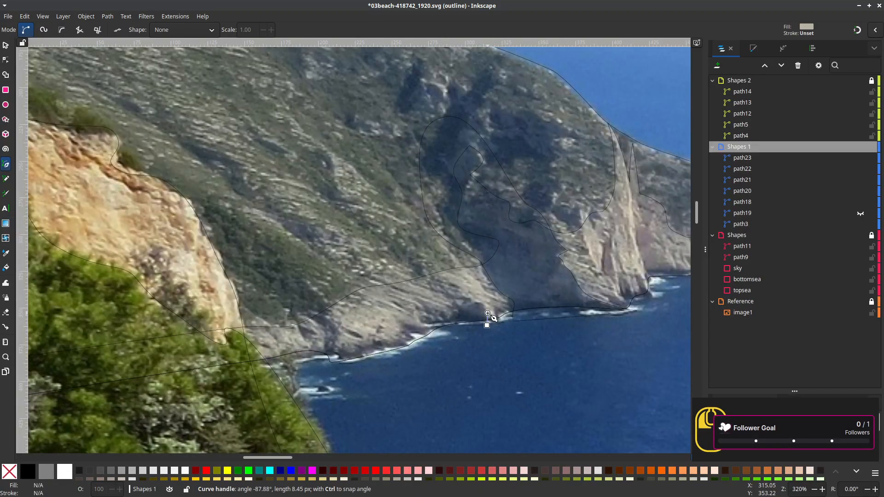
drag(474, 300, 462, 304)
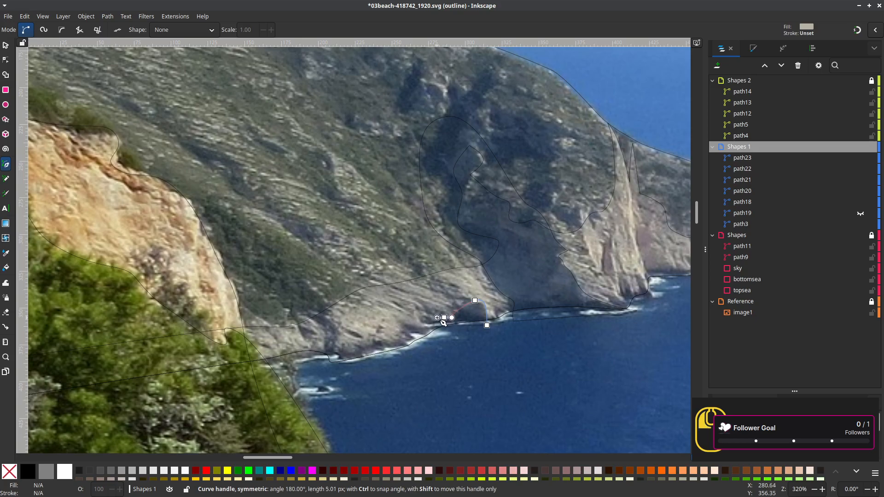
mouse_move(444, 317)
mouse_down()
mouse_move(430, 310)
mouse_move(434, 331)
mouse_up()
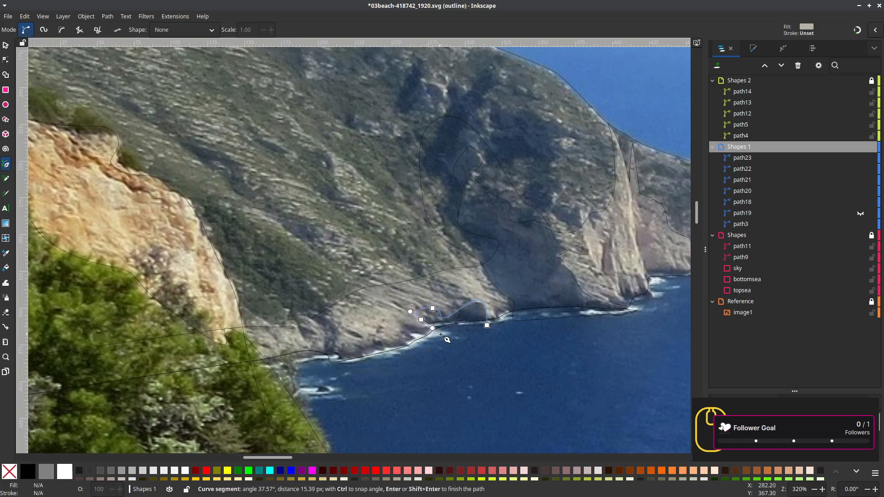
click(487, 325)
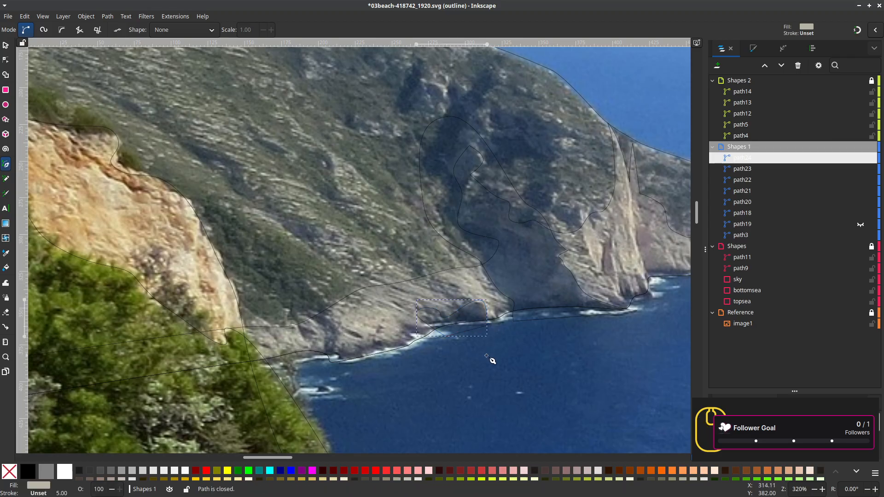
Select path18, the headland's bare rock shape in Shapes 1, and duplicate it
scroll(486, 355, down, 1)
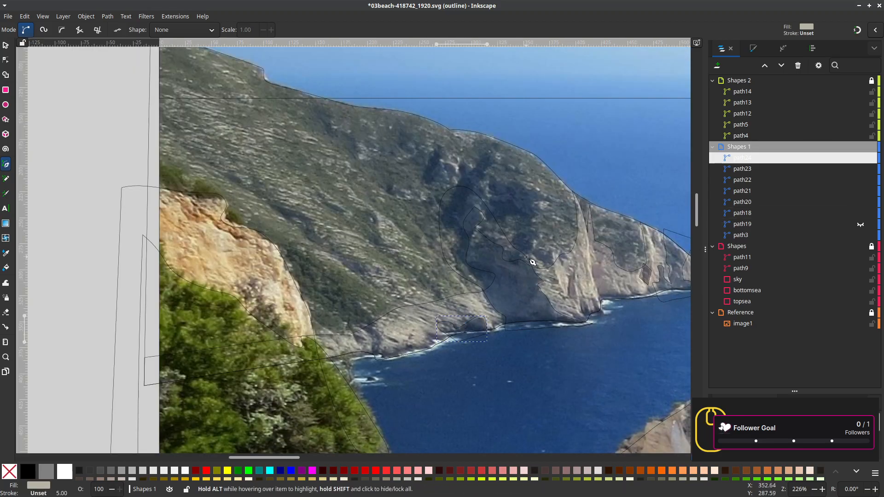
key(s)
key(Tab)
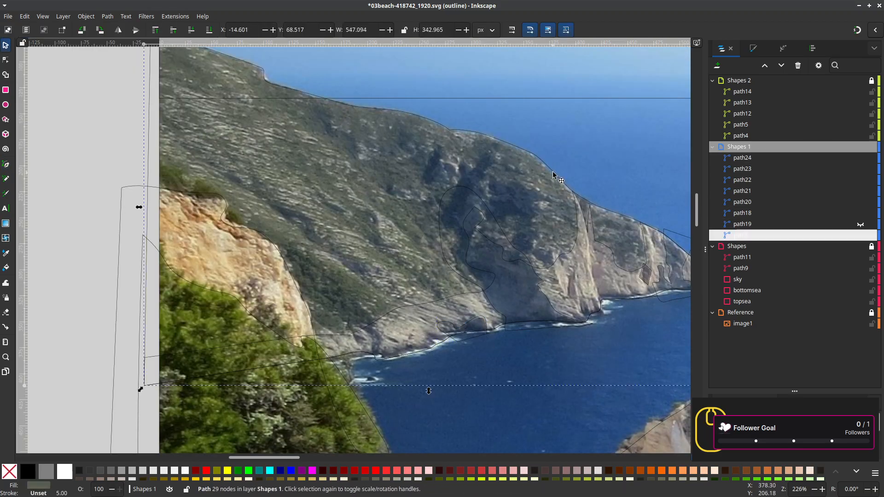
click(750, 215)
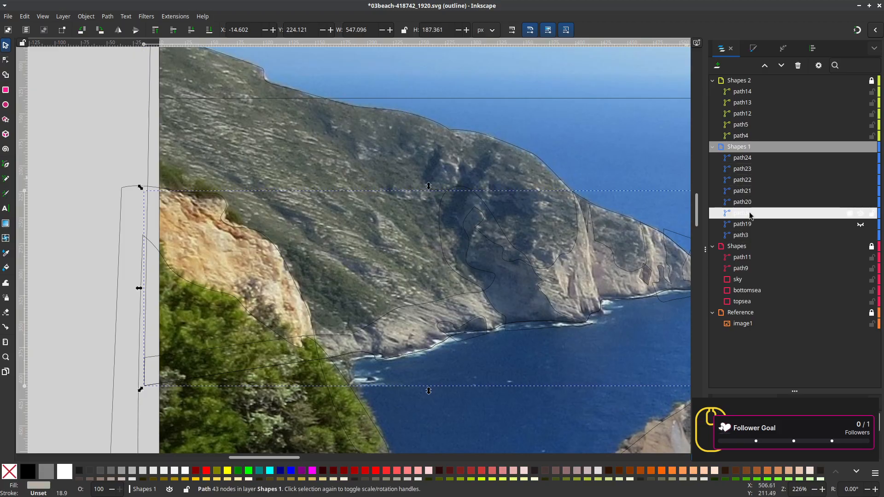
right_click(749, 215)
click(770, 266)
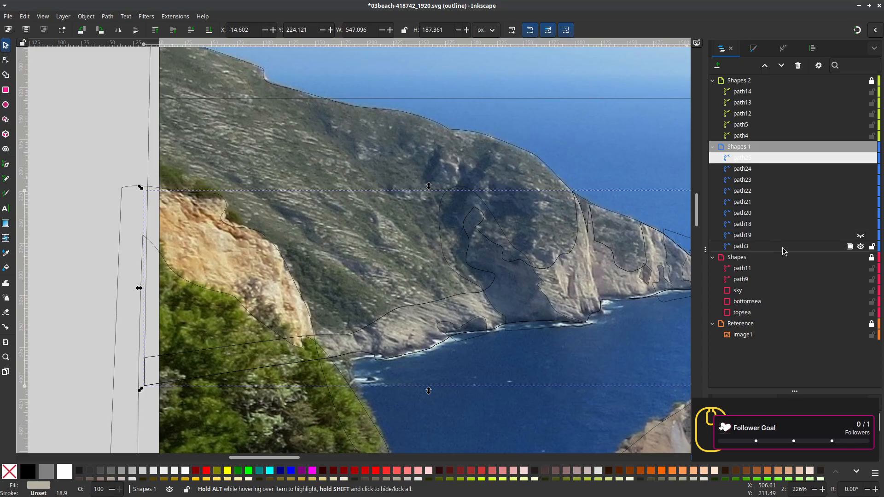
Hide the Shapes and Shapes 2 layers, plus path18 and path3 in Shapes 1, leaving the duplicate and new shadow shapes showing
click(860, 257)
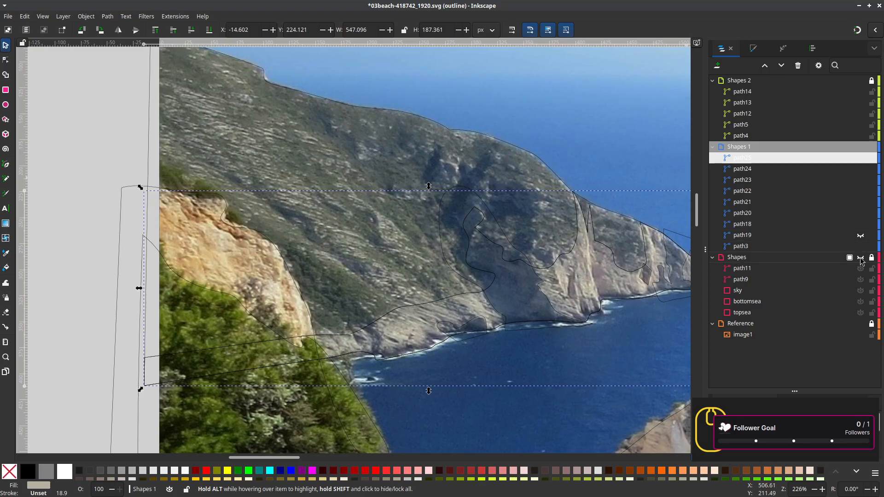
click(860, 80)
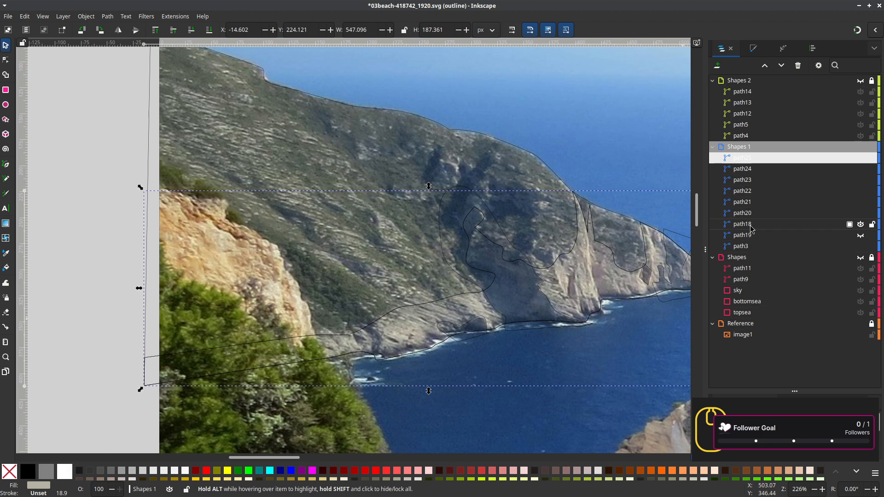
click(860, 225)
click(860, 248)
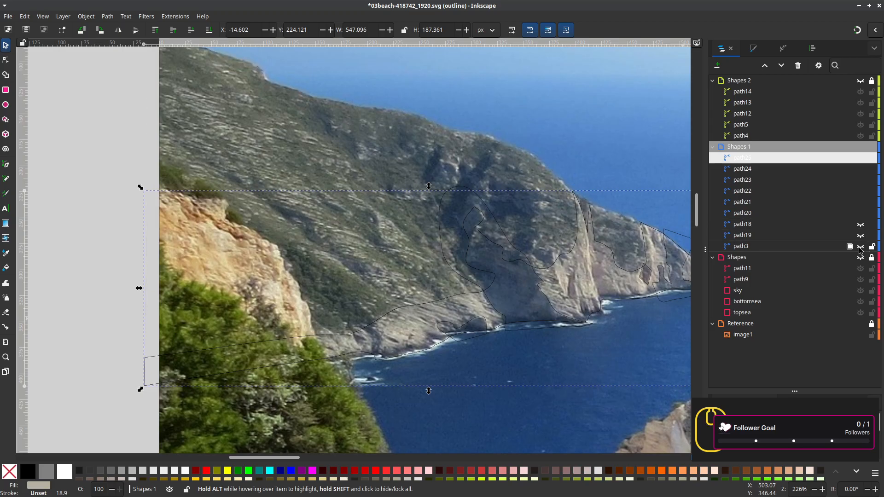
Select the duplicate rock shape with its shadow shapes and use Shape Builder to keep only the shadow parts overlapping the rock
scroll(542, 322, down, 3)
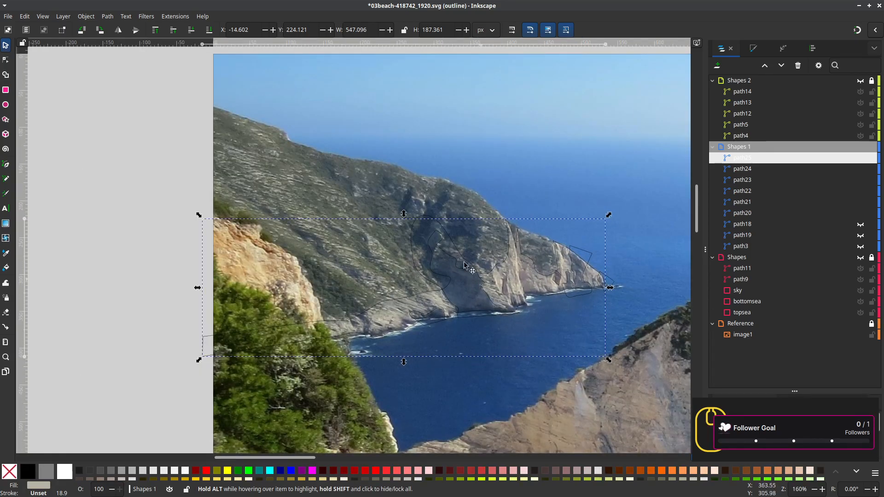
drag(176, 151, 639, 355)
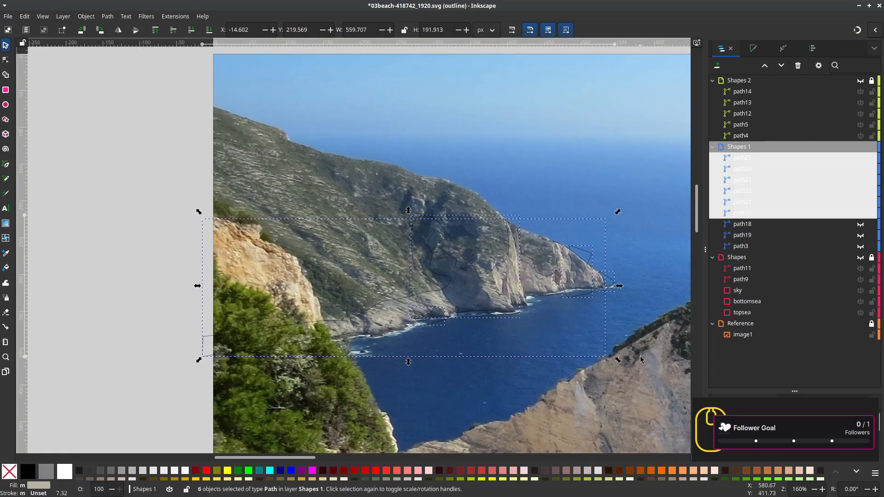
click(6, 76)
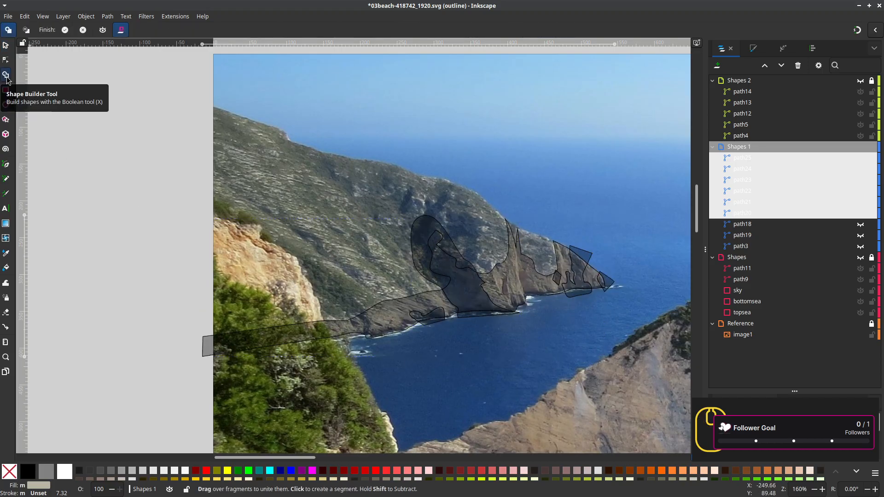
scroll(422, 377, up, 1)
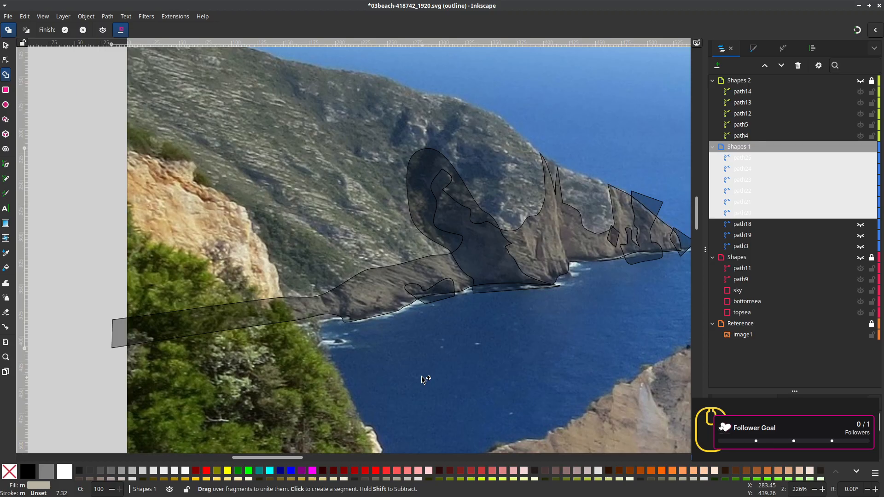
click(441, 295)
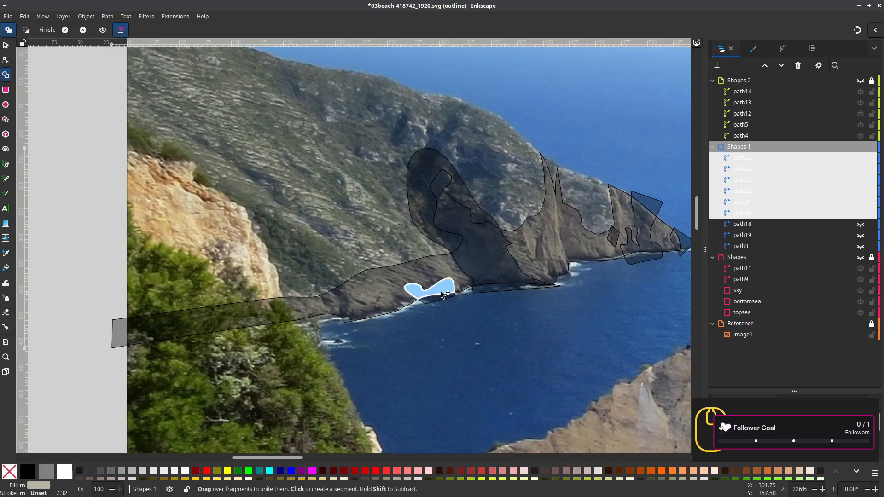
click(497, 258)
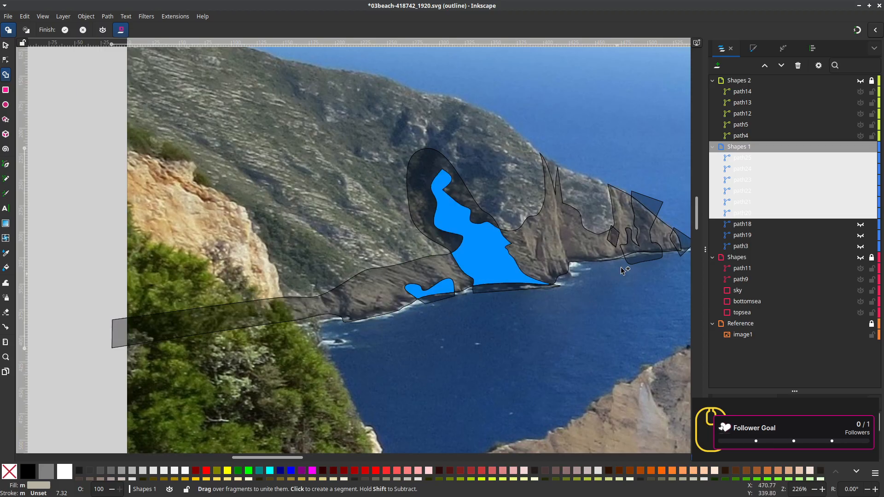
click(642, 227)
click(676, 243)
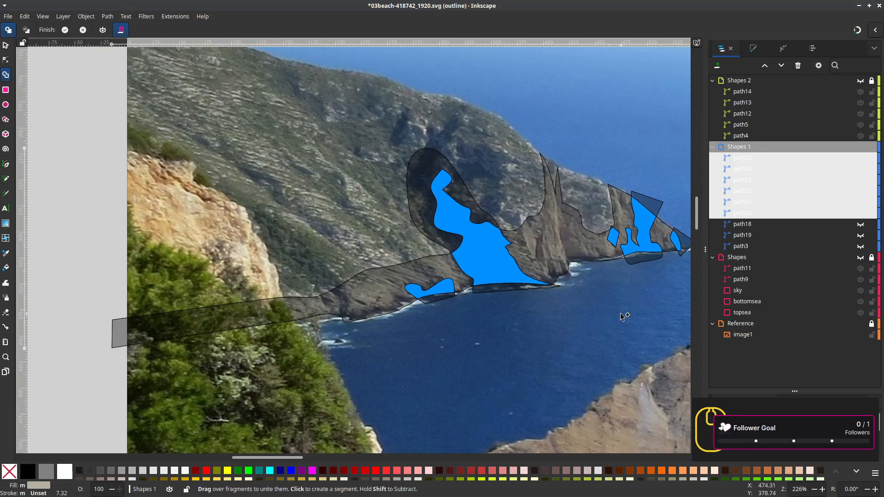
key(Return)
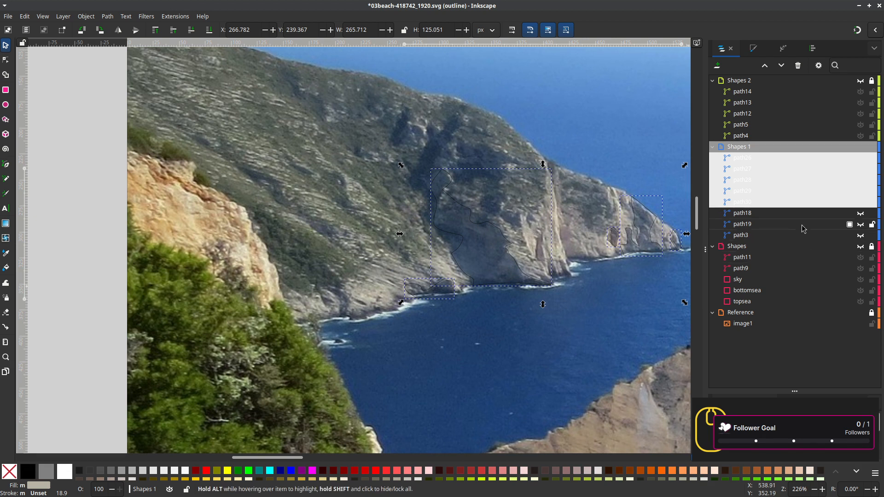
Show path18, path19 and path3 in the Shapes 1 layer again and select path26
click(860, 213)
click(860, 224)
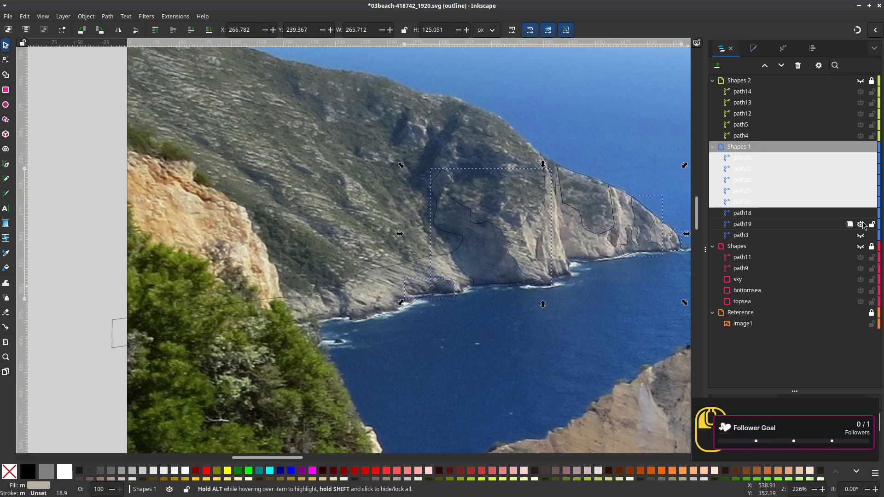
click(860, 235)
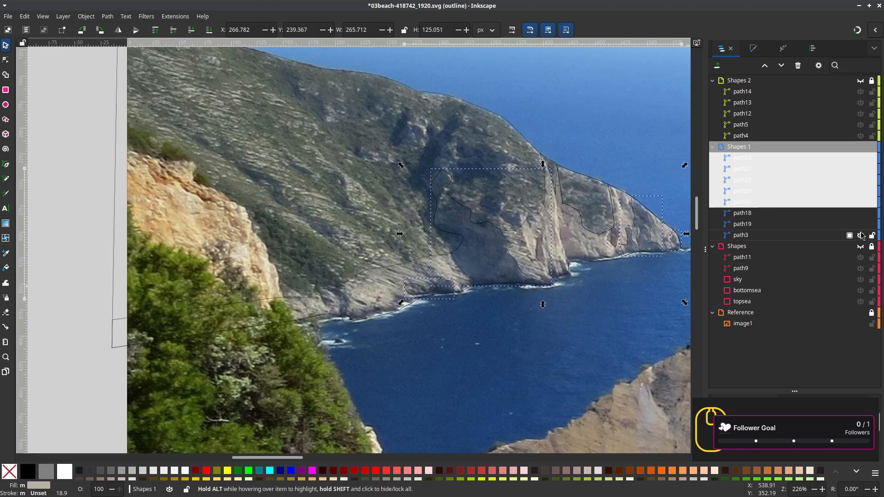
click(744, 158)
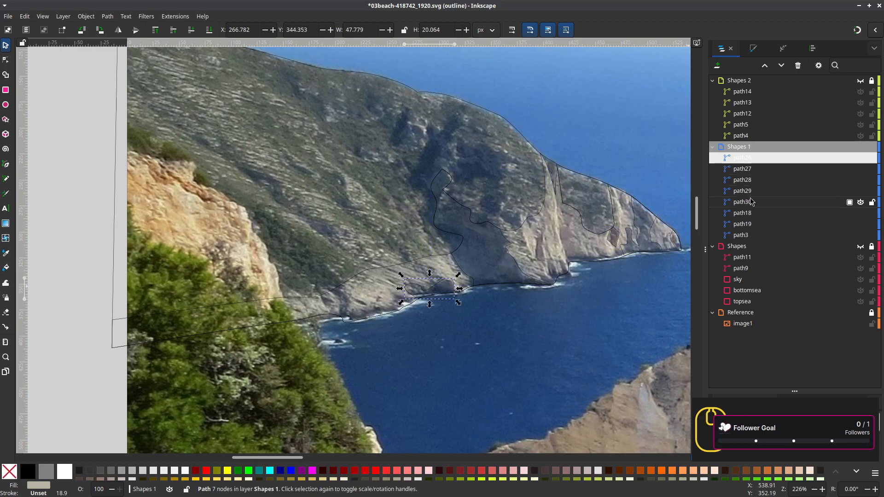
Add a new layer above Shapes 2 and name it noneed
click(738, 81)
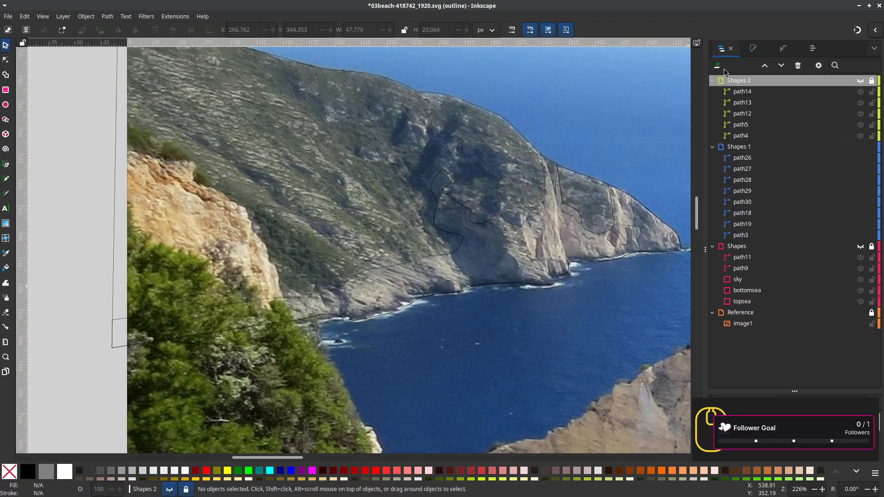
click(717, 66)
text(no)
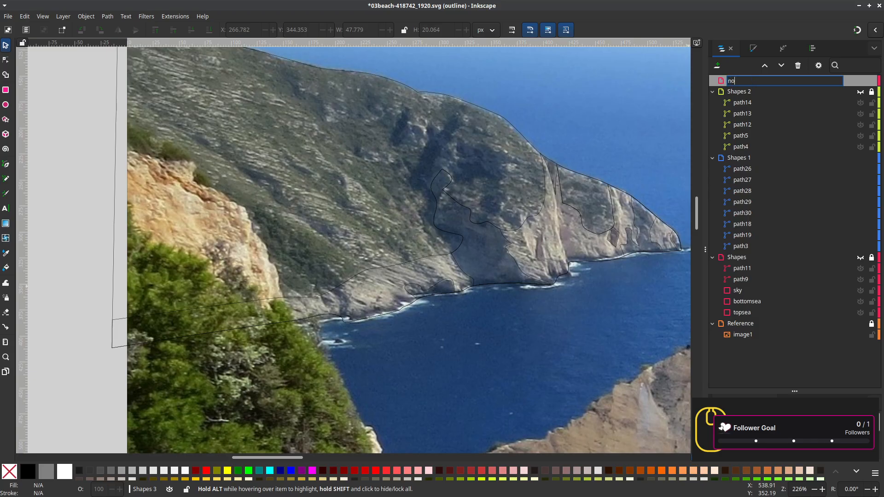
text(nedd)
key(Return)
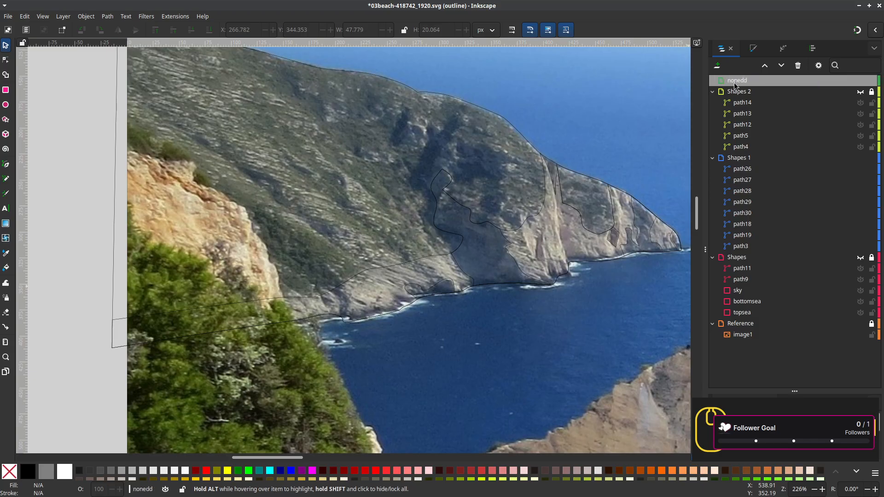
double_click(736, 82)
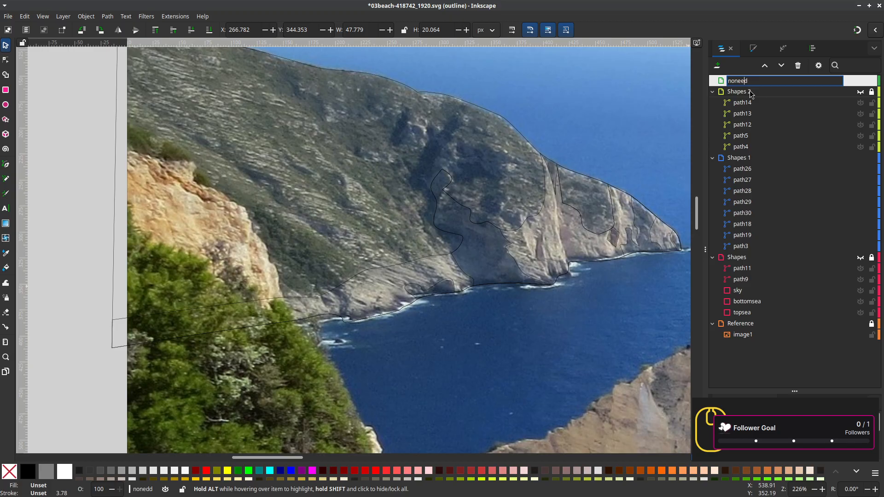
text(e)
key(Return)
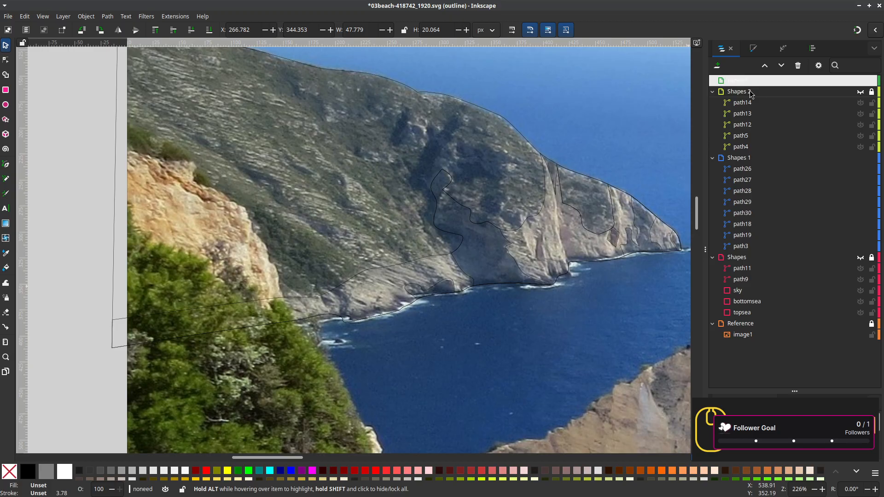
Move path19 from Shapes 1 into the noneed layer and hide that layer
click(747, 238)
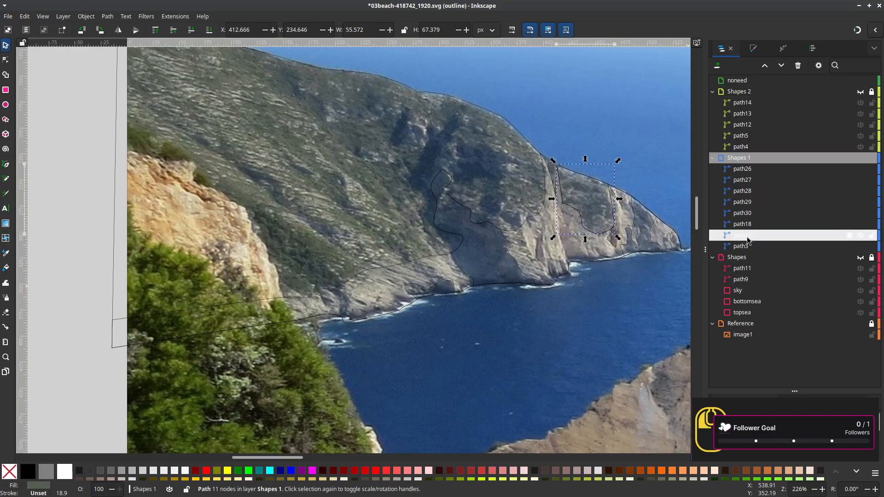
drag(747, 238, 766, 82)
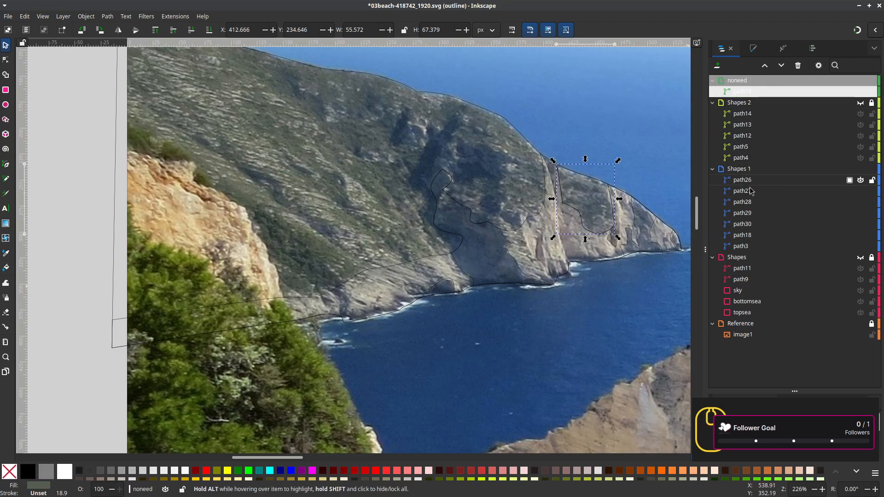
click(861, 81)
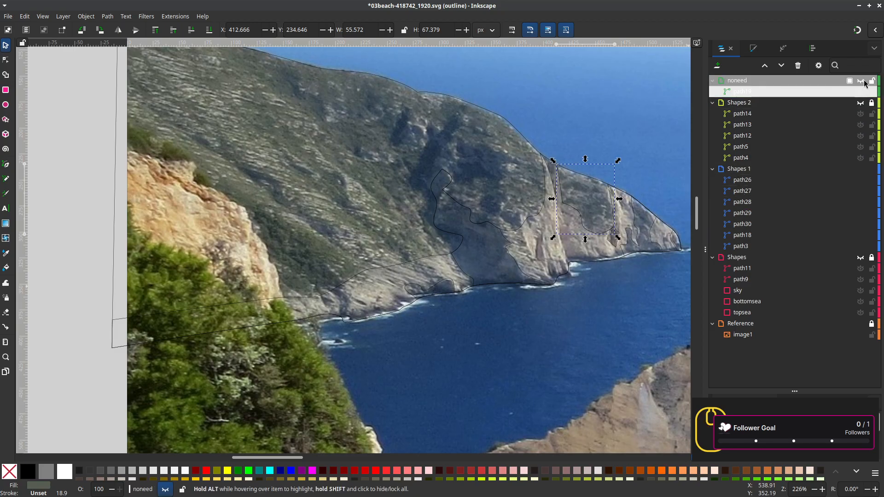
Fill shadow shapes path26 to path30 one by one with shadow colours picked from the photo, using averaged #3d4b5e for path27
click(741, 180)
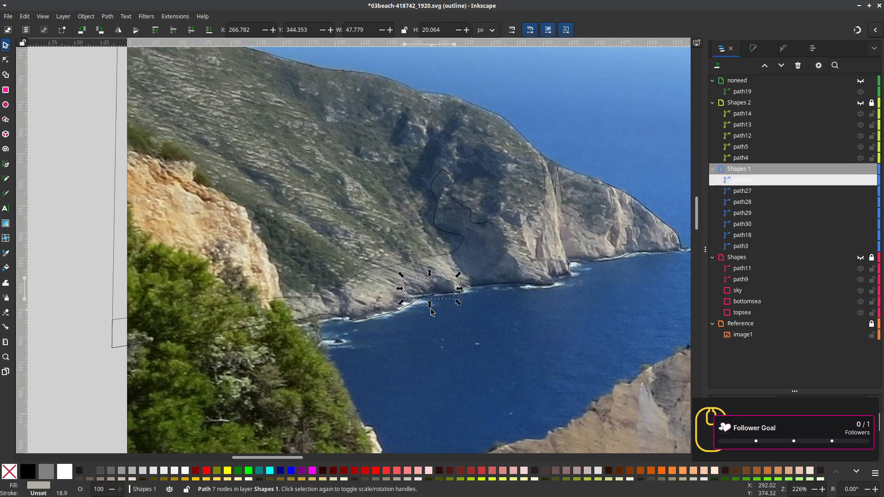
key(d)
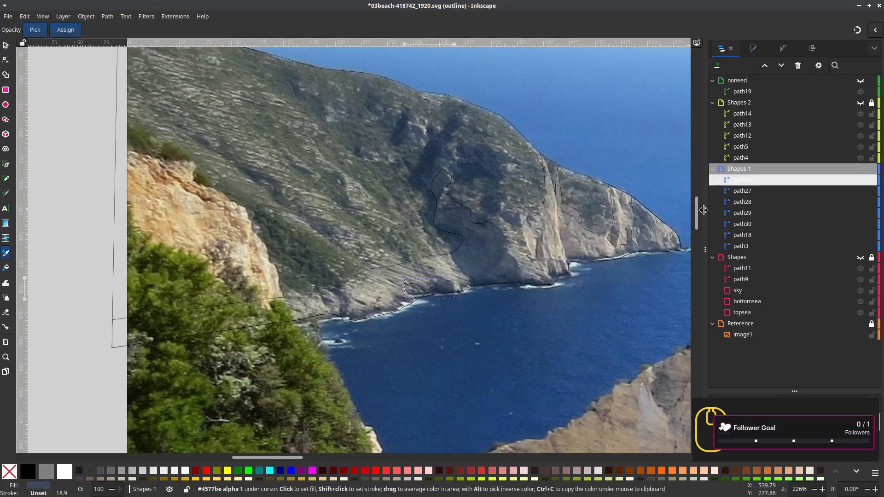
click(744, 191)
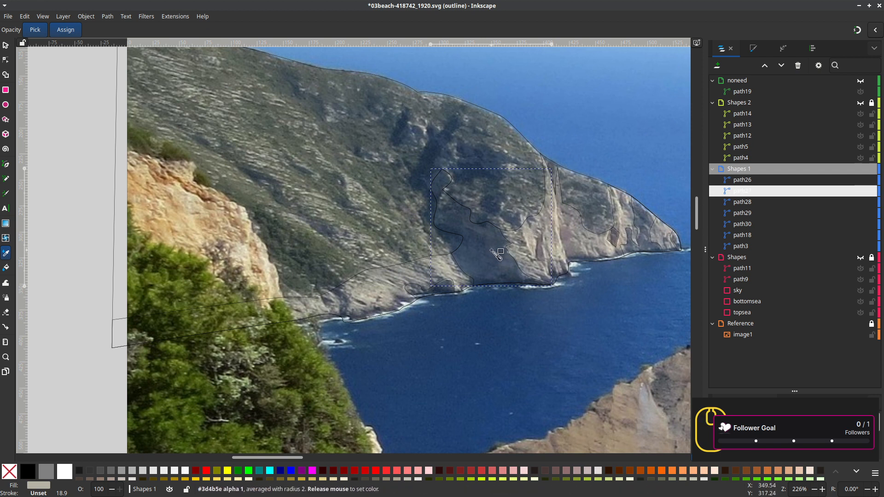
key(Down)
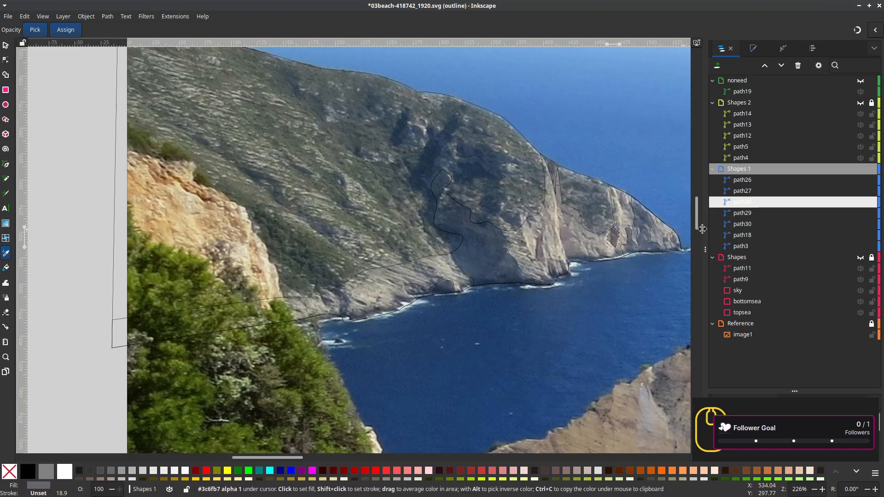
key(Down)
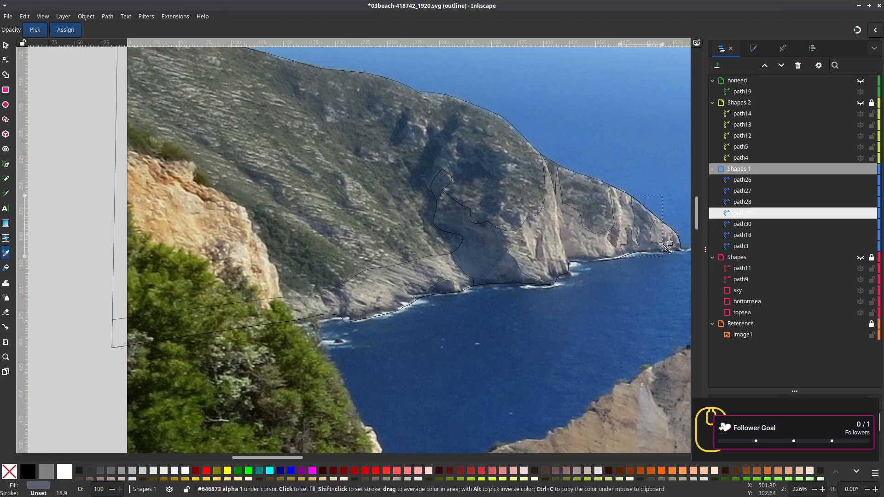
key(Down)
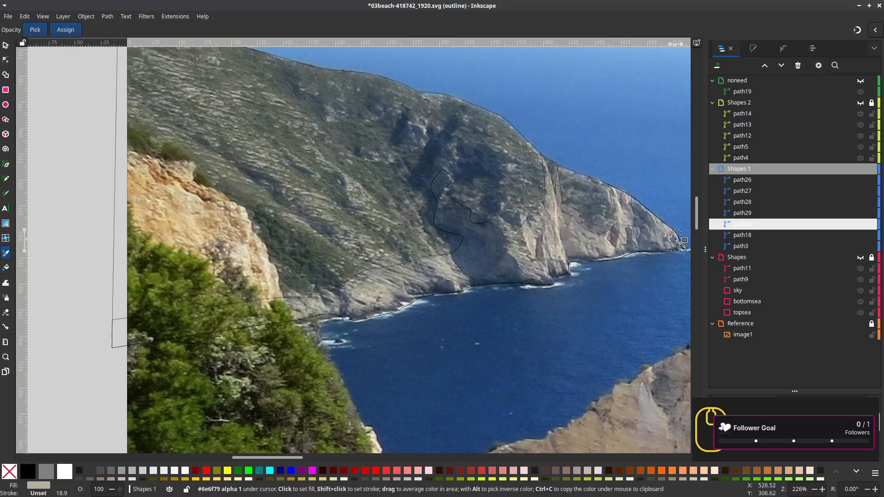
click(749, 236)
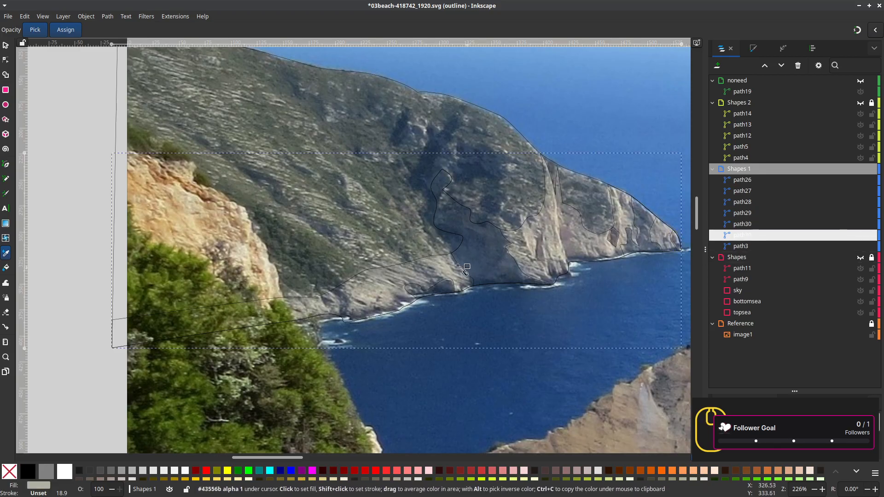
Switch the canvas to the normal display mode so the headland shapes show their fills
scroll(451, 264, down, 3)
click(43, 16)
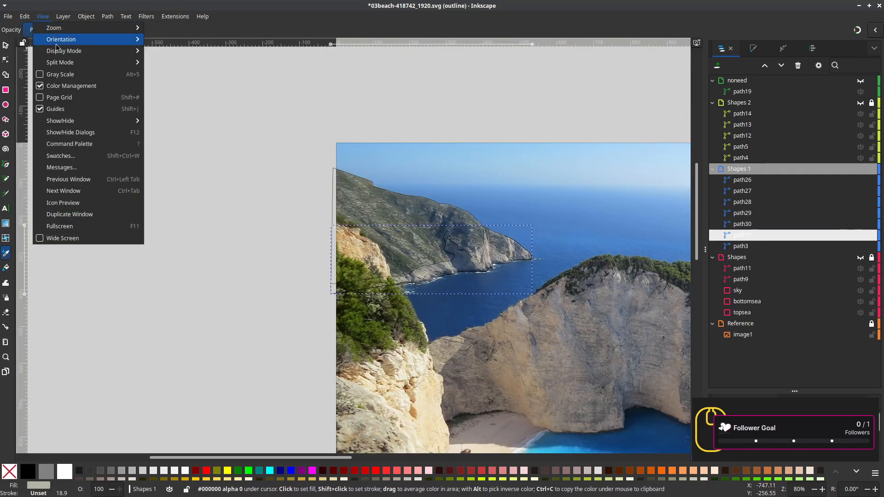
mouse_move(73, 45)
click(167, 50)
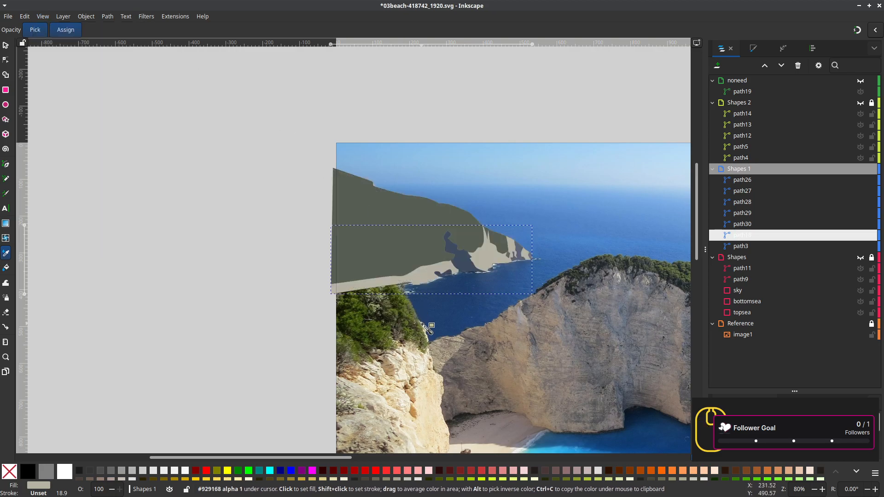
Examine the filled headland and its shadow shapes up close and against the whole photo, with nothing selected
scroll(451, 295, up, 1)
scroll(451, 295, up, 3)
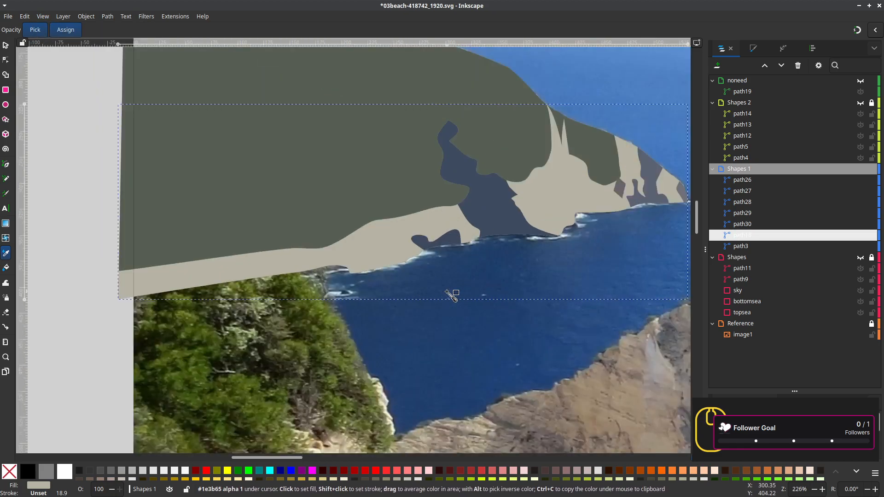
scroll(451, 295, down, 1)
scroll(472, 260, up, 4)
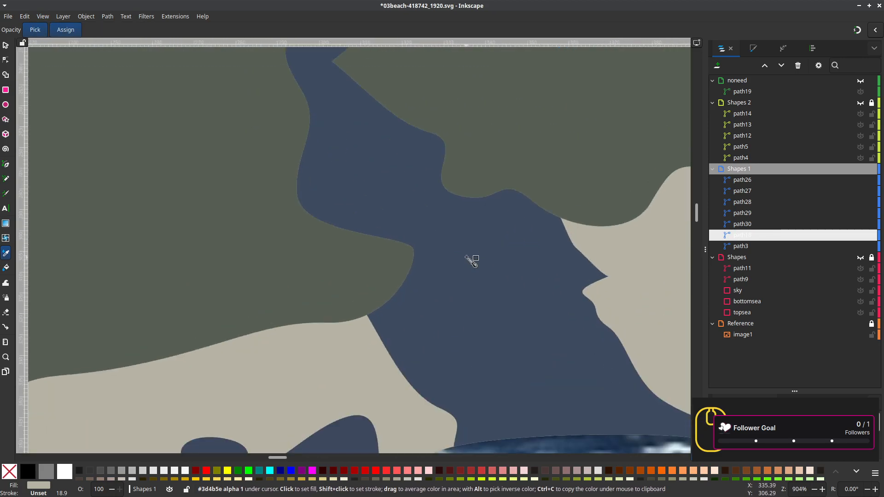
scroll(472, 260, down, 5)
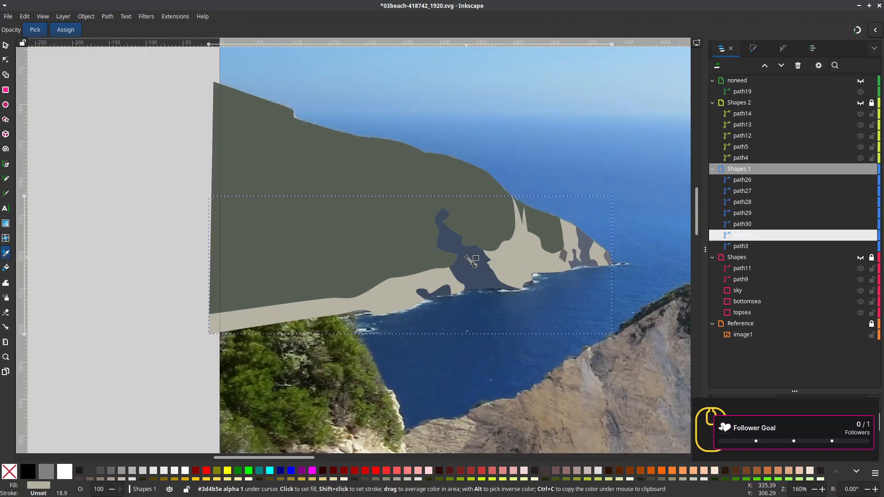
click(5, 45)
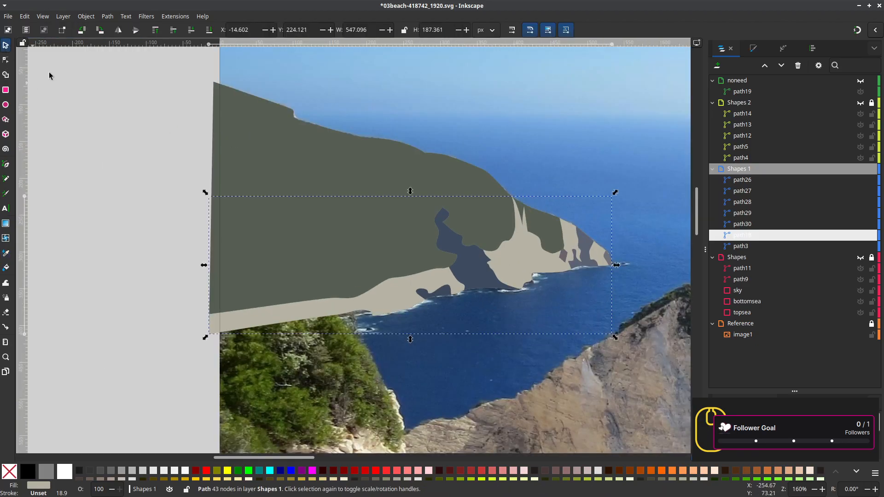
scroll(460, 355, down, 2)
drag(460, 355, 493, 291)
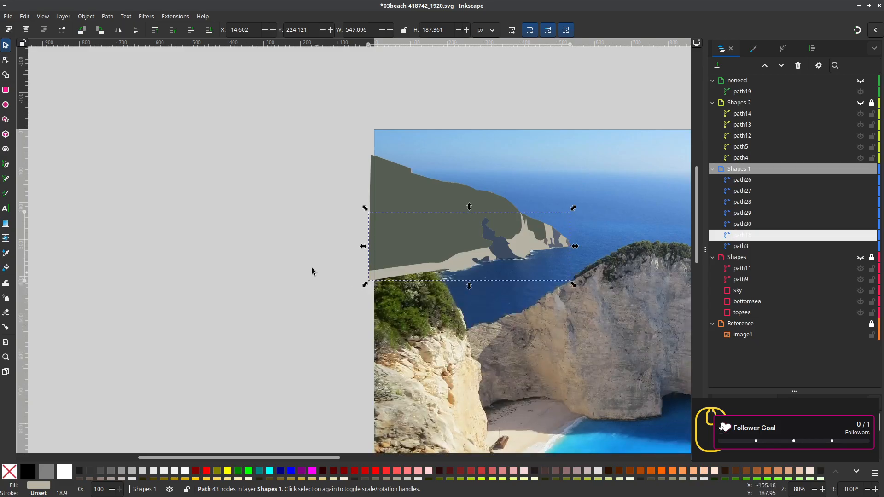
click(297, 255)
scroll(297, 255, up, 3)
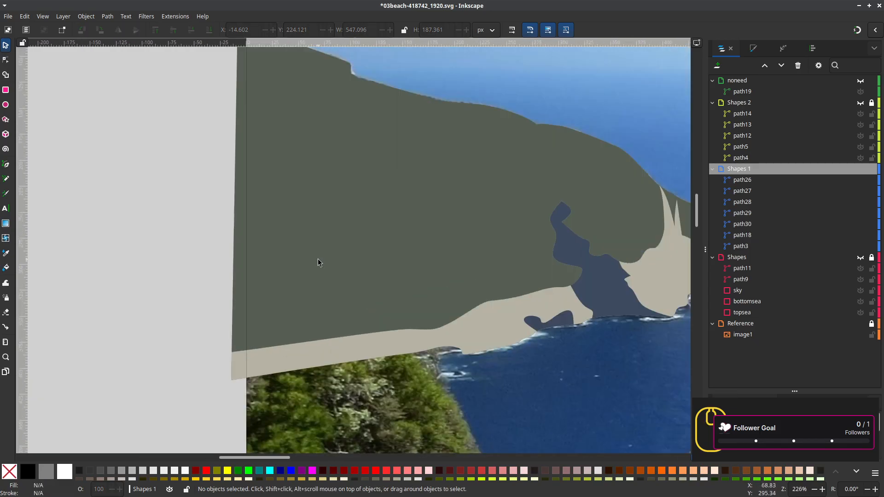
scroll(317, 261, down, 2)
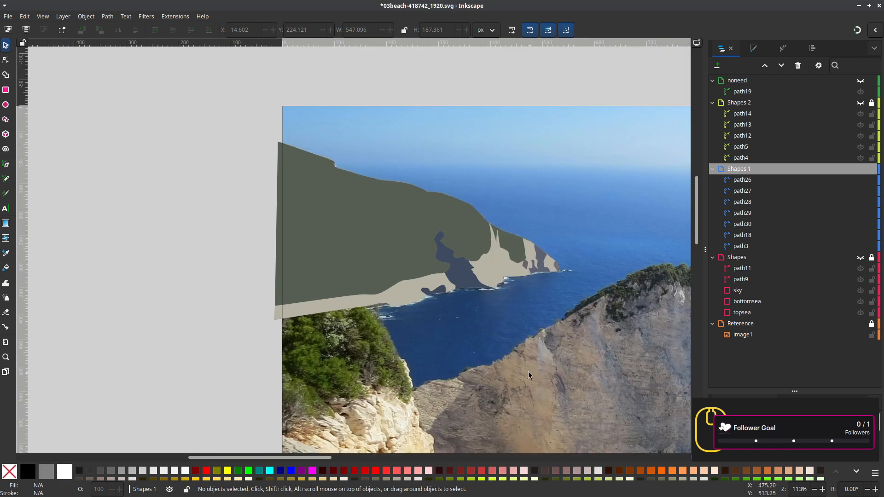
Hide the Shapes 1 layer and show the Shapes 2 layer with the middle cliff and foreground shapes
scroll(528, 372, down, 1)
drag(461, 300, 348, 216)
drag(443, 269, 375, 278)
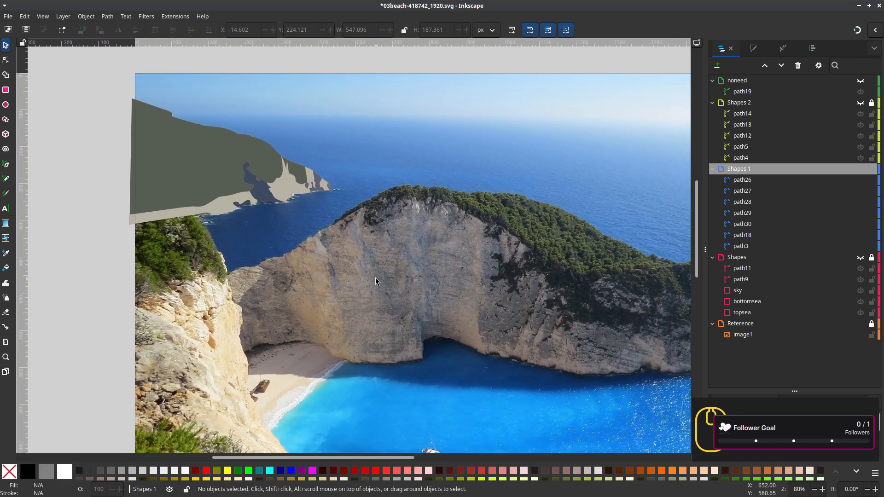
click(861, 170)
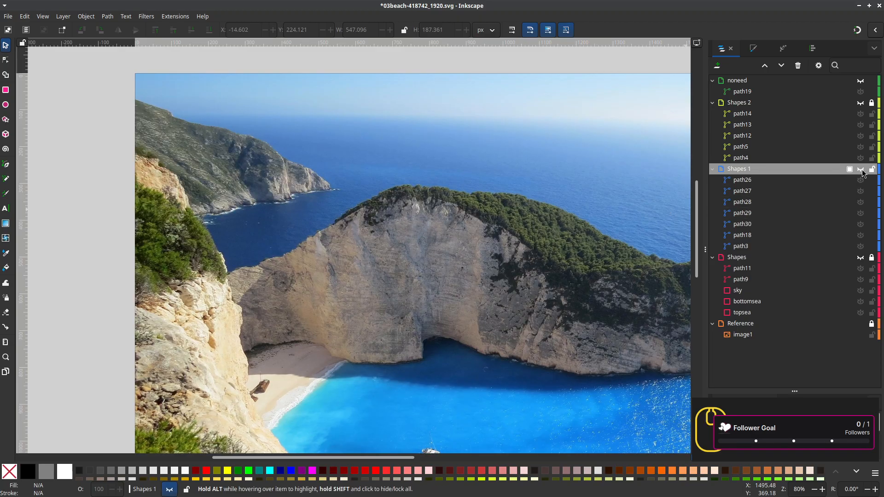
click(860, 102)
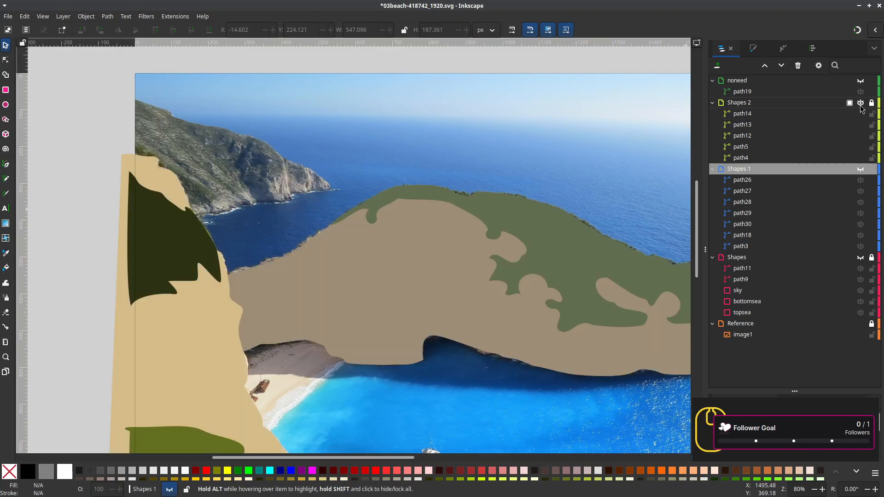
scroll(528, 272, down, 1)
drag(511, 290, 427, 294)
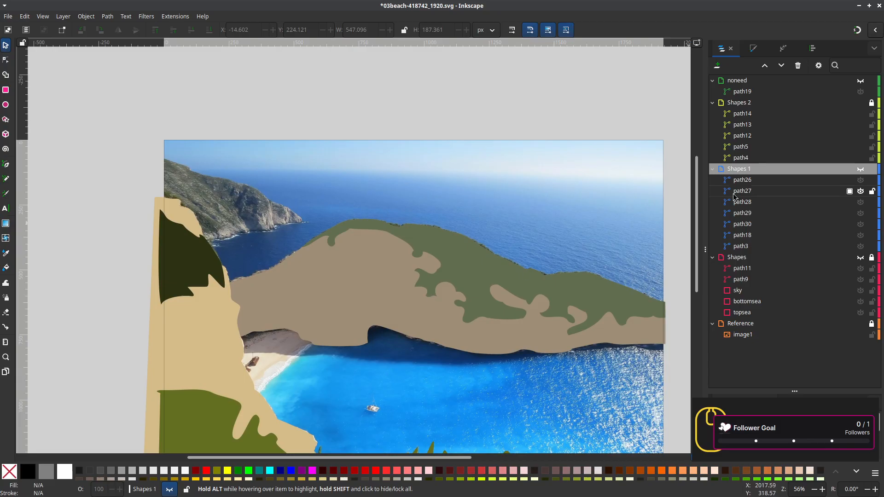
Unlock the Shapes 2 layer and add a new layer named Shapes 3
click(872, 102)
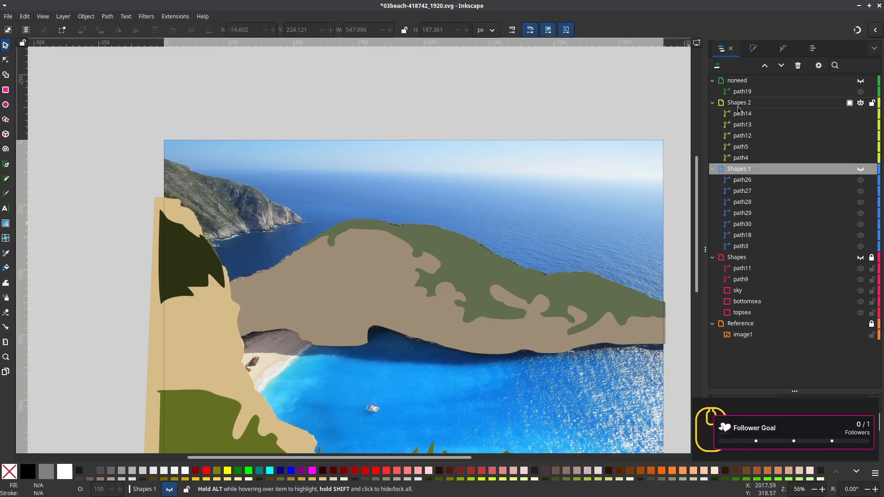
click(717, 67)
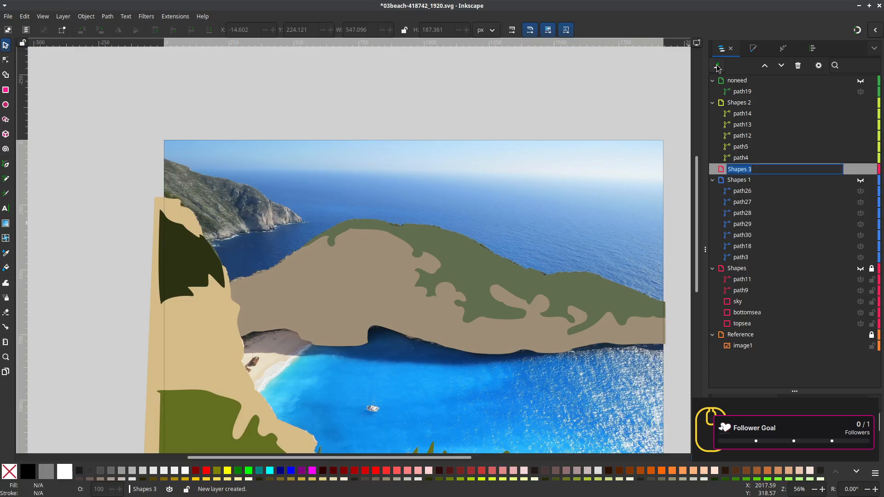
click(744, 159)
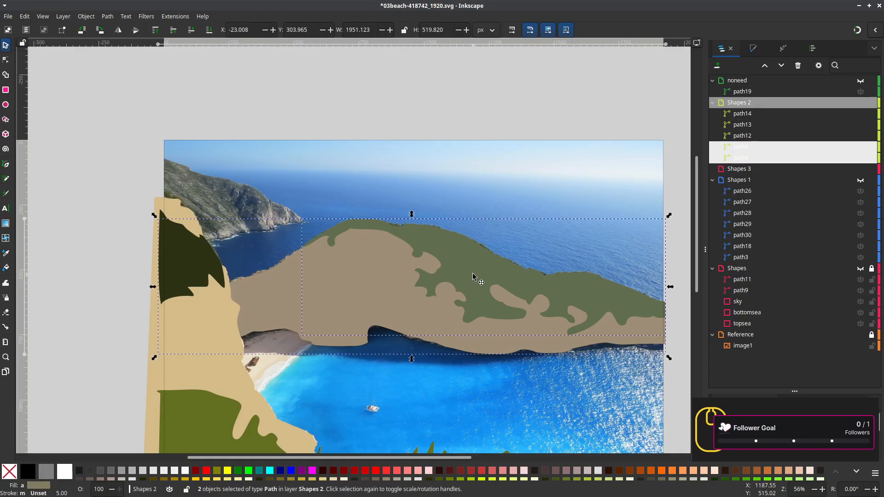
drag(746, 156, 747, 174)
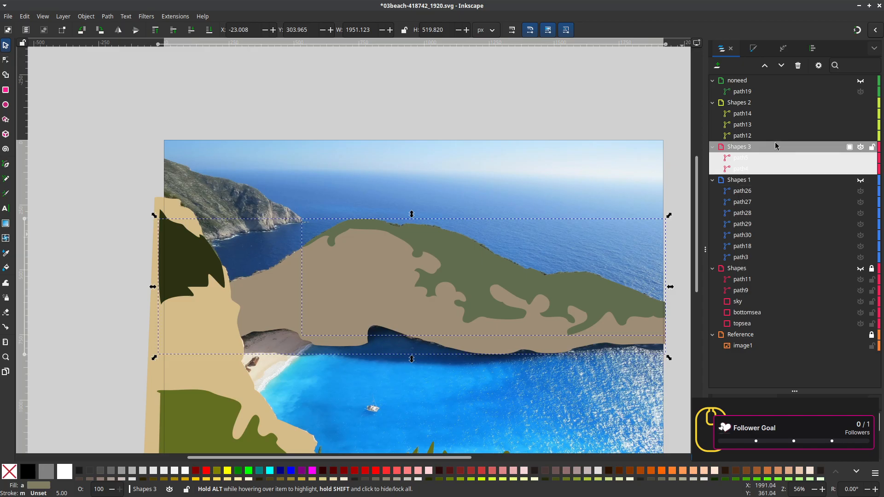
key(ctrl+z)
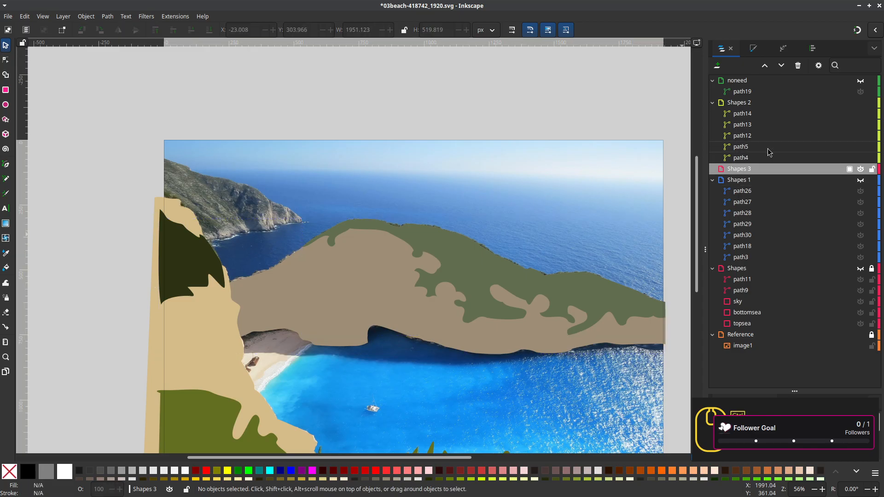
Place the Shapes 3 layer above Shapes 2 and move path12, path13 and path14 from Shapes 2 into it
drag(749, 169, 762, 101)
click(750, 146)
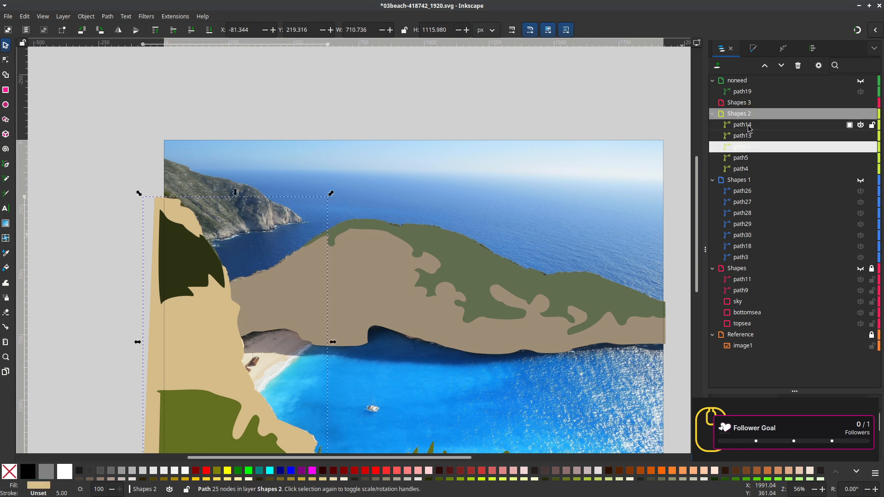
shift+click(748, 125)
drag(742, 127, 749, 105)
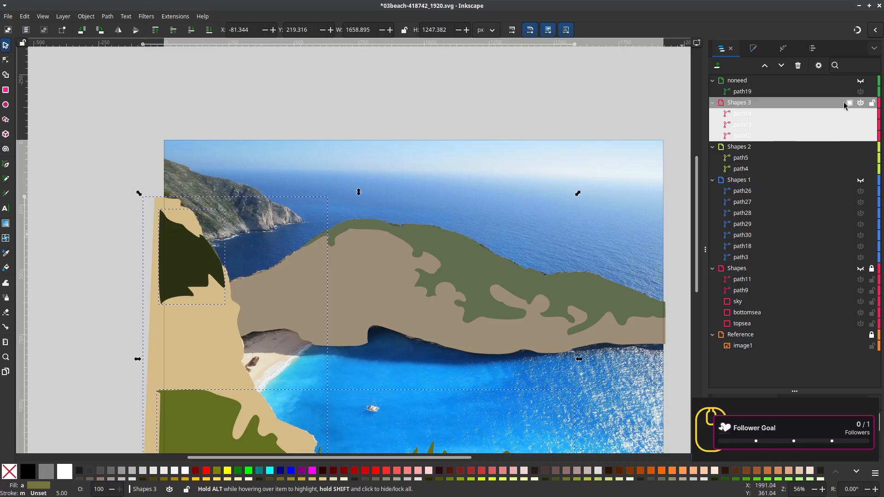
Hide the Shapes 3 layer and select the Shapes 2 layer holding the middle cliff's shapes
click(860, 104)
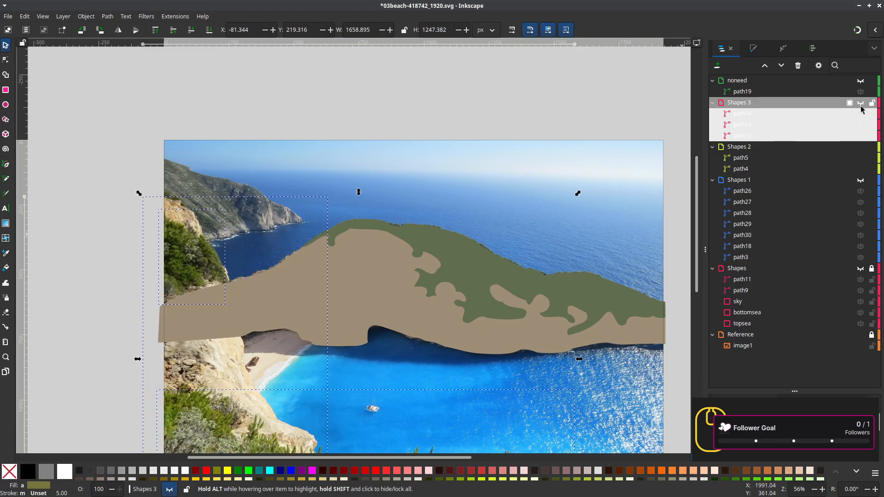
click(735, 151)
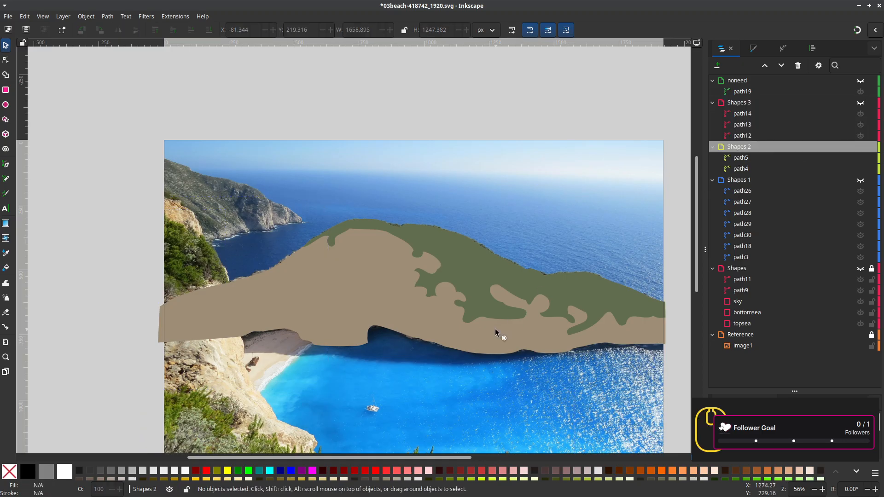
drag(496, 329, 443, 314)
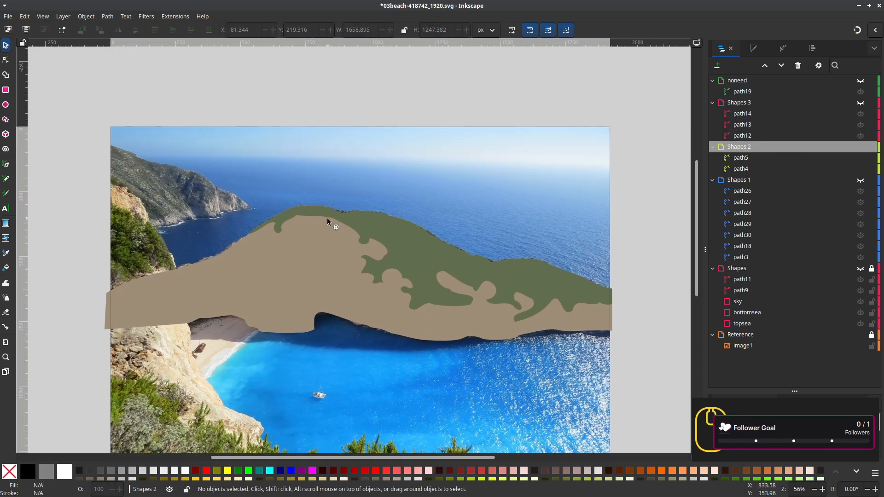
click(371, 309)
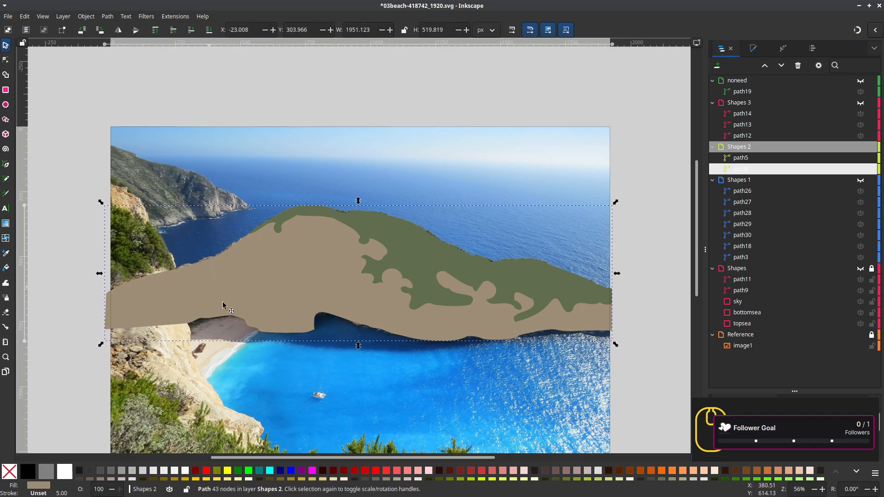
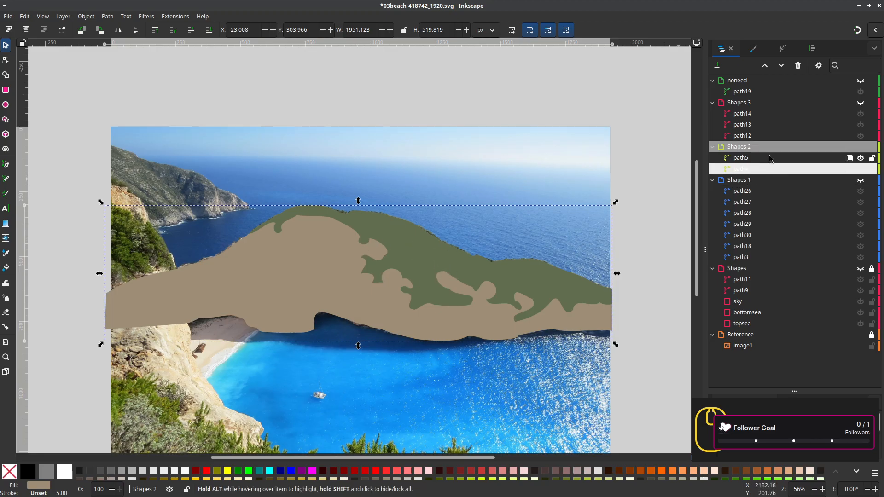
click(749, 150)
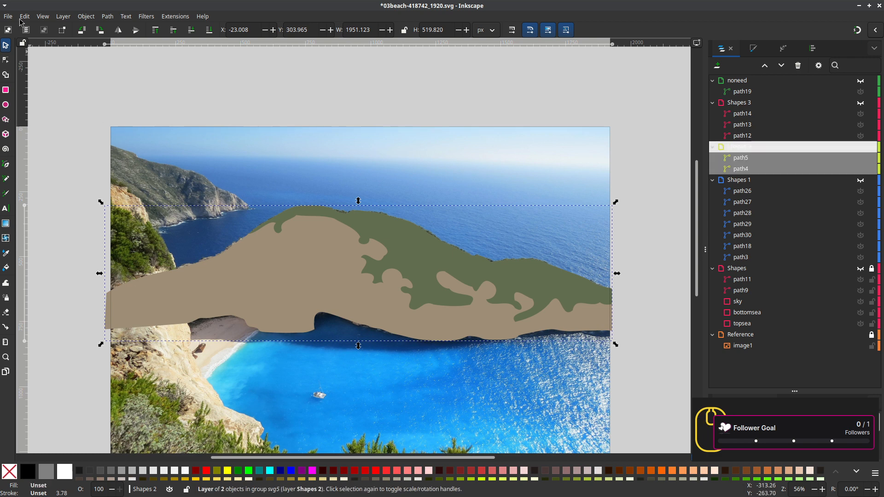
Set the canvas to outline display mode so the photo shows beneath the middle cliff's shapes
click(46, 17)
mouse_move(69, 50)
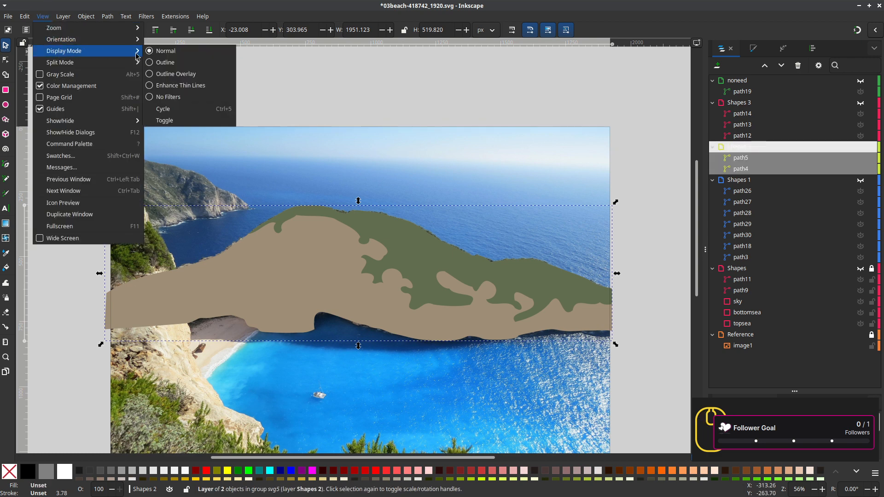
click(159, 59)
scroll(340, 309, up, 2)
scroll(487, 342, up, 3)
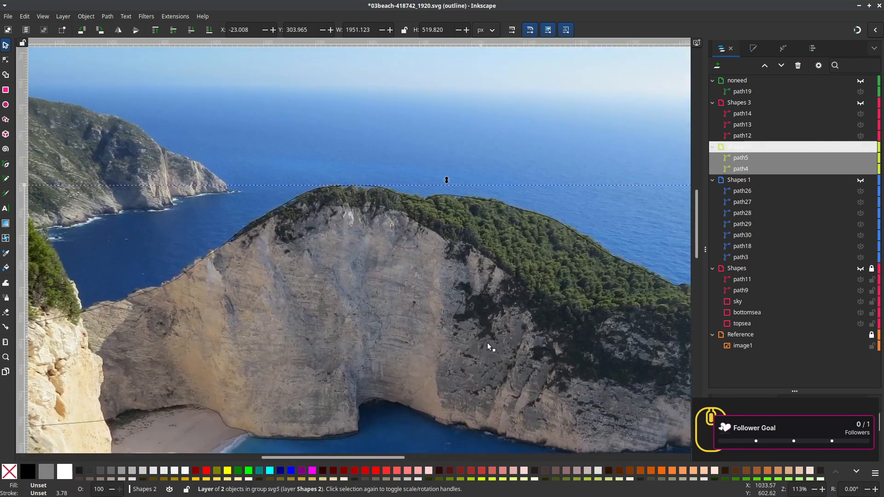
scroll(319, 259, up, 2)
scroll(339, 247, down, 2)
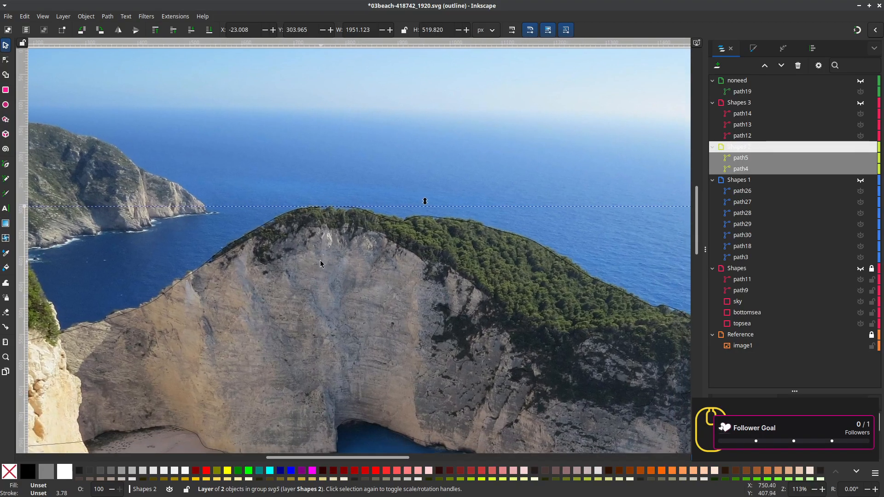
Draw a closed Pen shape over the left end of the middle cliff's crest, extending across the rock face and past the outline into the sea
key(b)
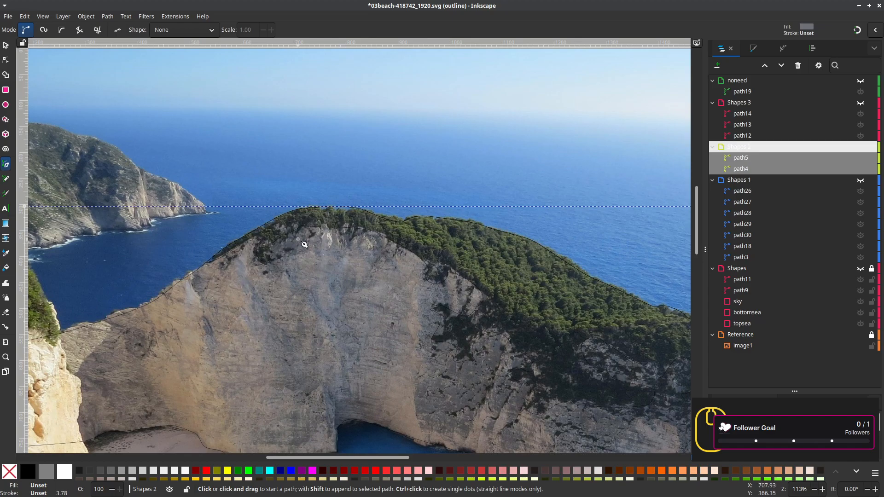
scroll(304, 244, up, 1)
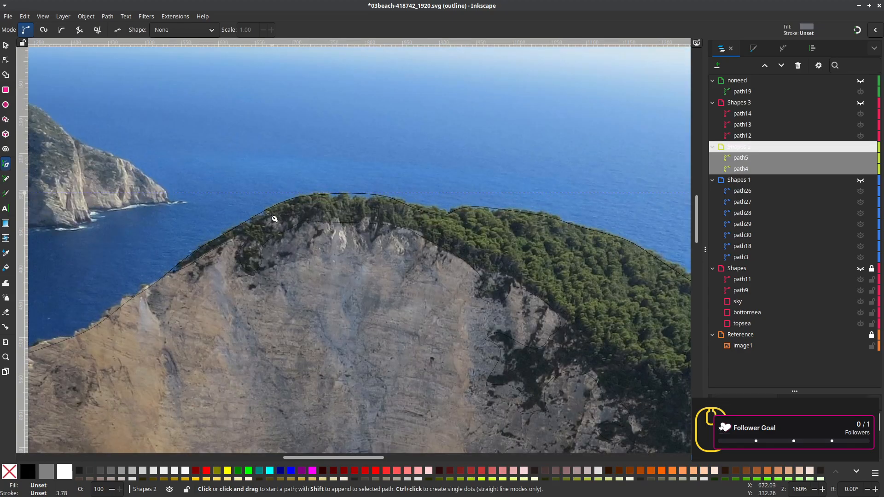
drag(247, 213, 268, 206)
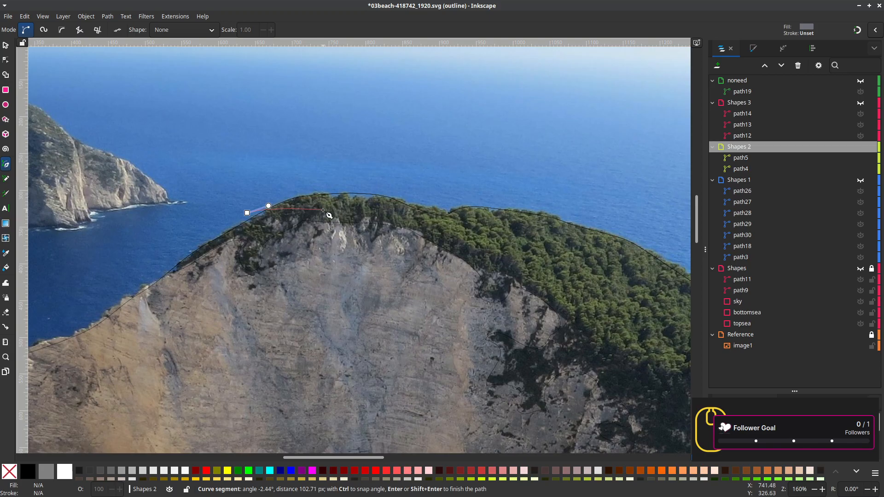
drag(323, 210, 328, 221)
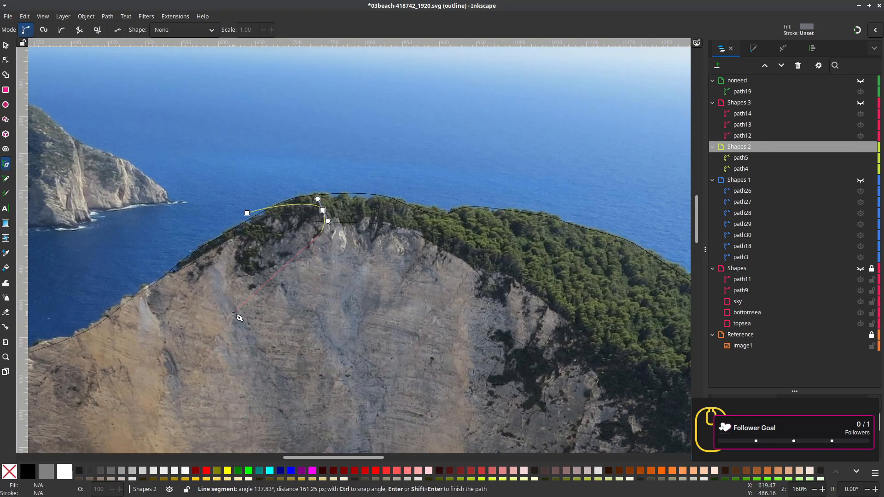
click(186, 351)
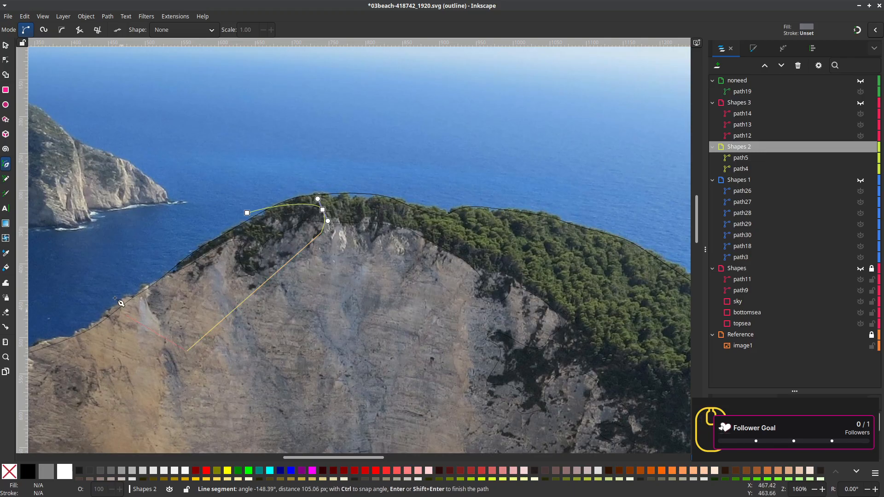
click(115, 264)
click(240, 207)
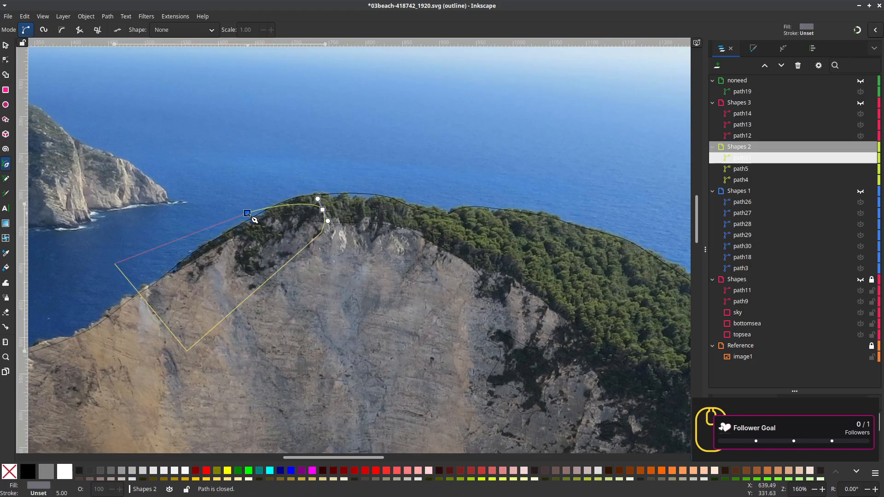
Start a Pen path at the lower edge of the middle cliff's crest trees and trace the vegetation's boundary down the slope
scroll(313, 297, right, 3)
scroll(313, 297, right, 3)
scroll(313, 297, down, 1)
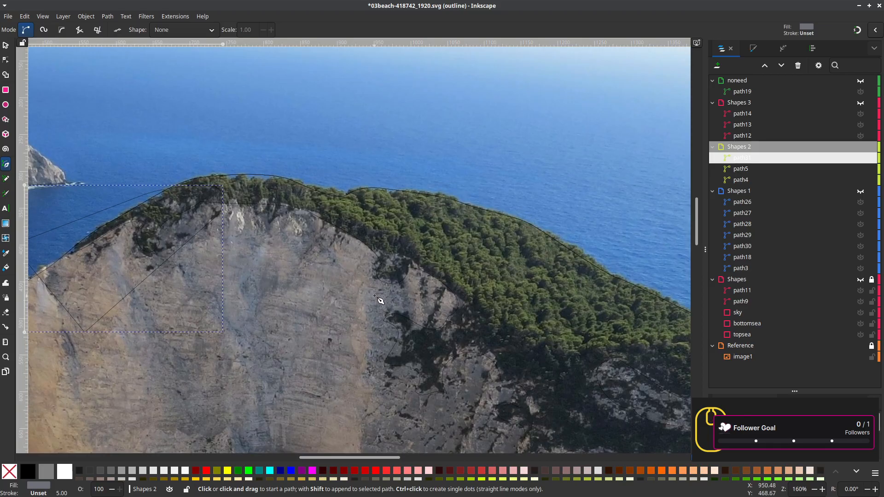
drag(376, 313, 329, 258)
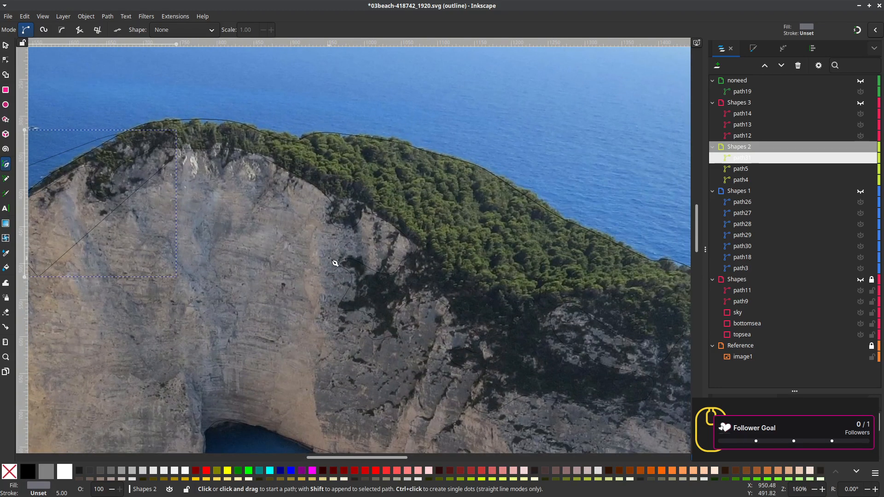
scroll(335, 263, down, 2)
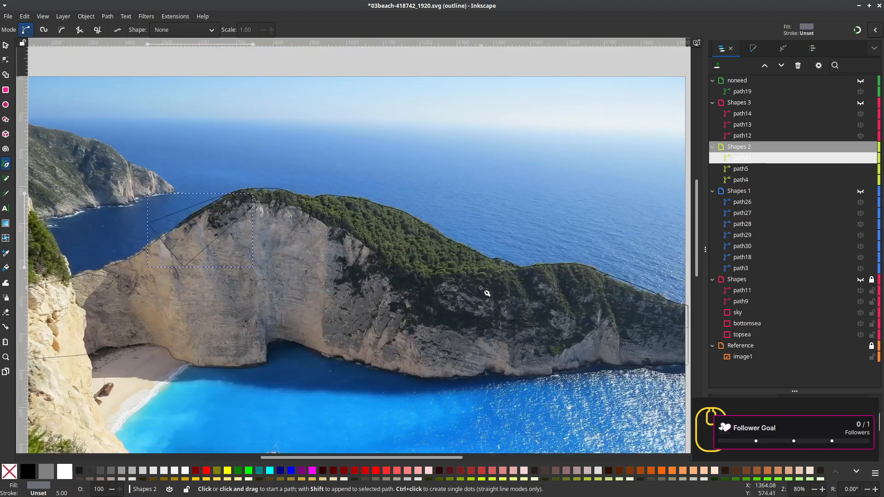
scroll(362, 295, up, 2)
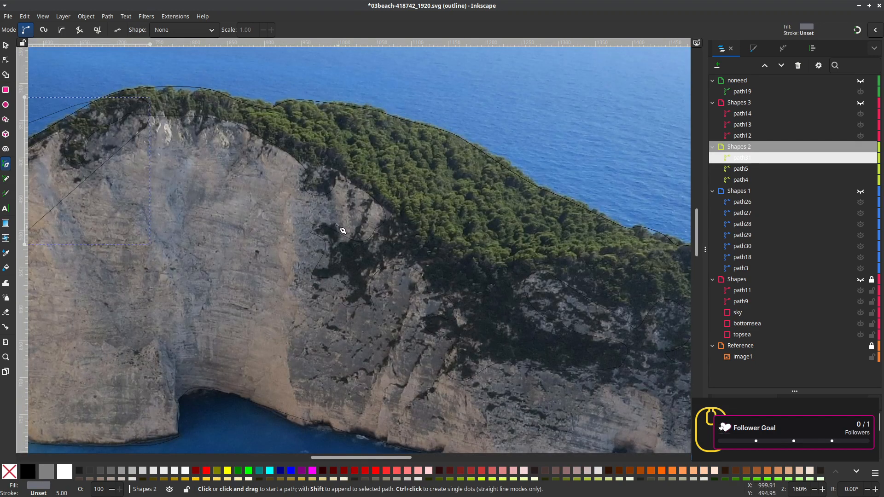
drag(244, 133, 293, 141)
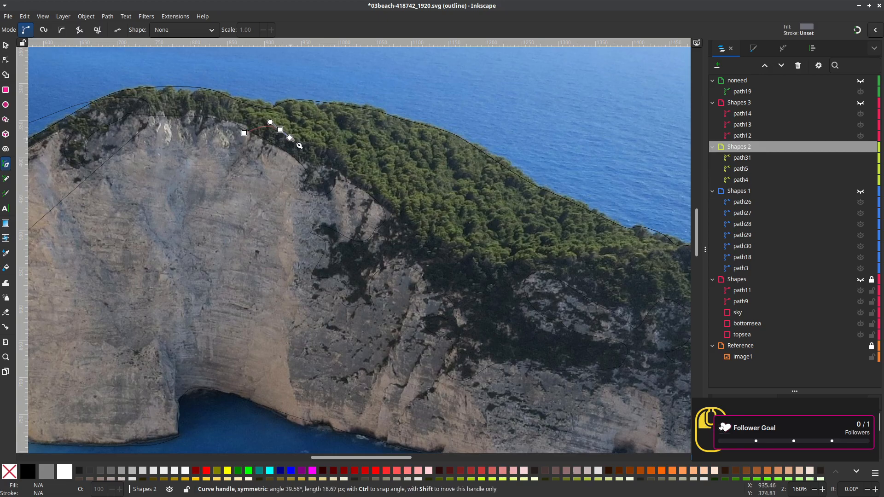
click(319, 148)
drag(343, 161, 420, 239)
click(422, 248)
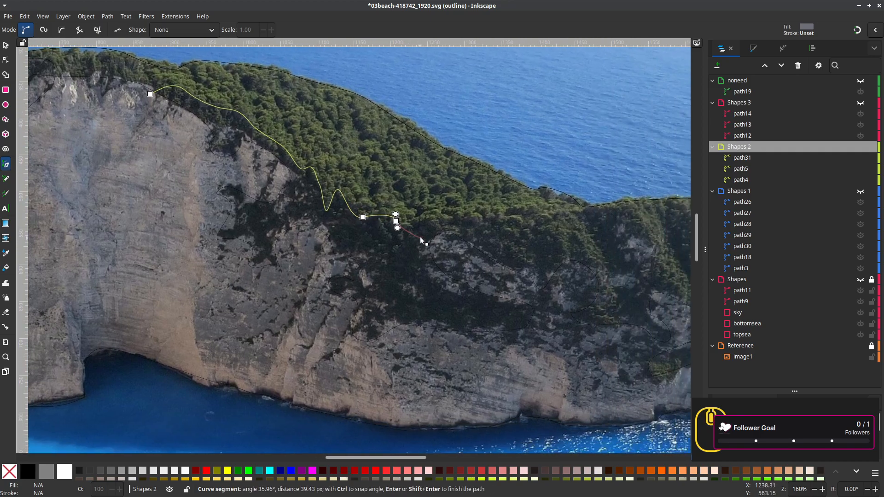
click(411, 230)
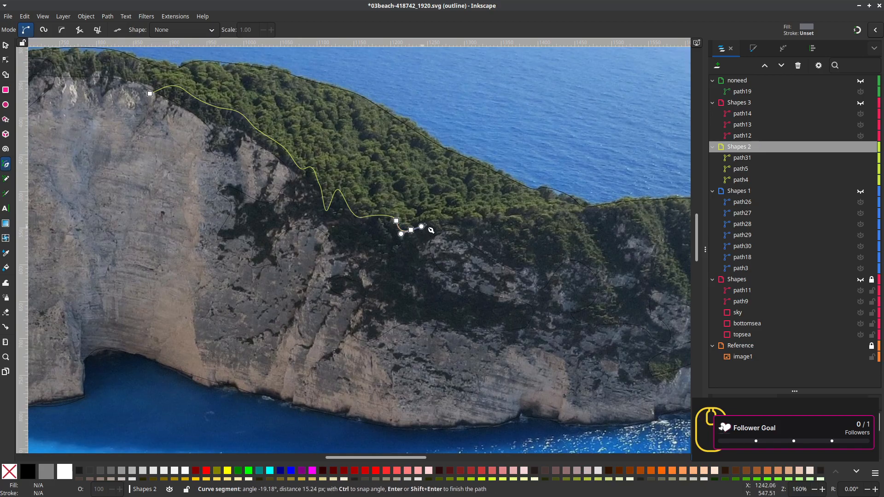
Continue the Pen path along the lower tree line to the far headland and around its first green strip running down the rock
drag(454, 217, 590, 212)
drag(594, 228, 507, 239)
drag(519, 251, 517, 262)
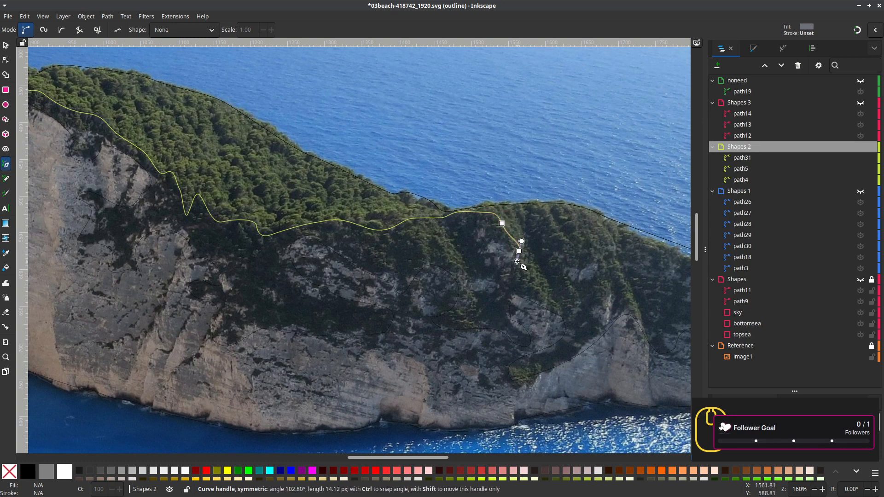
click(522, 282)
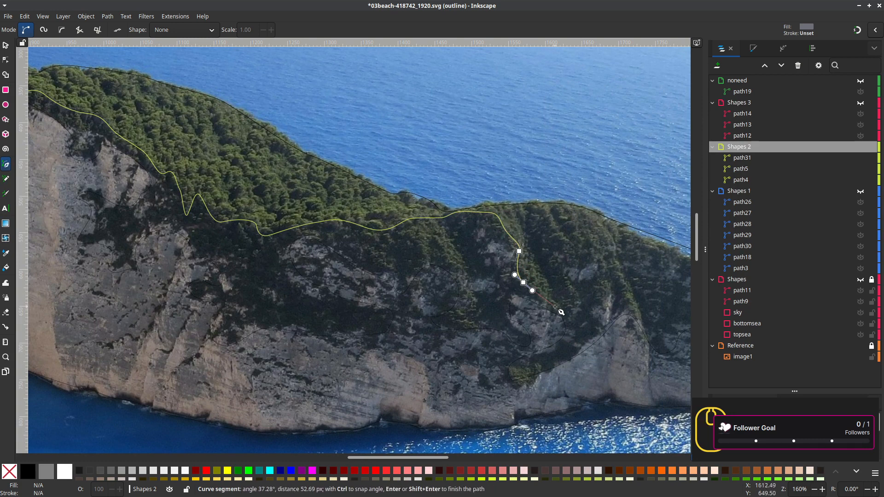
drag(555, 309, 561, 305)
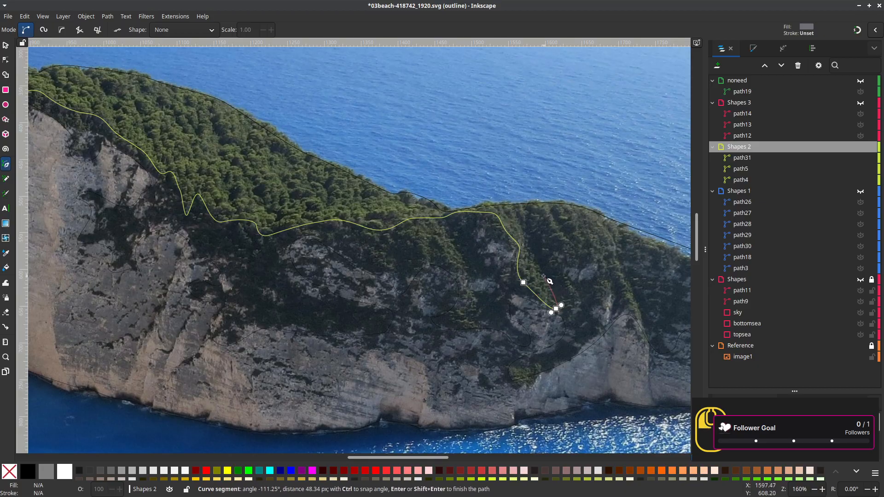
drag(543, 276, 559, 206)
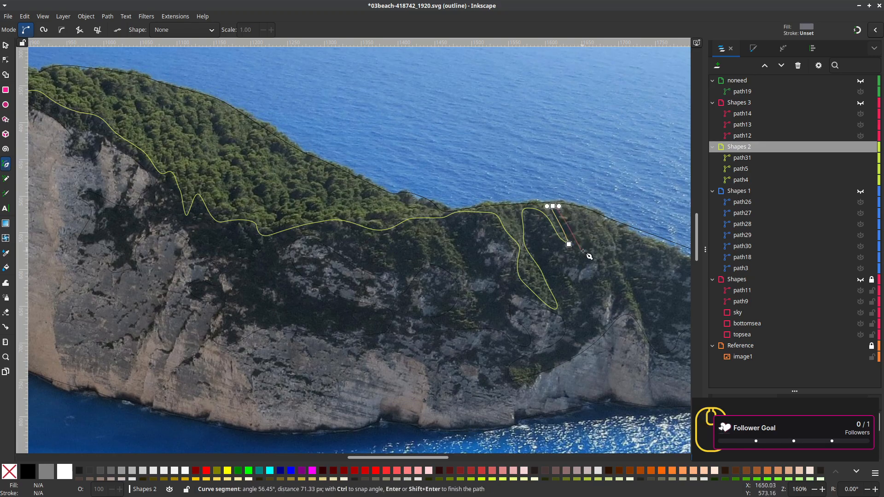
Trace the headland's two narrow vegetation strips down the rock and back up, redoing the misplaced points between them
drag(581, 242, 620, 258)
key(BackSpace)
key(BackSpace)
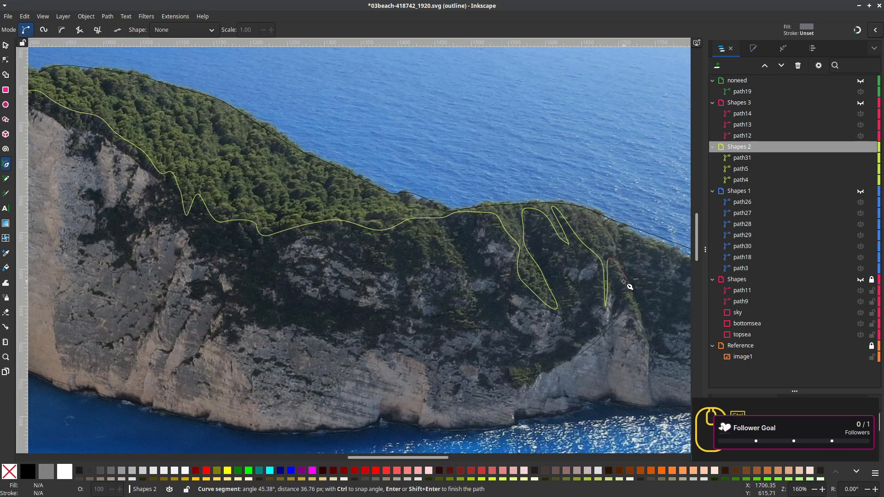
mouse_move(607, 254)
mouse_down()
mouse_move(615, 250)
mouse_move(618, 265)
mouse_up()
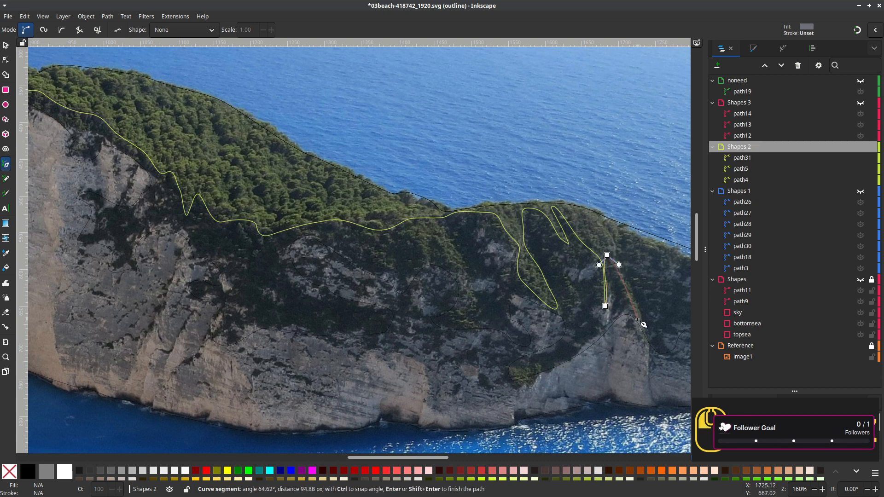
mouse_move(637, 318)
mouse_down()
mouse_move(642, 326)
mouse_move(649, 310)
mouse_move(651, 330)
mouse_move(645, 303)
mouse_up()
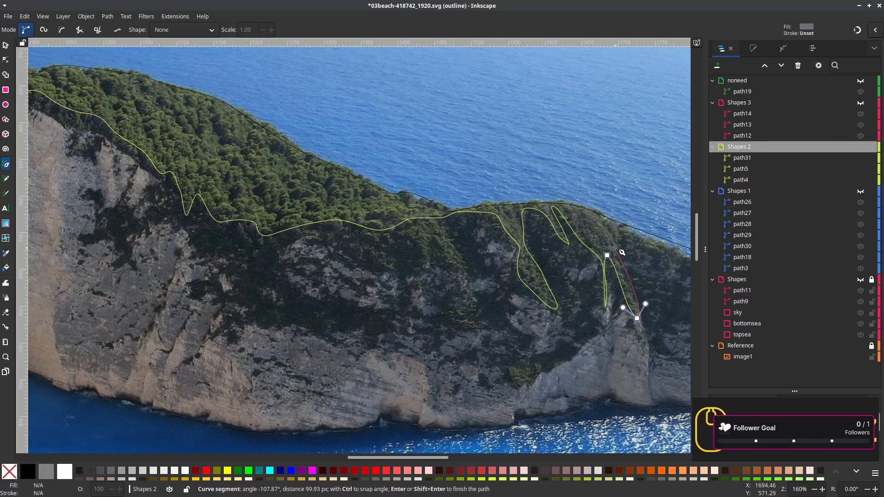
drag(615, 242, 537, 261)
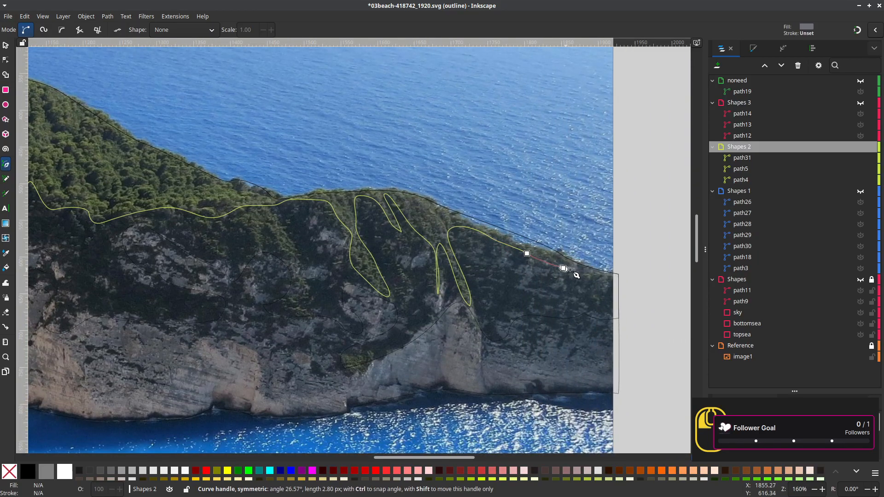
Extend the vegetation path past the photo's right edge, route it back over the sea above the crest, and close it at its start
click(562, 269)
drag(592, 283, 604, 275)
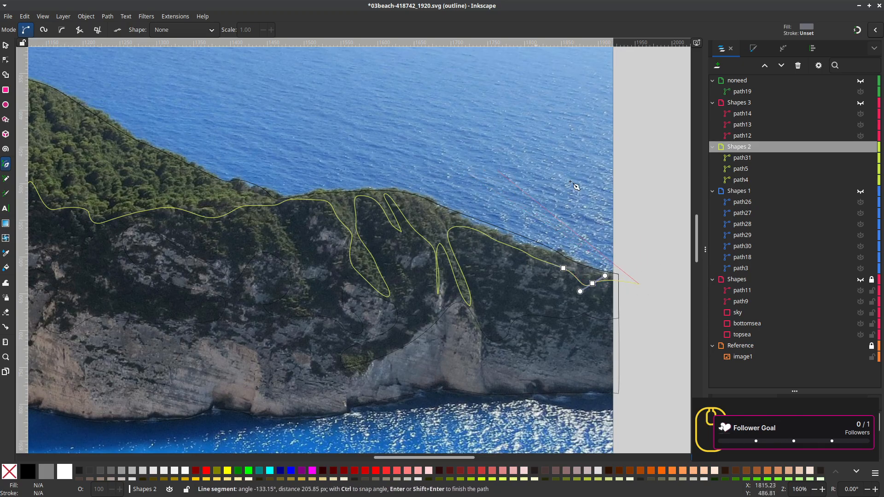
click(623, 200)
scroll(400, 185, down, 1)
drag(399, 185, 620, 277)
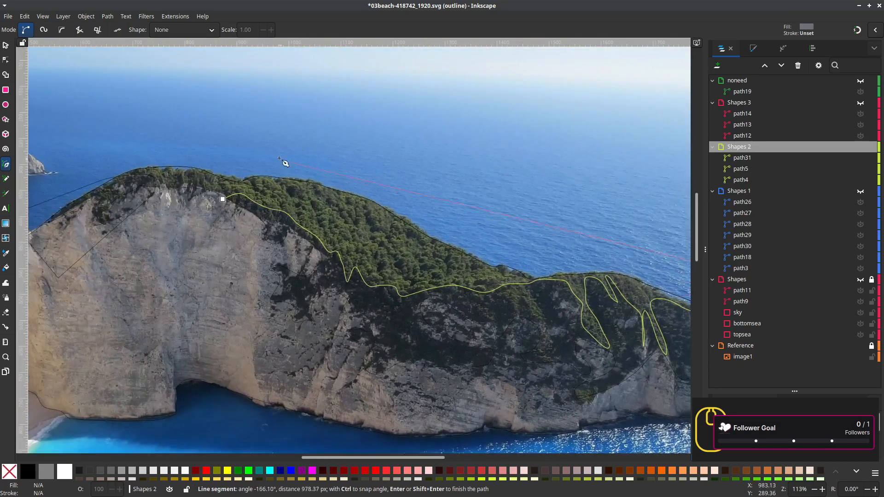
click(257, 147)
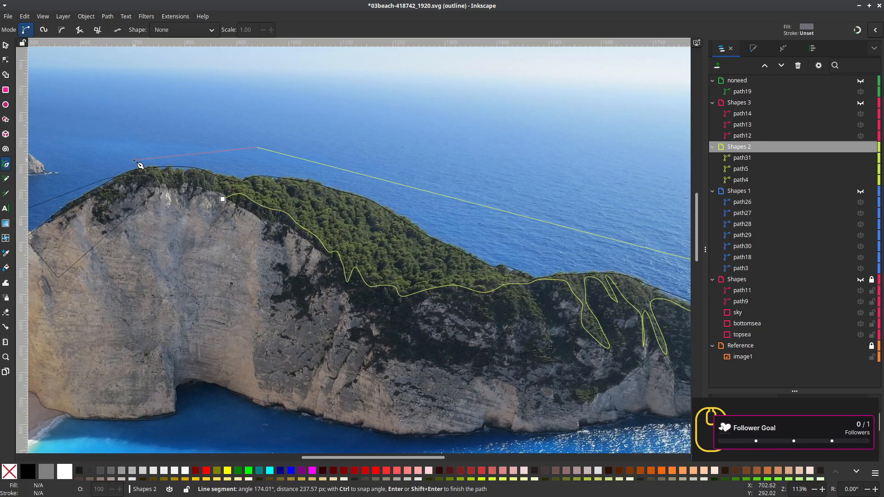
click(97, 166)
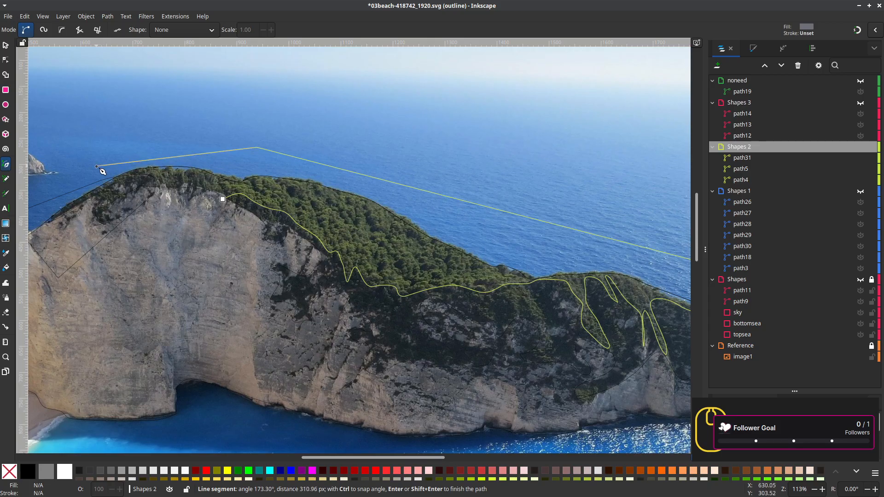
click(105, 197)
click(166, 227)
click(223, 199)
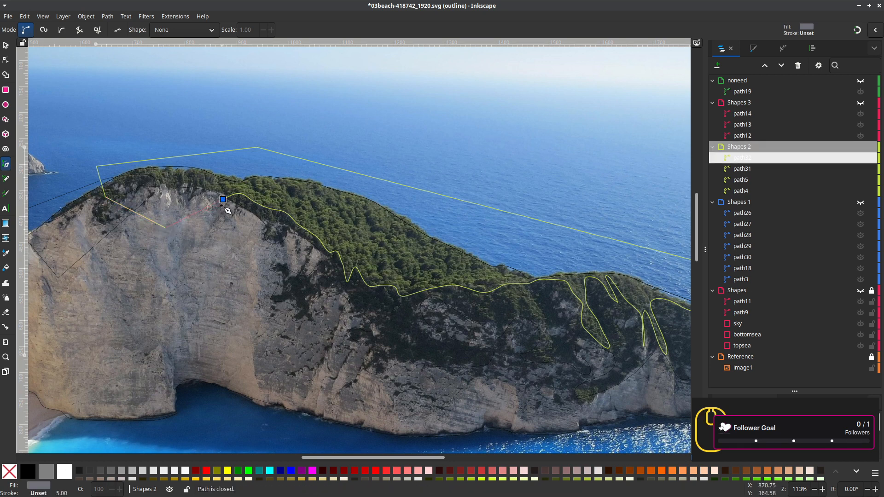
With the Node tool, lower the corner between the headland's two narrow vegetation strips and bend the thinner strip's inner curve outward
drag(337, 339, 145, 317)
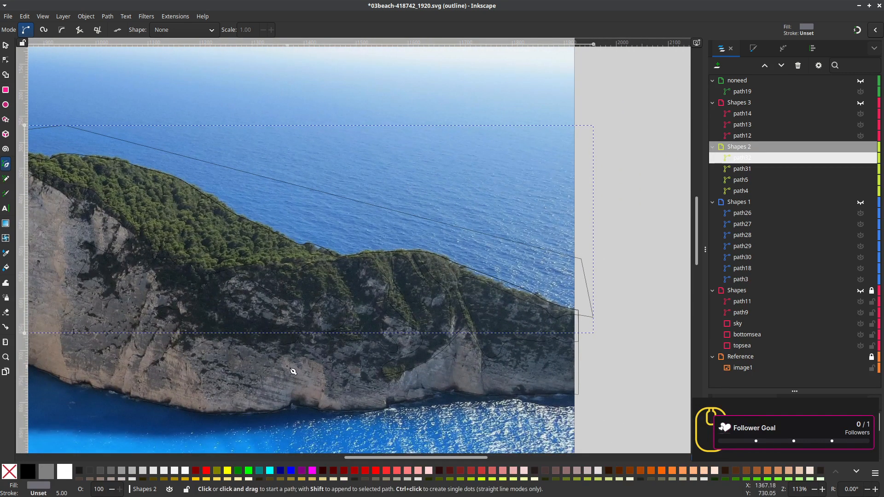
ctrl+scroll(457, 338, up, 2)
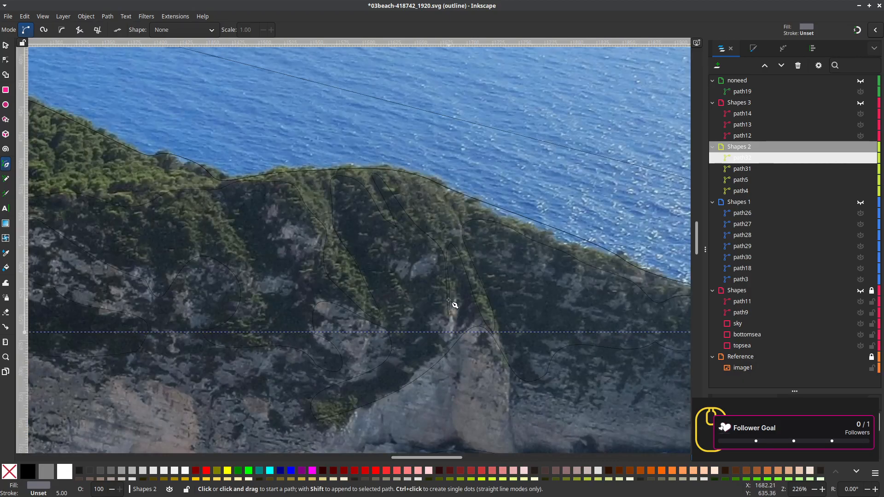
key(n)
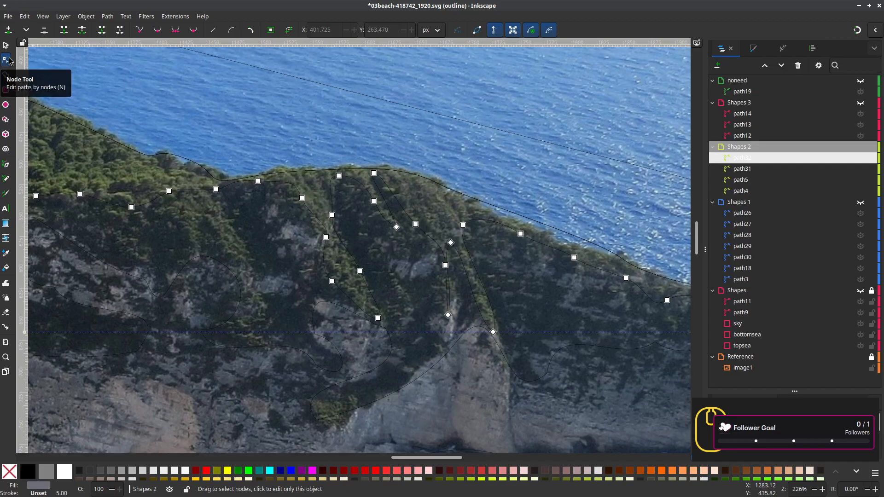
ctrl+scroll(379, 225, up, 2)
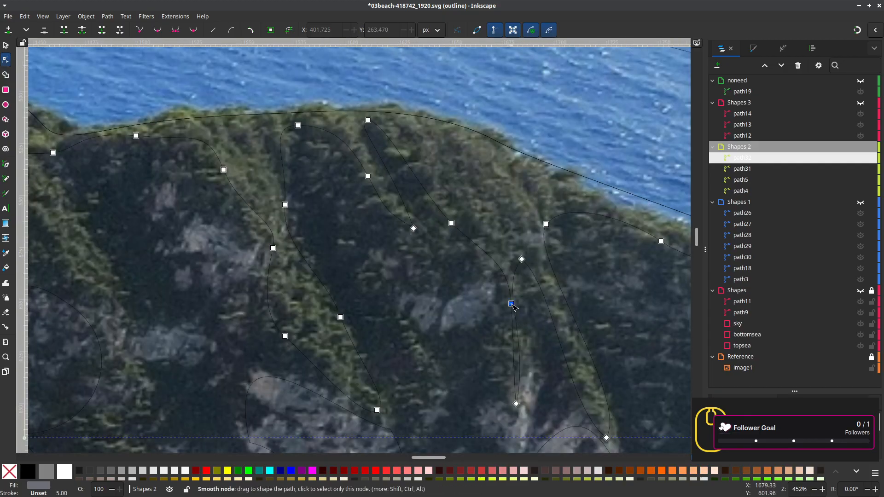
click(511, 303)
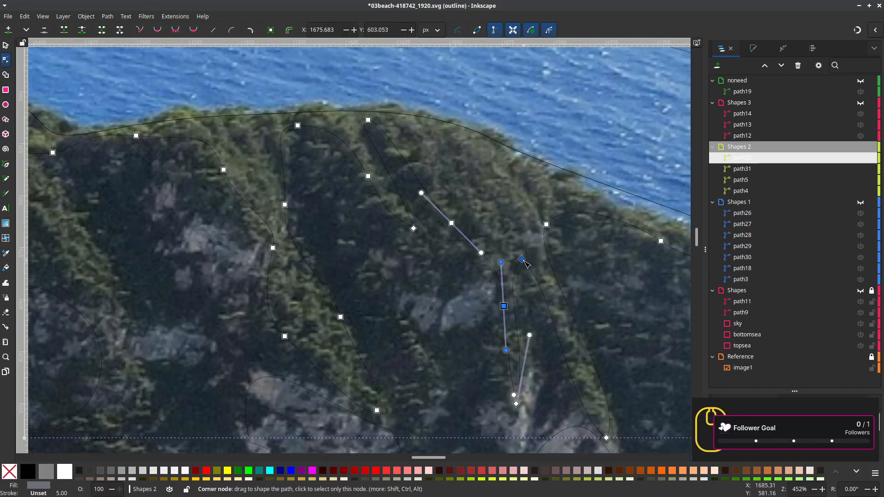
drag(525, 260, 533, 291)
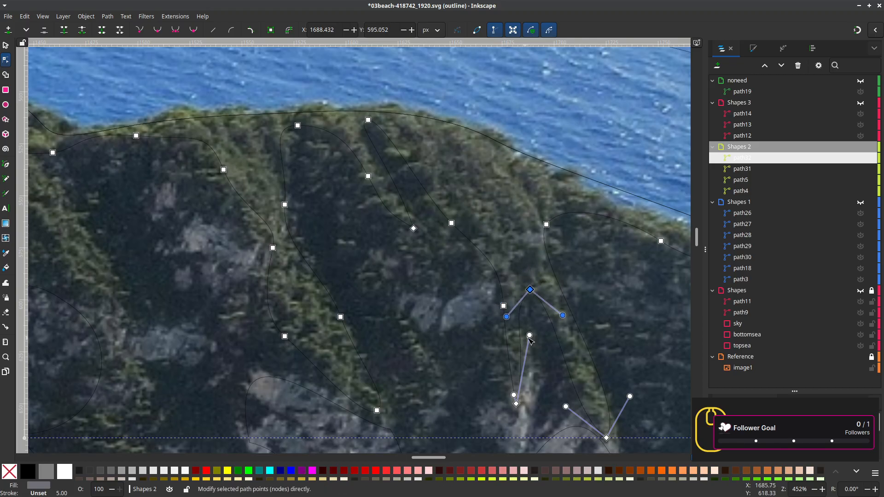
drag(529, 335, 555, 354)
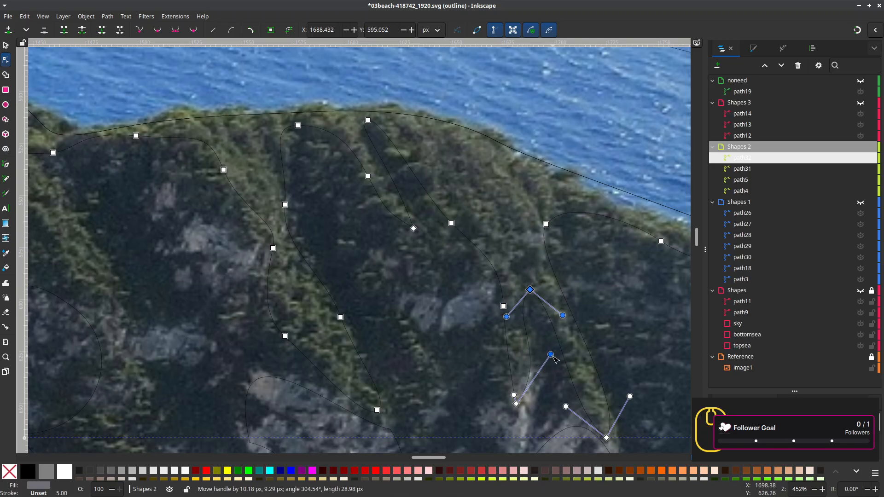
Raise the thinner strip's tip and reshape its outer edge by moving the smooth node up, adding a node and angling the handles
drag(517, 405, 521, 386)
drag(506, 350, 512, 349)
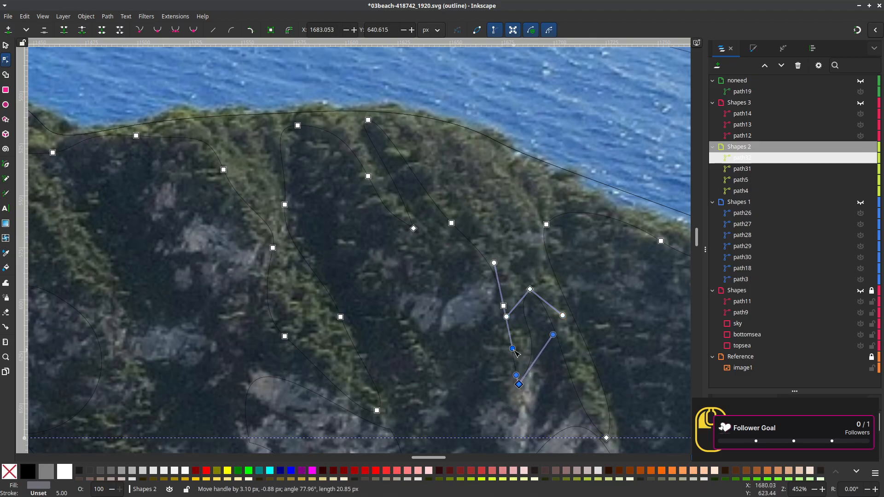
drag(503, 307, 507, 291)
drag(516, 334, 508, 347)
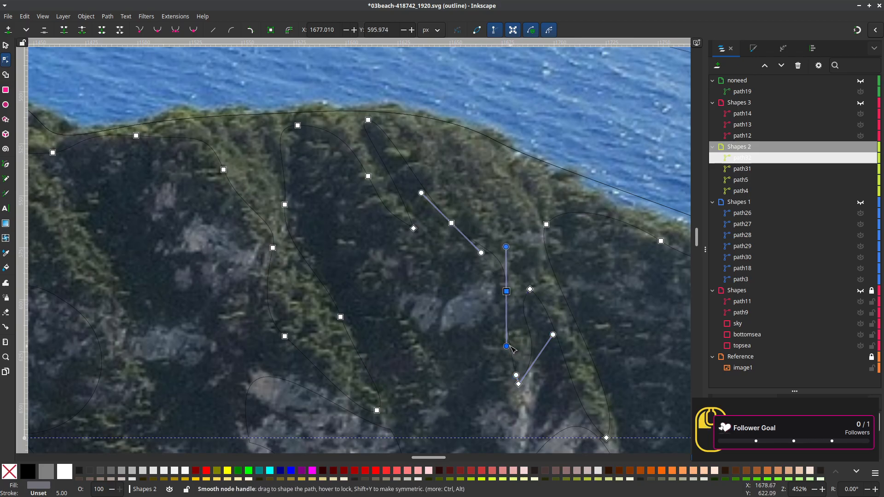
double_click(508, 346)
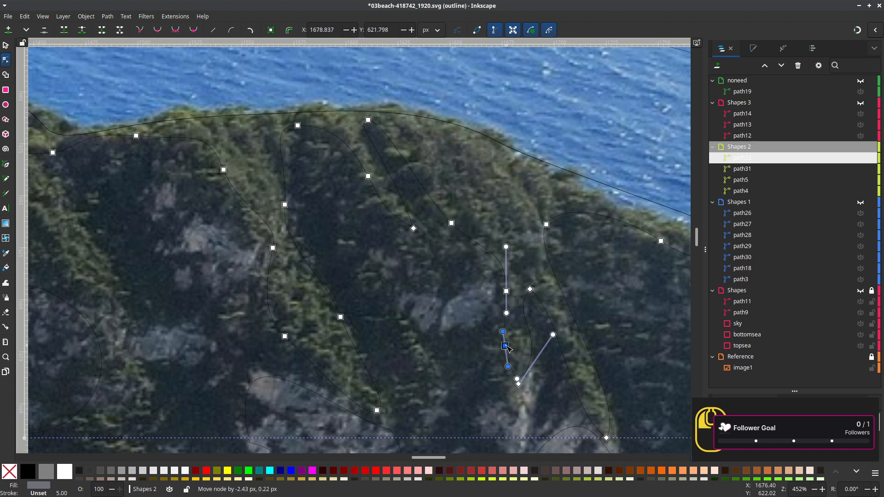
click(508, 316)
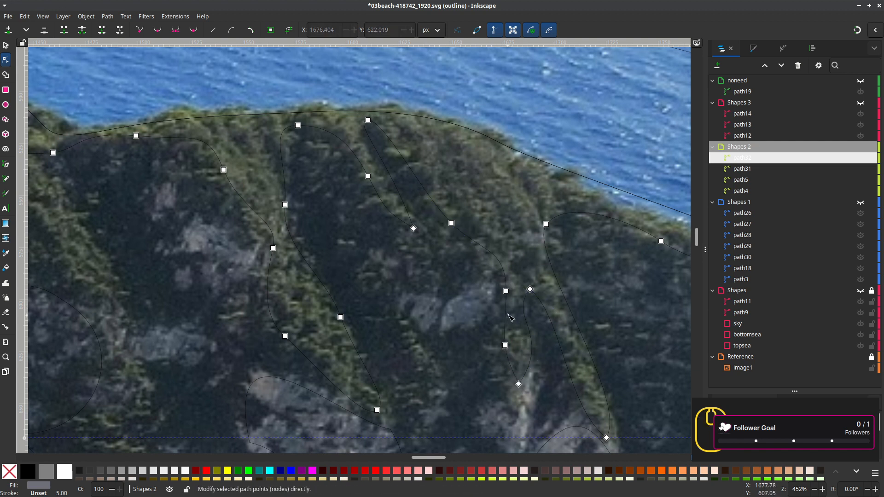
click(507, 295)
drag(508, 315, 515, 315)
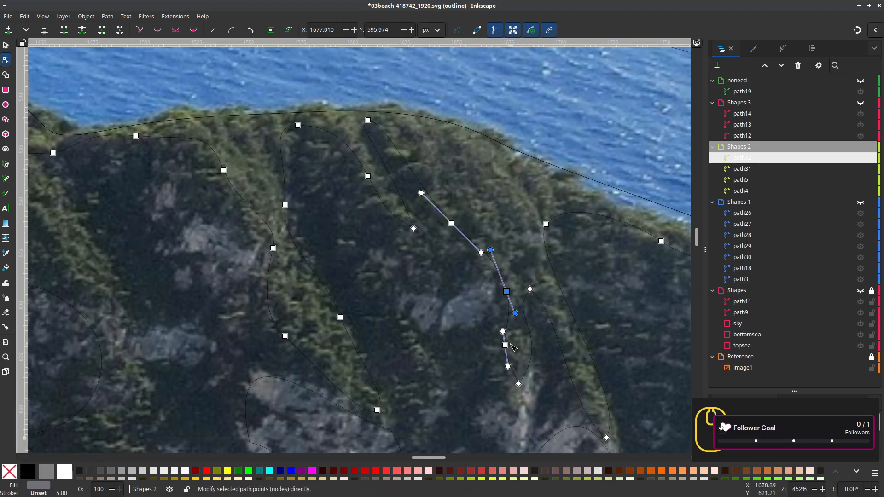
Shorten the thinner strip by moving its tip up near the corner node, delete the extra node below, and pull in the tip's handle
click(519, 385)
drag(518, 384, 519, 324)
click(505, 345)
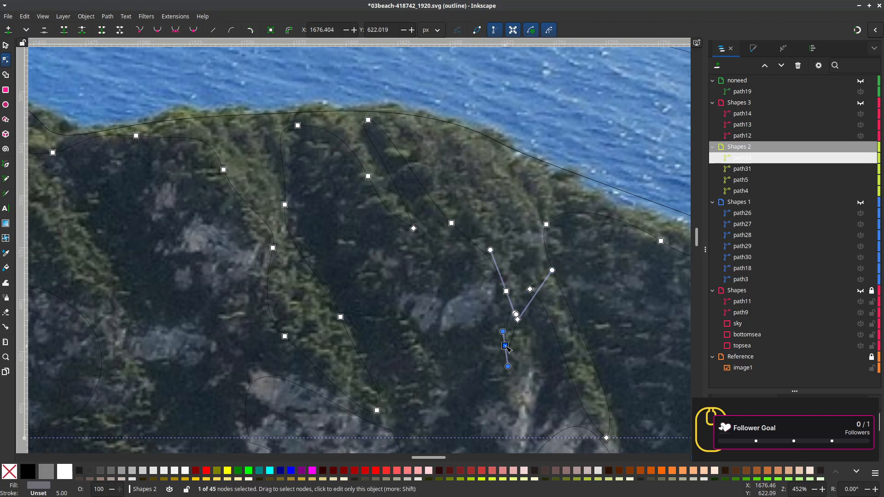
key(Delete)
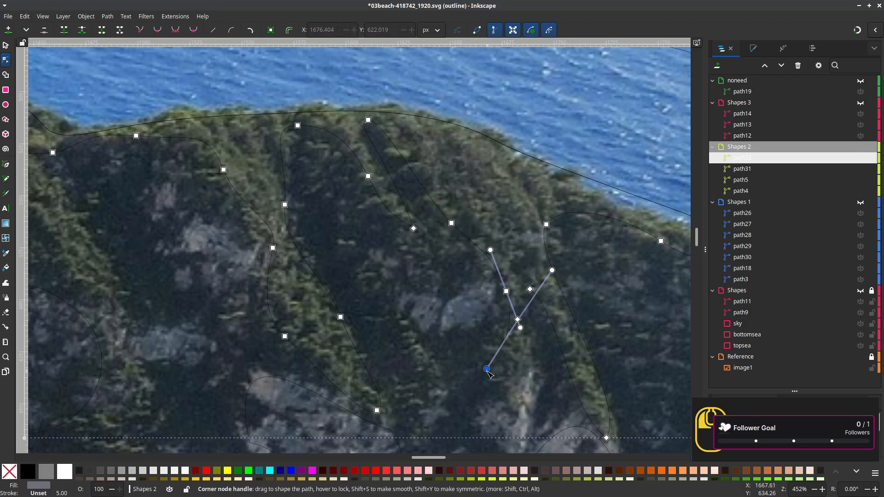
drag(489, 370, 539, 294)
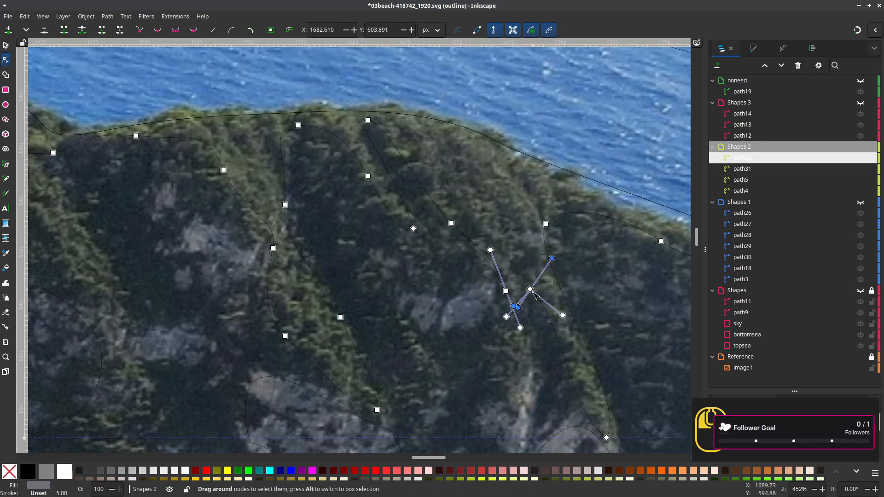
Pull in the thinner strip's tip handles, delete the tip node, and angle the corner node's handle to round the tip
scroll(533, 295, up, 3)
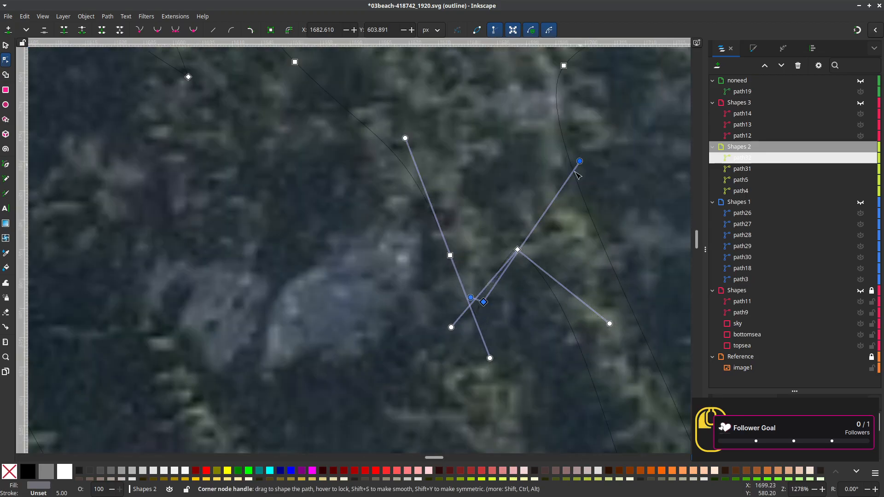
drag(579, 161, 505, 299)
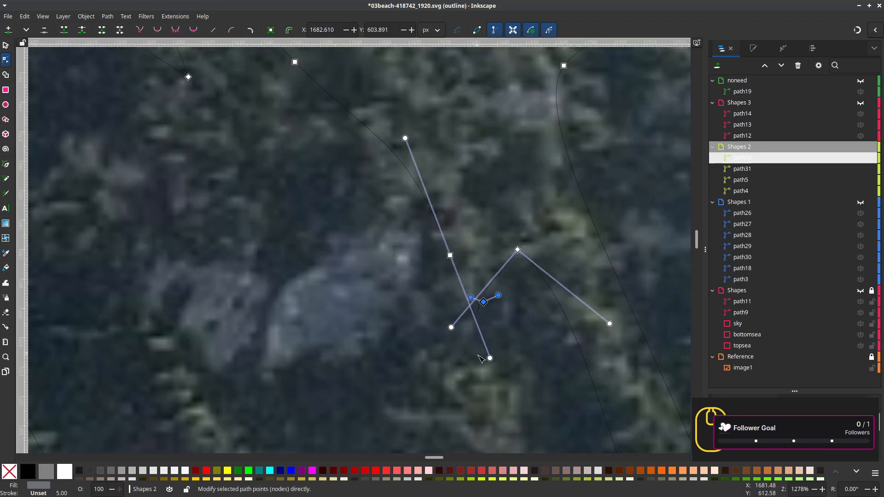
drag(490, 358, 458, 281)
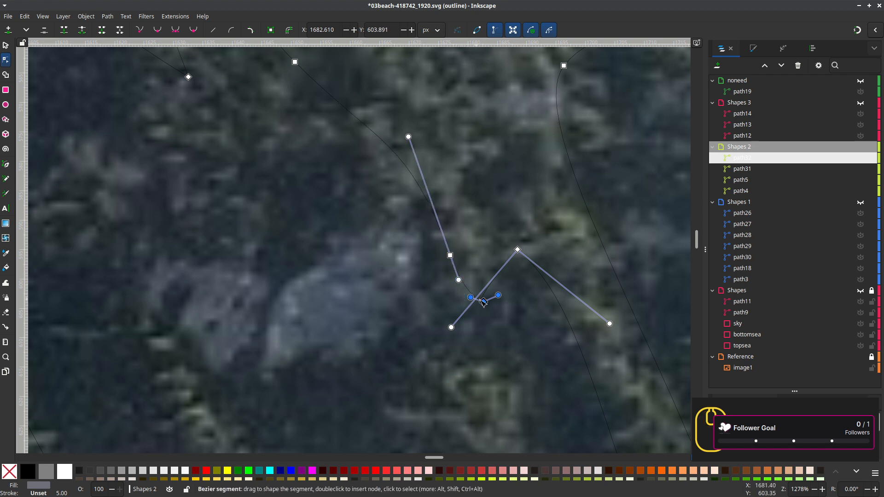
key(Delete)
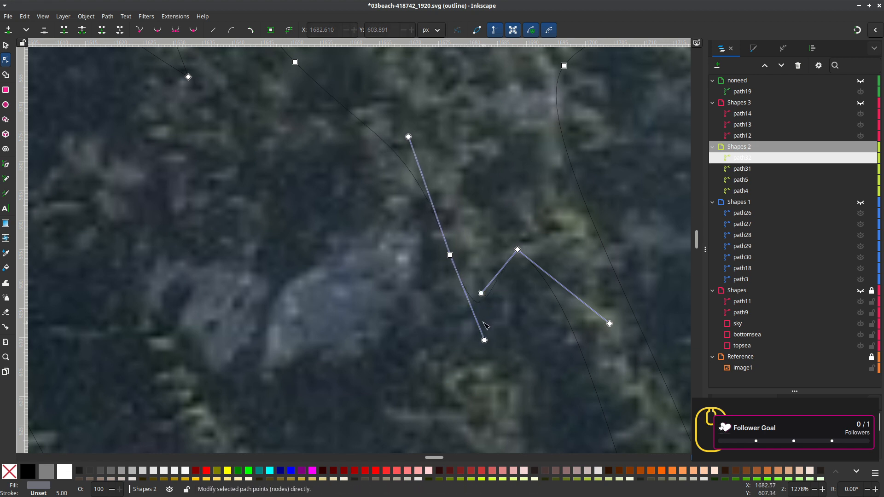
drag(482, 299, 509, 297)
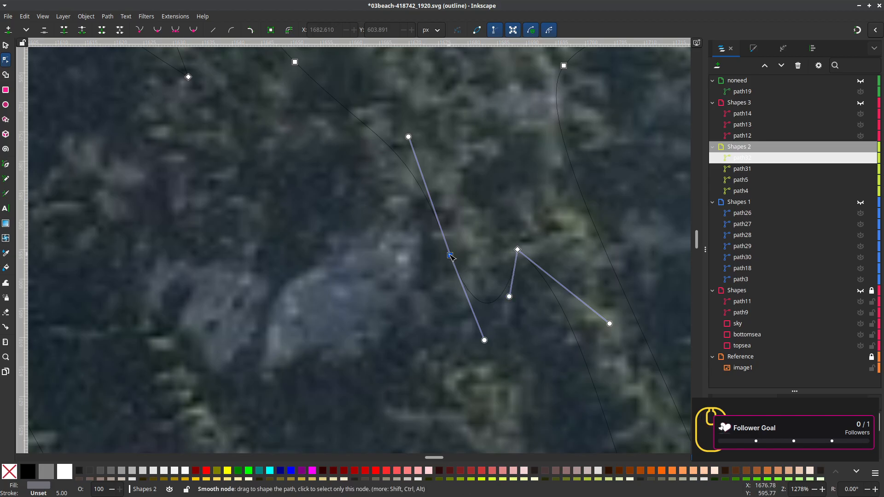
Raise the smooth node on the thinner strip's outer edge, shorten its lower handle, and add a node above it shifted toward the rock patch
drag(454, 256, 459, 248)
mouse_move(491, 334)
mouse_down()
mouse_move(465, 331)
mouse_move(471, 345)
mouse_move(486, 323)
mouse_up()
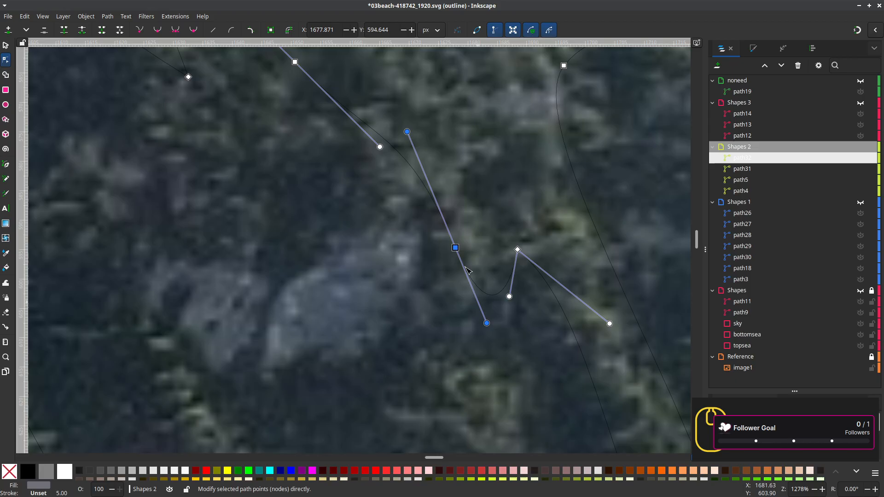
double_click(406, 162)
drag(406, 162, 393, 196)
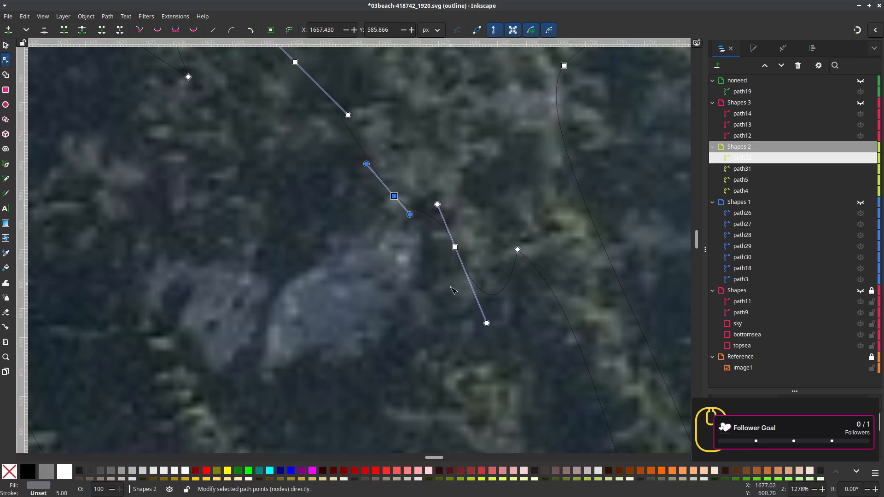
Draw a small closed four-node vegetation patch with the Pen tool below the thinner strip's tip, above the pale rock streak
scroll(450, 288, down, 1)
scroll(467, 362, down, 2)
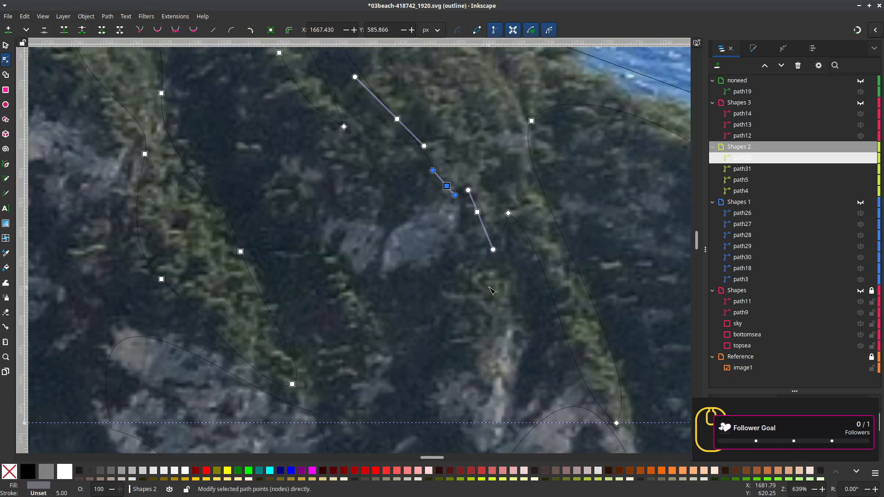
key(b)
click(480, 270)
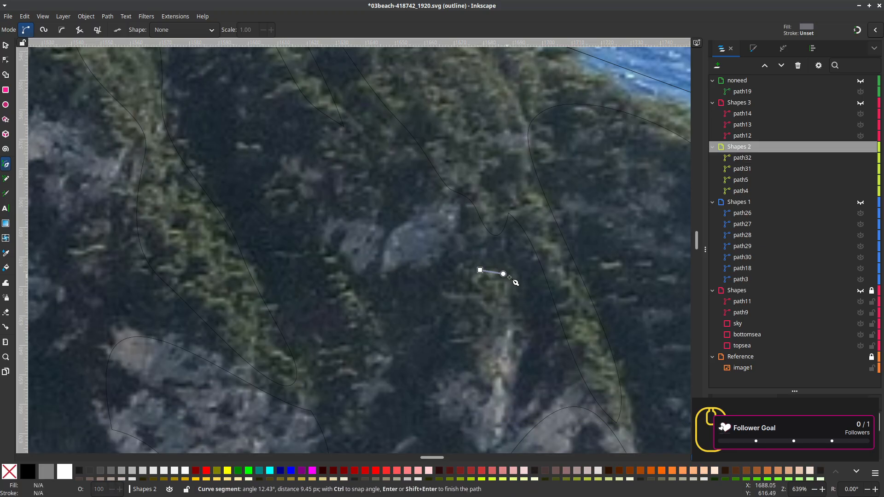
drag(513, 286, 485, 306)
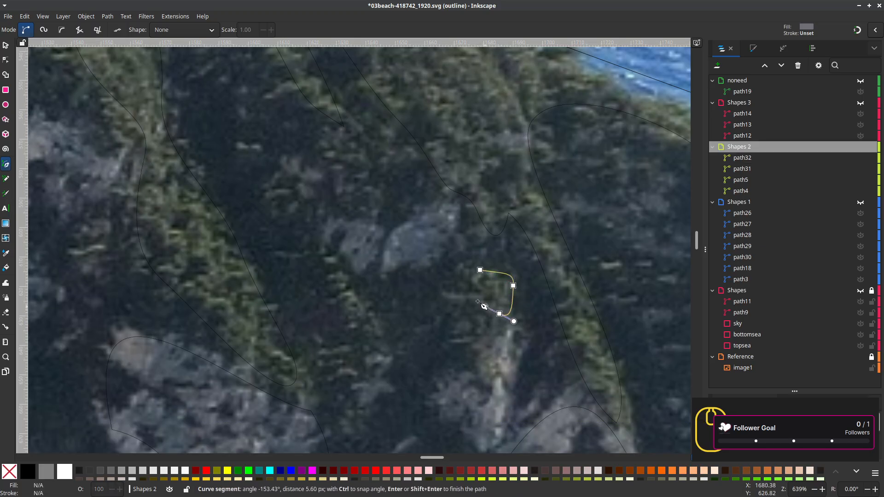
click(466, 285)
drag(480, 270, 498, 269)
scroll(493, 294, down, 1)
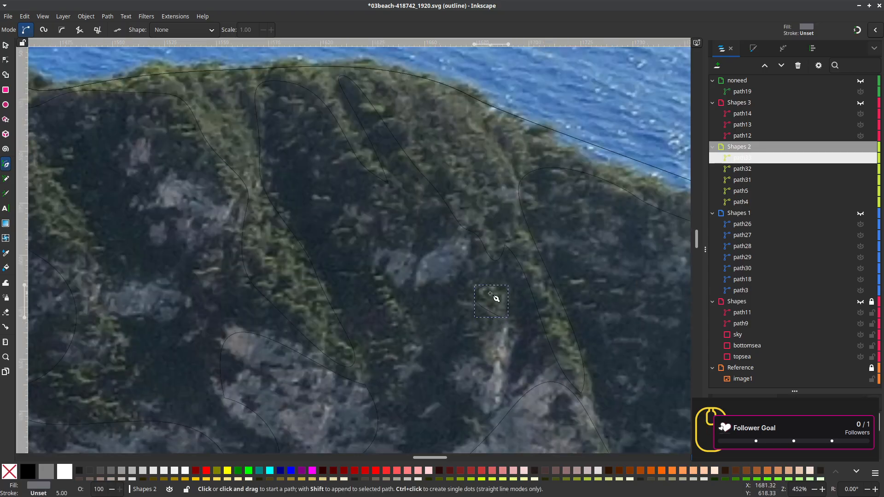
Make the small patch's starting node smooth and shift its upper, left and lower nodes to fit the vegetation
scroll(490, 293, up, 3)
key(n)
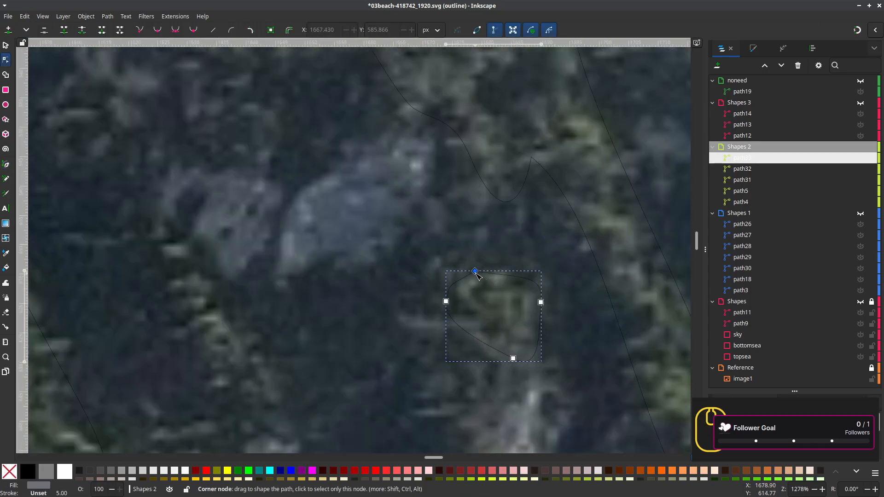
click(183, 30)
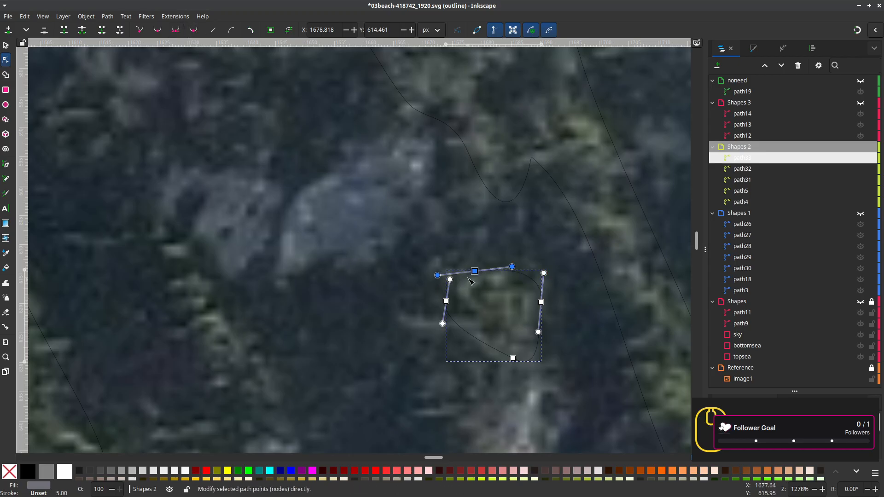
drag(475, 271, 489, 271)
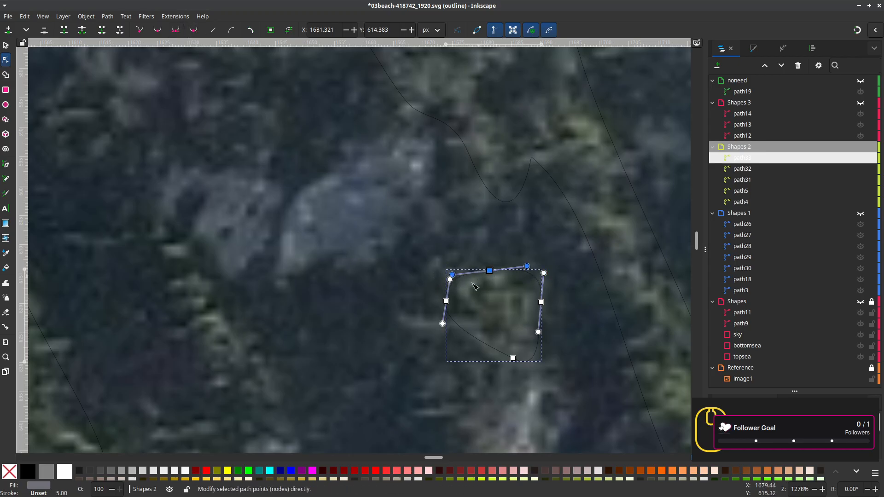
drag(446, 301, 459, 312)
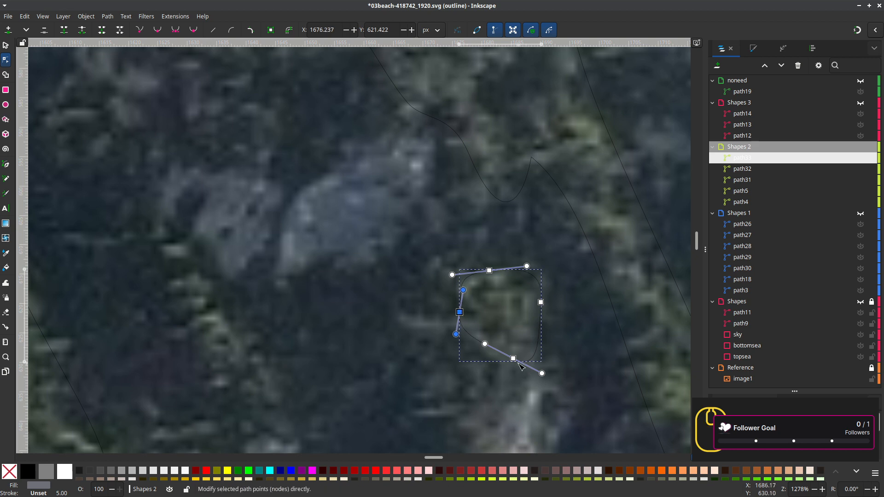
drag(513, 358, 610, 327)
Duplicate the middle cliff's outline path4 and hide the original path4 and path5 in Shapes 2
scroll(504, 336, down, 4)
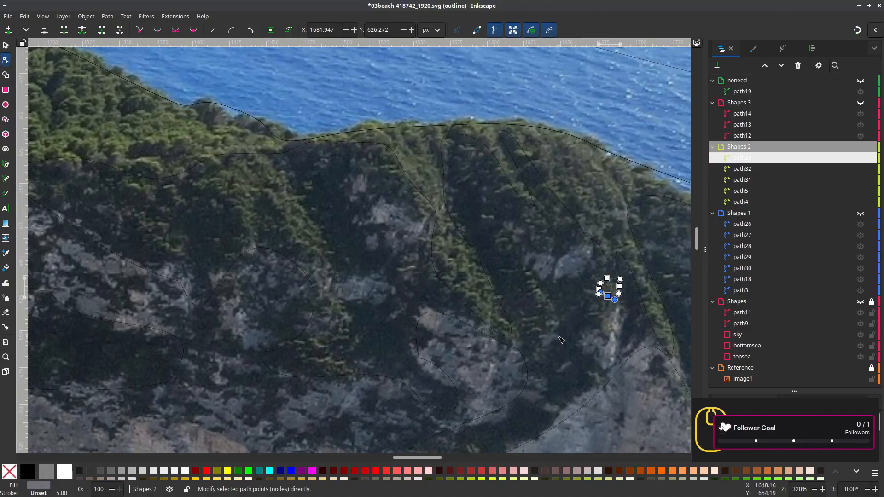
scroll(540, 303, down, 2)
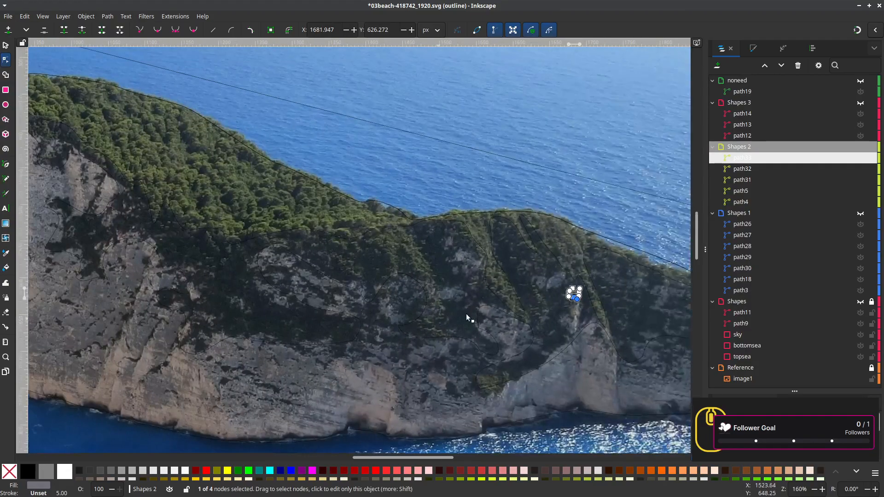
scroll(469, 317, down, 2)
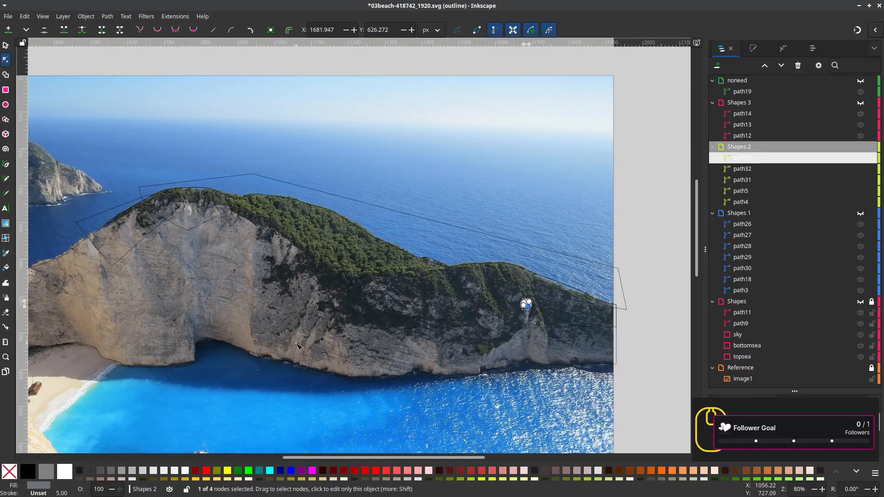
drag(295, 346, 372, 350)
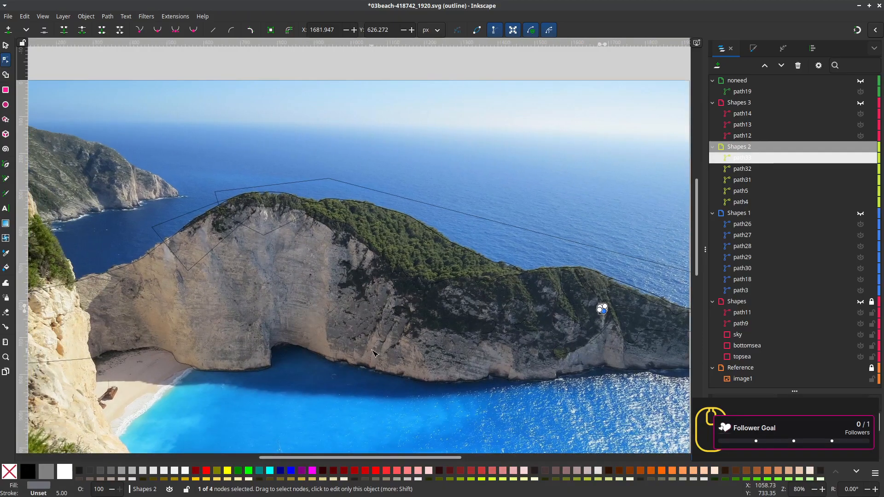
click(621, 276)
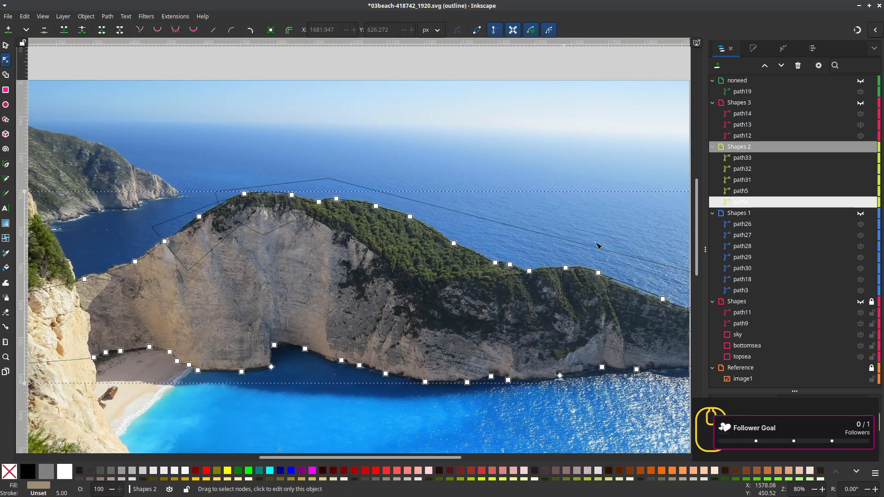
right_click(749, 206)
click(760, 237)
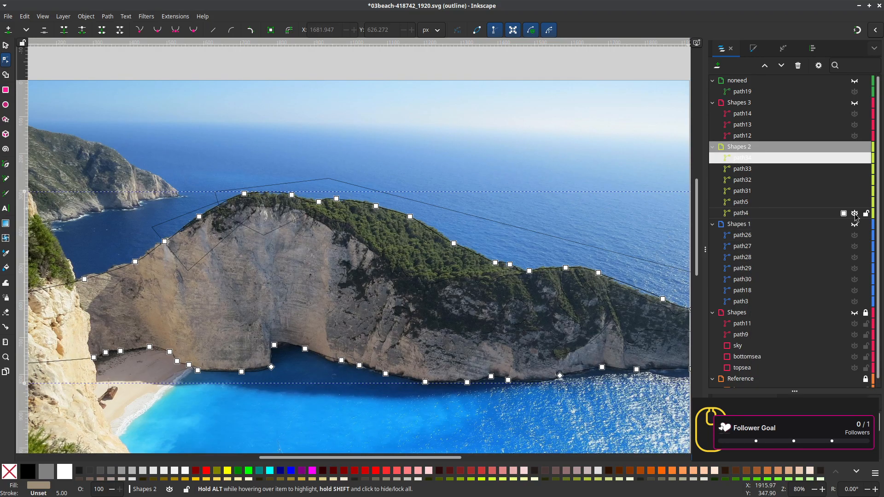
click(854, 214)
click(854, 202)
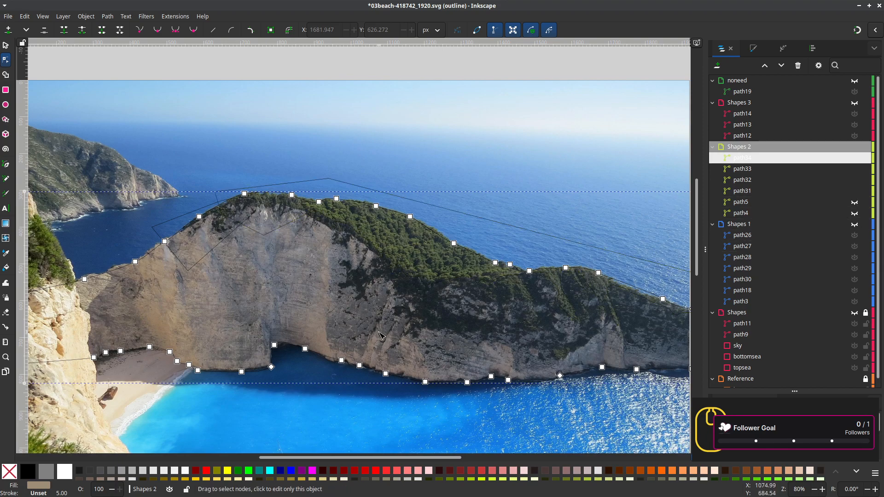
key(s)
scroll(348, 335, down, 3)
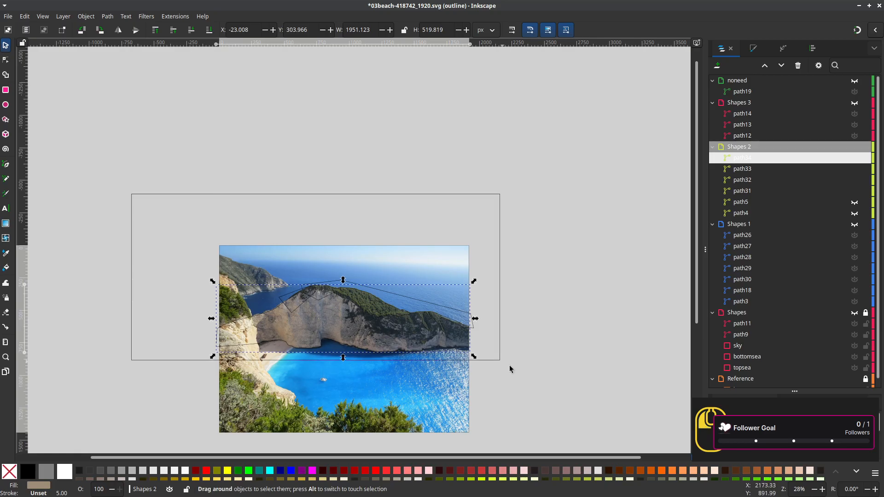
drag(509, 365, 631, 351)
scroll(417, 317, up, 2)
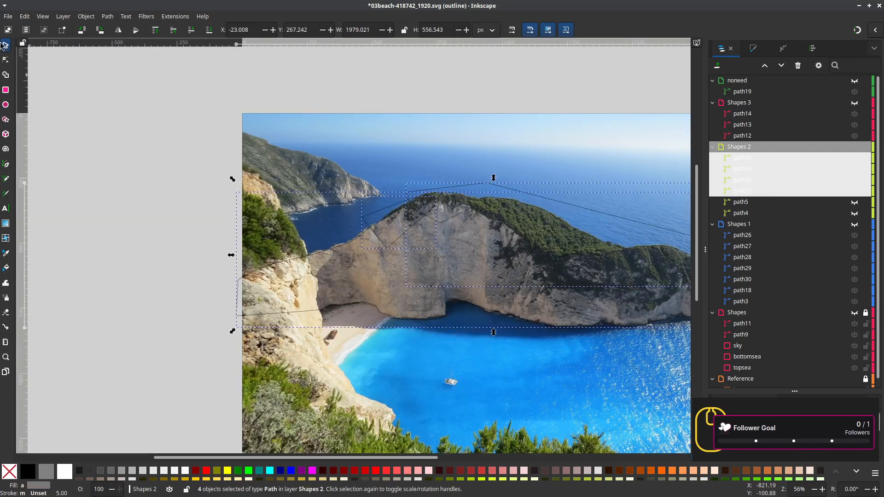
click(6, 76)
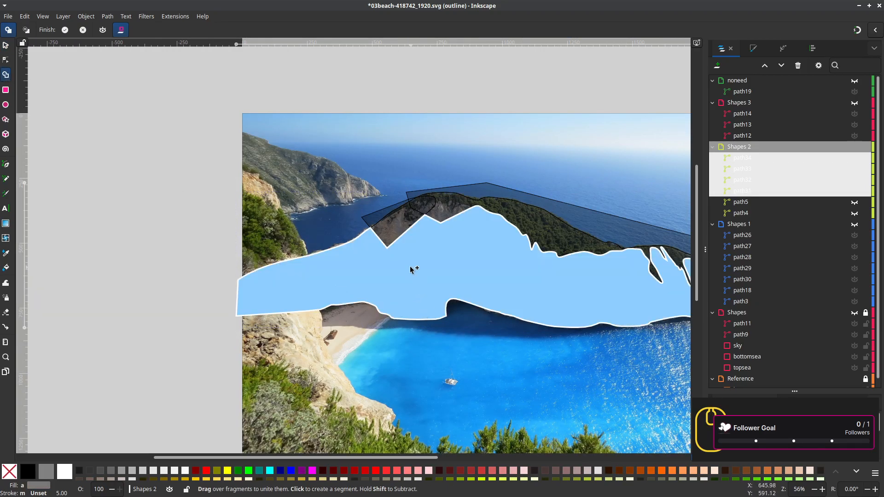
scroll(411, 269, up, 2)
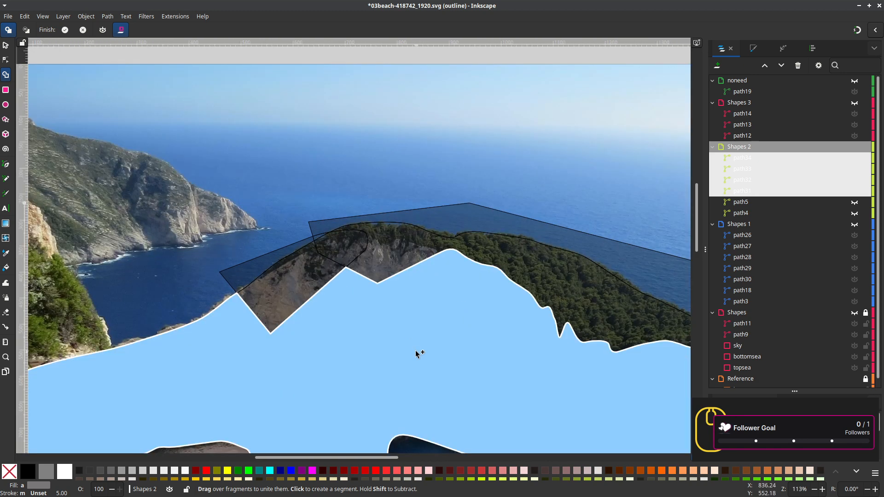
click(7, 45)
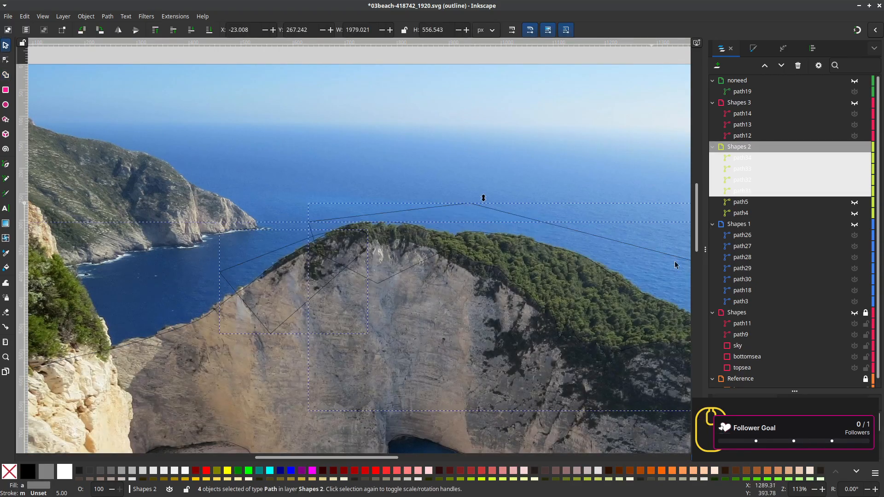
Remove the duplicate of path4, duplicate the hidden path5 instead, and make the new copy visible
click(748, 158)
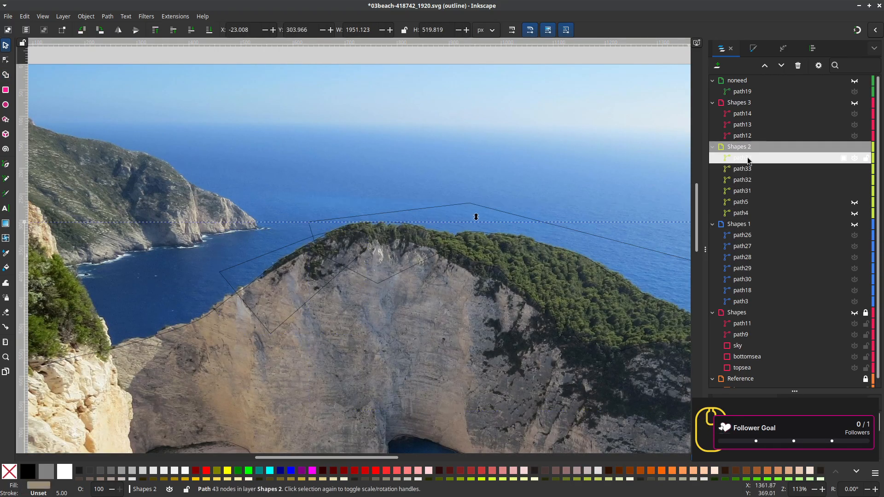
key(Delete)
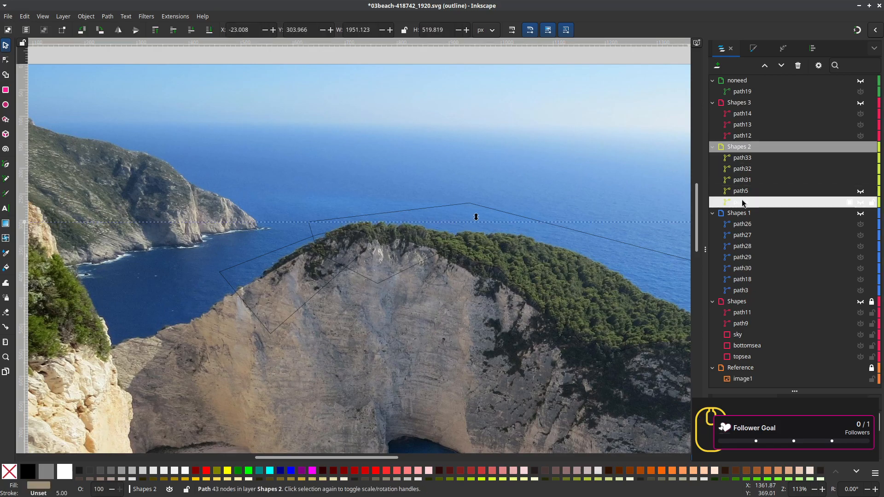
click(747, 190)
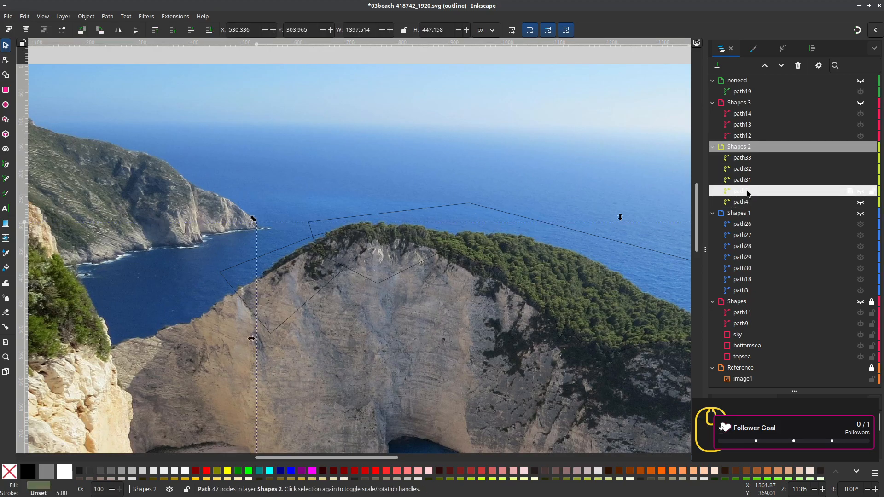
scroll(493, 277, down, 1)
drag(492, 277, 324, 271)
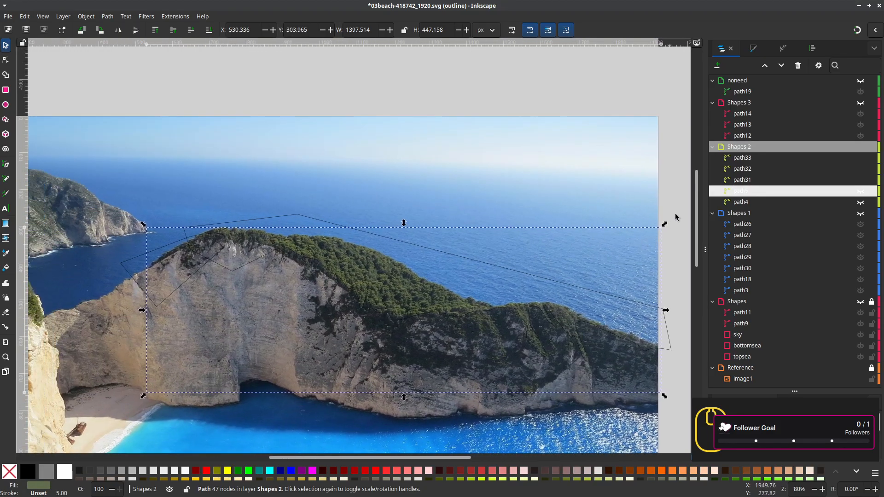
right_click(749, 193)
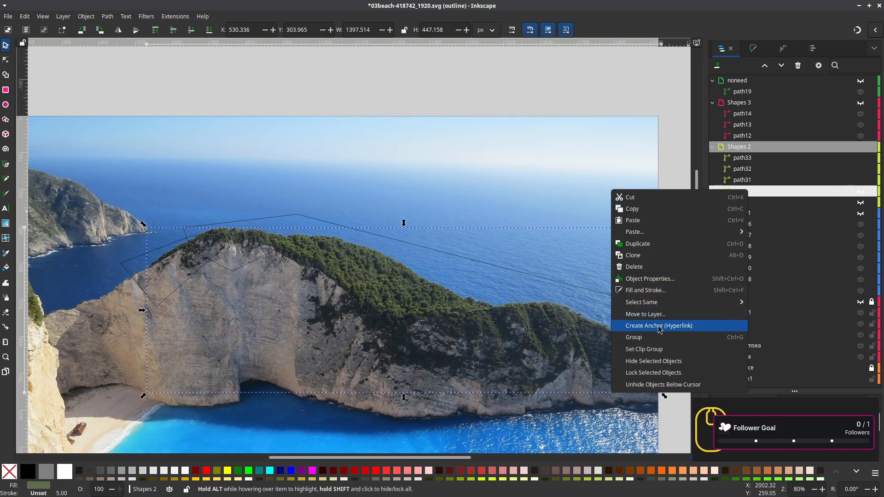
click(663, 244)
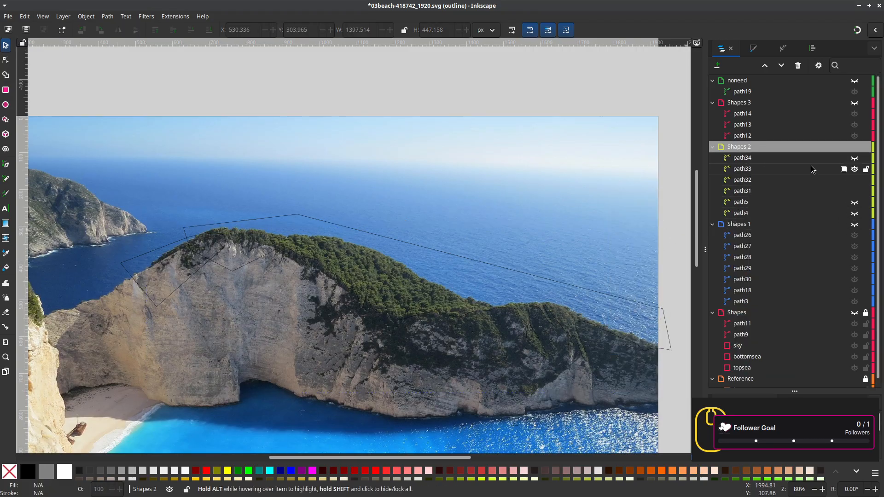
click(854, 158)
click(745, 158)
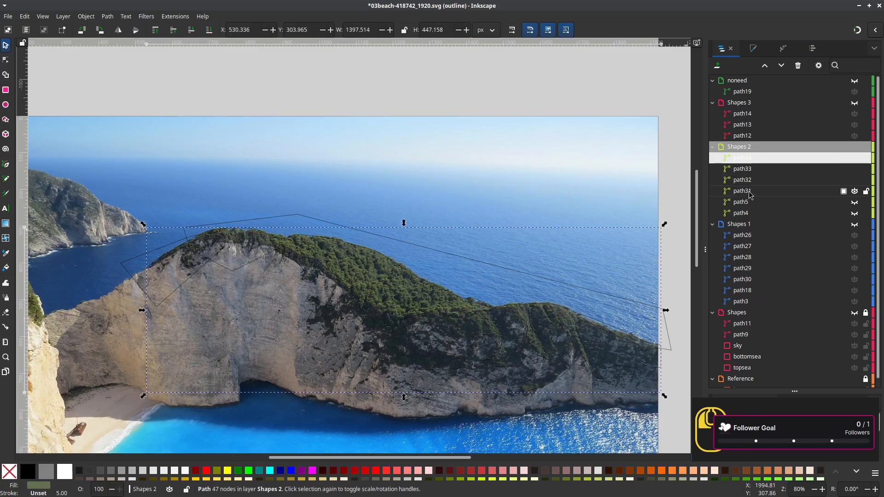
shift+click(749, 193)
click(7, 75)
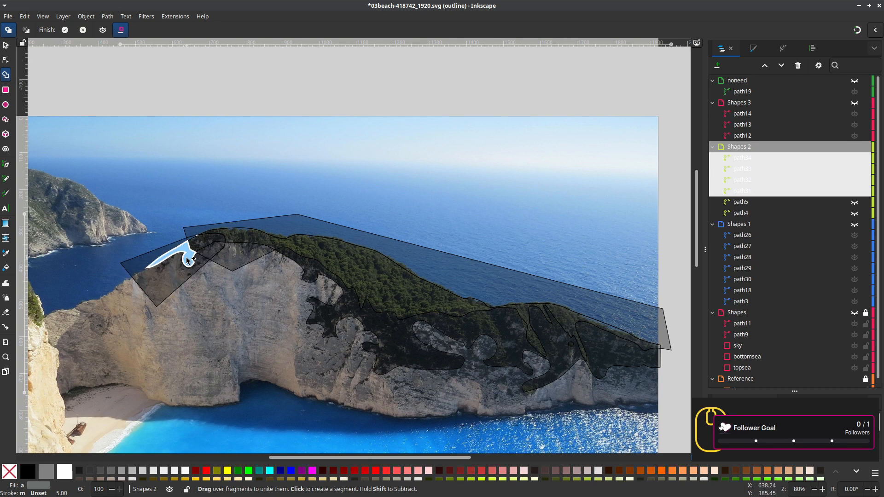
drag(188, 260, 202, 242)
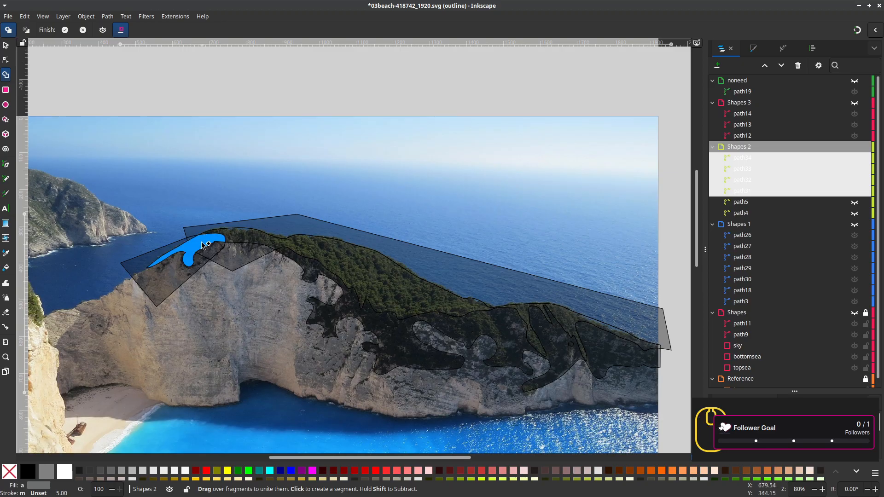
click(383, 336)
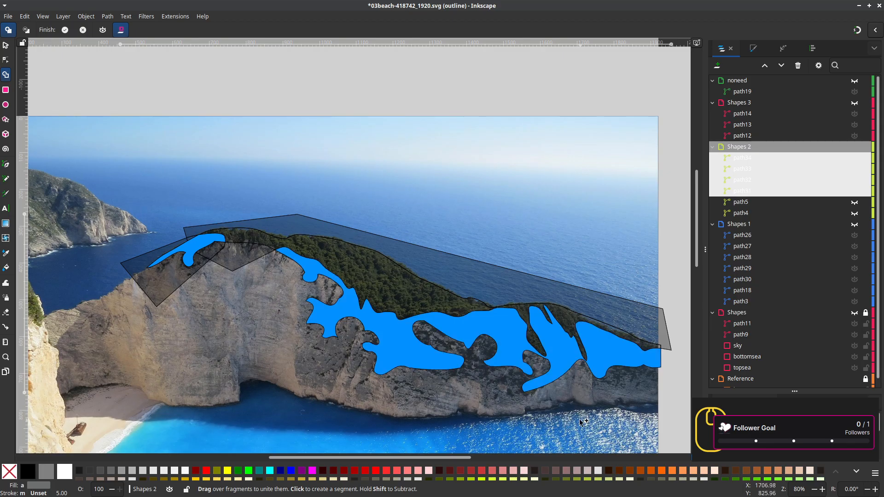
scroll(580, 421, up, 1)
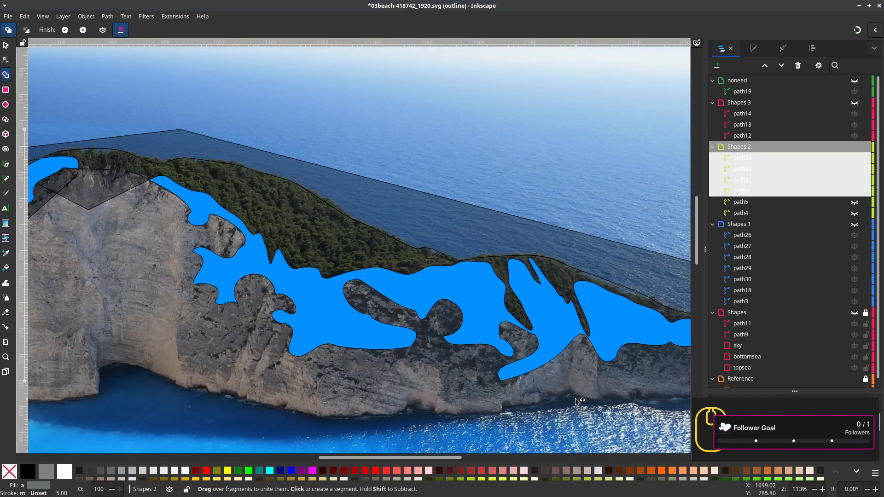
key(Return)
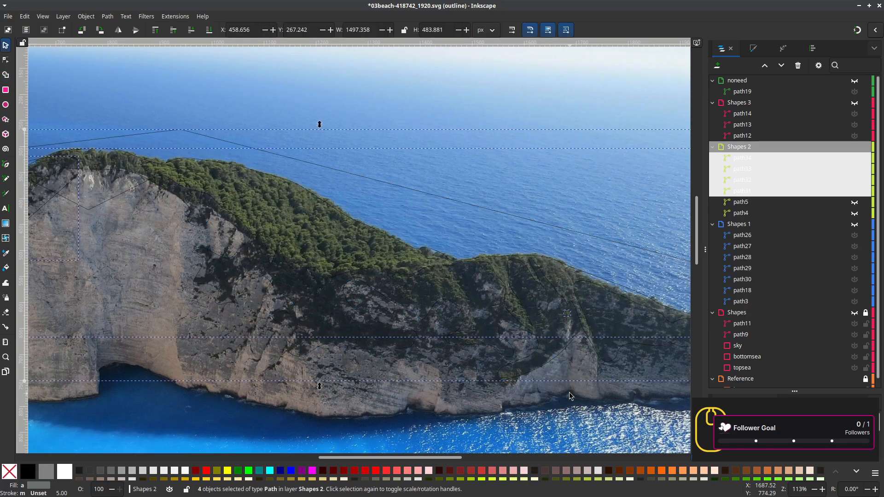
Move the small vegetation patch path33 above path34 in the Shapes 2 layer
scroll(561, 384, up, 1)
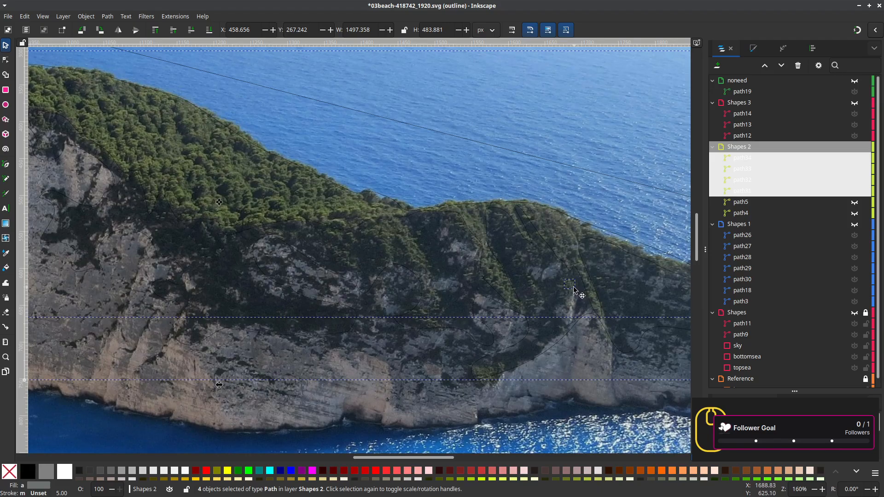
click(750, 179)
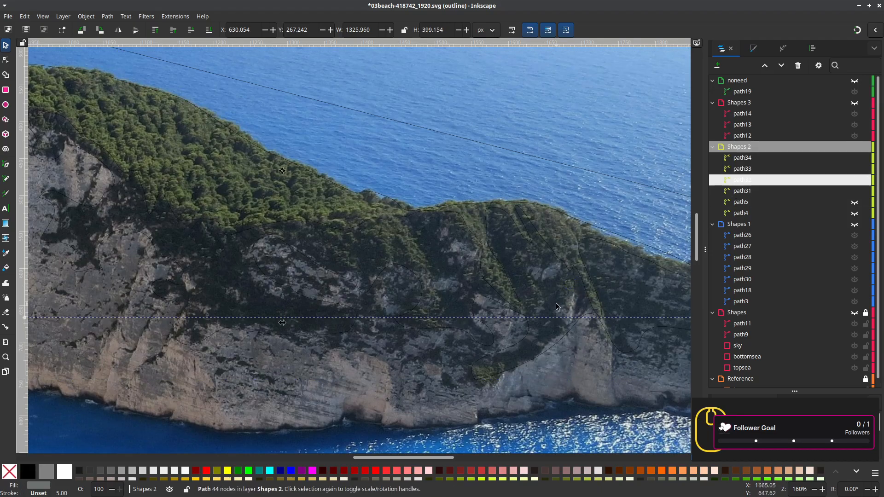
drag(752, 168, 771, 153)
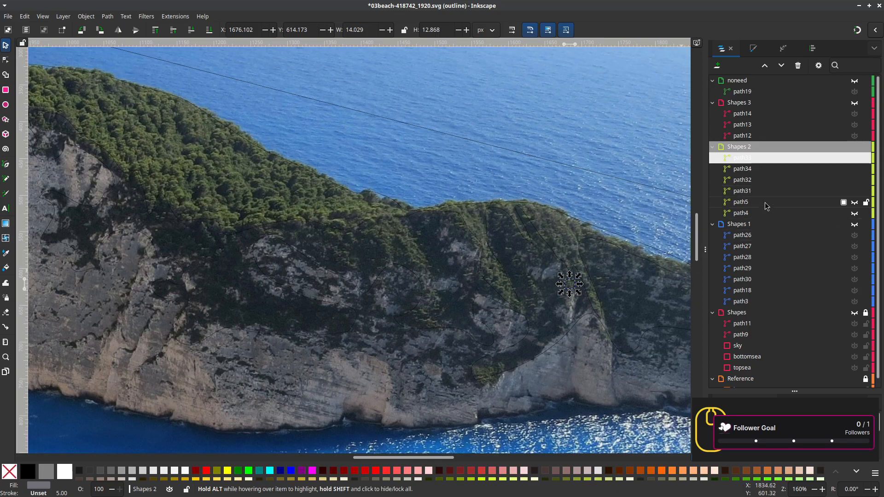
shift+click(750, 193)
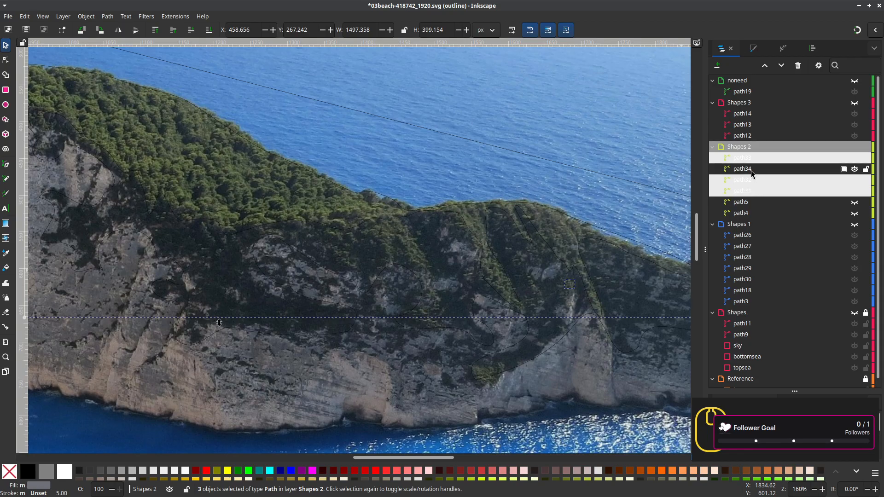
ctrl+click(750, 170)
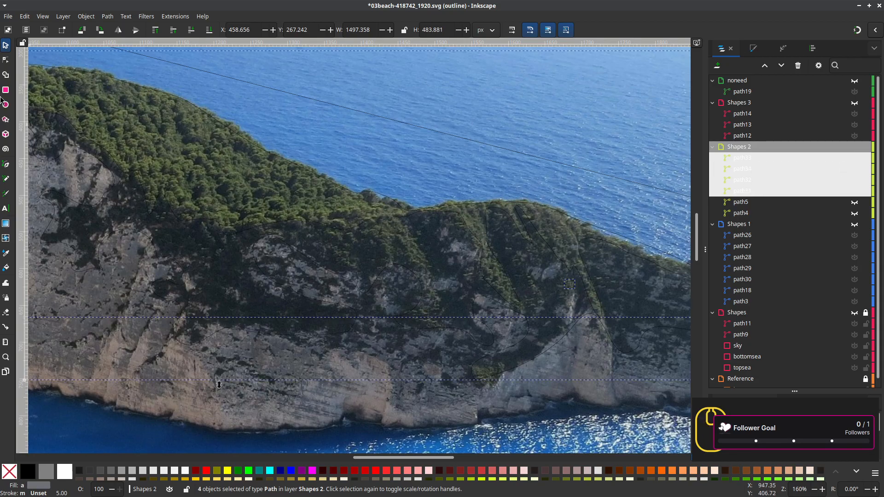
click(5, 75)
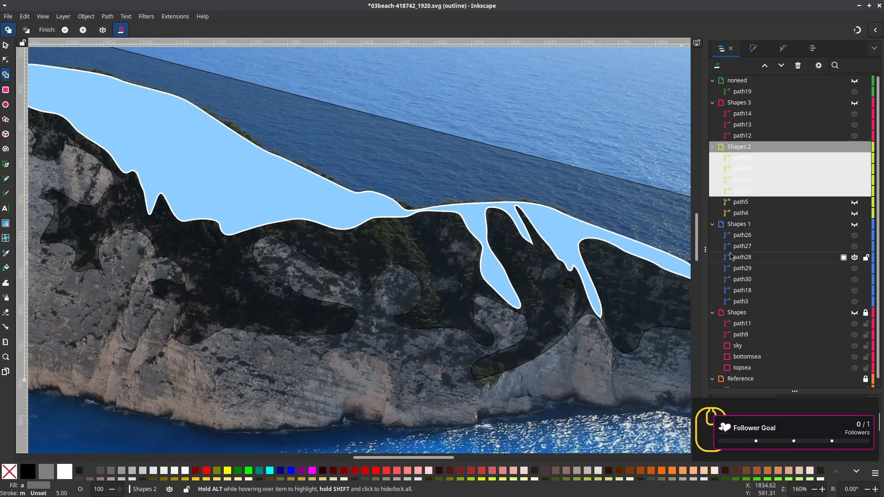
key(Escape)
Hide path33 and start the Shape Builder on path34, path32 and path31
click(746, 159)
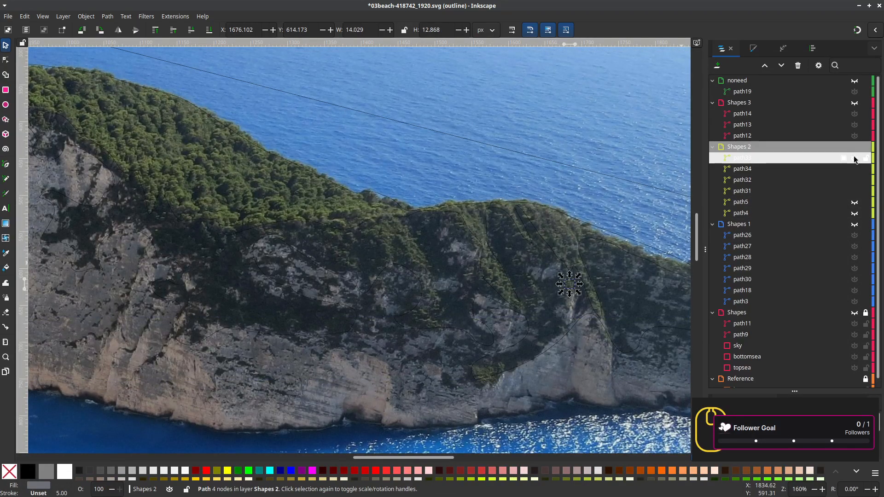
click(854, 158)
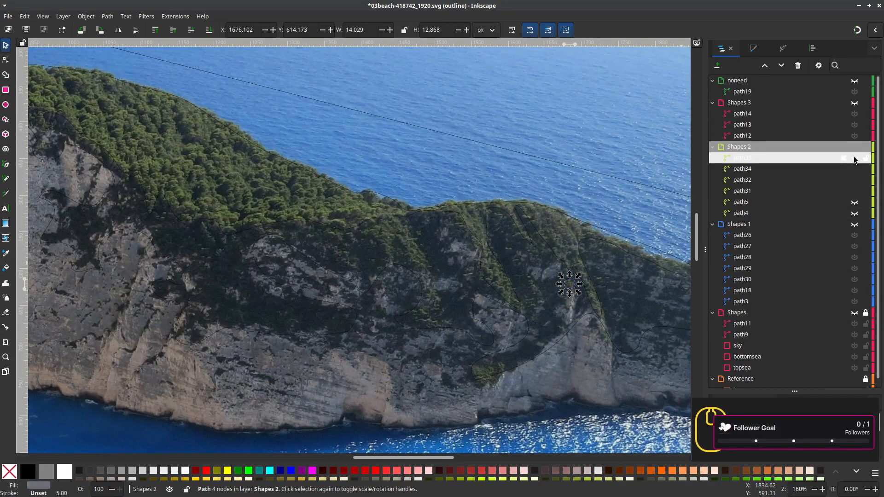
click(745, 169)
shift+click(742, 192)
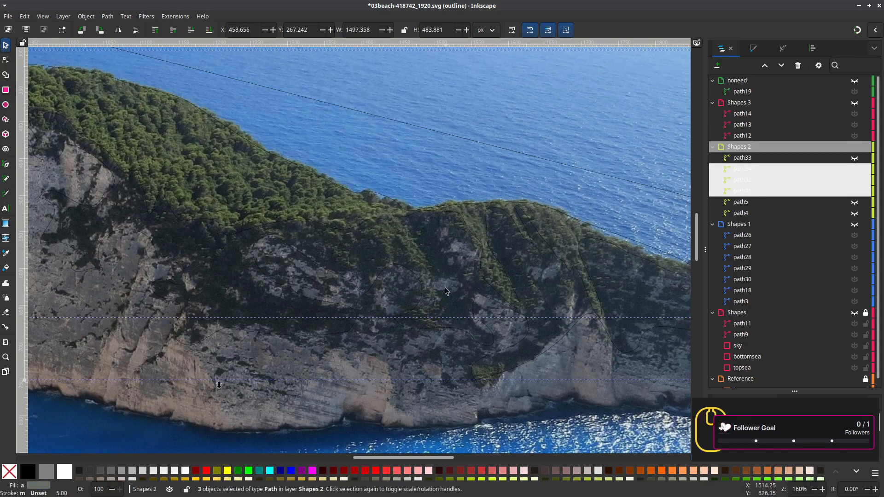
key(x)
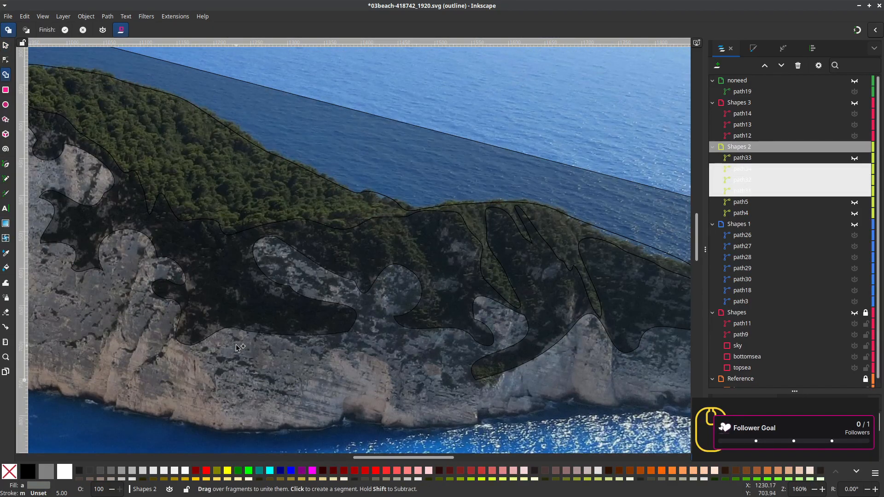
Keep only the small curved fragment by the cliff crest and the large branching shadow fragment, and apply the Shape Builder result
drag(242, 346, 405, 349)
scroll(404, 349, down, 2)
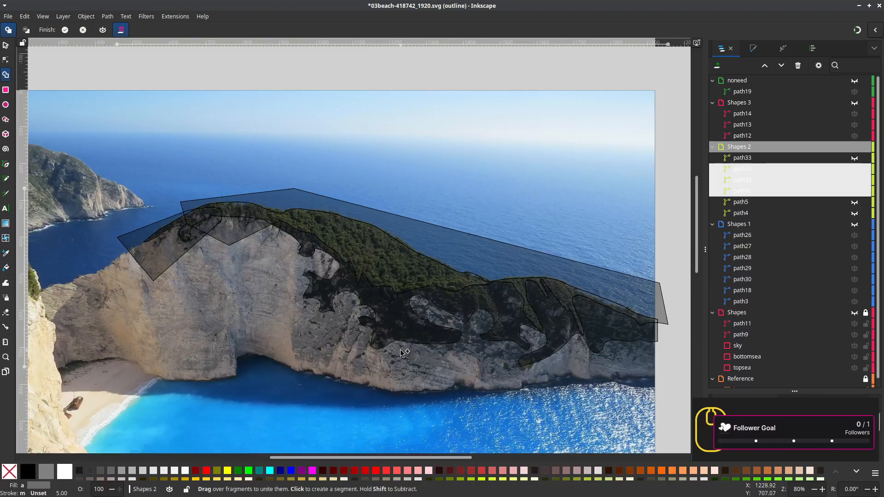
click(183, 229)
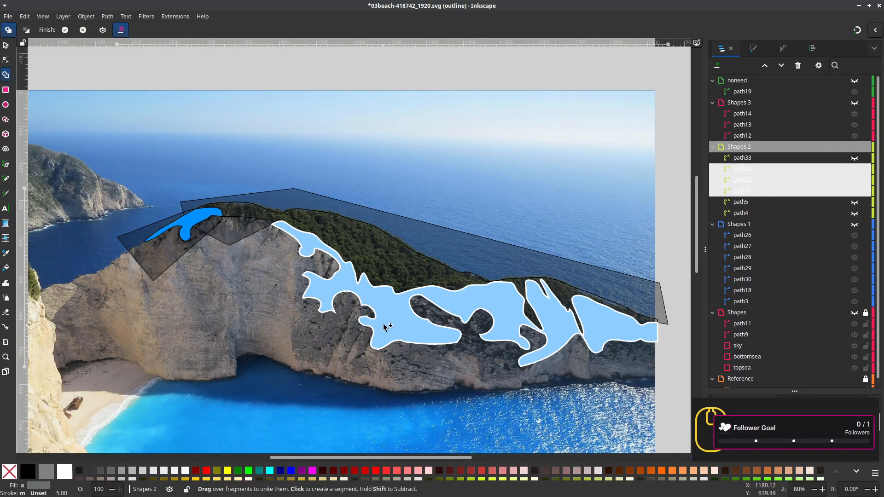
click(399, 320)
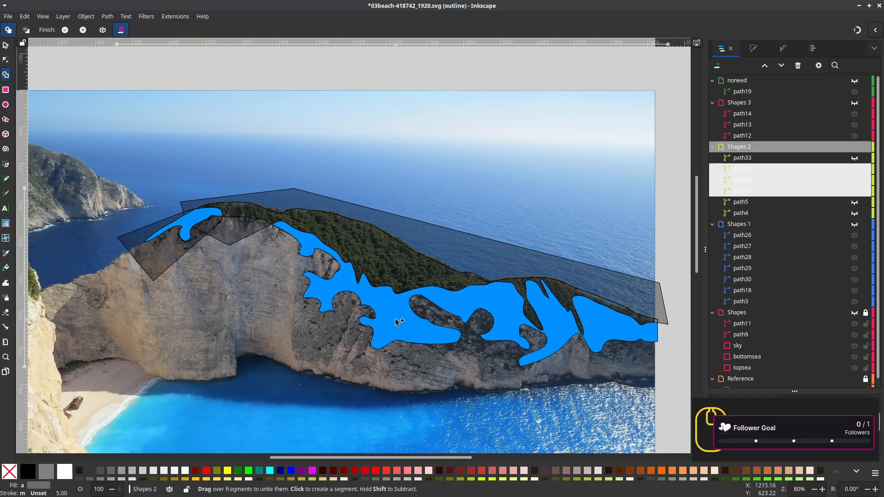
key(Return)
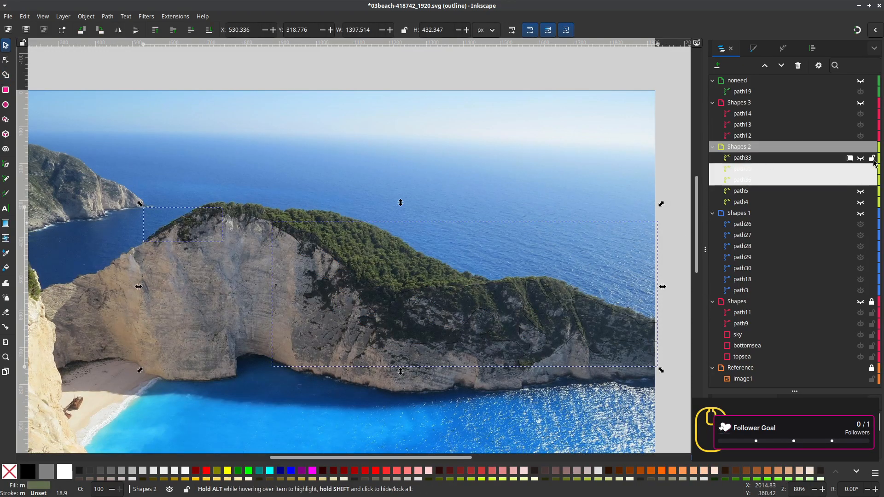
Show the small patch path33 and subtract it from the large branching shadow shape path36 with Difference
click(744, 169)
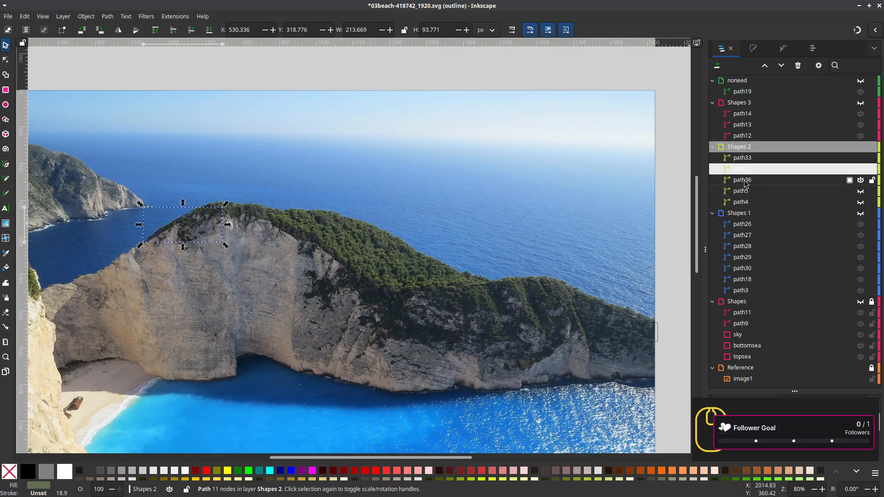
click(745, 180)
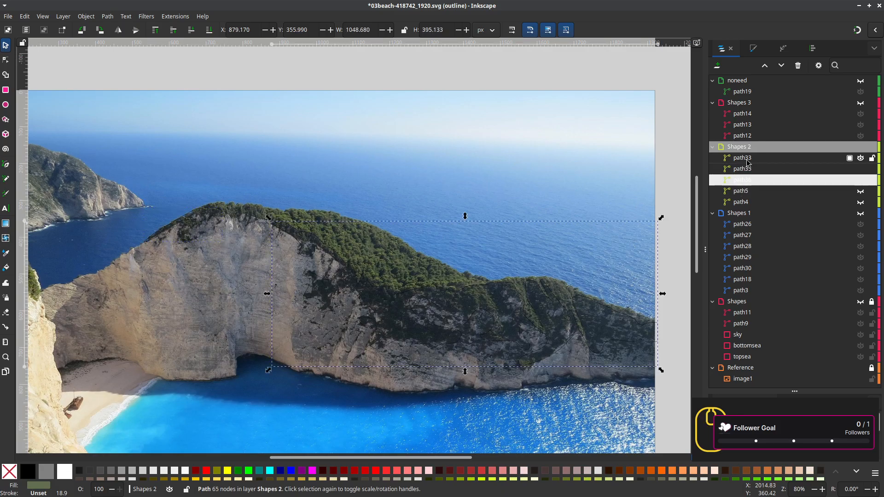
ctrl+click(748, 159)
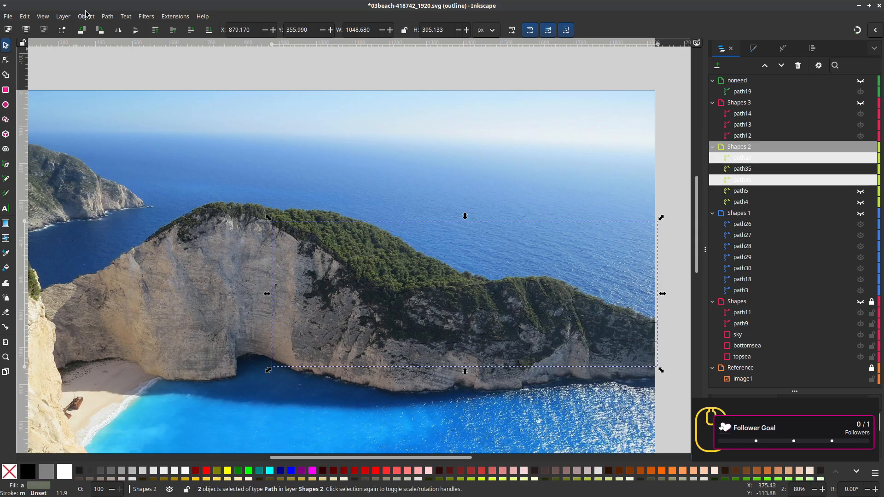
click(107, 16)
click(122, 62)
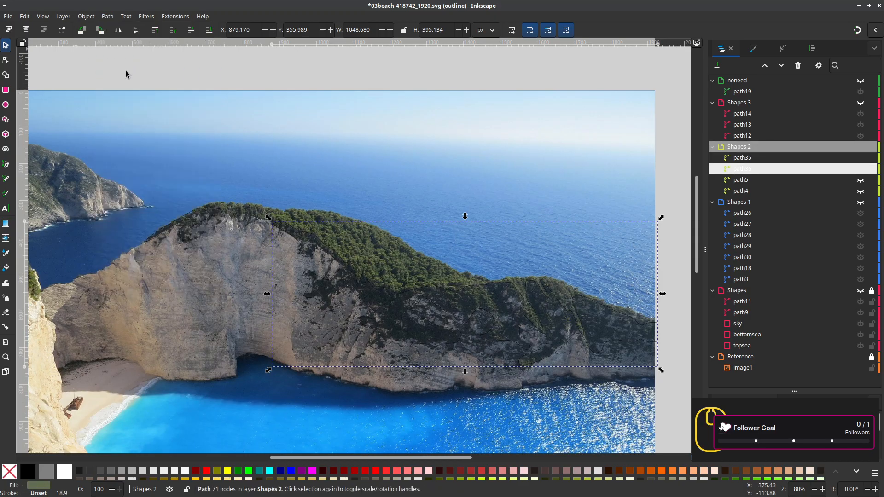
Fill the large shadow shape path36 and the small crest shape path35 with dark colours sampled from the cliff photo
ctrl+scroll(537, 363, up, 1)
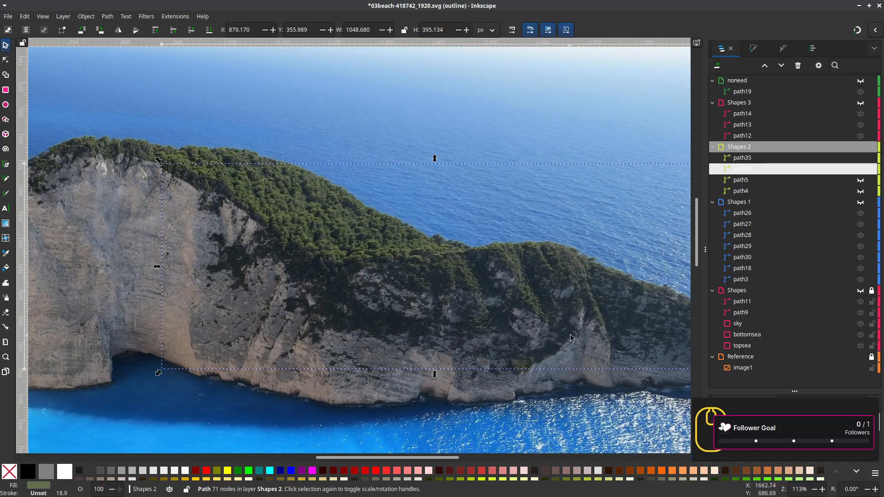
key(d)
ctrl+scroll(501, 361, up, 2)
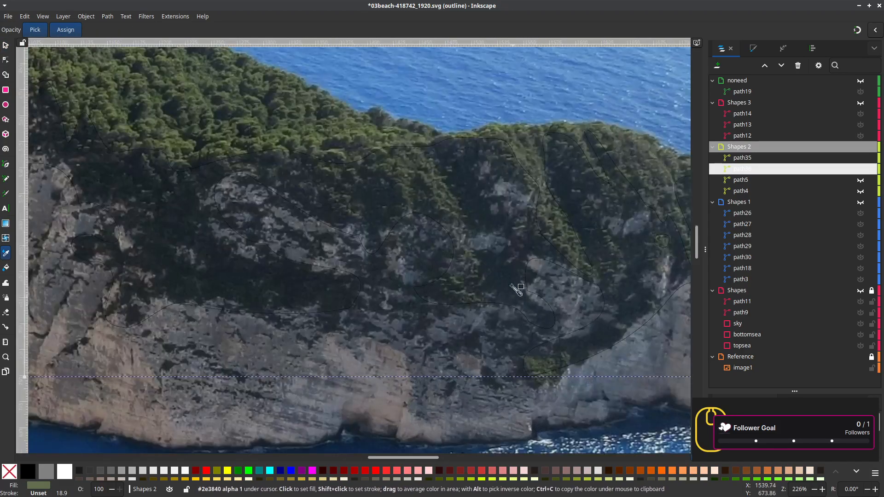
ctrl+scroll(527, 405, down, 2)
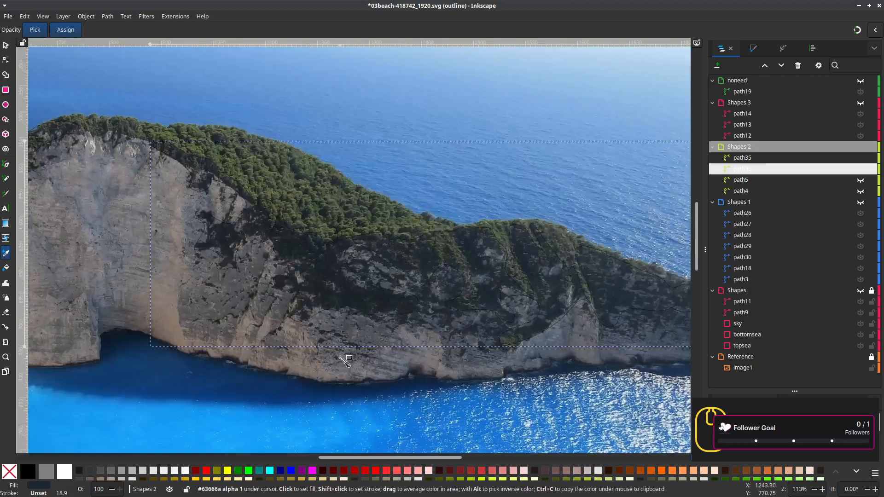
drag(525, 404, 548, 411)
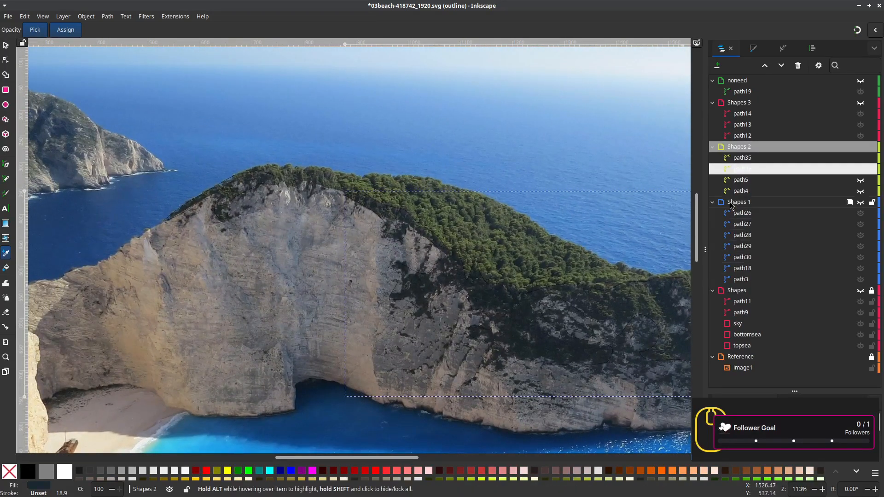
click(740, 159)
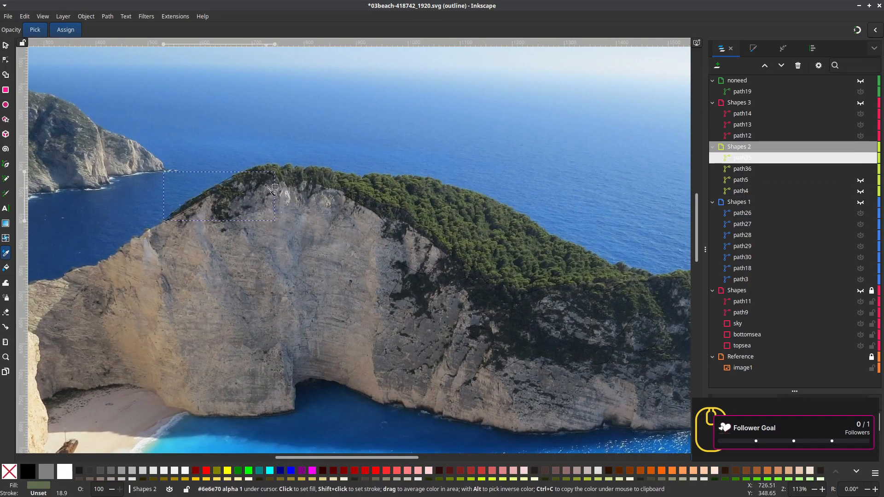
ctrl+scroll(462, 354, down, 2)
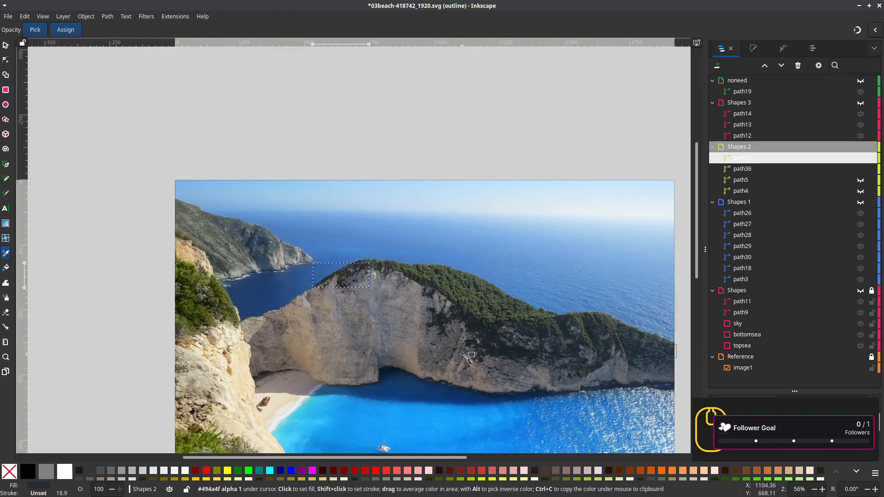
Make path5 and path4 visible and set the display mode to Normal to check the middle cliff's filled shapes
click(860, 180)
click(860, 192)
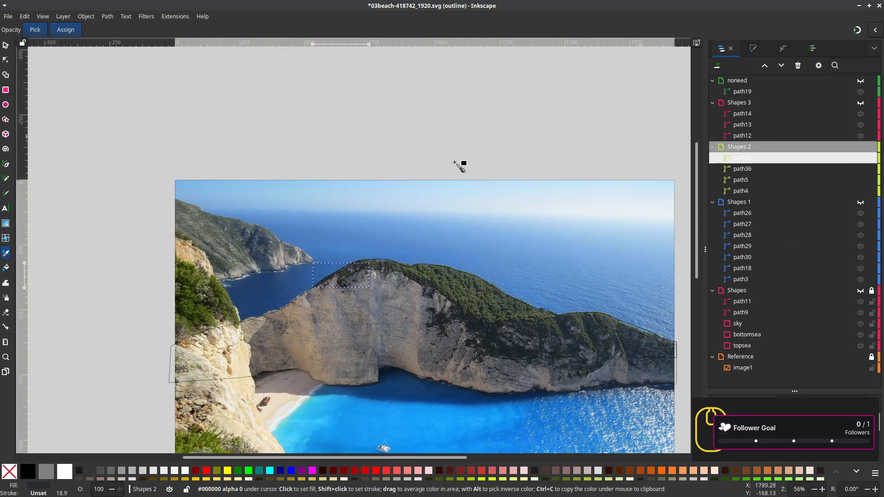
click(43, 17)
mouse_move(65, 54)
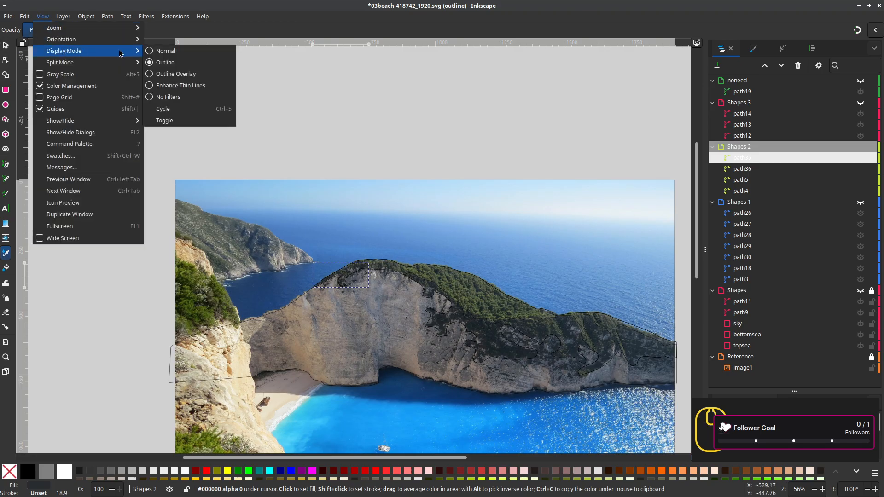
click(158, 55)
scroll(386, 380, down, 1)
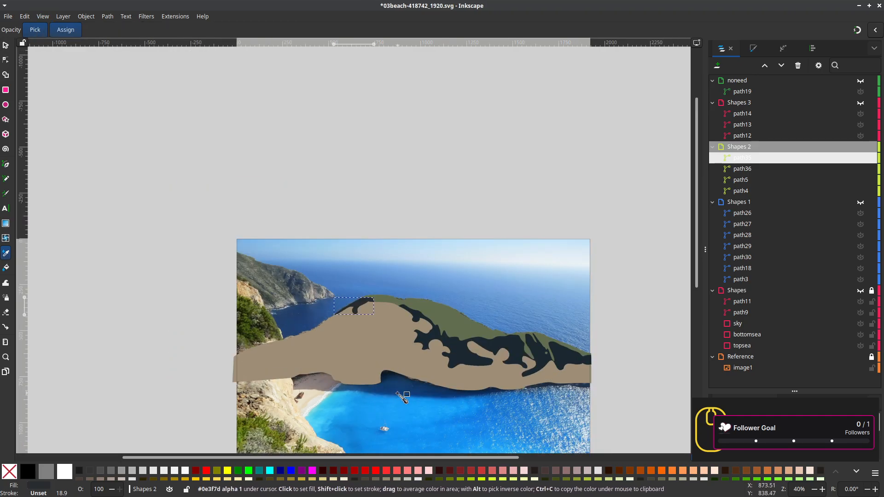
drag(392, 383, 430, 310)
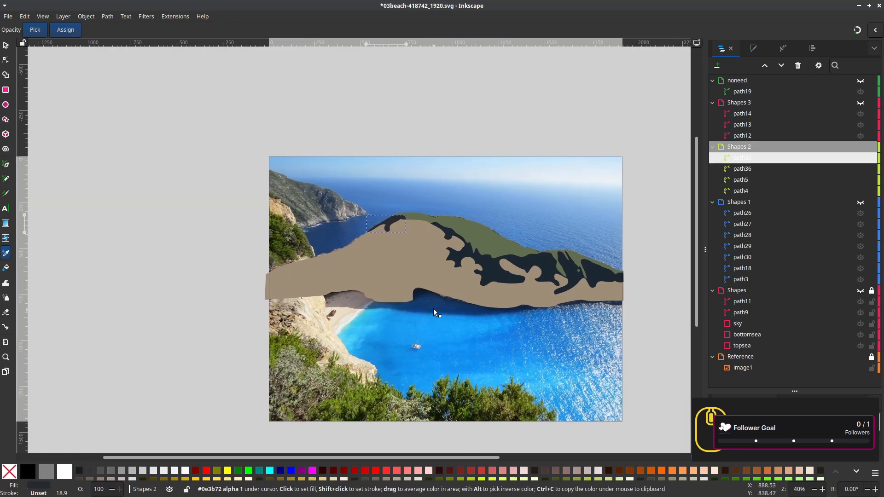
Return the display mode to Outline
click(43, 17)
mouse_move(99, 56)
click(164, 61)
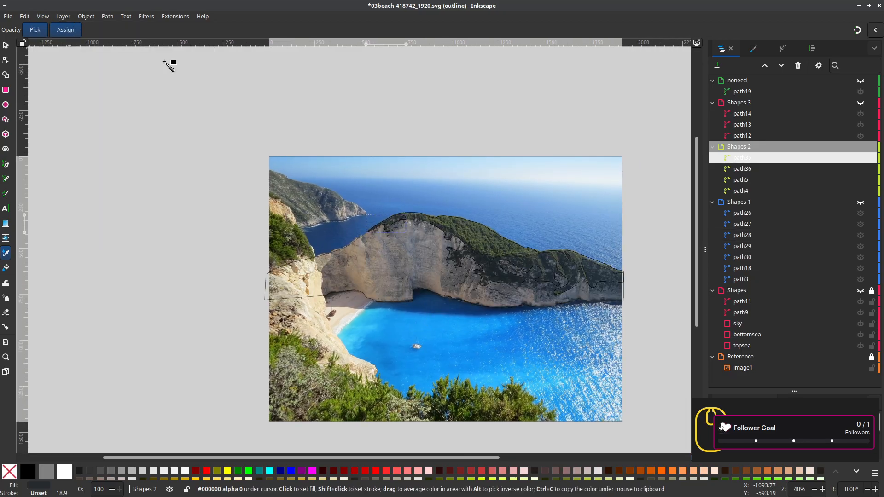
Collapse and hide the Shapes 2 layer
scroll(280, 251, up, 1)
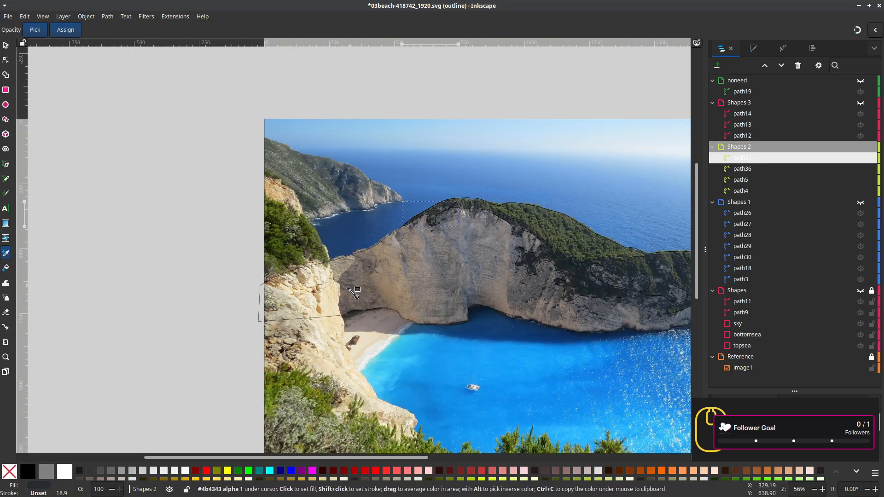
scroll(331, 295, up, 2)
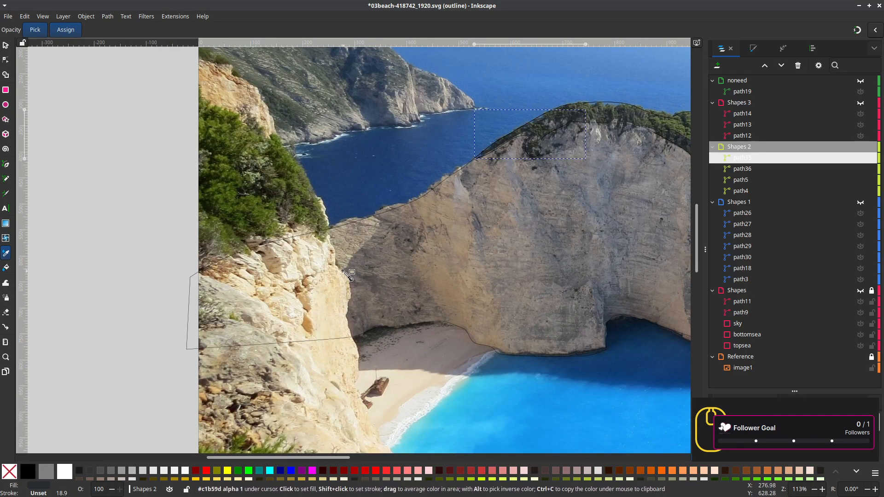
scroll(348, 275, down, 2)
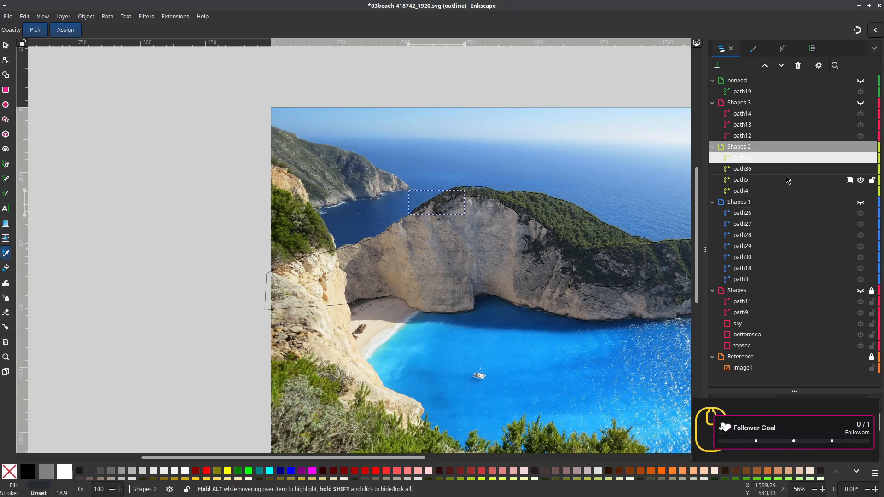
click(712, 147)
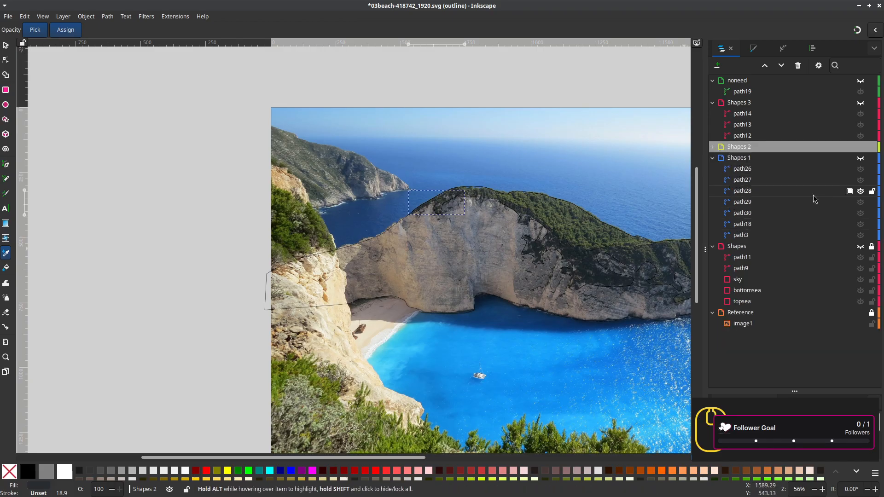
click(860, 146)
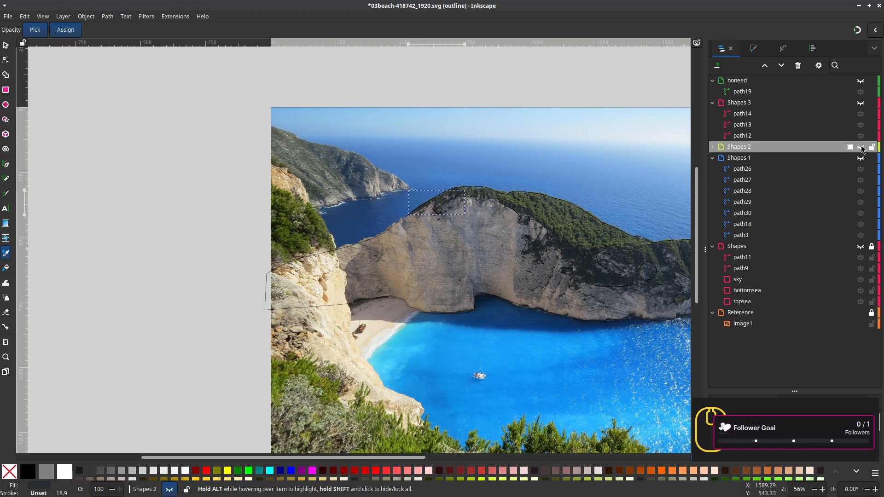
Show and unlock the Shapes layer and fill the beach shape path9 with an averaged colour sampled along the photo's shoreline
click(747, 269)
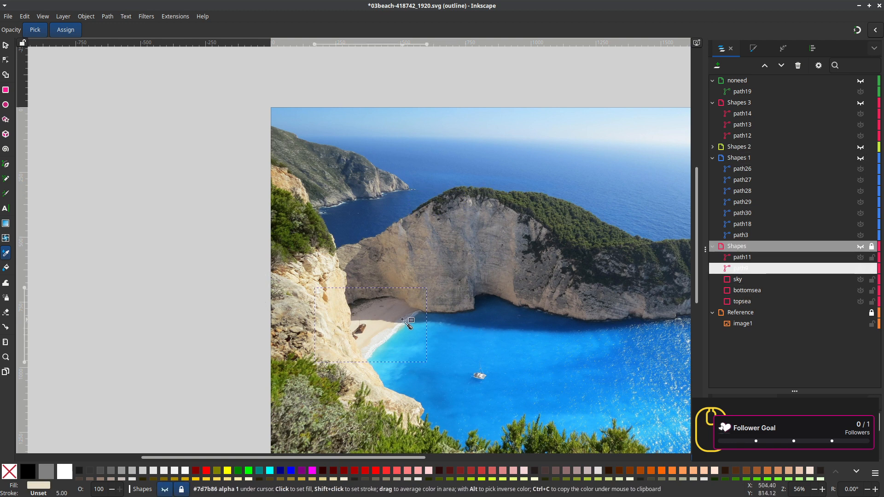
scroll(403, 322, up, 2)
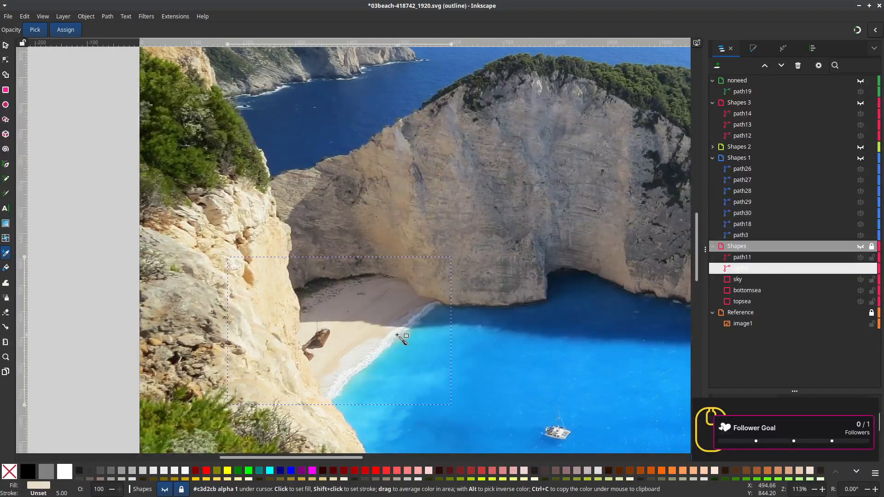
drag(397, 335, 501, 339)
scroll(500, 339, up, 1)
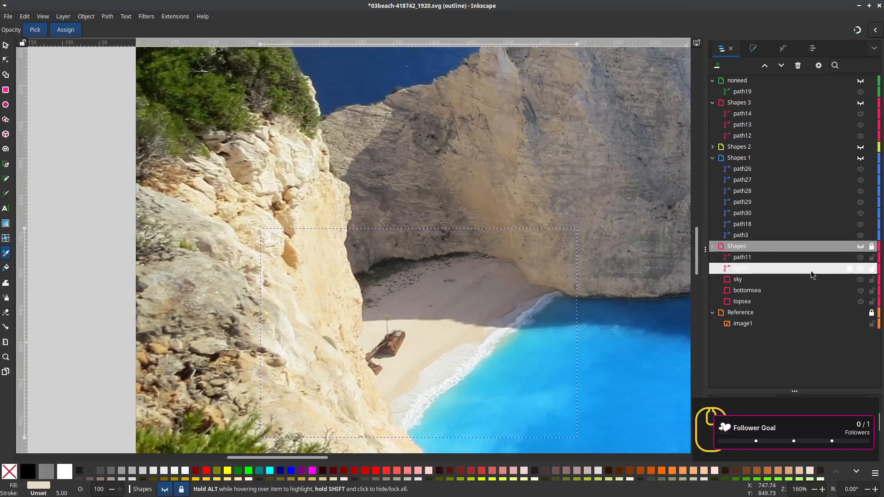
click(861, 246)
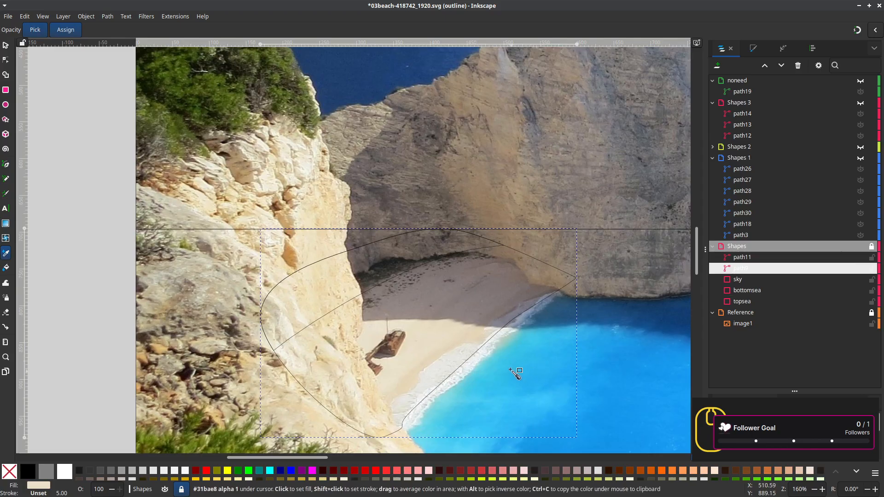
click(871, 246)
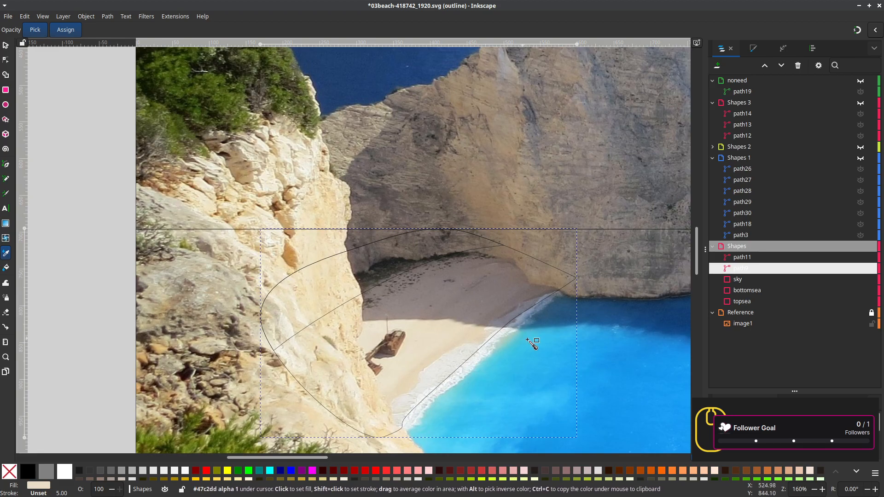
drag(529, 327, 488, 332)
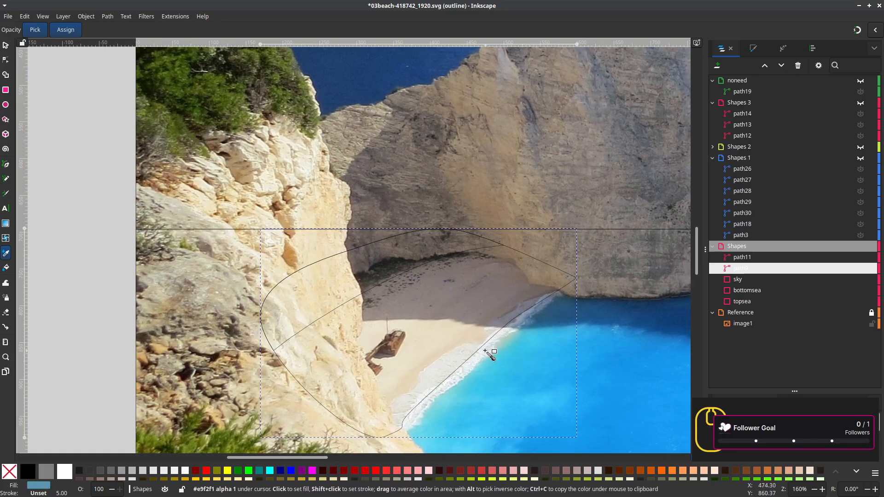
Draw a closed Pen path over the sunlit lower part of the beach, its upper edge following the cliff shadow's boundary on the sand
key(s)
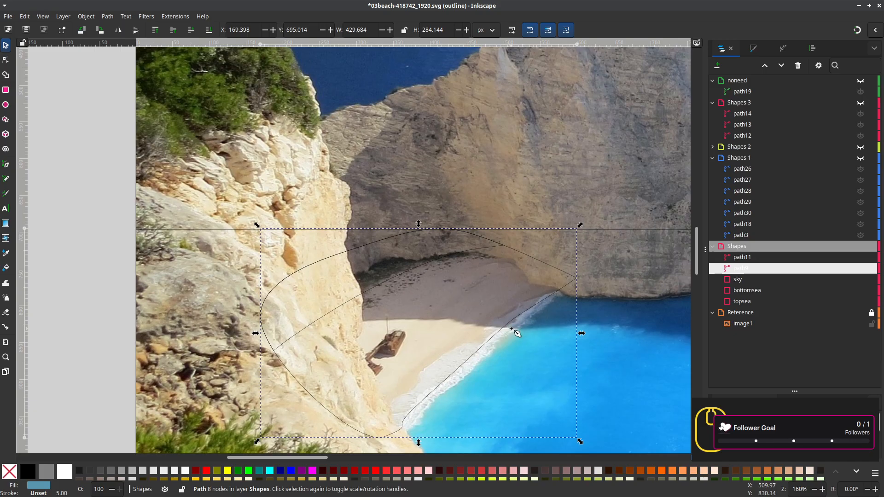
key(b)
drag(512, 330, 441, 316)
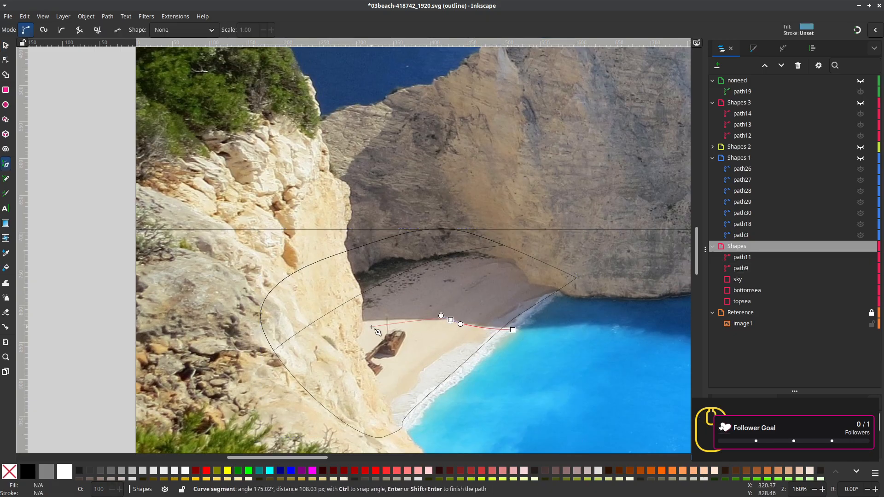
click(292, 323)
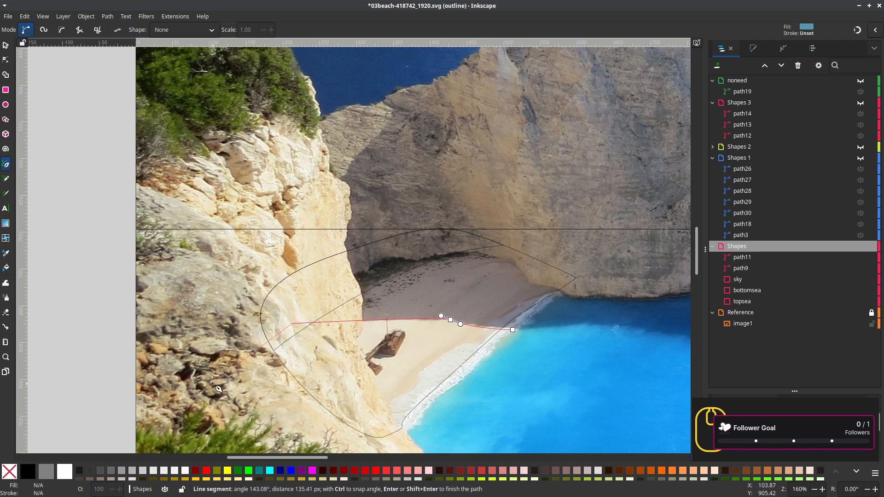
click(213, 383)
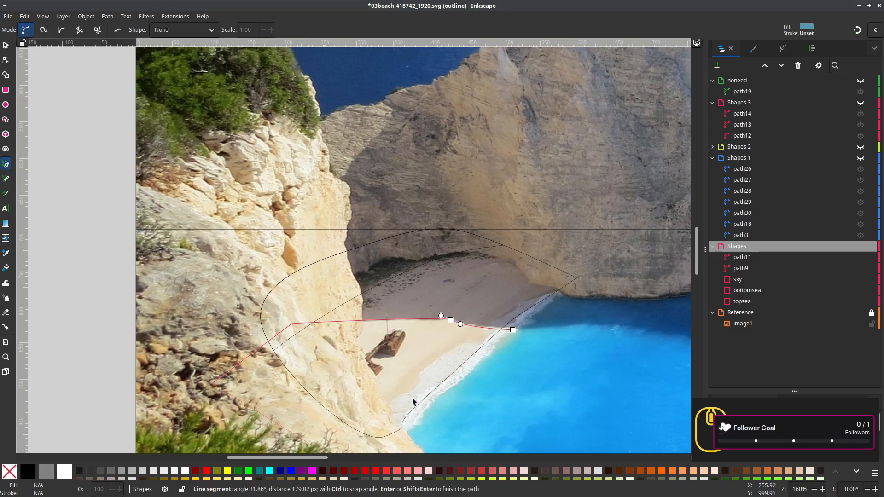
click(370, 450)
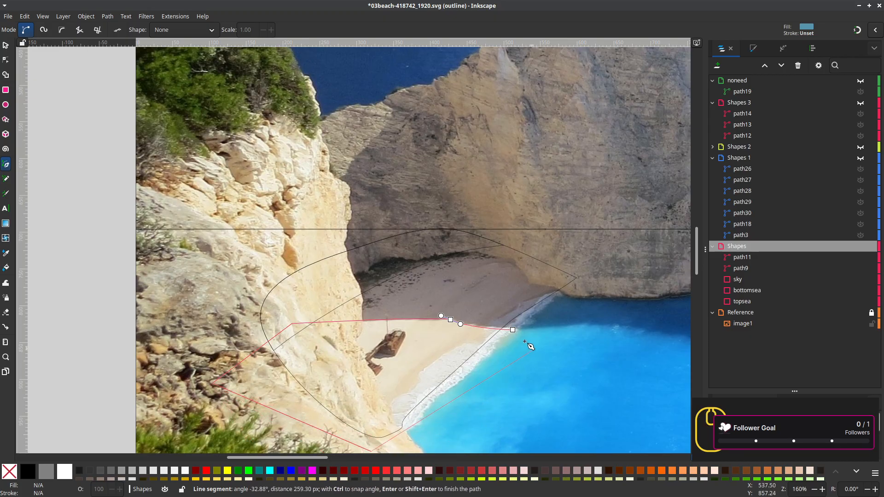
click(513, 330)
Move the new path's lower corner and upper-left corner outward so that it extends past the outline of beach shape path9
scroll(483, 357, down, 2)
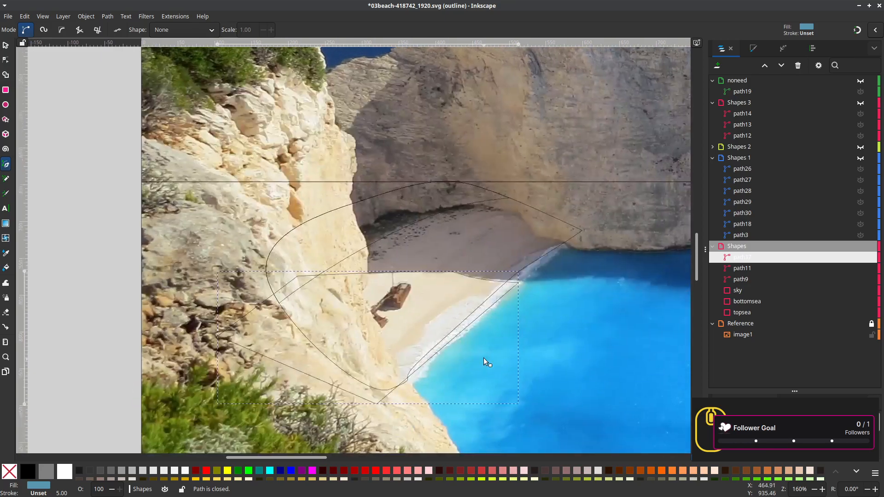
key(n)
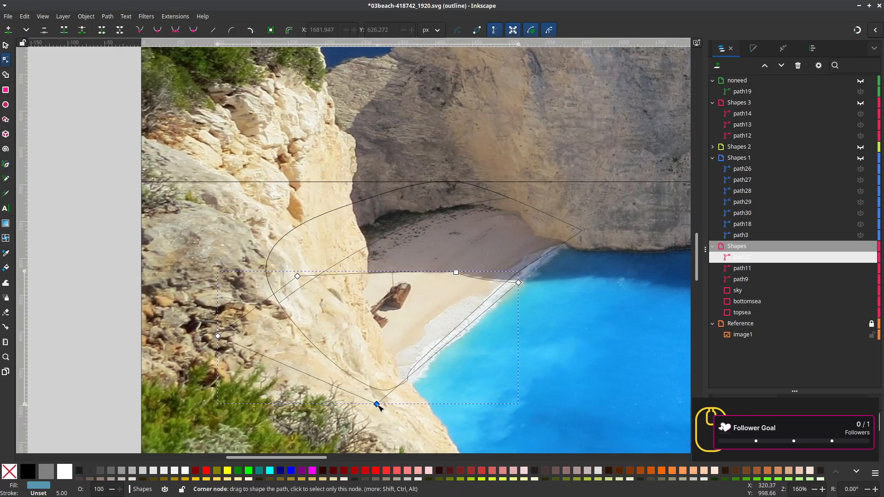
drag(377, 404, 408, 424)
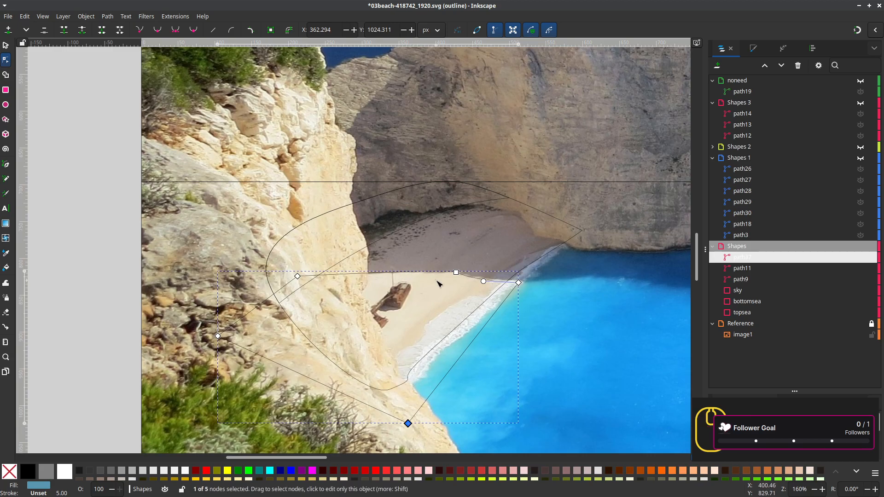
scroll(444, 283, up, 3)
scroll(444, 286, down, 1)
click(738, 282)
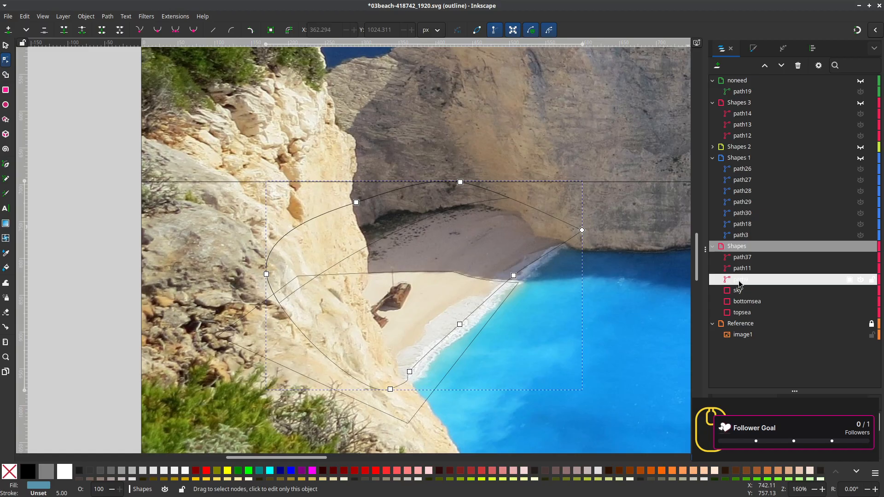
click(303, 277)
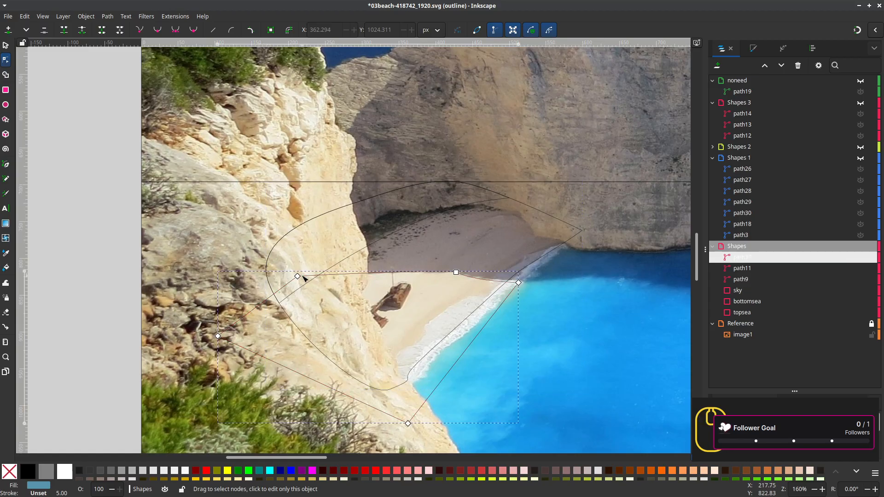
drag(299, 275, 242, 271)
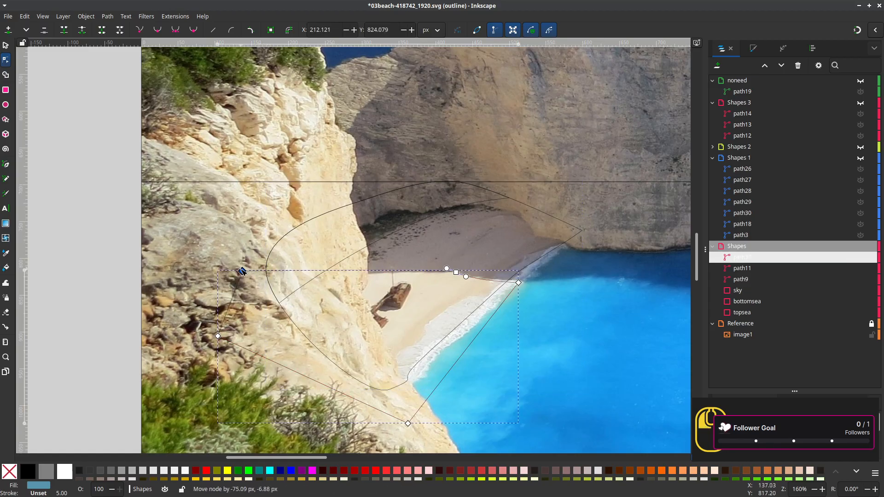
Duplicate the beach shape path9 and subtract the newly drawn sunlit-area path from the duplicate with Difference
click(741, 279)
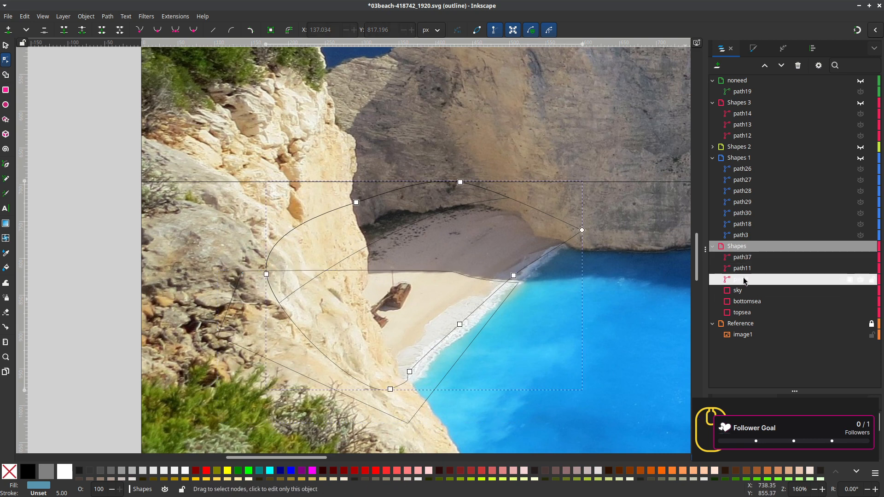
right_click(744, 281)
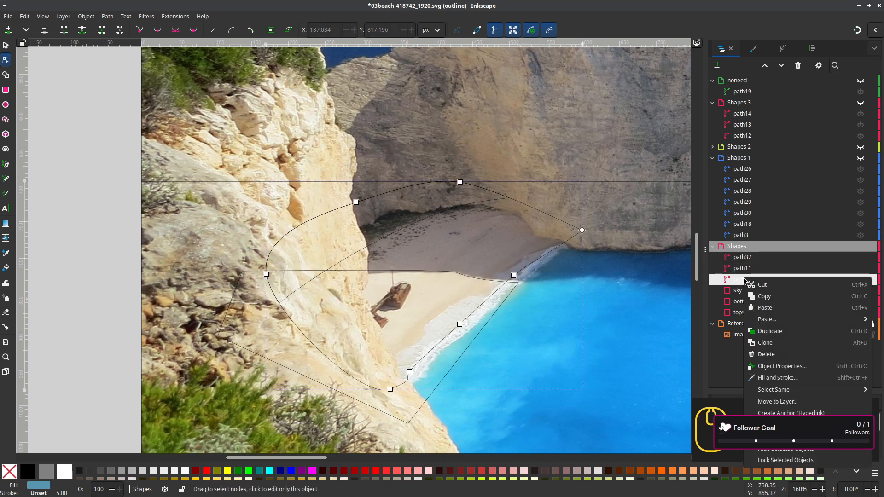
click(764, 329)
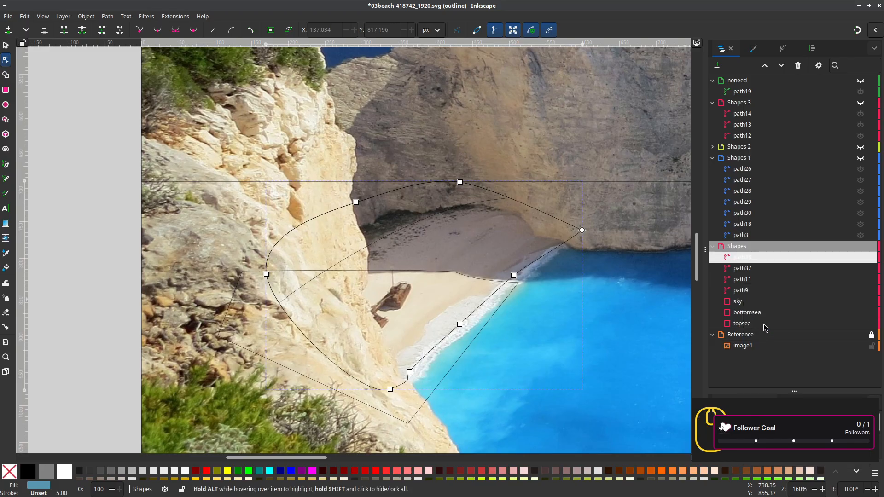
drag(745, 272, 753, 262)
shift+click(747, 268)
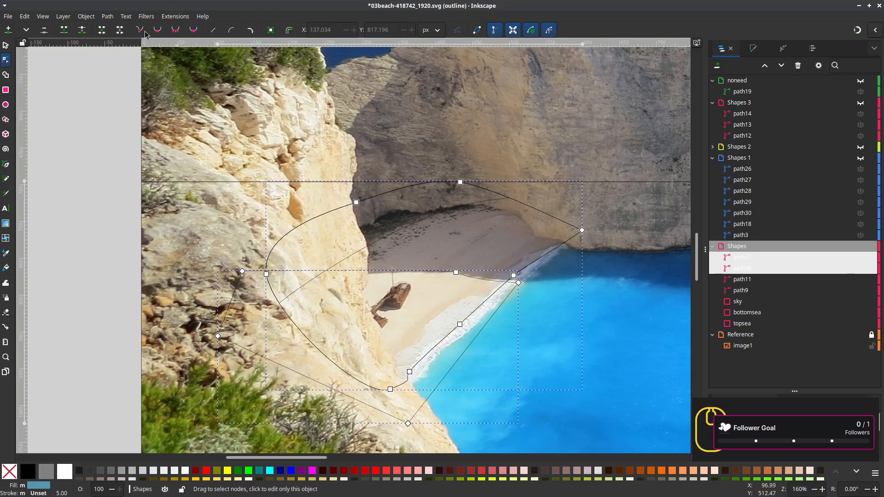
click(107, 17)
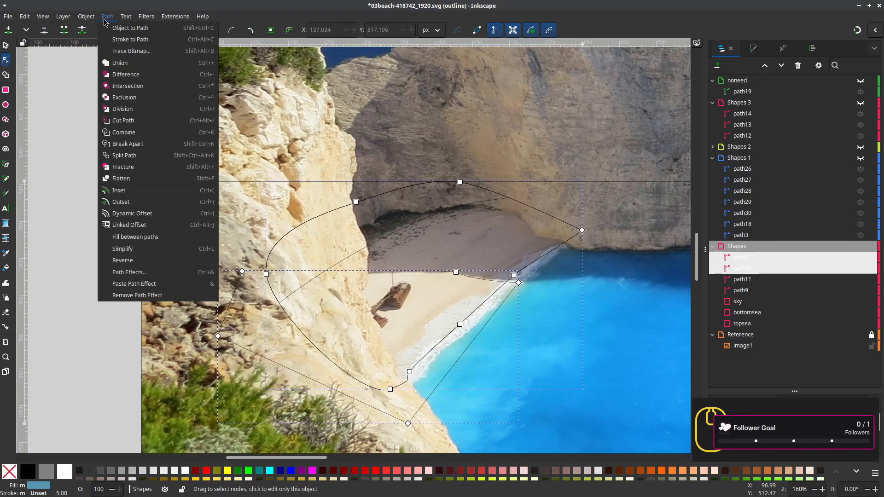
click(125, 74)
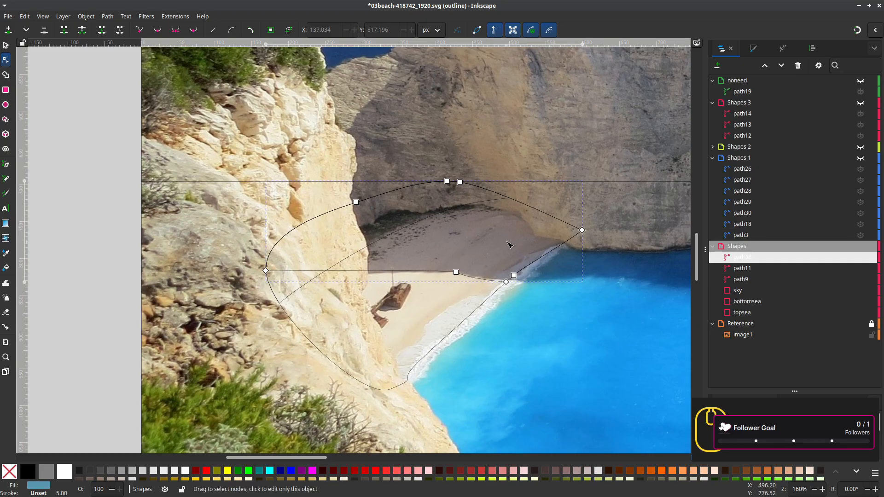
Fill the remaining upper beach piece with a grey-brown sampled from the shaded sand and set the display mode to Normal
key(d)
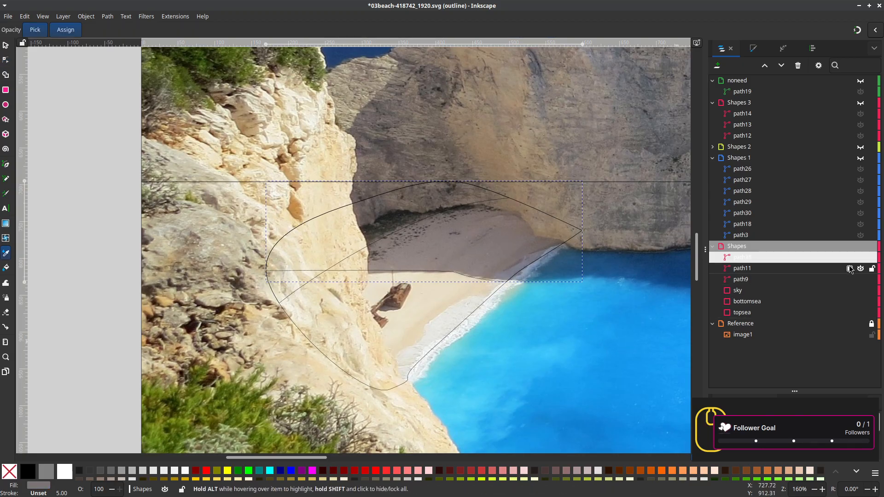
click(46, 16)
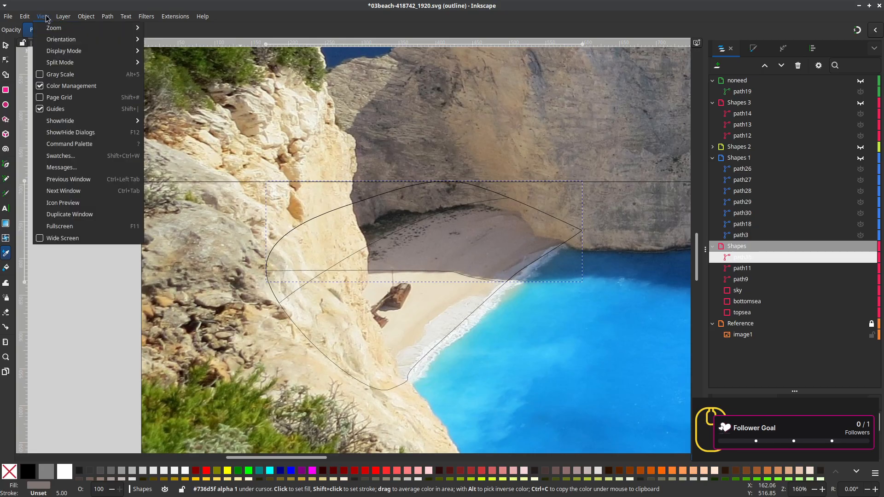
mouse_move(65, 52)
click(153, 55)
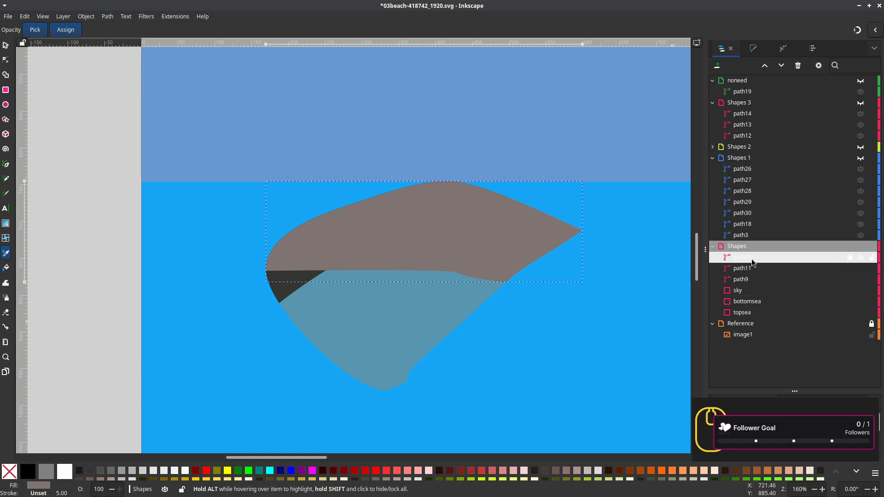
Move the grey-brown upper beach piece below the dark shadow shape path11 in the stacking order
drag(753, 262, 761, 277)
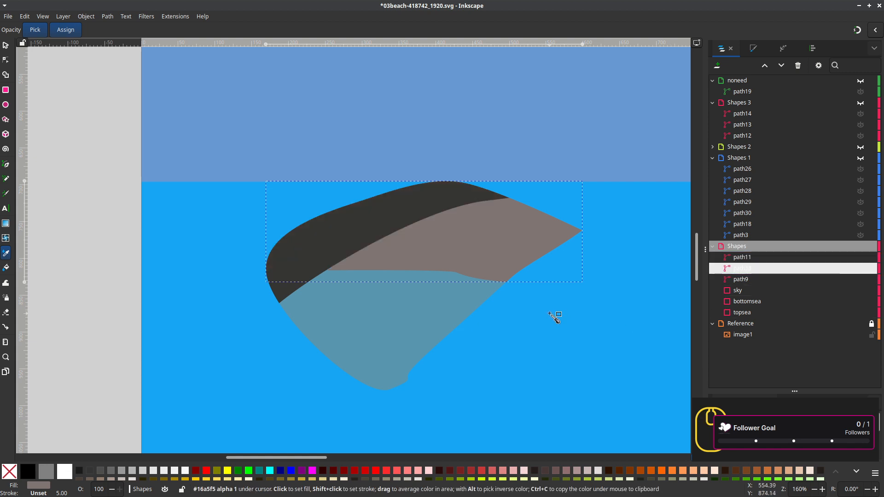
scroll(555, 318, down, 2)
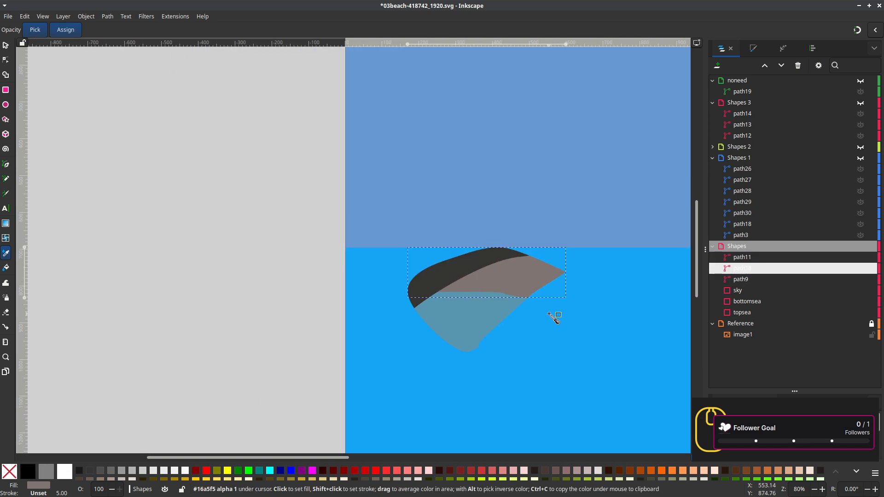
drag(545, 313, 430, 254)
Fill the beach shape path9 with a light cream sampled from the photo's sunlit sand in Outline display mode, and restore Normal mode
click(748, 280)
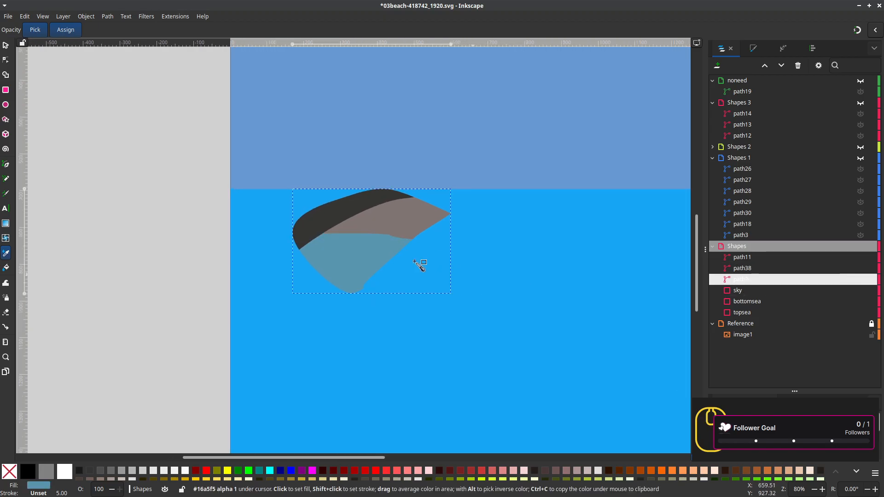
scroll(337, 264, up, 1)
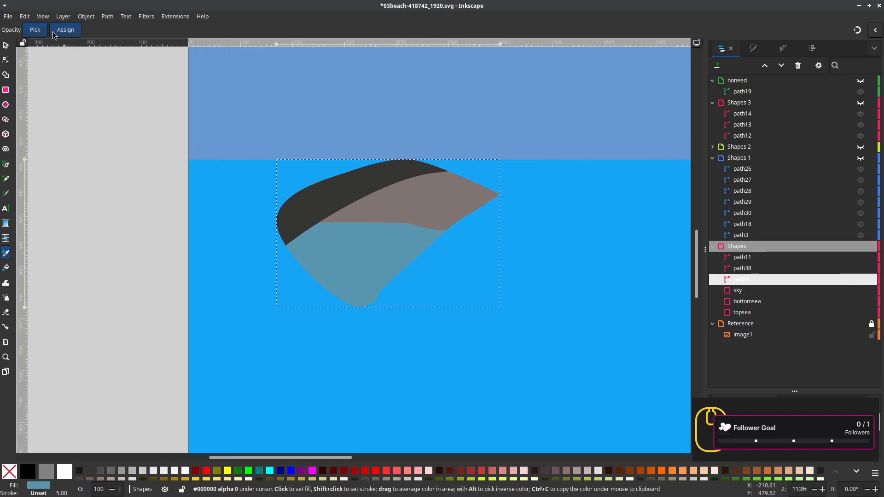
click(43, 18)
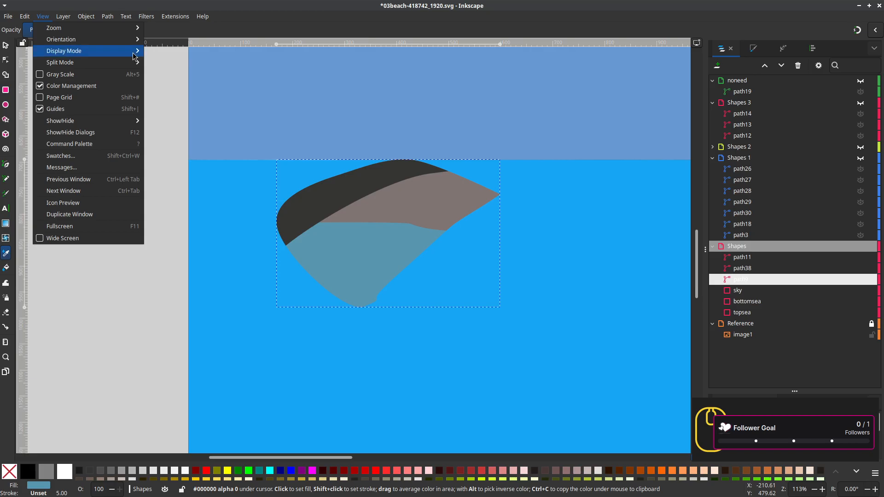
mouse_move(138, 51)
click(165, 63)
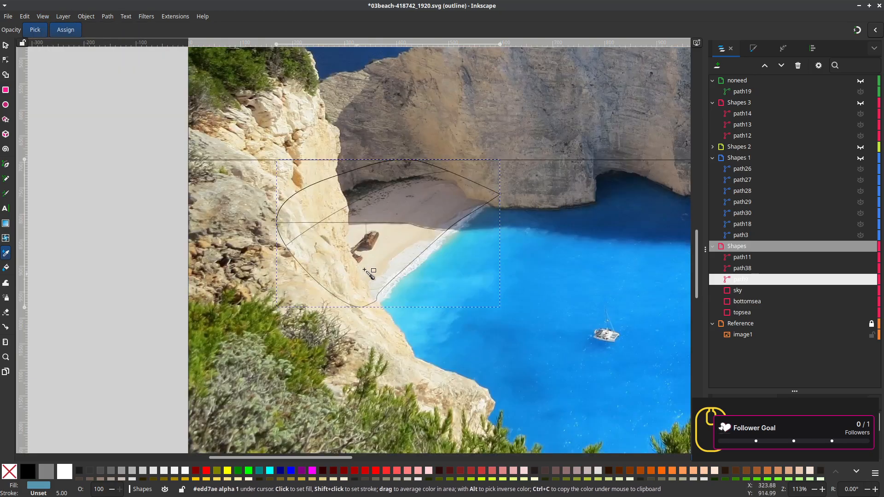
click(396, 240)
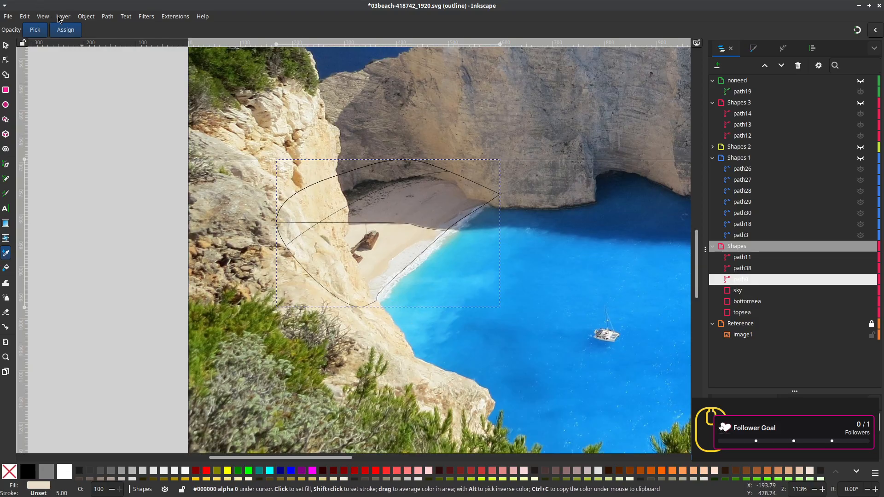
click(44, 17)
mouse_move(116, 50)
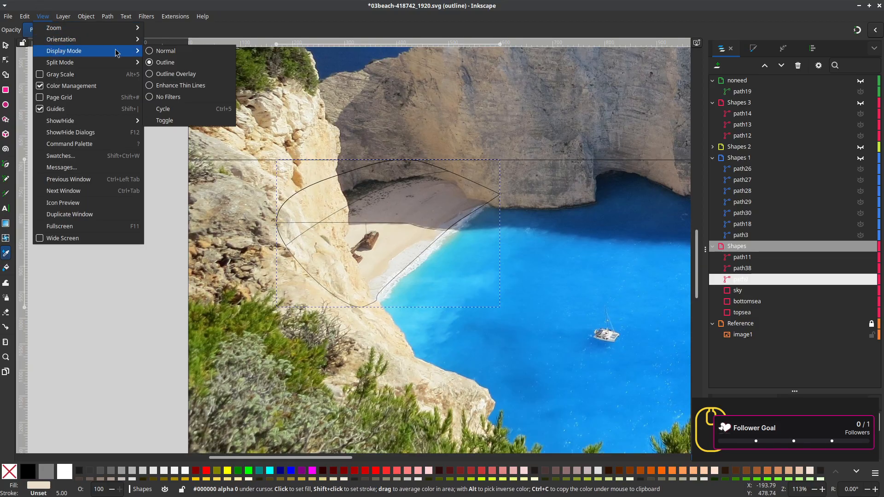
click(162, 51)
Show the hidden layers Shapes 1, Shapes 2 and Shapes 3 to view the whole traced scene
scroll(367, 321, down, 3)
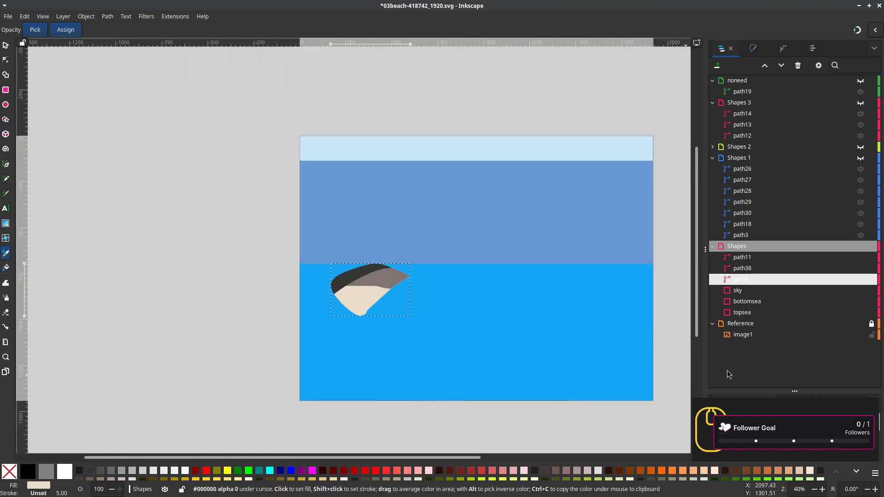
click(860, 158)
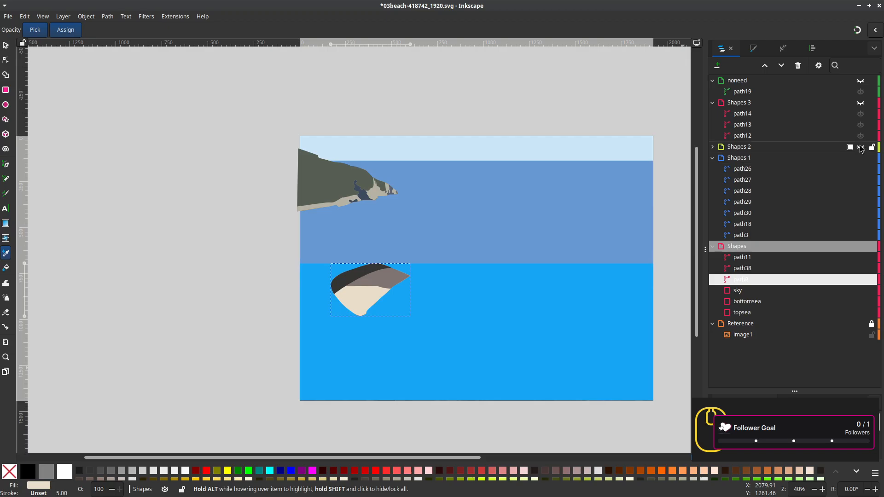
click(860, 148)
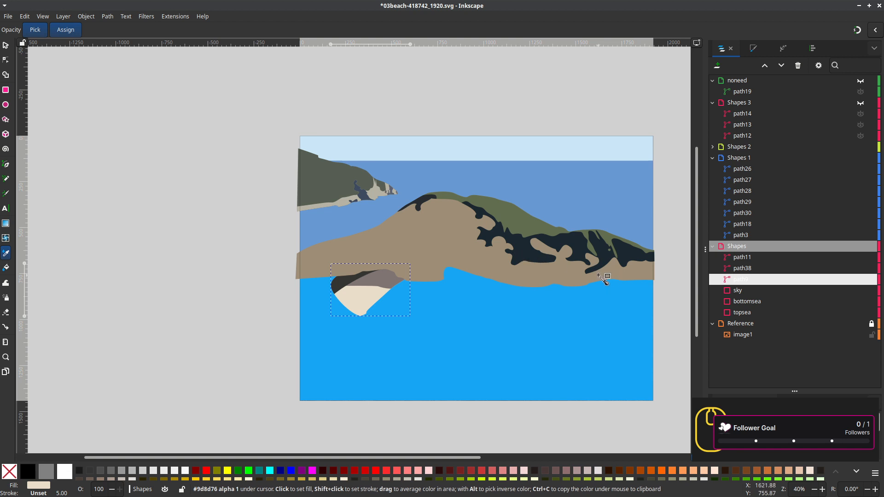
click(860, 103)
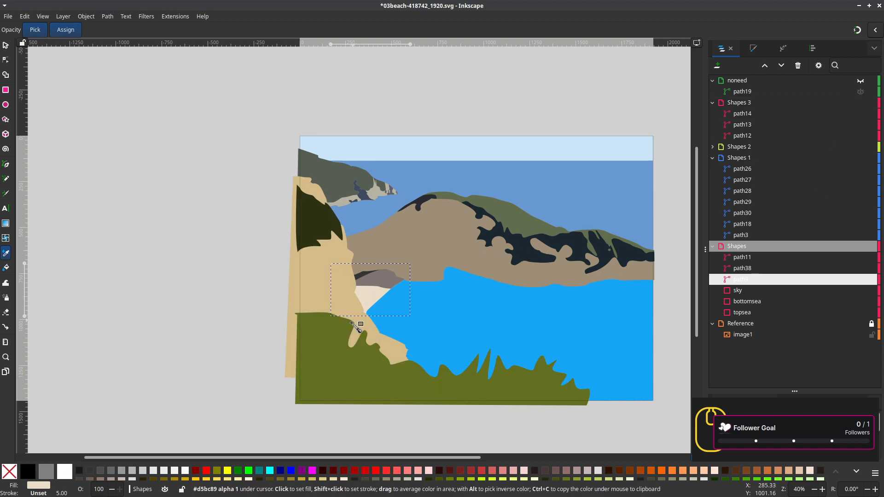
Set the display mode to Outline to compare the traced paths with the photo around the beach and near cliff
click(43, 17)
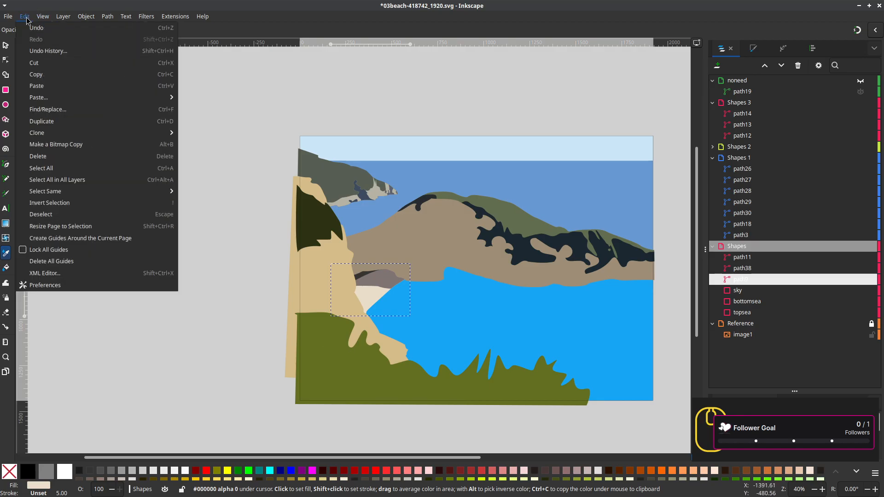
mouse_move(76, 51)
click(152, 61)
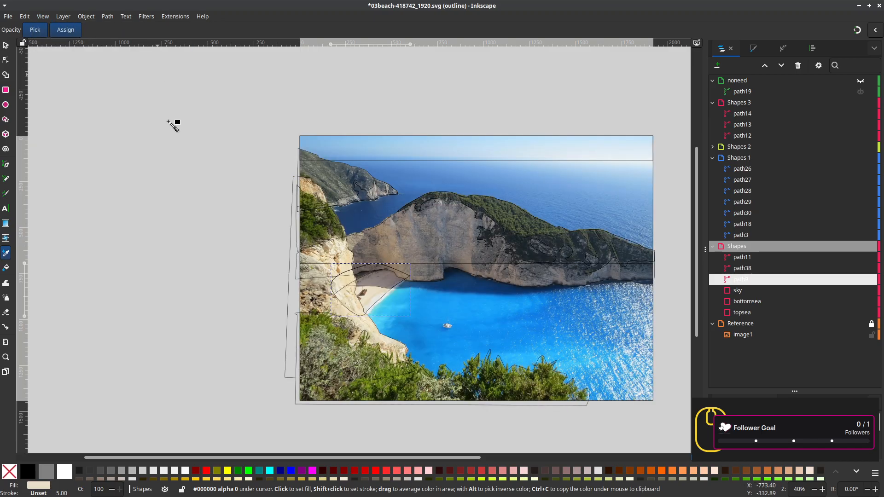
ctrl+scroll(396, 446, up, 1)
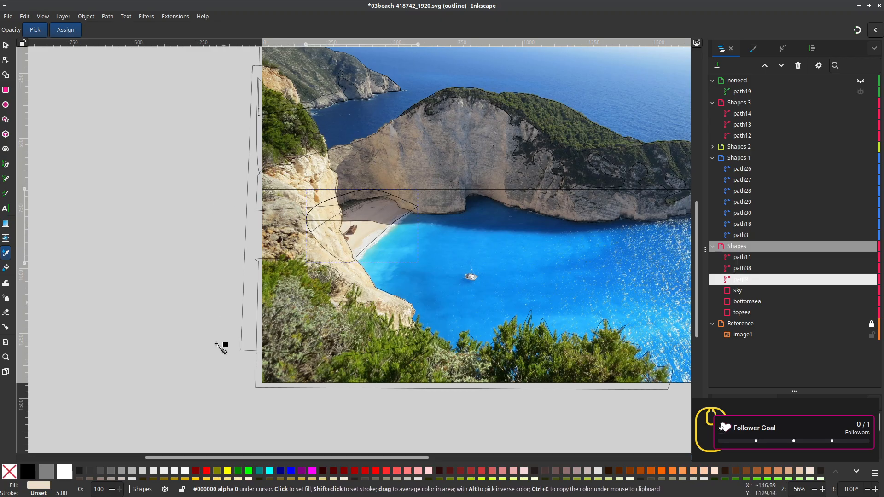
scroll(227, 339, up, 3)
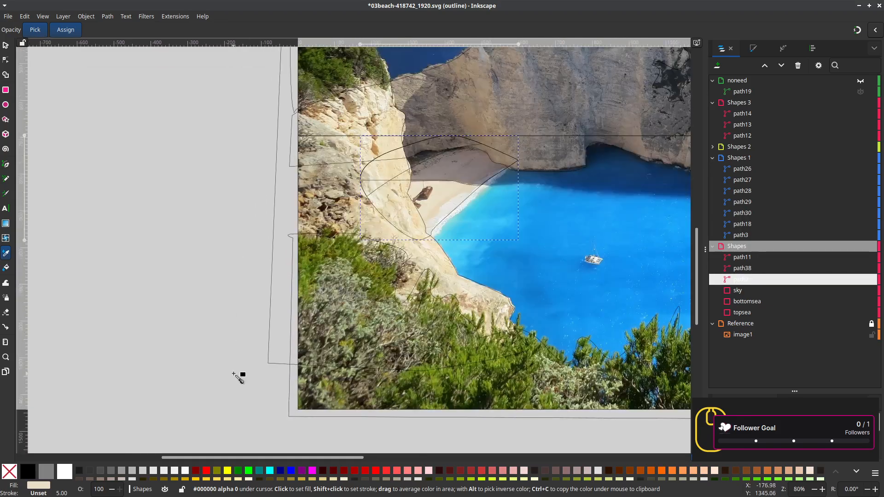
scroll(281, 274, down, 1)
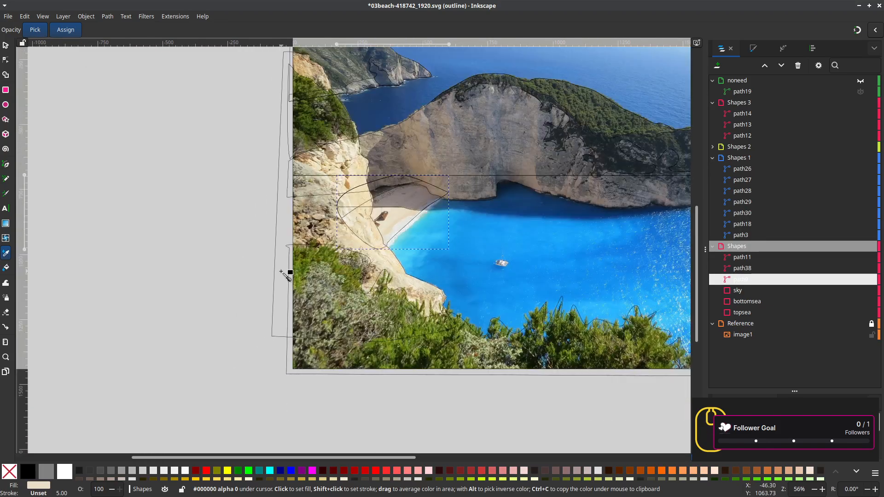
Draw a closed Bezier path around the grey rock area of the left cliff, extending past the photo's left edge
scroll(282, 274, up, 3)
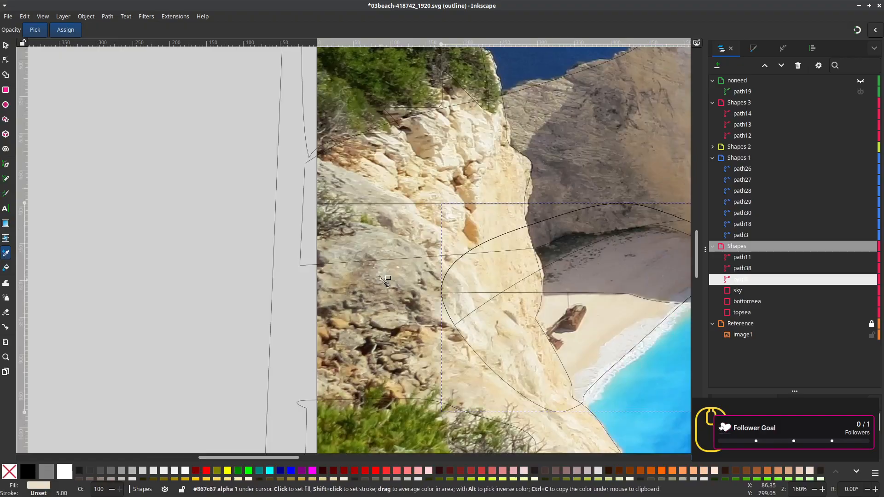
scroll(370, 216, down, 4)
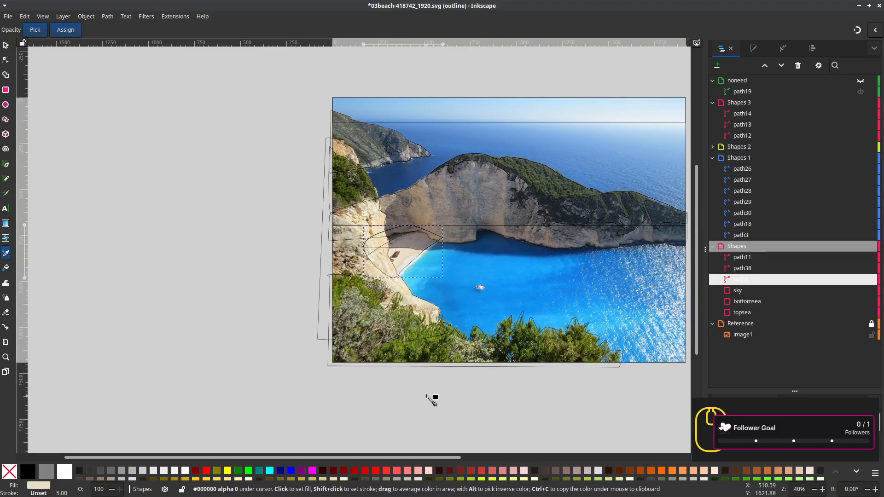
scroll(360, 290, up, 2)
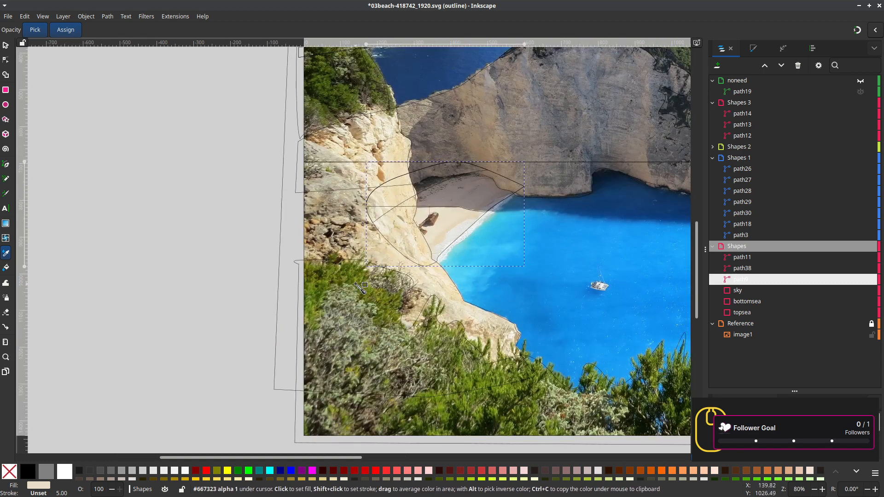
drag(357, 278, 390, 354)
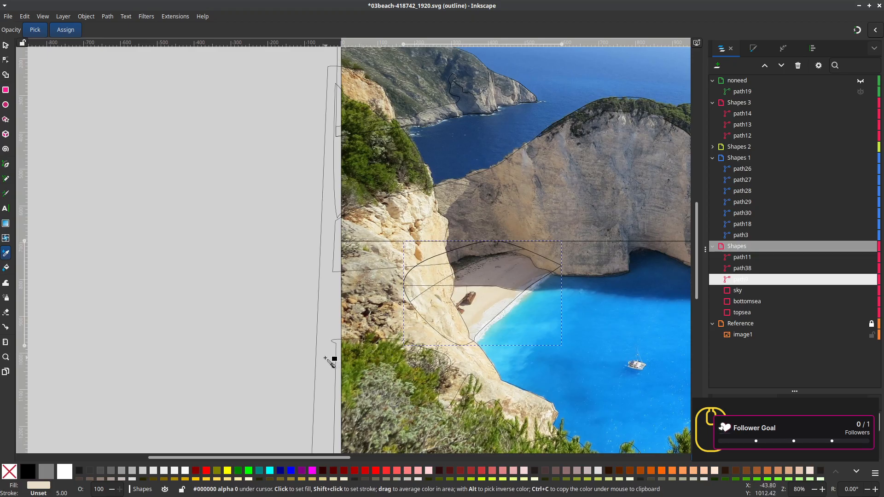
key(b)
ctrl+scroll(330, 365, up, 2)
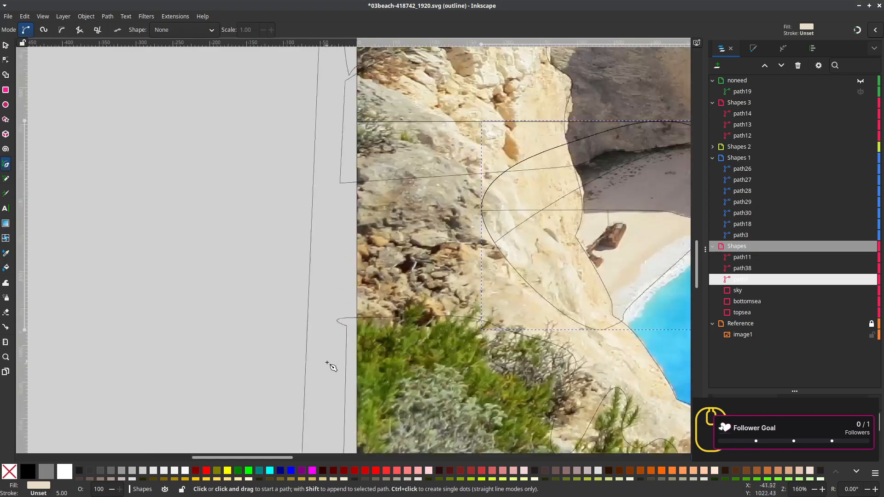
click(340, 341)
drag(480, 338, 492, 317)
drag(471, 281, 492, 236)
drag(499, 197, 488, 189)
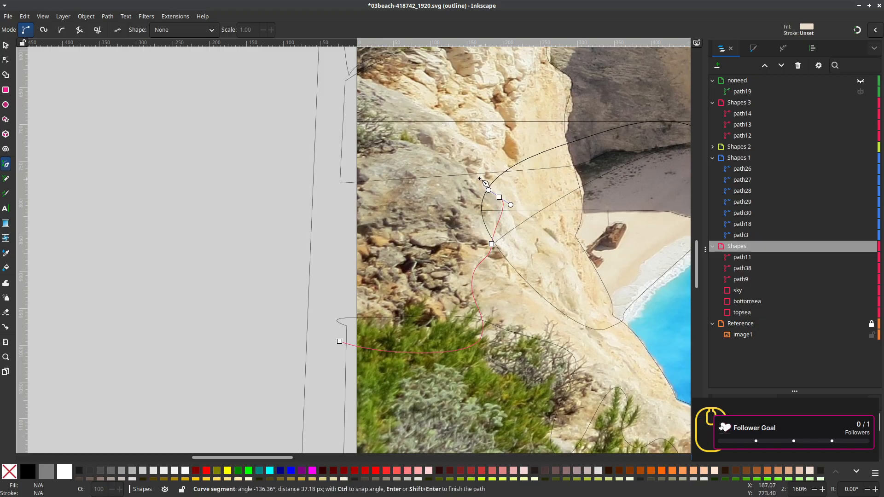
click(478, 169)
drag(467, 142, 426, 105)
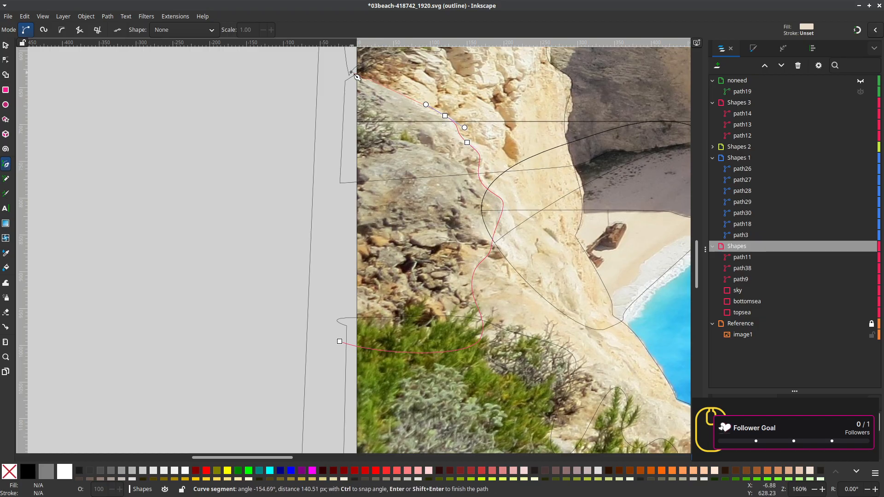
click(336, 70)
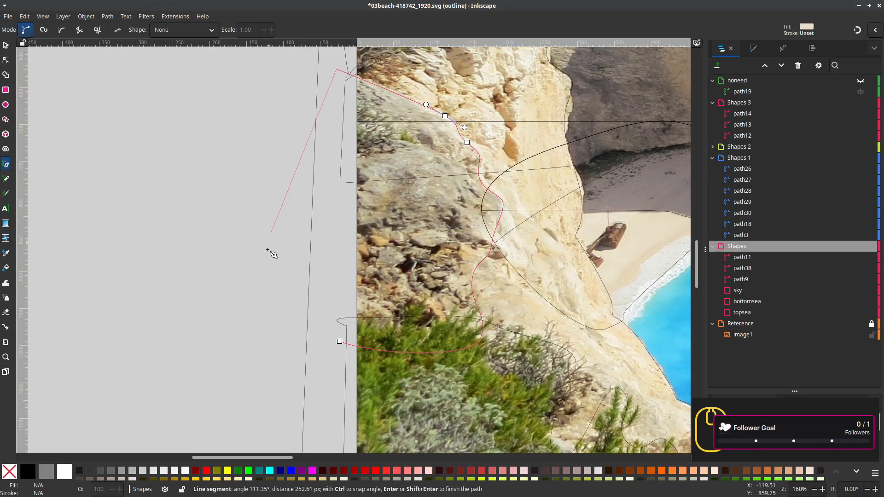
click(340, 341)
Fill the grey rock path with a colour sampled from the rock and move it to the top of the Shapes 3 layer
scroll(437, 213, up, 5)
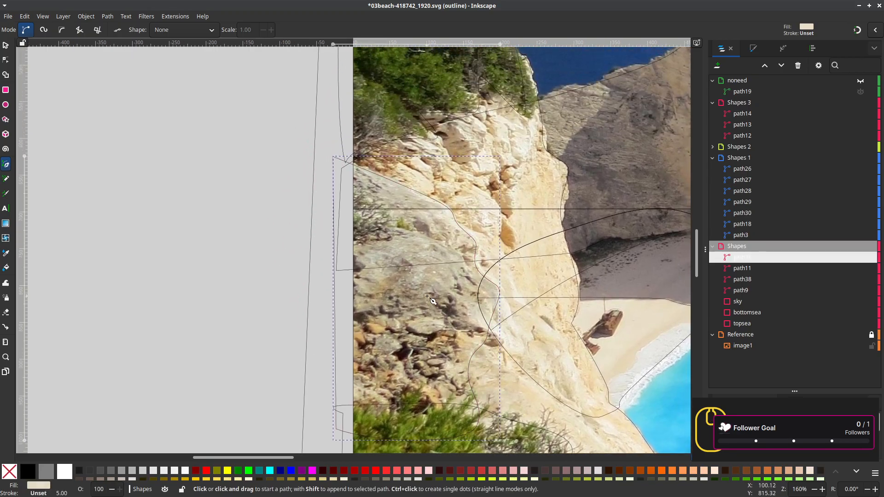
key(d)
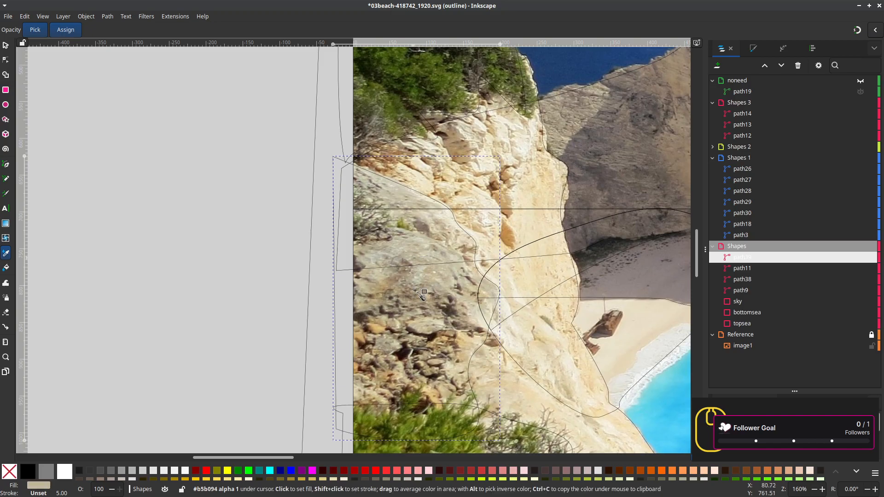
scroll(440, 382, down, 2)
scroll(437, 382, down, 6)
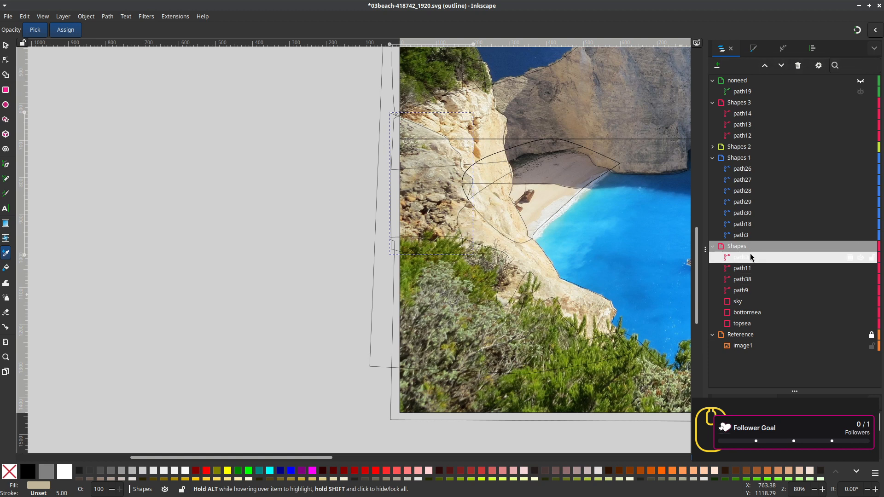
drag(748, 256, 773, 114)
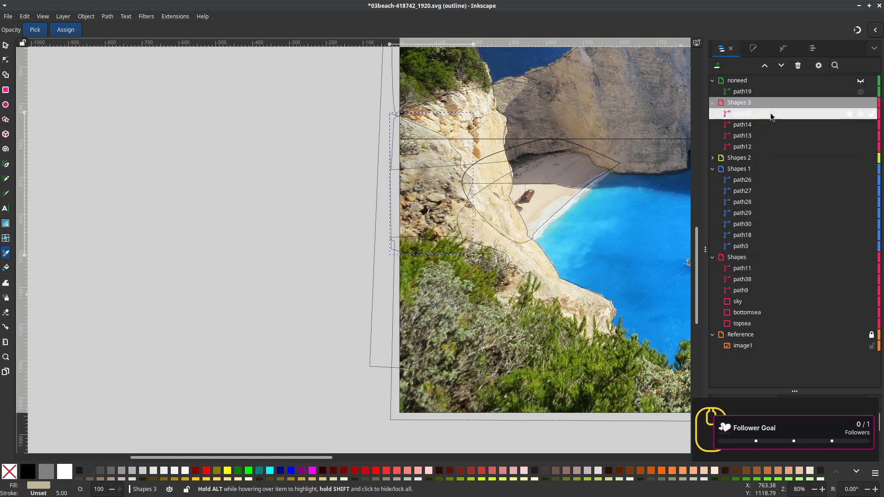
Draw a closed Bezier path around the grey-green bush in the photo's lower-left corner, in the Shapes 3 layer
scroll(532, 317, down, 4)
scroll(532, 317, right, 4)
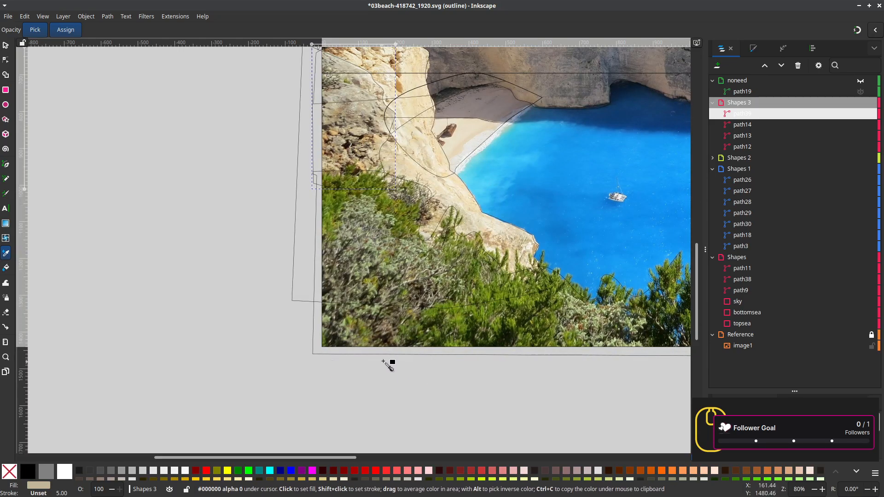
drag(377, 355, 403, 343)
key(b)
click(368, 353)
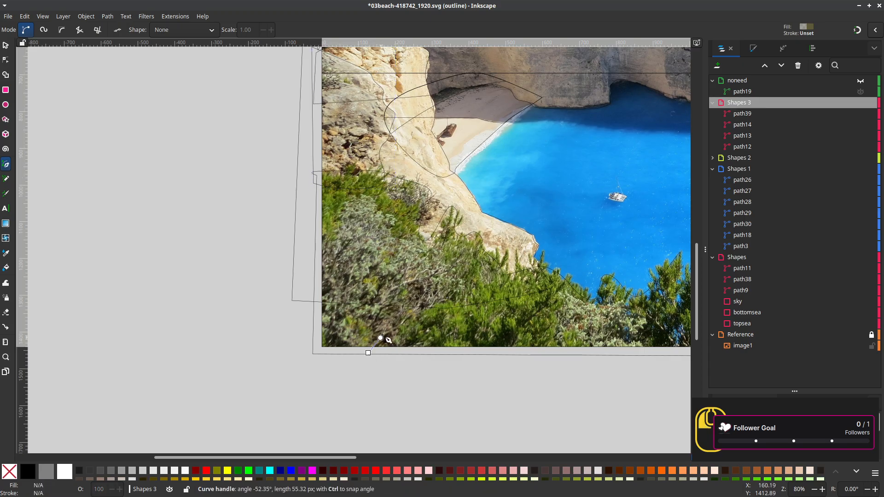
drag(430, 306, 444, 300)
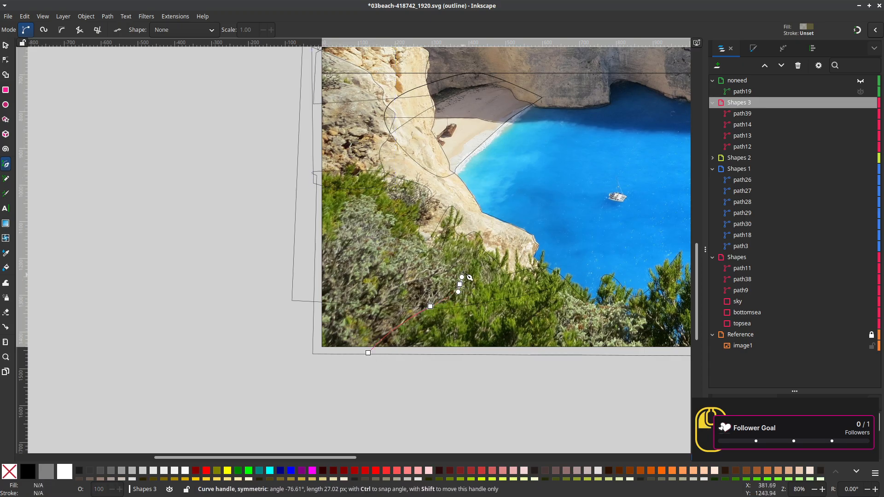
click(459, 284)
drag(436, 252, 418, 242)
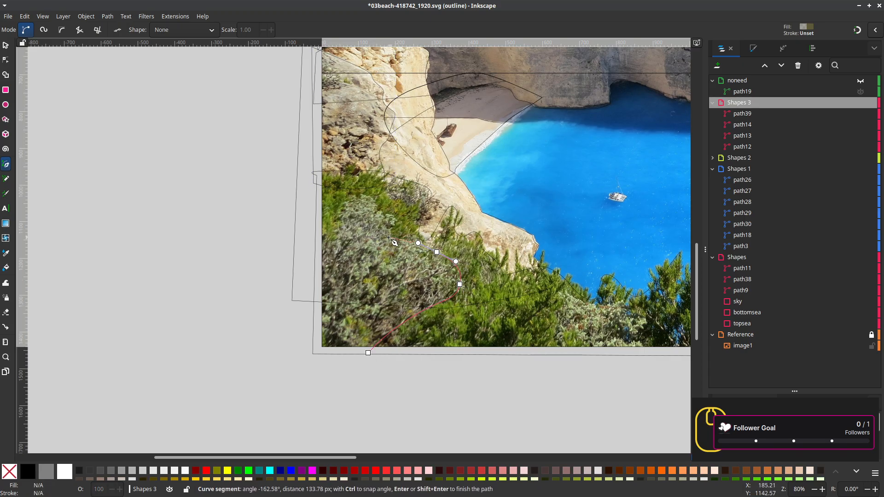
click(388, 234)
drag(392, 215, 346, 201)
click(372, 204)
drag(342, 223, 314, 266)
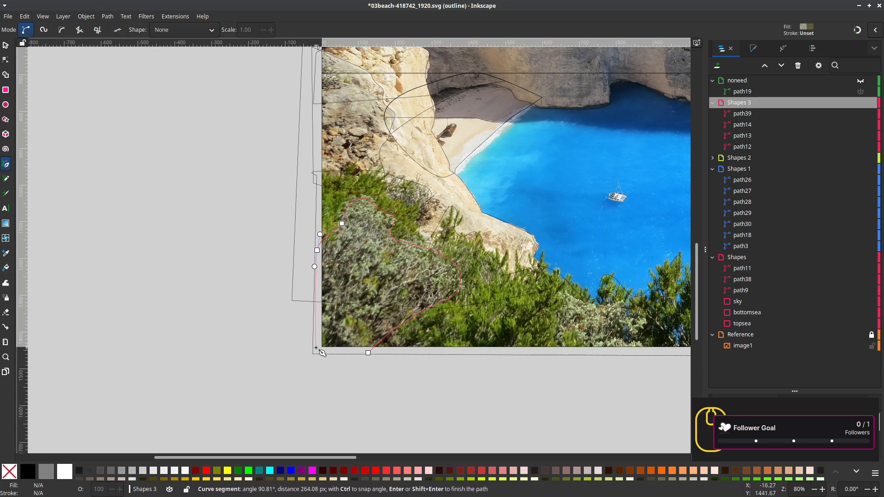
click(368, 352)
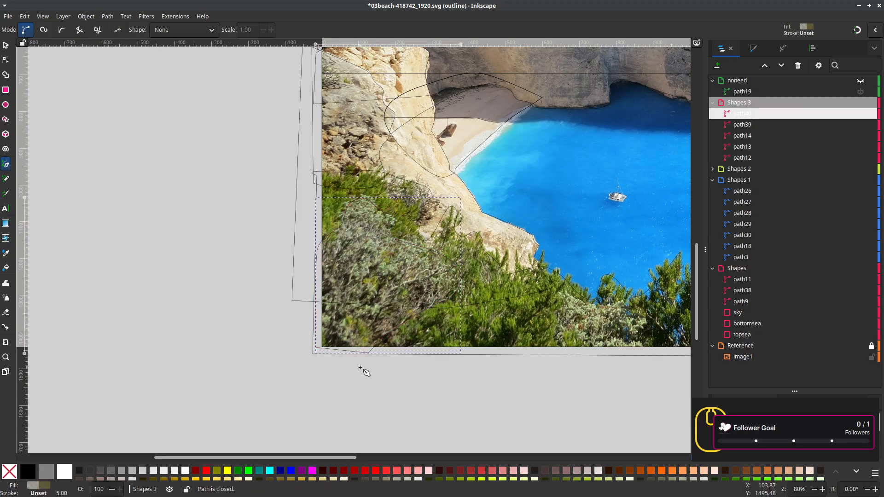
Draw a closed Bezier path around the pale bush at the photo's lower edge, between the two darker green bushes
drag(531, 378, 397, 390)
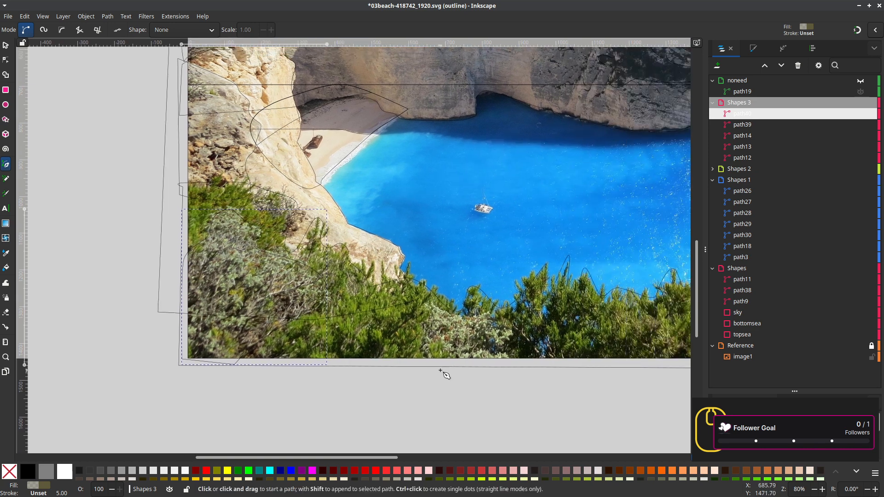
click(446, 359)
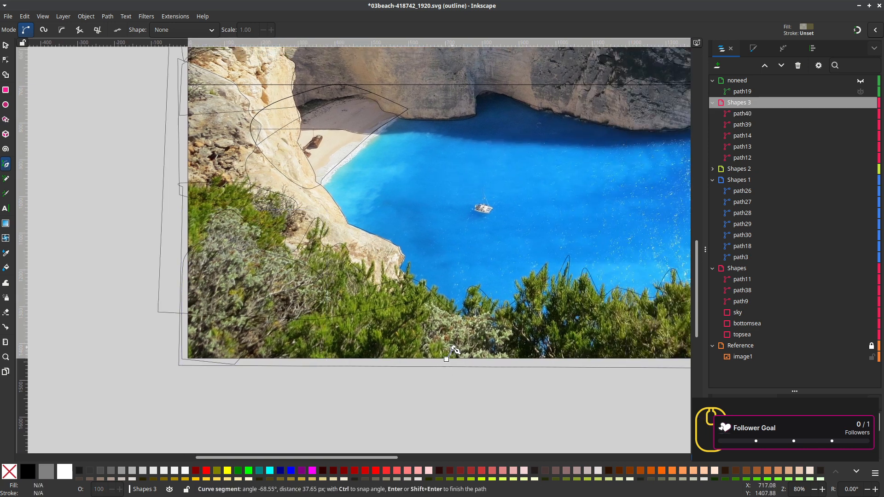
drag(431, 357, 420, 337)
click(431, 314)
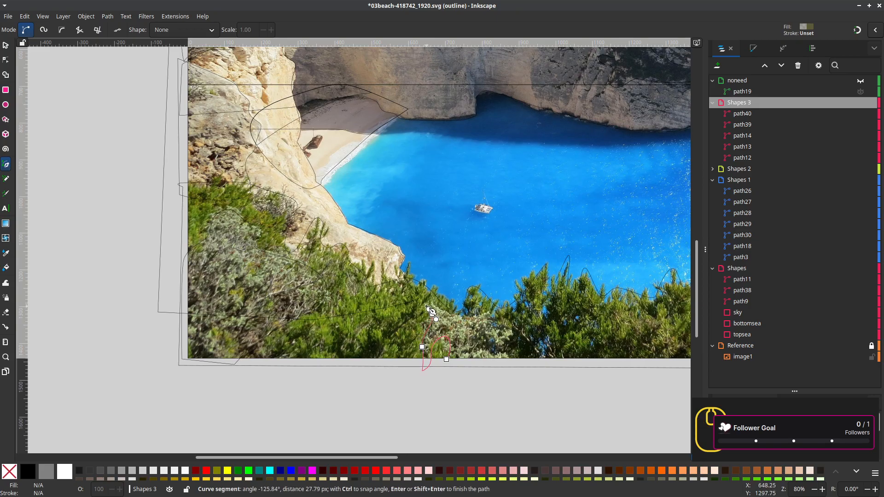
drag(422, 302, 431, 302)
click(458, 319)
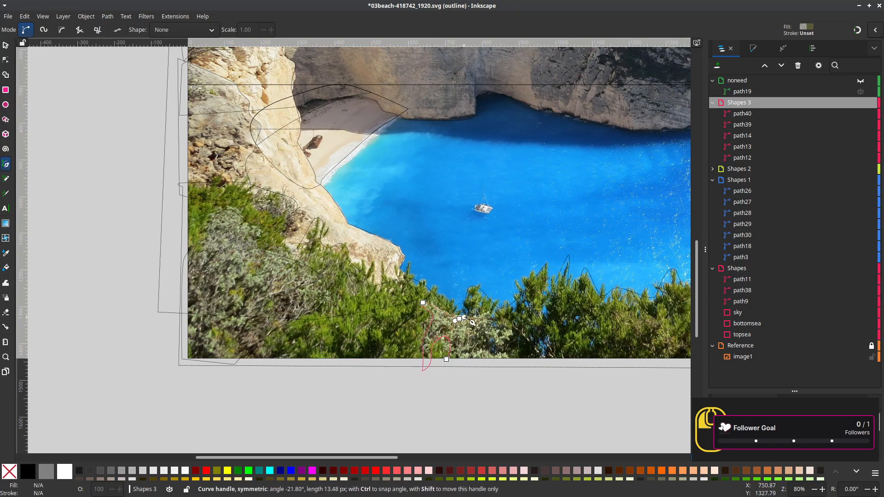
drag(486, 311, 516, 363)
click(493, 323)
click(446, 360)
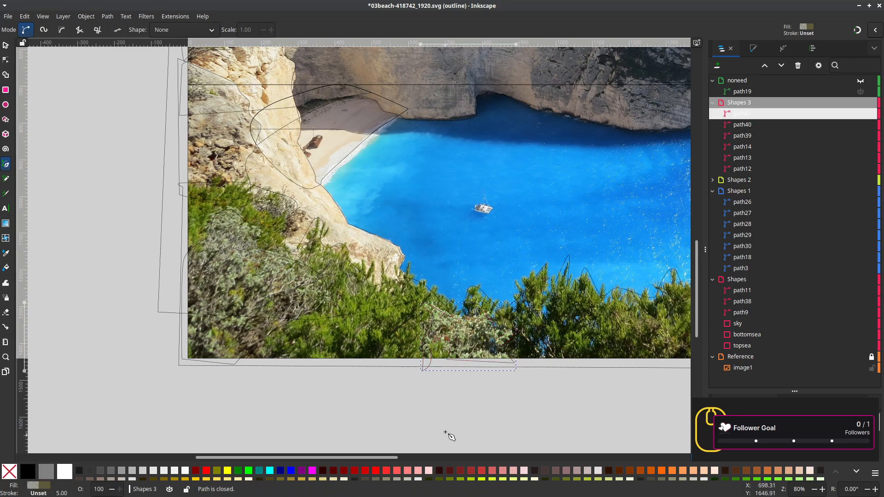
Fill the pale lower-edge bush path and the lower-left bush path with colours sampled from their foliage
ctrl+scroll(455, 426, down, 2)
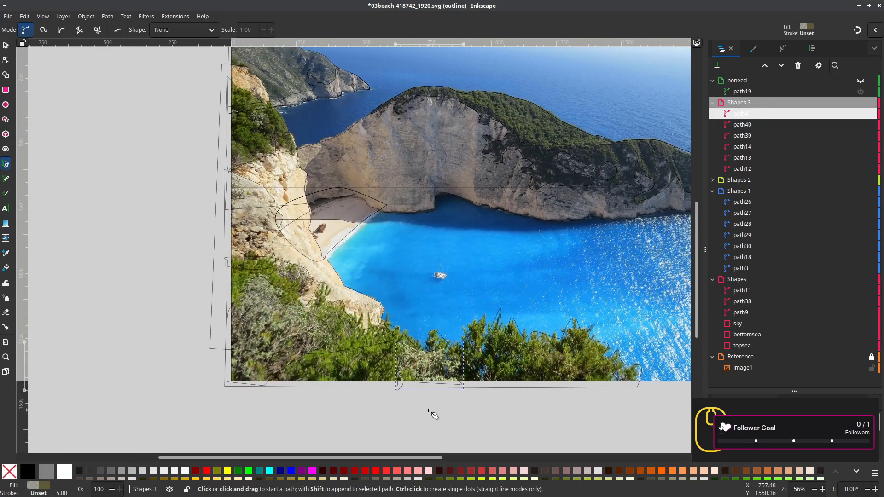
scroll(428, 388, up, 2)
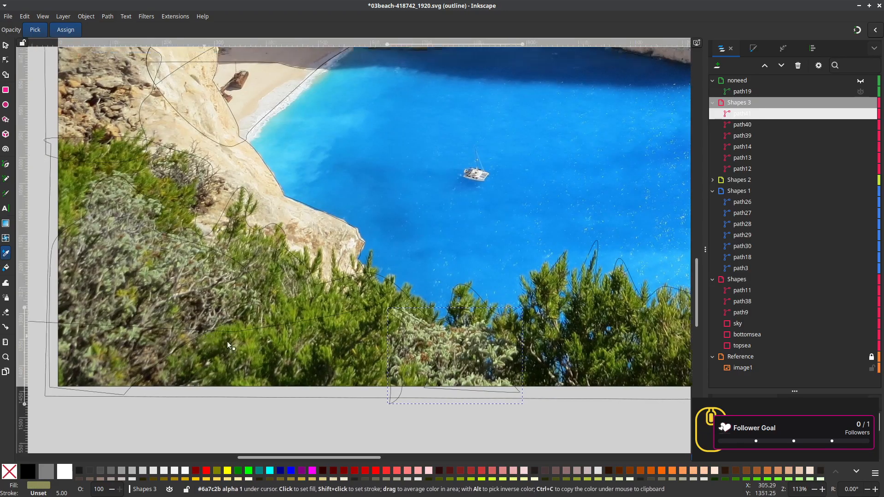
drag(227, 342, 420, 375)
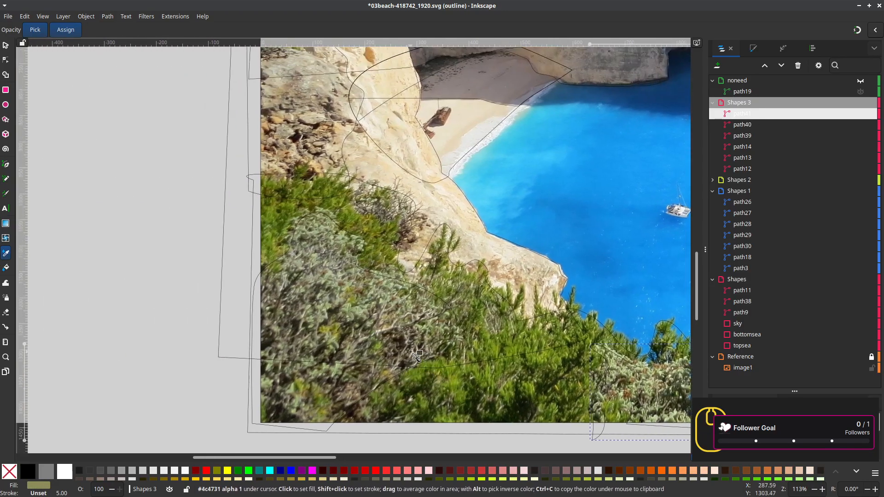
key(s)
click(409, 283)
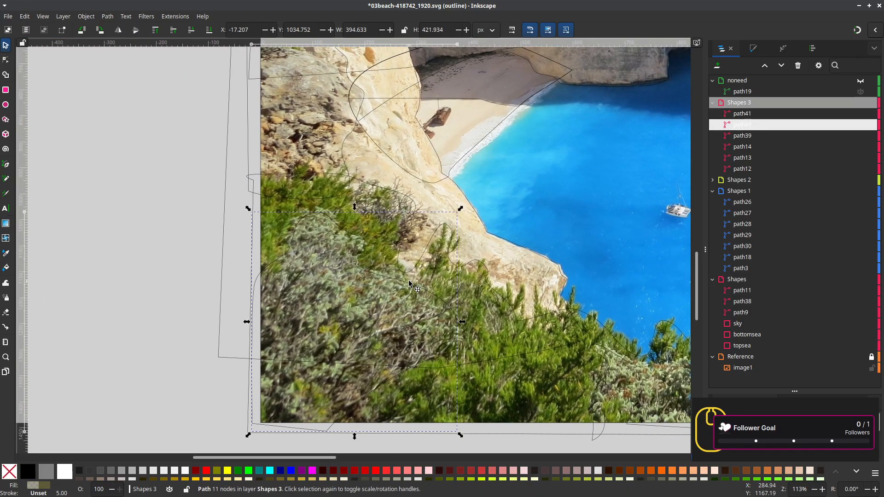
key(d)
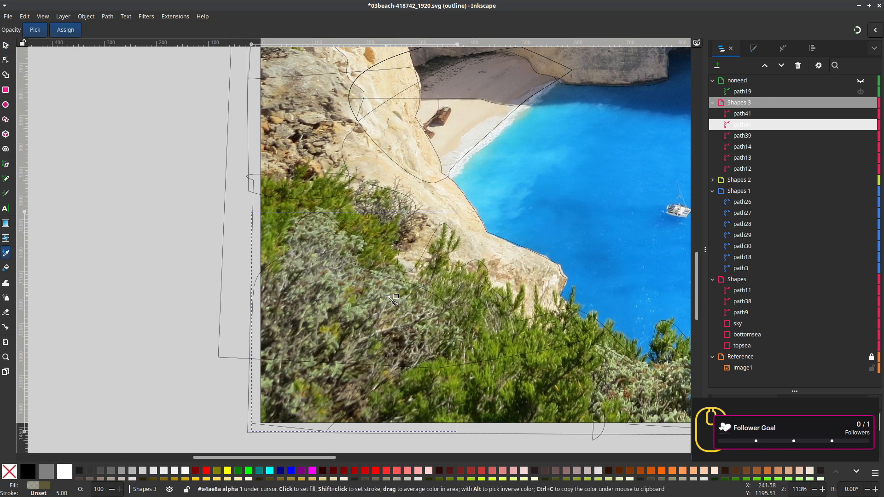
scroll(389, 321, down, 3)
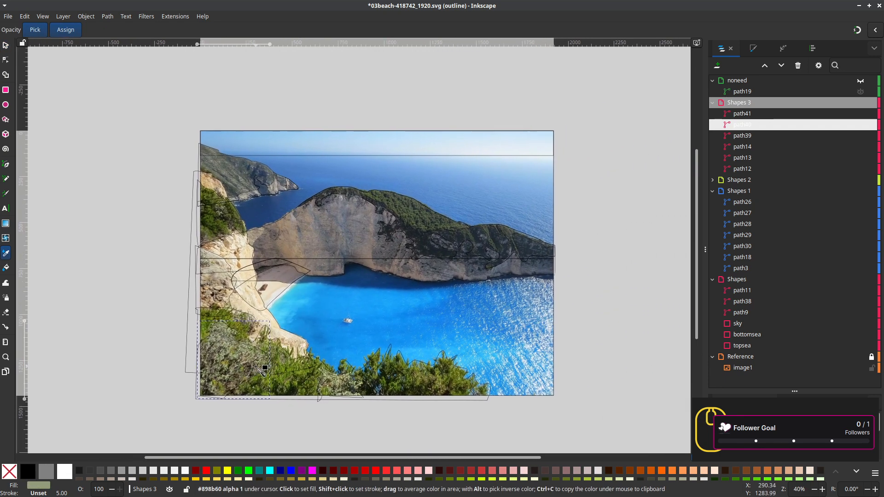
Add a layer named bottomsea above the Reference layer and move the bottomsea rectangle into it
scroll(518, 370, up, 2)
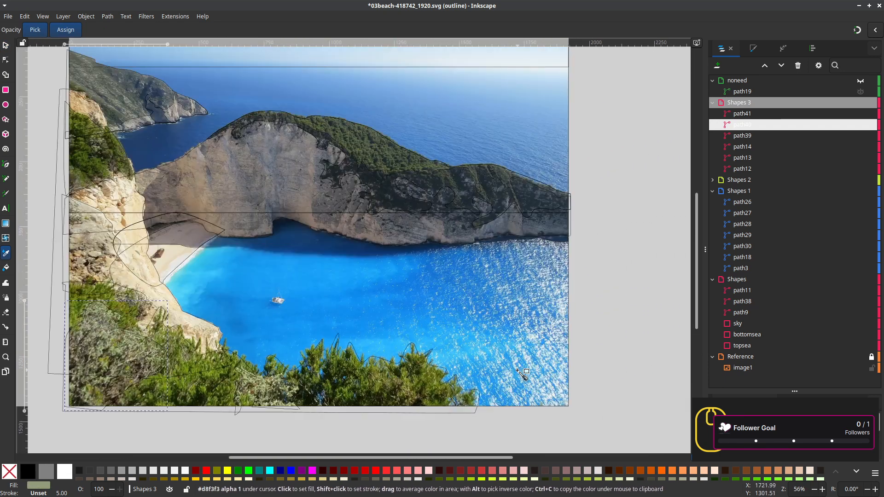
drag(434, 309, 483, 266)
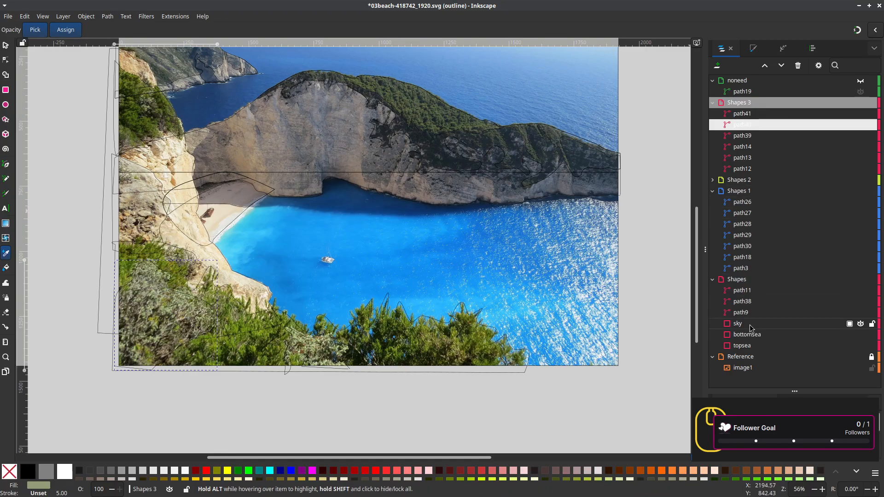
click(742, 356)
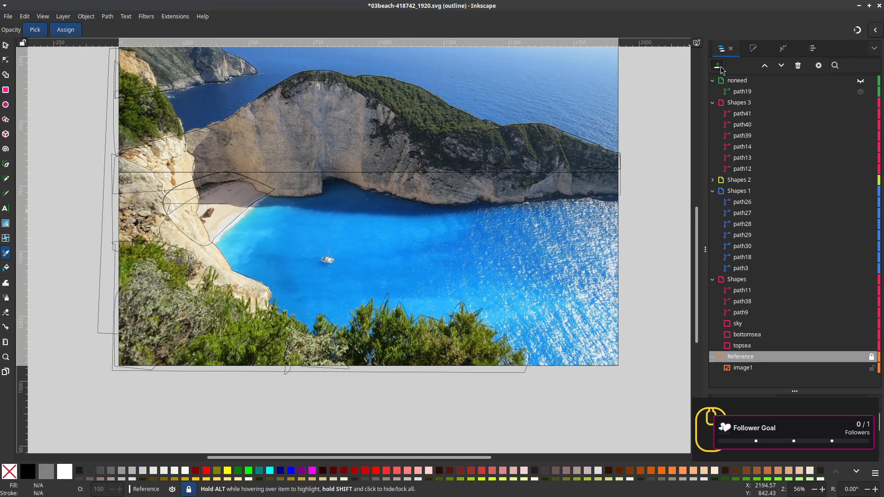
click(719, 67)
text(sea)
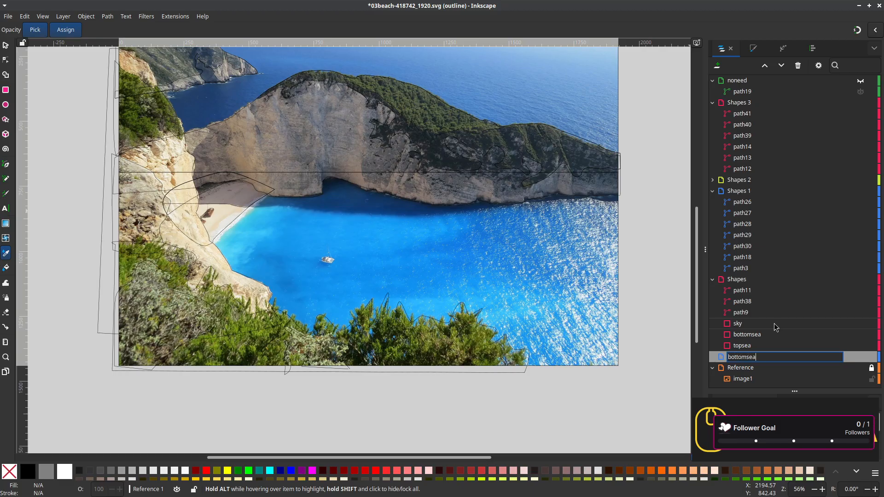
key(Return)
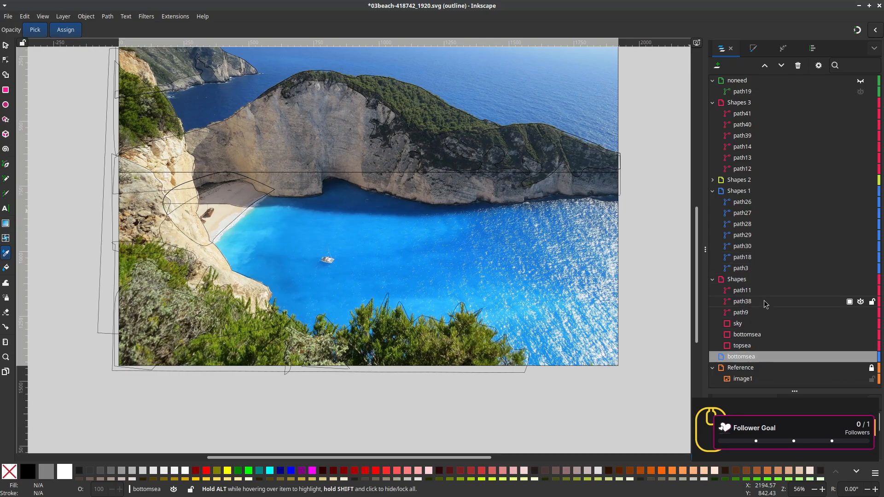
drag(746, 334, 760, 358)
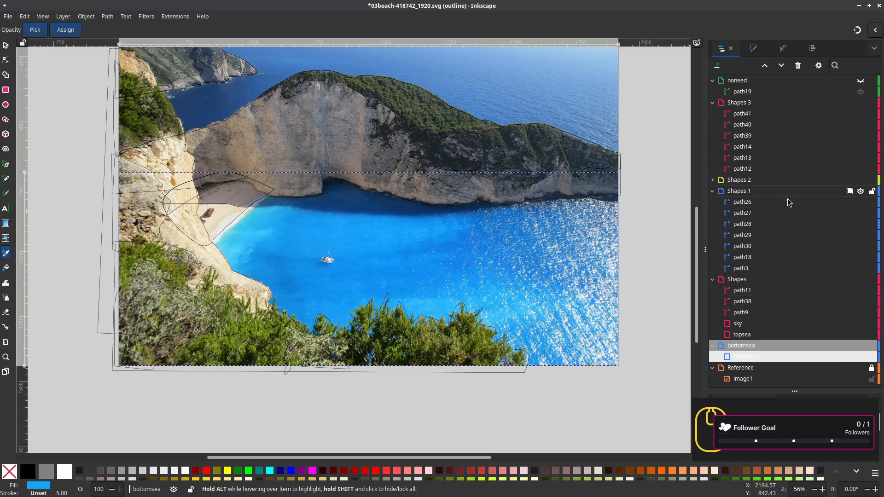
Collapse and hide the Shapes, Shapes 1, Shapes 2 and Shapes 3 layers, and save the document
click(713, 192)
click(712, 202)
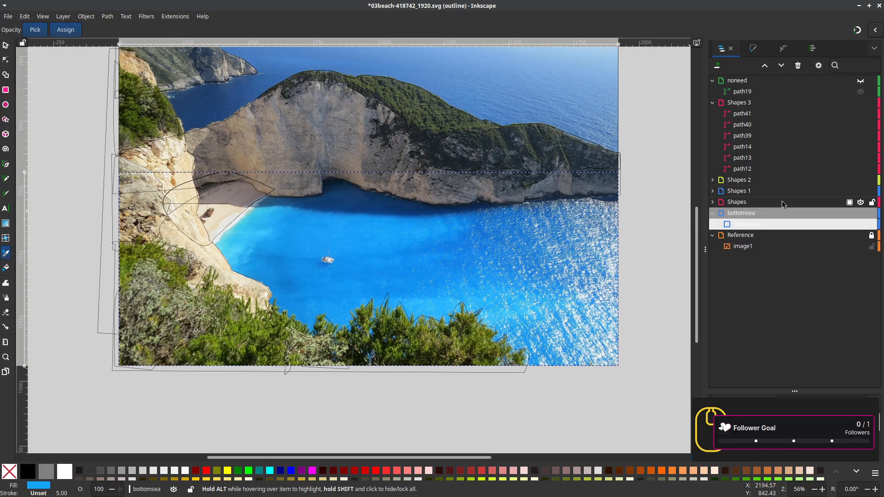
click(861, 203)
click(860, 191)
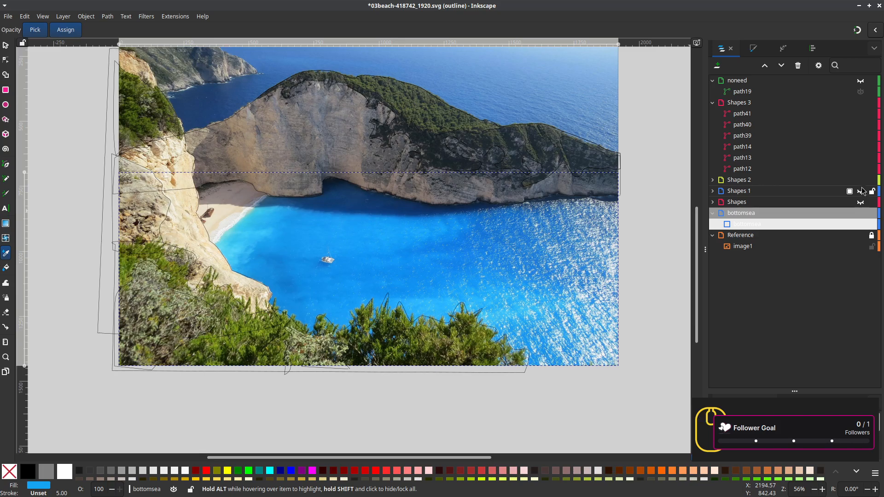
click(860, 181)
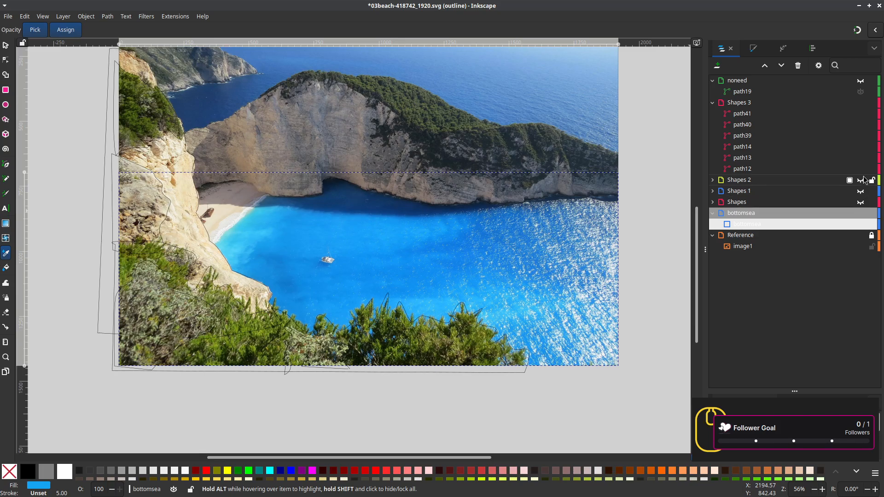
click(712, 102)
click(860, 102)
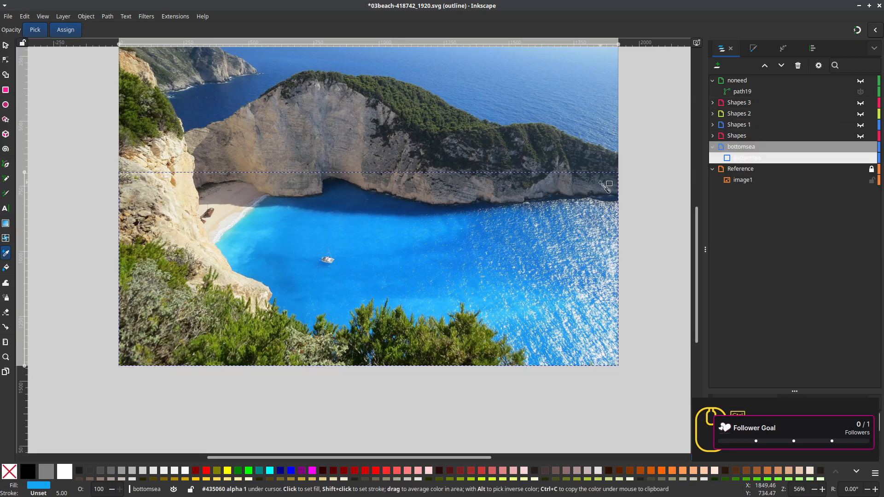
key(ctrl+s)
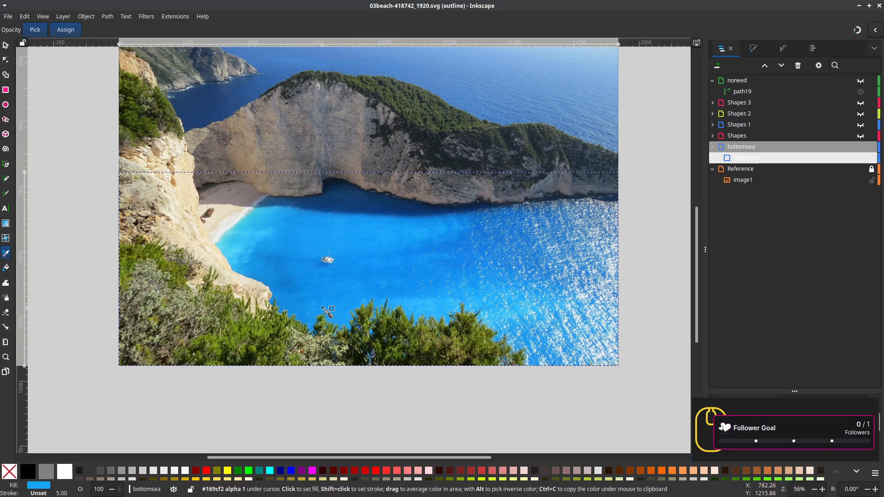
Draw a closed Bezier path over the dark shaded water below the cliff in the bottomsea layer, extending past the photo's right edge
scroll(566, 298, up, 3)
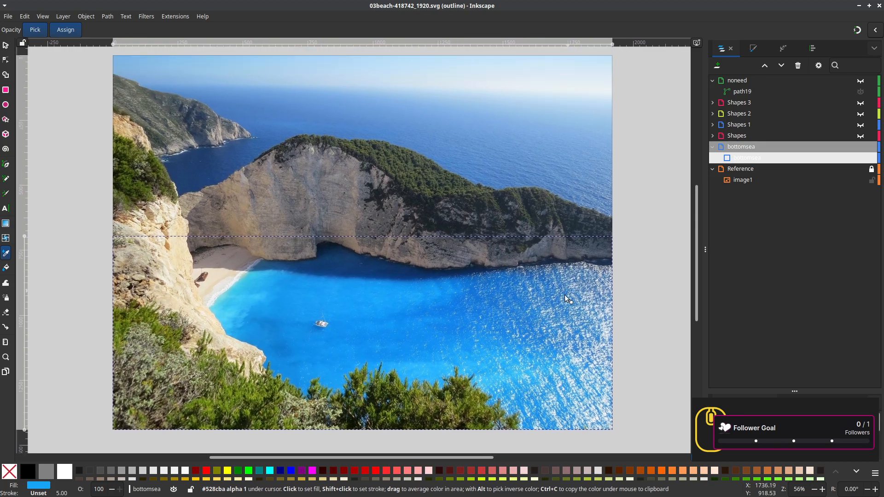
scroll(566, 298, up, 1)
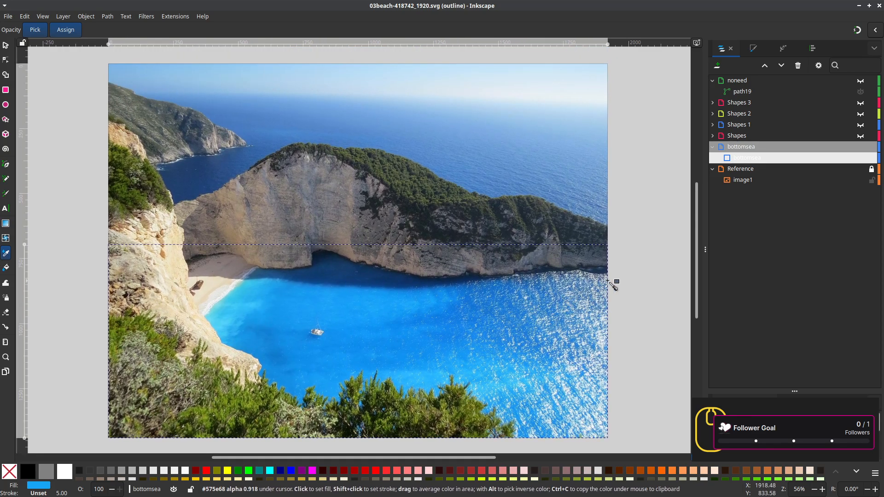
scroll(609, 285, up, 1)
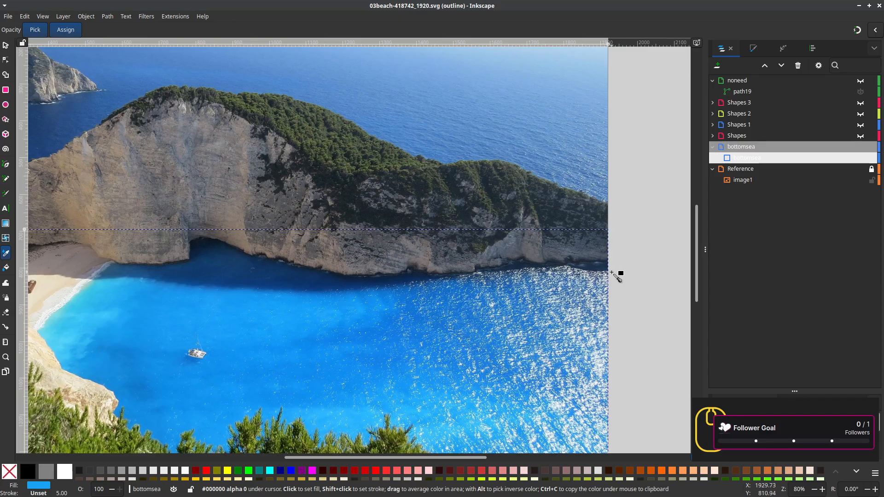
drag(618, 267, 513, 271)
key(b)
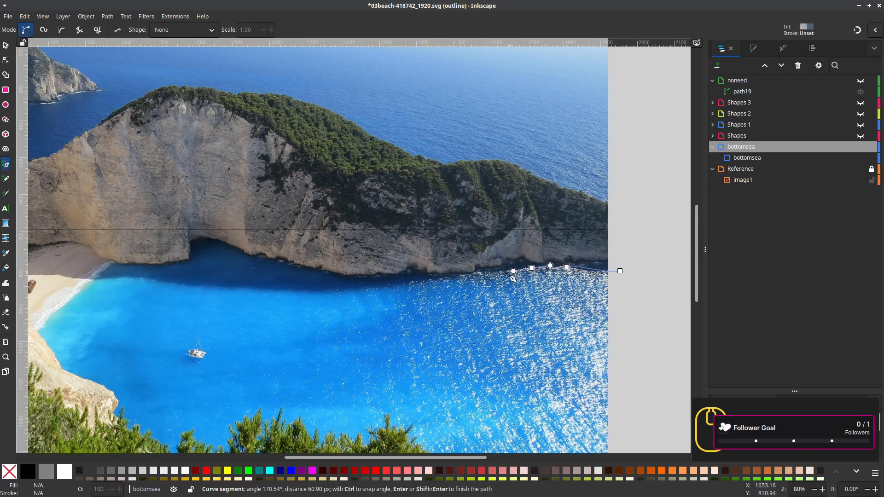
click(462, 275)
drag(330, 291, 304, 291)
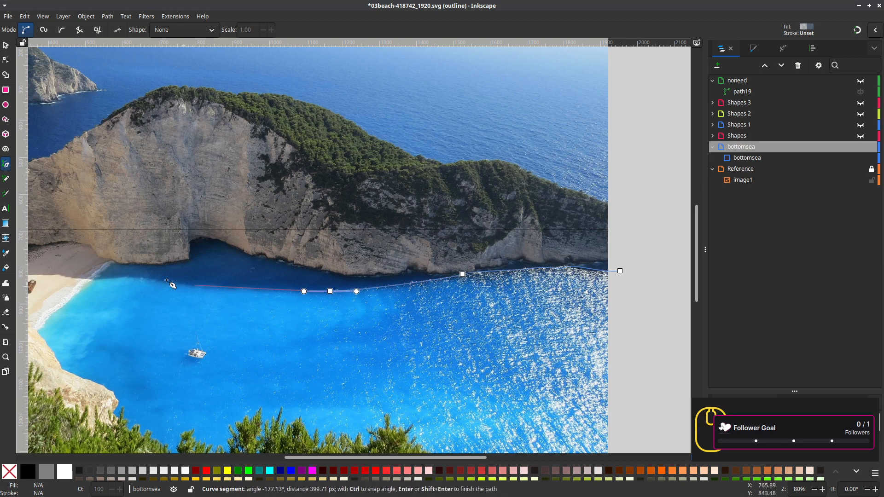
drag(210, 285, 193, 286)
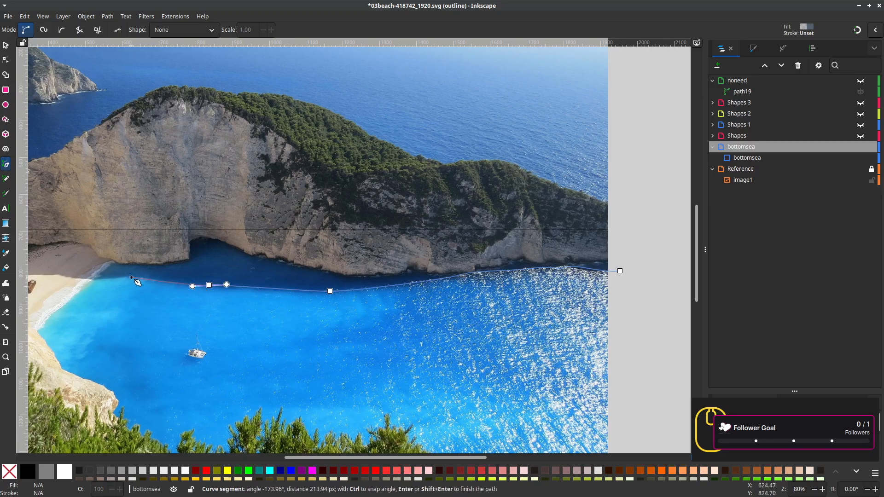
drag(131, 277, 419, 272)
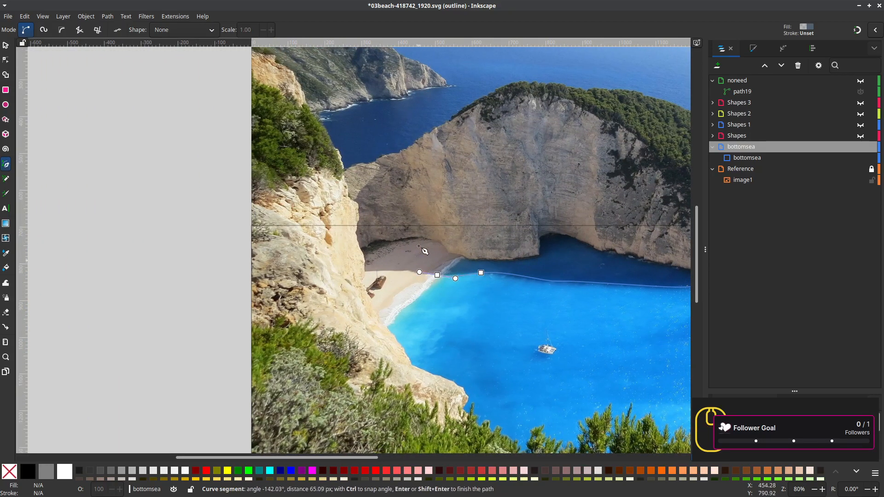
click(420, 209)
drag(471, 209, 208, 178)
scroll(502, 146, down, 2)
drag(506, 161, 405, 204)
click(517, 202)
click(504, 232)
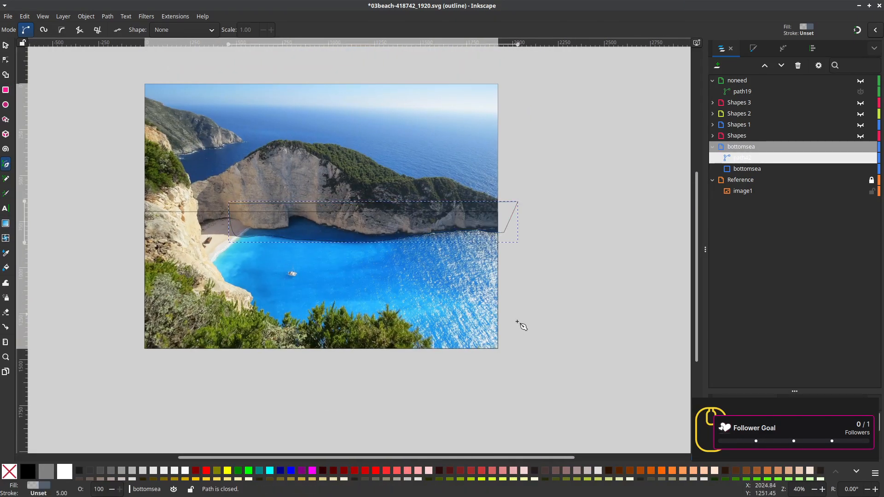
Duplicate the bottomsea rectangle directly beneath the shaded-water path, hiding the original, and convert the copy to a path
scroll(482, 375, left, 3)
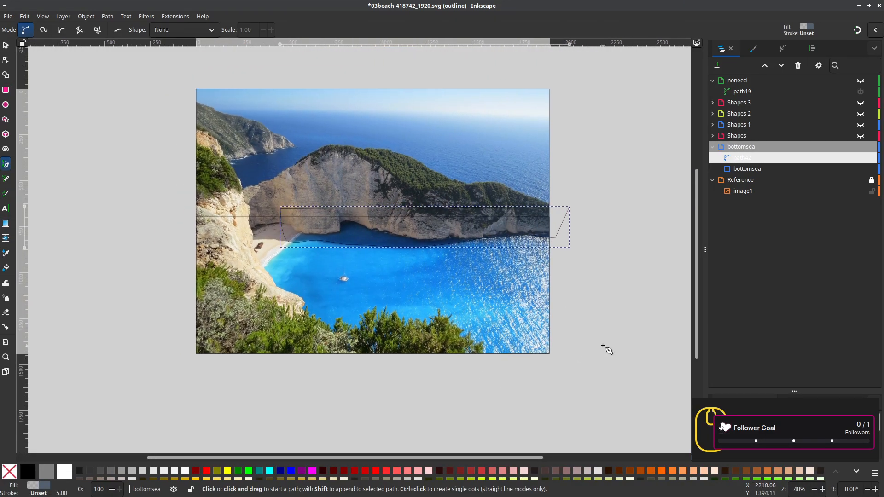
click(739, 170)
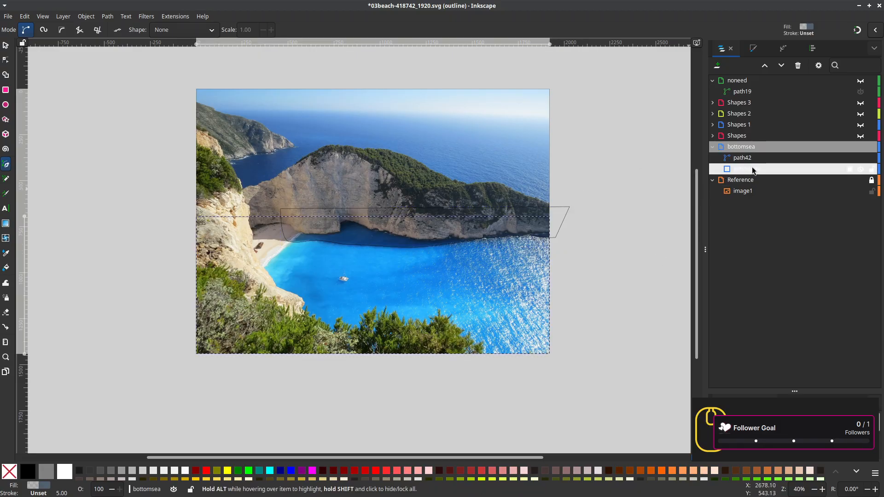
right_click(752, 167)
click(768, 222)
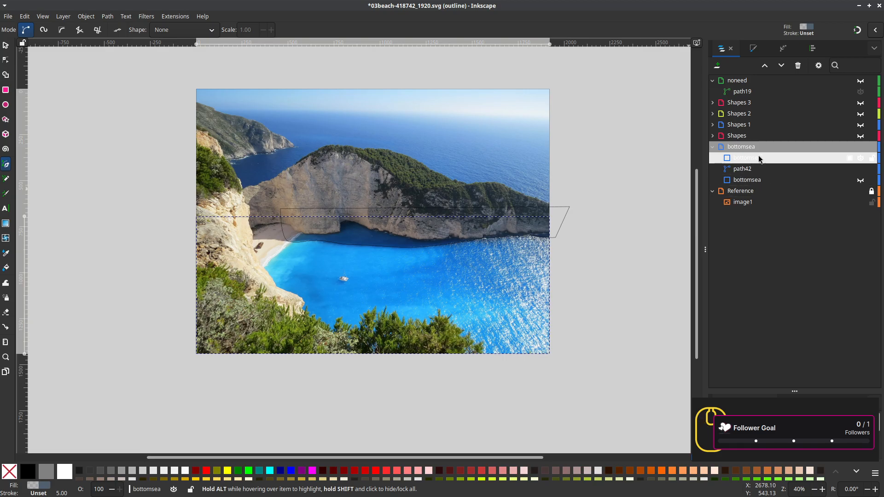
drag(759, 159, 767, 175)
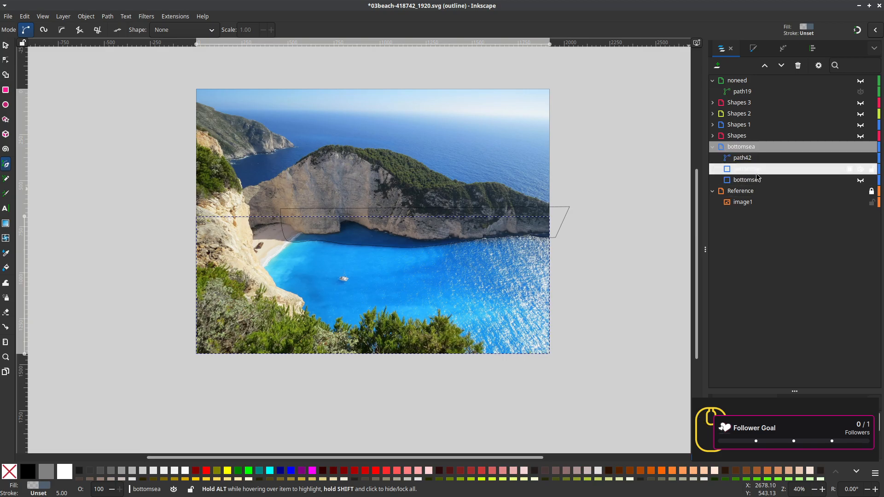
click(108, 16)
click(126, 41)
Draw a closed Bezier path around the pale shallow water along the beach, overlapping the cliffs on both sides
scroll(371, 287, up, 1)
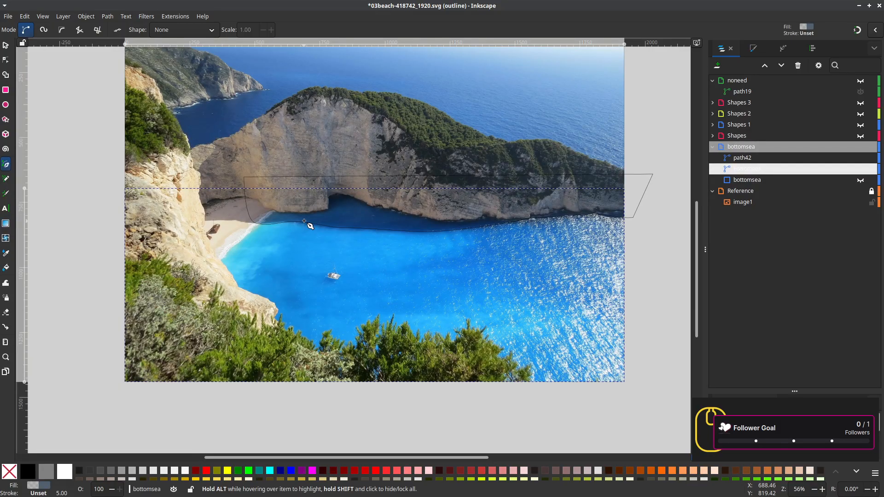
click(320, 169)
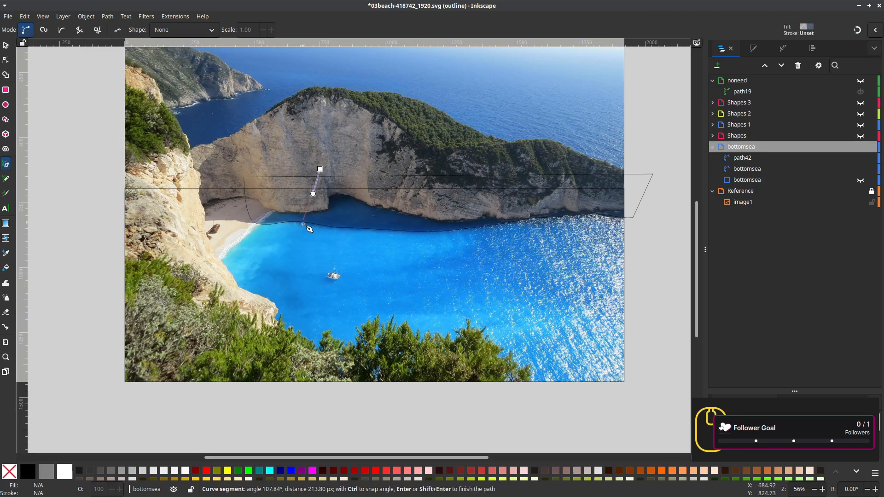
drag(306, 228, 261, 264)
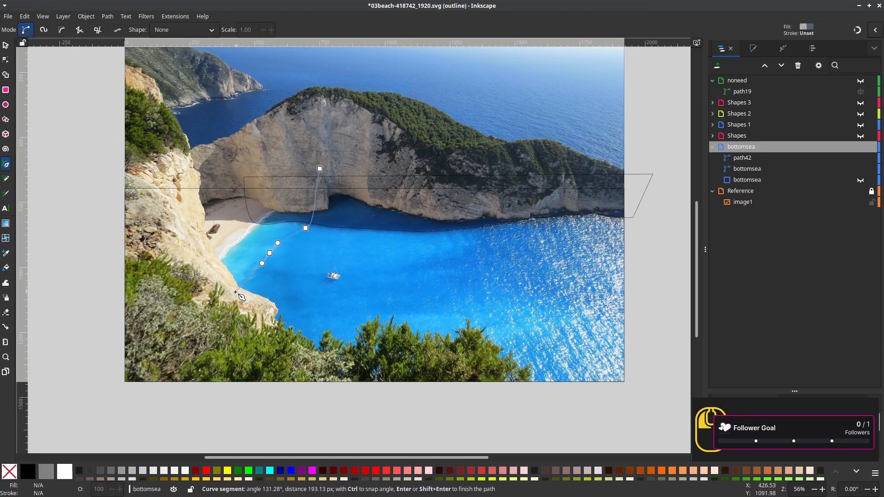
drag(236, 291, 226, 289)
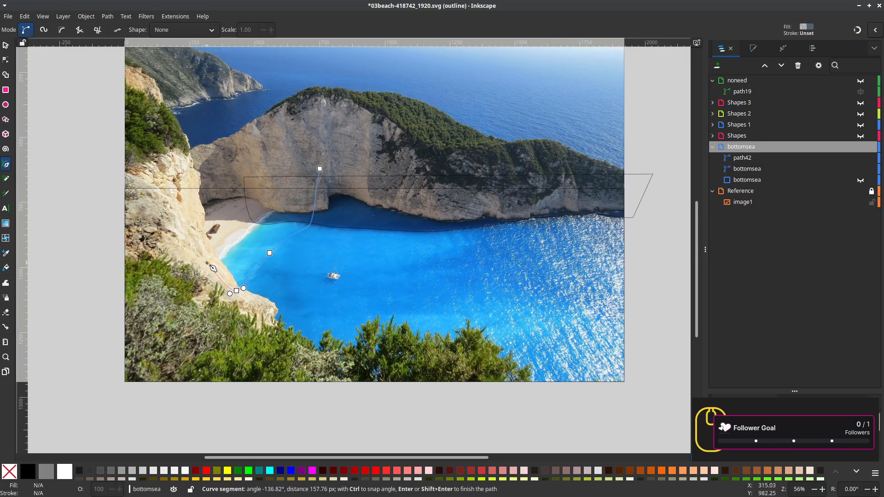
drag(205, 259, 213, 250)
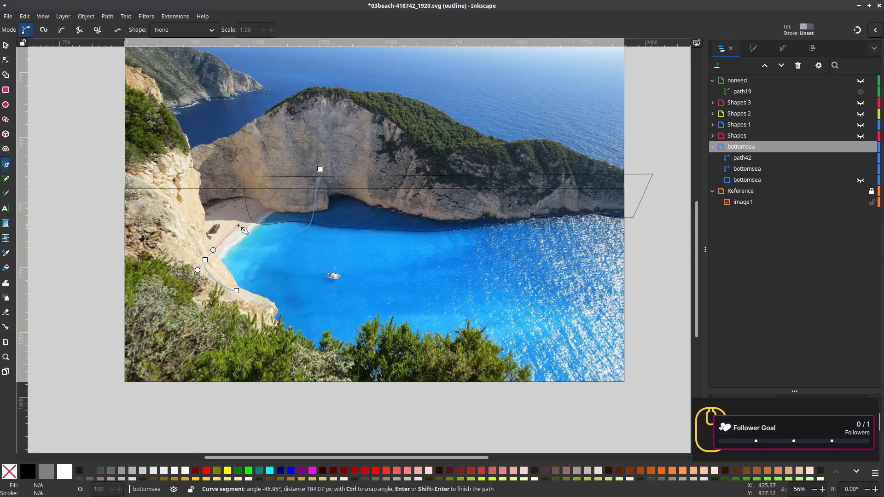
drag(254, 212, 260, 208)
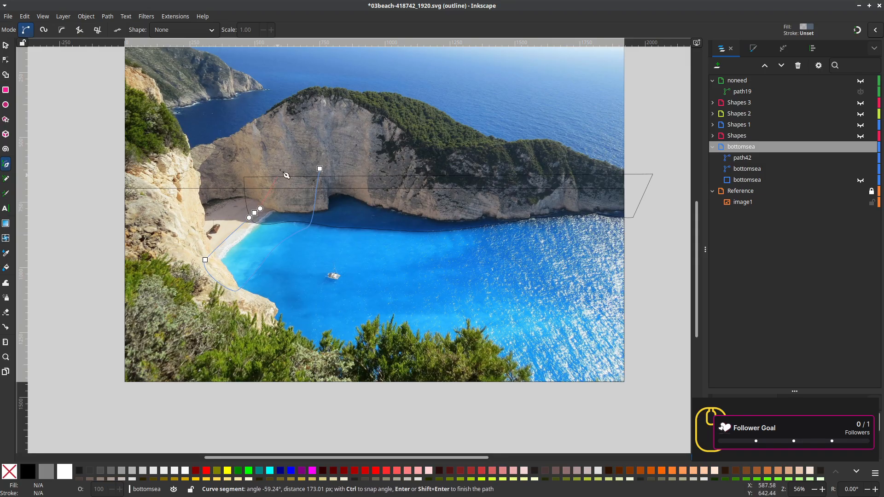
click(321, 170)
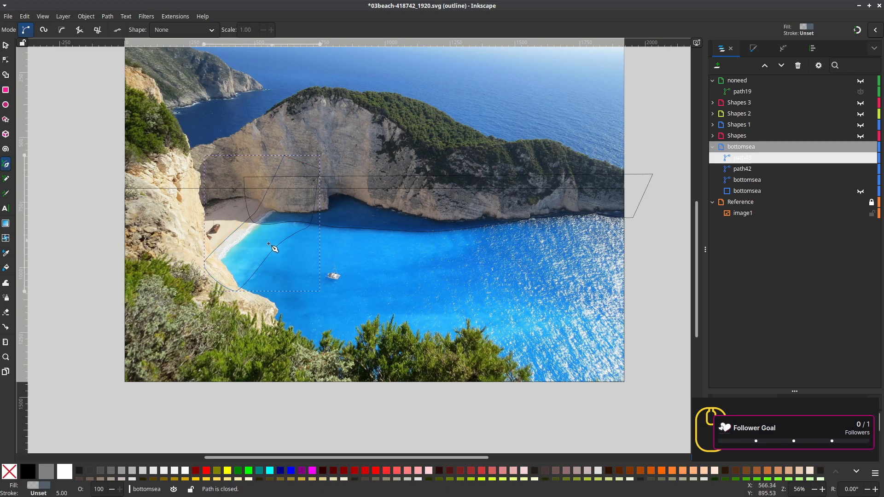
Draw a closed Bezier path over the lower bay behind the bushes, tapering toward the glittering water and extending below the photo
drag(301, 335, 244, 310)
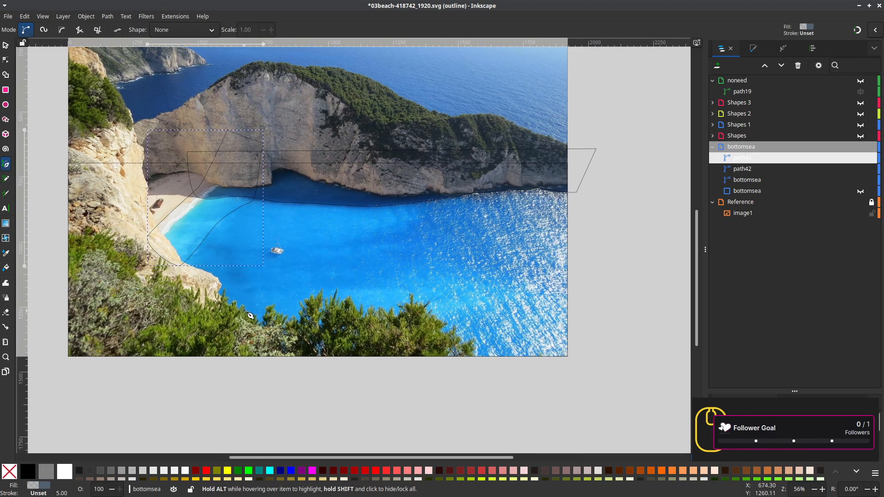
drag(286, 337, 255, 307)
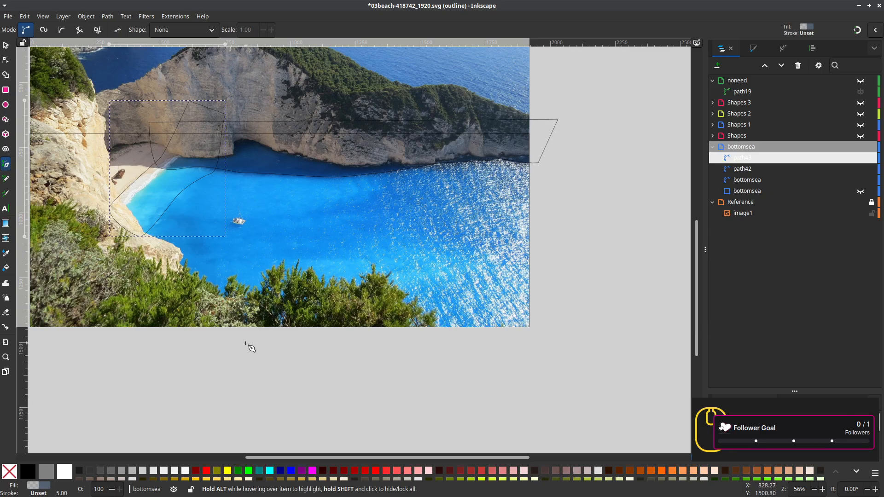
drag(254, 341, 241, 314)
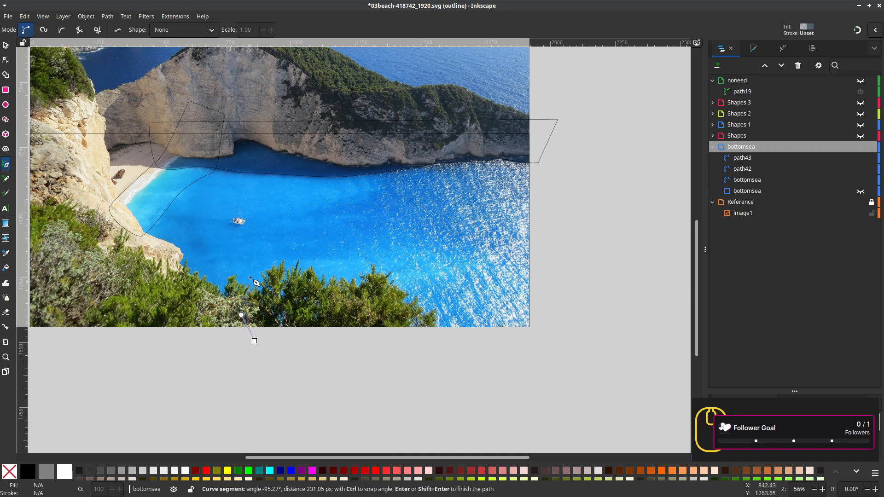
click(262, 266)
drag(332, 260, 507, 264)
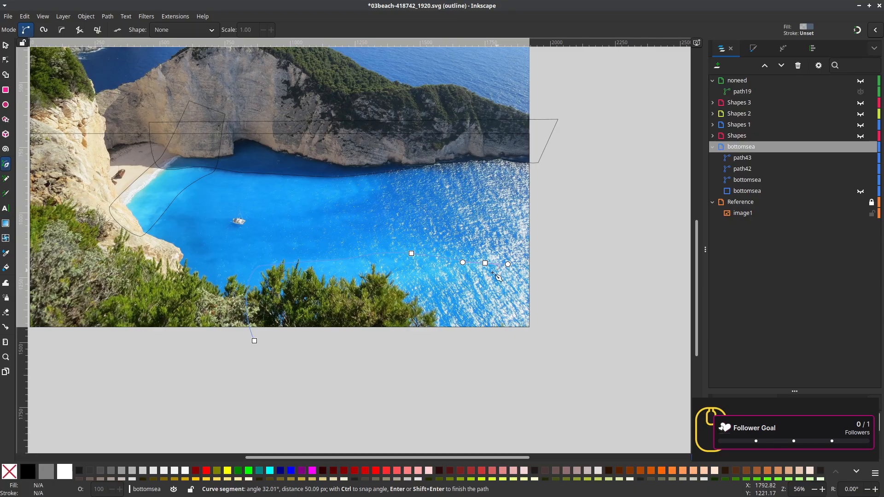
drag(403, 288, 392, 301)
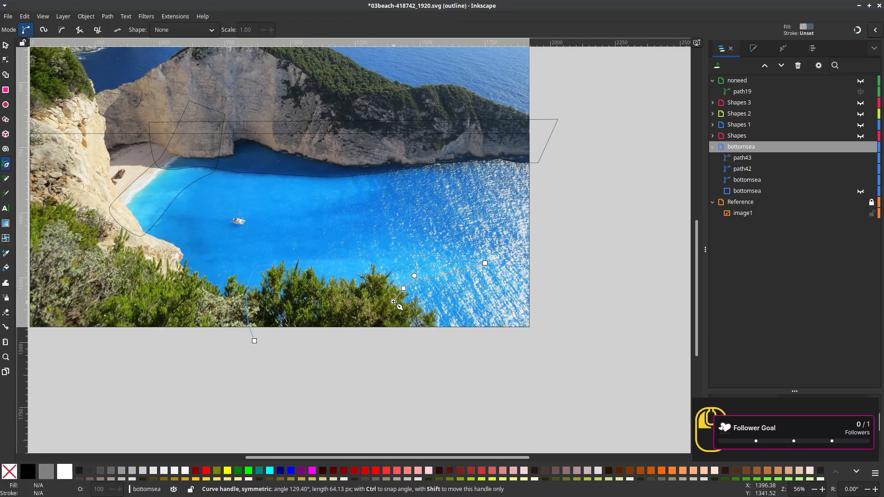
click(381, 343)
click(254, 341)
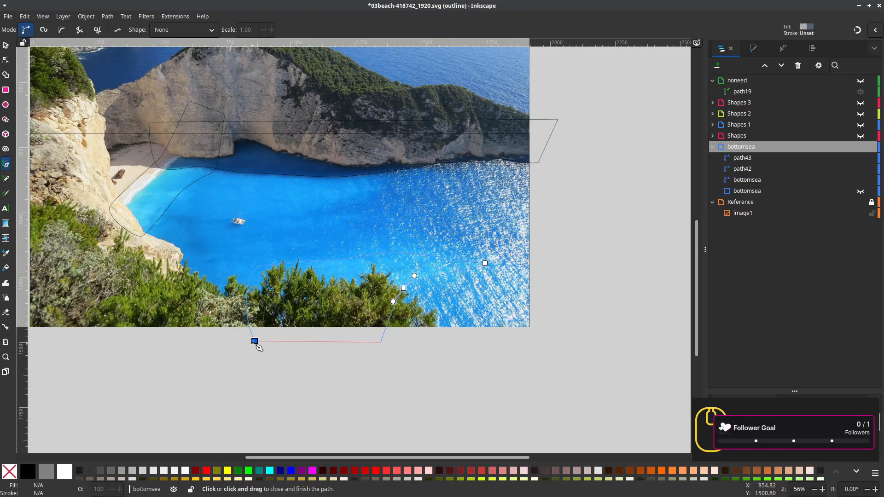
scroll(321, 377, up, 5)
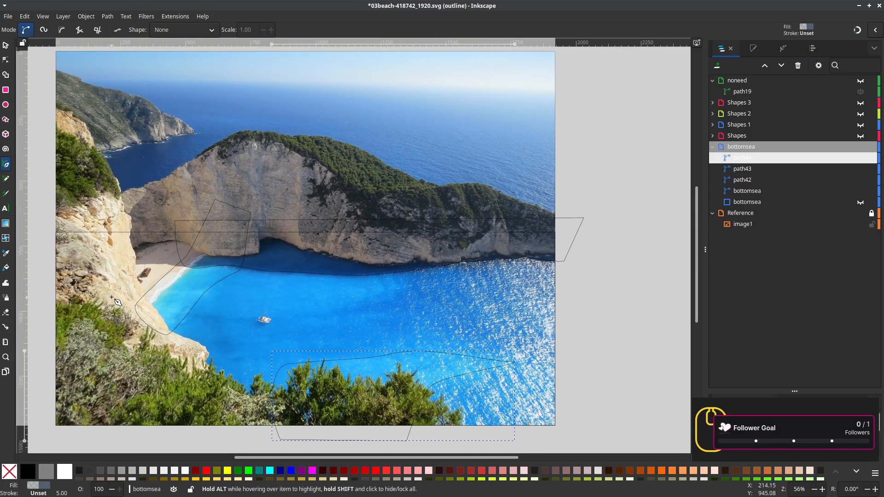
drag(111, 297, 166, 314)
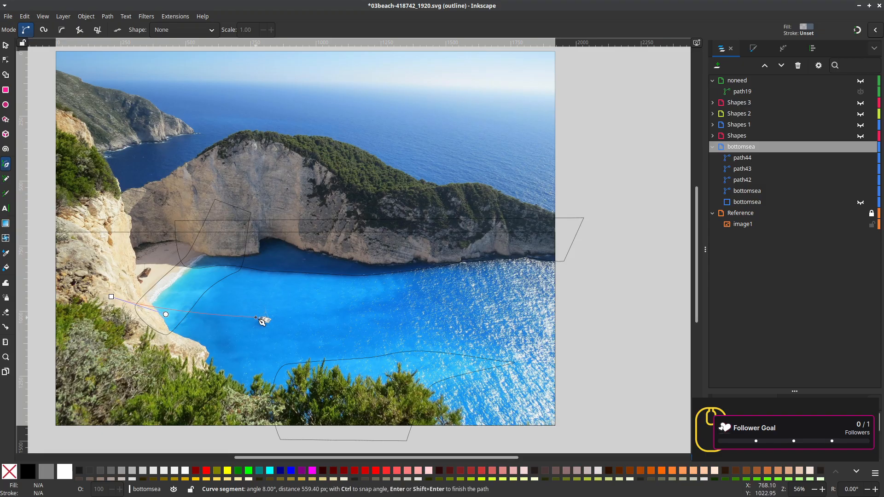
key(Escape)
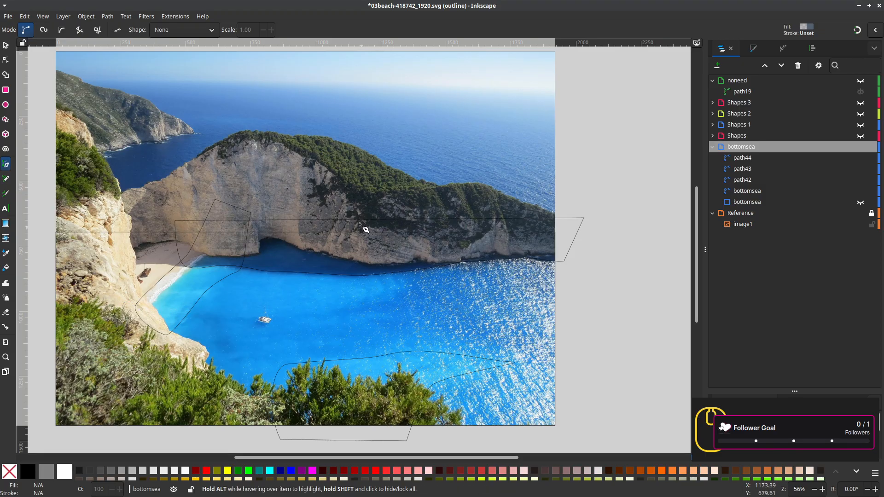
Draw a closed Bezier path around the glittering water, with zigzag fingers toward the boat, overlapping the cliff and extending past the photo's right edge
click(357, 211)
drag(387, 292, 400, 289)
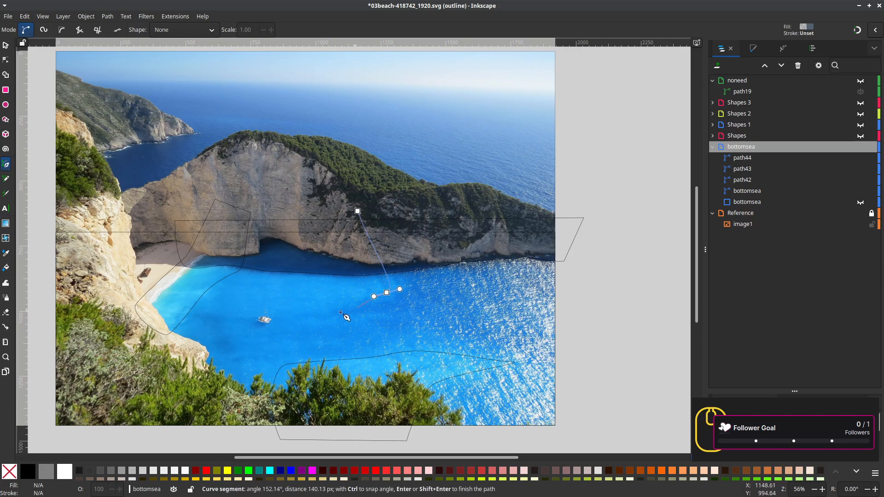
click(293, 314)
drag(392, 318, 378, 318)
drag(272, 339, 293, 347)
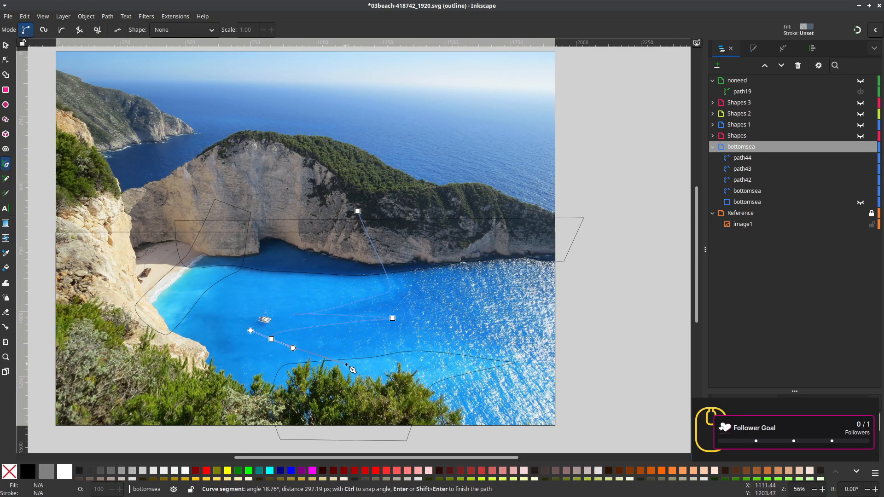
drag(349, 364, 382, 365)
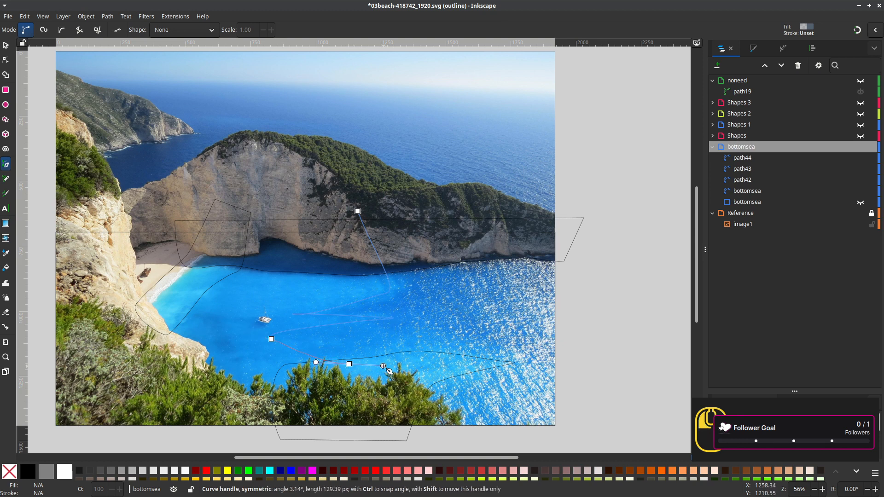
drag(389, 371, 389, 370)
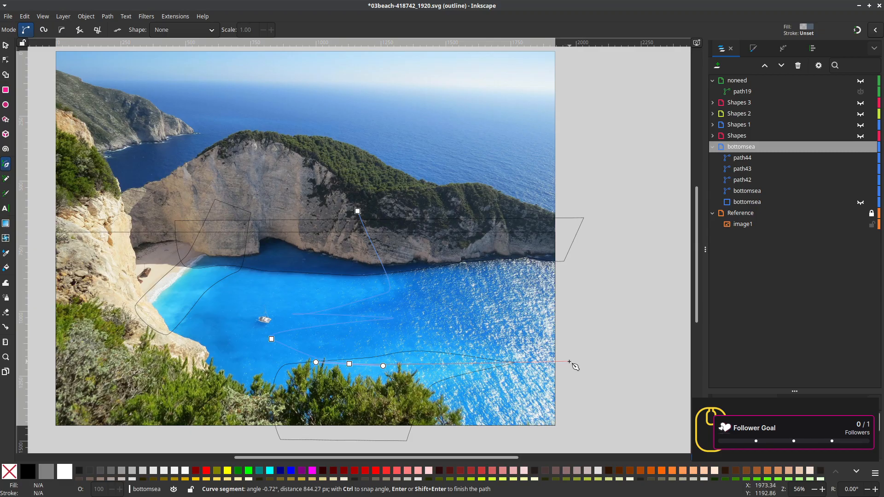
drag(569, 362, 597, 362)
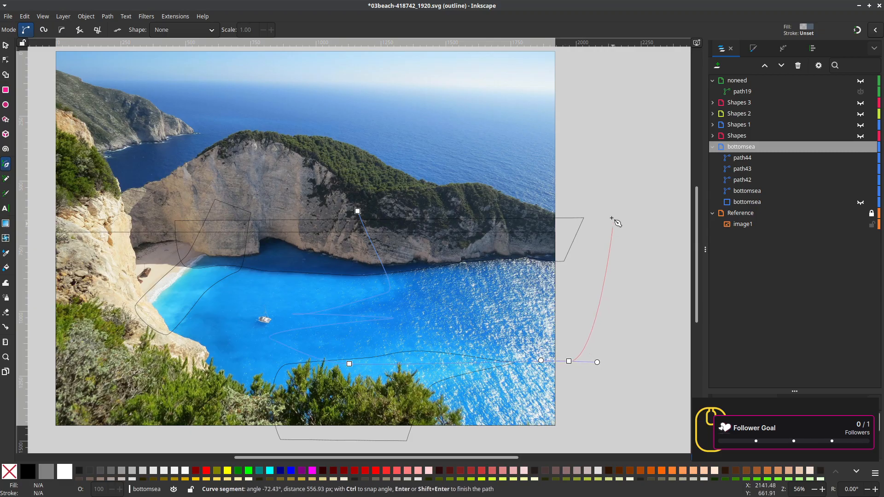
click(629, 178)
click(358, 211)
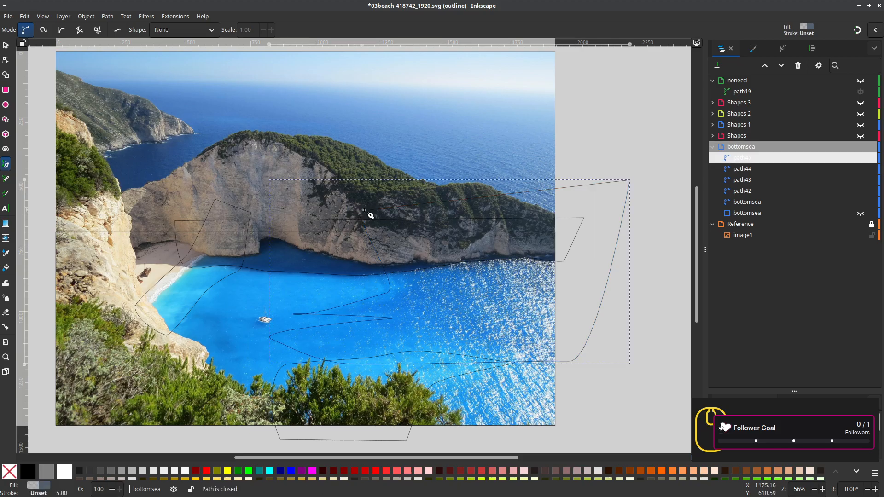
Rotate and shorten the curve handles at the pointed tip of the notch near the boat in the glittering-water path
scroll(566, 382, down, 2)
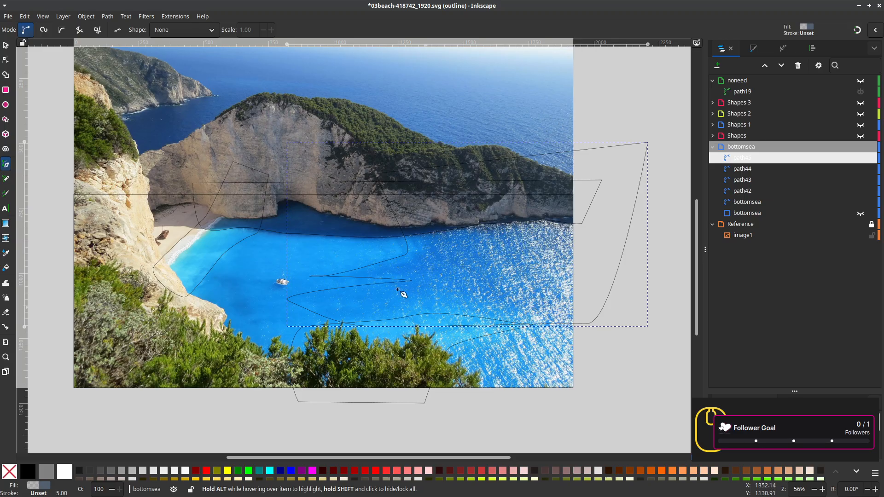
key(n)
scroll(346, 288, up, 2)
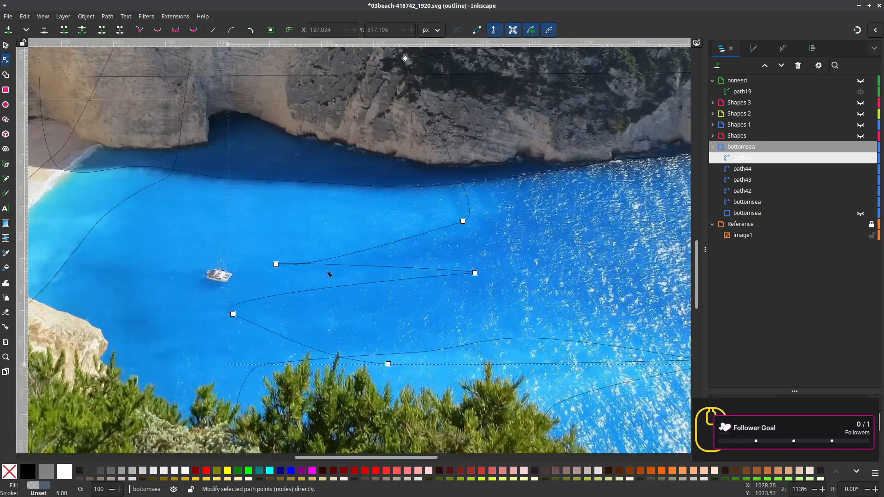
click(275, 265)
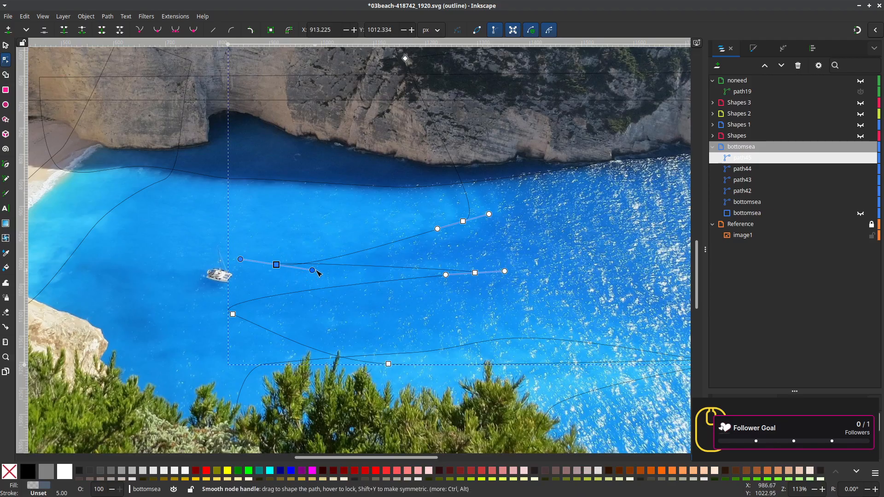
drag(276, 265, 291, 234)
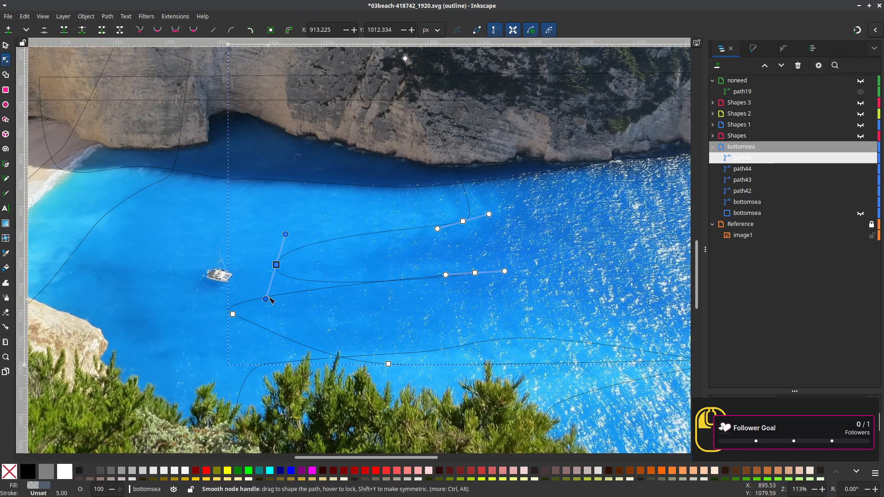
drag(267, 299, 301, 256)
Insert three nodes along the edges of the glittering-water path's notch and shift them to form a narrow, wavy inlet
double_click(353, 245)
drag(353, 245, 353, 256)
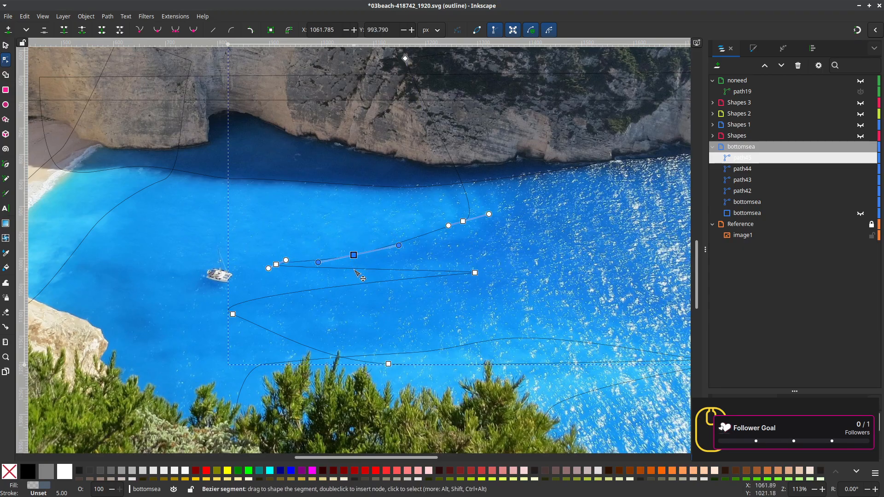
double_click(445, 272)
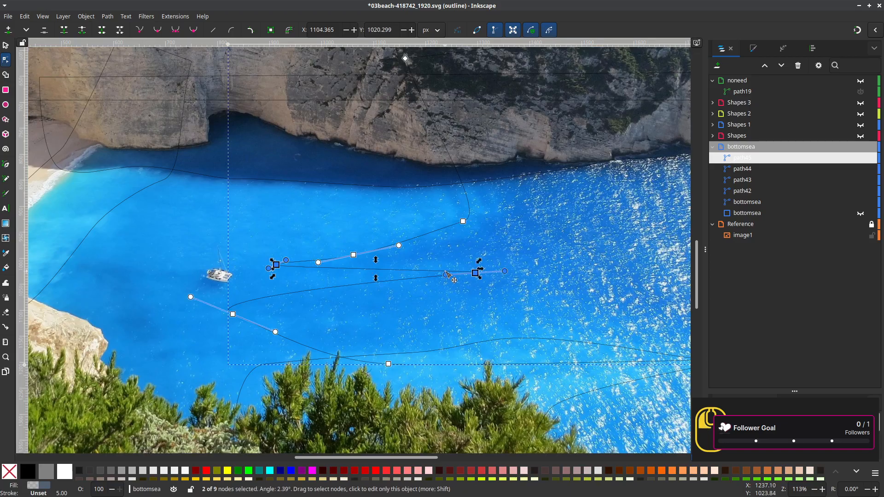
drag(445, 272, 445, 262)
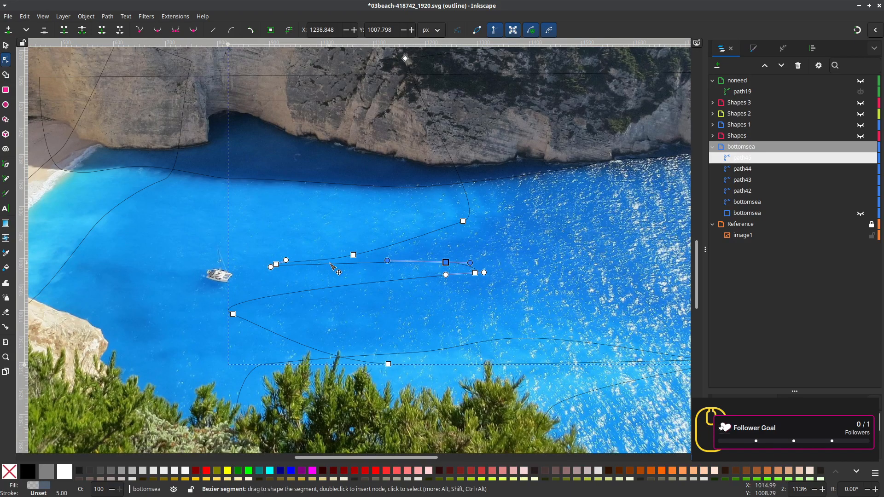
double_click(329, 265)
drag(330, 265, 327, 272)
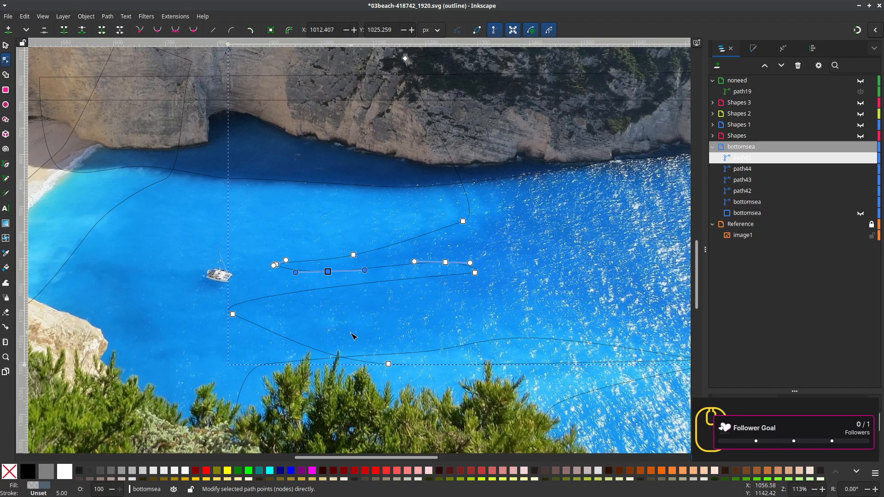
Select all five visible paths in the bottomsea layer and open them in the Shape Builder
ctrl+scroll(351, 335, down, 2)
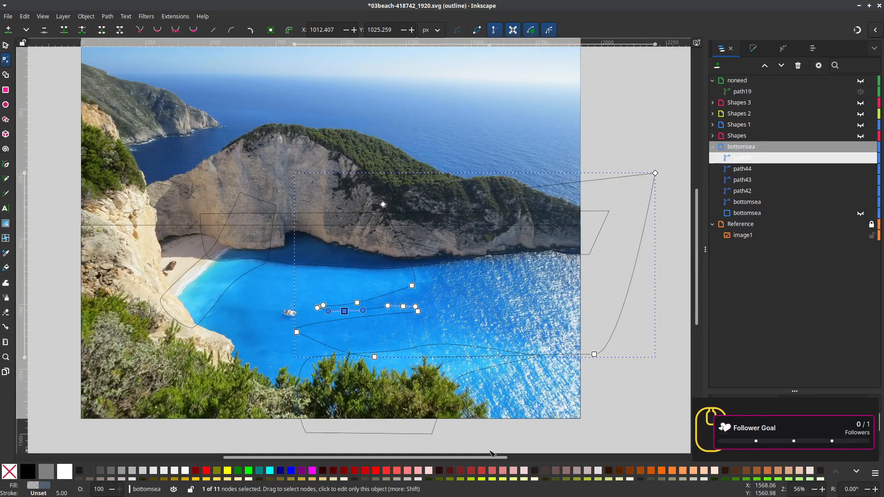
scroll(486, 437, down, 2)
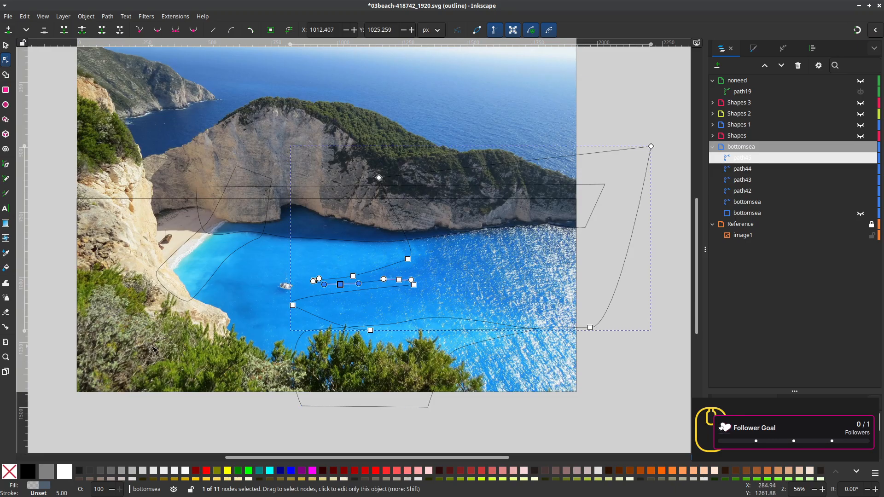
key(ctrl+a)
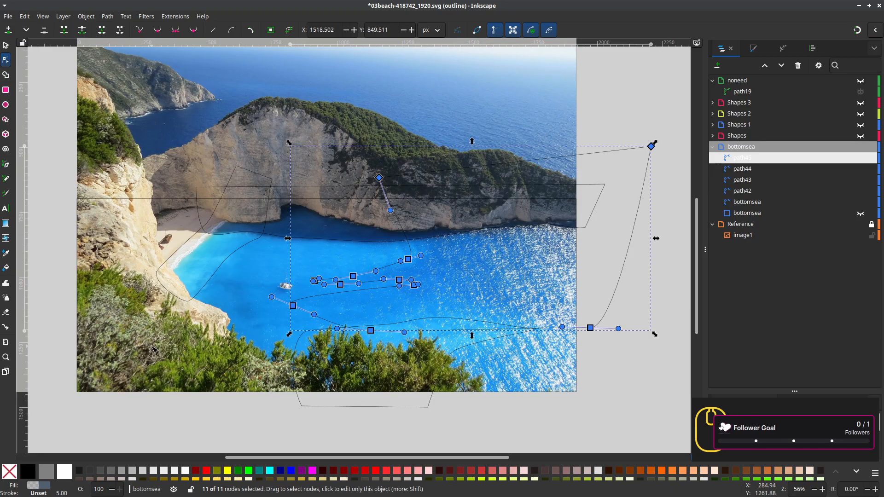
scroll(153, 349, down, 1)
key(s)
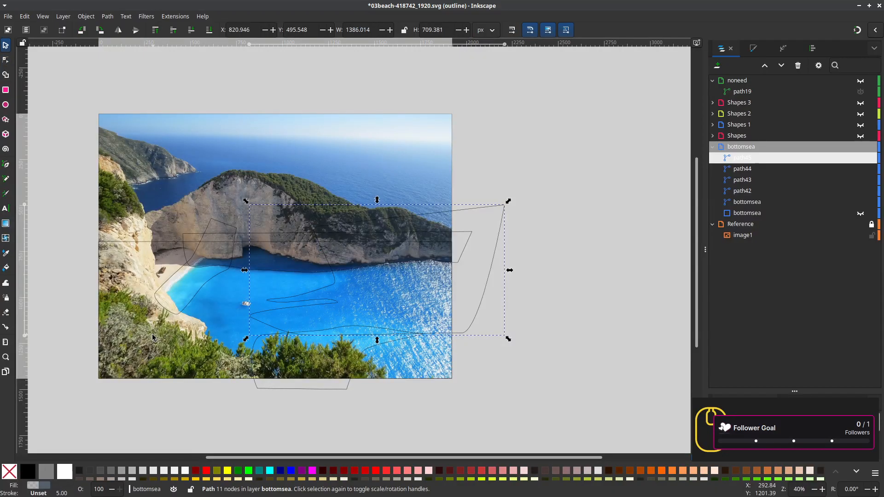
key(ctrl)
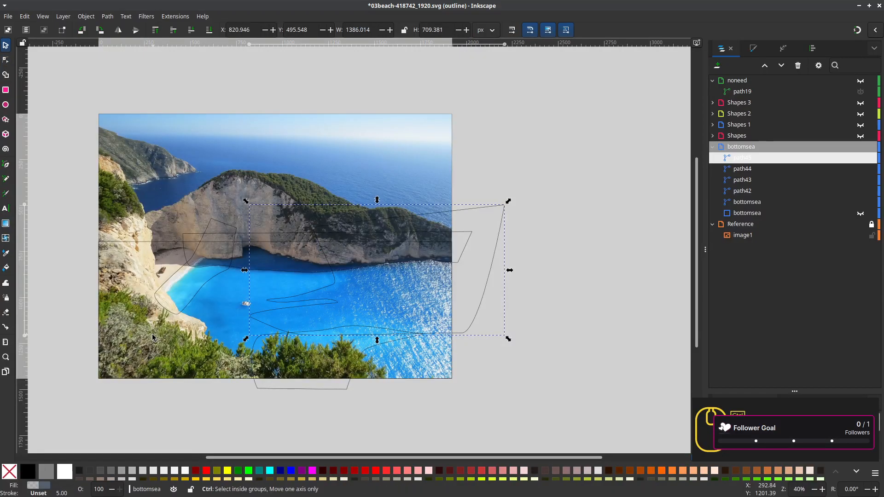
key(ctrl+a)
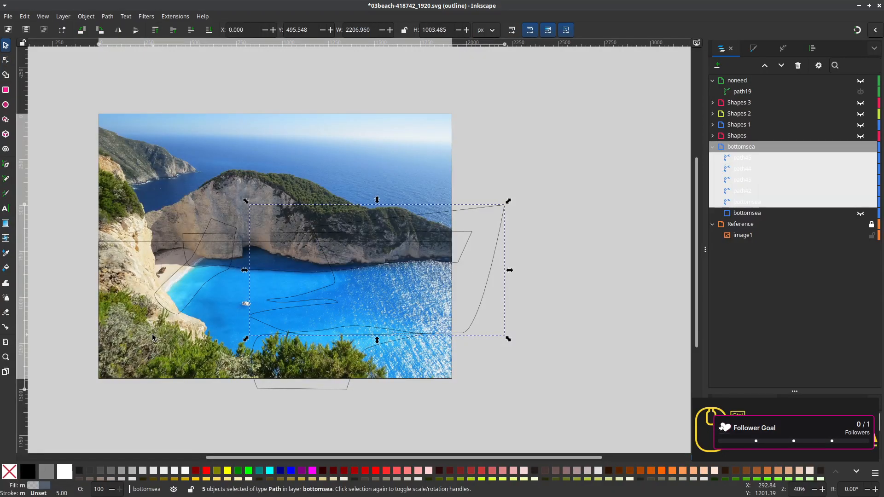
drag(118, 314, 176, 317)
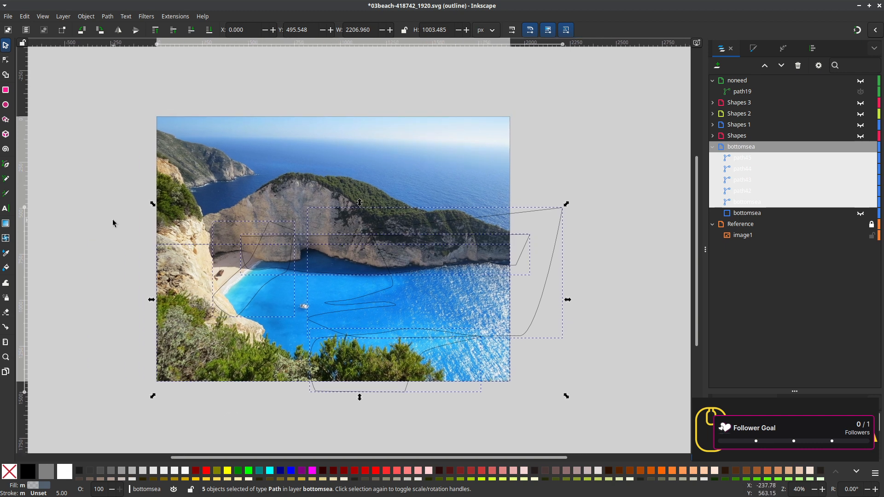
key(x)
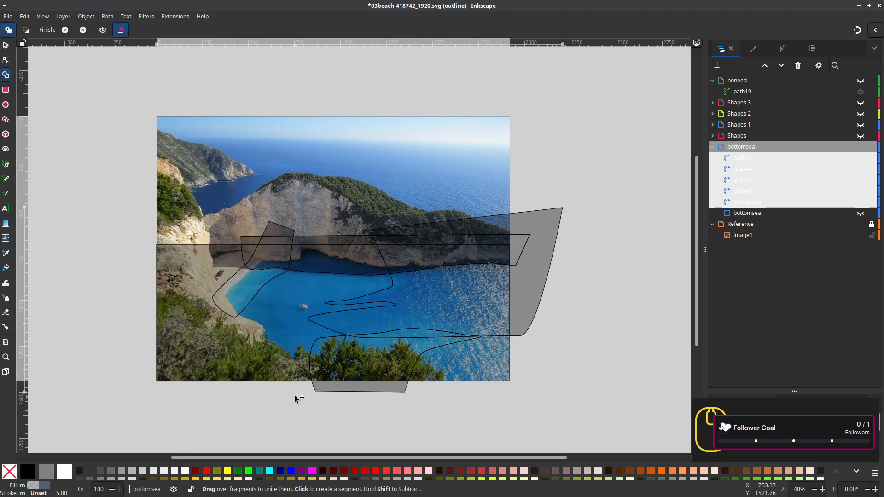
Build separate segments from the water fragments inside the bottomsea rectangle, leave out the overhanging pieces and the cliffside sliver, and apply the result
scroll(300, 396, up, 1)
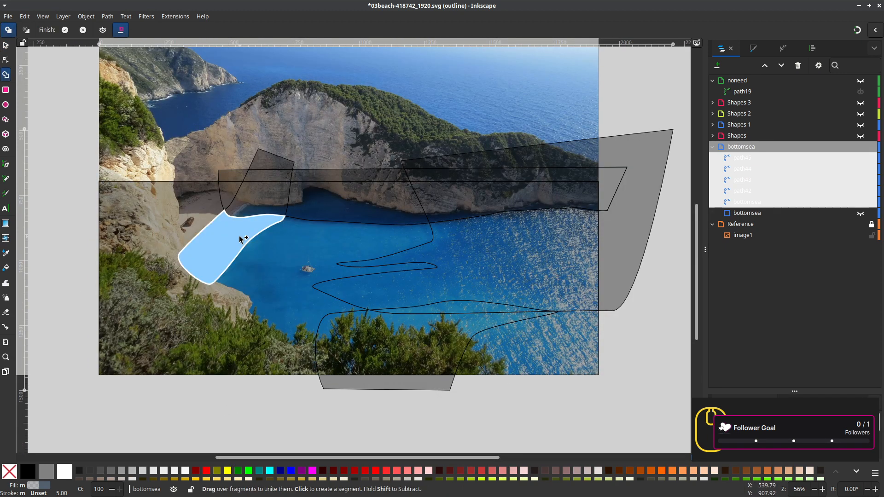
click(240, 238)
click(260, 211)
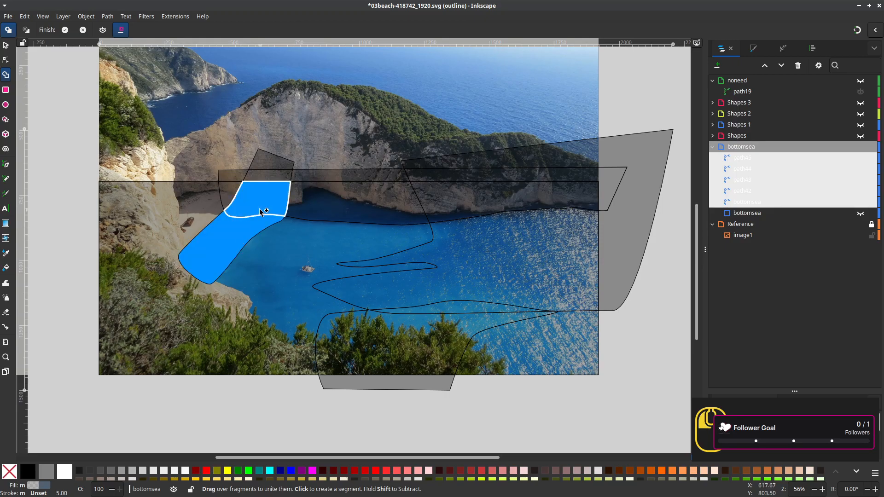
click(322, 214)
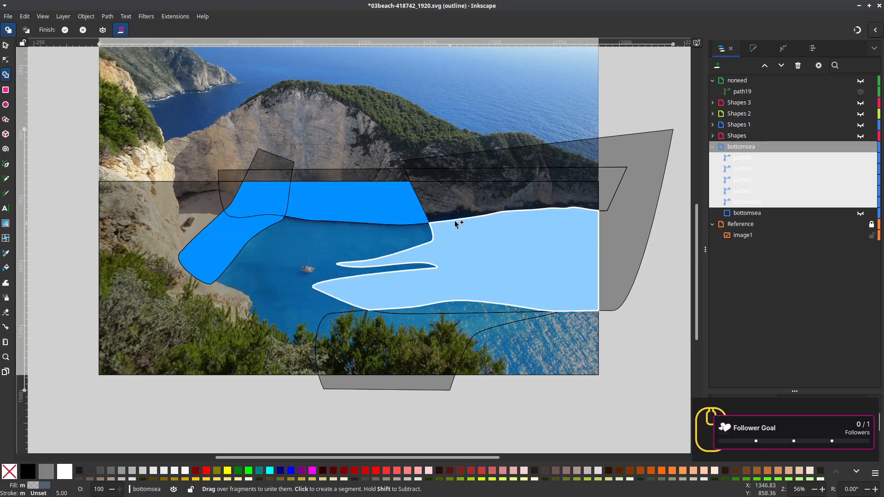
click(479, 201)
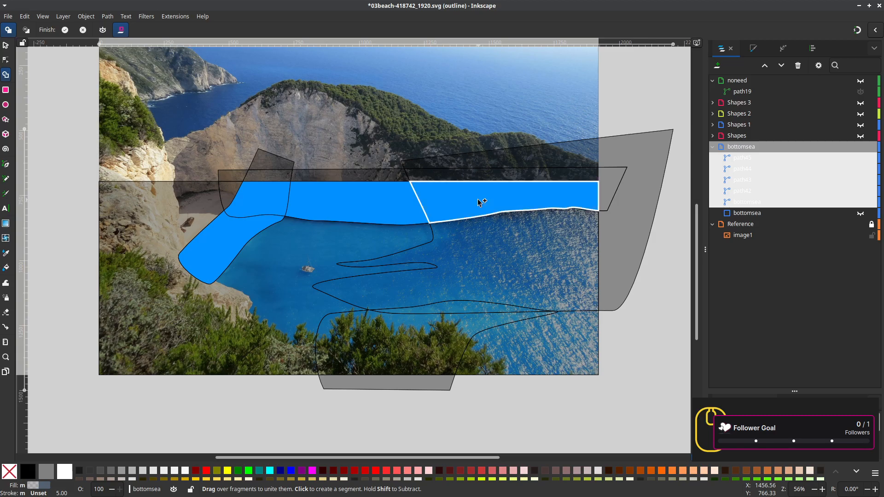
click(515, 254)
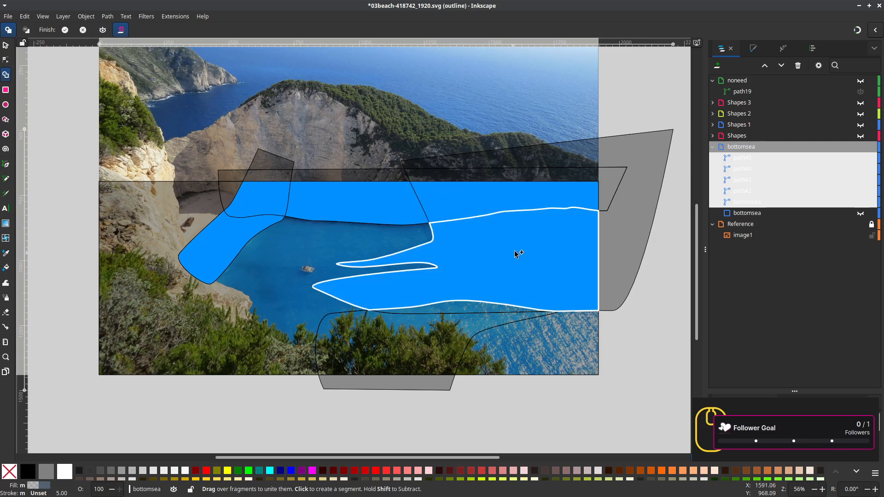
click(582, 342)
click(382, 342)
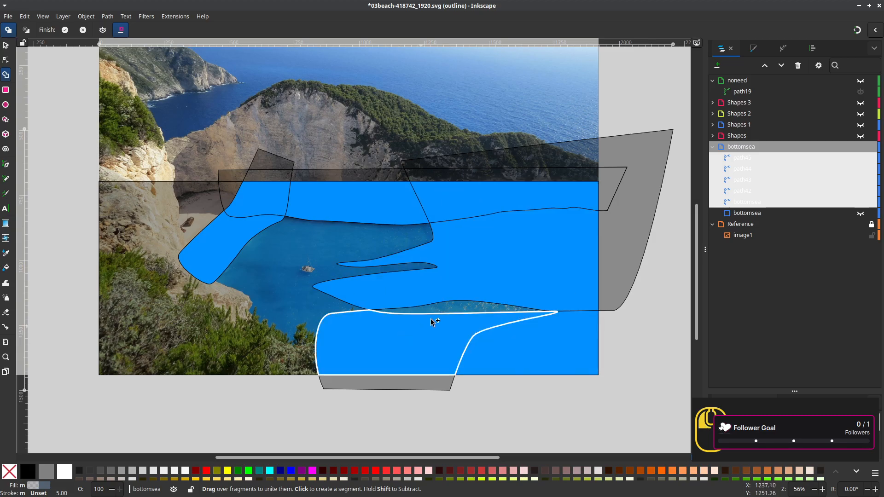
click(454, 313)
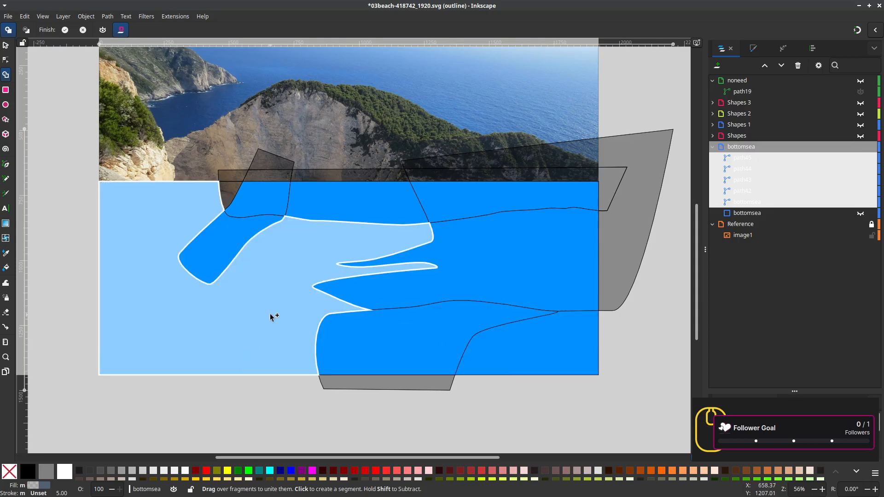
click(266, 341)
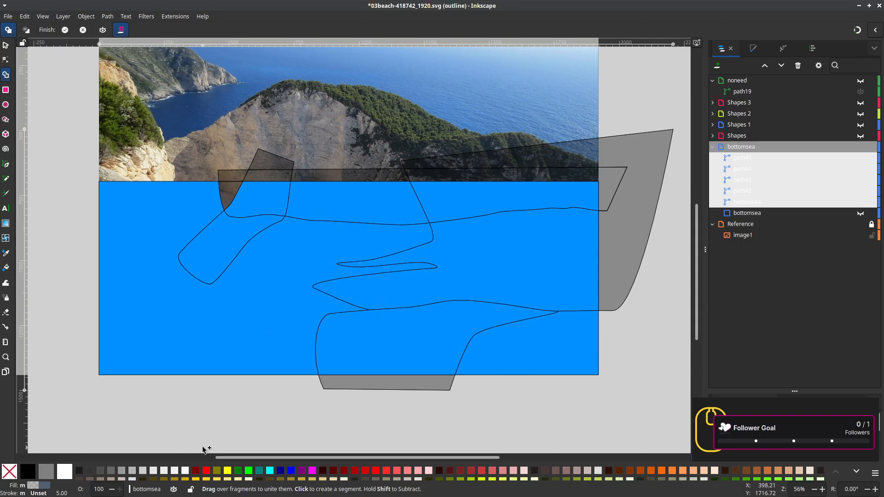
key(Return)
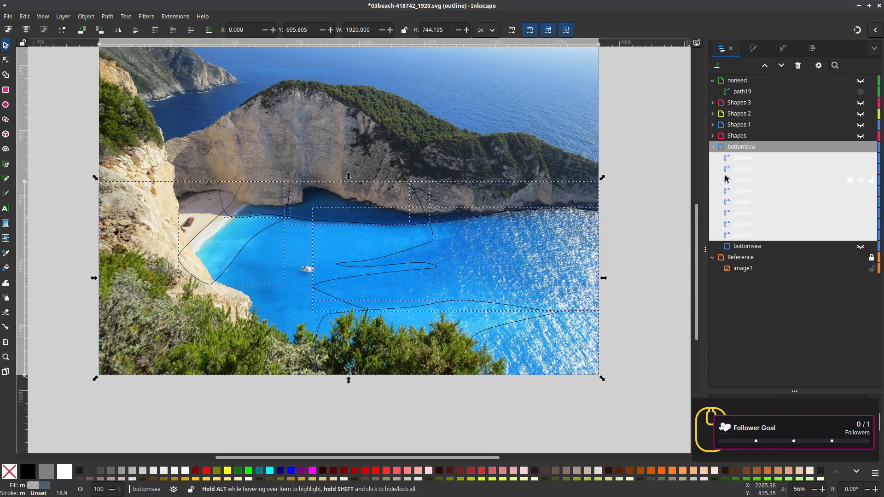
Fill path49, path50 and path52 with the dark shaded, mid-blue glittering and light-blue water colours sampled from the photo
click(745, 159)
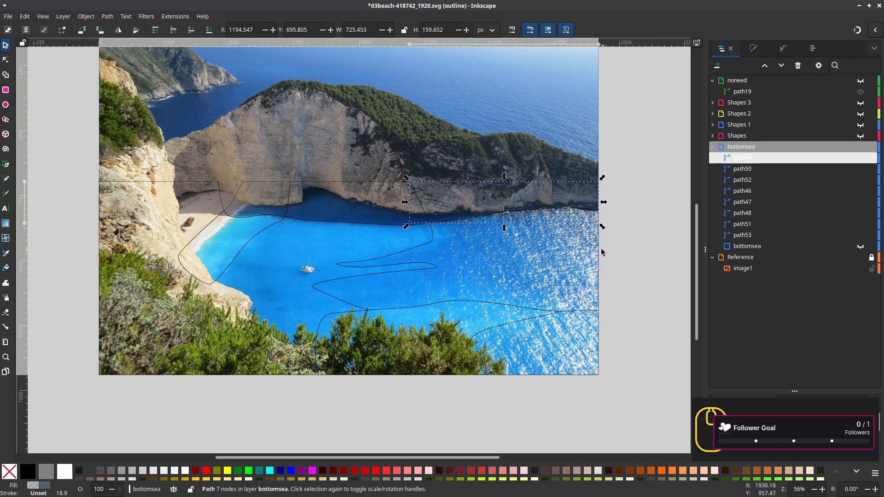
key(d)
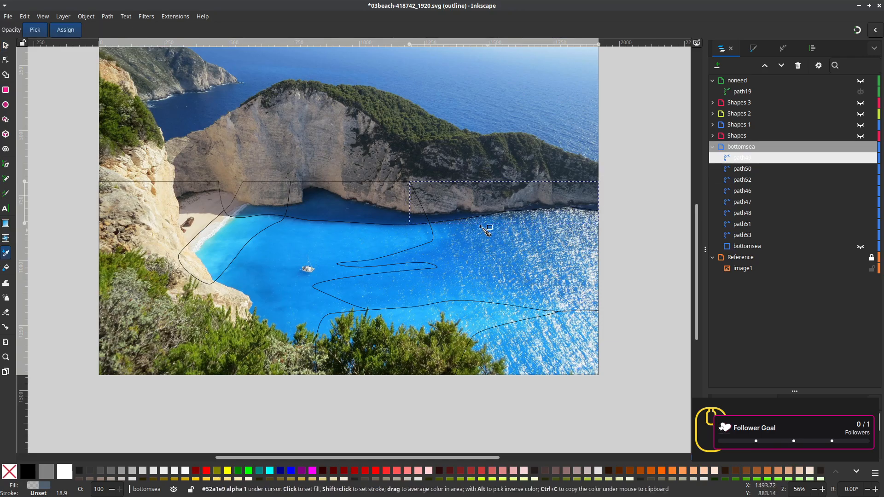
click(741, 171)
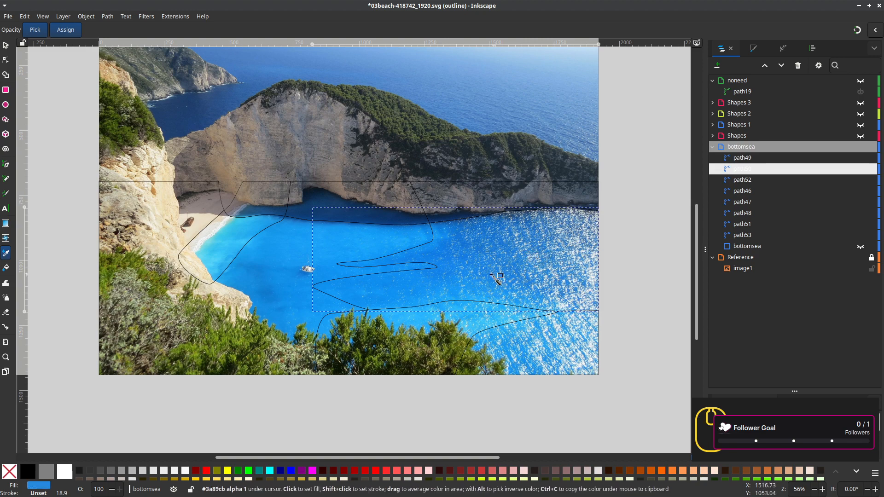
scroll(479, 276, up, 1)
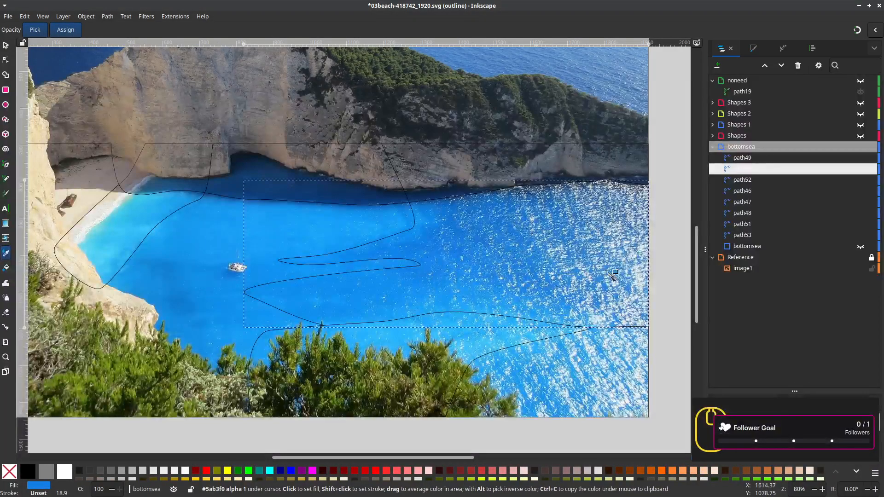
click(736, 182)
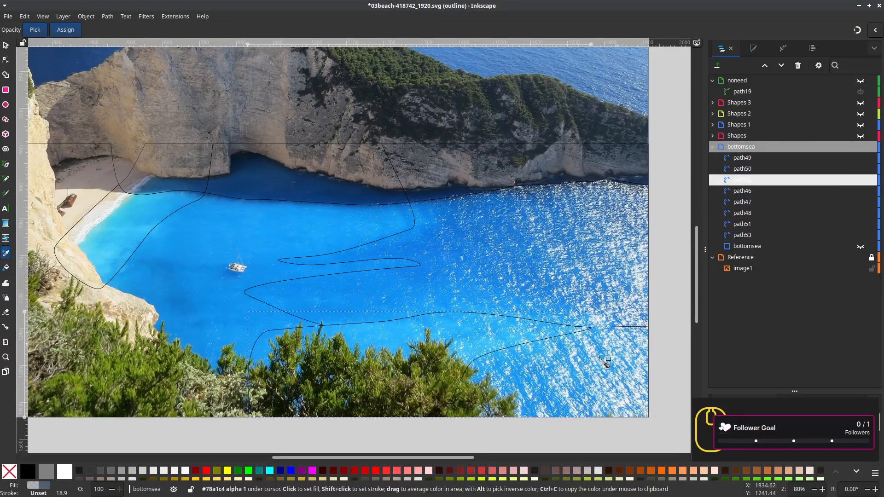
click(404, 338)
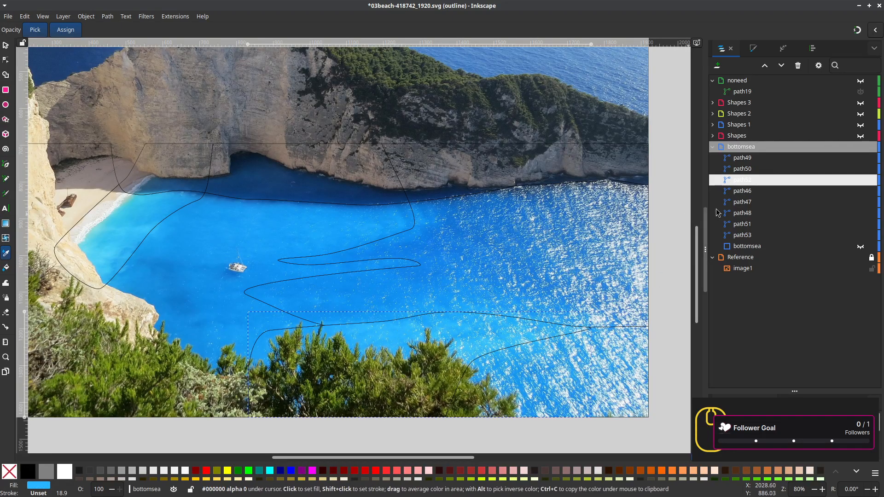
Fill path46 with the turquoise shallows colour, and path47 and path48 with the dark shaded-water blues sampled under the cliff
click(738, 193)
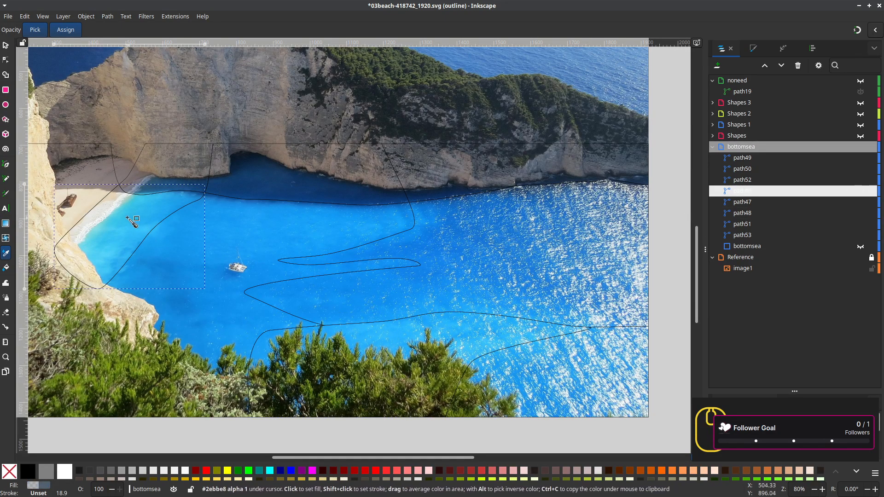
click(429, 258)
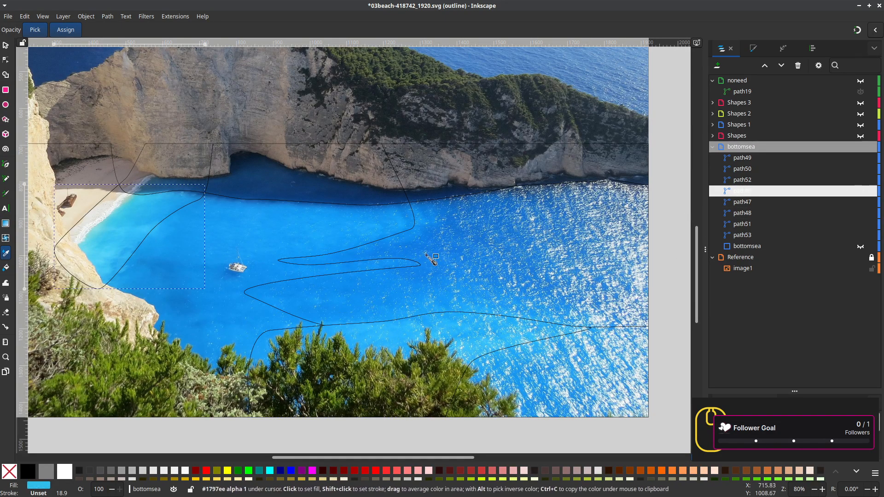
click(743, 203)
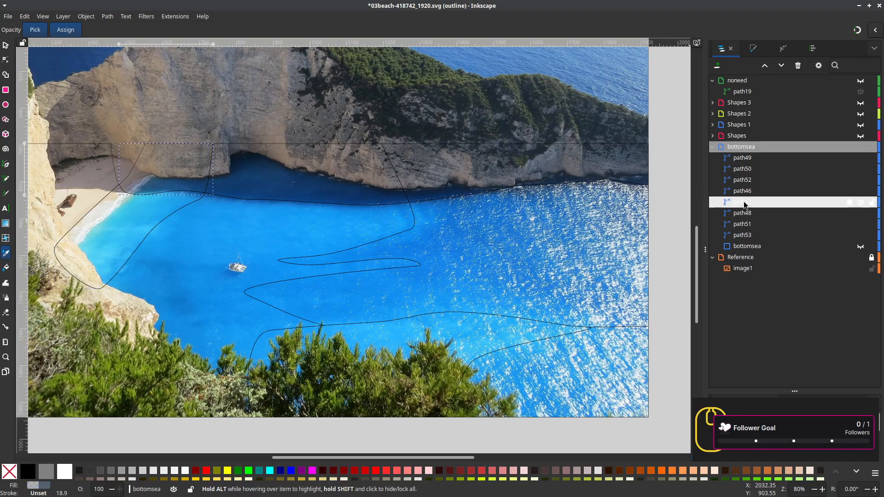
click(166, 186)
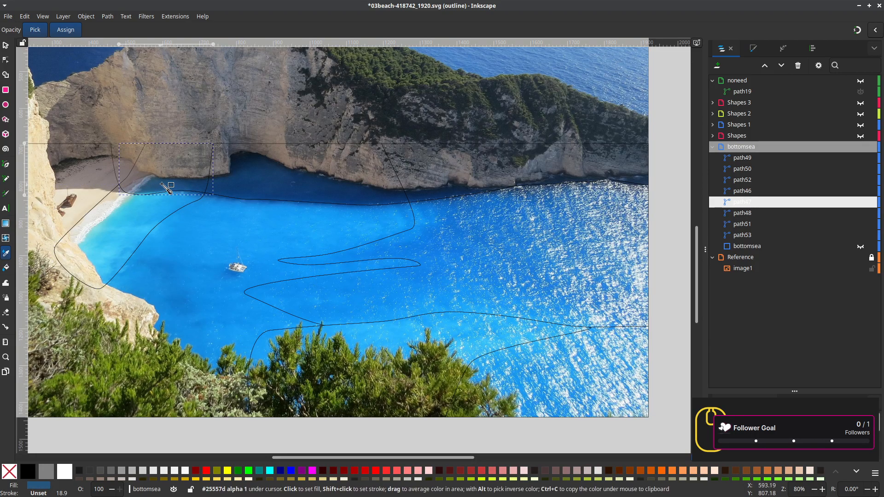
click(745, 213)
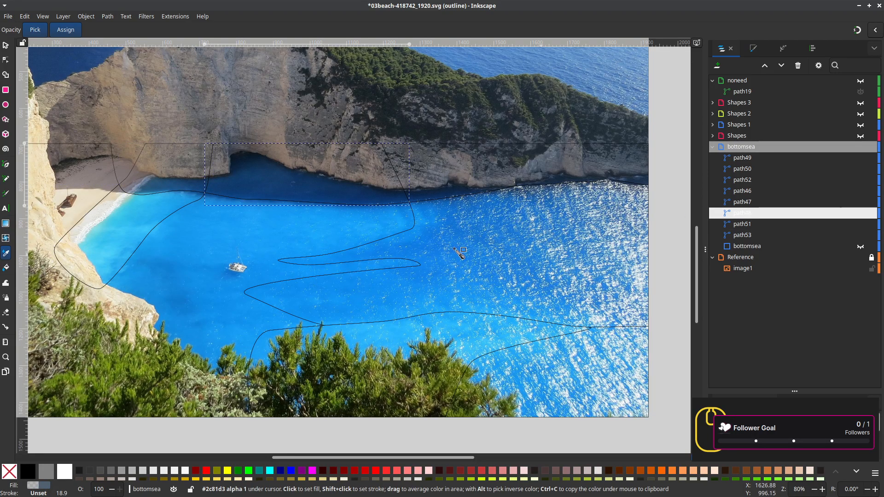
click(317, 190)
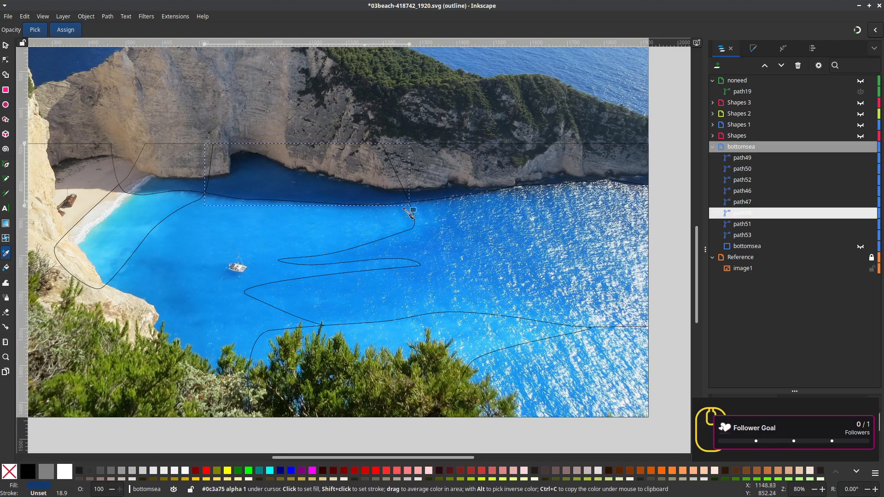
Fill path51 and path53 with bright blues sampled from the photo's water
click(741, 225)
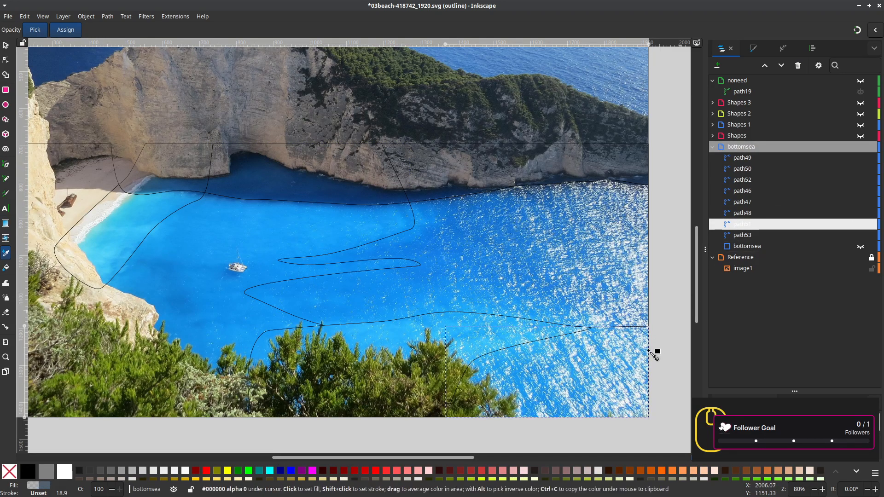
scroll(541, 409, up, 2)
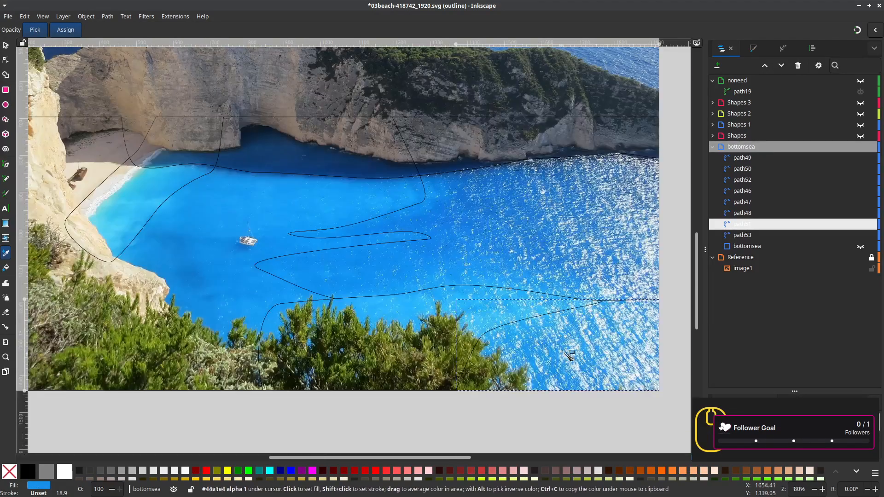
scroll(563, 354, down, 2)
click(740, 236)
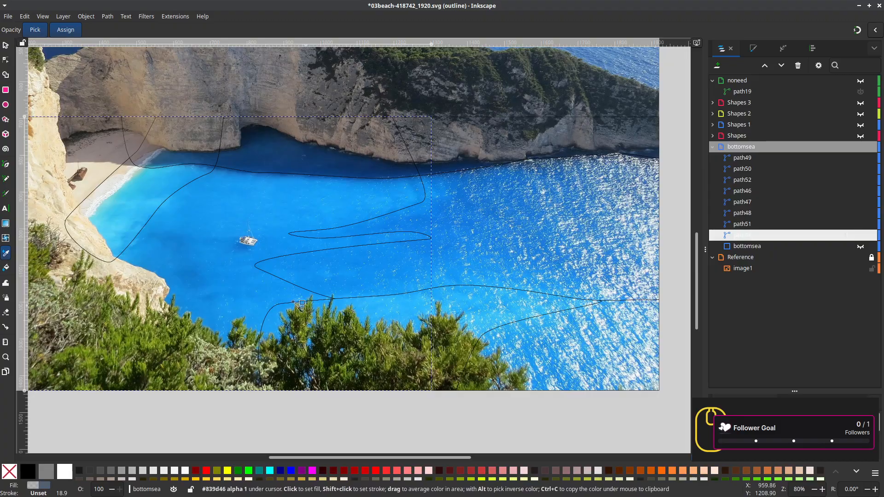
click(213, 263)
scroll(284, 319, down, 2)
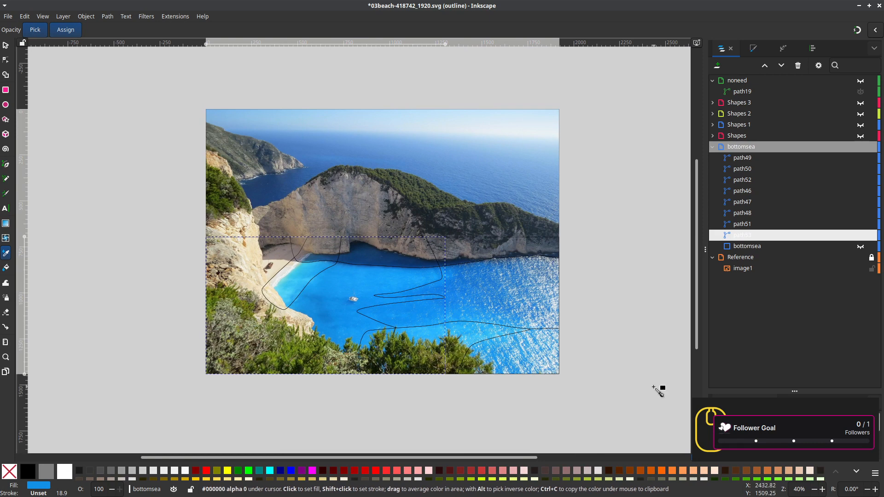
scroll(615, 351, up, 2)
scroll(621, 346, up, 1)
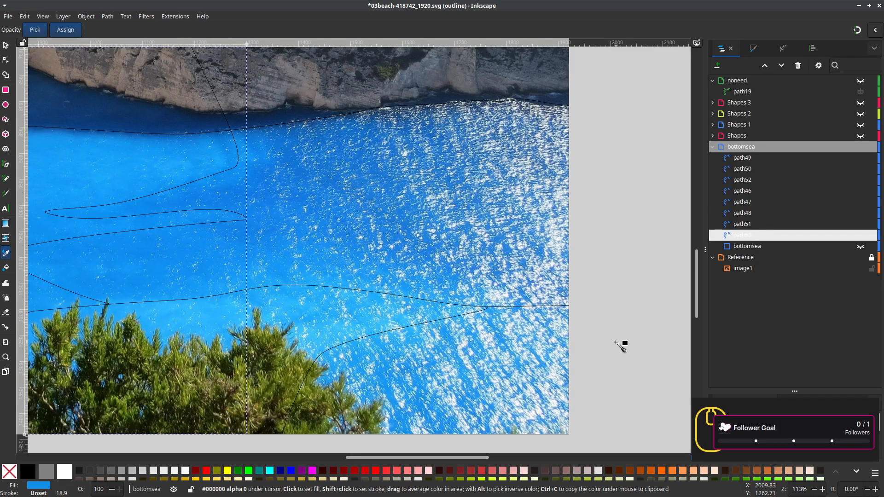
scroll(621, 346, down, 1)
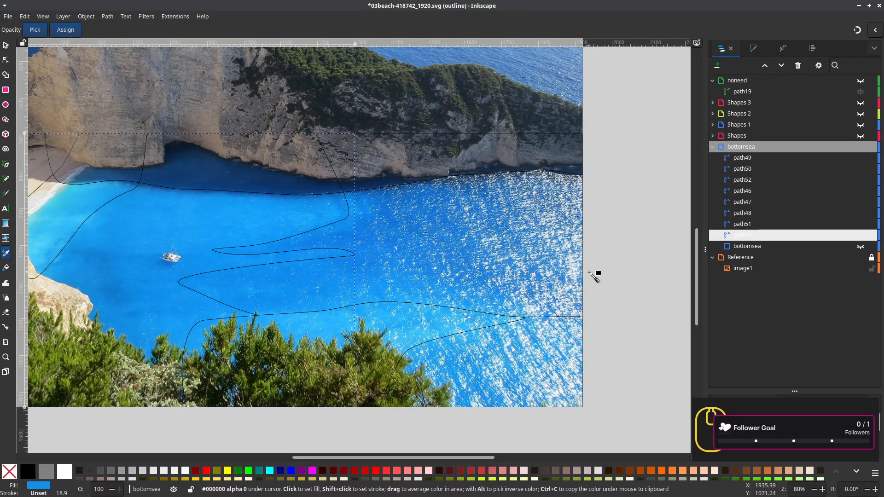
scroll(590, 276, down, 1)
drag(589, 277, 529, 280)
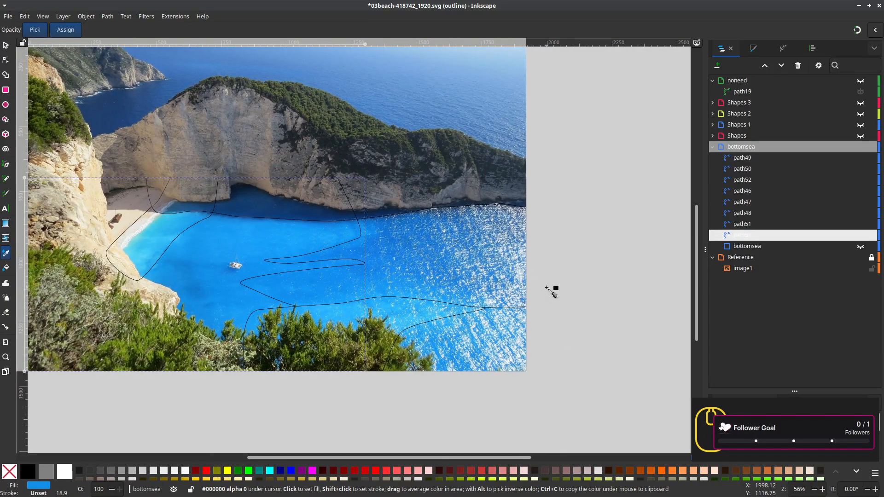
click(742, 158)
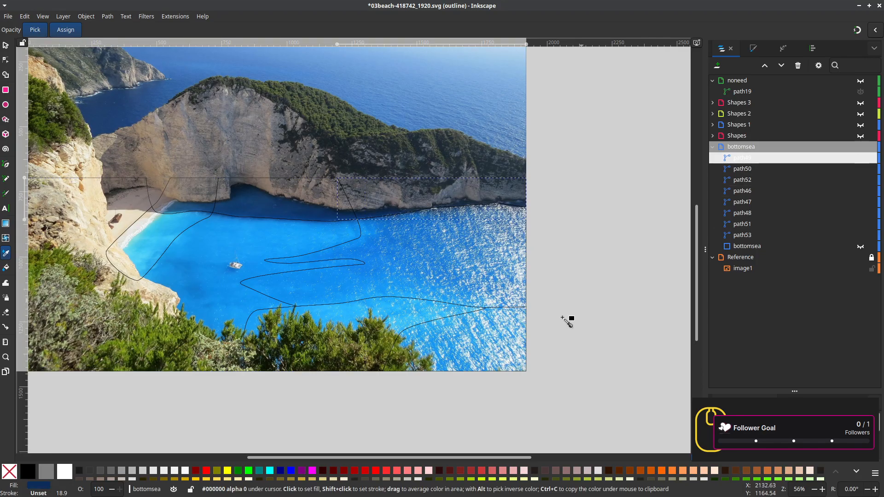
Draw a thin closed curved sliver running diagonally through the glittering water to the photo's lower right edge with the Pen tool
key(b)
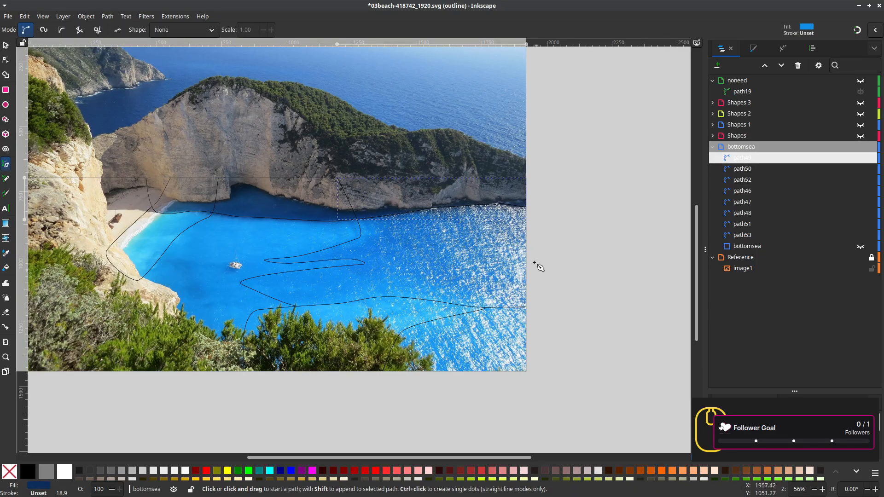
drag(515, 195, 528, 212)
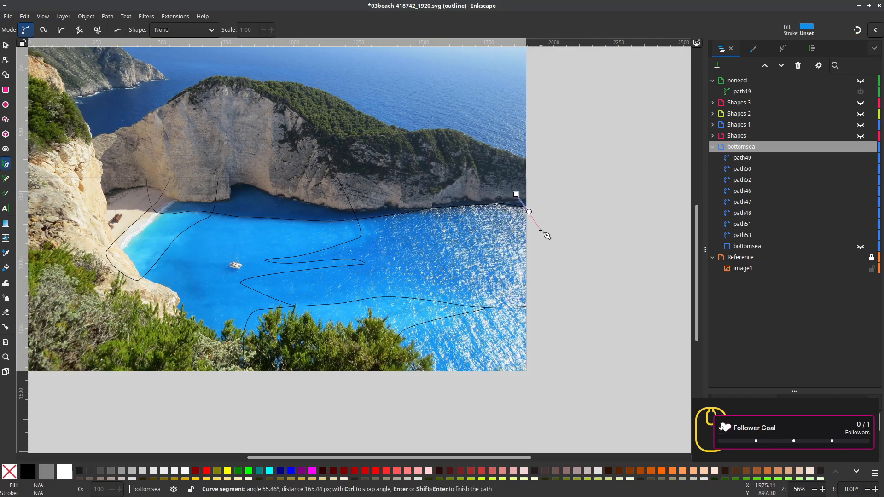
key(Escape)
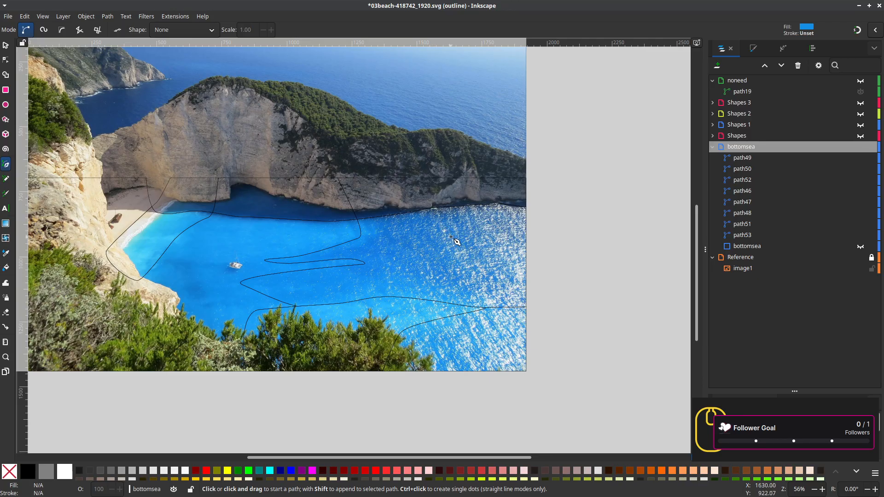
drag(450, 237, 454, 264)
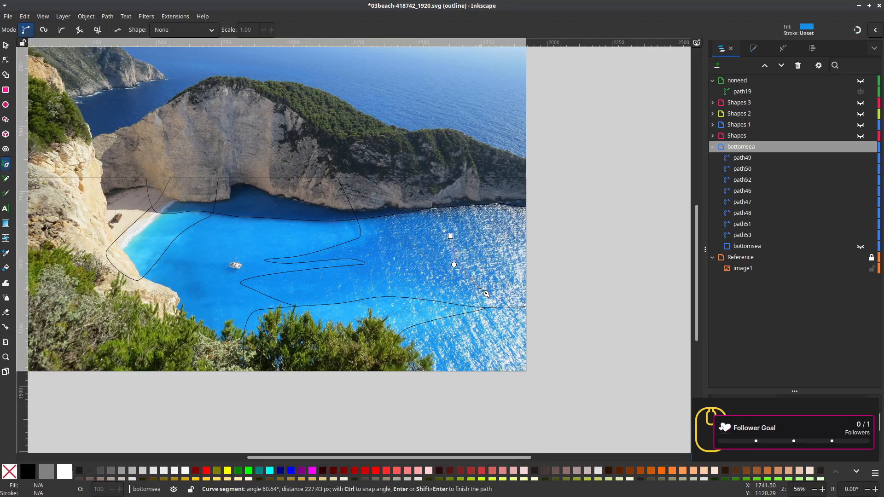
drag(482, 292, 487, 310)
drag(527, 350, 538, 363)
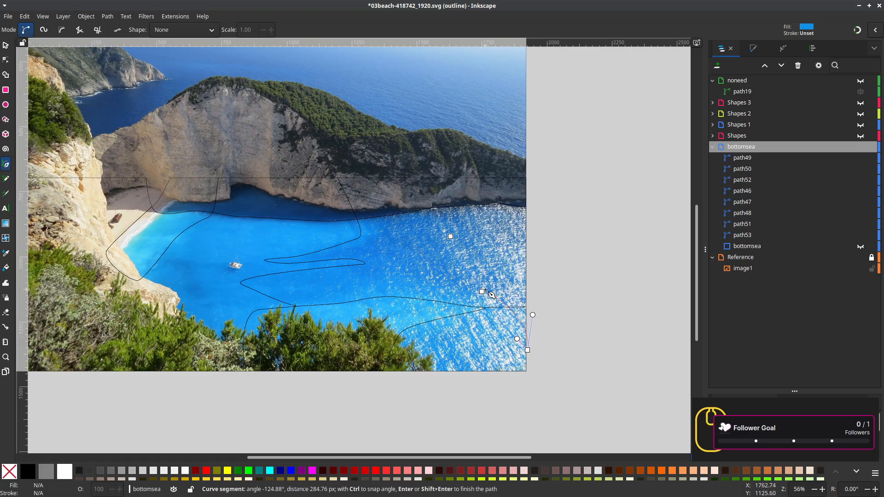
drag(495, 305, 496, 289)
drag(458, 241, 453, 228)
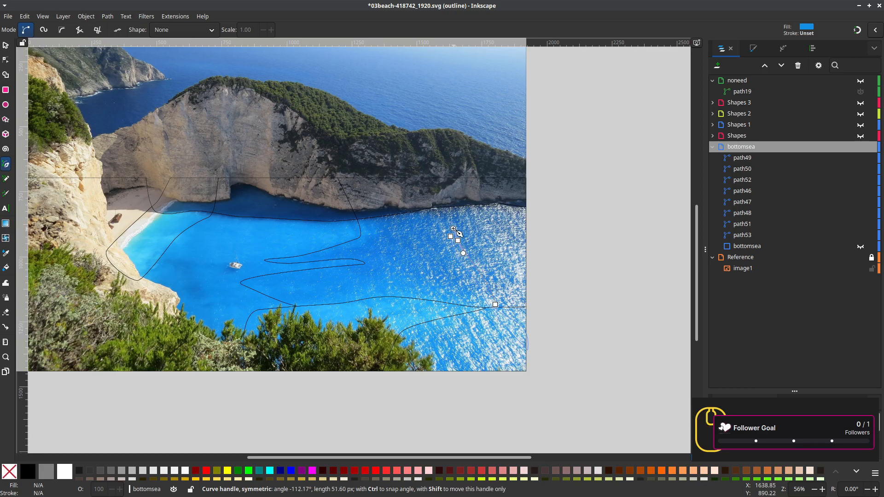
click(454, 241)
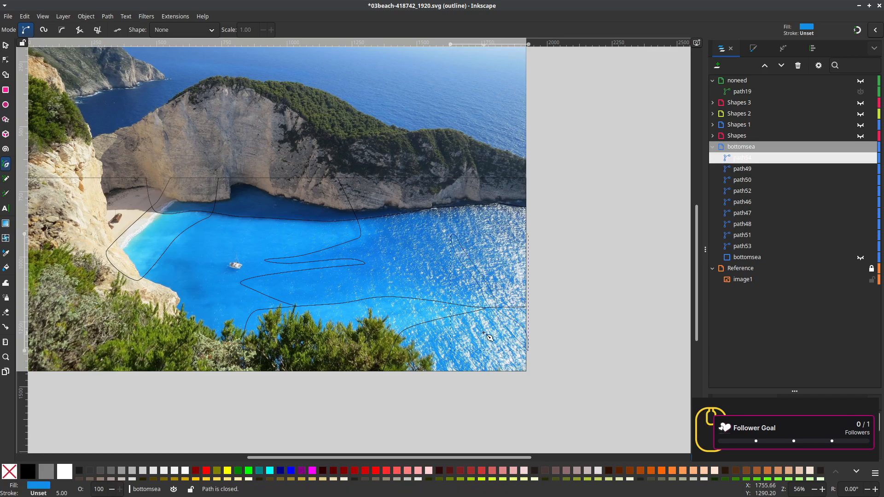
Move the sliver's outer end node beyond the photo's edge and adjust its handle and the neighbouring middle node to keep the shape narrow
scroll(488, 336, up, 1)
key(n)
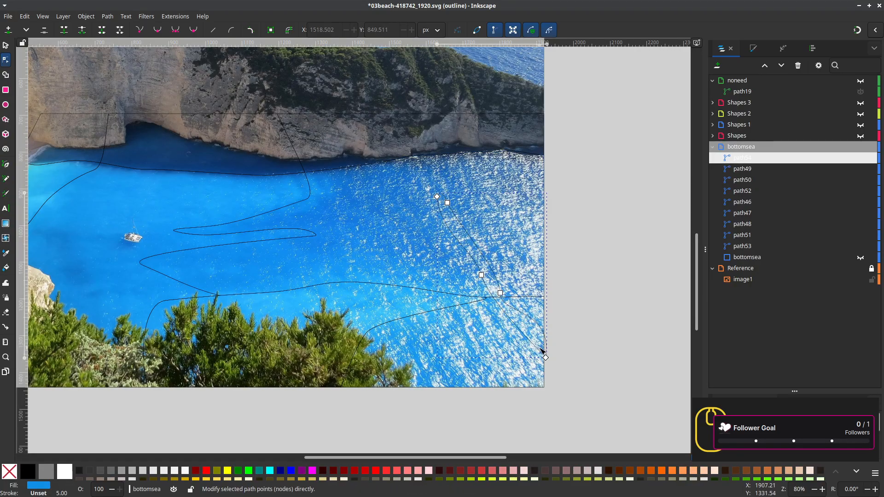
drag(545, 357, 558, 368)
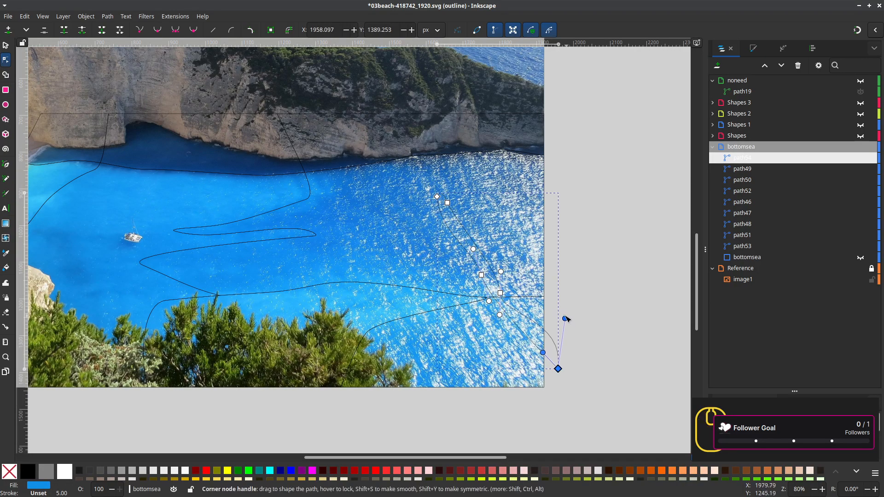
drag(565, 319, 534, 325)
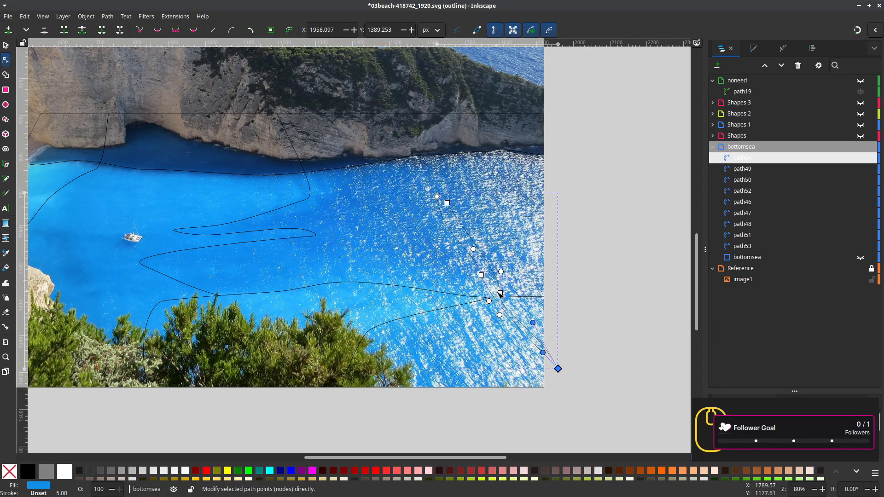
drag(501, 272, 485, 273)
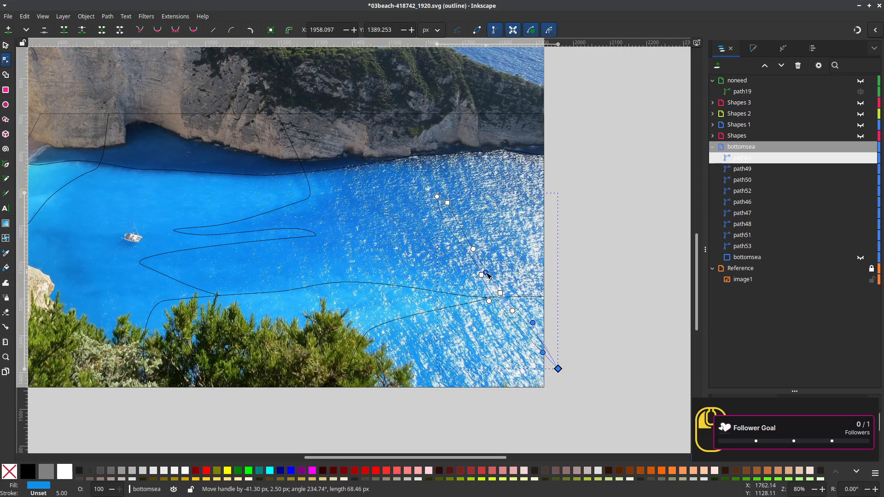
click(501, 294)
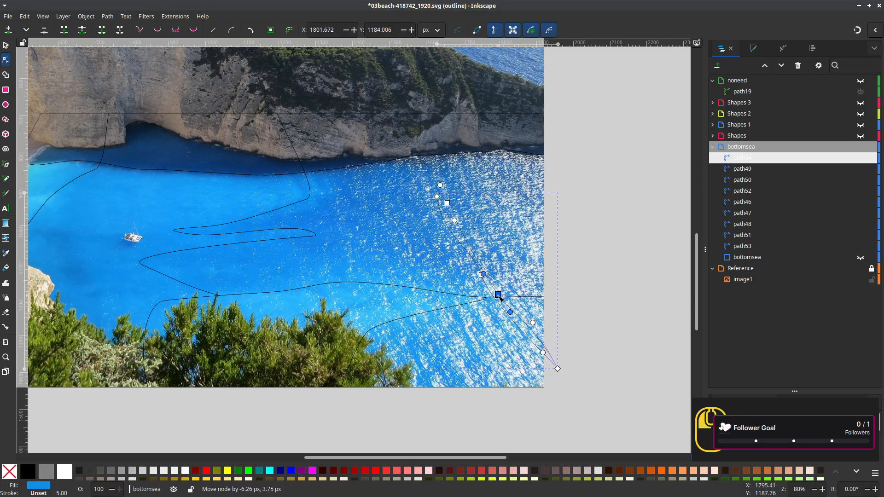
Extend the sliver's inner tip up and to the left, delete the extra node beside it and adjust the tip's curve handles
click(437, 198)
mouse_move(437, 198)
mouse_down()
mouse_move(429, 186)
mouse_move(455, 218)
mouse_move(443, 211)
mouse_up()
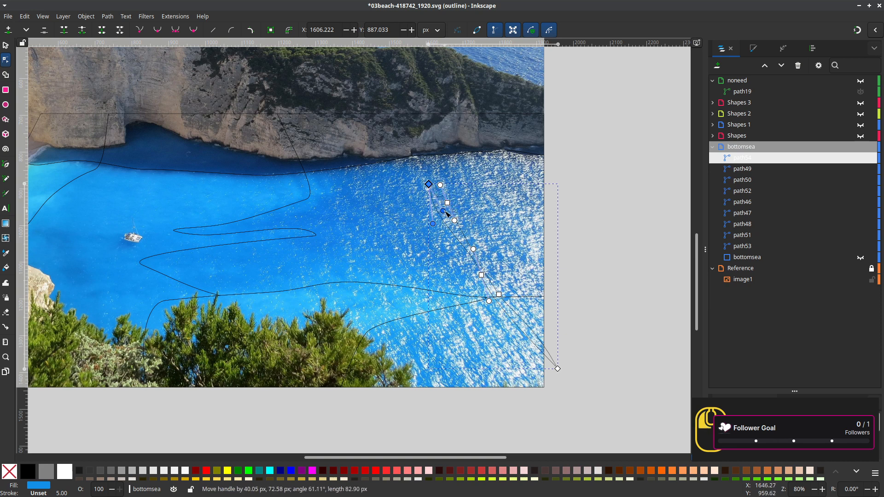
click(447, 203)
key(Delete)
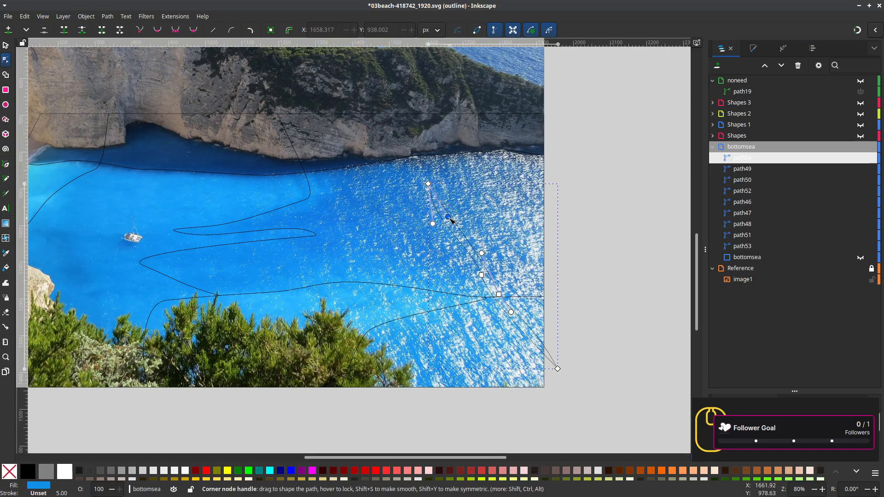
drag(450, 218, 442, 221)
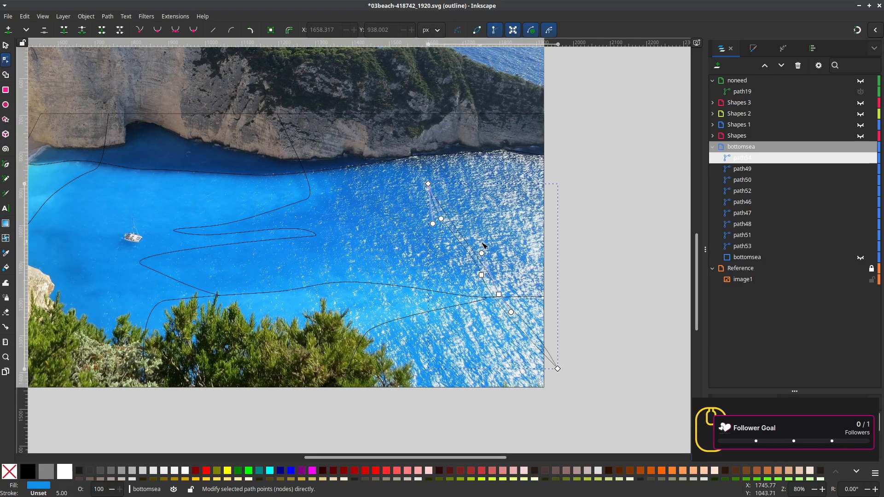
Move the sliver's middle node slightly down and right to keep the shape narrow, and fill the sliver with white
drag(498, 292, 501, 339)
scroll(498, 293, down, 1)
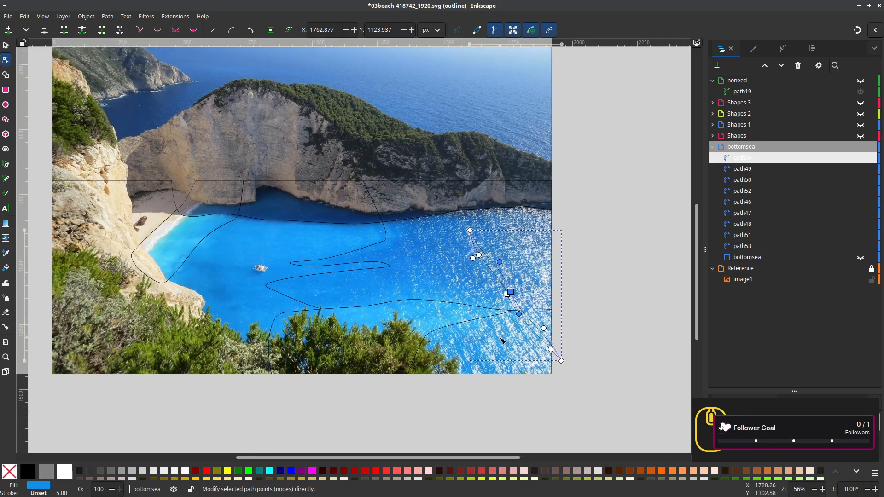
scroll(502, 341, up, 5)
scroll(443, 316, down, 5)
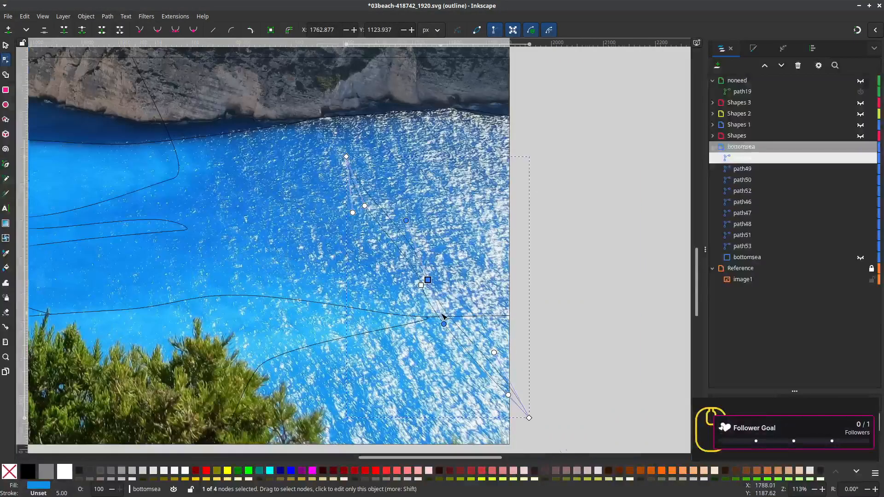
click(71, 472)
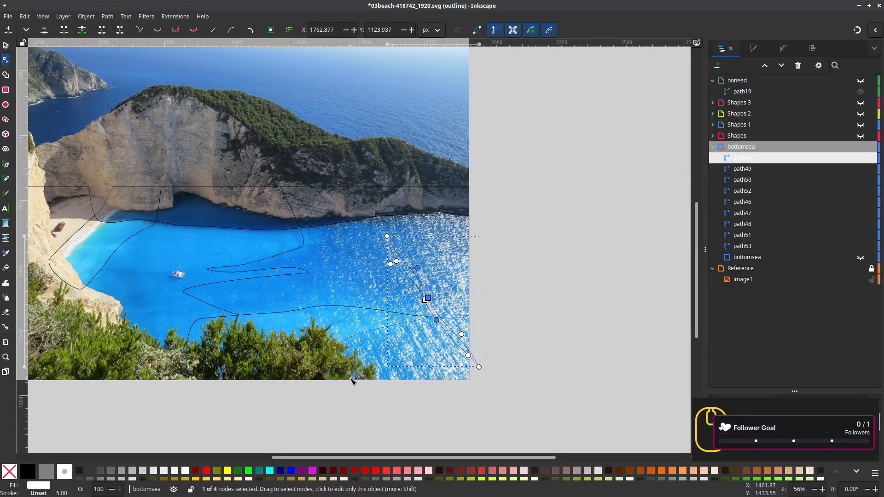
drag(377, 377, 443, 362)
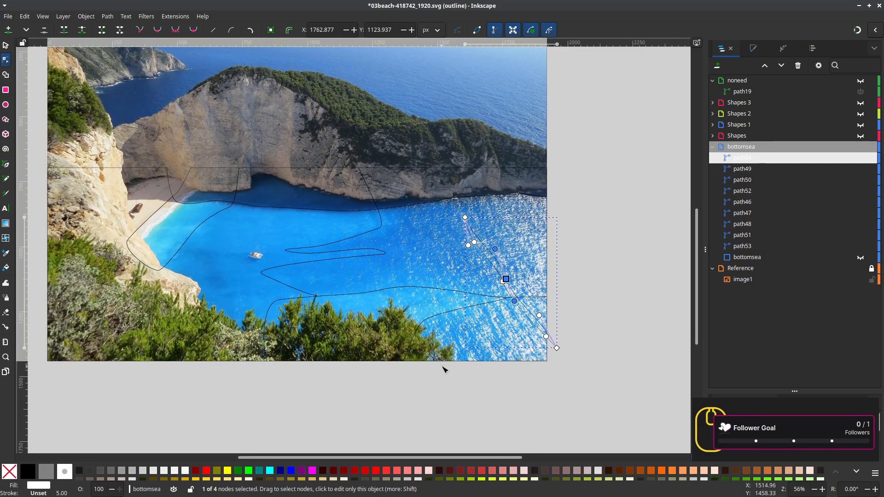
Duplicate the white sliver twice, placing the copies progressively up and right across the glittering water and the photo's right edge
key(s)
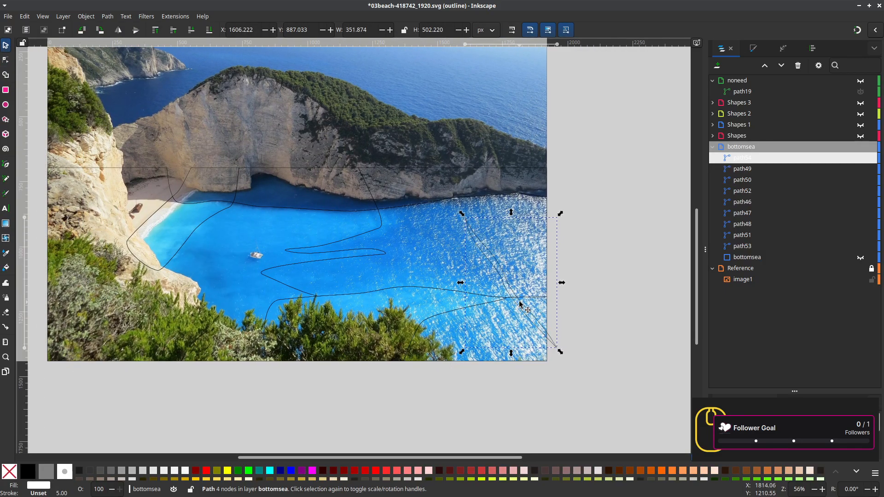
key(ctrl+d)
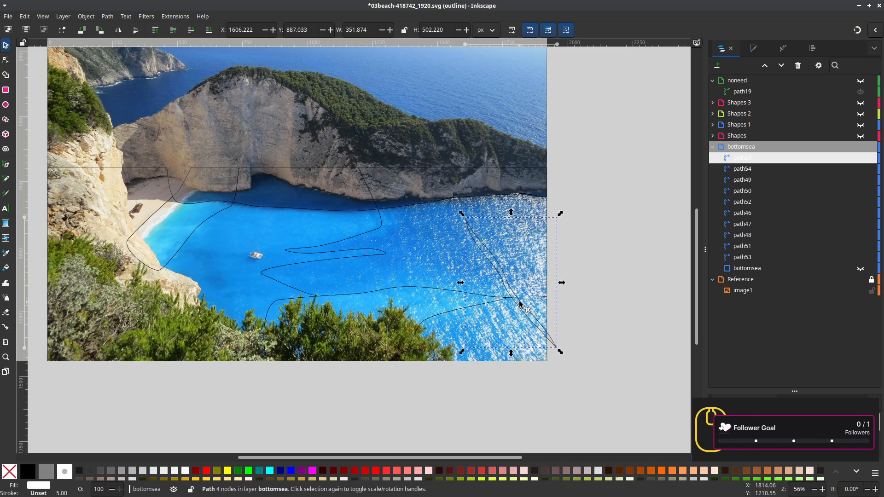
drag(521, 304, 554, 250)
key(ctrl+d)
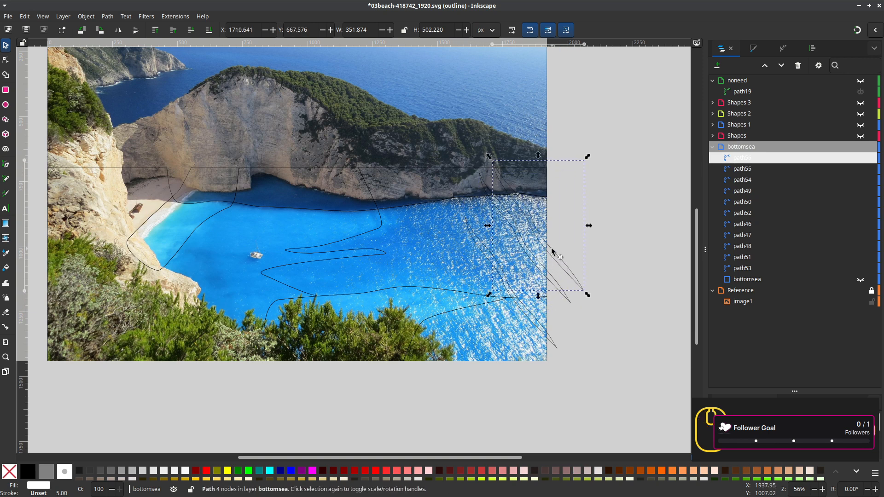
Flip the newest sliver horizontally and vertically, reposition it, and place another flipped copy higher up over the cliff's right end
click(119, 30)
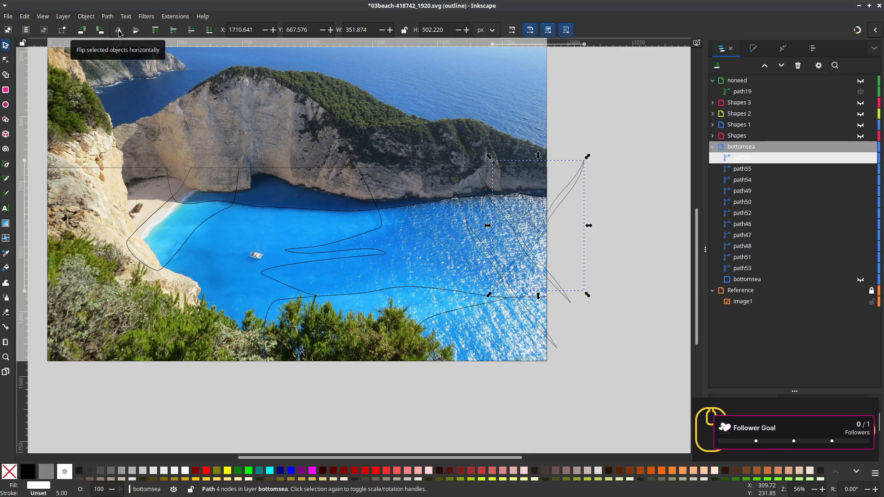
click(135, 31)
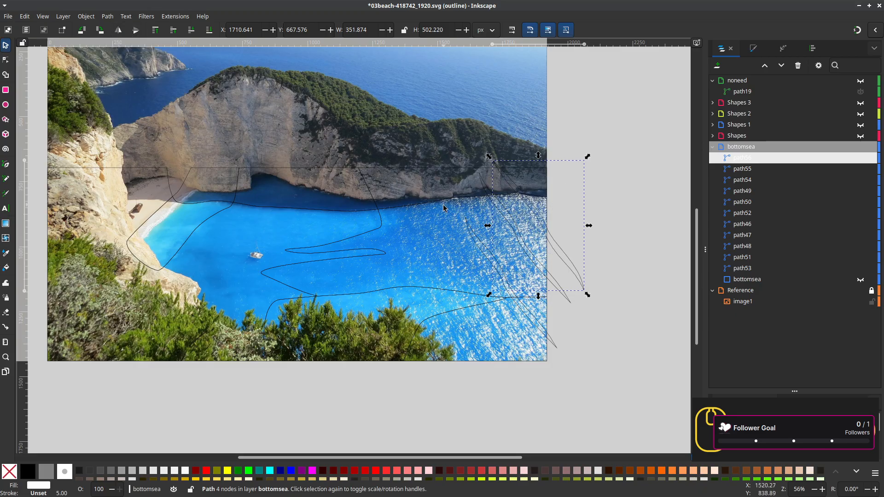
drag(566, 267, 536, 214)
key(ctrl+d)
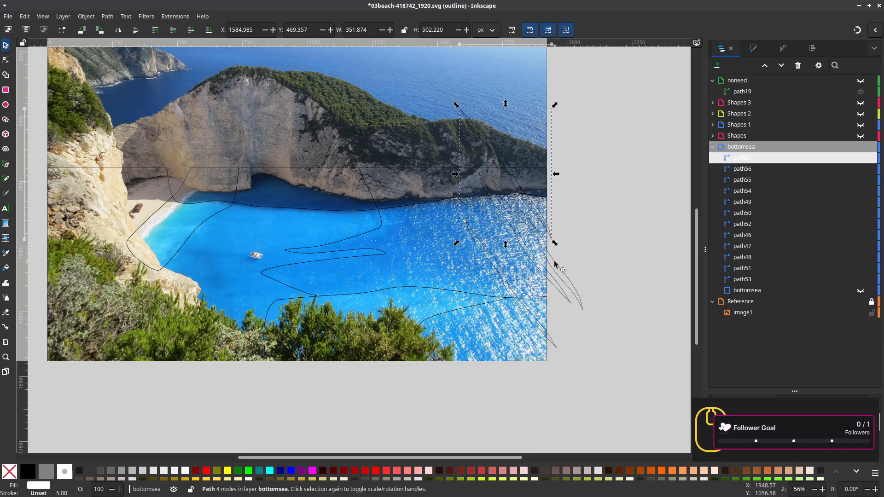
Duplicate the flipped sliver beside the photo's right edge and move the copy down and left over the glittering water
click(554, 260)
key(ctrl+d)
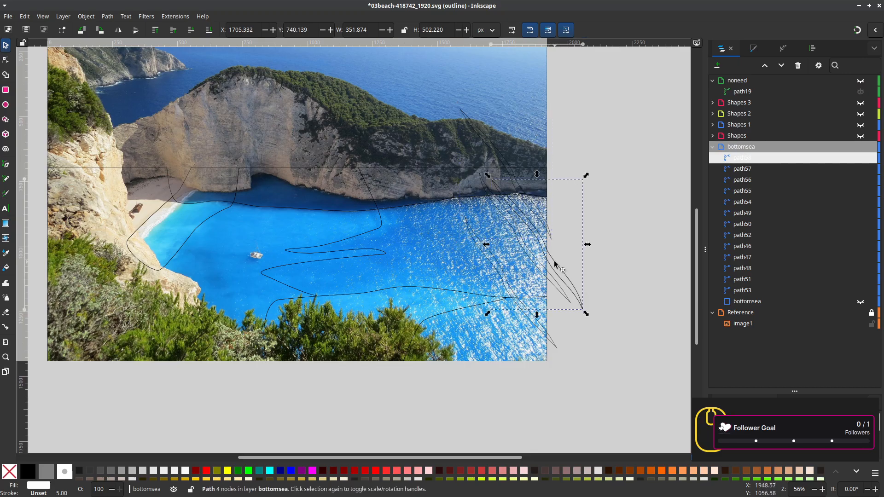
drag(553, 260, 526, 279)
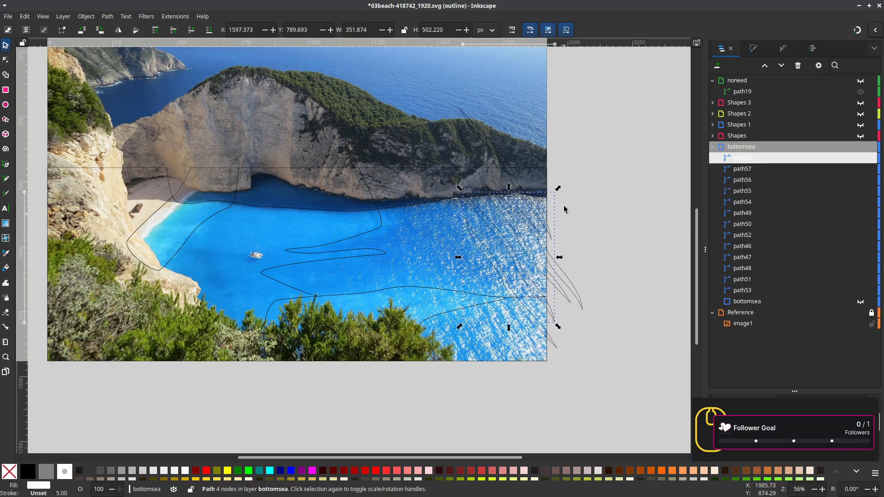
Rotate the new sliver copy to a steeper angle and enlarge it to about 328 × 611 px
click(531, 279)
drag(558, 187, 566, 195)
click(540, 293)
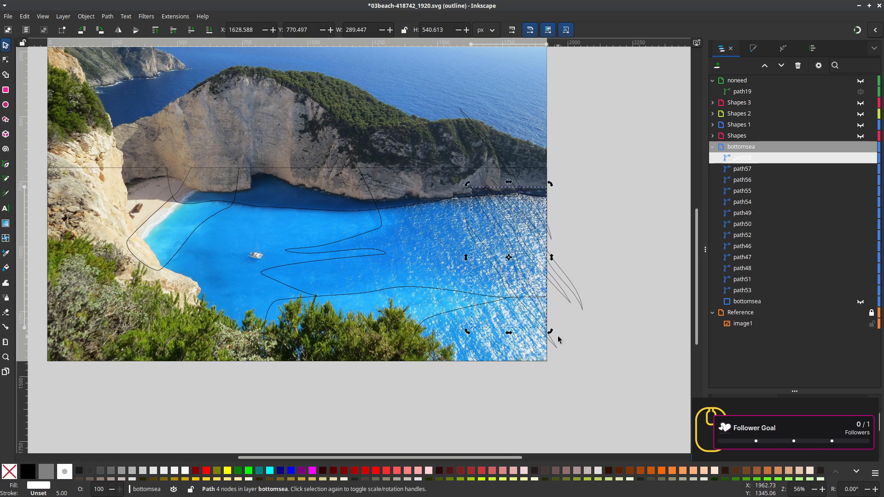
click(528, 280)
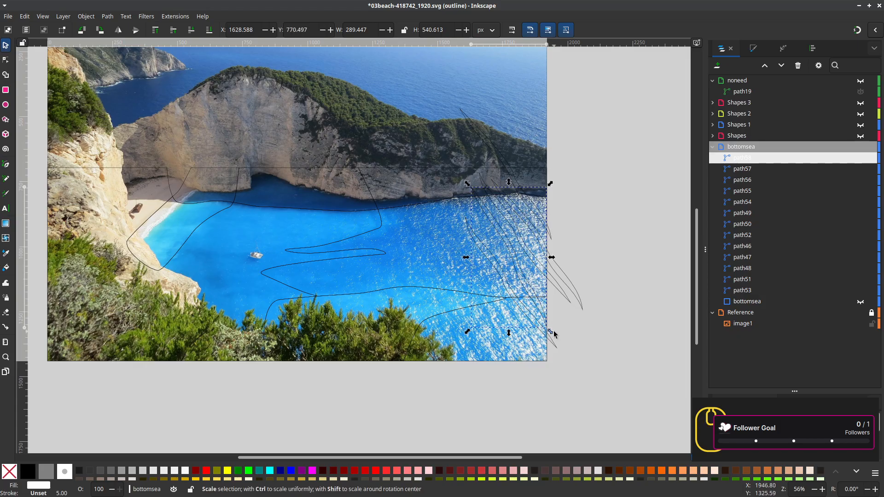
drag(551, 332, 561, 349)
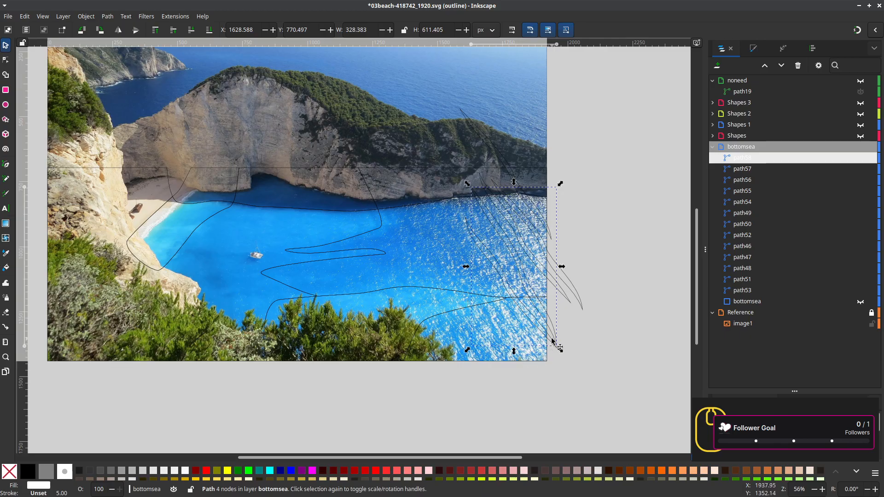
Move the enlarged sliver's lower tip slightly outward and adjust both of its curve handles to narrow the end
key(n)
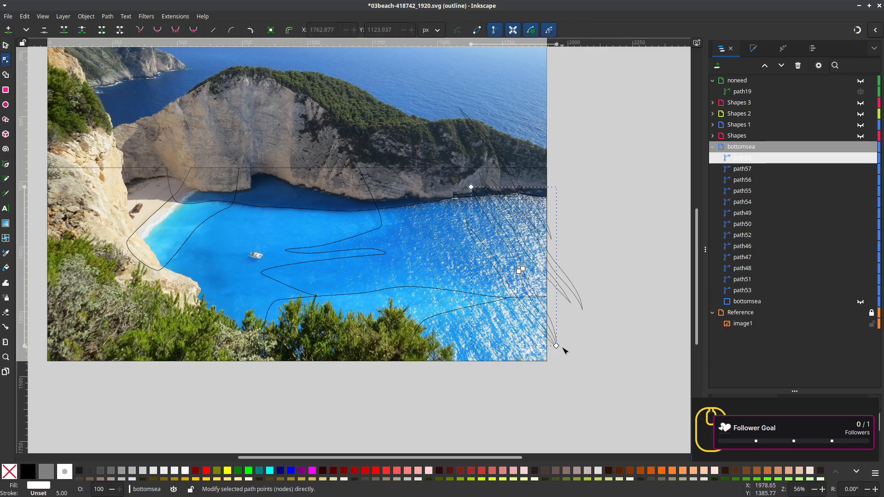
click(561, 344)
click(588, 384)
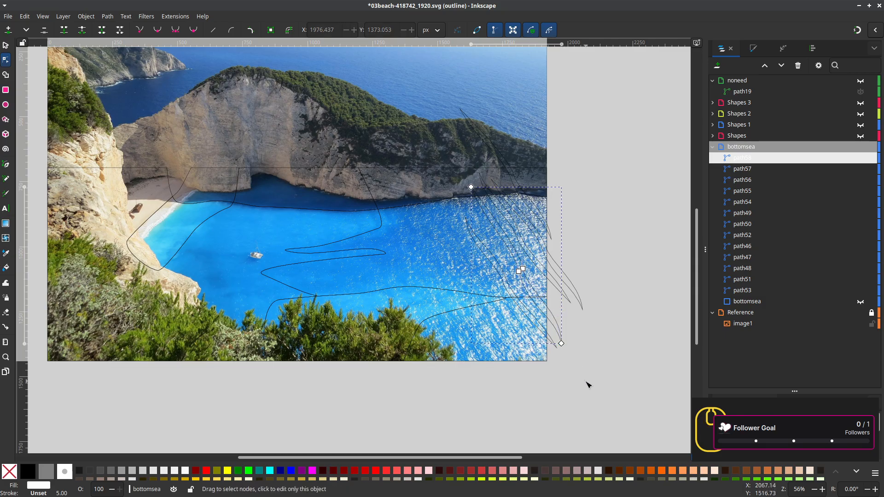
click(562, 344)
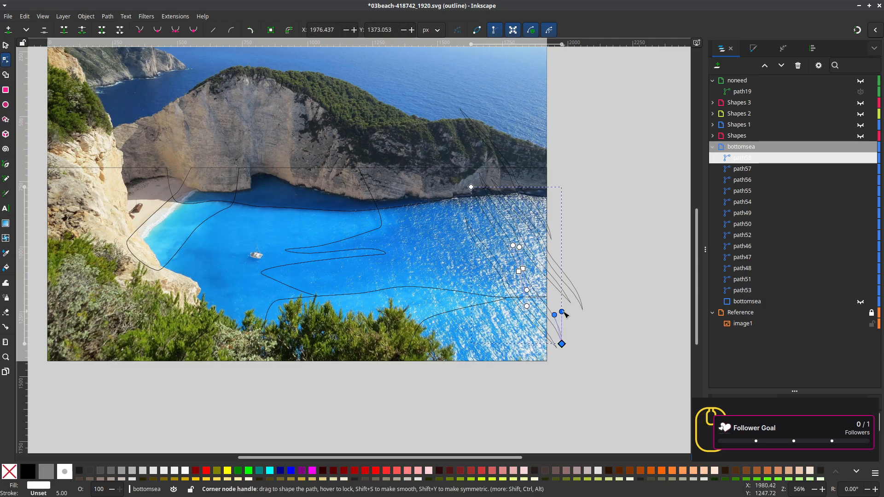
drag(562, 312, 551, 320)
click(584, 337)
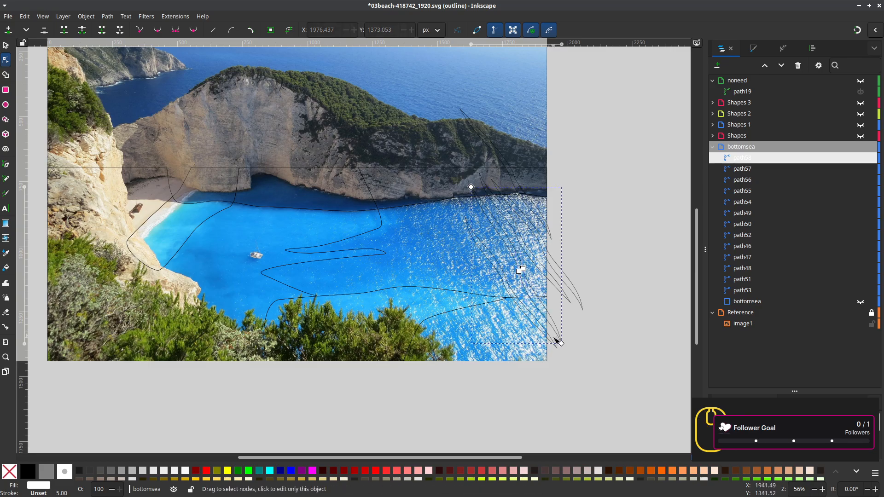
click(561, 344)
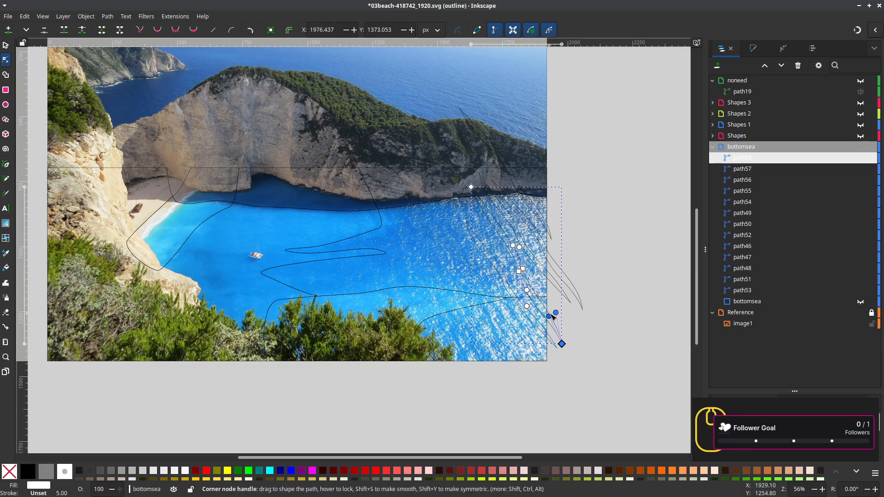
drag(551, 319, 547, 307)
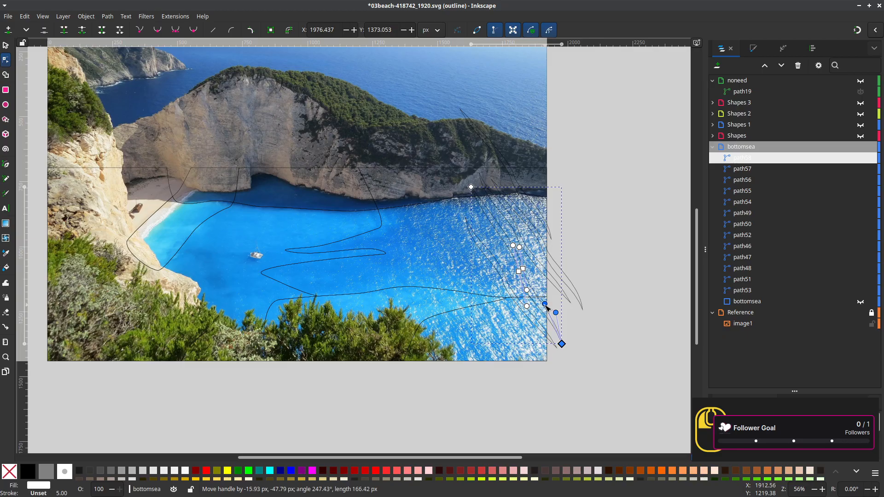
click(607, 331)
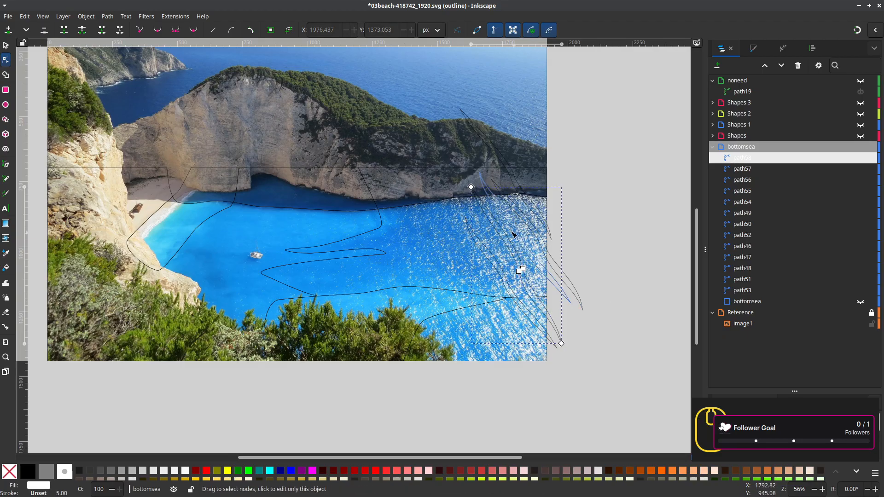
Adjust the curve handle of the enlarged sliver's upper segment and shift that segment's nodes slightly down and left
click(494, 211)
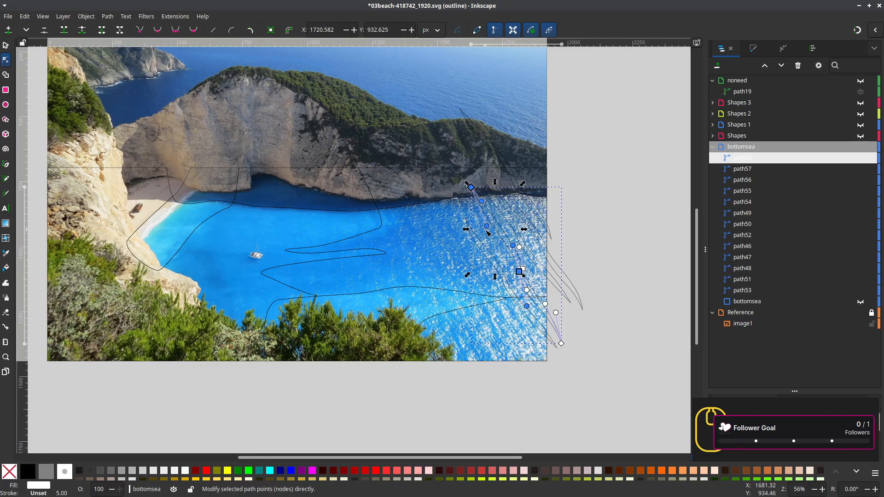
drag(486, 227, 490, 225)
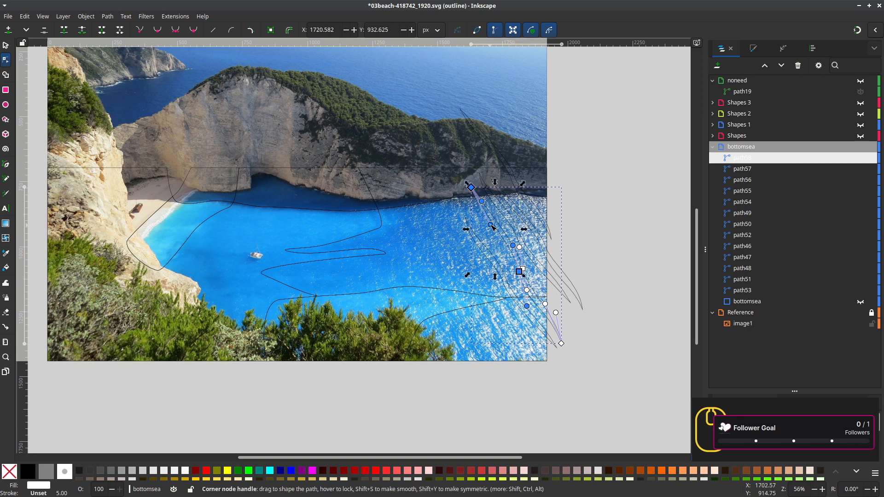
drag(471, 188, 470, 189)
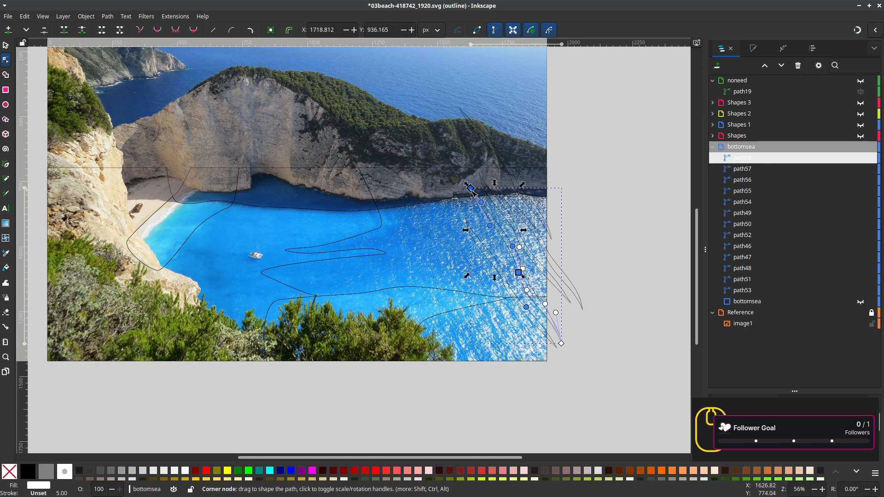
click(563, 381)
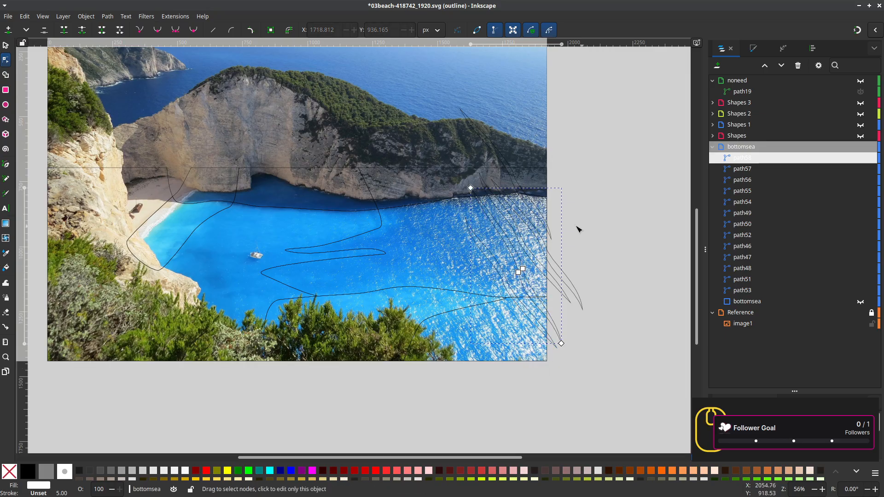
Duplicate the enlarged sliver, flip the copy horizontally and vertically, and place it across the photo's lower right corner
key(s)
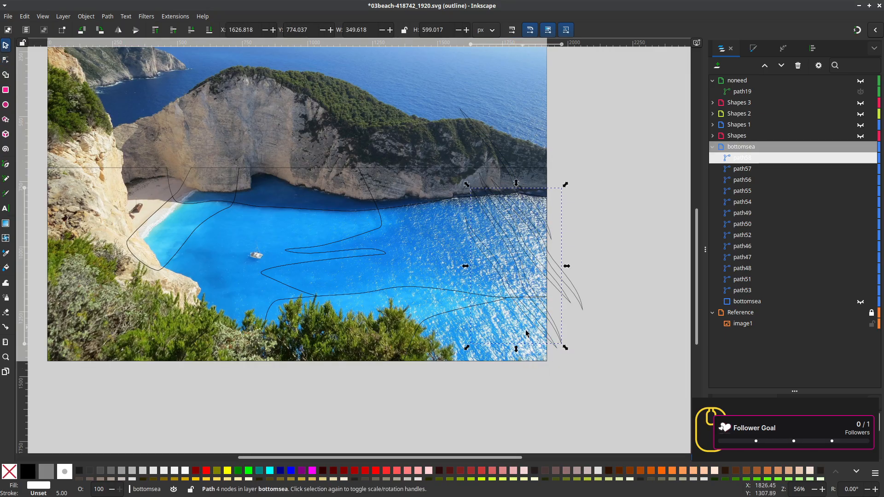
click(555, 322)
click(557, 327)
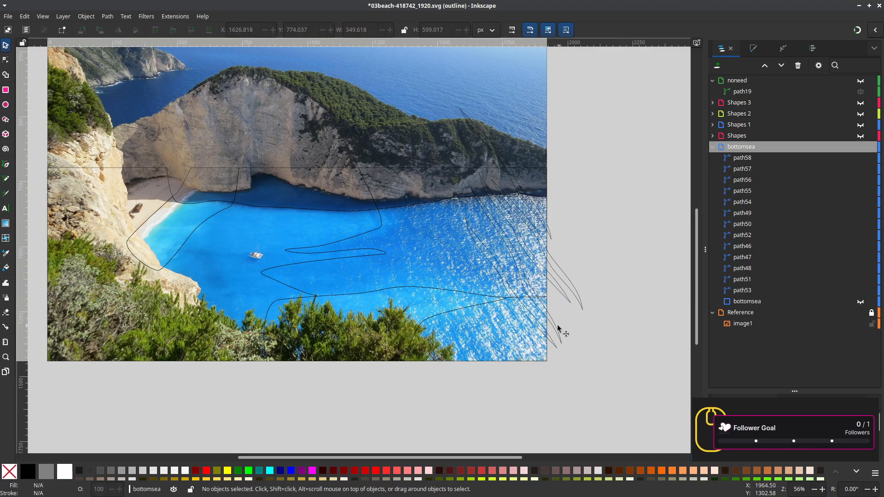
key(ctrl+alt+v)
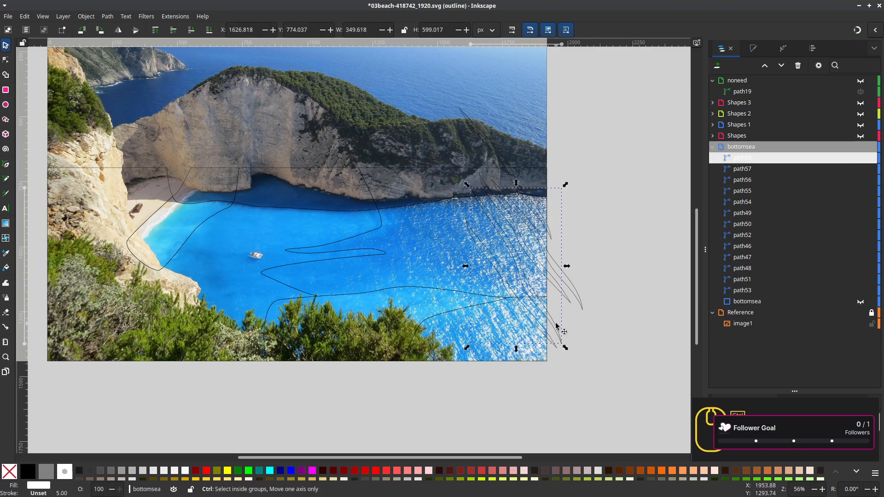
drag(556, 324, 547, 393)
click(119, 31)
click(136, 30)
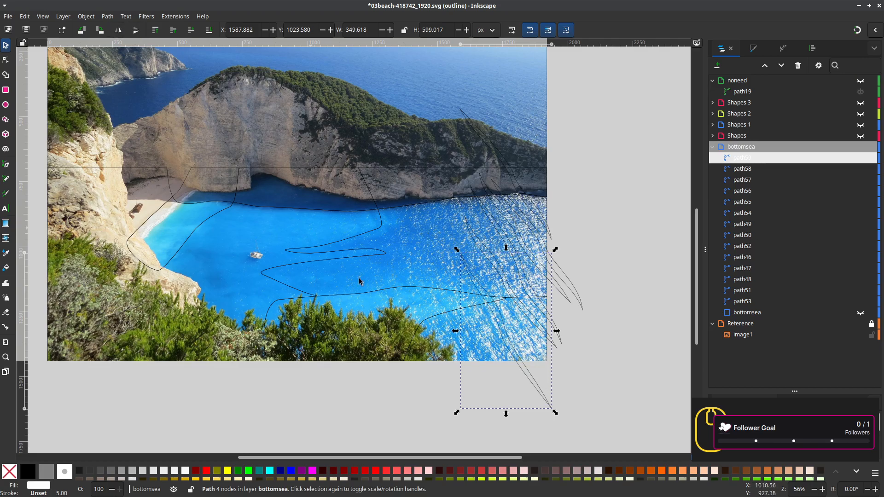
drag(501, 333, 555, 394)
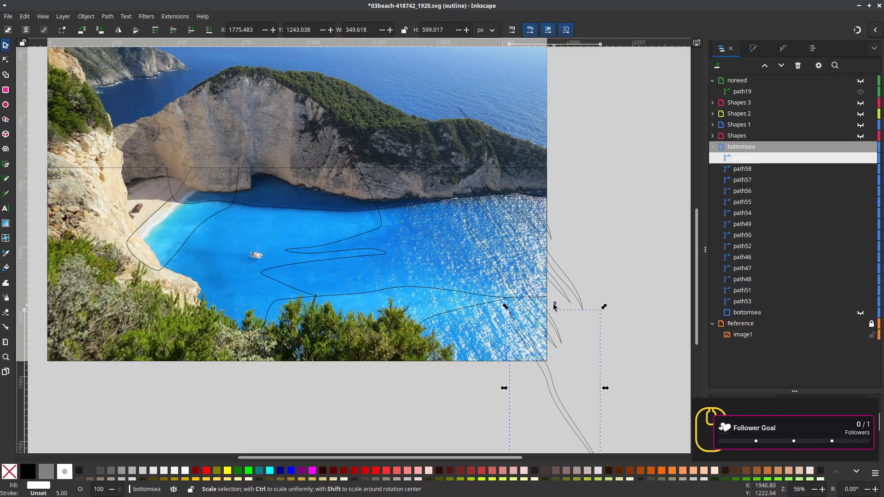
Place further copies of the enlarged and original slivers across the photo's lower edge, progressively left of the flipped one
click(545, 307)
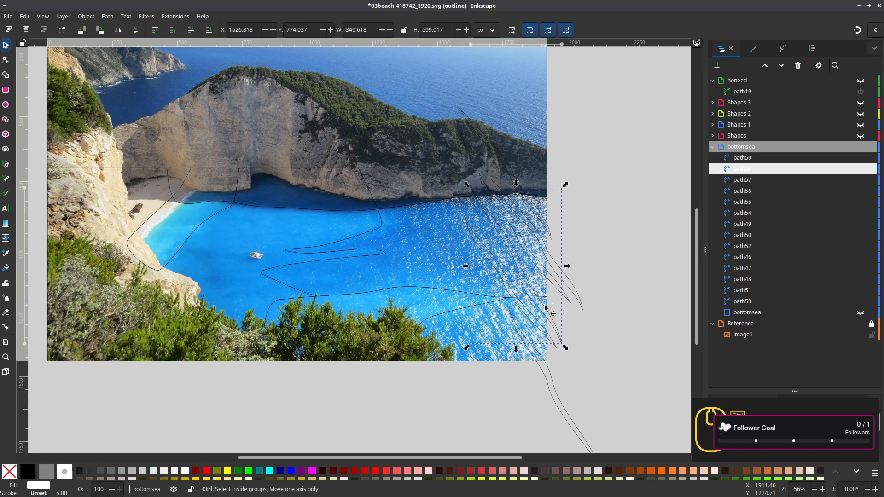
key(ctrl+d)
drag(545, 307, 561, 438)
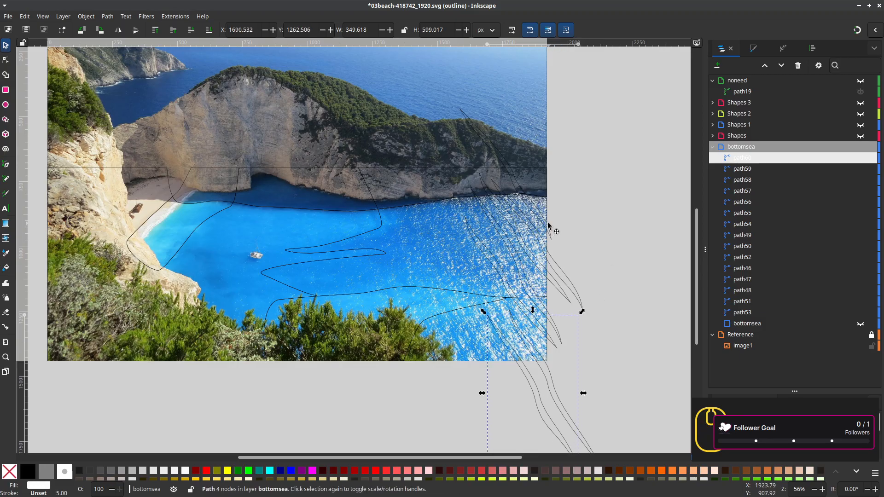
key(ctrl+v)
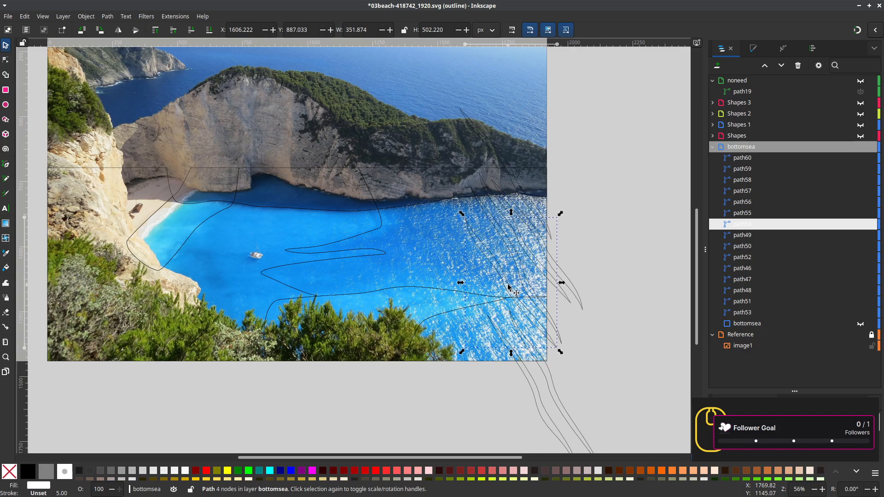
drag(506, 318, 511, 395)
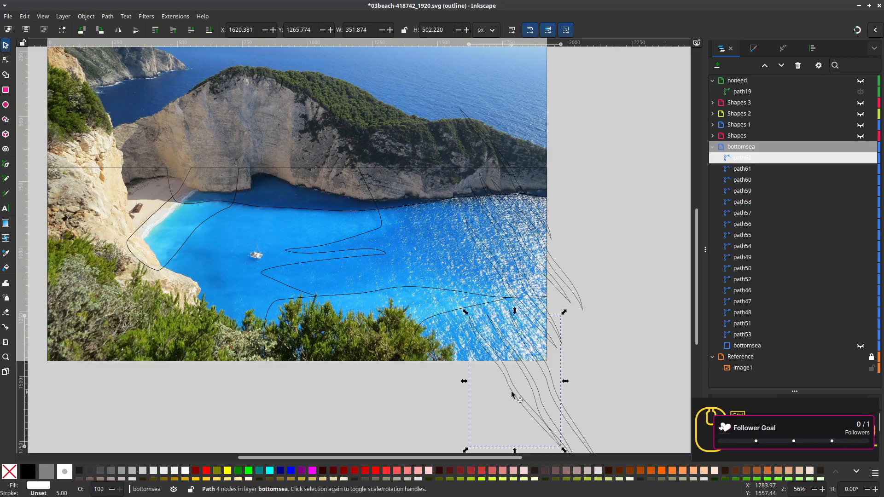
Paste another copy of the enlarged sliver, flip it both ways, and place it across the photo's lower edge, left of the other copies
key(ctrl+v)
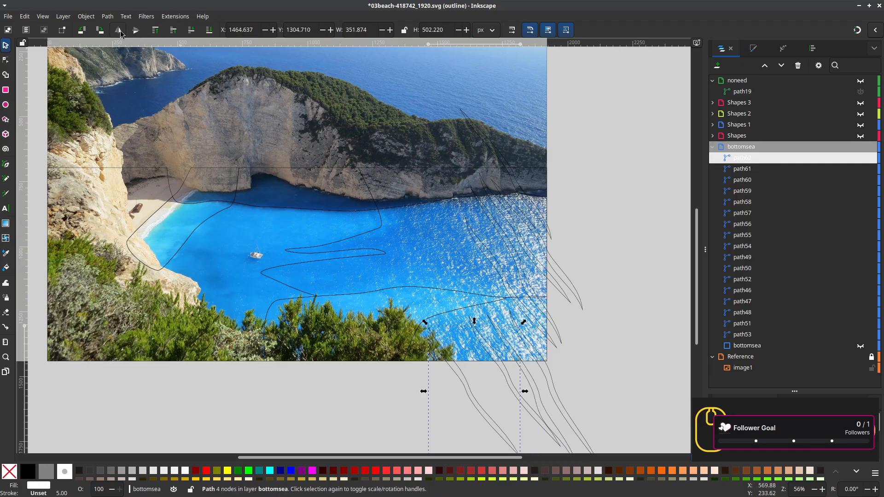
click(119, 31)
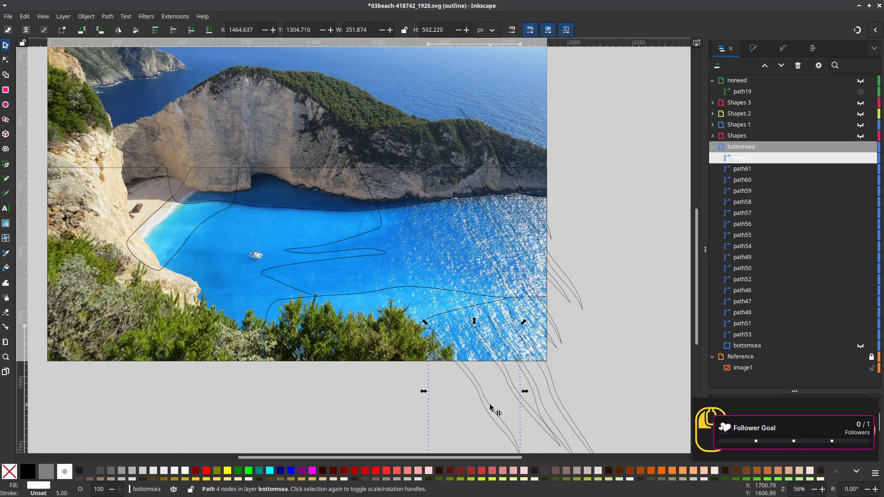
drag(499, 409, 516, 412)
Switch the display to Normal mode and show the Shapes, Shapes 1, Shapes 2 and Shapes 3 layers
scroll(583, 264, down, 1)
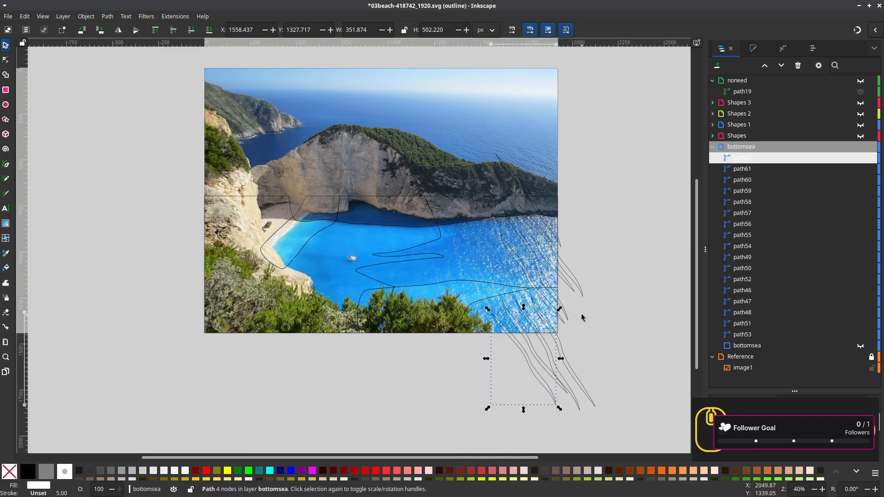
drag(581, 314, 594, 333)
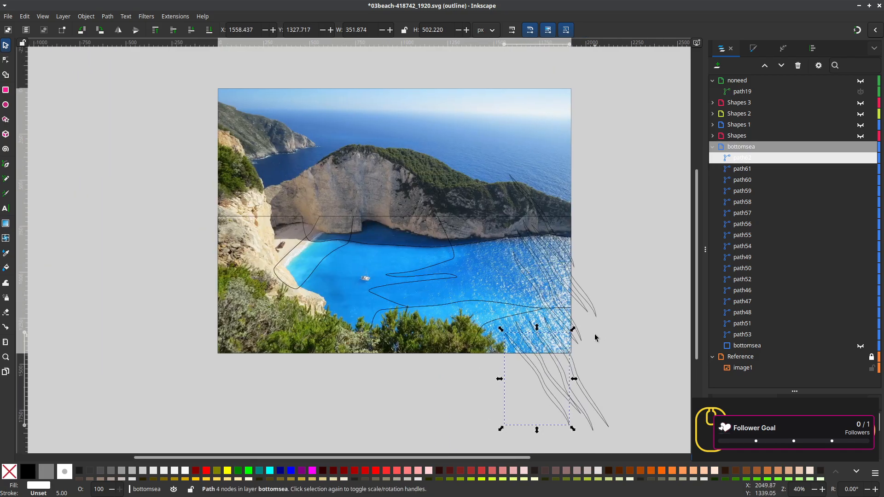
click(41, 16)
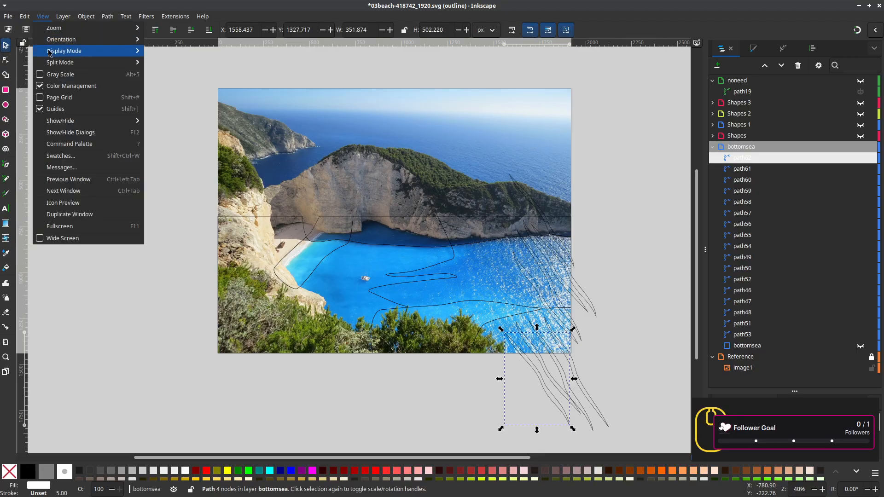
mouse_move(62, 52)
click(177, 52)
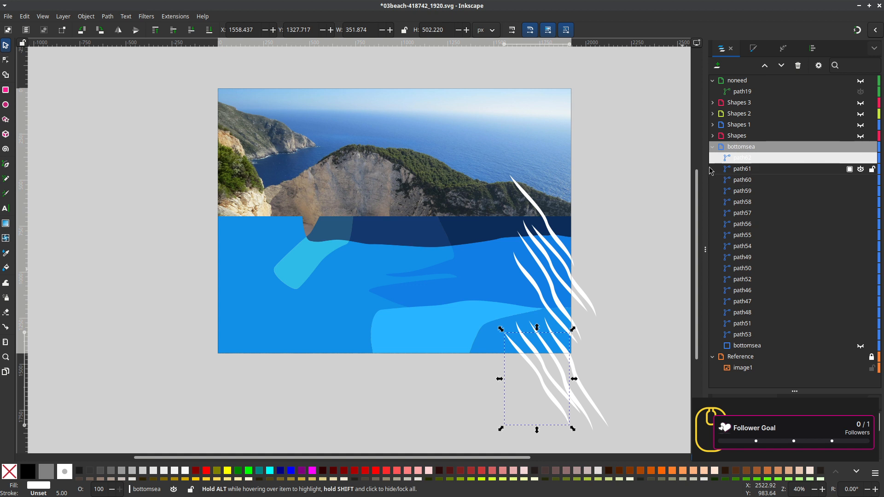
scroll(644, 230, up, 3)
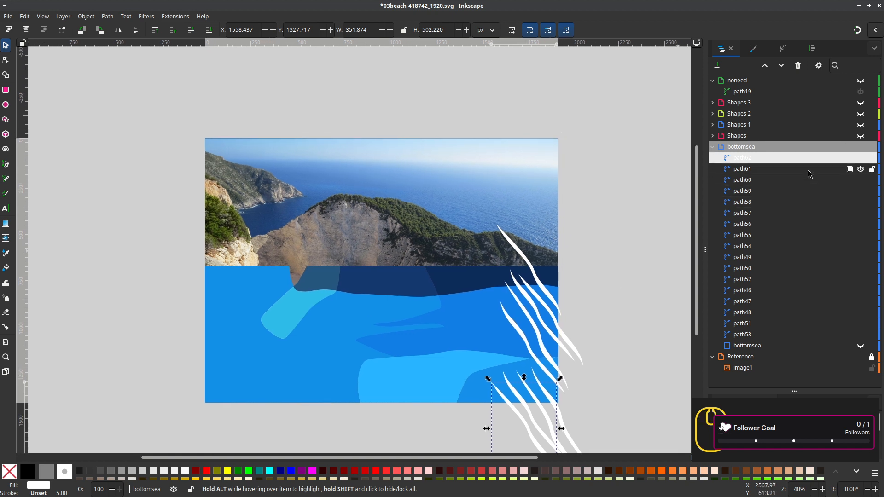
click(861, 125)
click(860, 114)
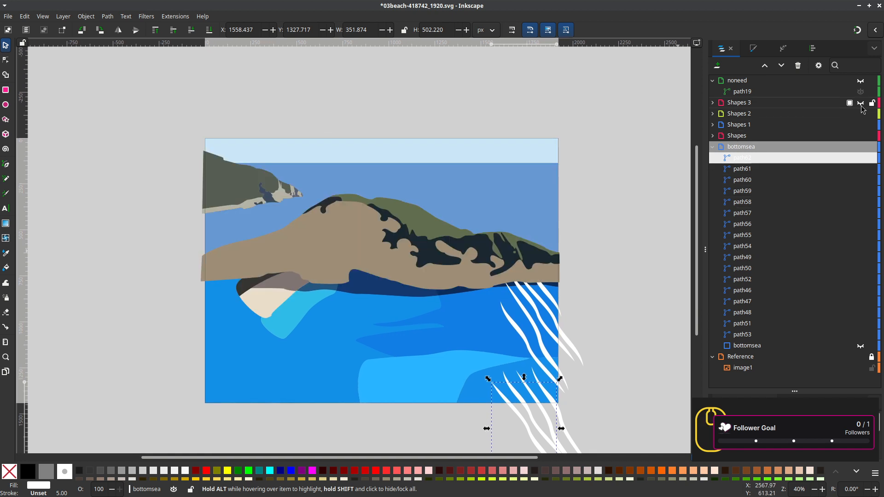
click(860, 103)
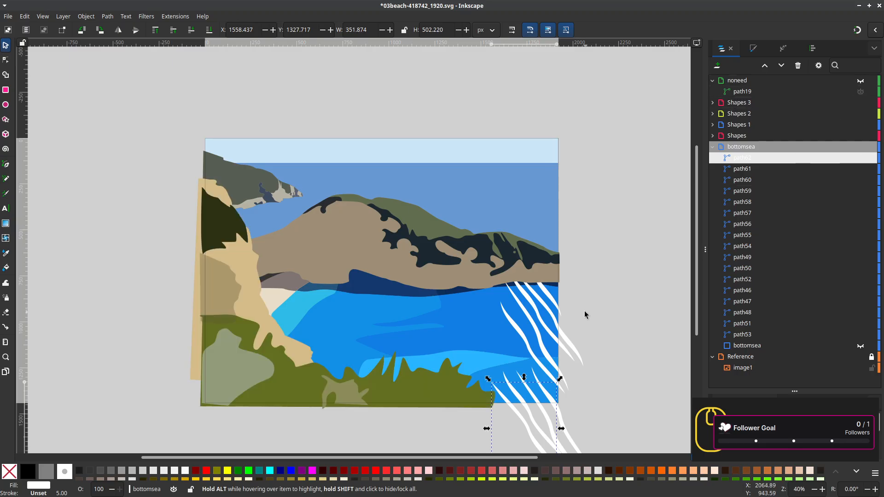
Examine the headland's waterline and the slivers against the photo in Outline mode, and return the display to Normal mode
scroll(584, 310, down, 1)
drag(584, 310, 576, 266)
scroll(586, 252, up, 2)
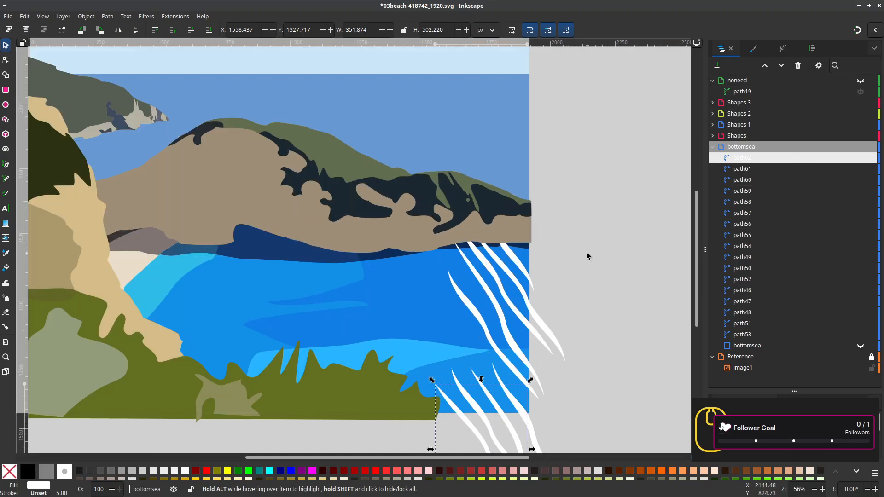
scroll(571, 261, up, 1)
scroll(571, 261, down, 2)
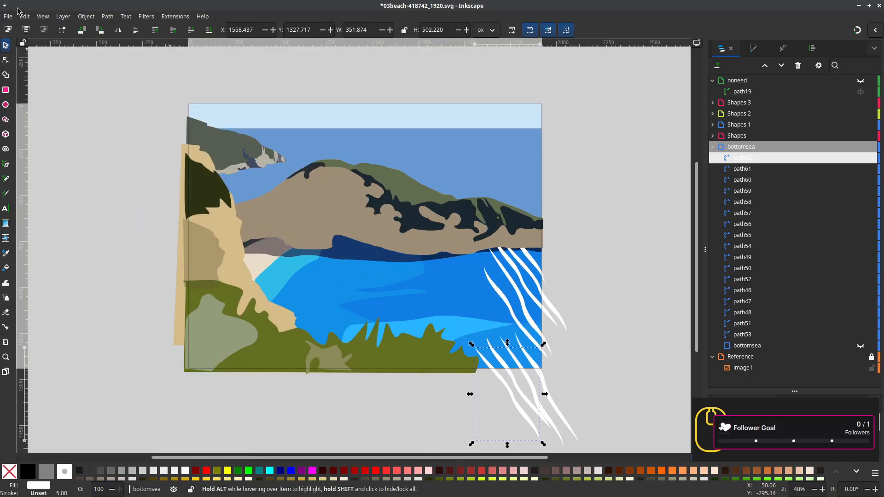
click(40, 18)
mouse_move(92, 53)
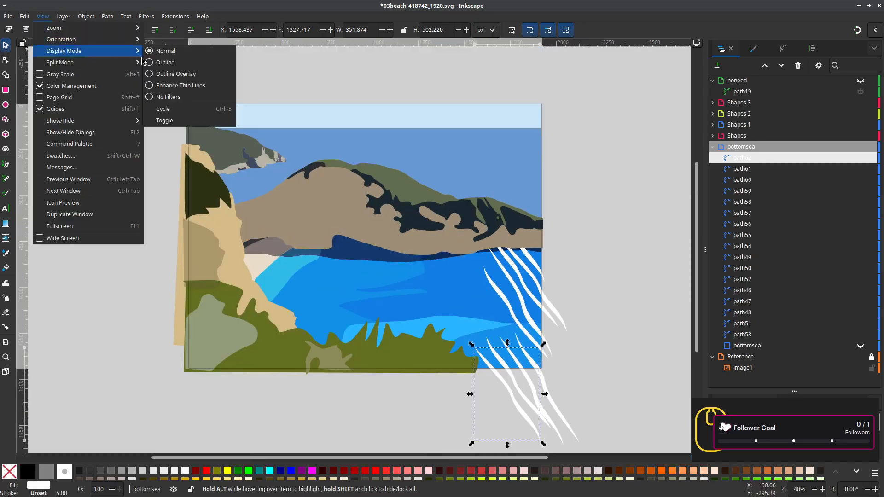
click(161, 63)
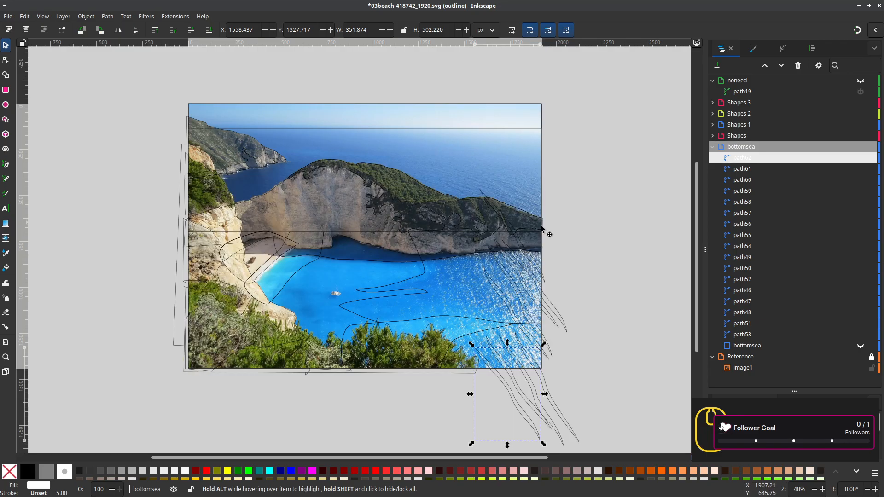
scroll(540, 229, up, 2)
scroll(541, 228, up, 3)
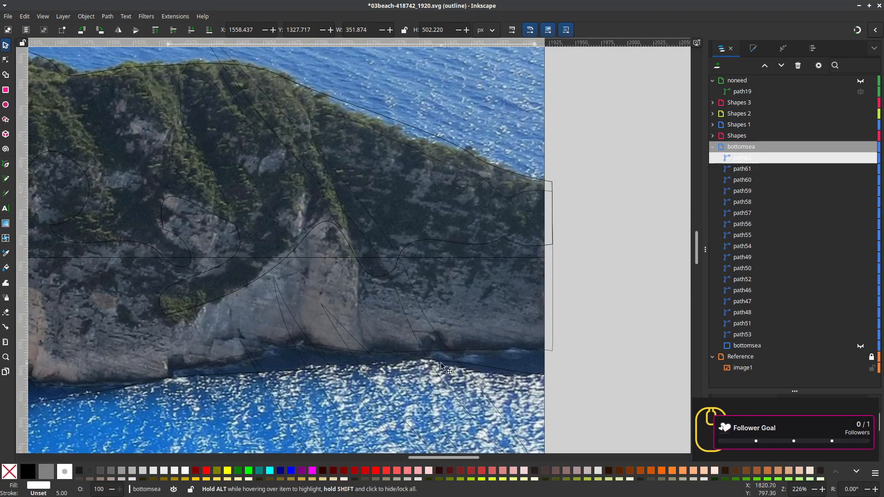
scroll(518, 357, down, 4)
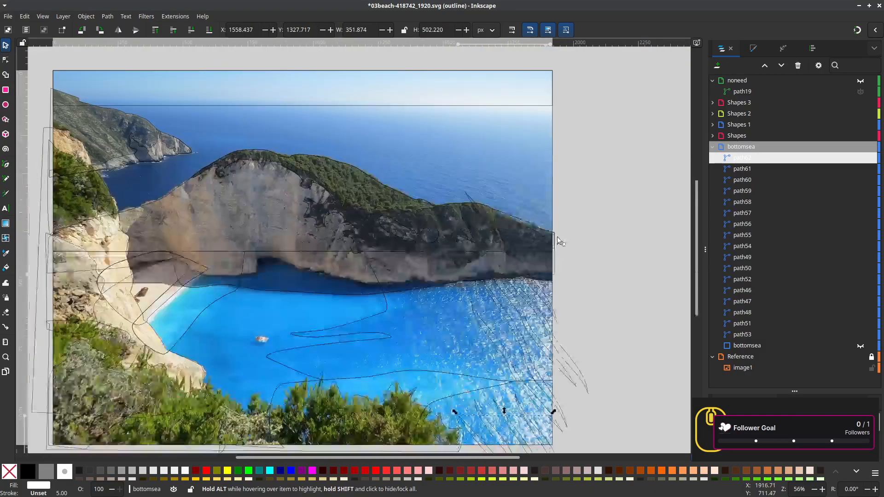
scroll(559, 241, down, 3)
scroll(571, 218, left, 1)
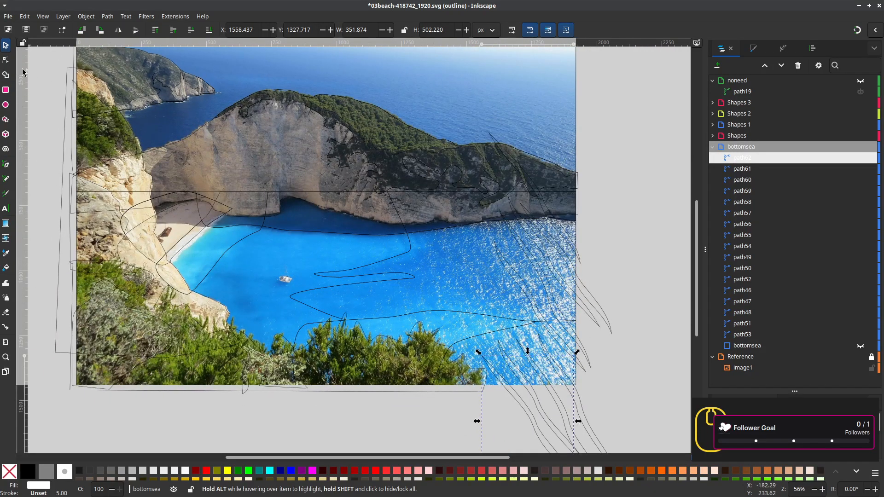
click(42, 17)
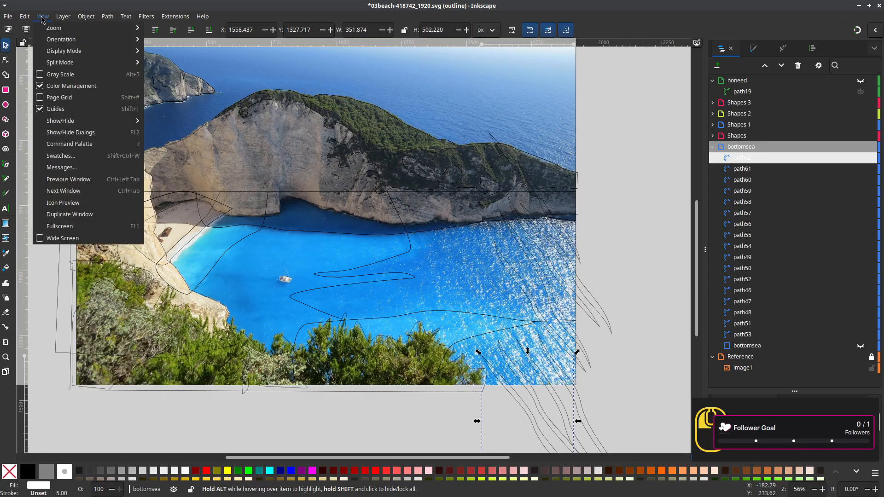
mouse_move(59, 52)
click(148, 51)
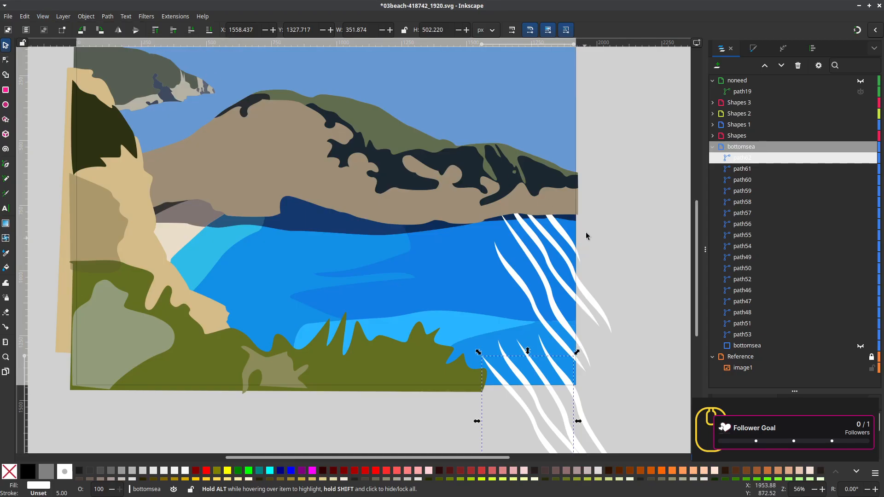
Duplicate the dark-blue water strip under the headland and use it with Shape Builder to keep only the parts of the four upper slivers outside it
click(573, 222)
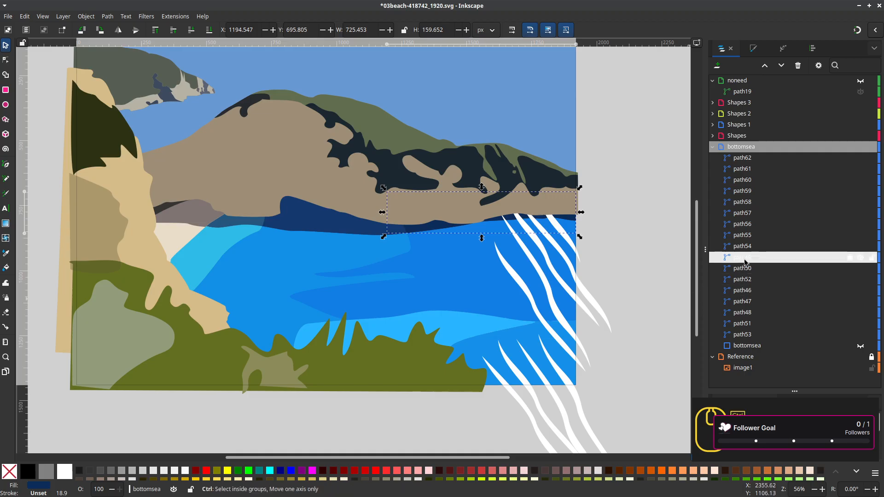
key(ctrl+d)
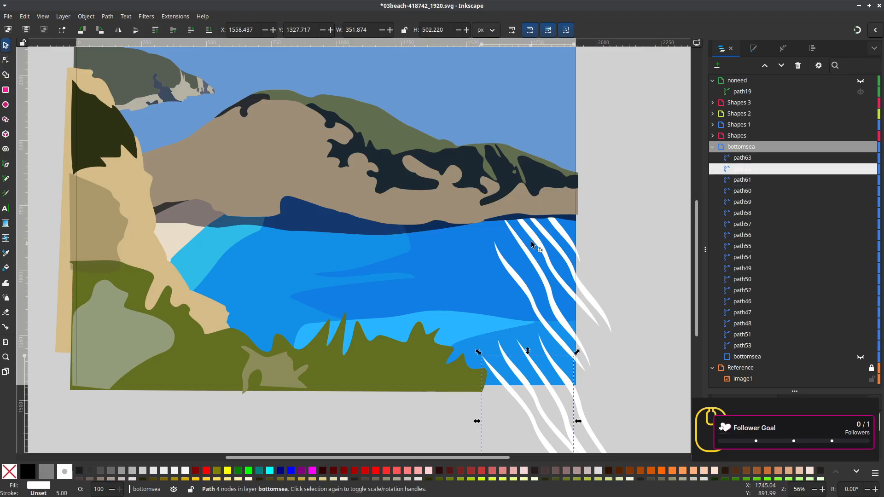
click(561, 236)
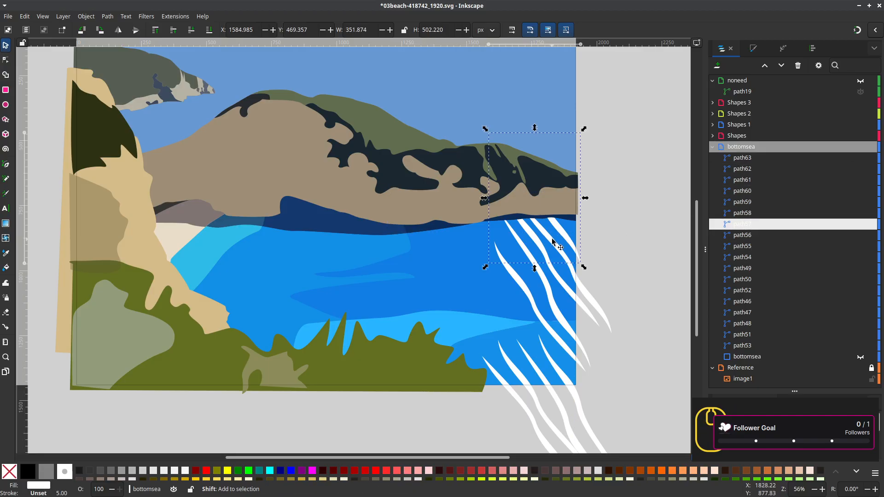
shift+click(545, 246)
shift+click(541, 248)
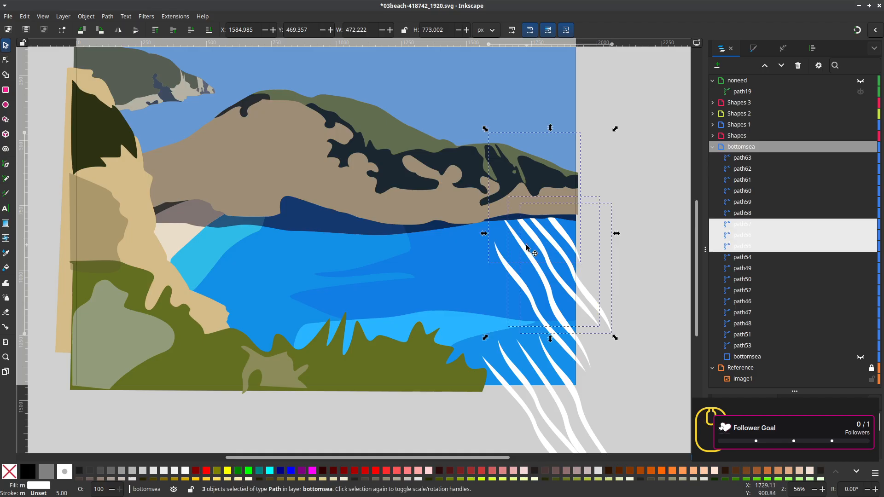
shift+click(525, 253)
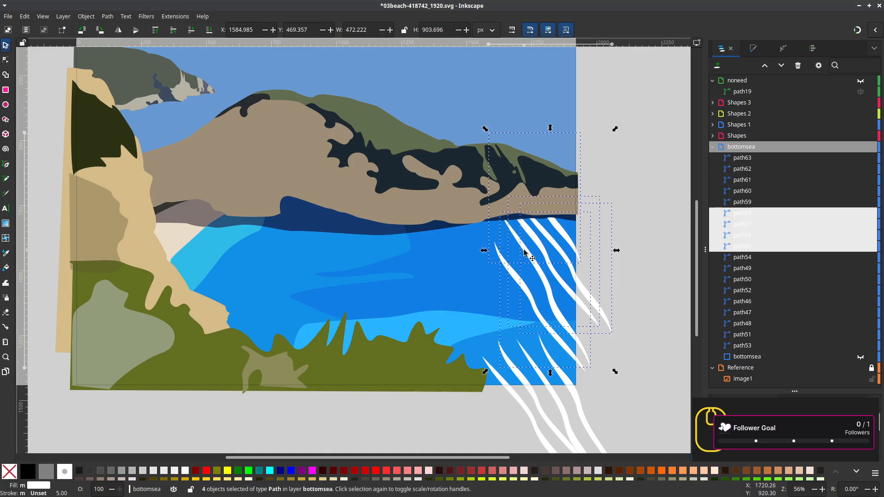
ctrl+click(744, 159)
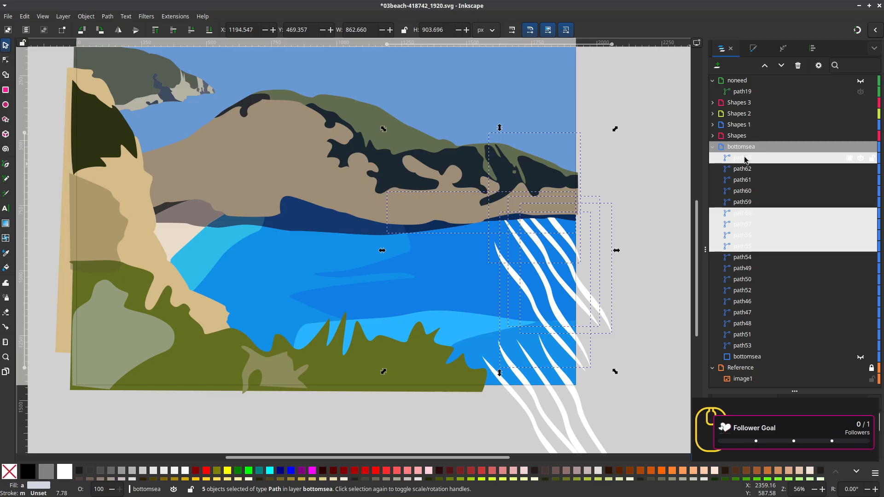
click(6, 76)
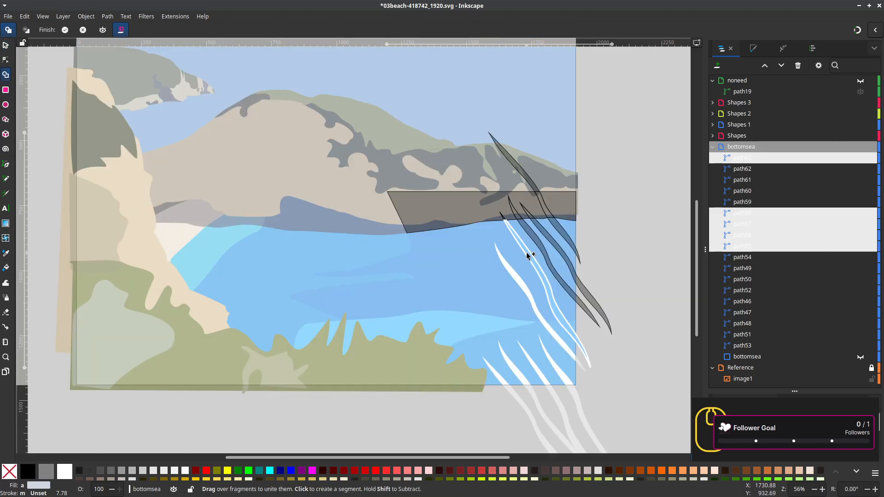
mouse_move(528, 255)
mouse_down()
mouse_move(568, 242)
mouse_move(606, 270)
mouse_up()
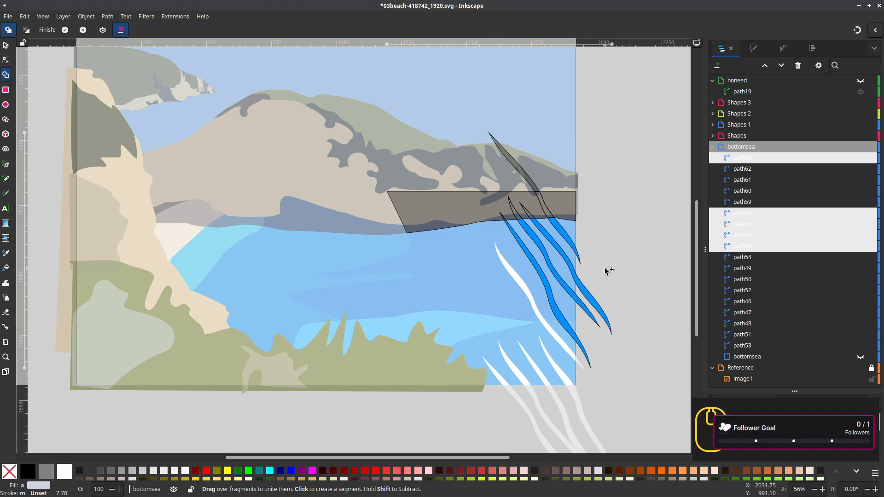
key(Return)
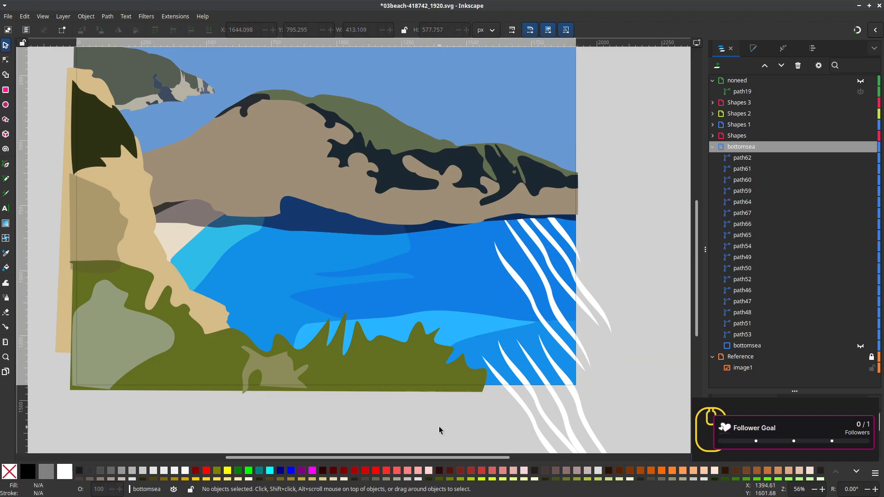
Check the whole trimmed drawing and save the document
ctrl+scroll(445, 425, down, 2)
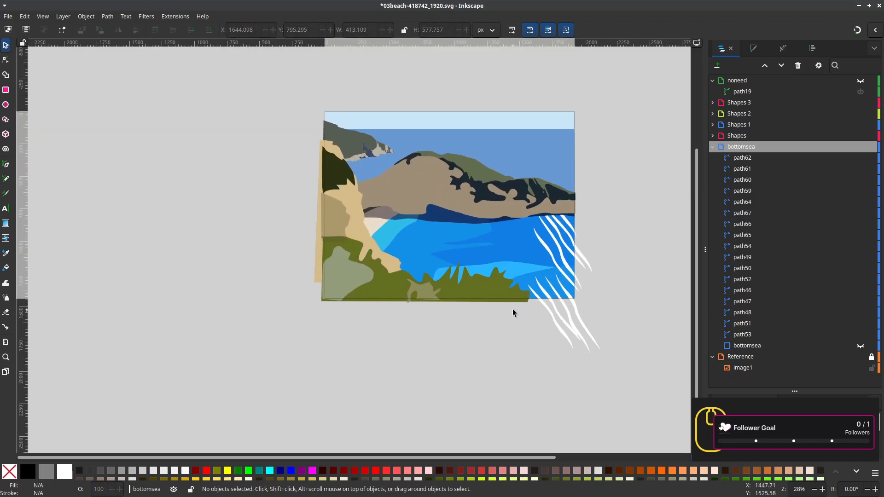
ctrl+scroll(513, 309, up, 2)
drag(519, 337, 522, 348)
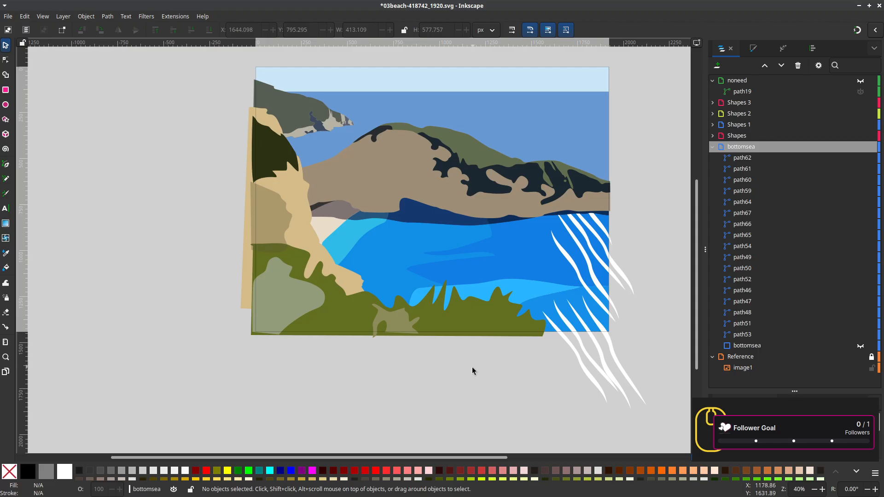
drag(472, 371, 454, 443)
key(ctrl+s)
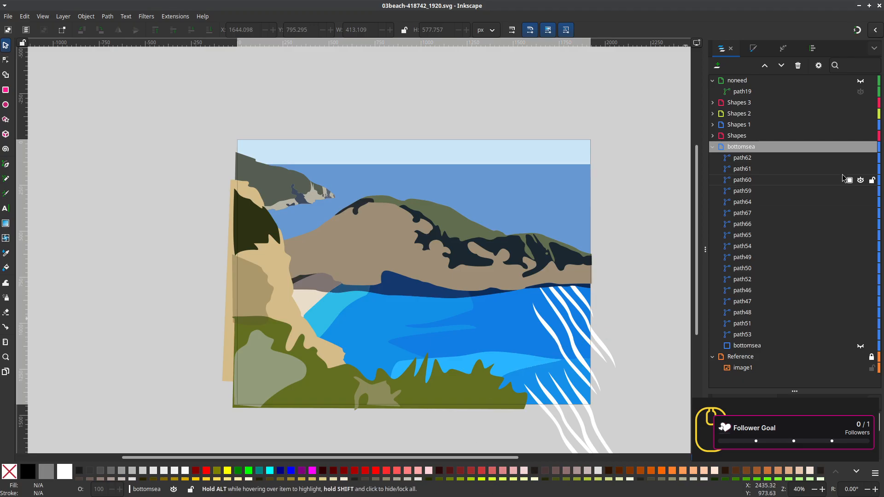
Collapse the bottomsea layer and add a new layer named frame above Shapes 3
click(712, 147)
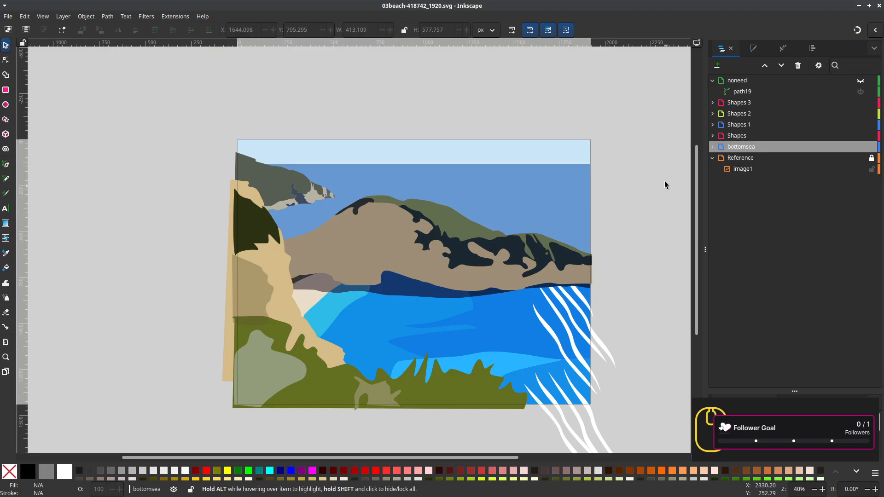
click(737, 103)
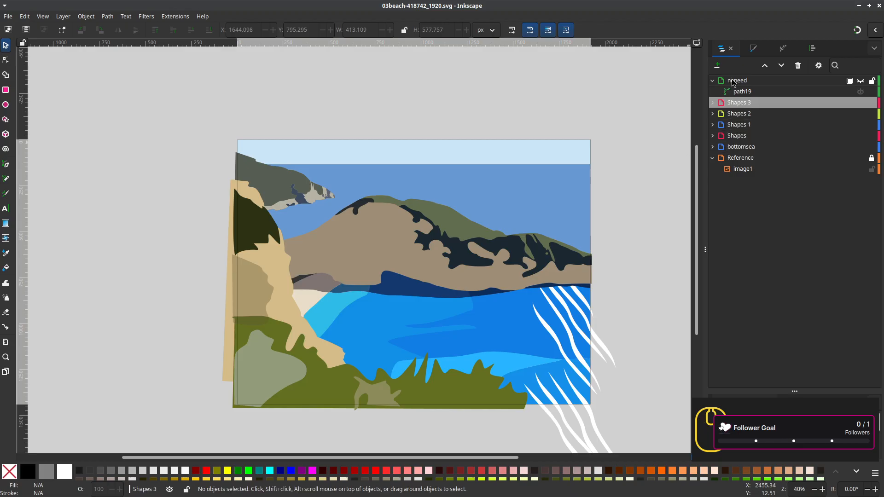
key(ctrl+shift+n)
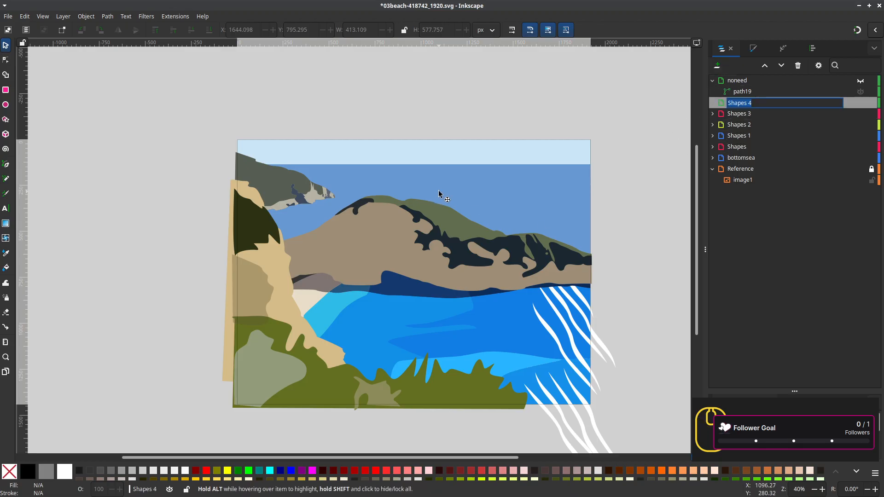
text(frame)
key(Return)
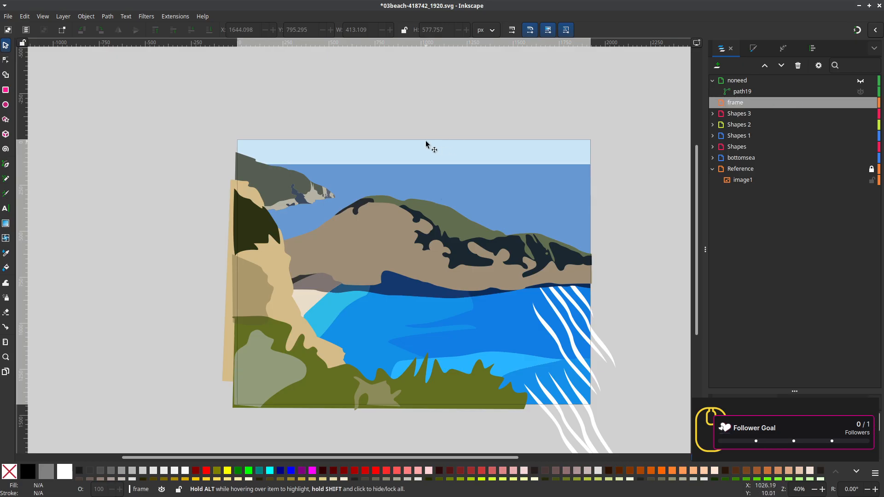
Draw a white rectangle about 2355 × 1797 px in the frame layer, extending past all sides of the page
click(6, 90)
drag(196, 110, 630, 441)
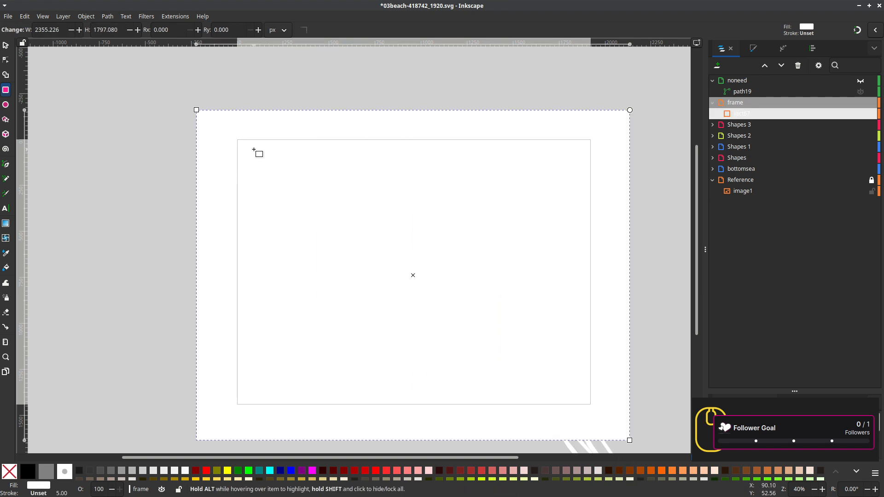
Draw a 1920 × 1440 px rectangle exactly over the page and centre the larger white rectangle on the page in both directions
drag(238, 140, 590, 404)
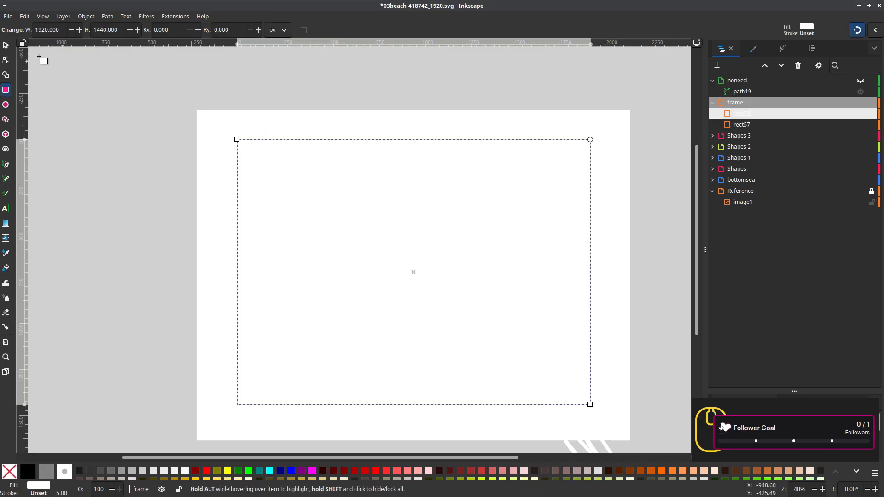
key(s)
click(232, 124)
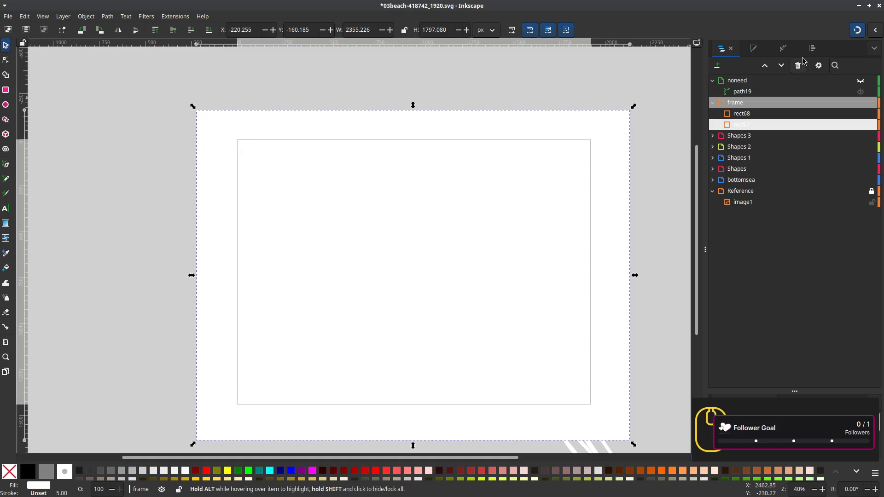
click(812, 48)
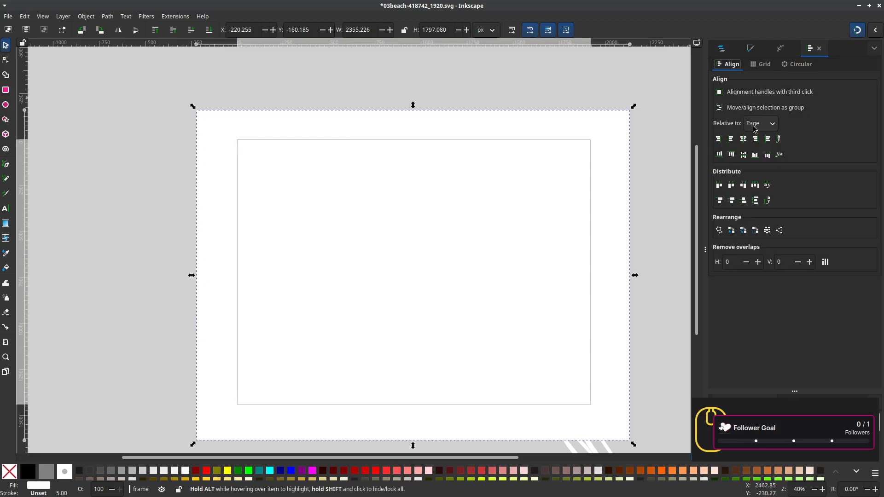
click(745, 143)
click(744, 155)
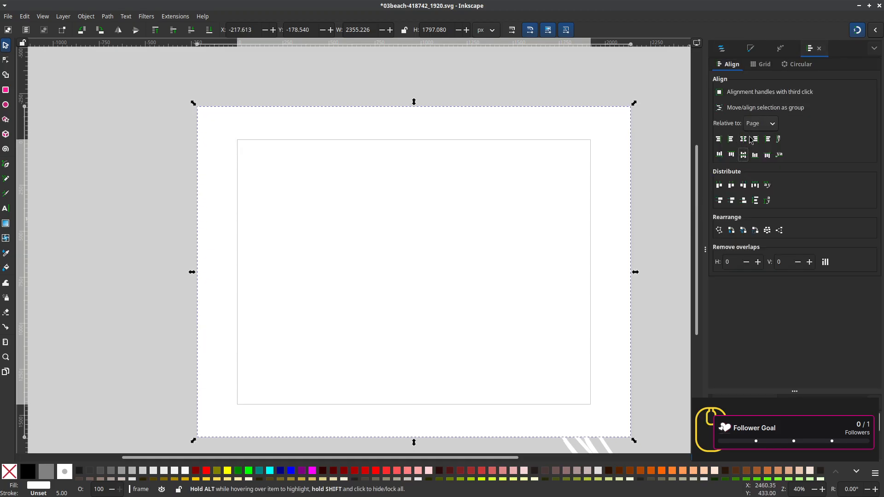
Cut the page-sized rectangle out of the larger white rectangle to form a frame around the drawing
click(721, 48)
key(ctrl+a)
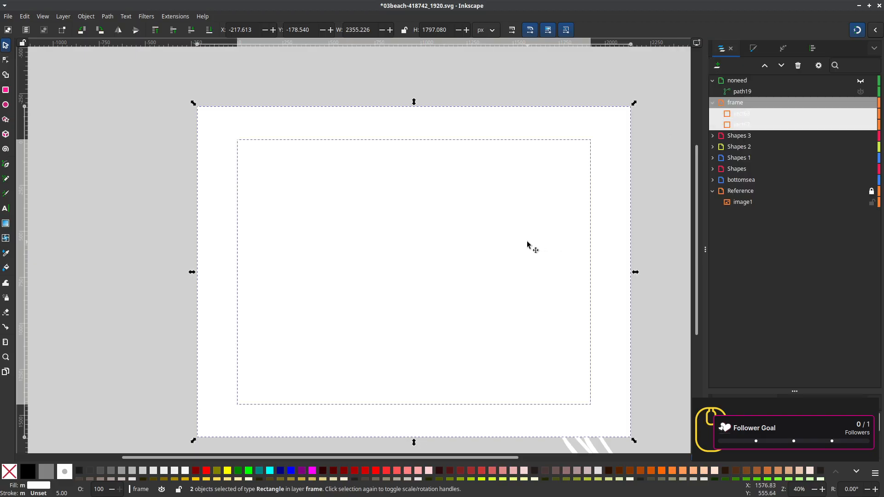
click(107, 16)
click(122, 75)
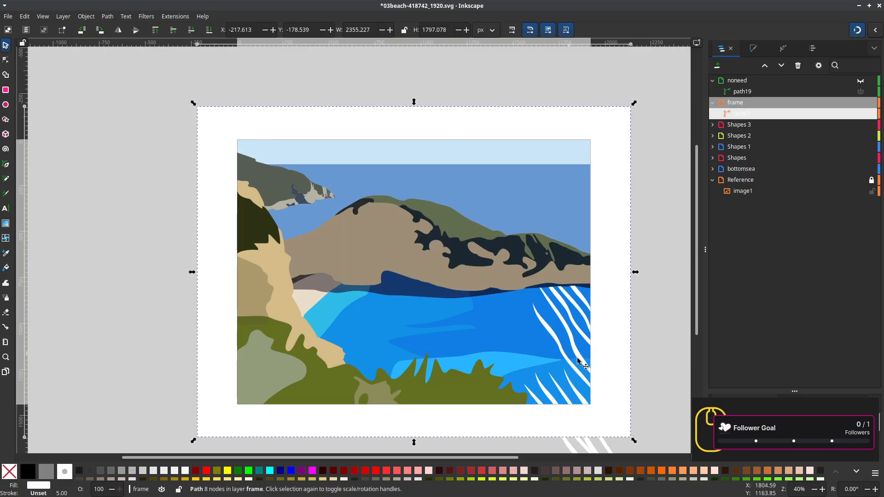
Fill the frame around the drawing with dark grey and deselect it
scroll(637, 343, down, 5)
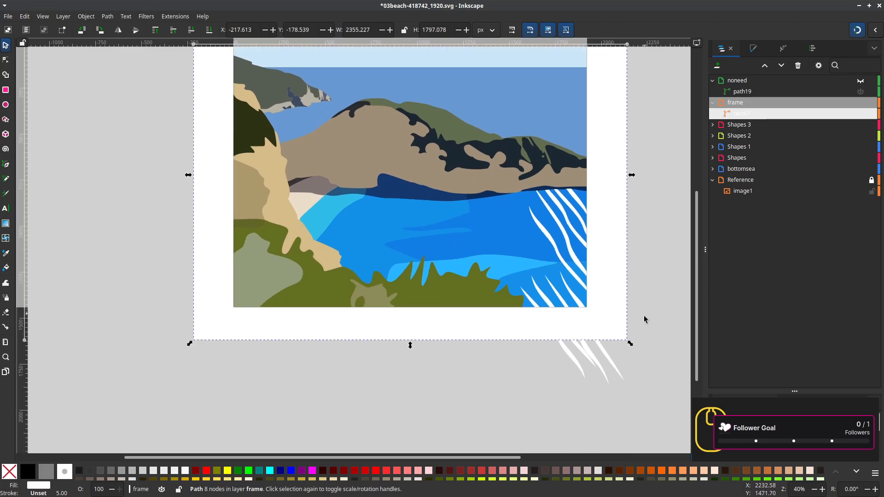
scroll(622, 361, down, 2)
mouse_move(617, 369)
mouse_down()
mouse_move(510, 416)
mouse_move(620, 363)
mouse_up()
scroll(621, 361, up, 1)
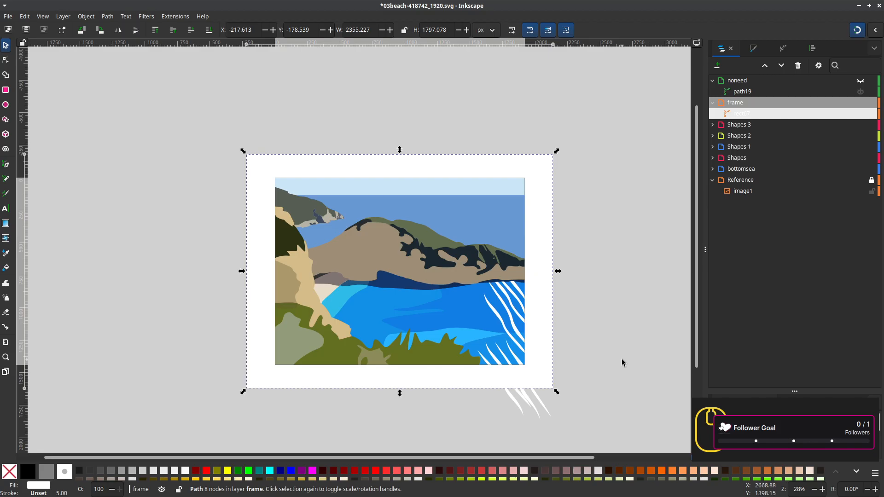
click(133, 470)
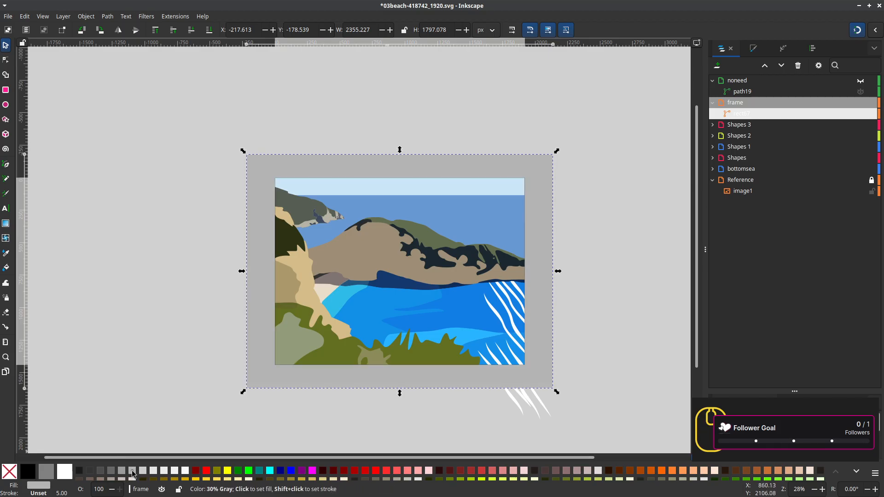
click(111, 470)
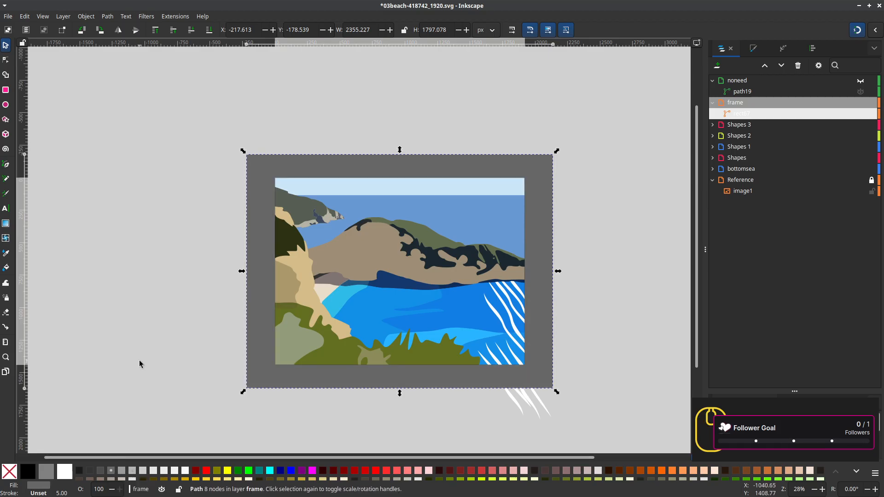
drag(139, 363, 196, 340)
click(471, 395)
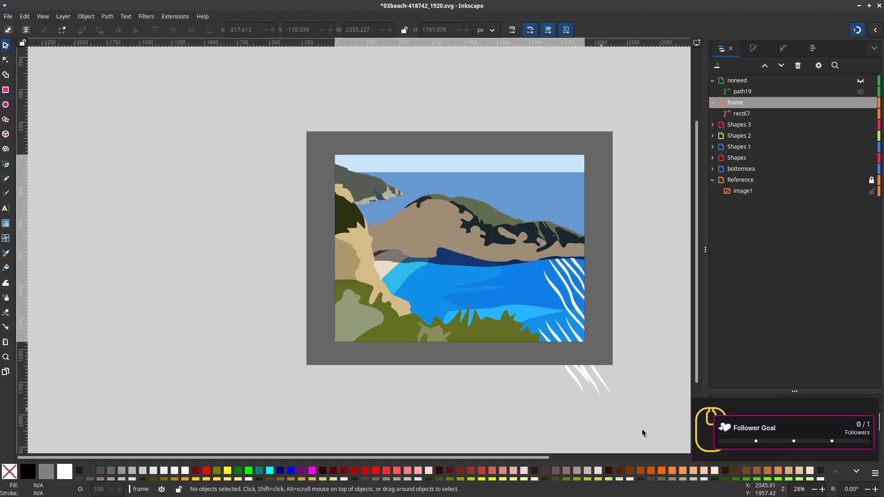
Check the framed drawing and save the document
scroll(452, 440, up, 3)
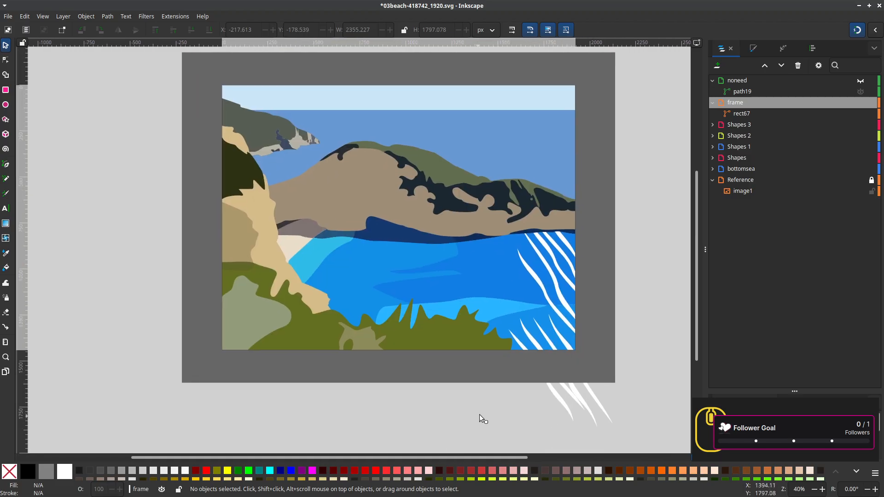
drag(479, 414, 480, 413)
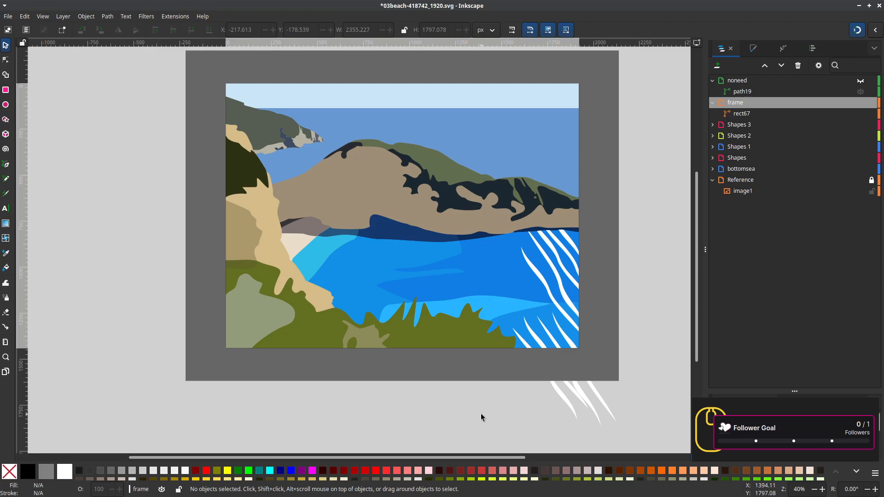
key(ctrl+s)
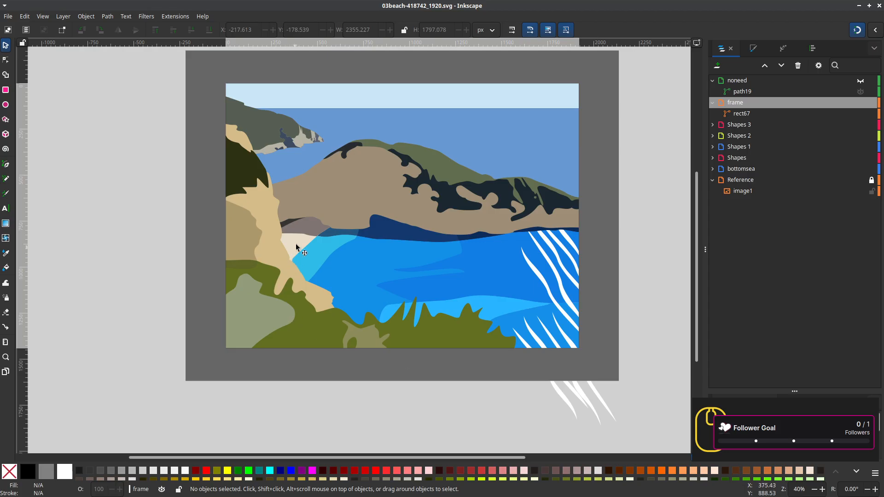
Try to move the lower-left node of the teal-blue water strip to the corner where sand, rock and light-blue water meet
scroll(319, 229, up, 4)
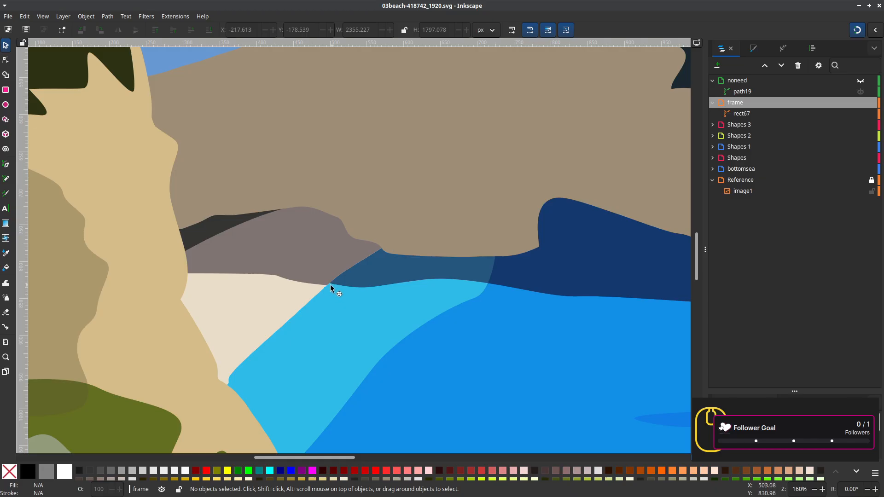
scroll(327, 292, up, 2)
click(331, 296)
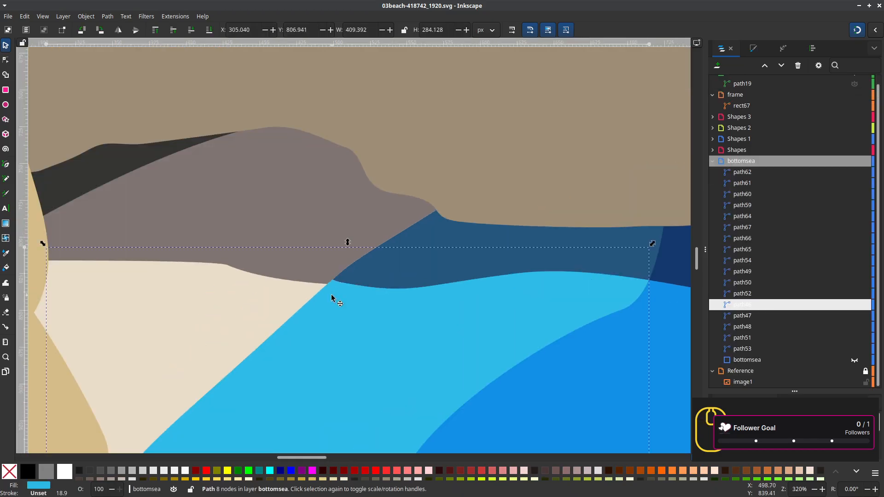
key(n)
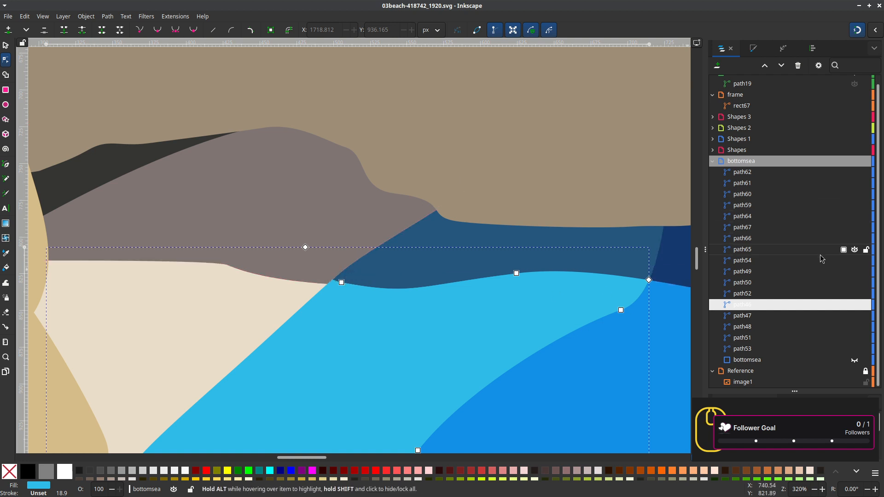
scroll(822, 259, up, 1)
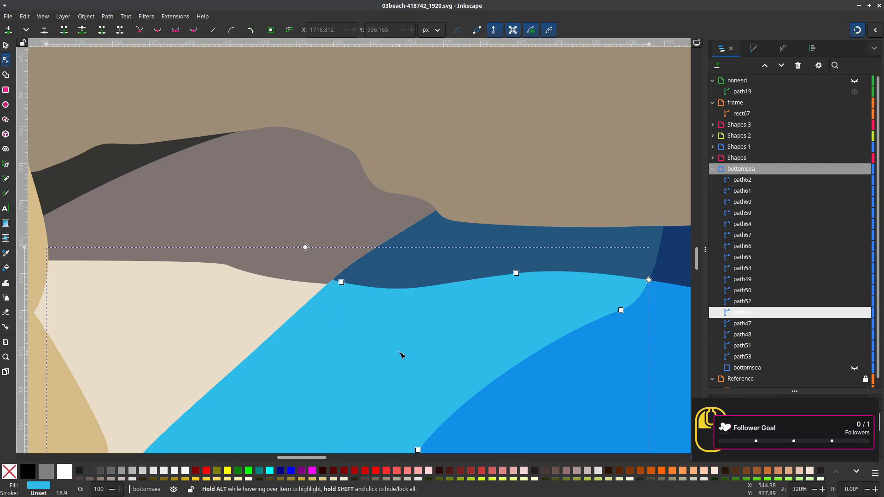
click(389, 280)
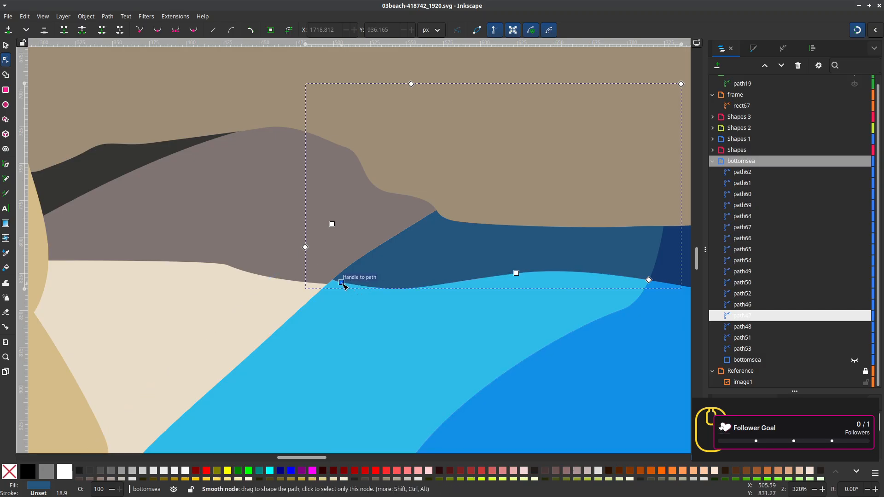
drag(341, 281, 328, 284)
scroll(338, 305, up, 2)
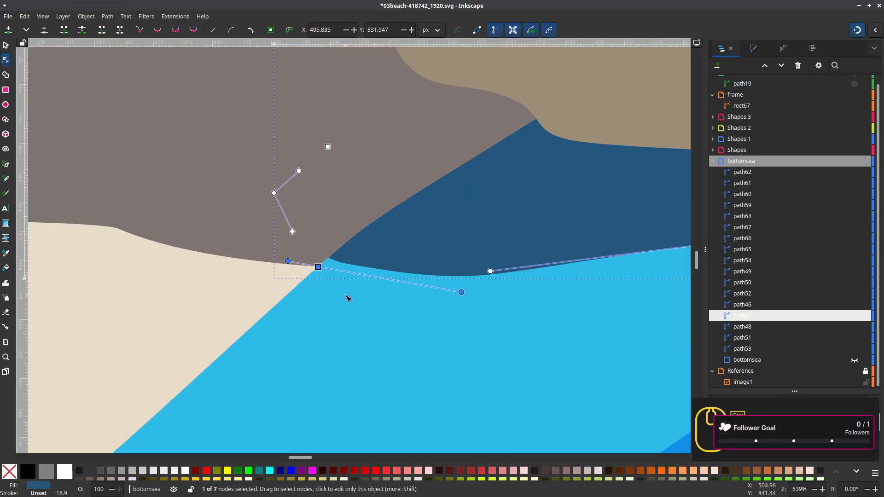
key(ctrl+z)
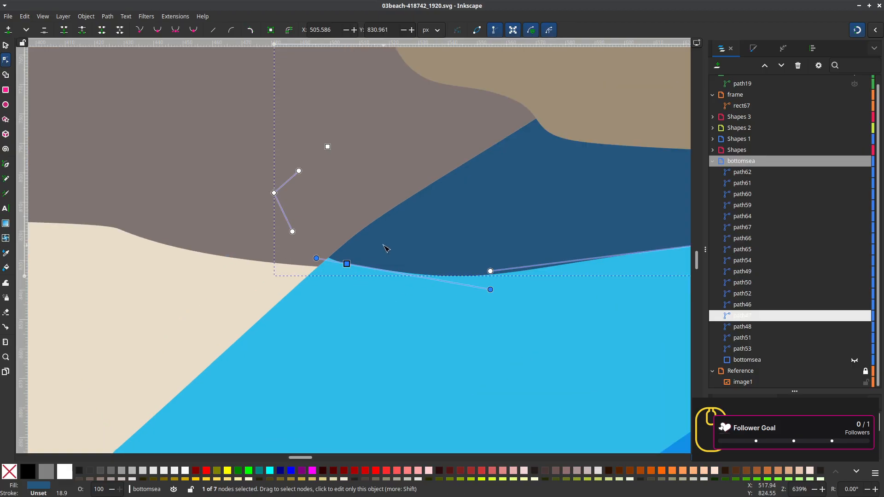
Examine how the teal-blue strip and the light-blue water overlap at the corner beside the sand
click(542, 124)
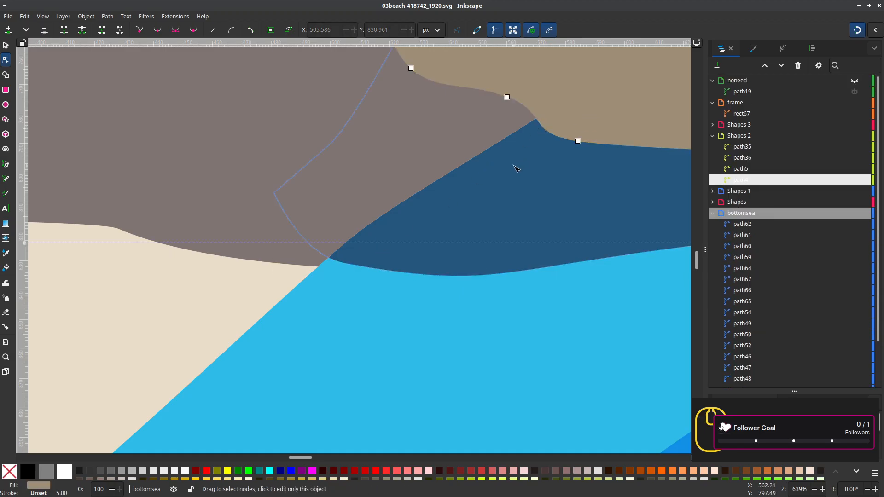
key(s)
click(509, 180)
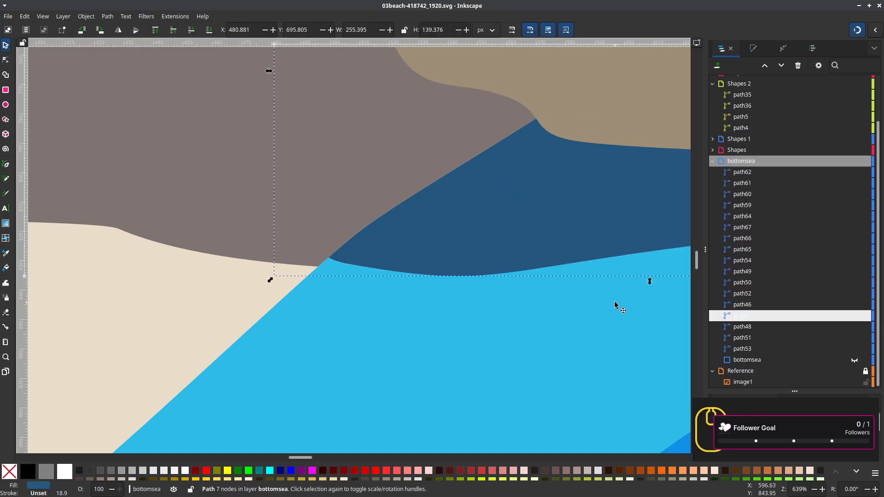
key(alt)
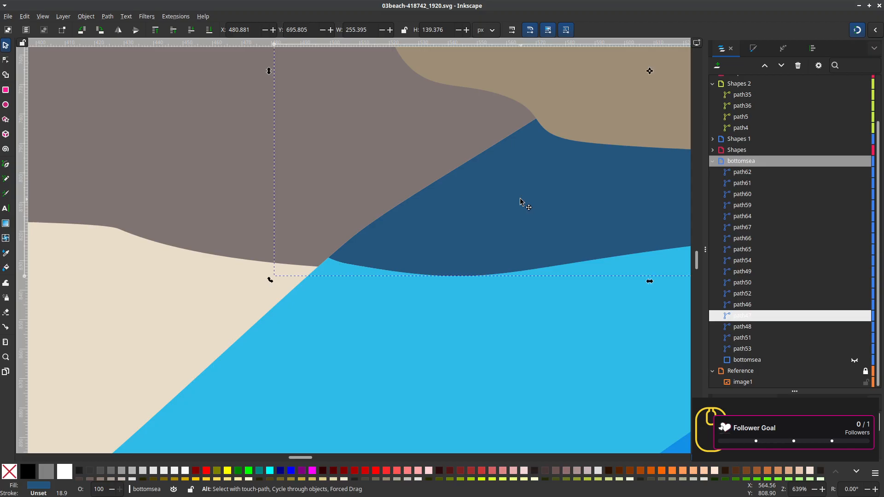
alt+click(351, 266)
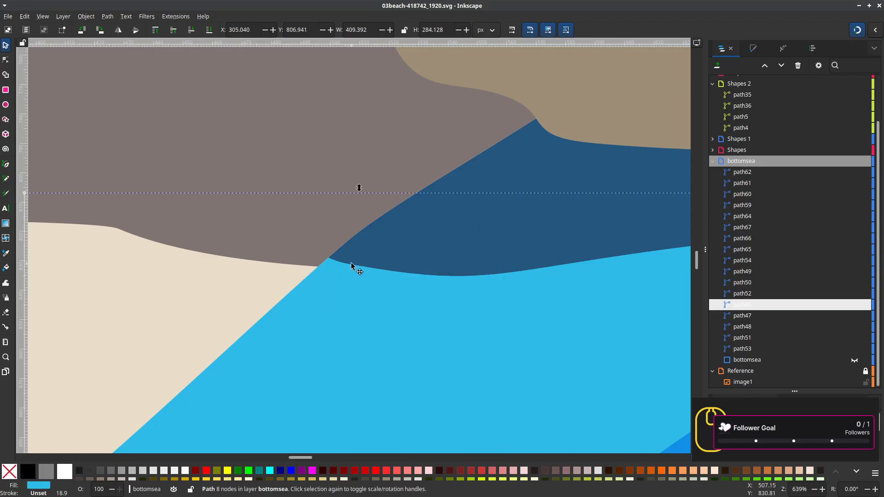
scroll(400, 311, down, 3)
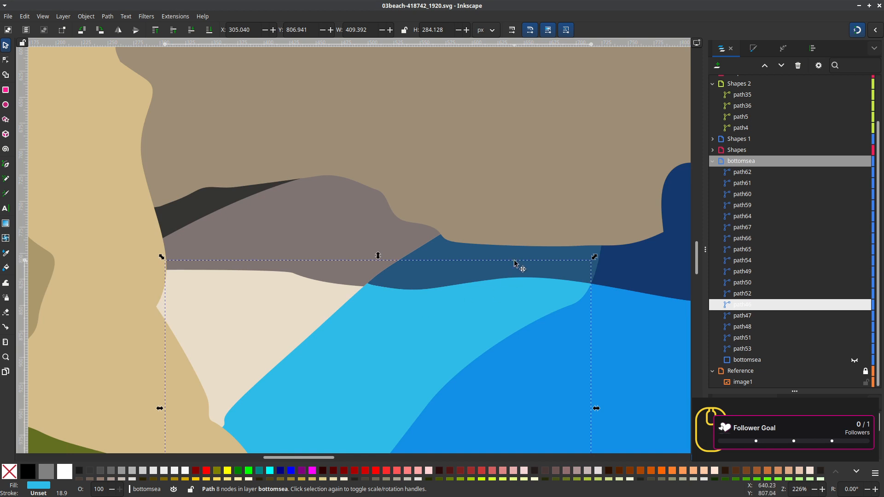
scroll(519, 266, down, 2)
Collapse the bottomsea layer and toggle the visibility of the Shapes and Shapes 1 layers to check what they contain
click(712, 164)
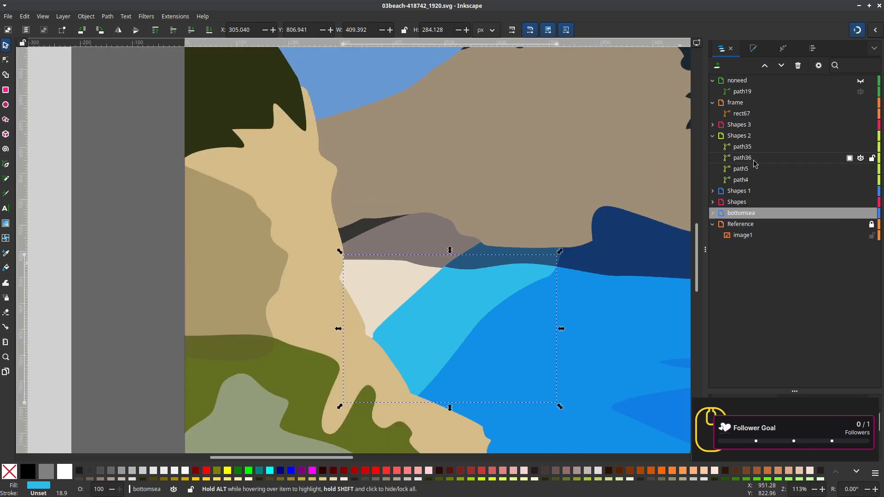
click(860, 203)
click(860, 191)
click(860, 202)
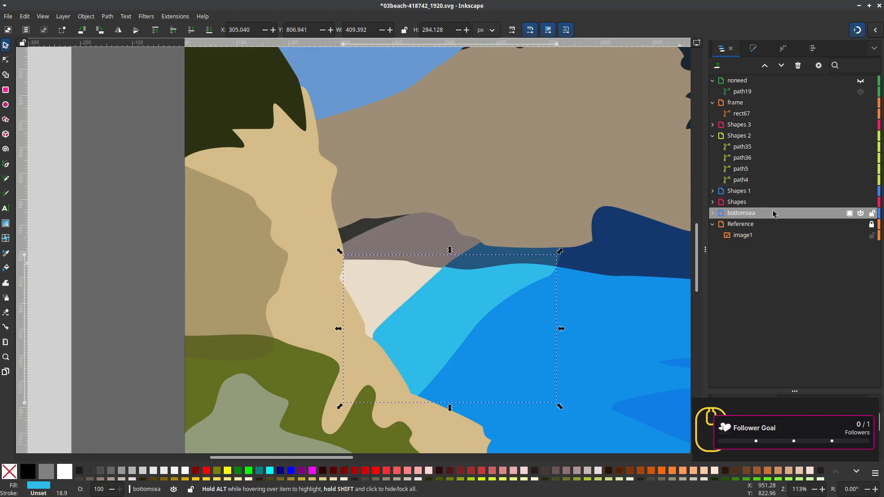
Lock the Shapes, Shapes 1, Shapes 2, Shapes 3 and frame layers, and collapse Shapes 2
click(871, 202)
click(871, 191)
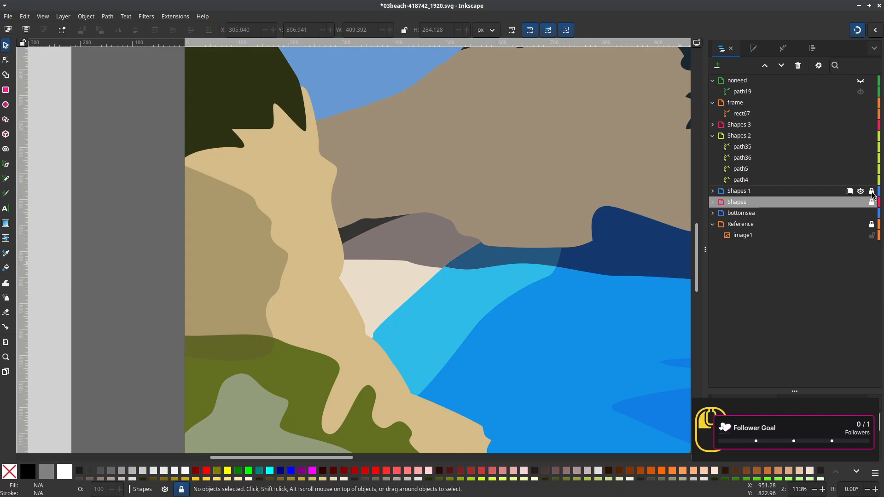
click(713, 136)
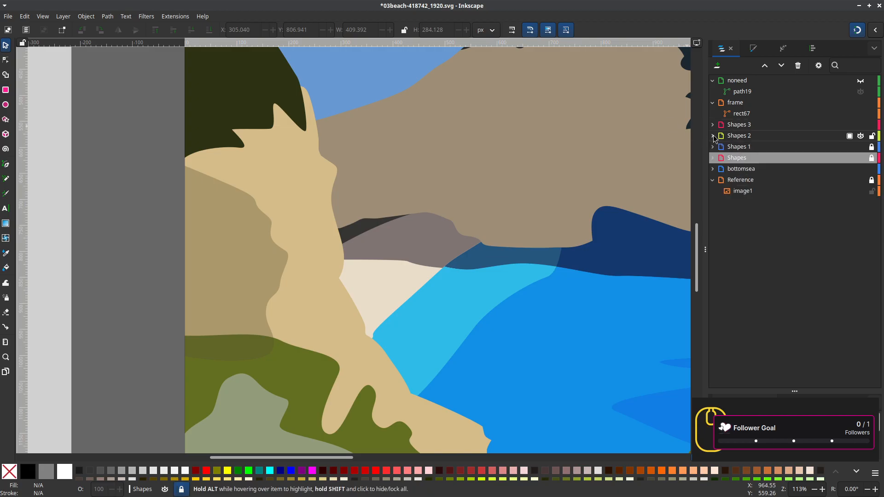
click(872, 125)
click(871, 102)
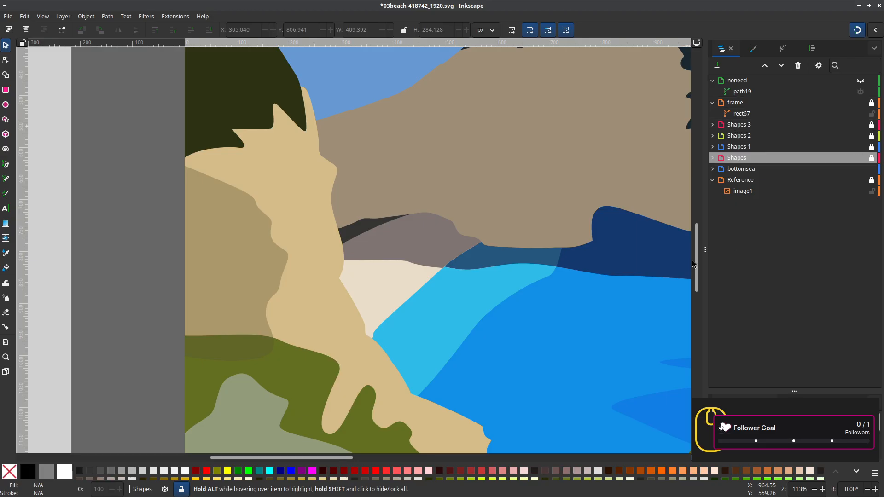
Move the lower-left node of the teal-blue water strip to the corner where sand, rock and light-blue water meet
click(509, 263)
alt+click(506, 263)
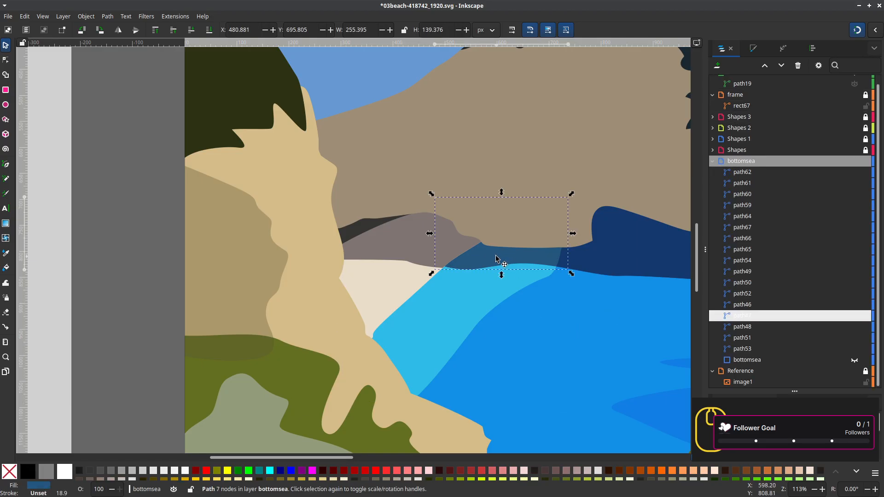
scroll(480, 263, up, 2)
scroll(478, 264, up, 1)
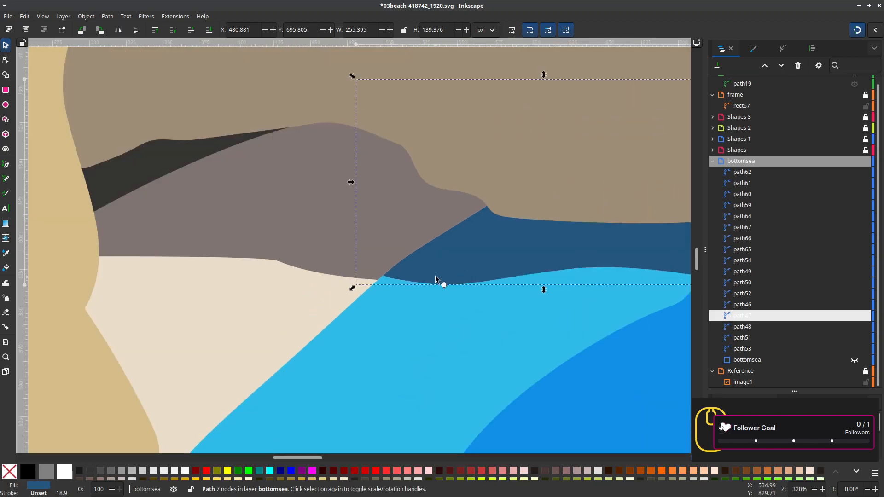
key(n)
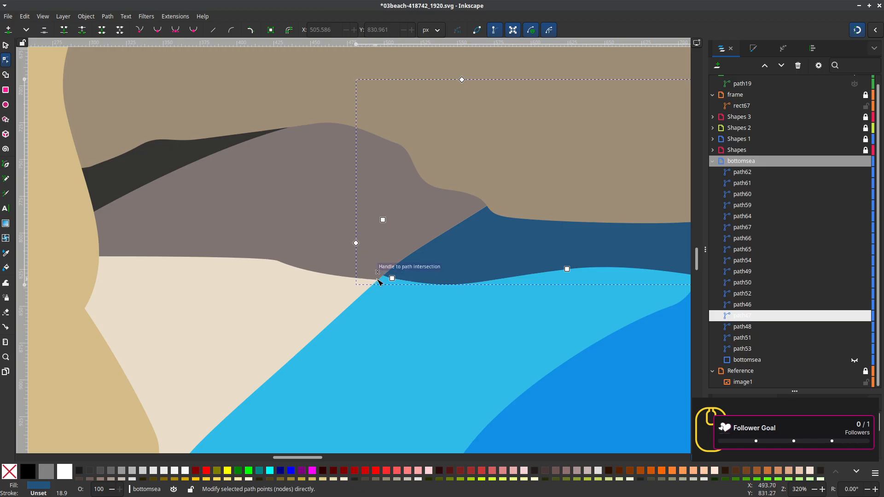
drag(391, 279, 381, 282)
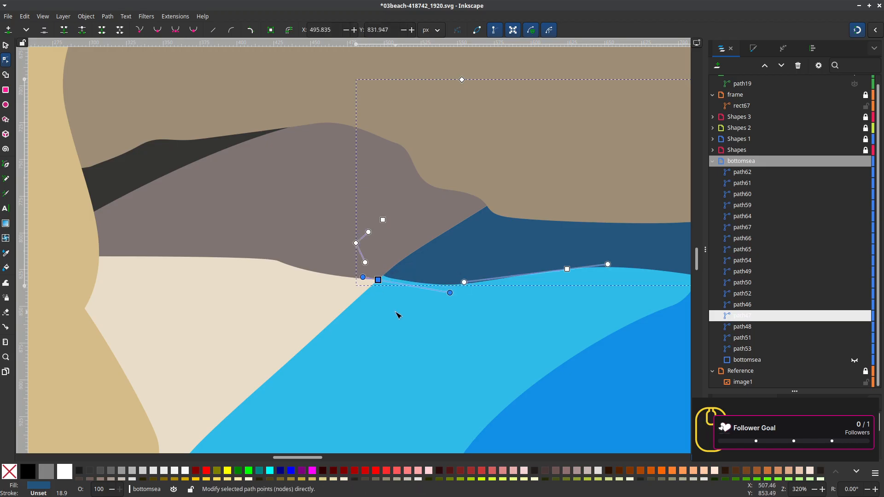
Move the light-blue water shape's upper-left node onto the corner where sand, rock and teal-blue strip meet, and deselect the shape
scroll(398, 314, up, 2)
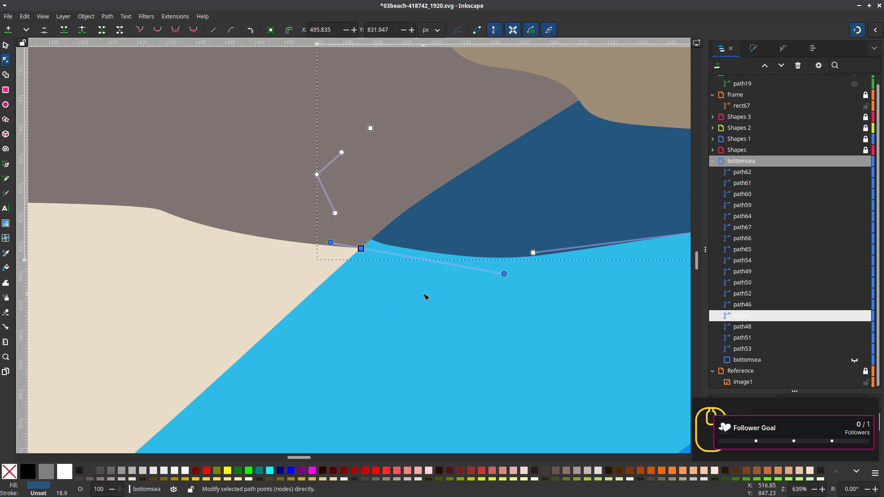
click(385, 305)
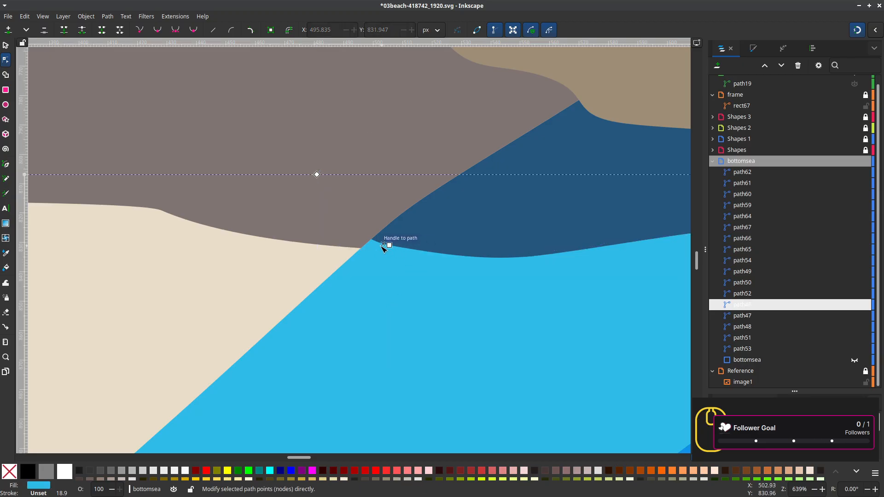
drag(391, 245, 362, 249)
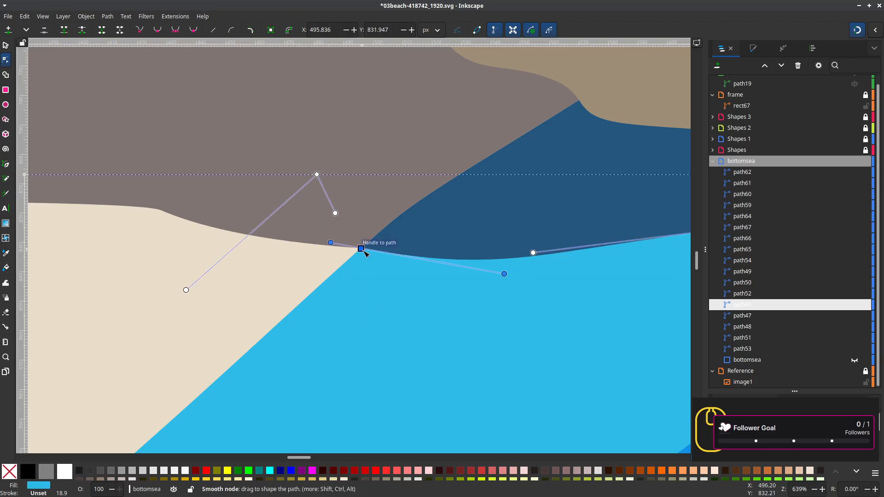
scroll(411, 352, down, 4)
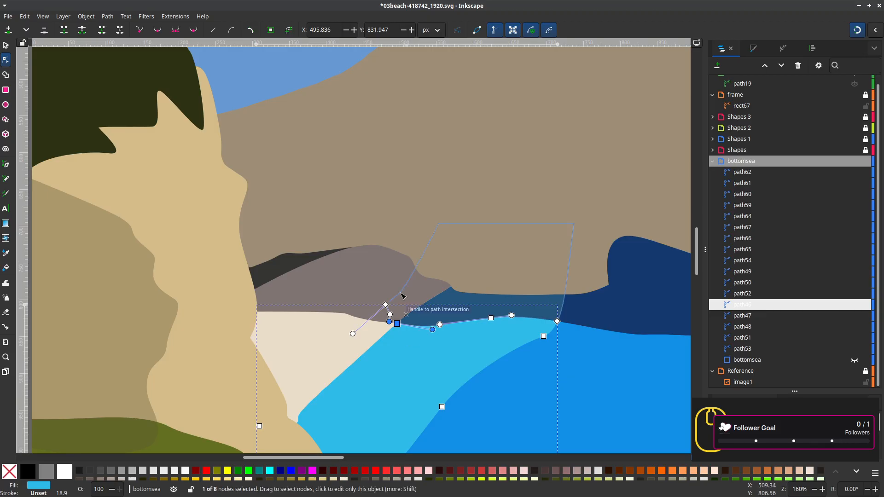
scroll(258, 136, down, 5)
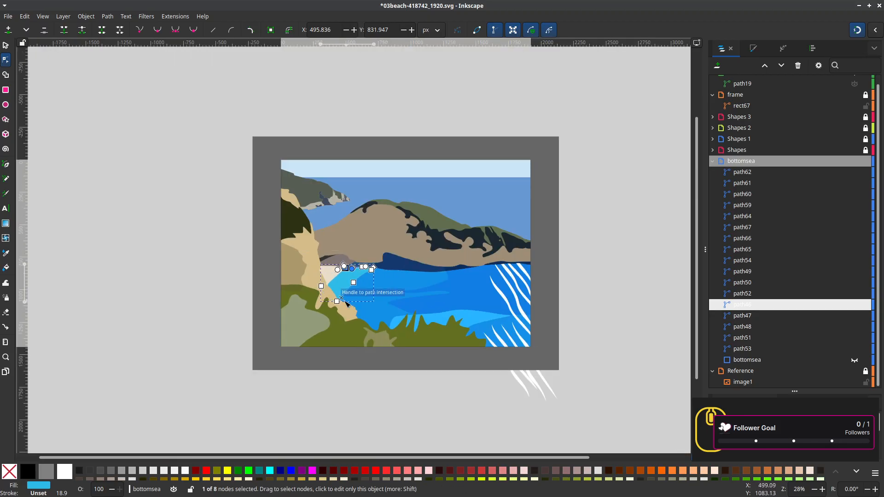
drag(588, 354, 623, 334)
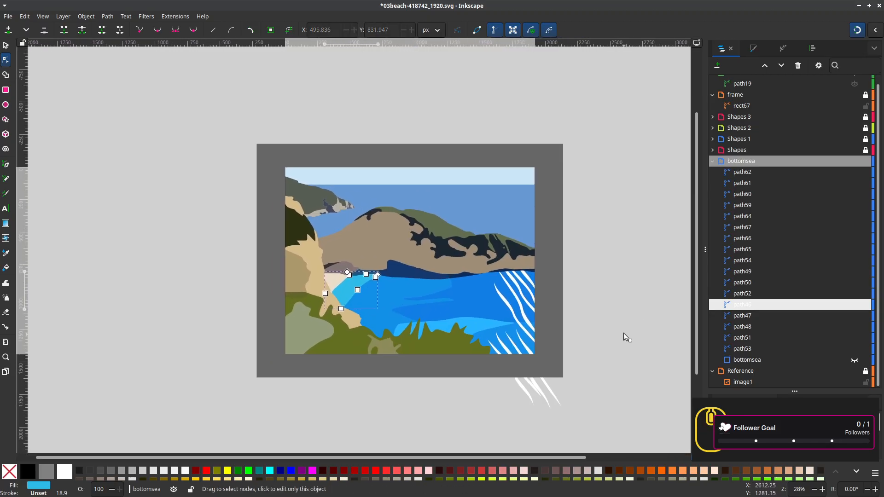
key(s)
click(587, 366)
Examine the water's corner beside the beach up close and in the context of the whole framed picture
scroll(412, 395, up, 1)
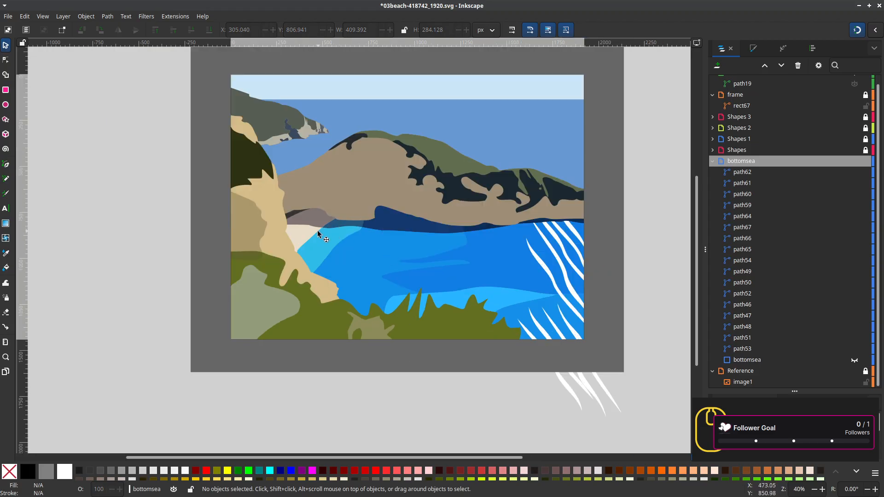
scroll(327, 228, up, 1)
scroll(342, 227, up, 4)
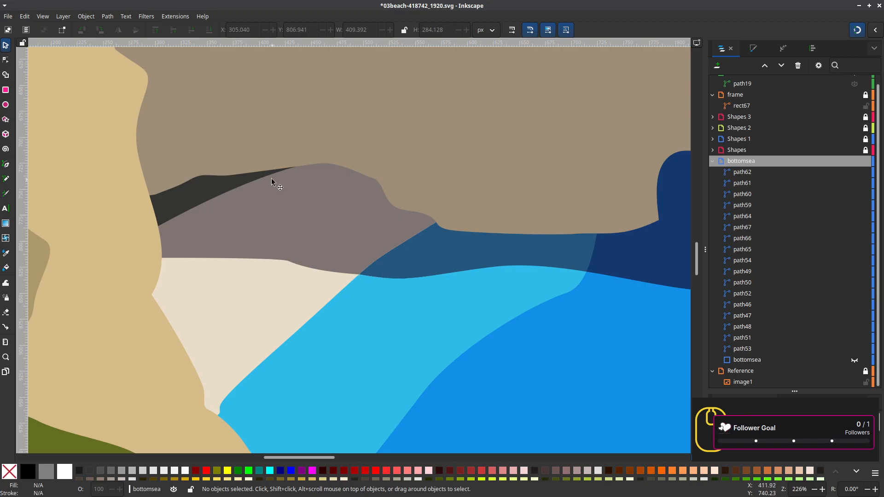
ctrl+scroll(411, 294, down, 4)
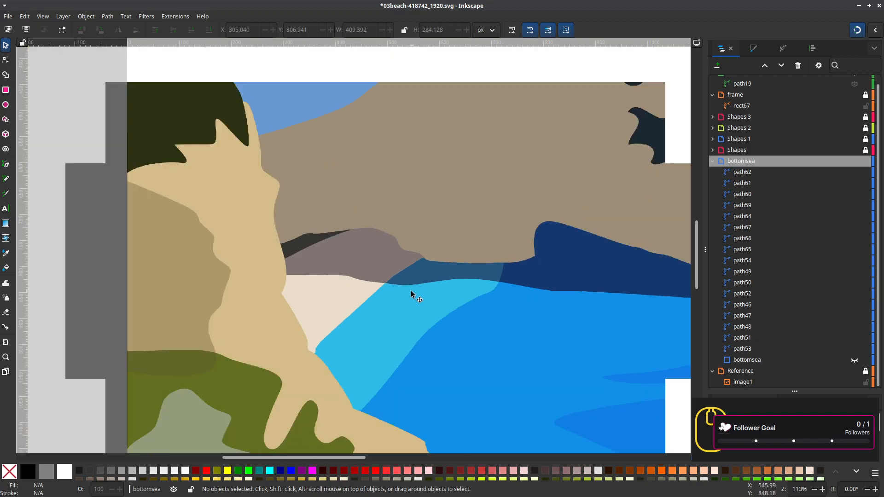
scroll(388, 318, down, 1)
drag(385, 337, 332, 262)
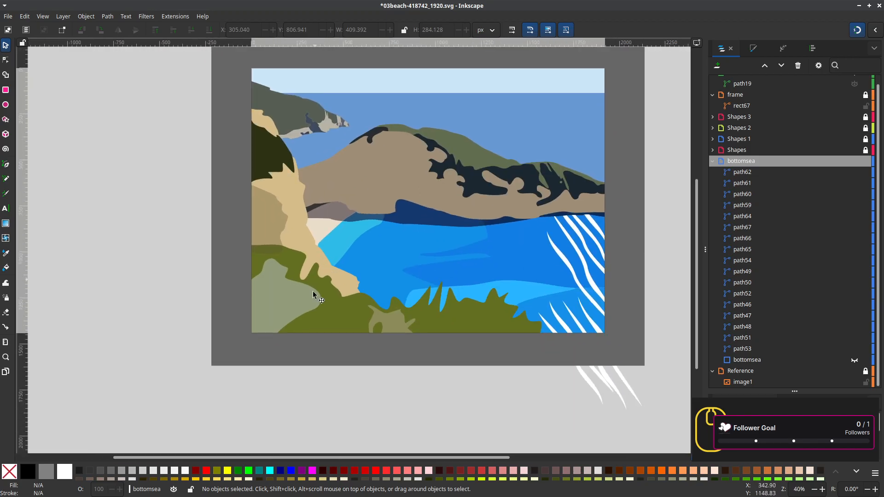
ctrl+scroll(528, 374, down, 1)
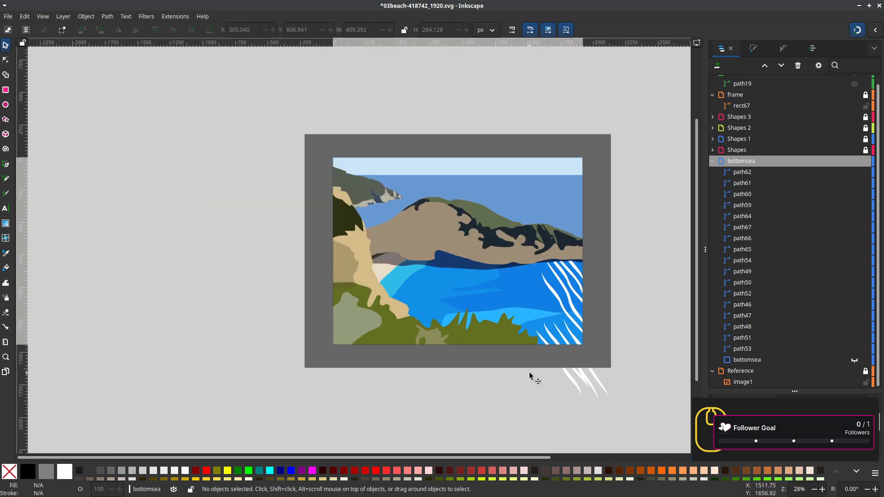
drag(529, 374, 496, 385)
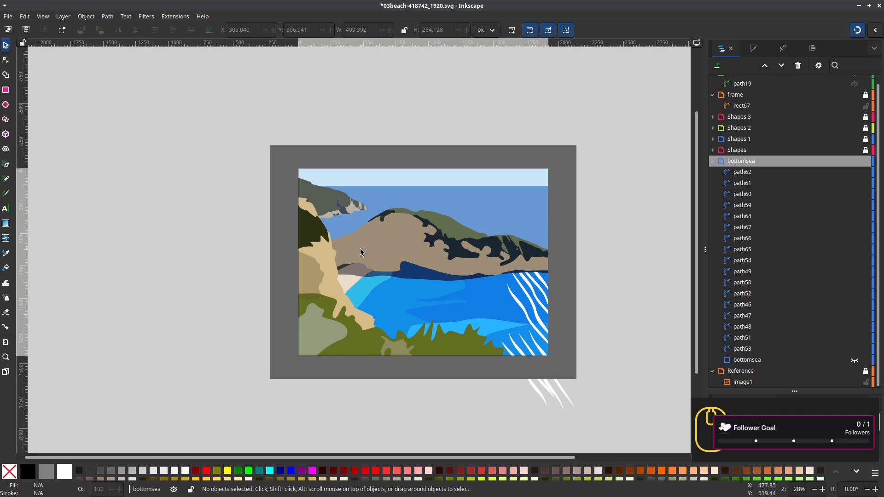
Collapse and lock the bottomsea layer, and expand, activate and unlock the Shapes layer
click(712, 162)
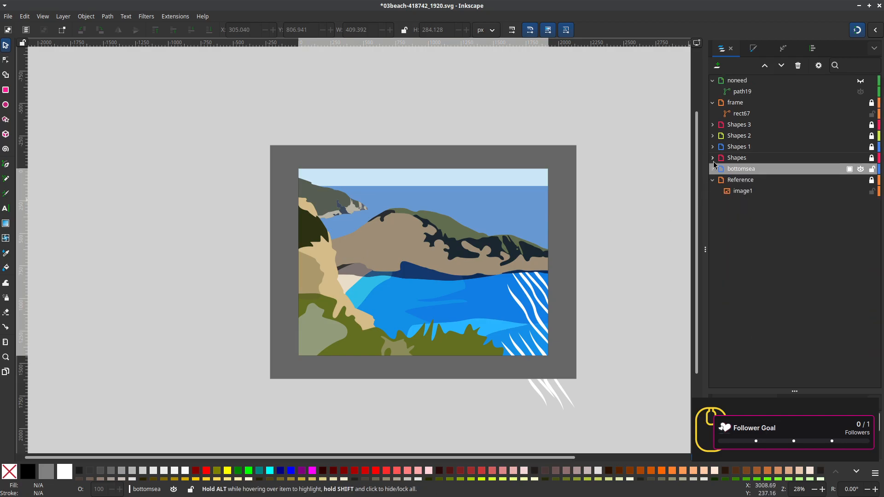
click(713, 158)
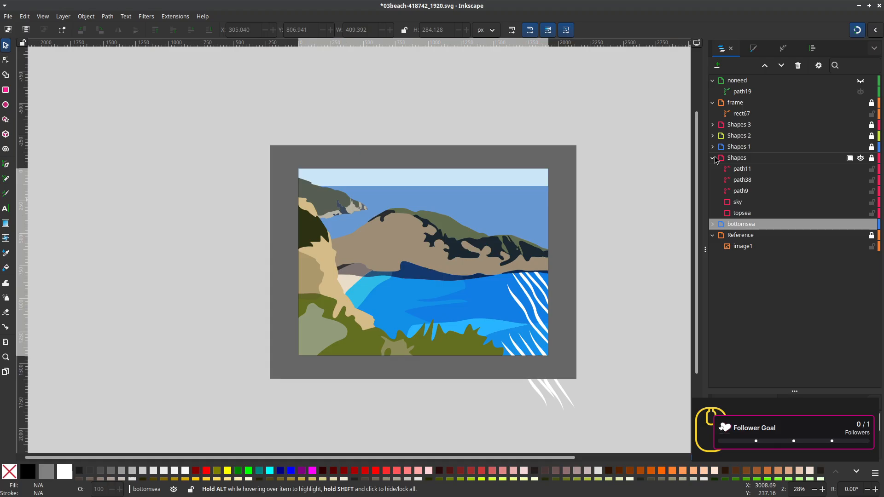
click(750, 159)
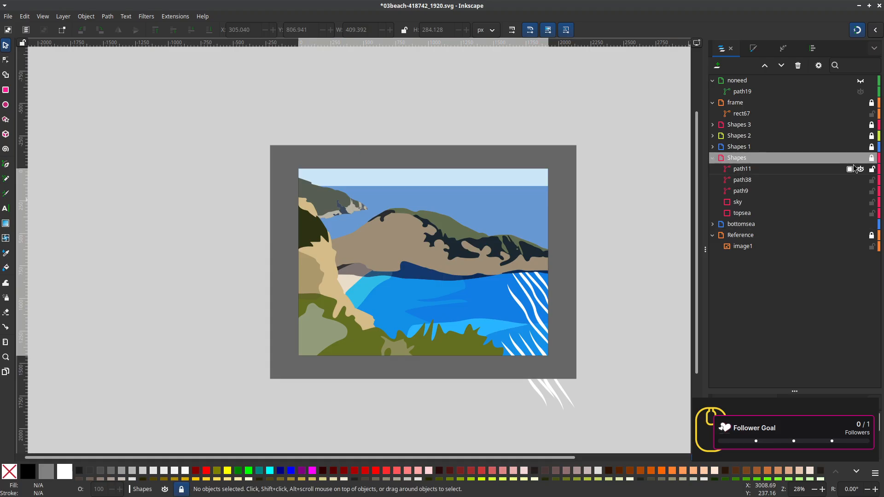
click(871, 158)
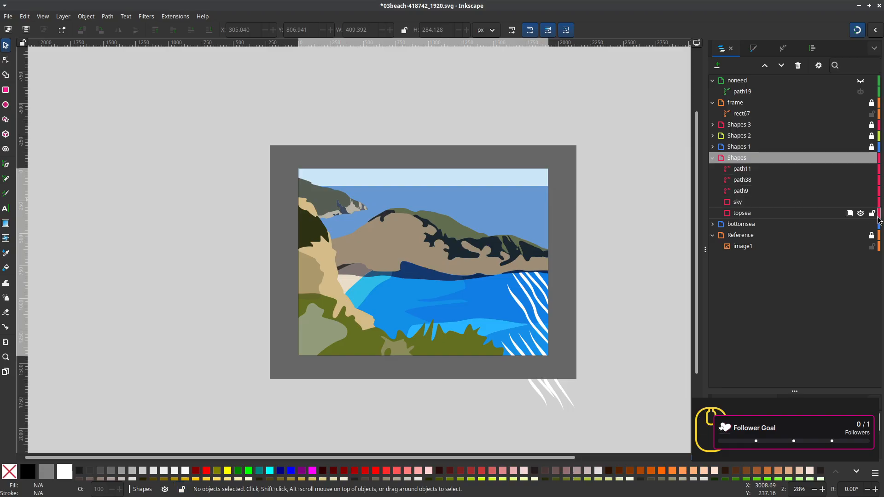
Select the shaded beach shape path38 in the Shapes layer and set the display mode to Outline
scroll(344, 285, up, 4)
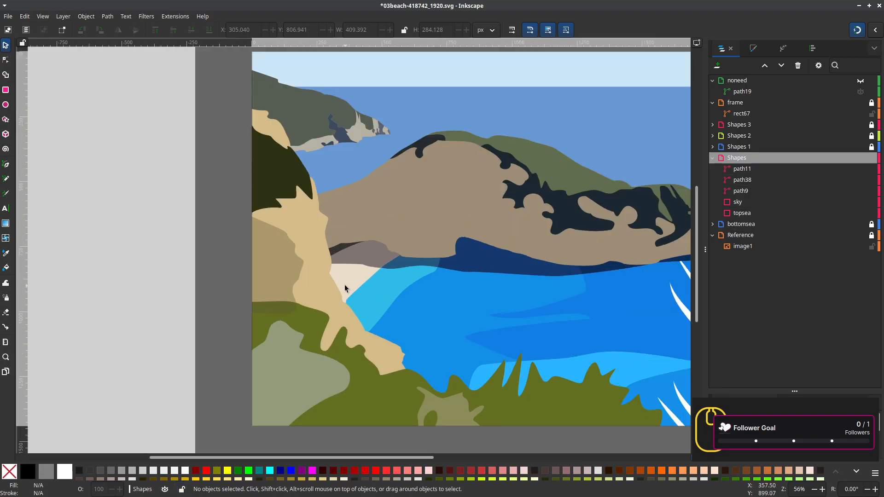
click(371, 272)
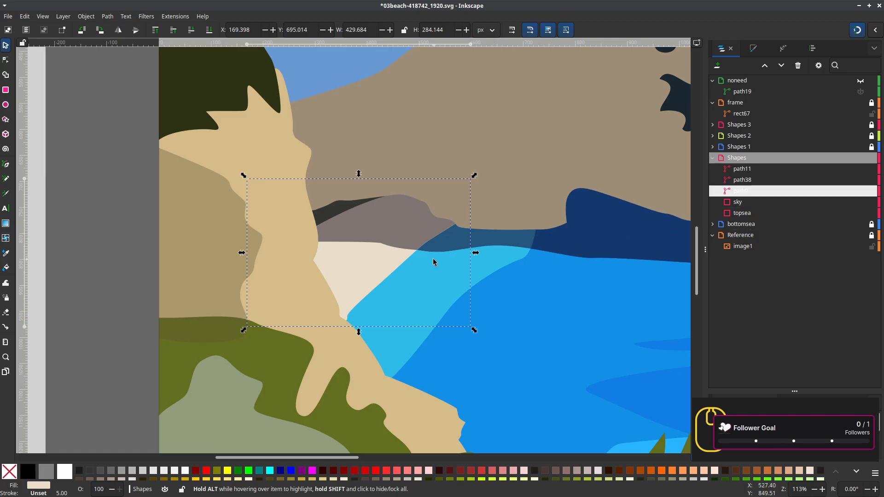
click(742, 179)
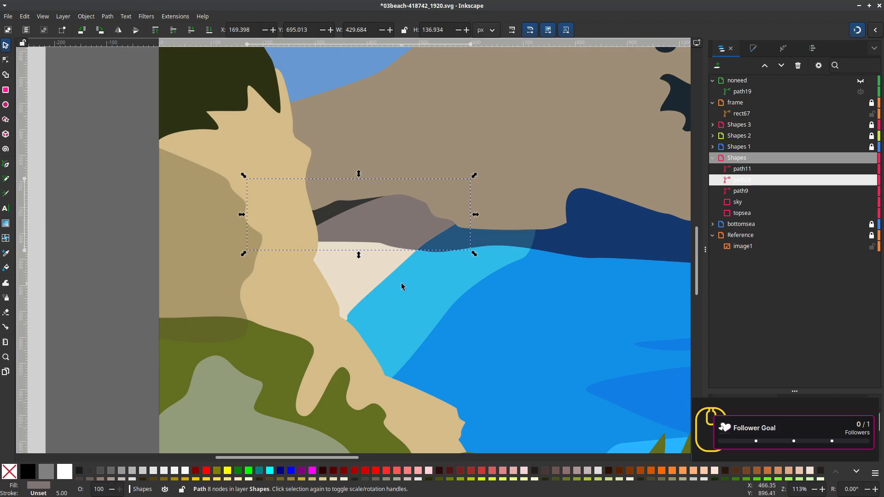
click(84, 17)
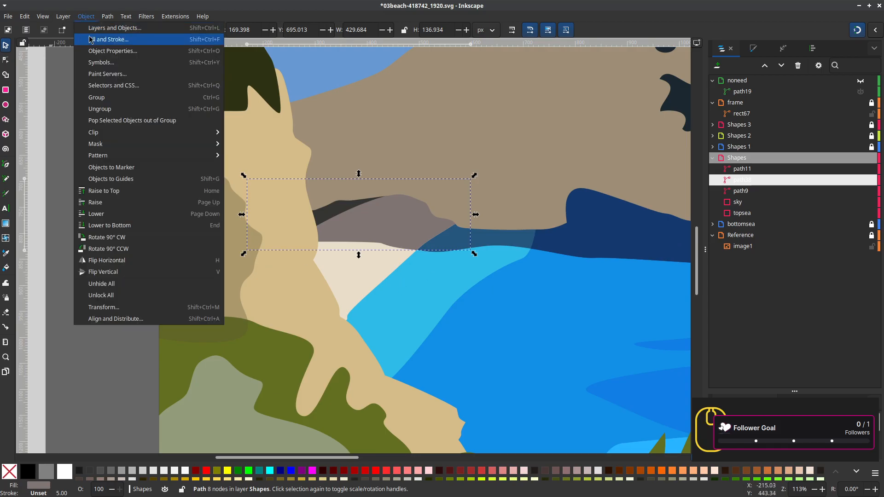
mouse_move(67, 22)
mouse_move(92, 50)
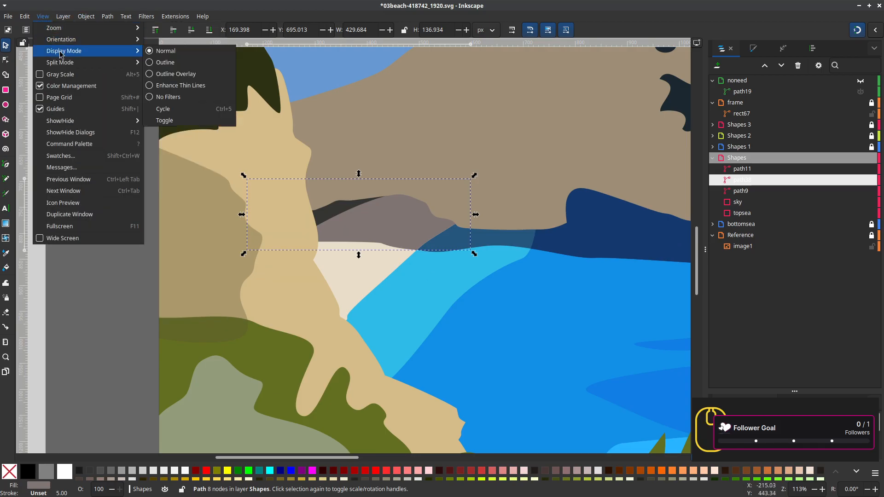
click(157, 62)
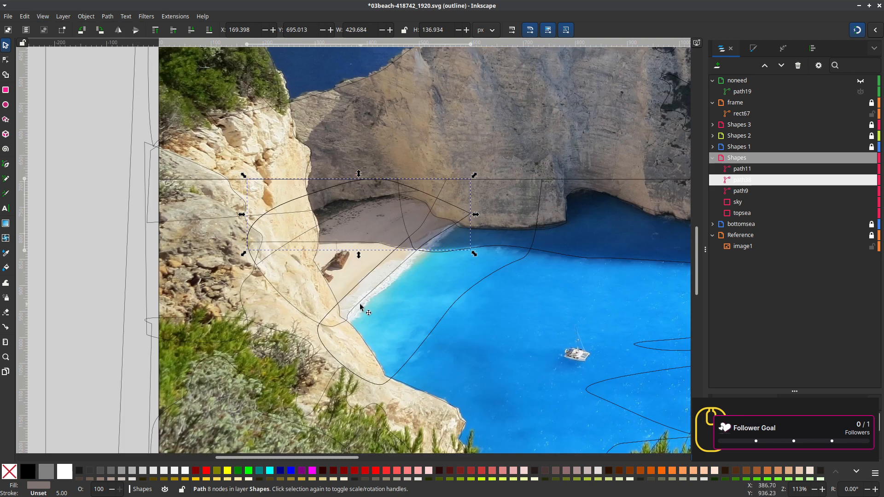
Hide the bottomsea layer and turn off snapping for drawing along the shoreline with the Pen tool
scroll(365, 302, up, 2)
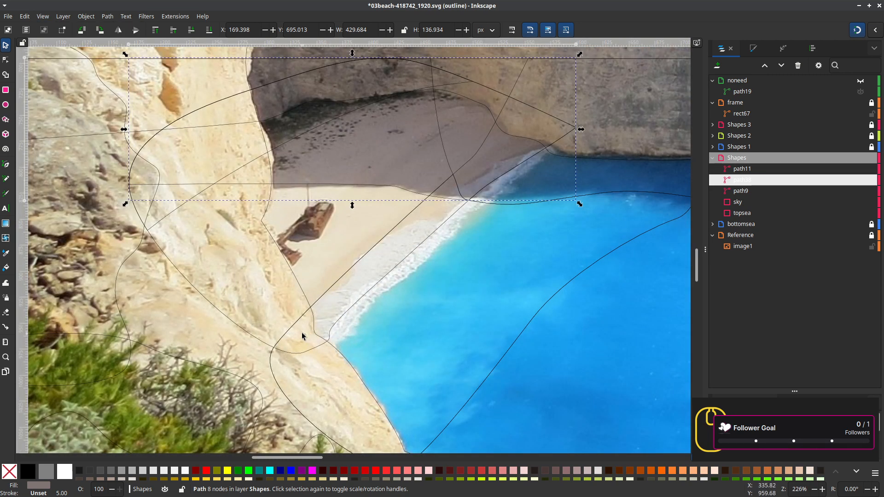
key(b)
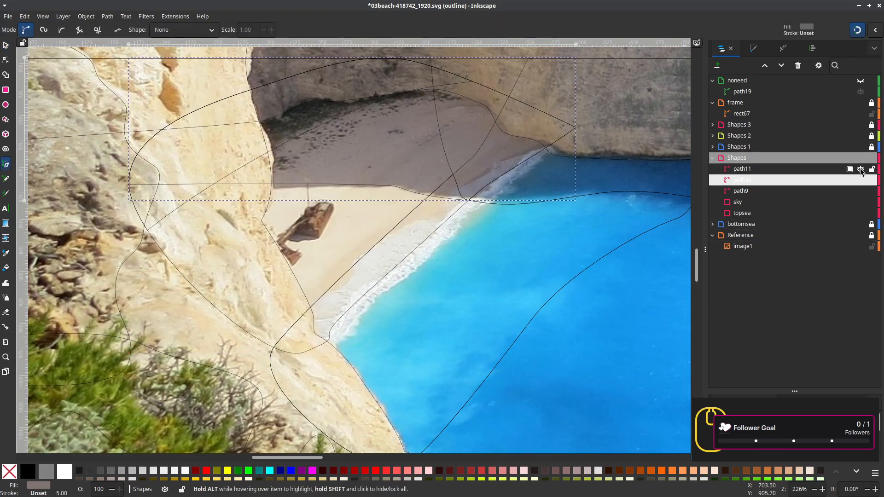
click(860, 224)
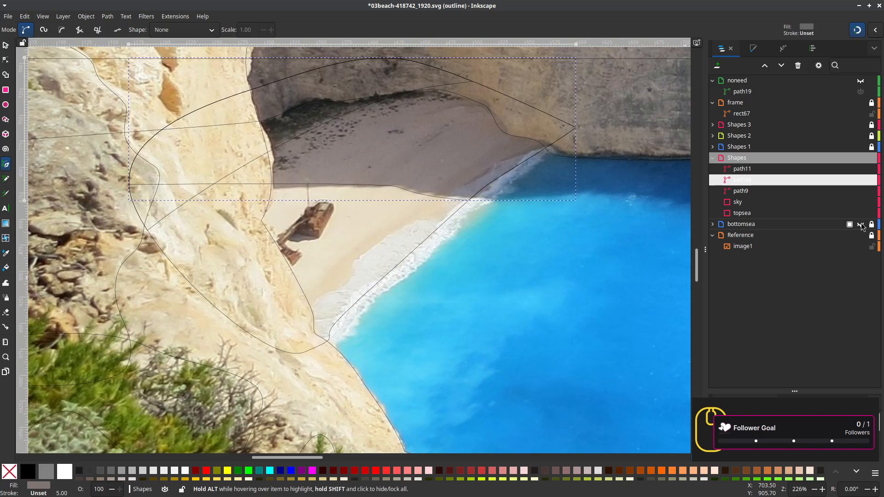
click(300, 144)
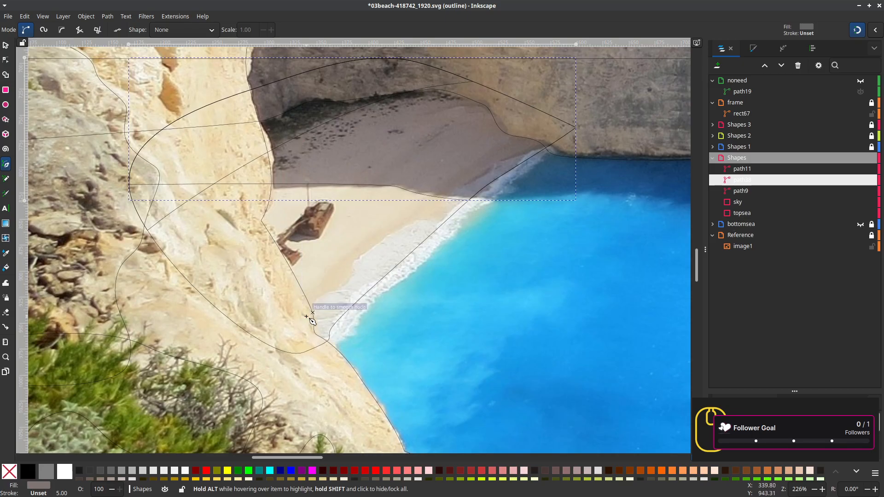
key(shift+5)
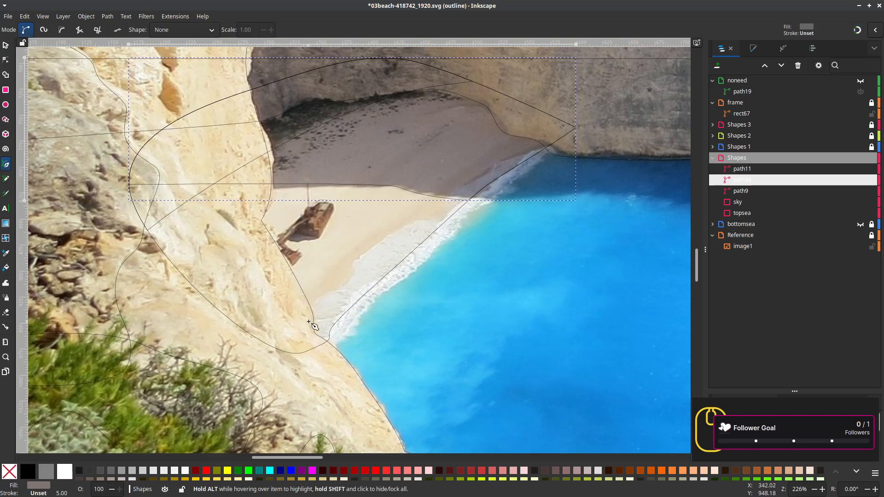
Trace the inland edge of the white surf with a wavy Pen path from the cliff up to the rock wall
drag(298, 325, 380, 244)
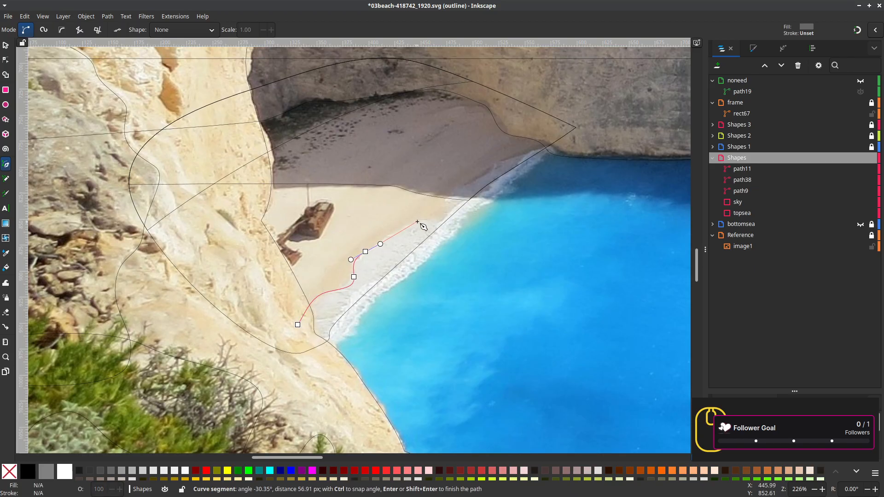
drag(416, 220, 449, 212)
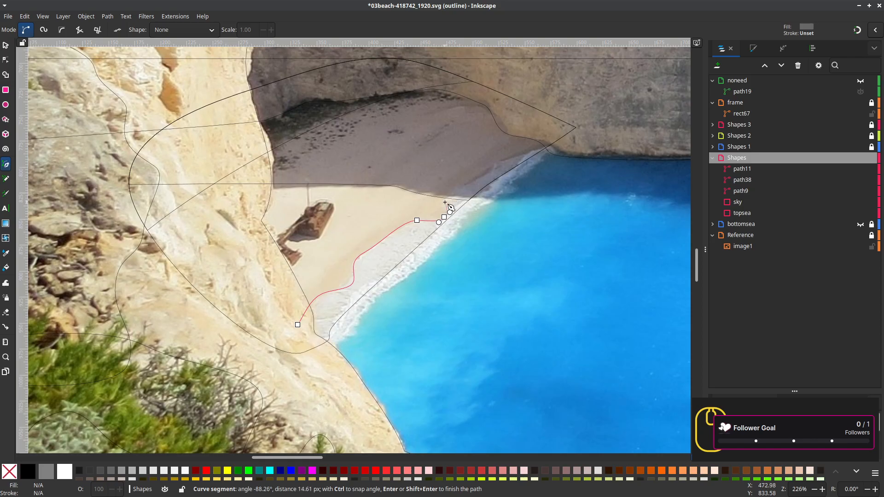
drag(445, 199, 454, 193)
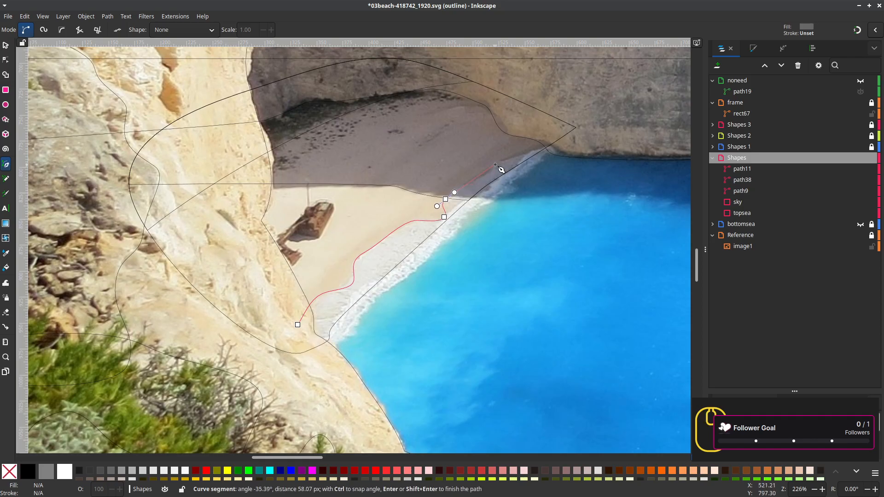
drag(495, 164, 505, 160)
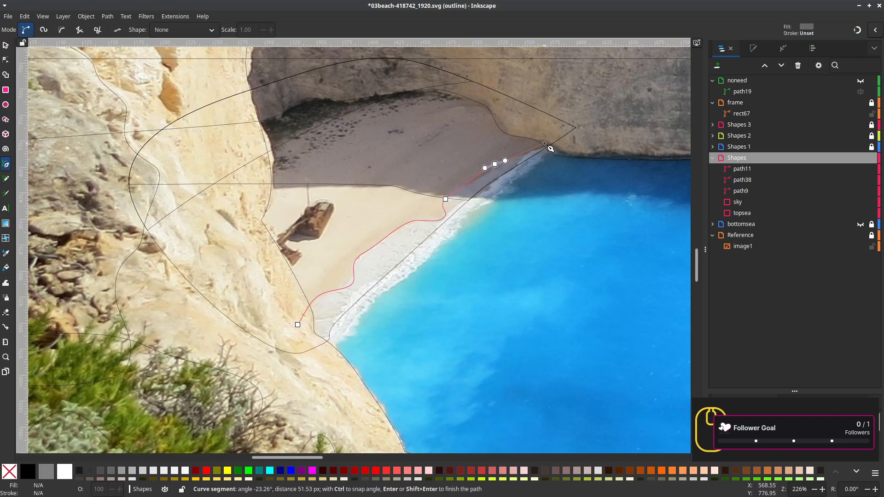
drag(549, 139, 564, 139)
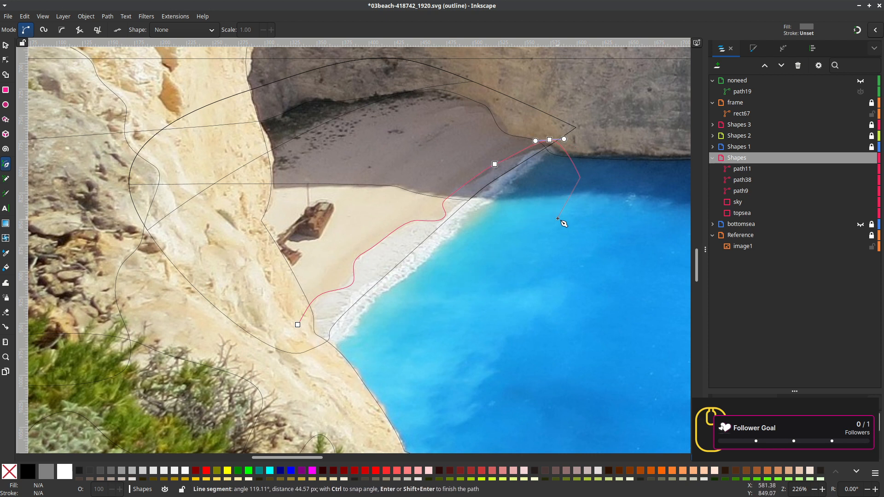
Trace the seaward edge of the surf from the rock wall back down to the cliff and close the Pen path
key(BackSpace)
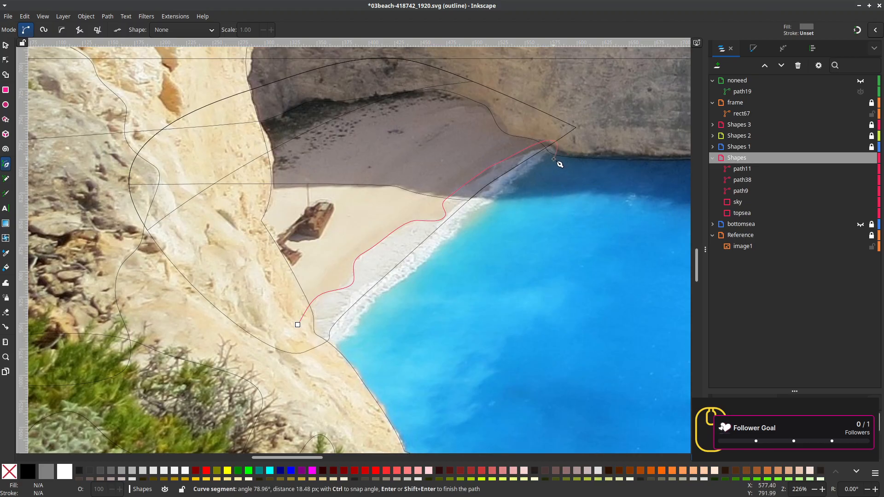
drag(546, 157, 539, 161)
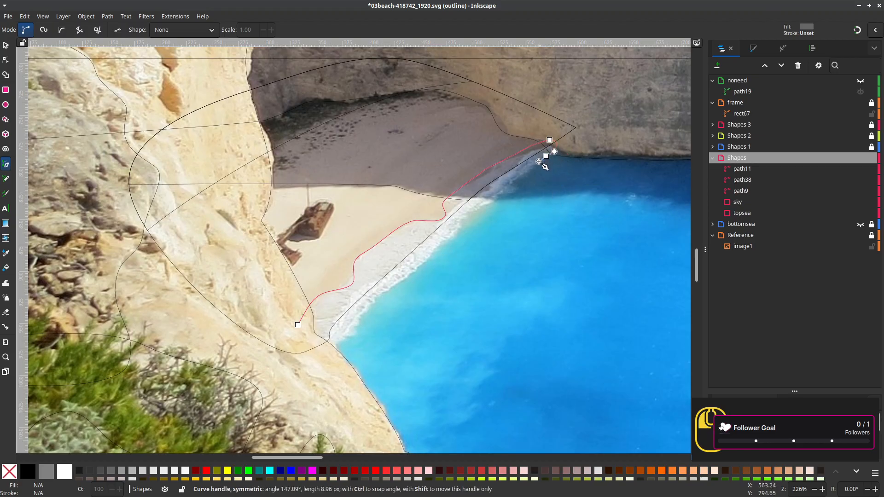
click(513, 179)
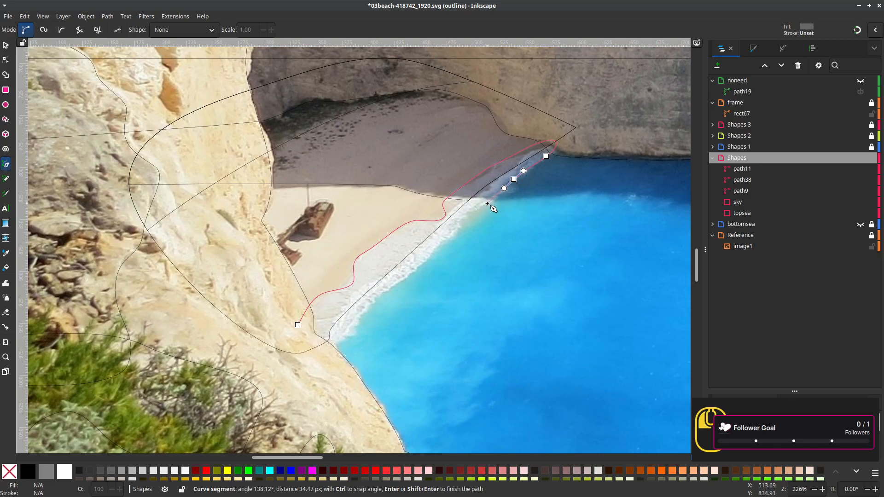
drag(487, 203, 428, 256)
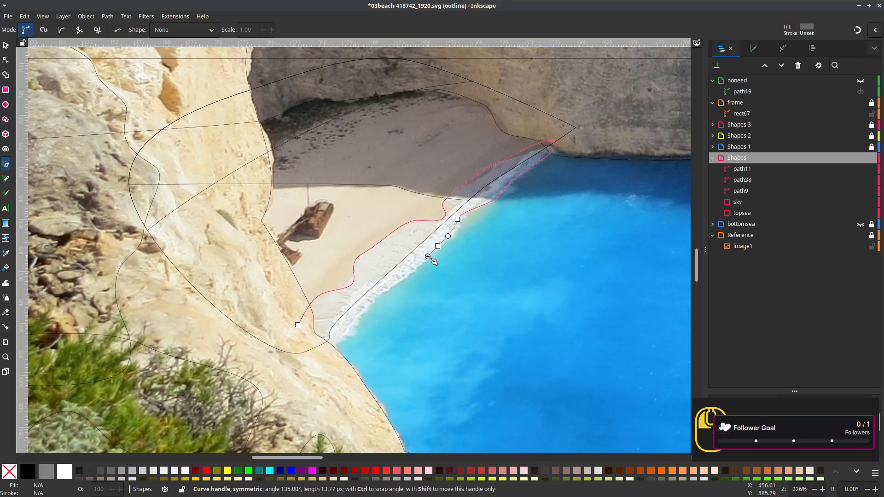
click(413, 271)
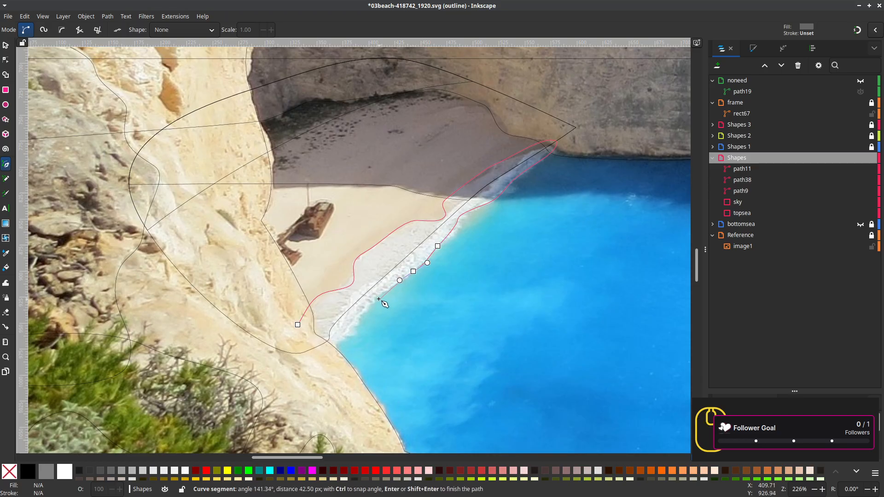
drag(376, 297, 373, 299)
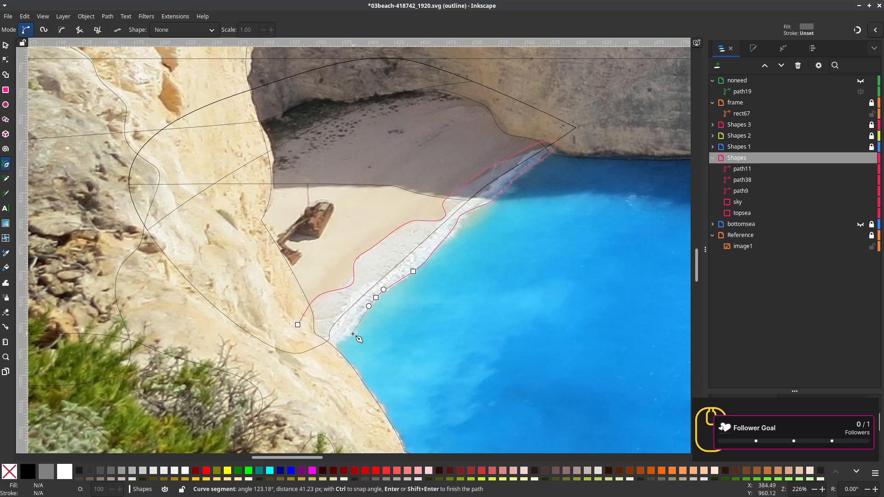
drag(352, 333, 317, 353)
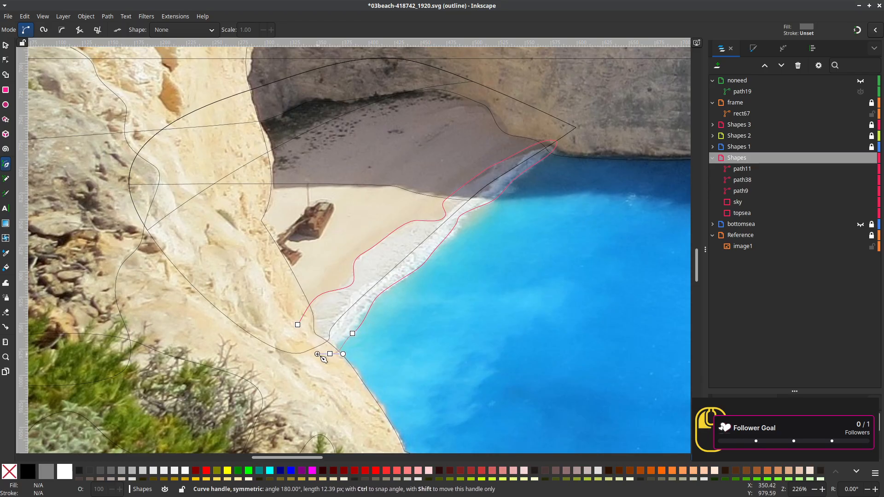
click(298, 325)
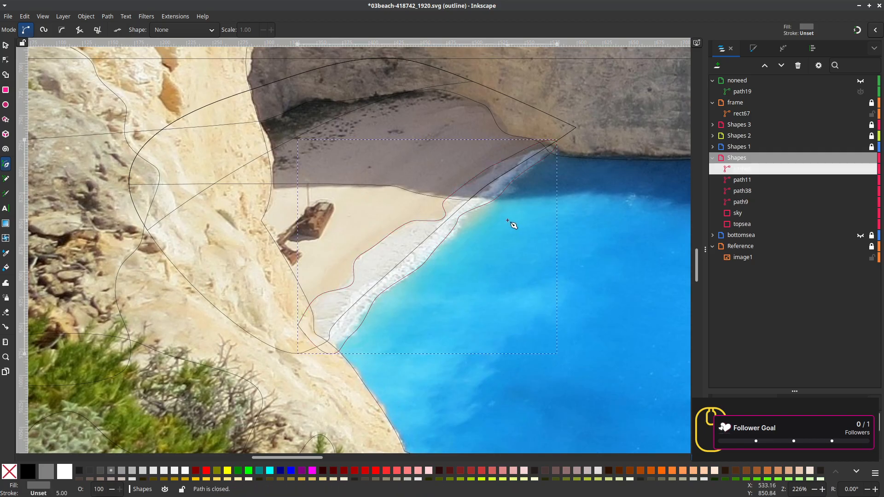
Open the new surf path for node editing and move its inland node onto the beach's shadow line
scroll(510, 225, up, 1)
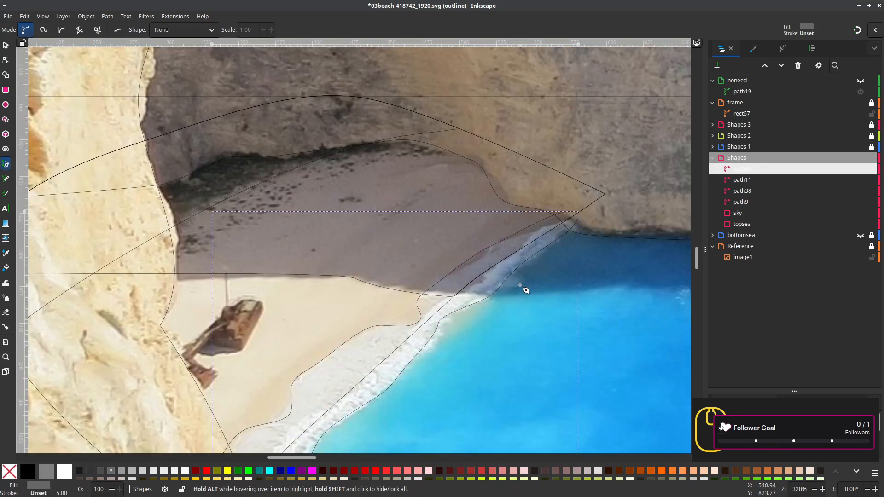
scroll(525, 290, up, 1)
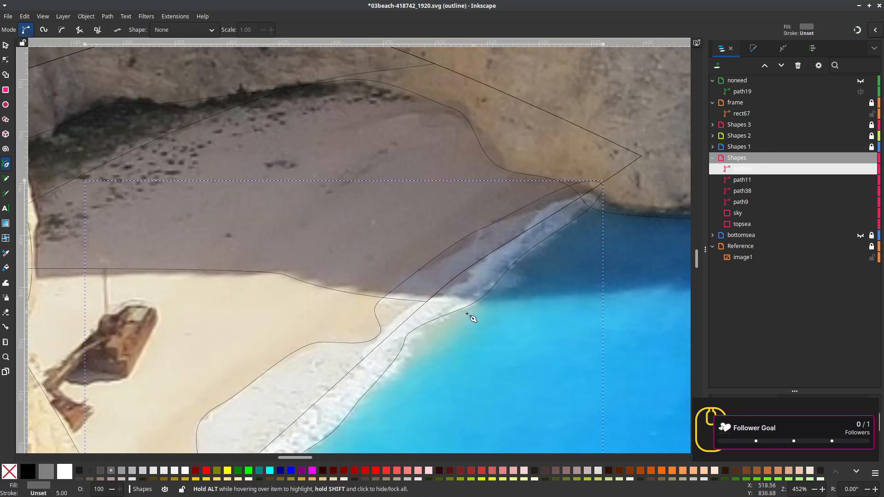
double_click(384, 298)
key(n)
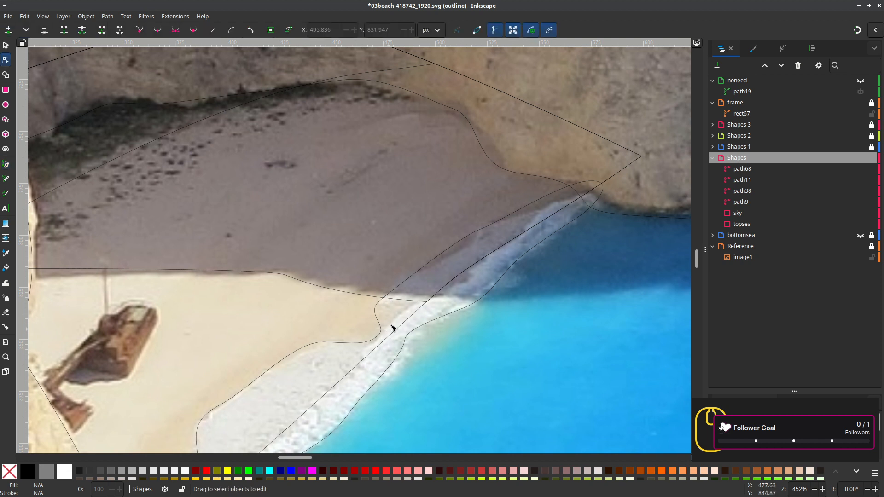
scroll(394, 316, up, 2)
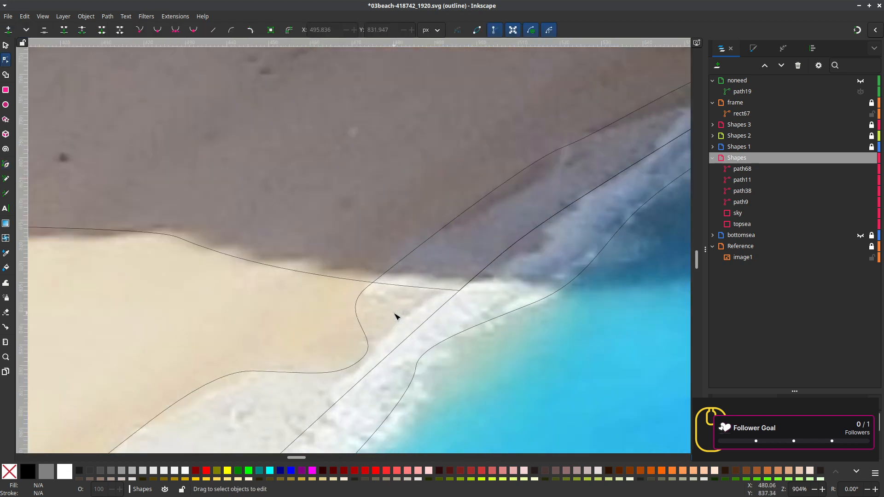
click(374, 284)
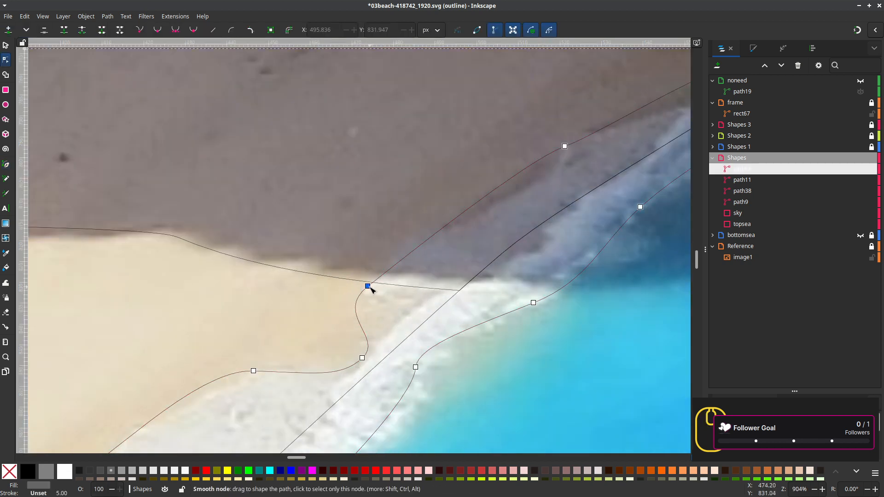
drag(368, 286, 377, 285)
Turn snapping on, show the bottomsea layer, and snap the surf's seaward node to the intersection with the sea's shadow line
key(percent)
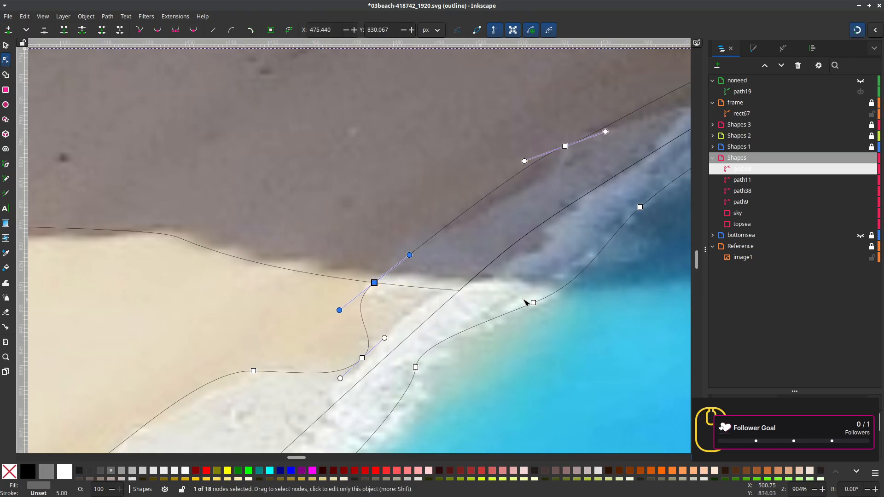
click(860, 235)
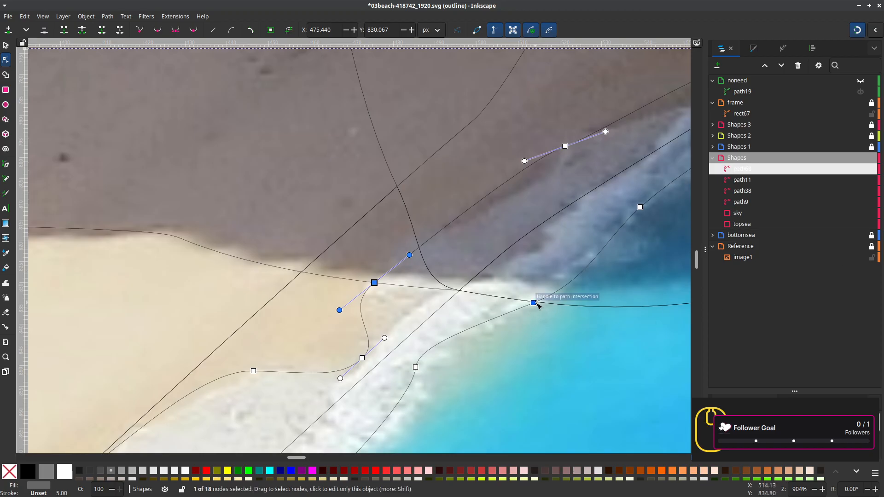
drag(533, 302, 547, 304)
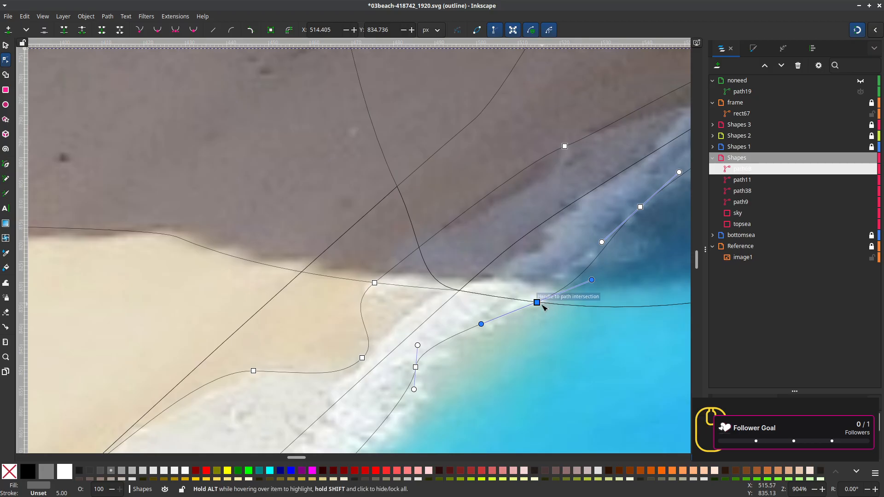
Break the surf path at its two nodes lying on the shadow line
shift+click(374, 283)
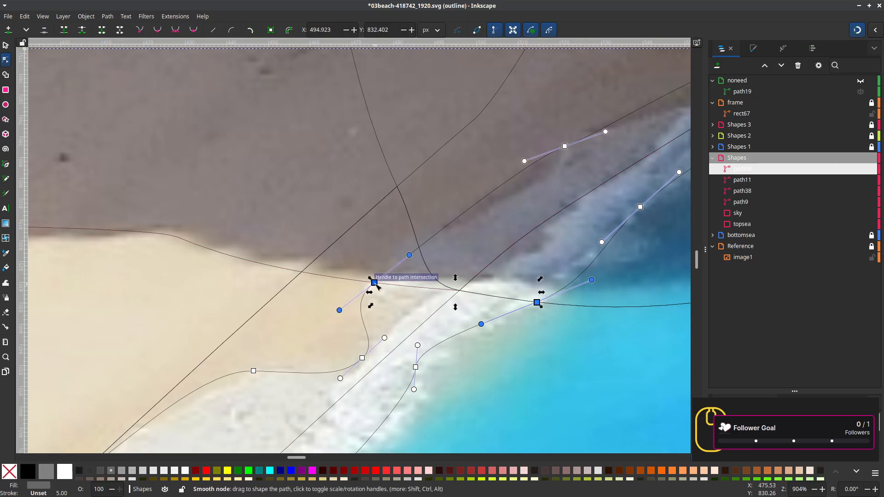
scroll(377, 286, down, 2)
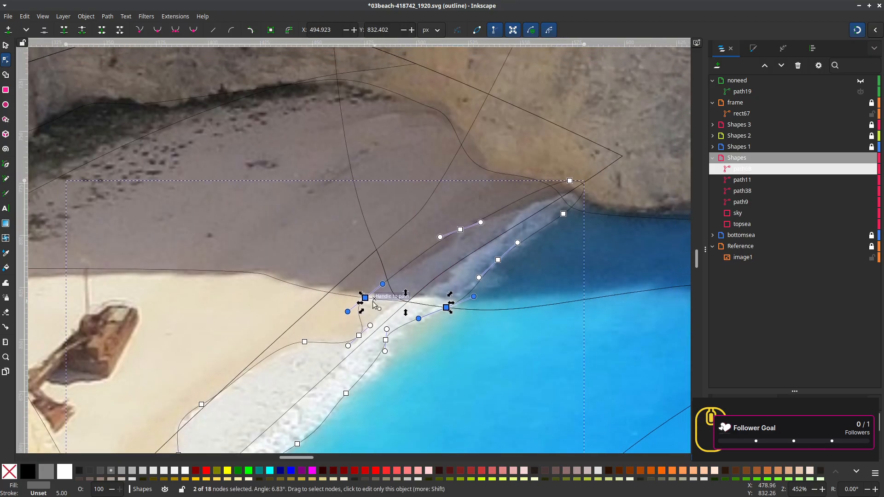
drag(373, 301, 353, 328)
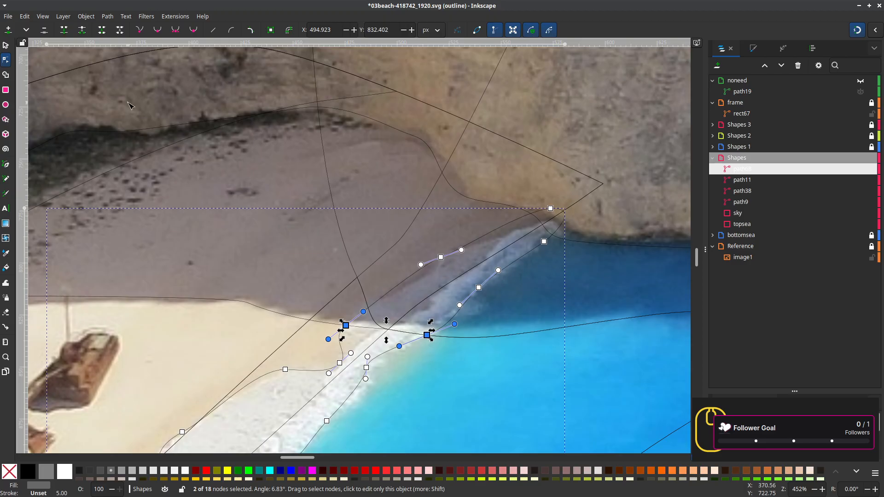
click(106, 17)
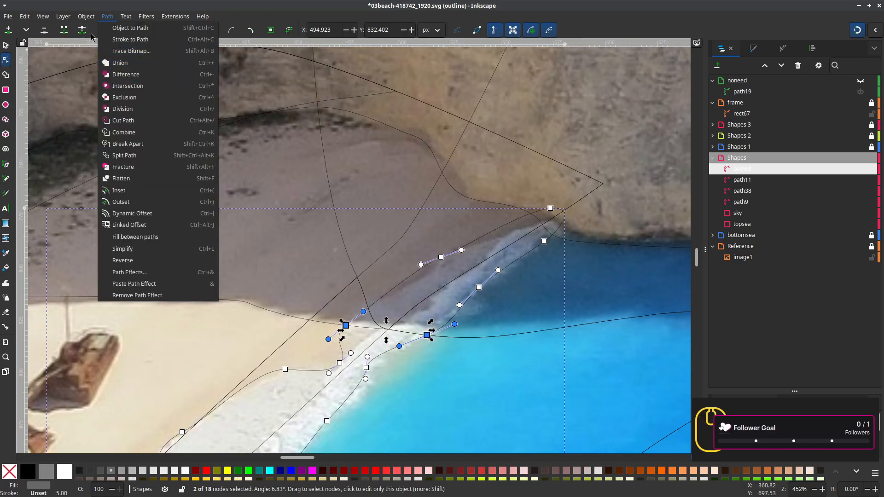
click(112, 6)
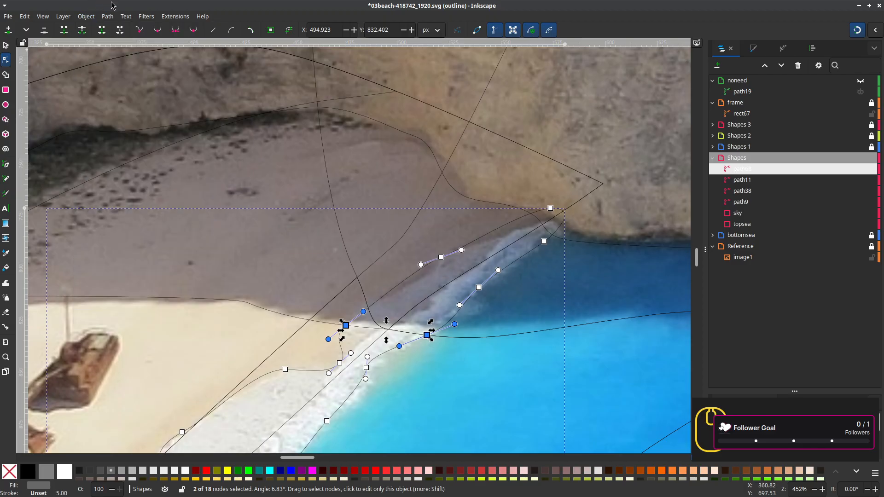
click(83, 32)
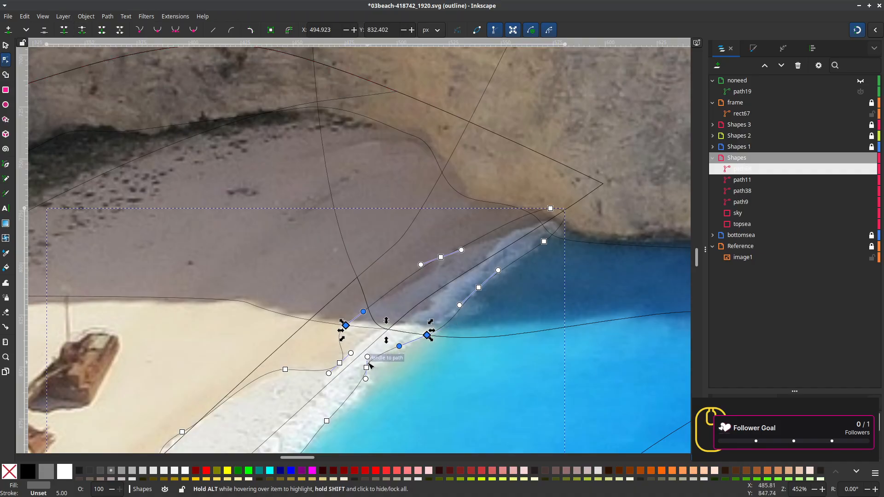
Break the surf path apart into two separate objects, one shaded and one sunlit
key(s)
click(318, 369)
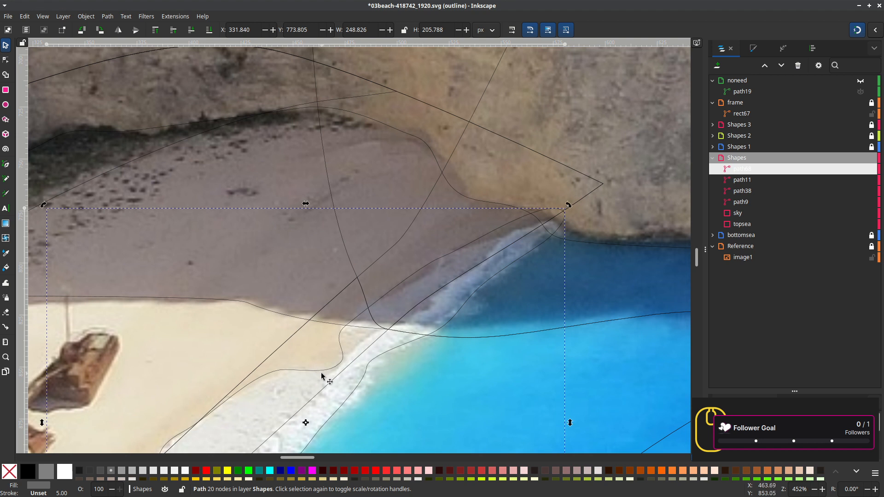
click(321, 376)
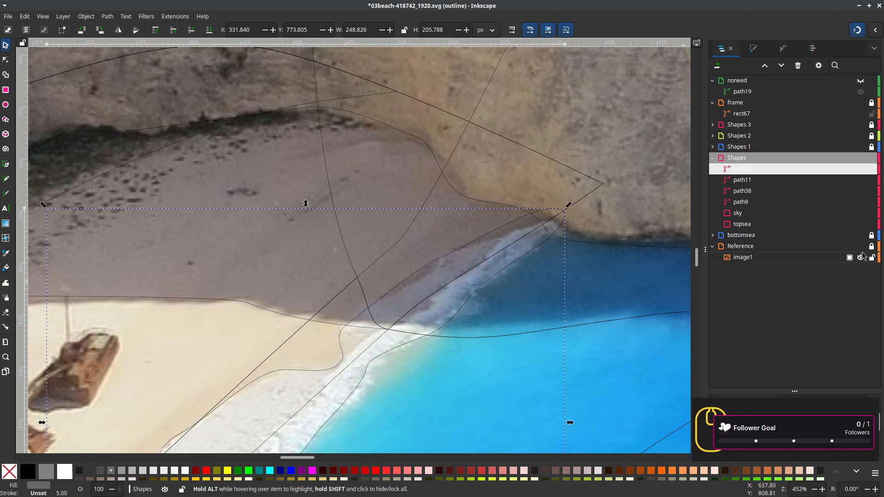
click(300, 374)
drag(345, 361, 435, 248)
scroll(435, 248, down, 1)
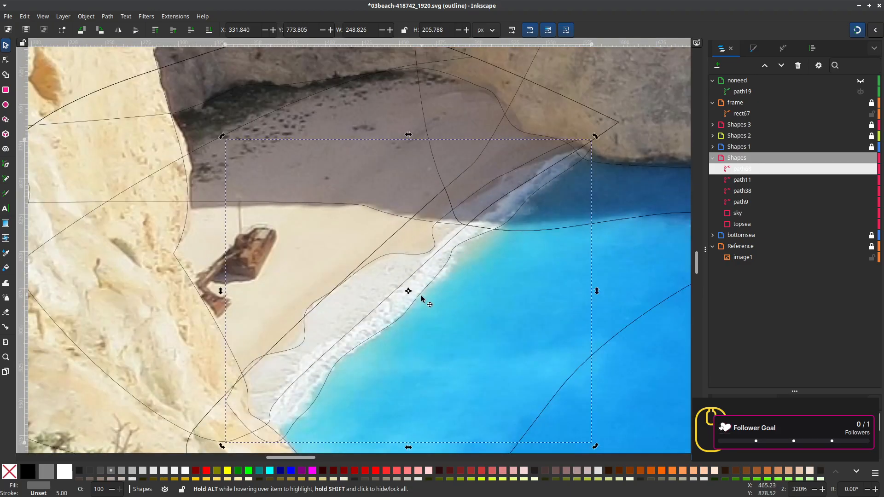
click(109, 19)
click(134, 136)
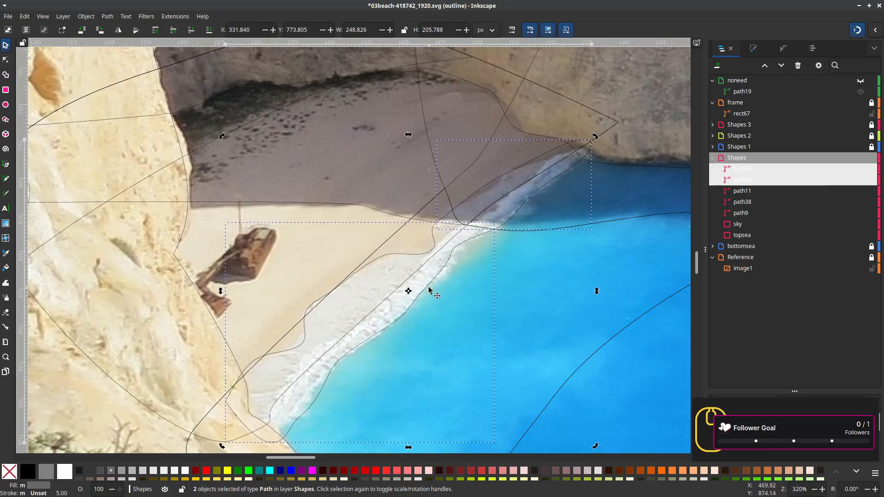
Open the two surf pieces for node editing, then isolate and hide the shaded piece path68
scroll(428, 271, up, 1)
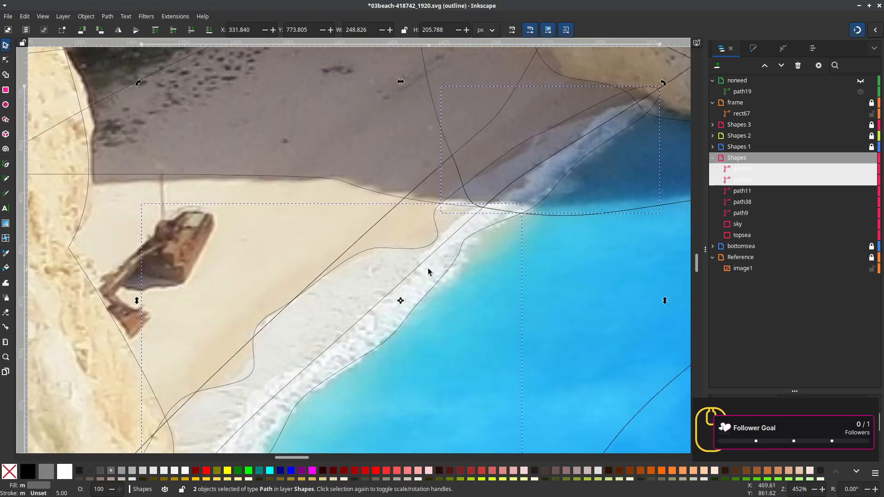
click(438, 237)
double_click(437, 236)
drag(454, 245, 399, 337)
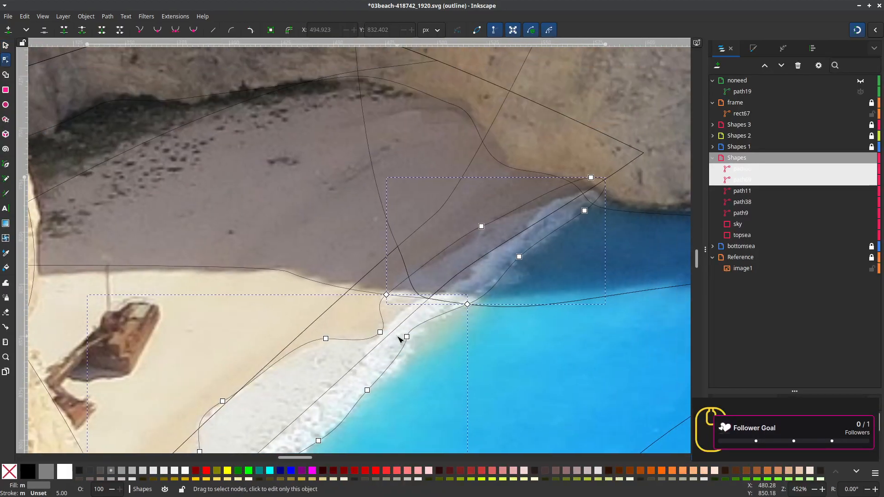
click(747, 169)
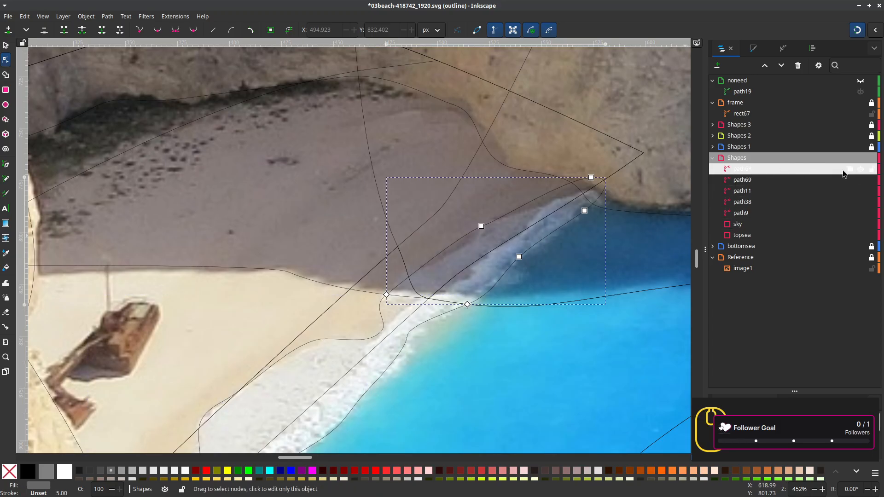
ctrl+scroll(398, 314, up, 2)
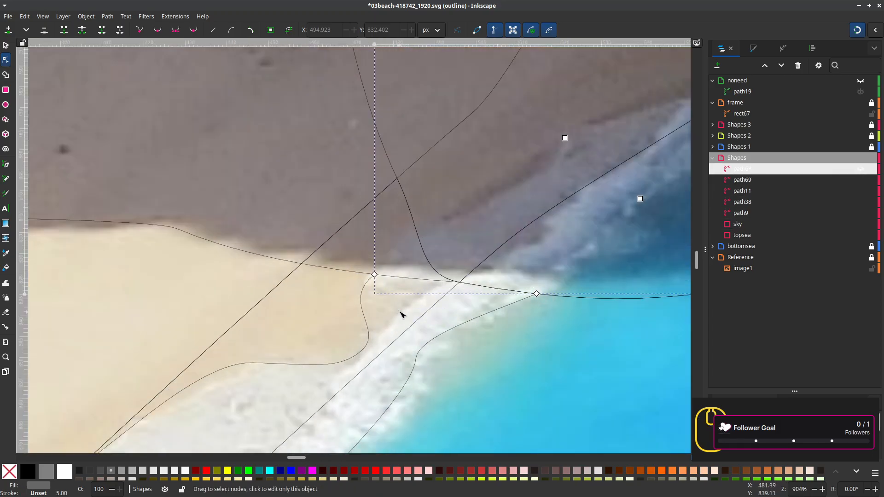
Try to join the sunlit surf piece's two open end nodes on the shadow line into a single node
click(375, 275)
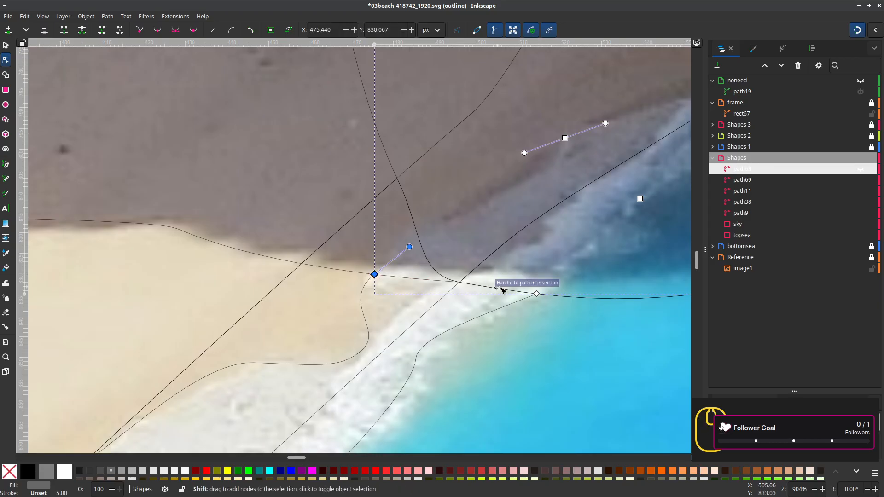
shift+click(537, 293)
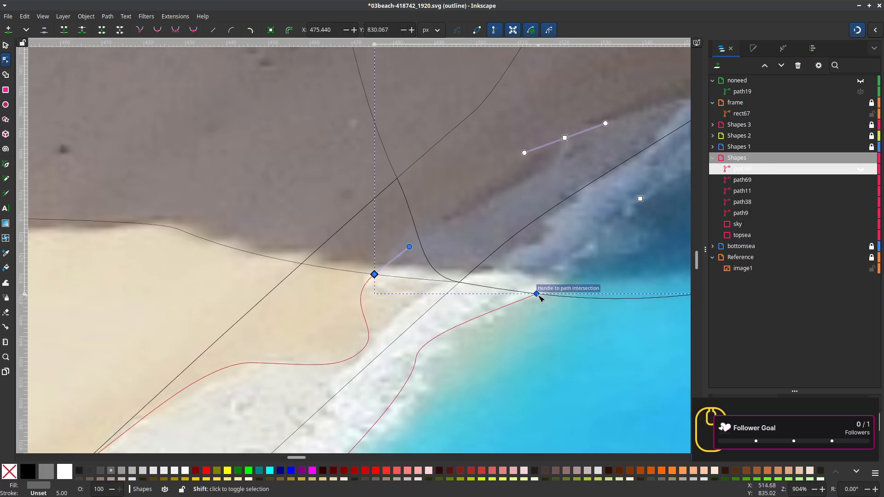
click(316, 326)
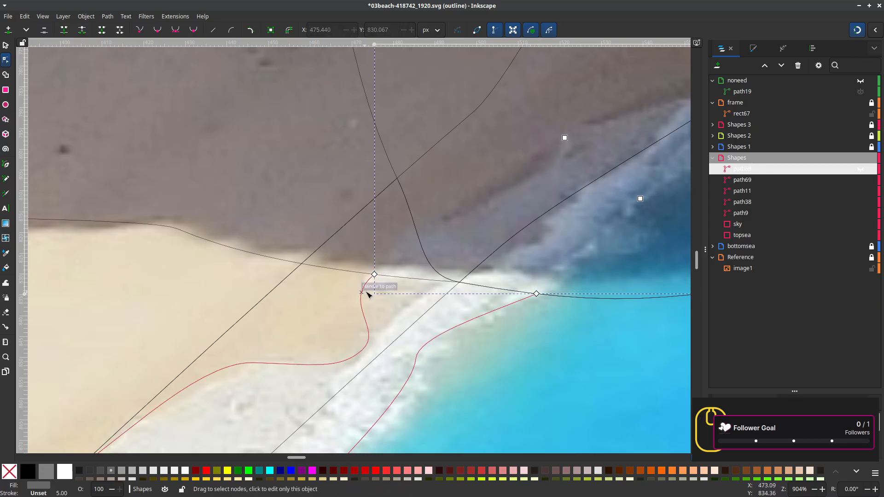
click(322, 365)
click(375, 274)
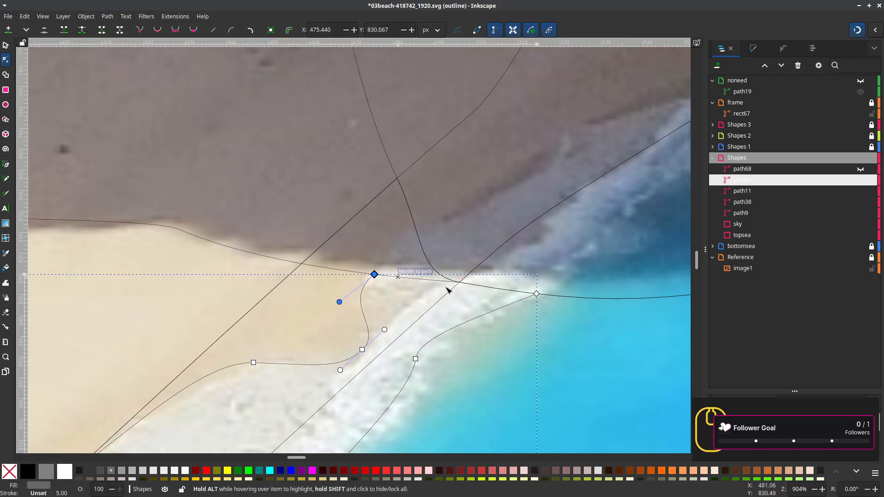
shift+click(537, 293)
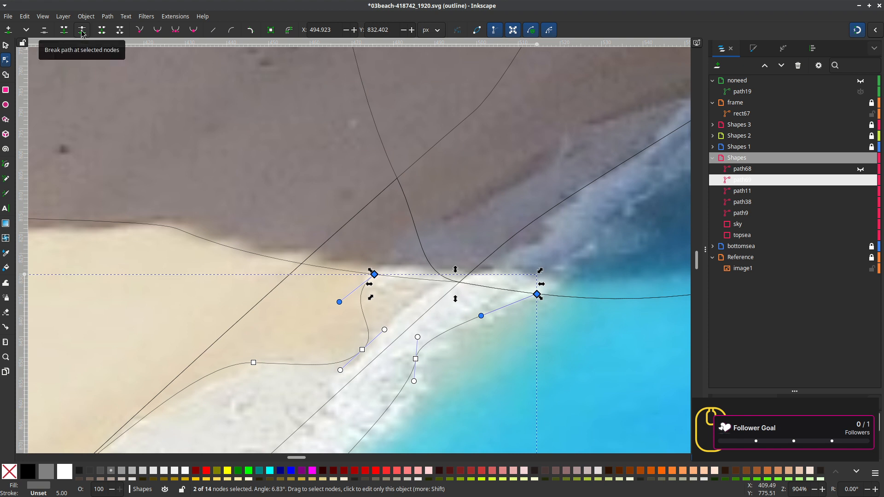
click(65, 33)
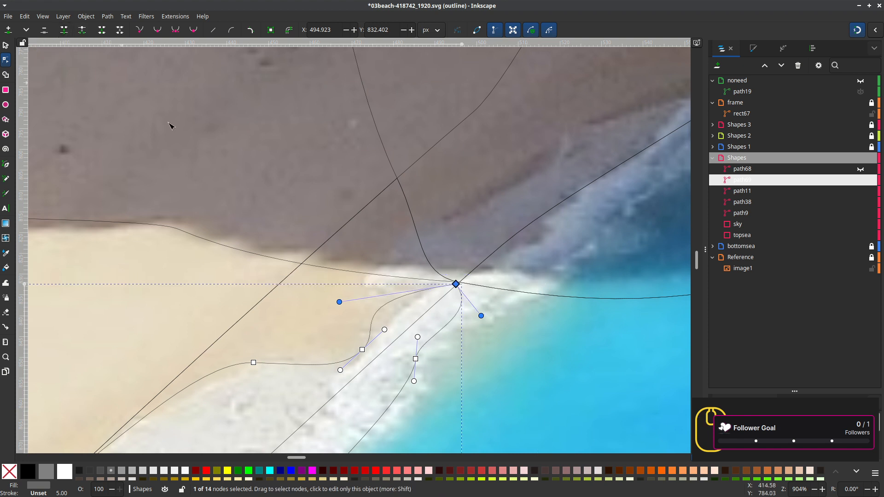
key(ctrl+z)
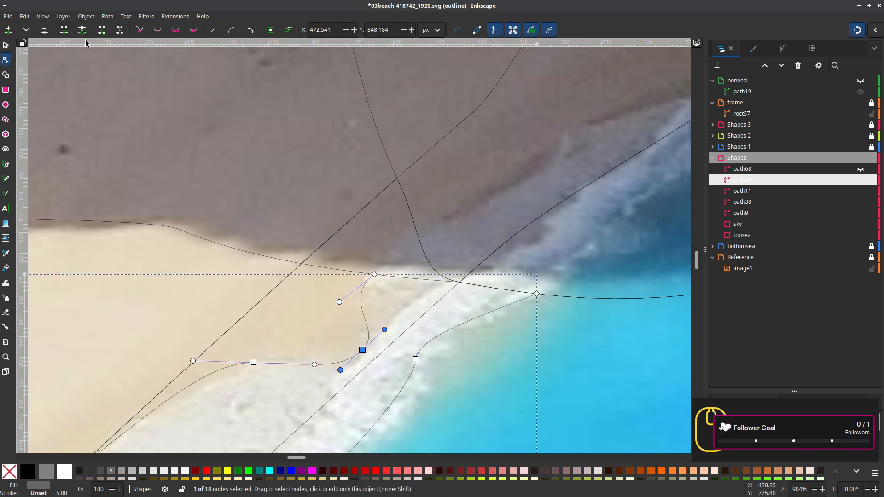
Close the sunlit surf piece with a new straight segment between its two end nodes on the shadow line
click(102, 30)
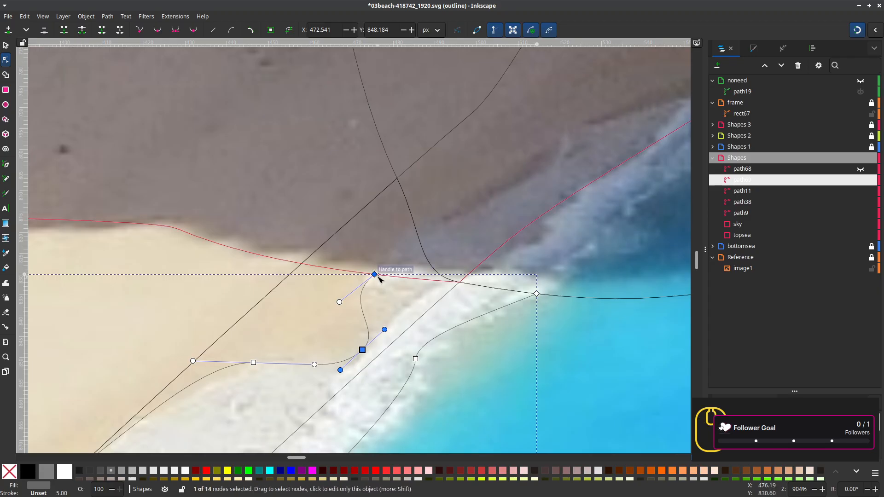
mouse_move(379, 279)
mouse_down()
mouse_move(414, 276)
mouse_move(365, 300)
mouse_move(376, 290)
mouse_up()
key(ctrl+z)
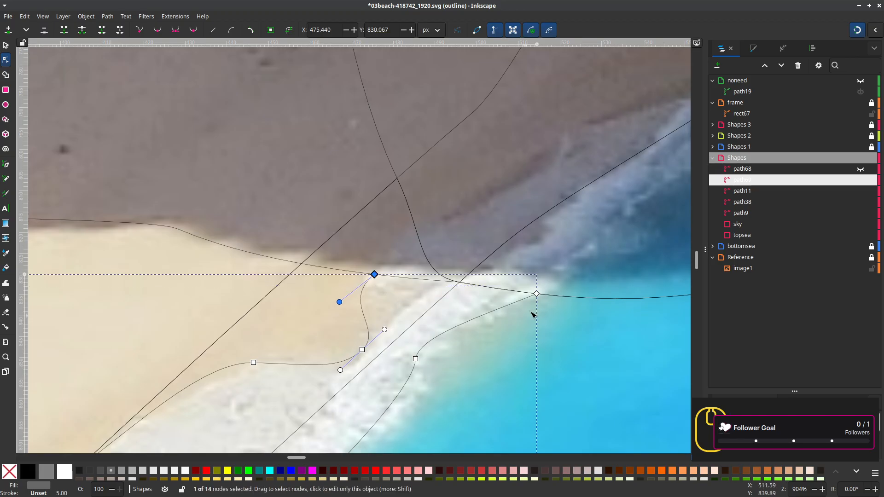
shift+click(537, 294)
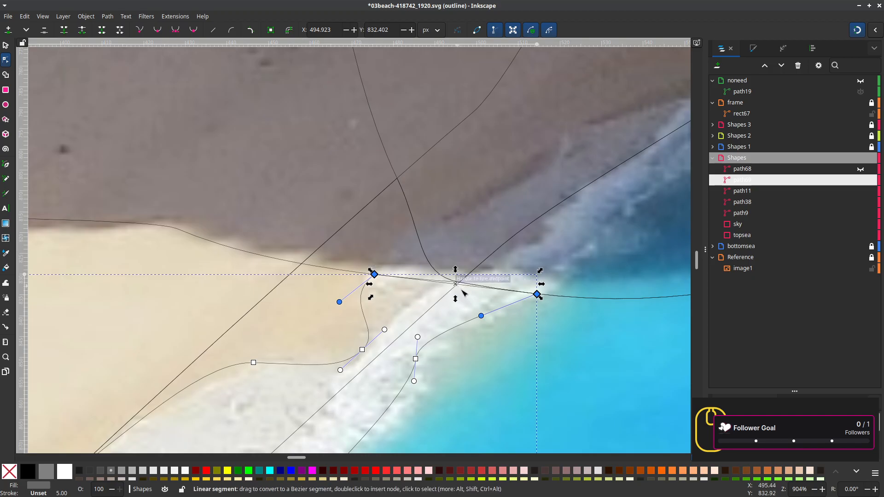
Add a node on the sunlit piece's closing segment and snap it to the intersection of the beach and sea shadow lines
scroll(462, 294, up, 3)
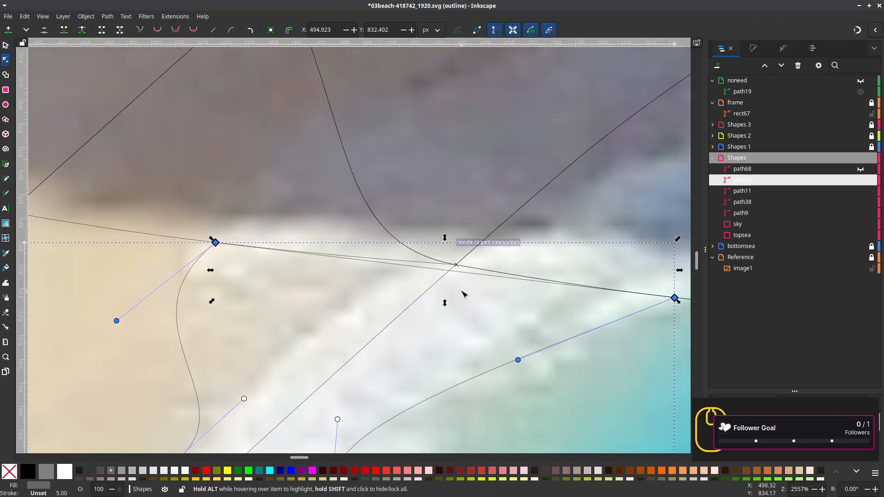
double_click(453, 271)
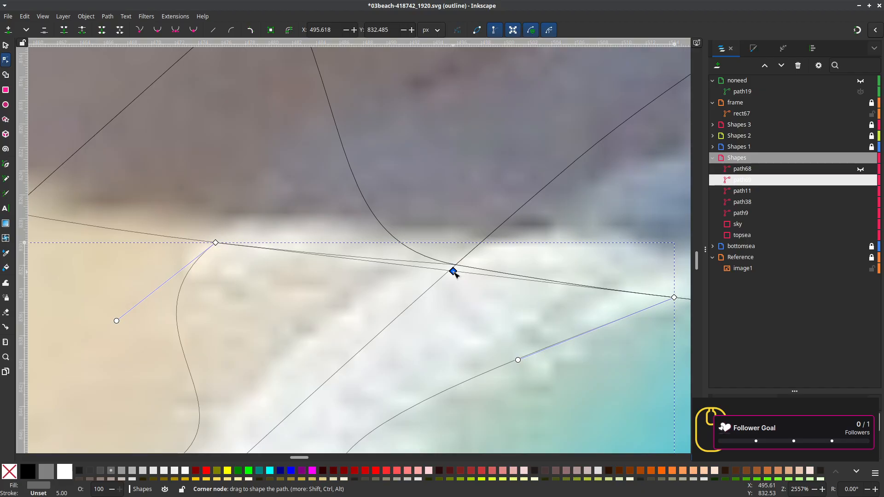
key(percent)
drag(454, 272, 456, 265)
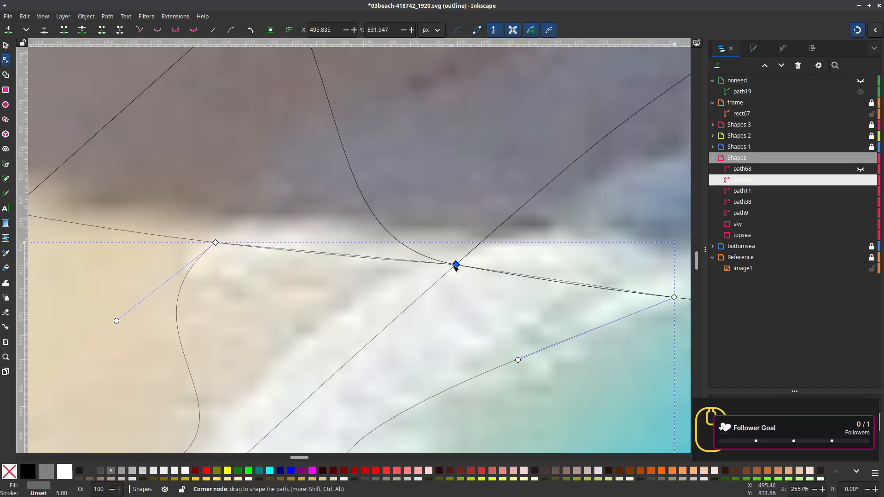
Pull a handle out of each end node so the sunlit piece's closing edge curves along the shadow line
click(674, 298)
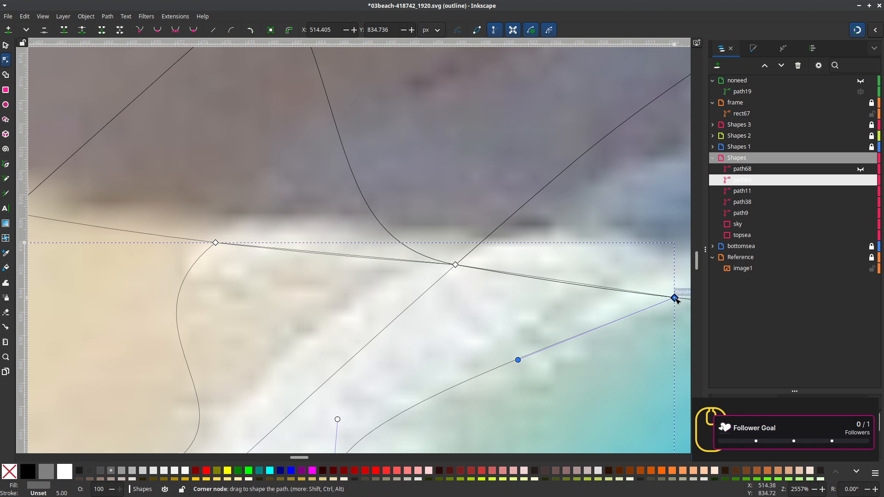
drag(675, 299, 621, 290)
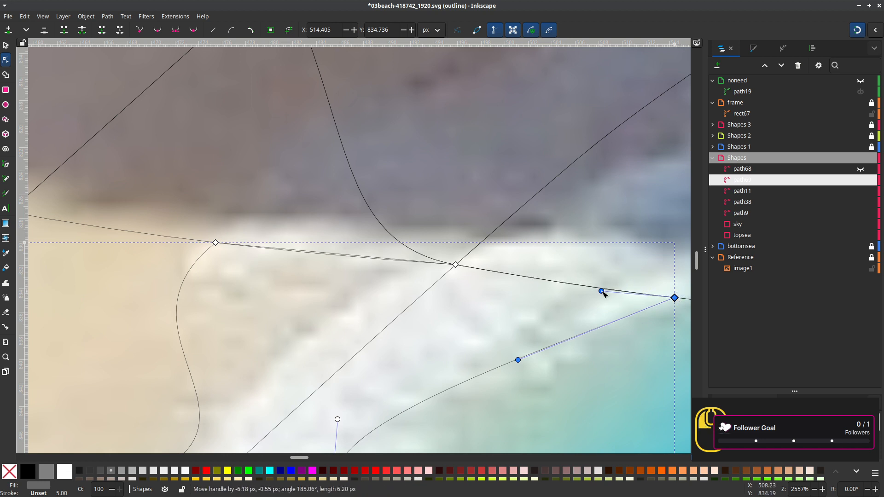
drag(601, 291, 601, 291)
click(215, 243)
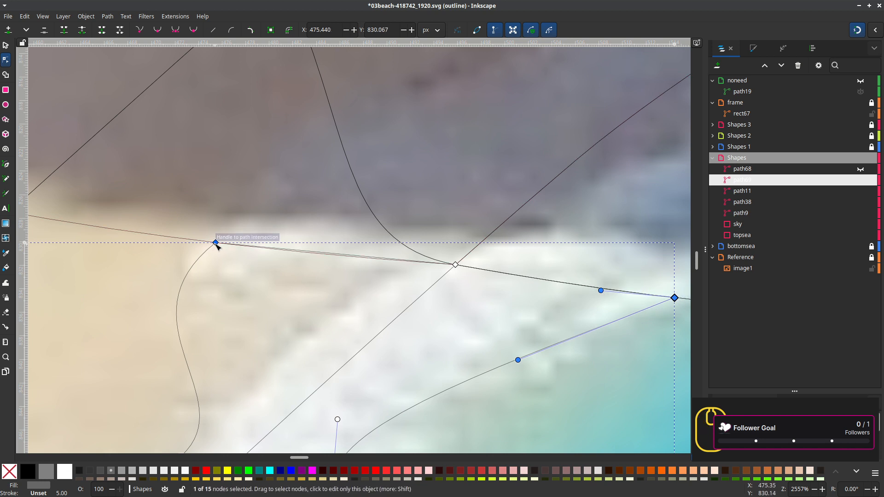
drag(216, 243, 323, 256)
scroll(472, 313, down, 3)
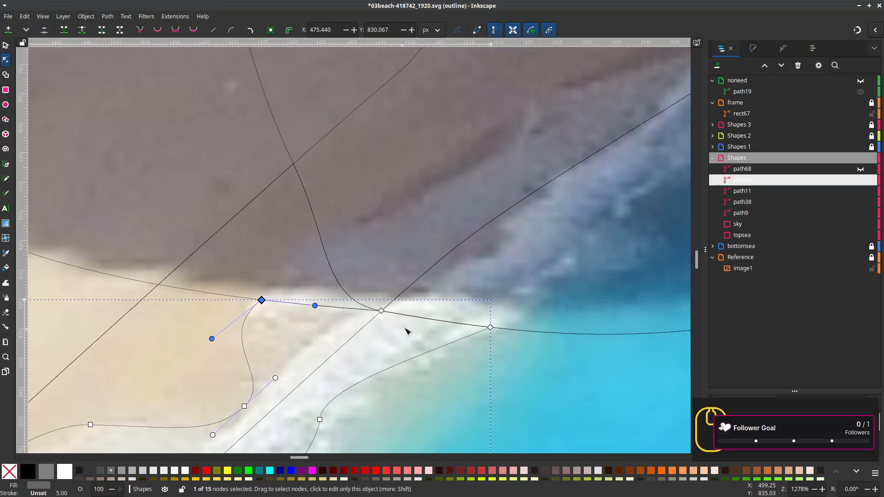
Hide the sunlit piece path69, show the shaded piece path68, and select path68 for node editing
click(860, 180)
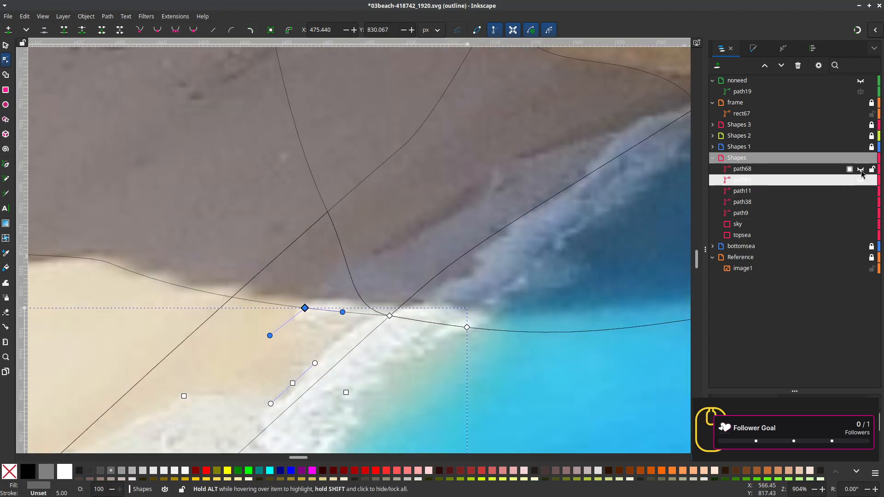
click(860, 168)
click(810, 169)
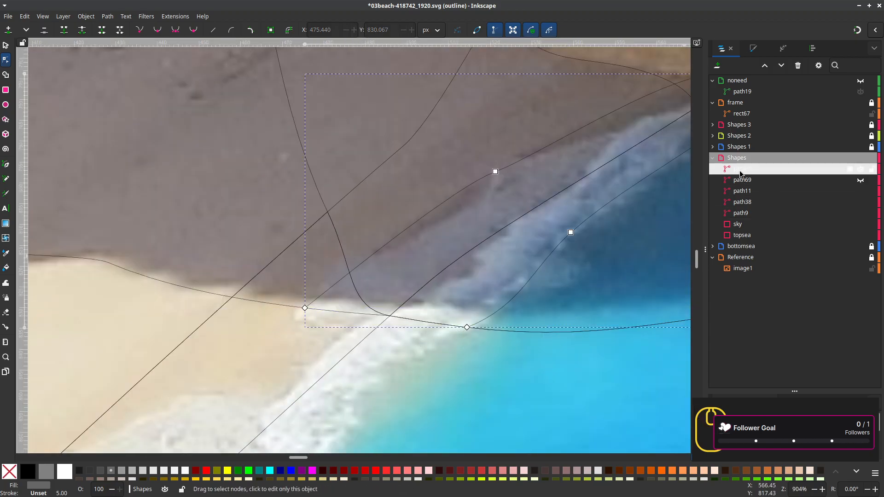
Add a node on the shaded piece's straight closing segment and snap it to the intersection of the beach and sea shadow lines
click(467, 328)
shift+click(305, 308)
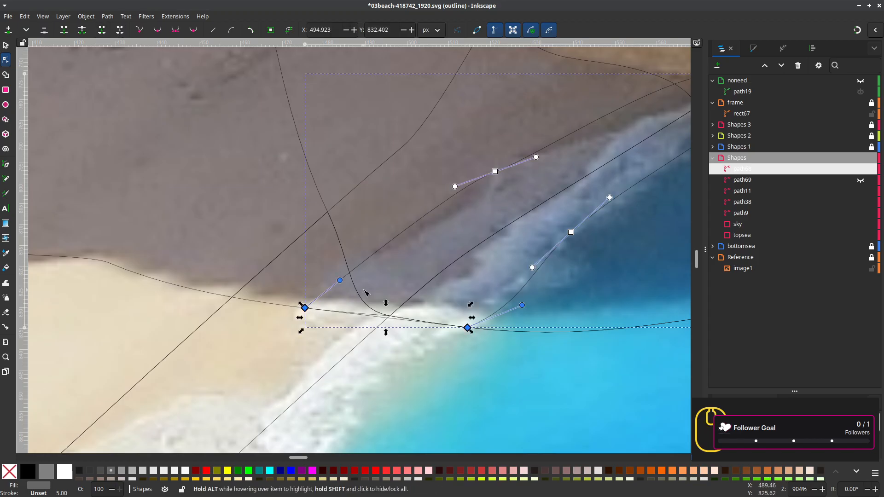
scroll(375, 328, up, 3)
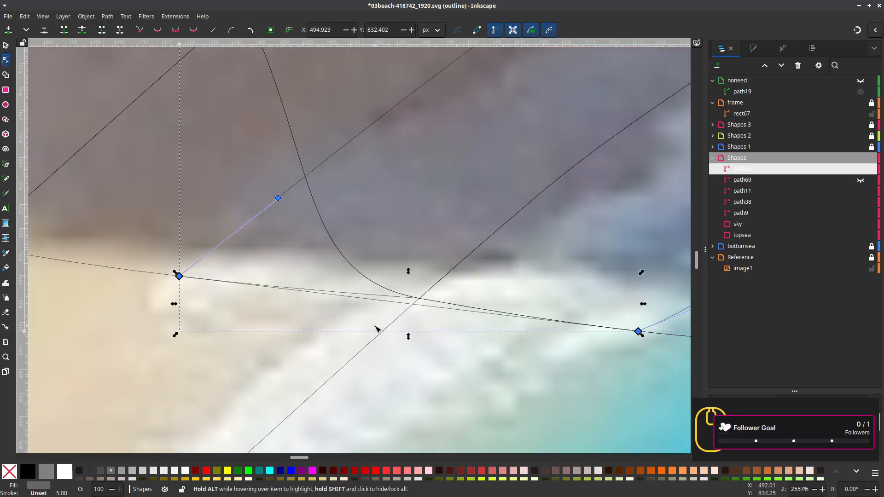
double_click(430, 307)
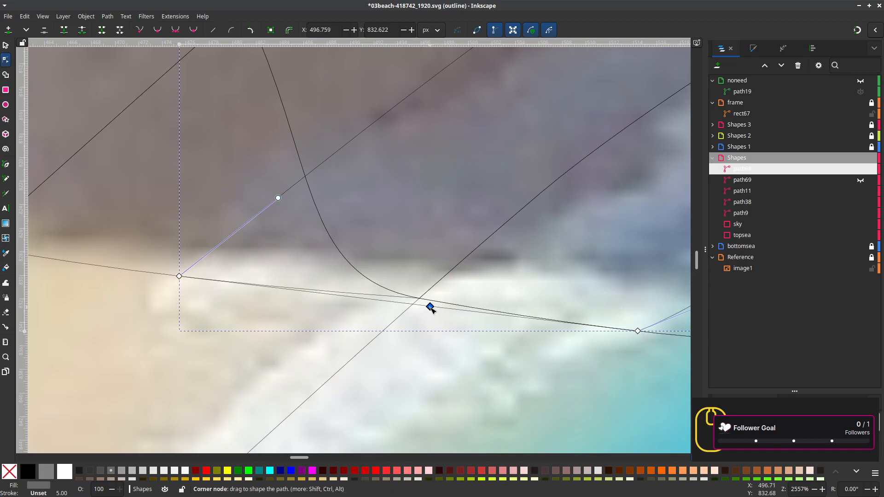
key(percent)
drag(431, 308, 420, 300)
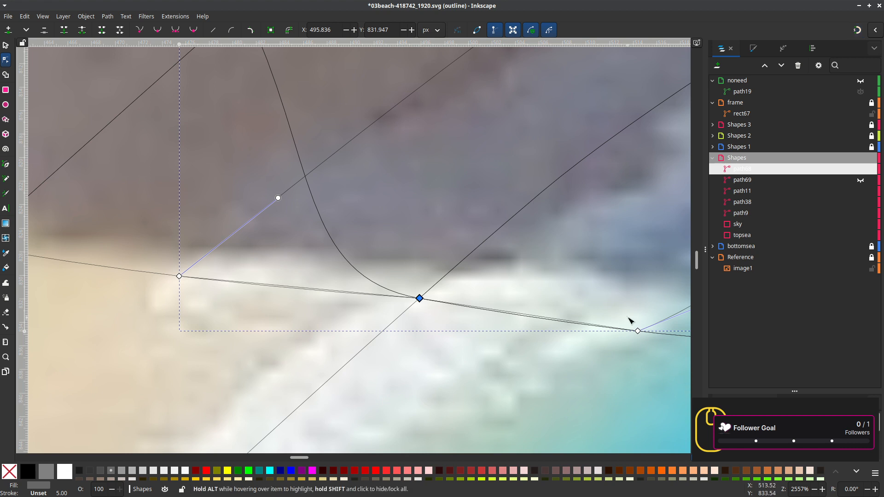
Pull a handle out of each end node so the shaded piece's closing edge curves along the shadow line
click(638, 331)
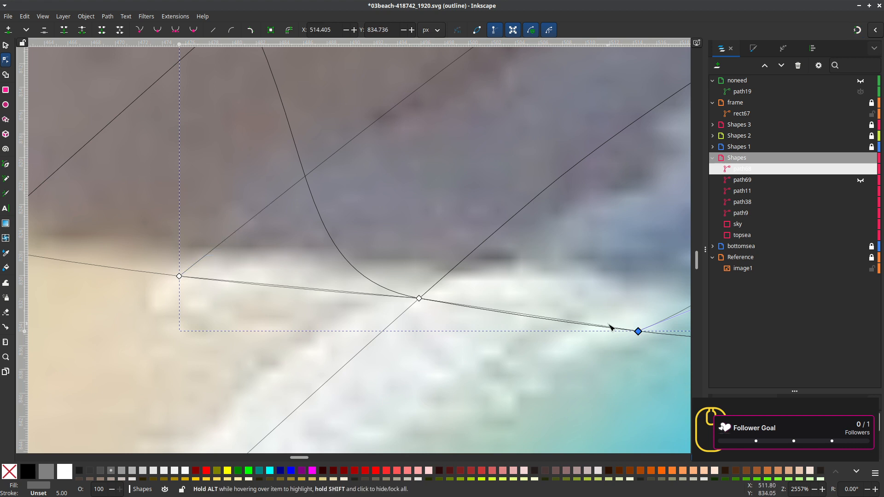
drag(640, 332, 568, 326)
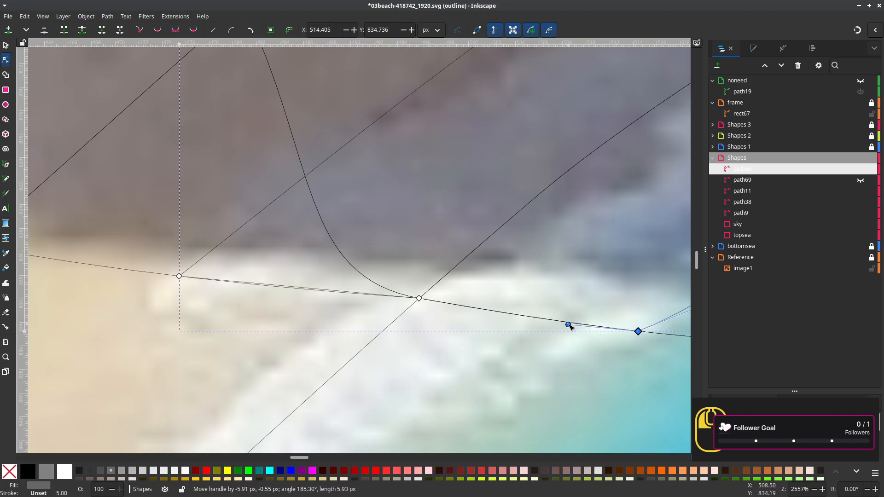
click(179, 276)
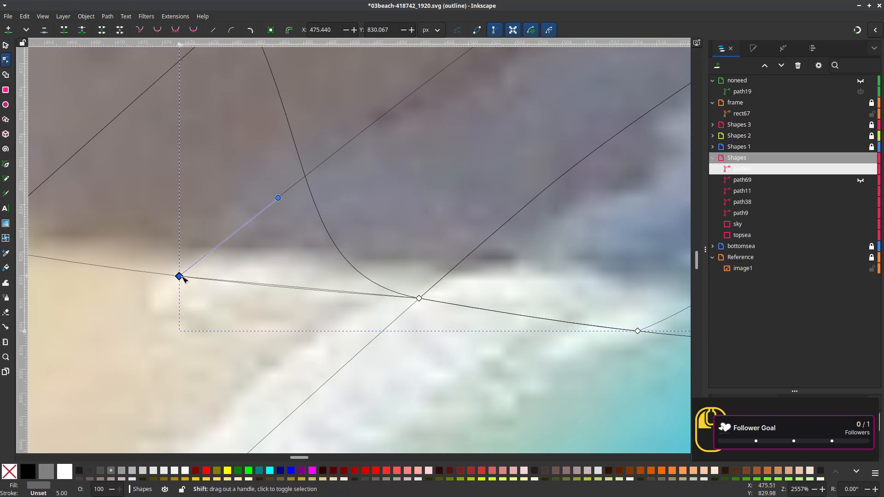
drag(179, 277, 226, 285)
Show path69 again and fill the shaded surf piece with the blue-grey sampled from the photo's shaded surf
scroll(458, 349, down, 6)
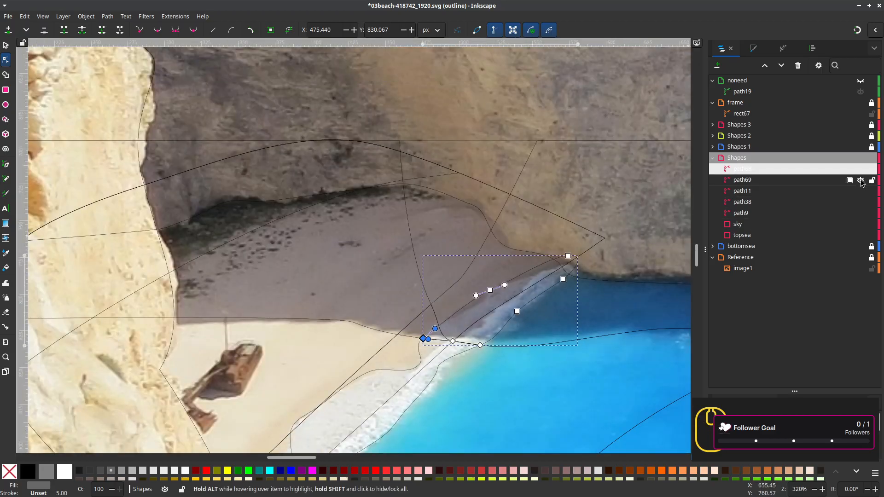
scroll(503, 358, up, 1)
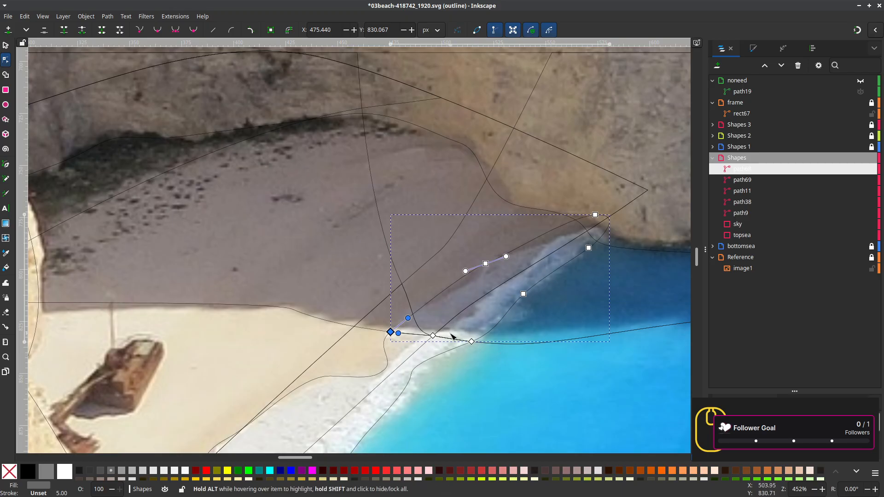
key(d)
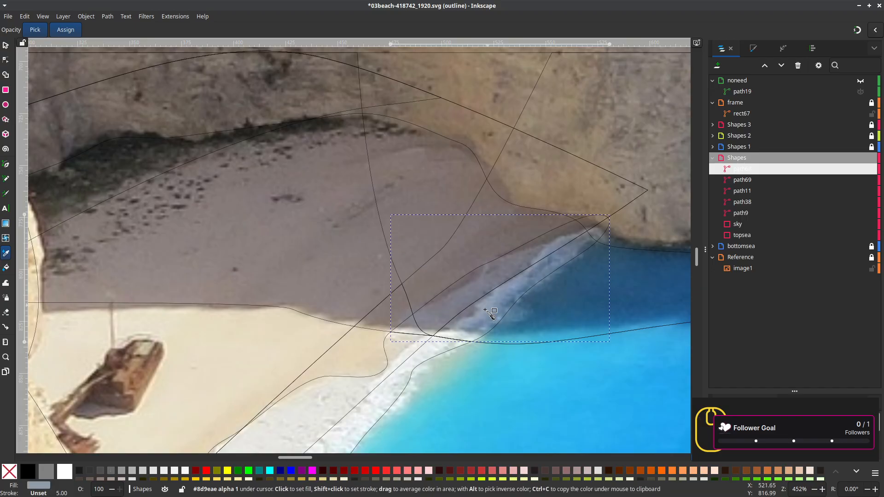
scroll(490, 314, down, 3)
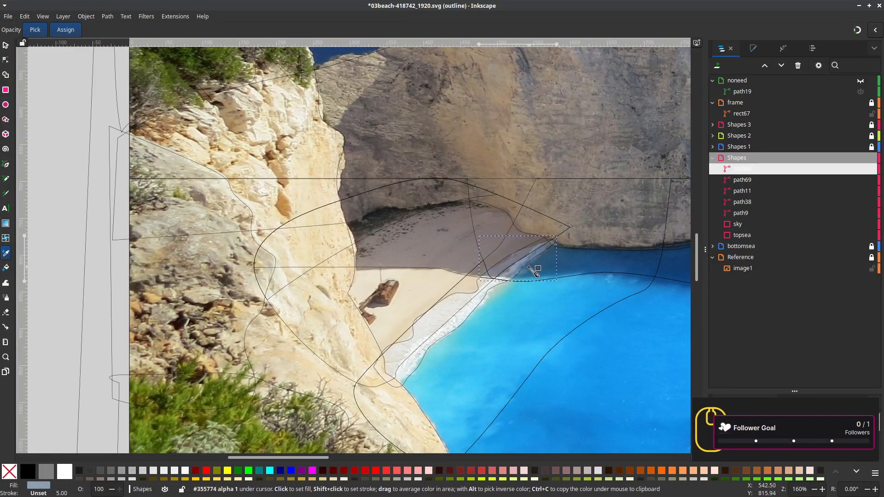
scroll(450, 367, up, 1)
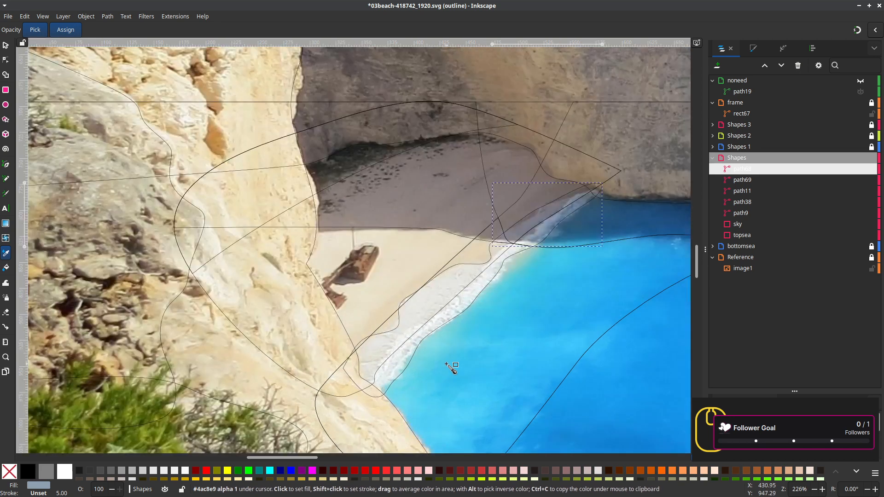
Sample the near-white foam for the sunlit surf piece path69, and set its fill to plain white
key(s)
click(439, 332)
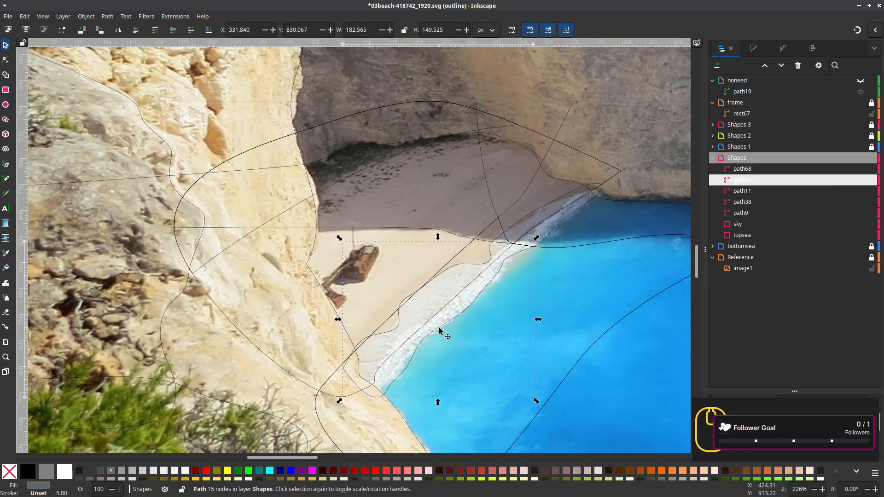
key(d)
ctrl+scroll(452, 318, up, 4)
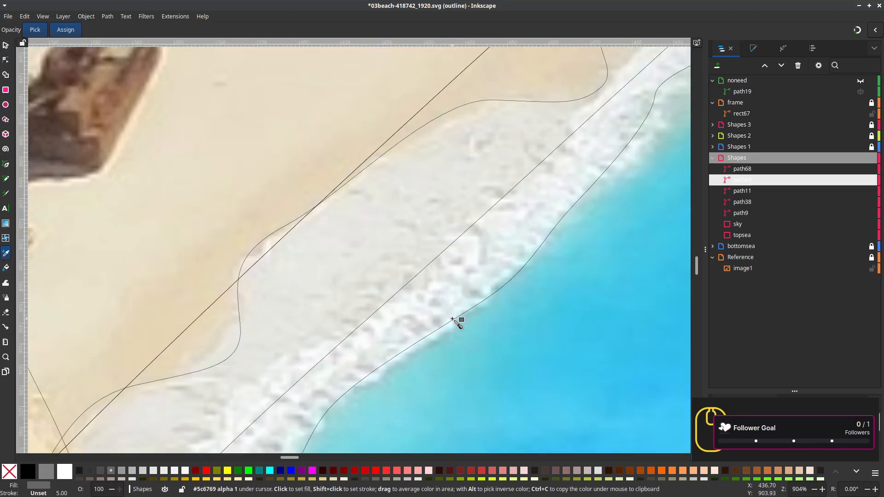
click(413, 311)
ctrl+scroll(413, 318, down, 2)
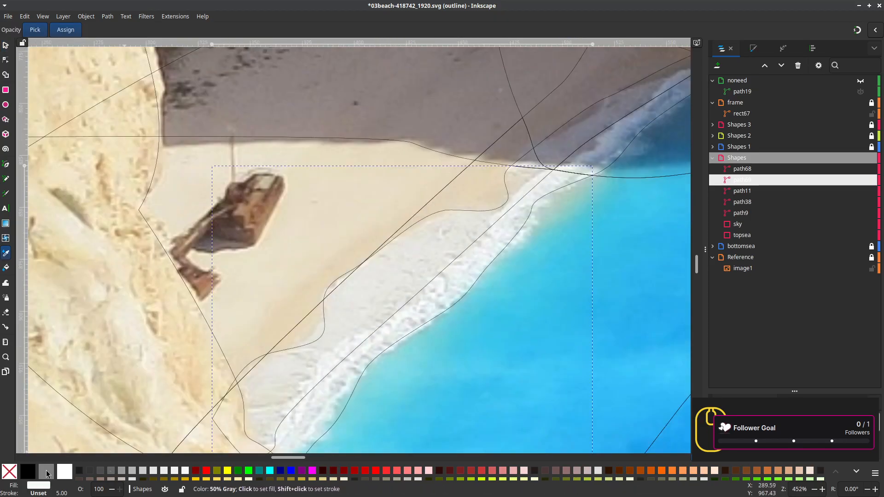
ctrl+scroll(551, 221, down, 2)
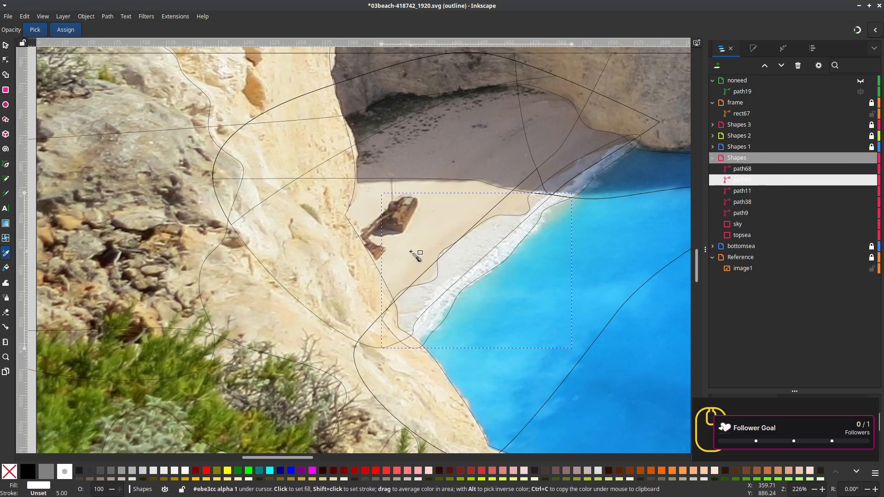
Save the drawing and switch the canvas from outline display to the Normal display mode
key(ctrl+s)
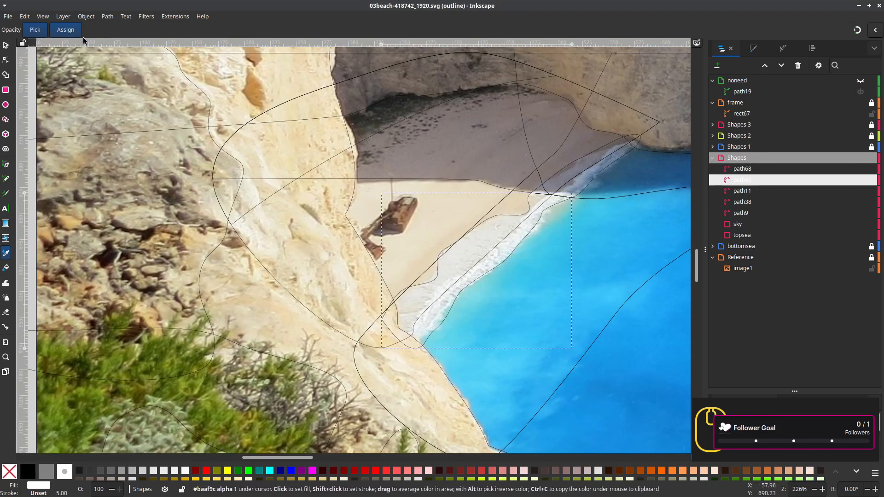
click(43, 19)
mouse_move(92, 51)
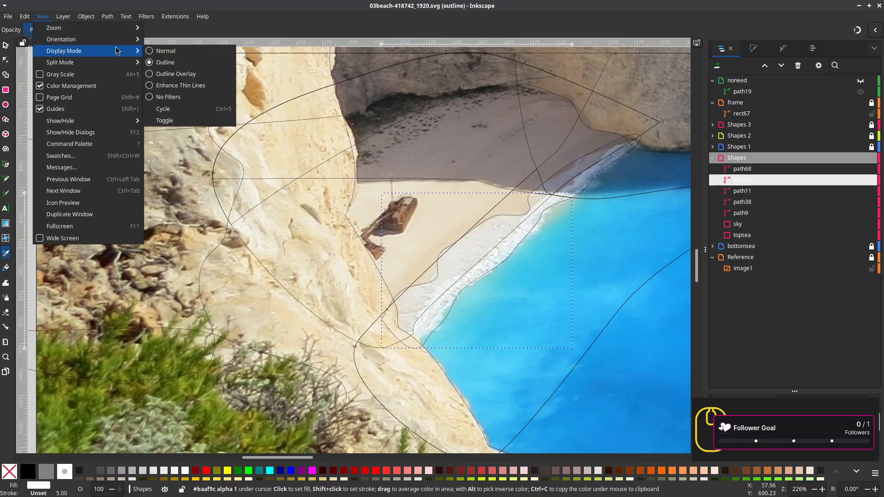
click(158, 52)
Deselect the sunlit surf piece and examine the whole coloured picture within its frame
ctrl+scroll(520, 343, down, 4)
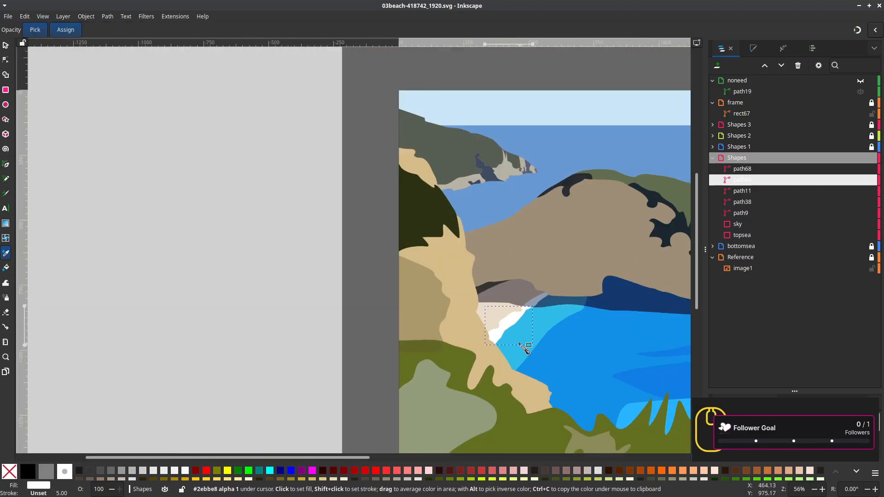
ctrl+scroll(476, 327, down, 2)
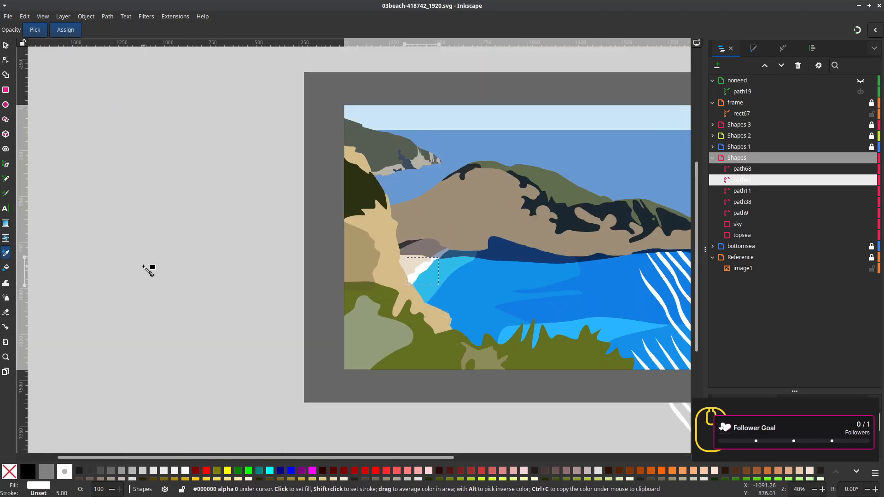
key(s)
click(192, 275)
ctrl+scroll(432, 420, down, 1)
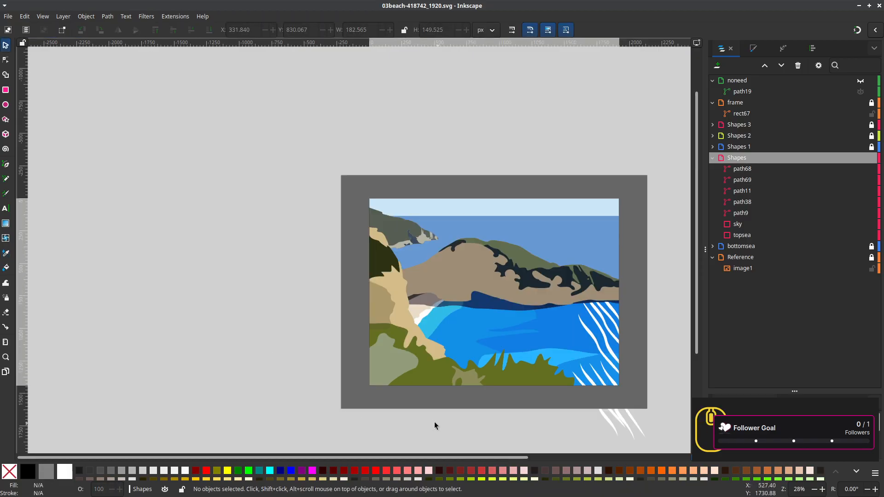
drag(435, 422, 346, 421)
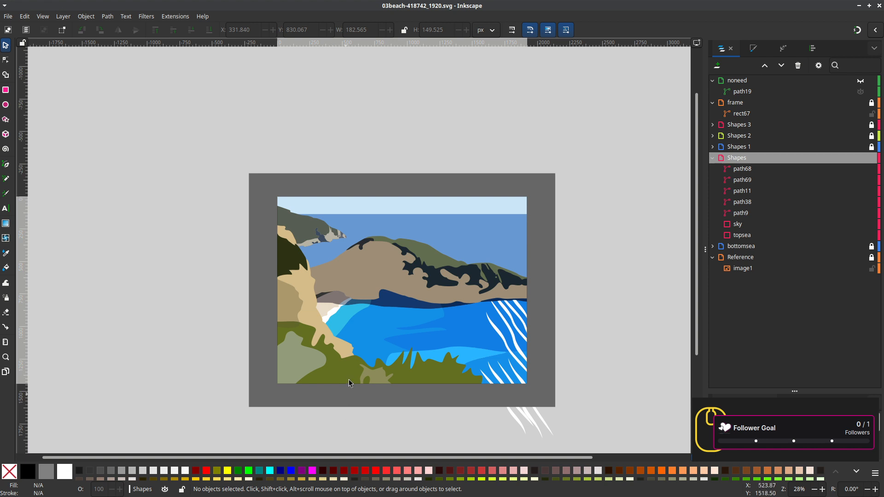
ctrl+scroll(365, 317, up, 1)
drag(351, 305, 321, 282)
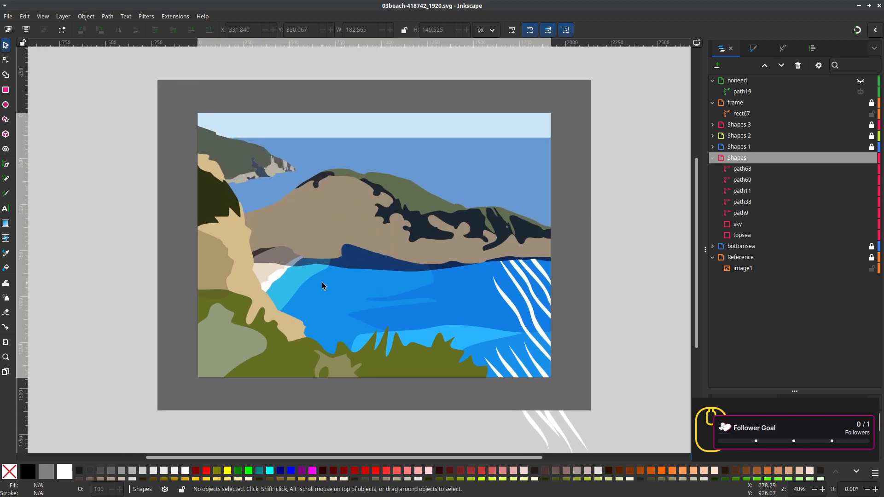